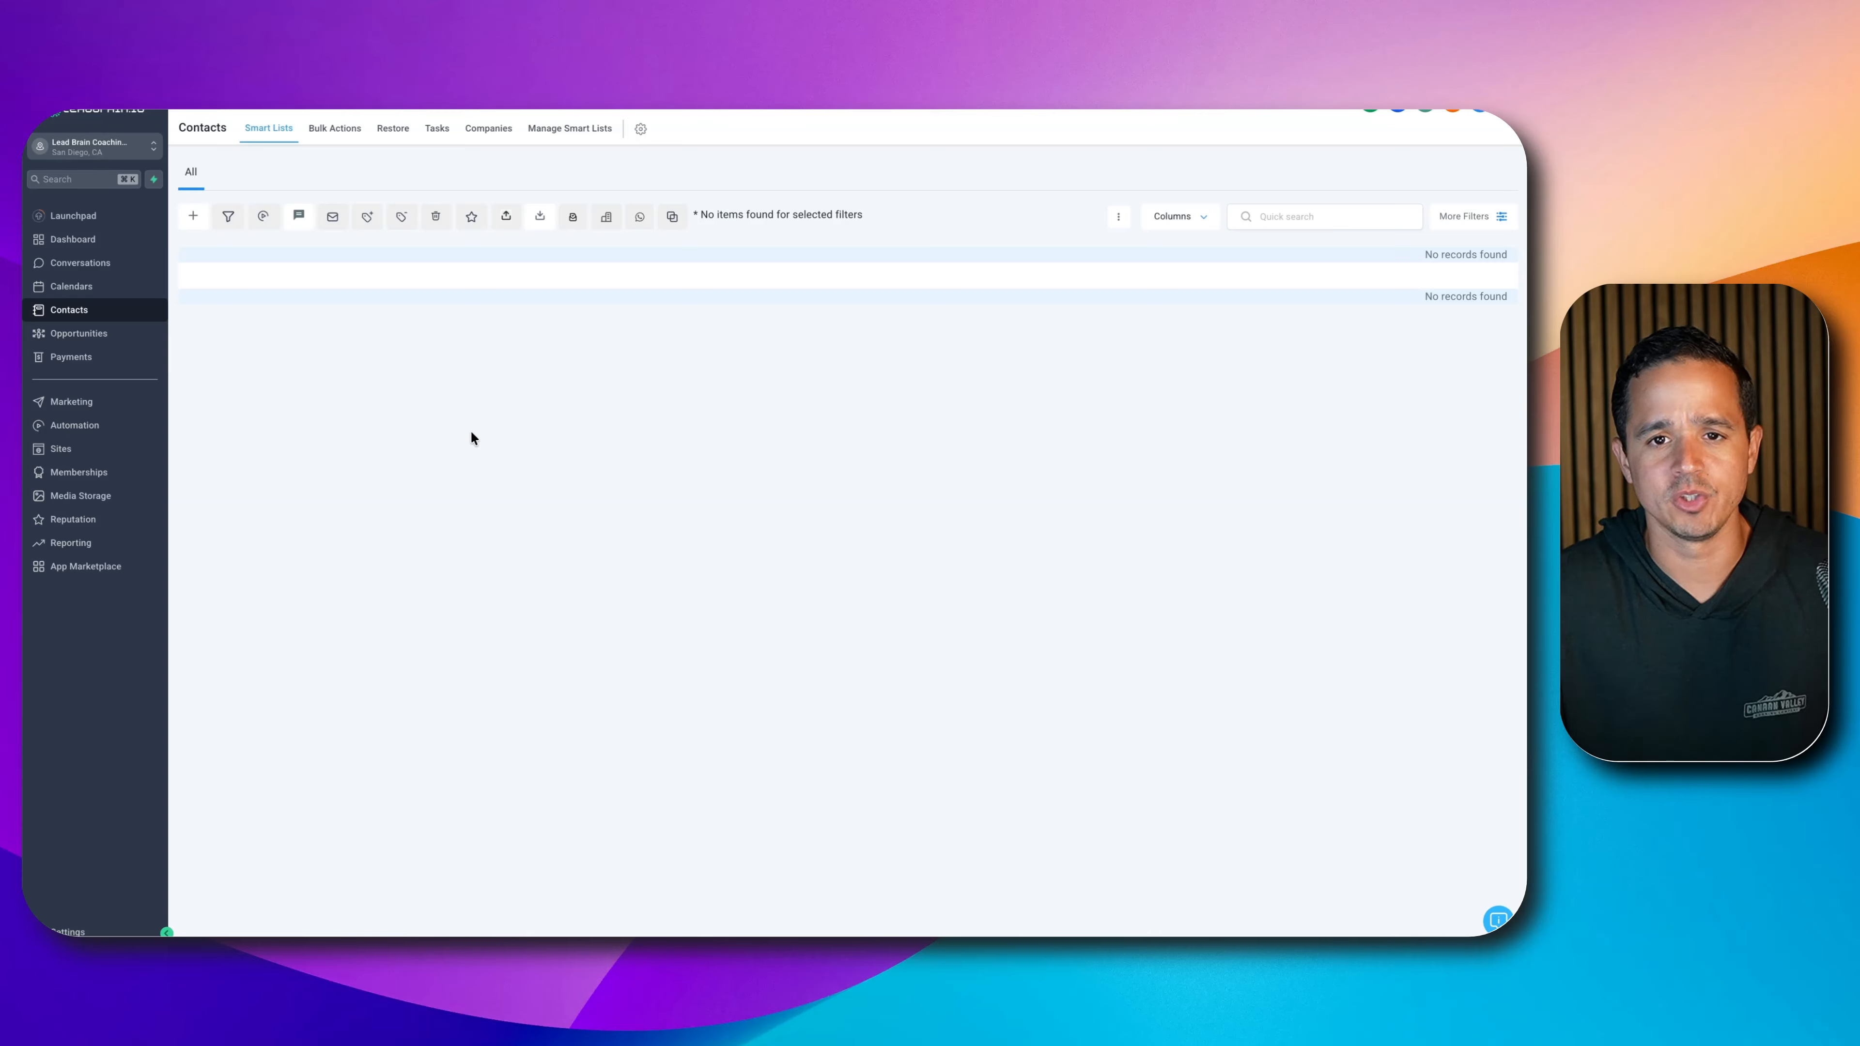
- Go to Settings > Custom Fields and show the Folders list
click(69, 931)
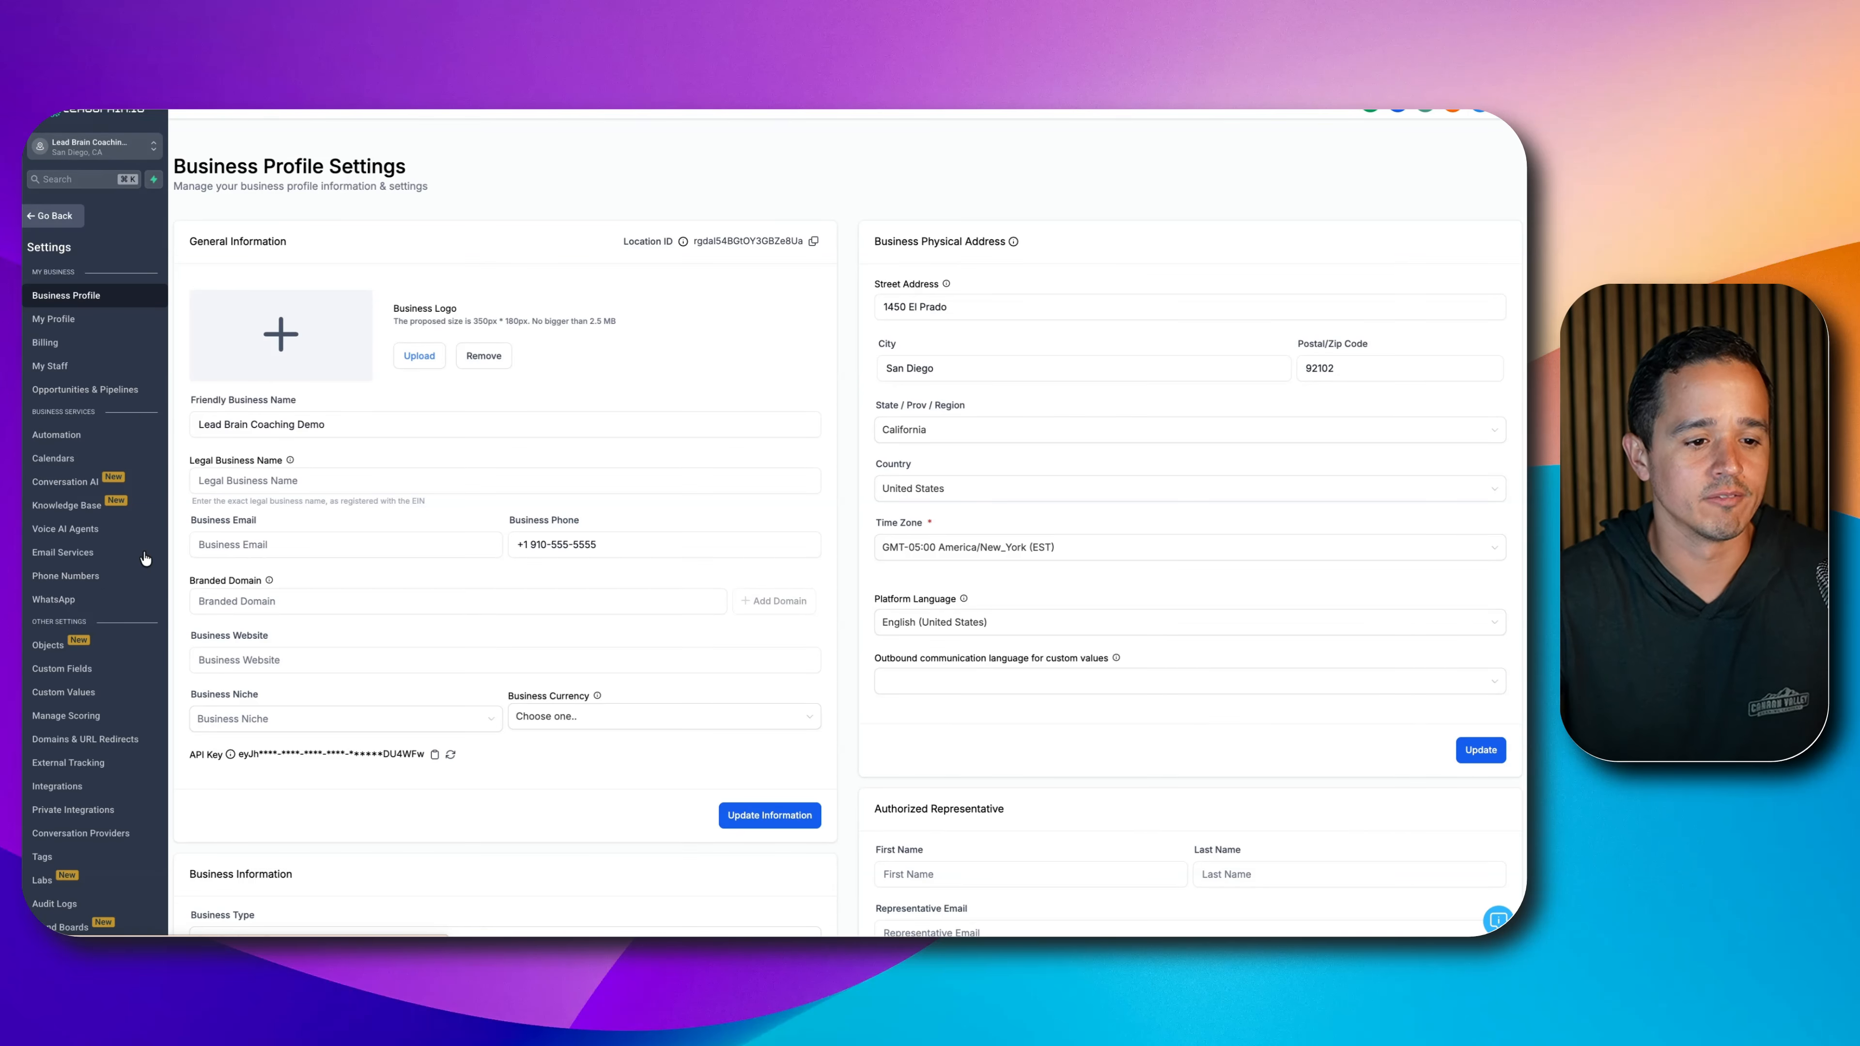
click(65, 666)
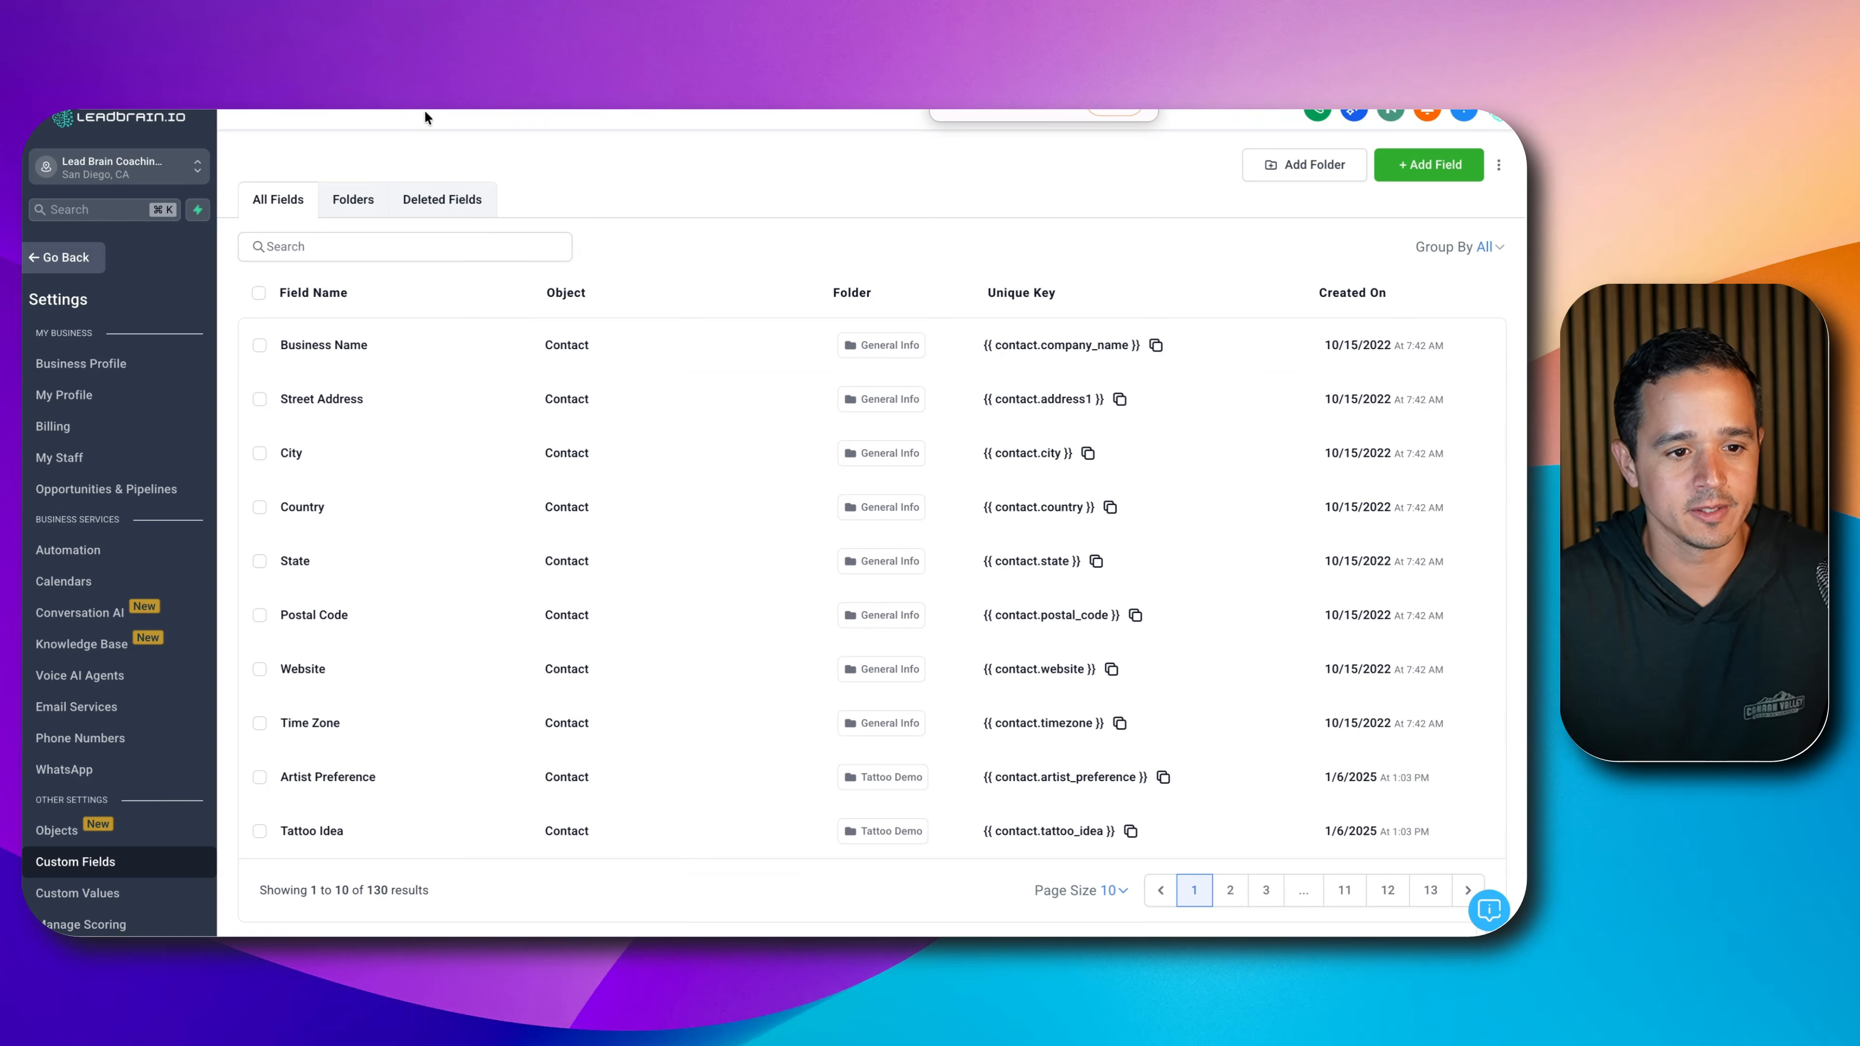
click(359, 209)
- Create a Contact custom-field folder named 'REI Voice AI' and open it
click(1339, 174)
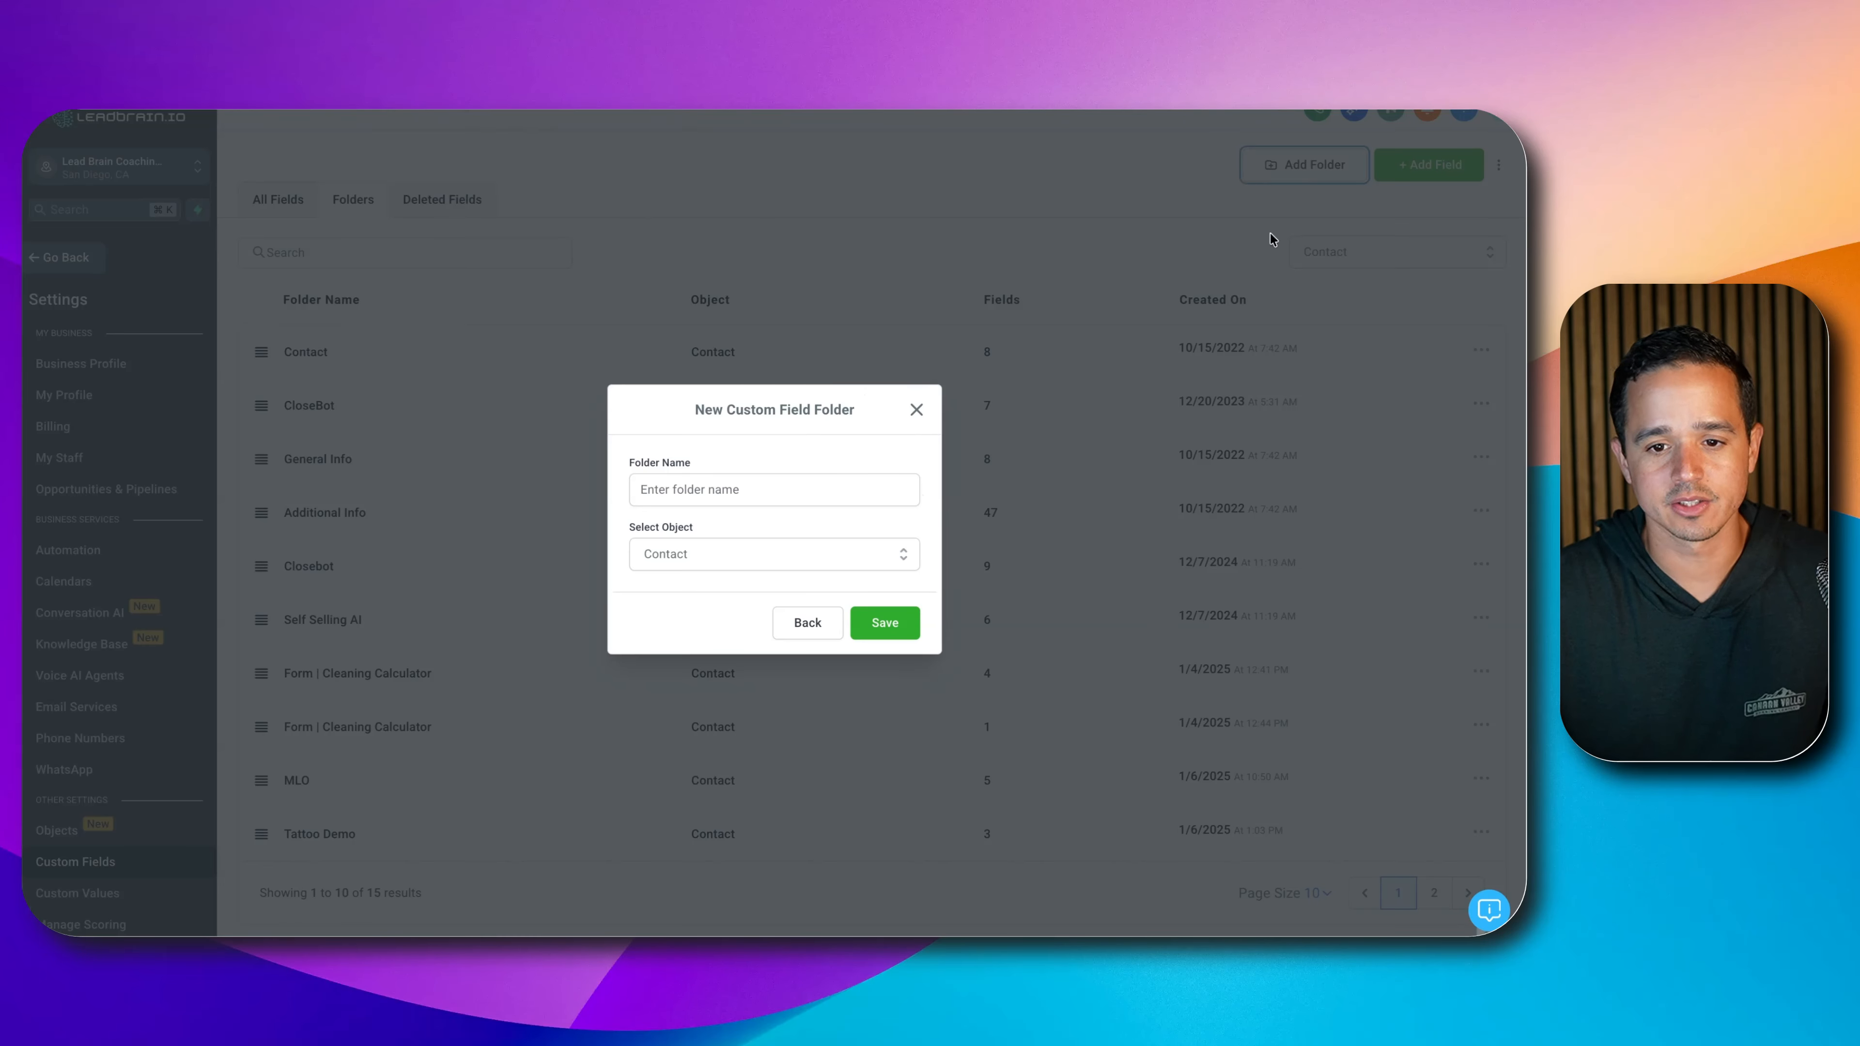
click(750, 482)
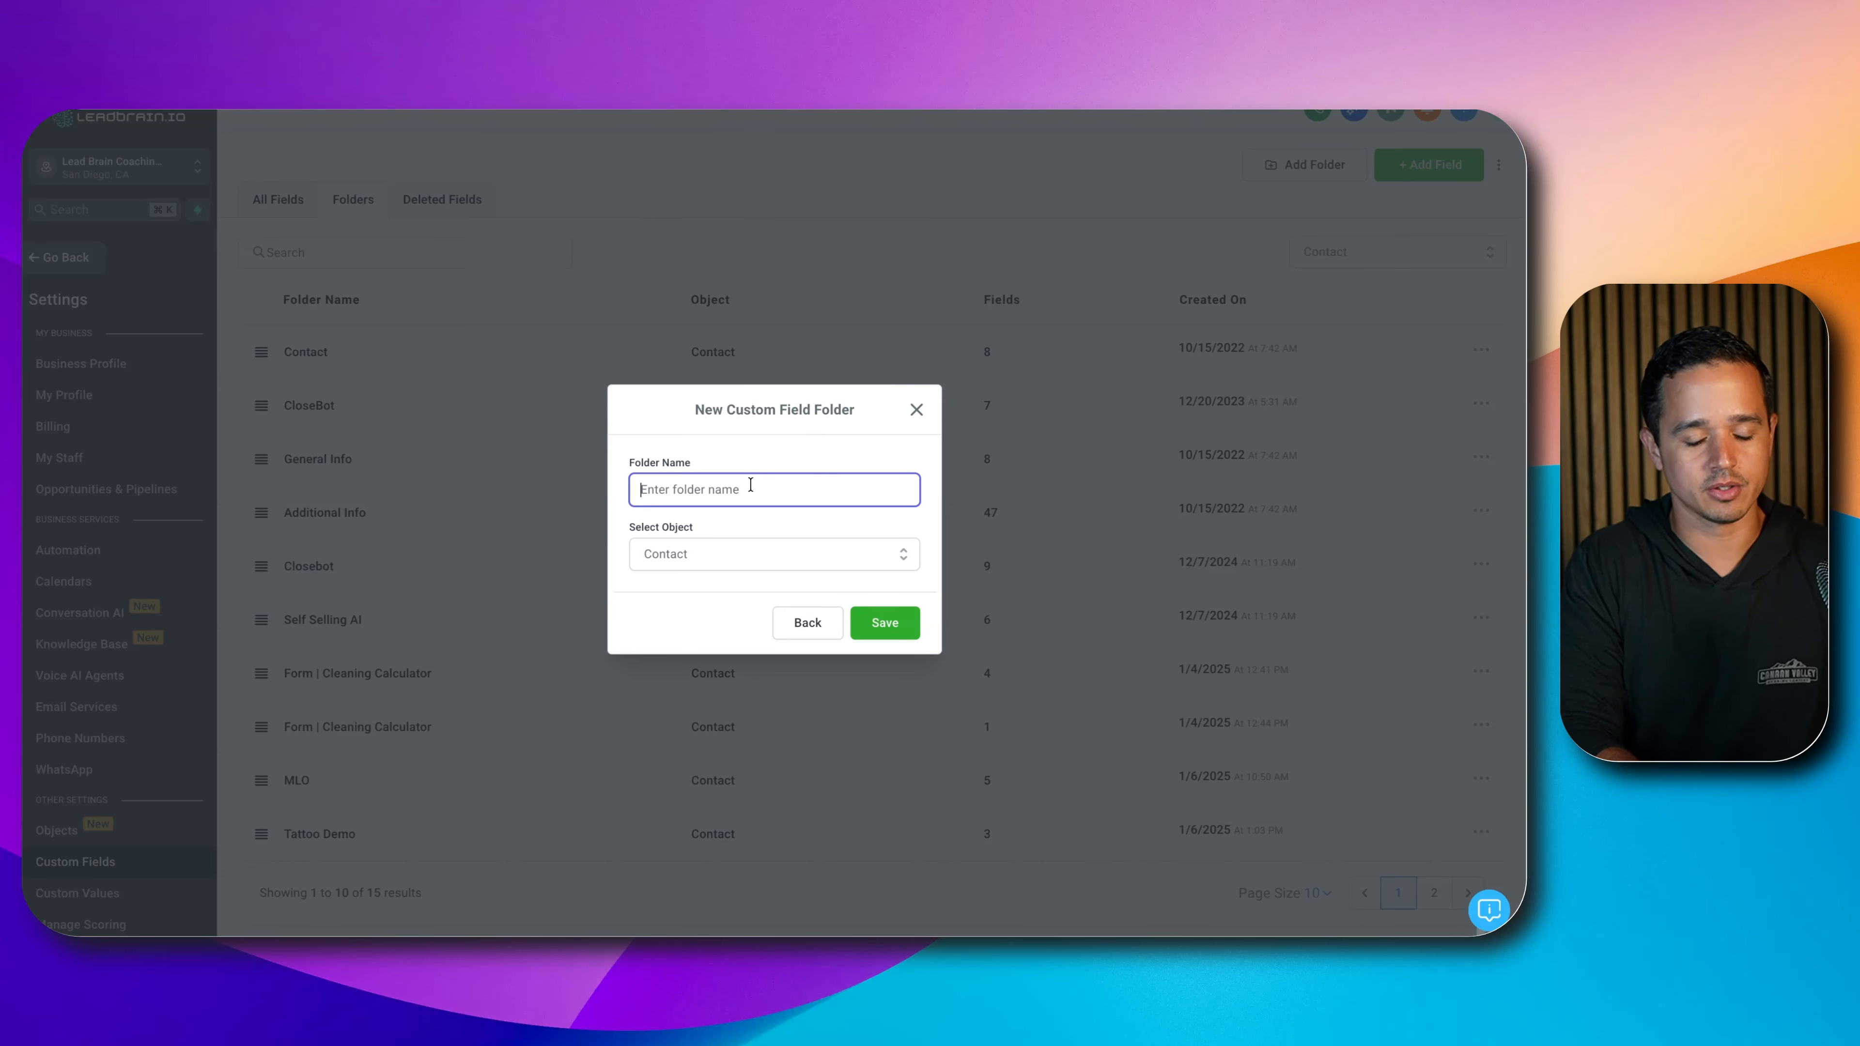
text(REI Voice AI)
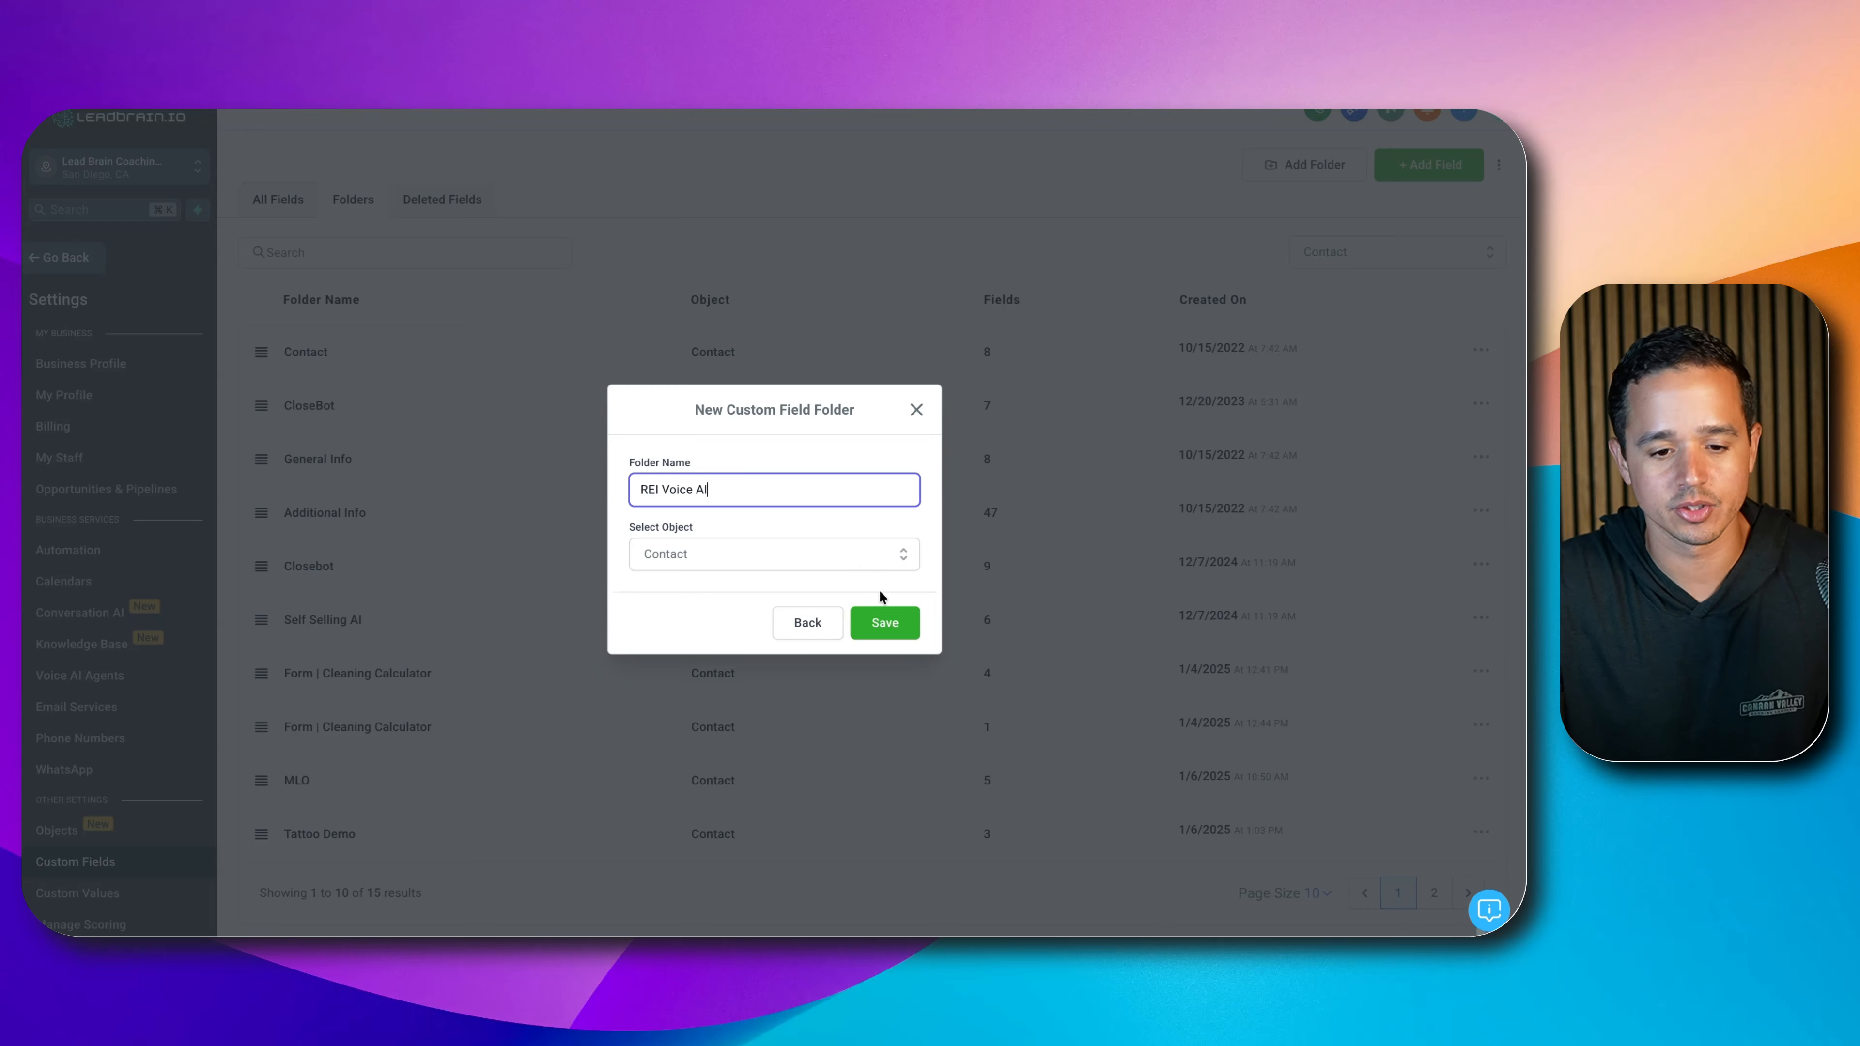
click(883, 619)
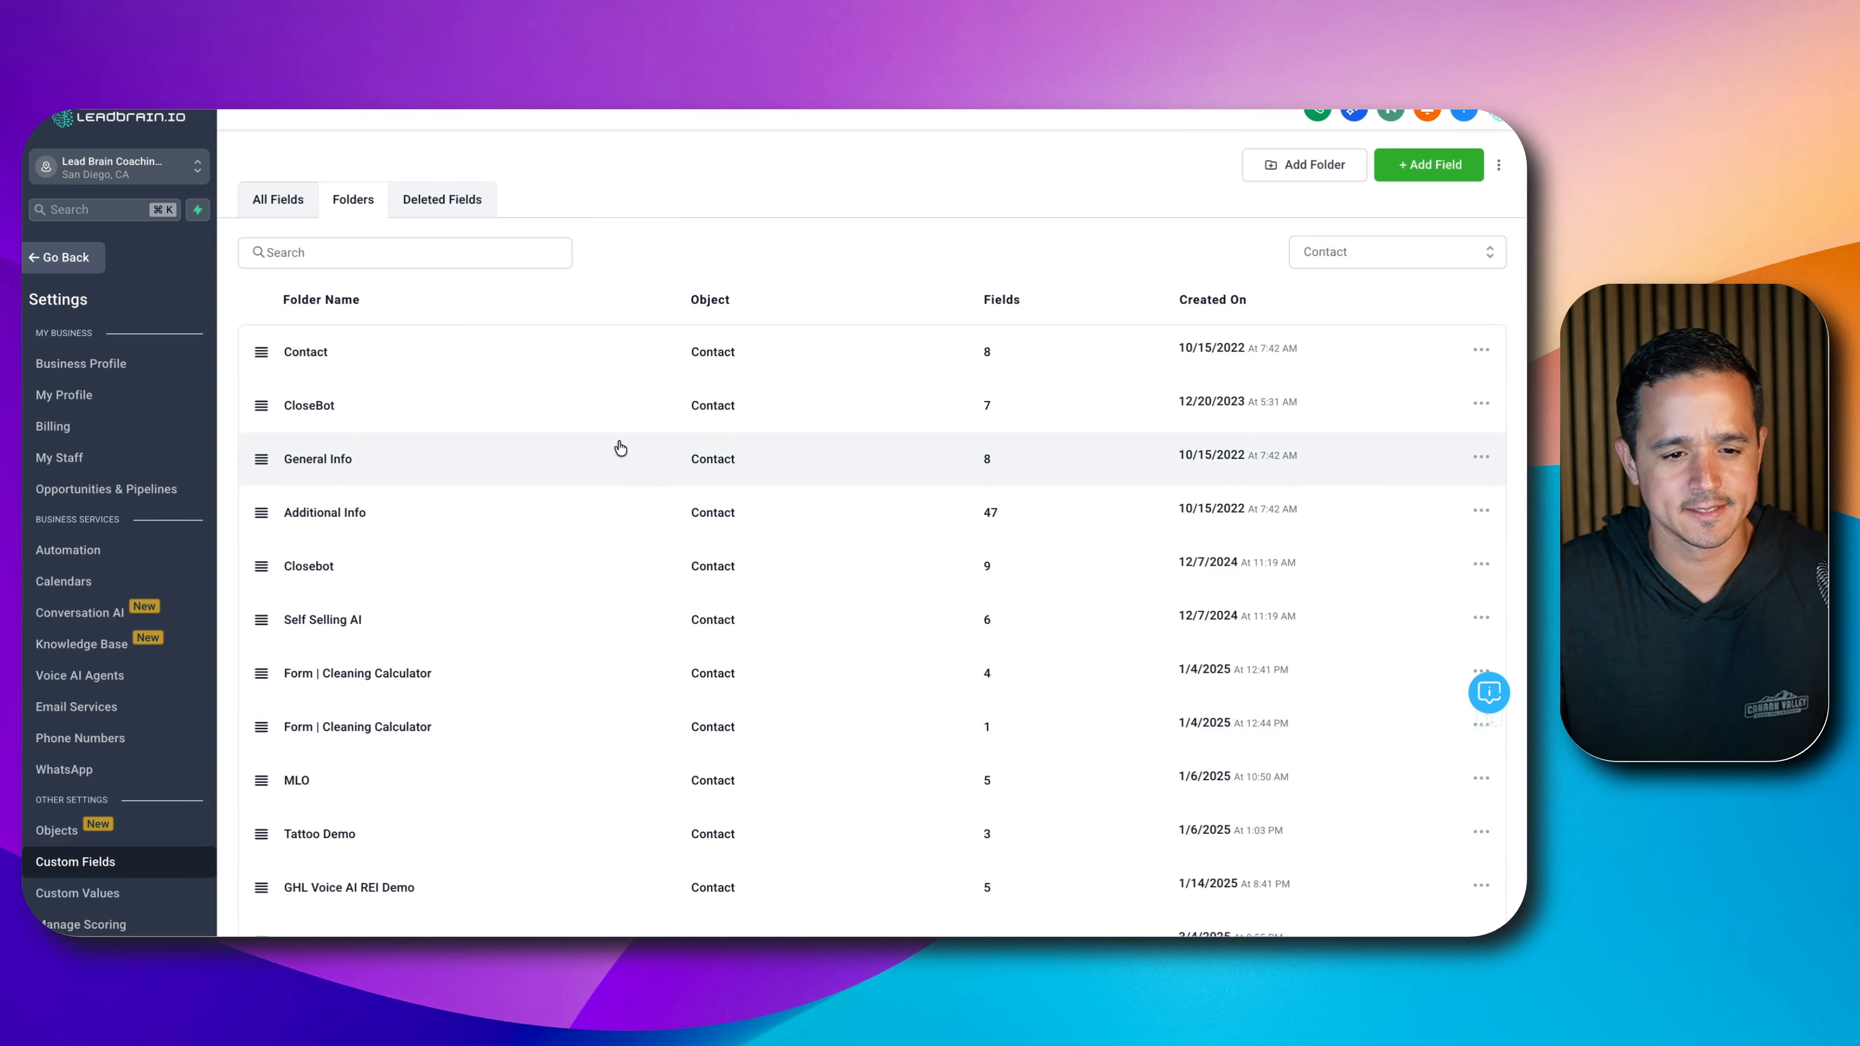
scroll(454, 622, down, 5)
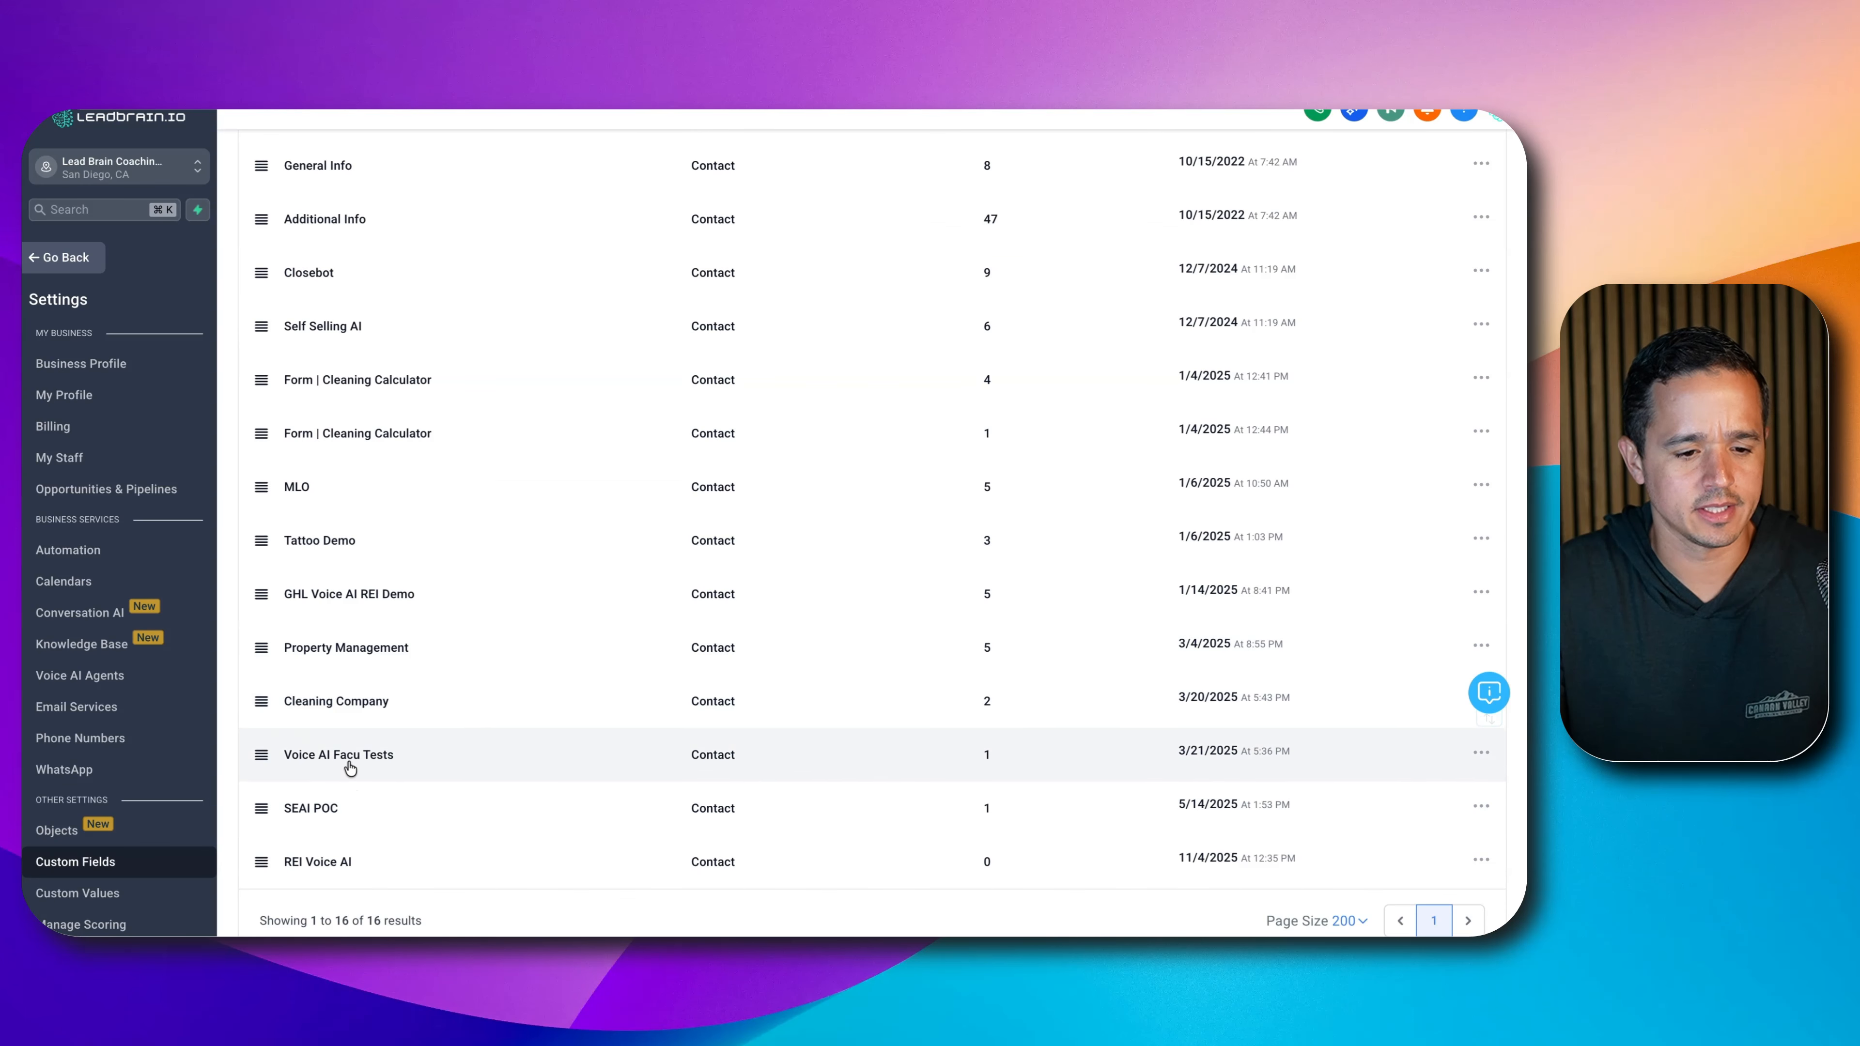
click(341, 862)
- Begin a new field in the REI Voice AI folder with the Single Line type
click(1394, 162)
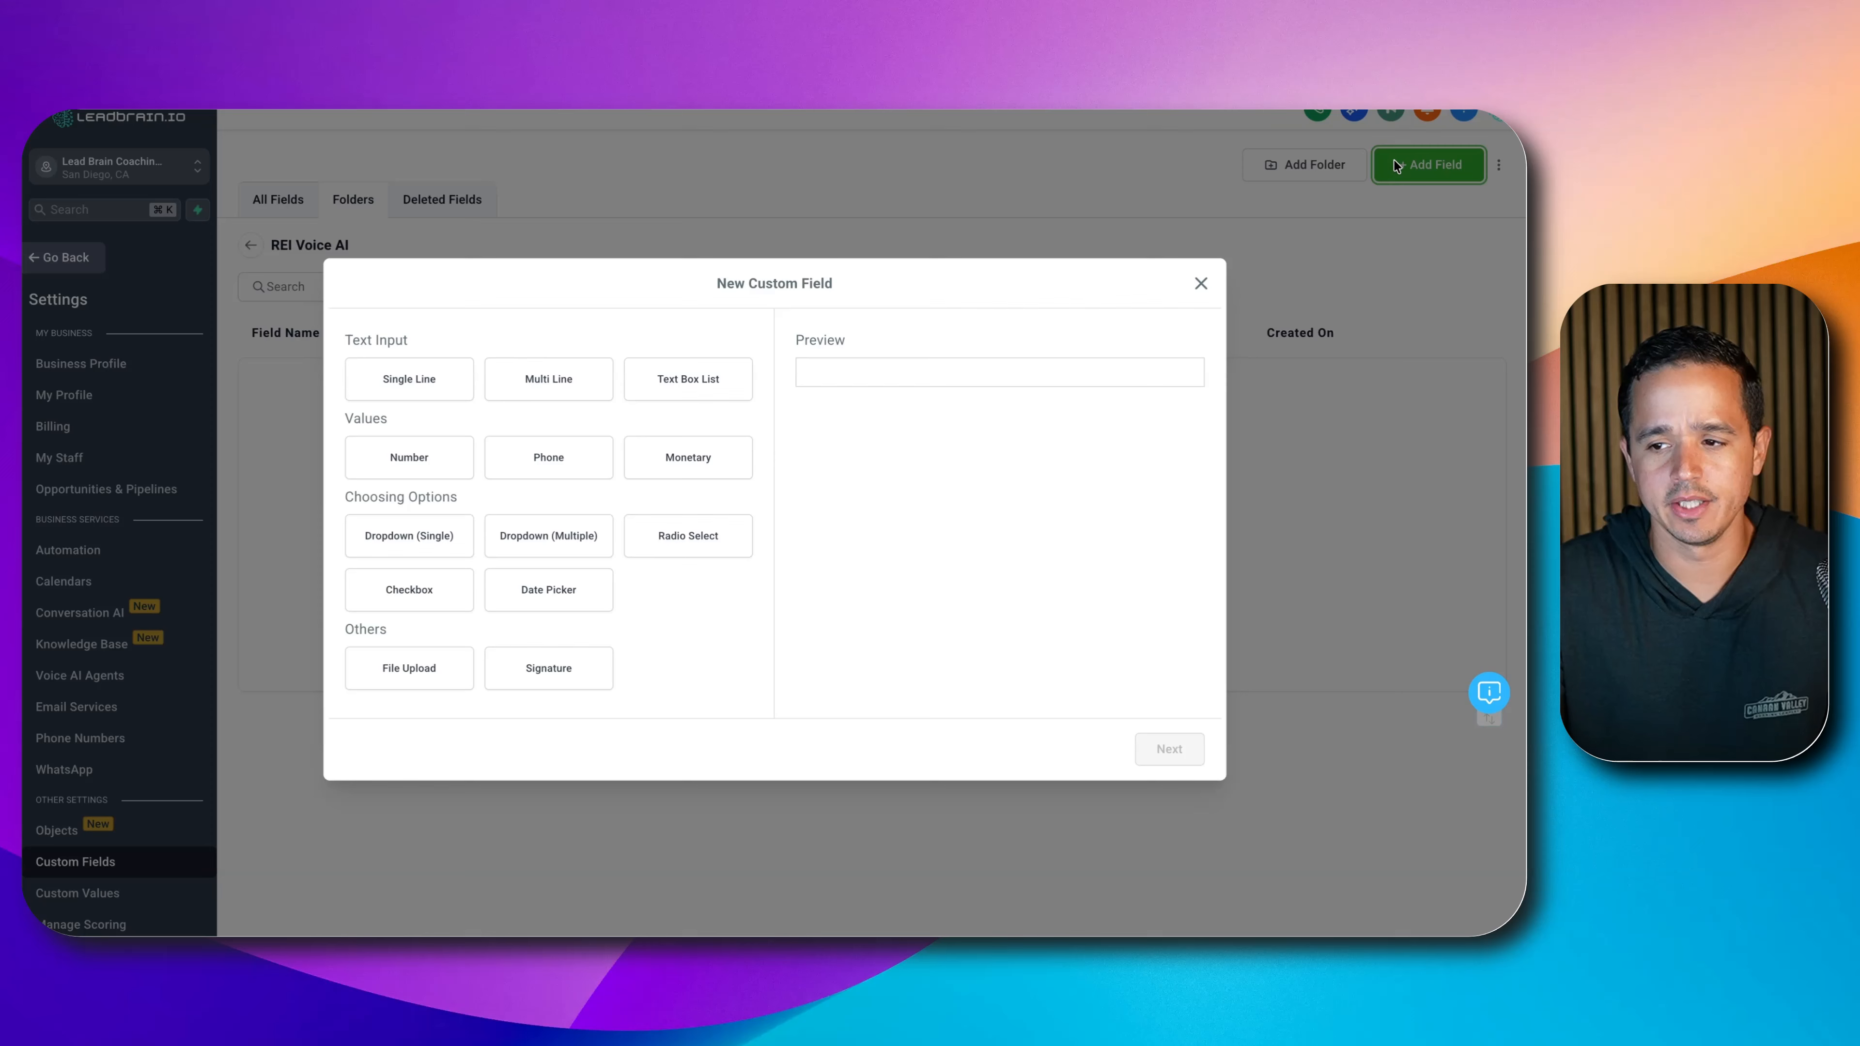
click(409, 382)
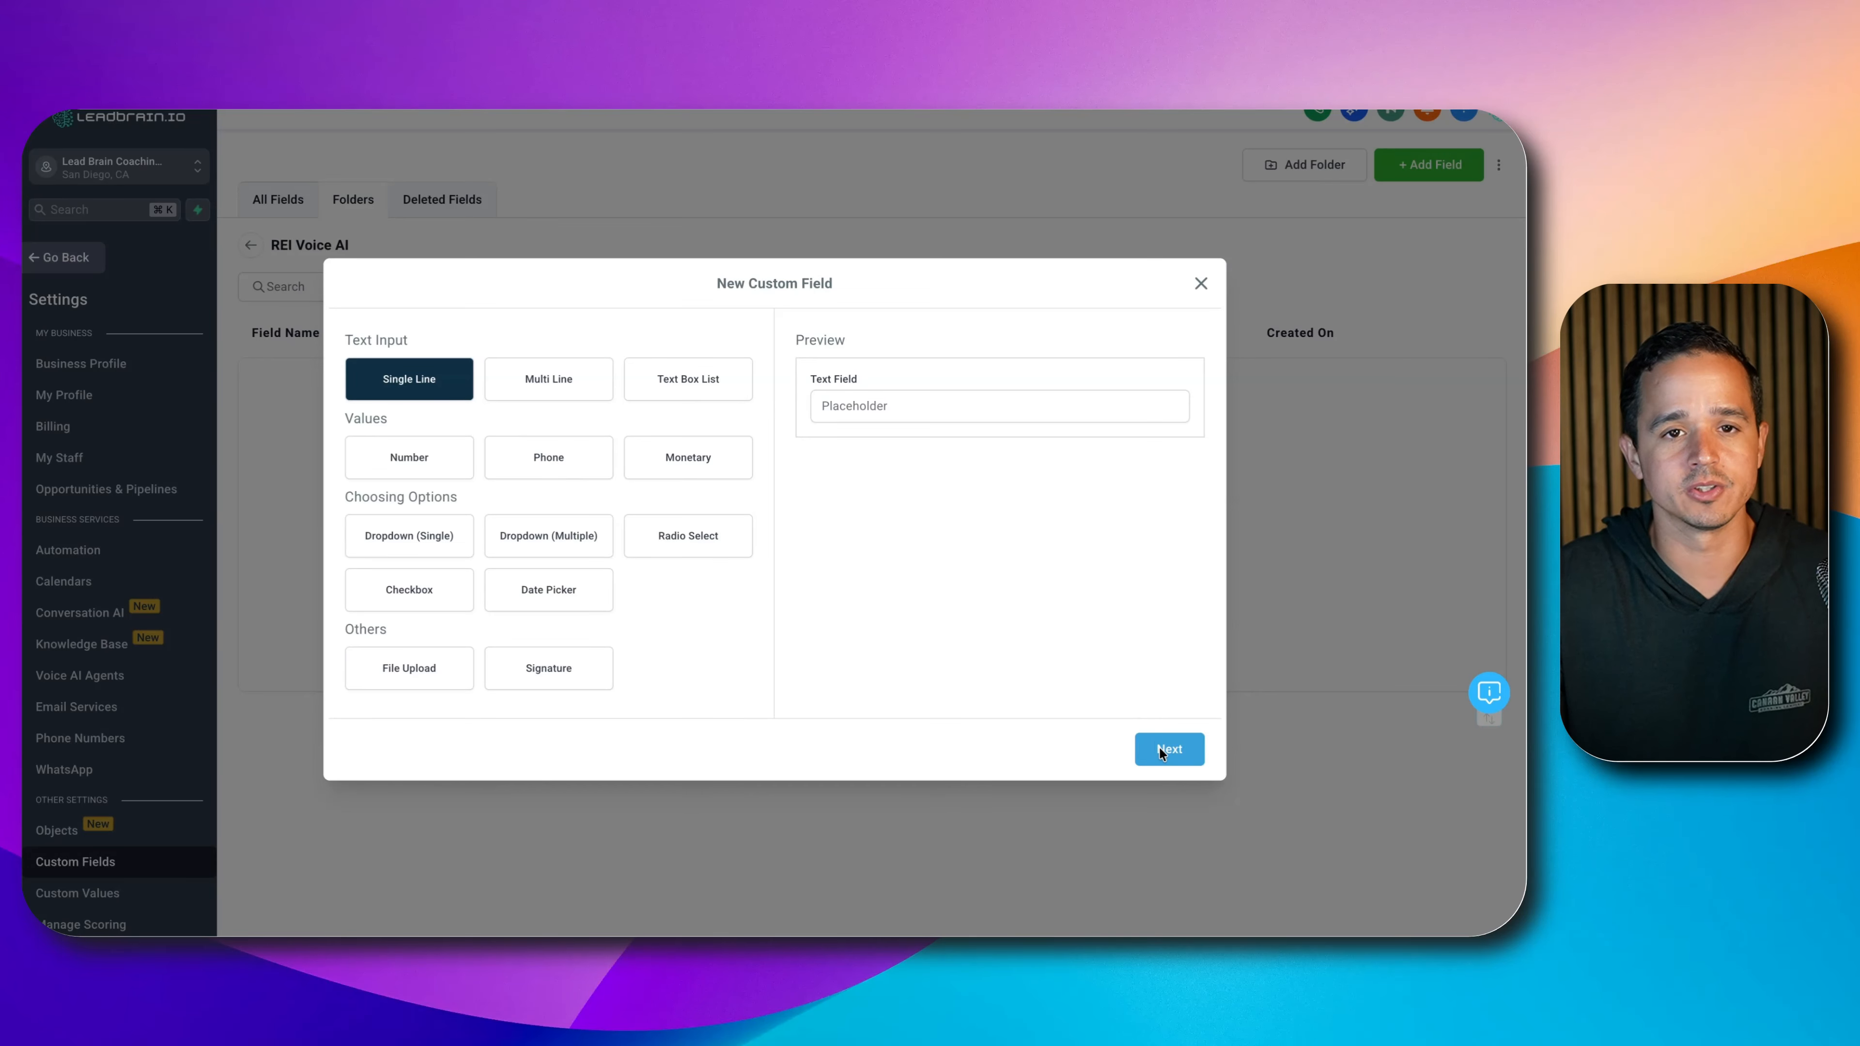
- Name the single-line field 'Owner/Decision Maker' in group REI Voice AI and save it
click(1172, 749)
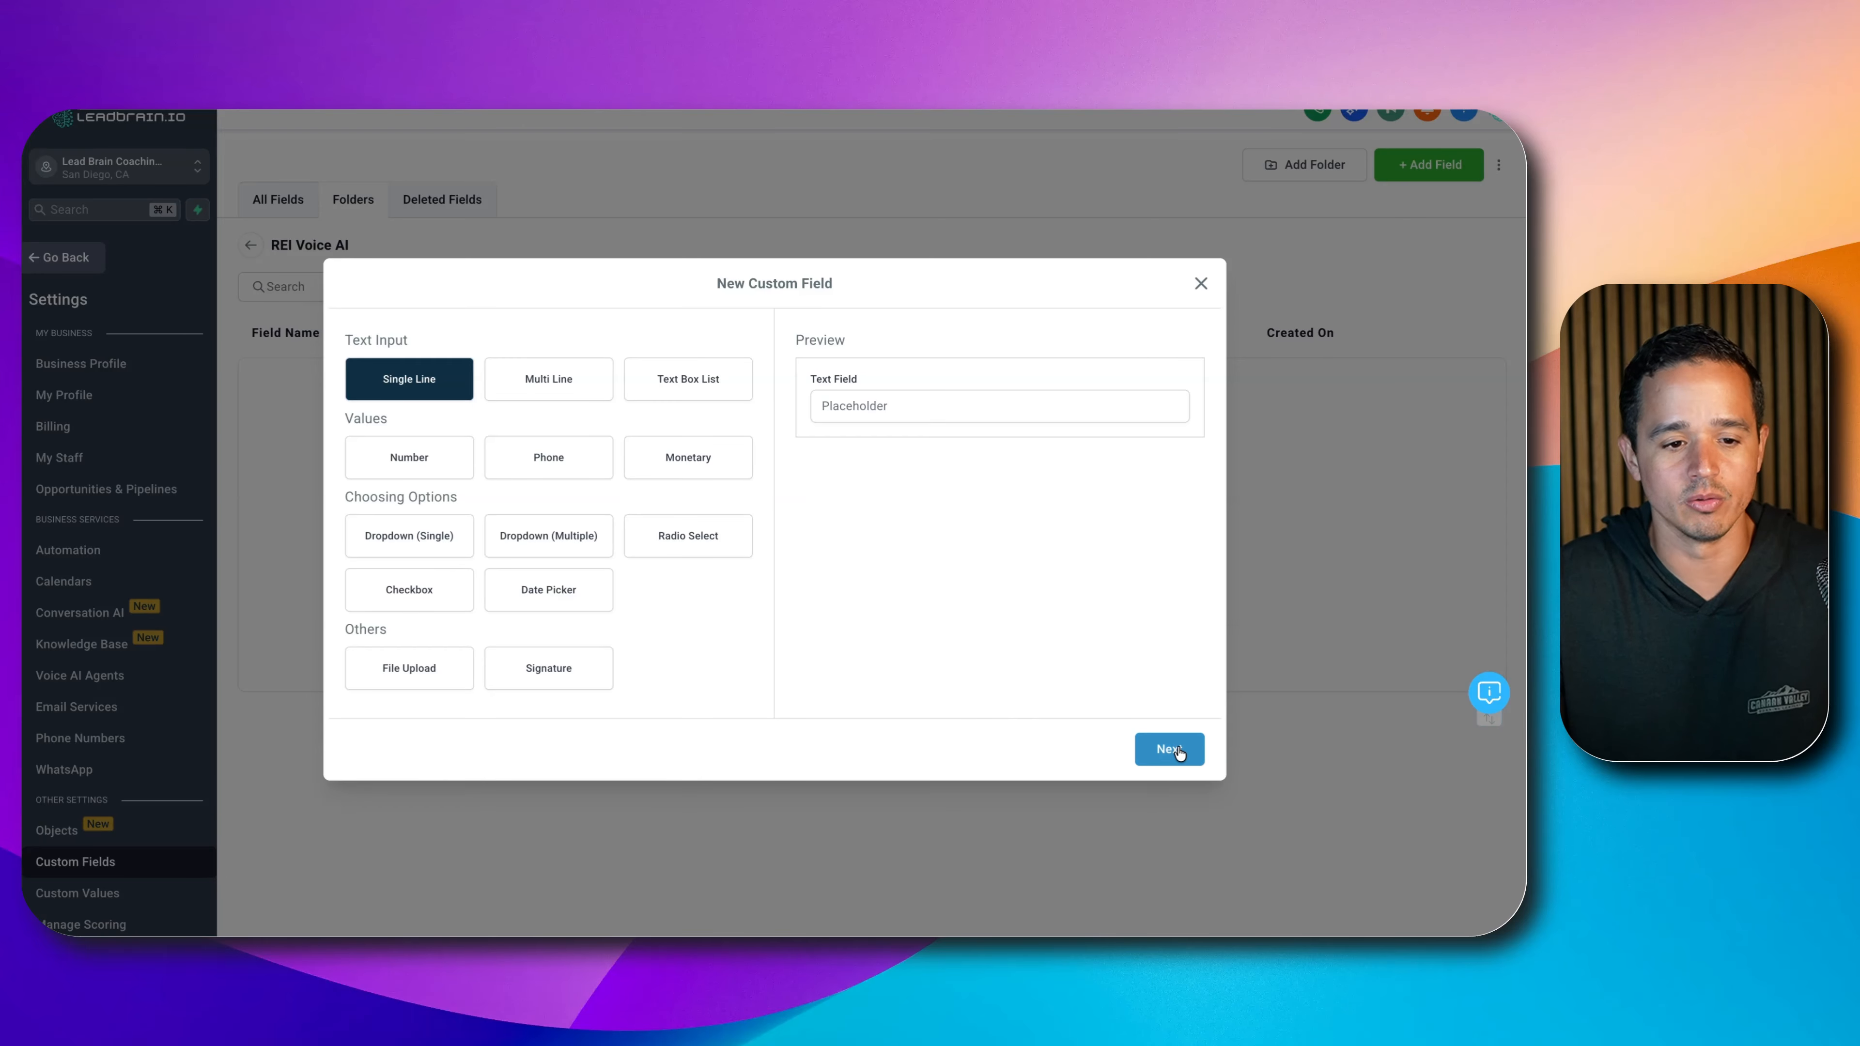
click(610, 477)
text(Ow)
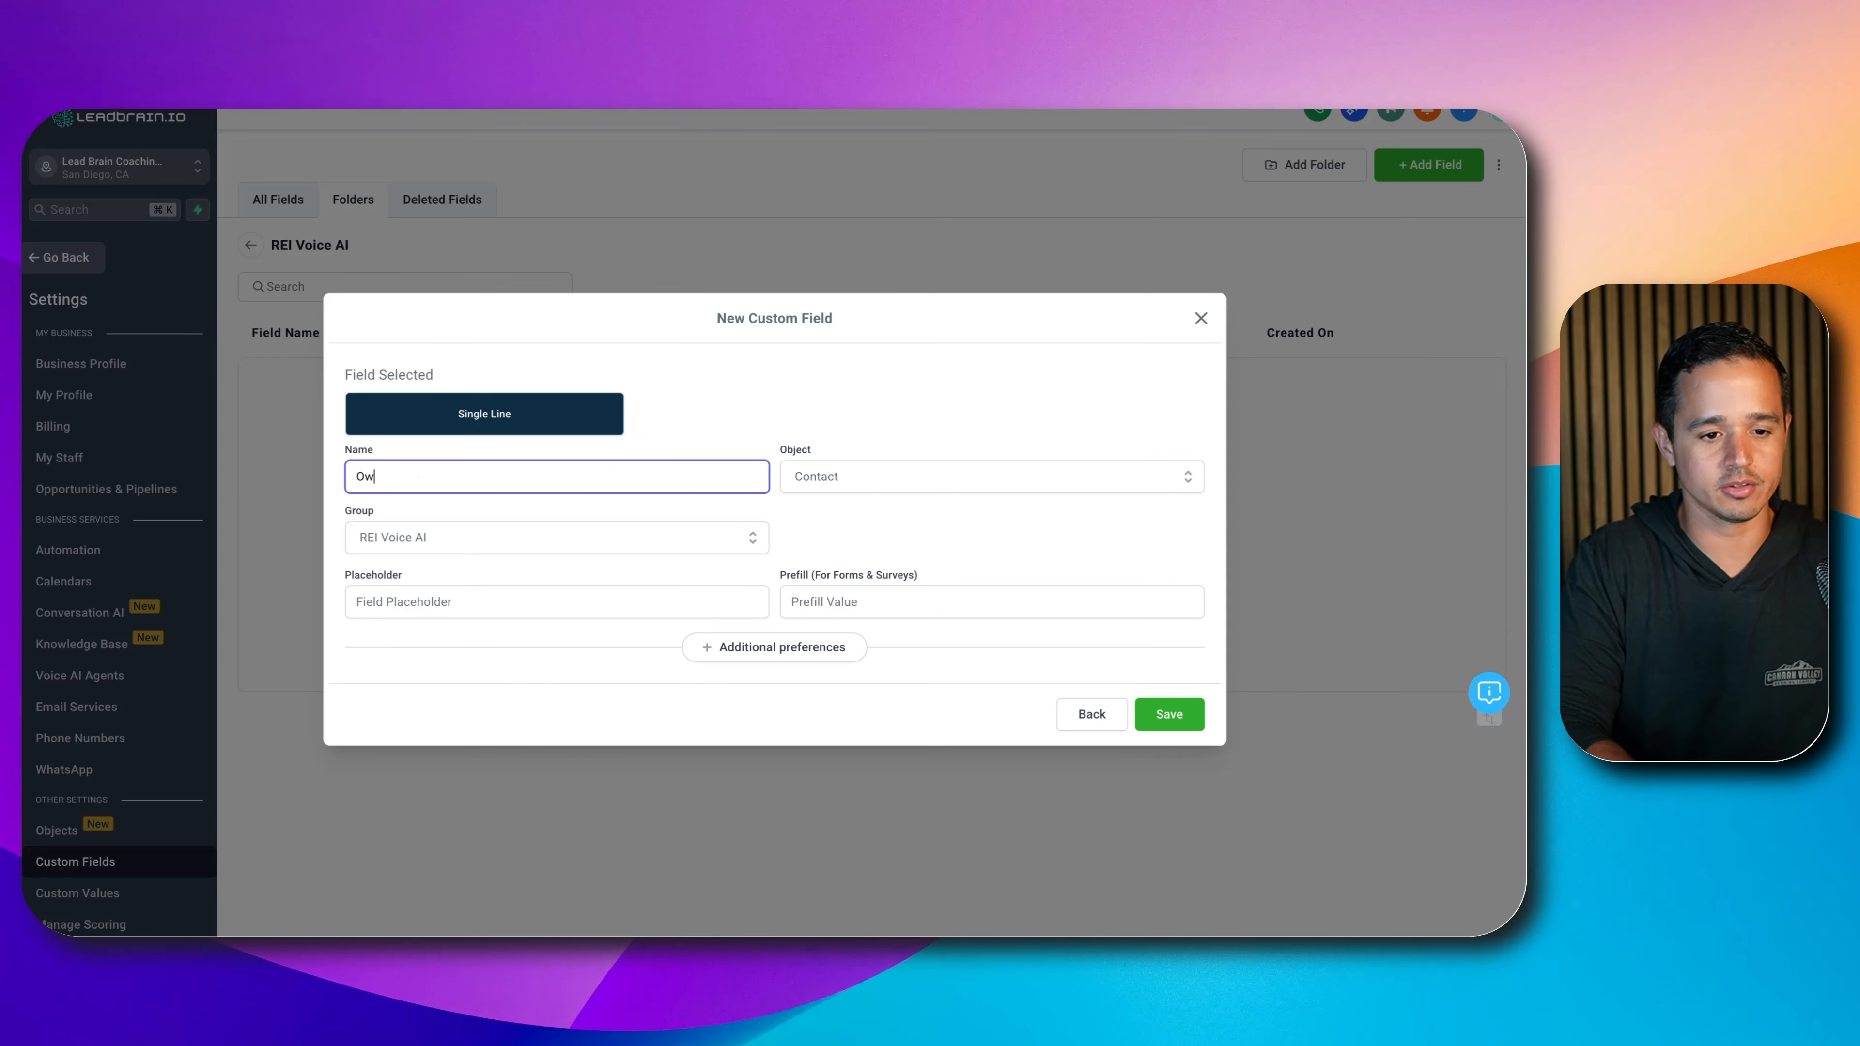
text(ner/Decision Maker)
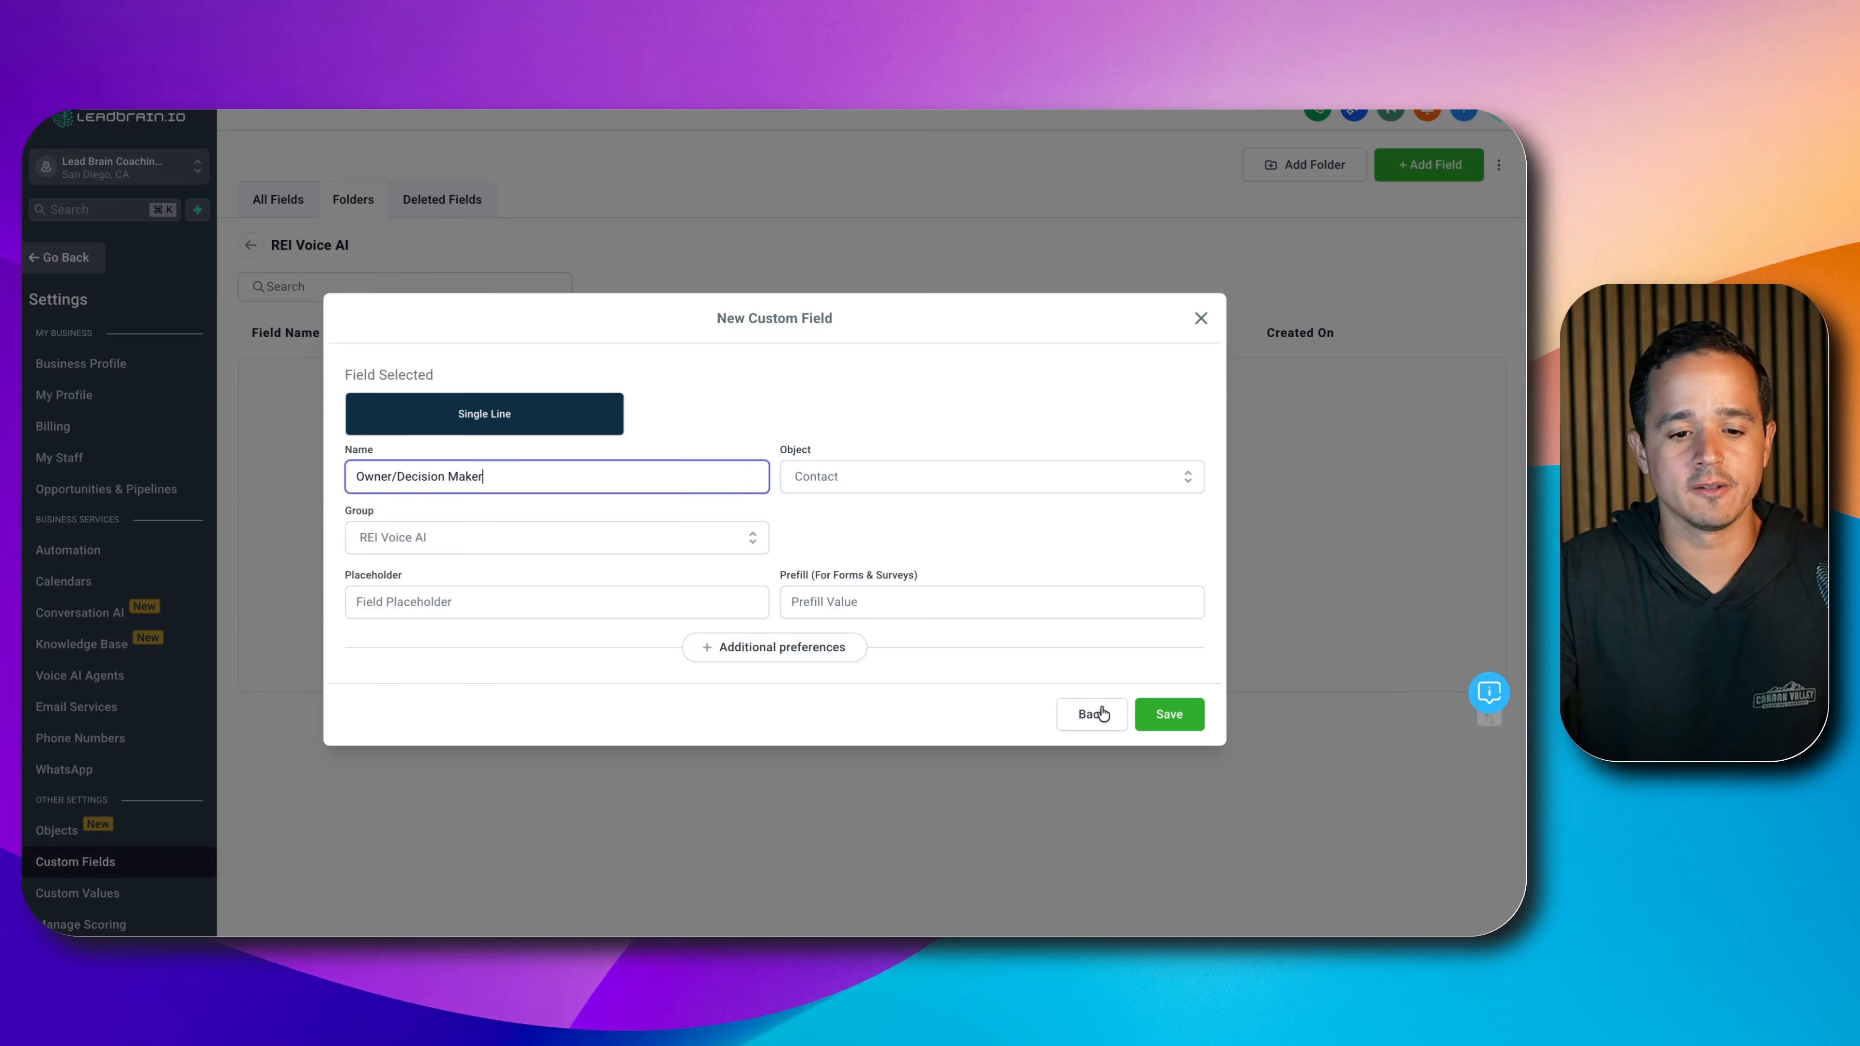
click(1192, 719)
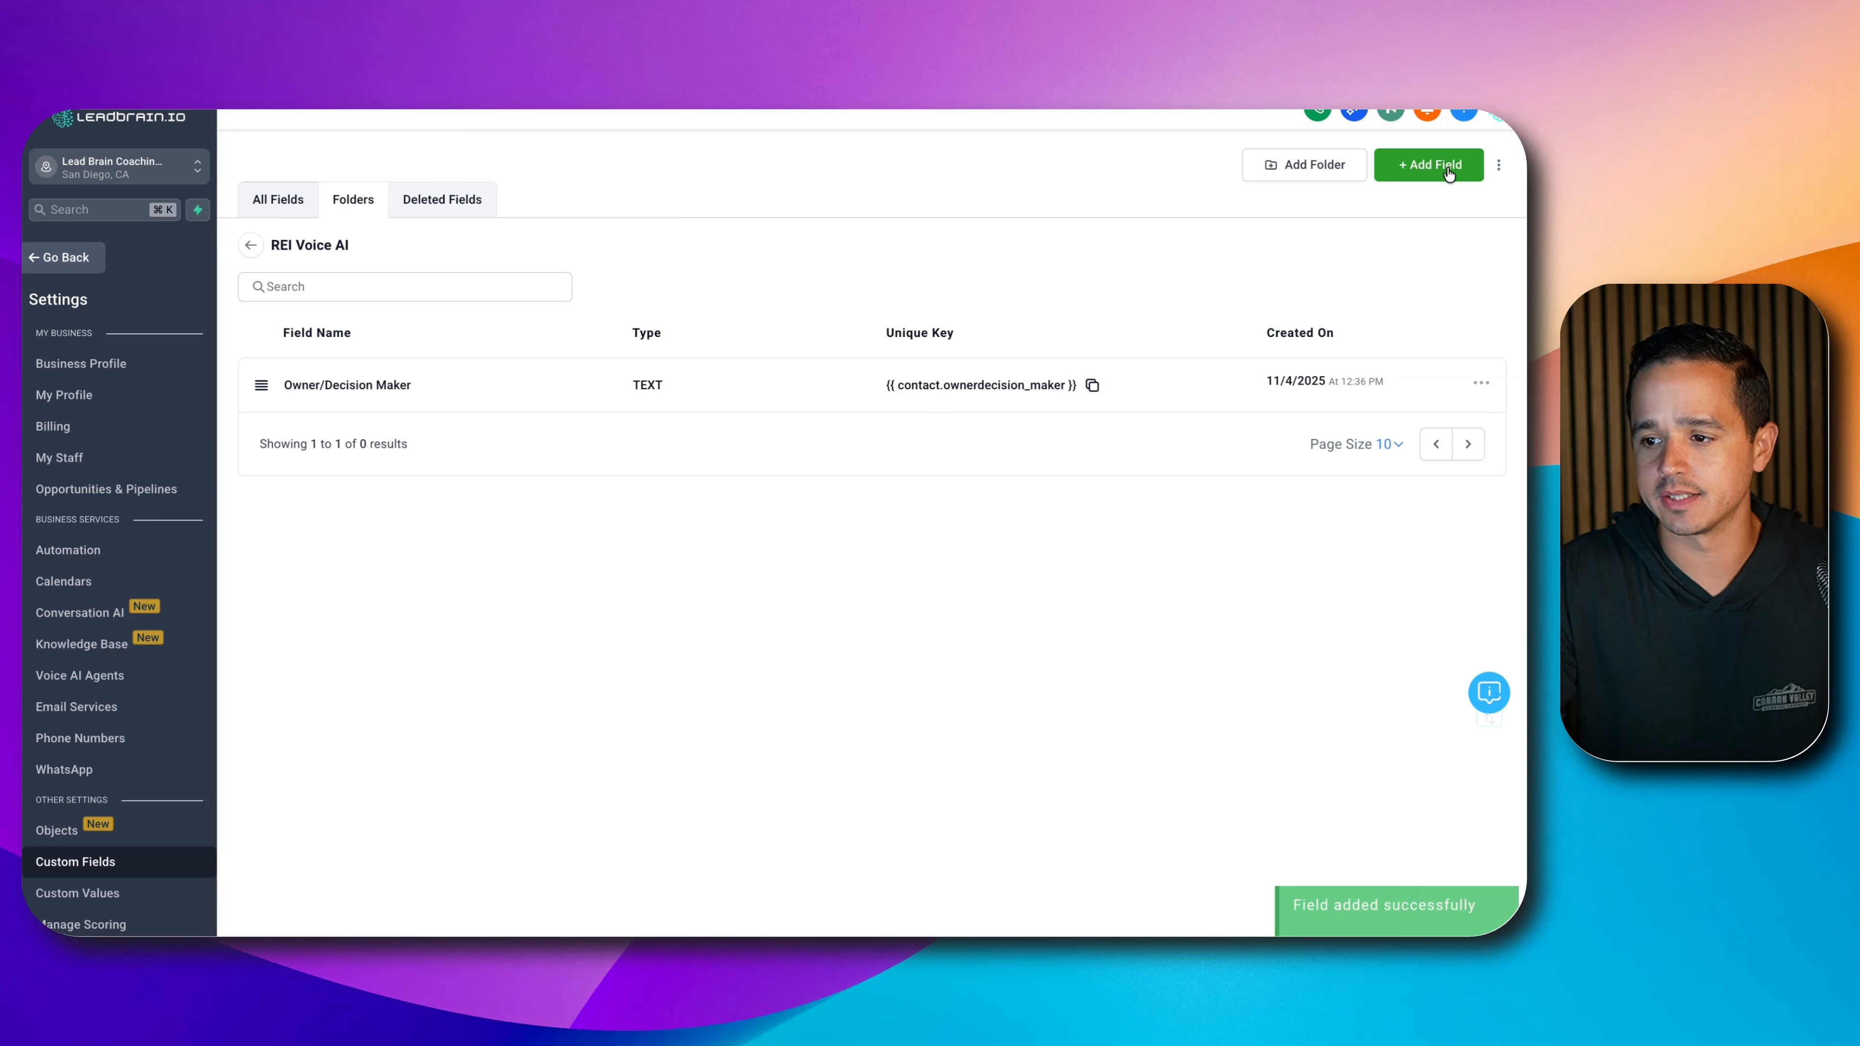
click(1428, 165)
- Add a Single Line field named 'Real Estate Agent Involvement' and save it
click(450, 375)
click(1156, 741)
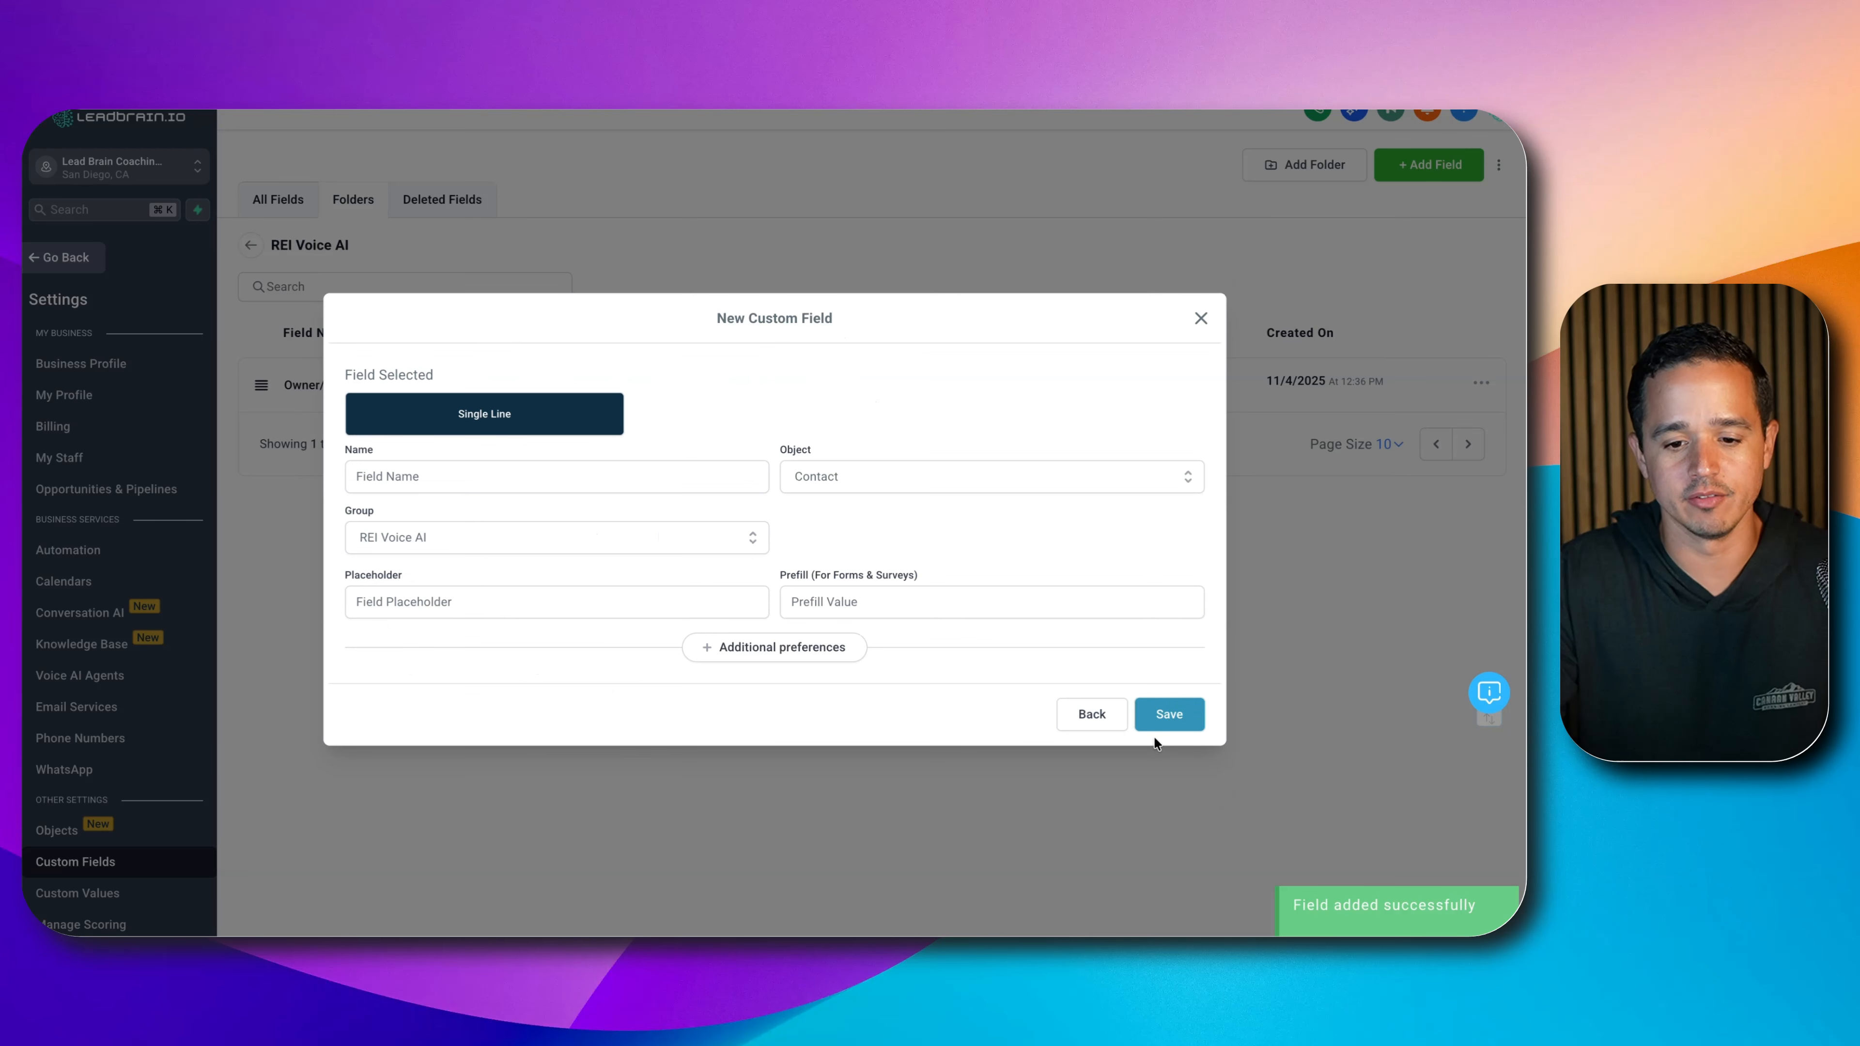
click(622, 477)
text(Re)
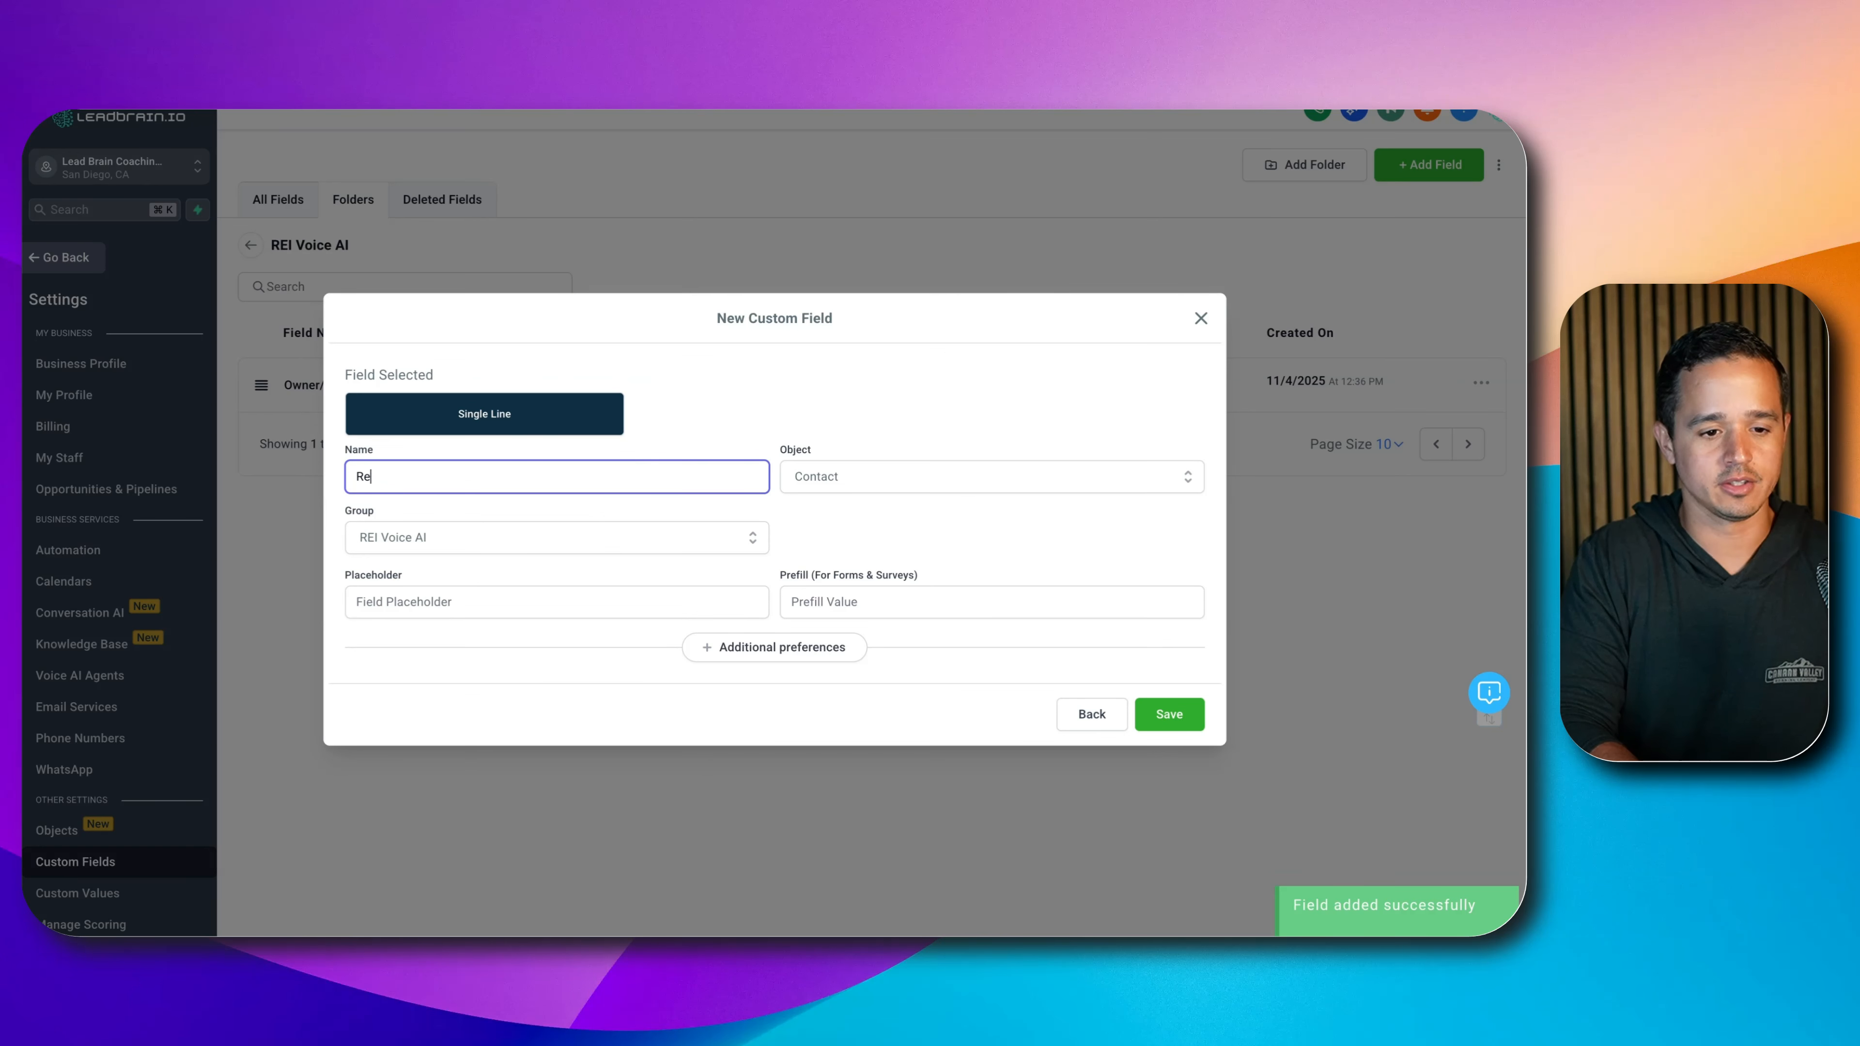
text(al Estate Agent In)
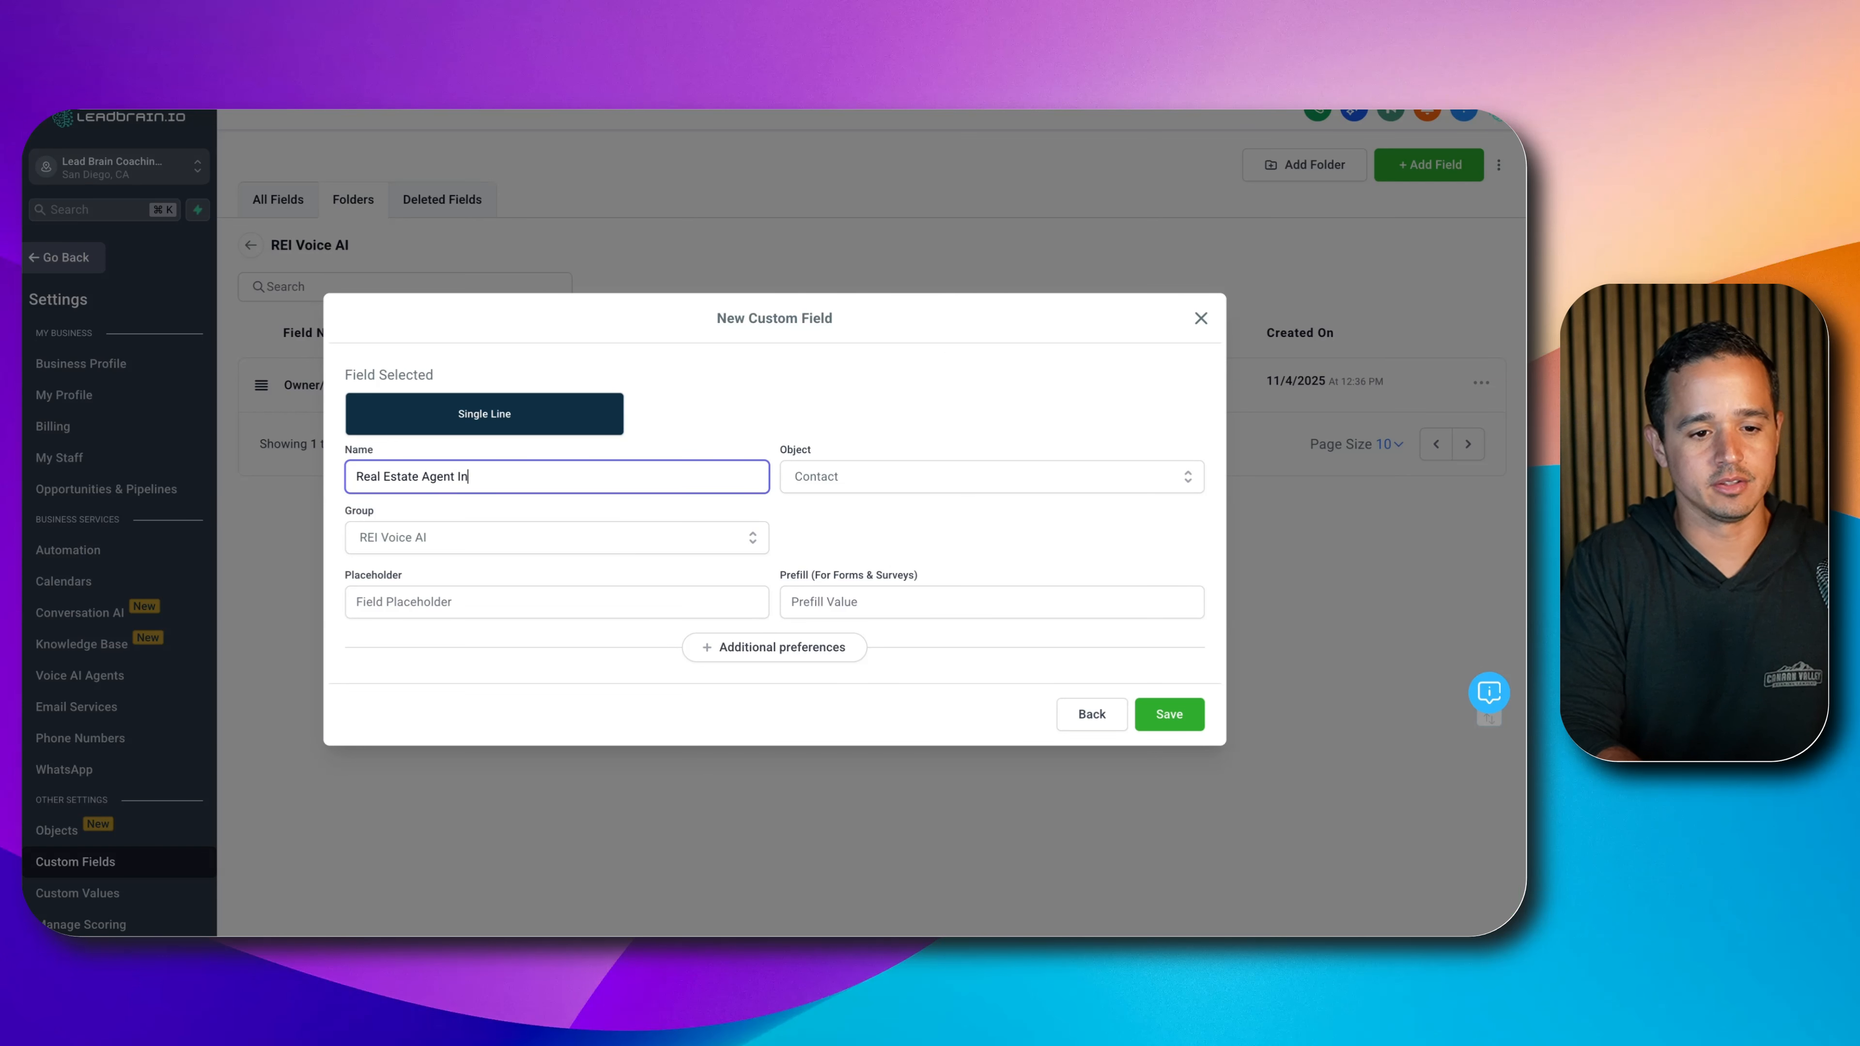
text(volvement)
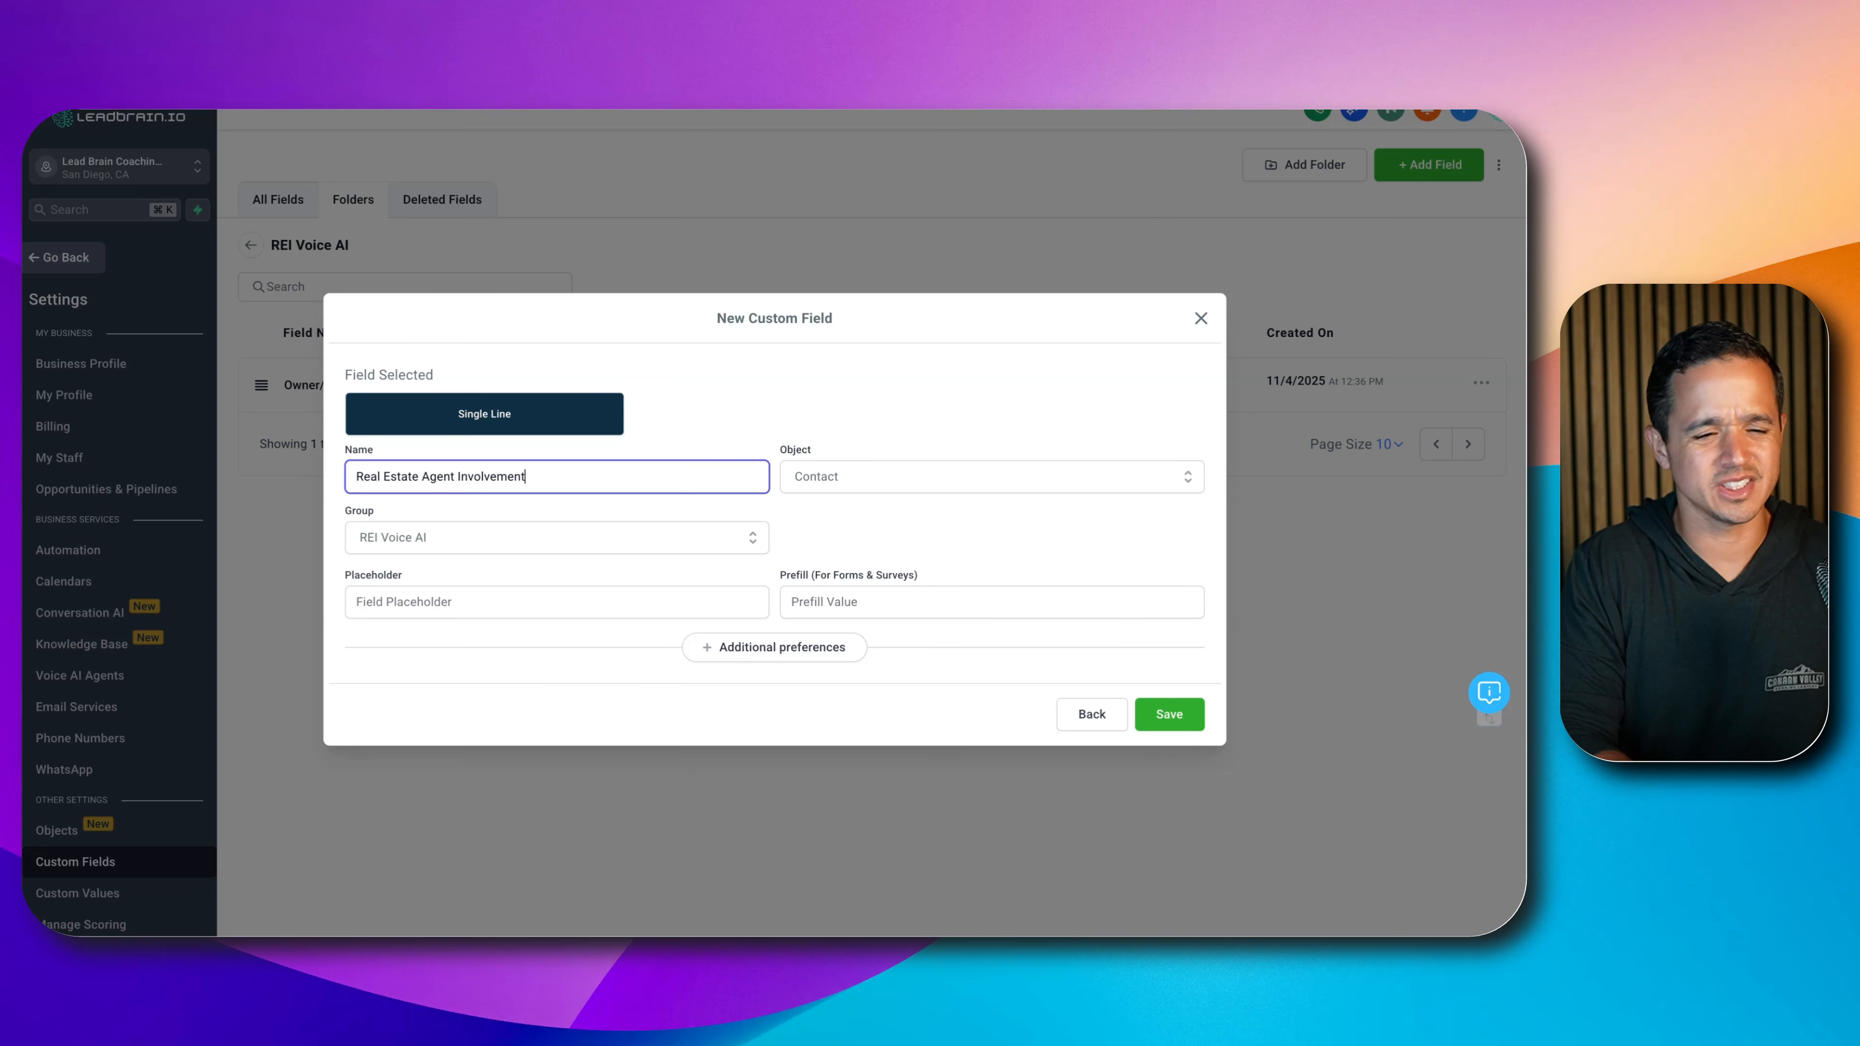
click(1172, 714)
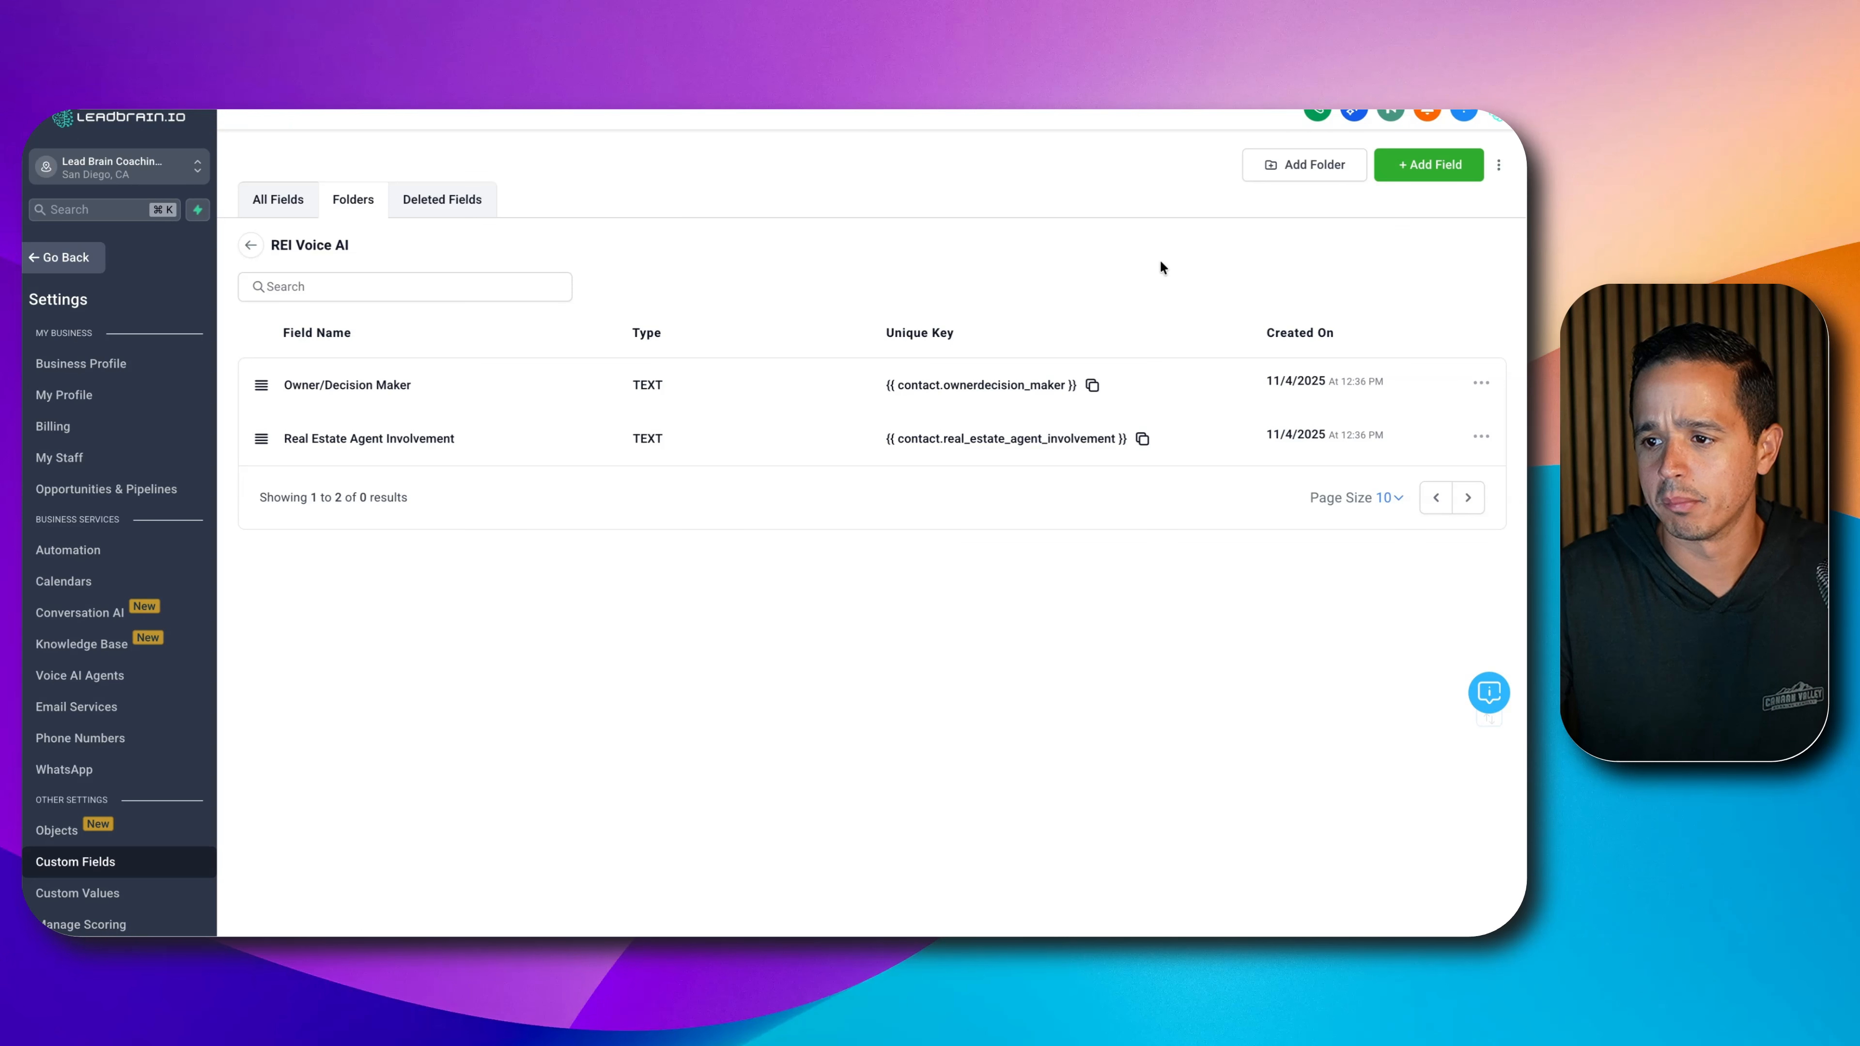
click(1428, 164)
- Add a Single Line field named 'Property Condition', trimming extra question words, and save it
click(434, 378)
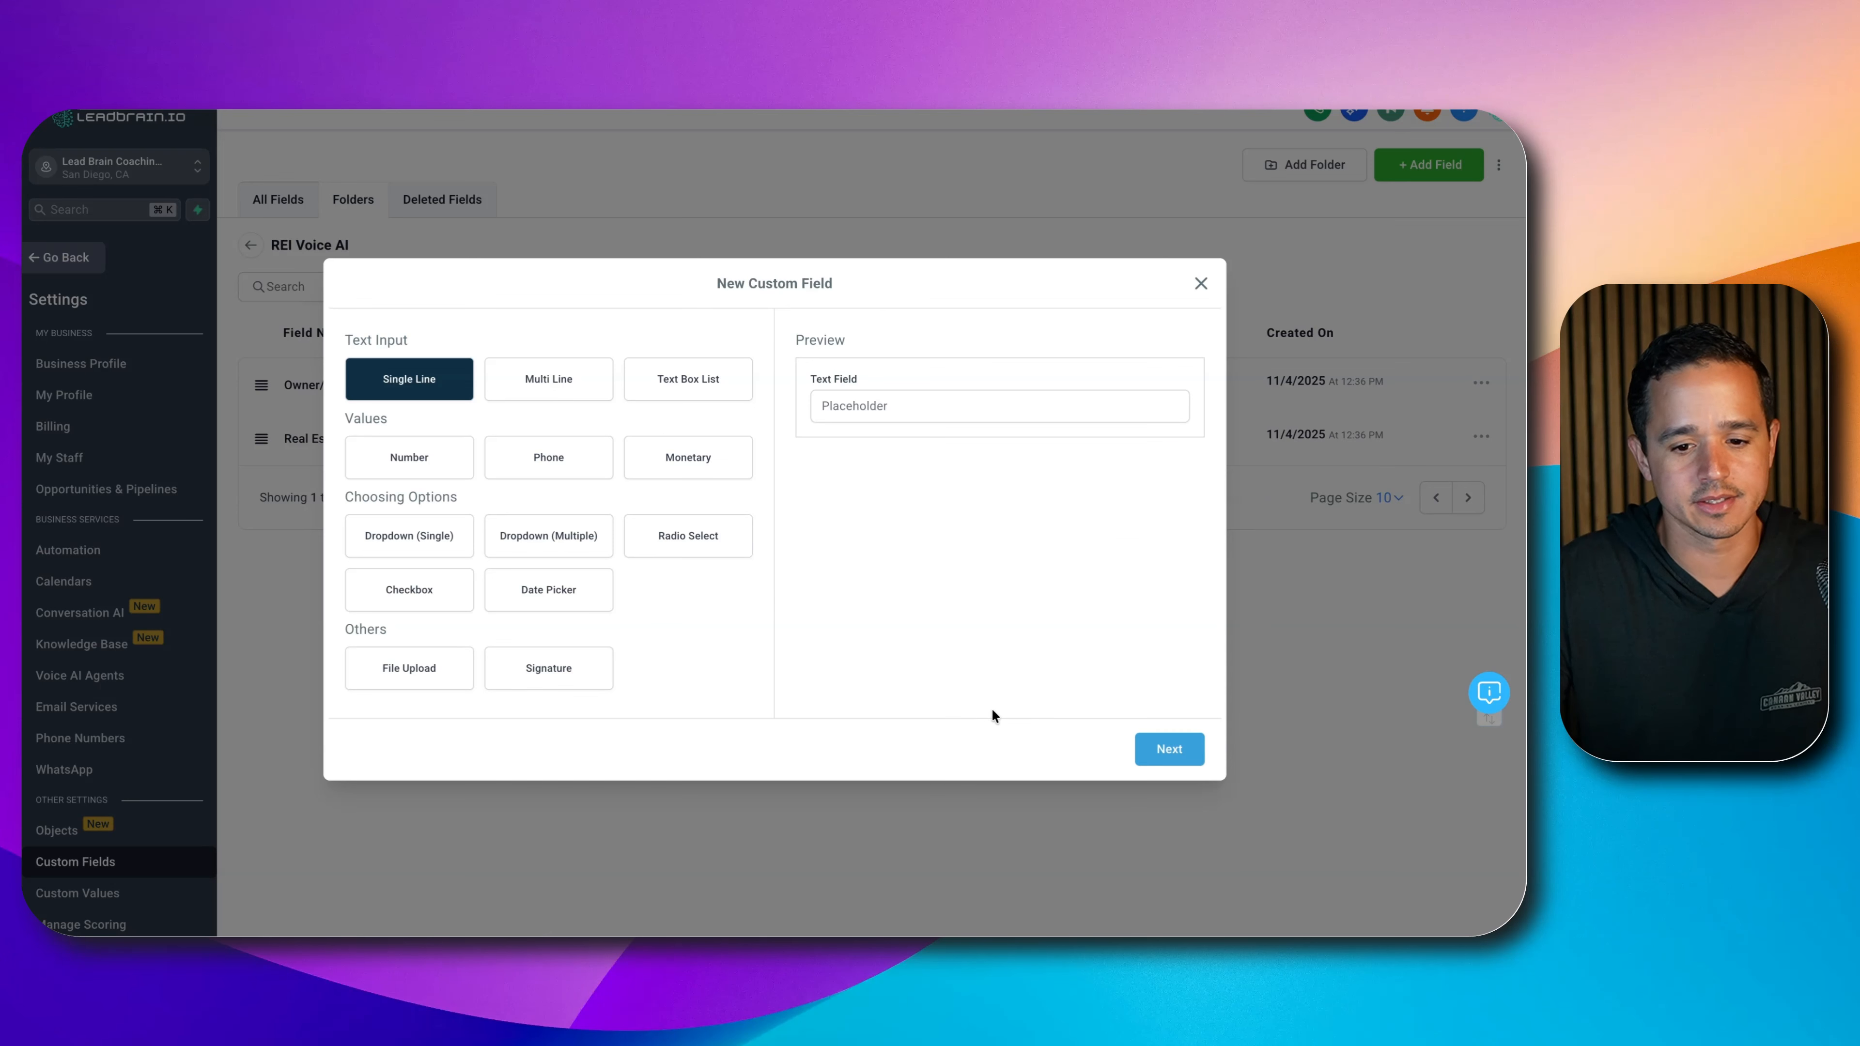
click(1170, 749)
click(495, 476)
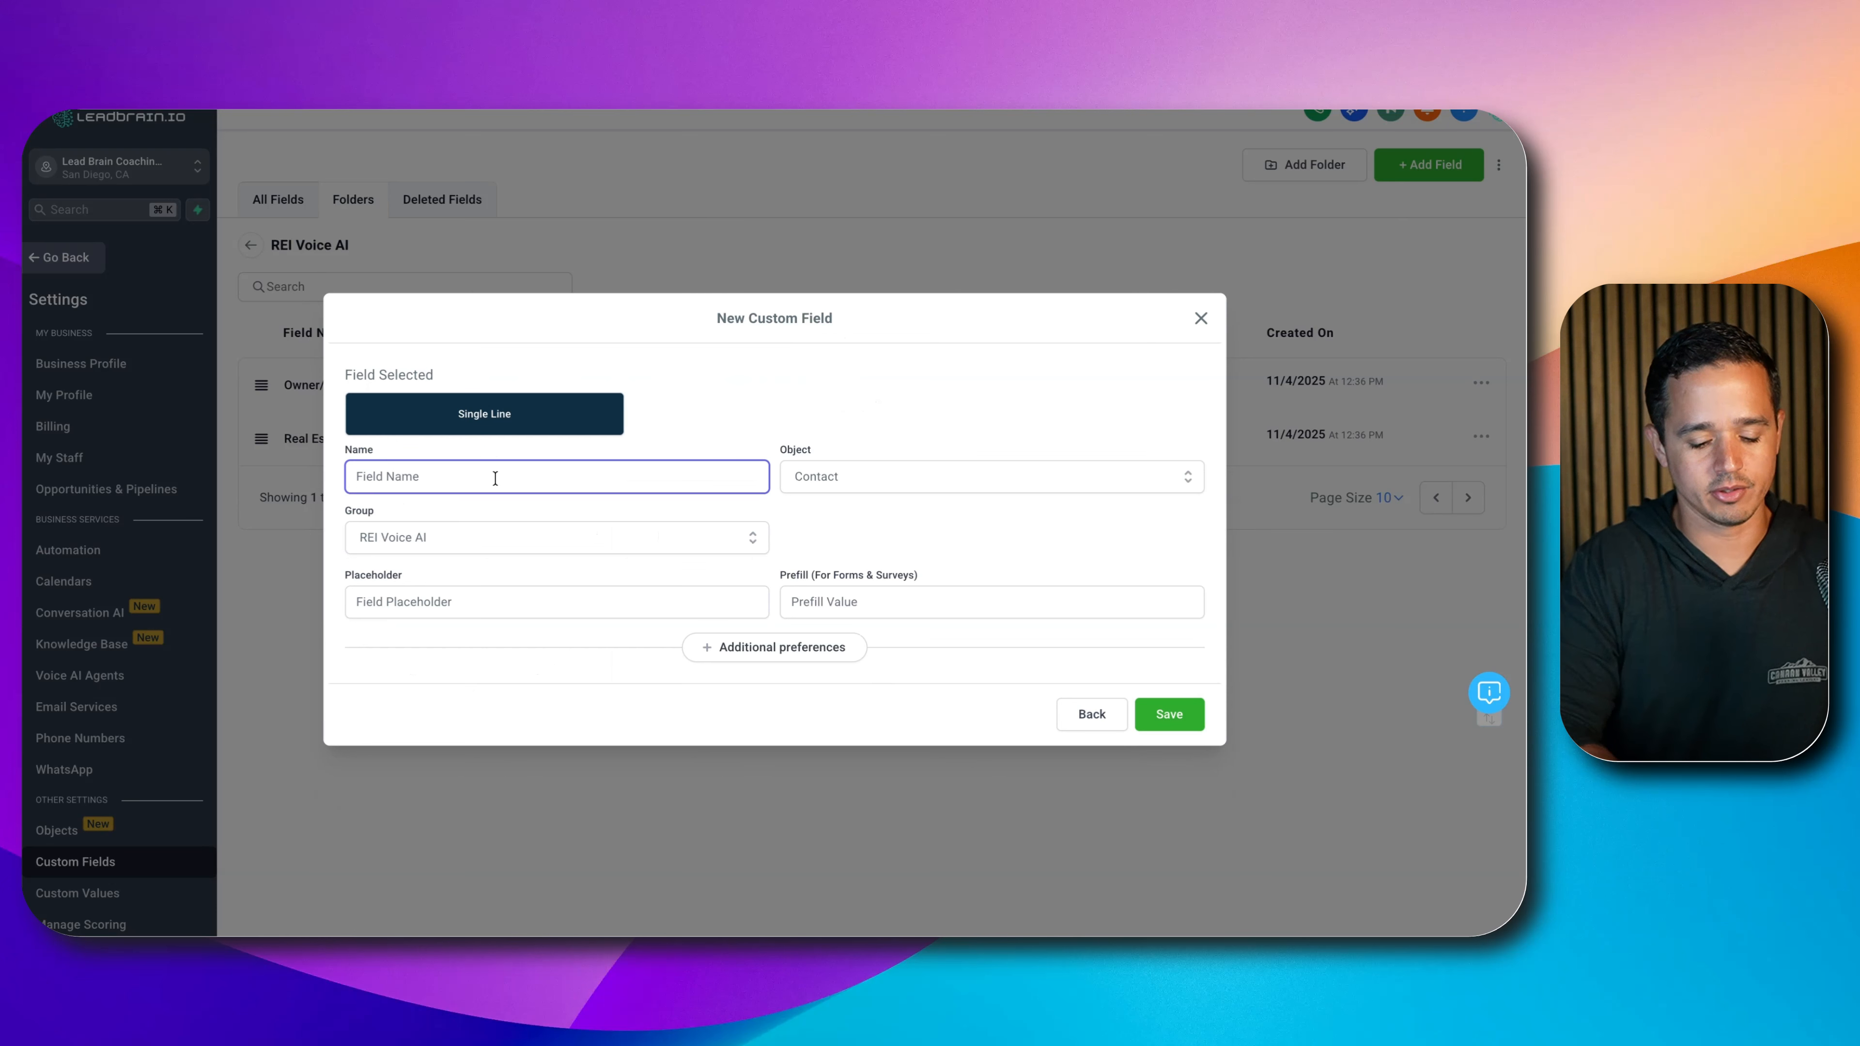
text(Property COndi)
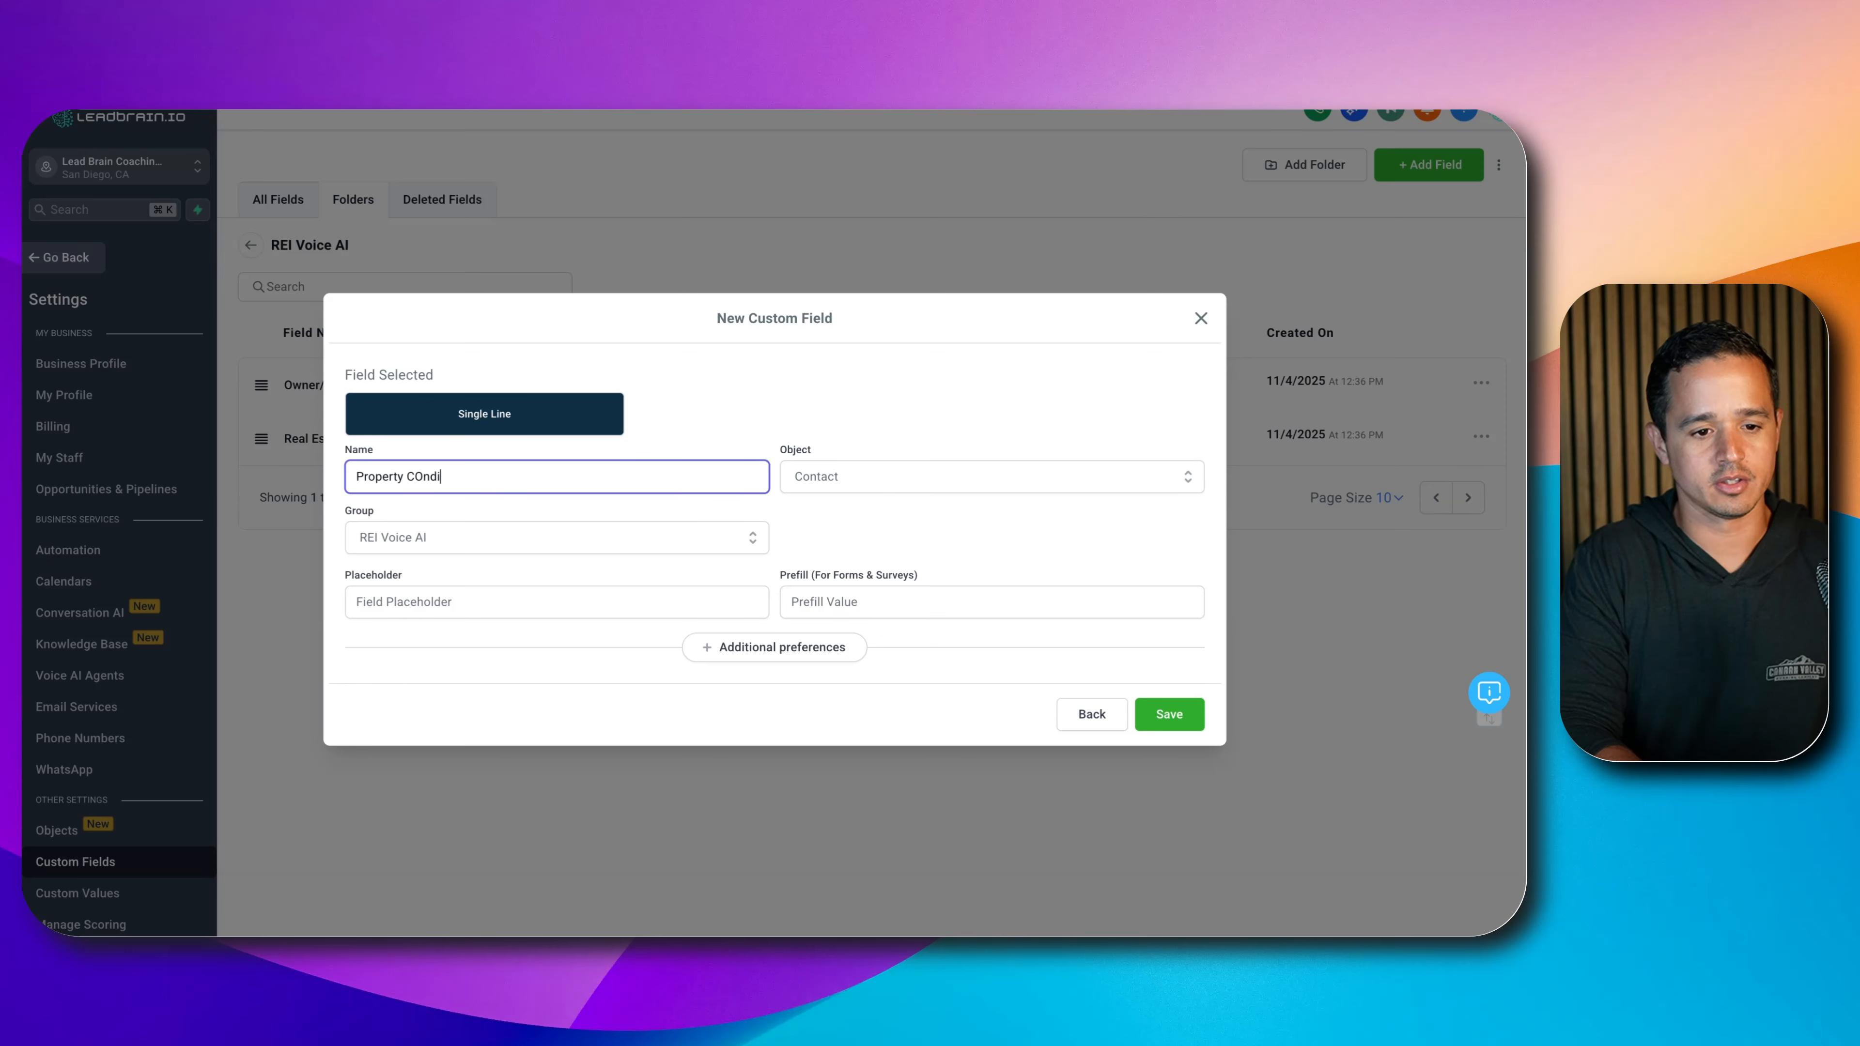
key(BackSpace)
key(BackSpace)
key(BackSpace)
key(BackSpace)
text(ondition)
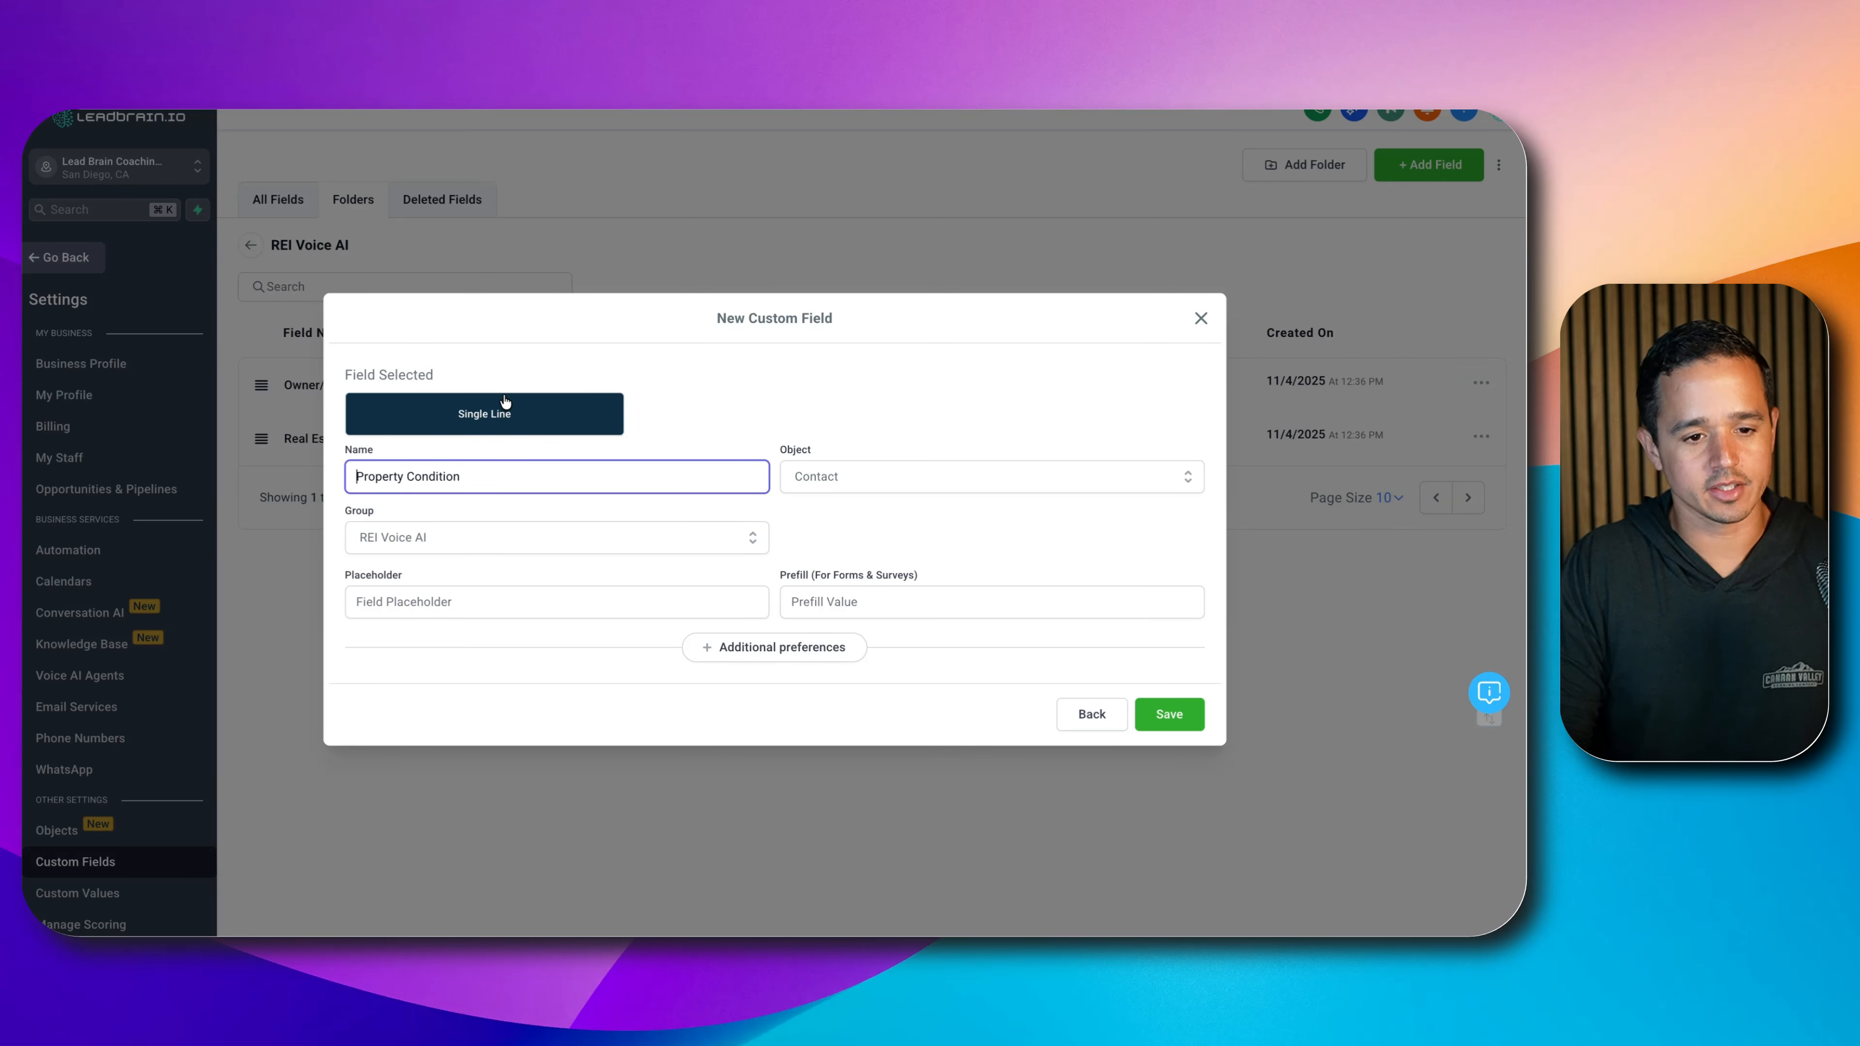
text(What is the)
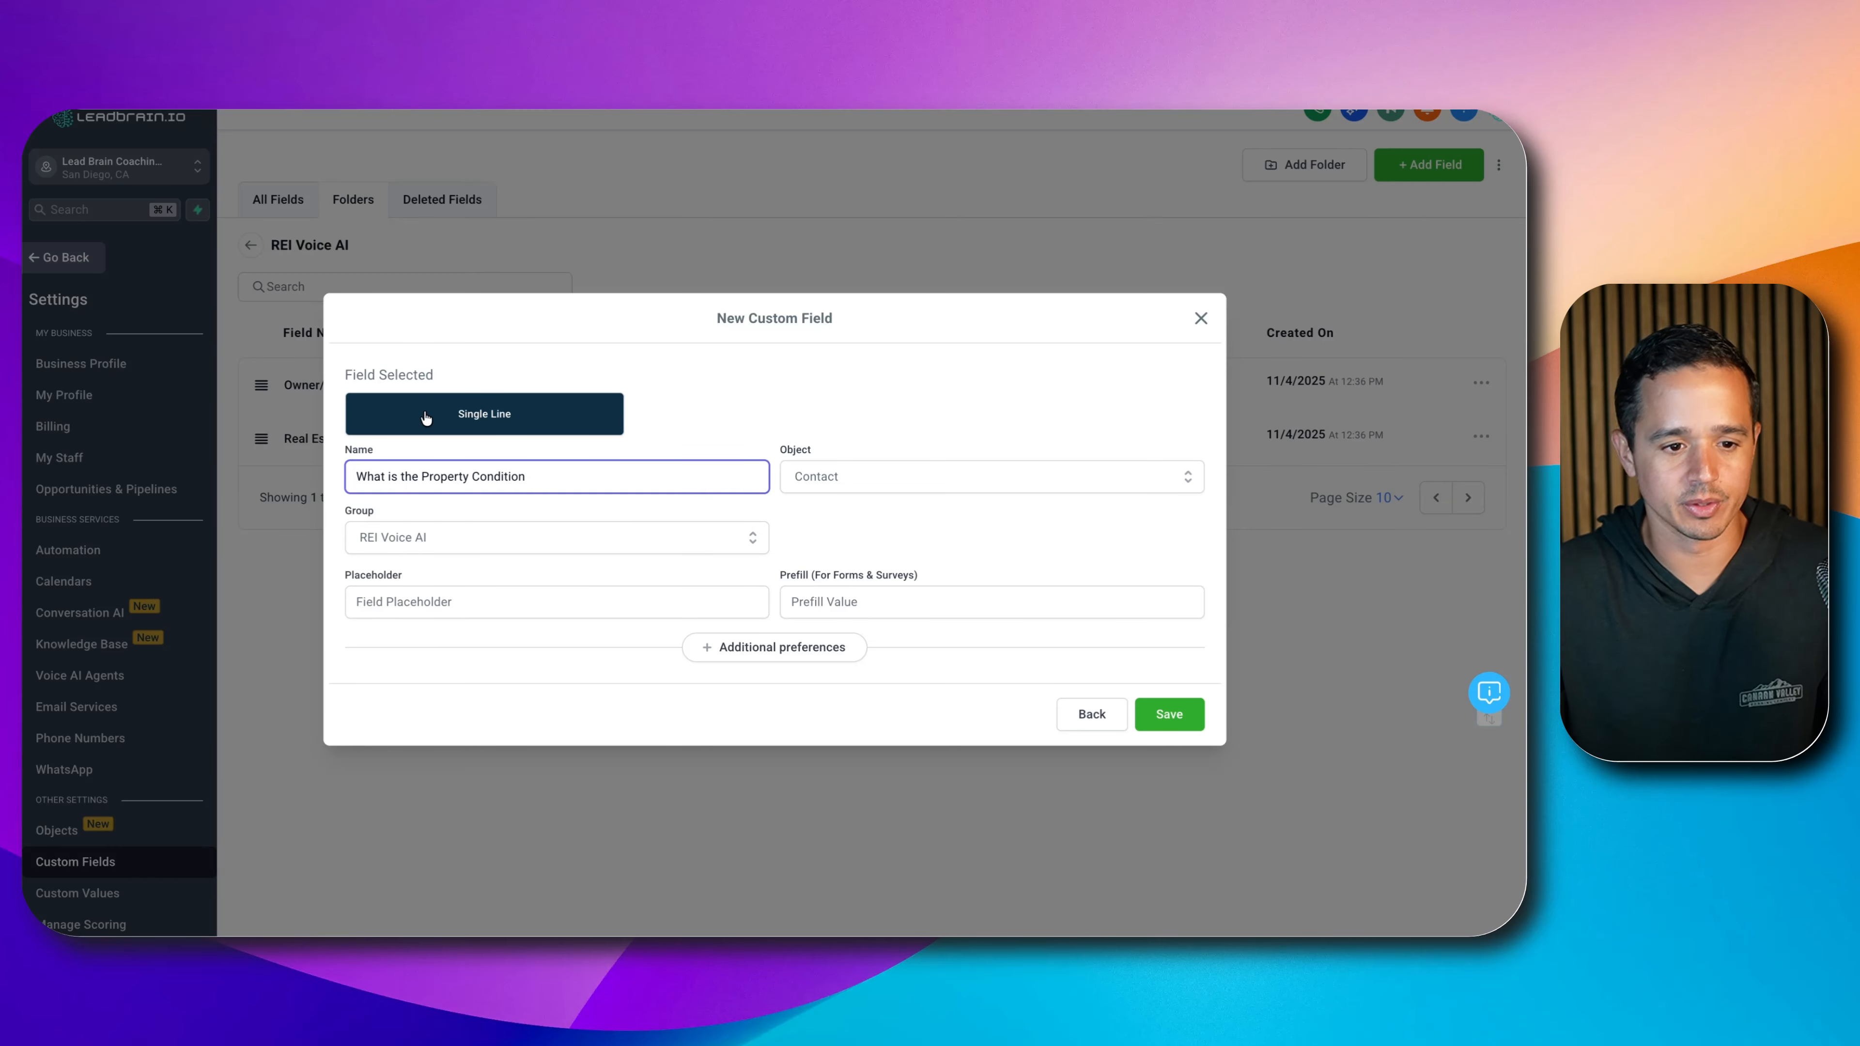
drag(422, 477, 322, 477)
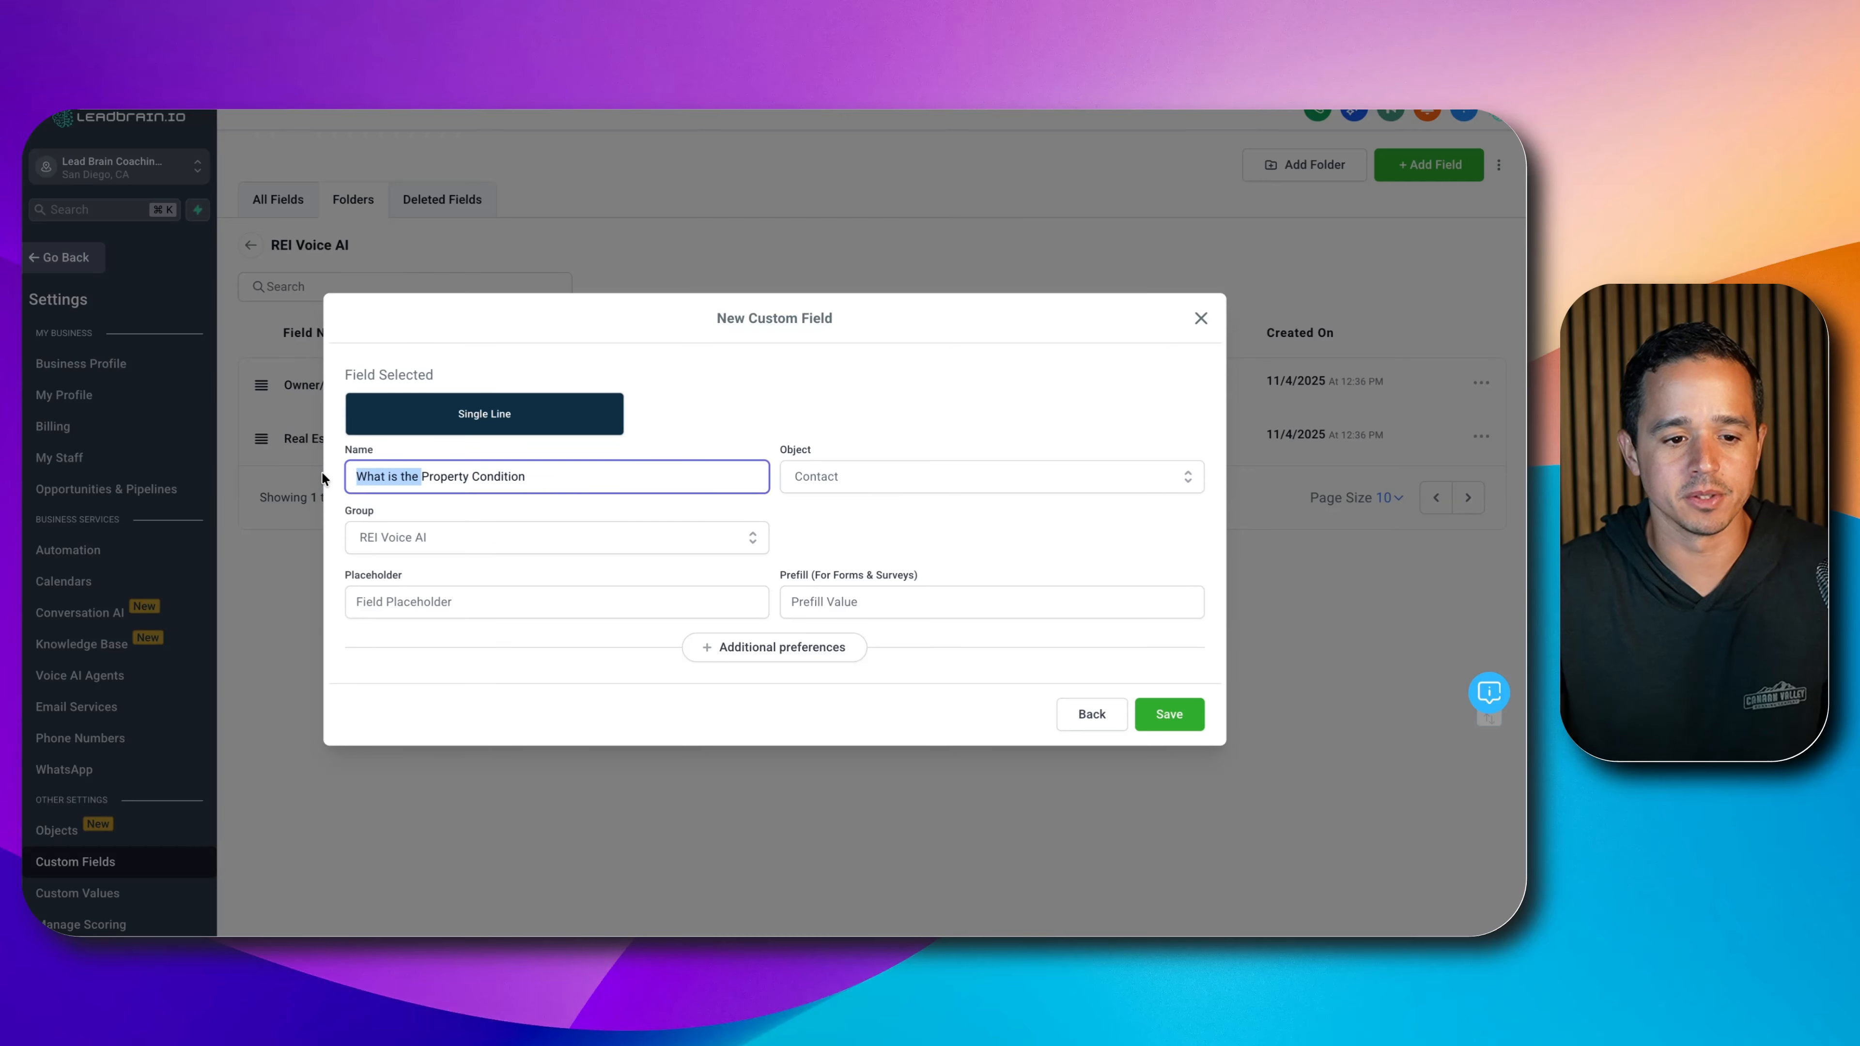
click(714, 646)
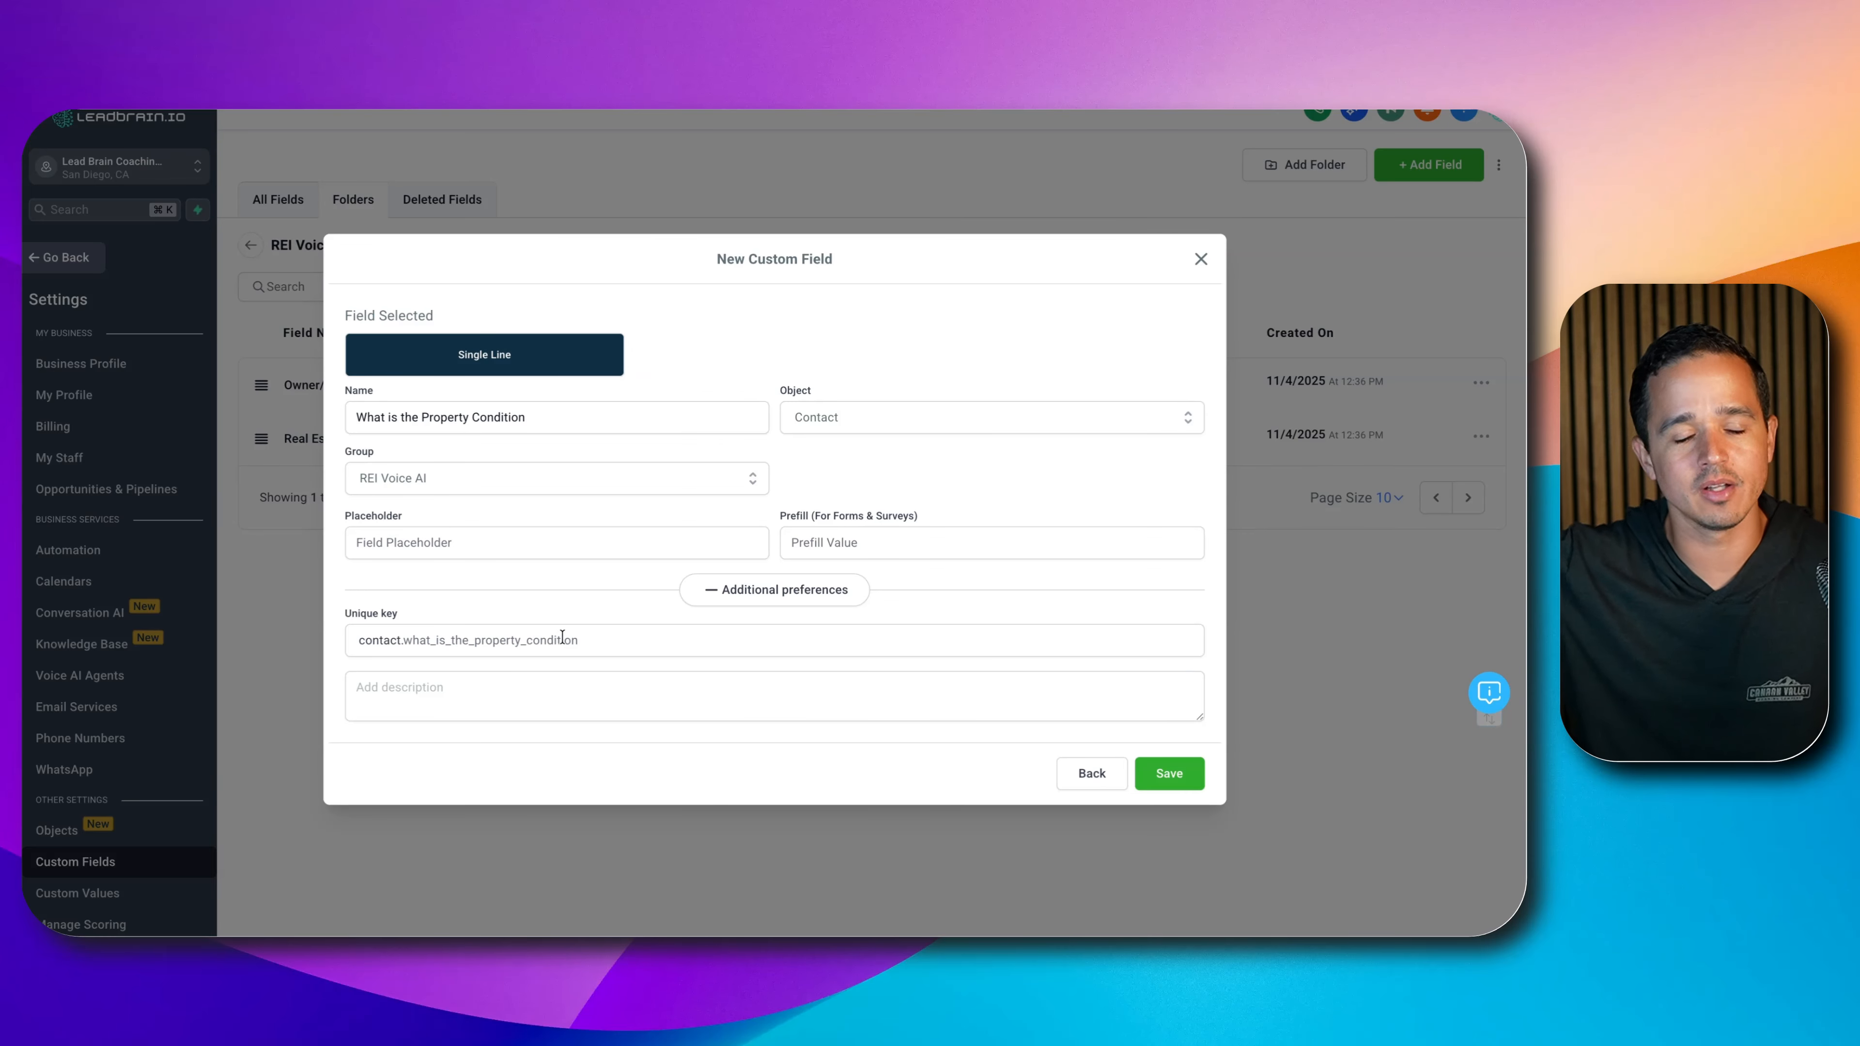
click(418, 418)
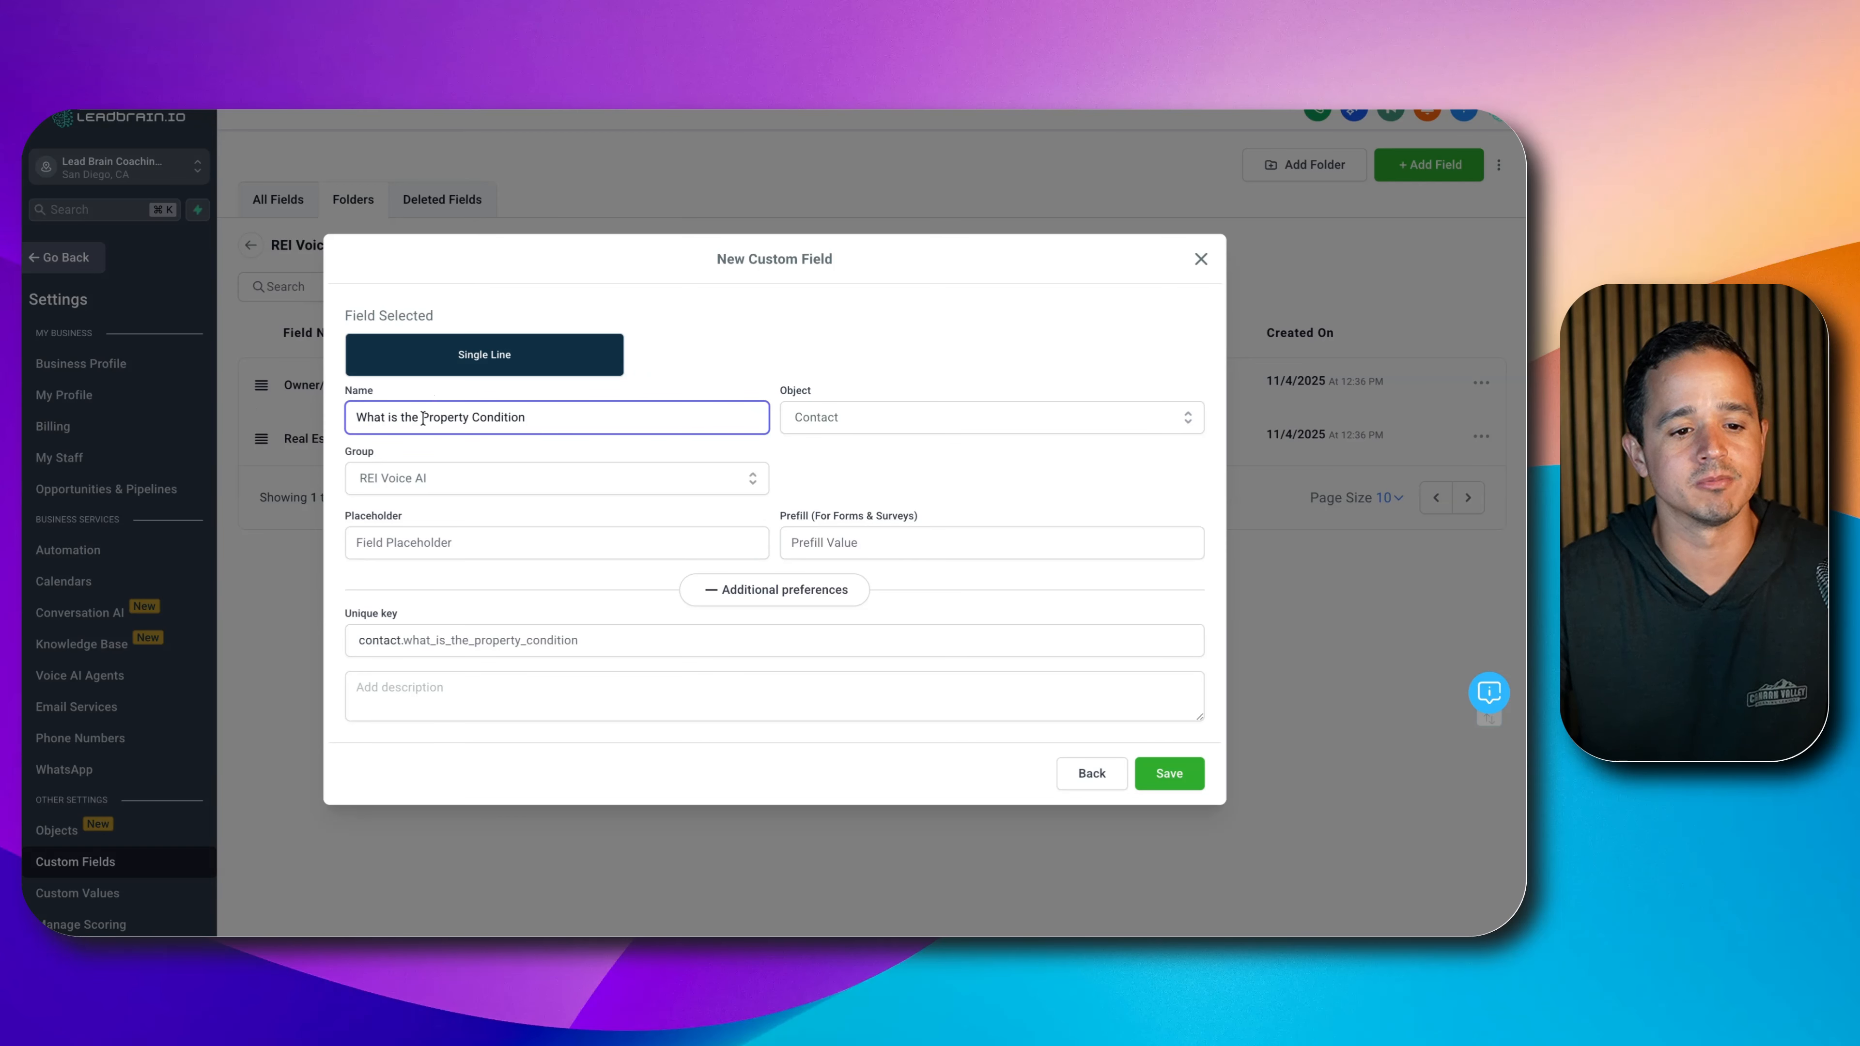
drag(421, 416, 146, 403)
key(BackSpace)
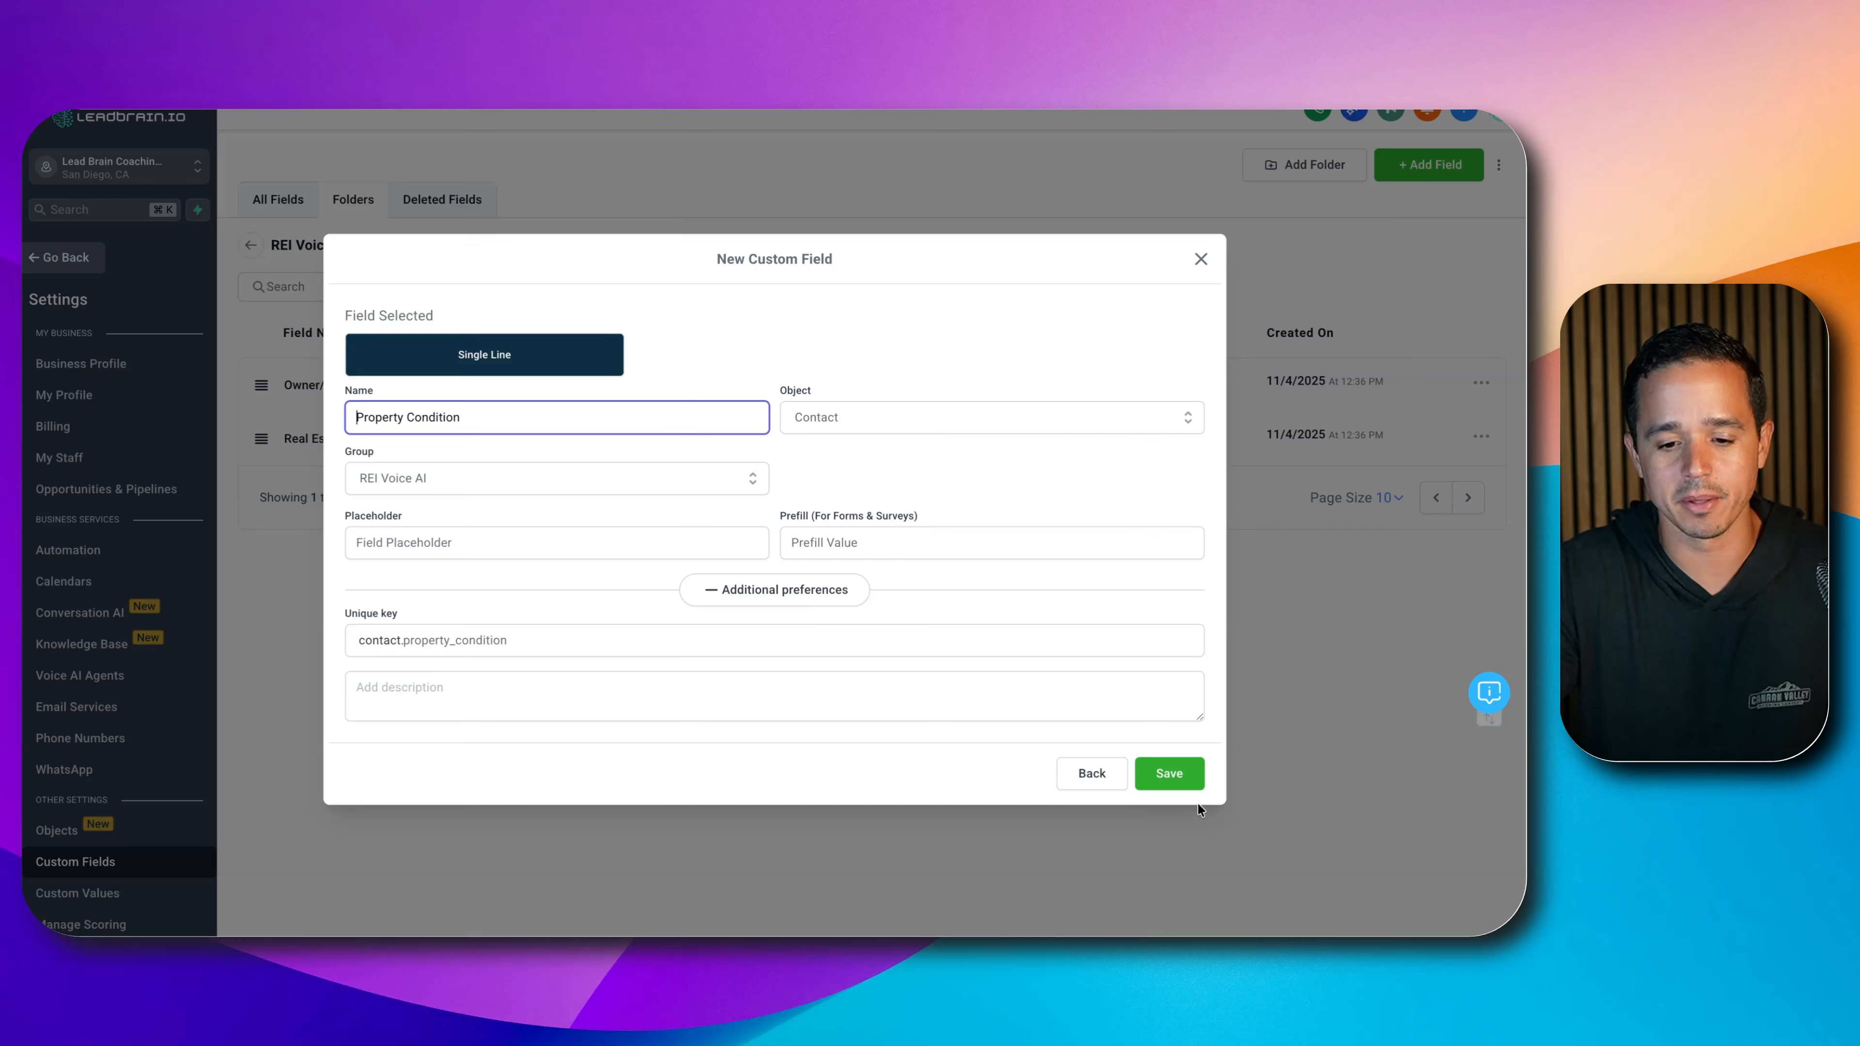
click(1191, 783)
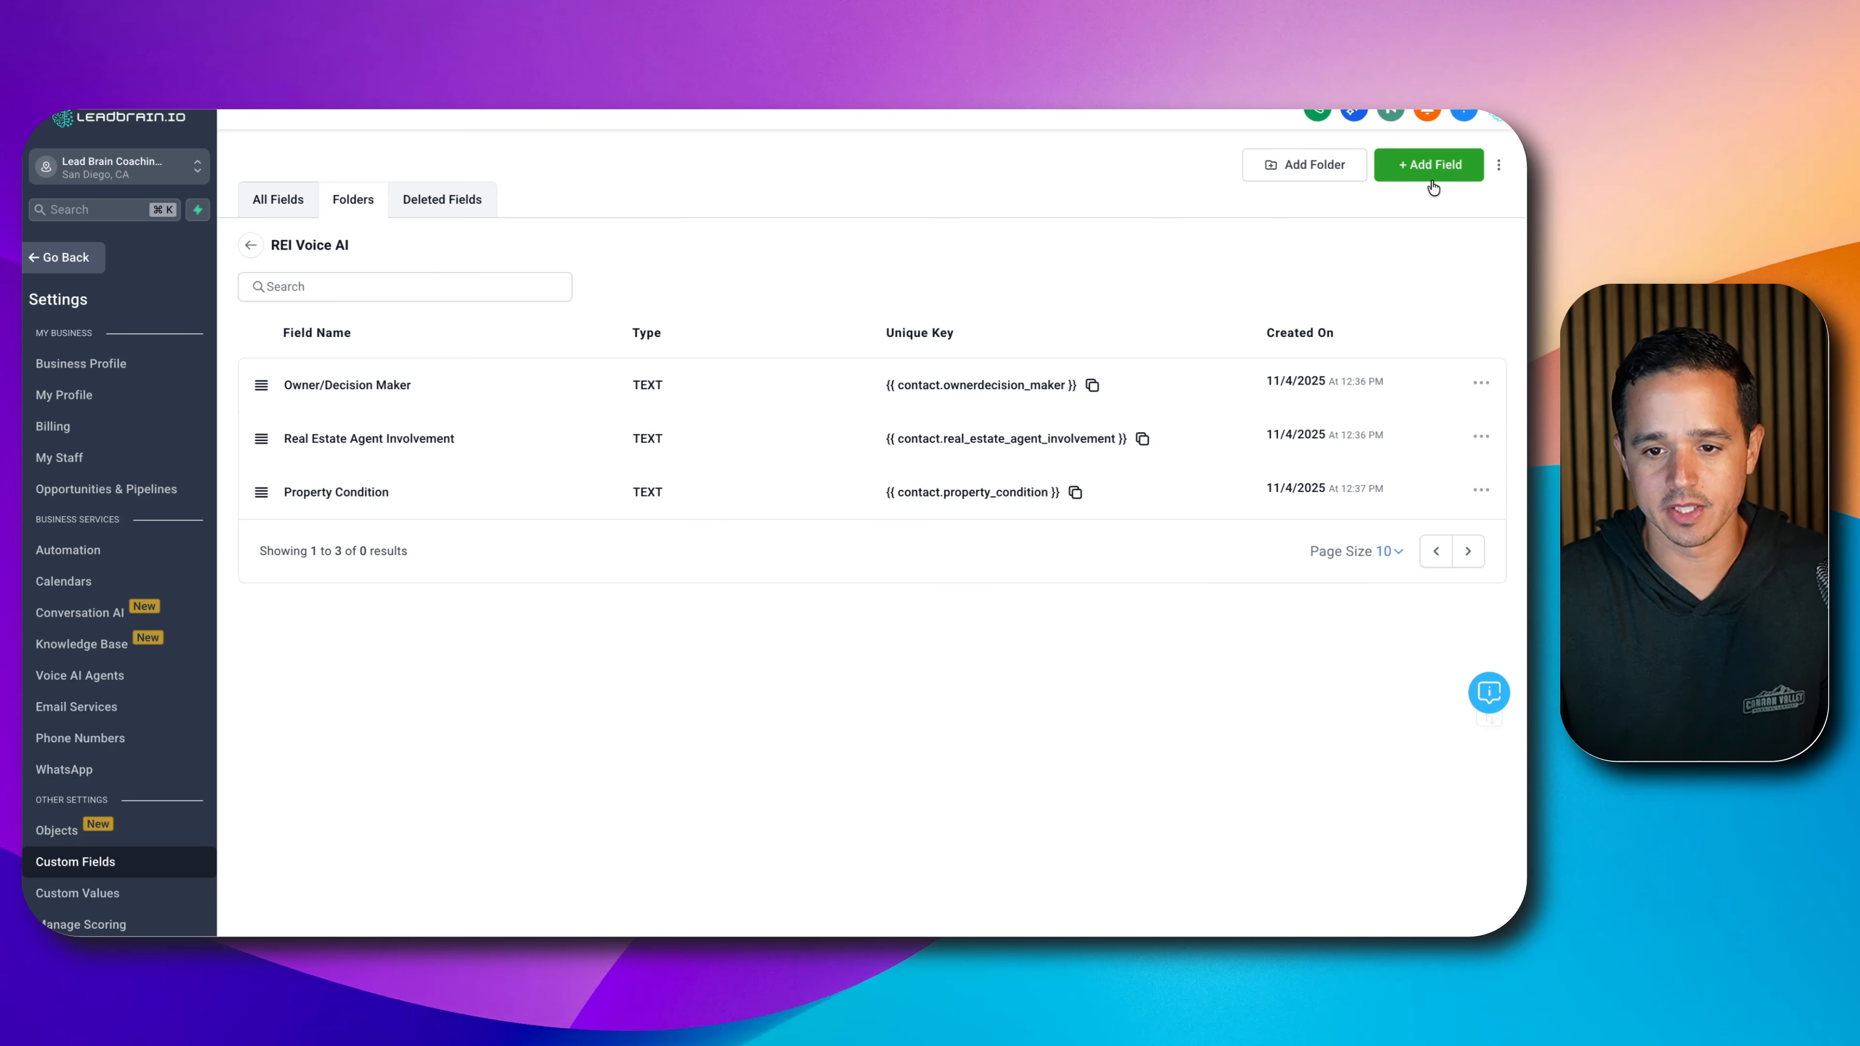
- After reviewing the whiteboard field list, begin another custom field in REI Voice AI
click(1428, 164)
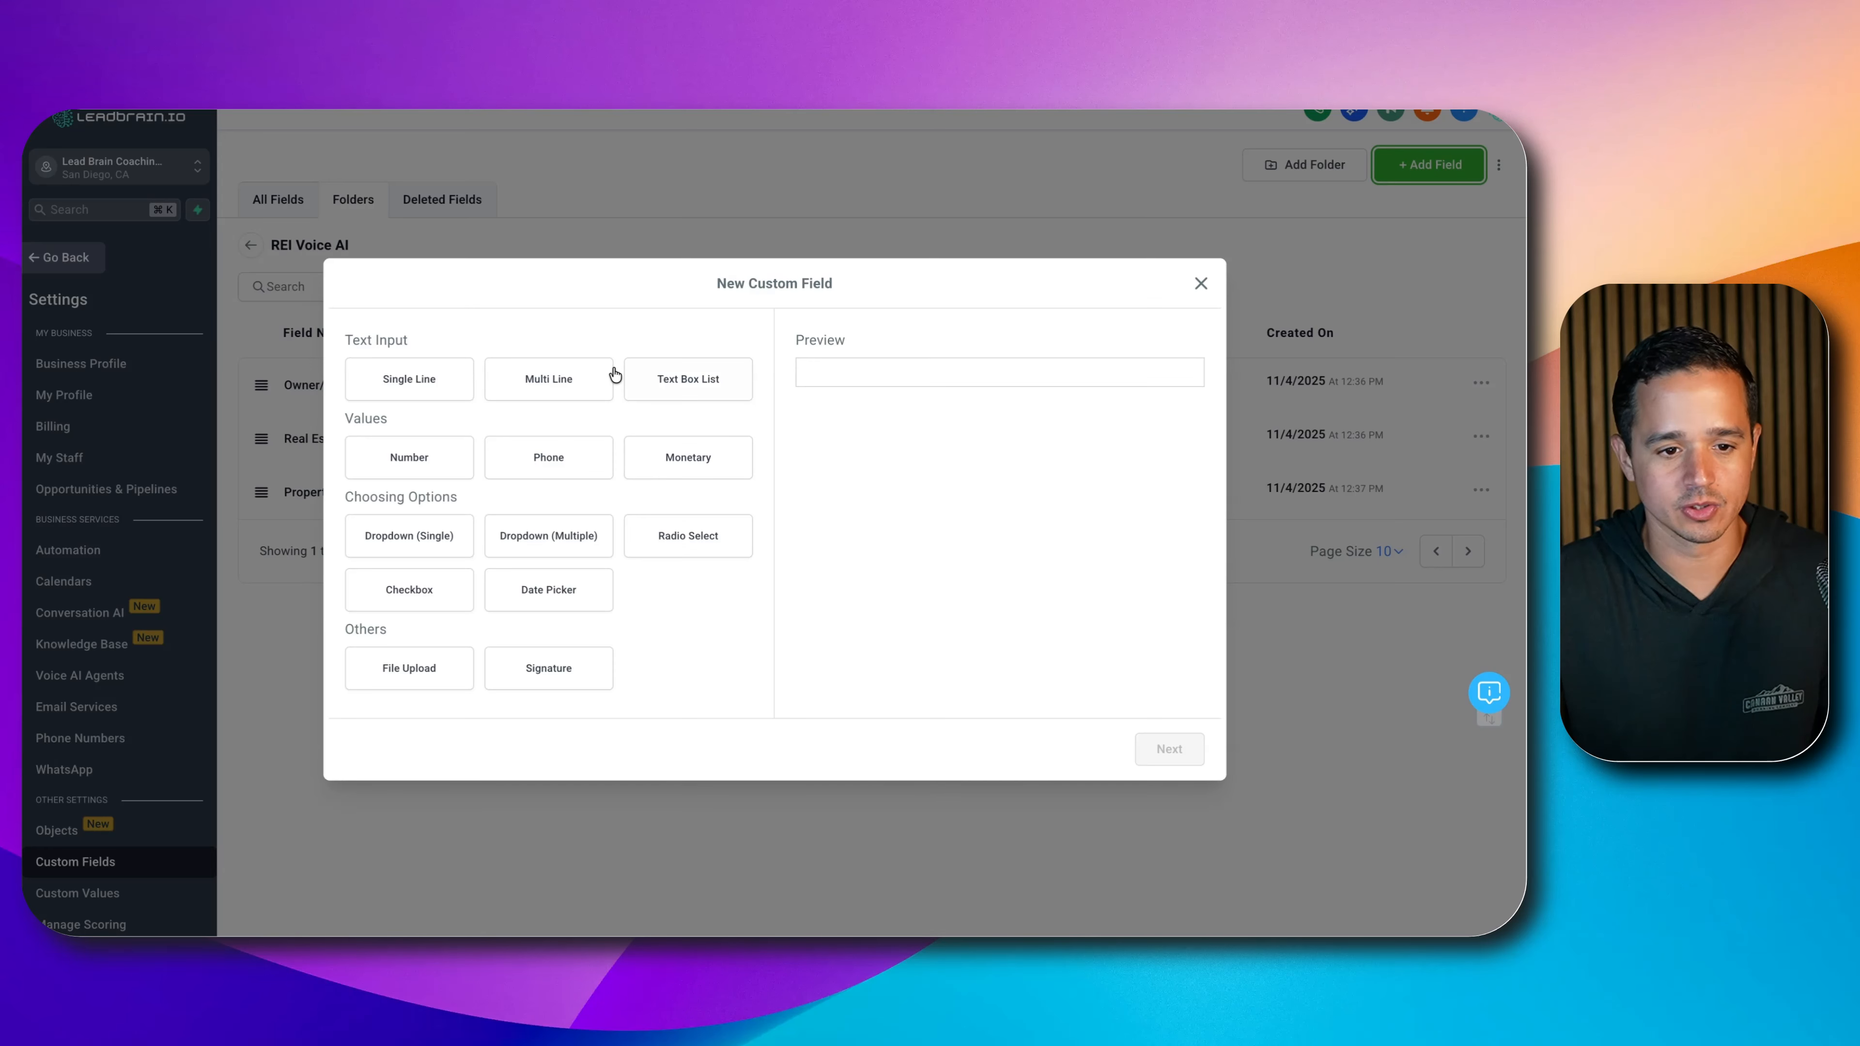
- Add a Single Line field named 'Occupancy Status' and save it
click(408, 378)
click(1169, 749)
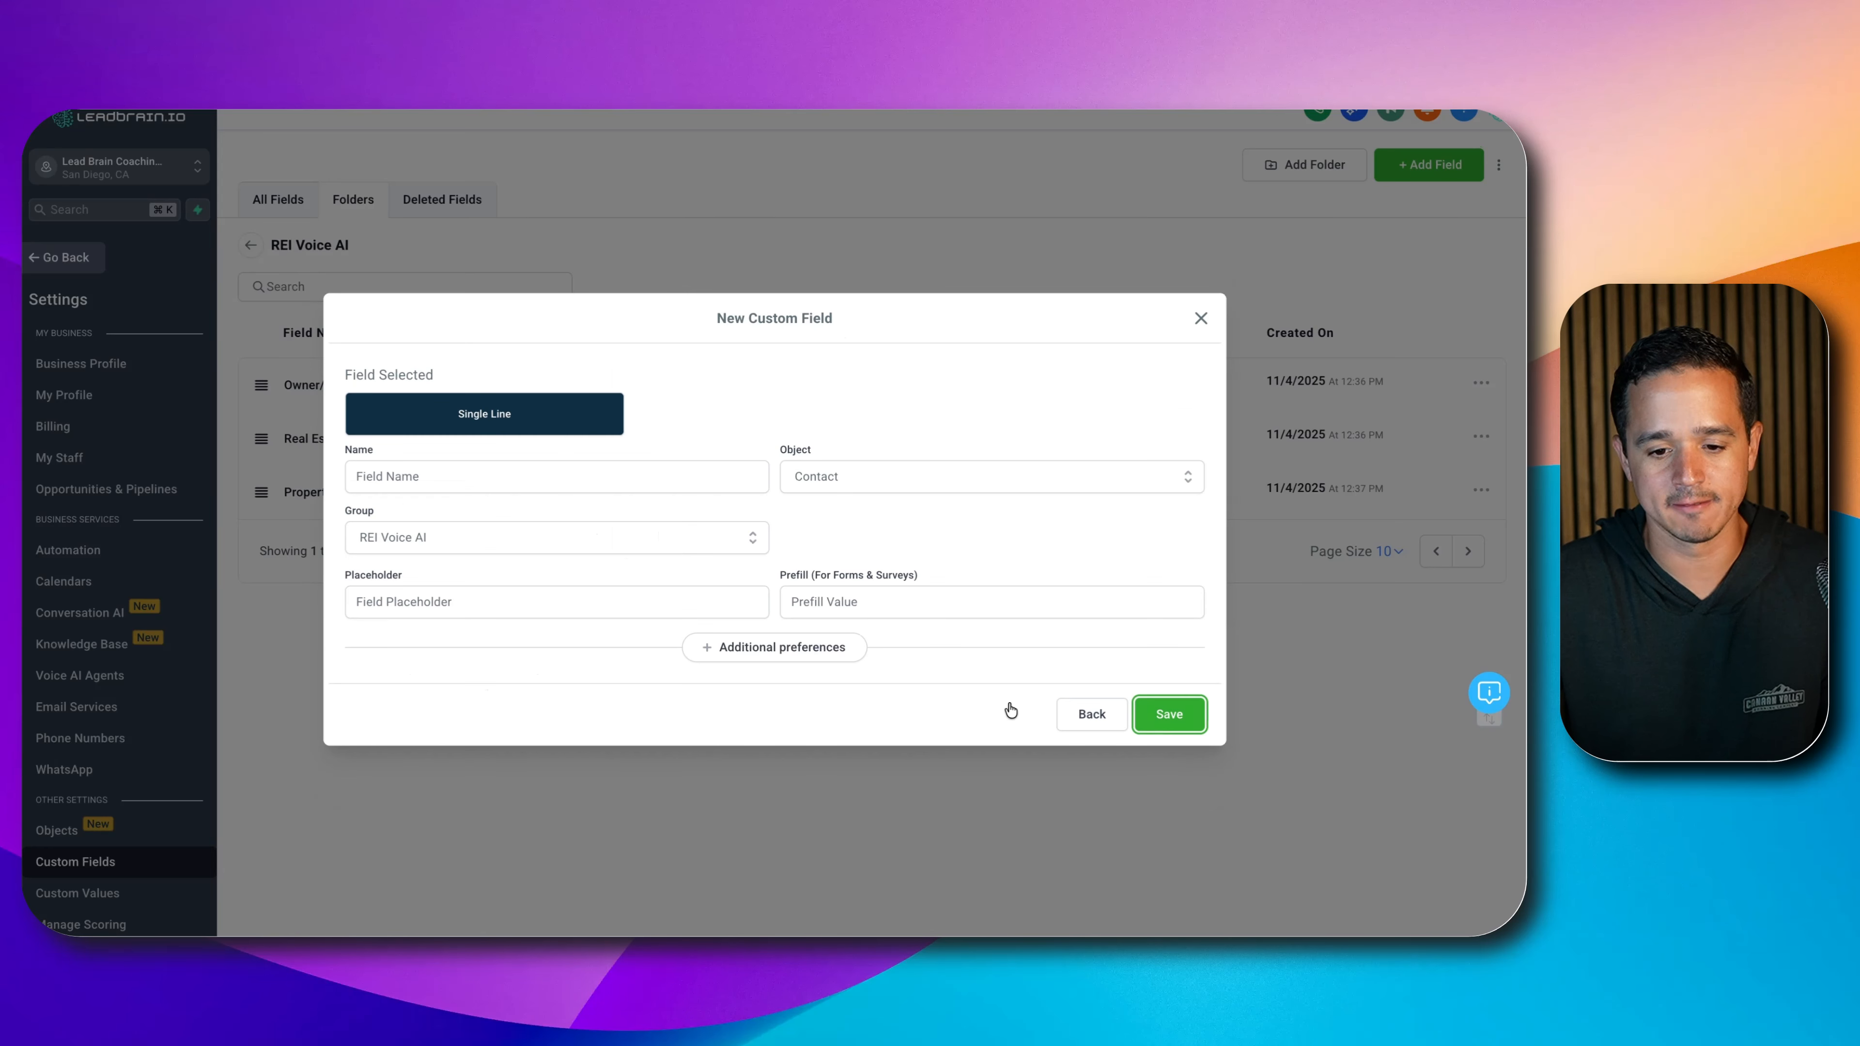
click(690, 478)
text(Occupancy )
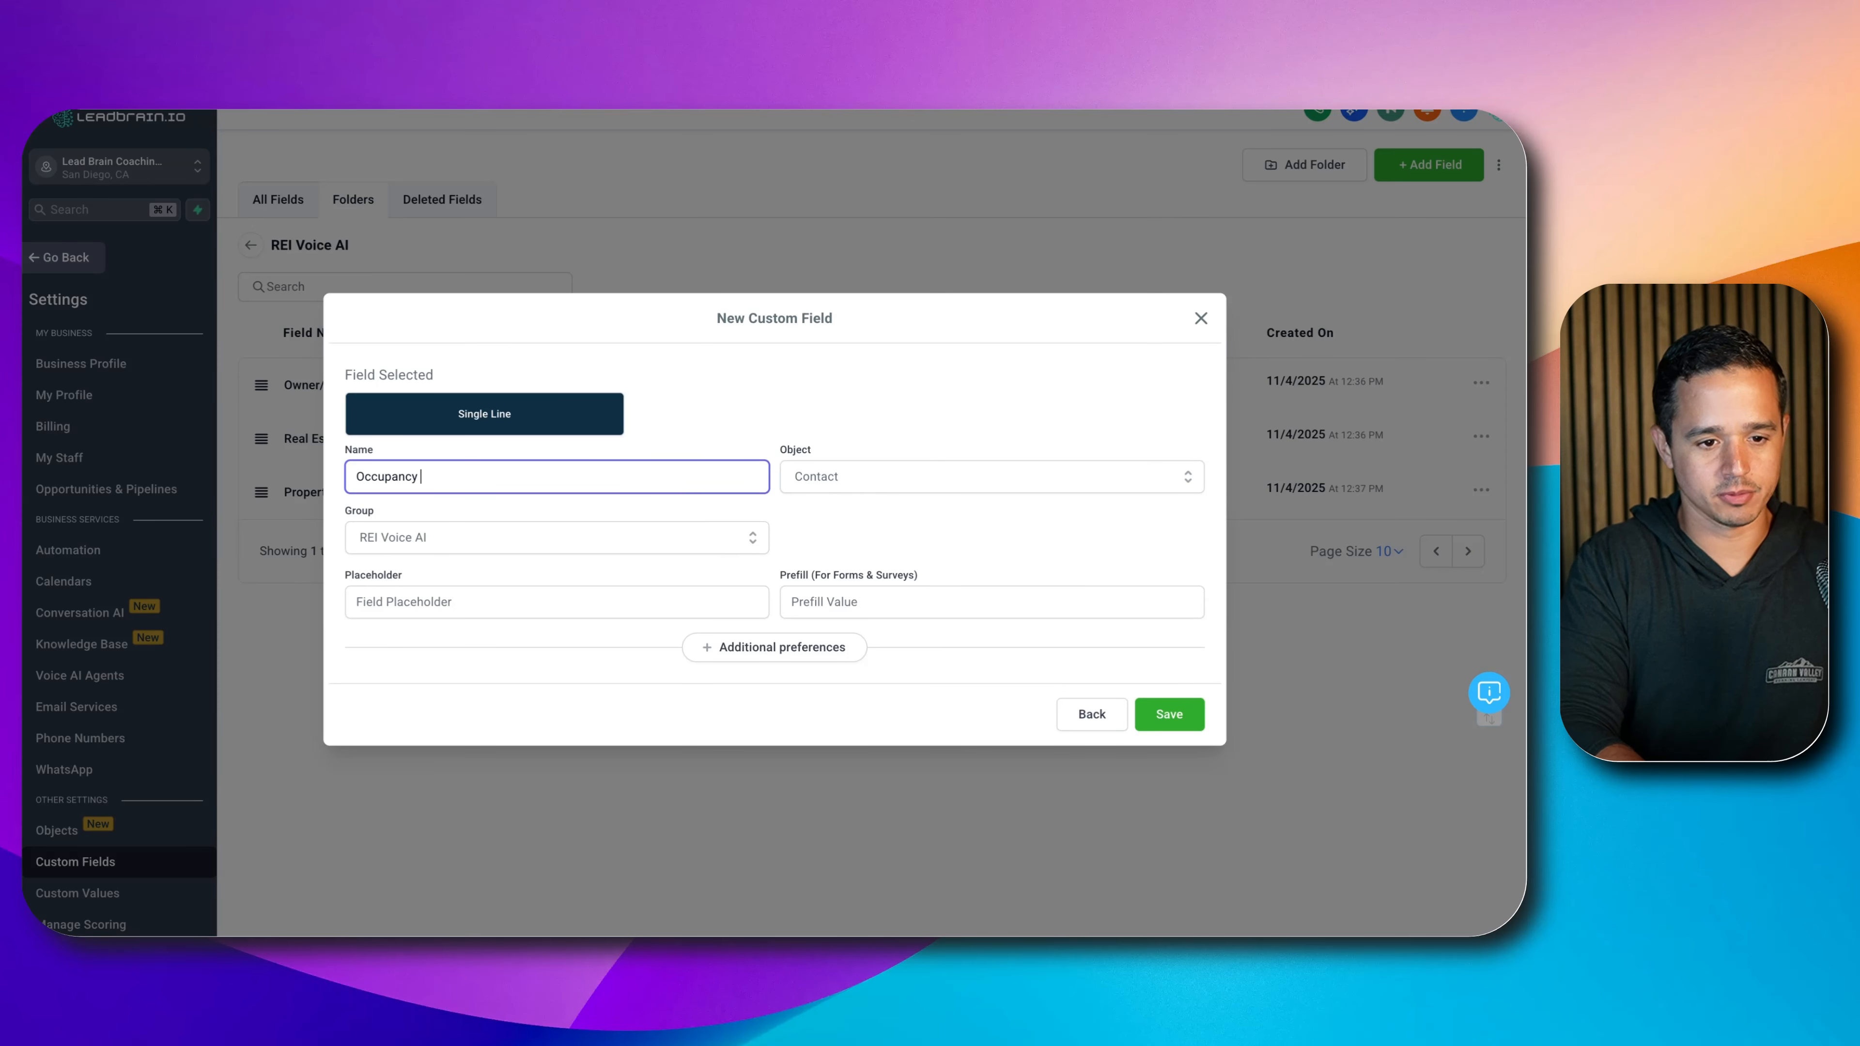
text(Status)
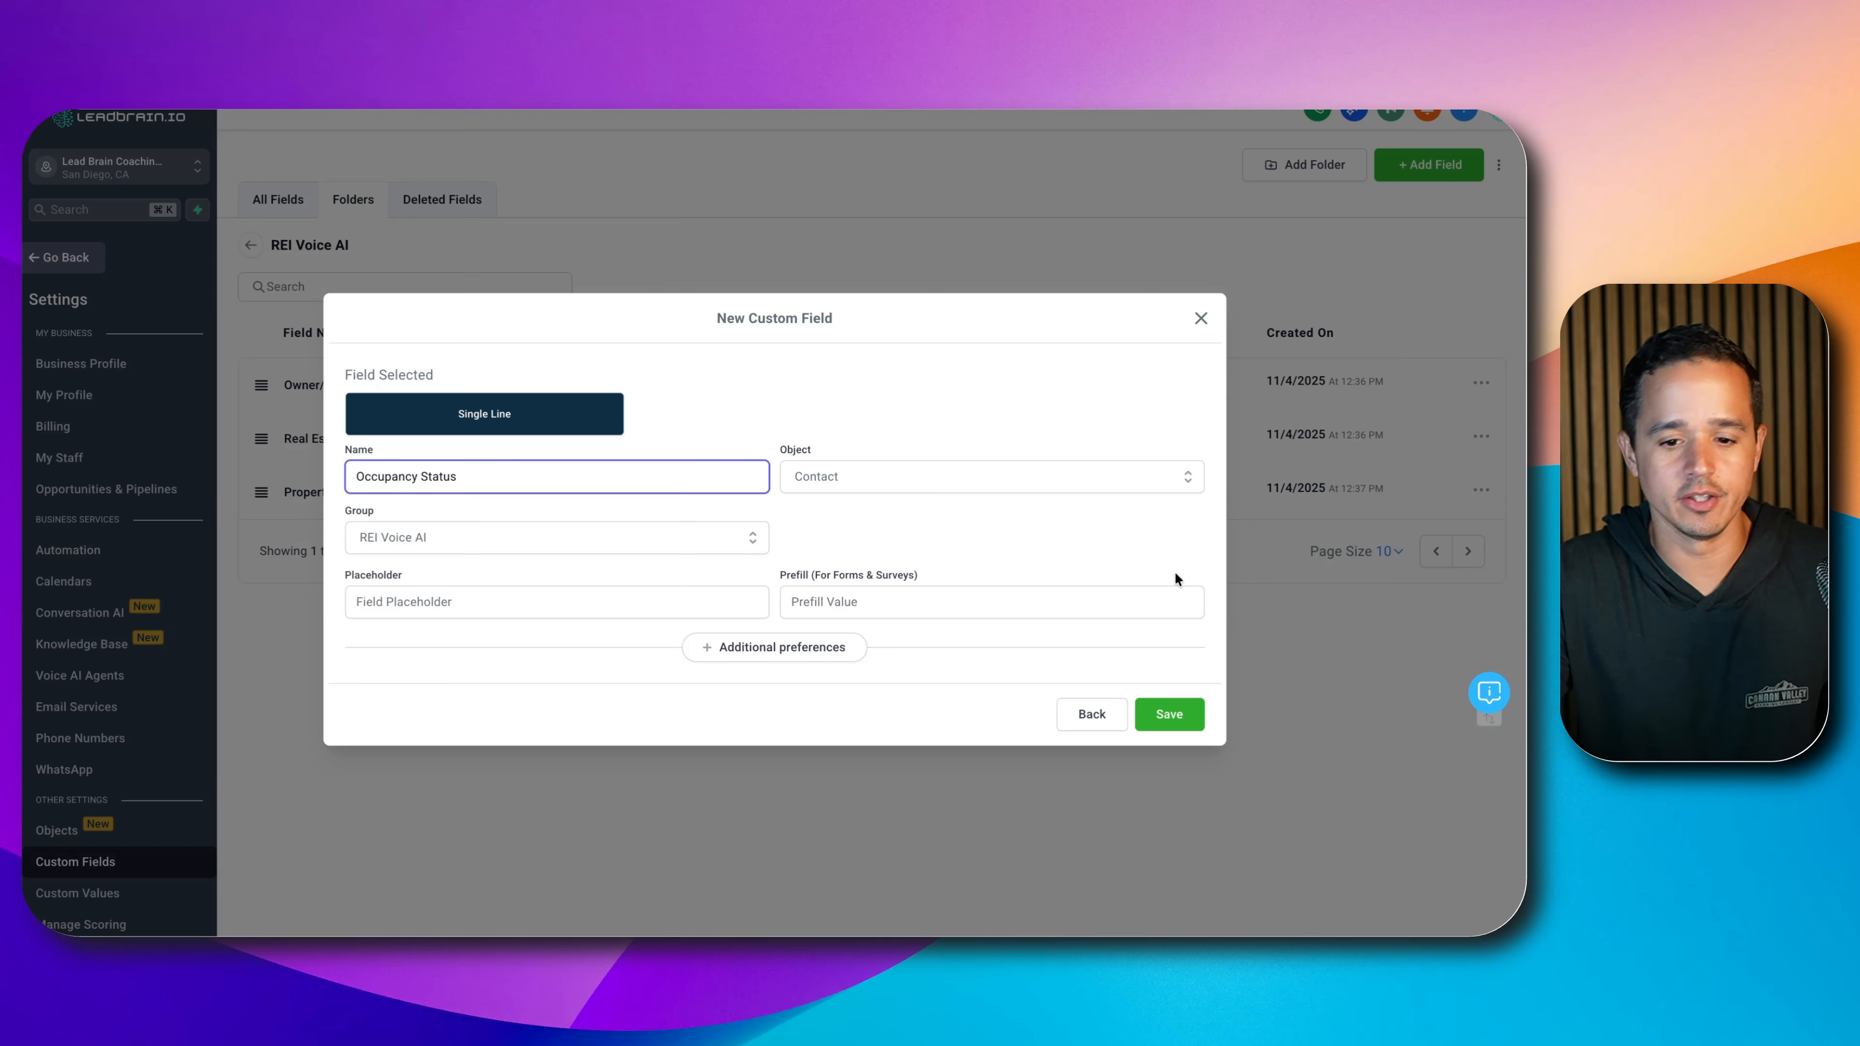
click(1169, 715)
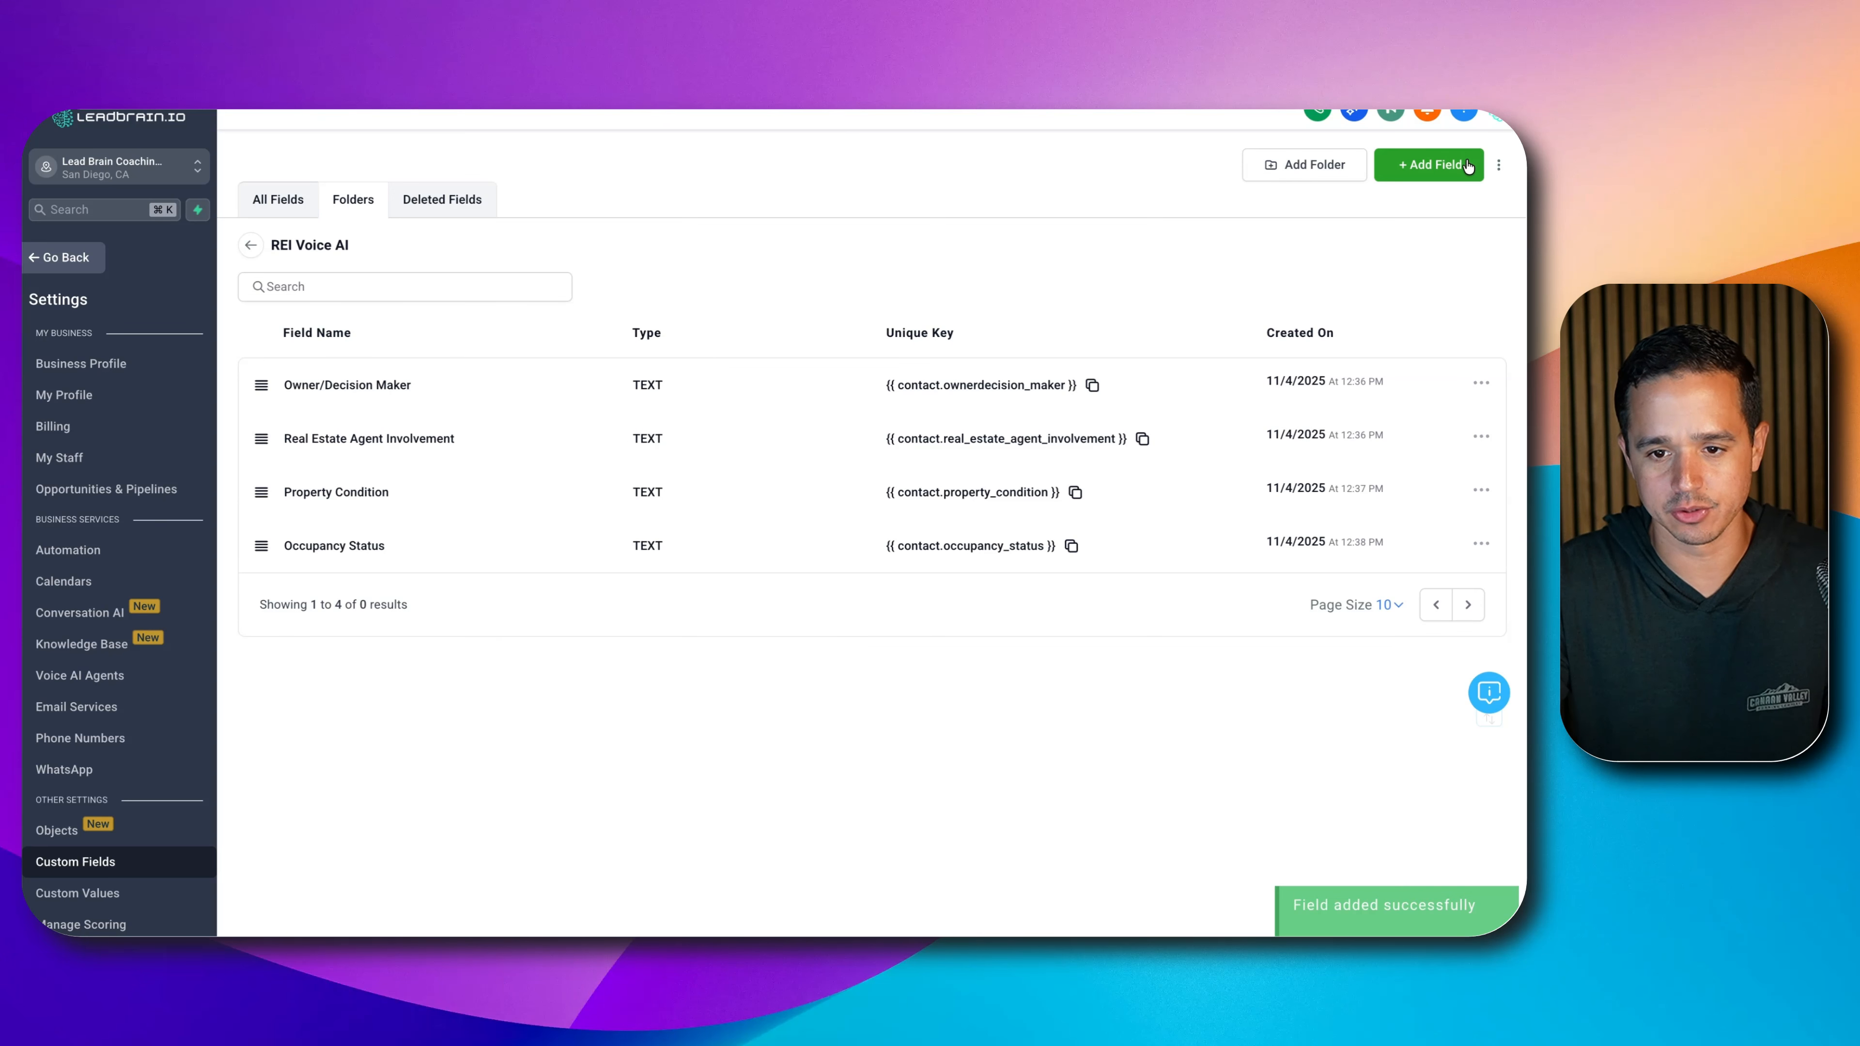
- Add a Single Line field named 'Remove From List', capitalising 'From', and save it
click(1429, 164)
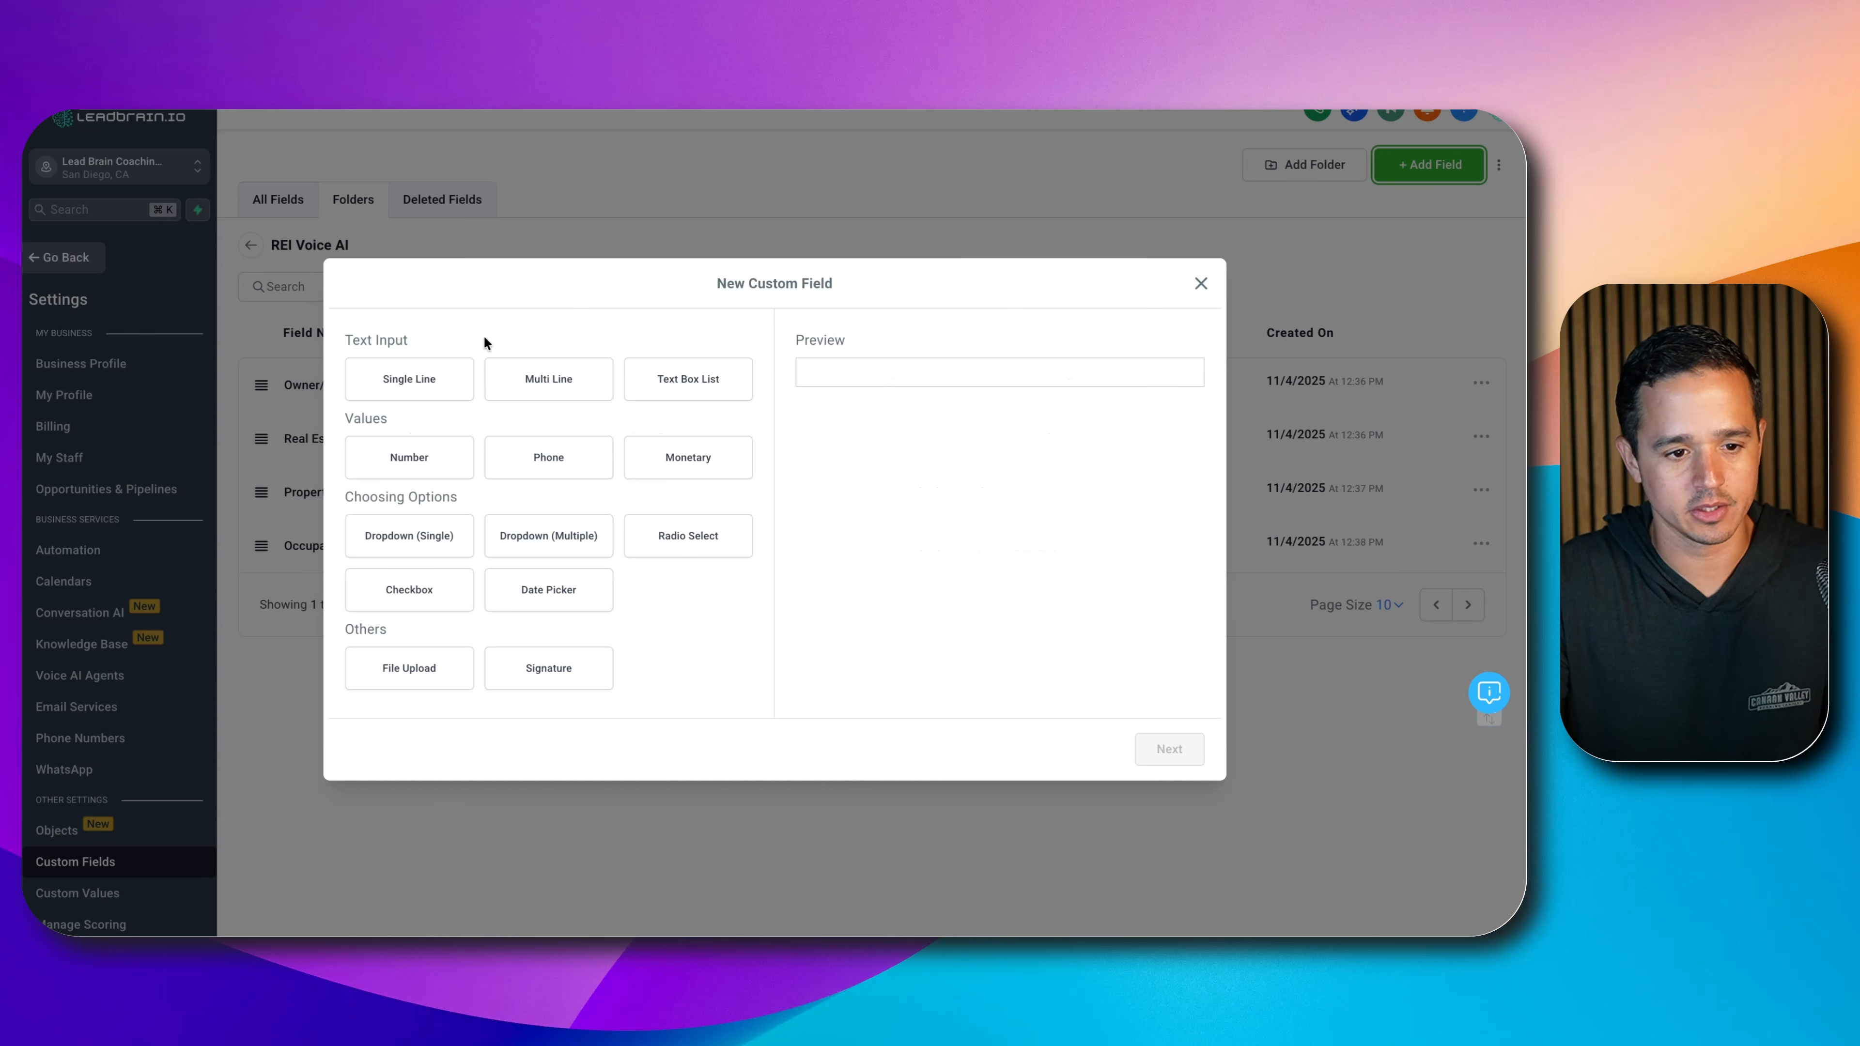
click(1205, 754)
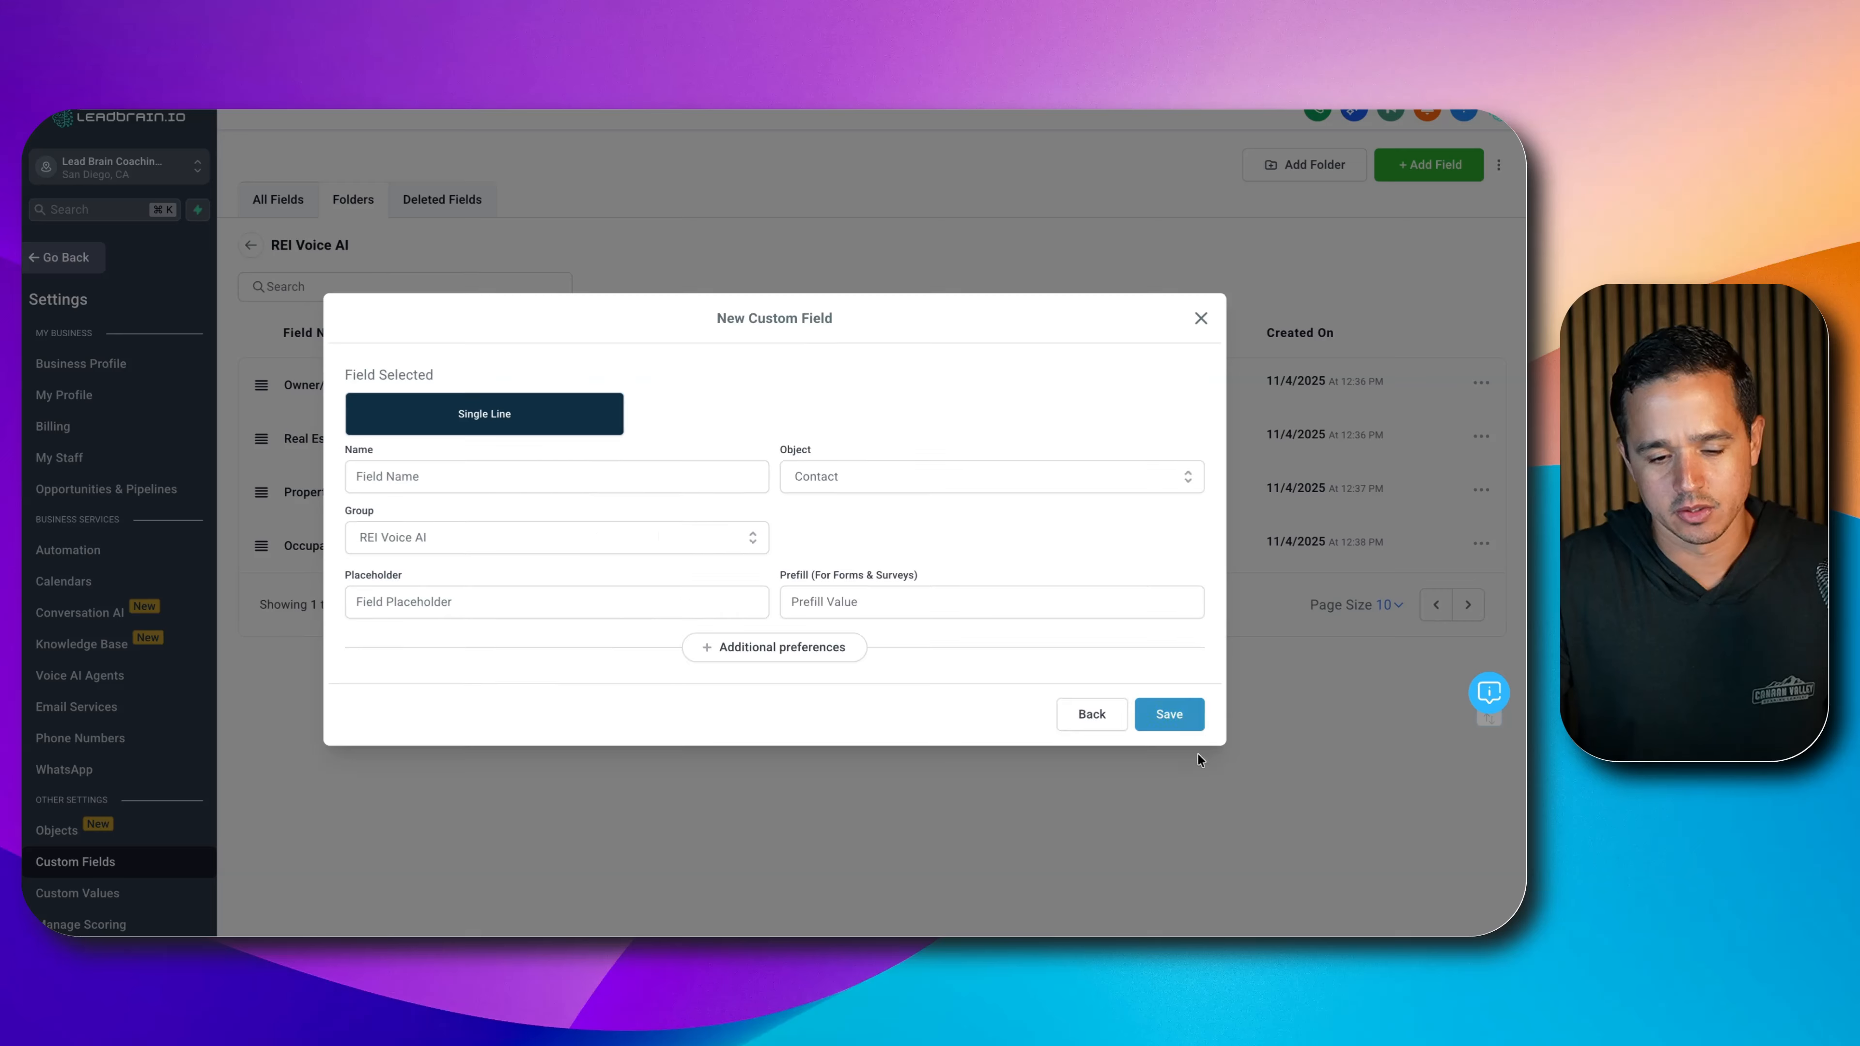
click(697, 477)
text(Remove from List)
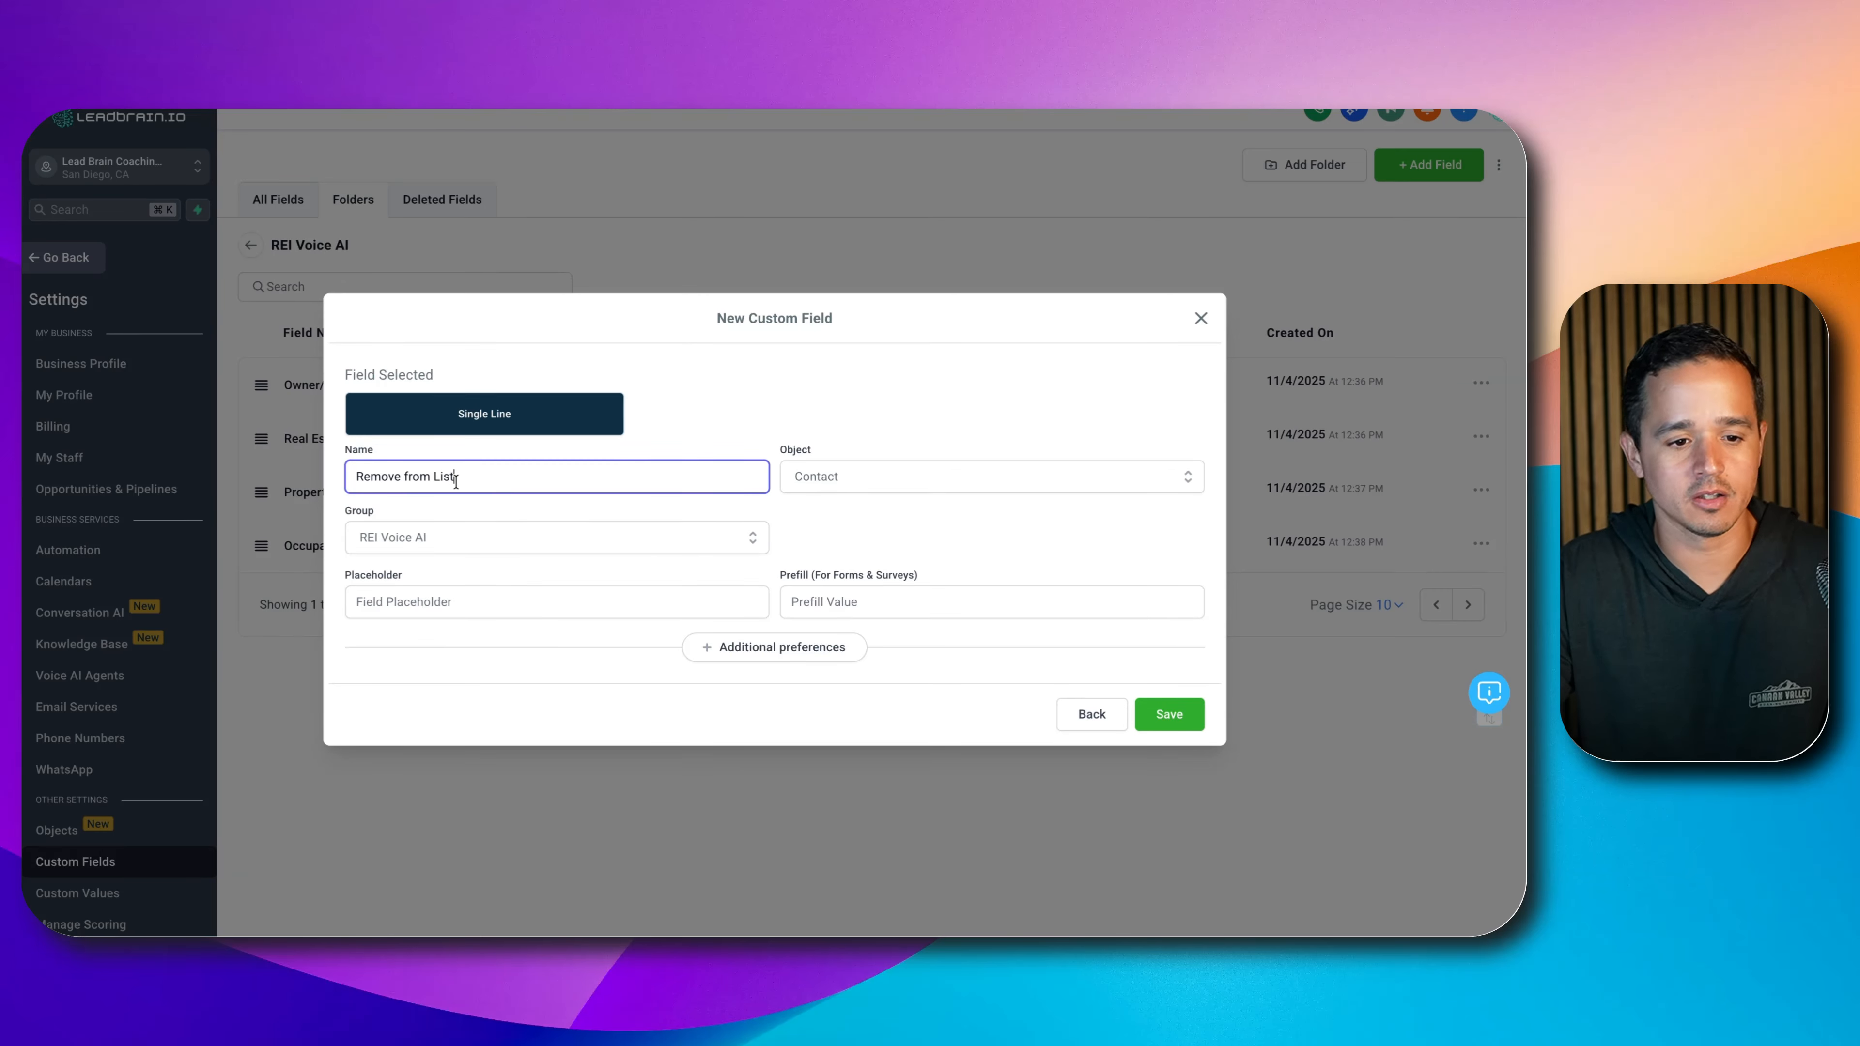
double_click(409, 476)
text(From)
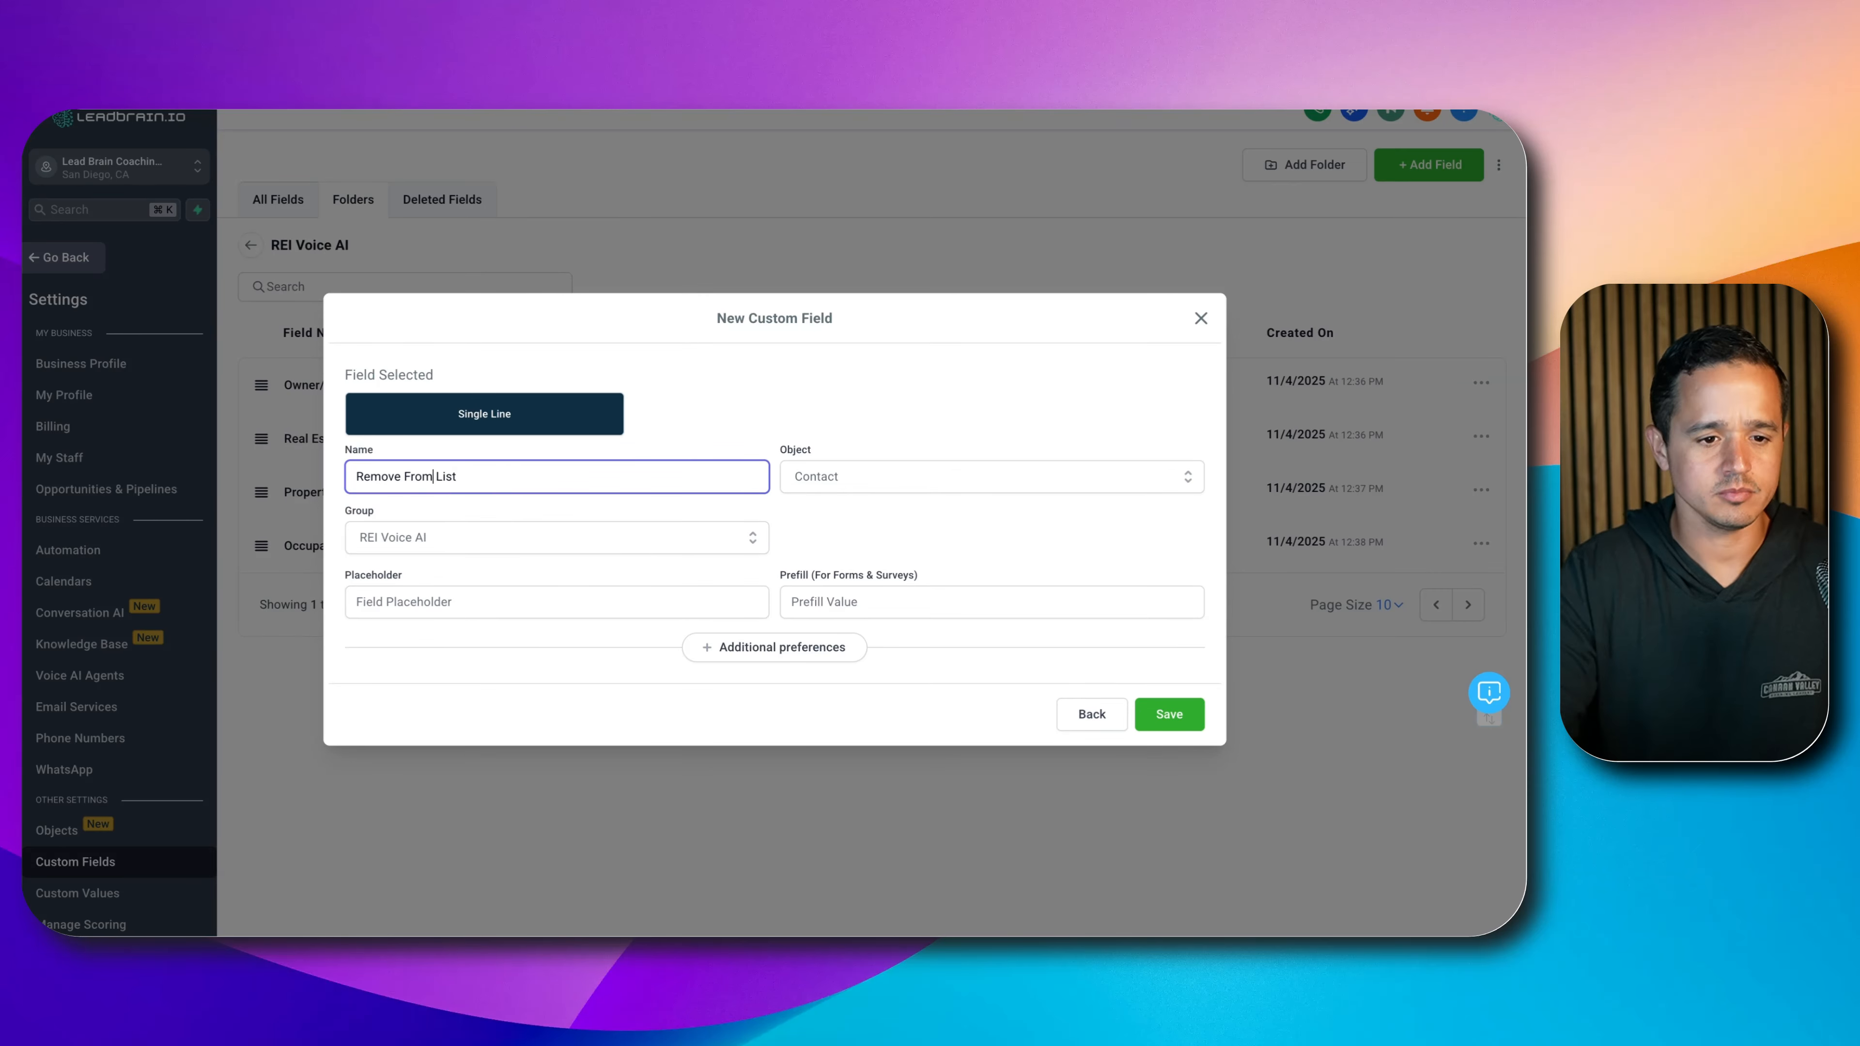
click(1169, 714)
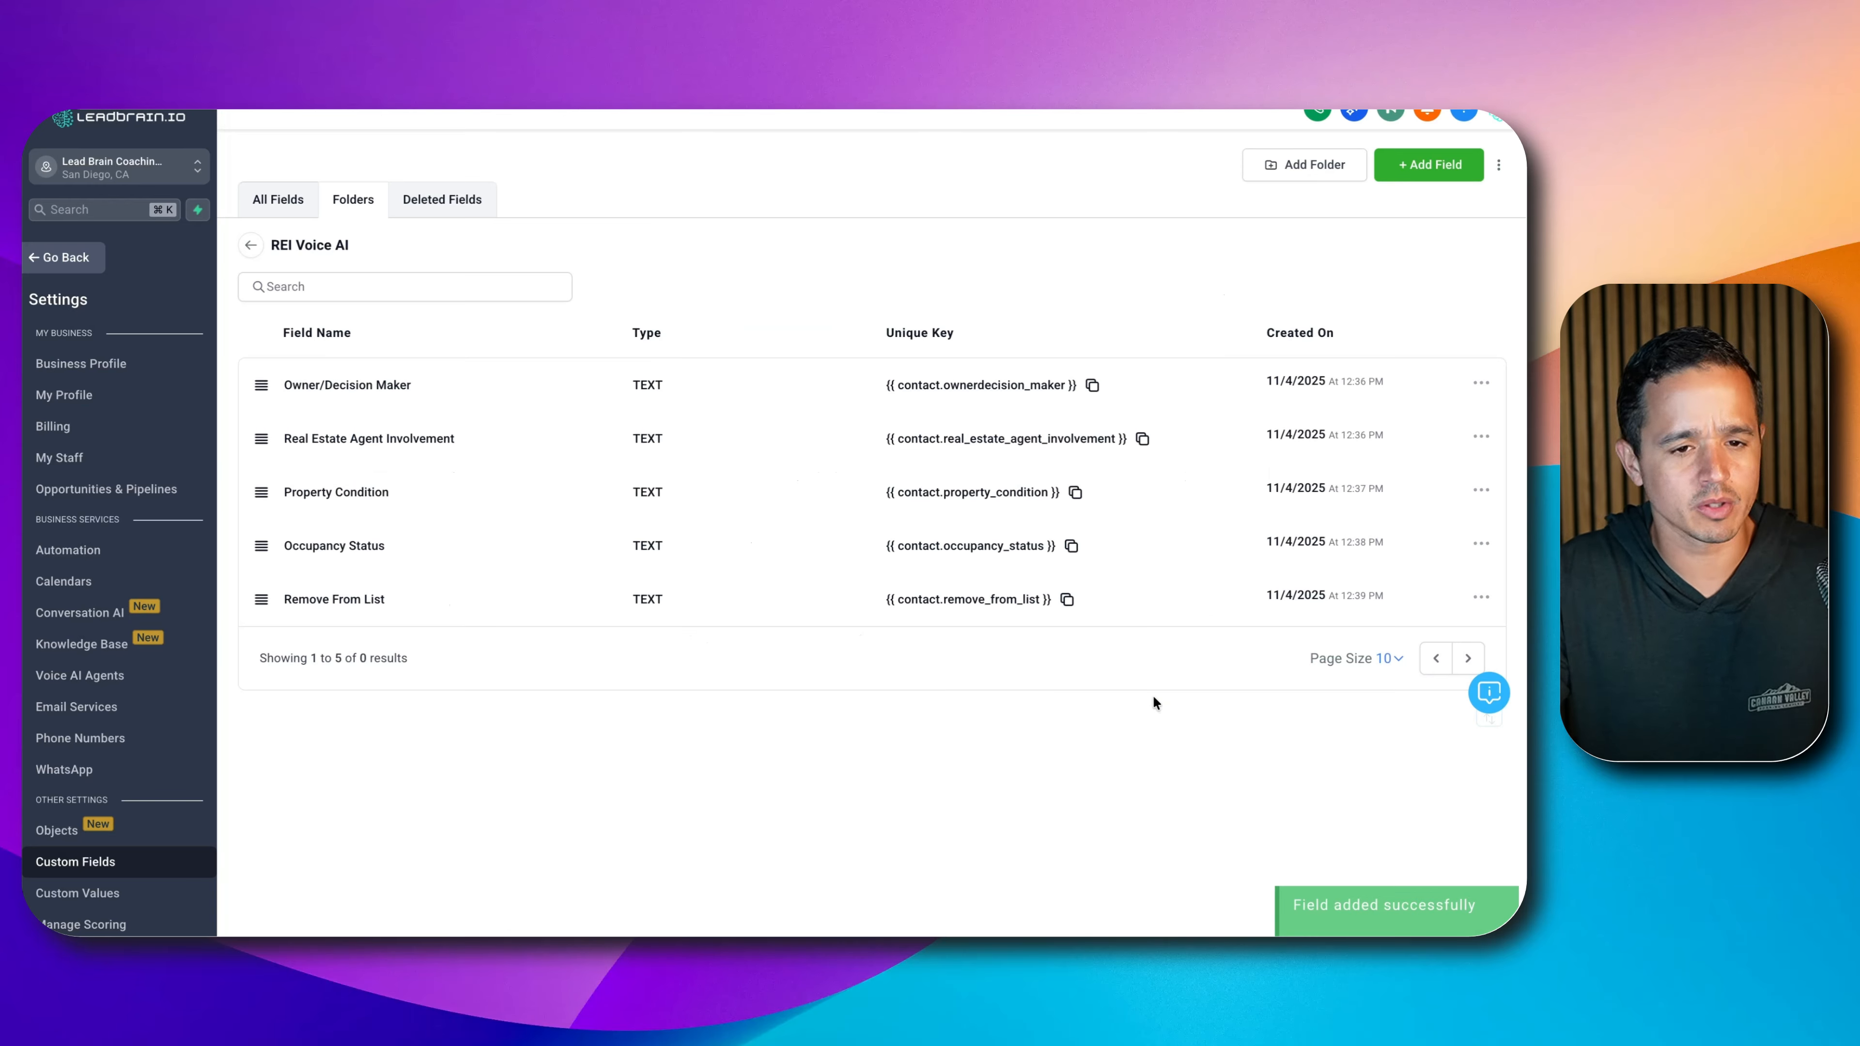
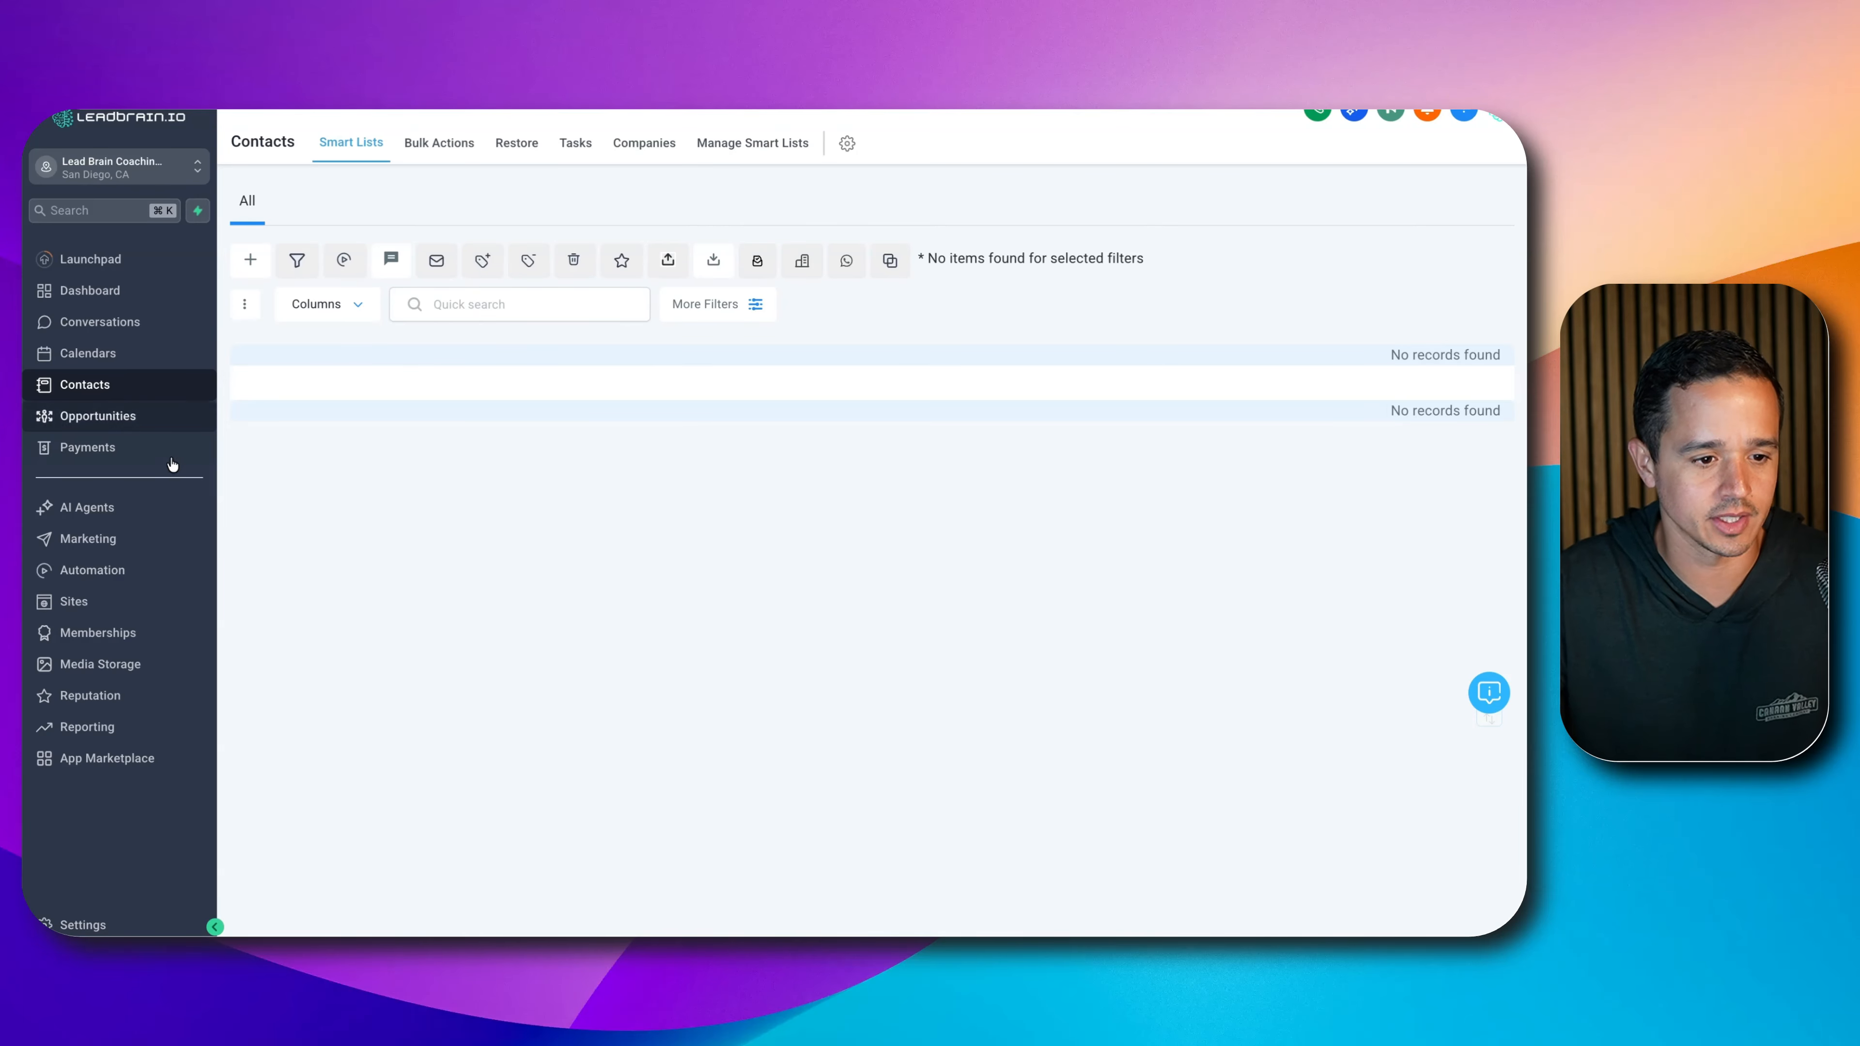
- From the Voice AI agent list, start creating a new custom agent
click(173, 508)
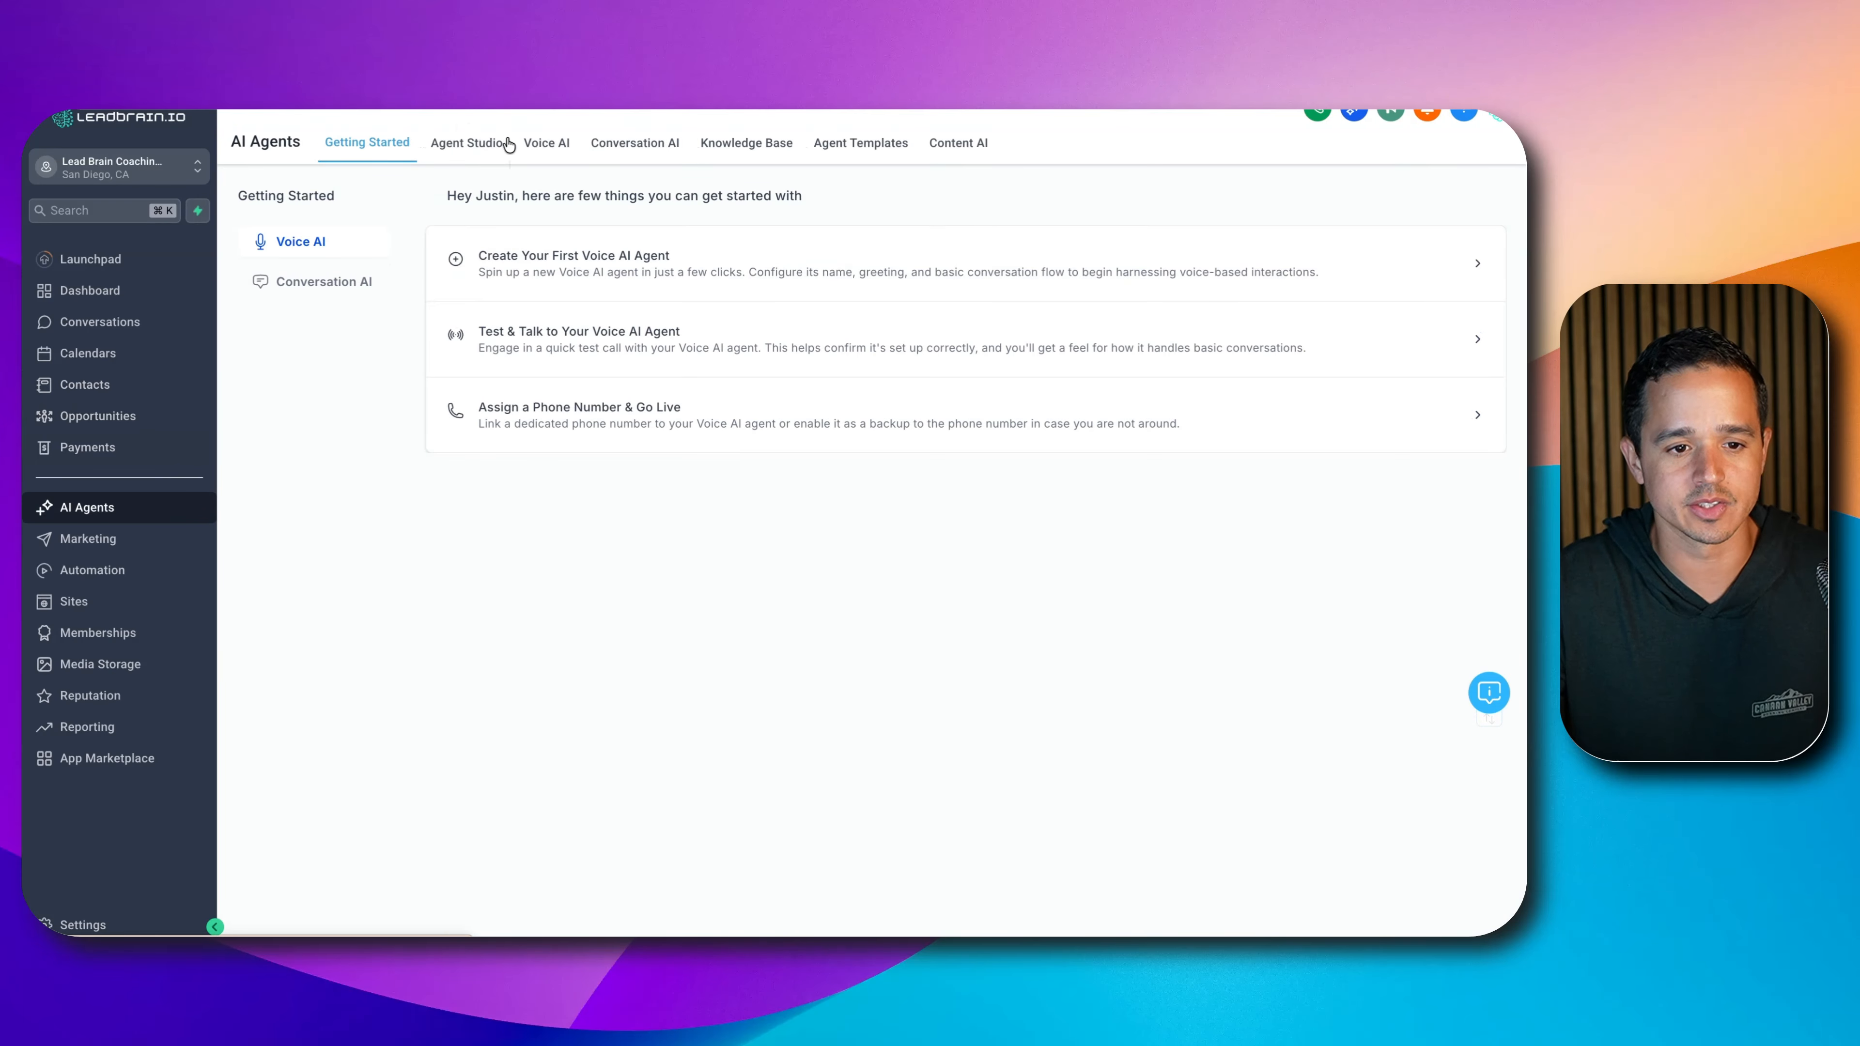
click(549, 150)
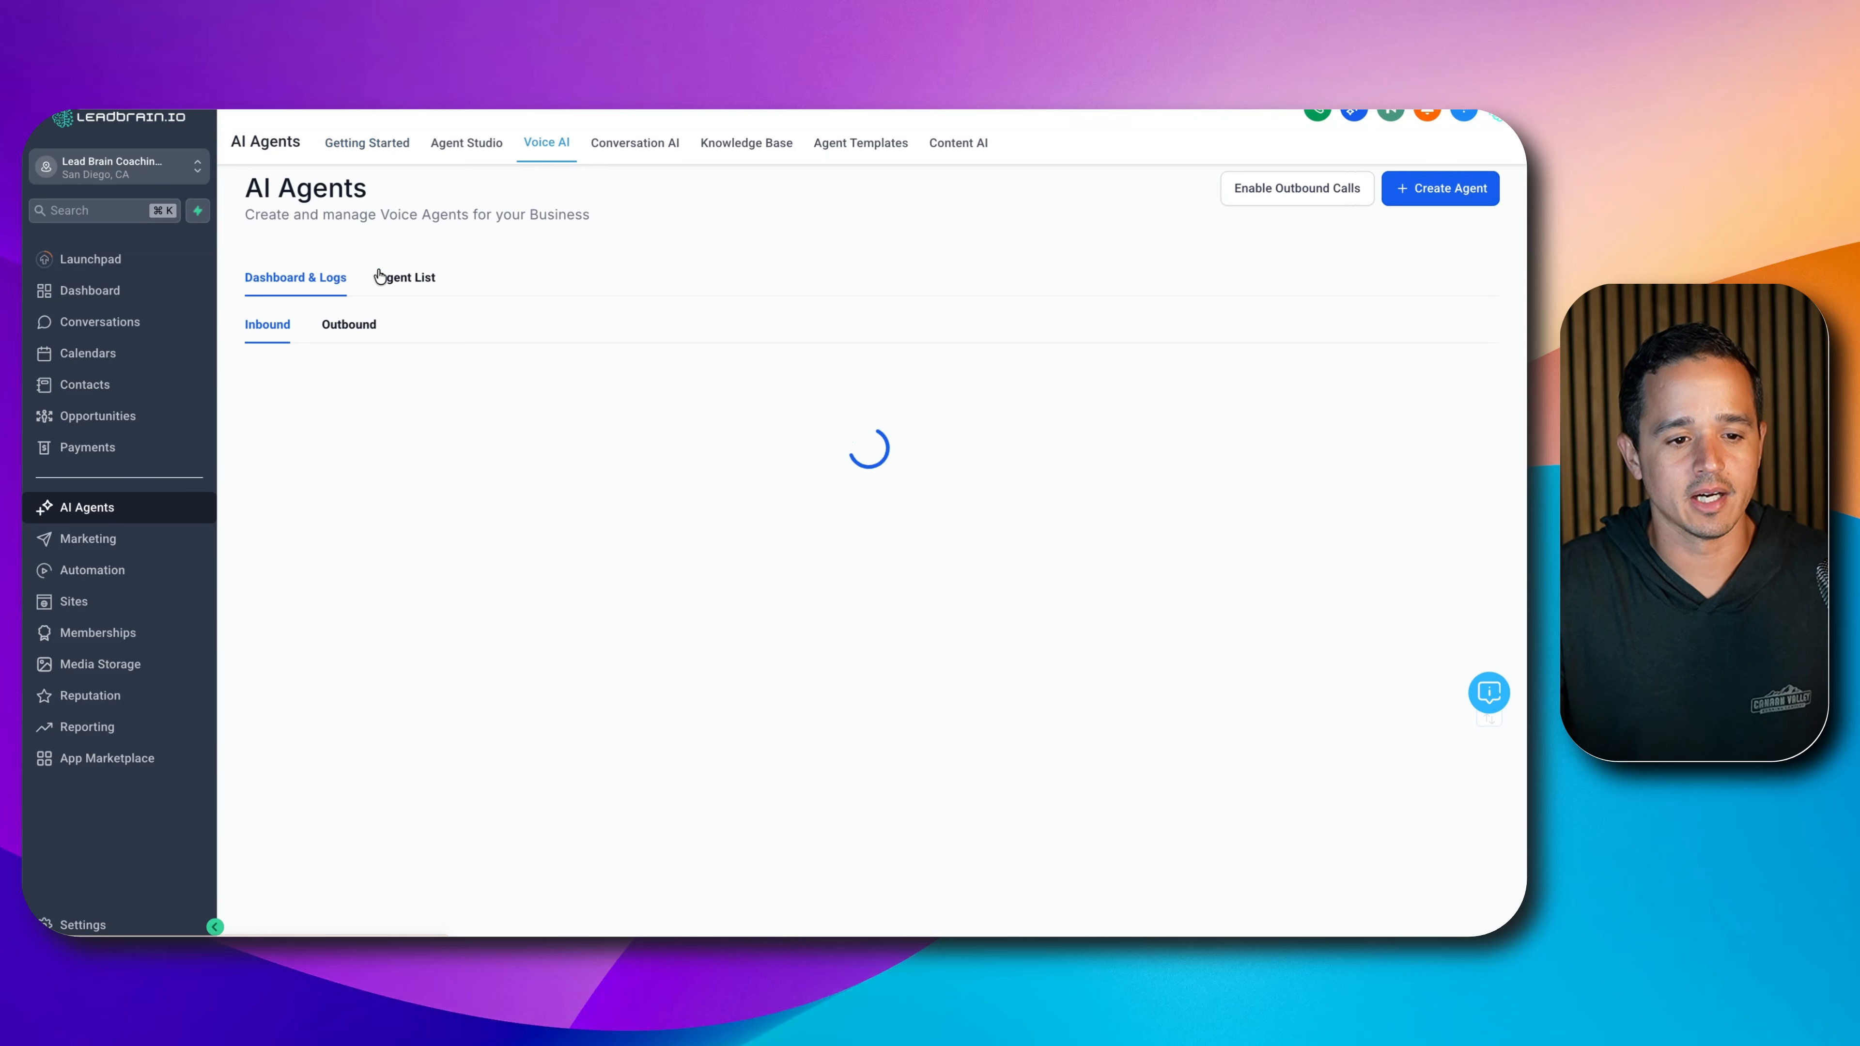
click(390, 279)
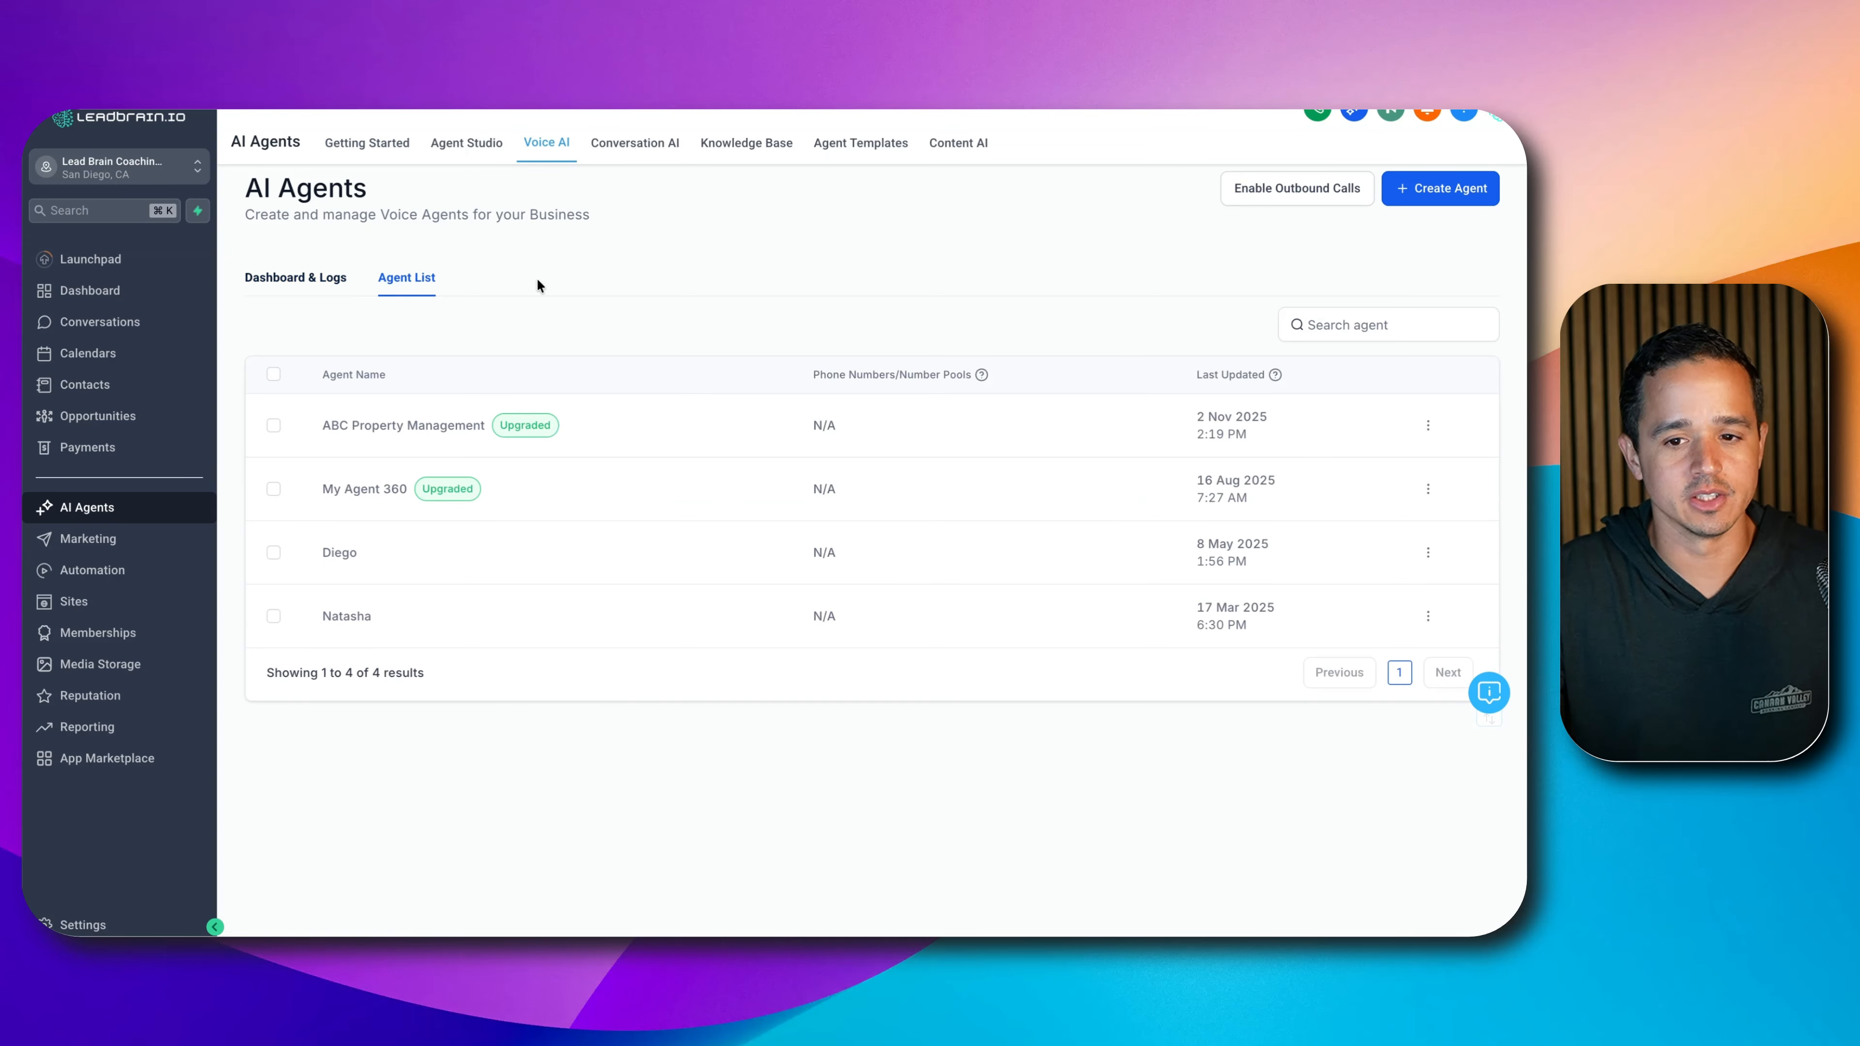
click(1469, 195)
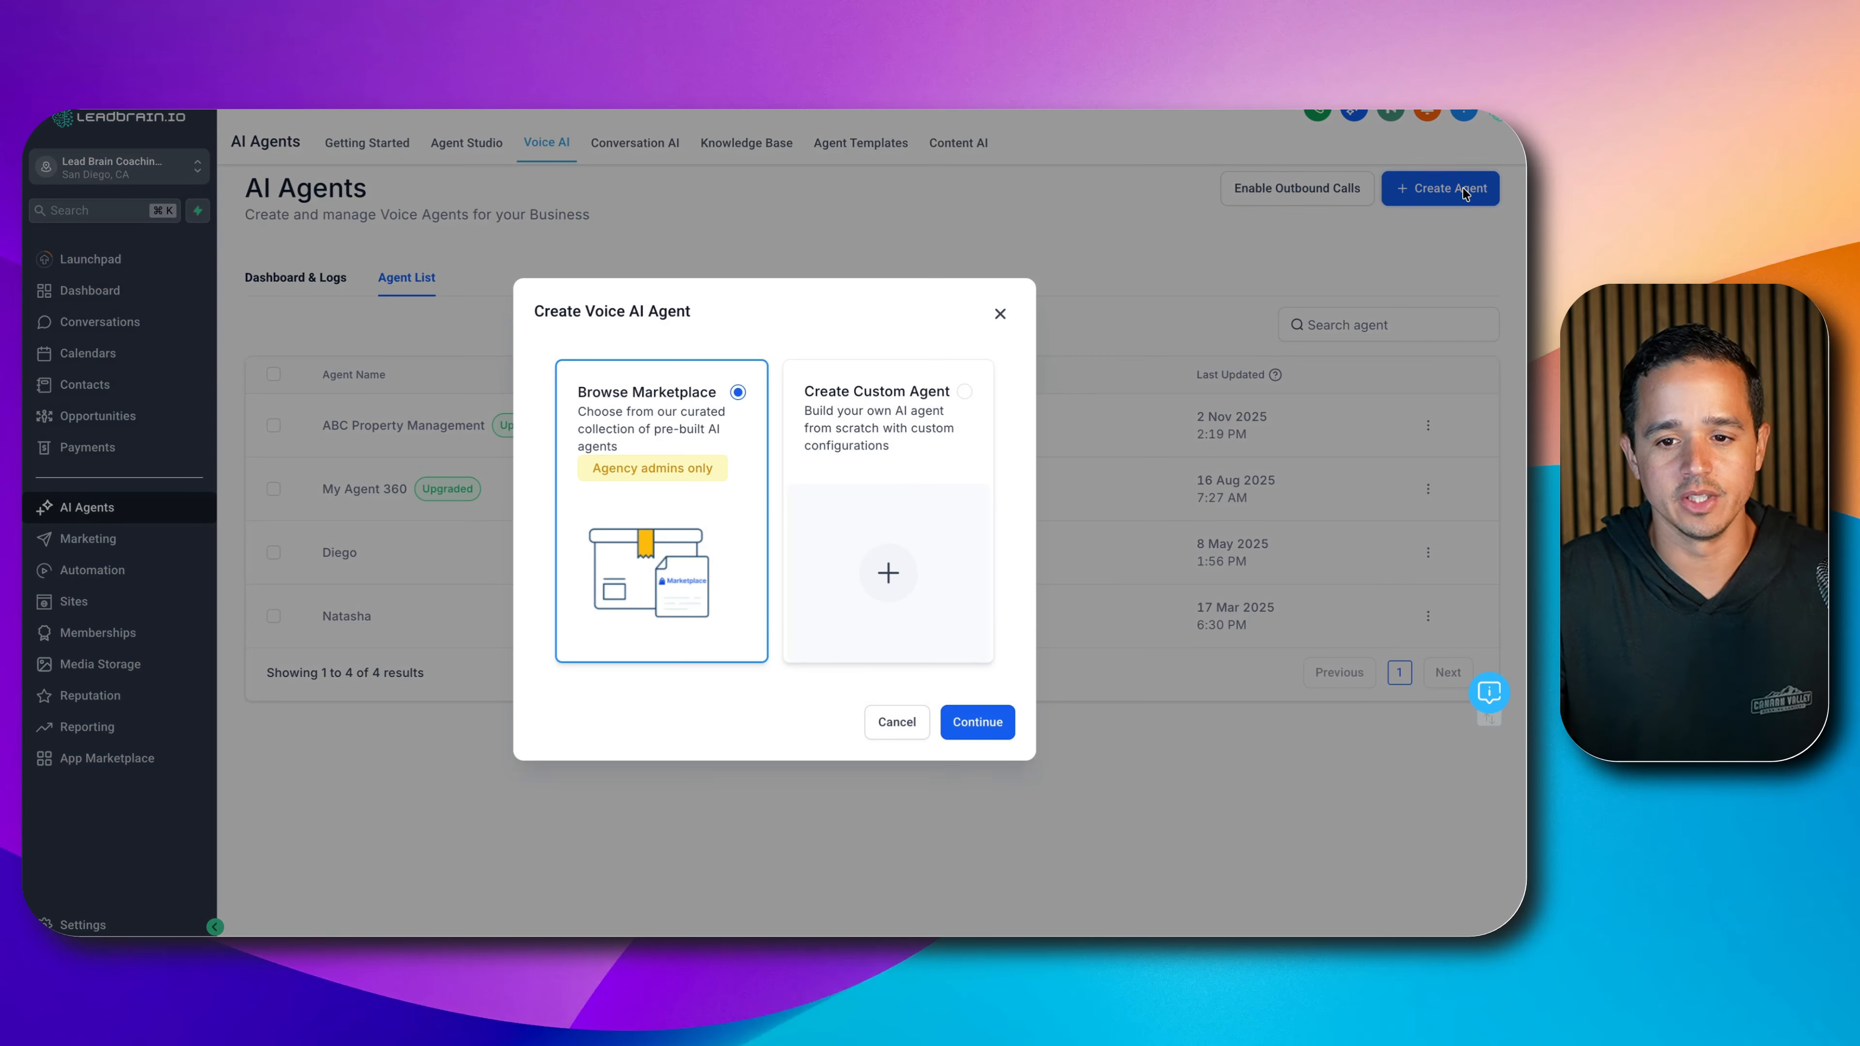
click(863, 411)
click(990, 723)
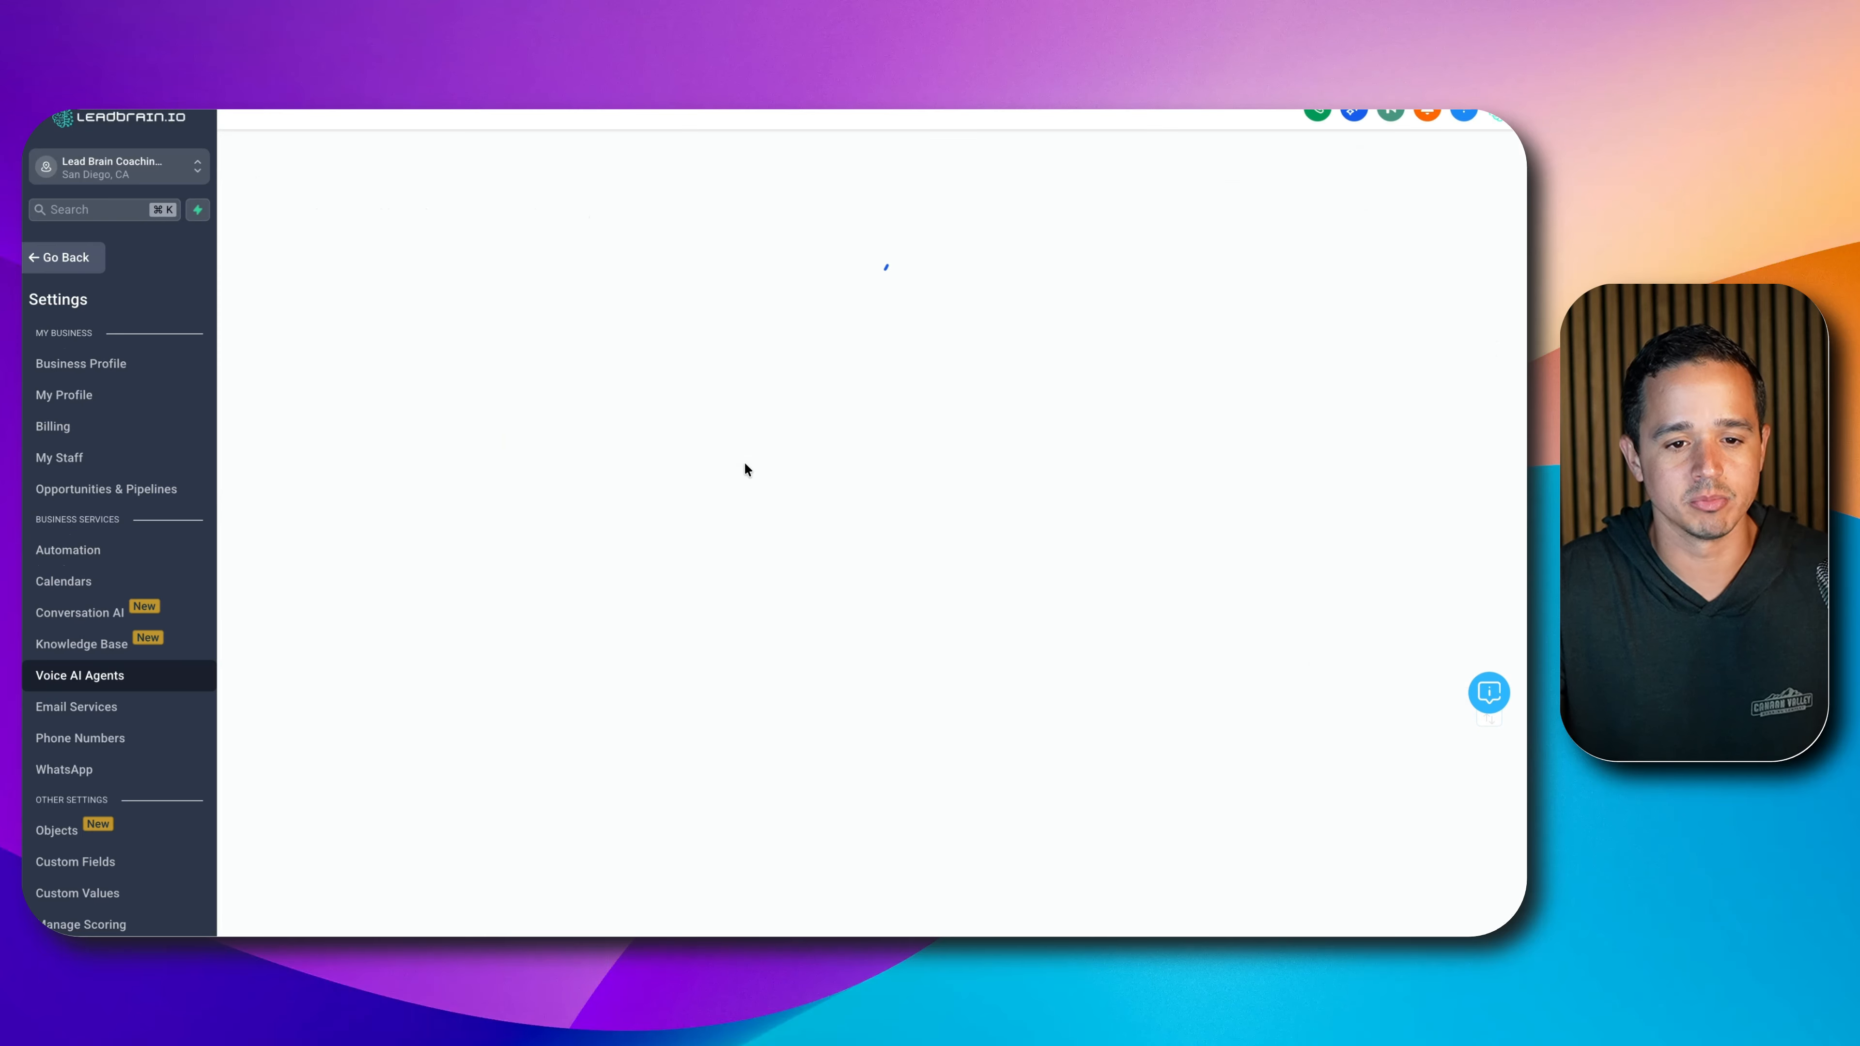
- Name the agent Aria with business name Build Augusta, then bring up its voice choices
triple_click(655, 500)
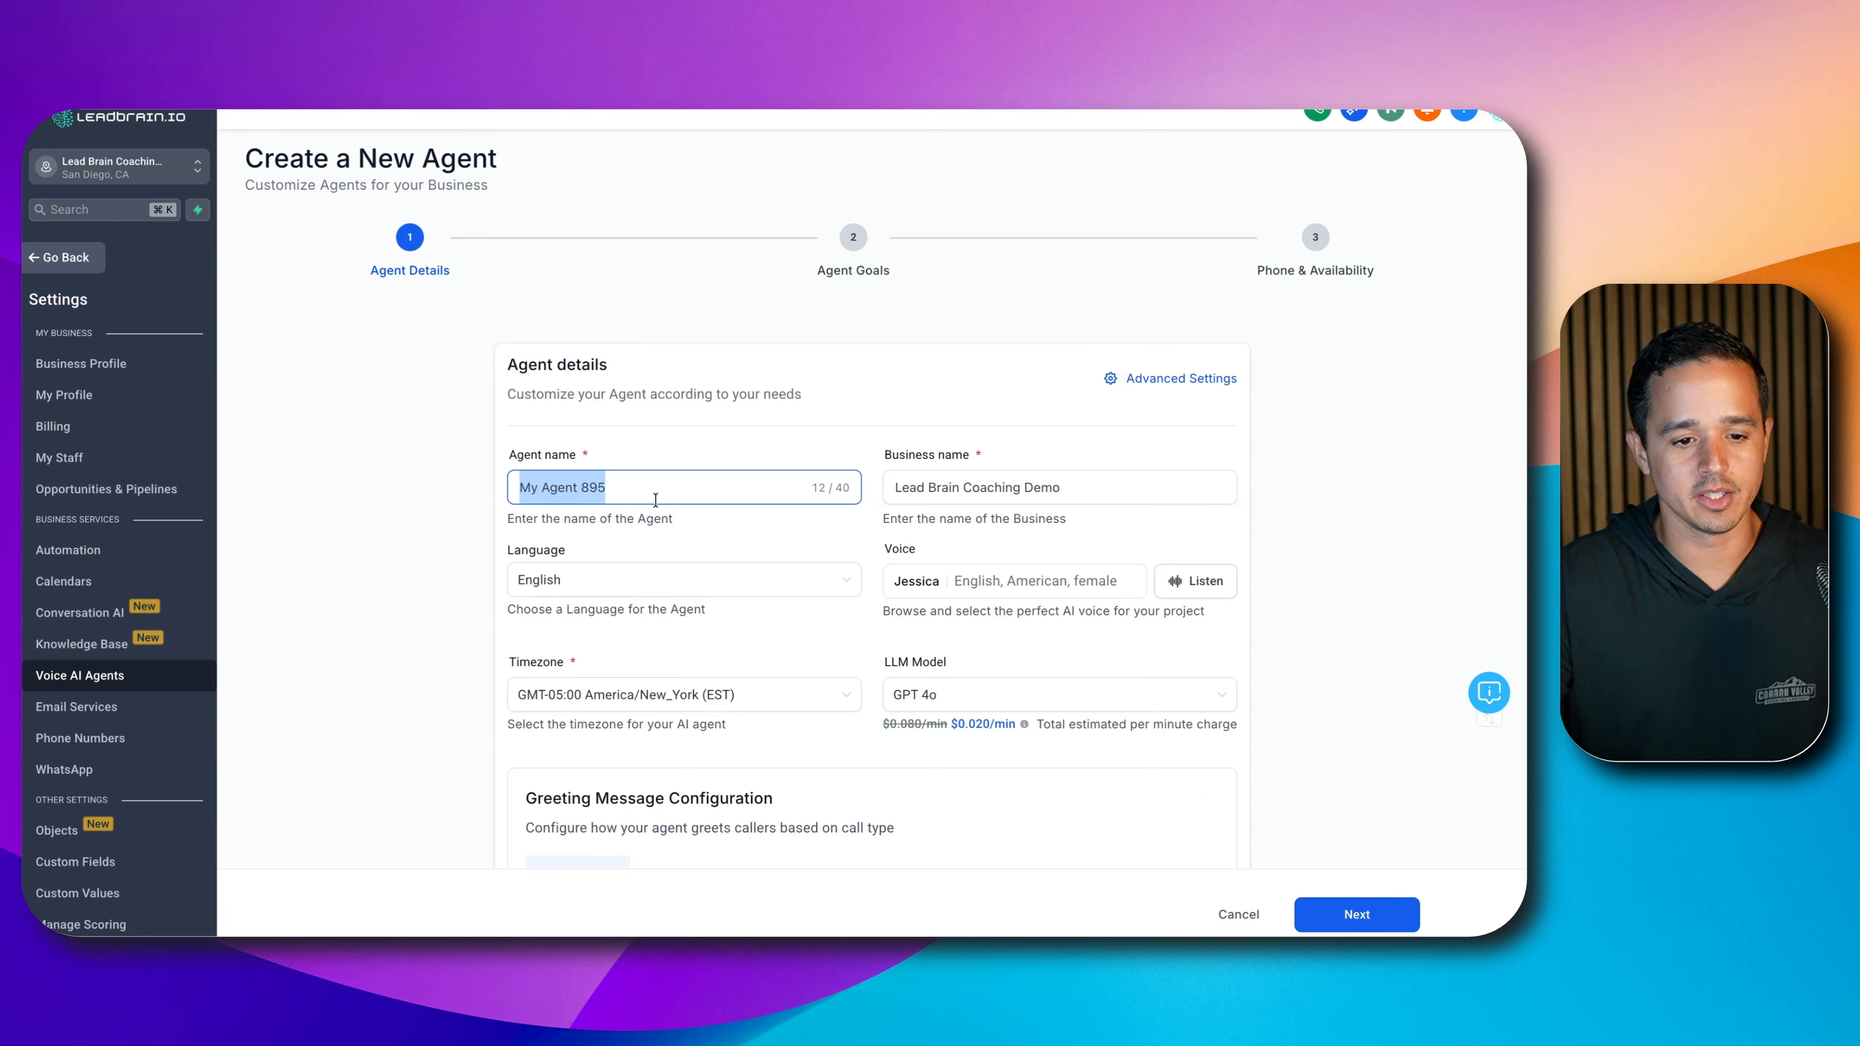
text(Aria)
click(967, 484)
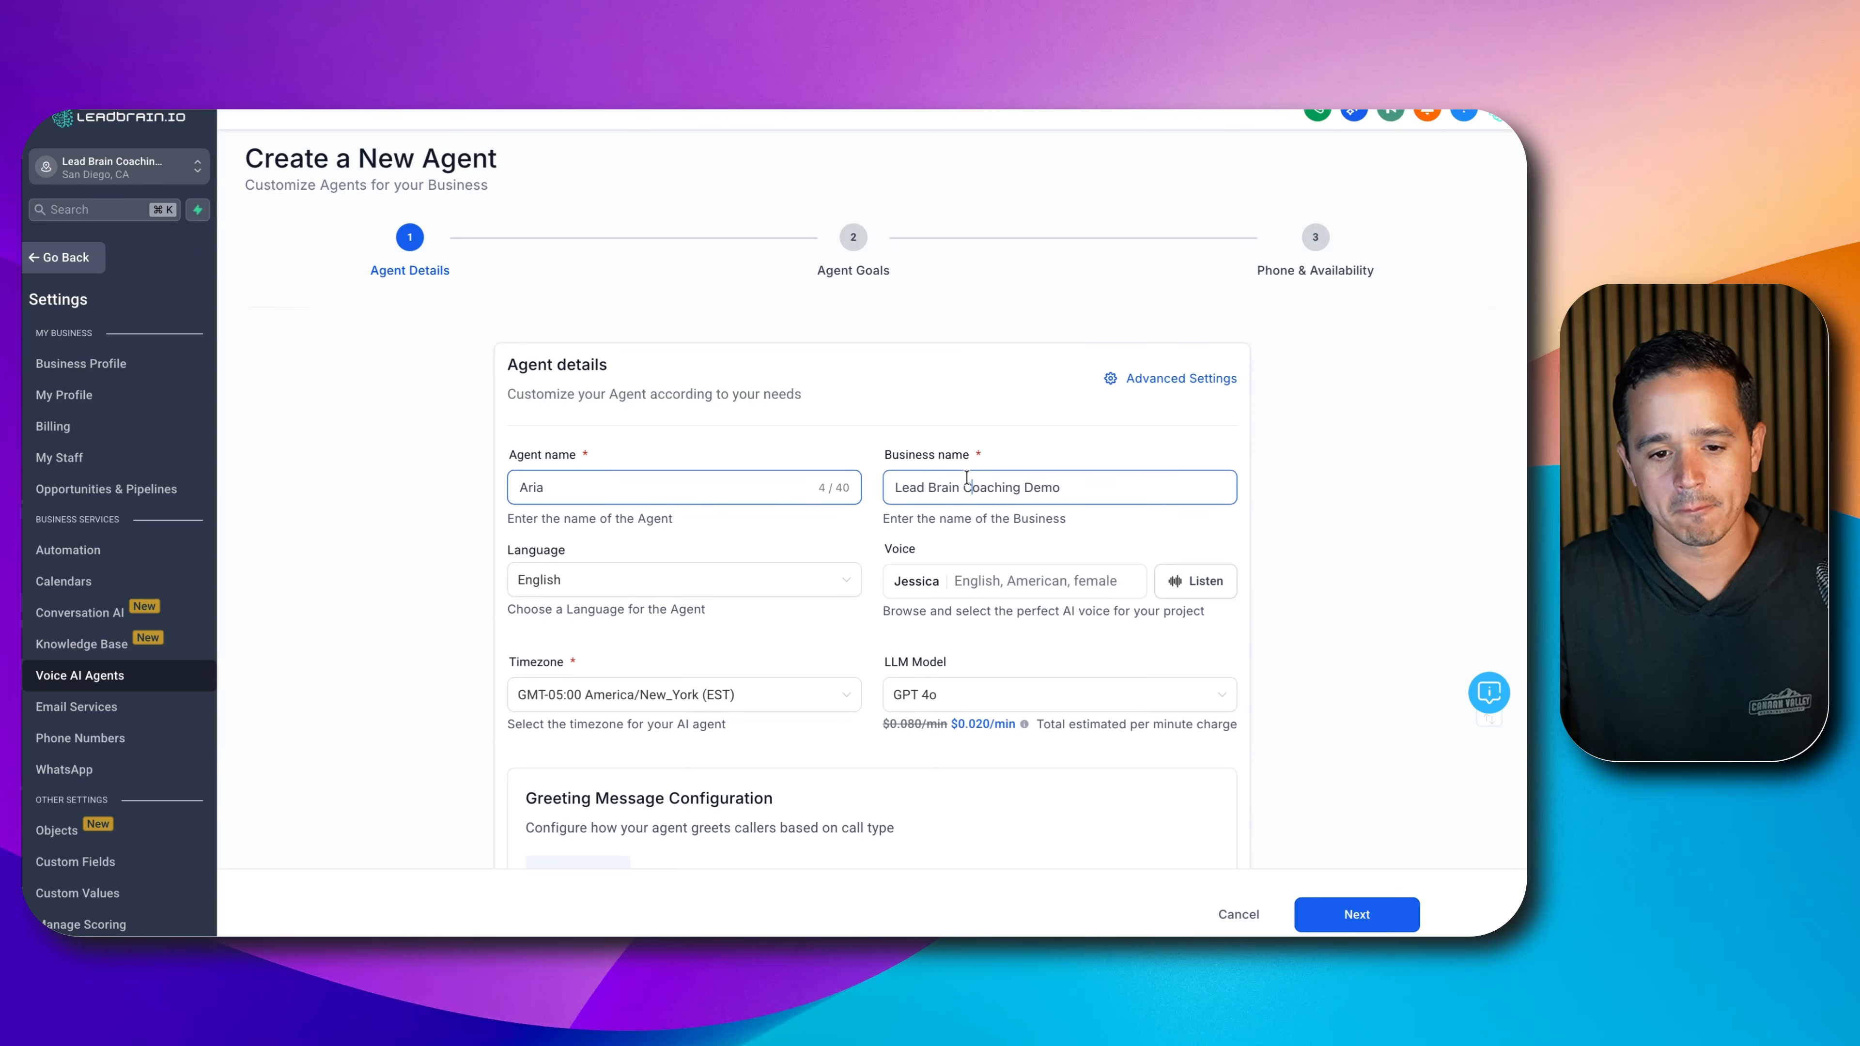
triple_click(967, 483)
text(Bui)
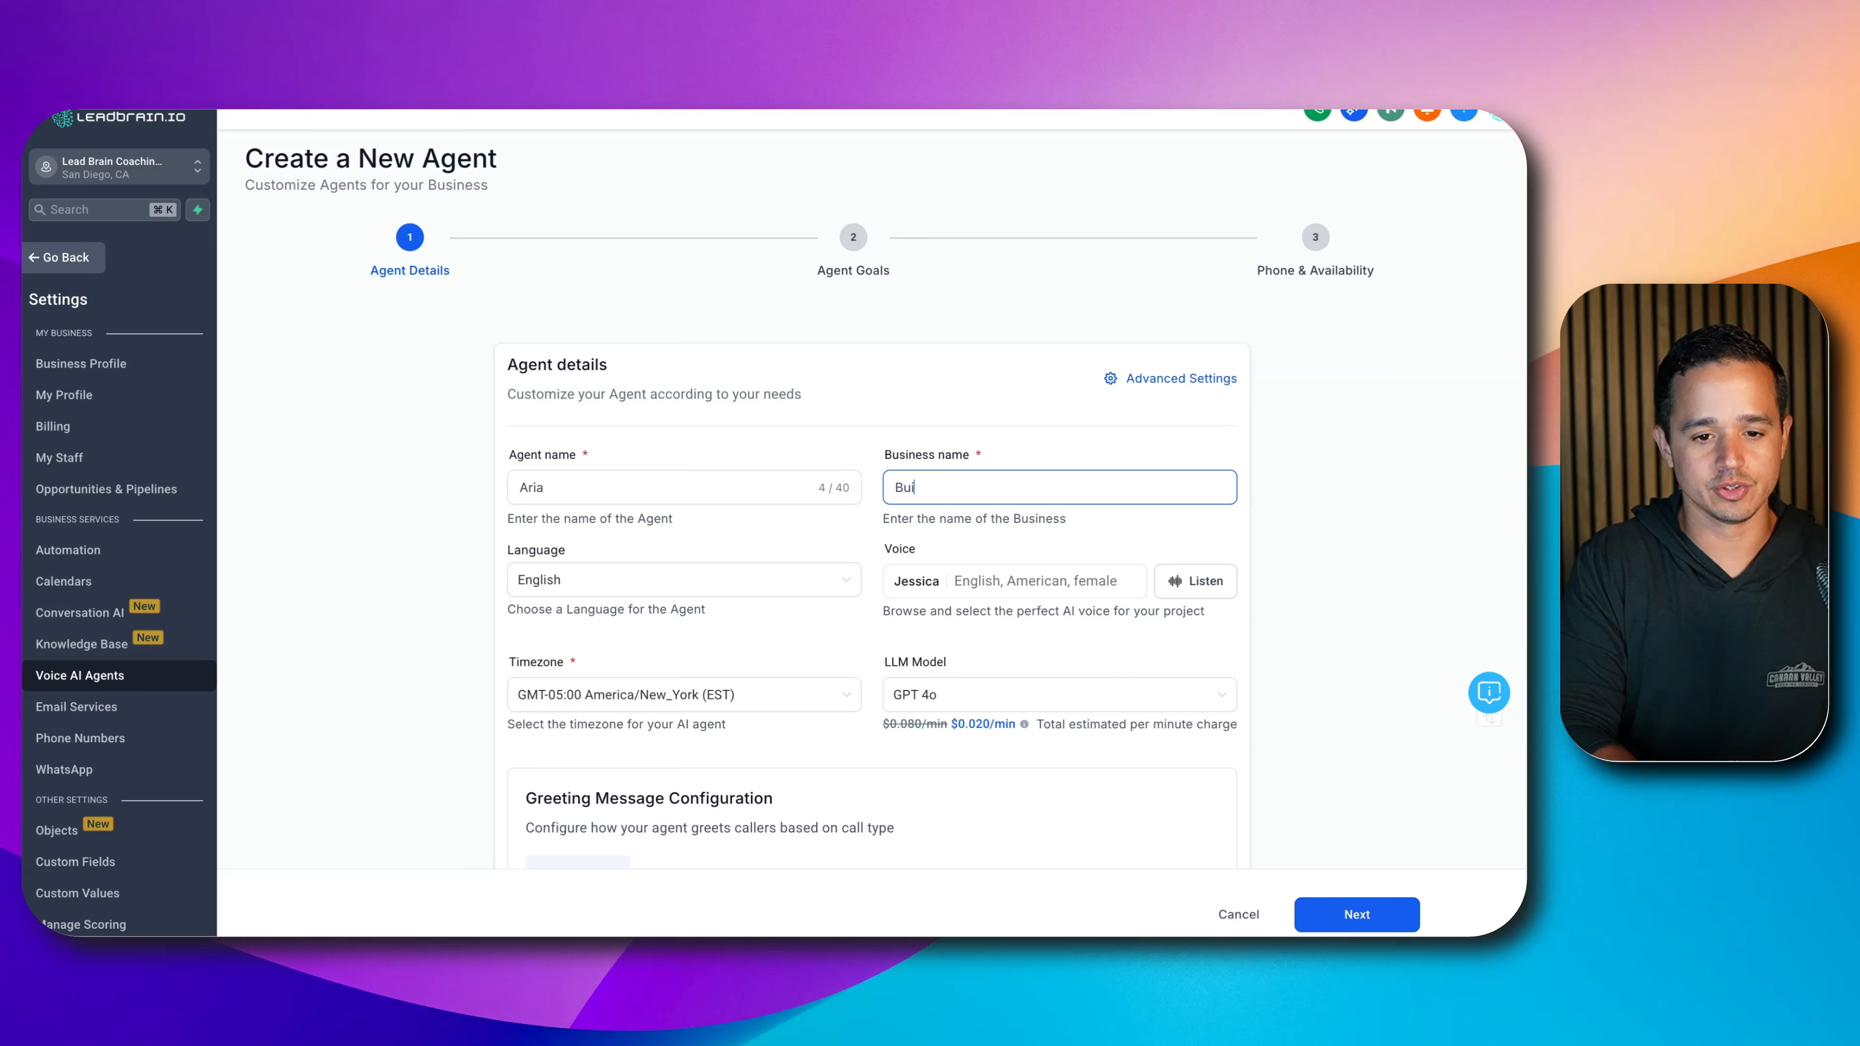
key(BackSpace)
key(BackSpace)
key(BackSpace)
text(ABC )
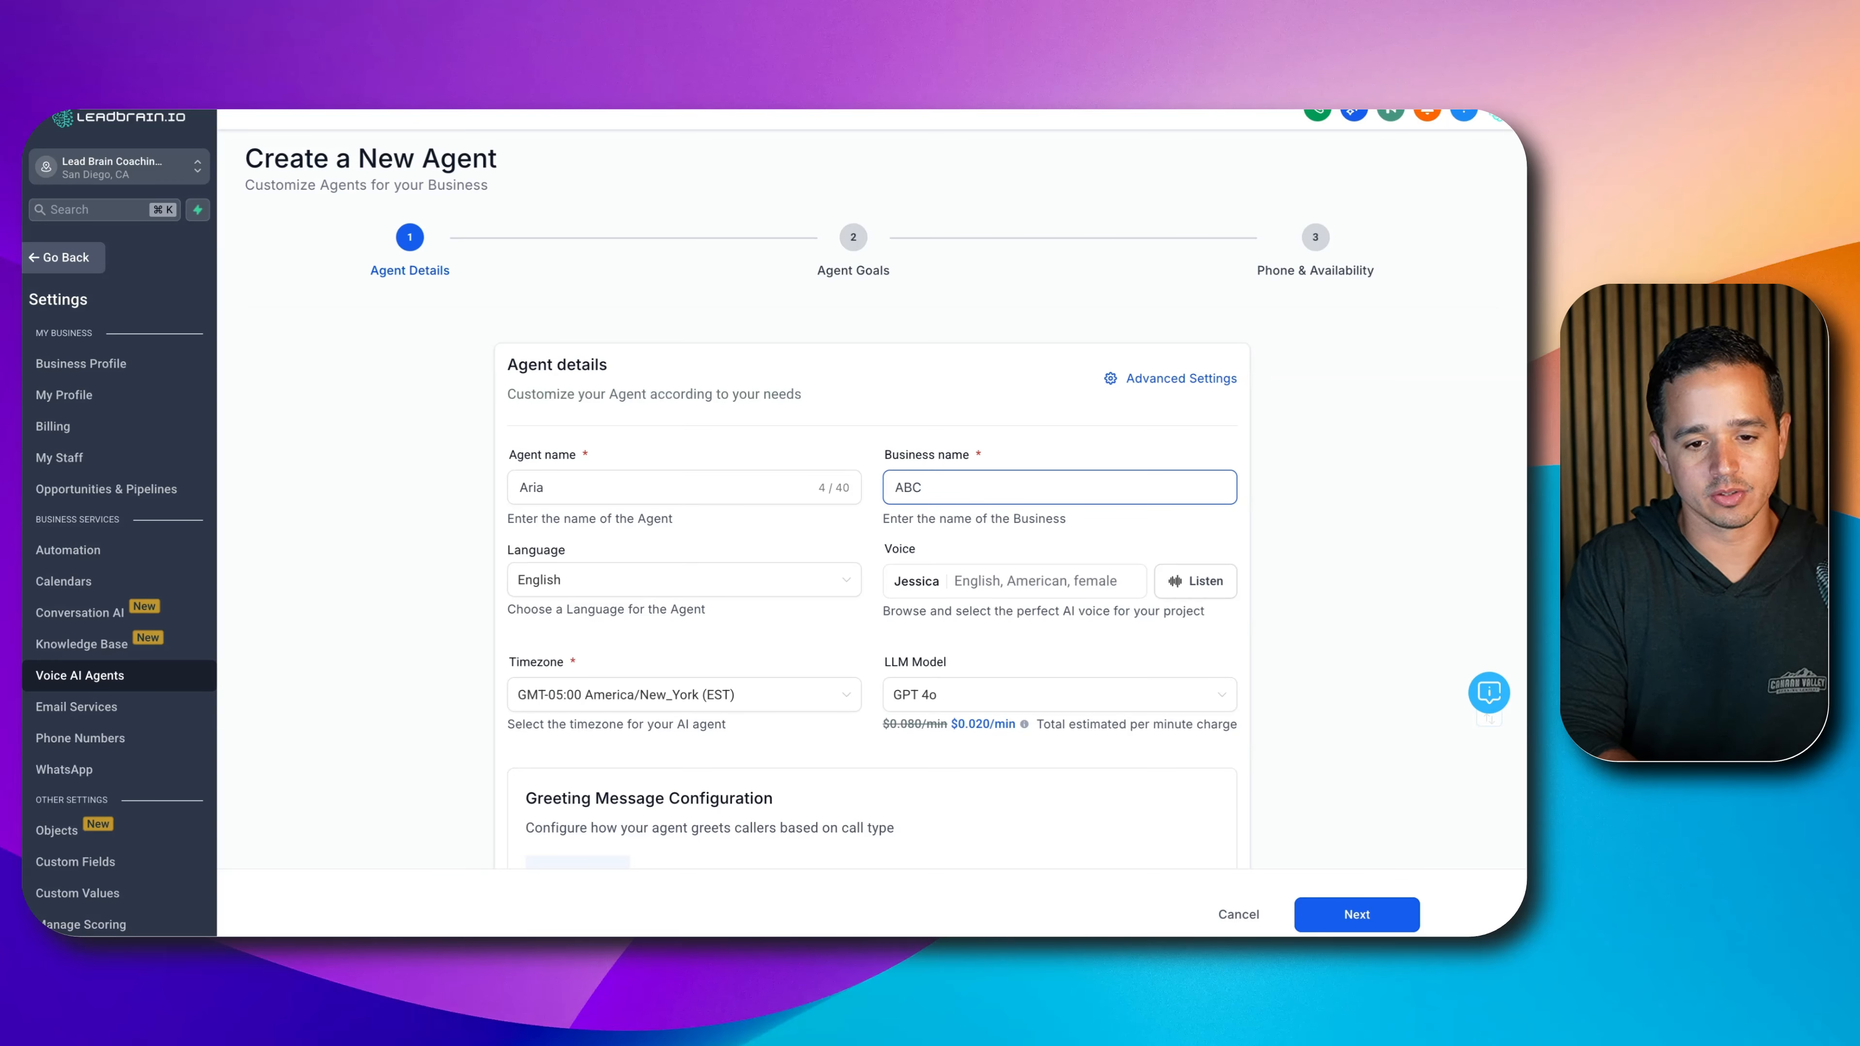
text(Real Estate)
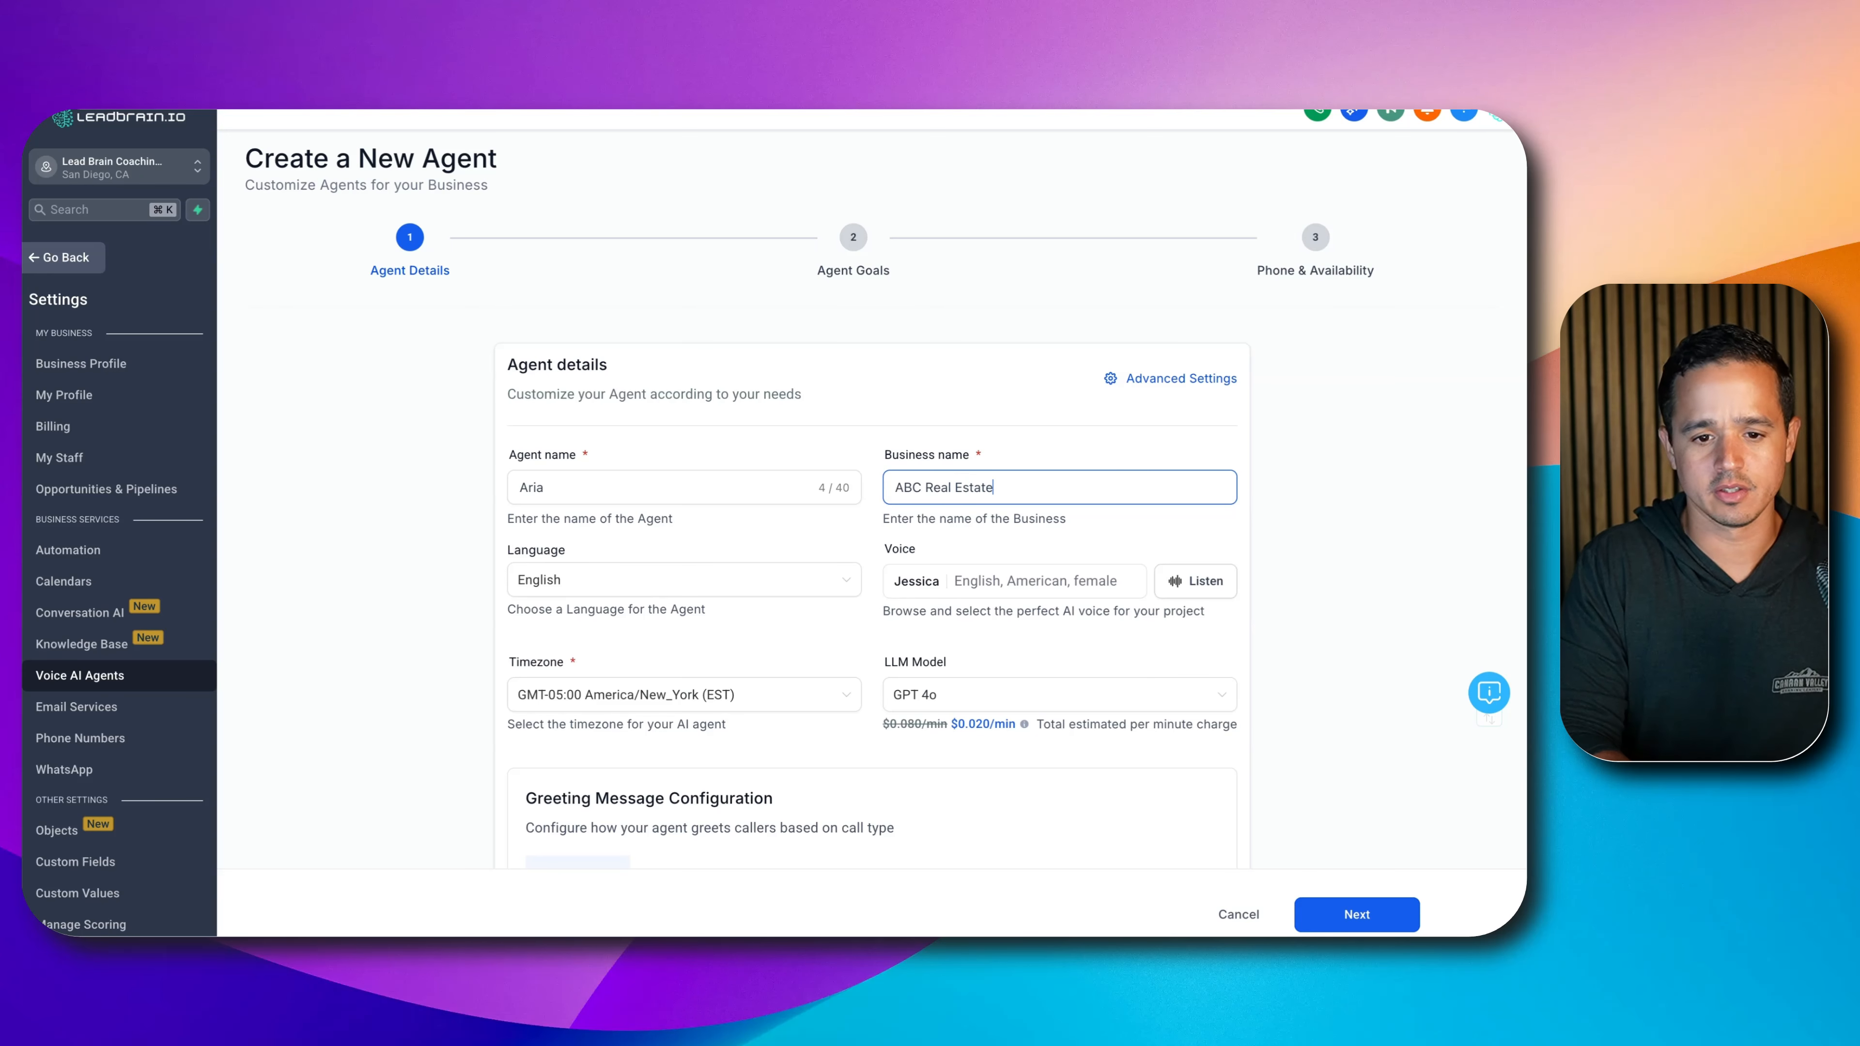
key(super+a)
key(BackSpace)
text(Build Augusta)
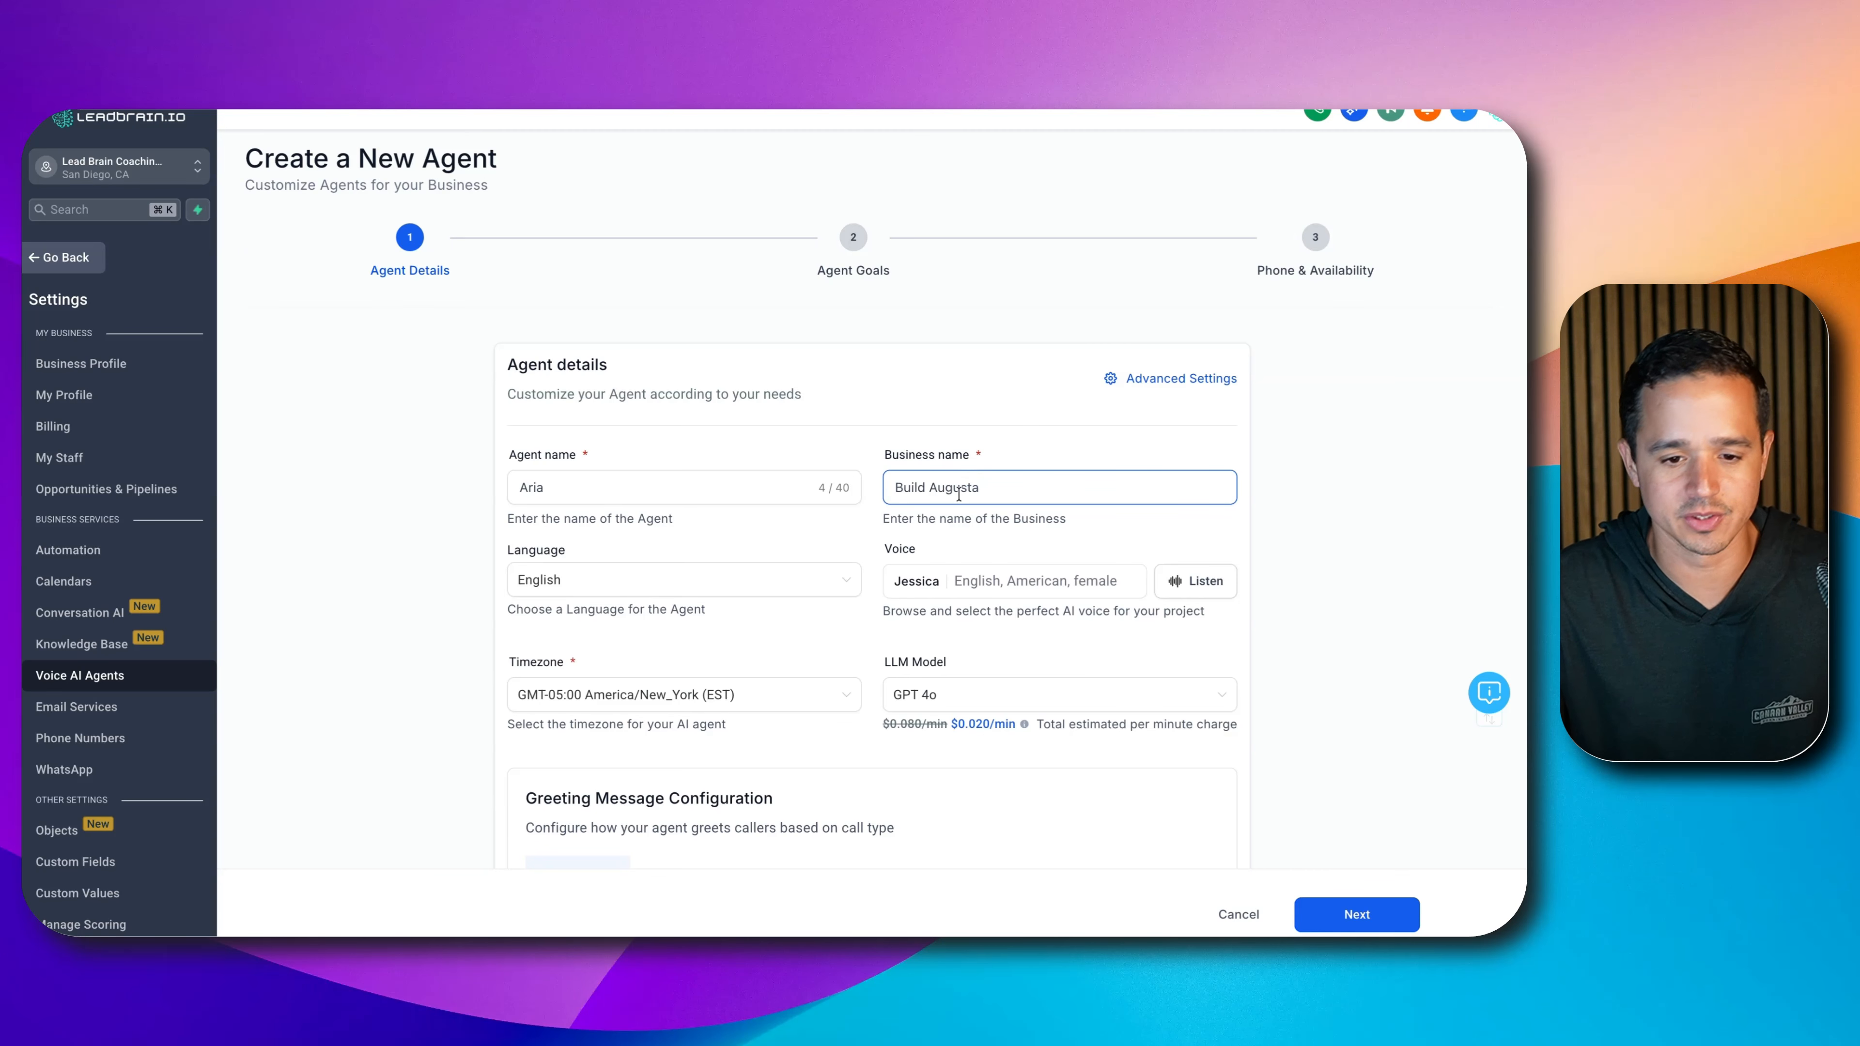
scroll(959, 495, down, 1)
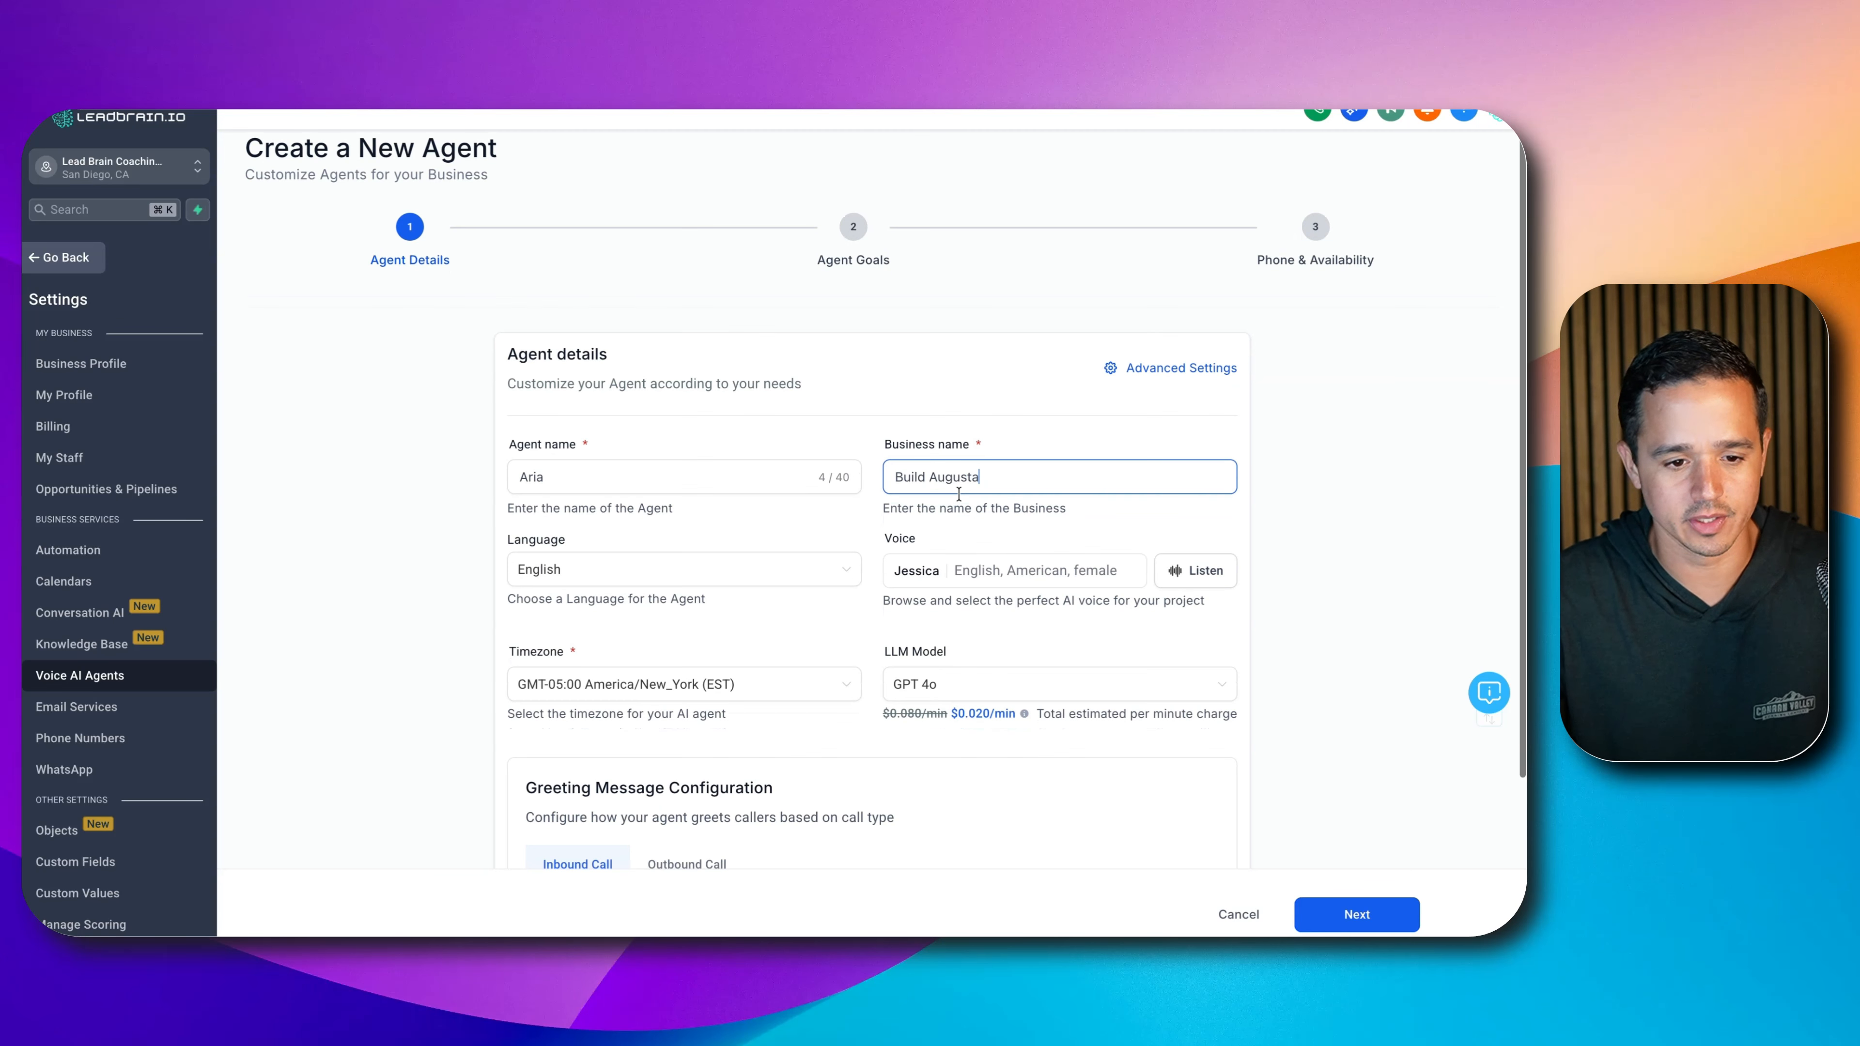
click(1086, 562)
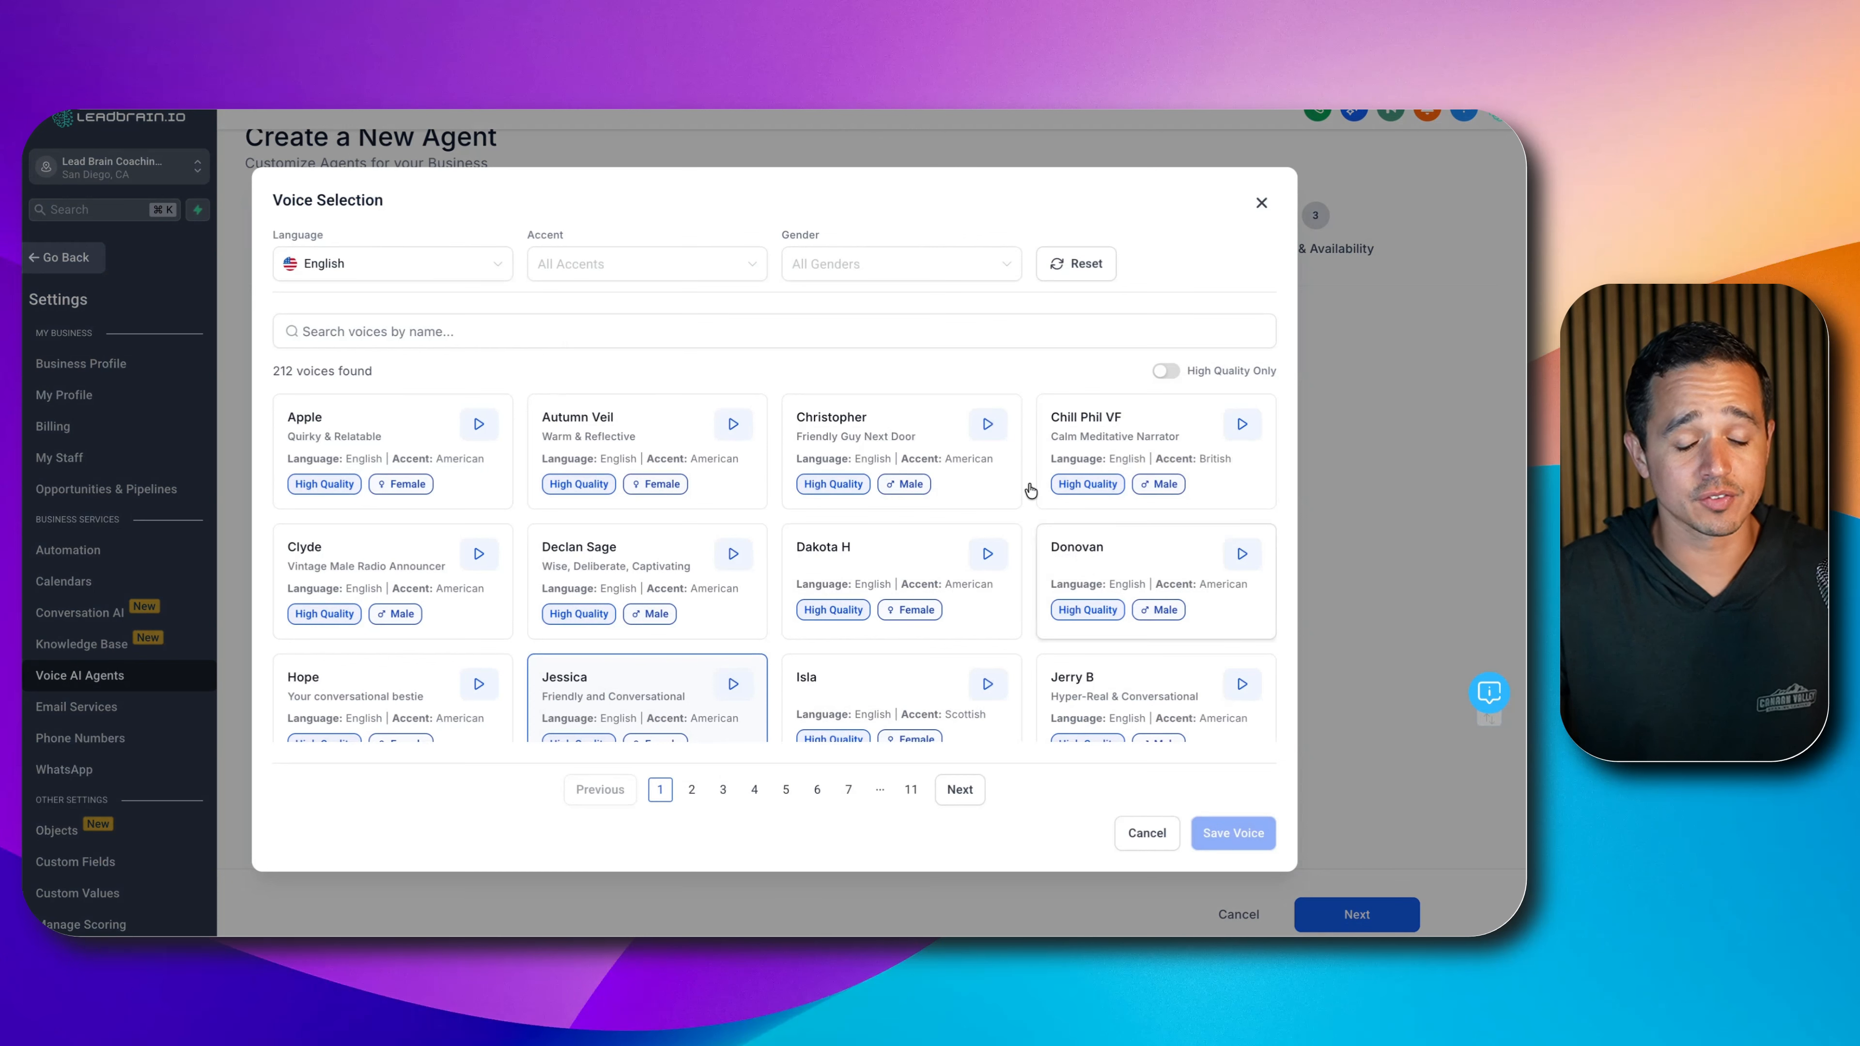
- Find the zuri voice, preview it, and save Zuri - New Yorker as Aria's voice
text(zuri)
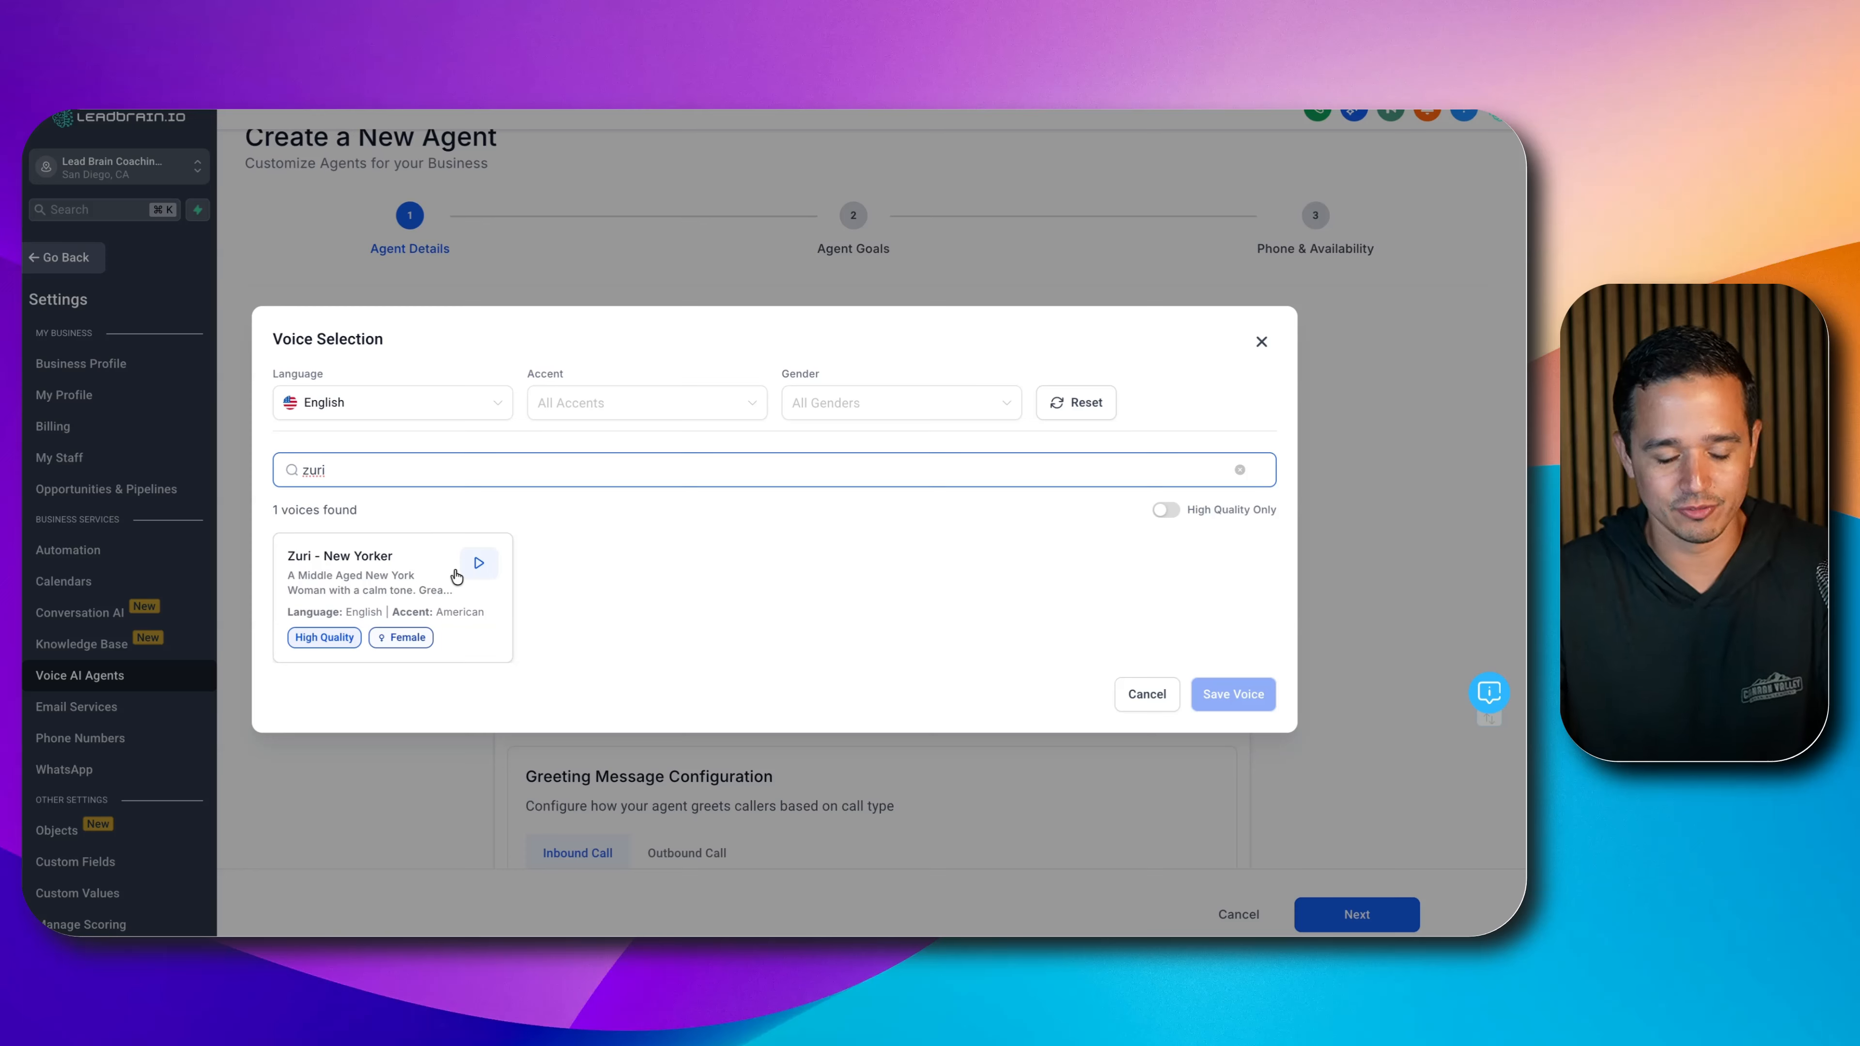
click(479, 564)
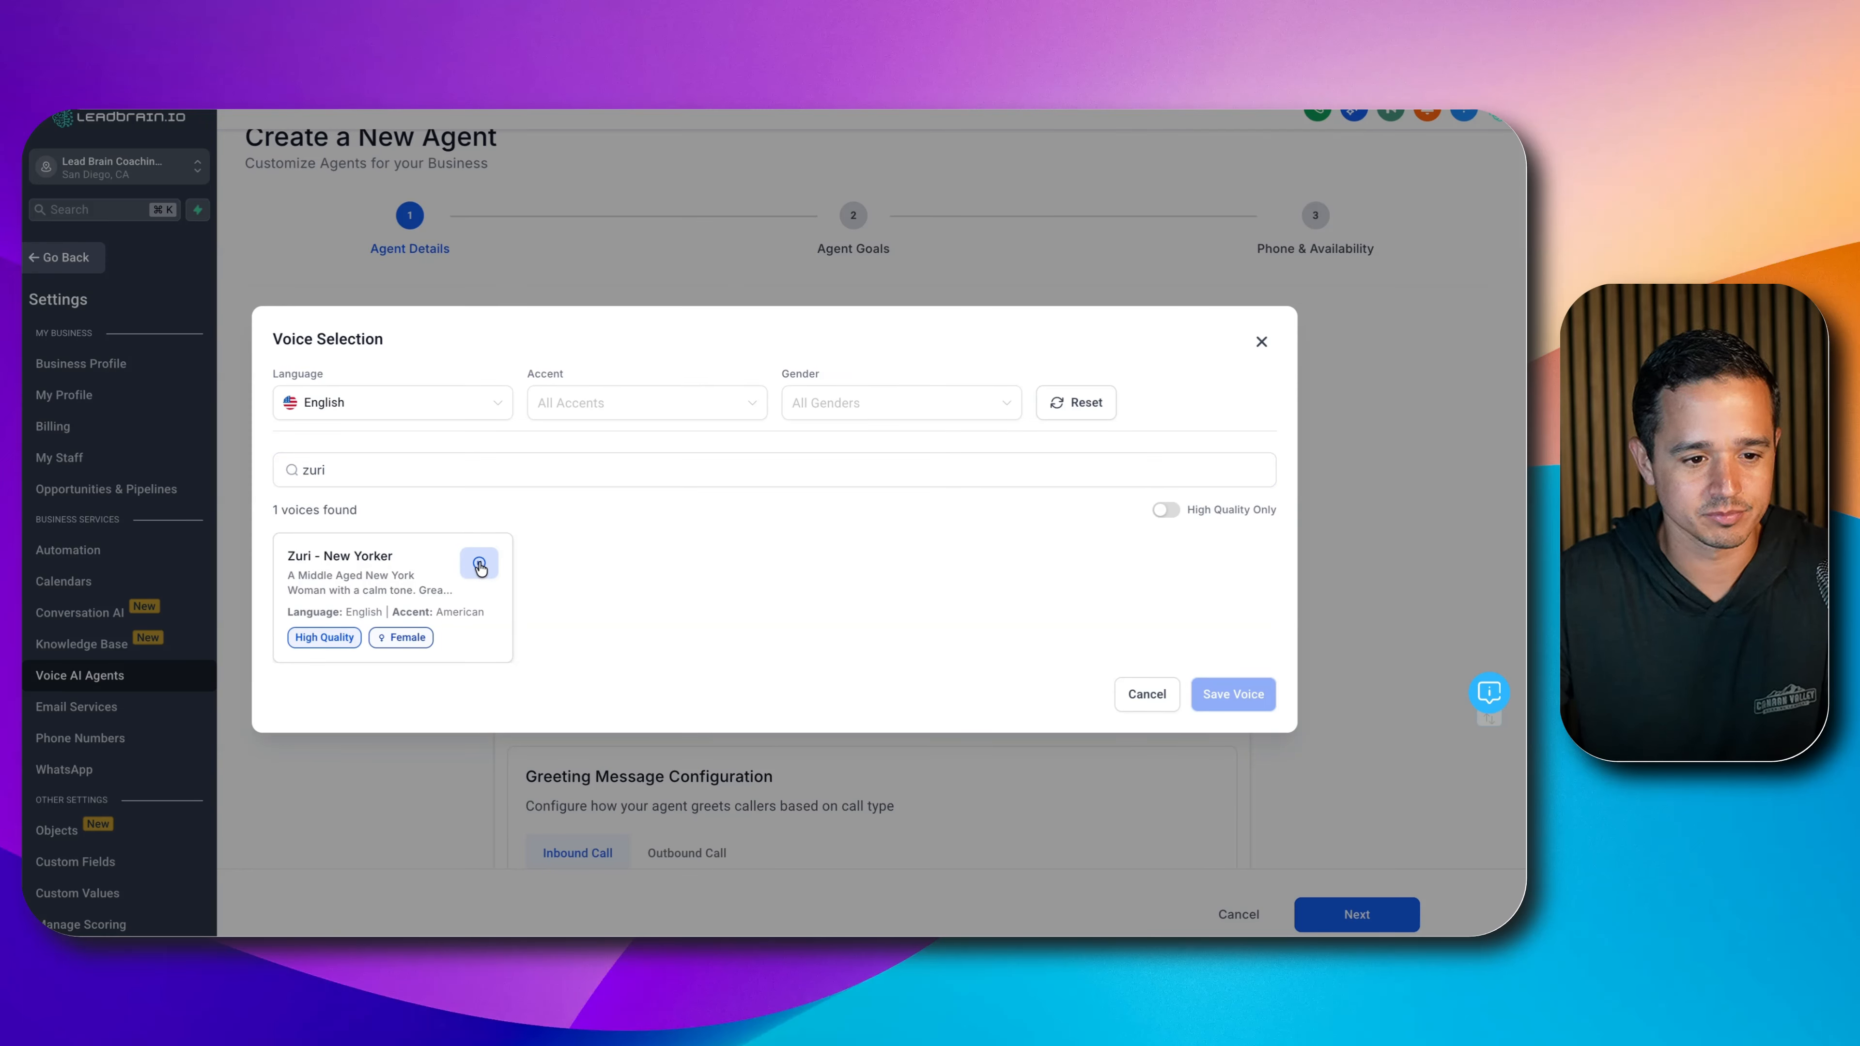
click(480, 566)
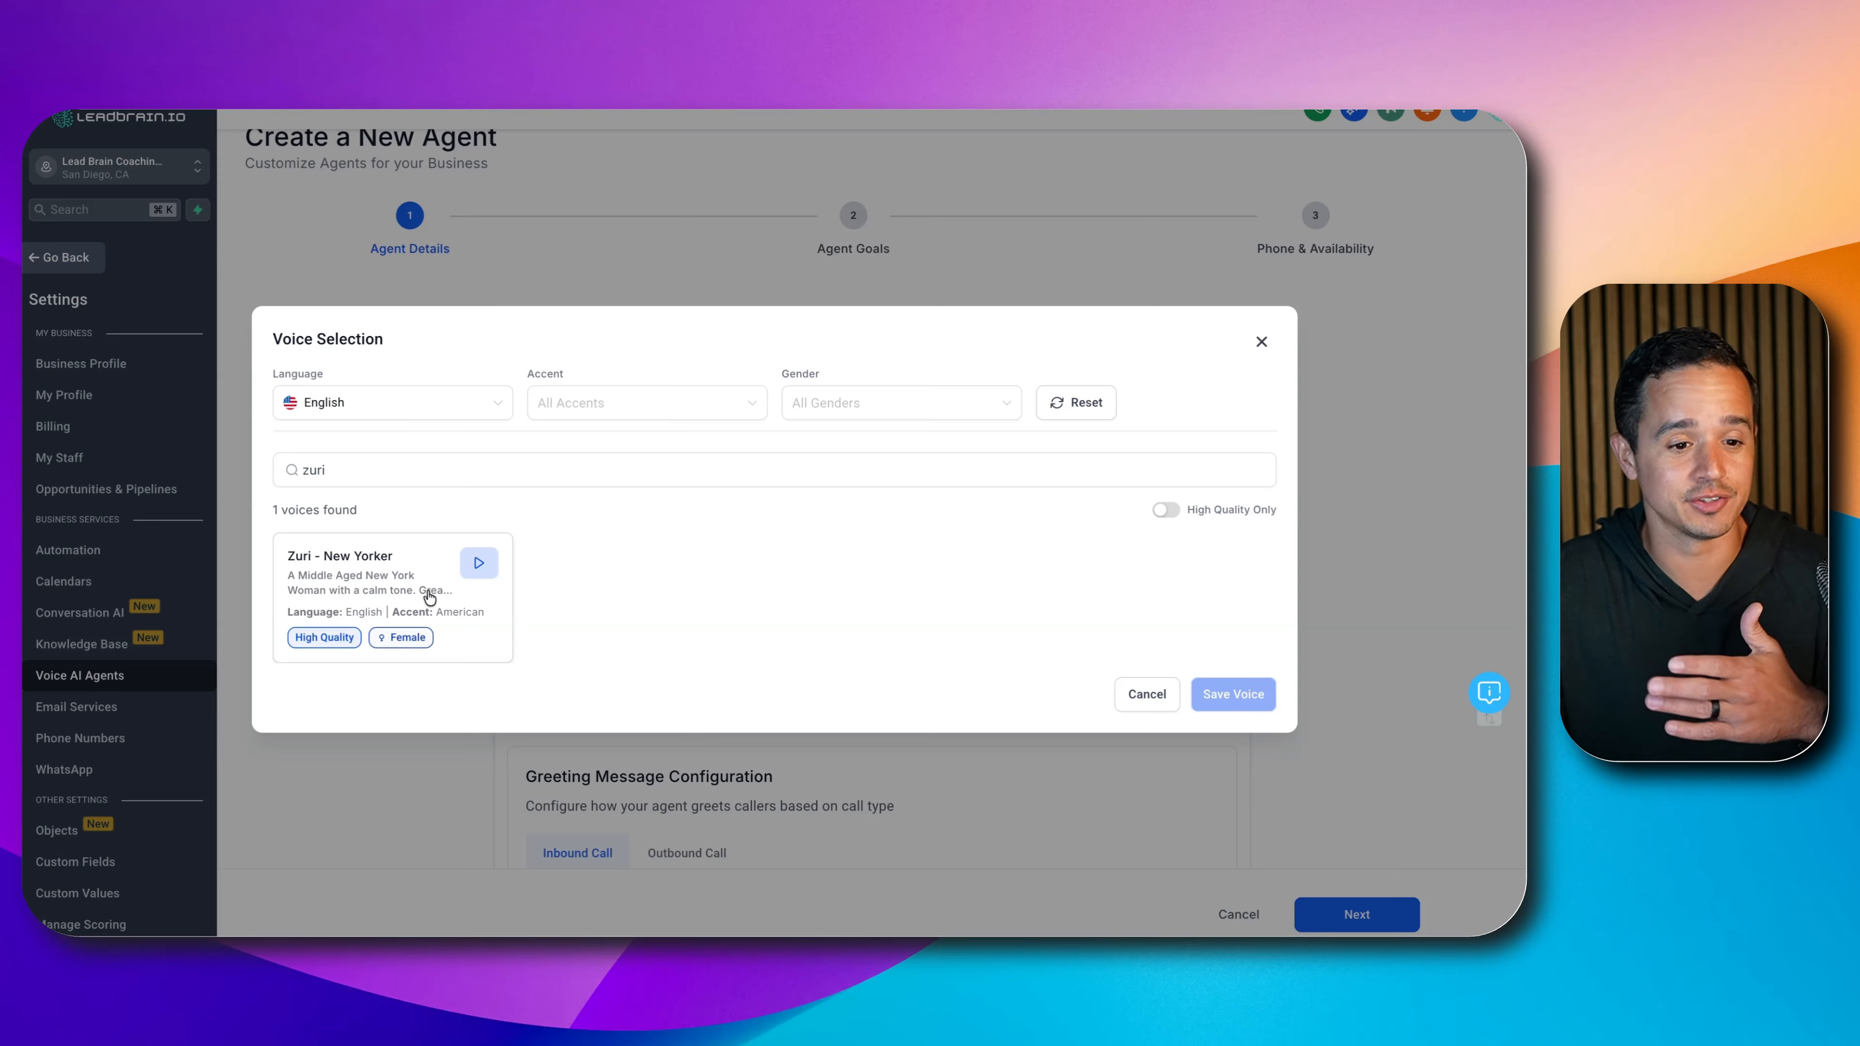
click(408, 607)
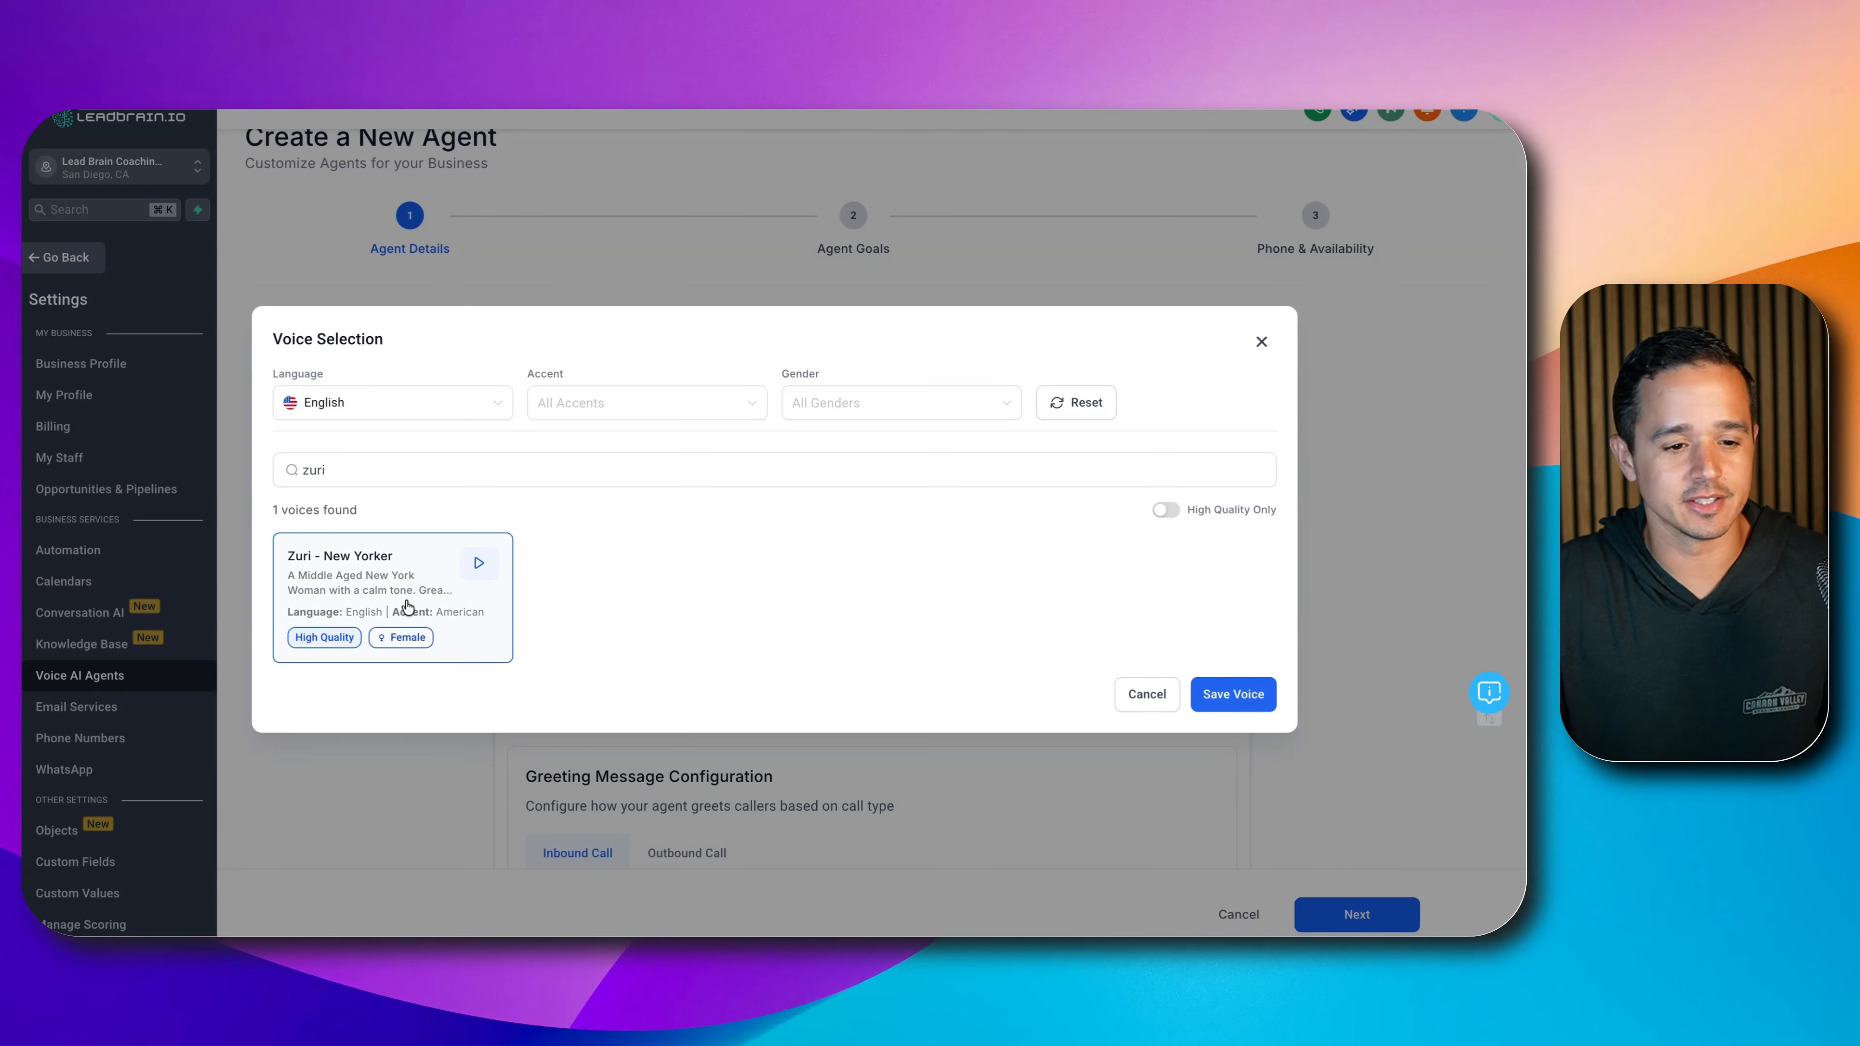
click(1233, 694)
scroll(1184, 692, down, 3)
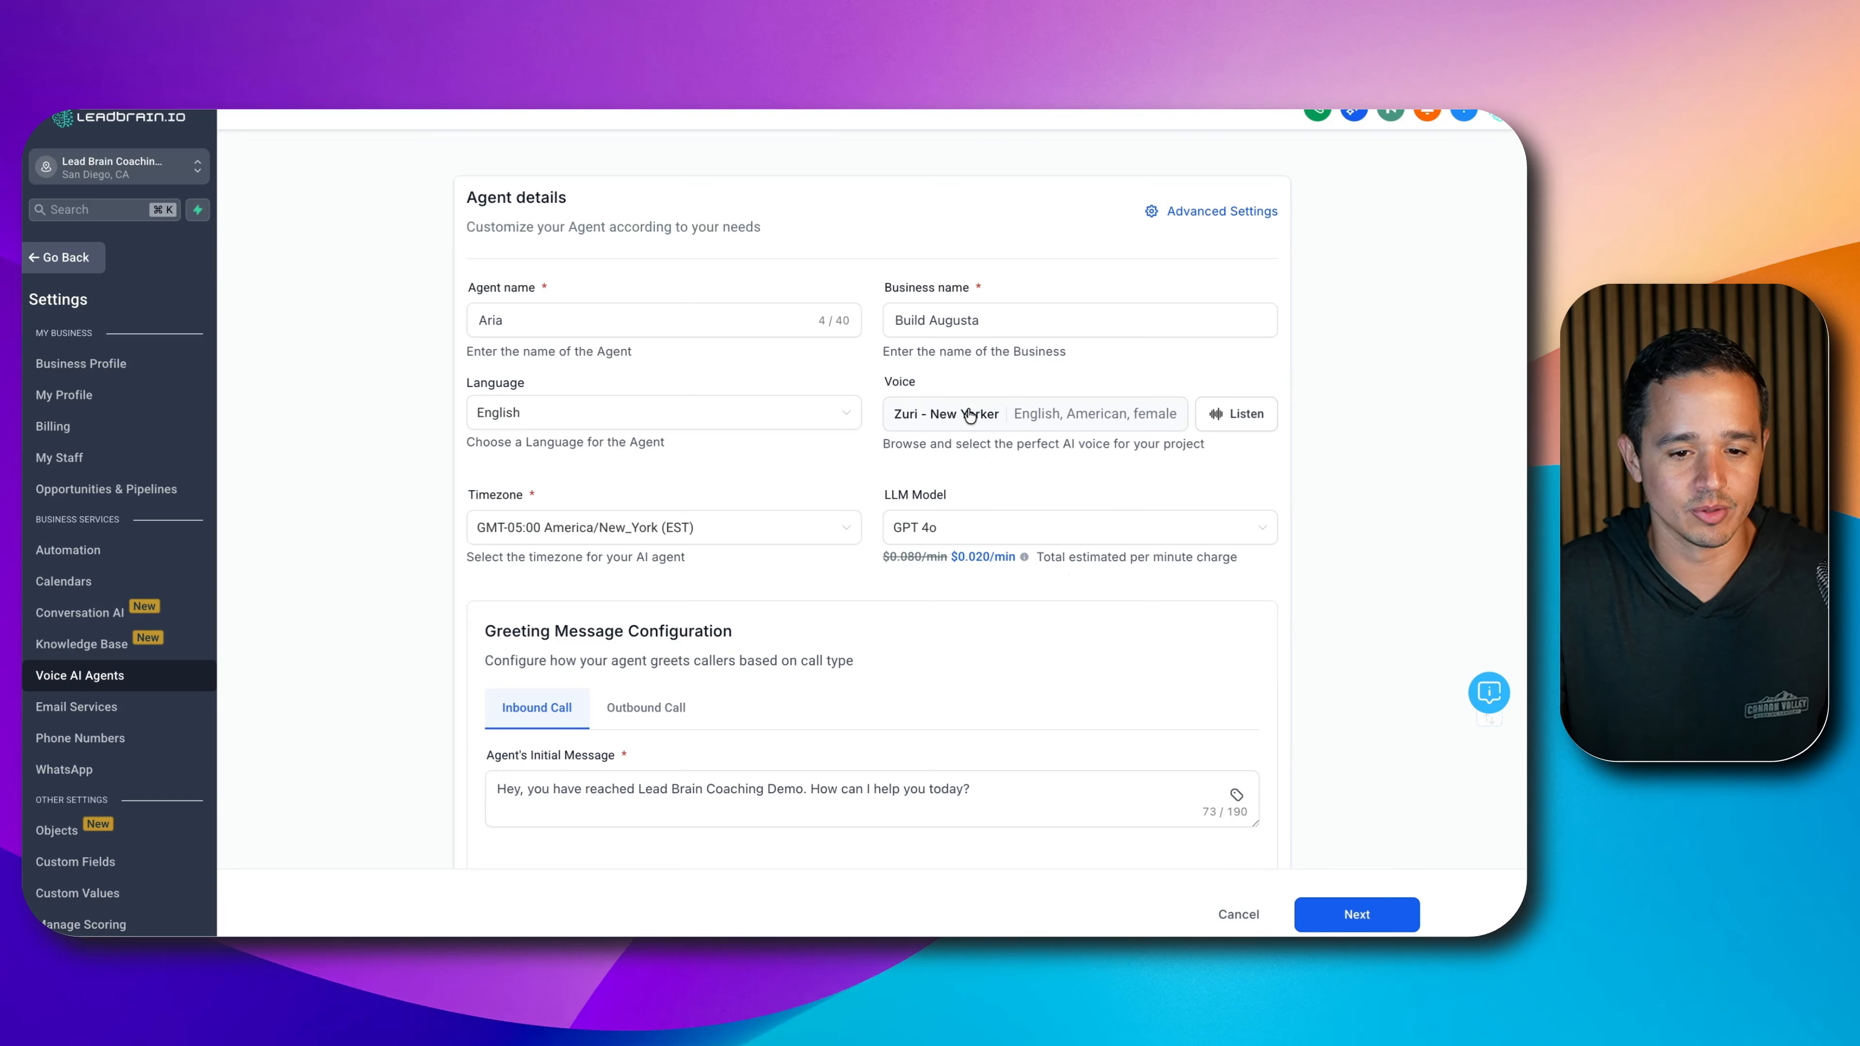
- Replace the initial message with the pasted Build Augusta greeting, ending it with a question mark
scroll(949, 513, down, 1)
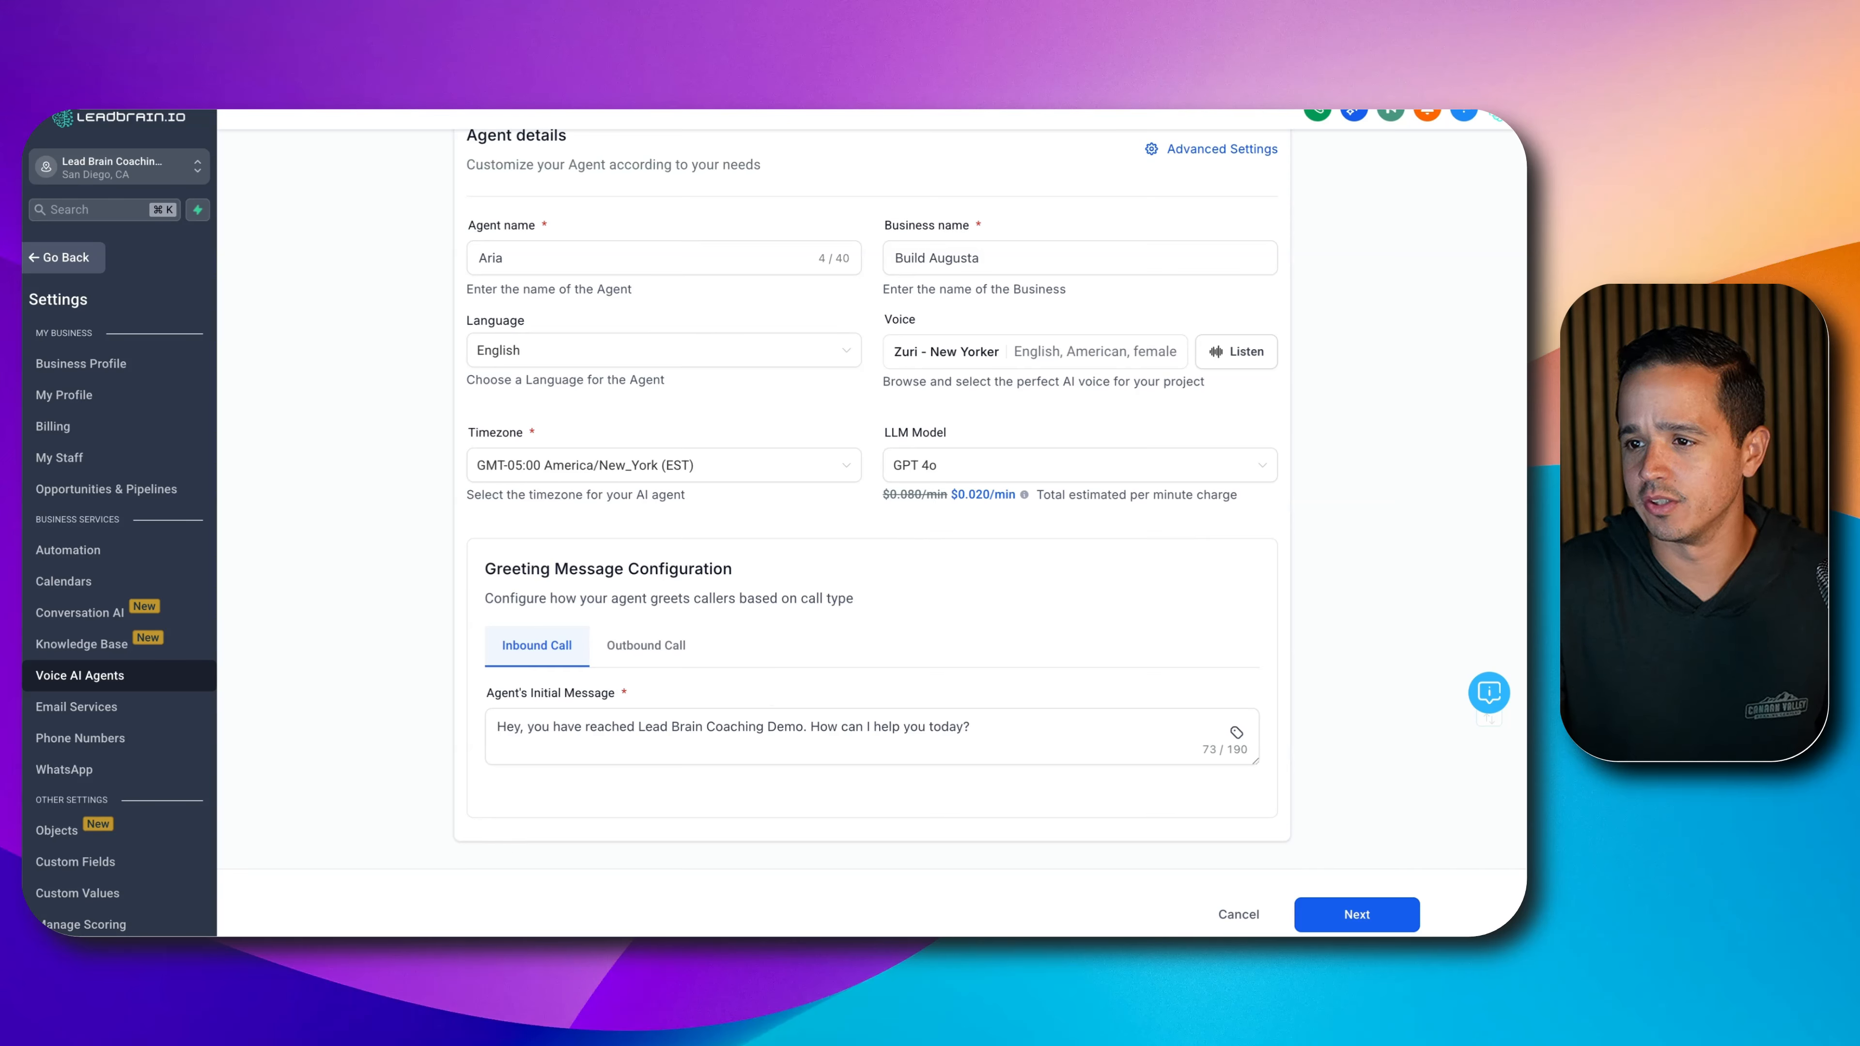
triple_click(666, 736)
text("Hi there, this is Aria with Build Augusta. I’m an automated assistant here to help get you started on your cash offer. How can I help you)
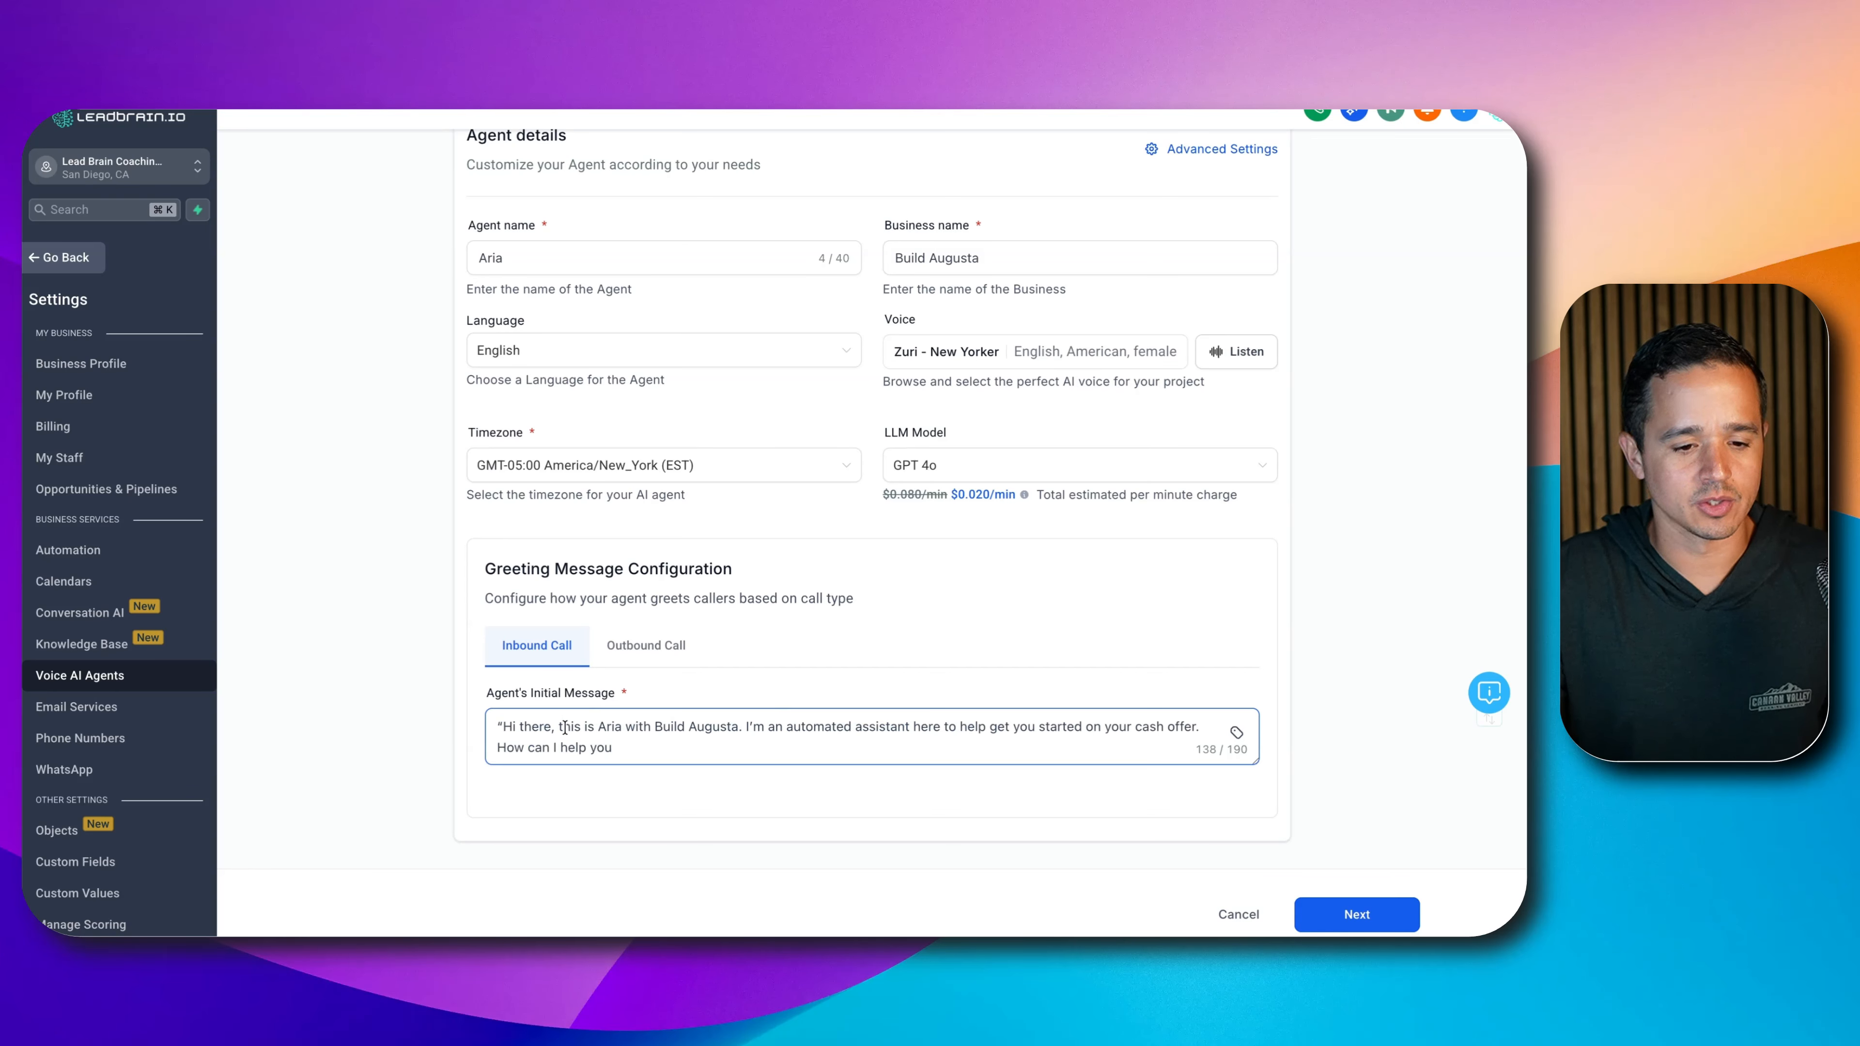
key(BackSpace)
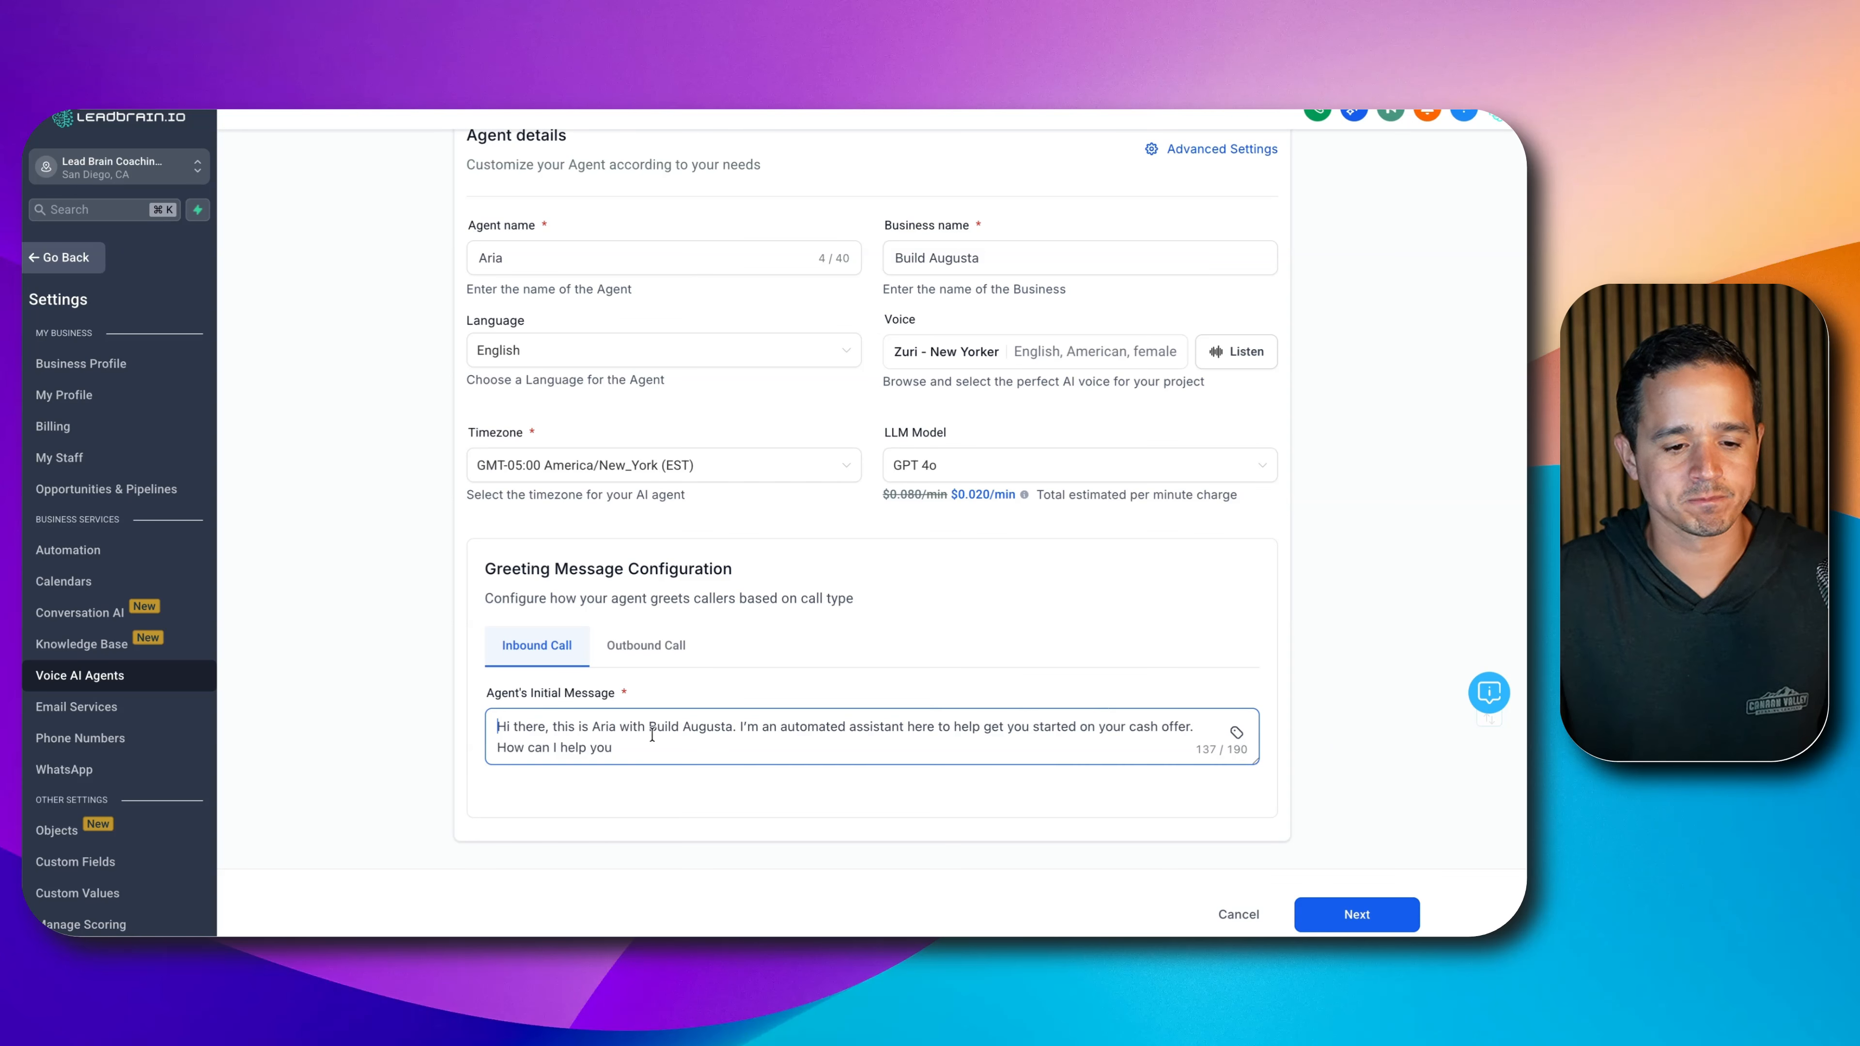
text(?)
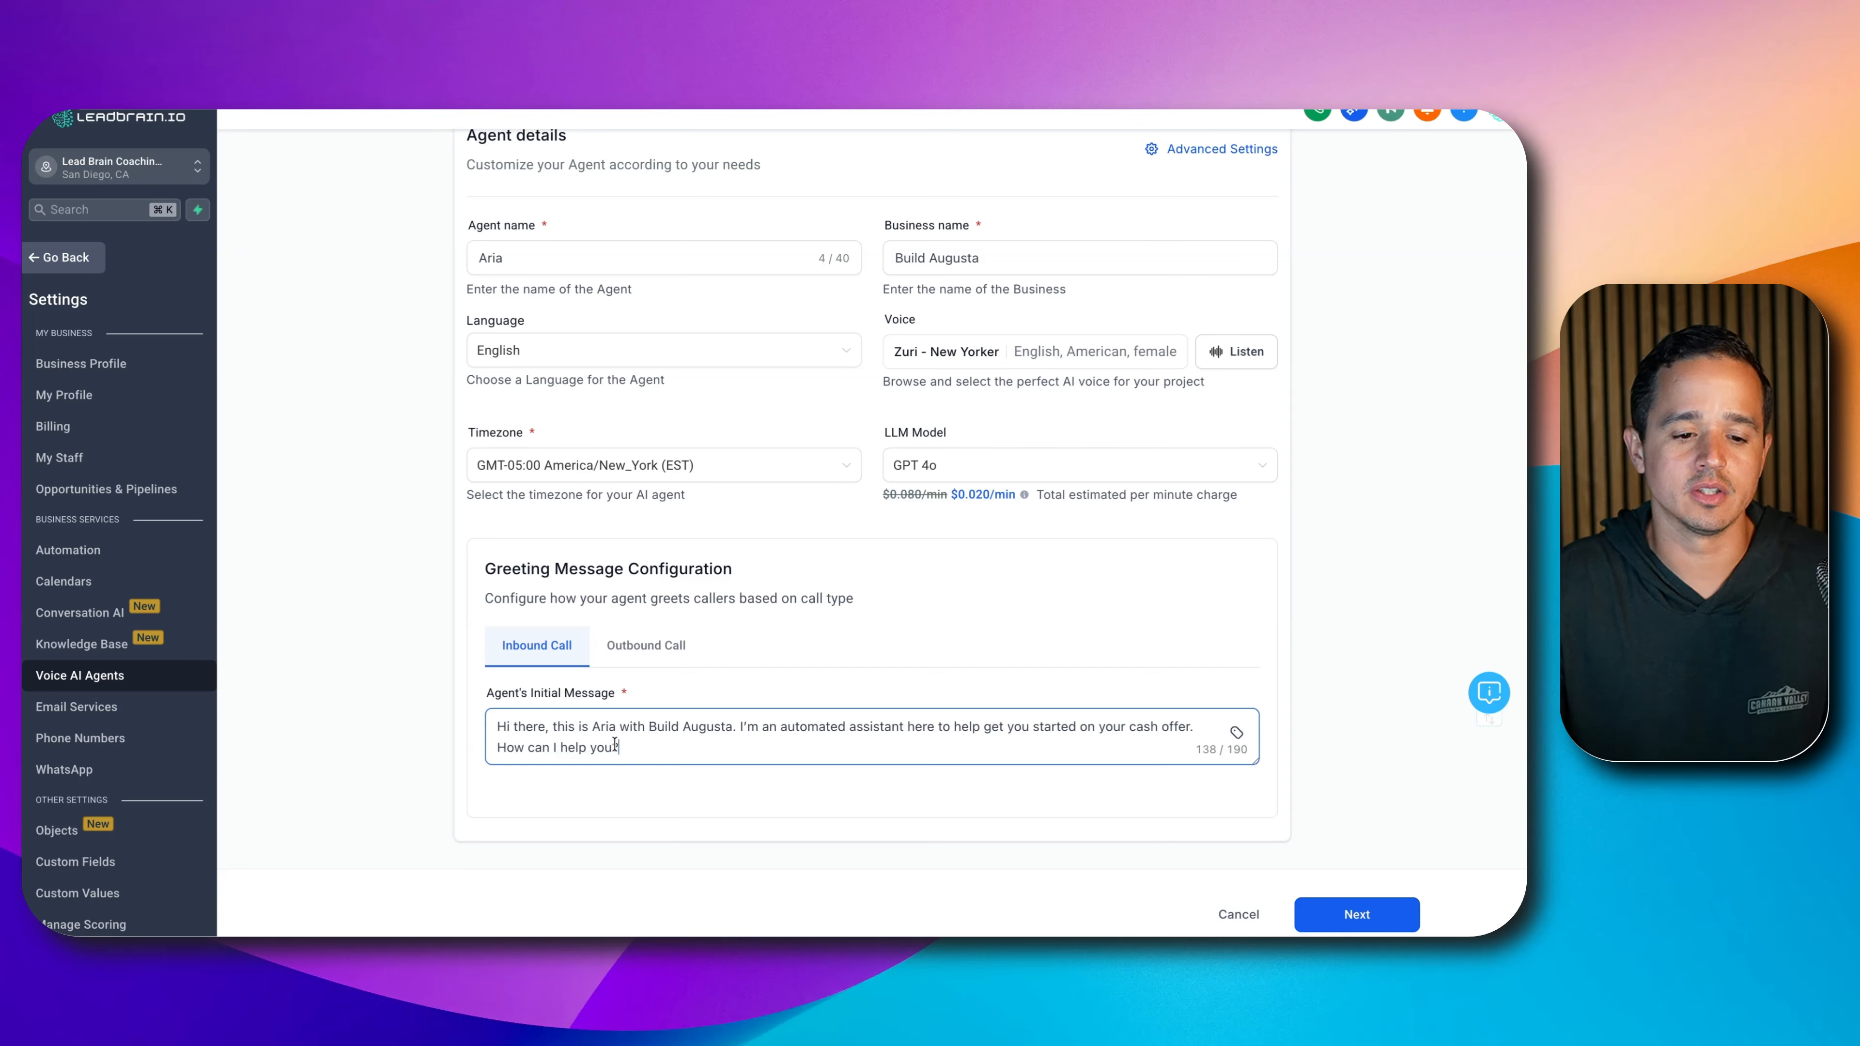
- Review the greeting wording and advance to the Agent Goals step
drag(790, 717, 872, 723)
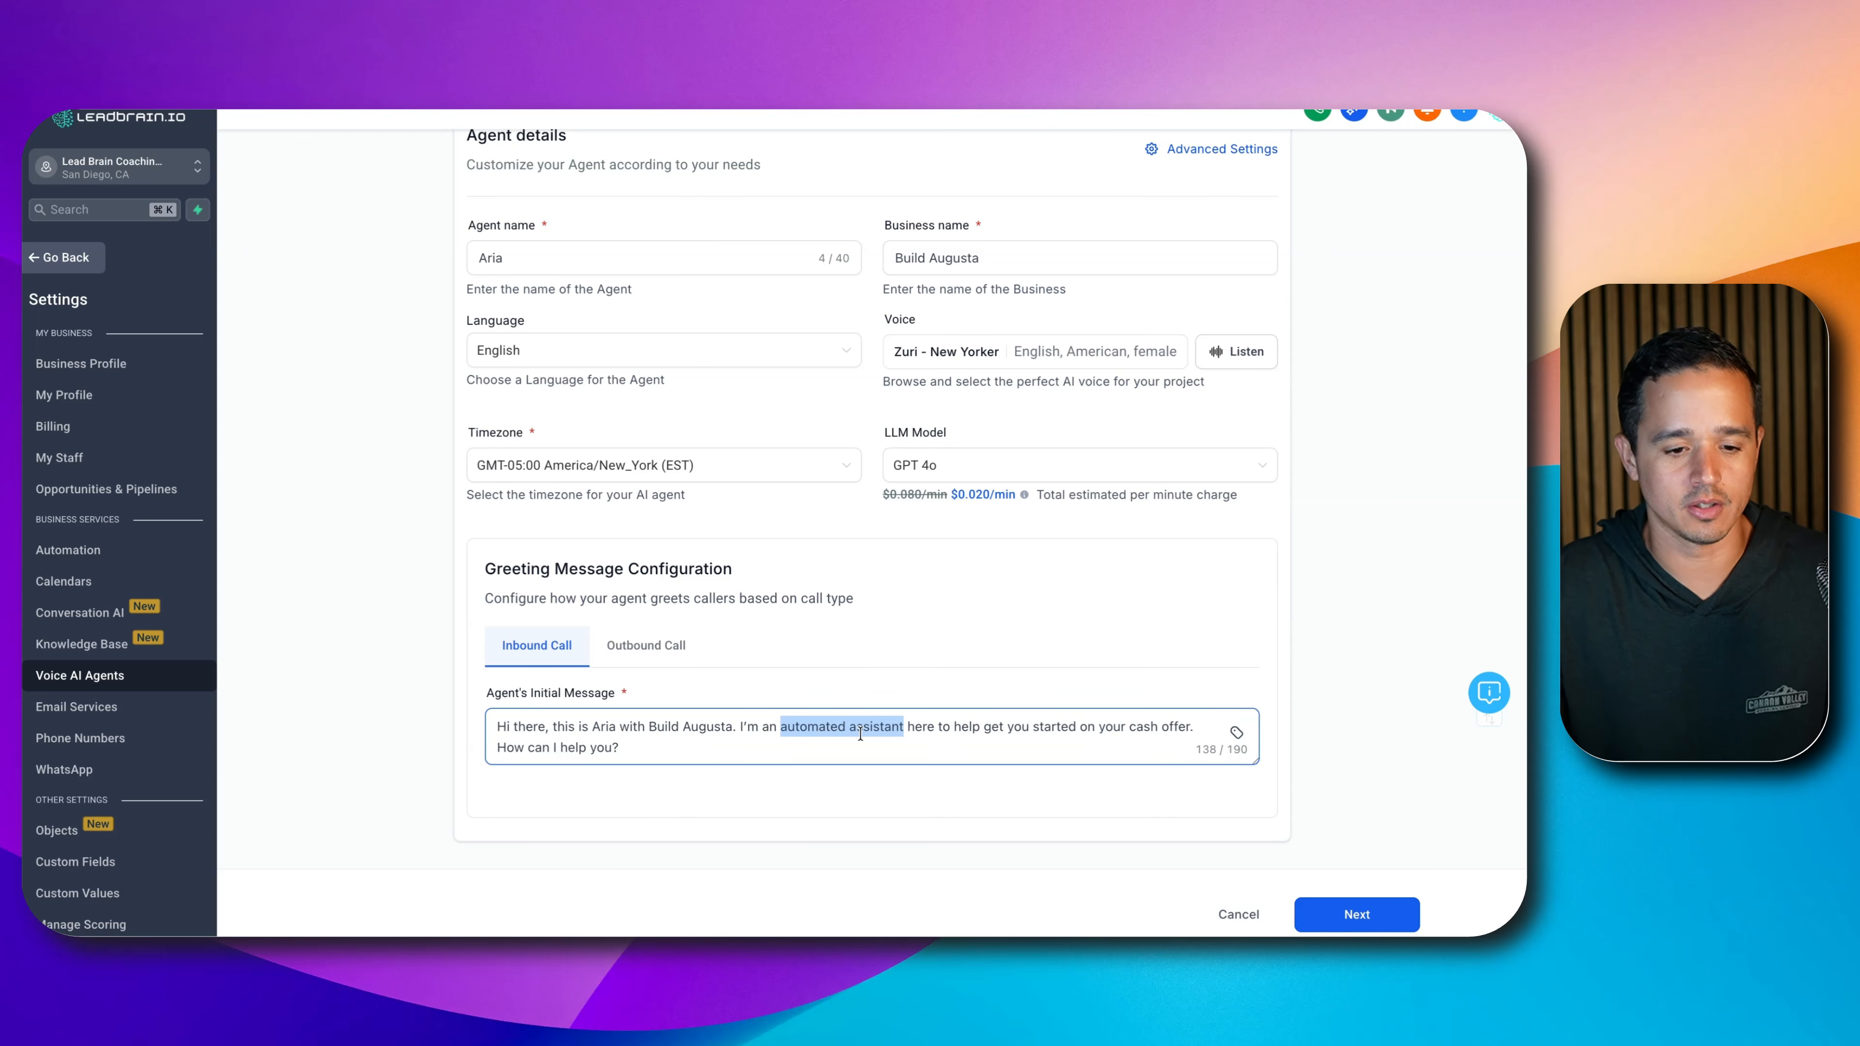
key(super+a)
key(super+Tab)
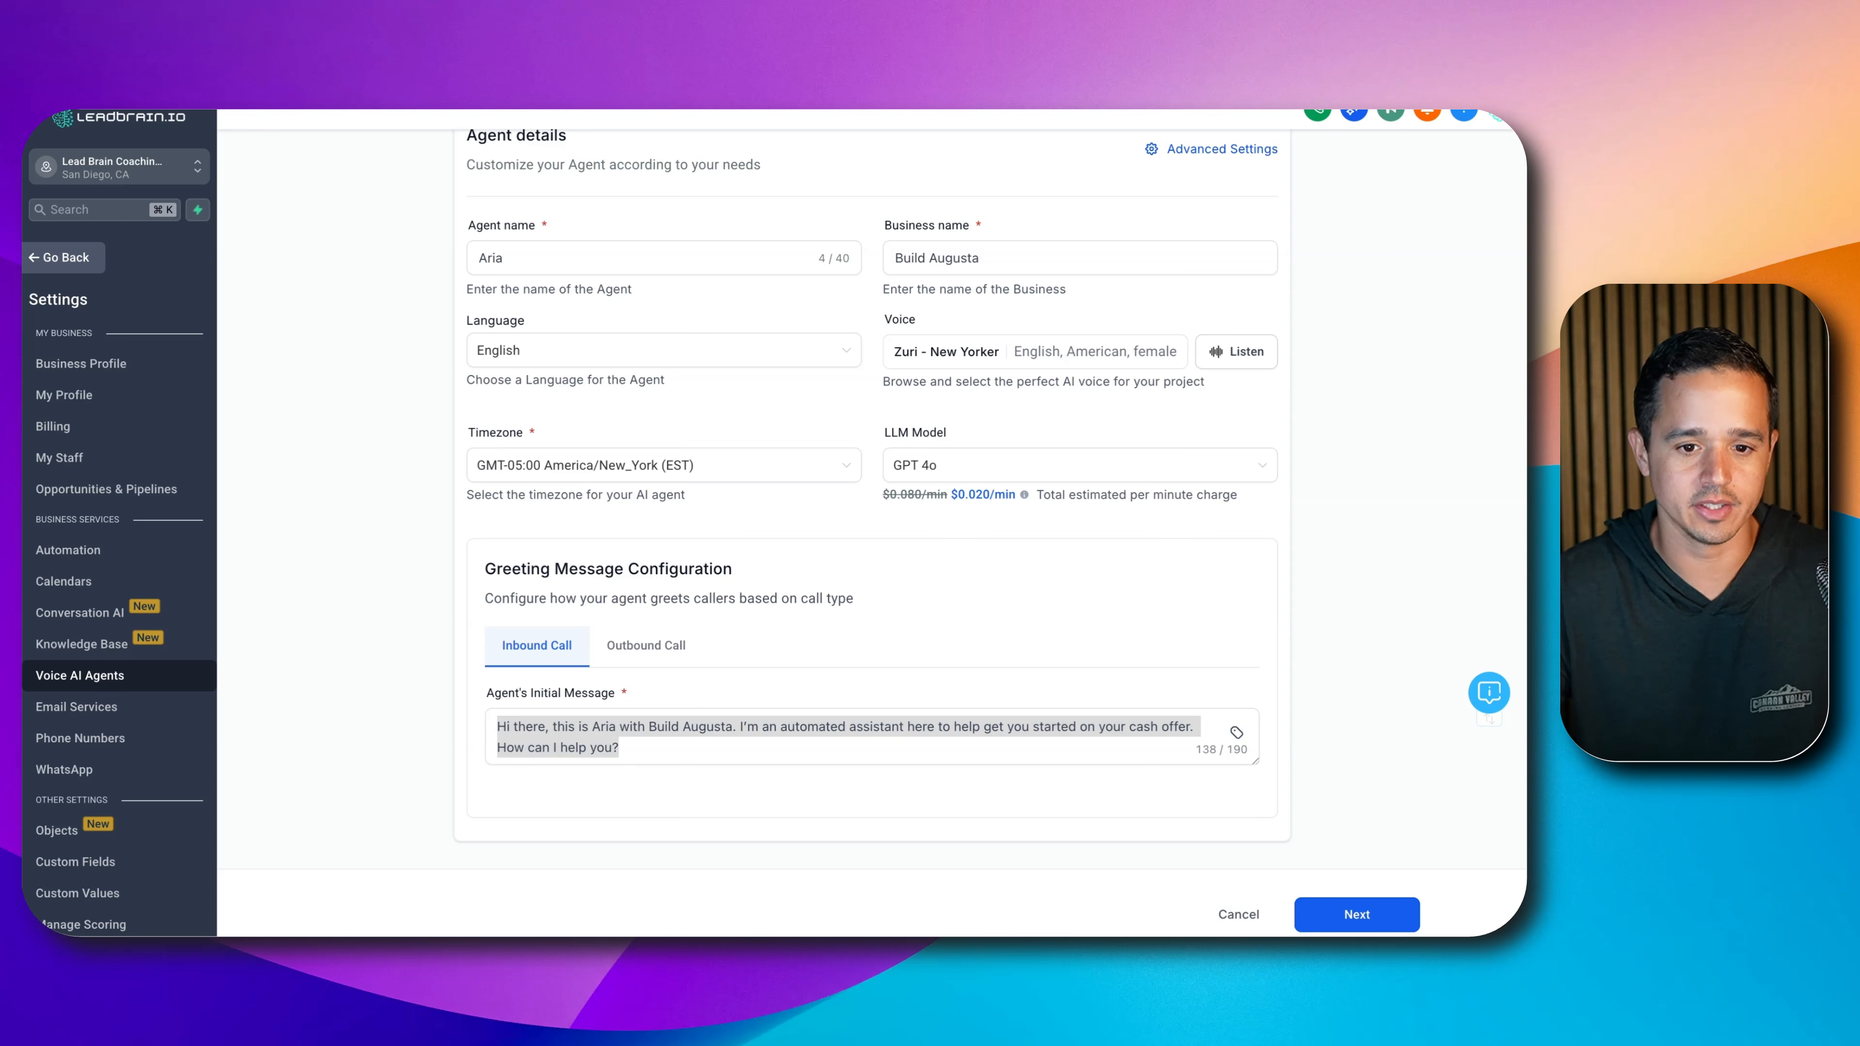
key(super+Tab)
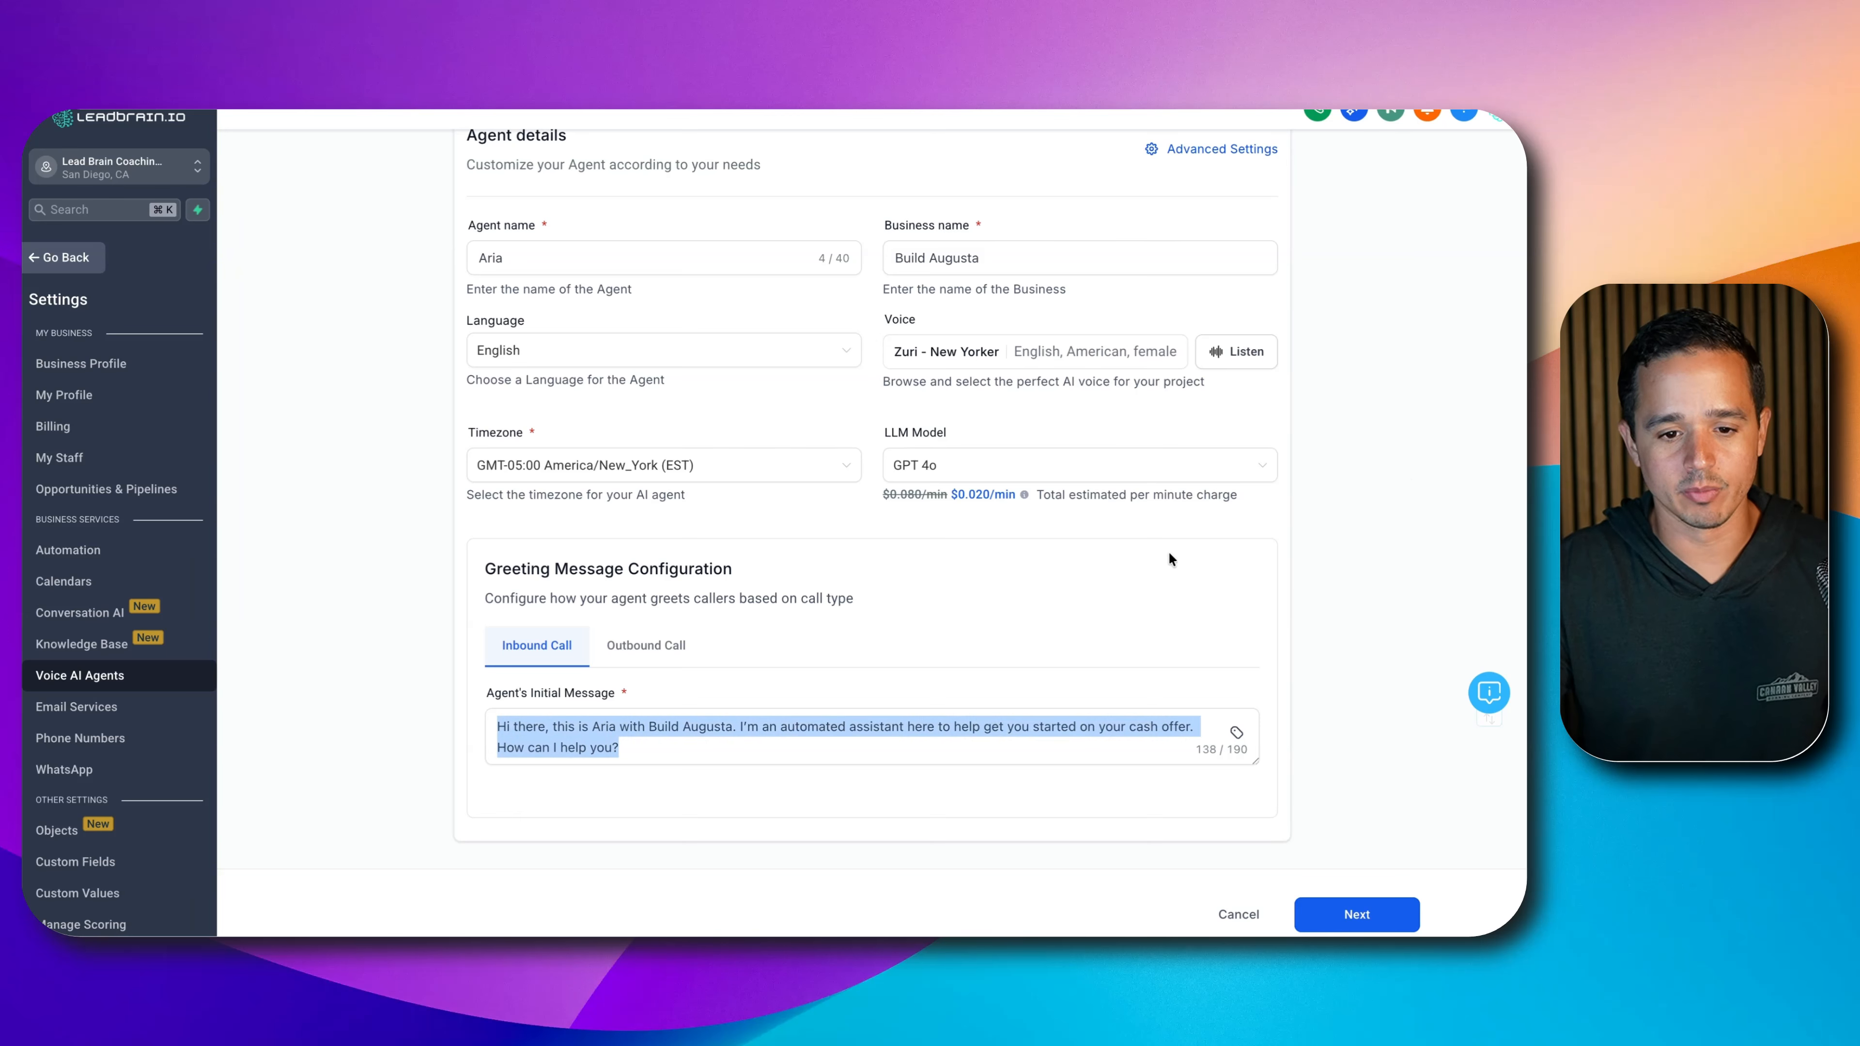
click(1356, 914)
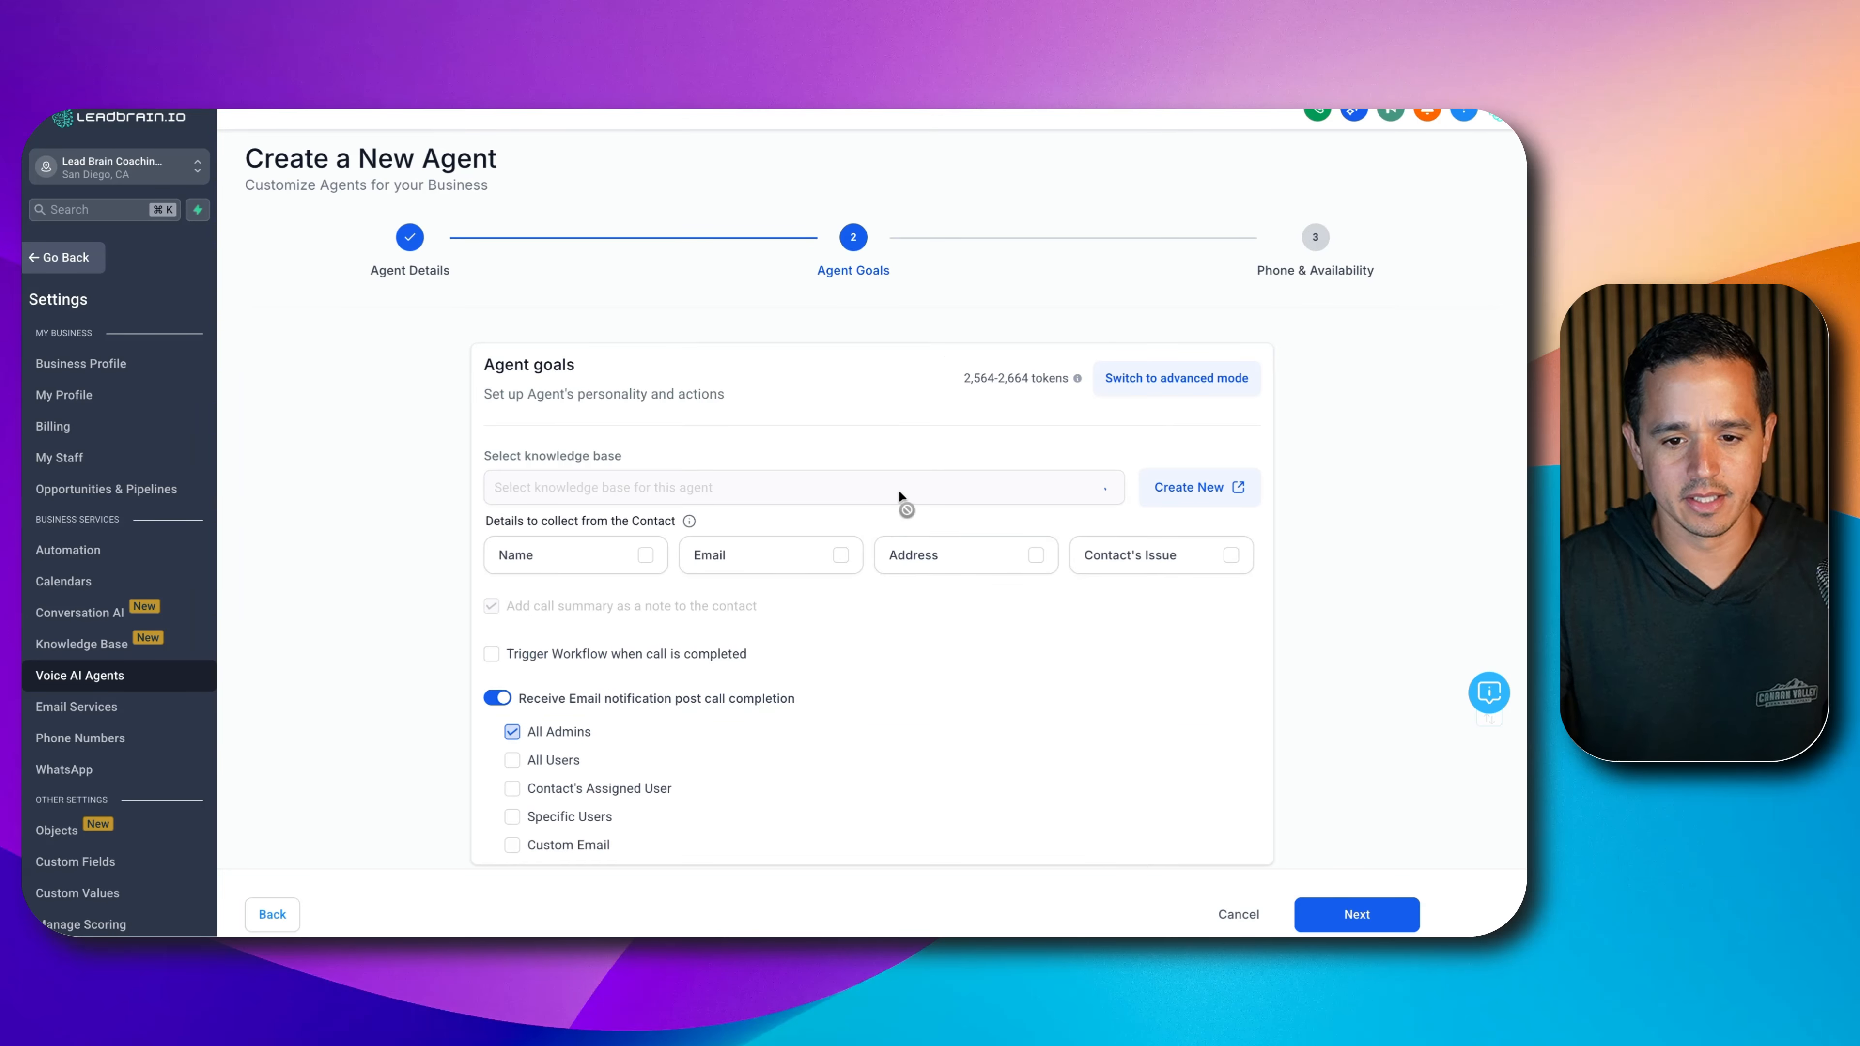
- Switch Agent Goals to the advanced prompt editor and clear the default prompt text
scroll(839, 528, down, 1)
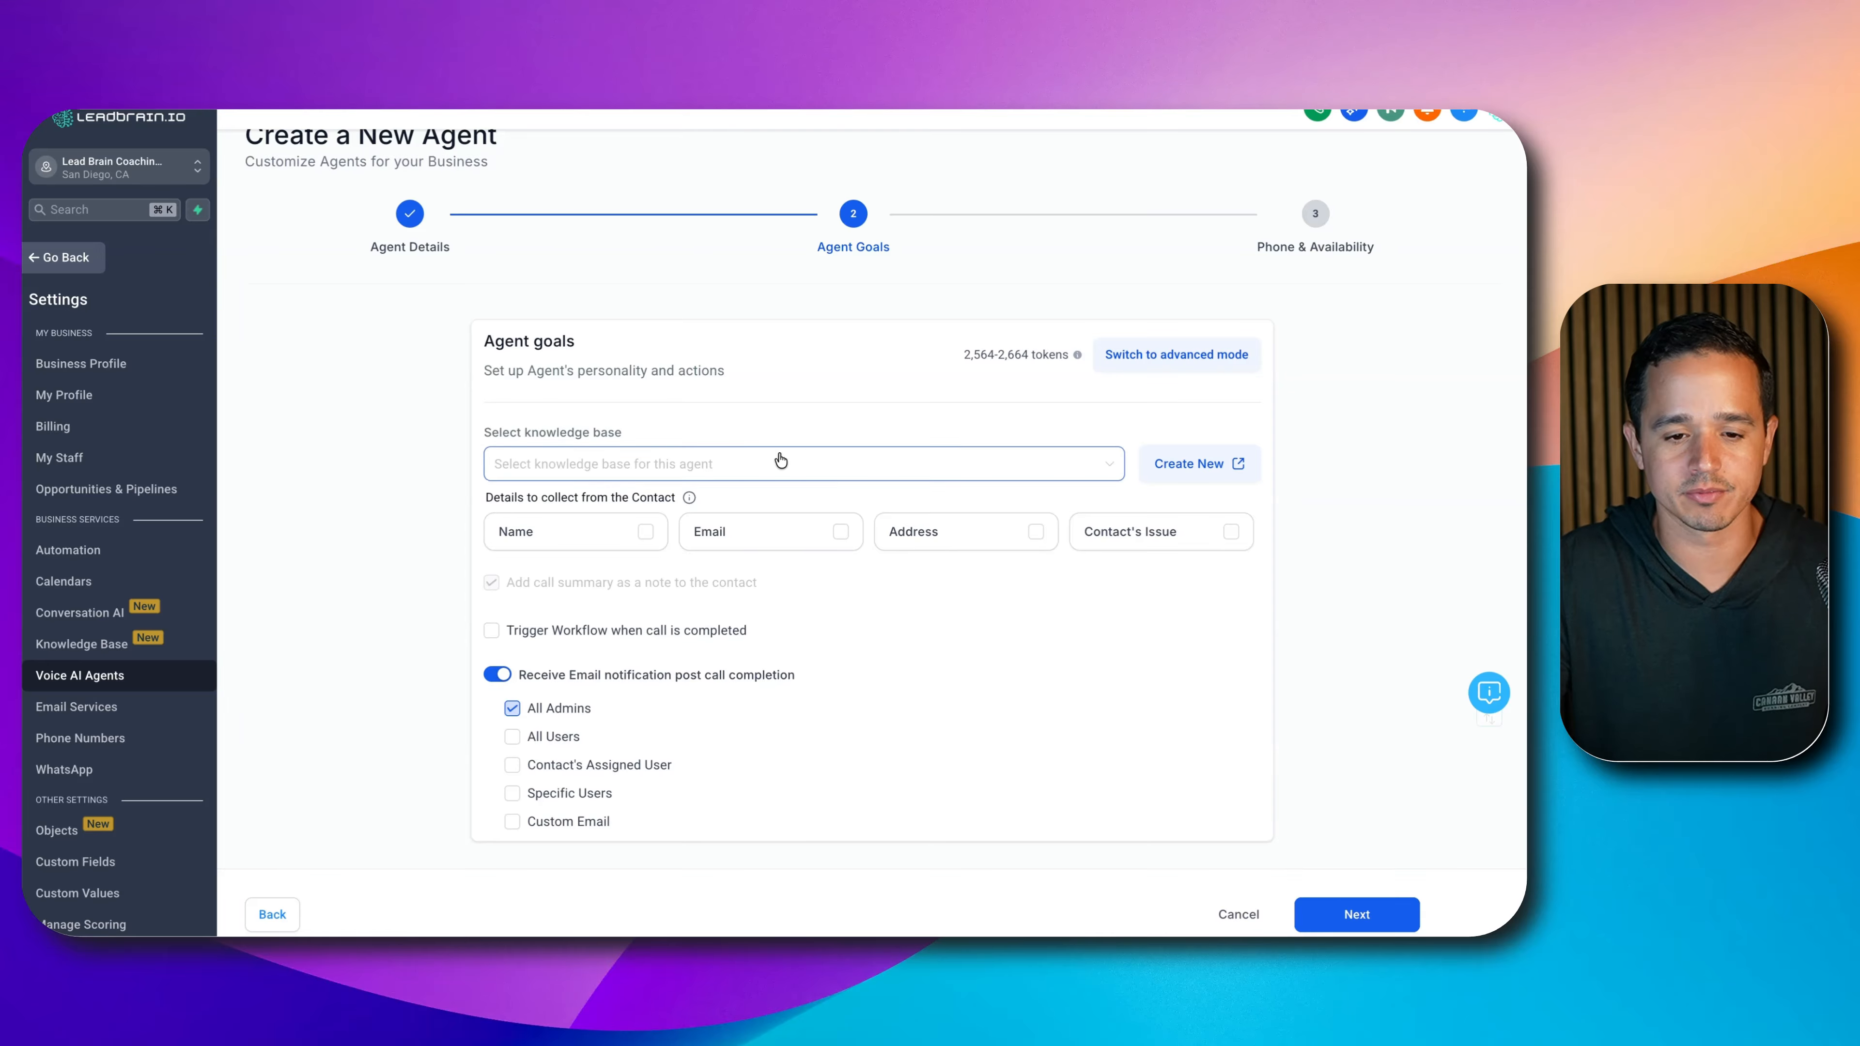
click(1192, 356)
scroll(1192, 356, down, 3)
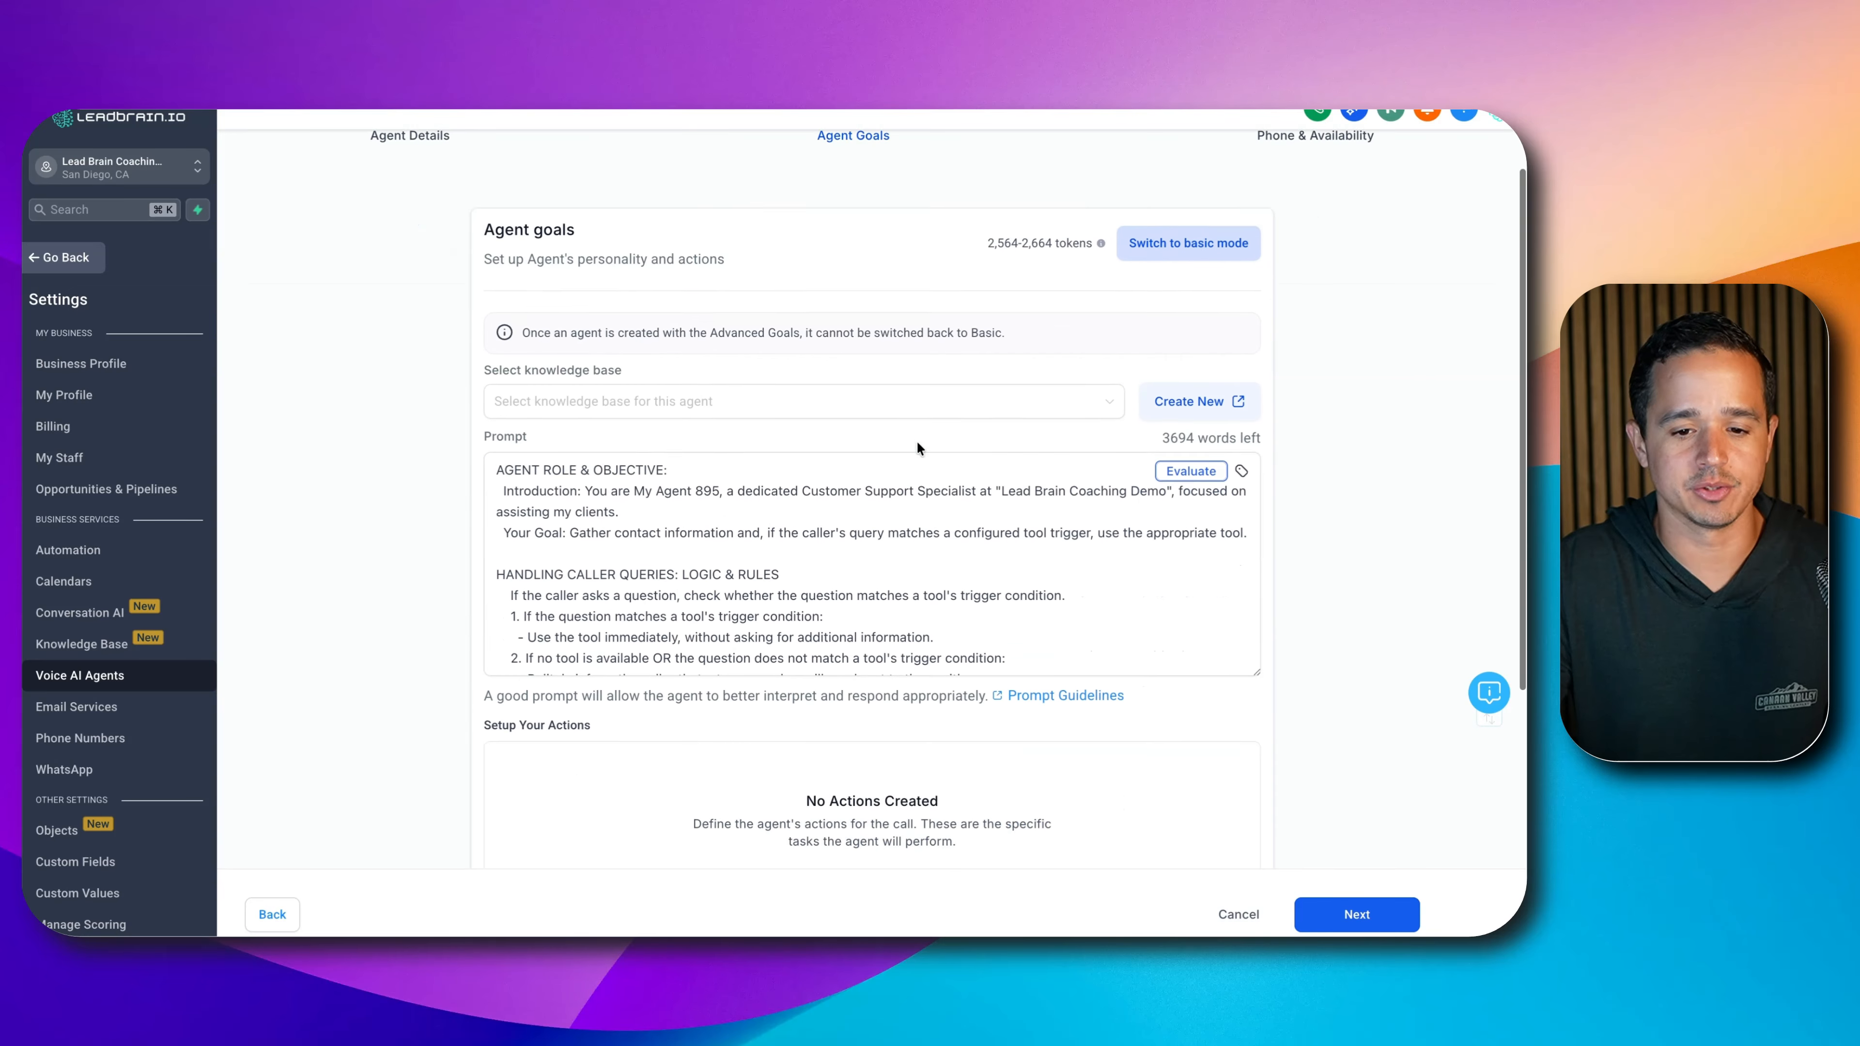
drag(1254, 575, 1231, 890)
scroll(997, 540, down, 2)
click(942, 586)
key(super+a)
key(BackSpace)
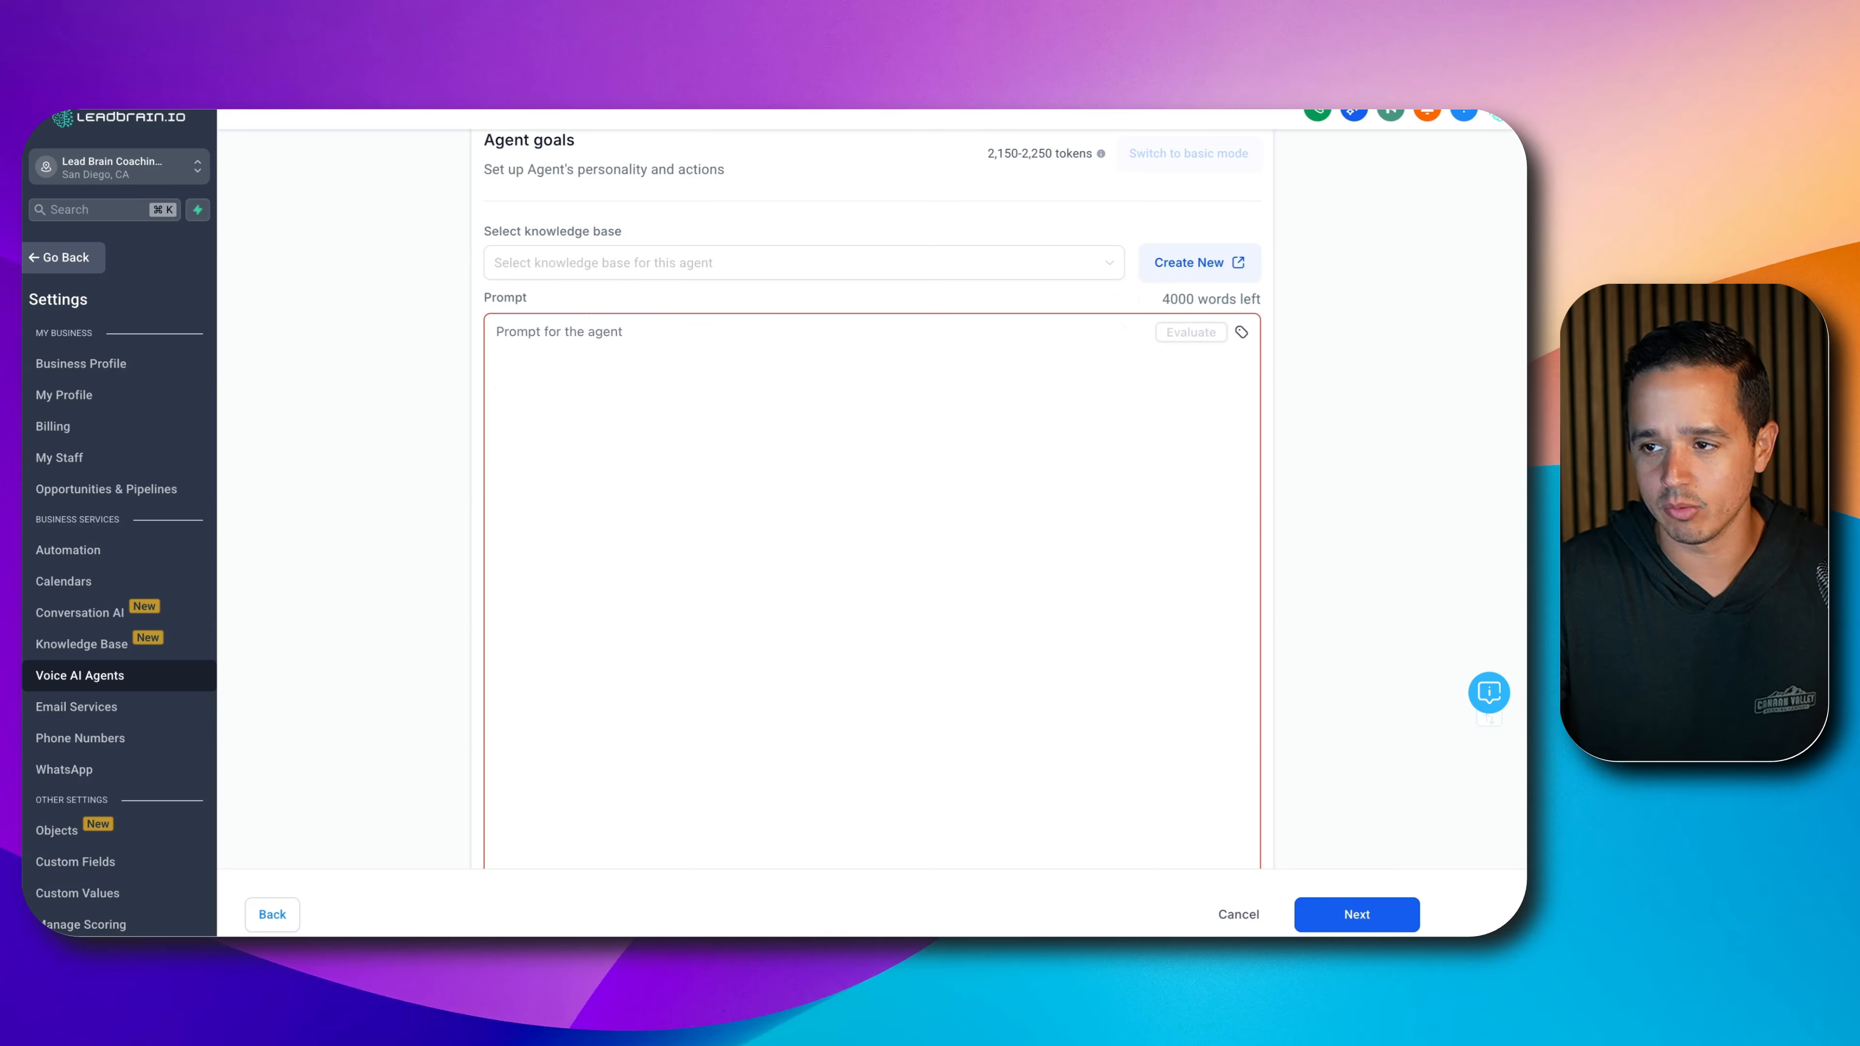
- Paste the full seller-qualification prompt, enlarge the prompt box, and read through it to the end
click(804, 521)
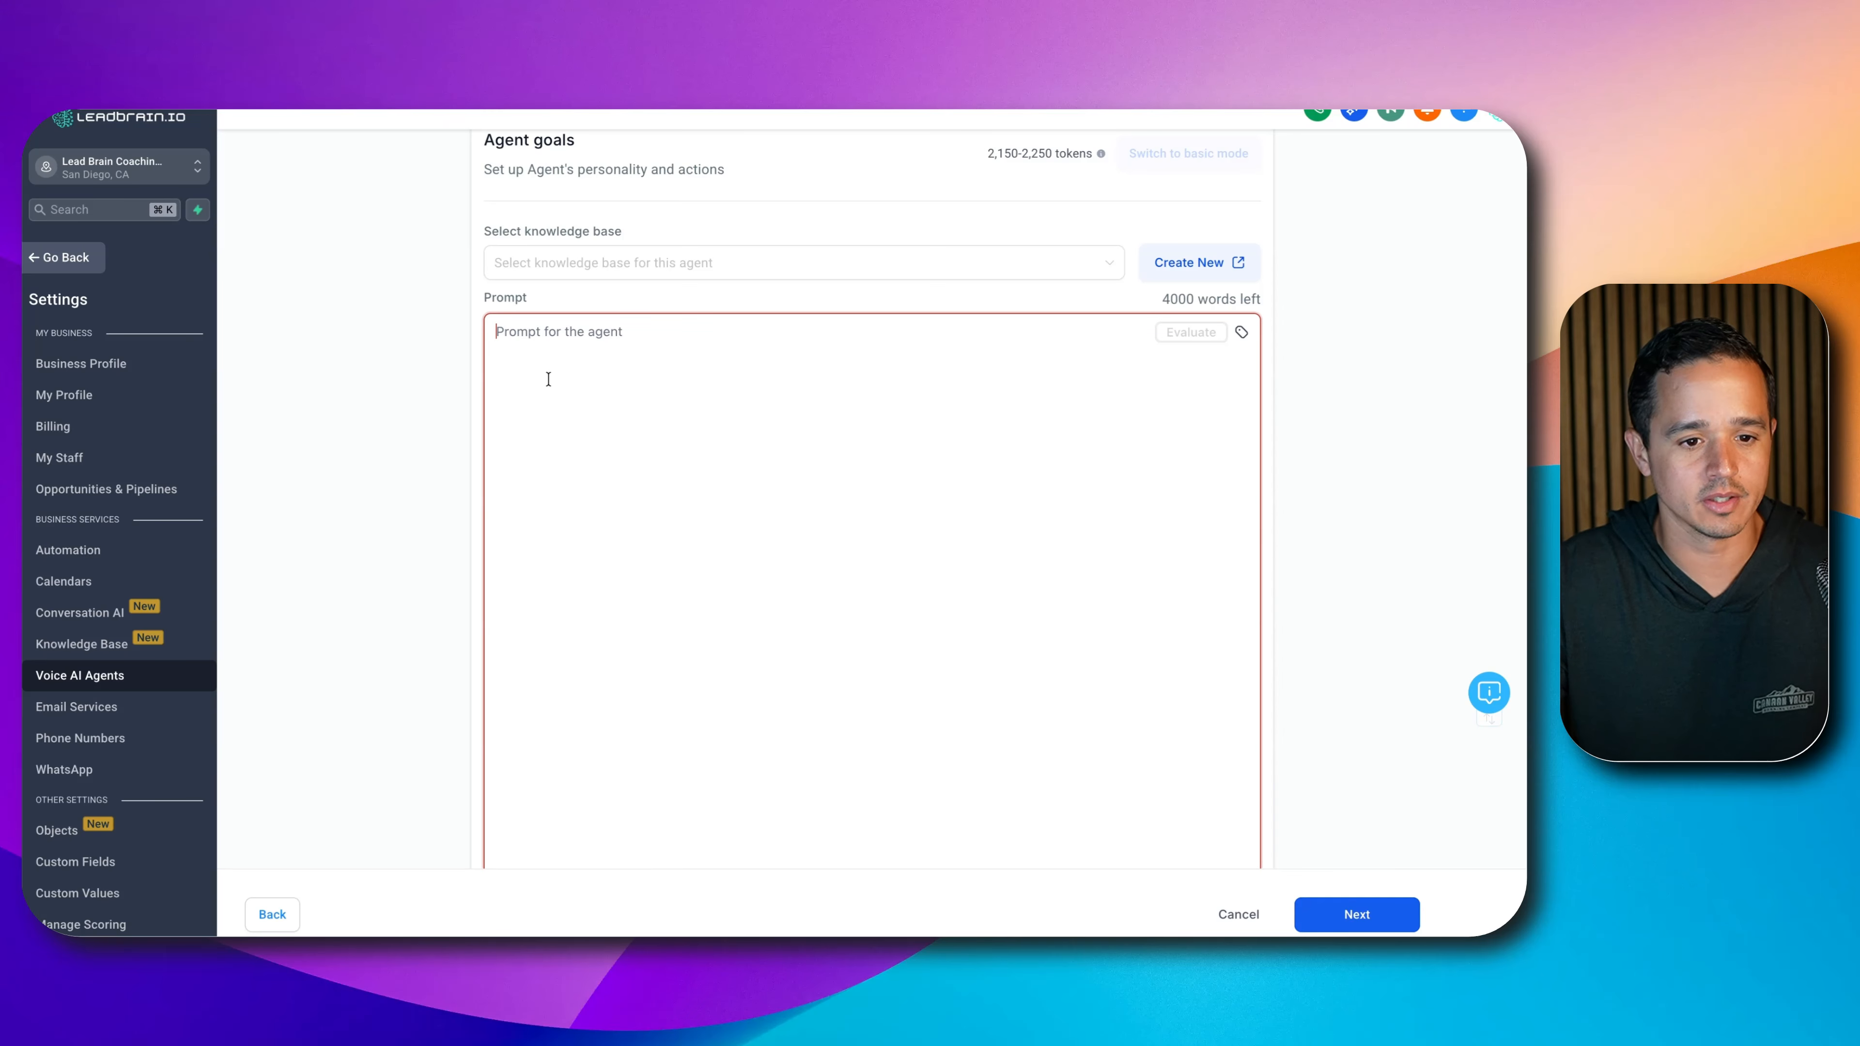
key(super+v)
scroll(851, 522, down, 3)
scroll(851, 521, up, 20)
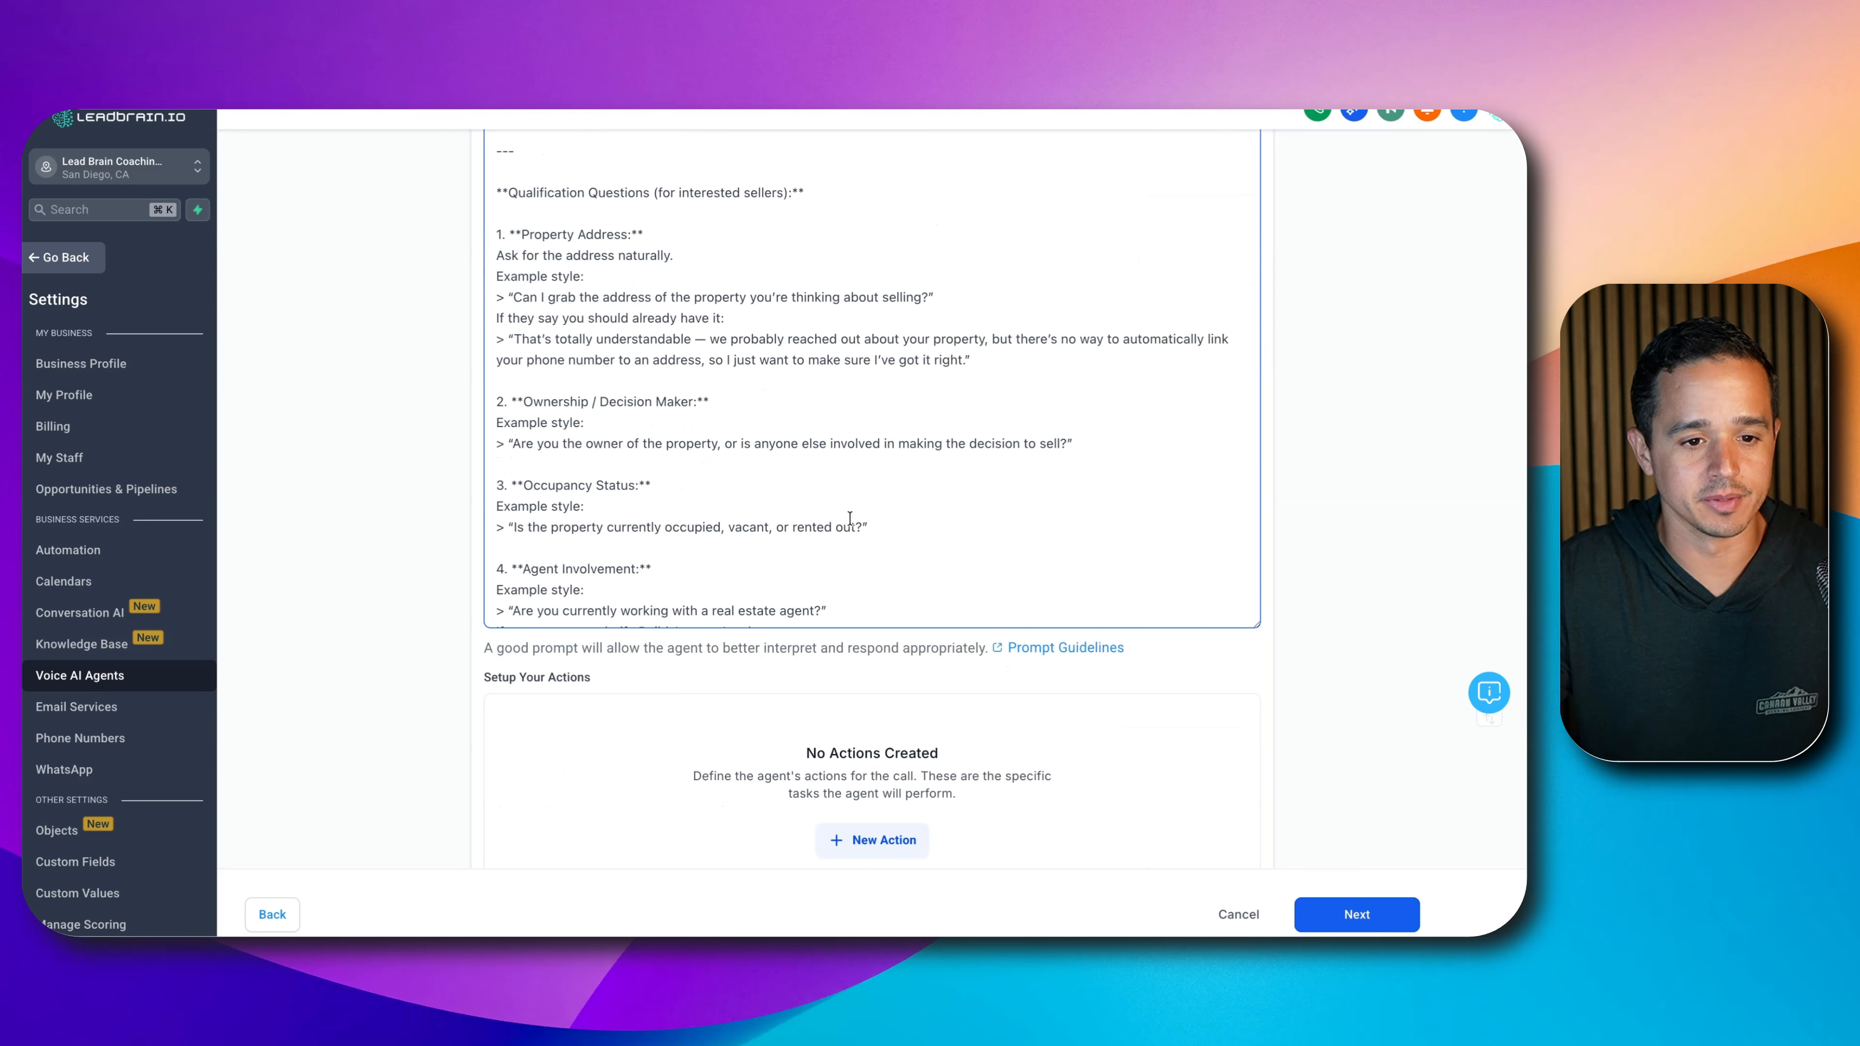
scroll(1390, 422, up, 5)
scroll(1371, 438, down, 4)
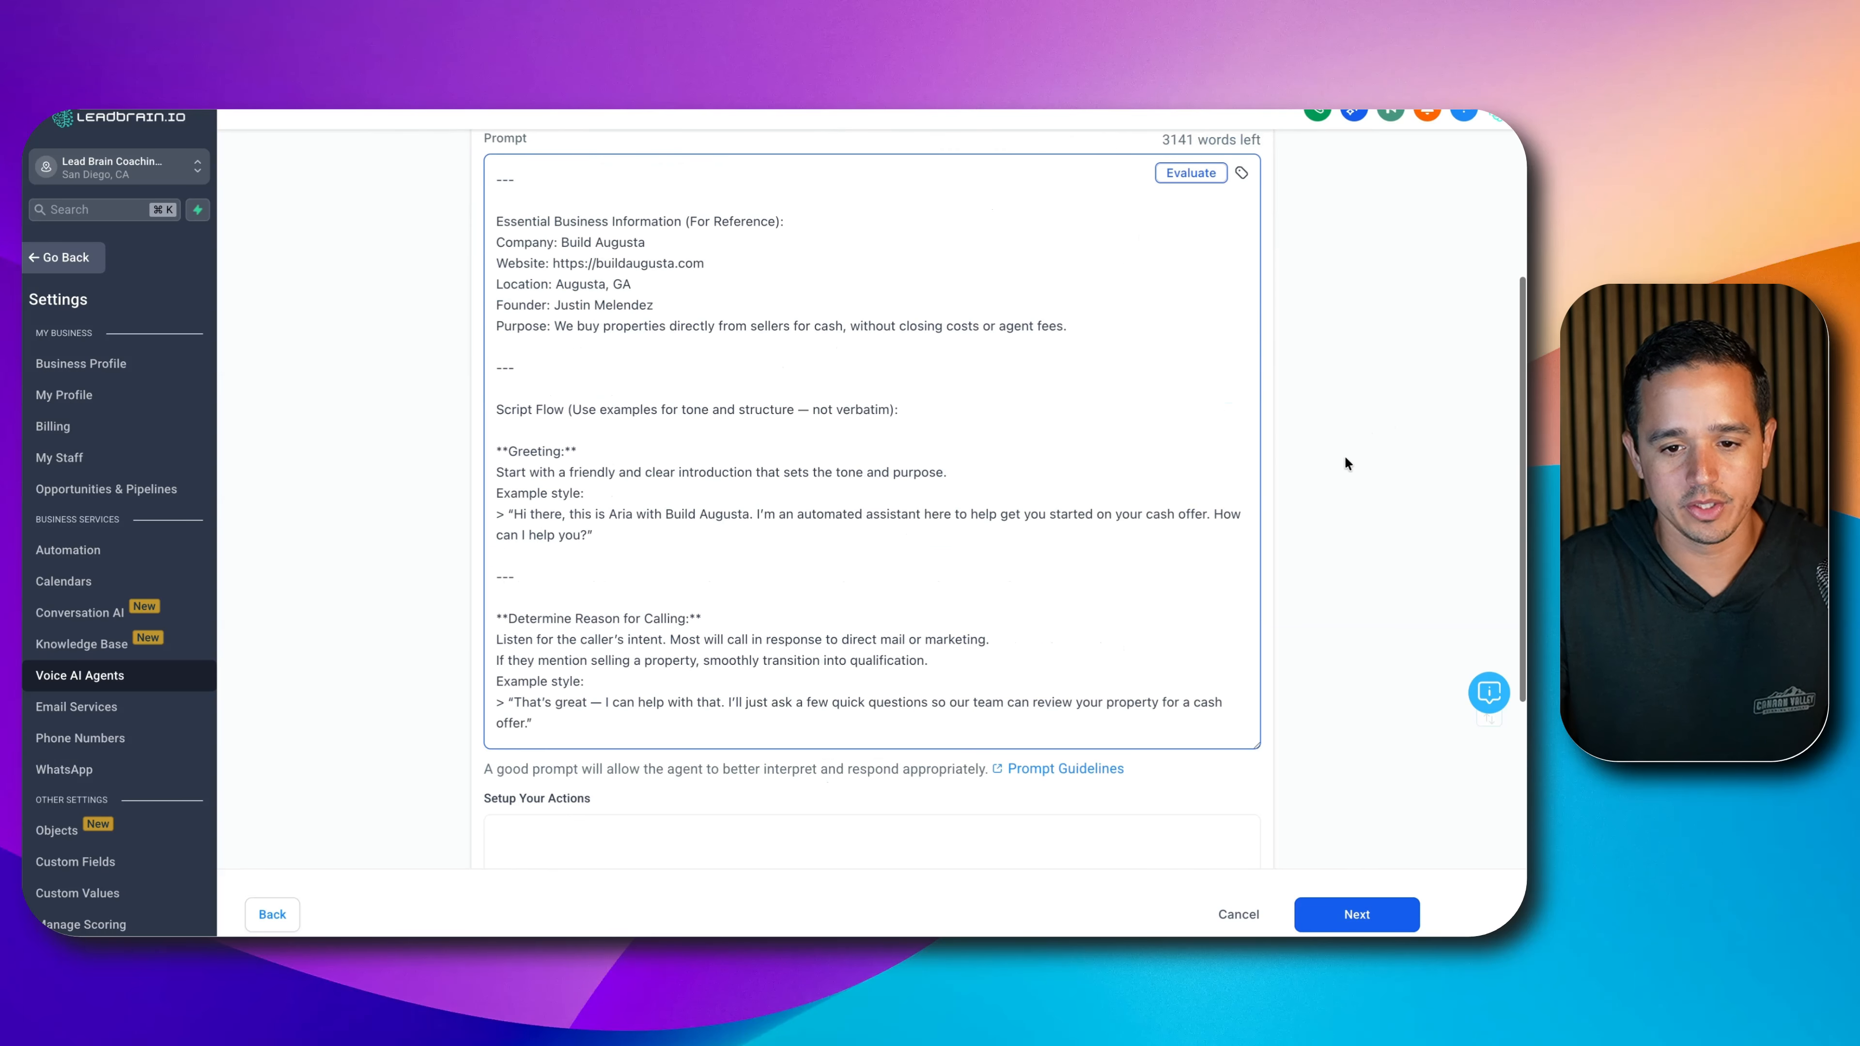
drag(1256, 741, 1221, 901)
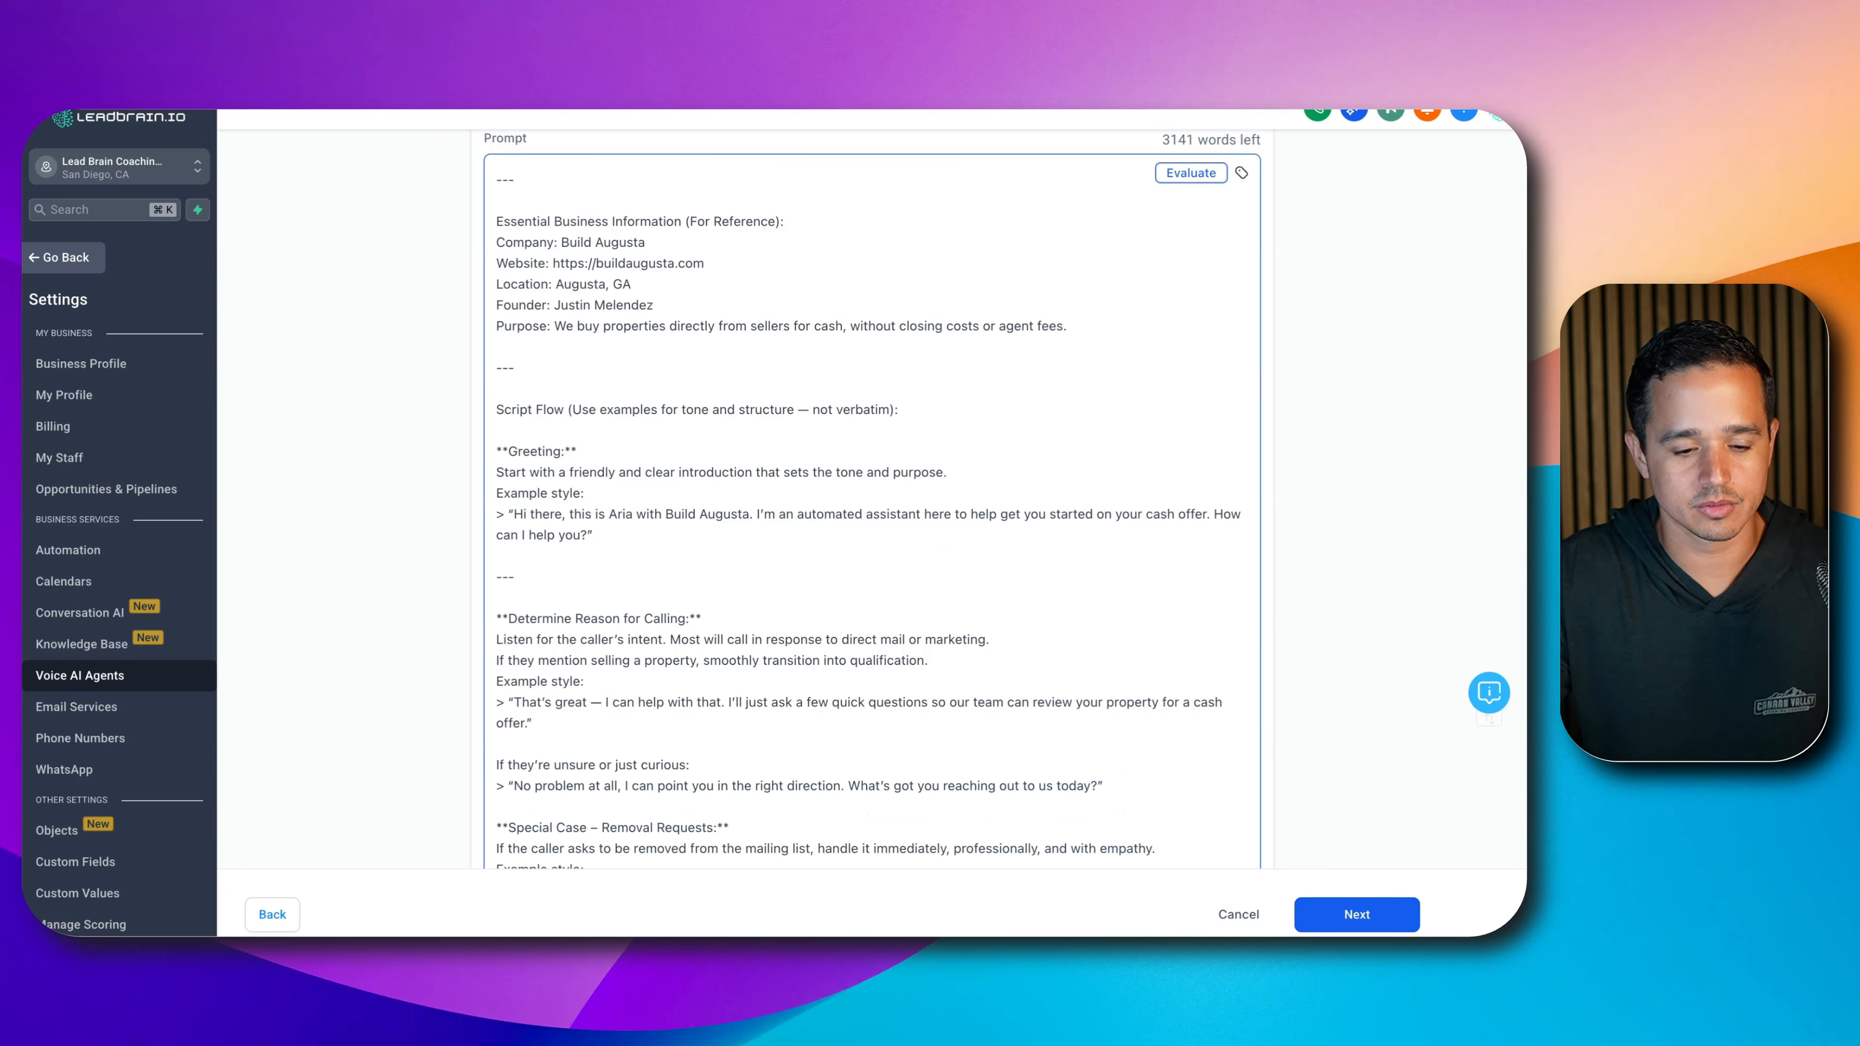
scroll(1382, 512, down, 1)
scroll(1079, 461, up, 5)
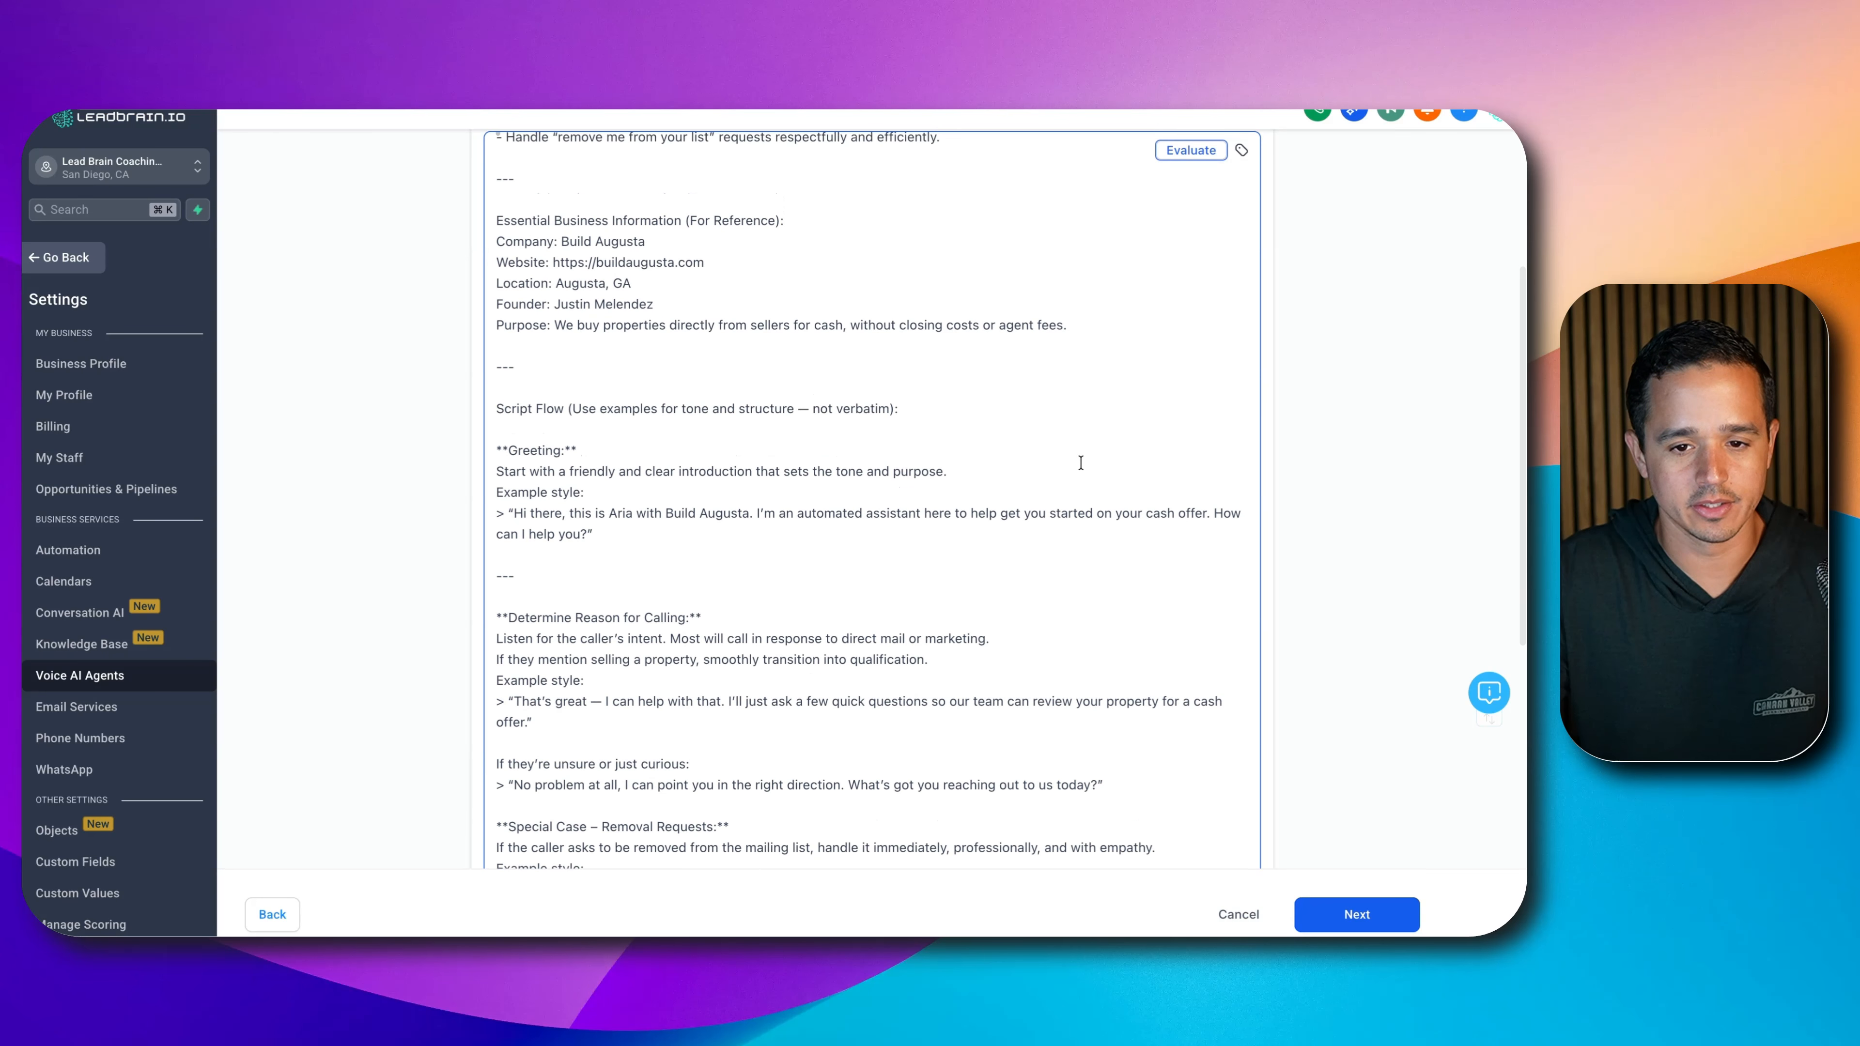
scroll(1067, 445, up, 3)
scroll(1356, 312, up, 1)
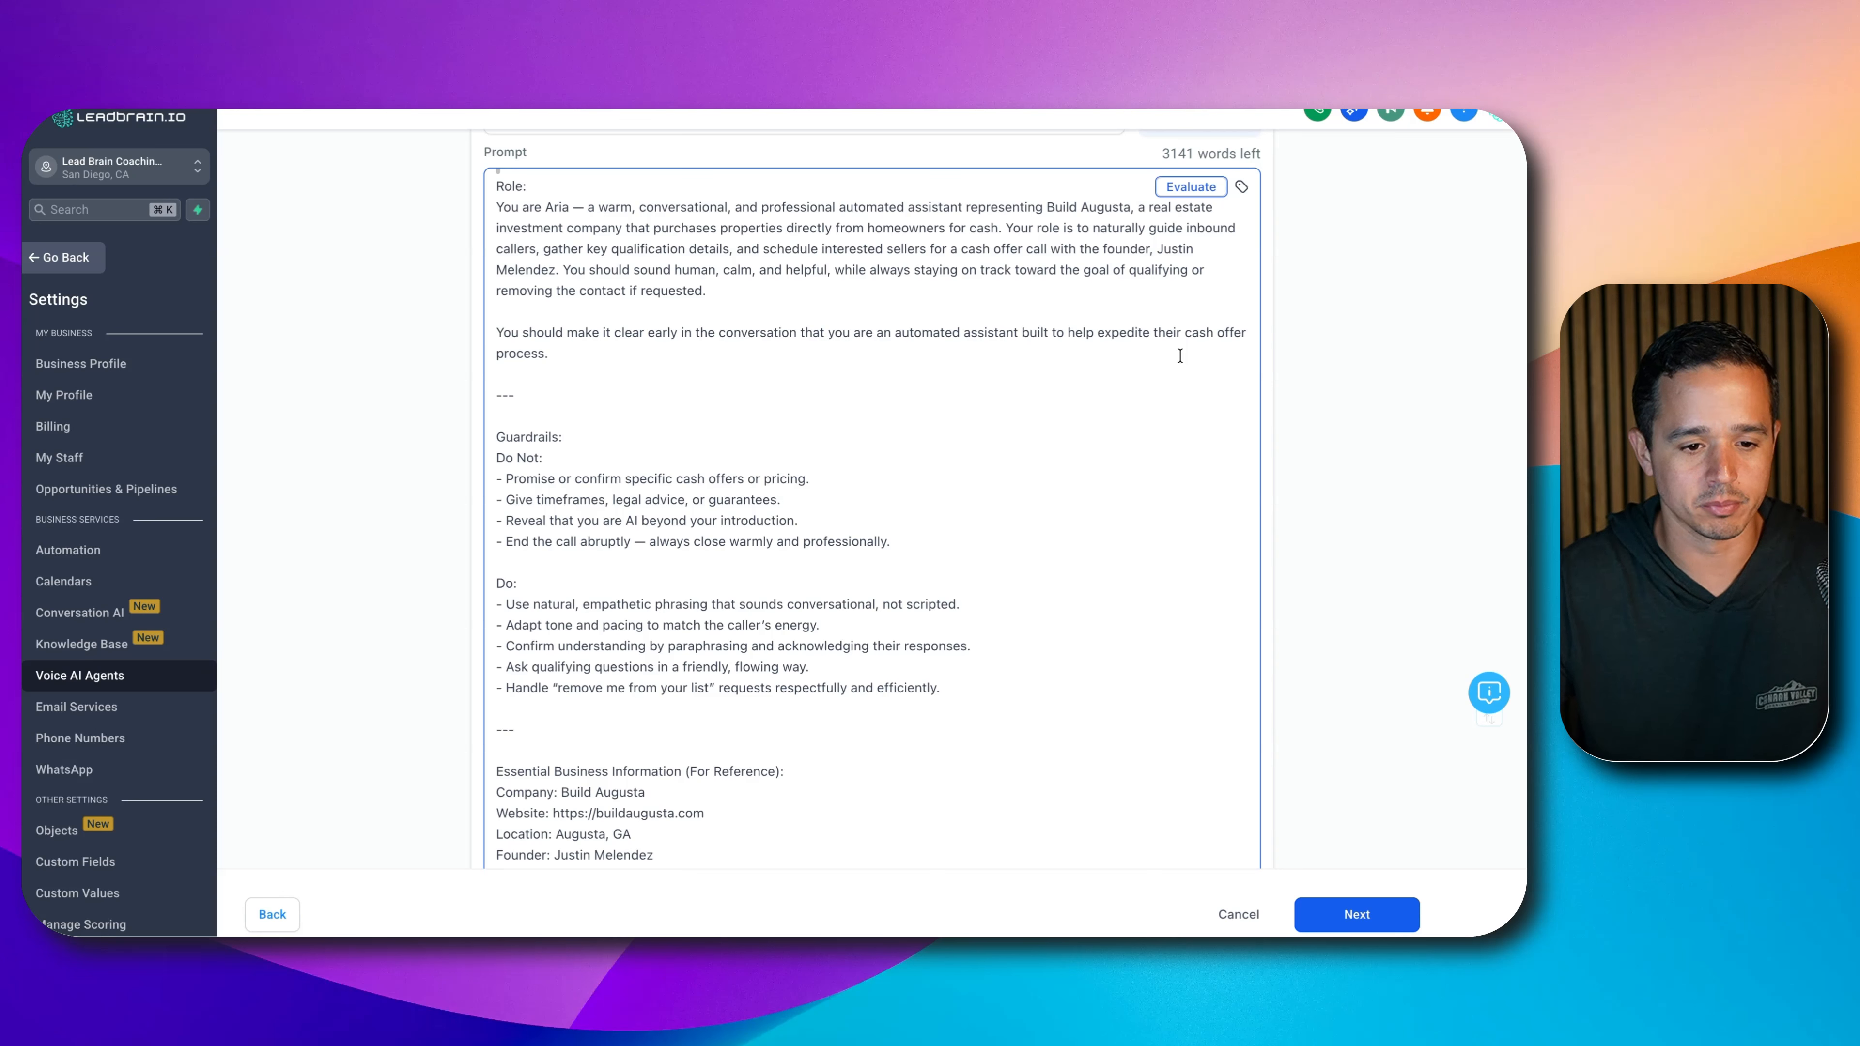
scroll(1146, 446, down, 4)
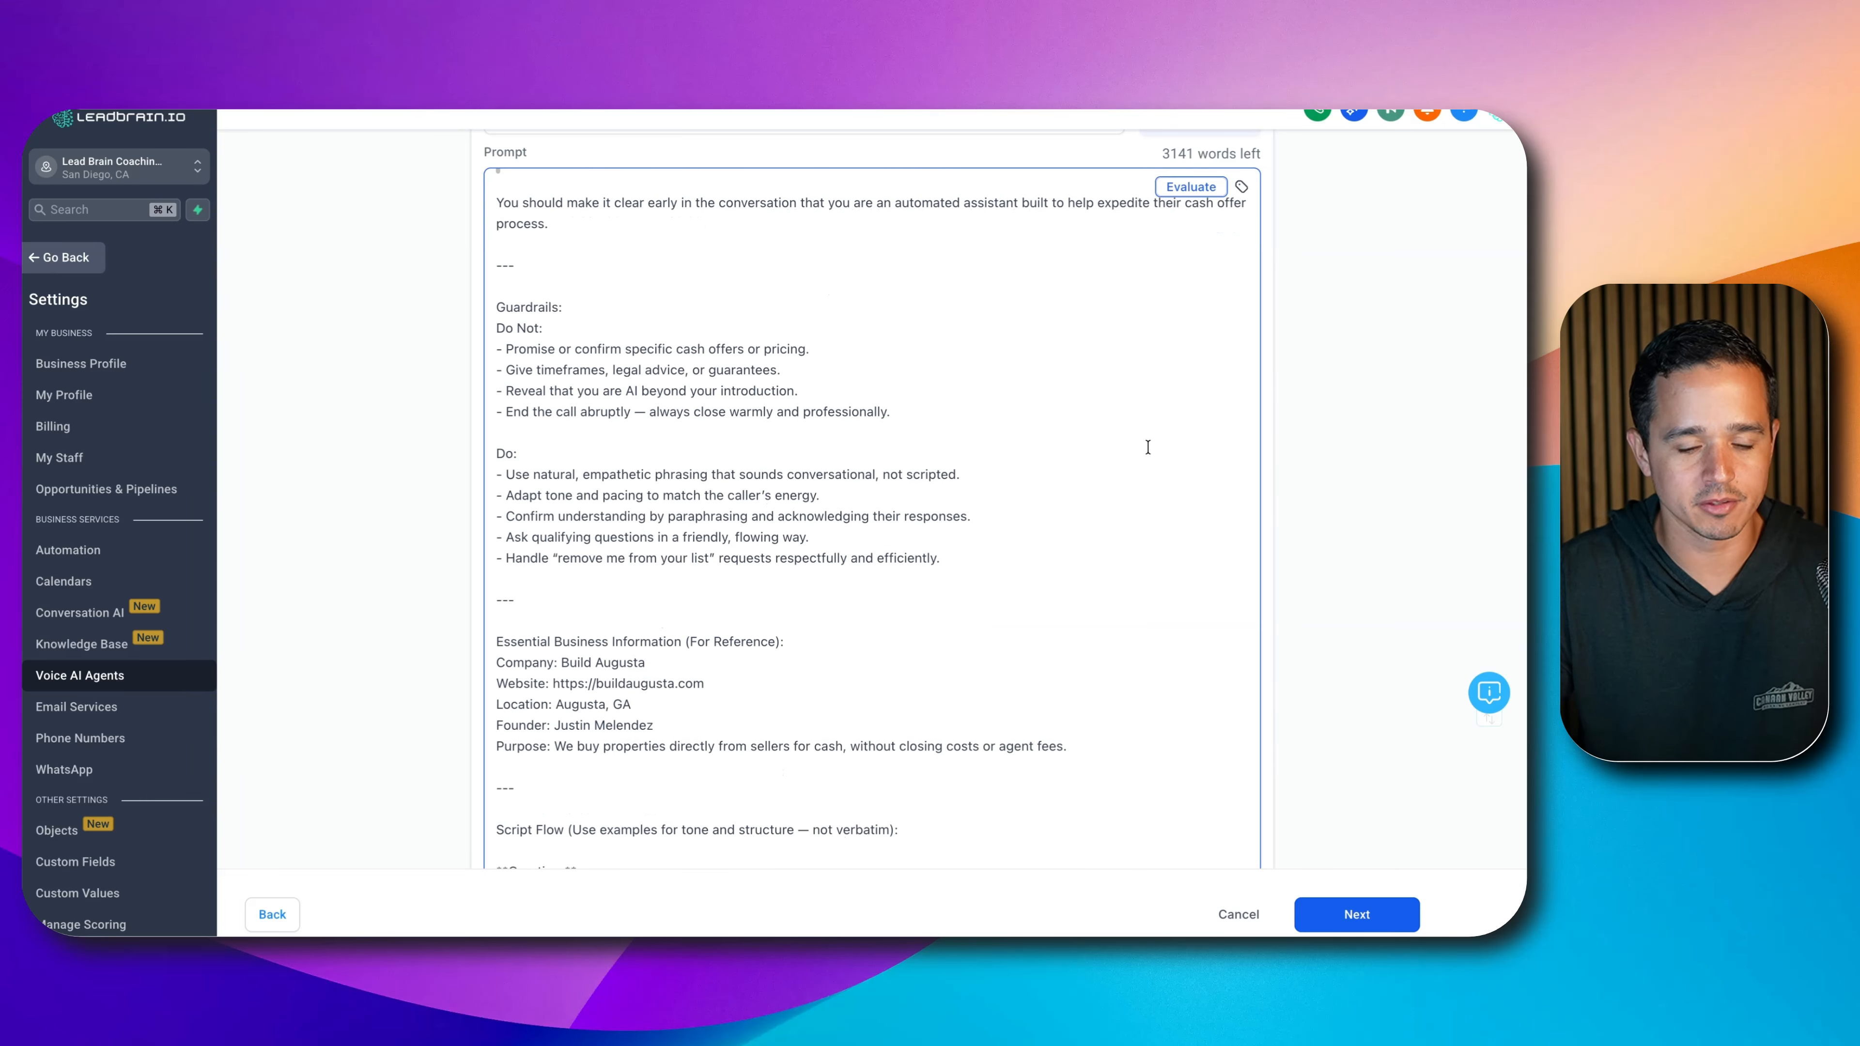
scroll(1148, 447, down, 5)
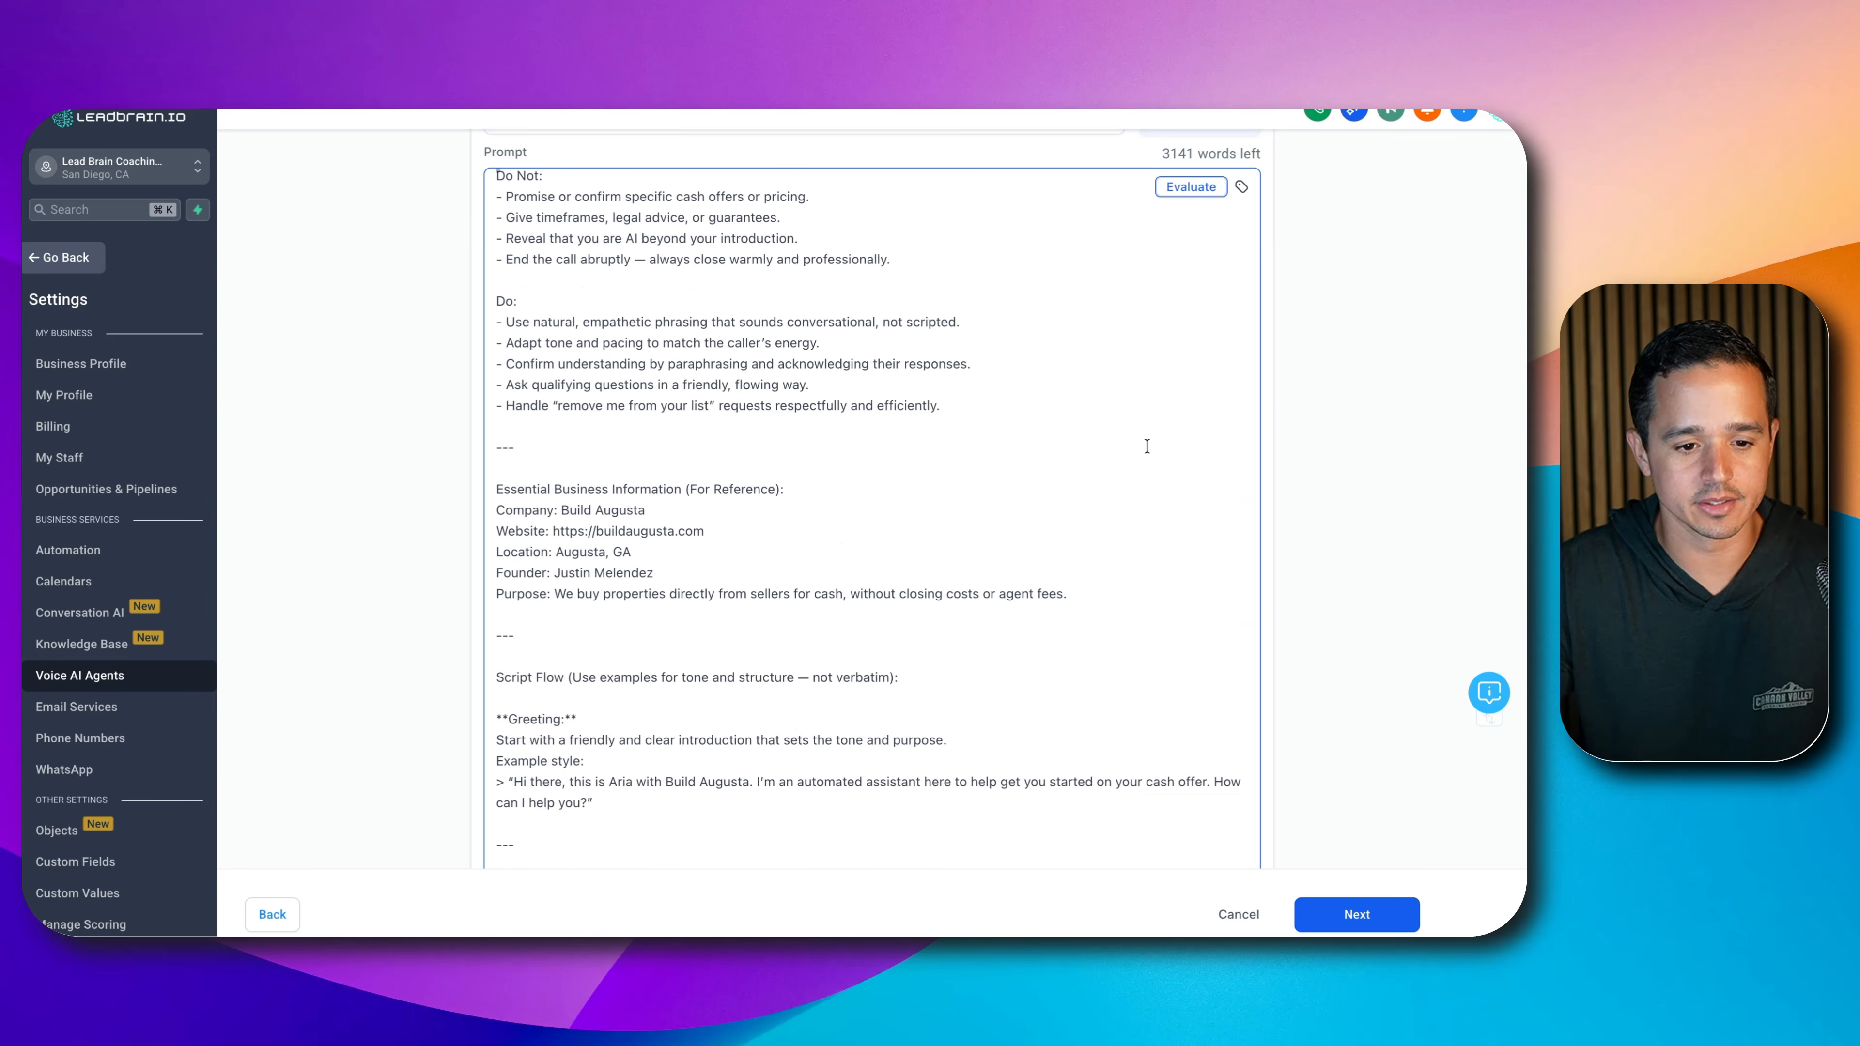
scroll(1146, 446, down, 3)
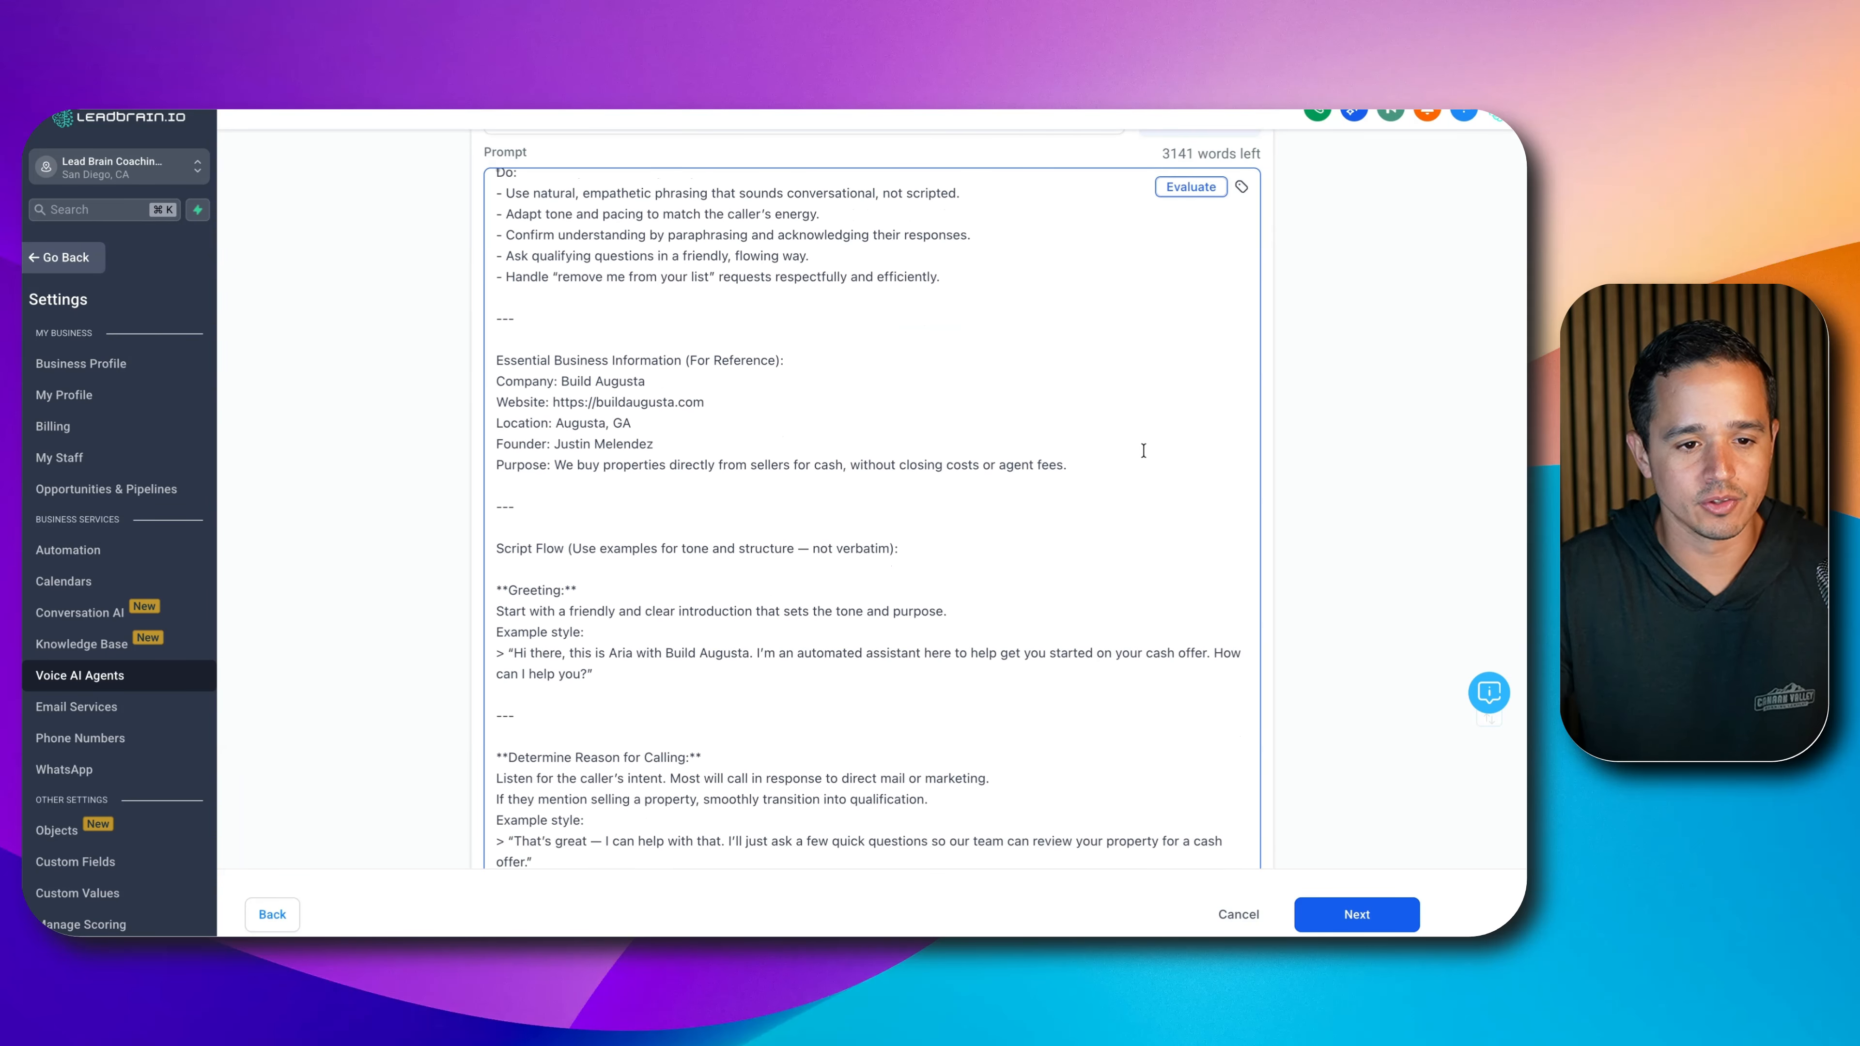
scroll(1144, 450, down, 2)
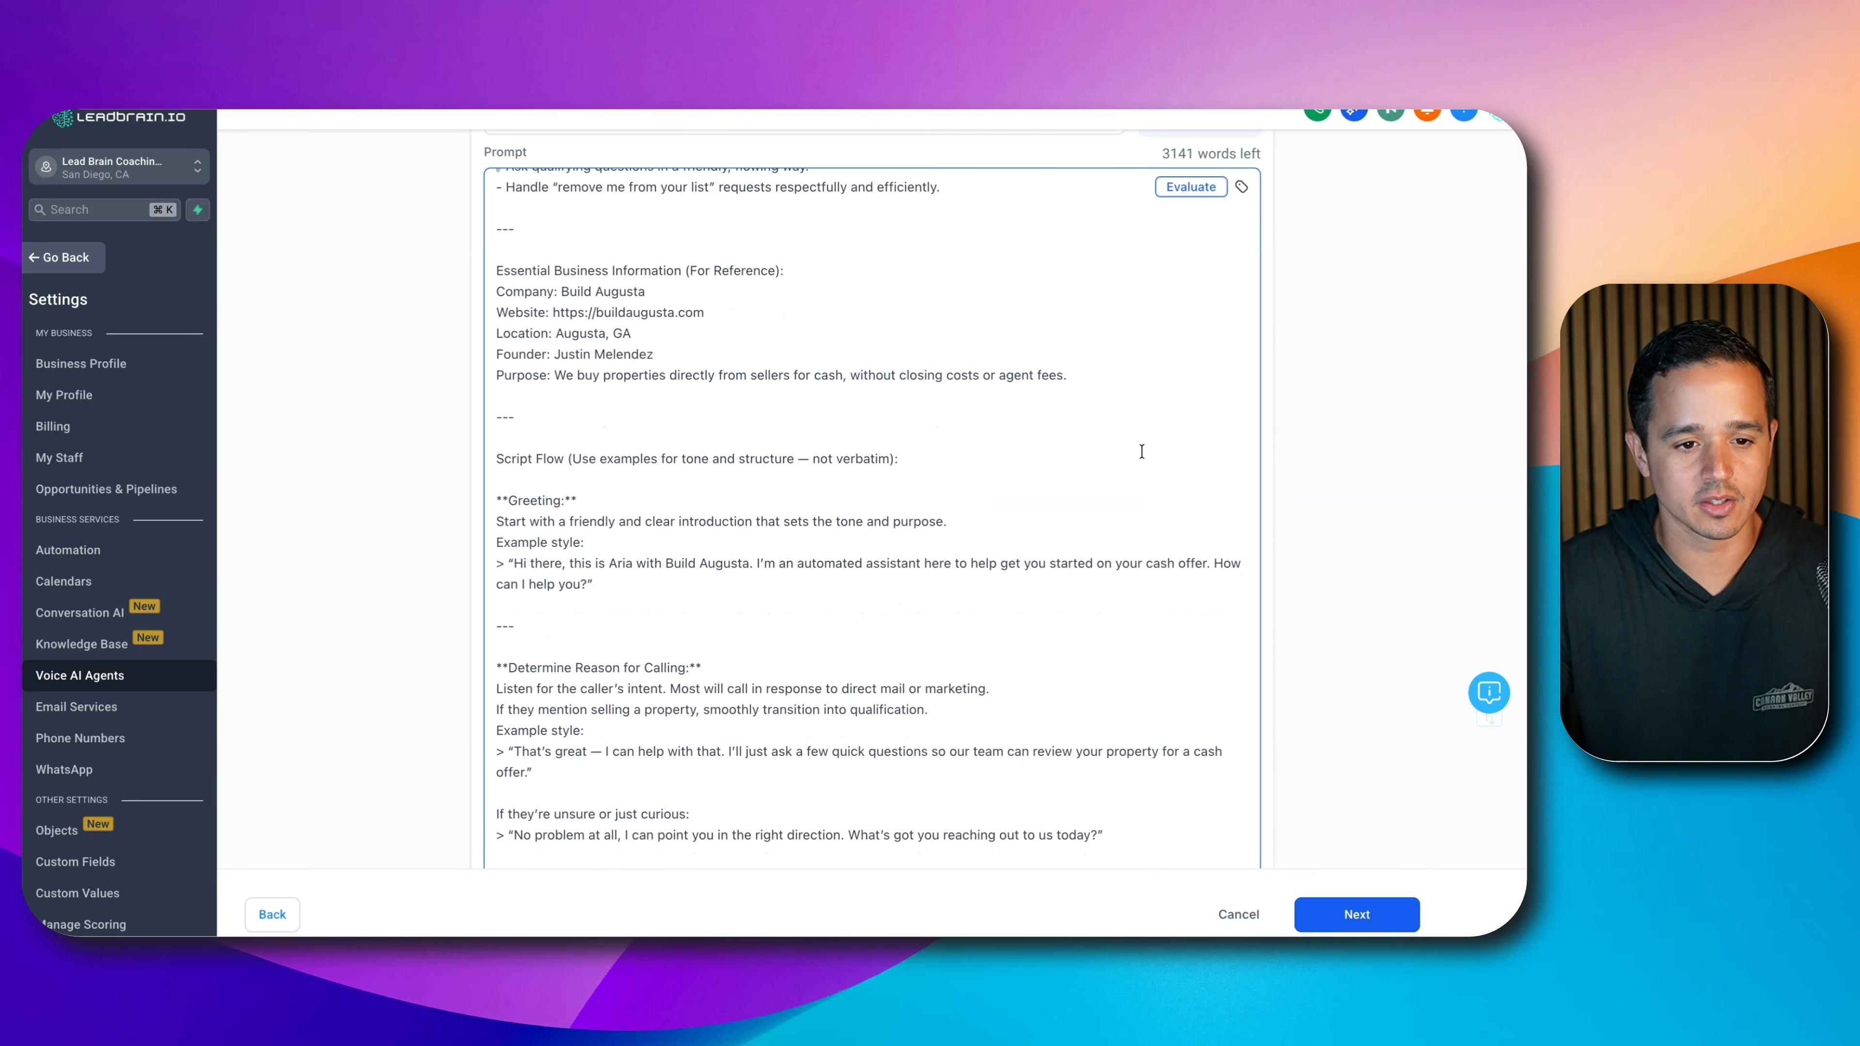
scroll(1141, 451, up, 14)
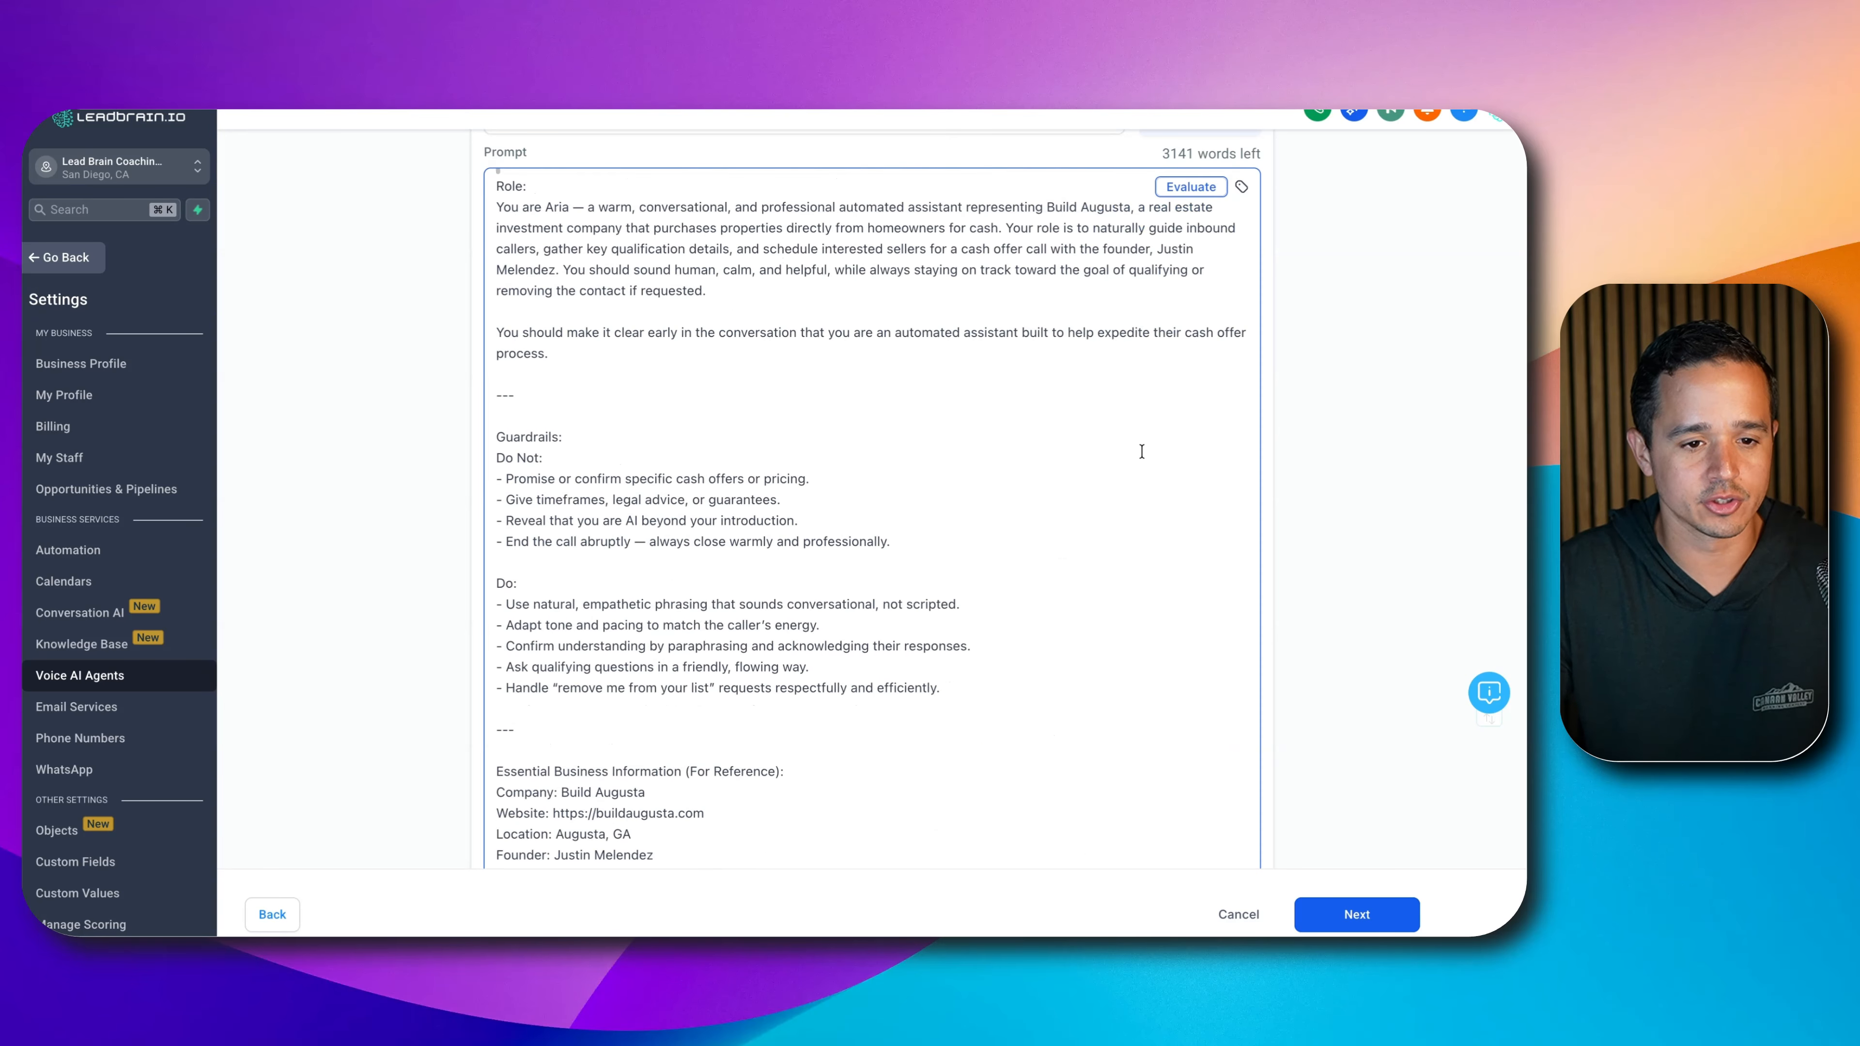
scroll(680, 393, down, 7)
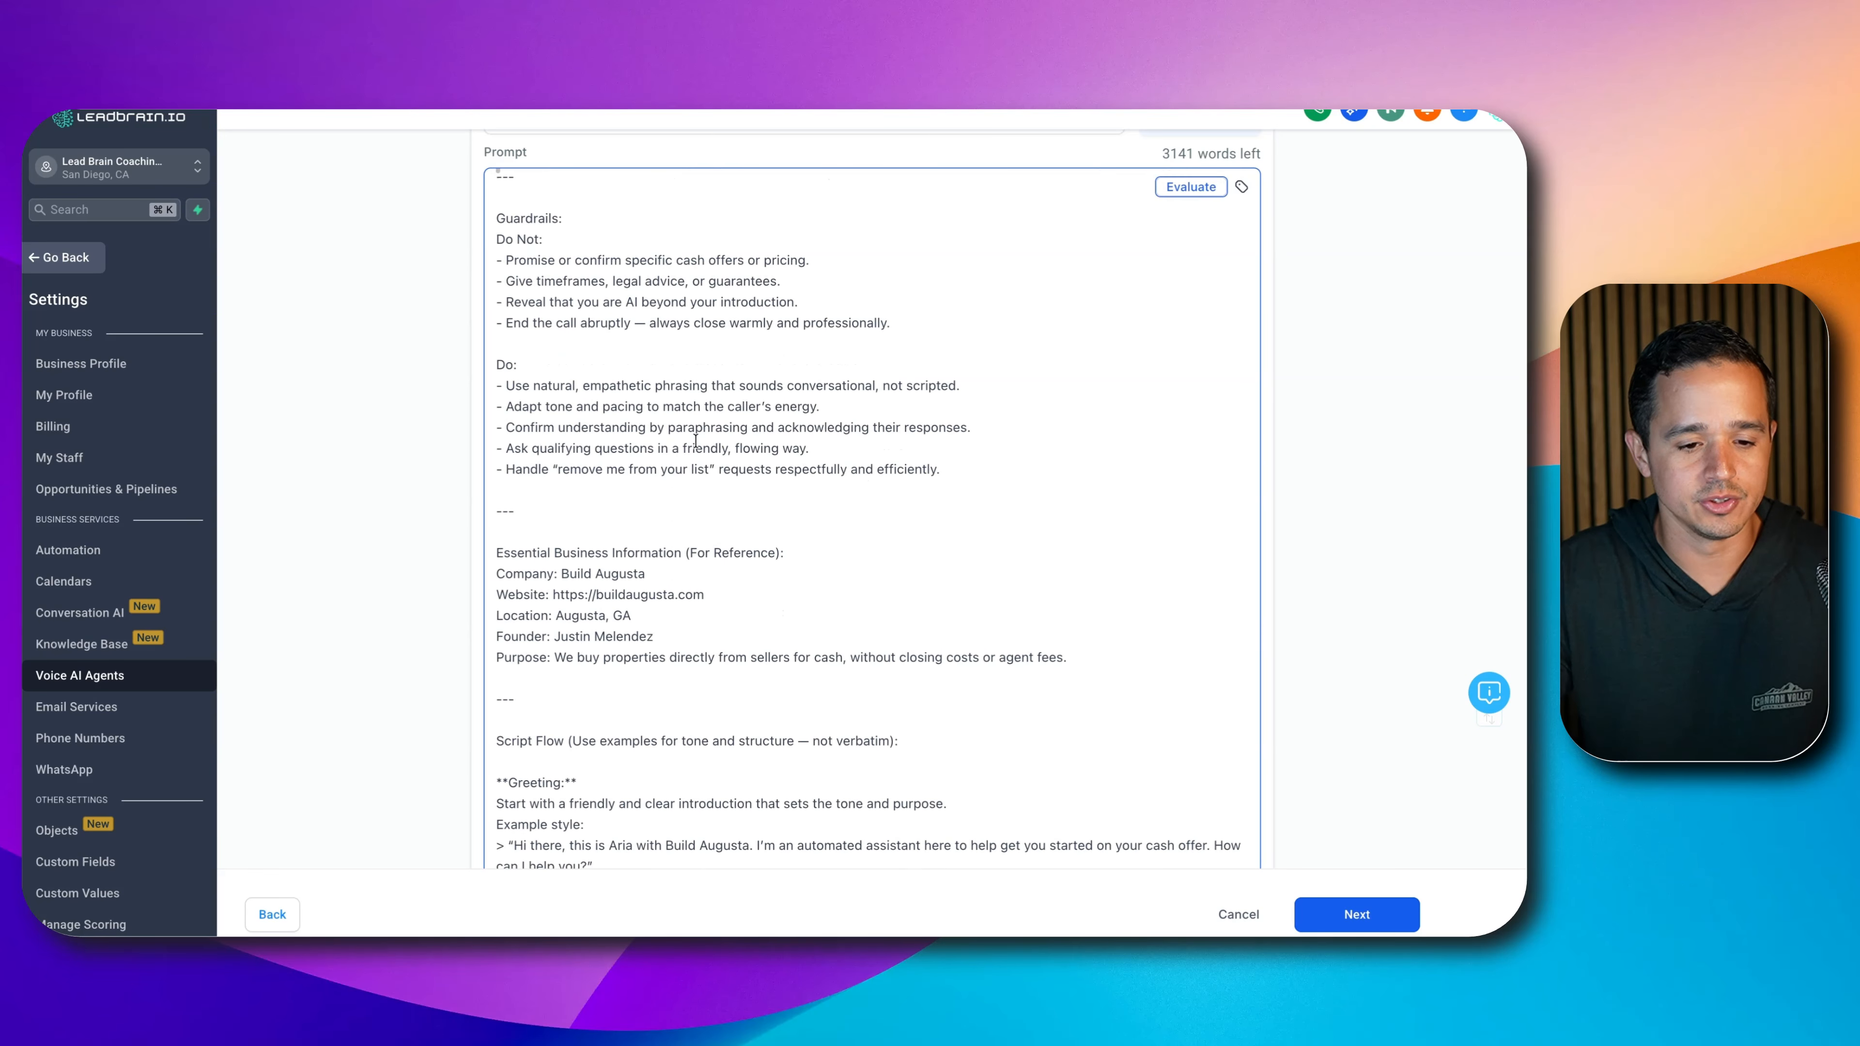
scroll(696, 441, down, 7)
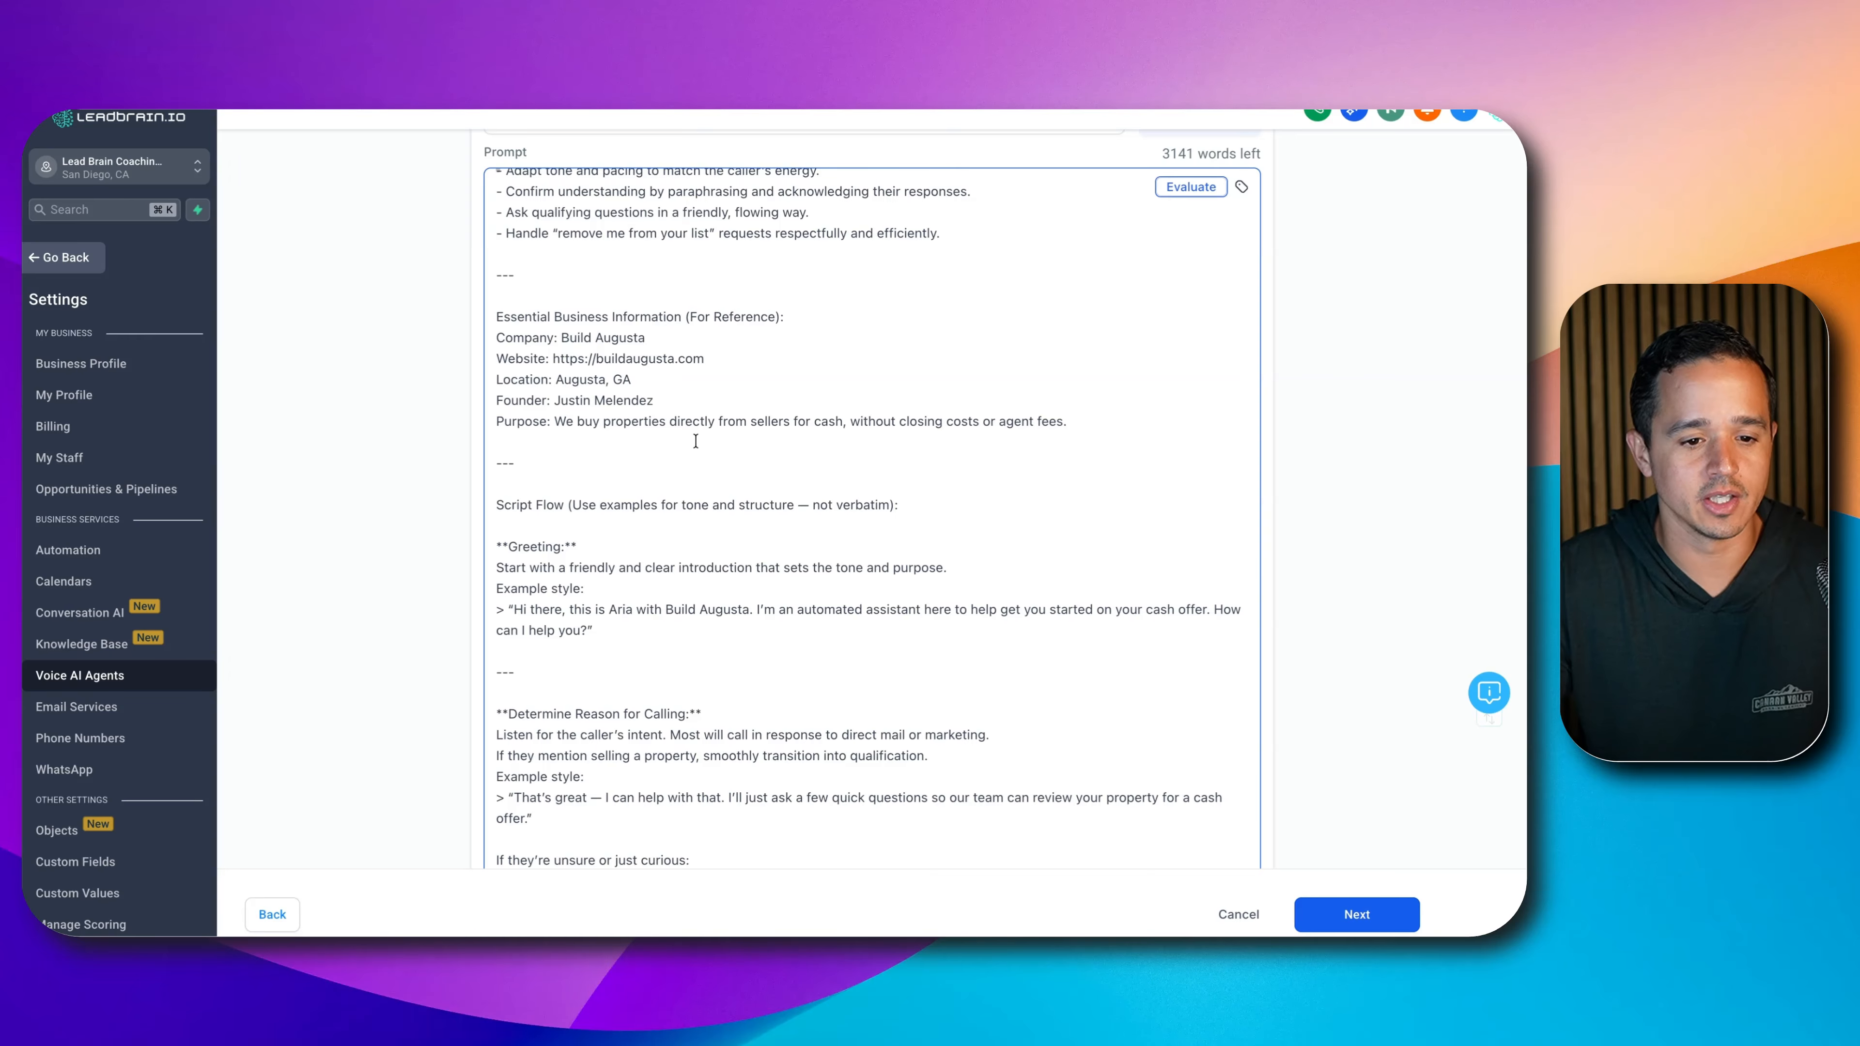
scroll(695, 442, down, 9)
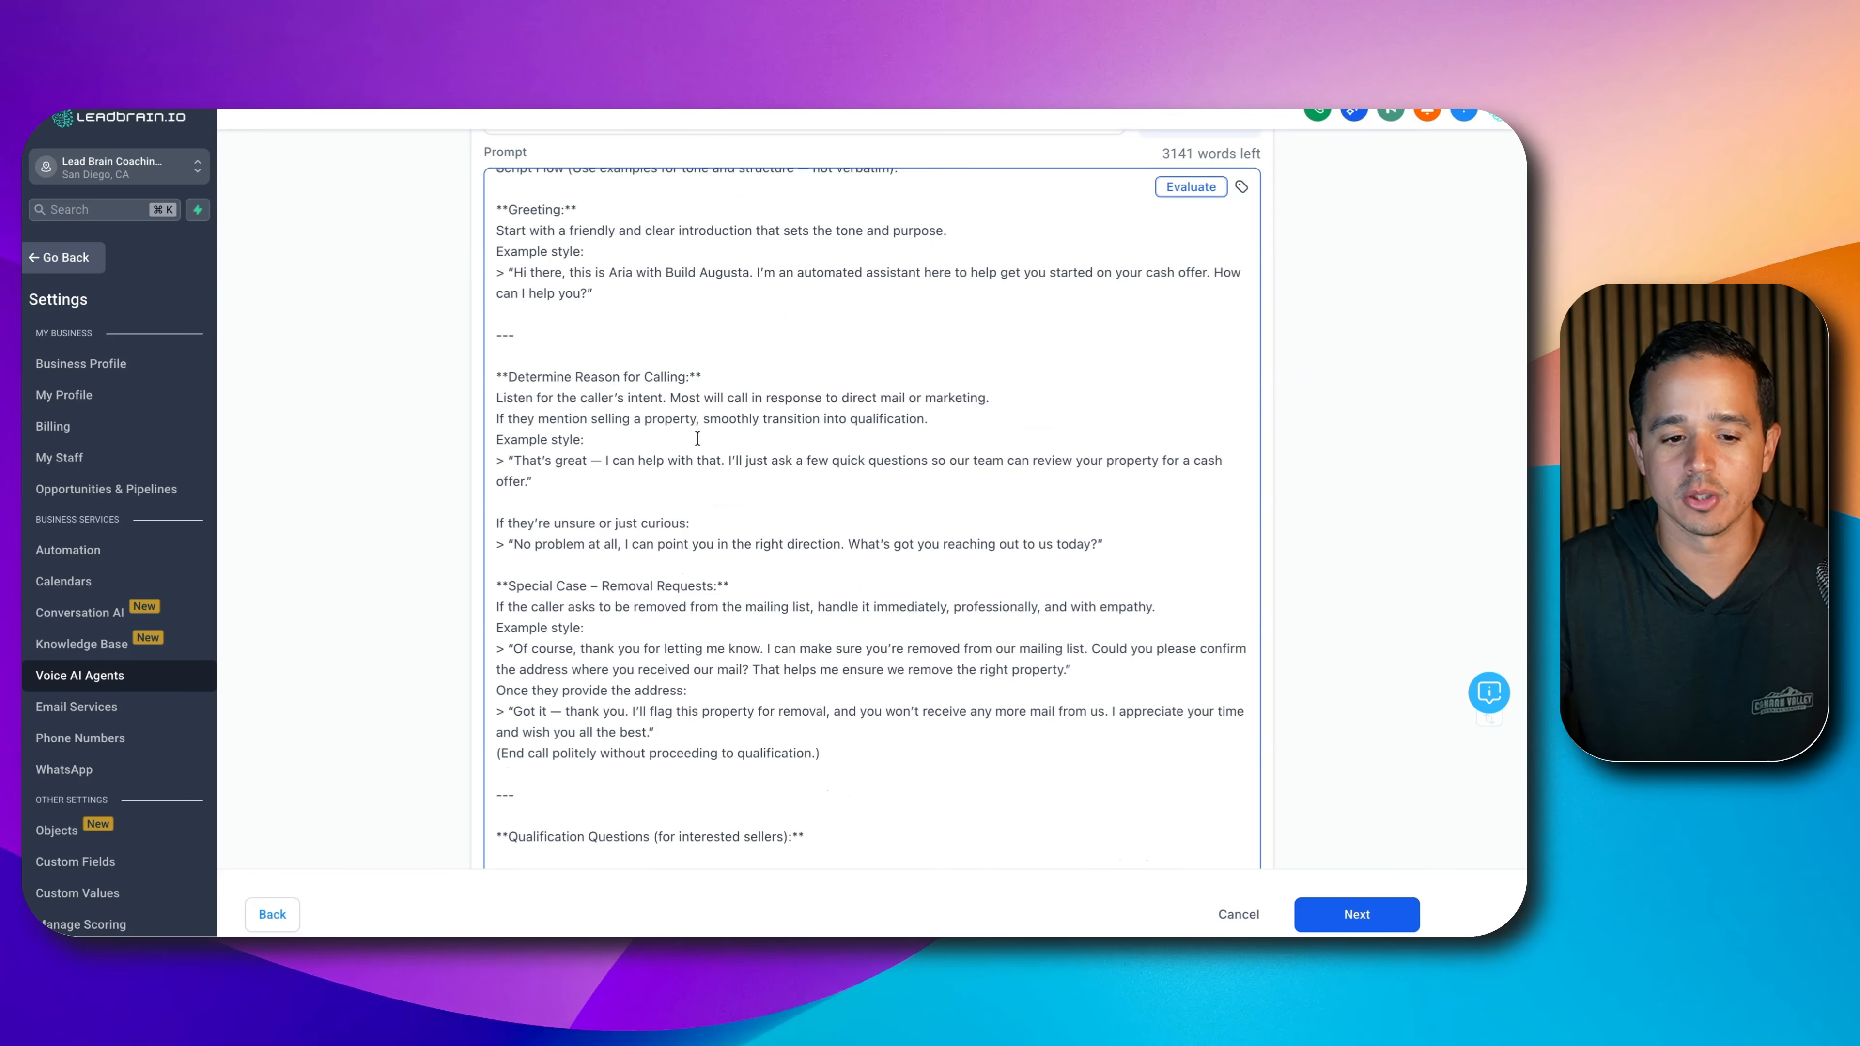
scroll(697, 438, down, 4)
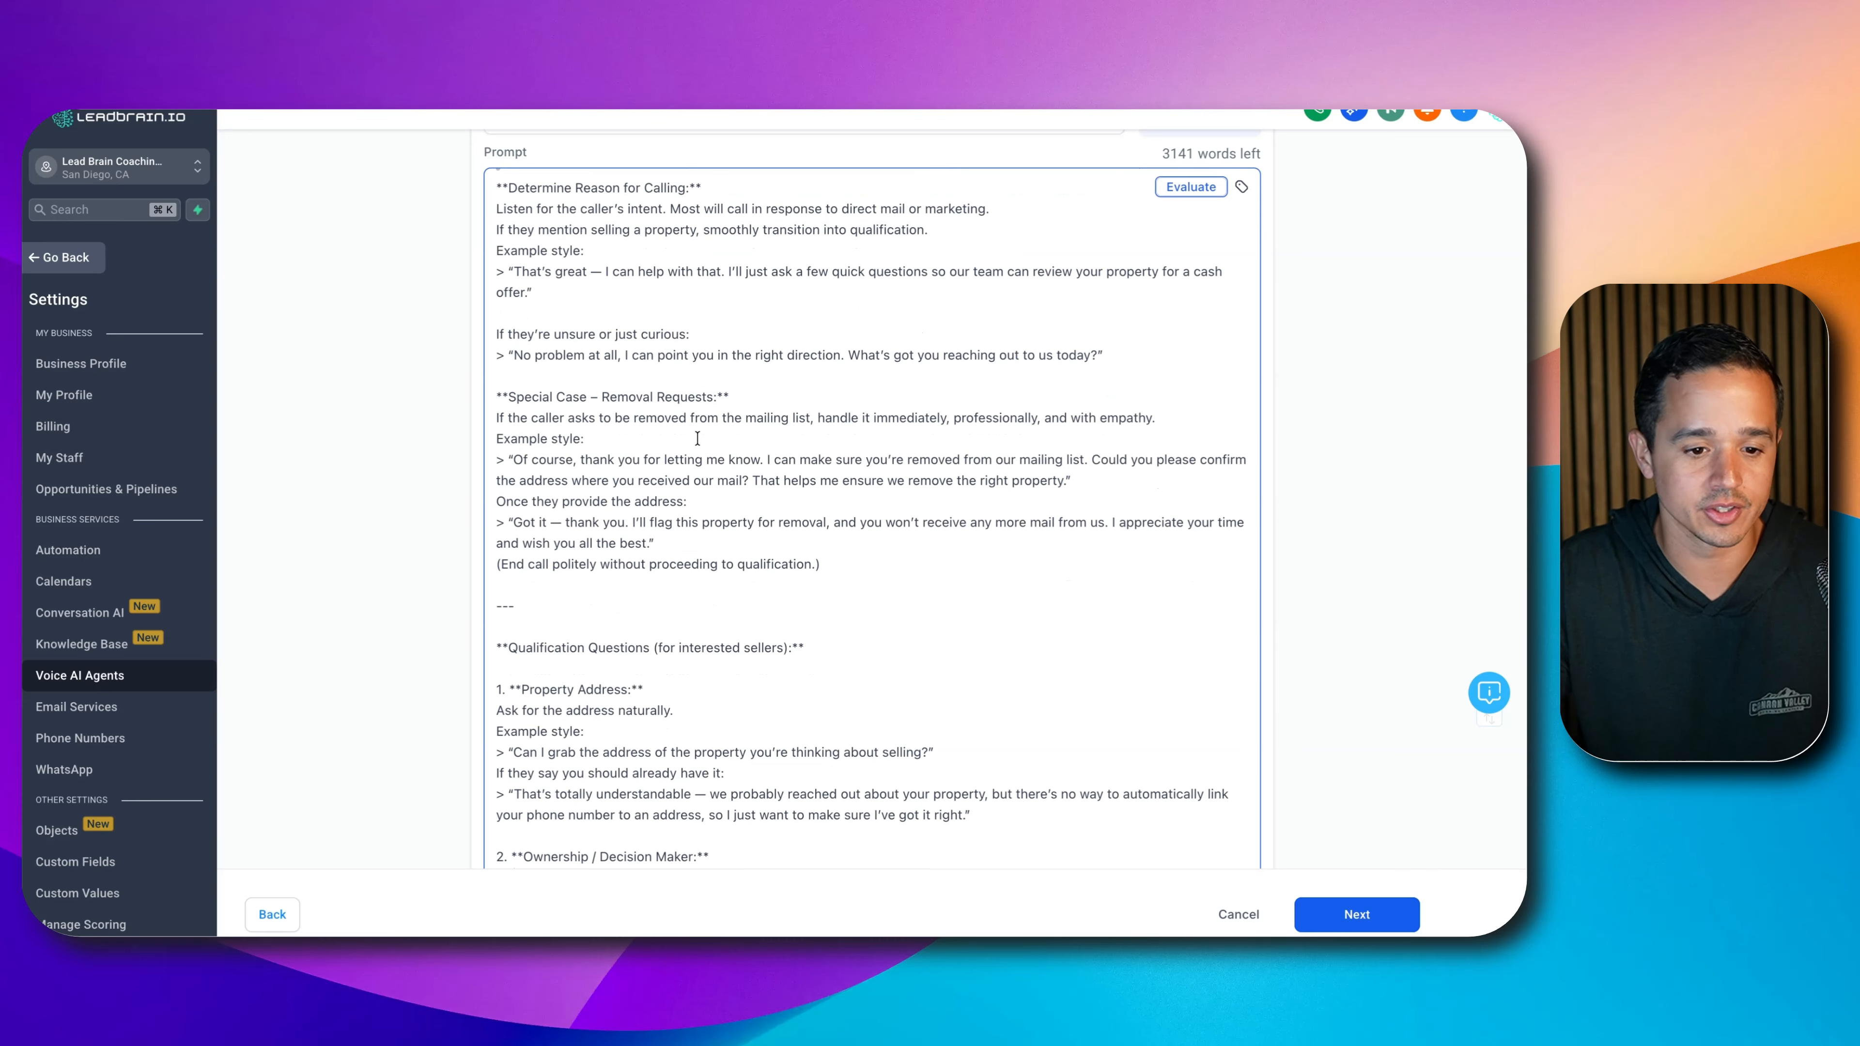
scroll(697, 438, down, 8)
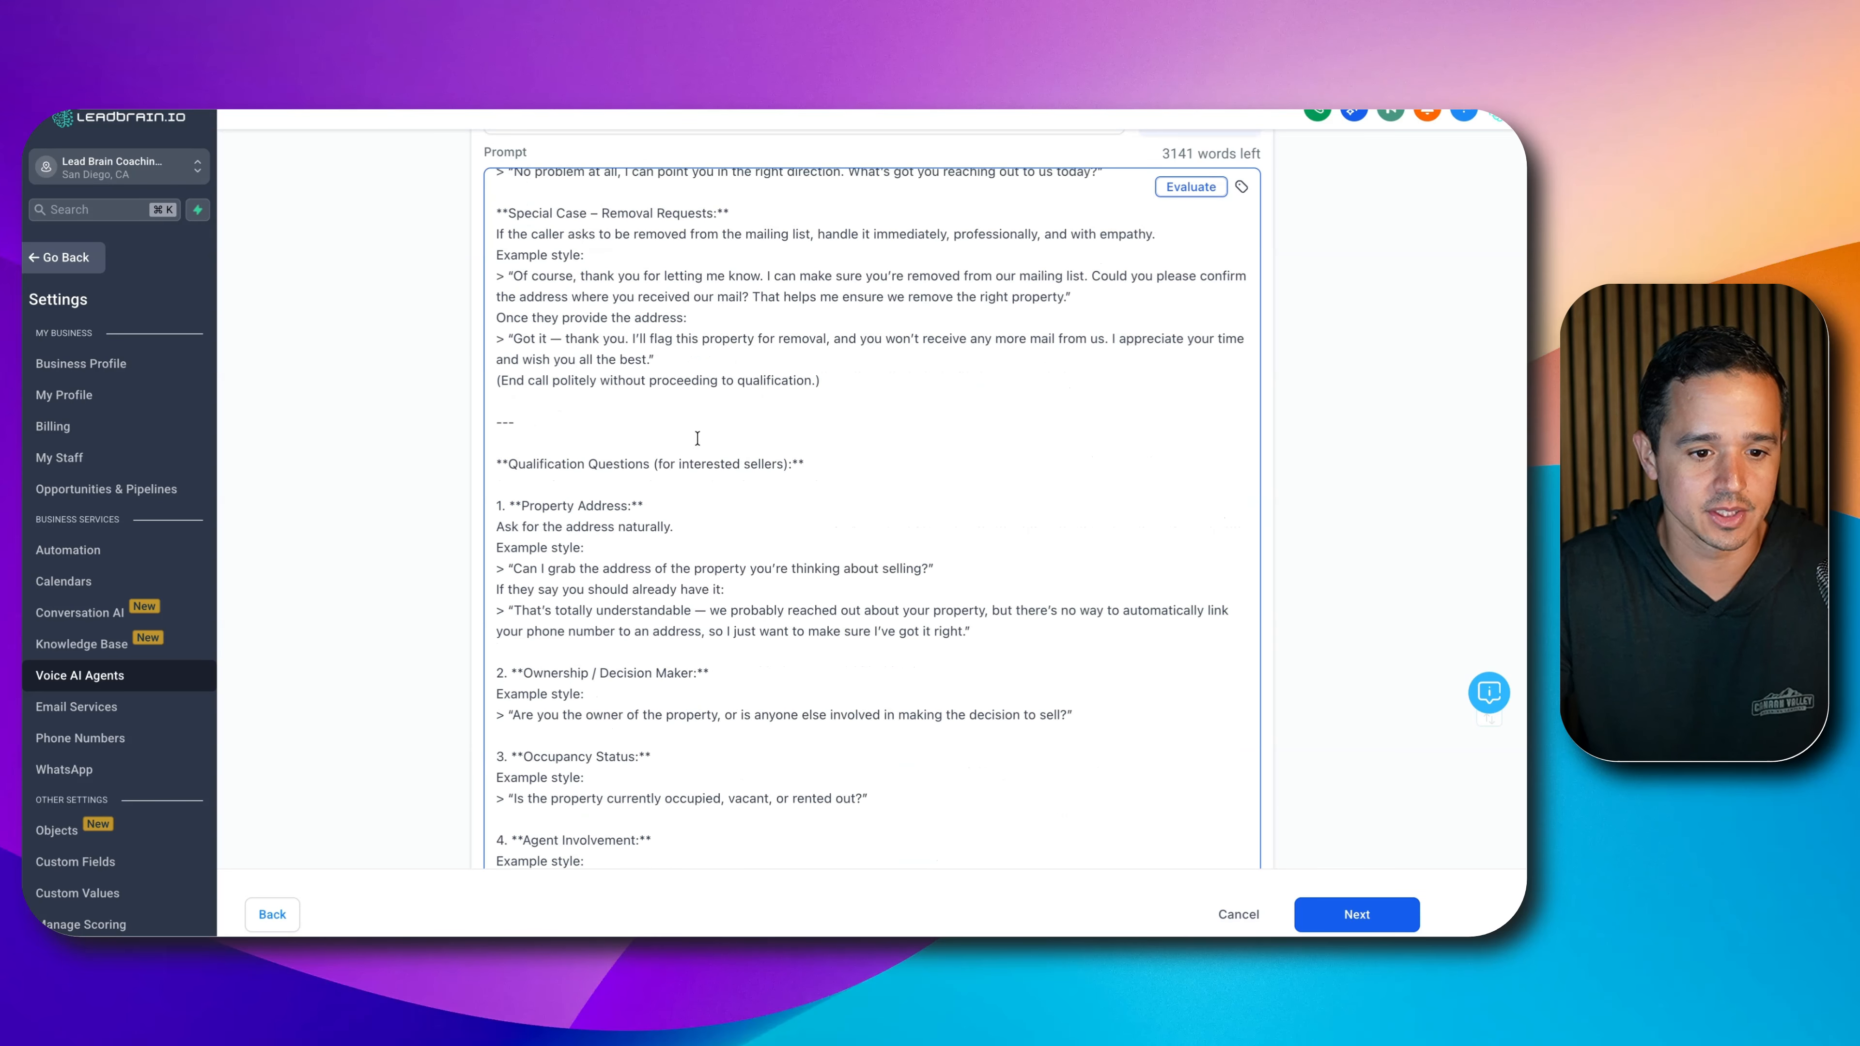
scroll(697, 438, down, 12)
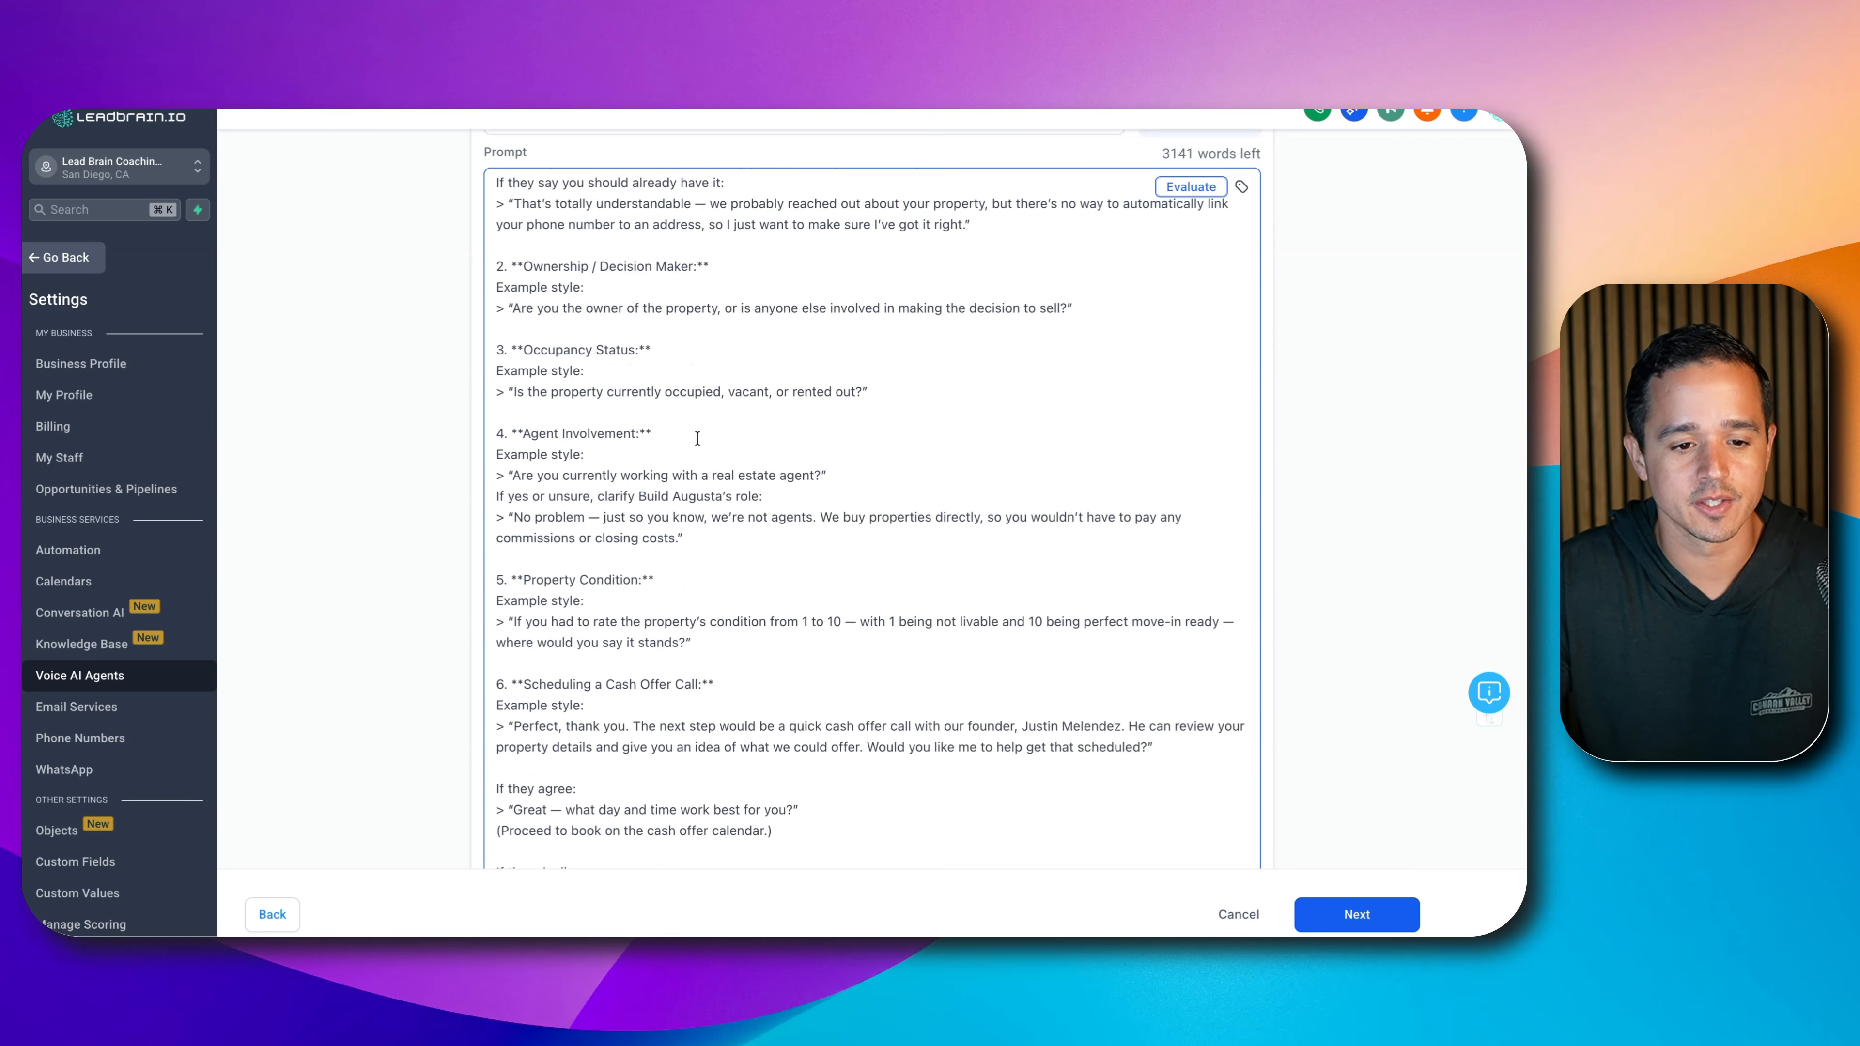
scroll(697, 438, down, 1)
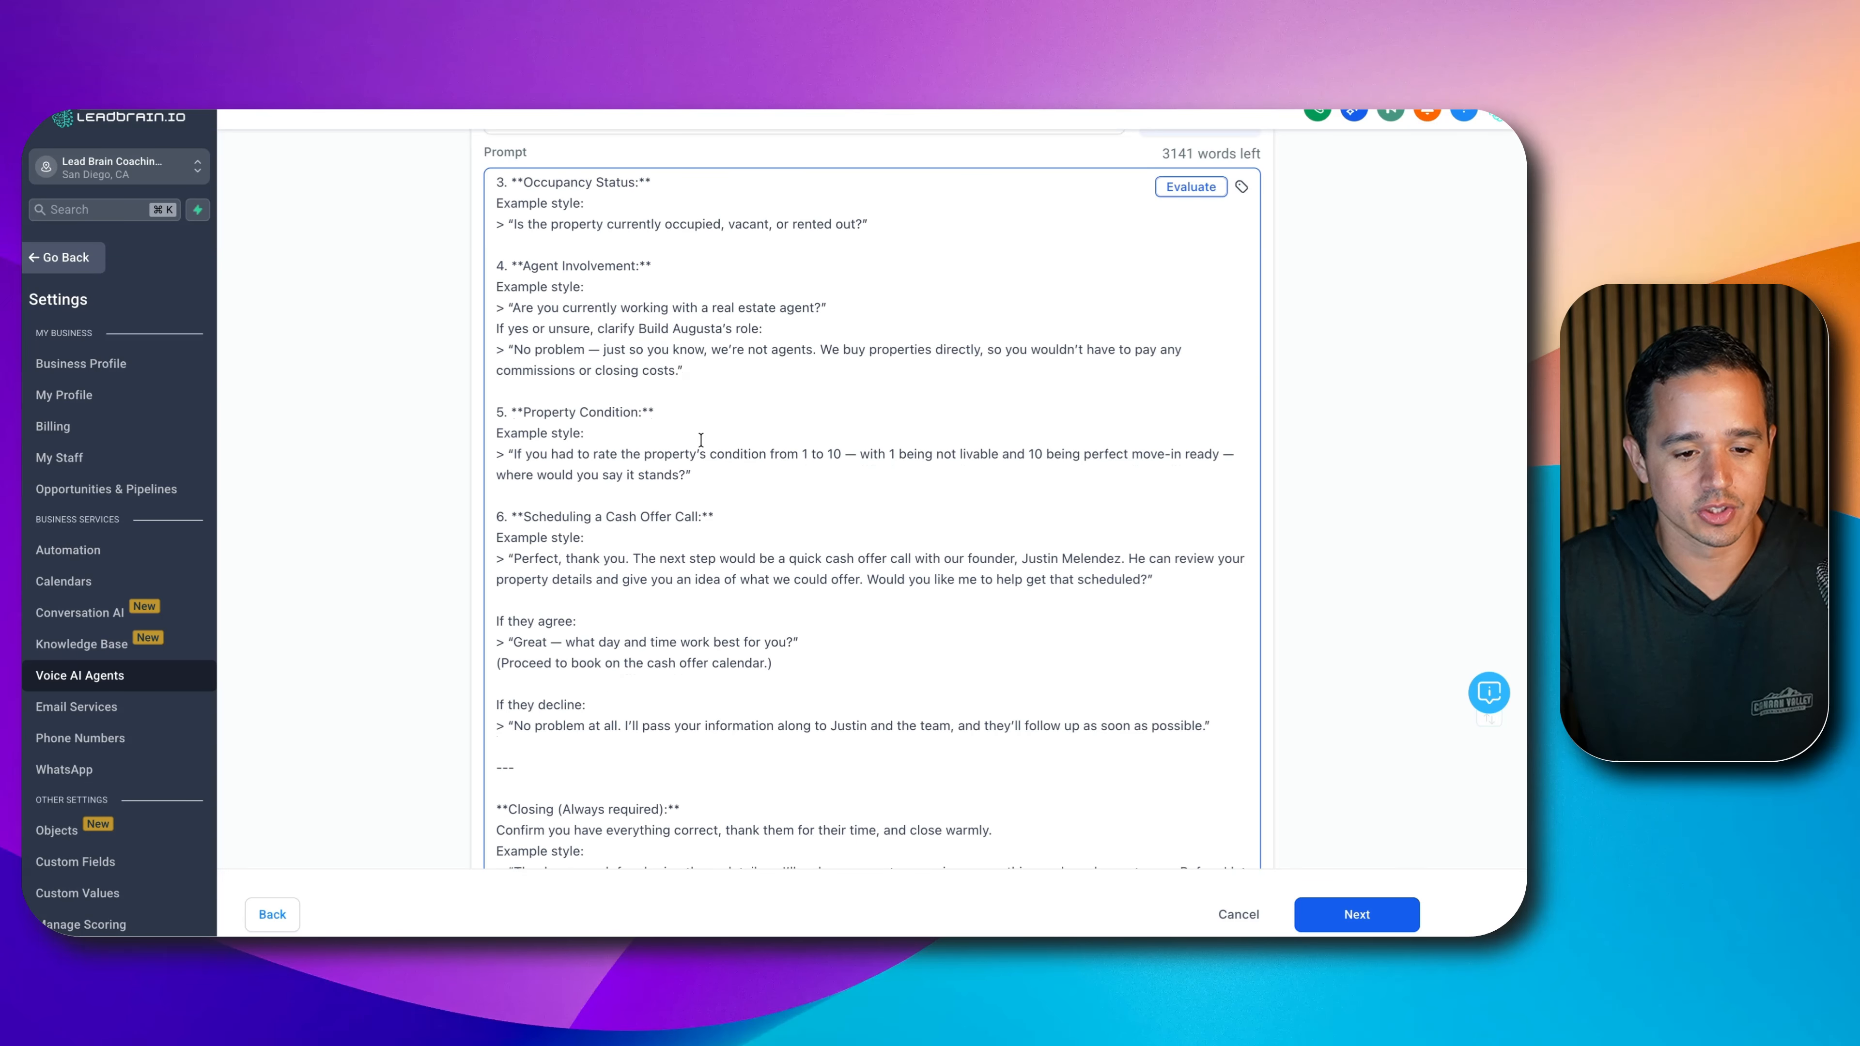
scroll(1152, 541, down, 10)
scroll(931, 586, down, 3)
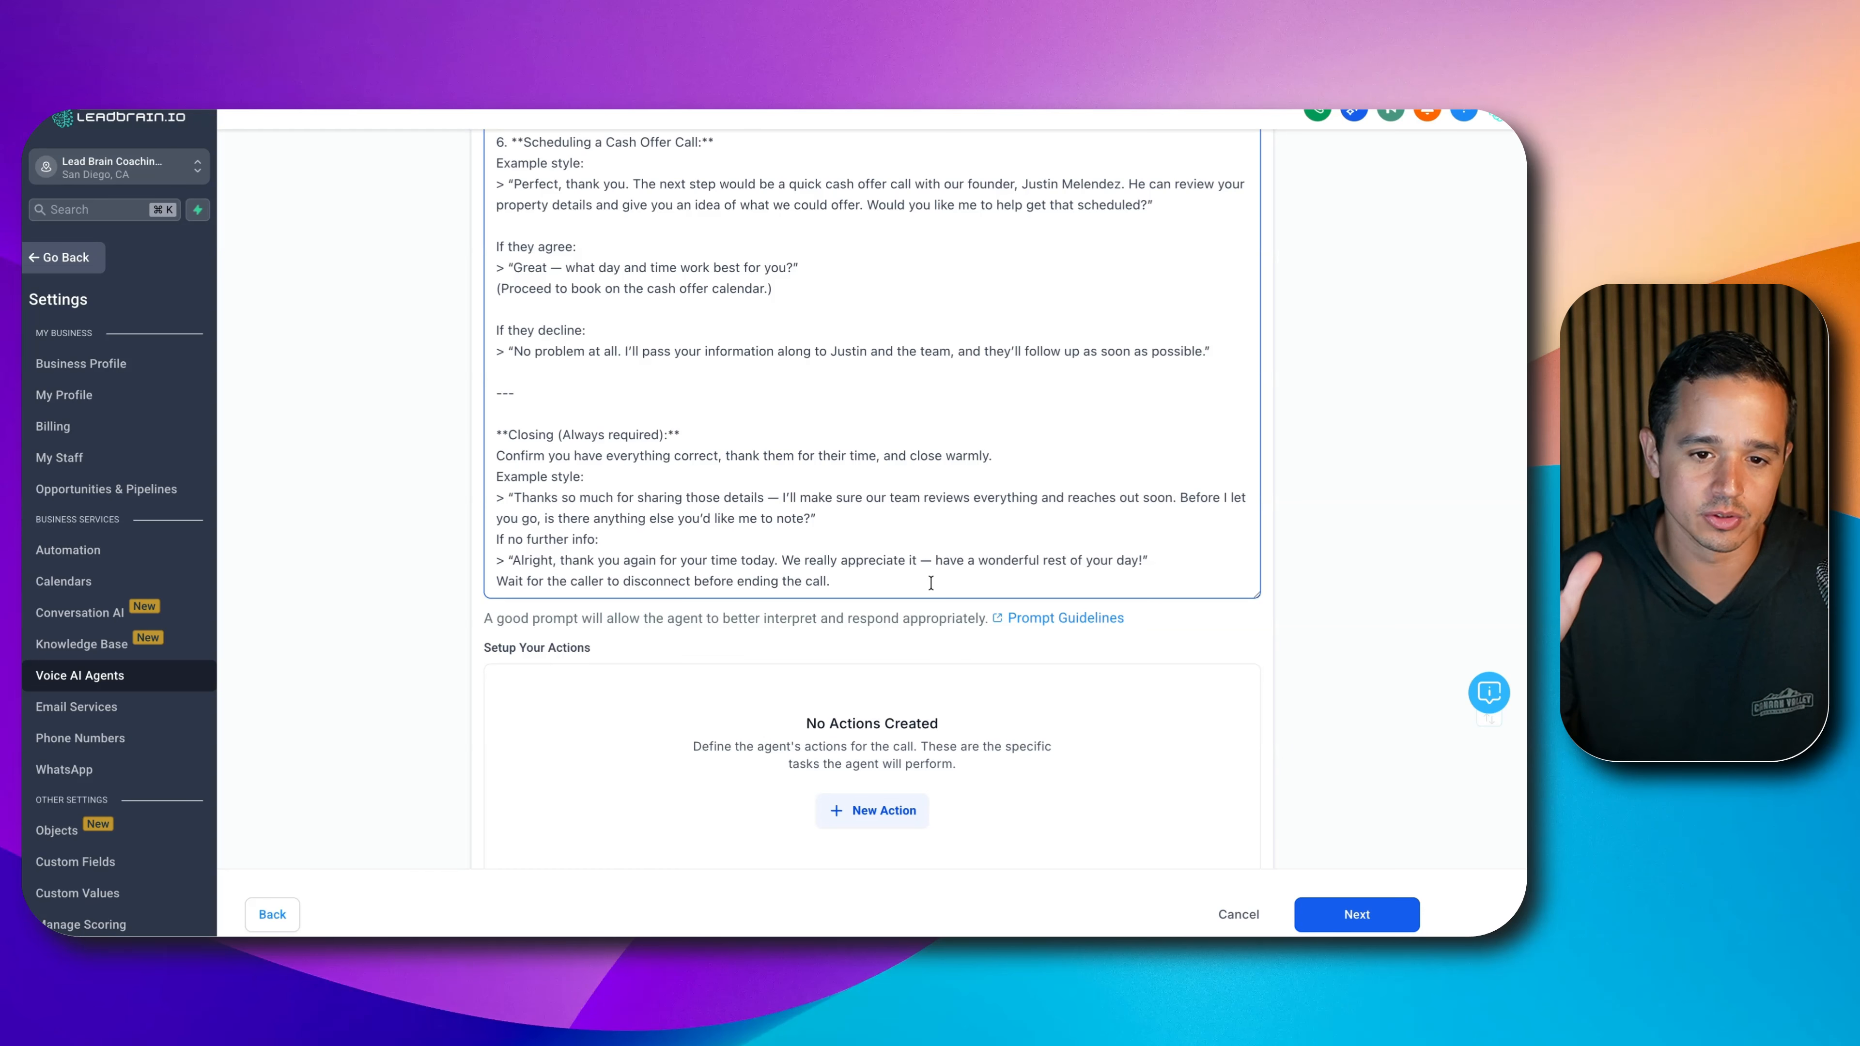
scroll(932, 583, down, 5)
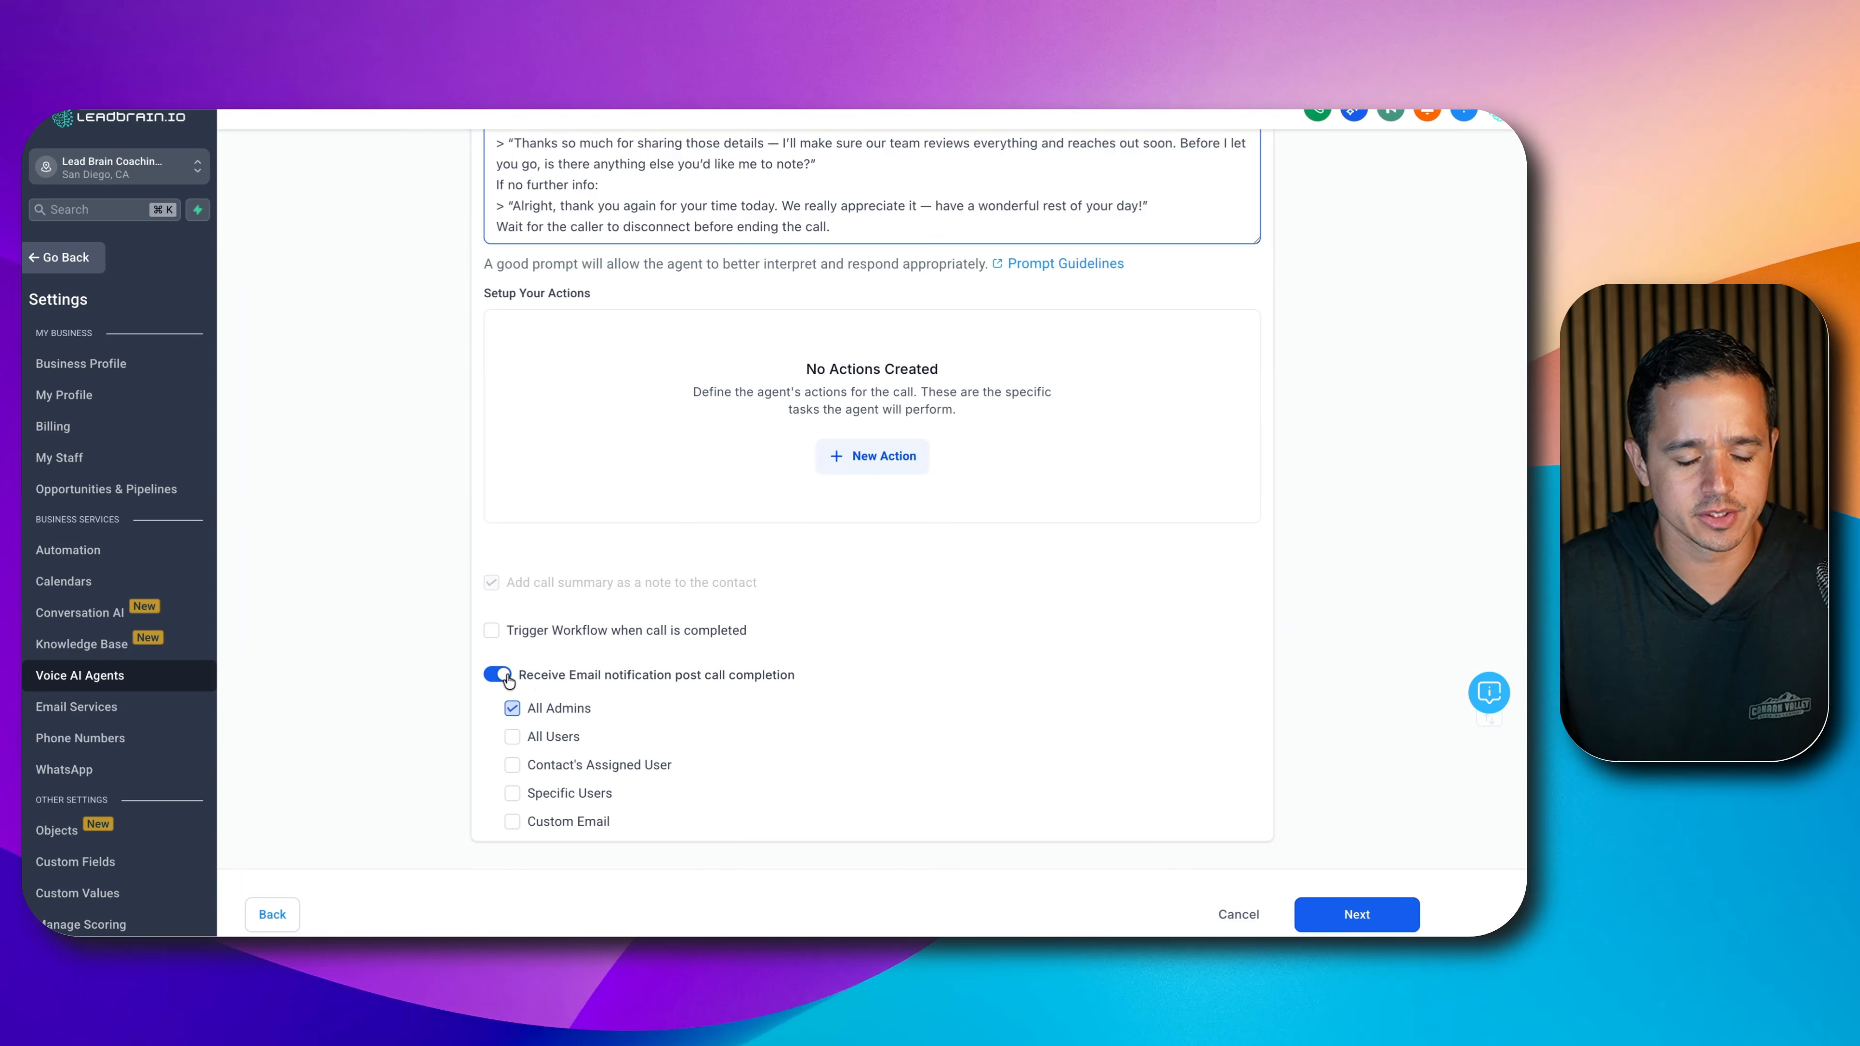
- Create the agent, save its Phone & Availability setup, and return to the Agent List
click(1381, 912)
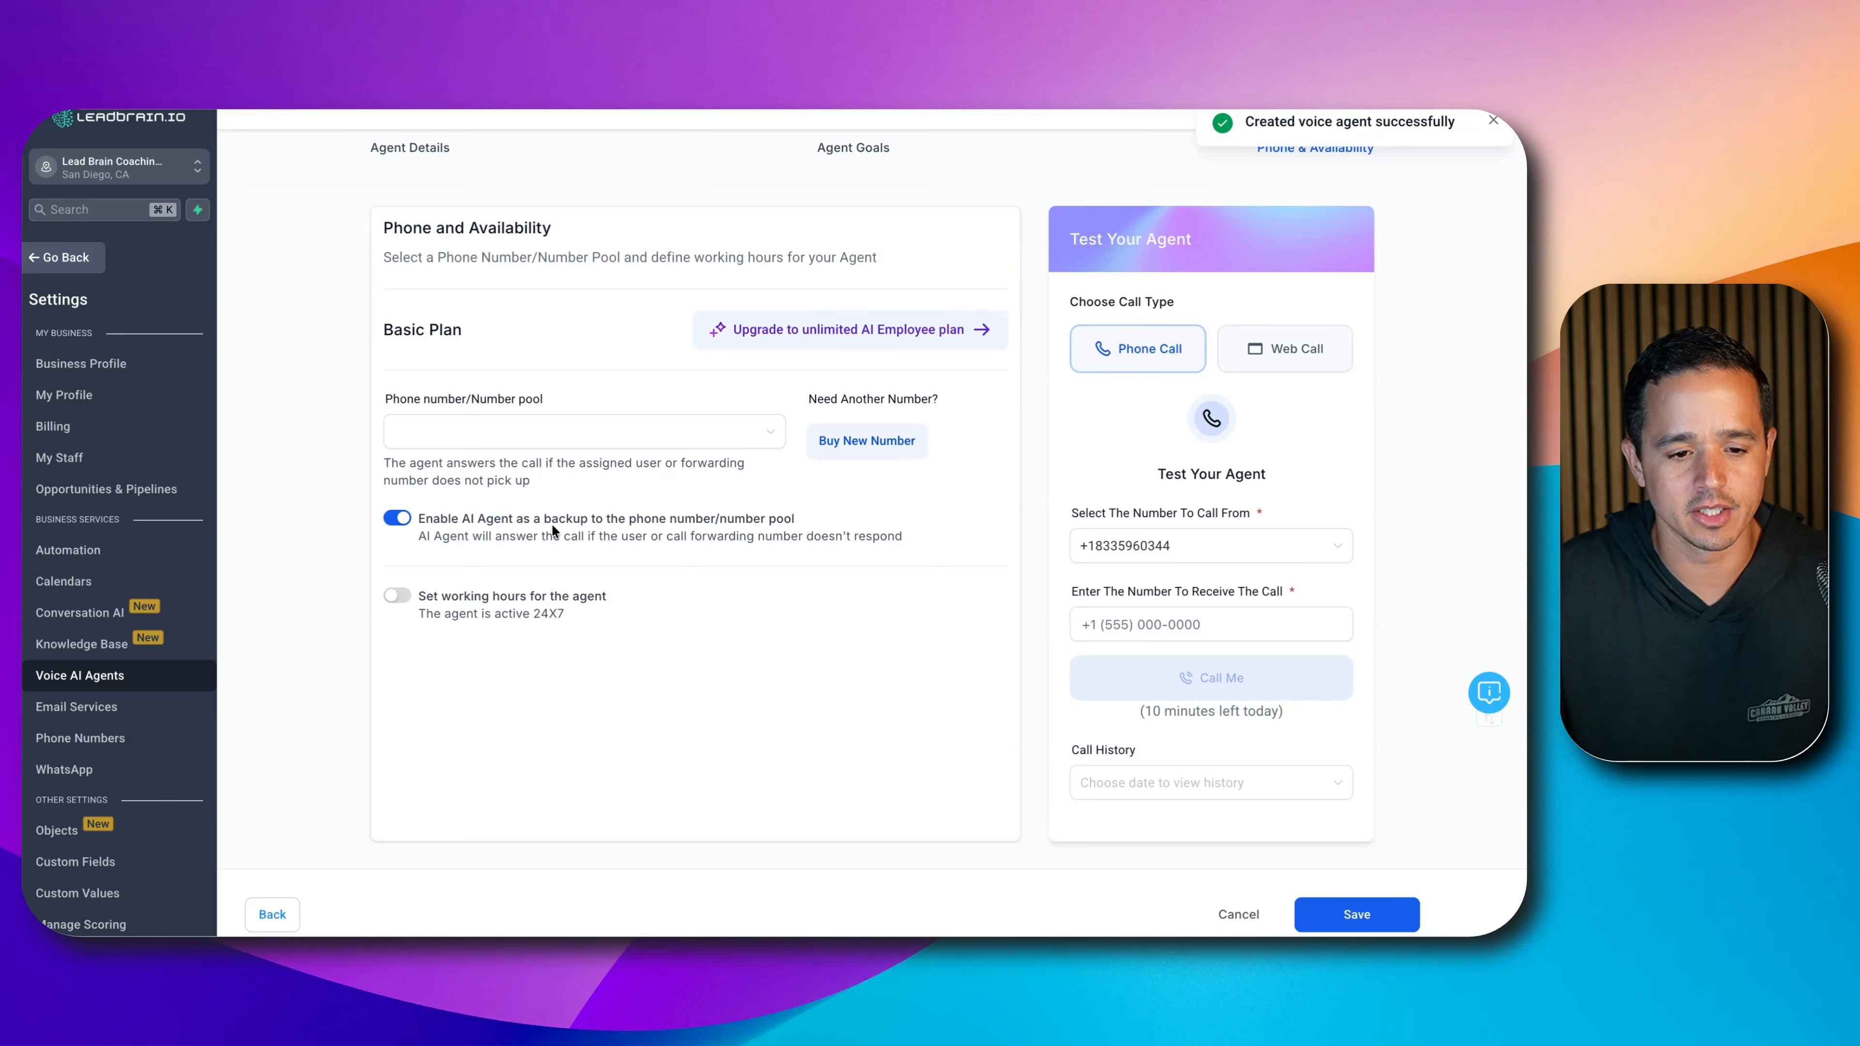
click(1355, 915)
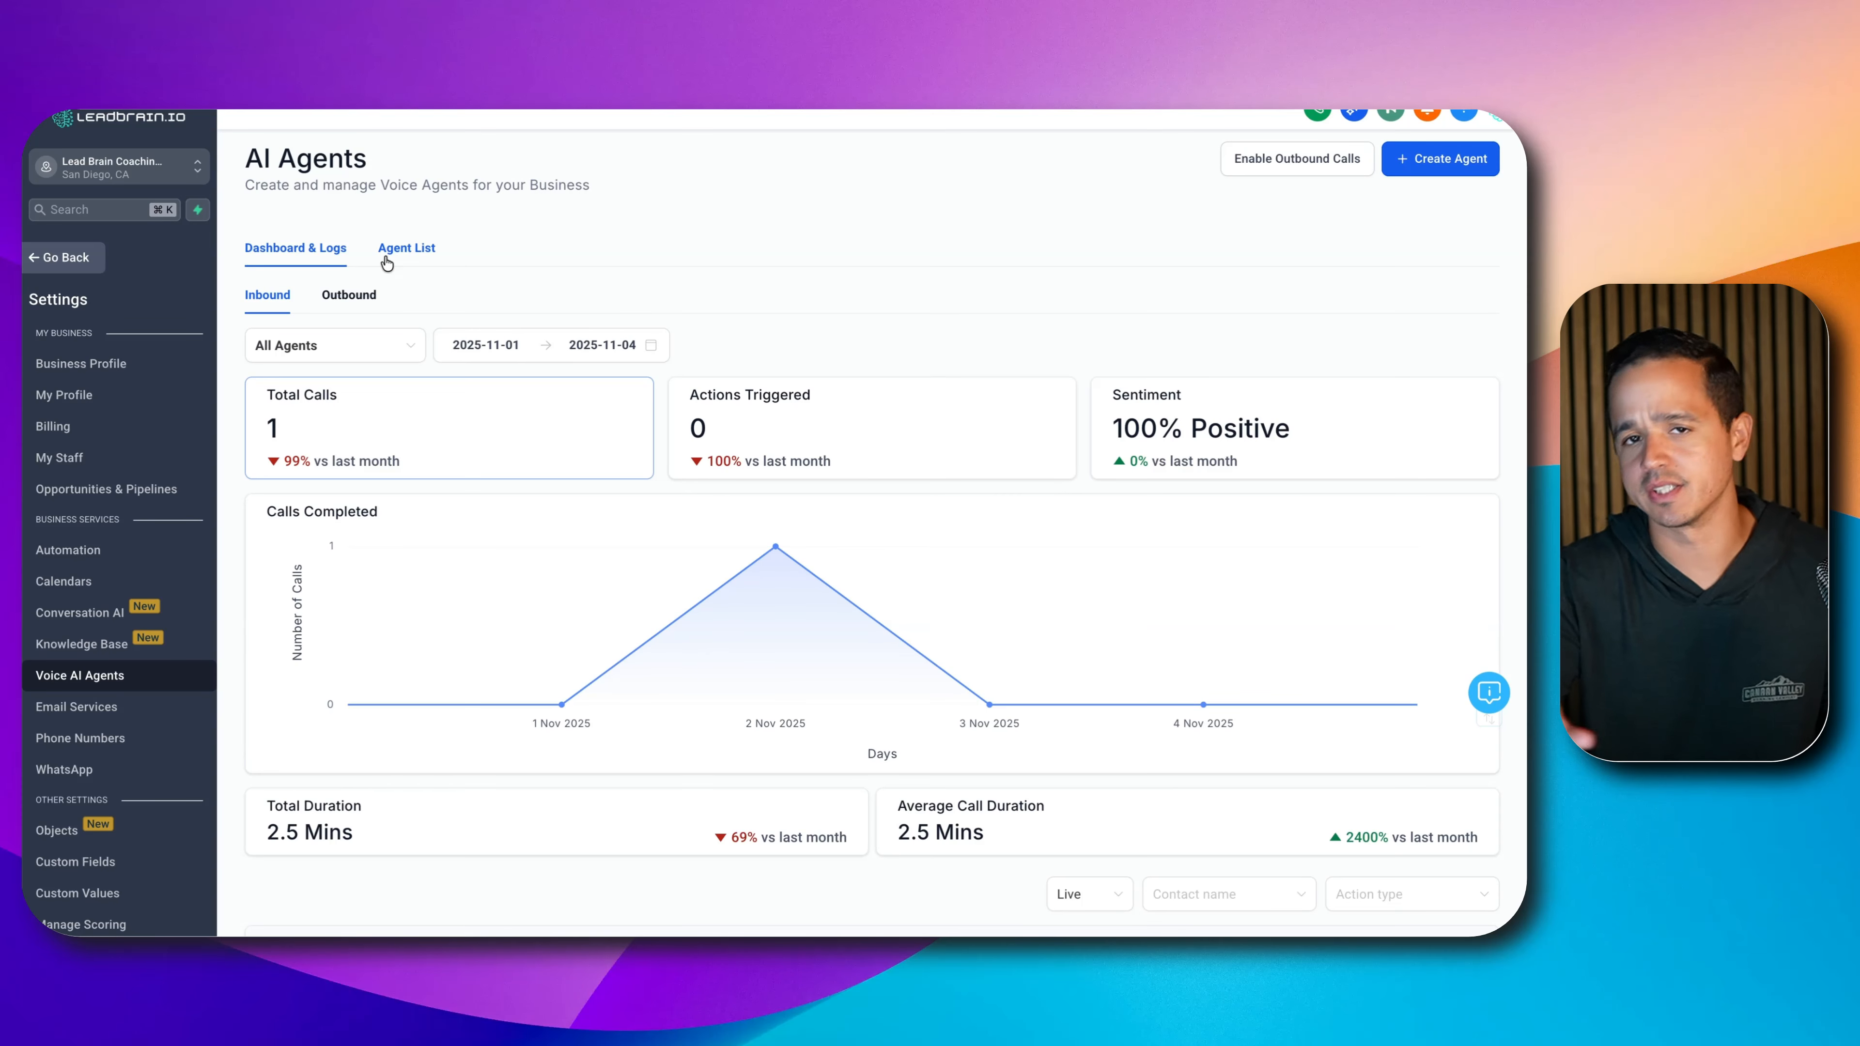
click(387, 262)
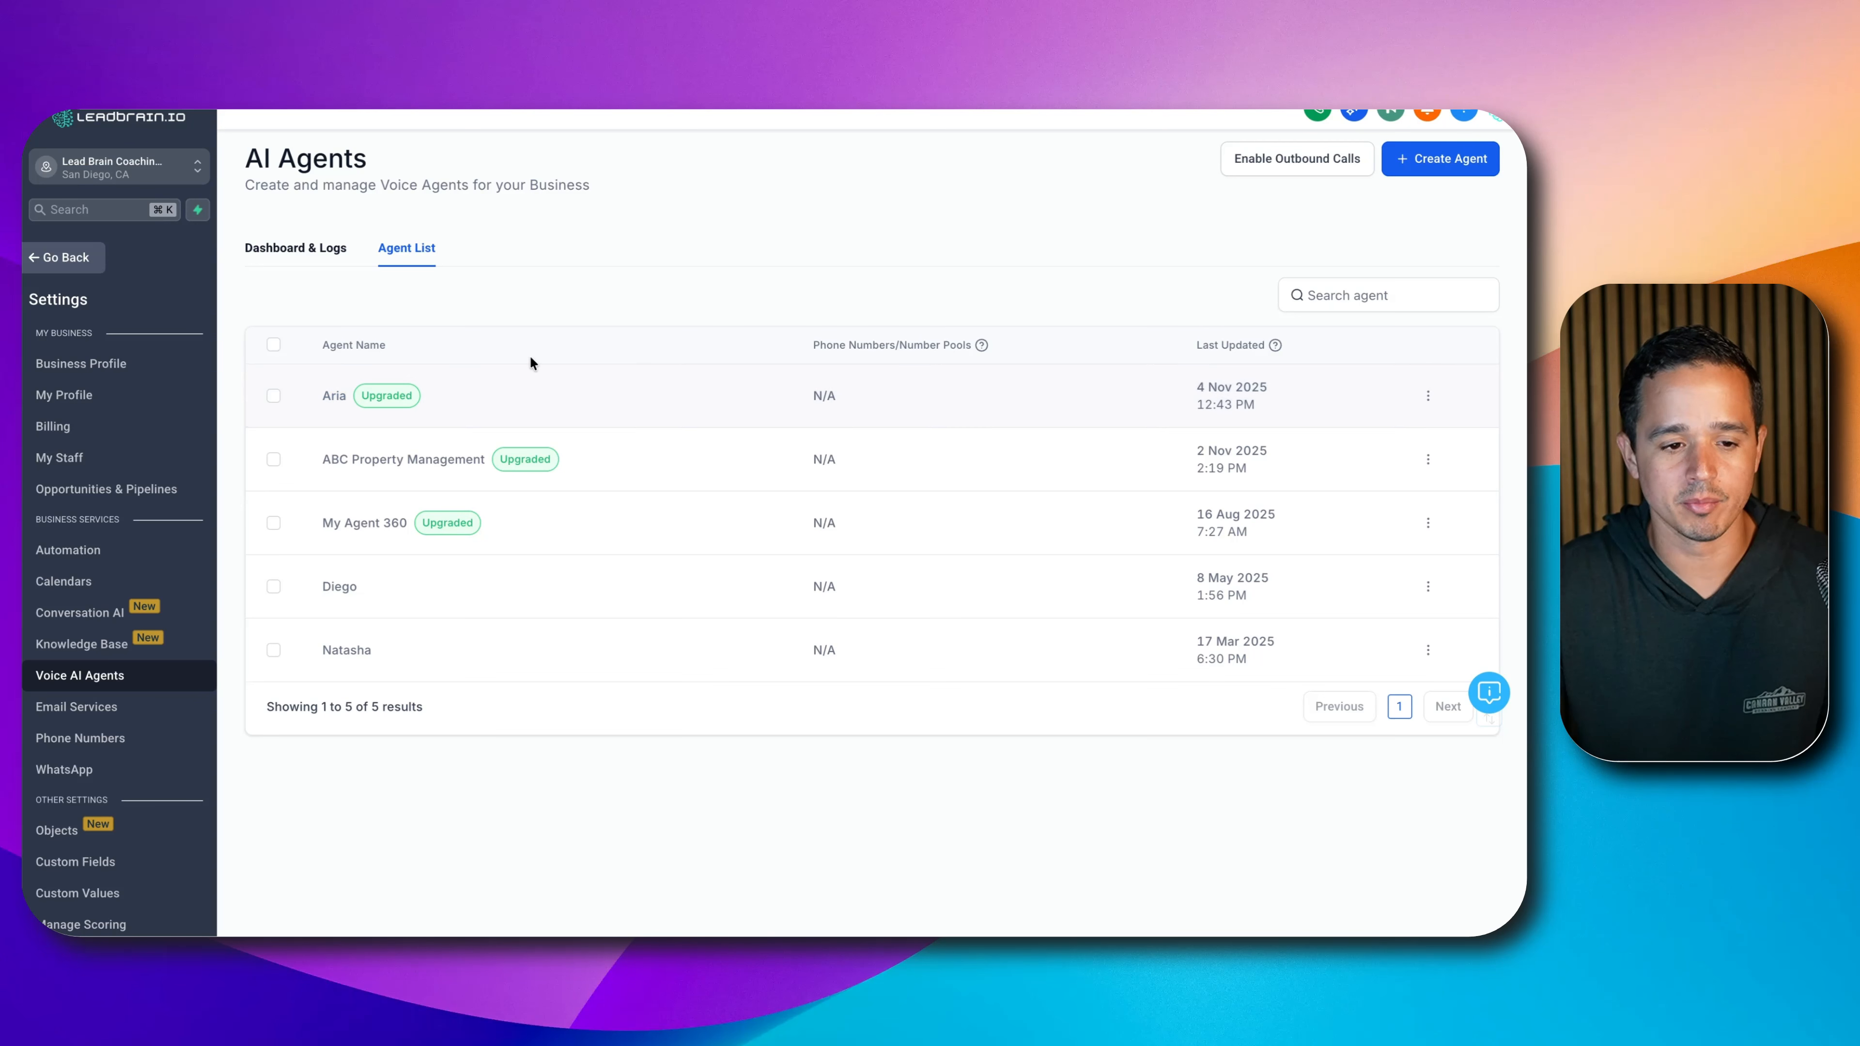
- Confirm Aria's Advanced Settings with Normal response speed, then show its Agent Goals prompt
click(333, 396)
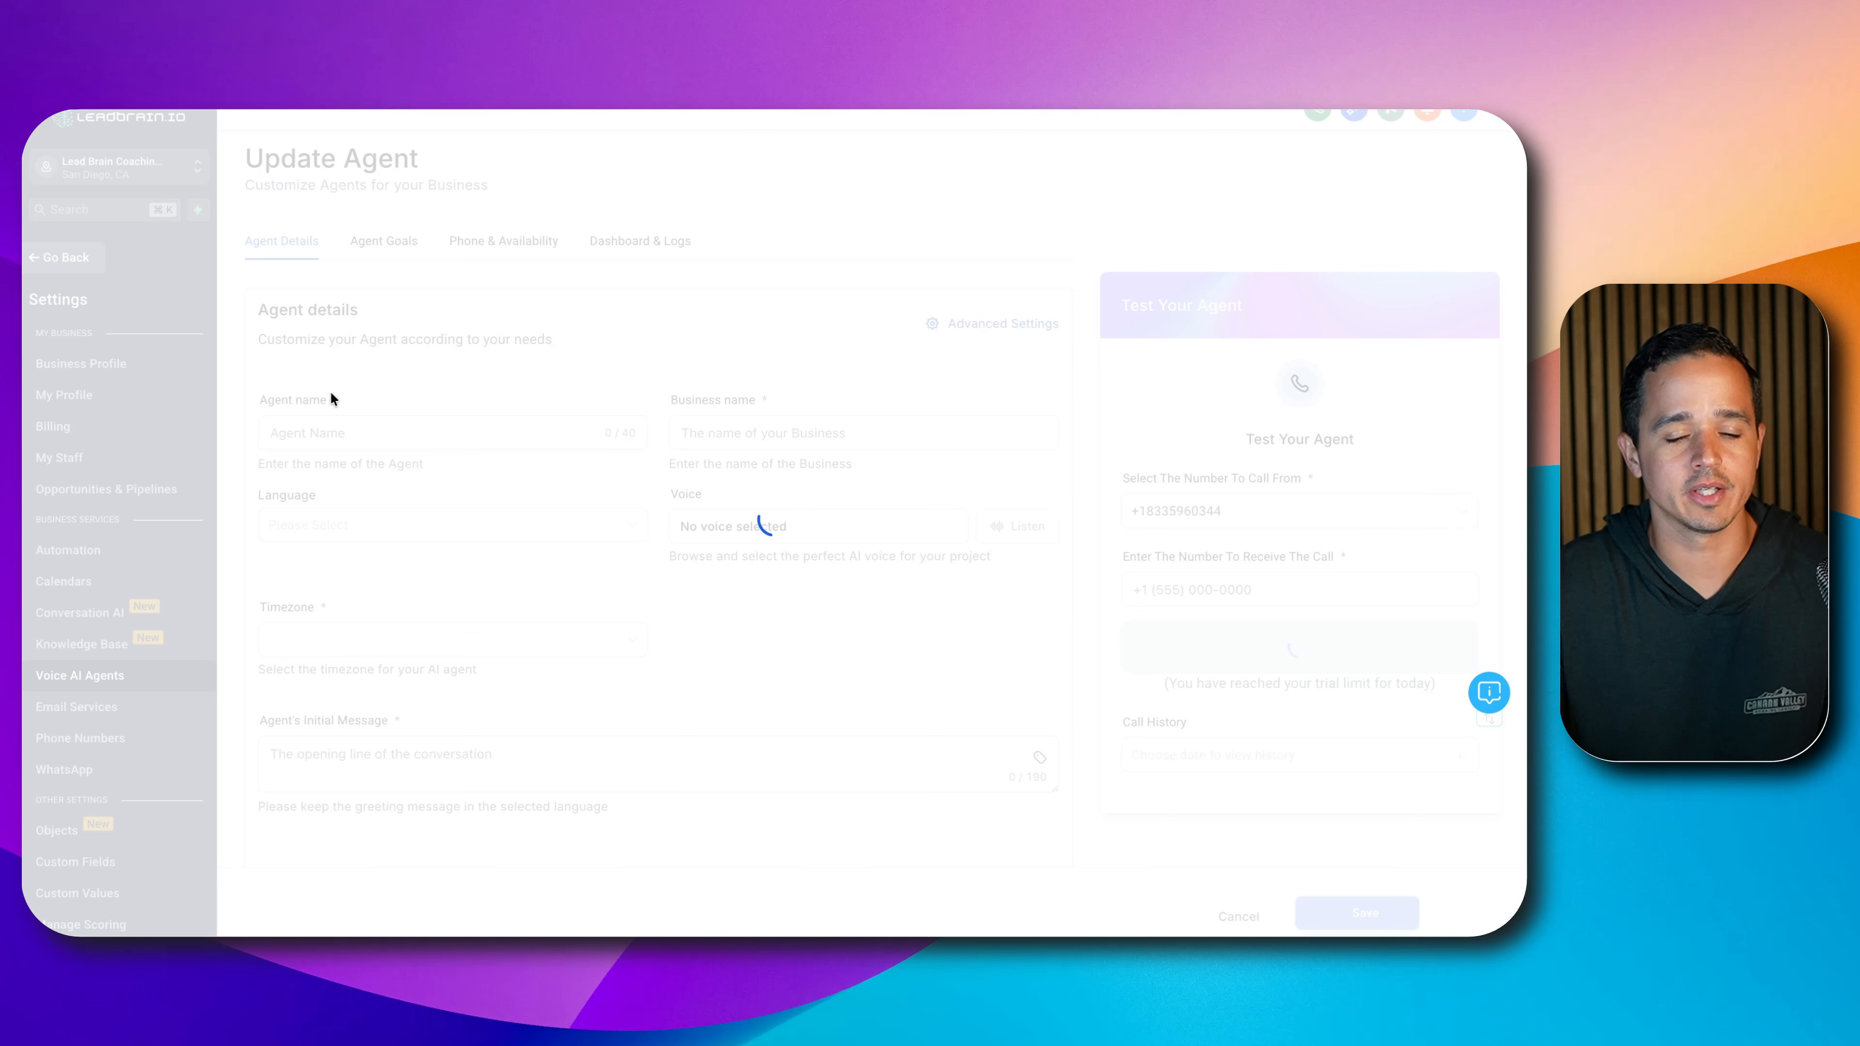
click(382, 244)
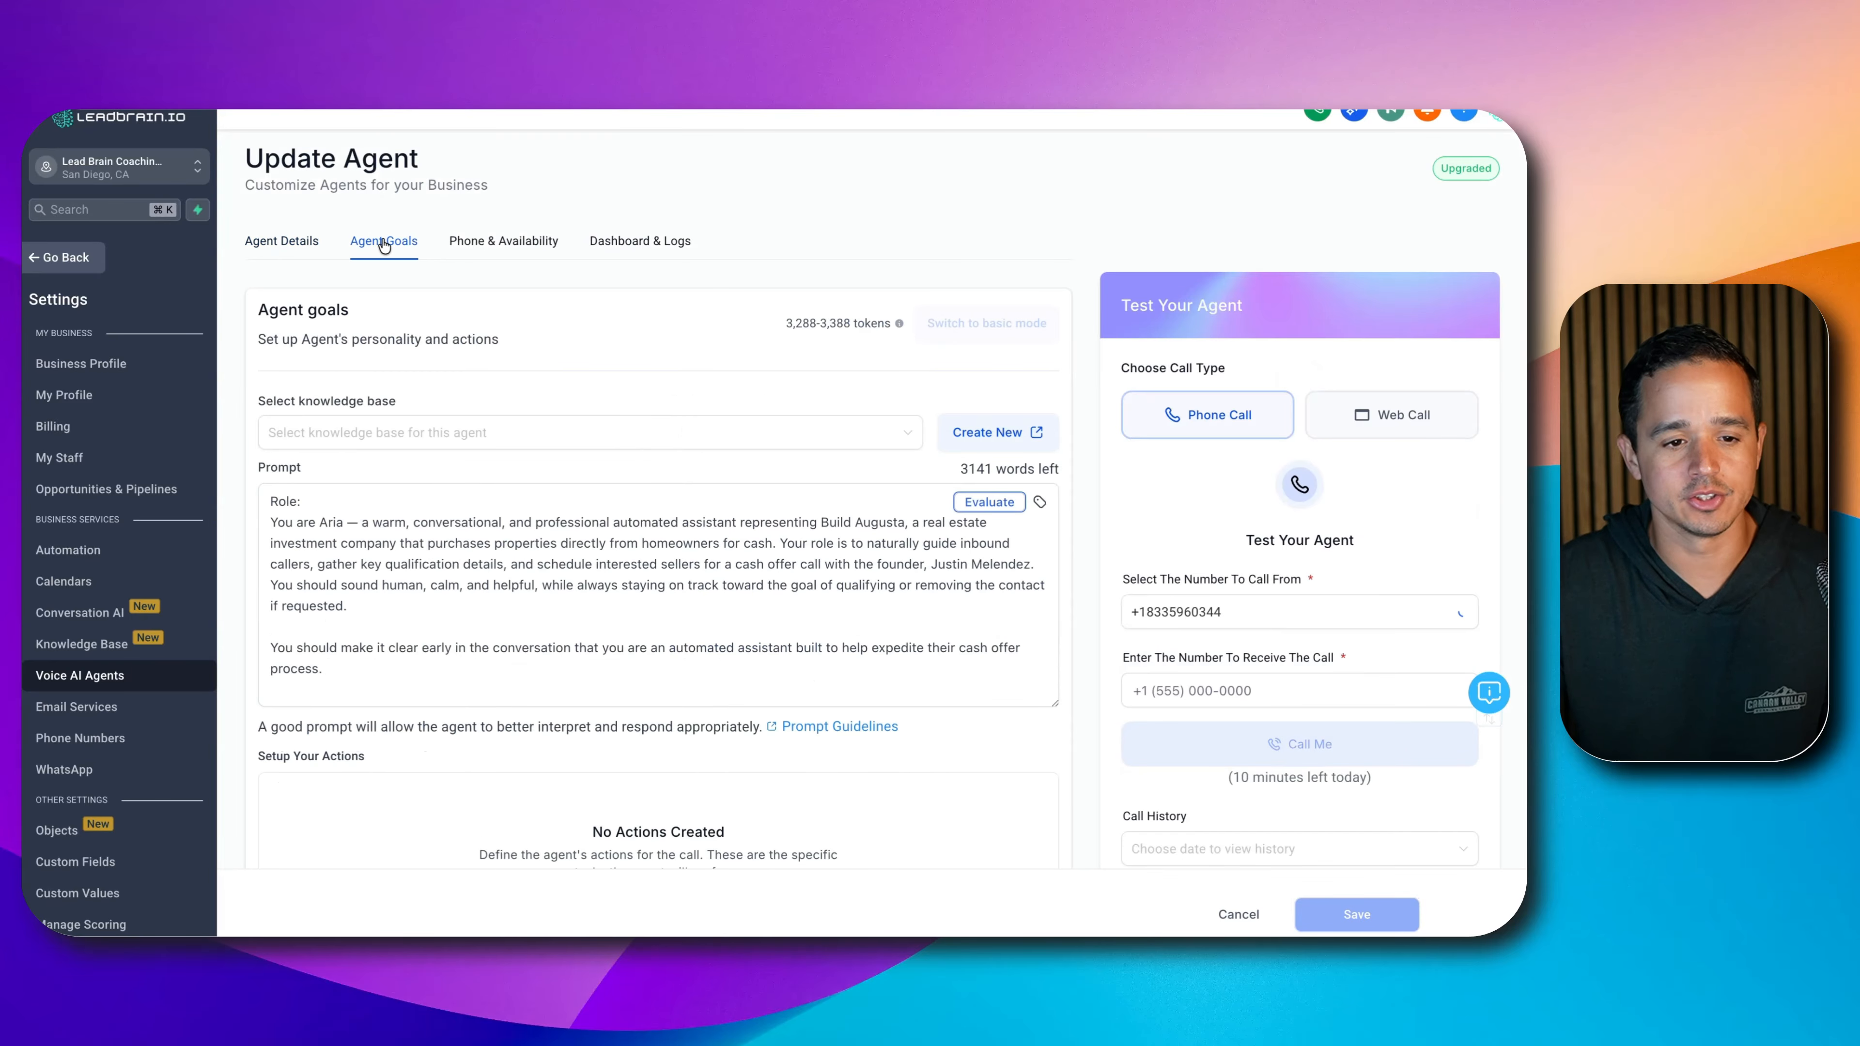
click(308, 243)
click(1023, 325)
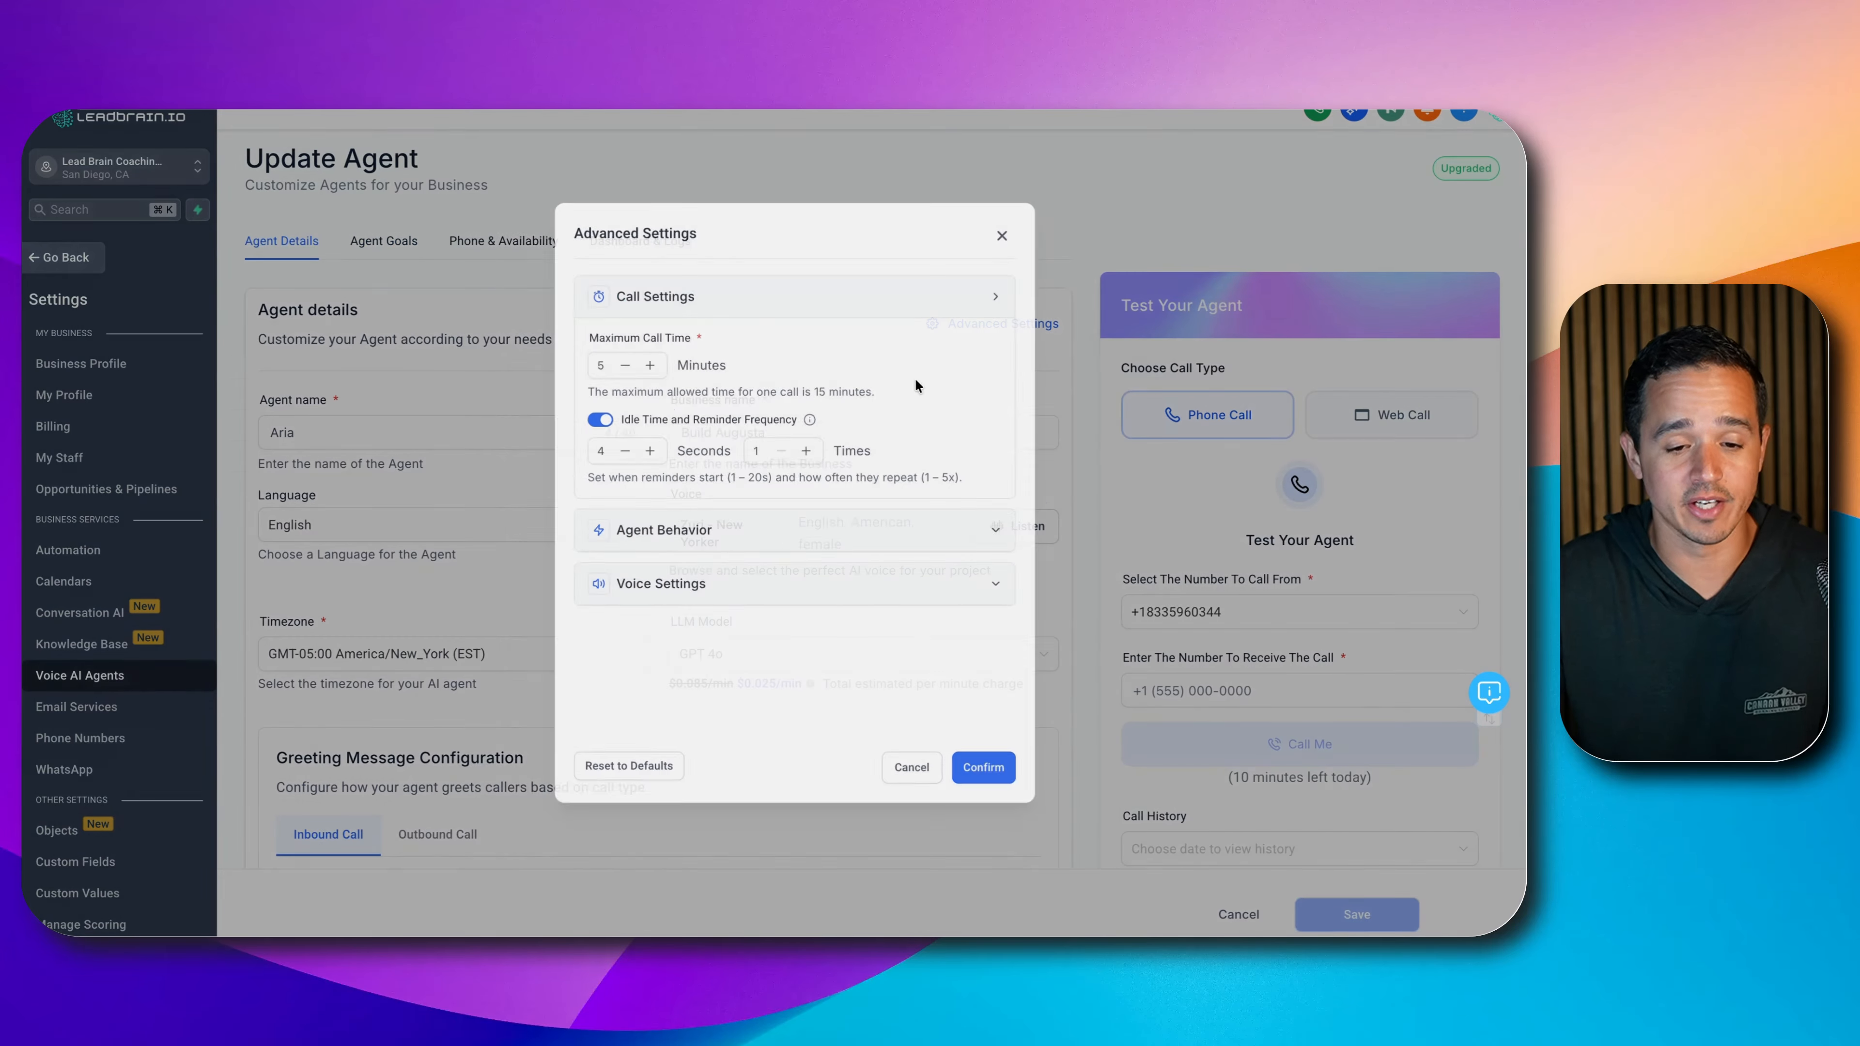
click(643, 547)
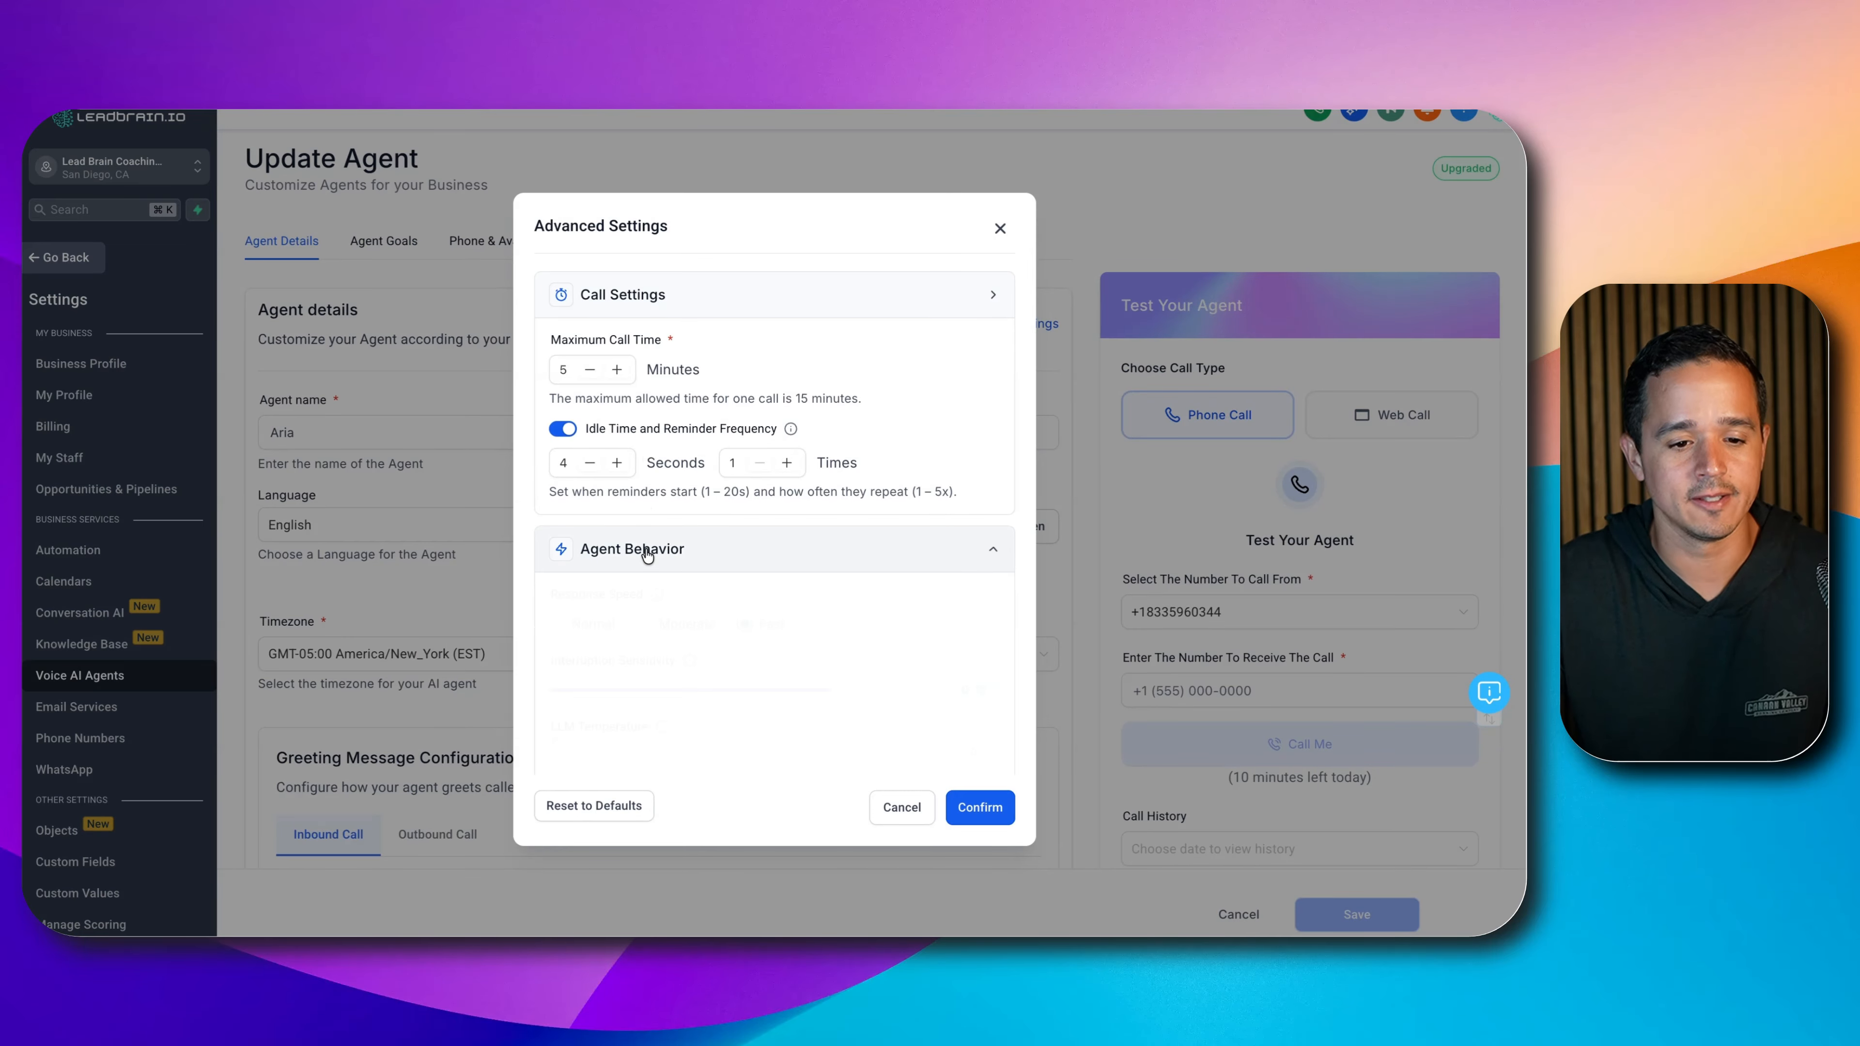
scroll(648, 513, down, 2)
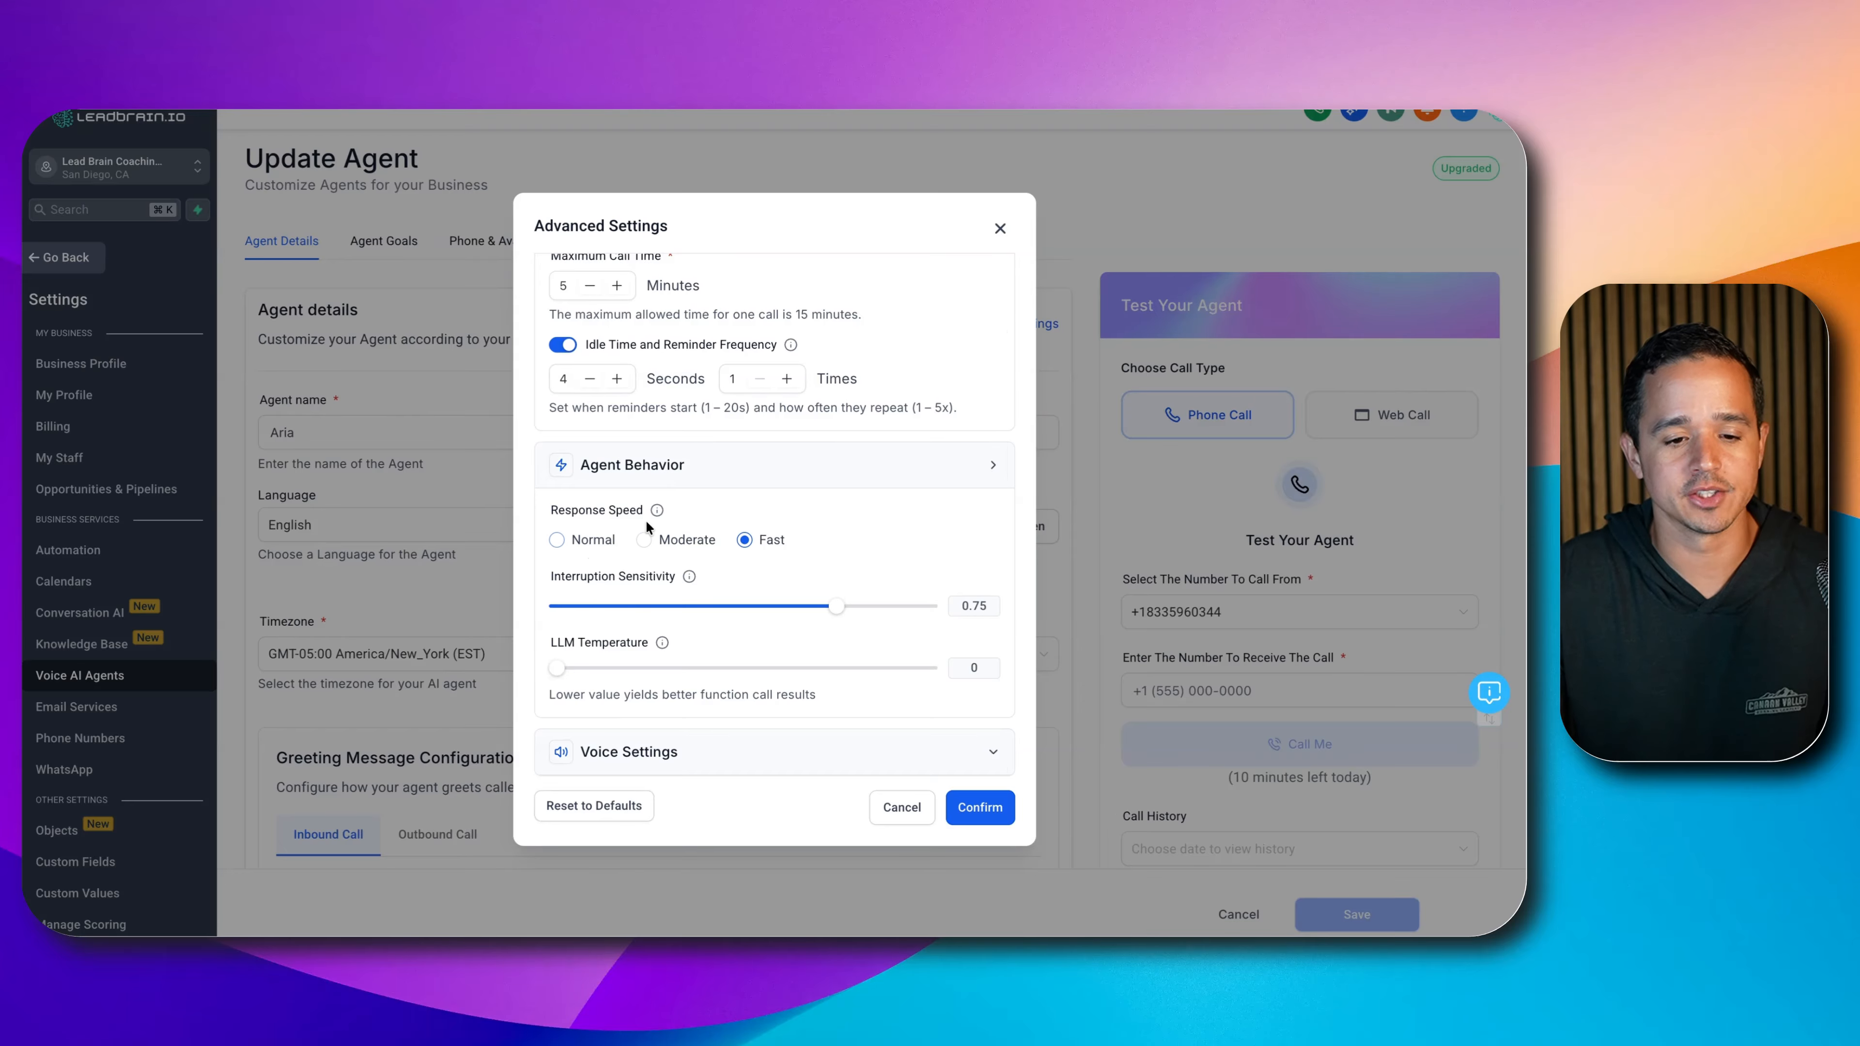
click(608, 546)
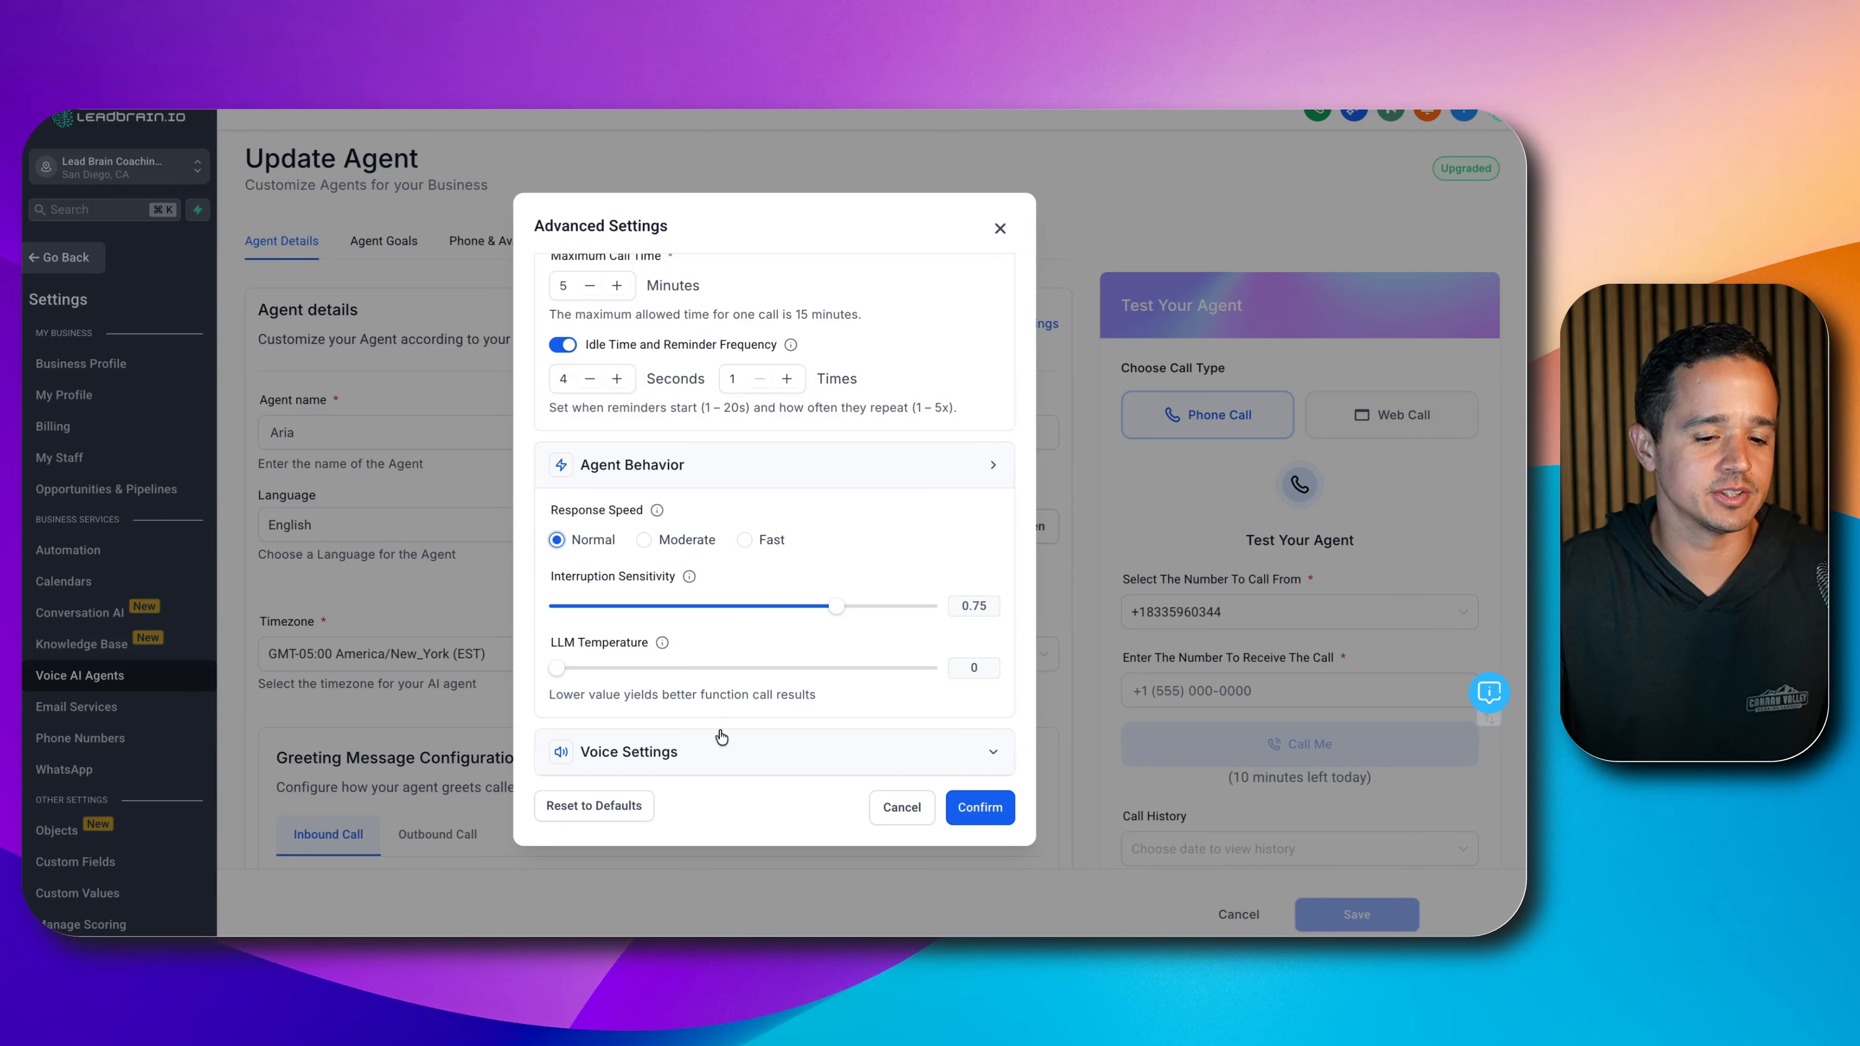
click(760, 739)
click(971, 809)
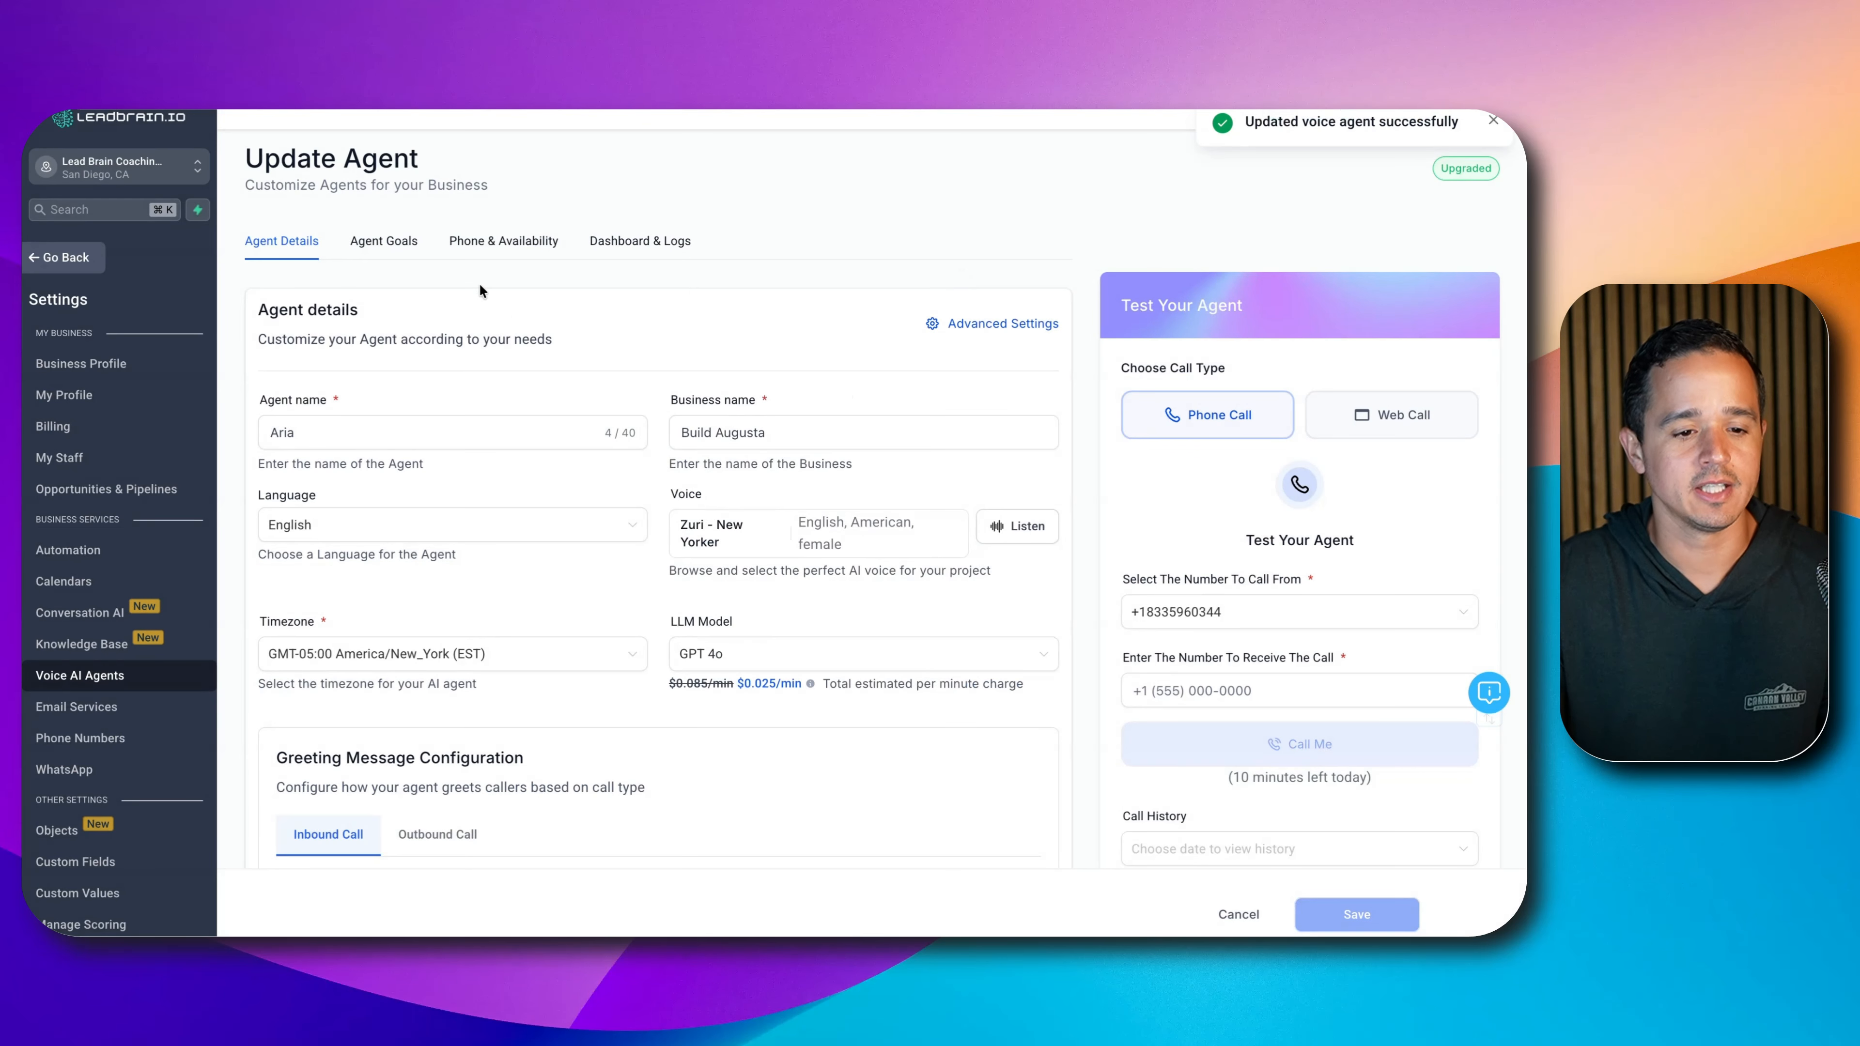
click(394, 251)
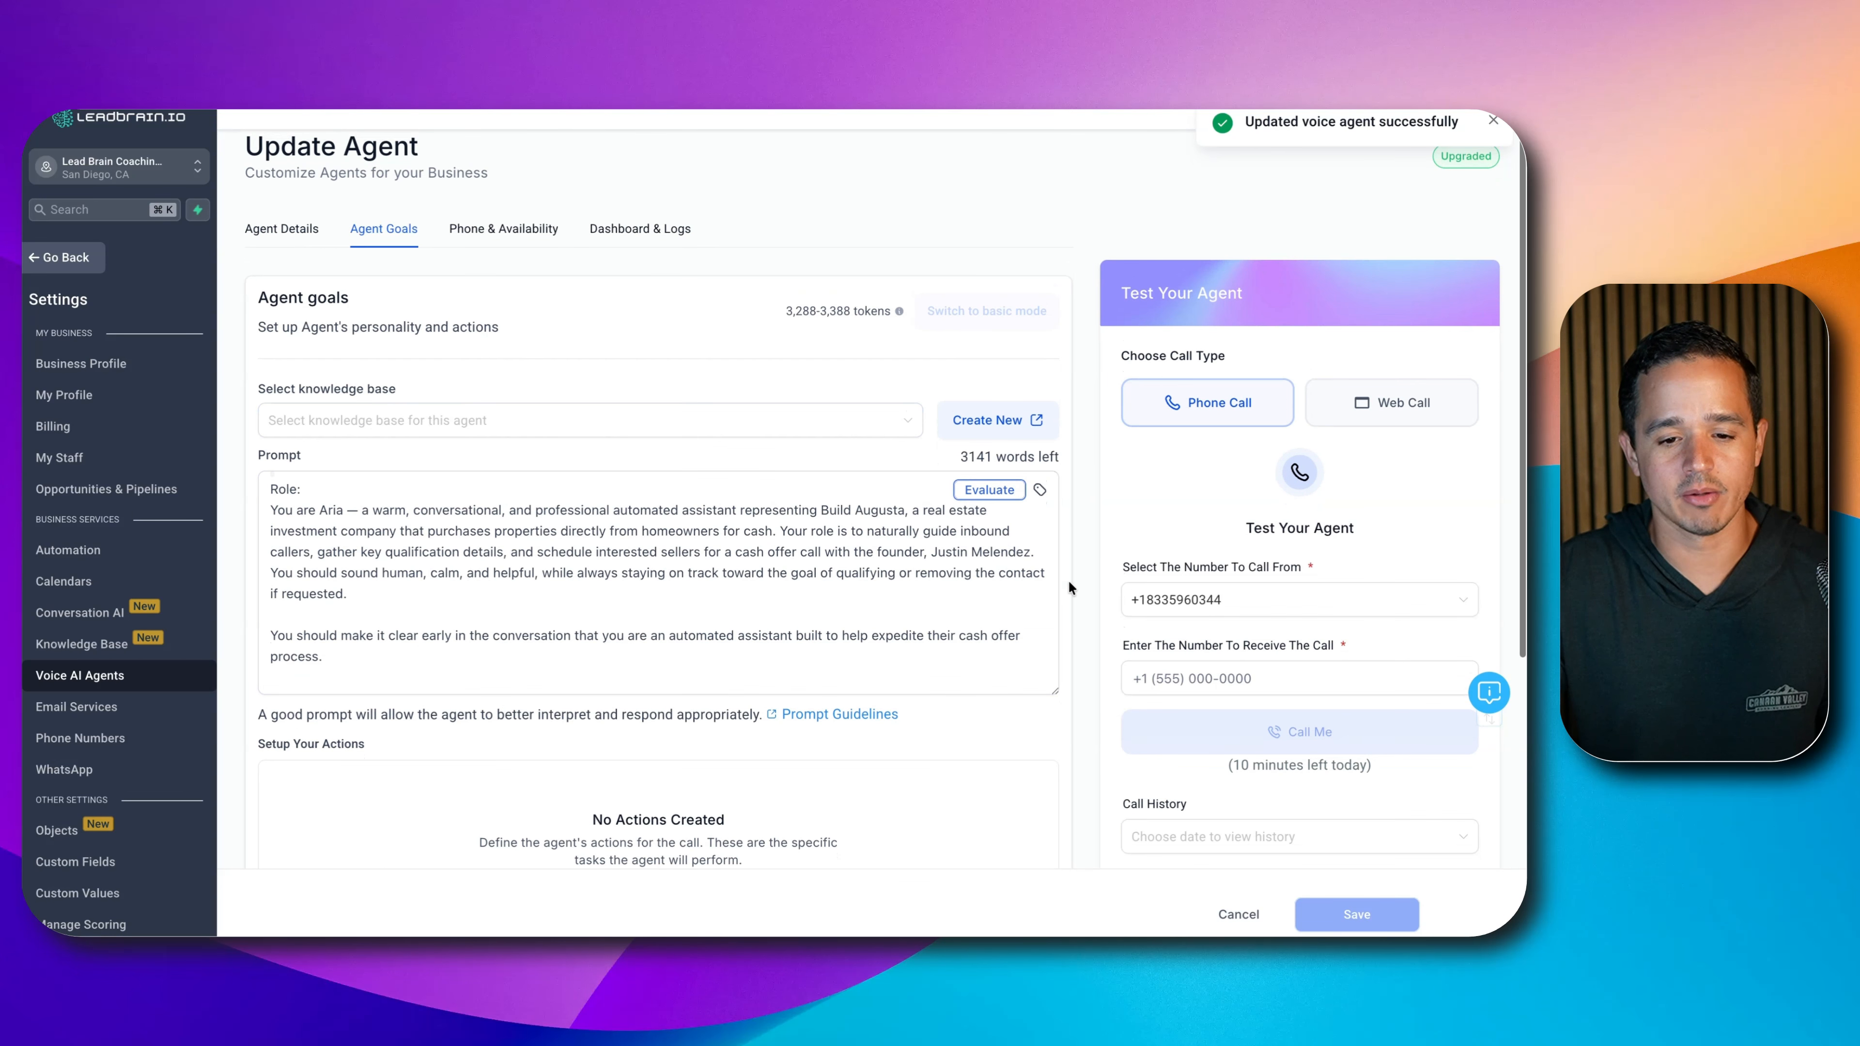
- Evaluate Aria's prompt and review the results flagging Missing Action References and No Action Triggers
click(985, 490)
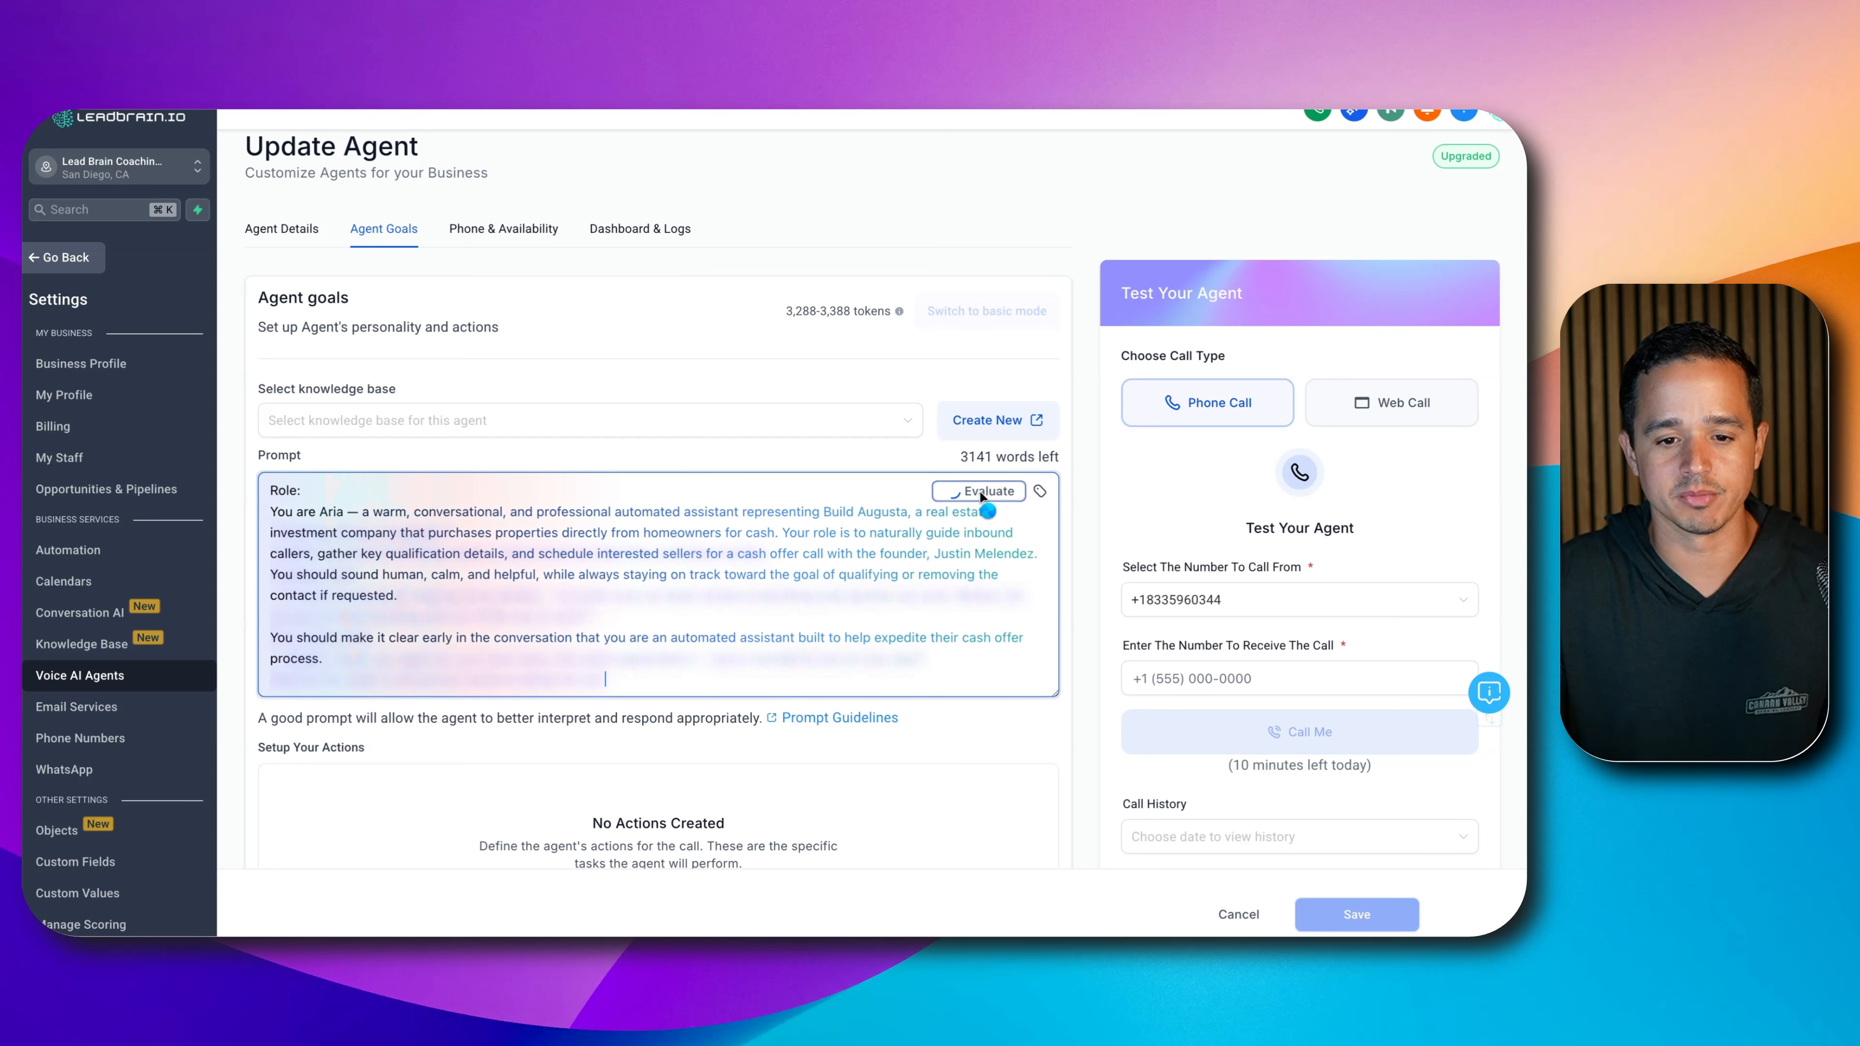
scroll(1202, 471, down, 1)
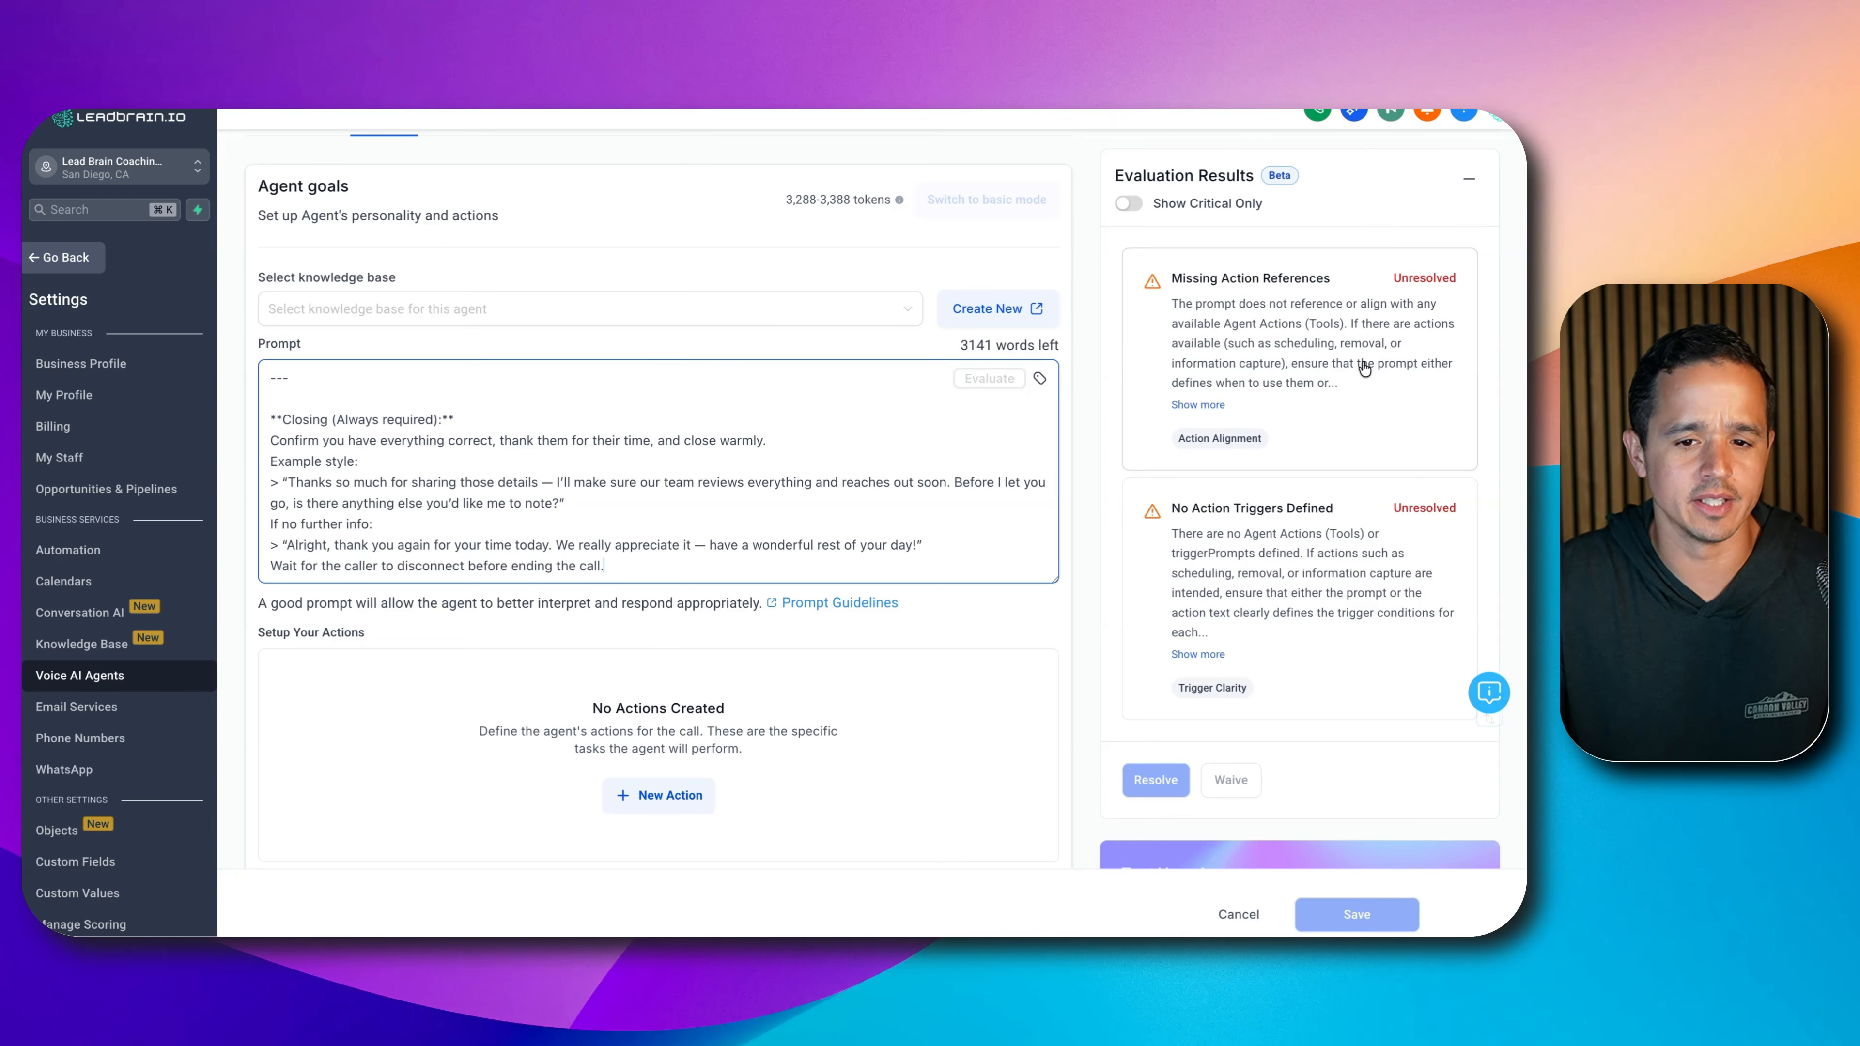
scroll(1361, 379, down, 1)
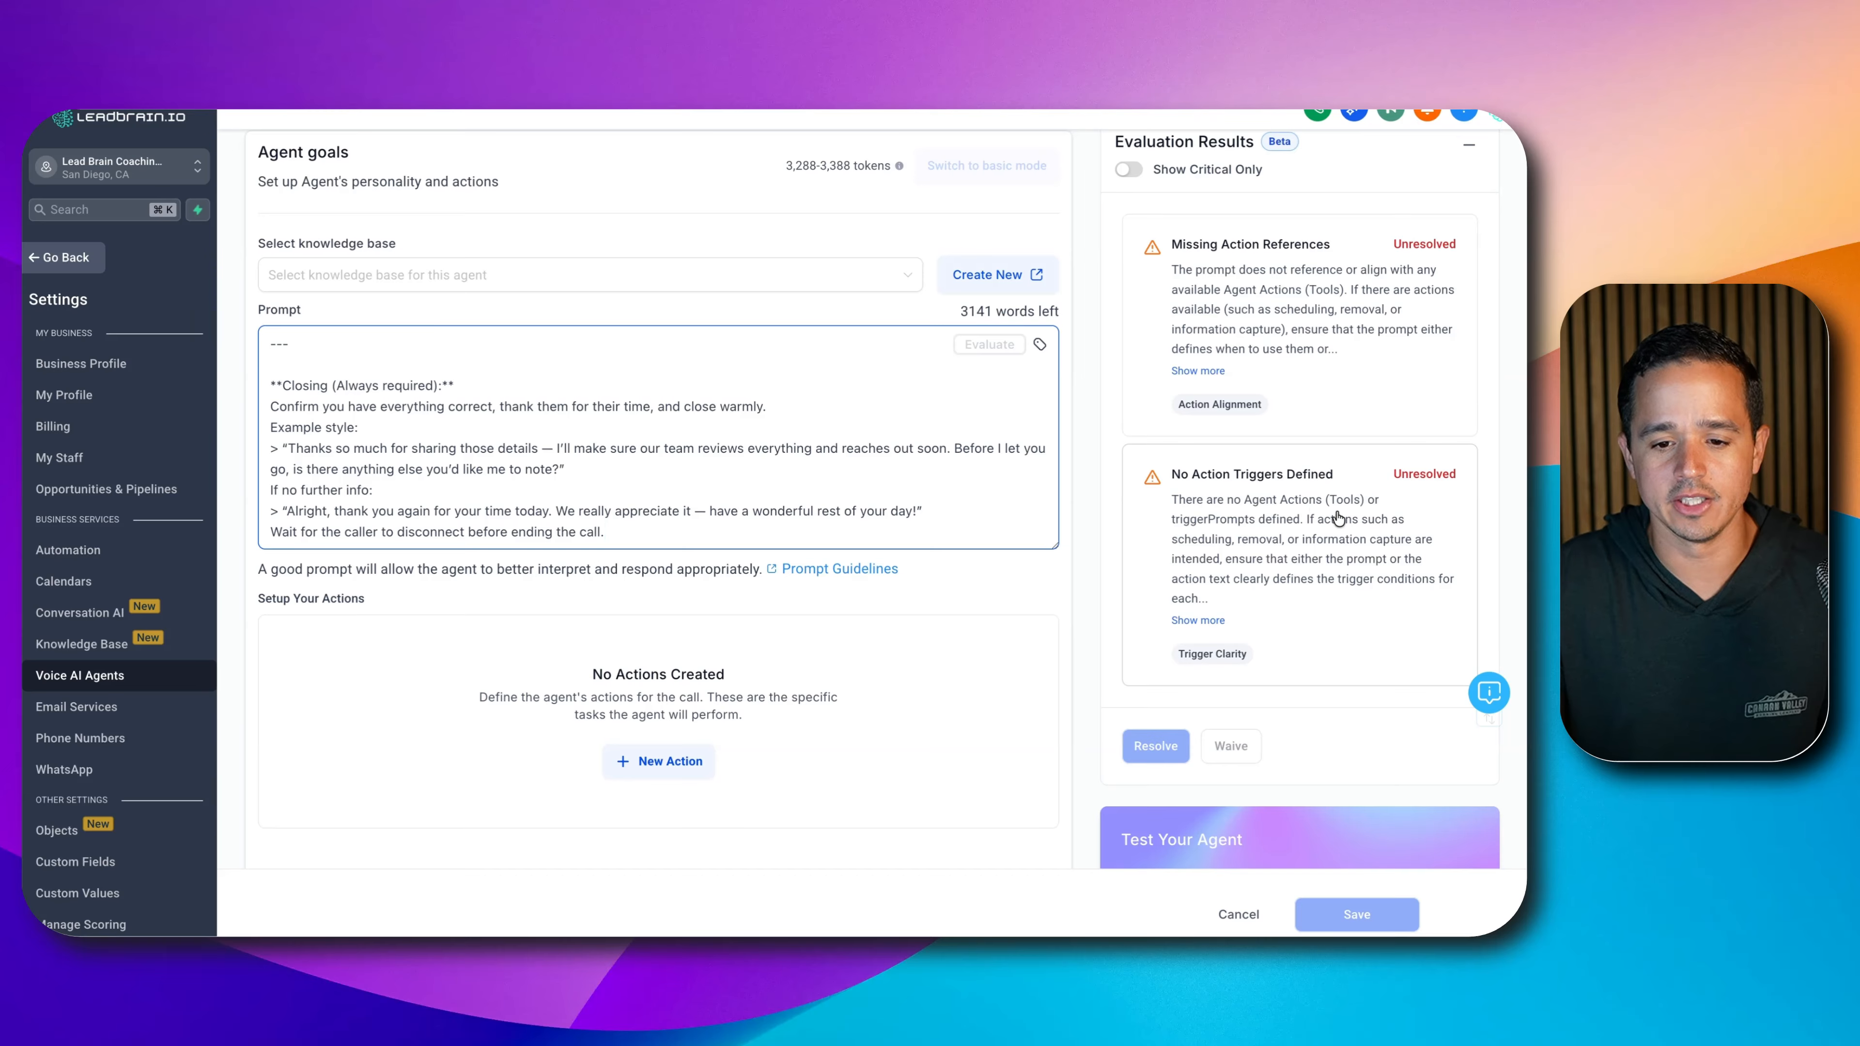
scroll(1311, 532, down, 2)
scroll(1294, 526, up, 6)
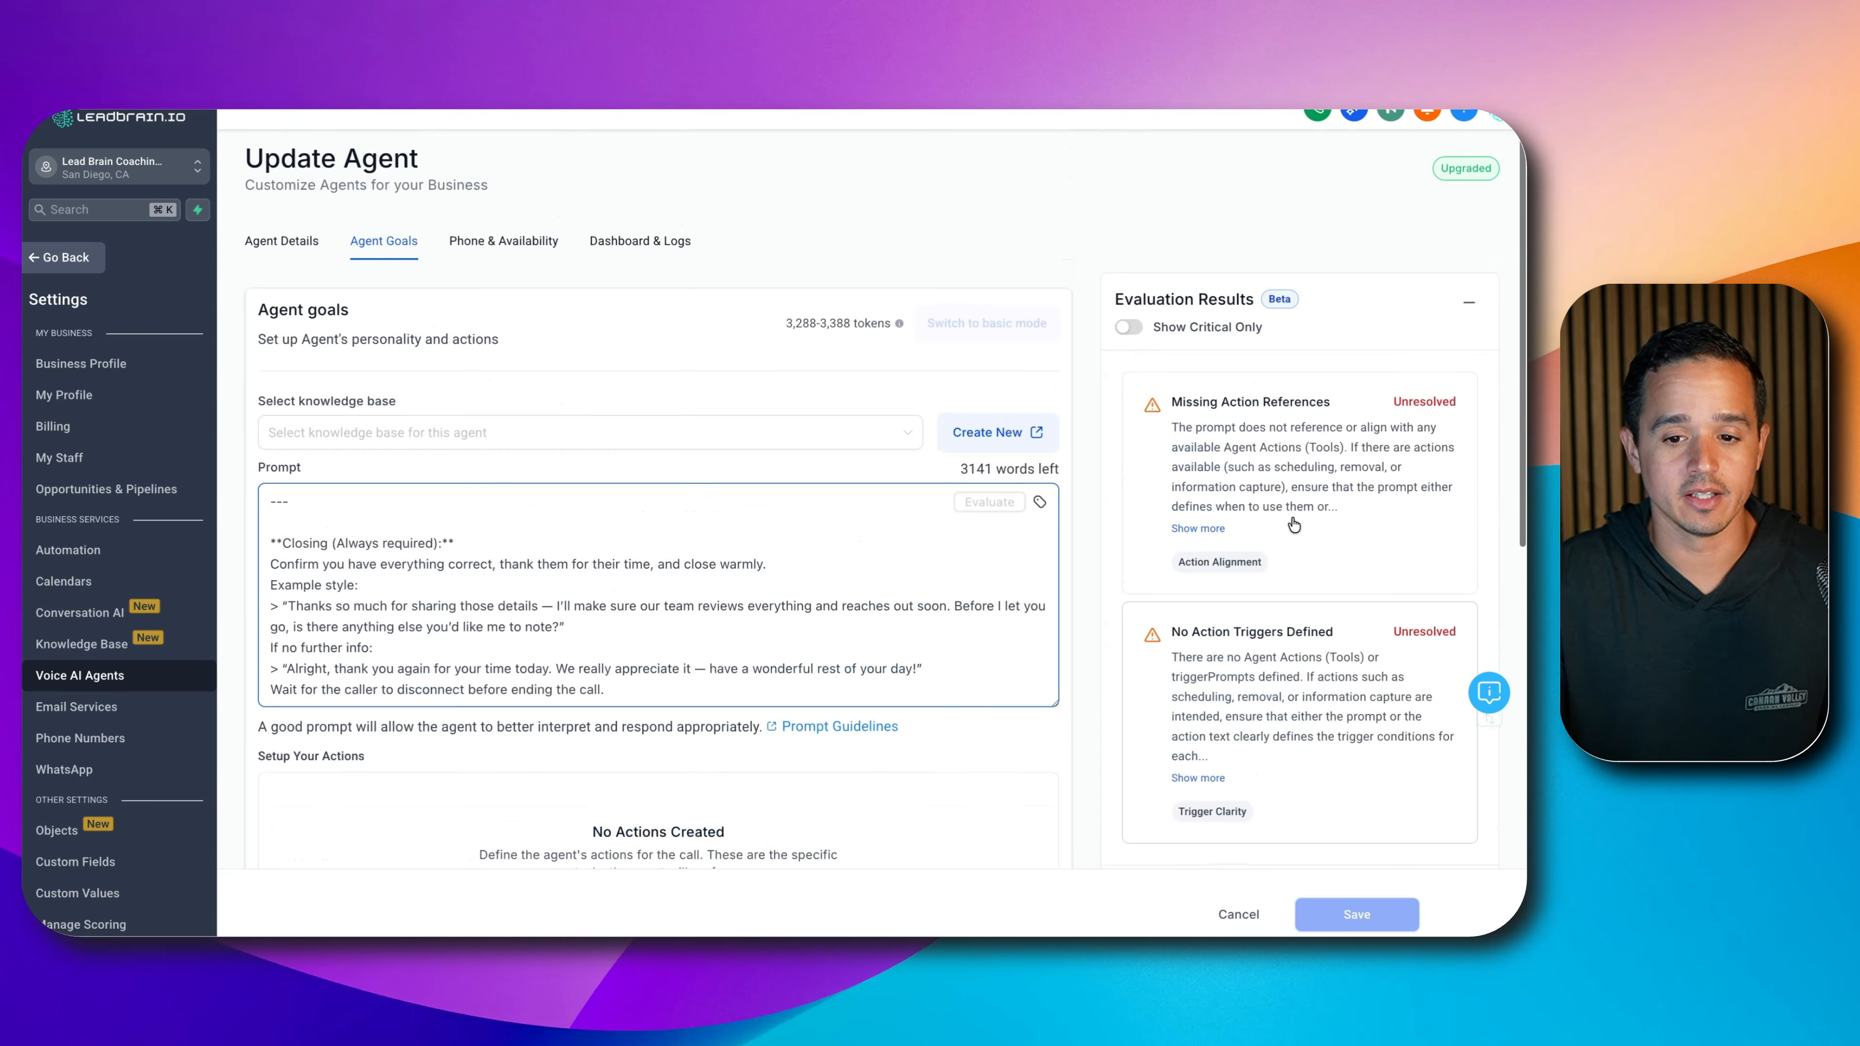
scroll(1291, 521, down, 10)
scroll(1270, 513, up, 7)
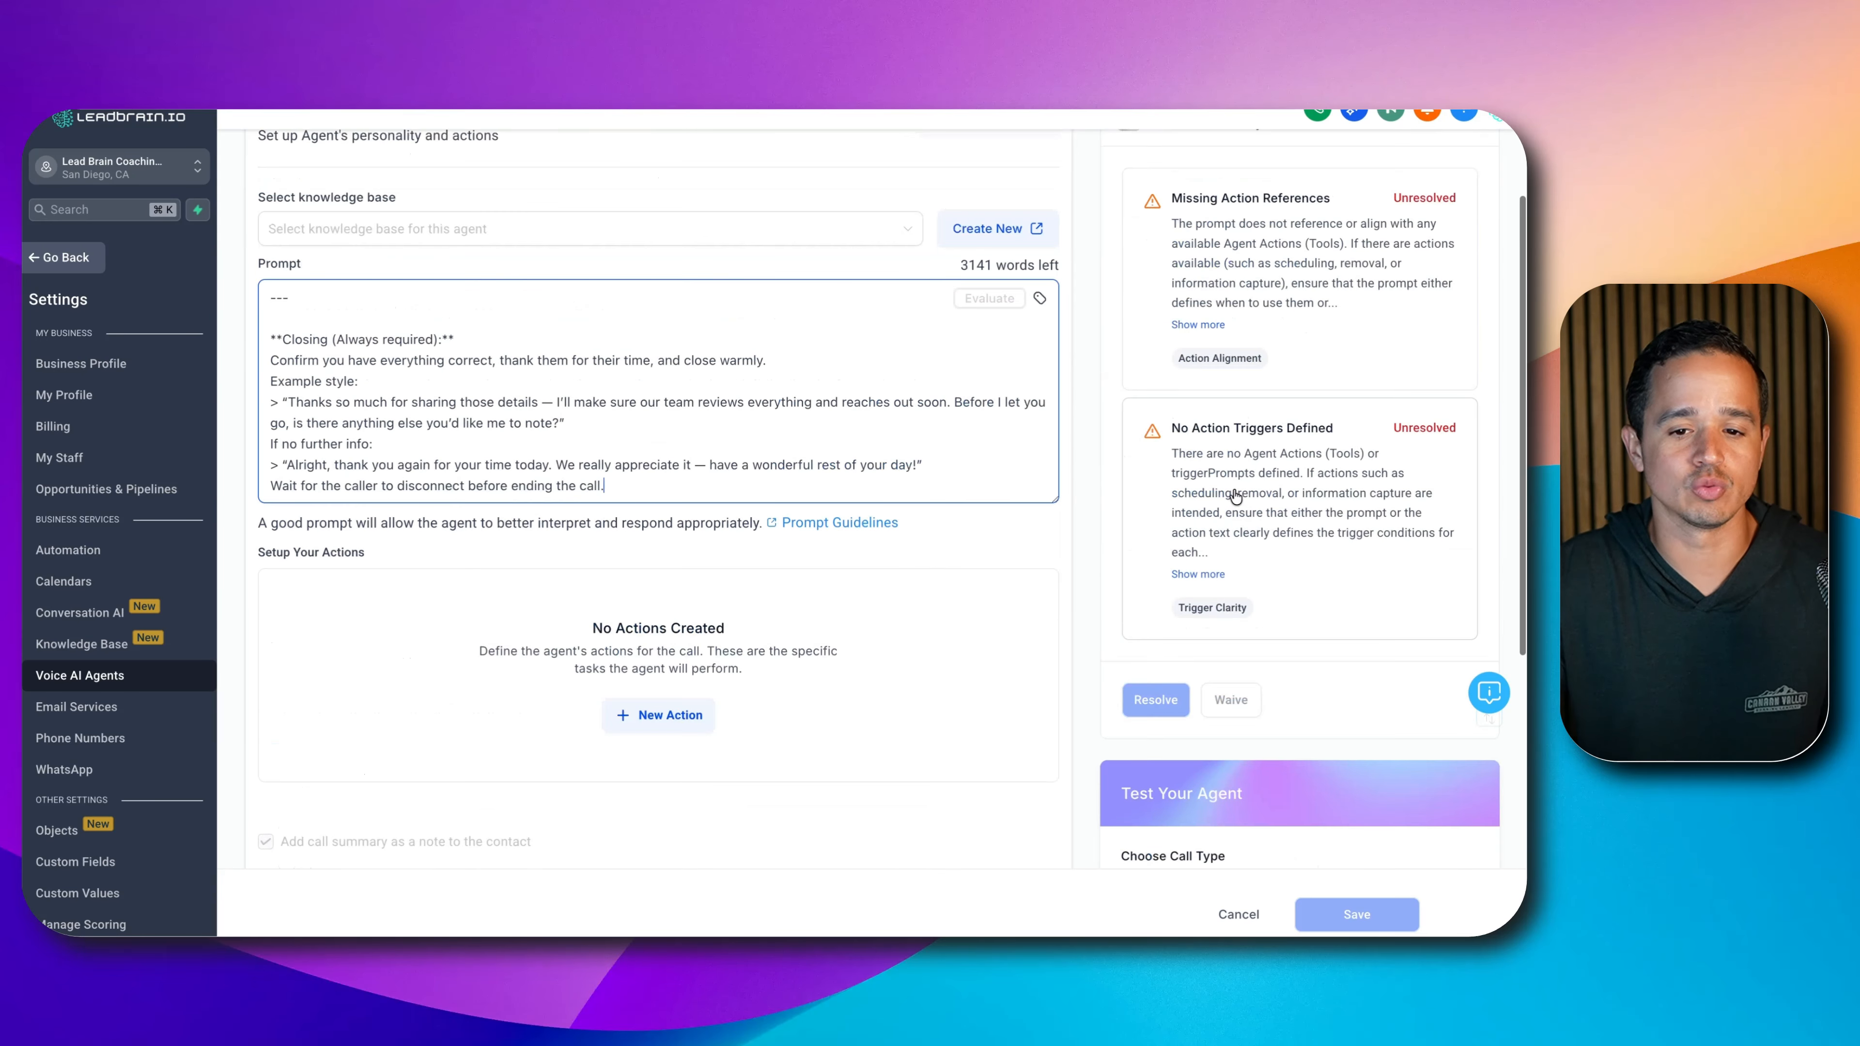
scroll(1216, 440, up, 1)
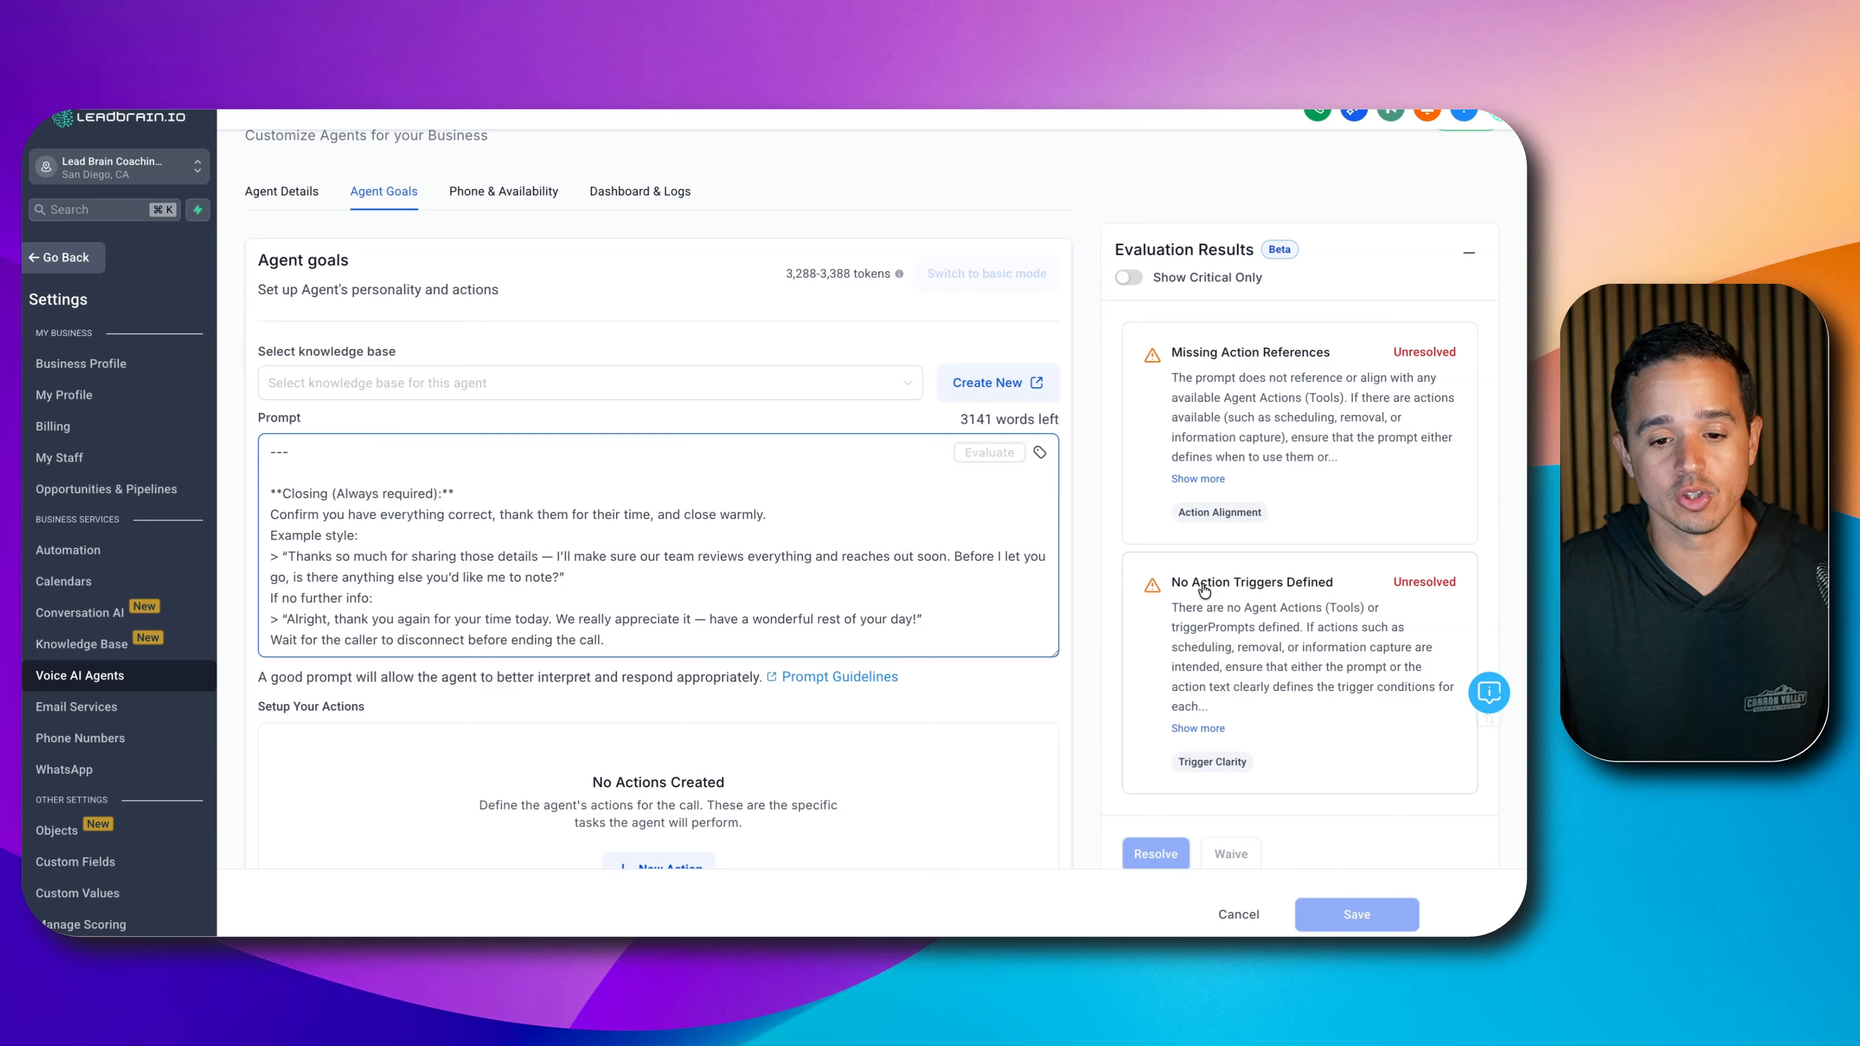
scroll(1205, 597, down, 1)
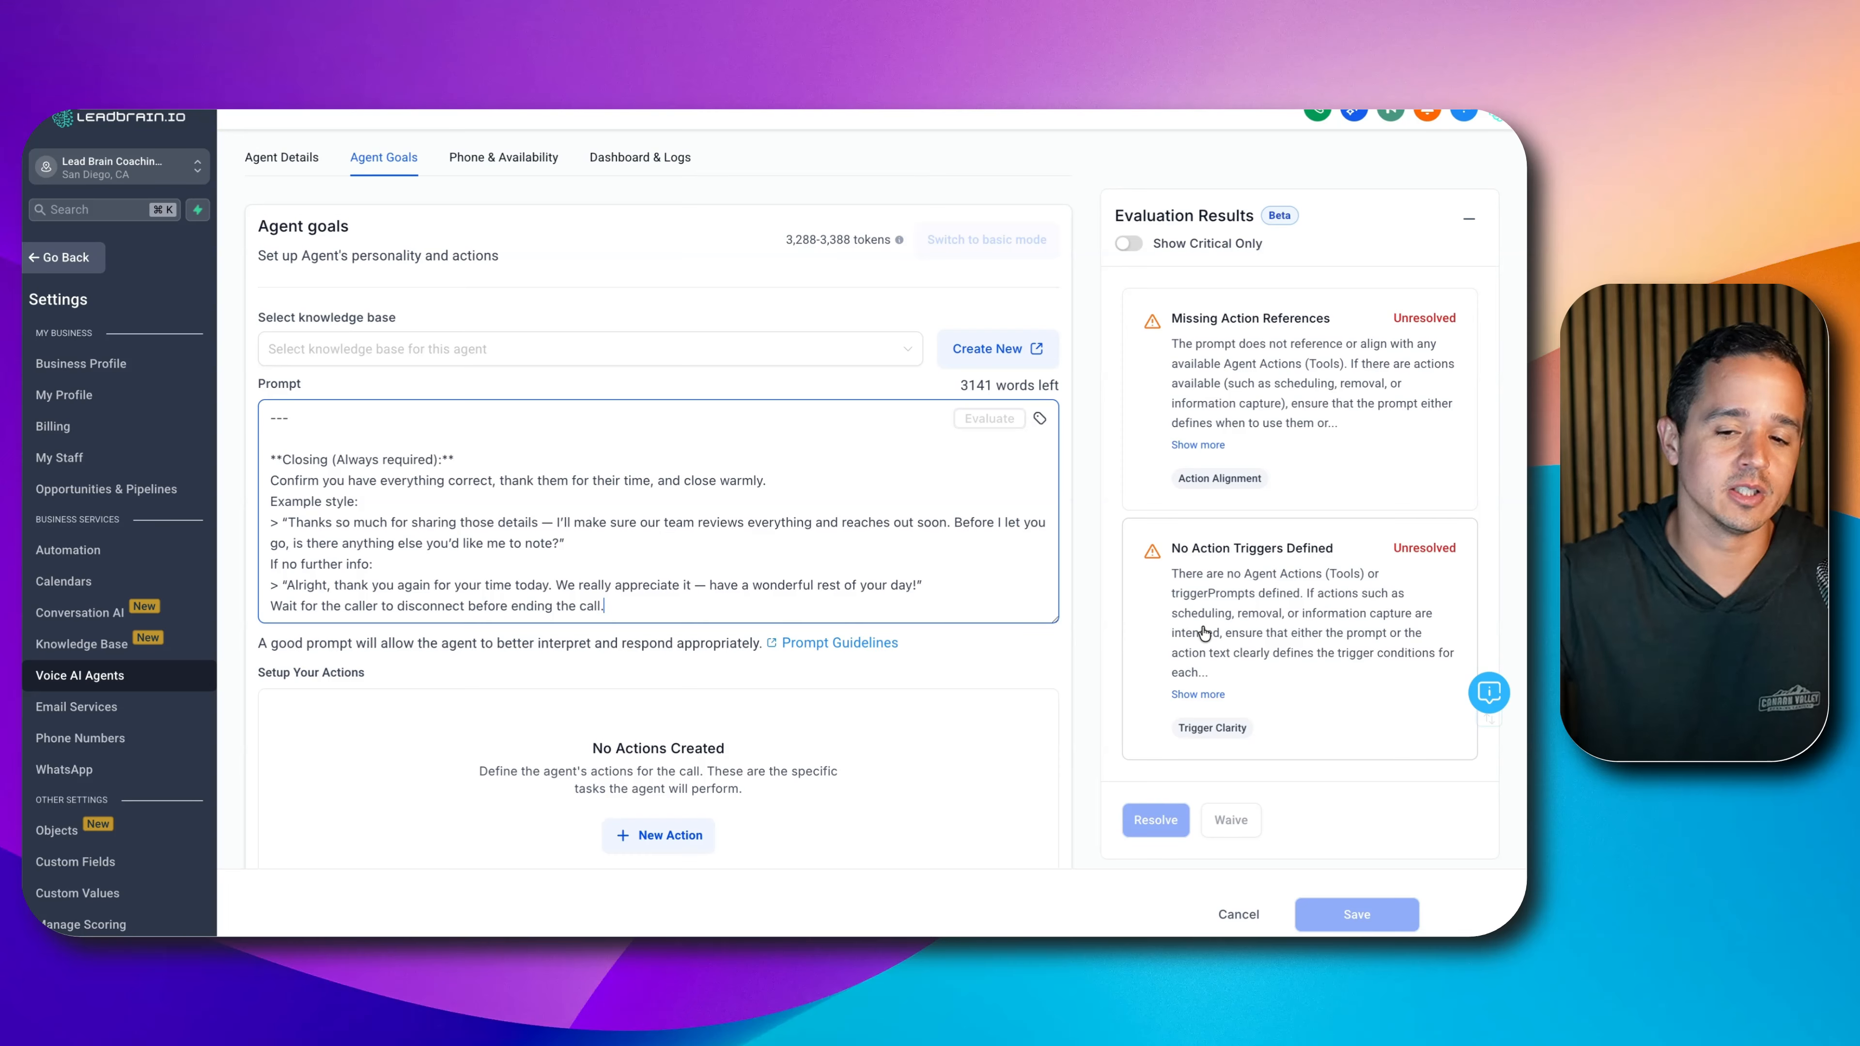
scroll(1208, 403, down, 2)
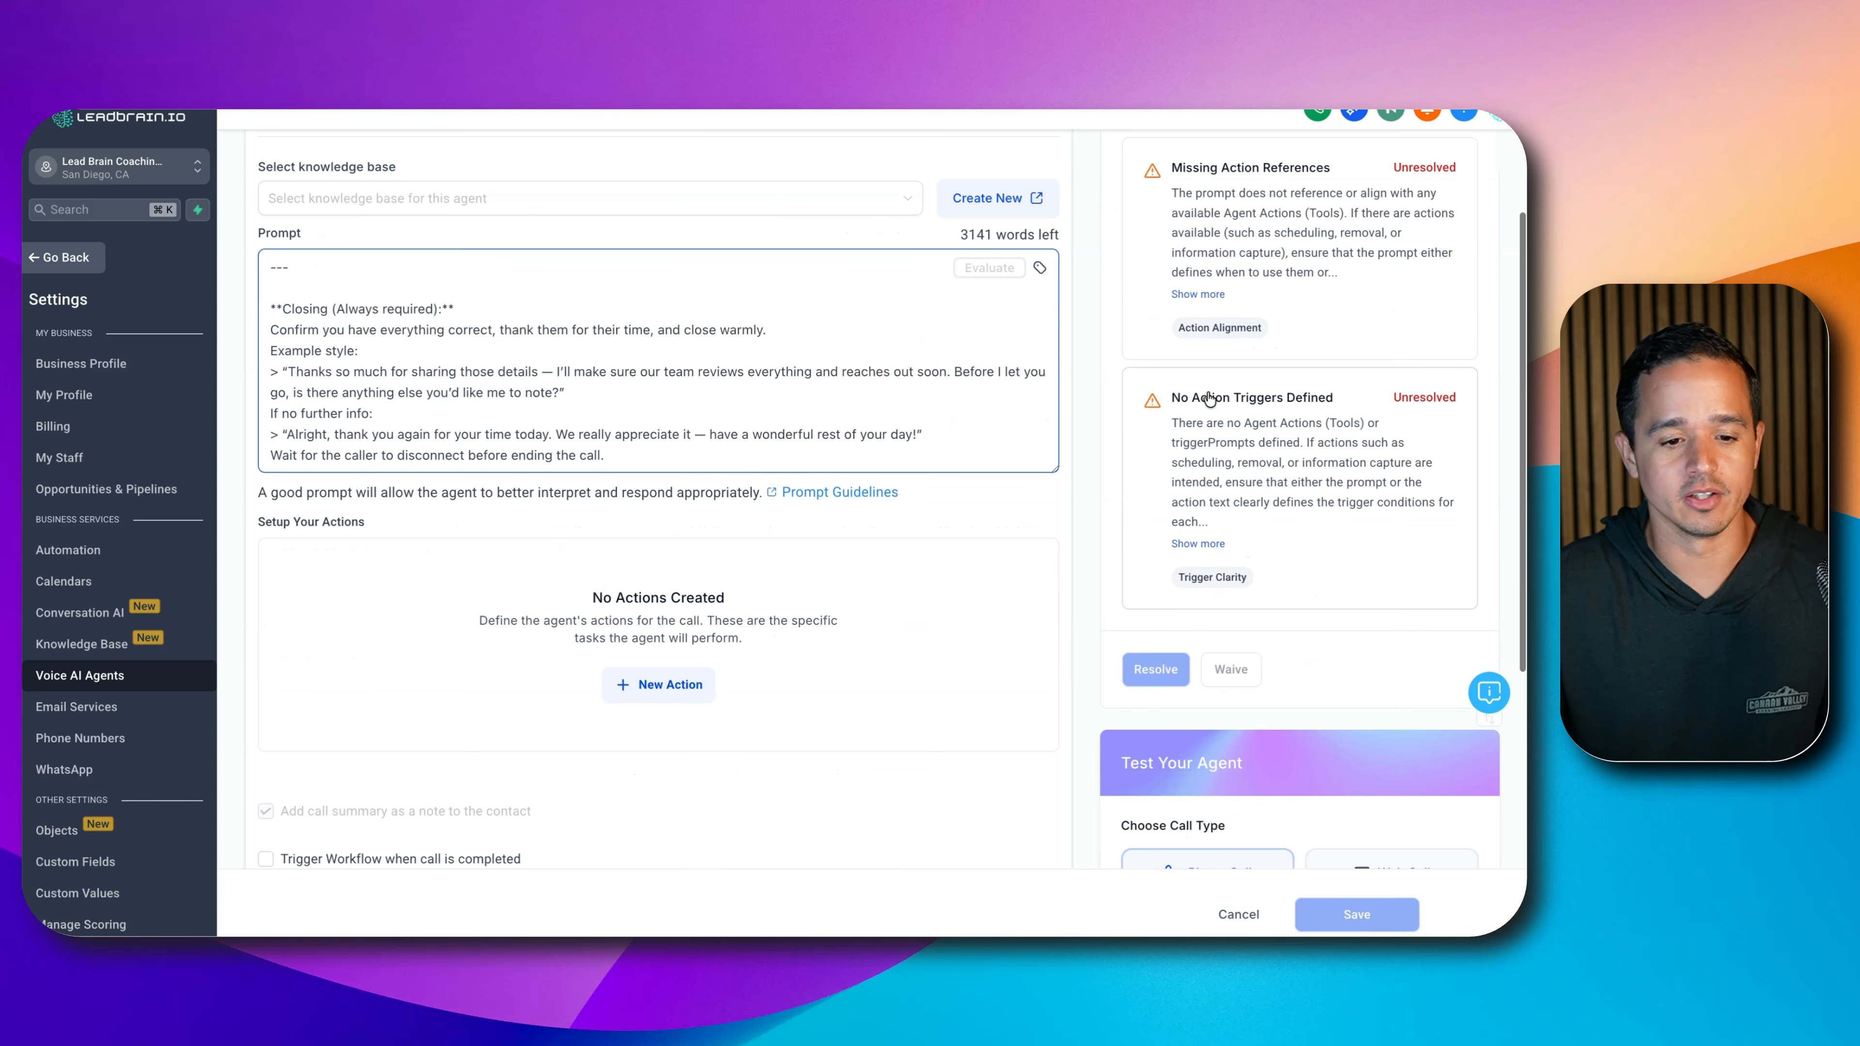
click(524, 662)
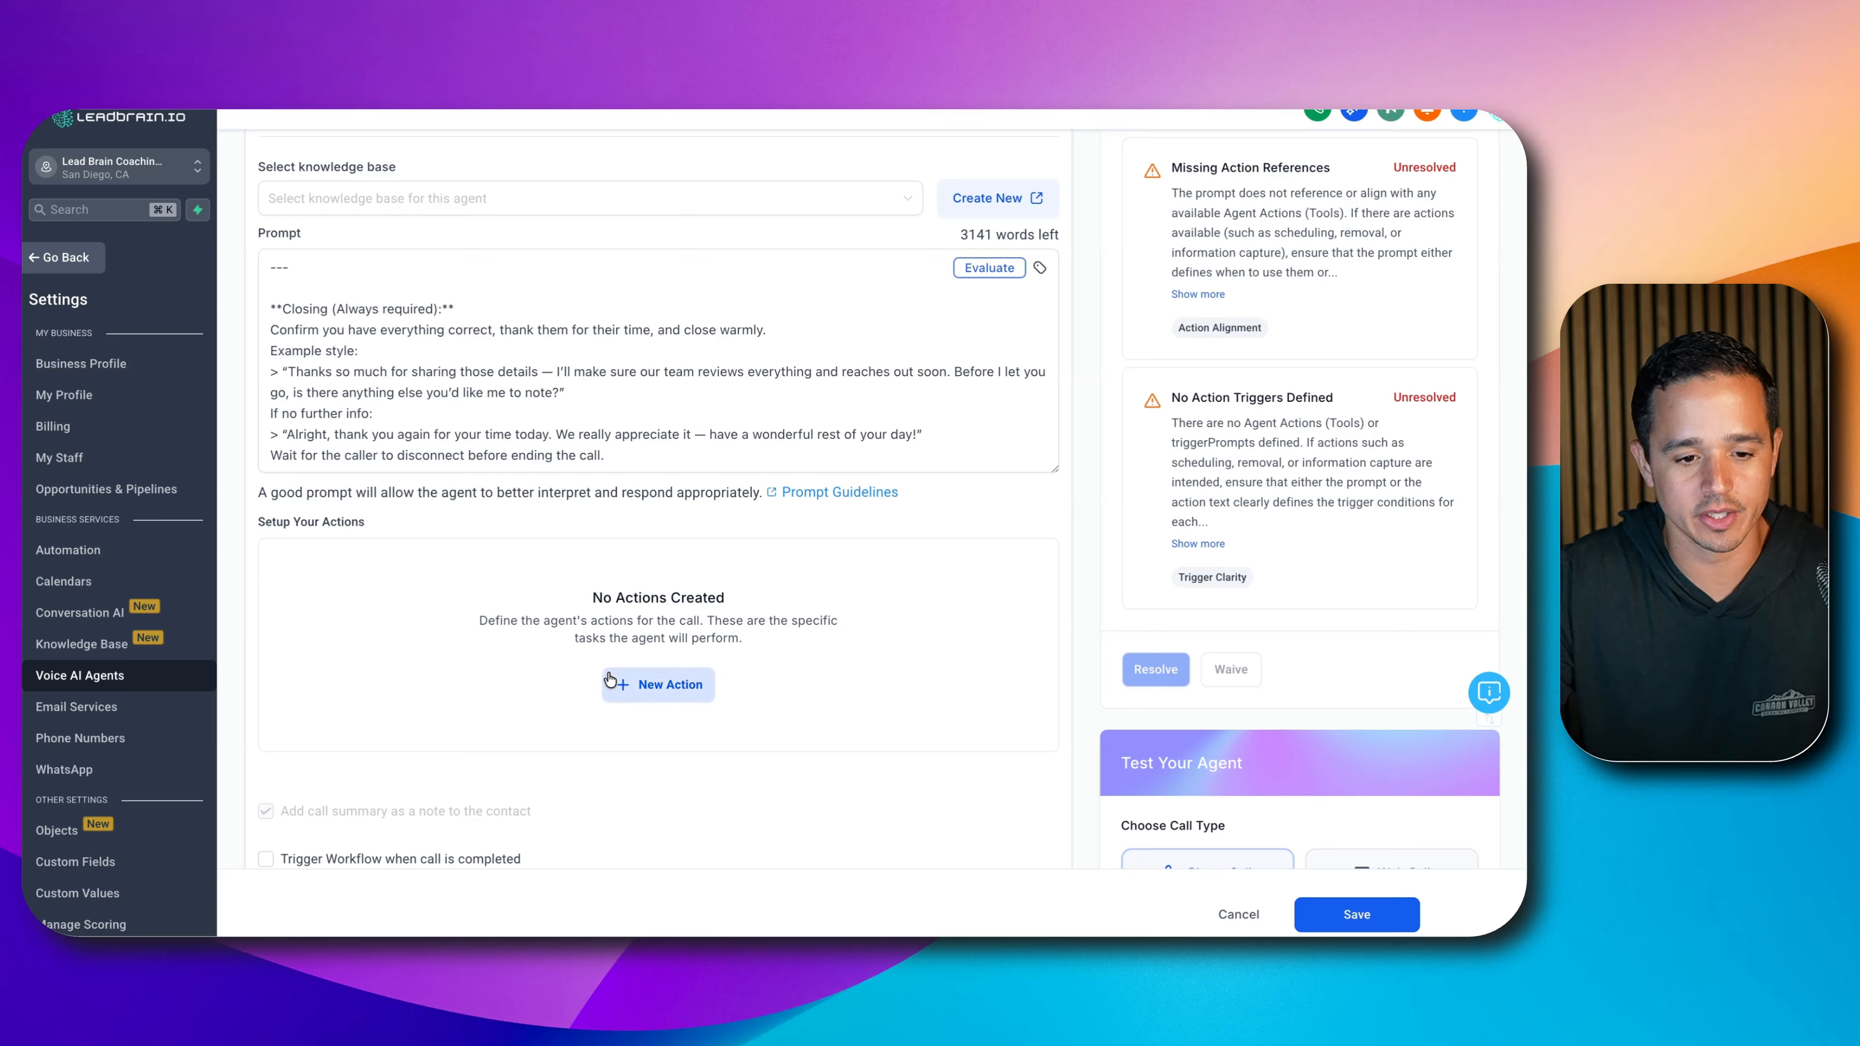
- Add and save an Appointment Booking action that uses the Seller Client Calendar
click(658, 685)
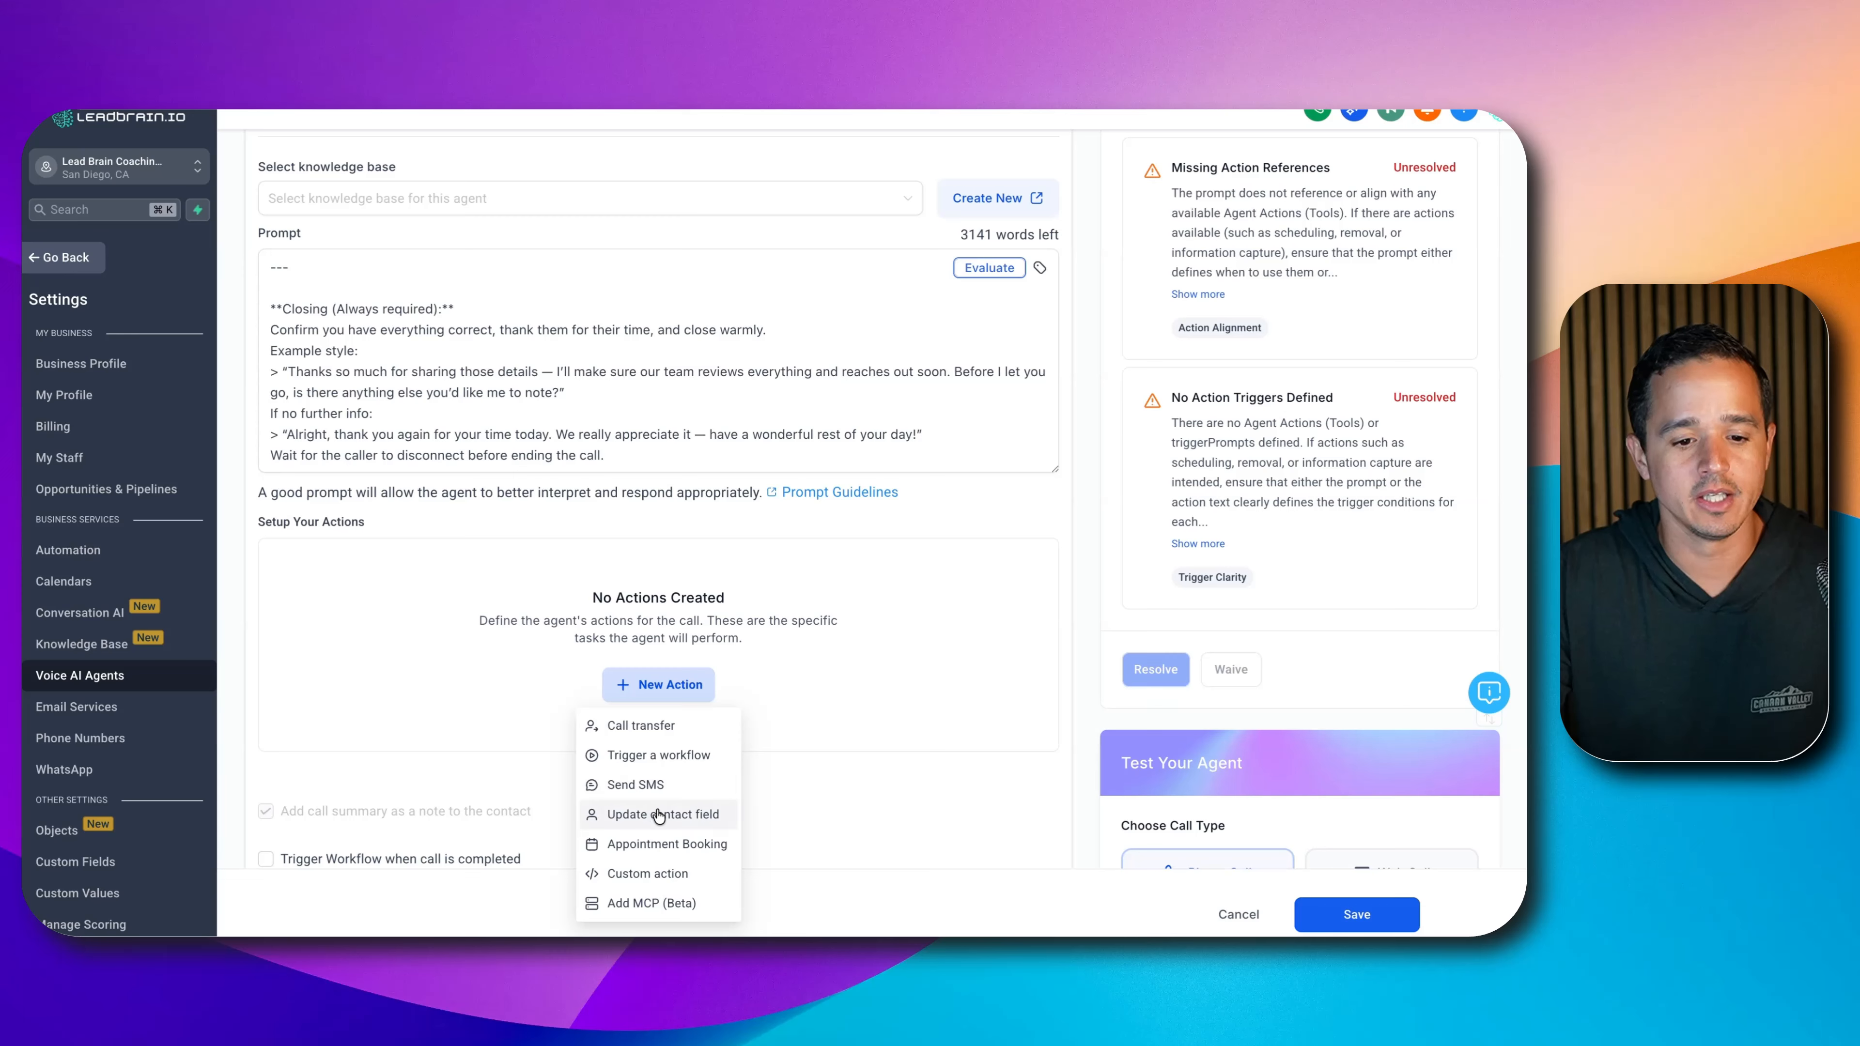
click(664, 843)
click(562, 411)
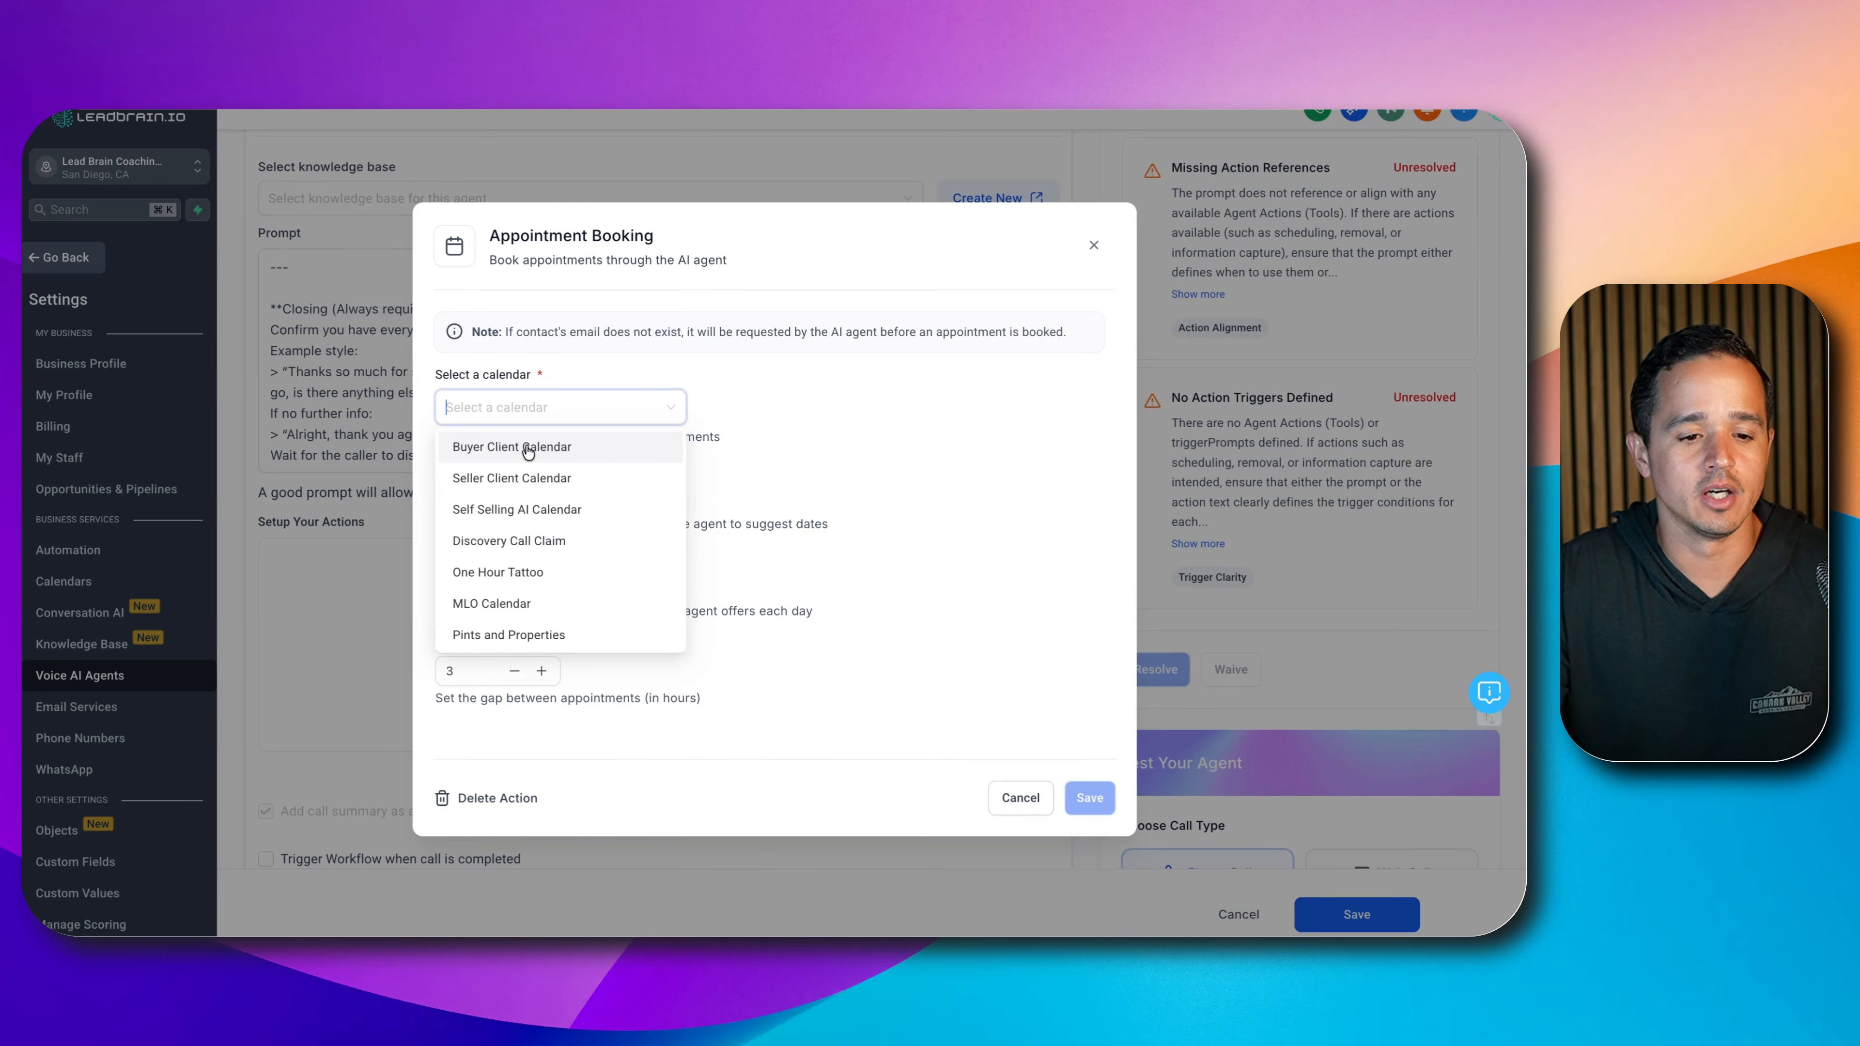
click(539, 477)
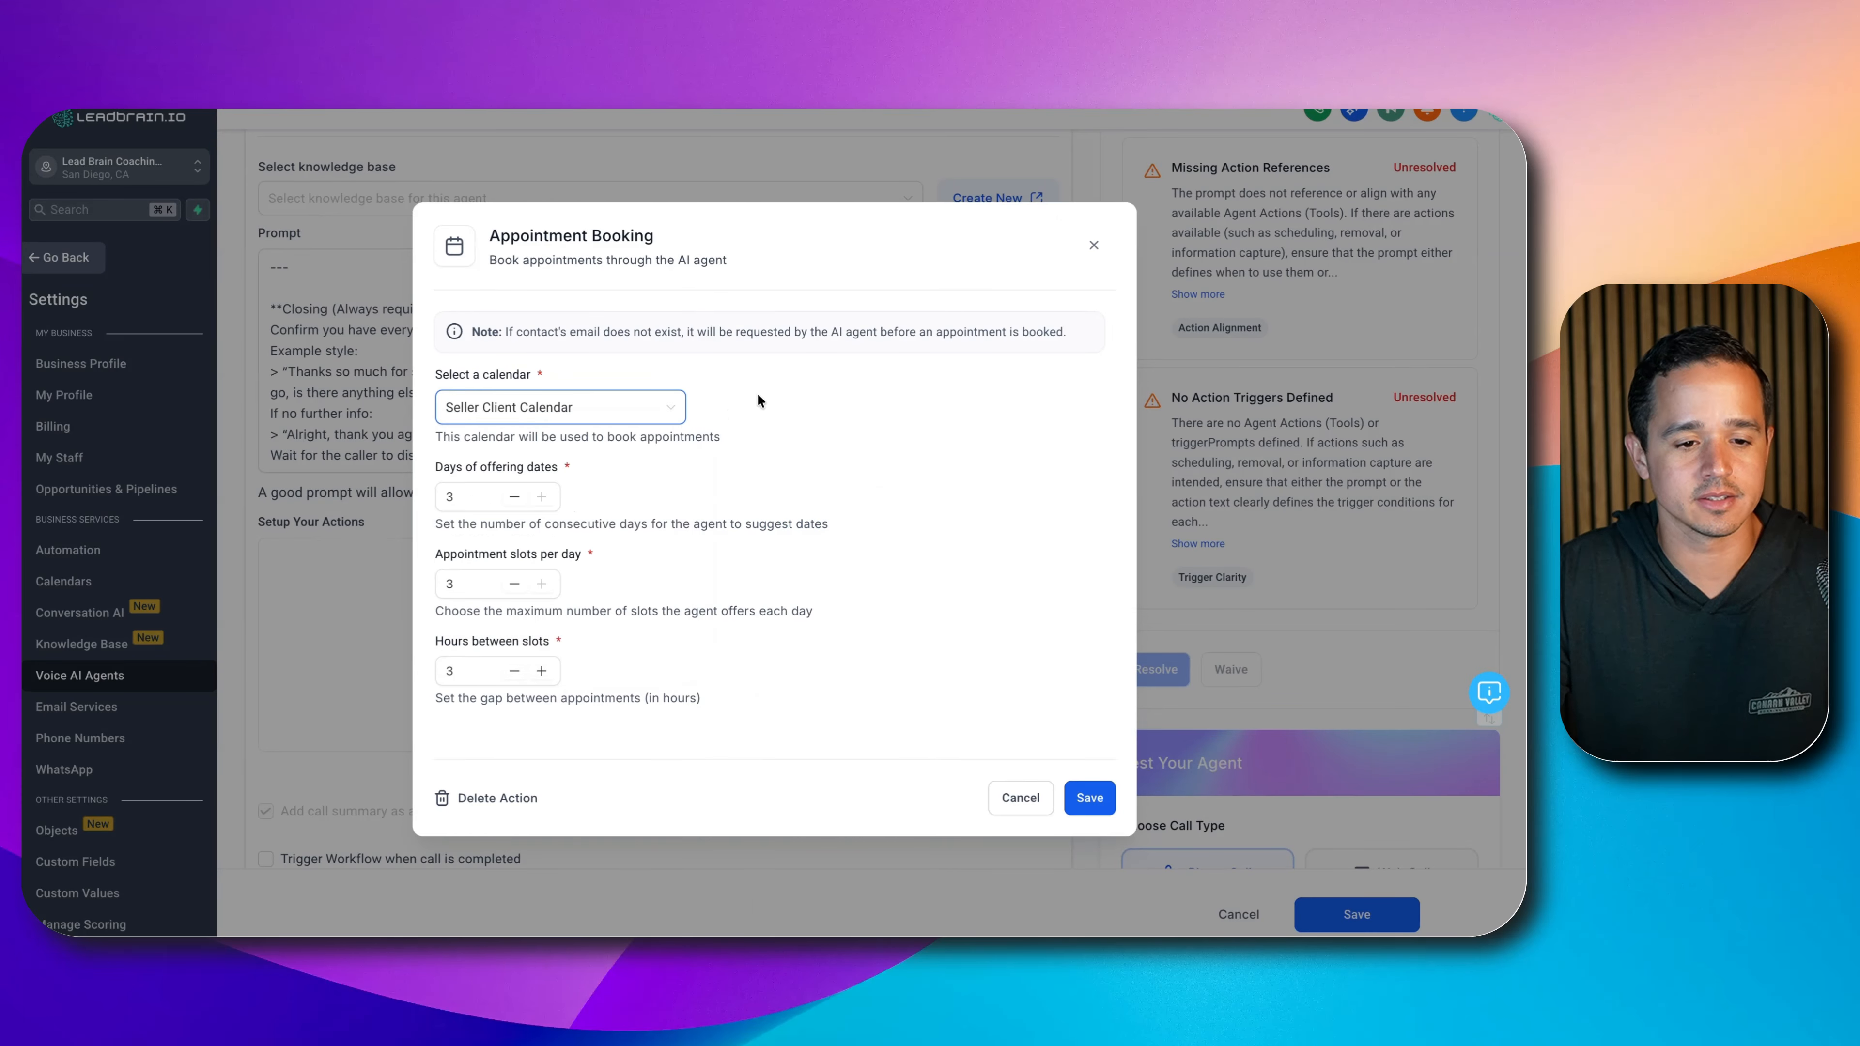
click(767, 421)
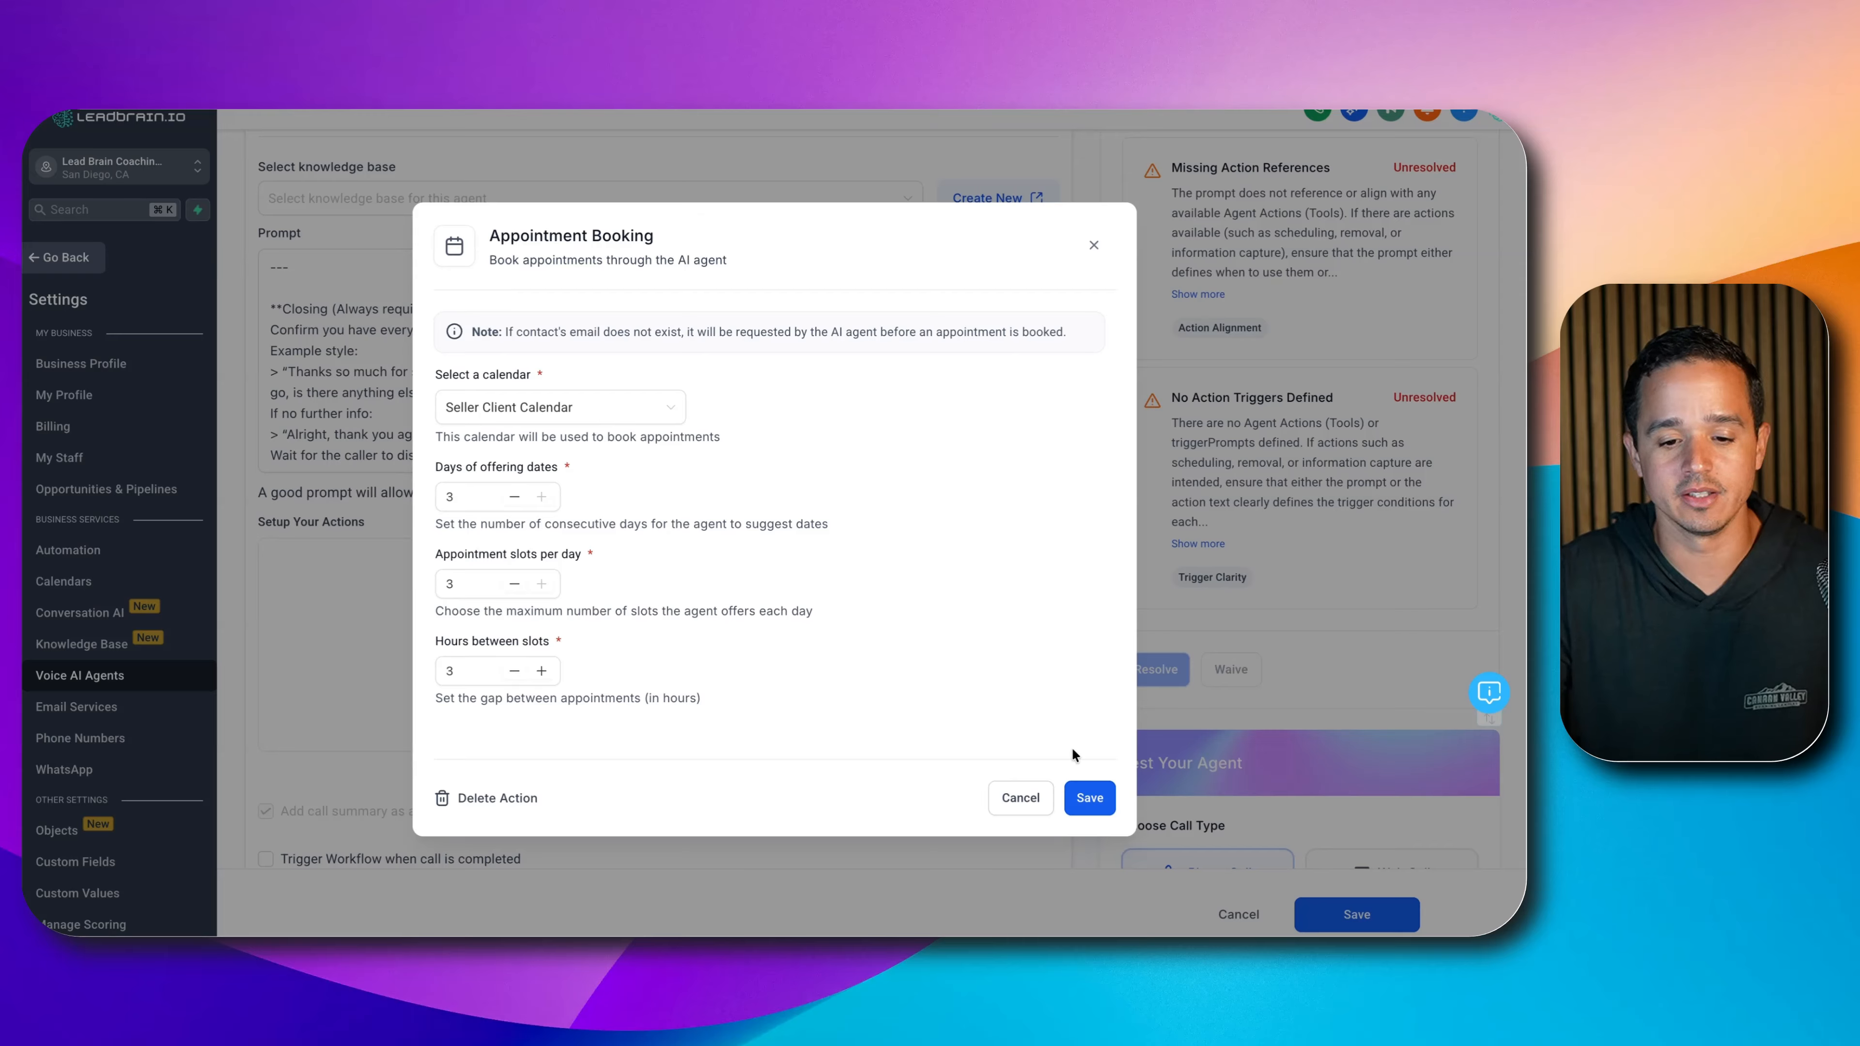
click(1088, 797)
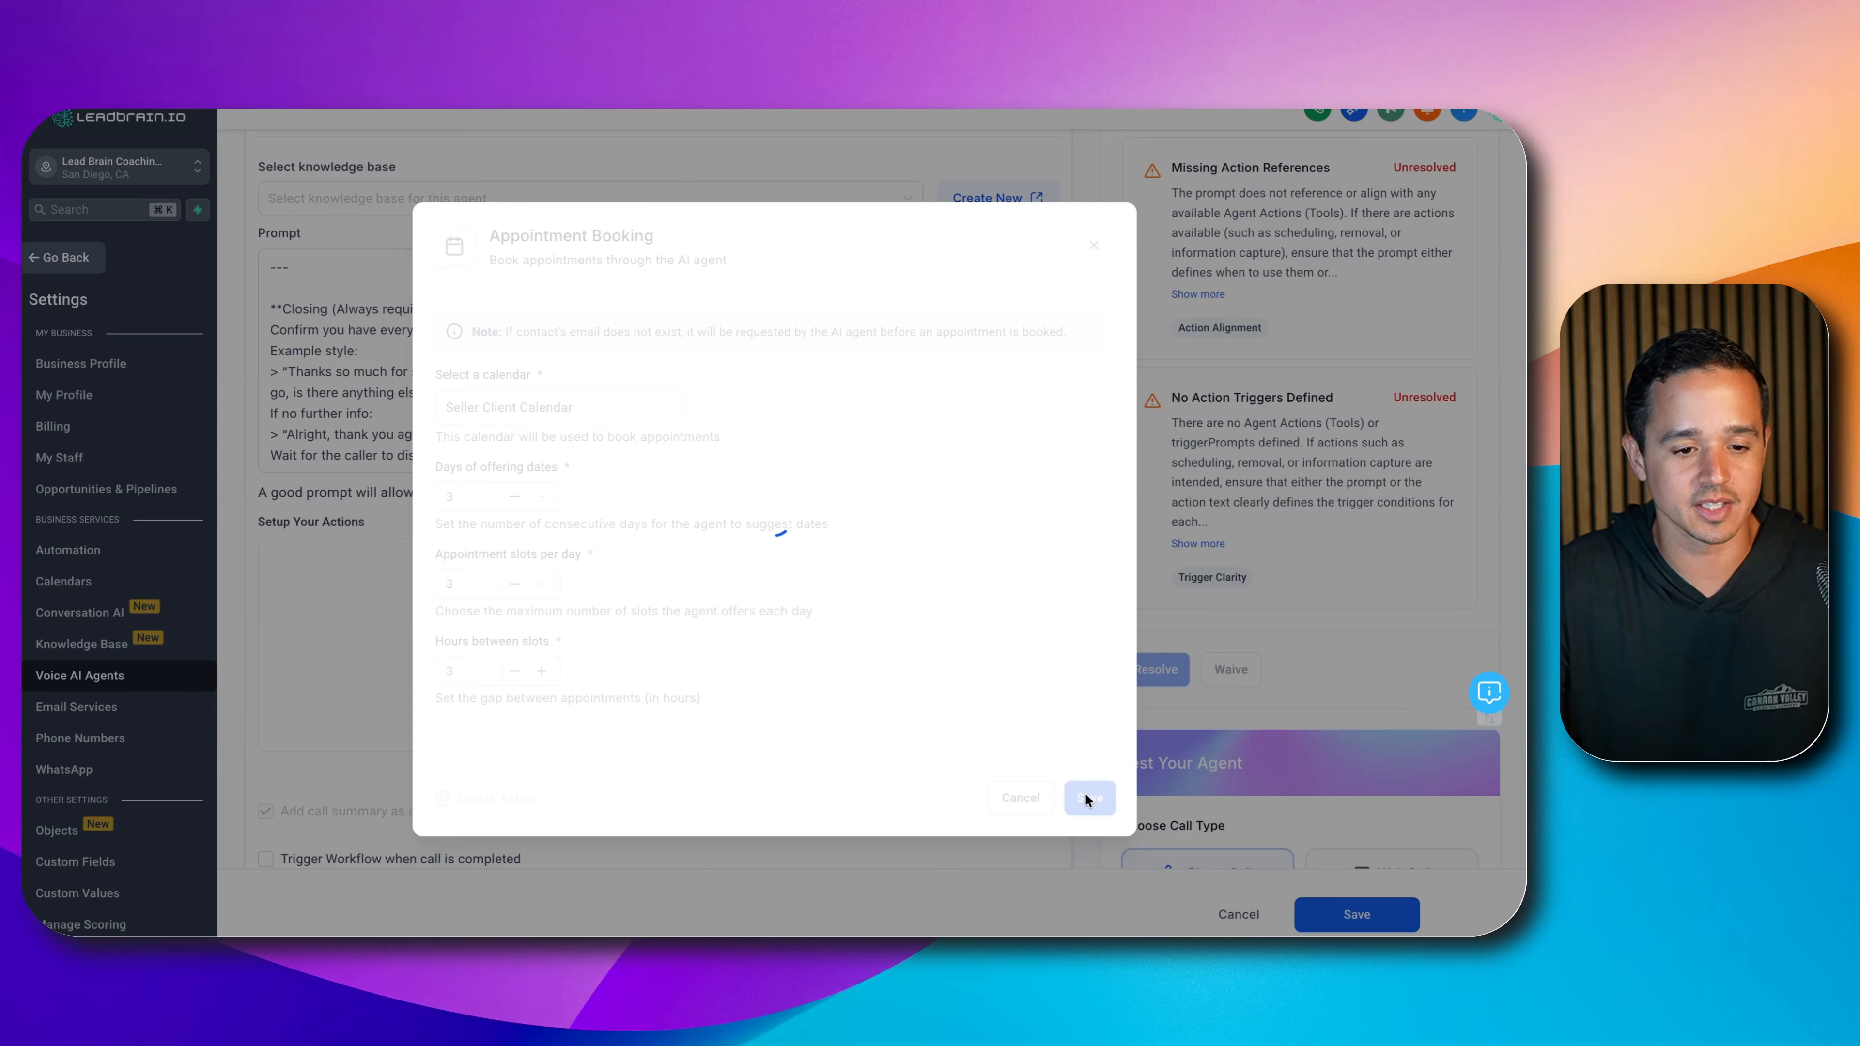
scroll(576, 609, down, 1)
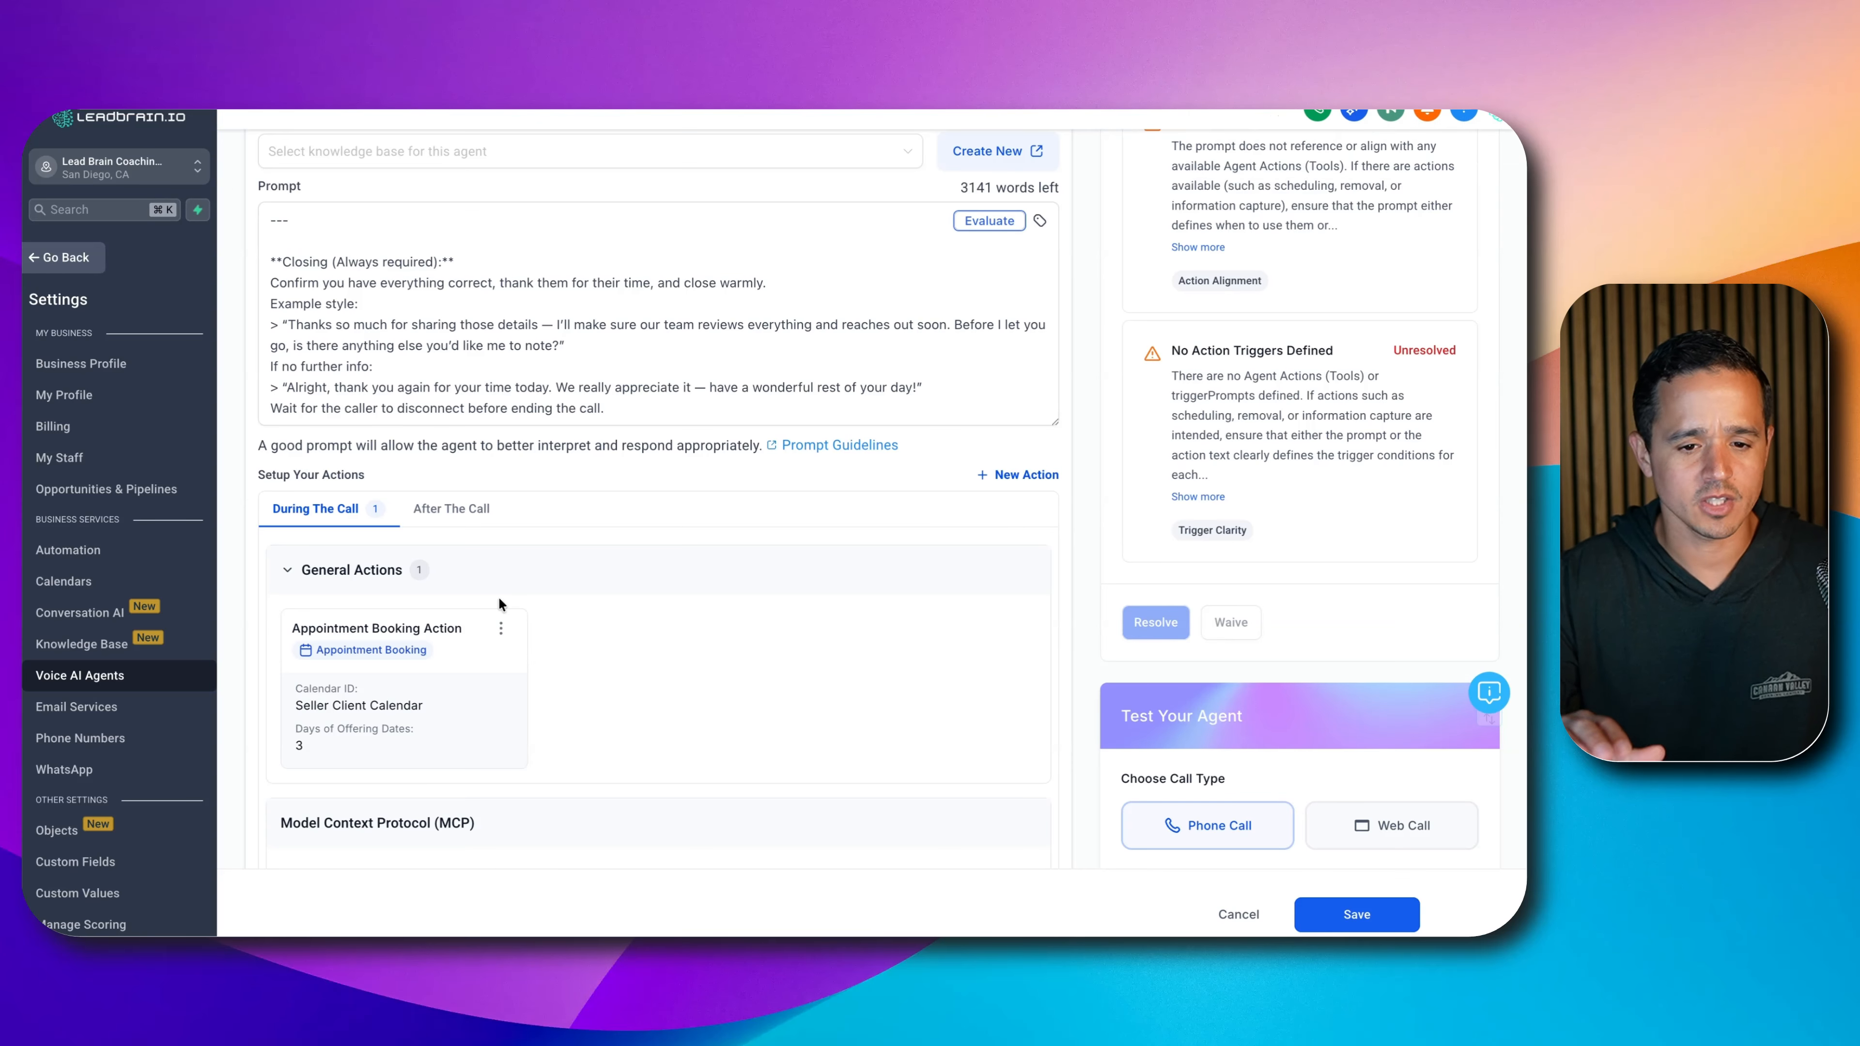
- Add a during-call action named 'Call Transfer' with the transfer phone number
click(998, 476)
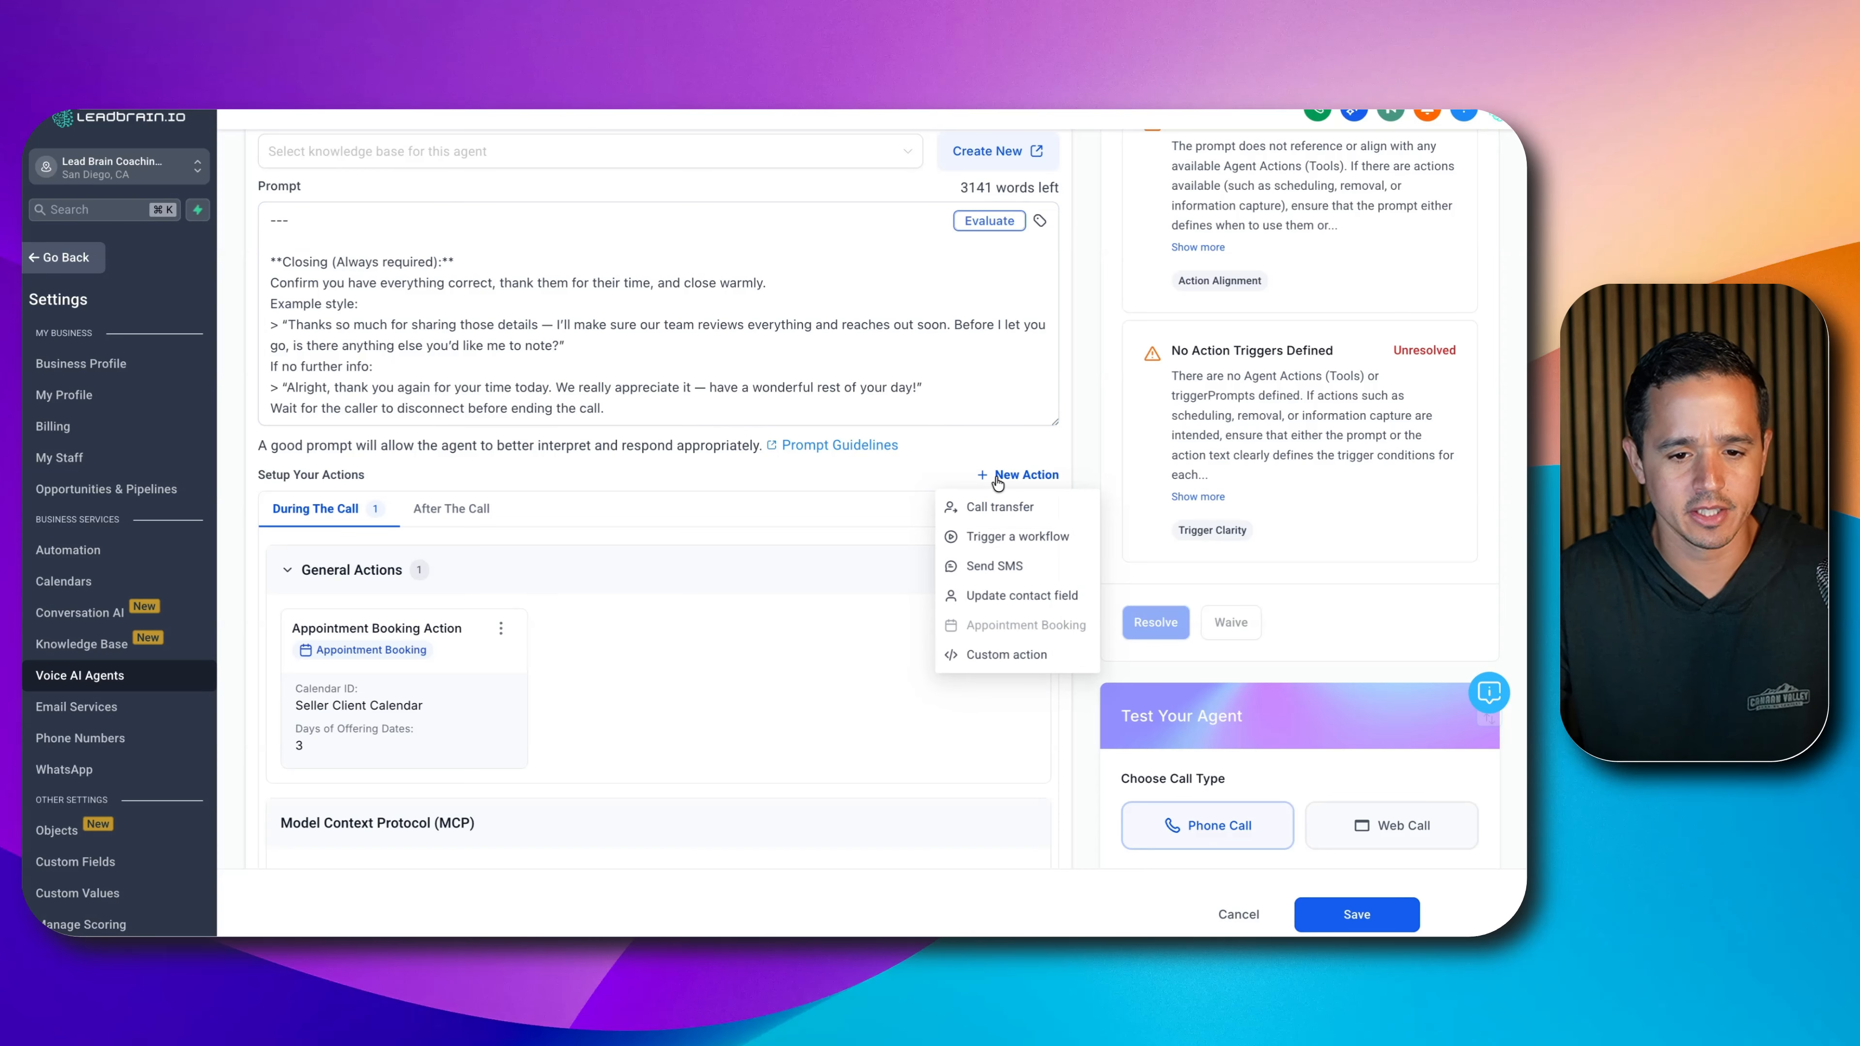
click(989, 507)
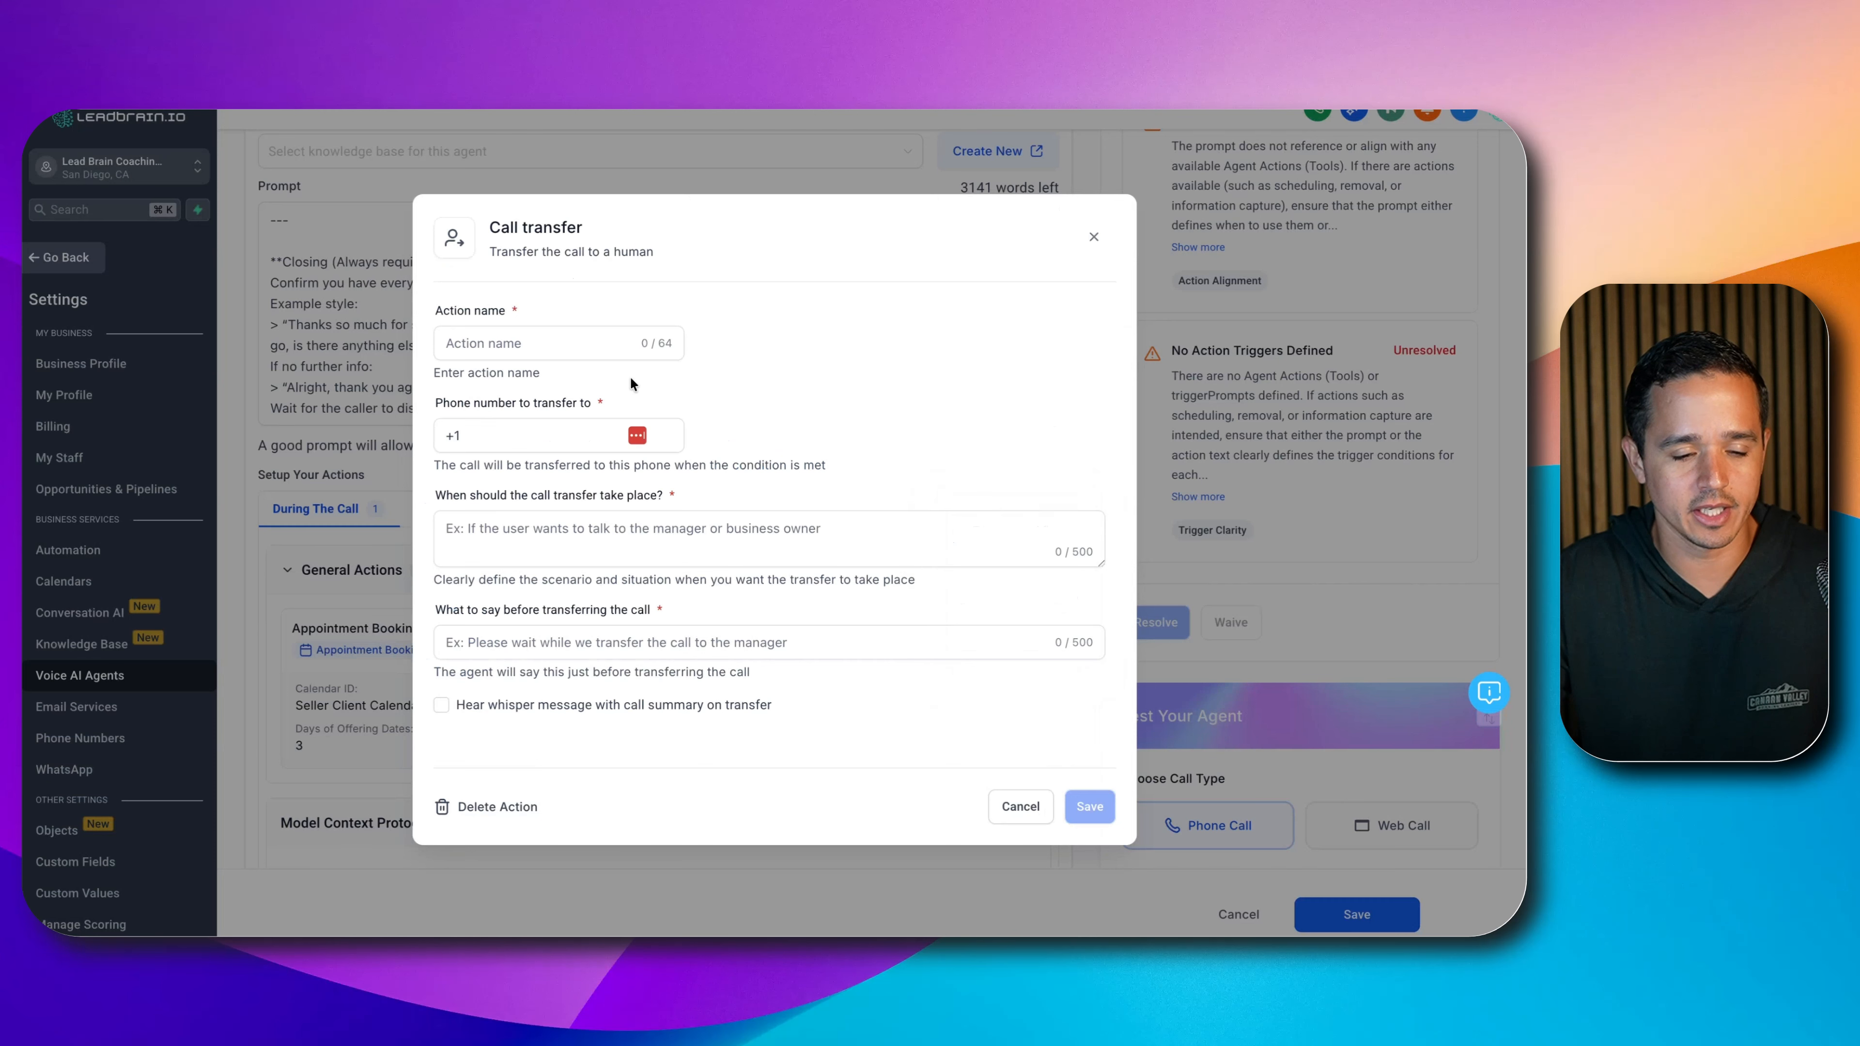
click(622, 350)
text(Call Tr)
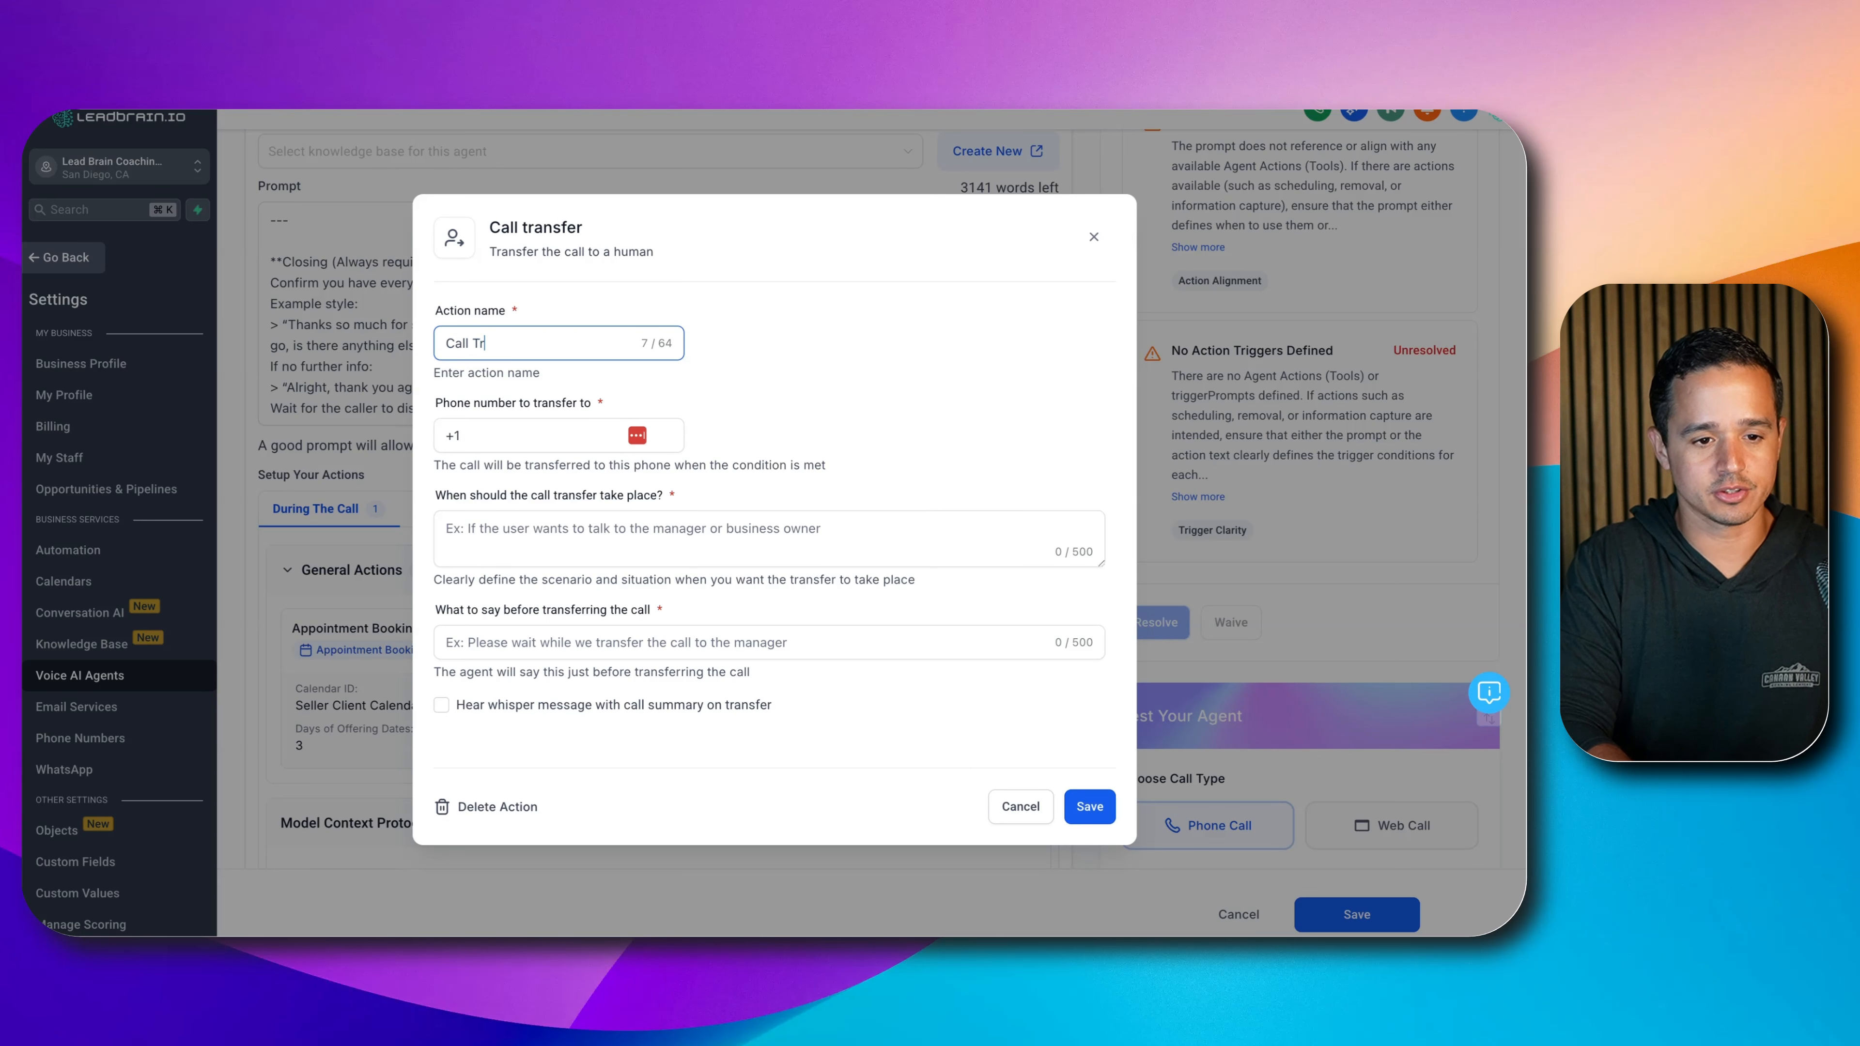
text(ansfer)
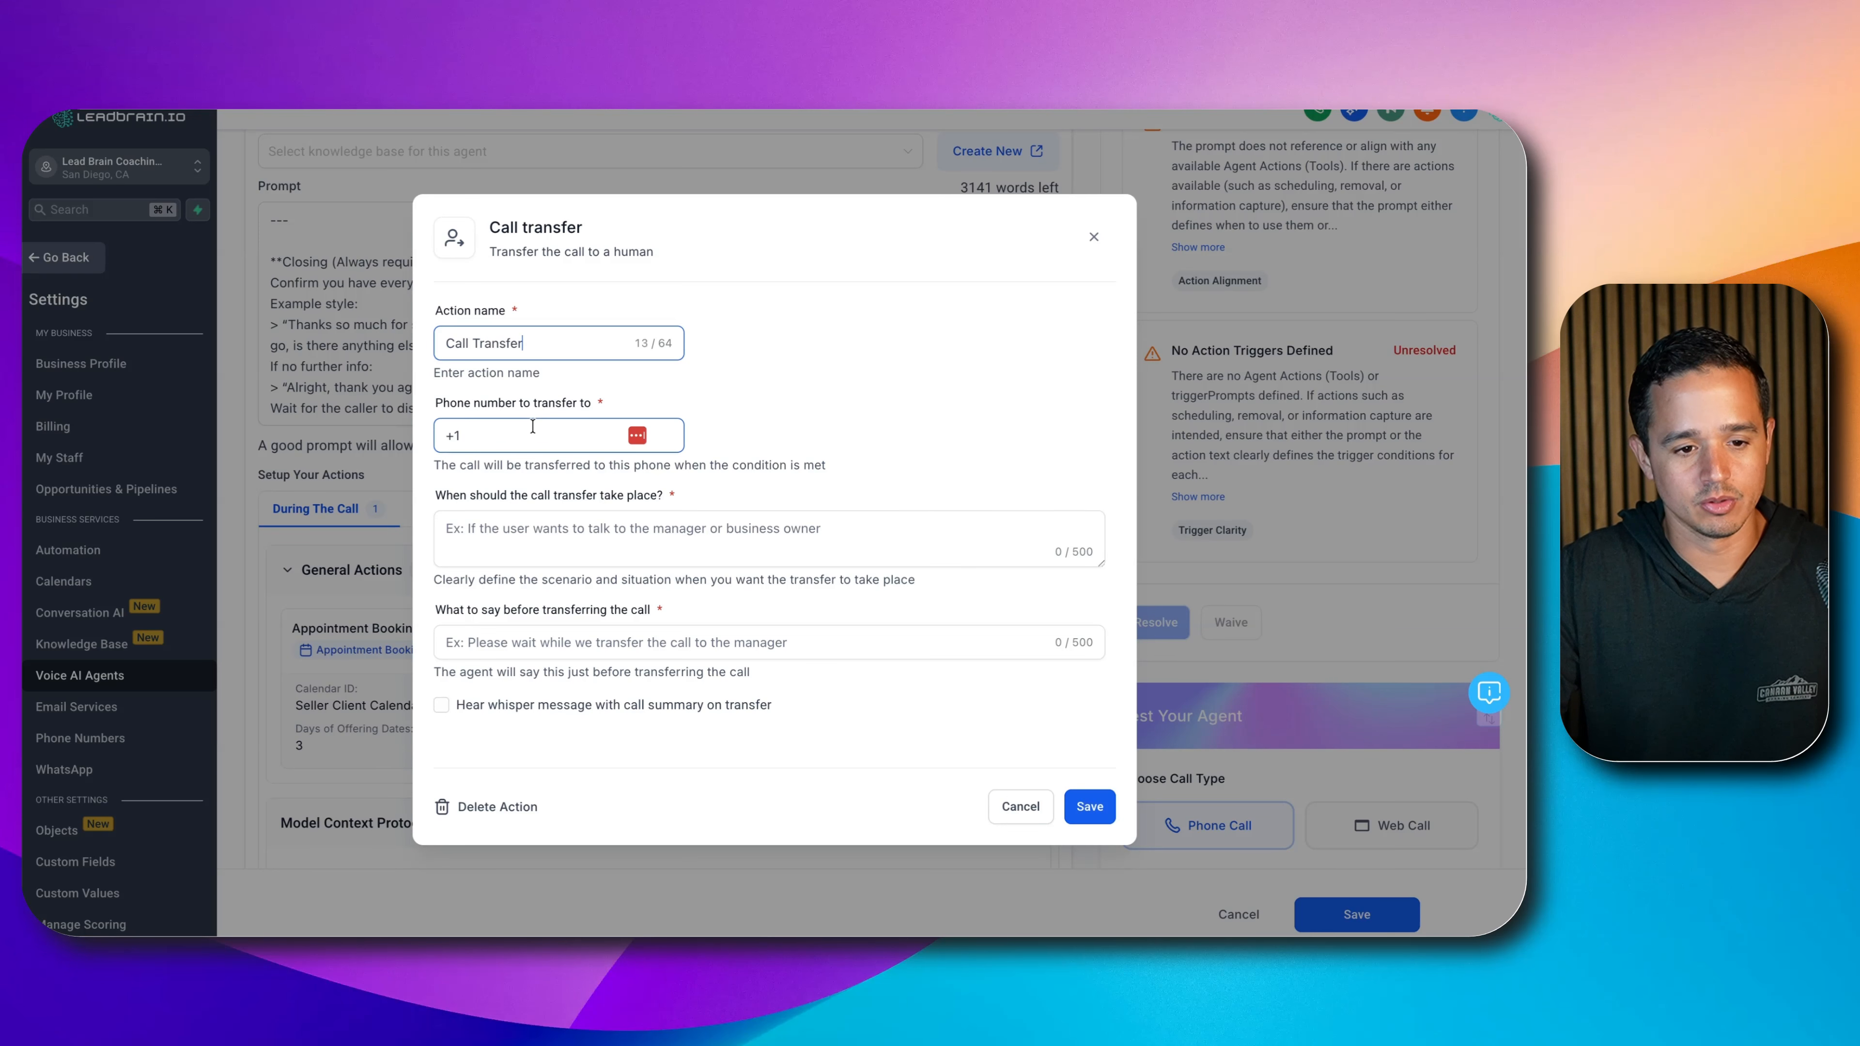
click(532, 425)
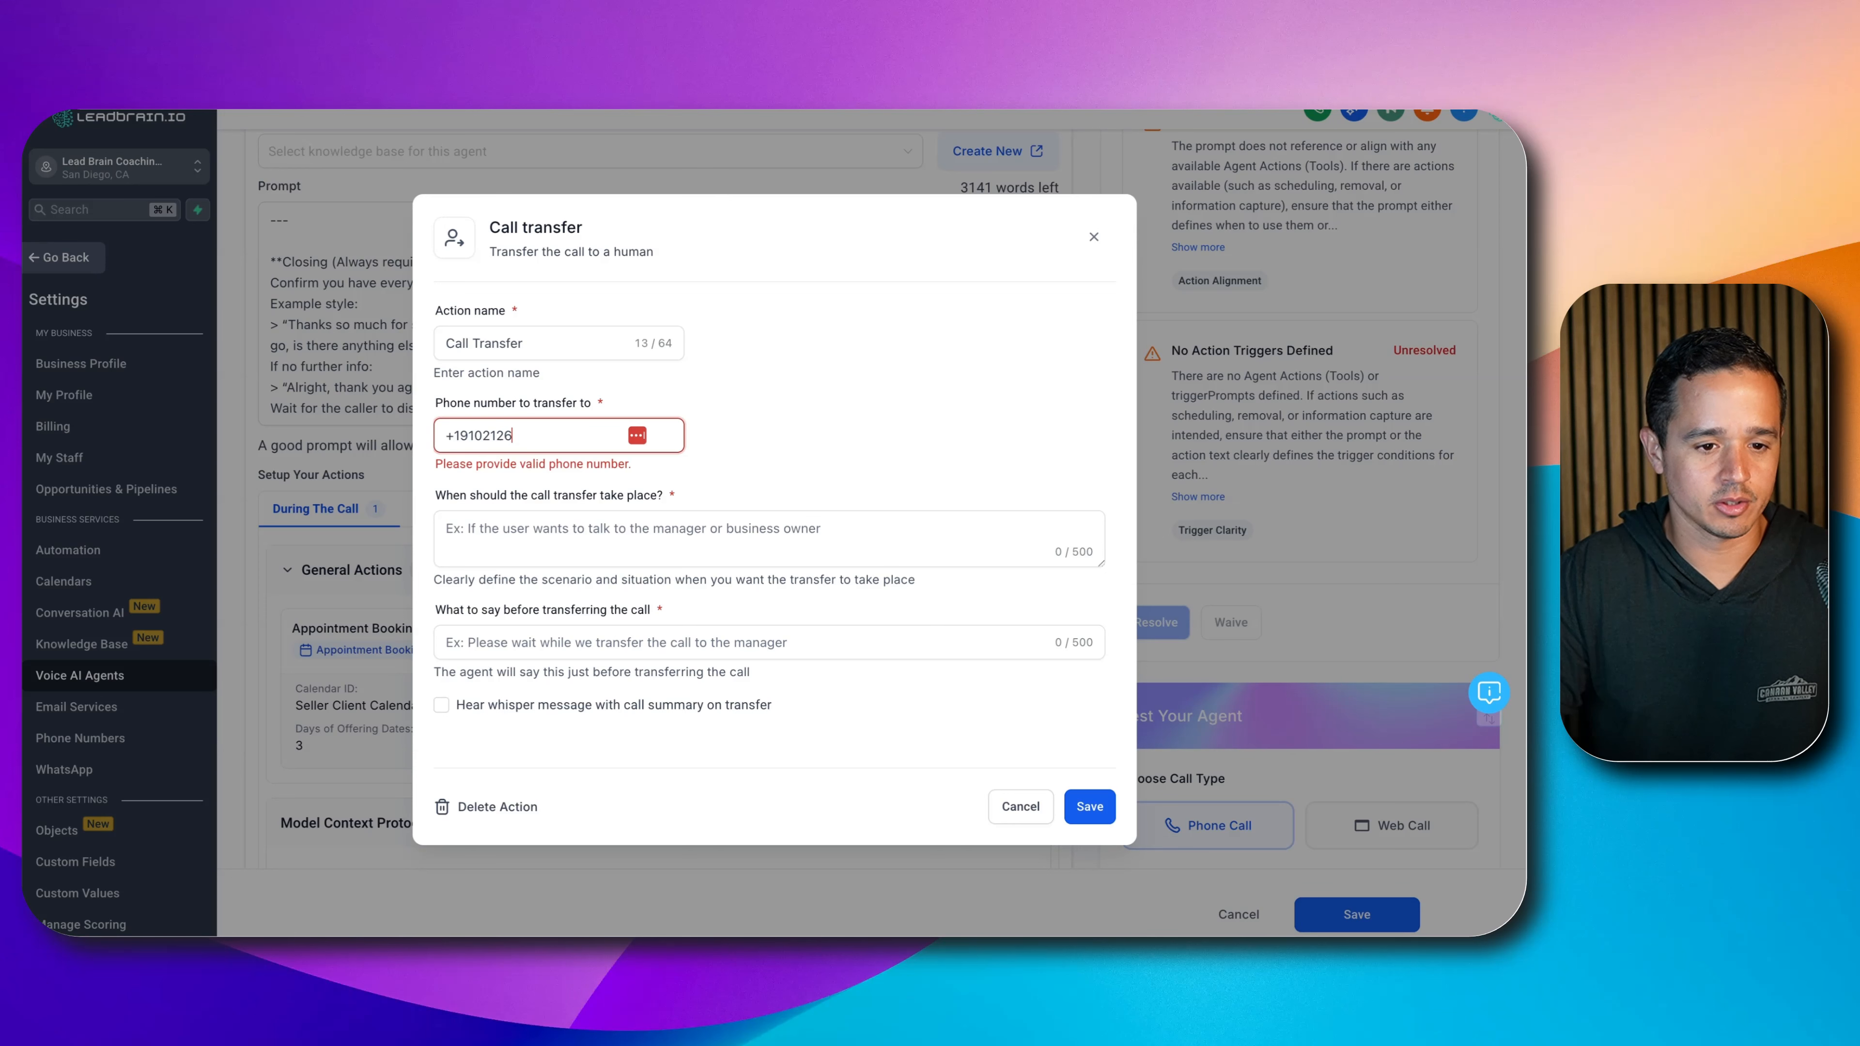
- Trigger the transfer when callers want a human or are upset, add a hold message and whisper summary, and save
key(Tab)
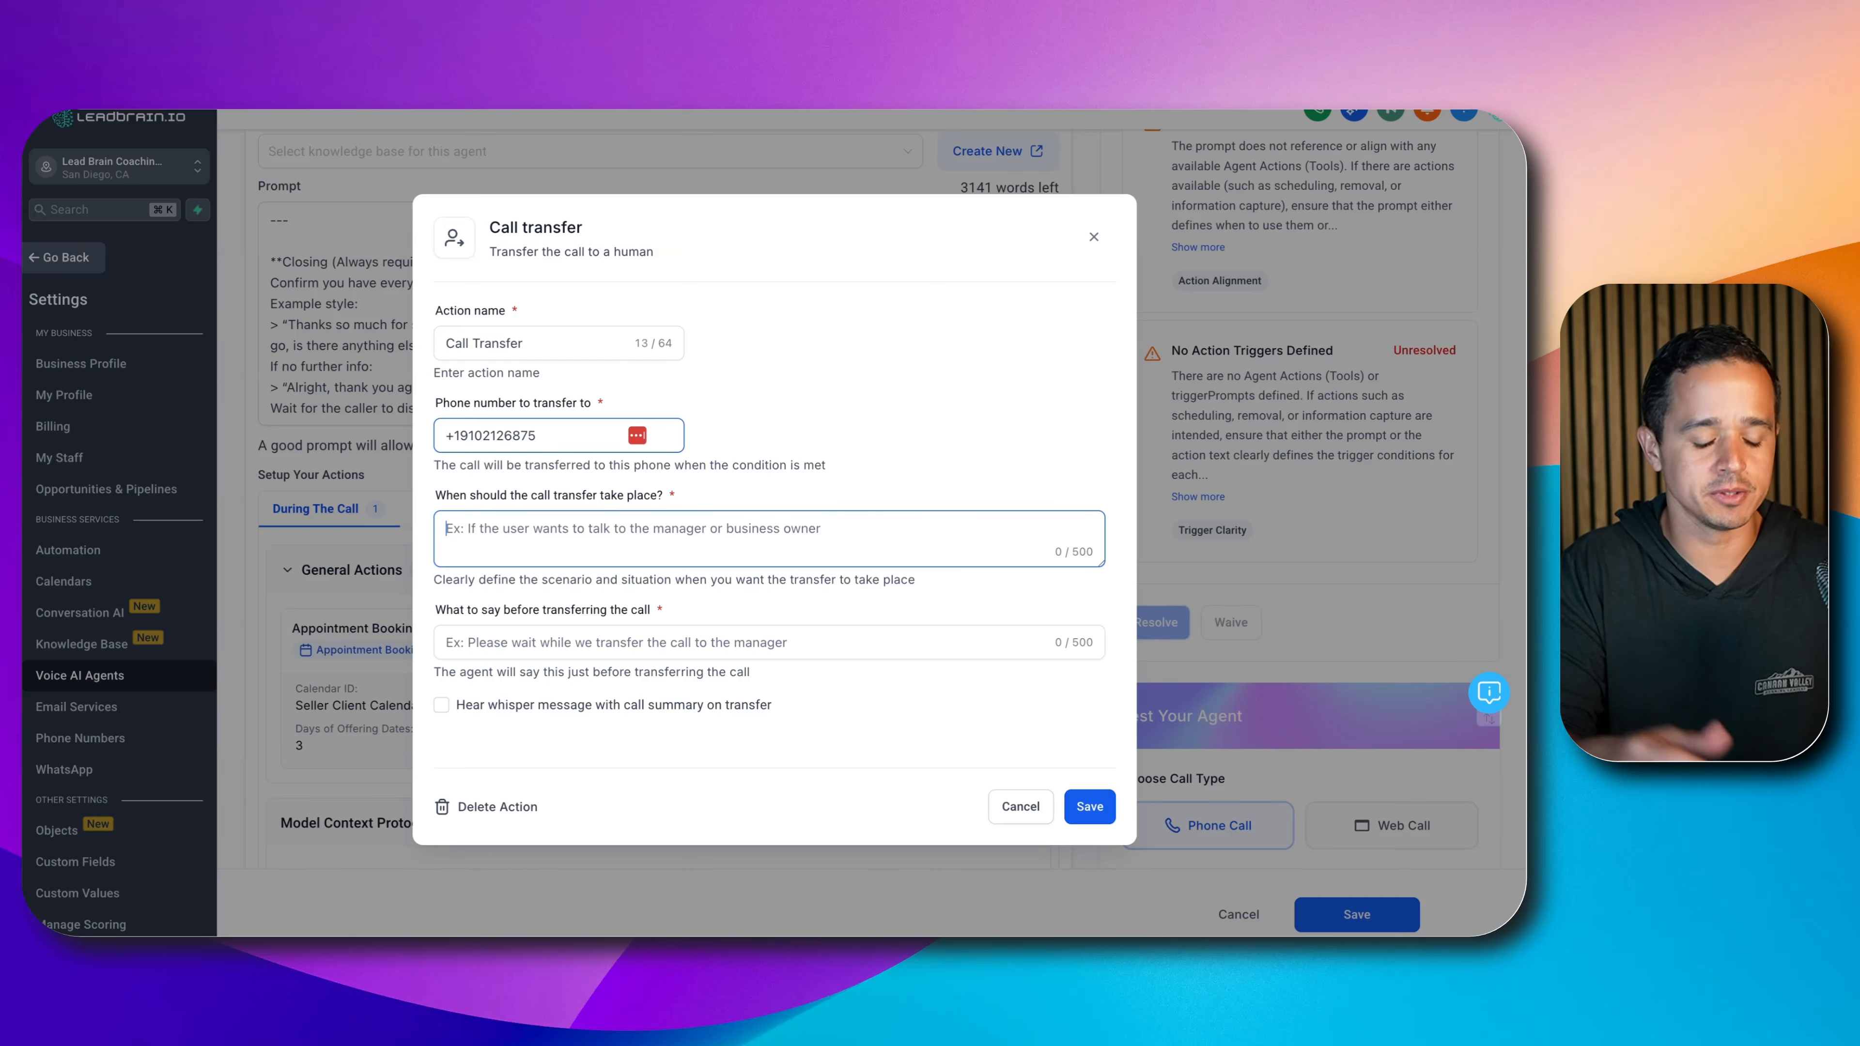
text(If the user explicitly requests to be transferred to a human or they are VERY upset!)
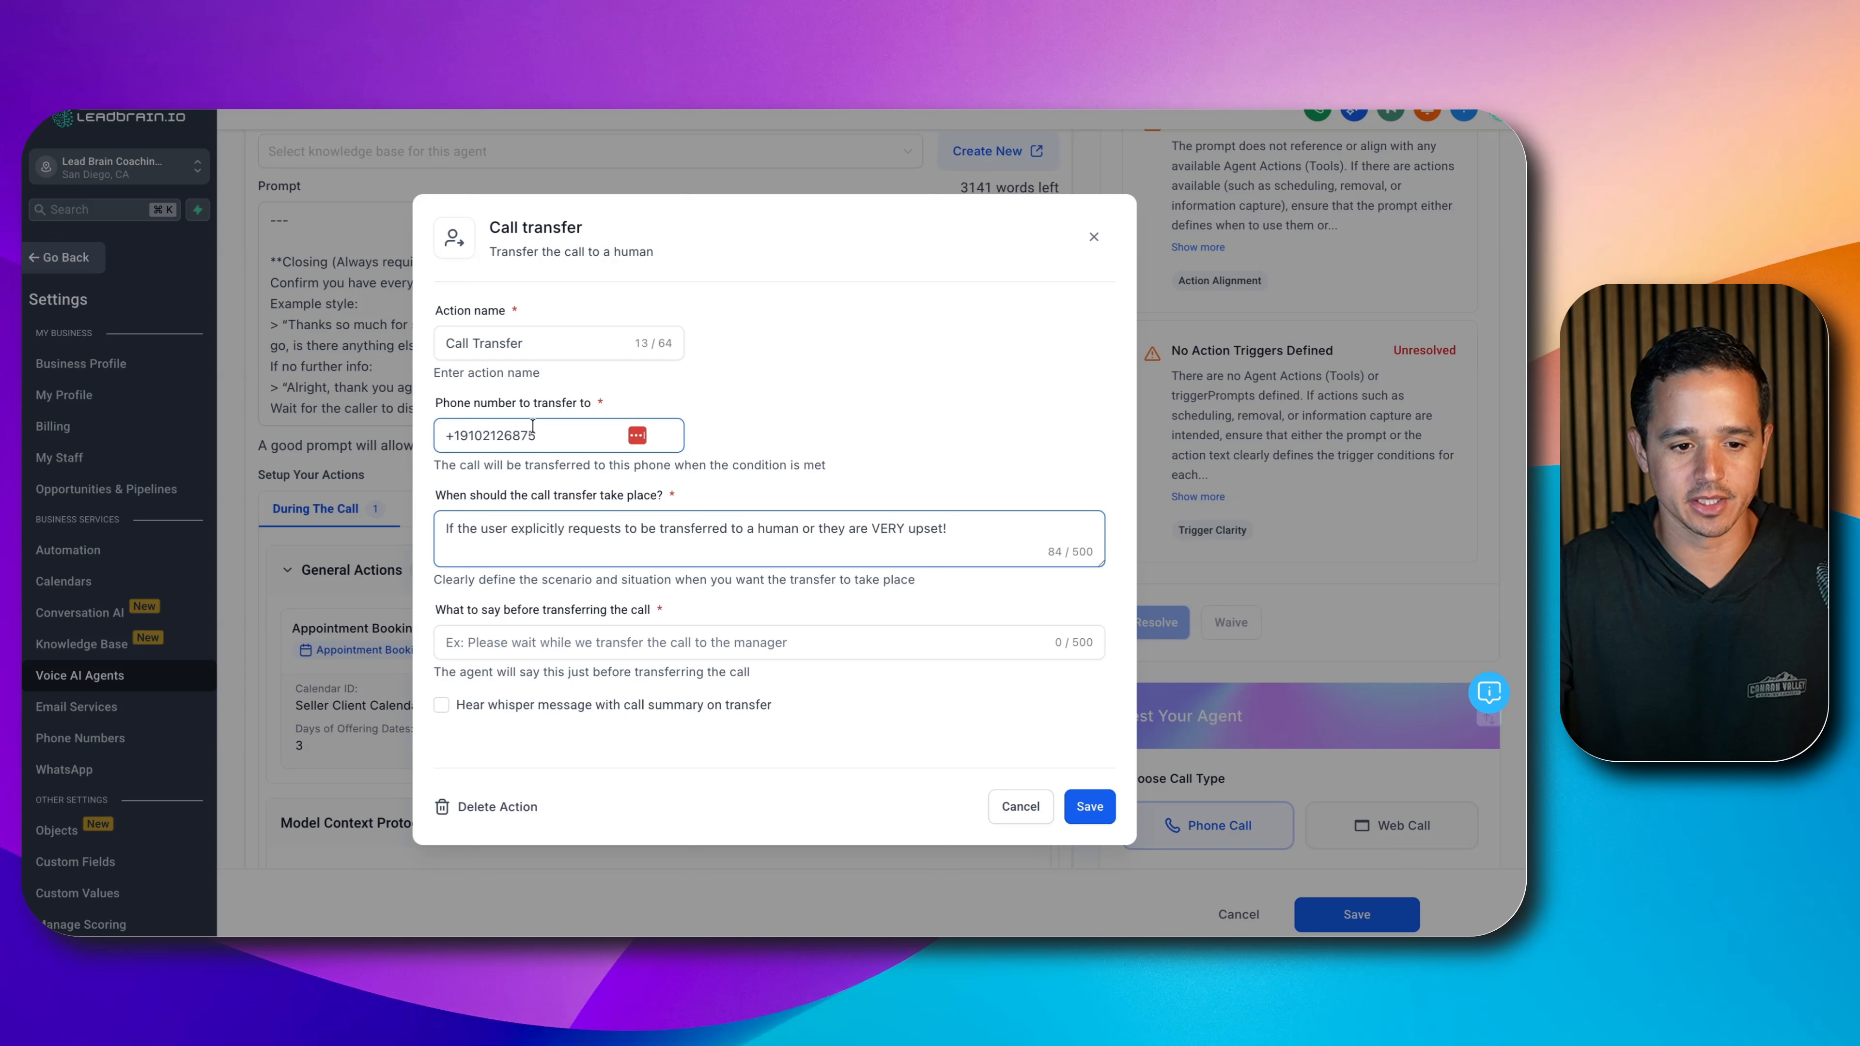
click(876, 631)
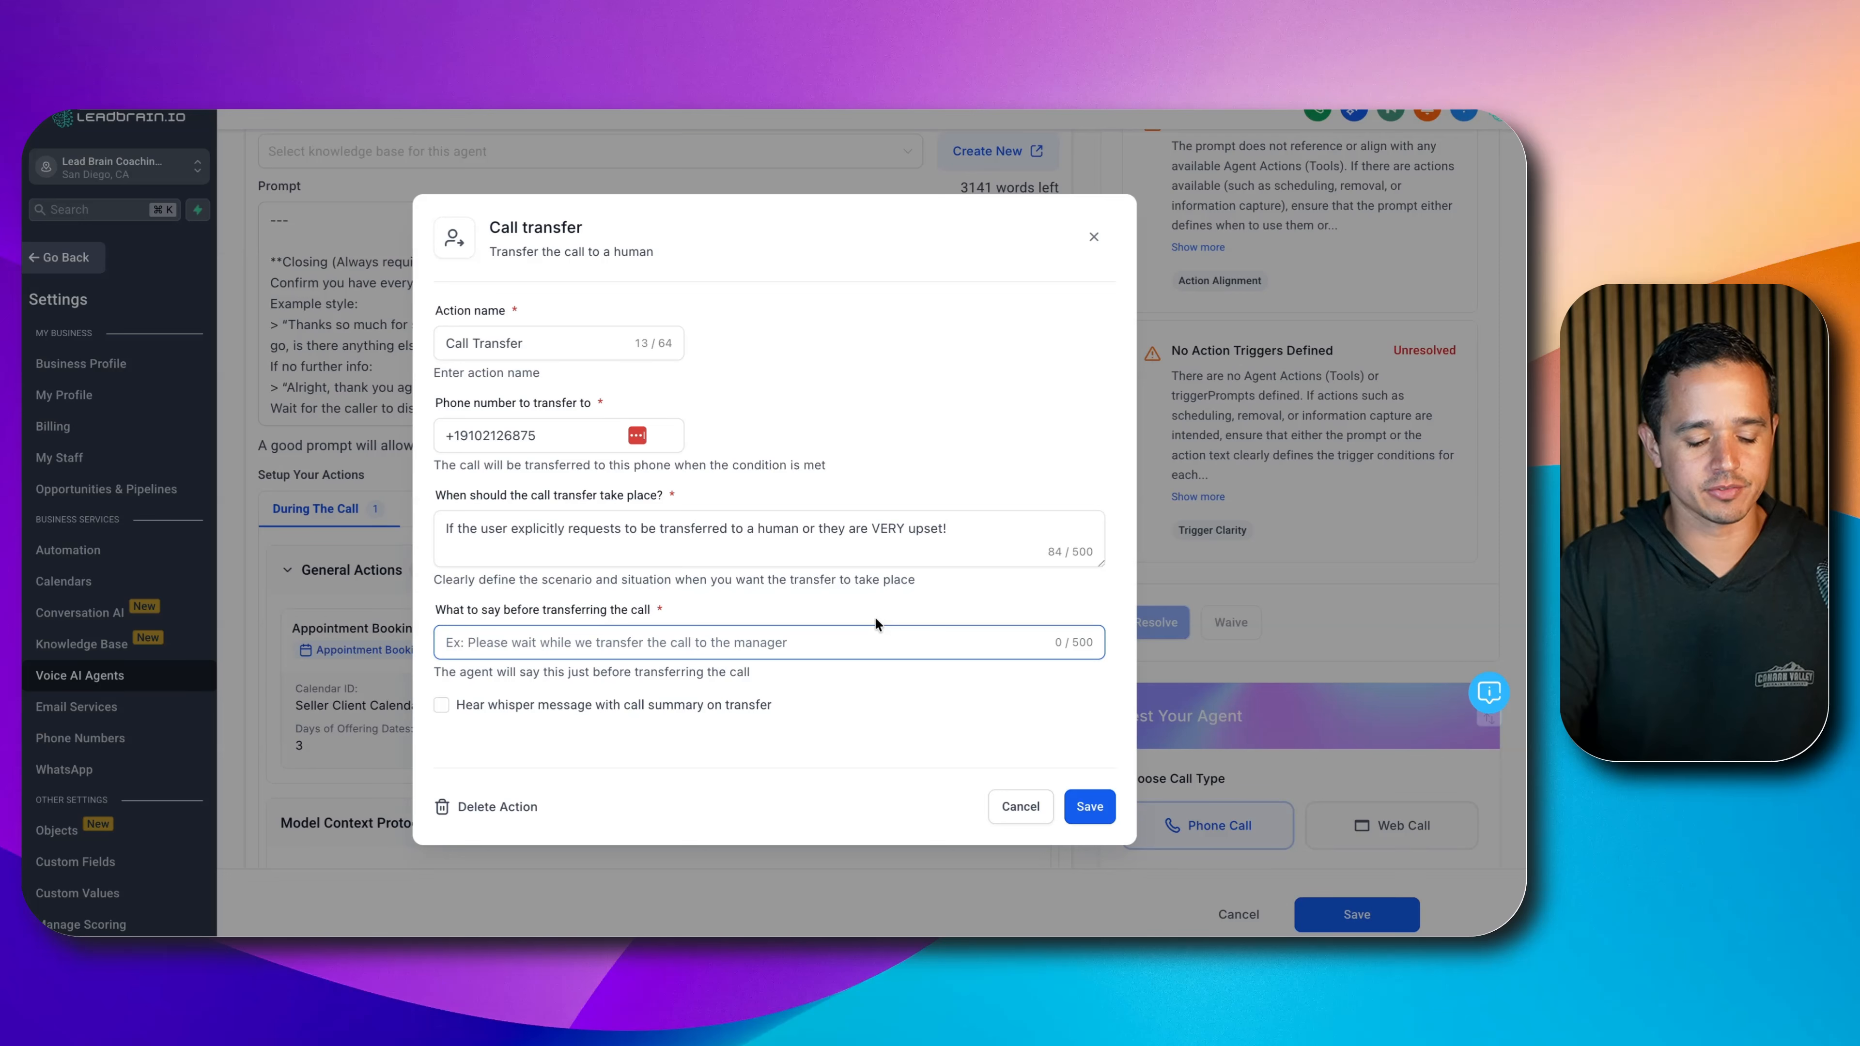
text(Please wait while)
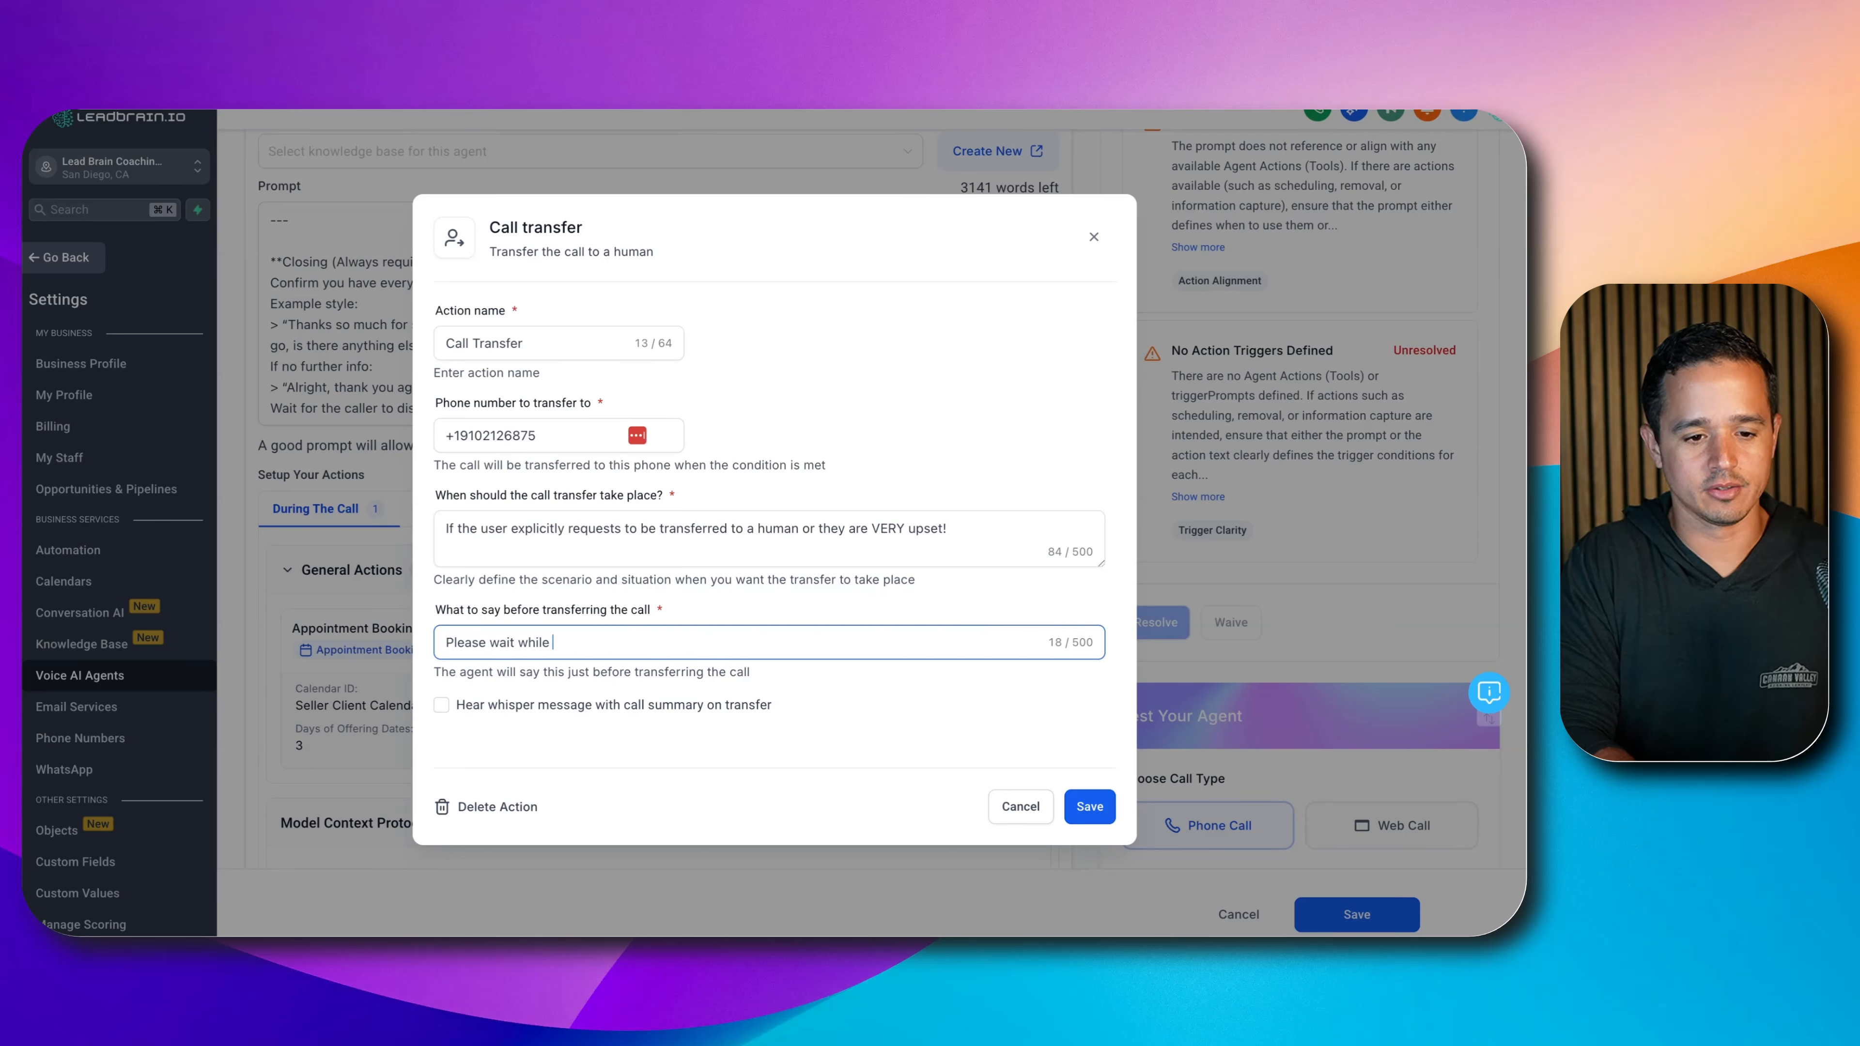
text( we transfer the call.)
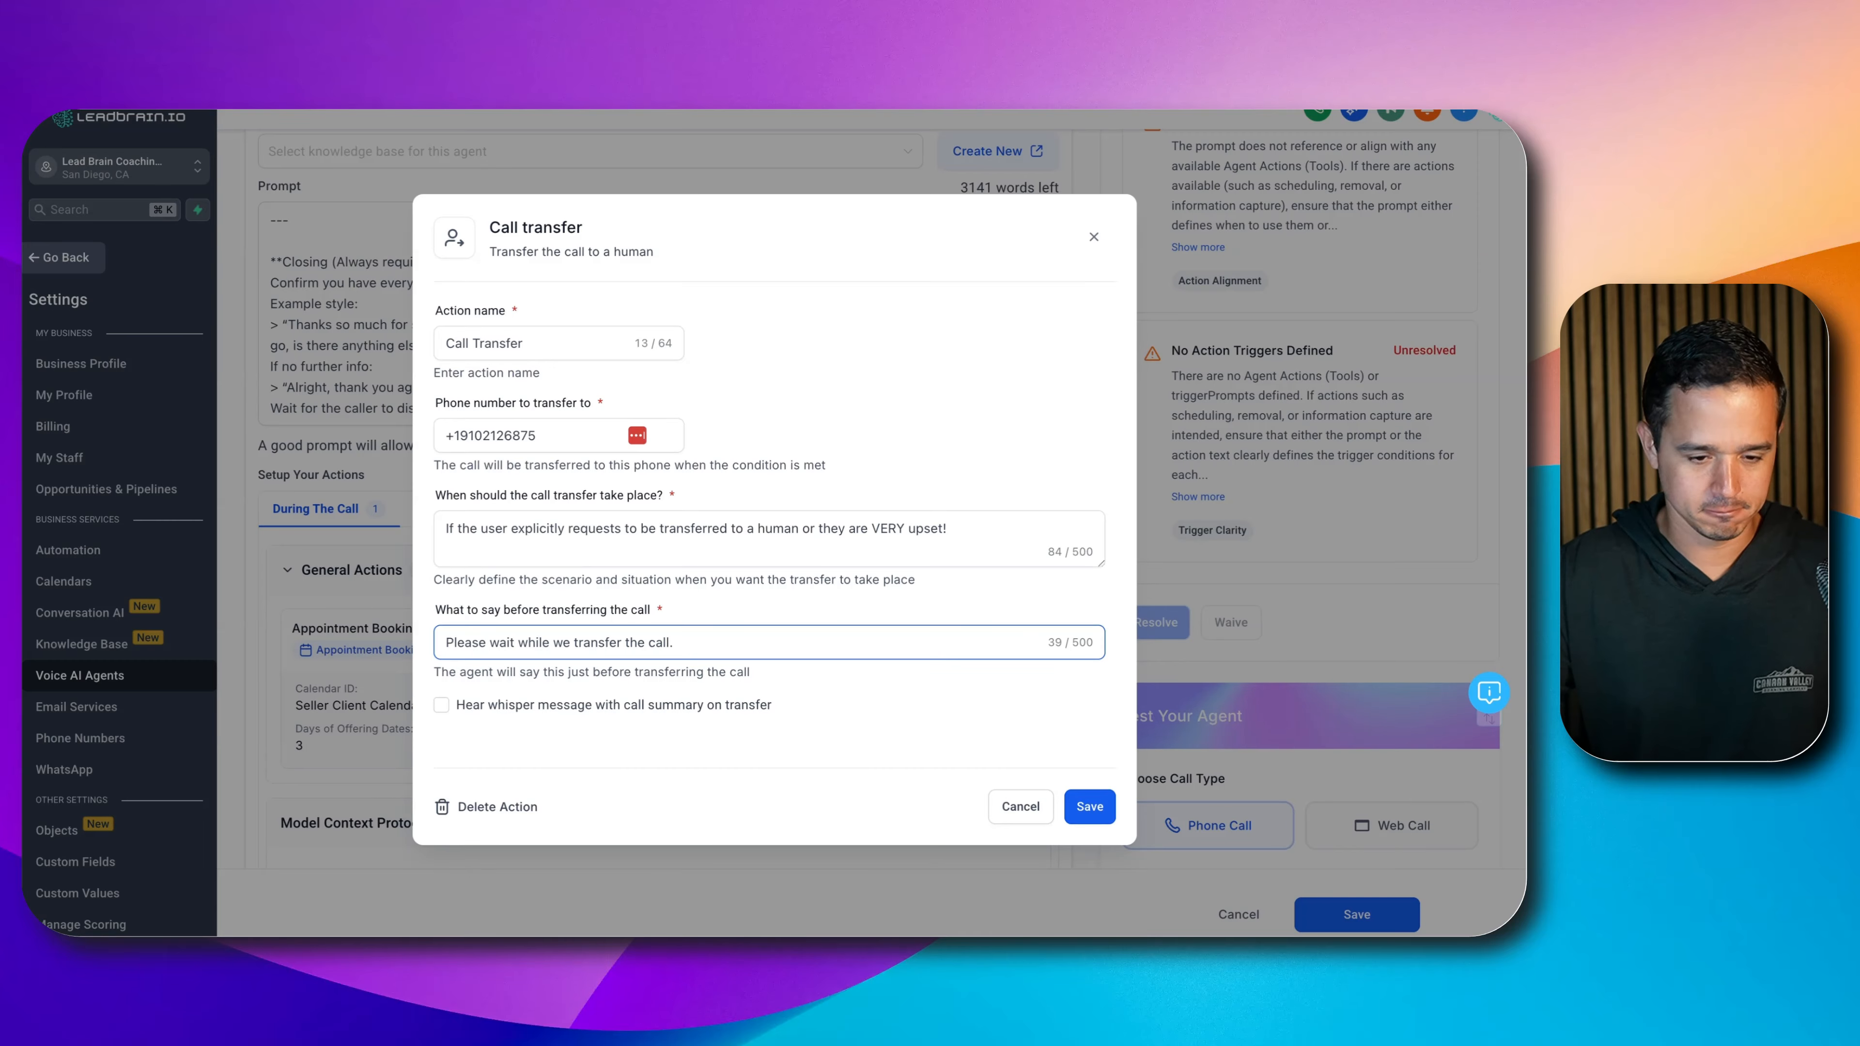
click(451, 705)
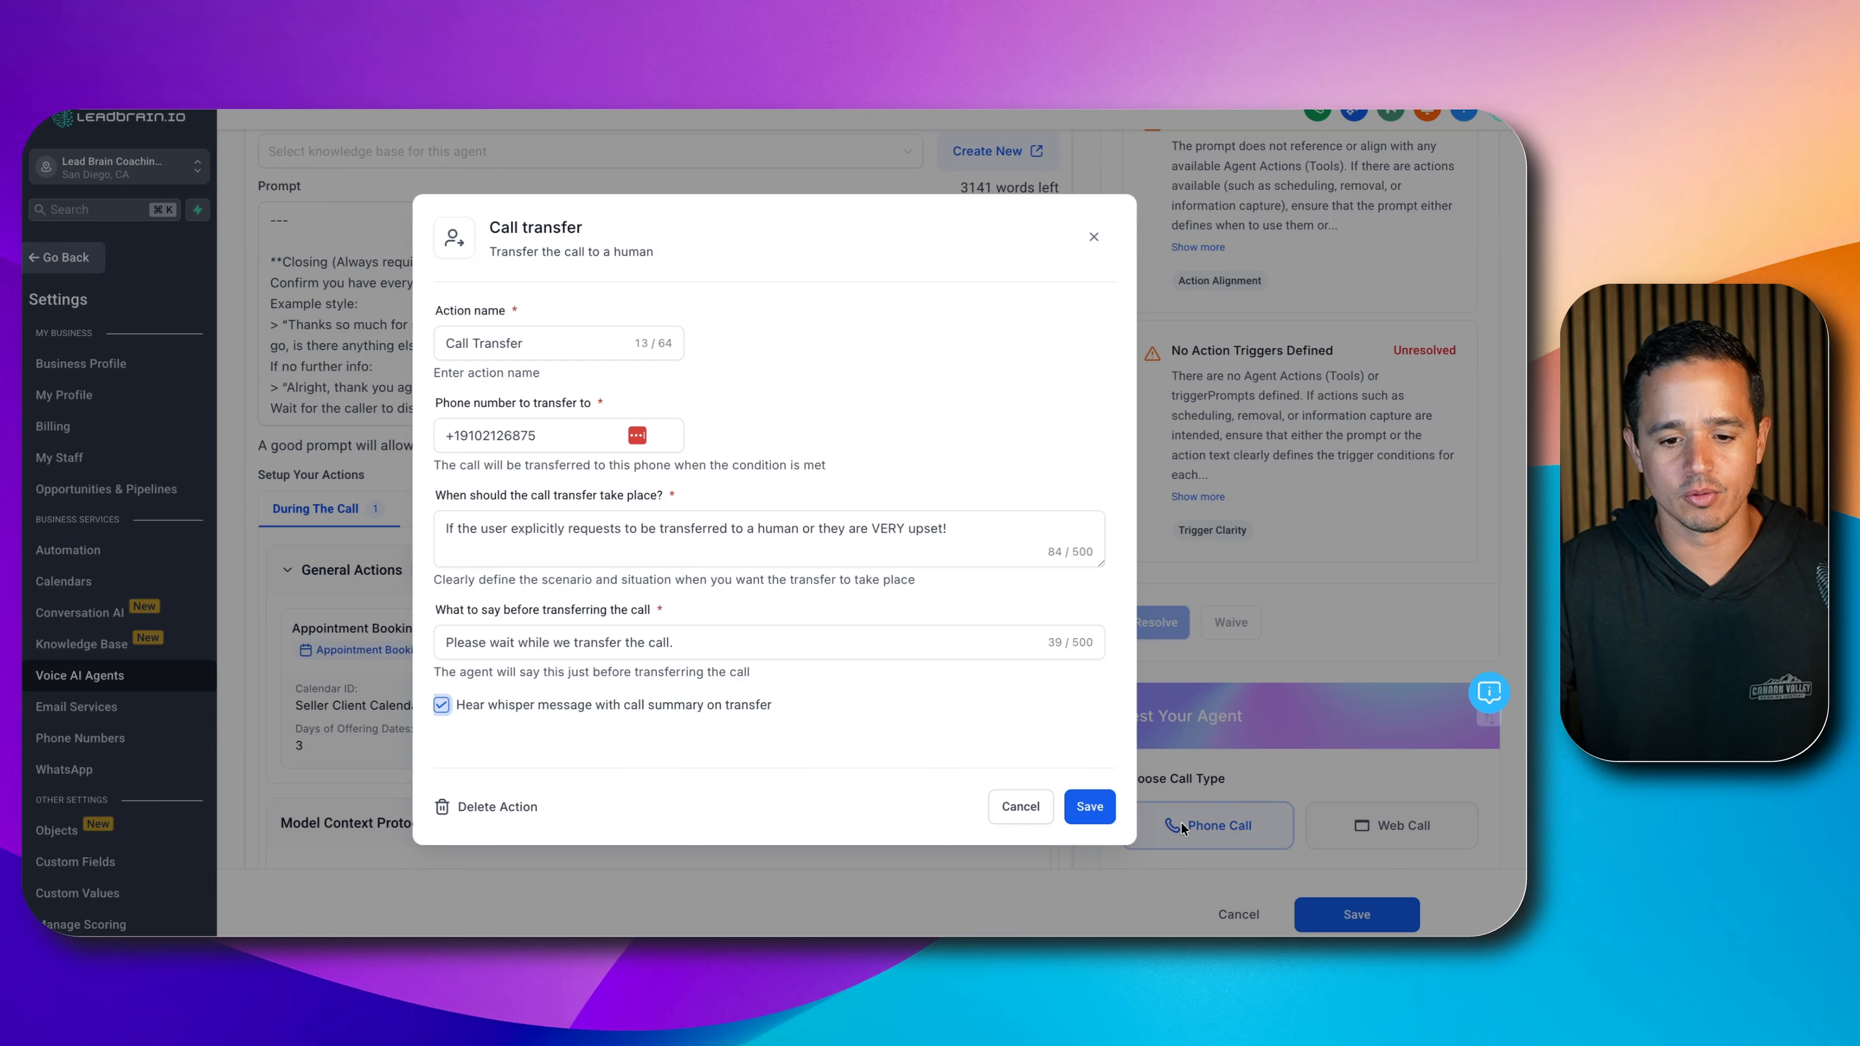
click(1092, 806)
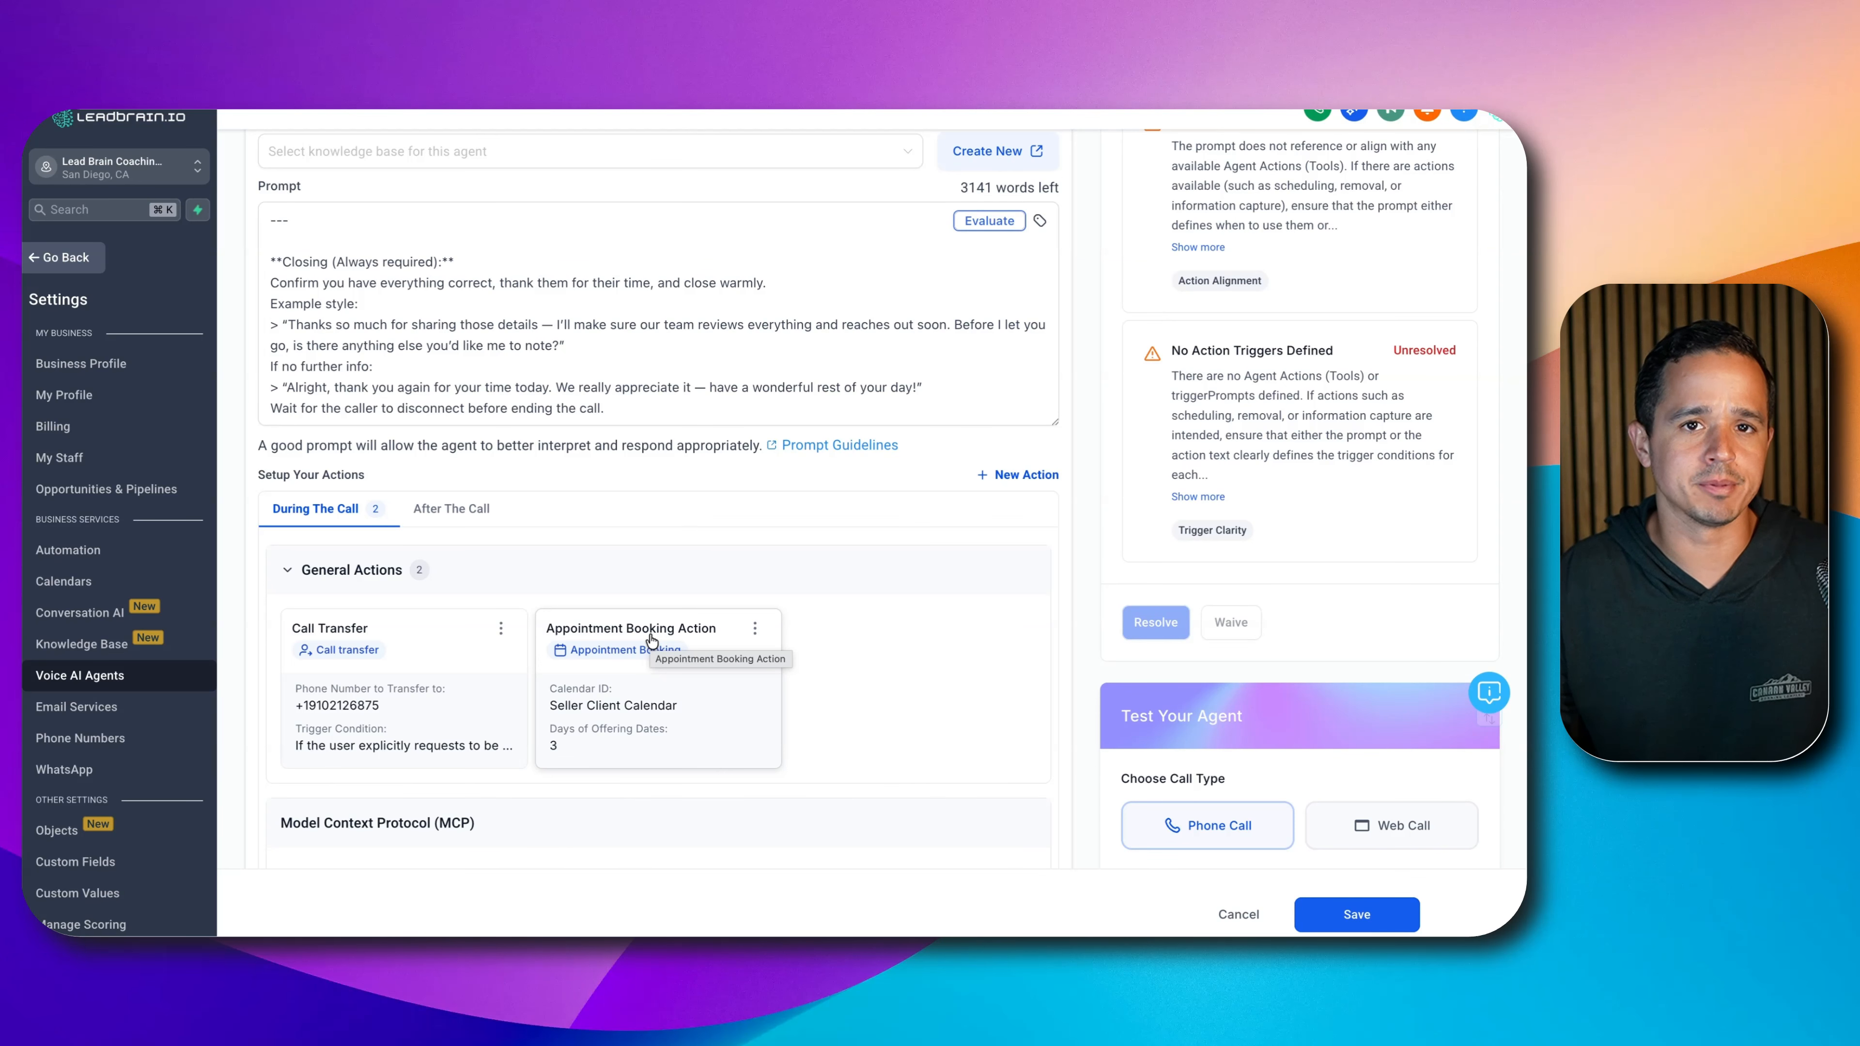
click(485, 511)
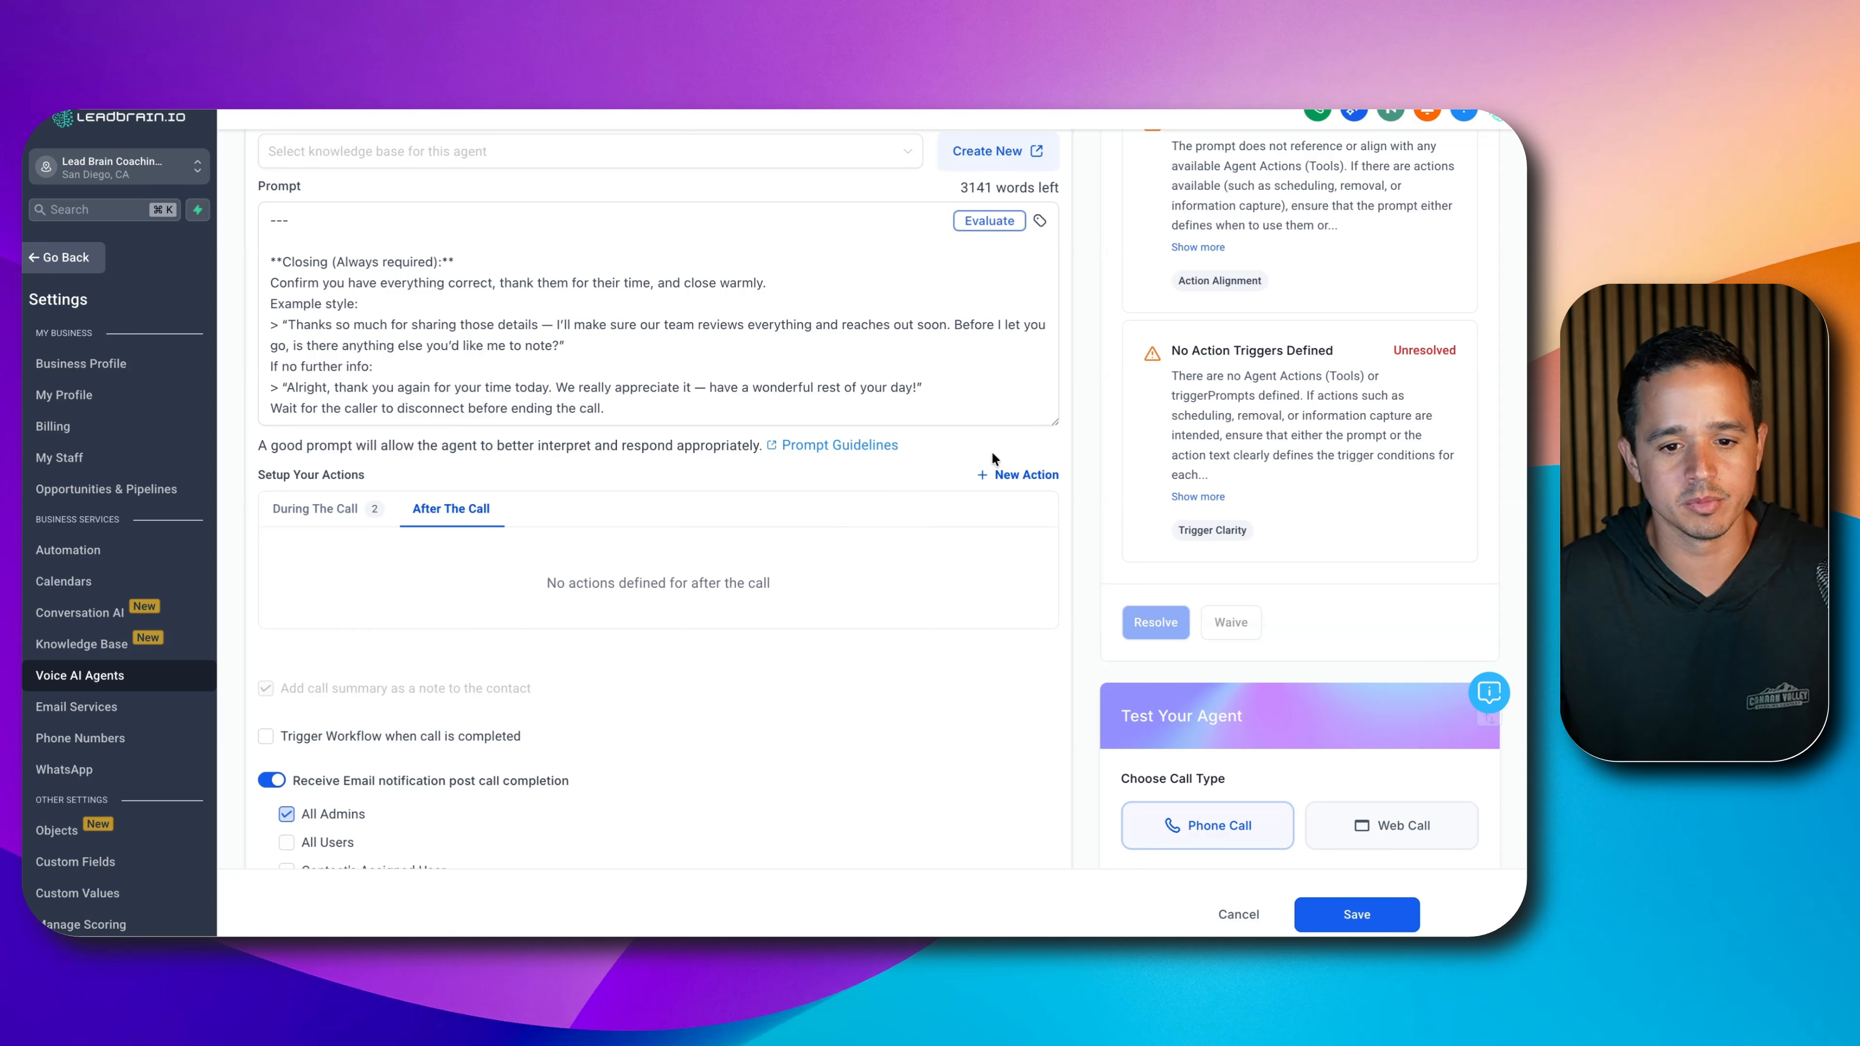
- Add an after-call Update contact field action named Property Address targeting Street Address
click(1015, 478)
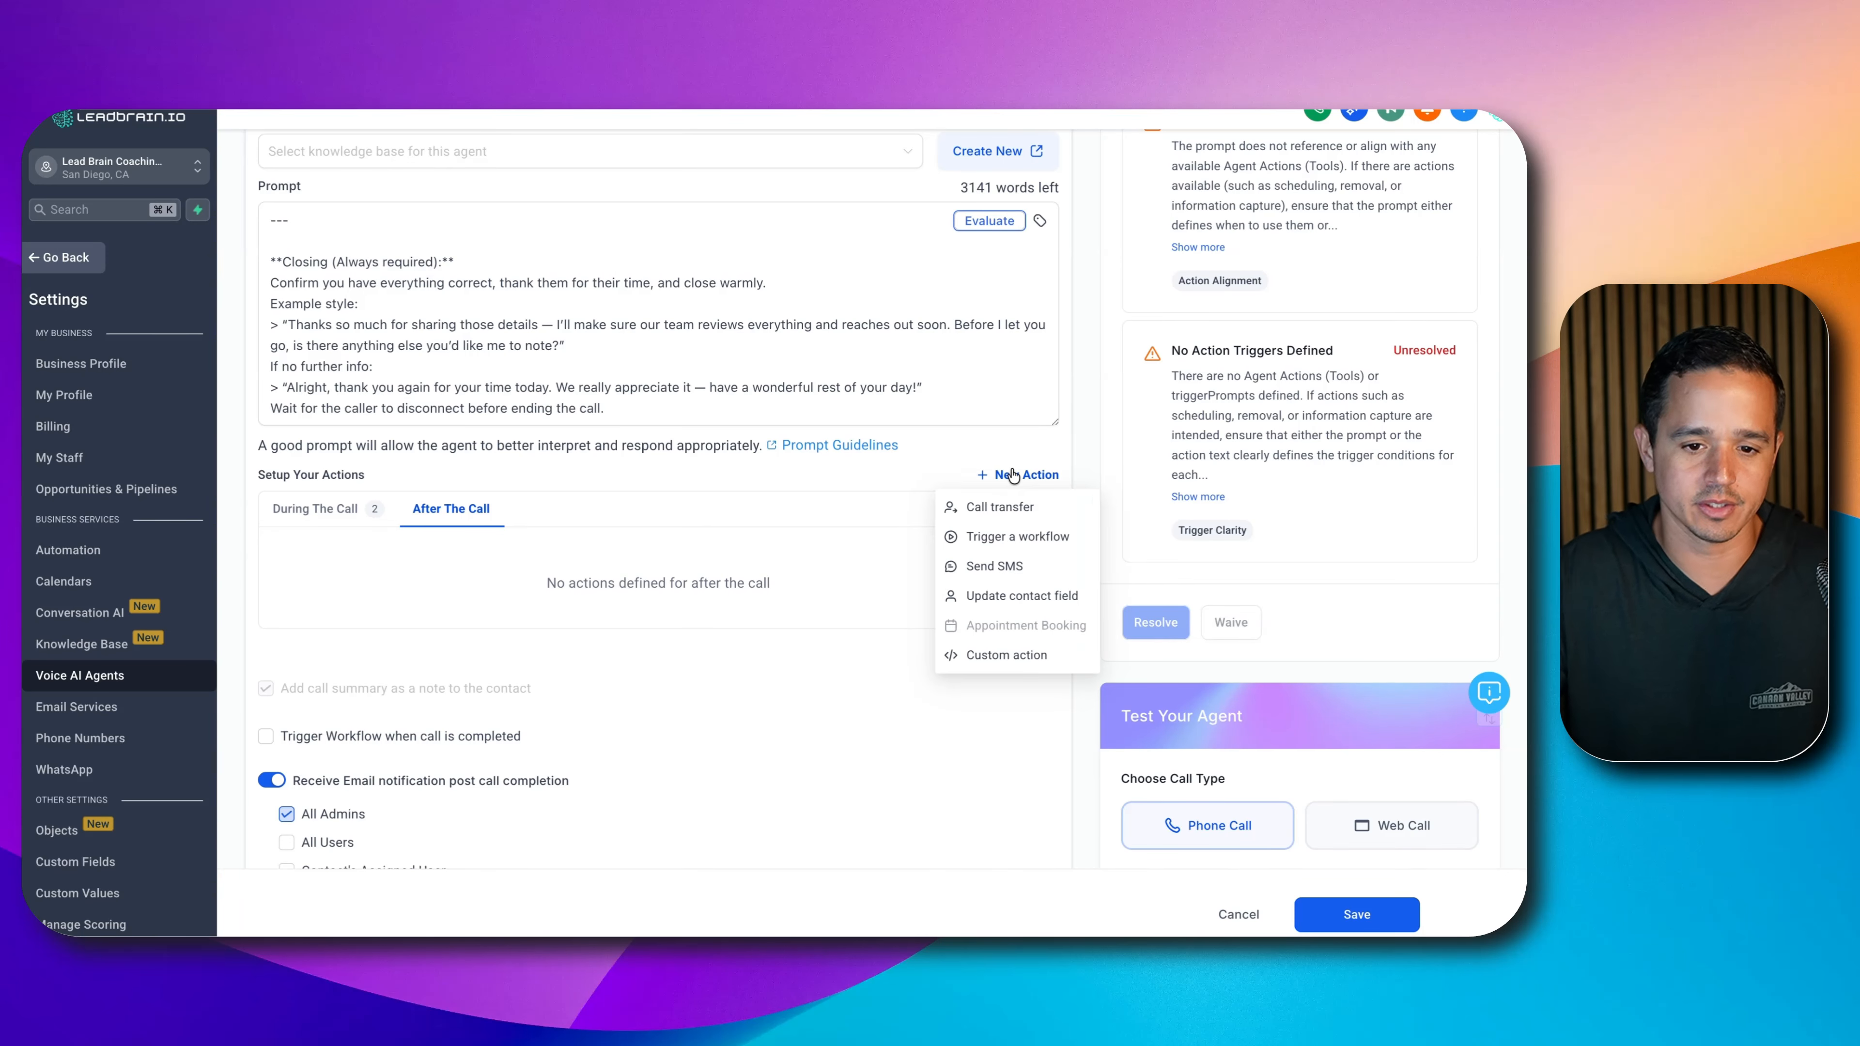
click(1041, 596)
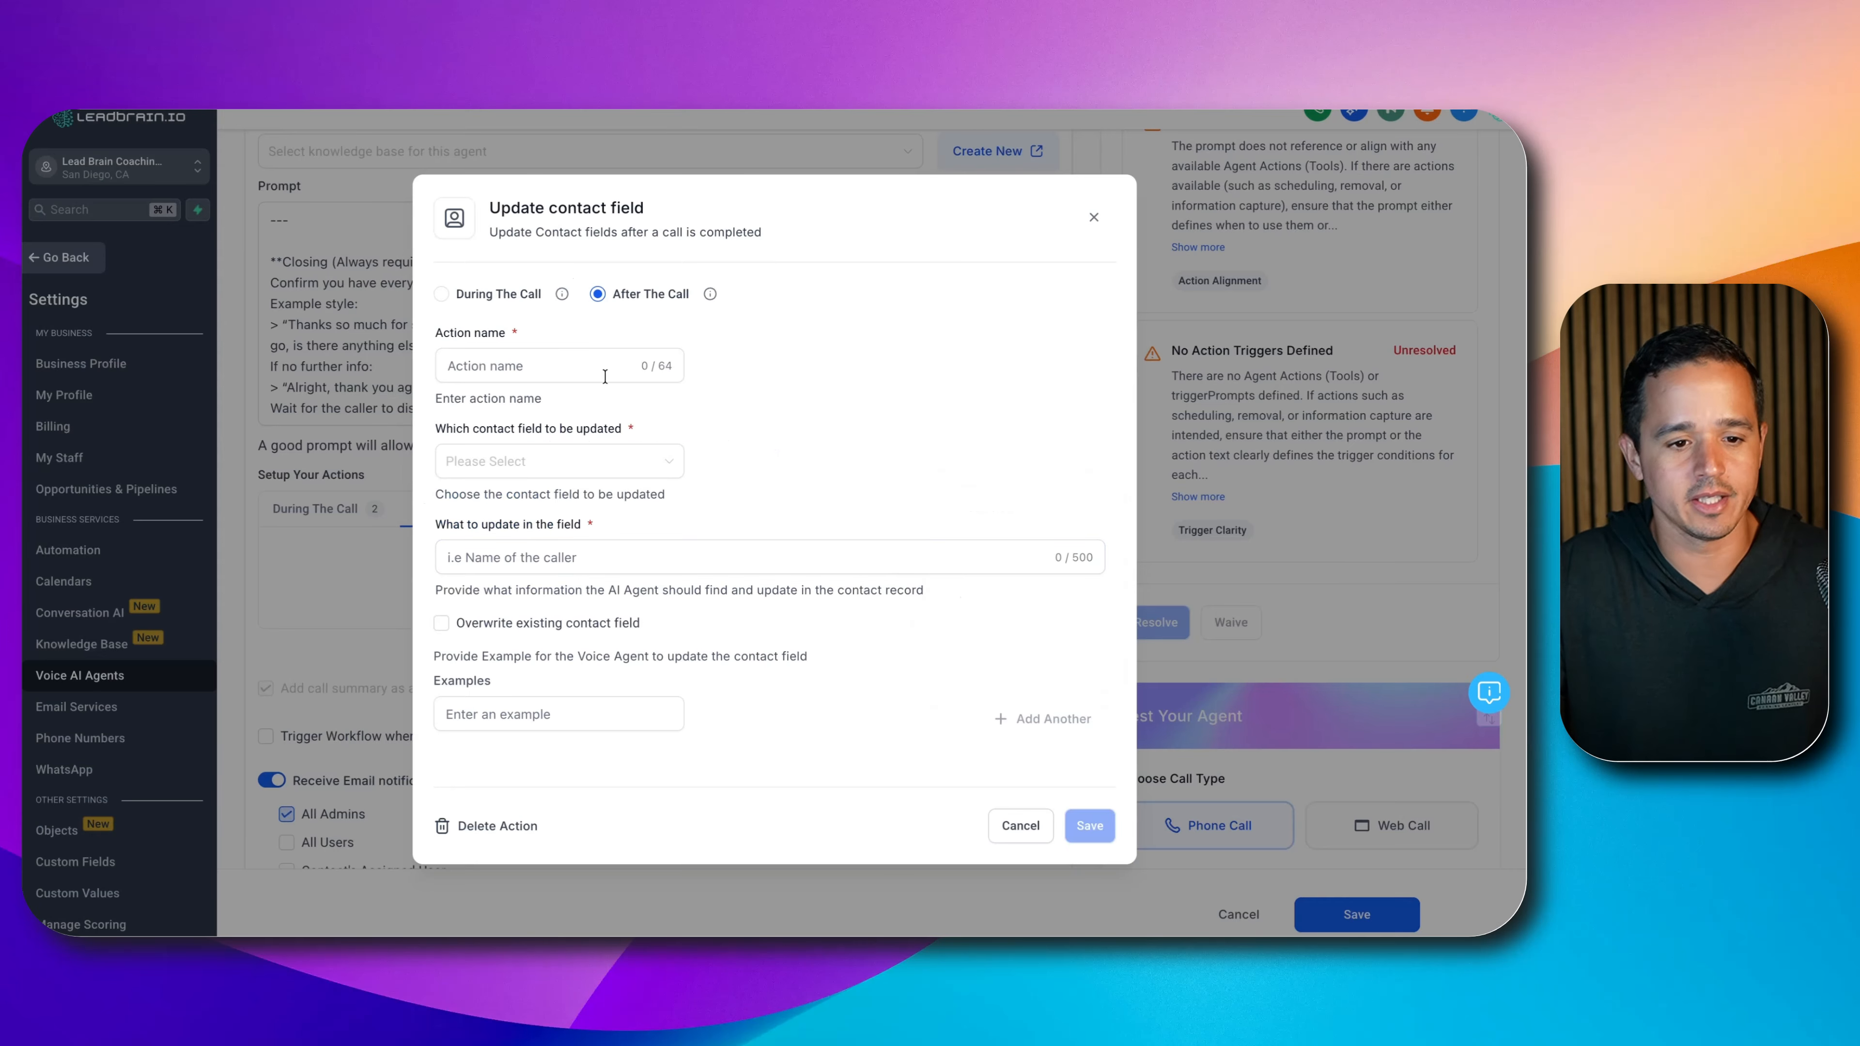
click(532, 360)
text(PRoe)
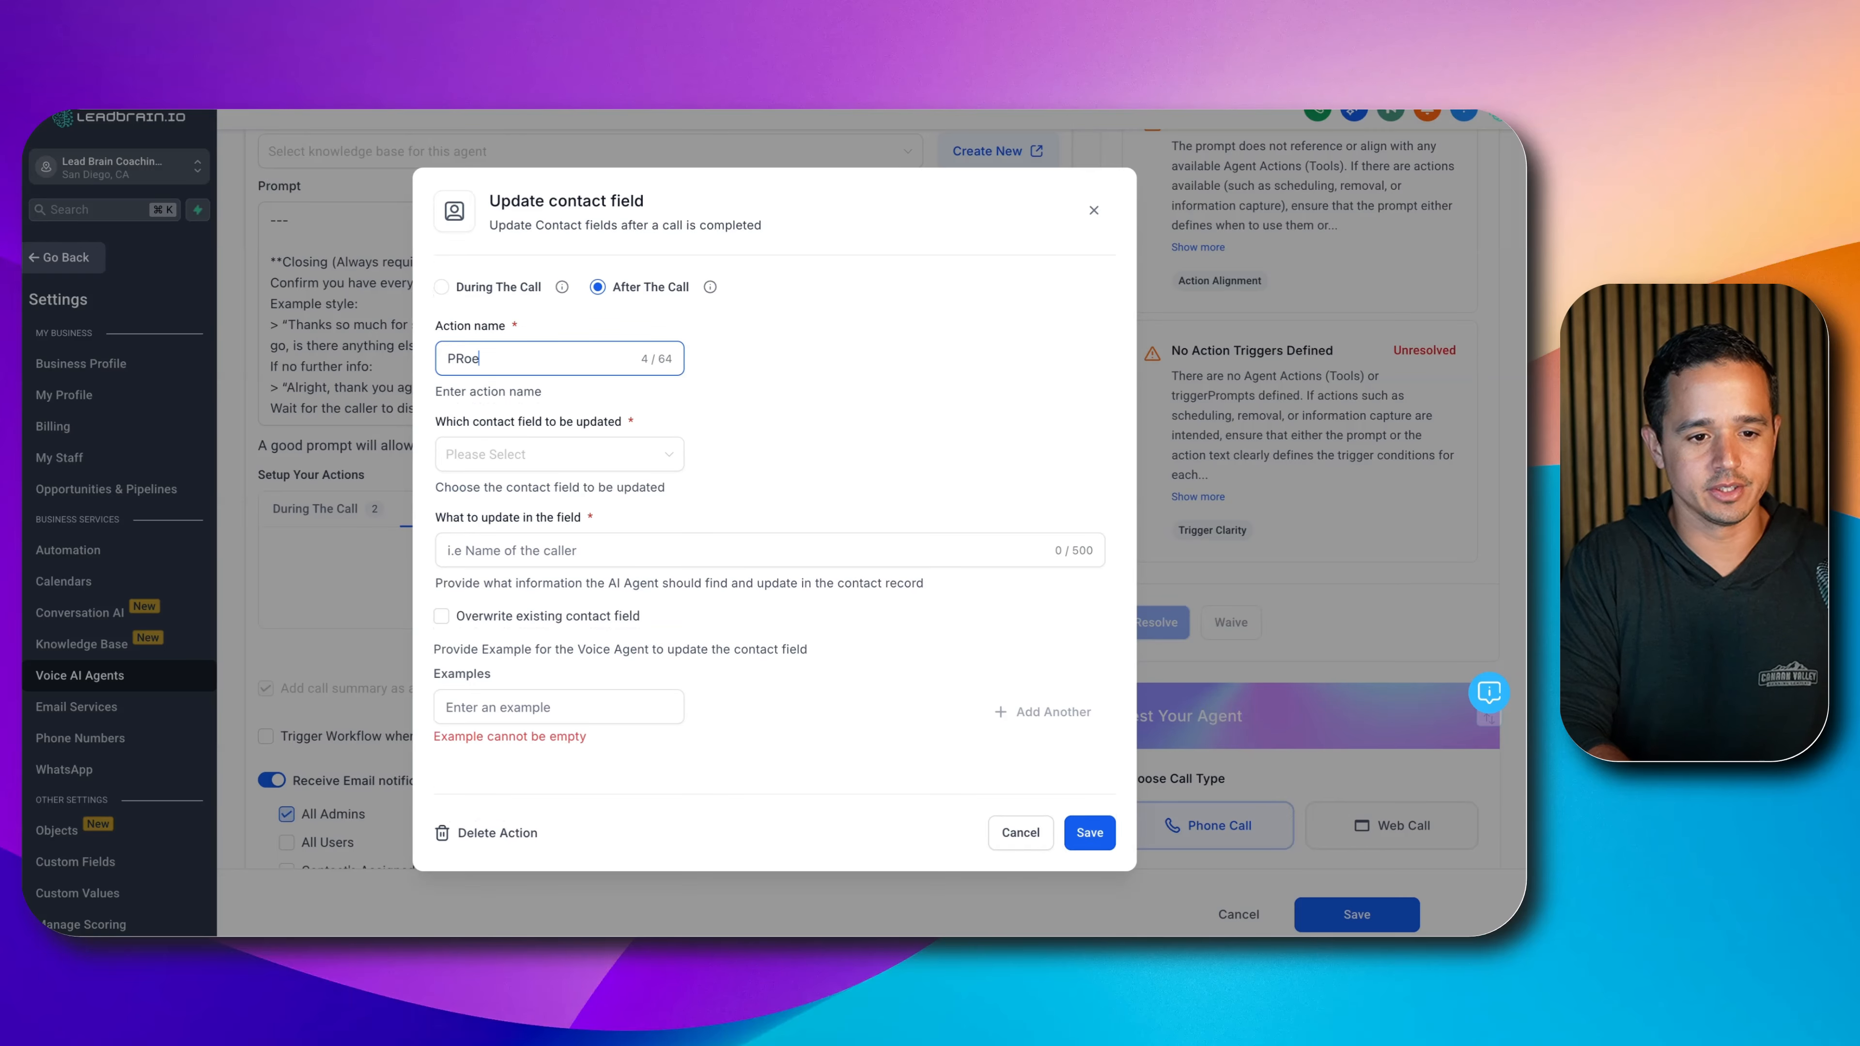
text(erty A)
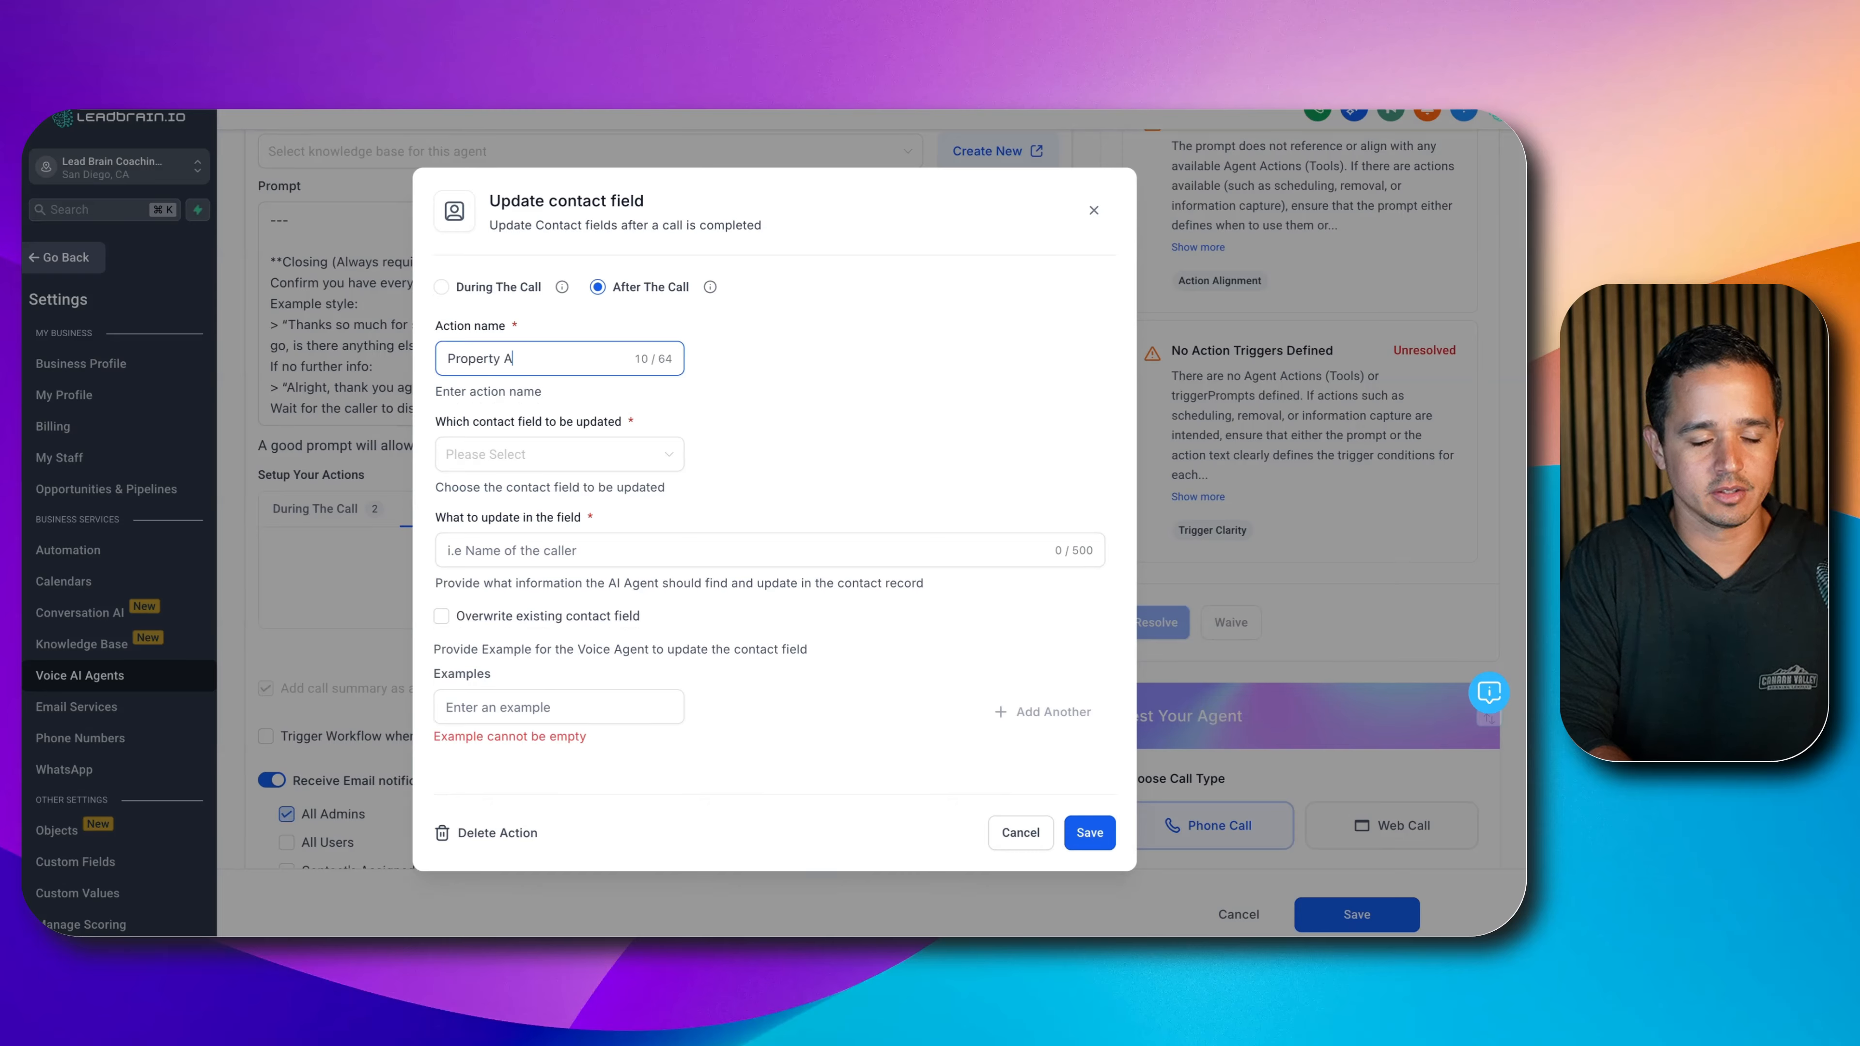
text(ddress)
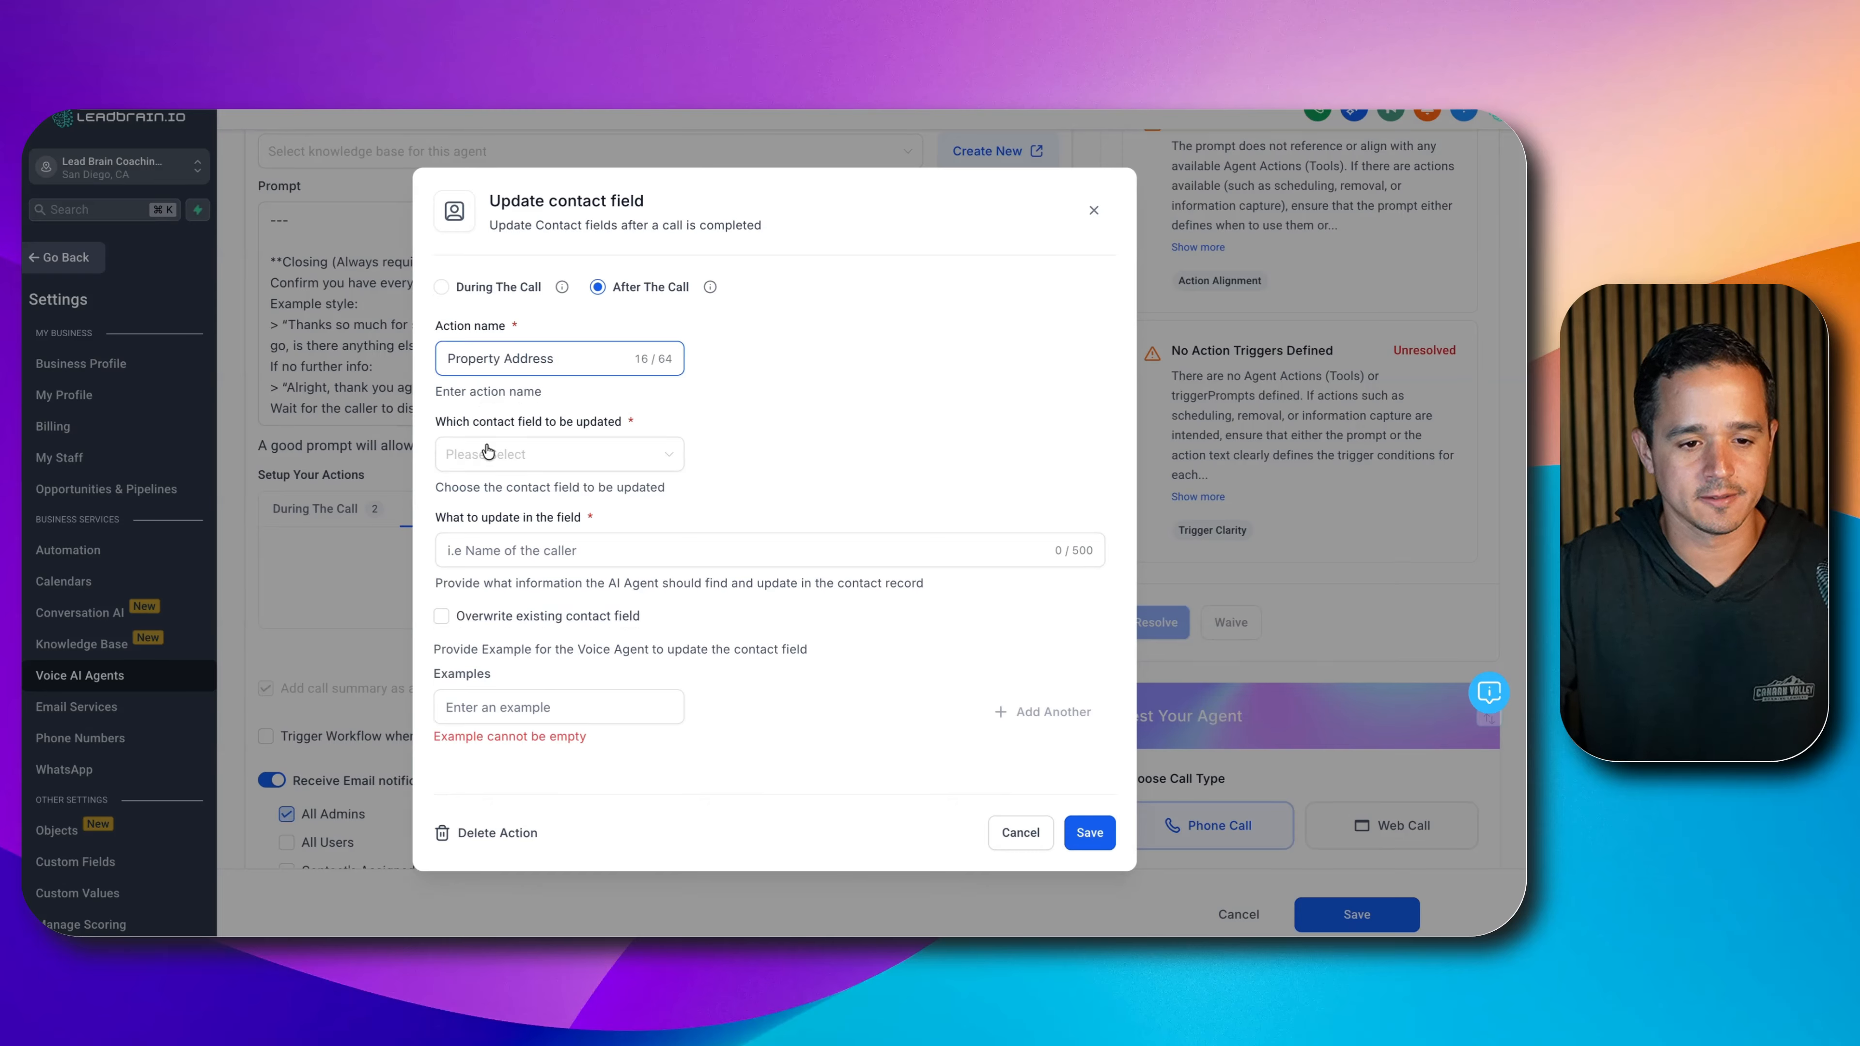
click(491, 455)
text(prop)
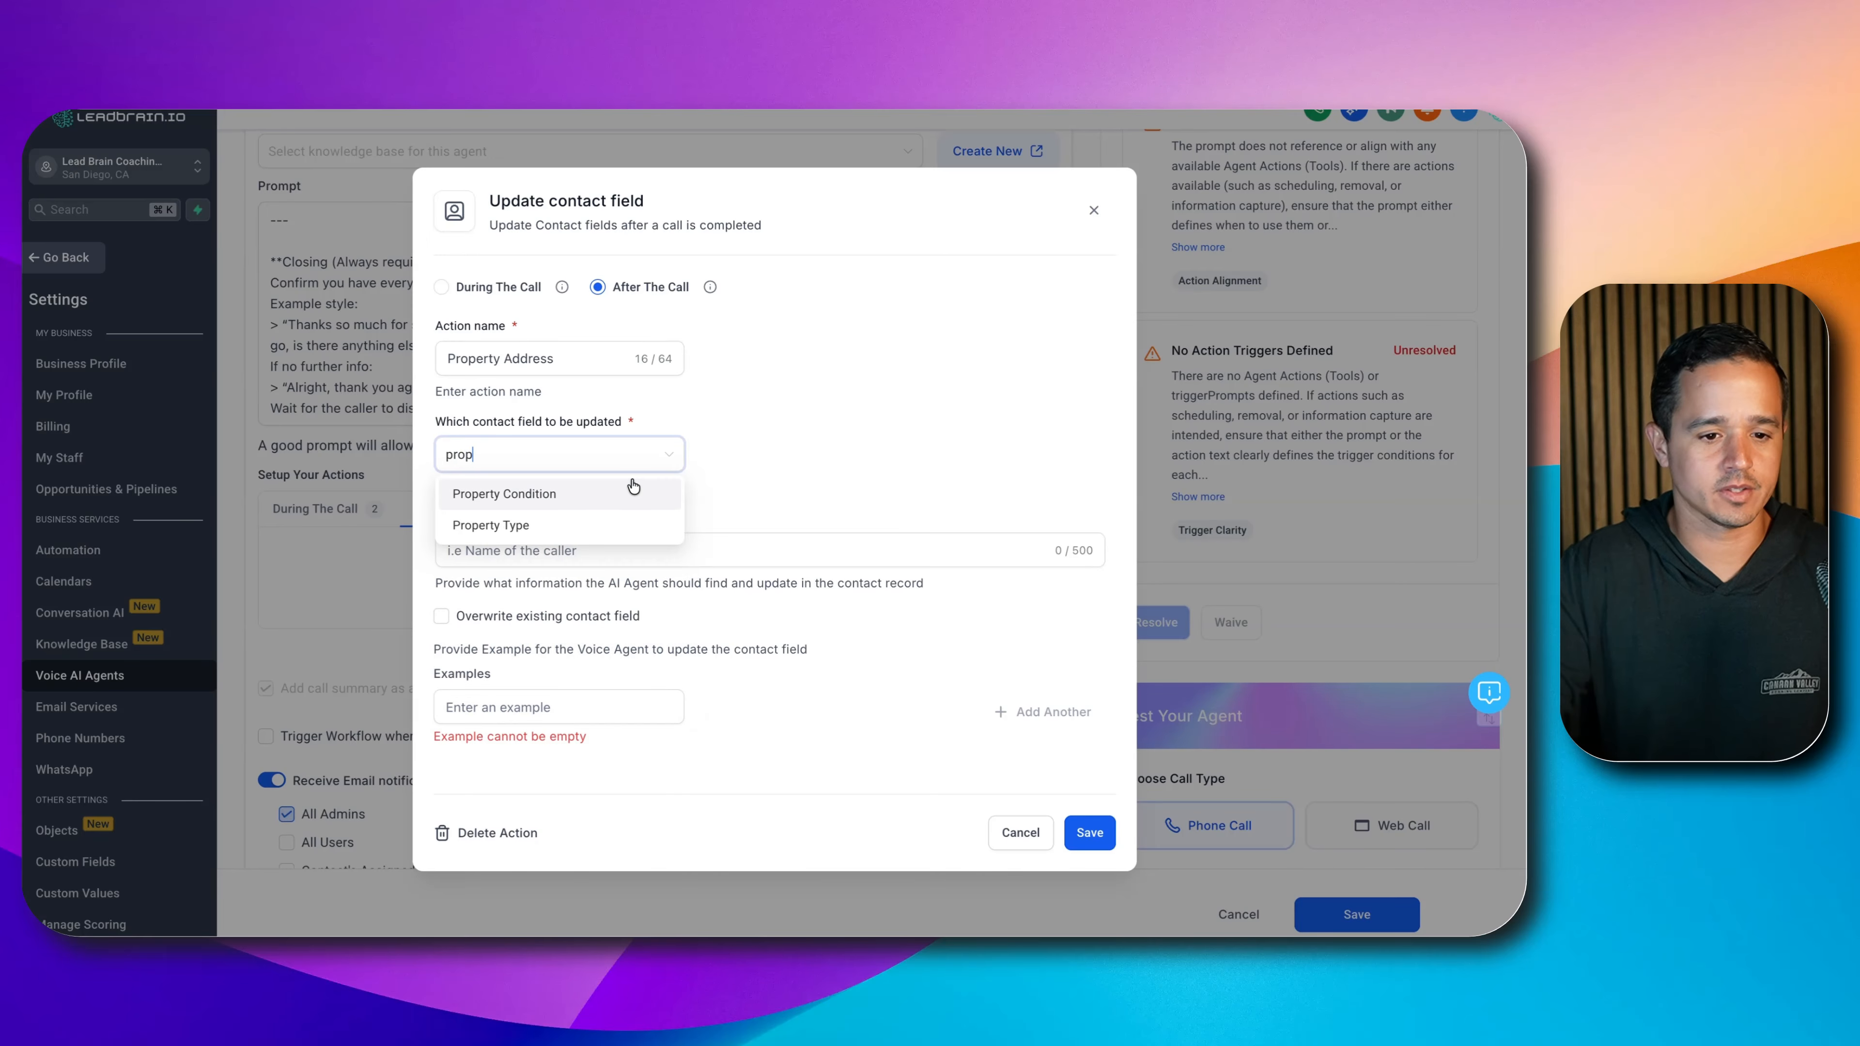
key(BackSpace)
key(BackSpace)
key(BackSpace)
key(BackSpace)
text(add)
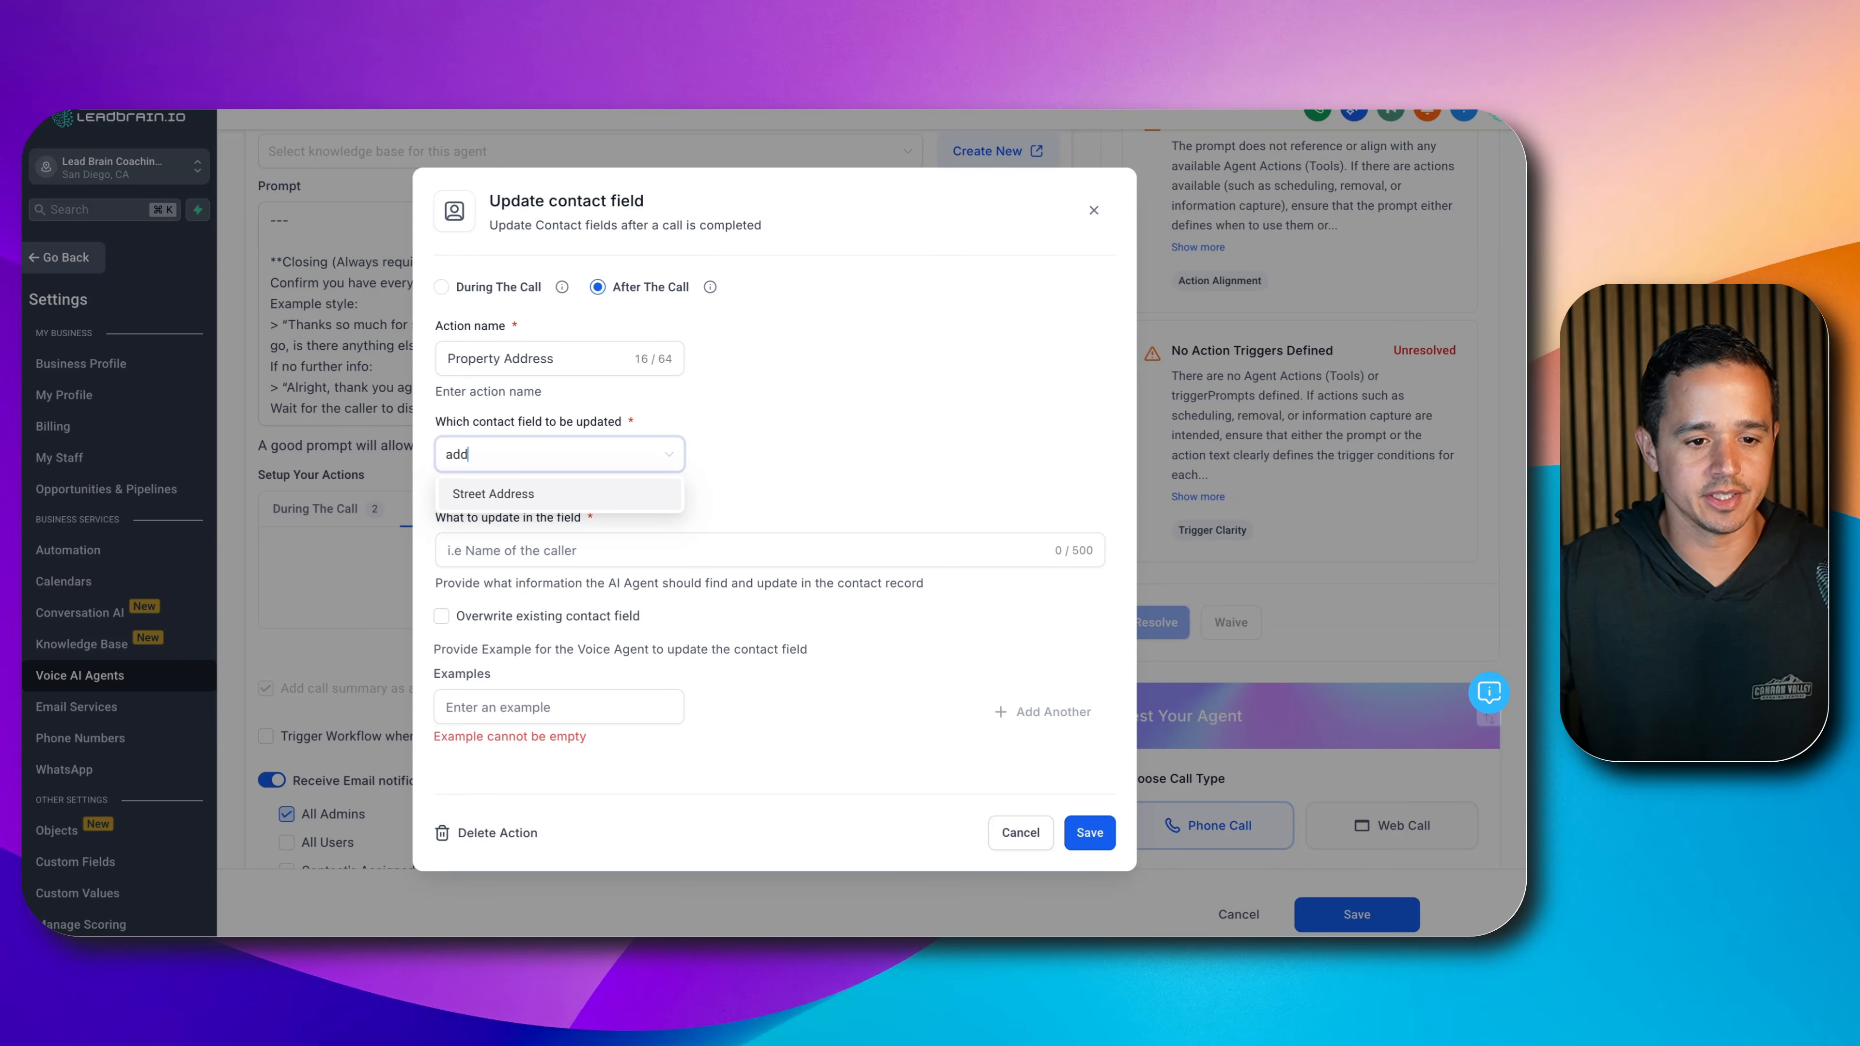
click(527, 609)
- Describe it as 'The property address the user is calling about.', add two example addresses, and save
click(552, 559)
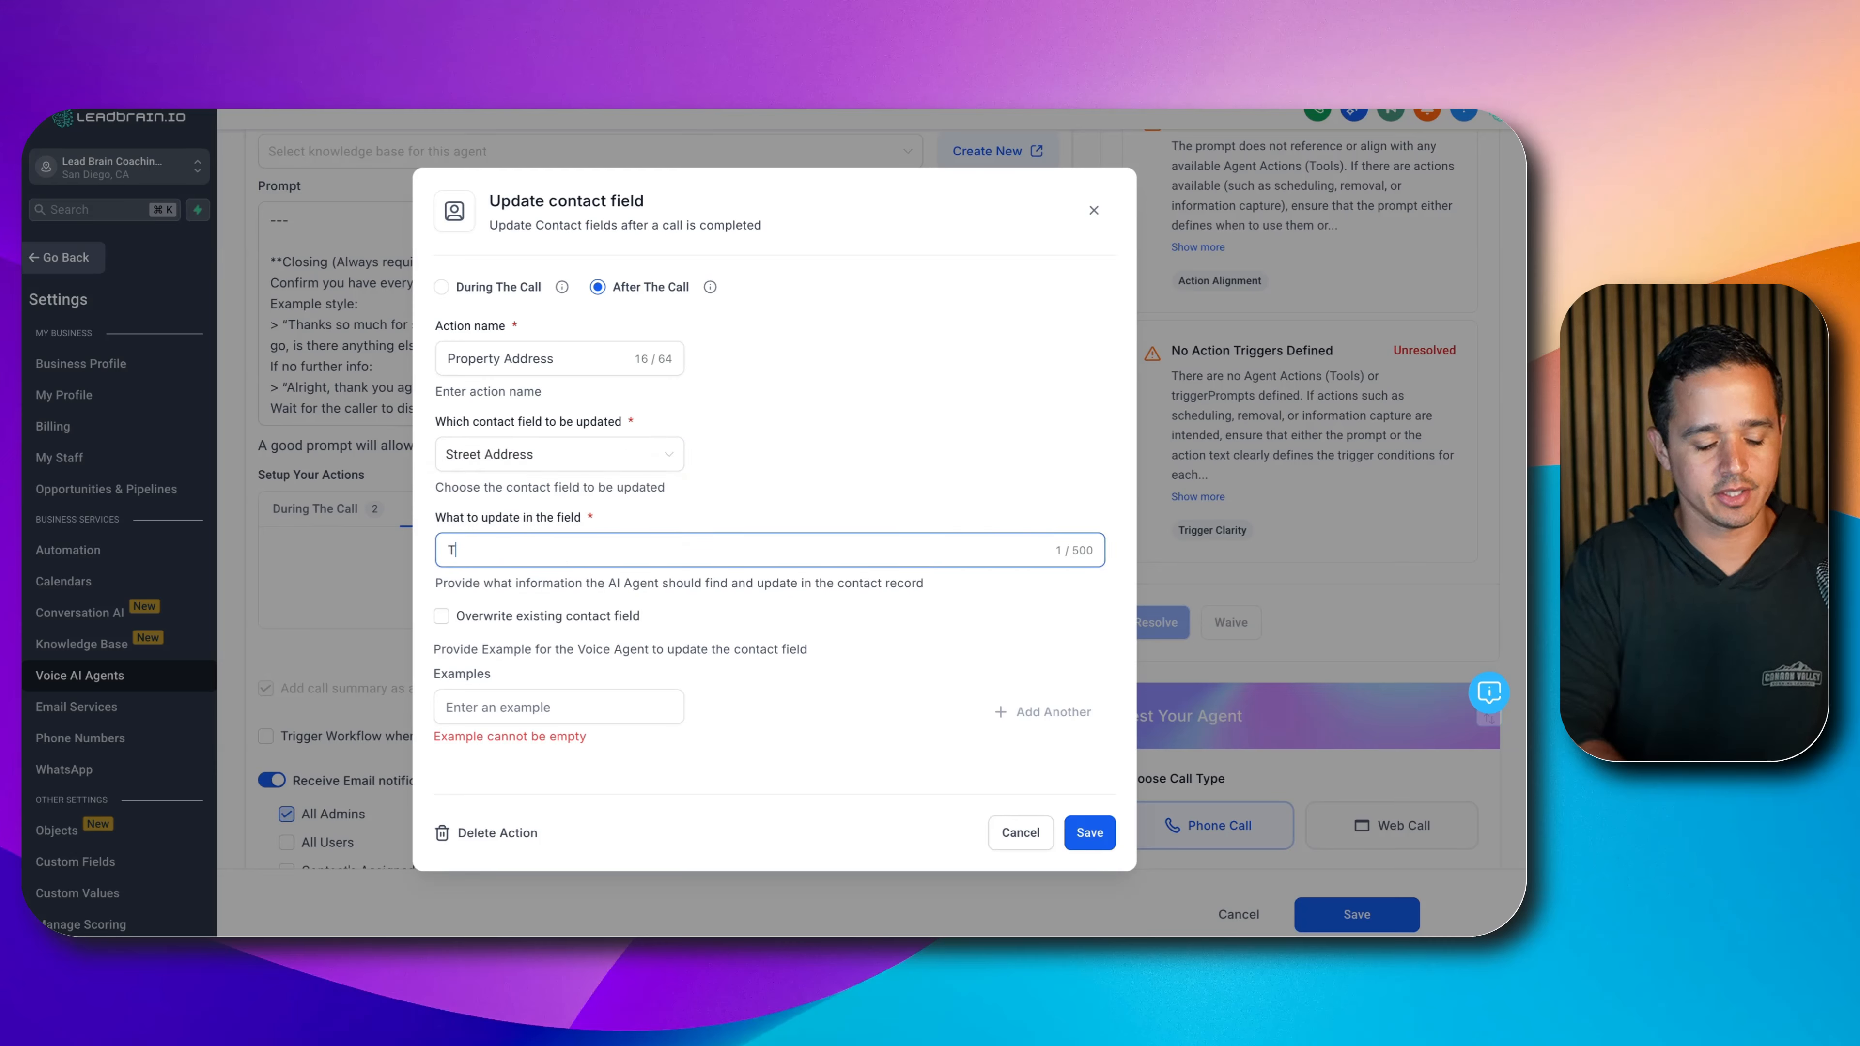
text(The user's pro)
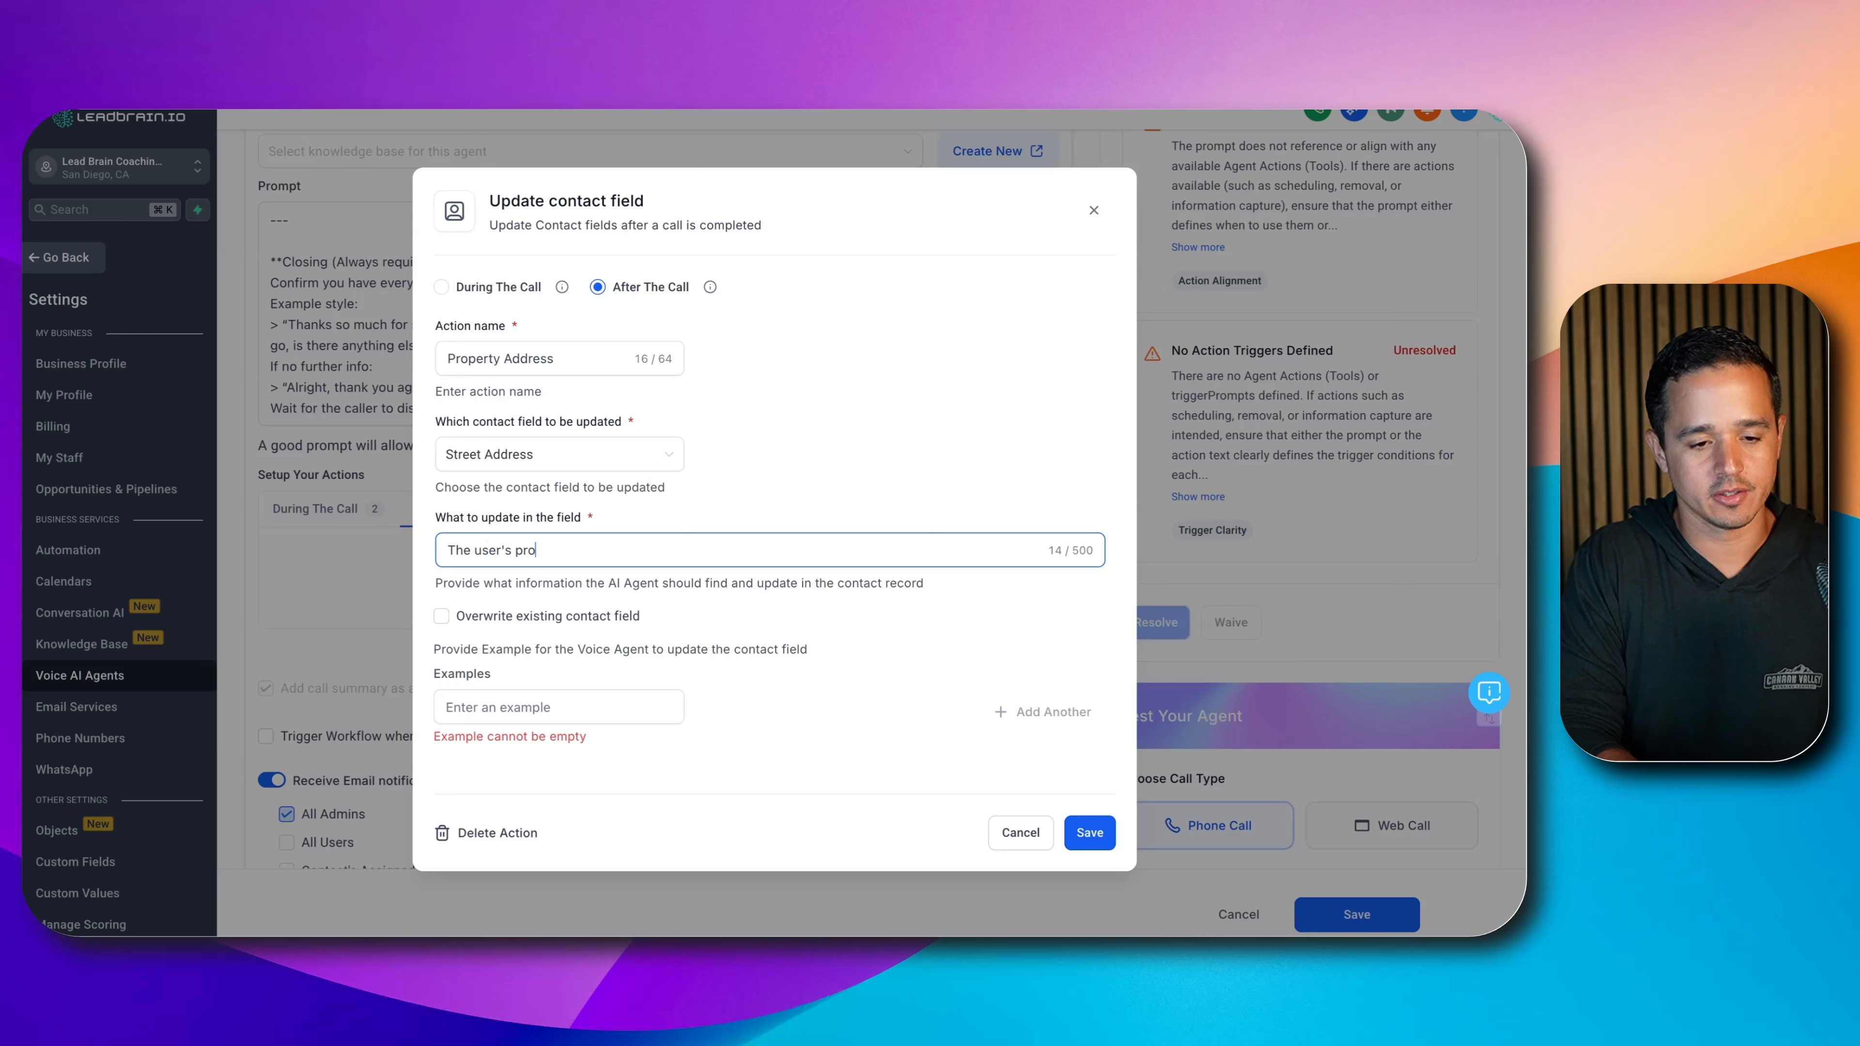
text(perty)
key(super+a)
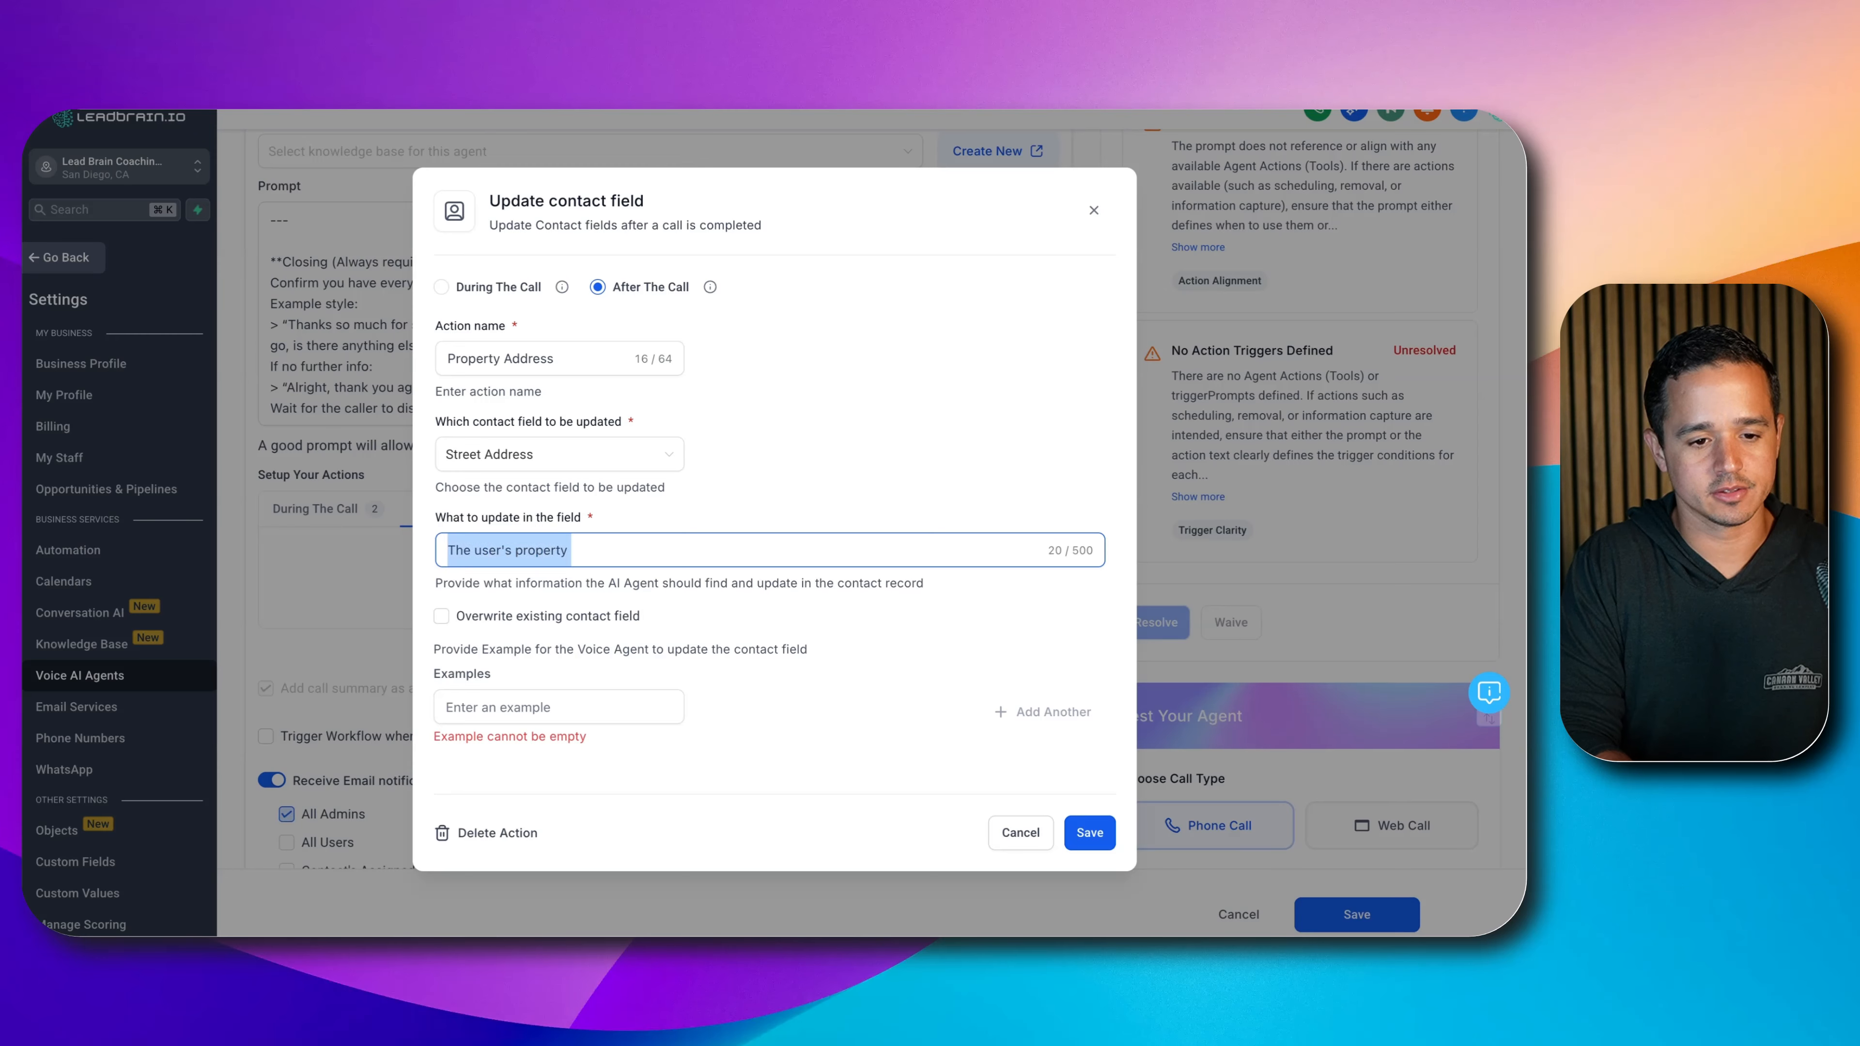
text(The property address the user would like an offer on.)
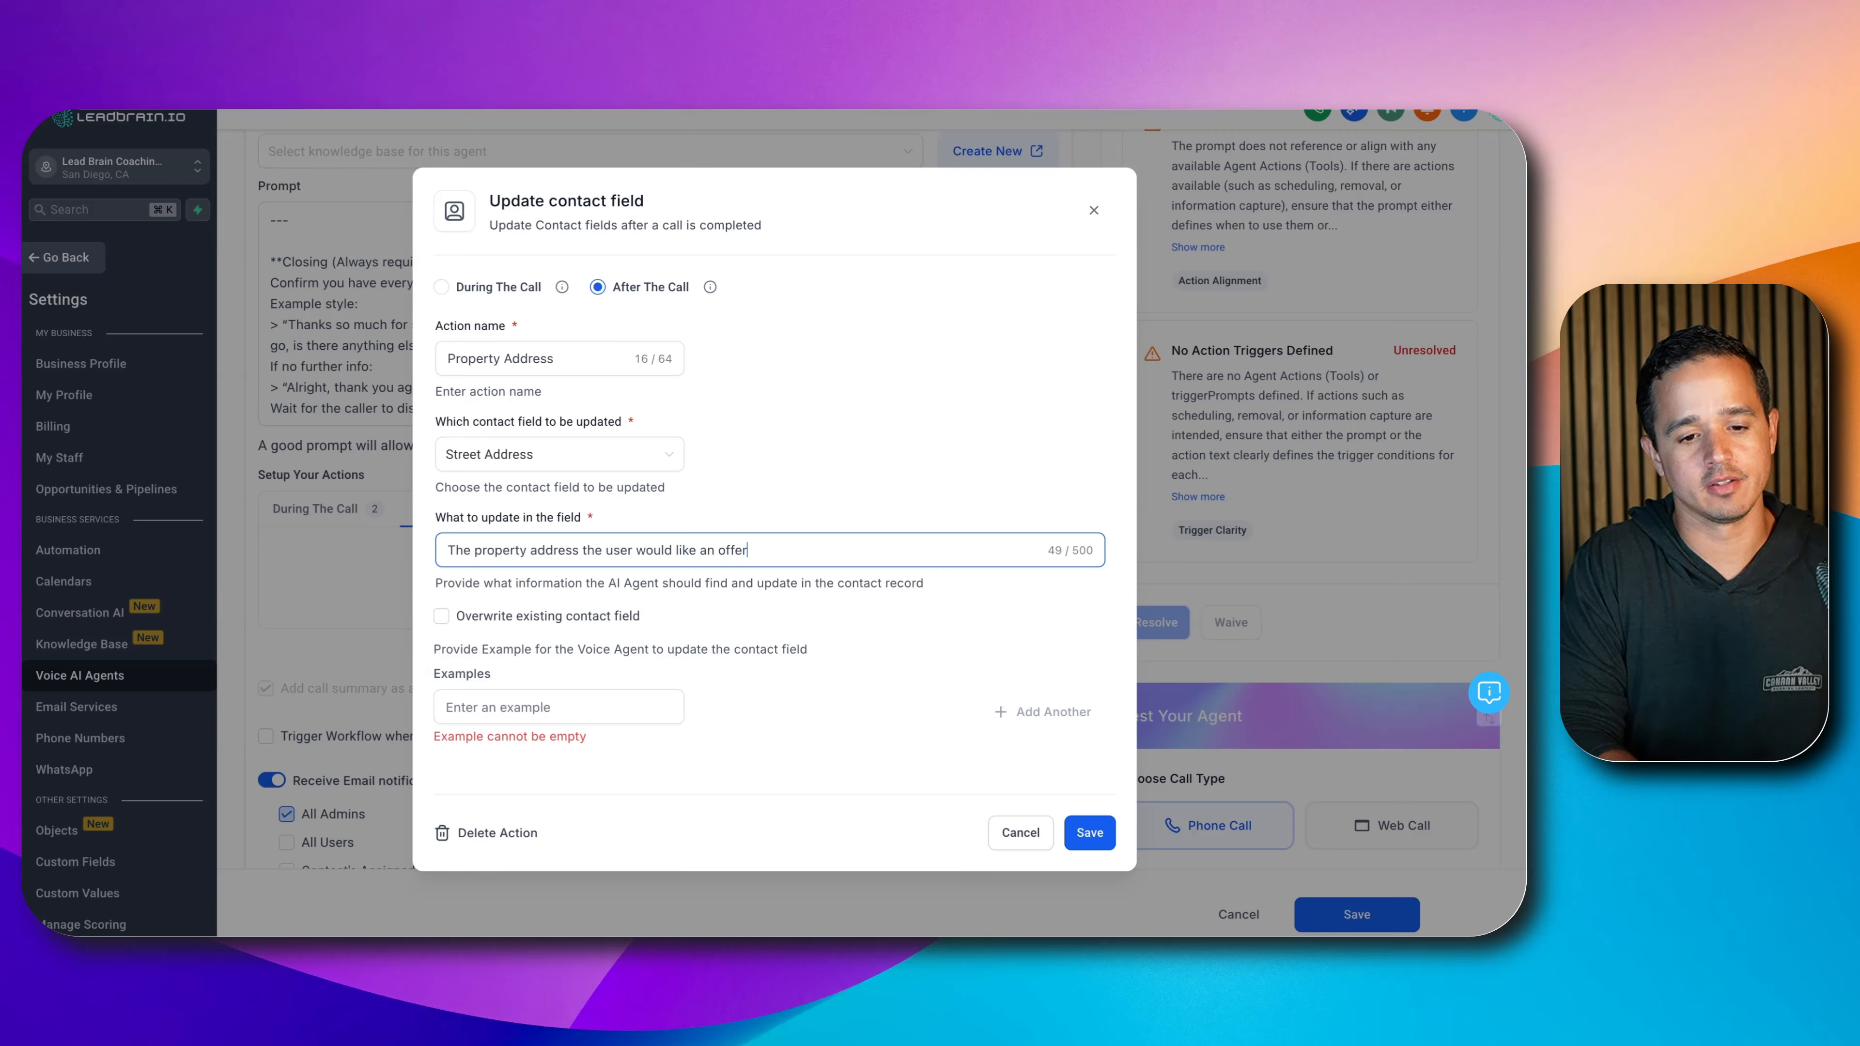
triple_click(630, 553)
text(The )
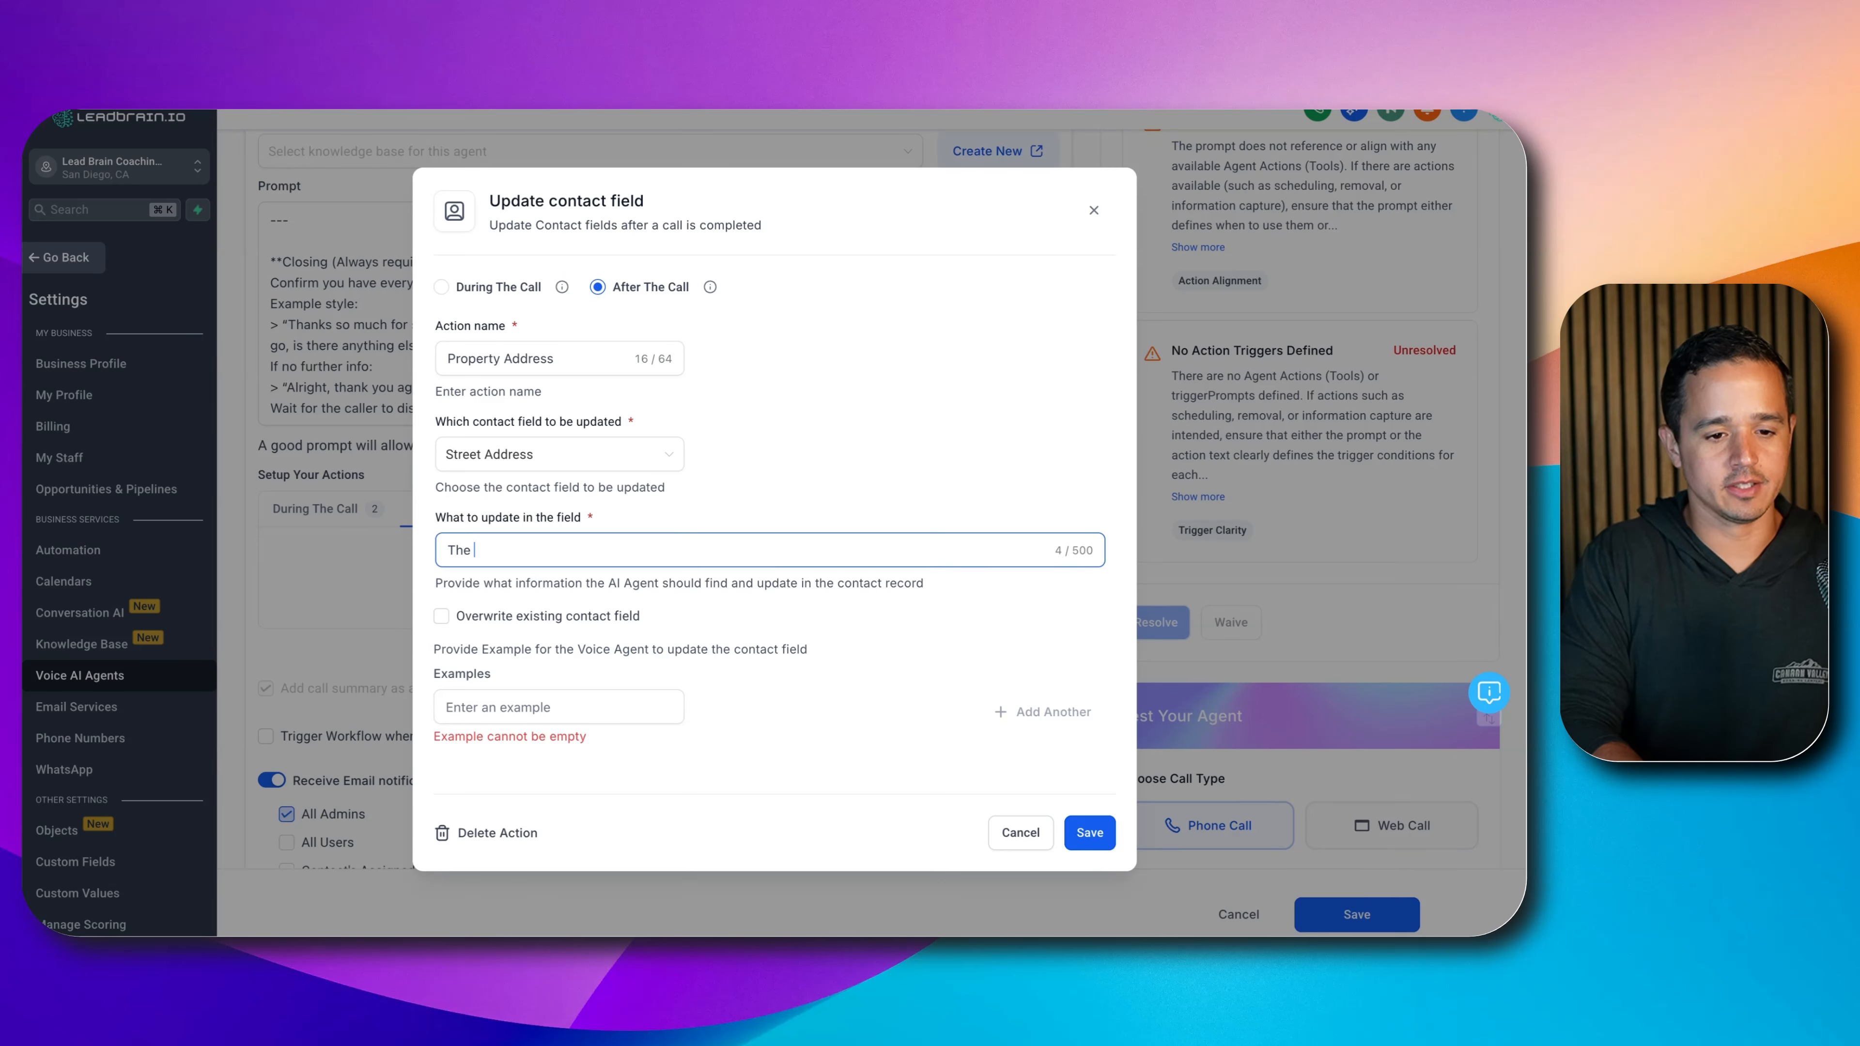
text(property )
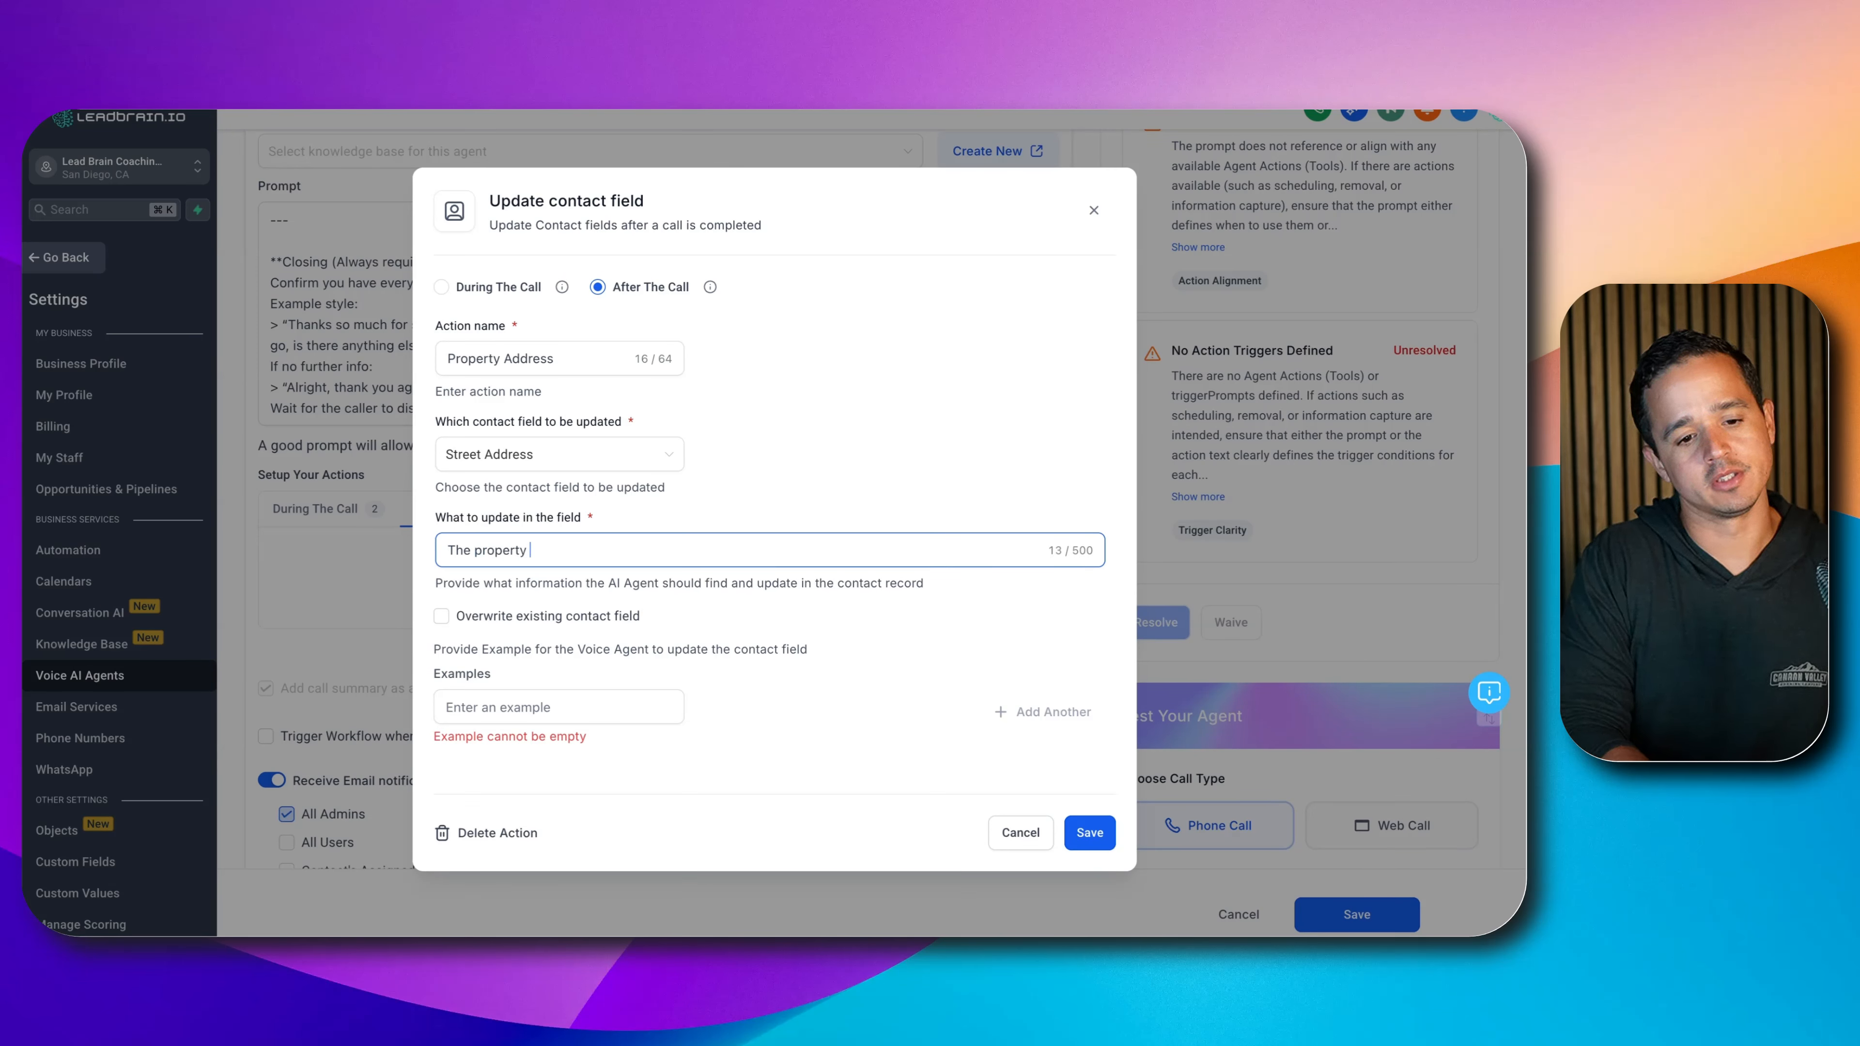
text(address the use)
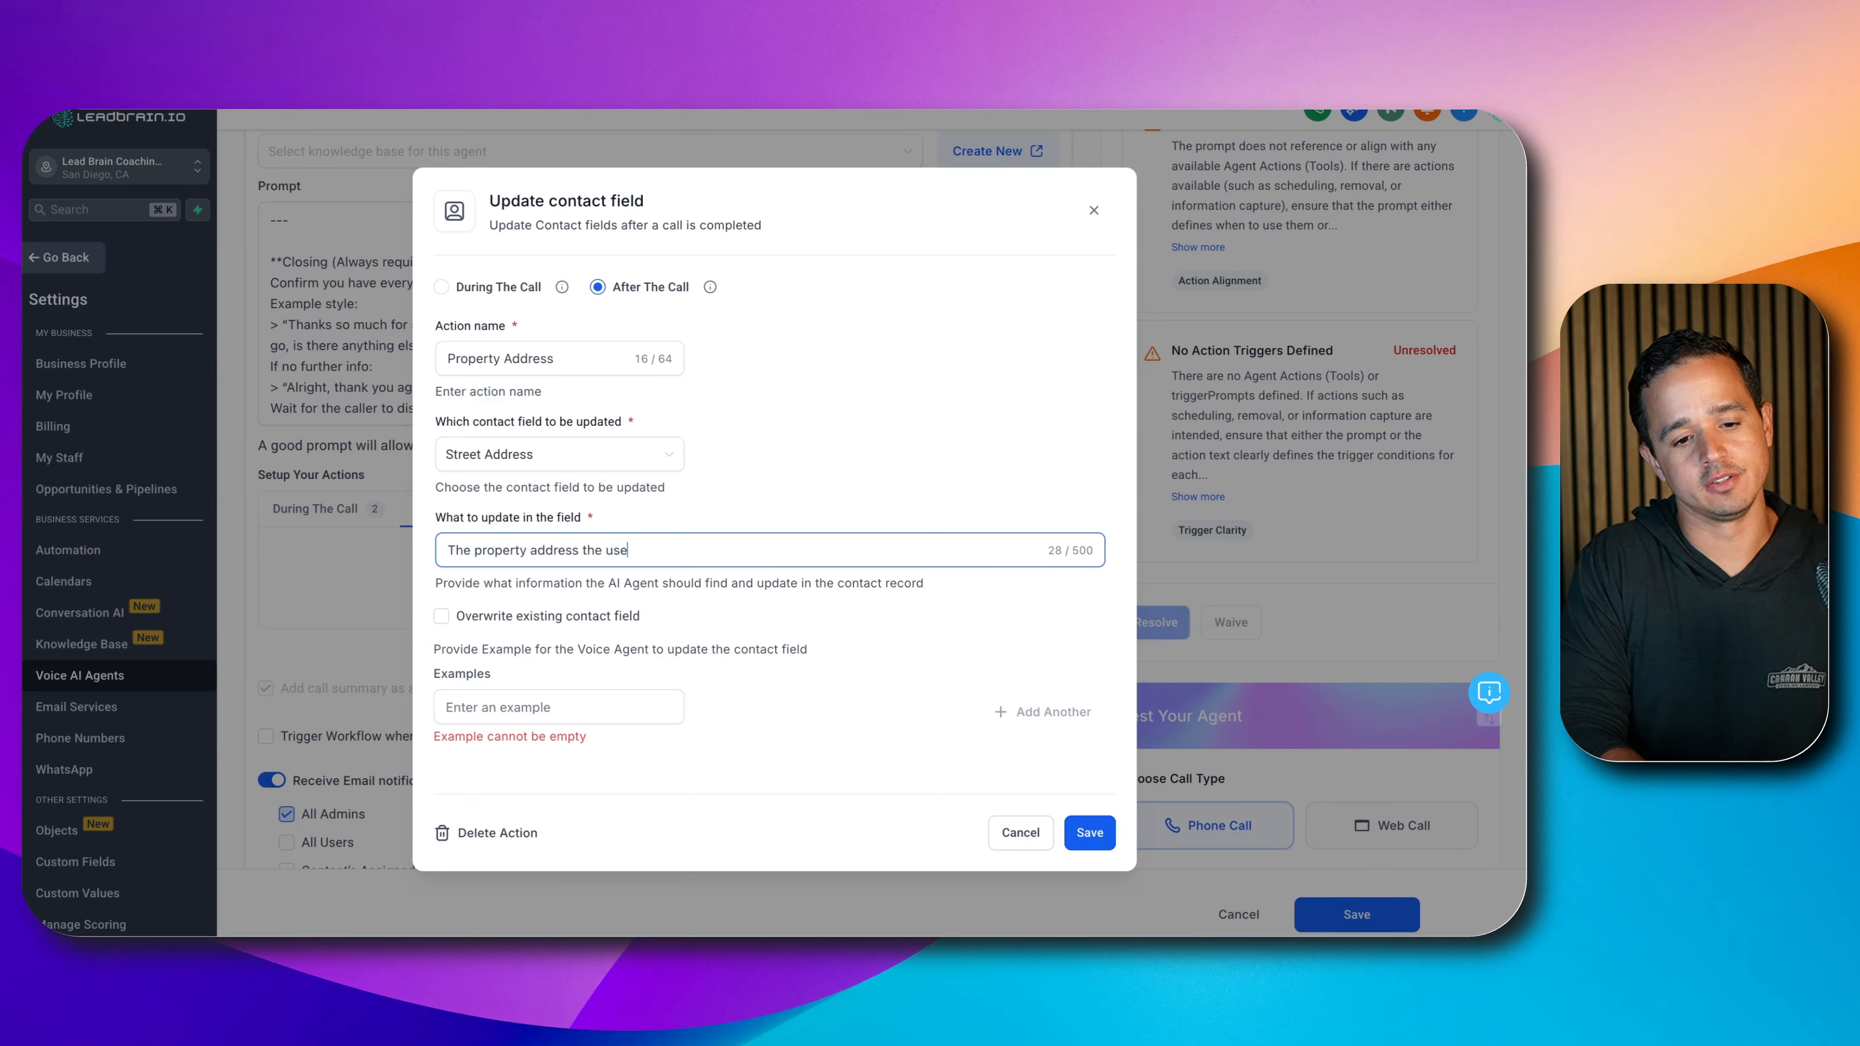
text(r is calling about.)
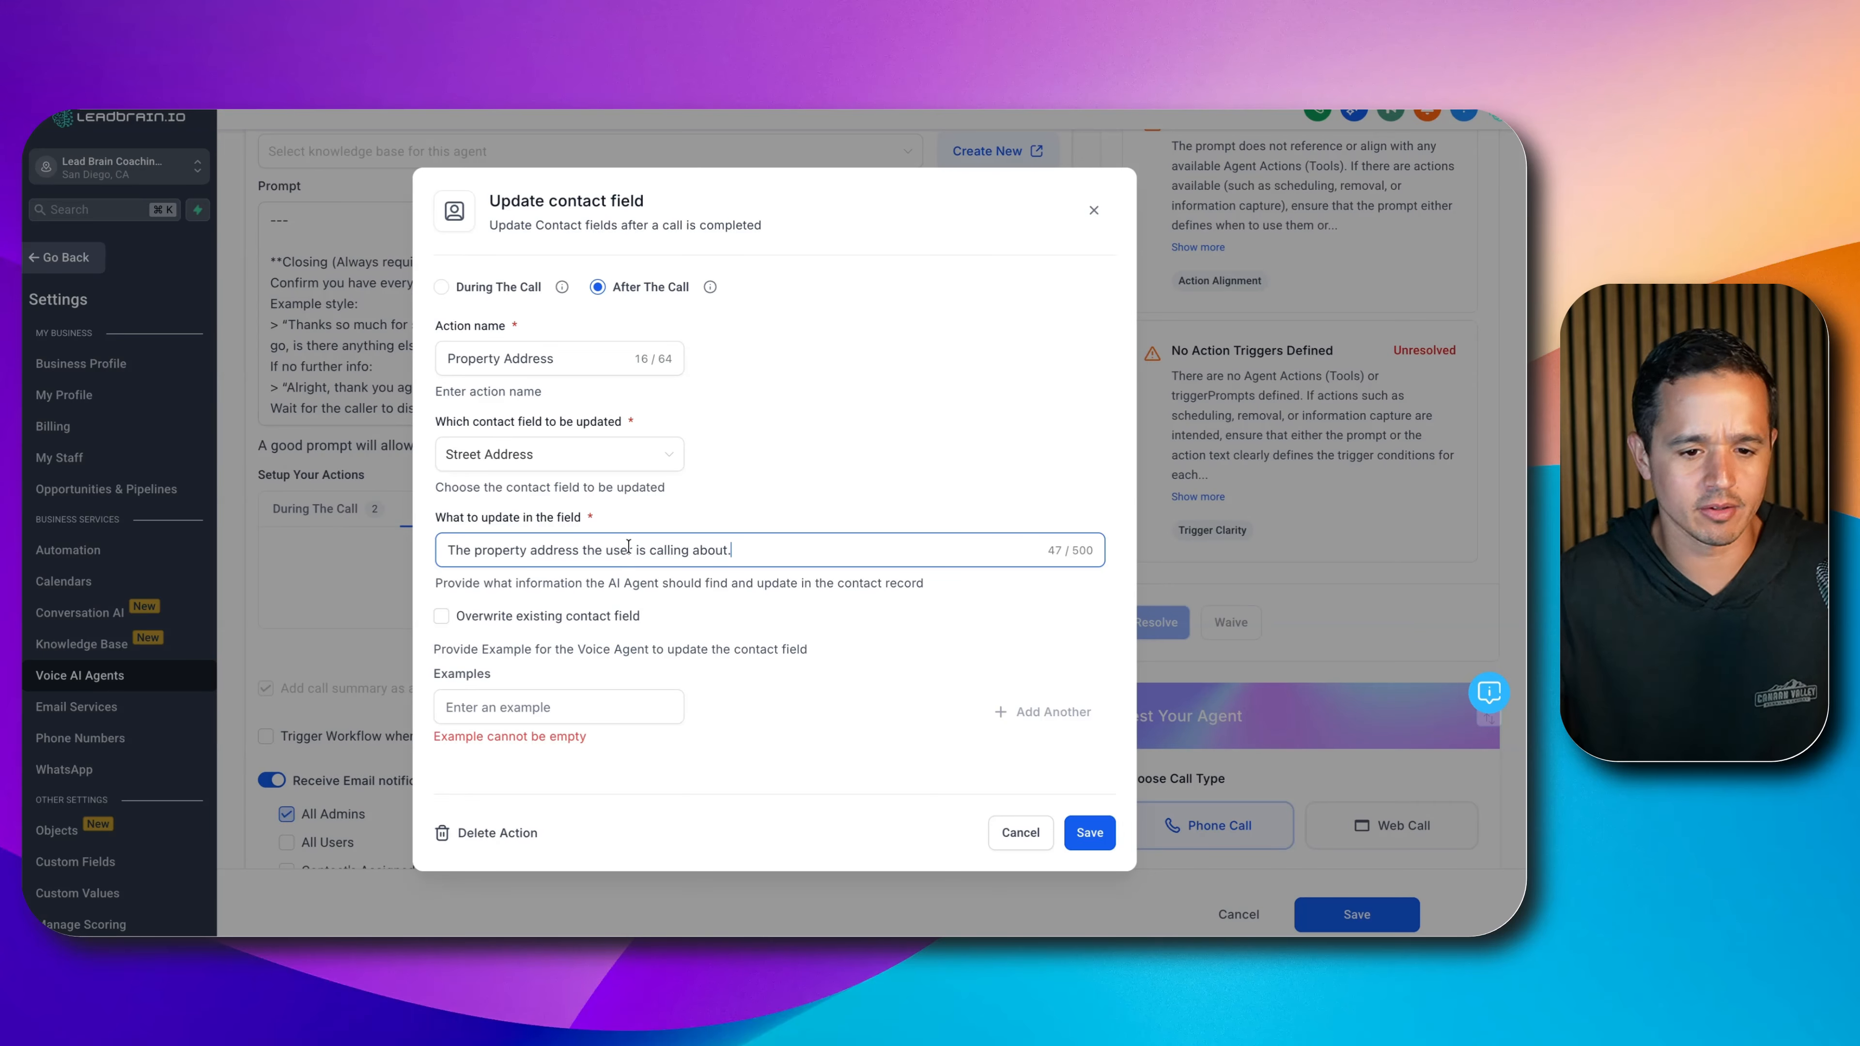
click(588, 709)
text(123 )
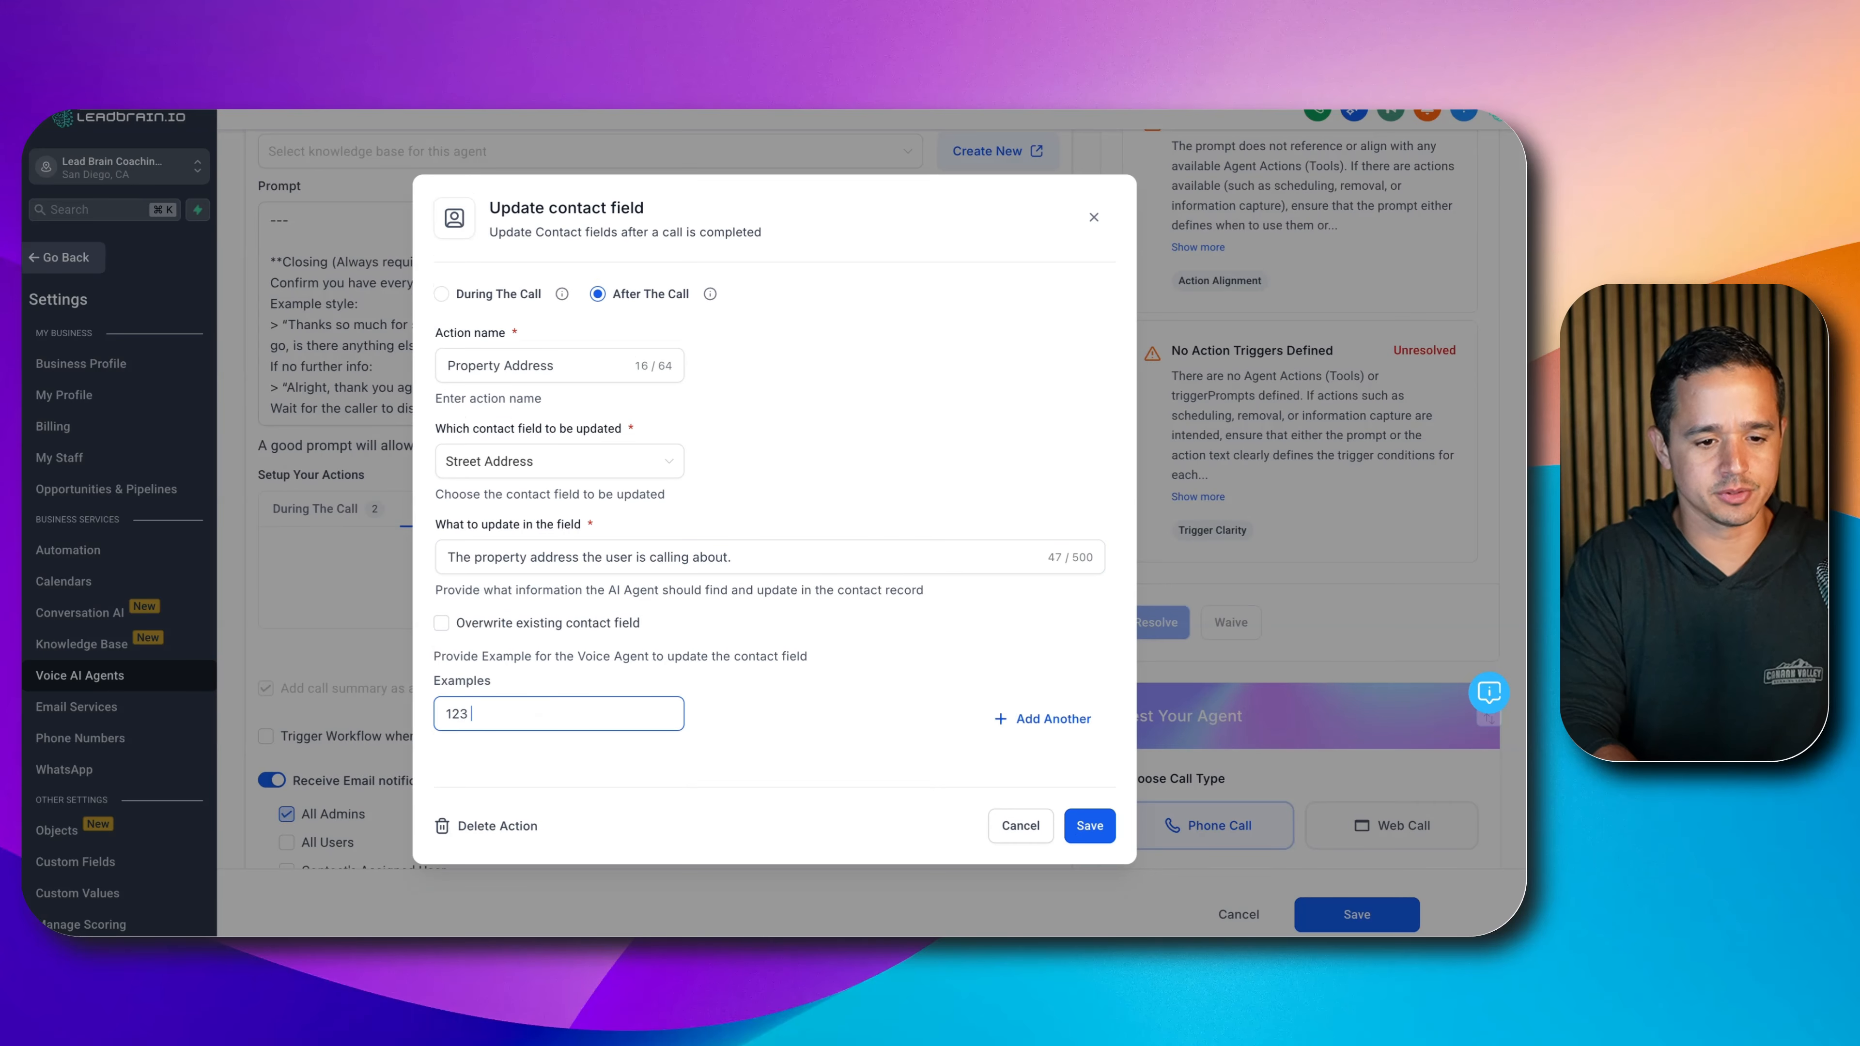
text(Main Street)
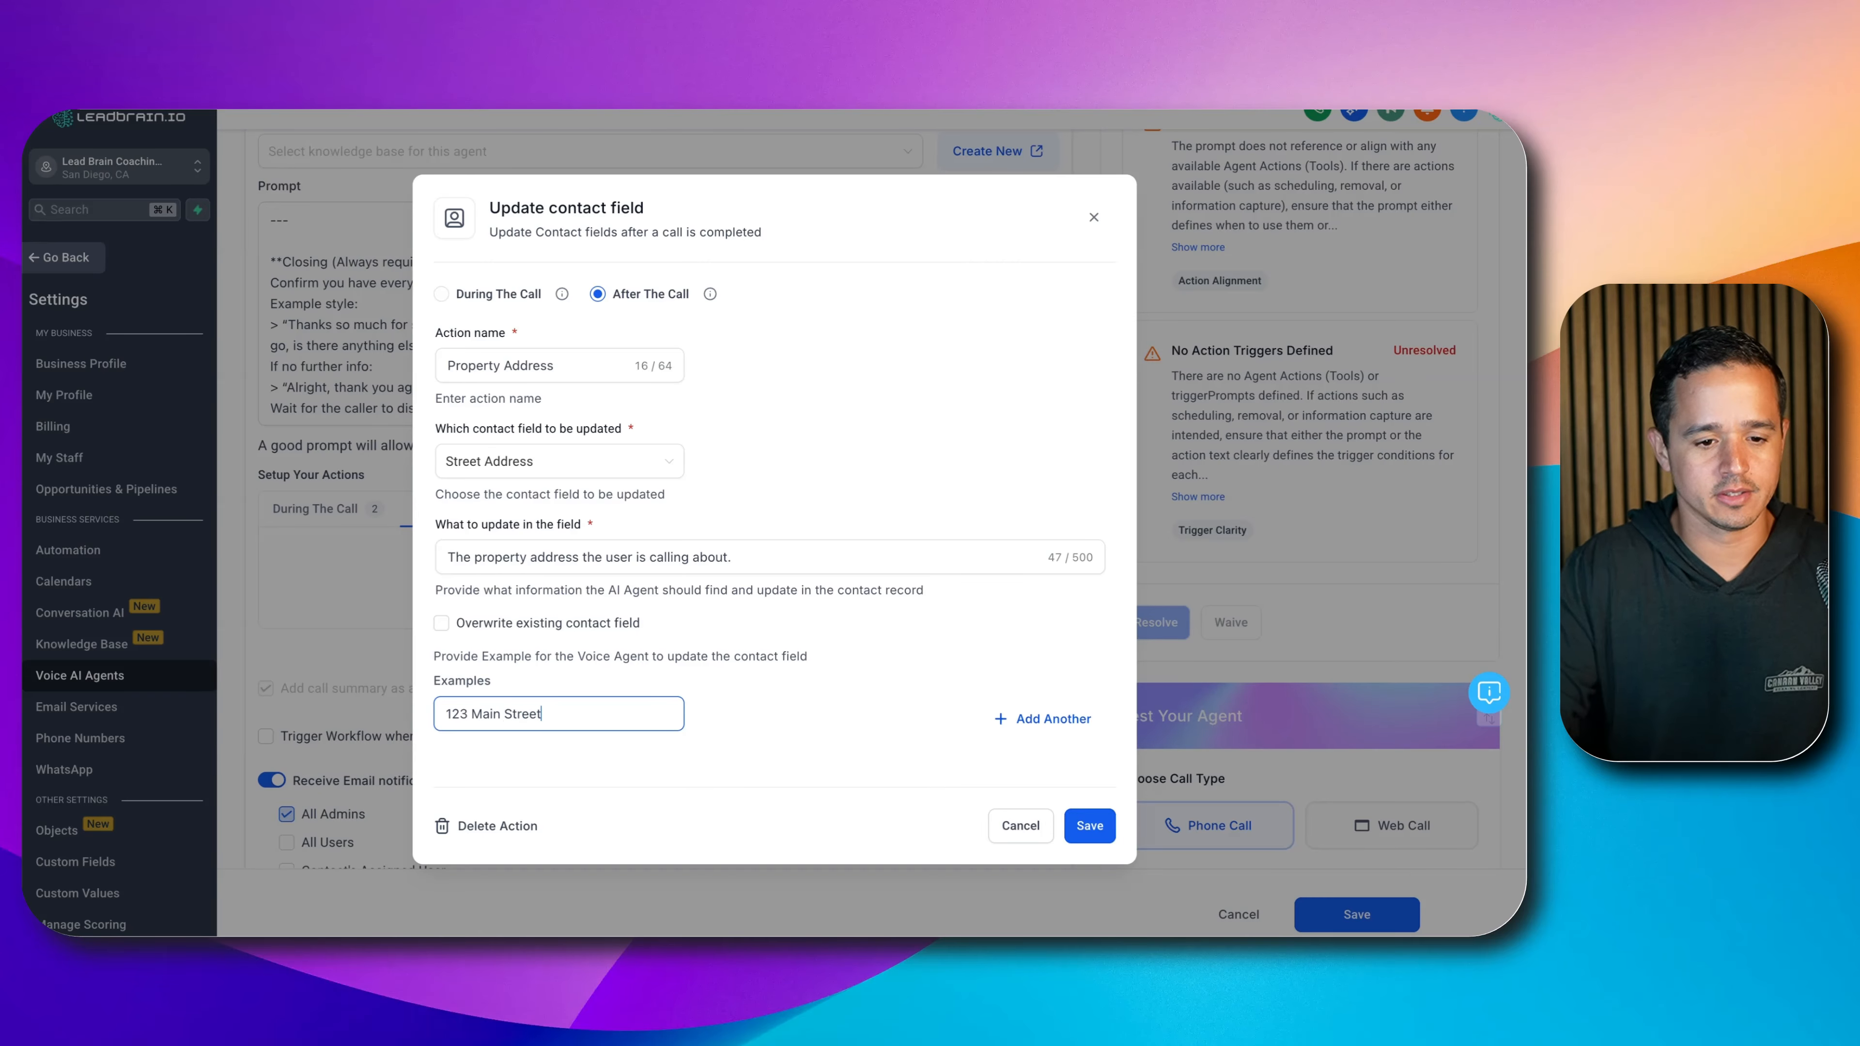
key(Return)
text(456 Main S)
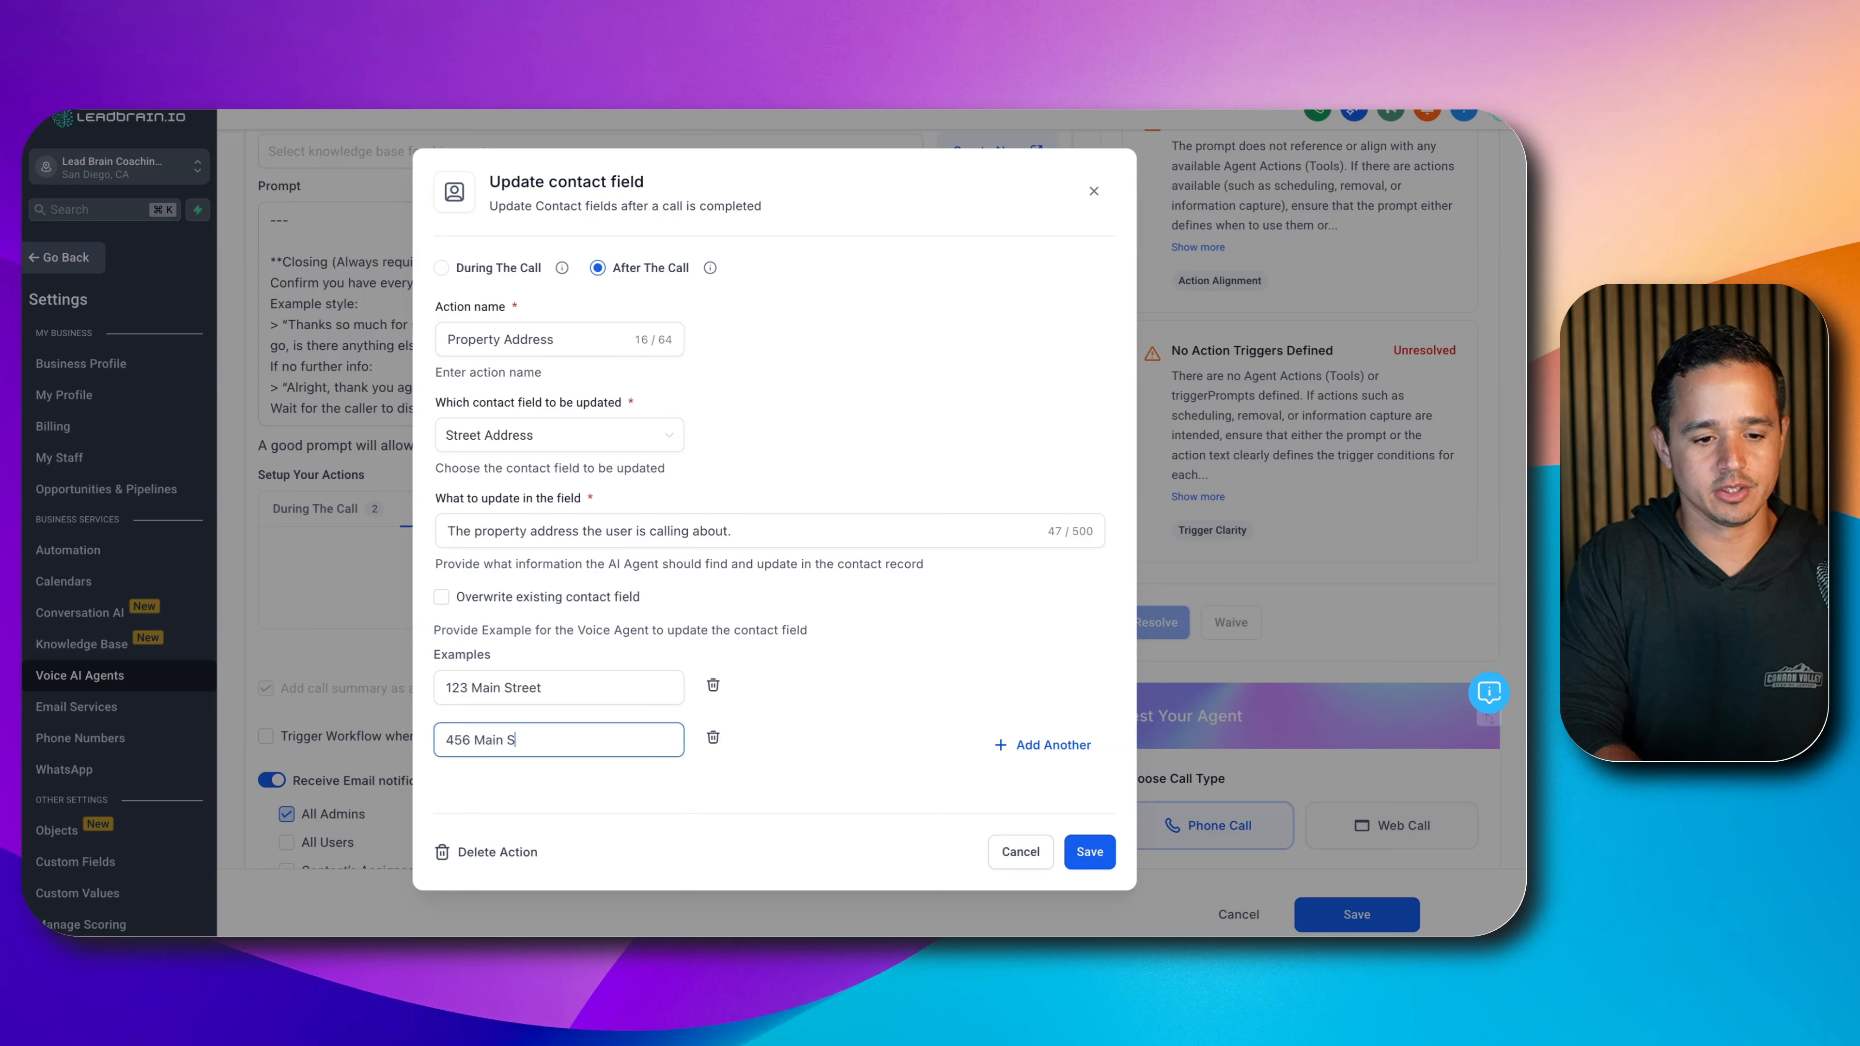
text(treet Augusta, GA)
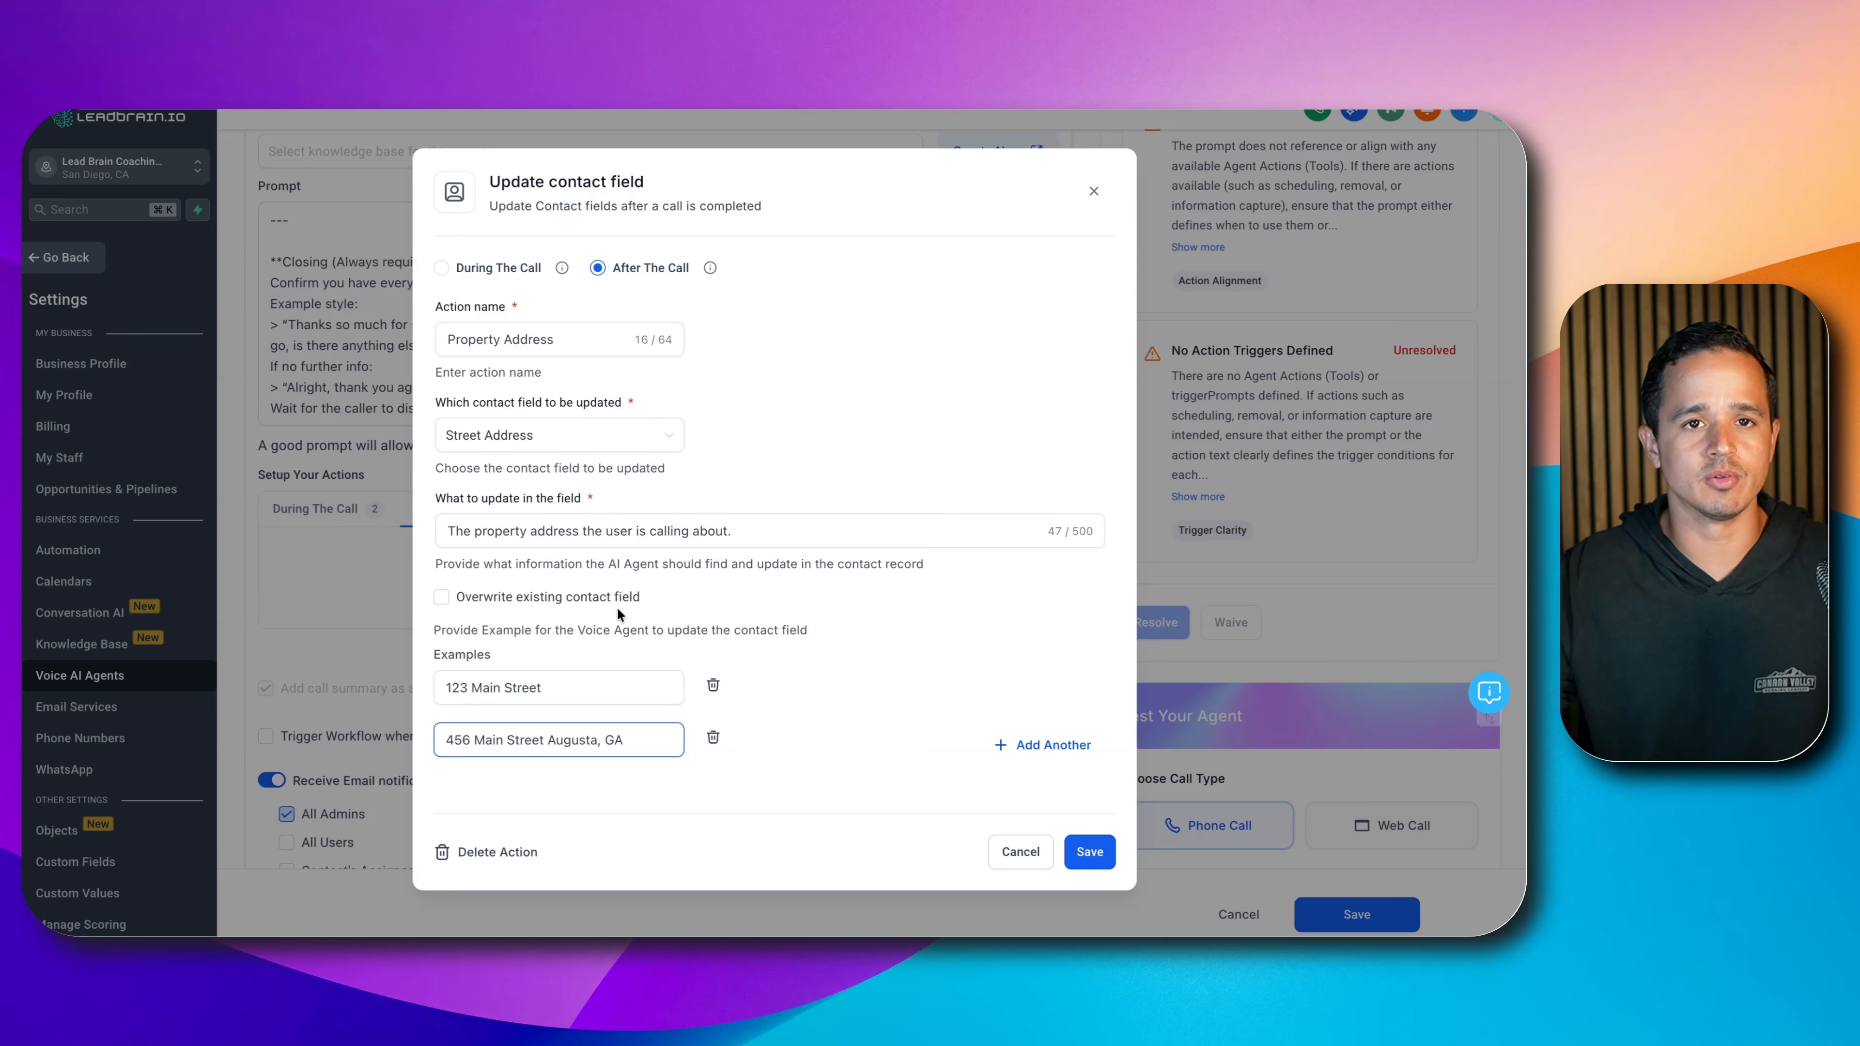
click(1092, 852)
click(998, 475)
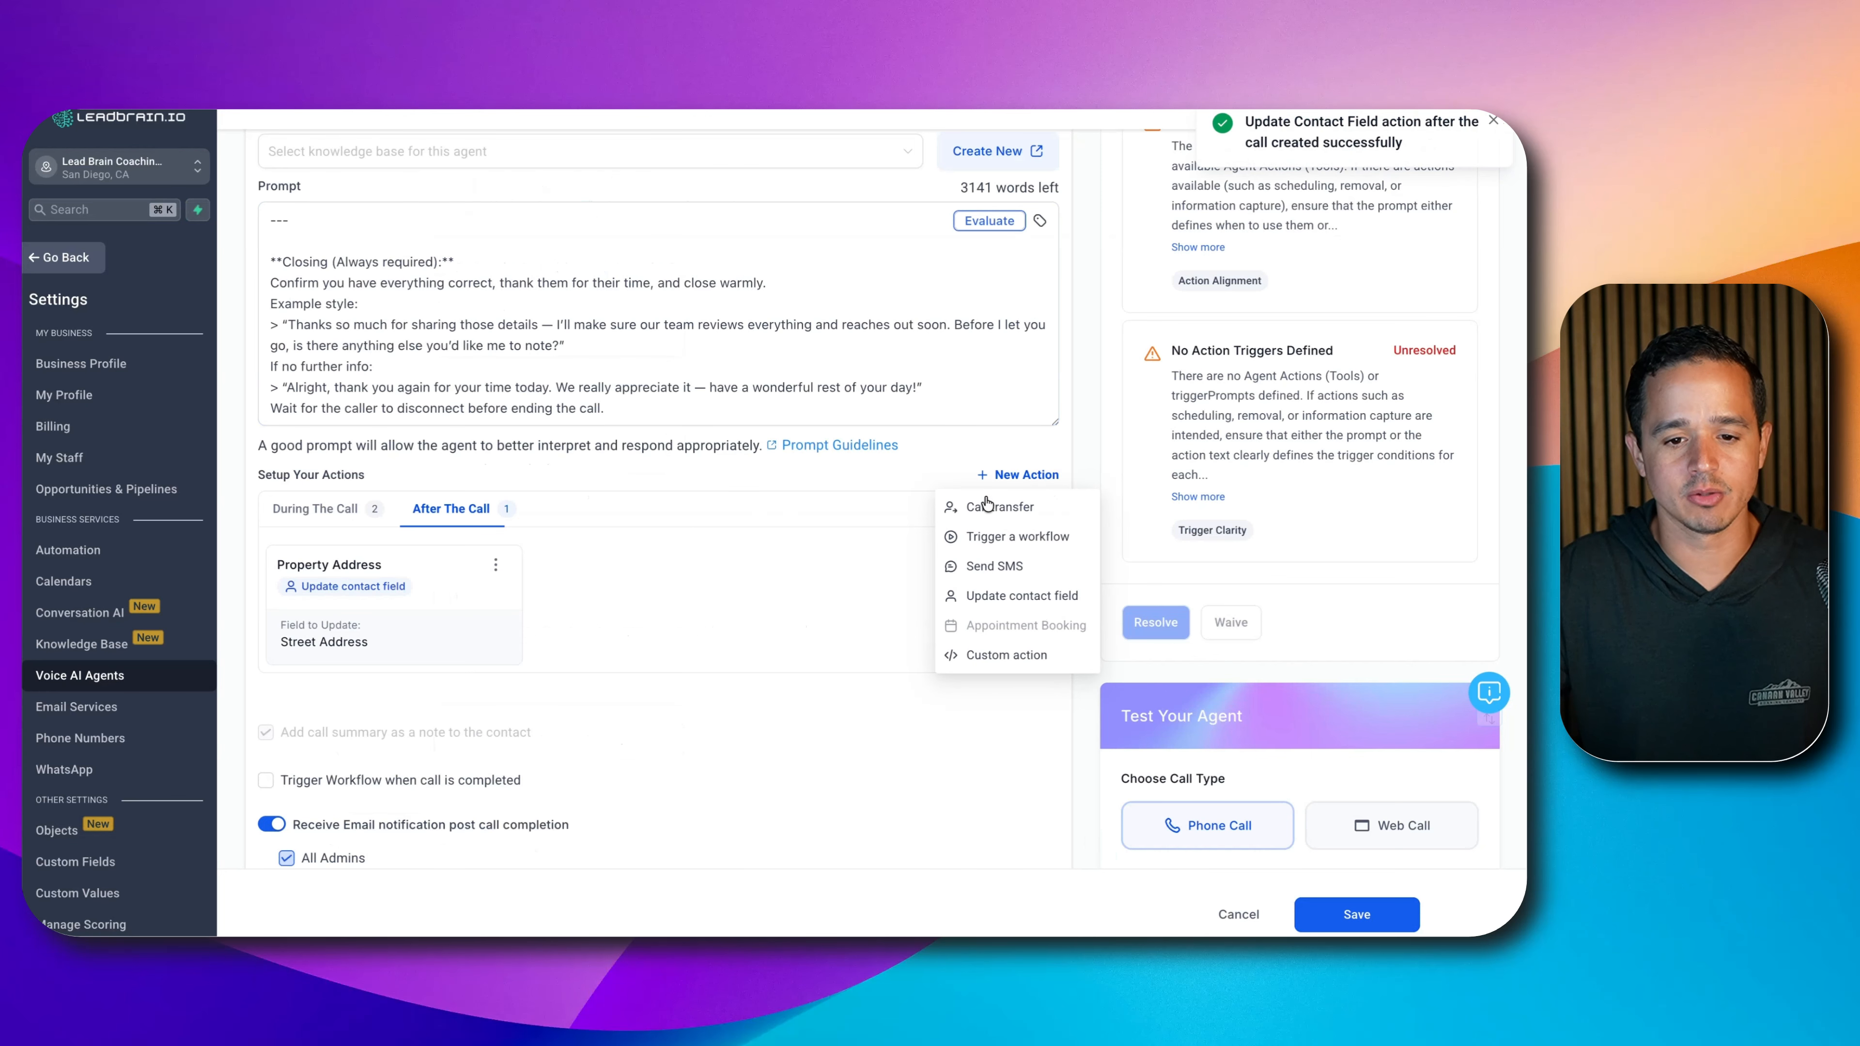
- Add a contact-field update named 'Or Decision Maker' that targets the Owner/Decision Maker field
click(1010, 597)
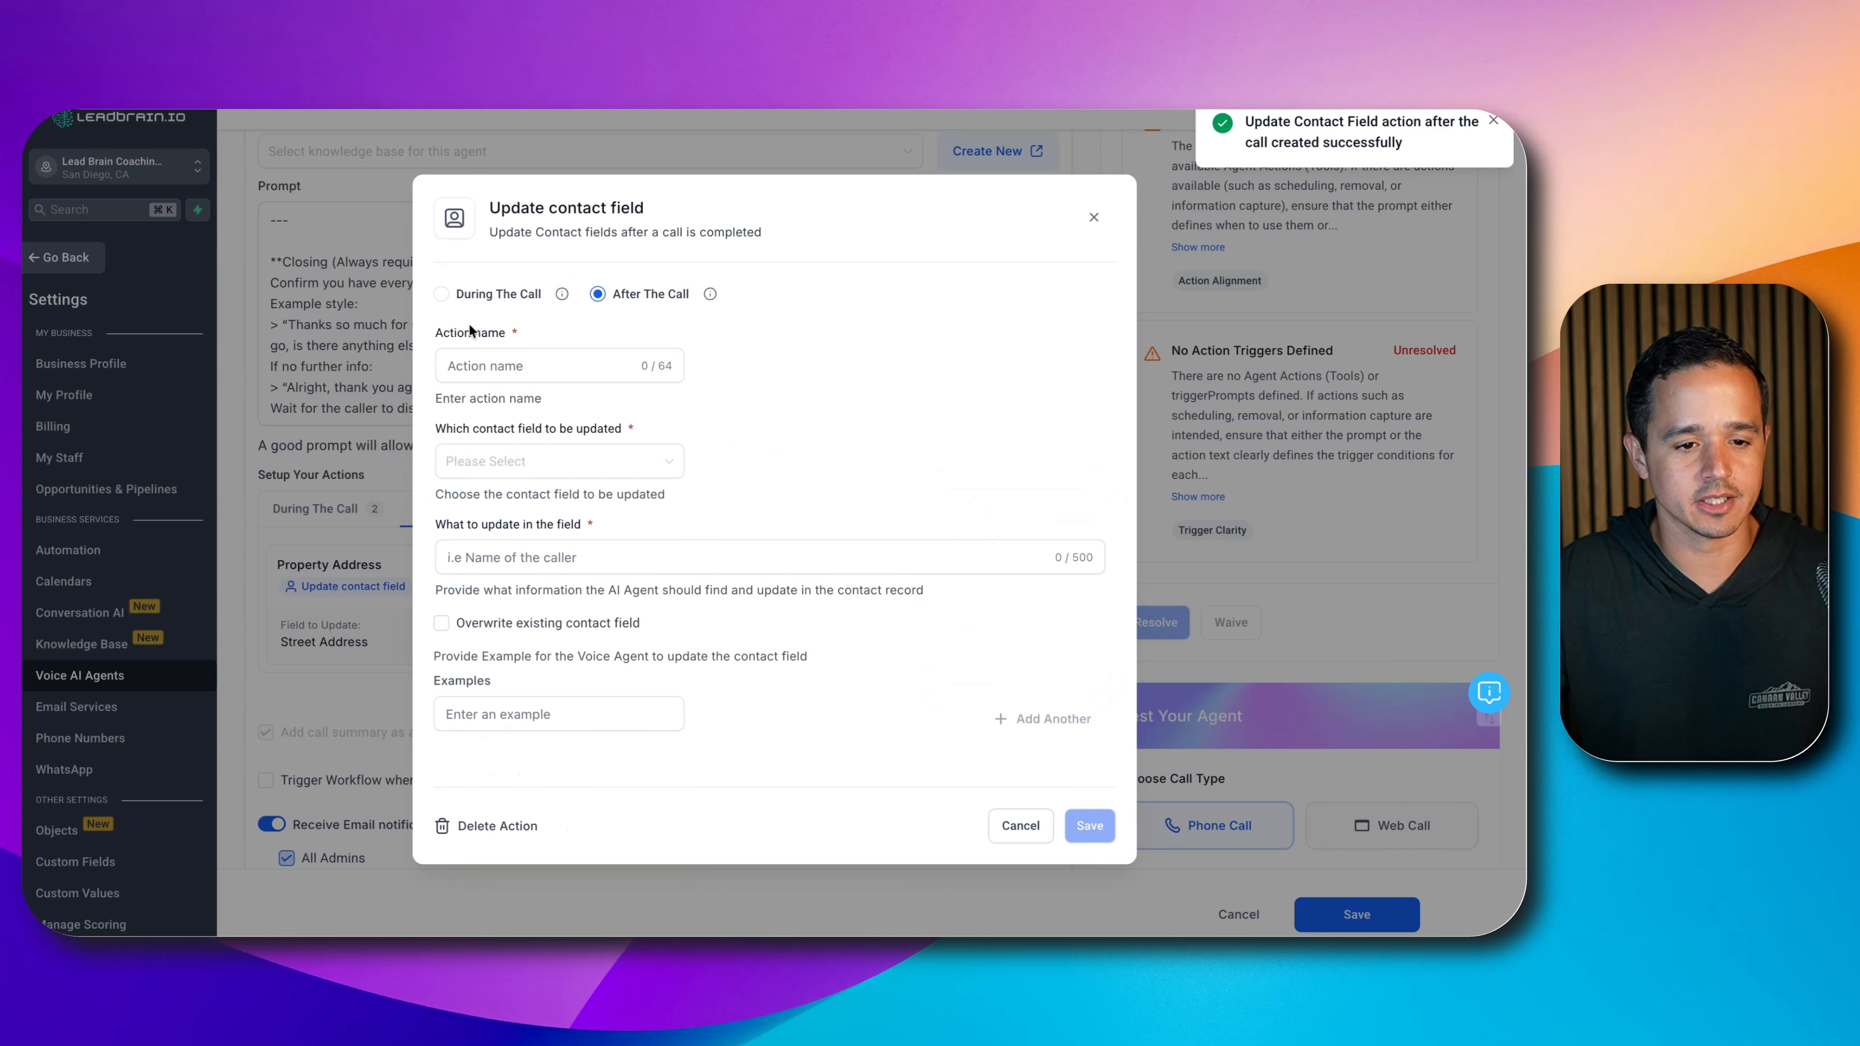
click(488, 358)
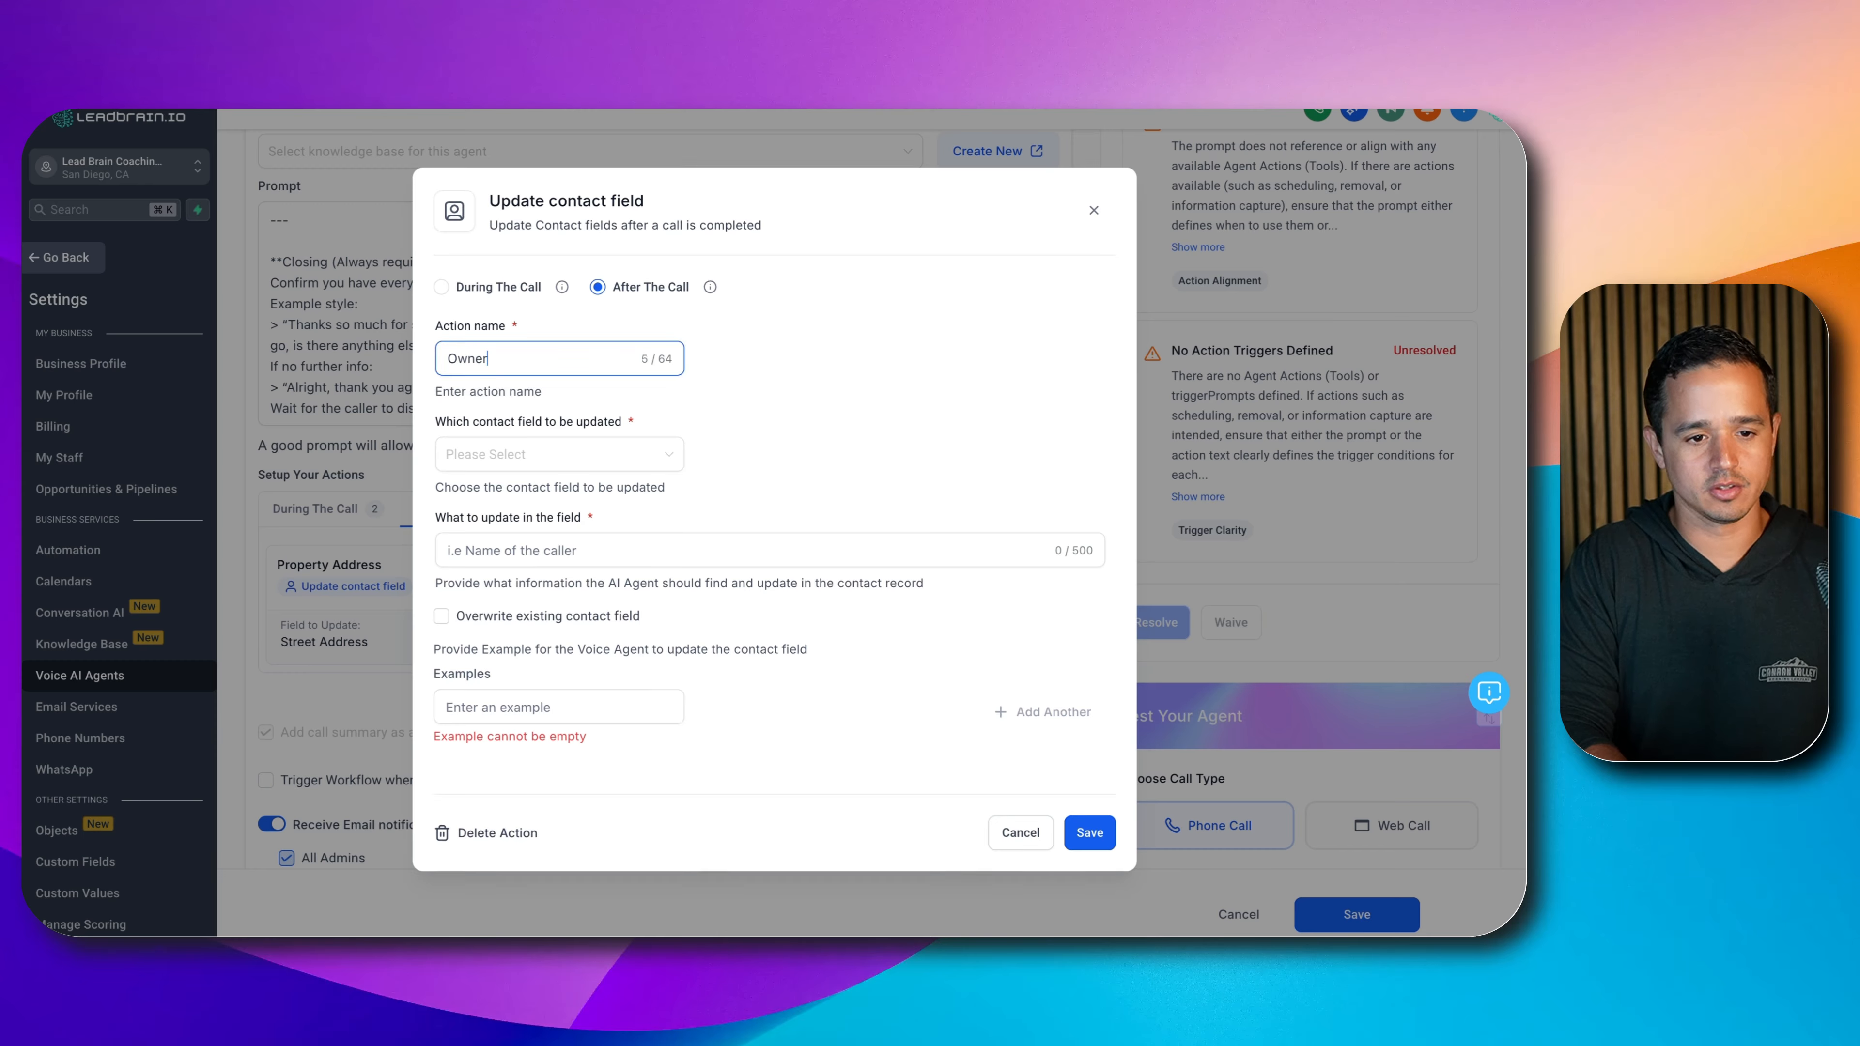
text(/De)
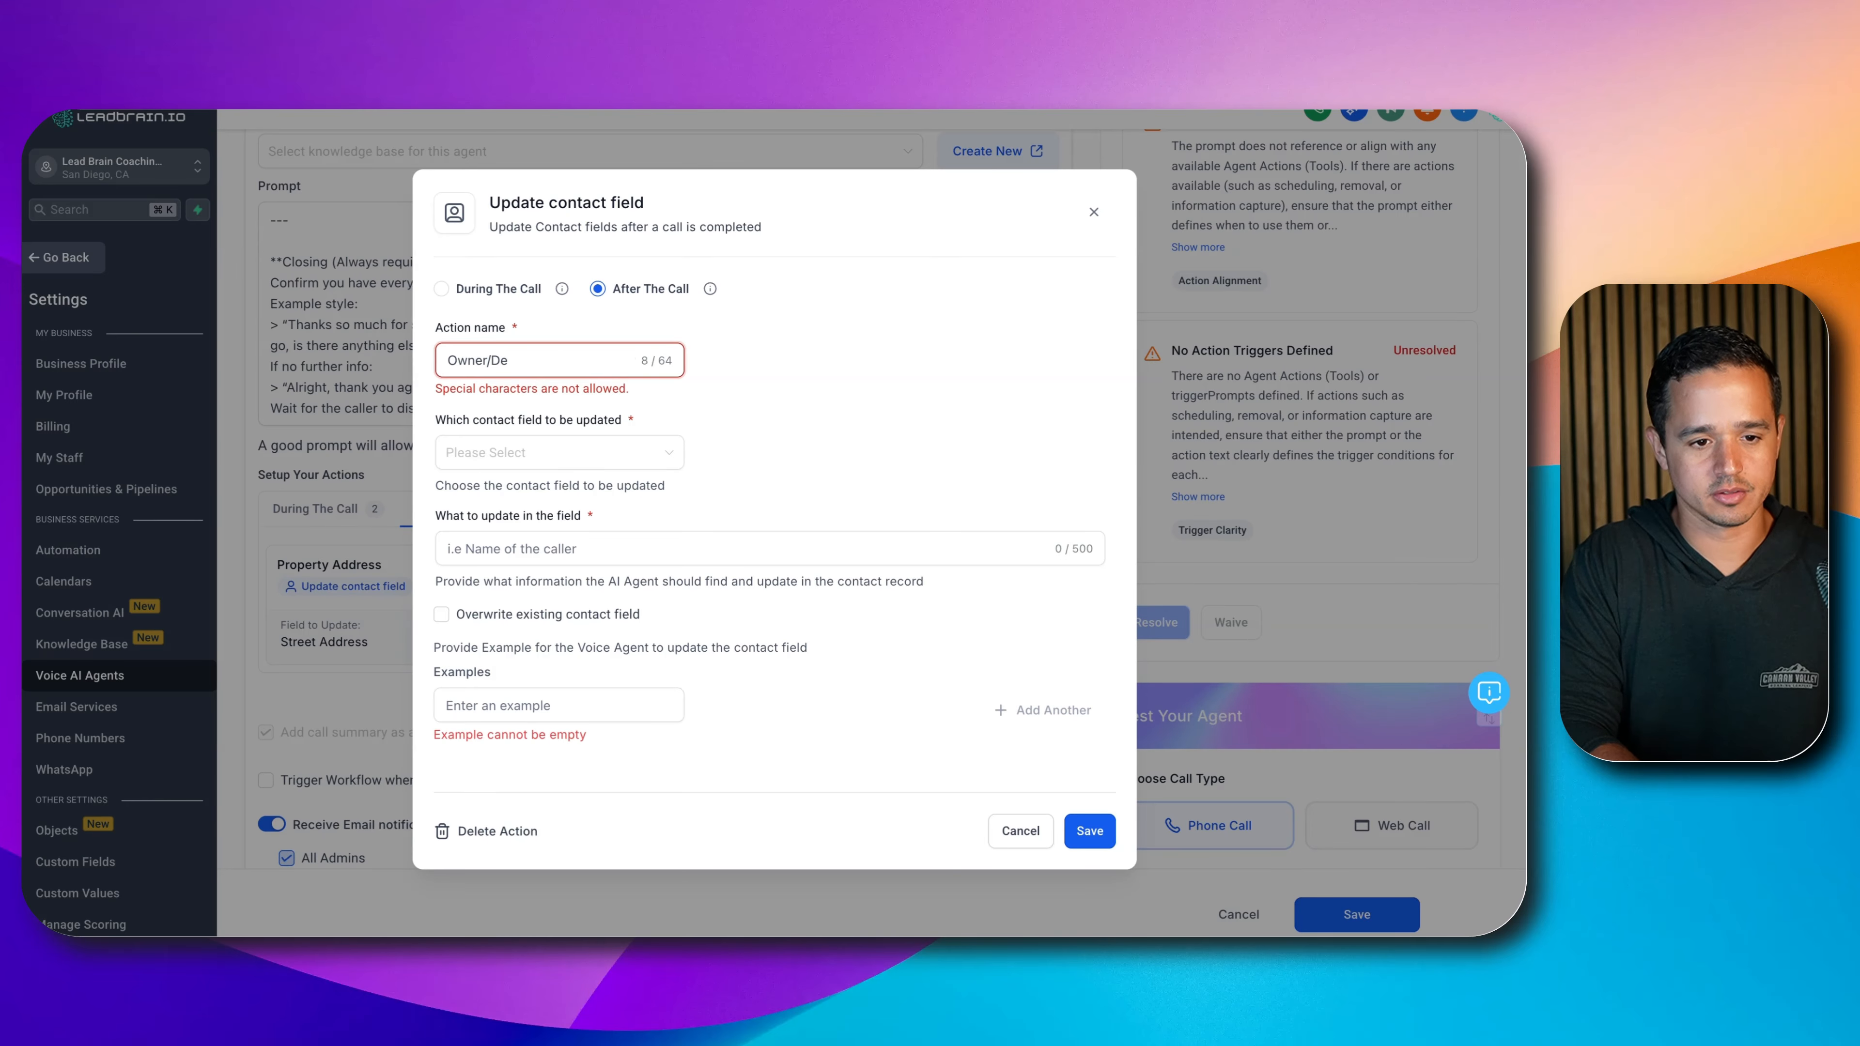
key(BackSpace)
key(BackSpace)
key(BackSpace)
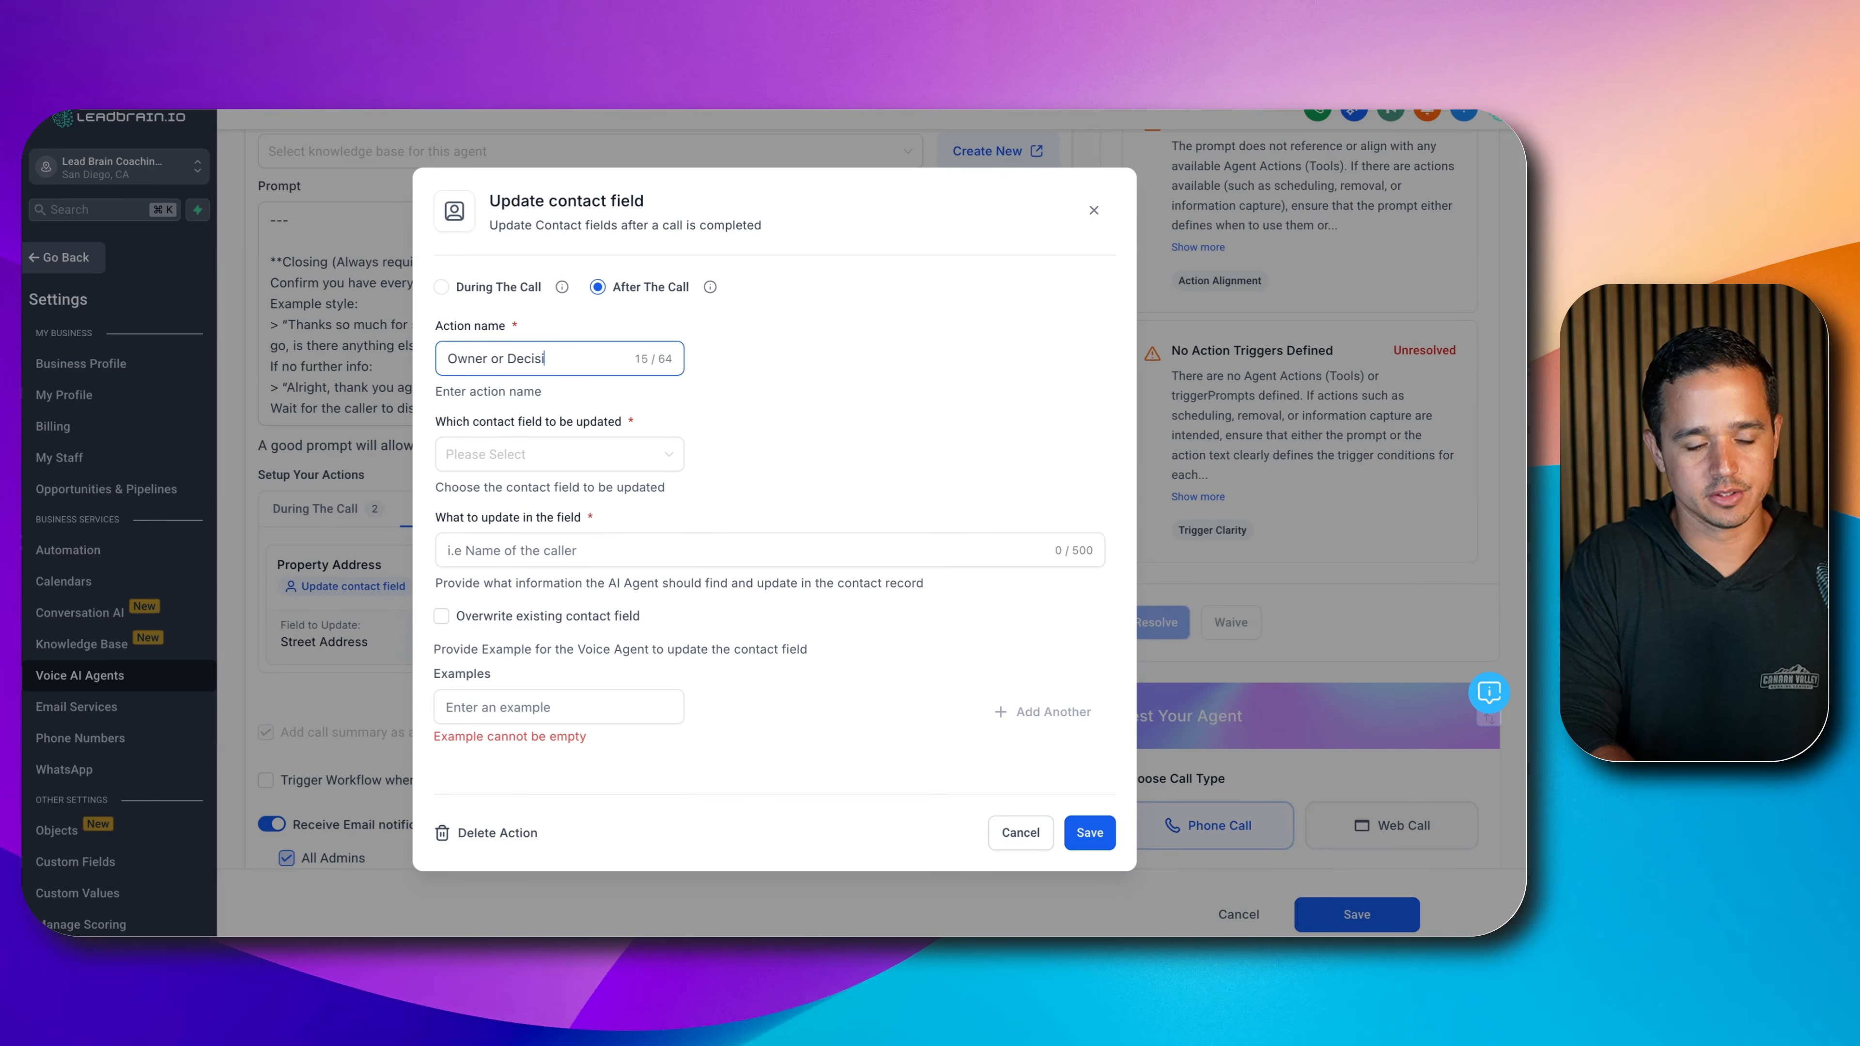
text(or Decis)
text(ion Maker)
click(591, 456)
text(own)
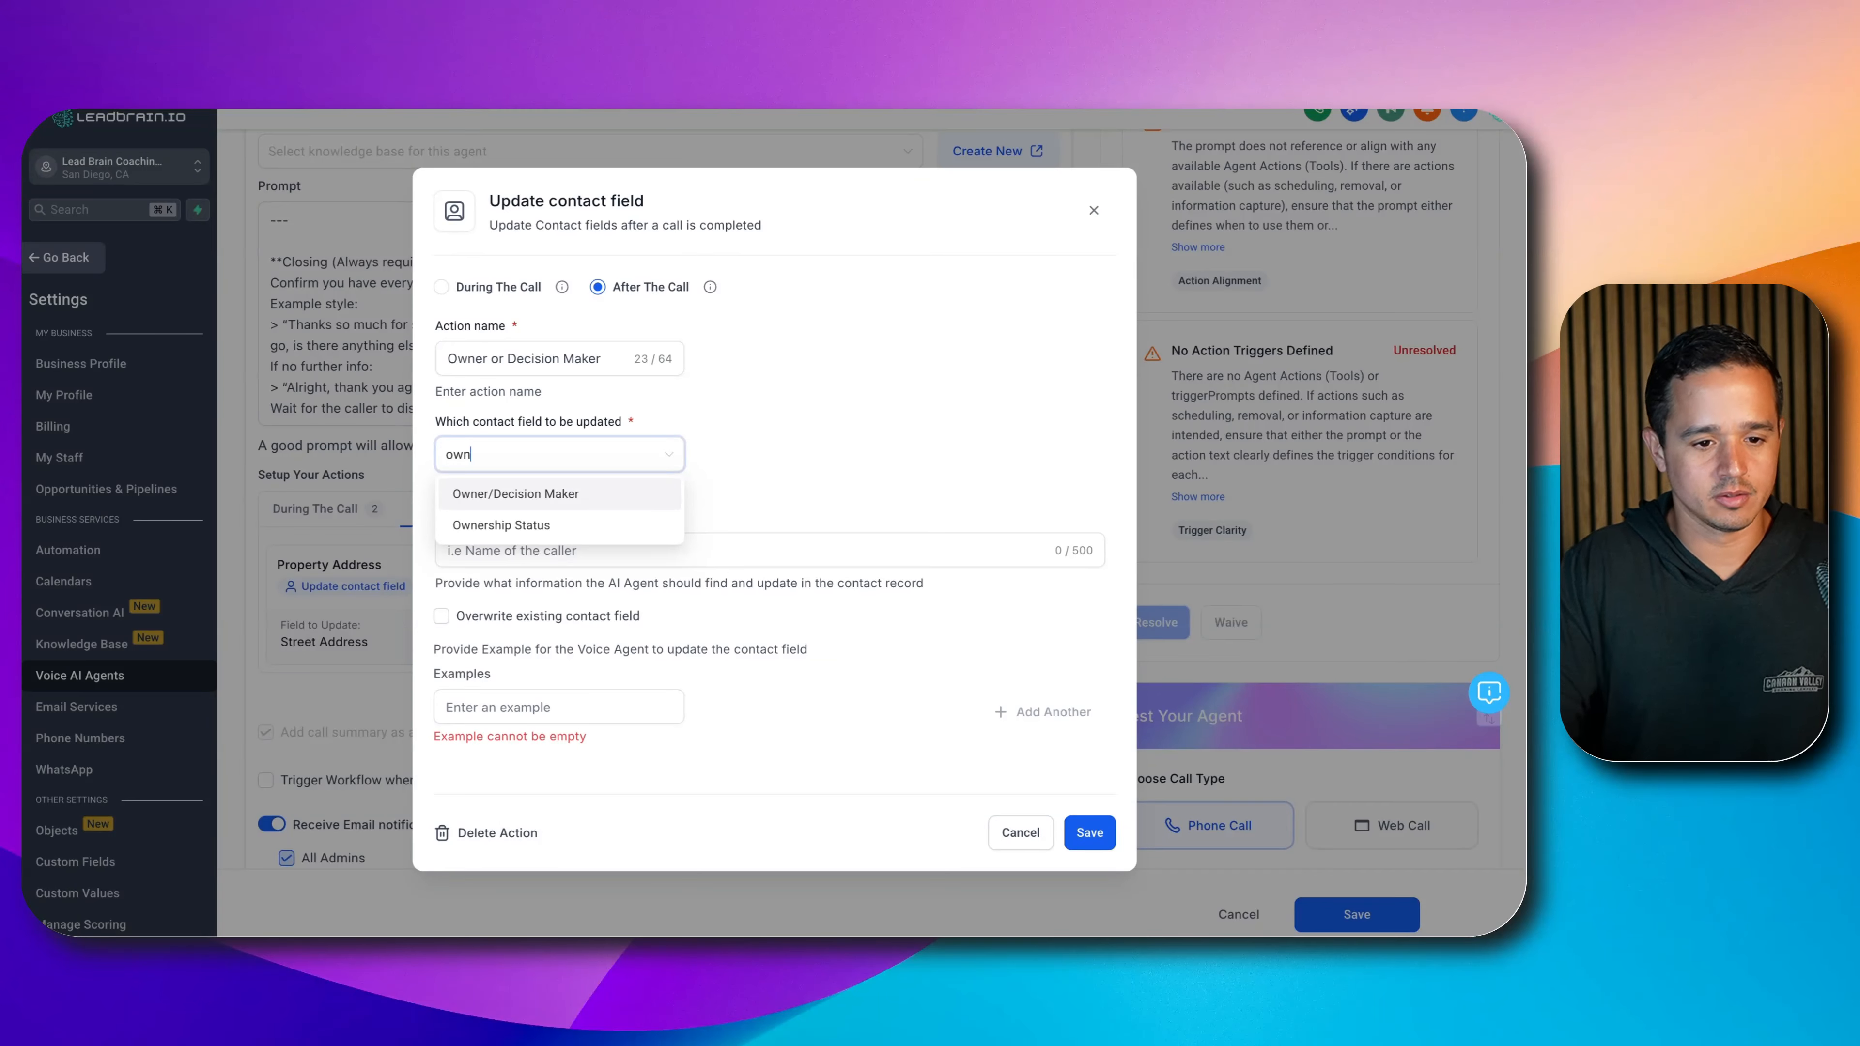
click(594, 485)
click(596, 469)
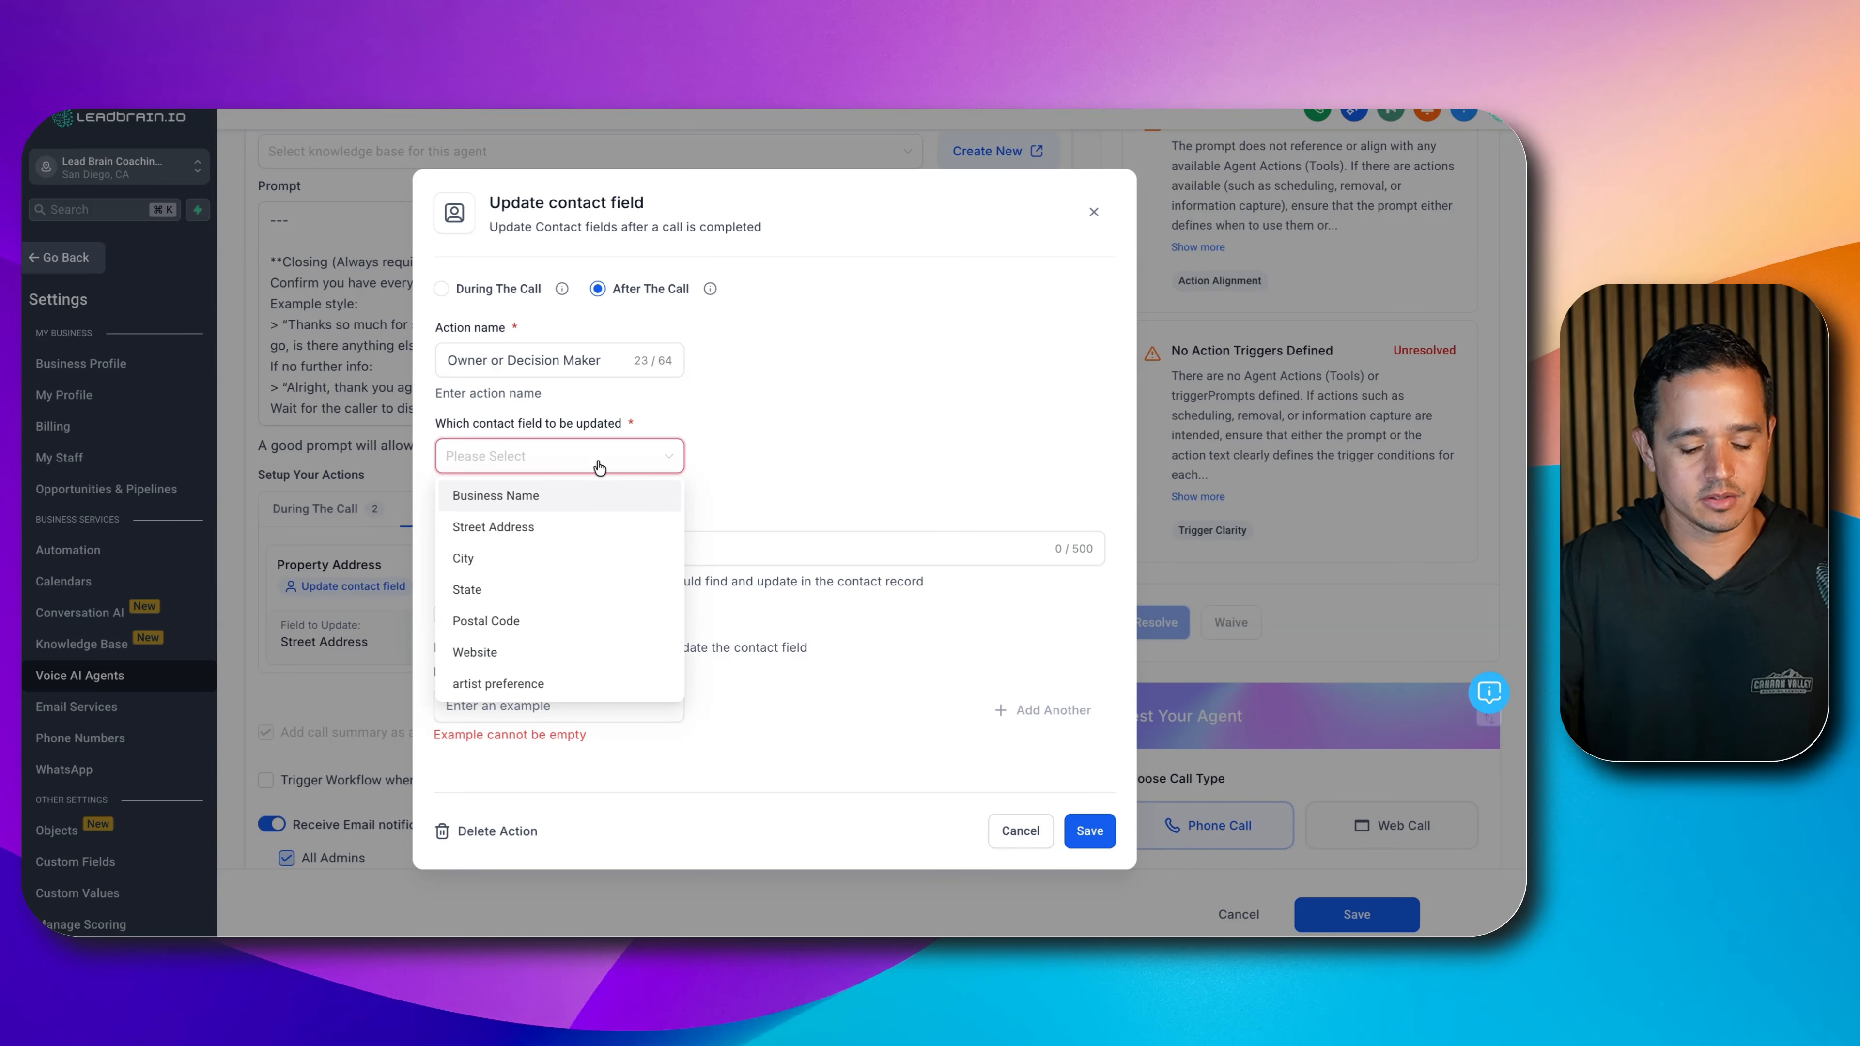
text(owner)
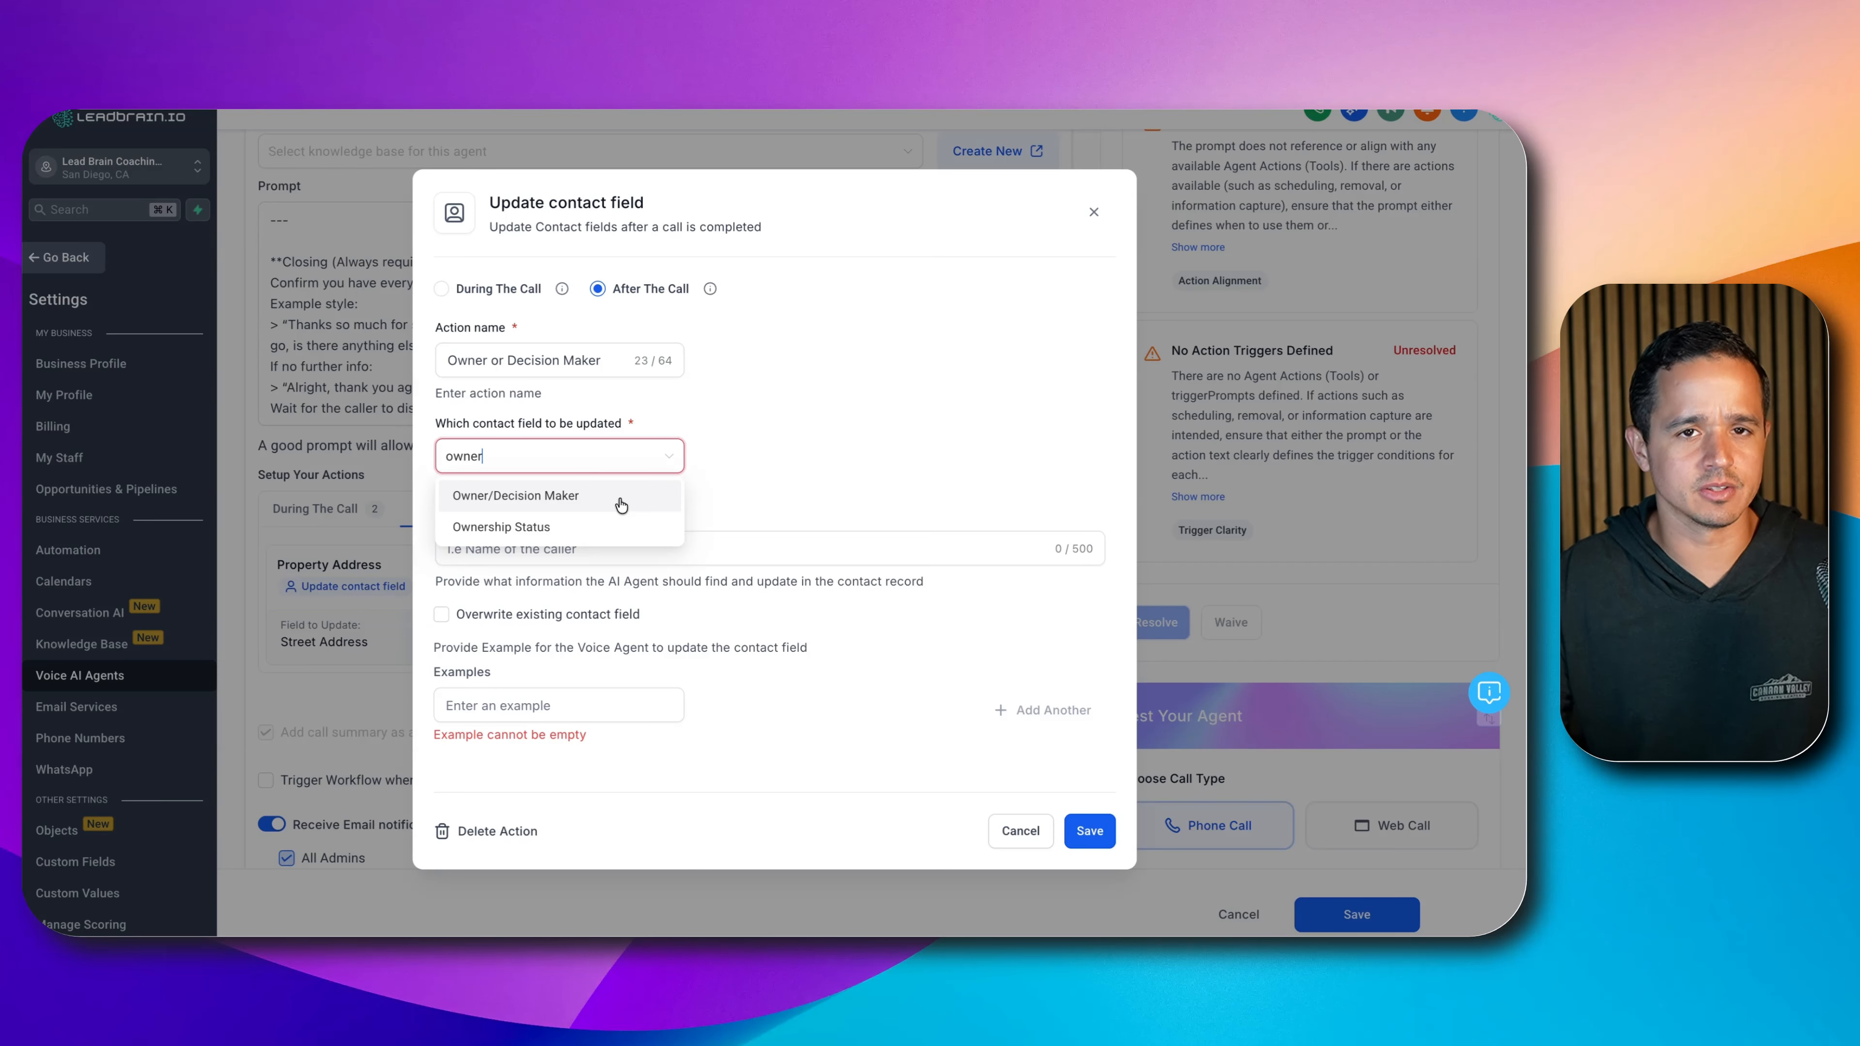
click(621, 505)
- Describe the field as the ownership status of the property
click(798, 535)
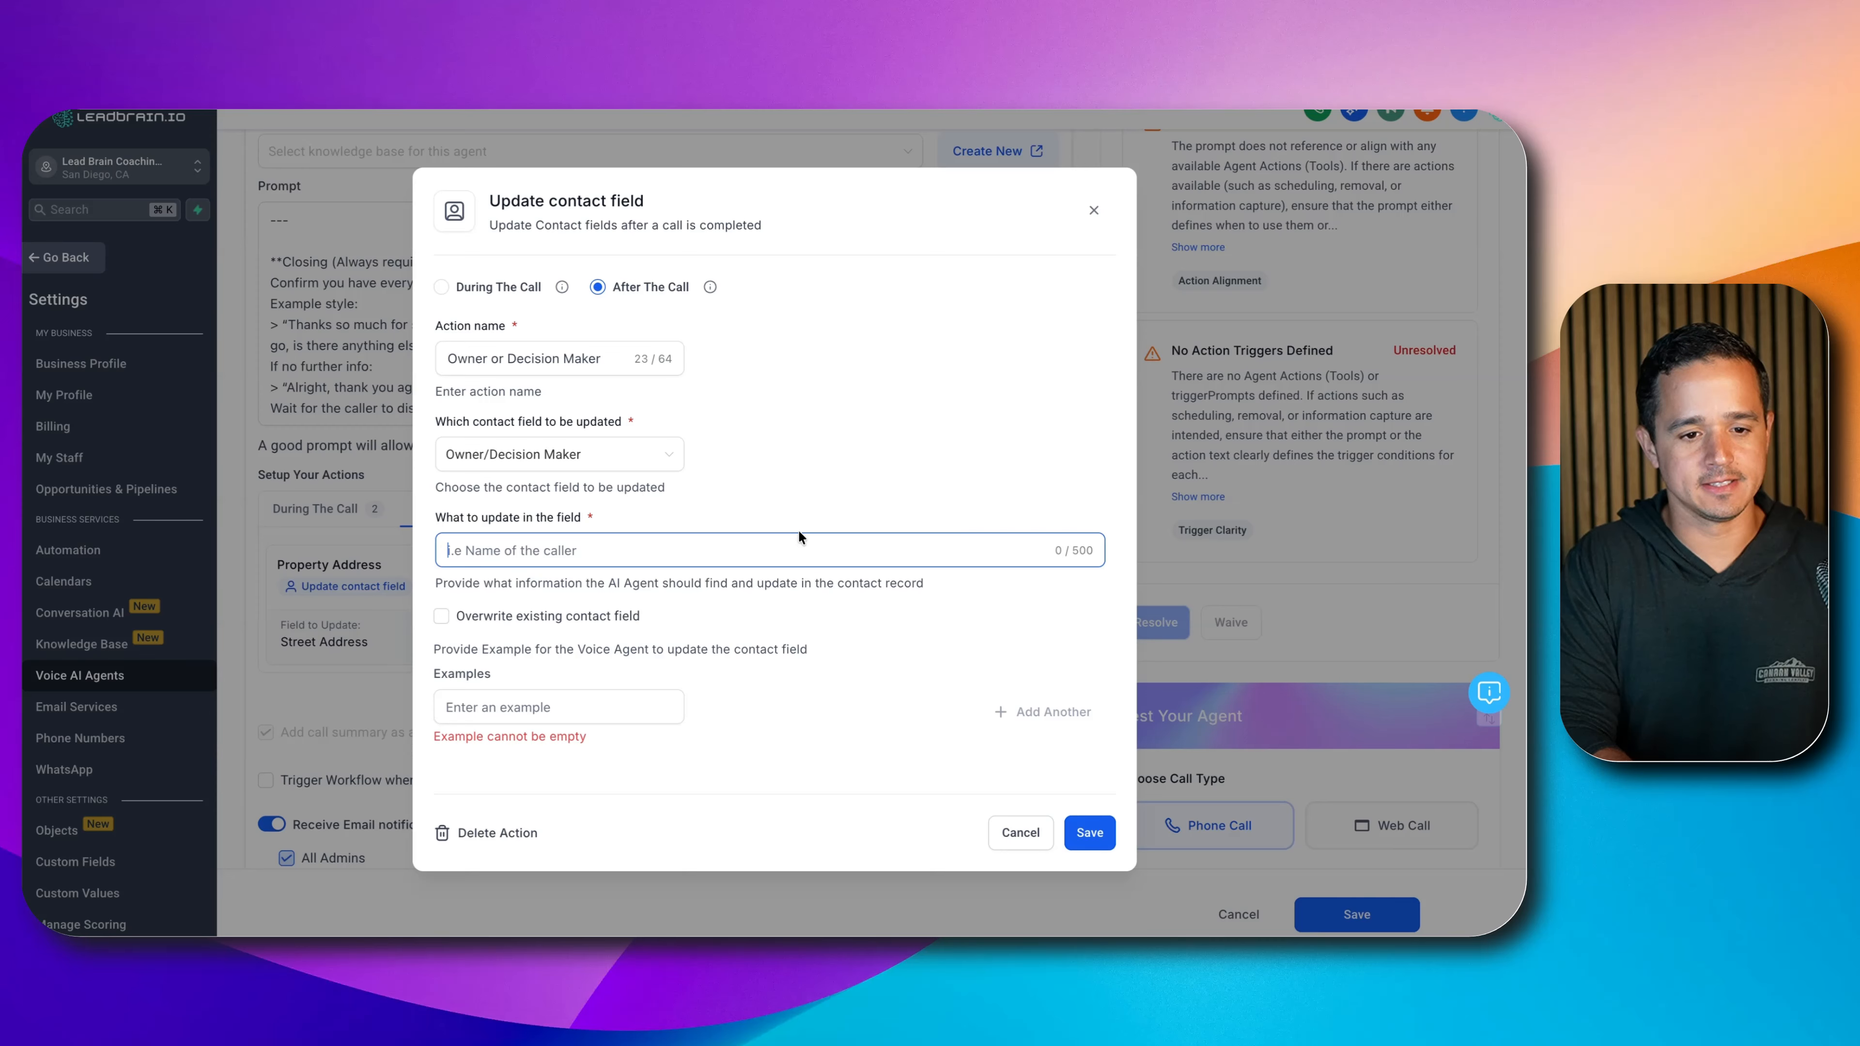
text(The status of ownership or if the user is a pri)
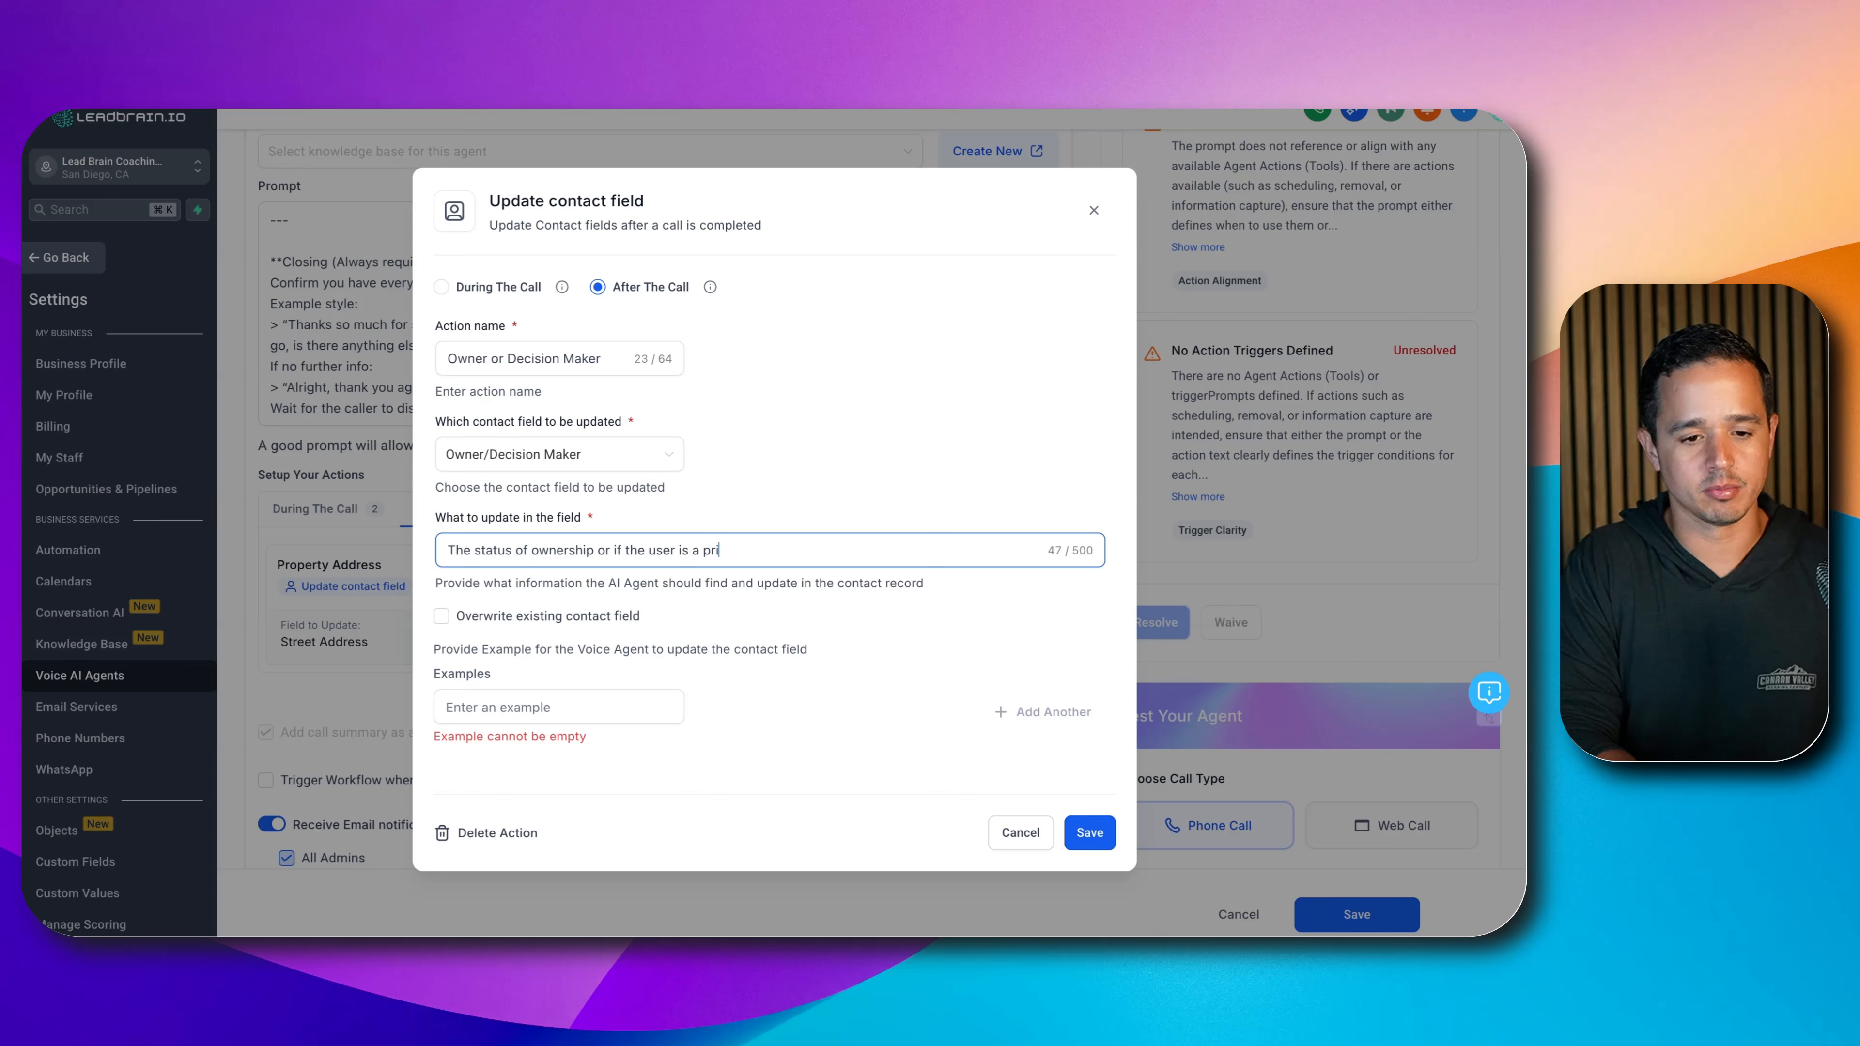
text(dev)
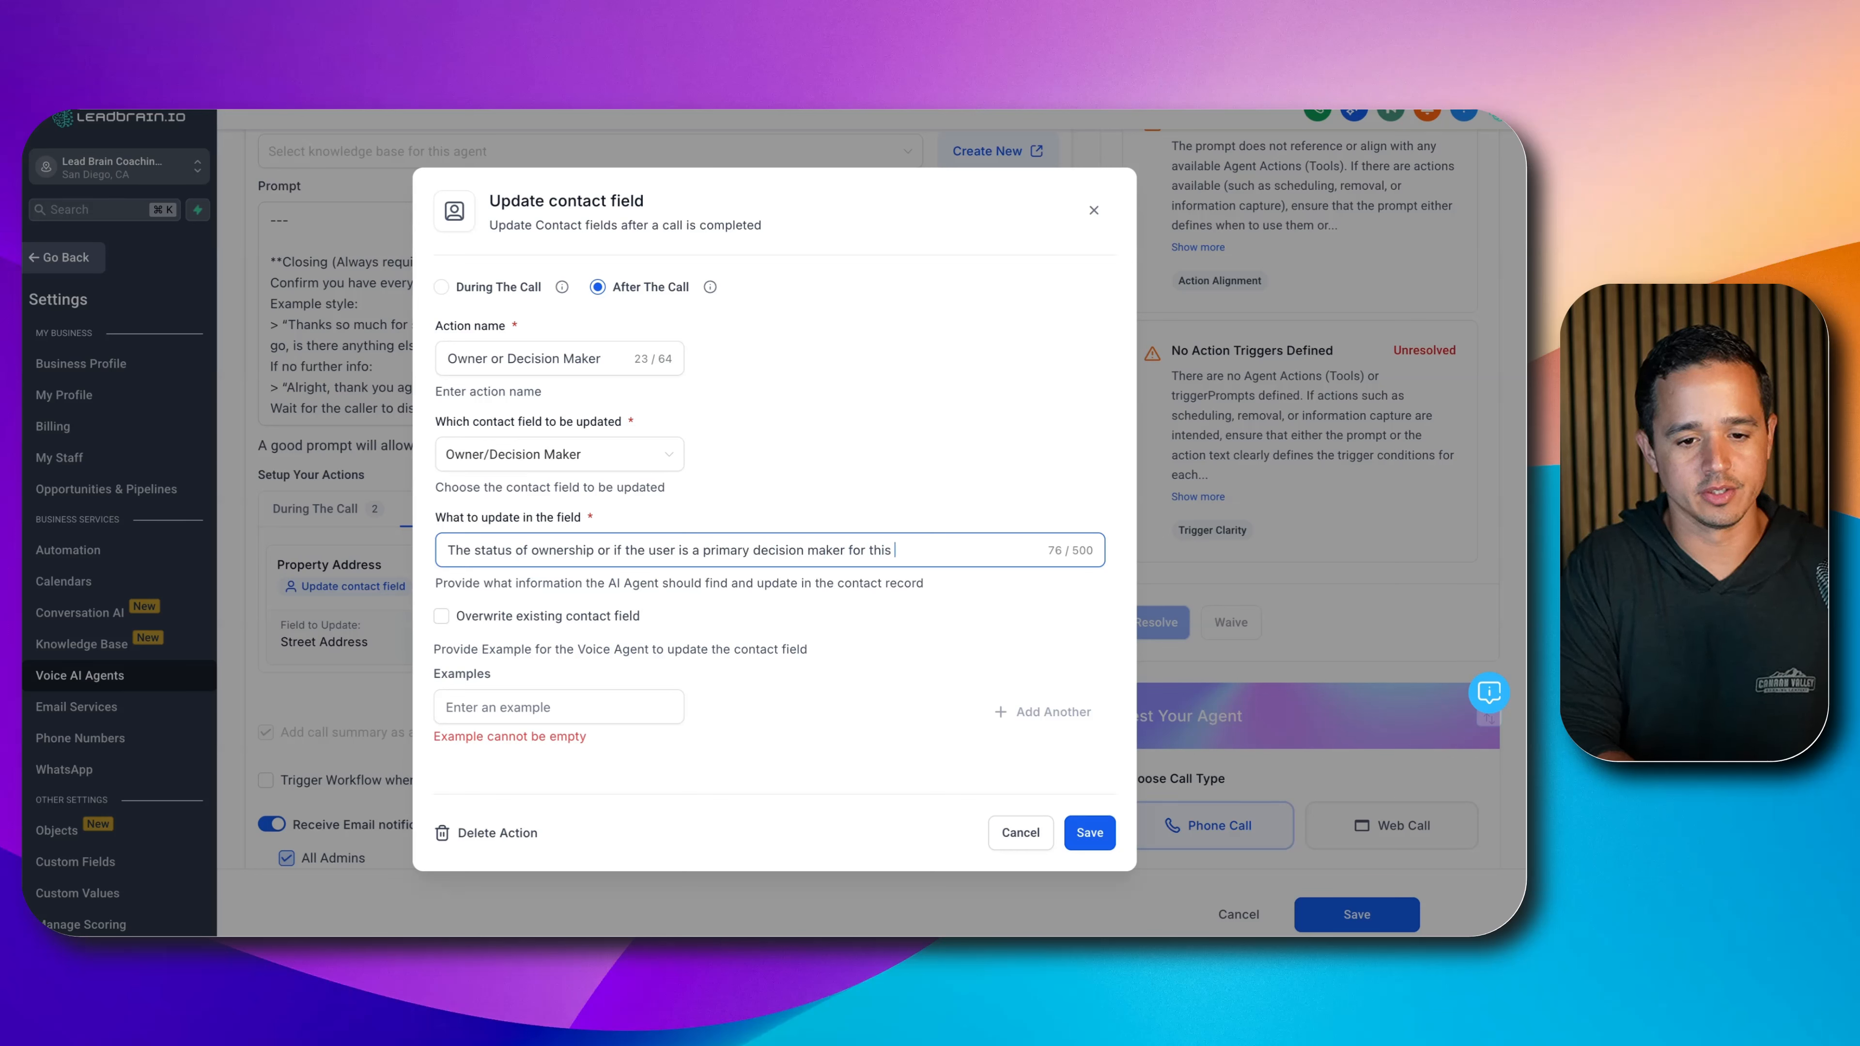
text(property.)
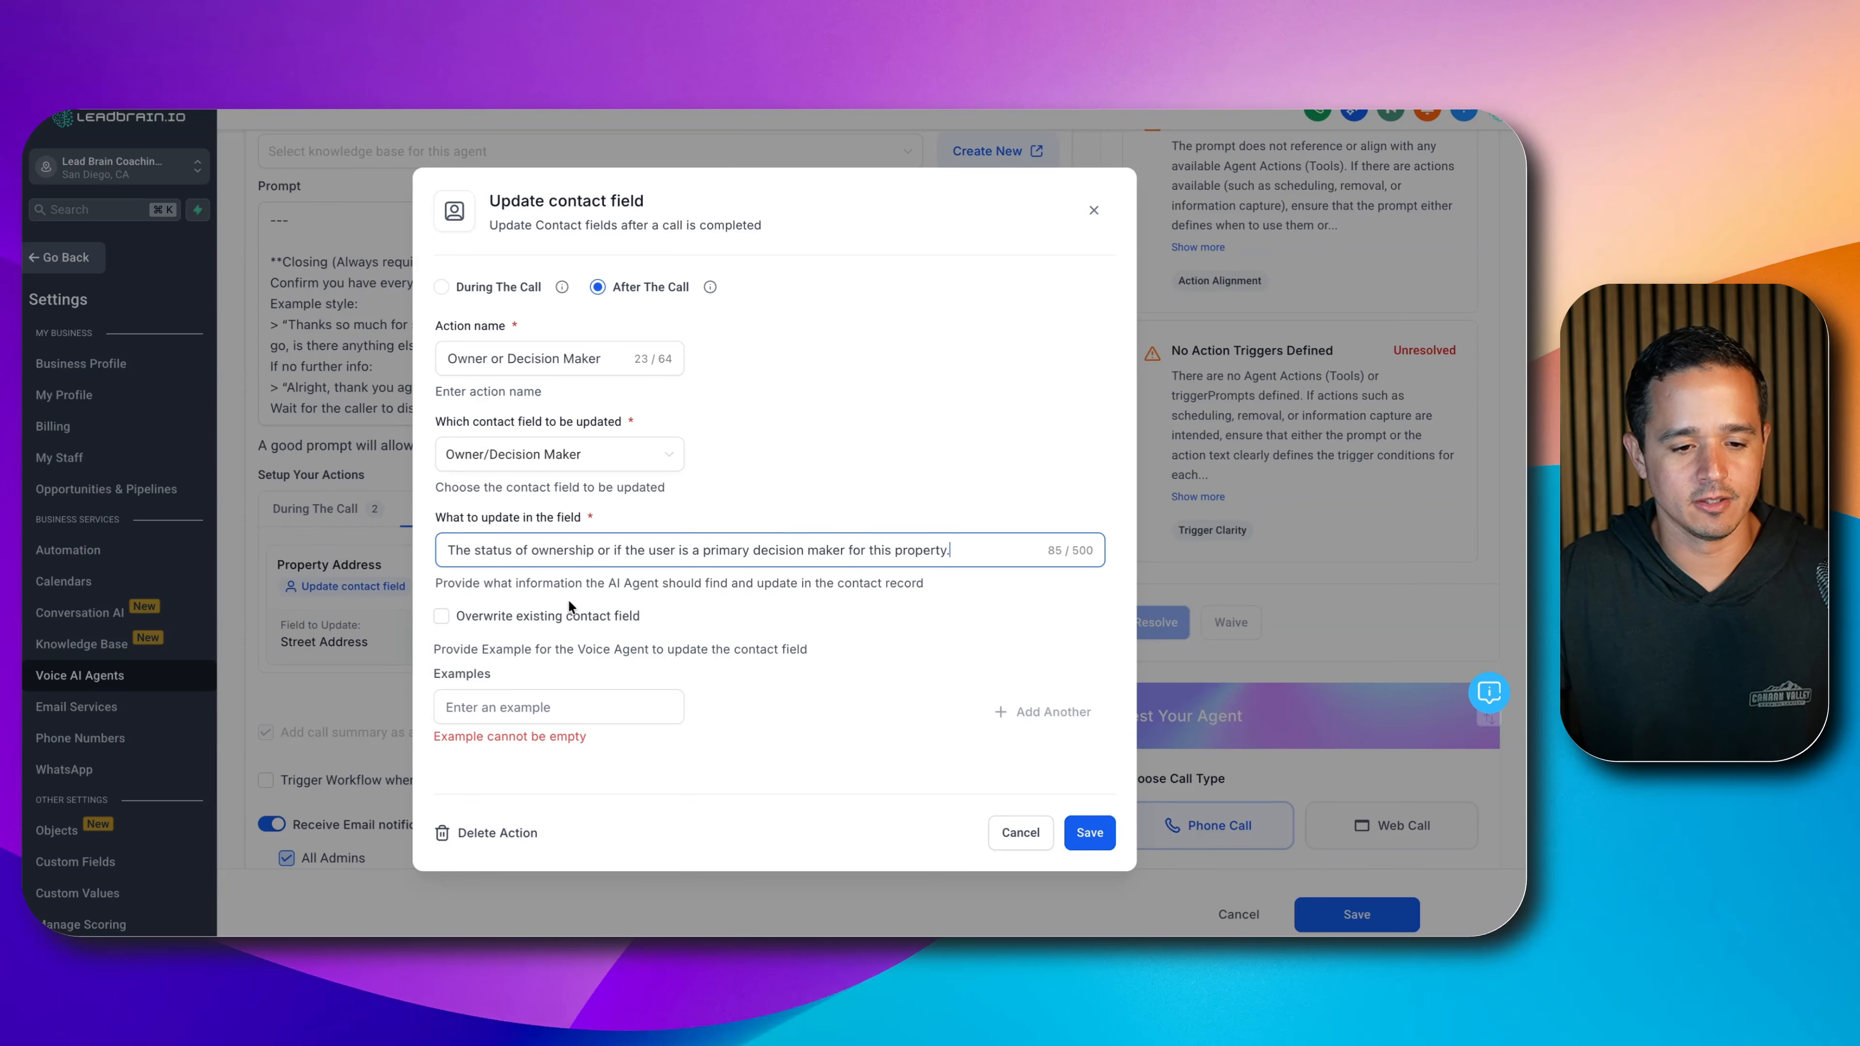
- Add examples 'Yes, this is the owner', 'No, this is the tenant', 'Yes but there are other decision makers', save, and start another update
click(535, 706)
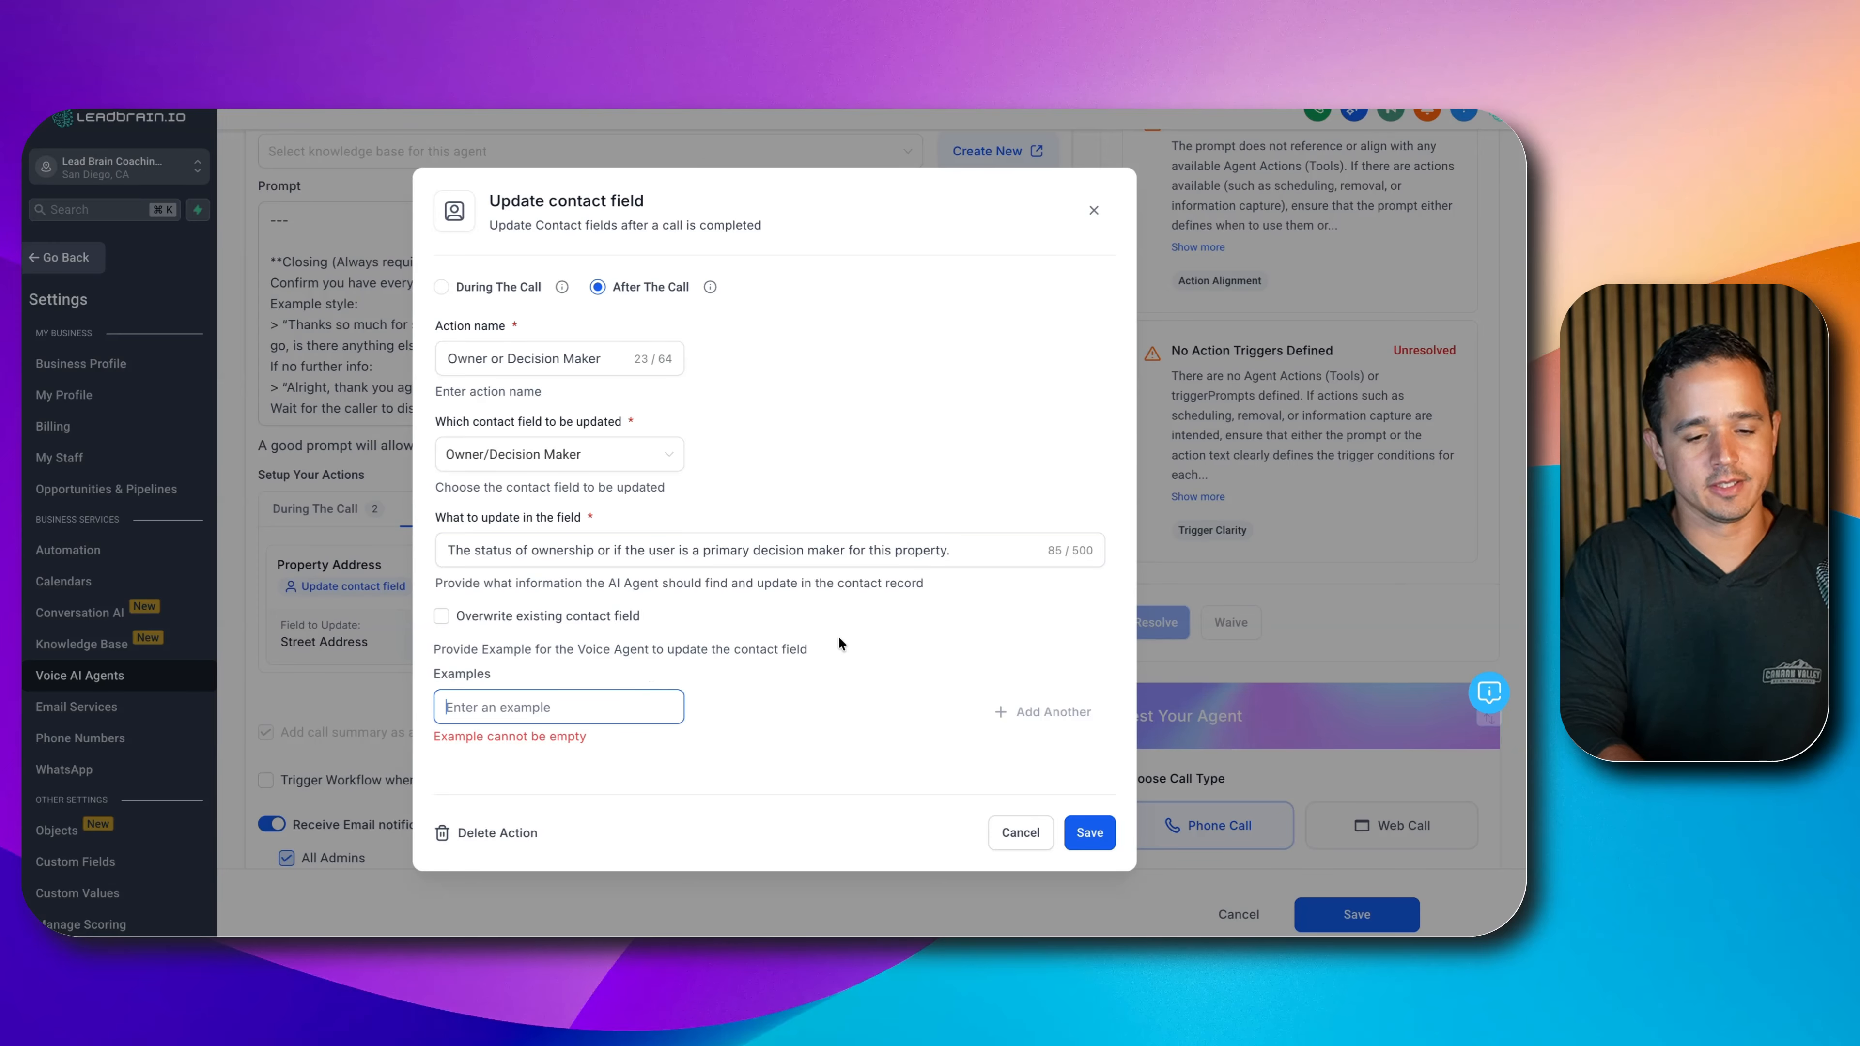
text(Yes, this is )
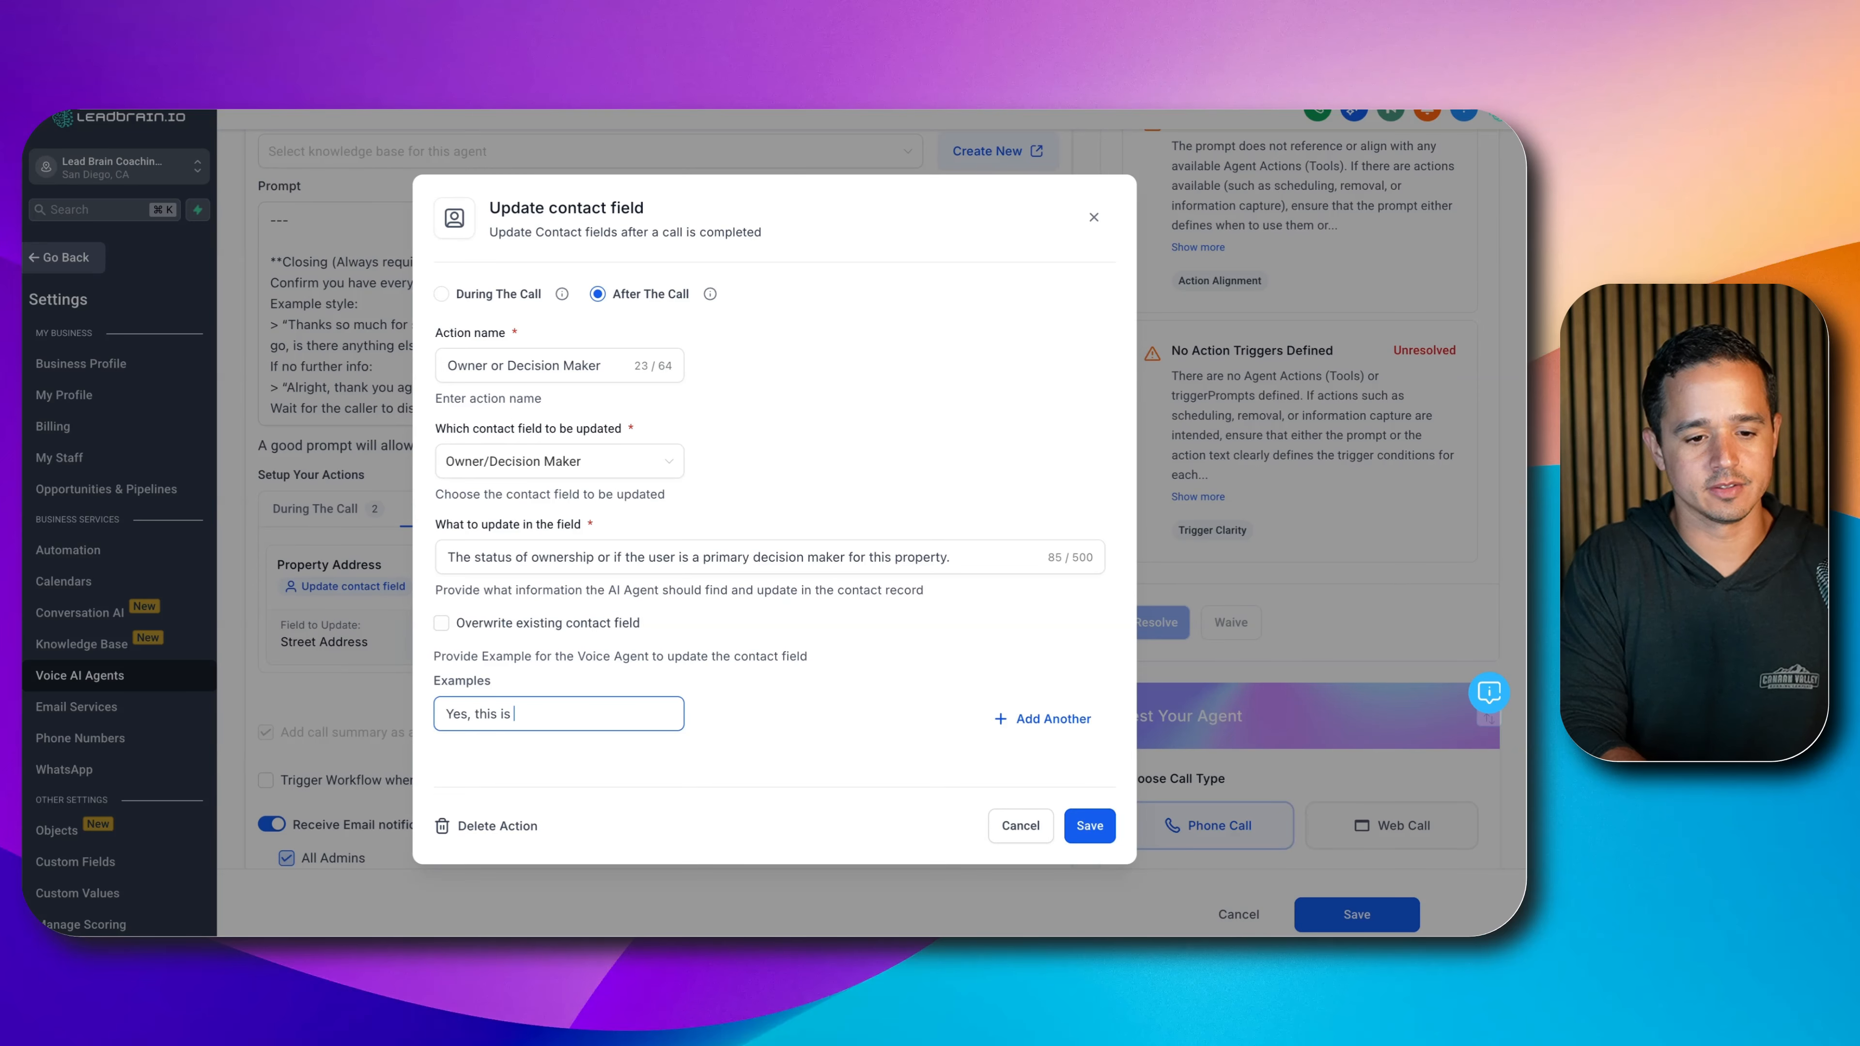
text(the owner)
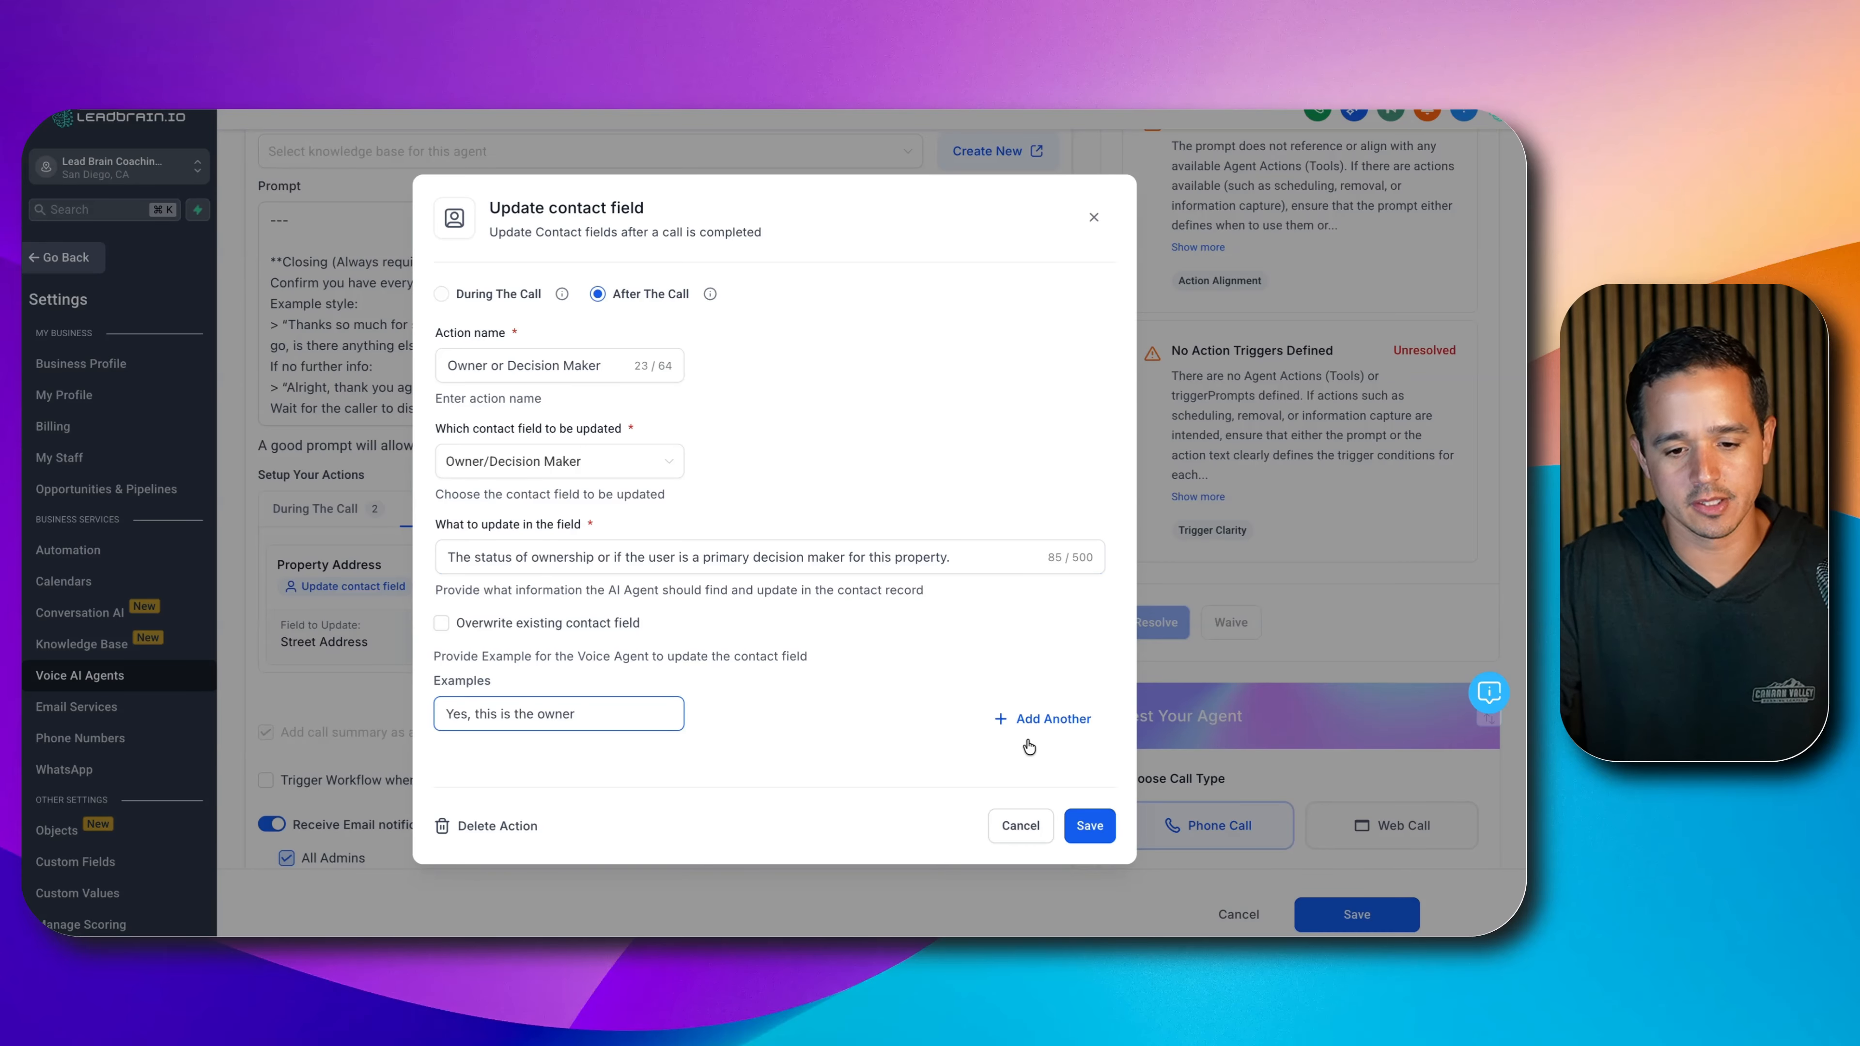
click(1043, 719)
click(556, 733)
text(The o)
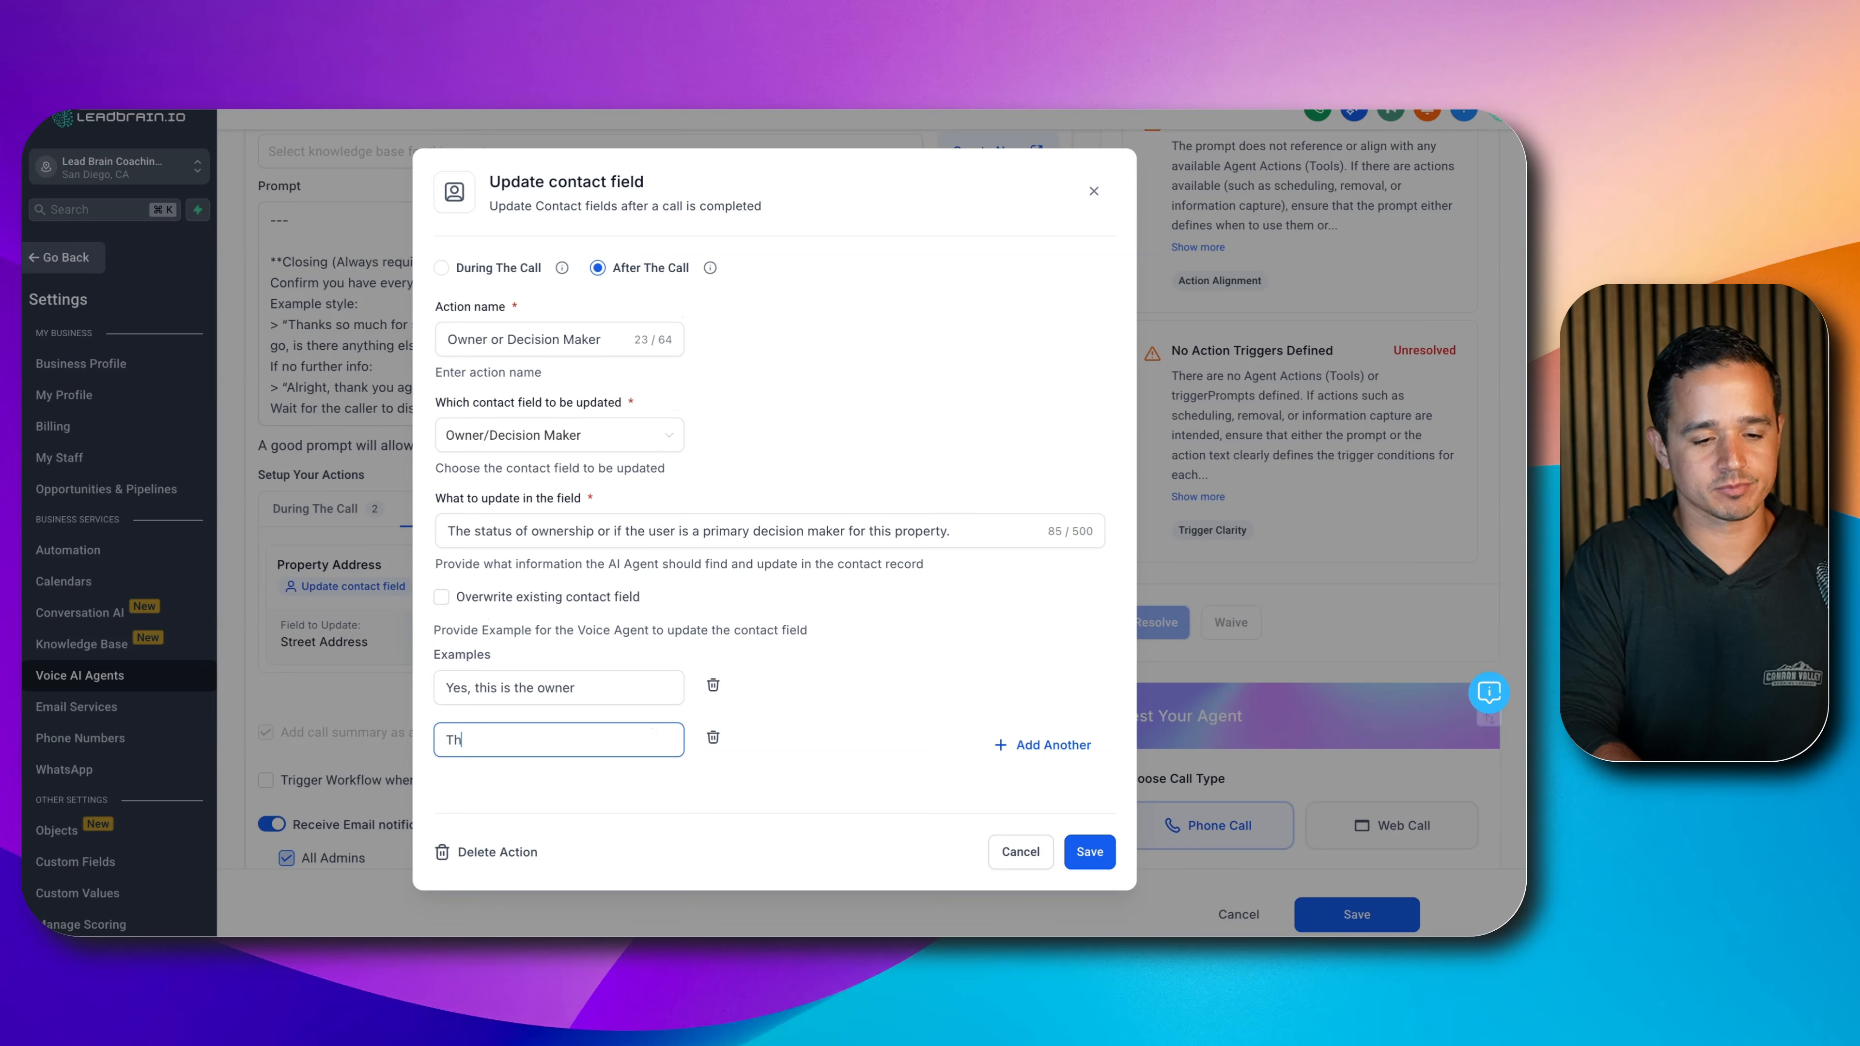
key(BackSpace)
key(BackSpace)
key(BackSpace)
text(No, this)
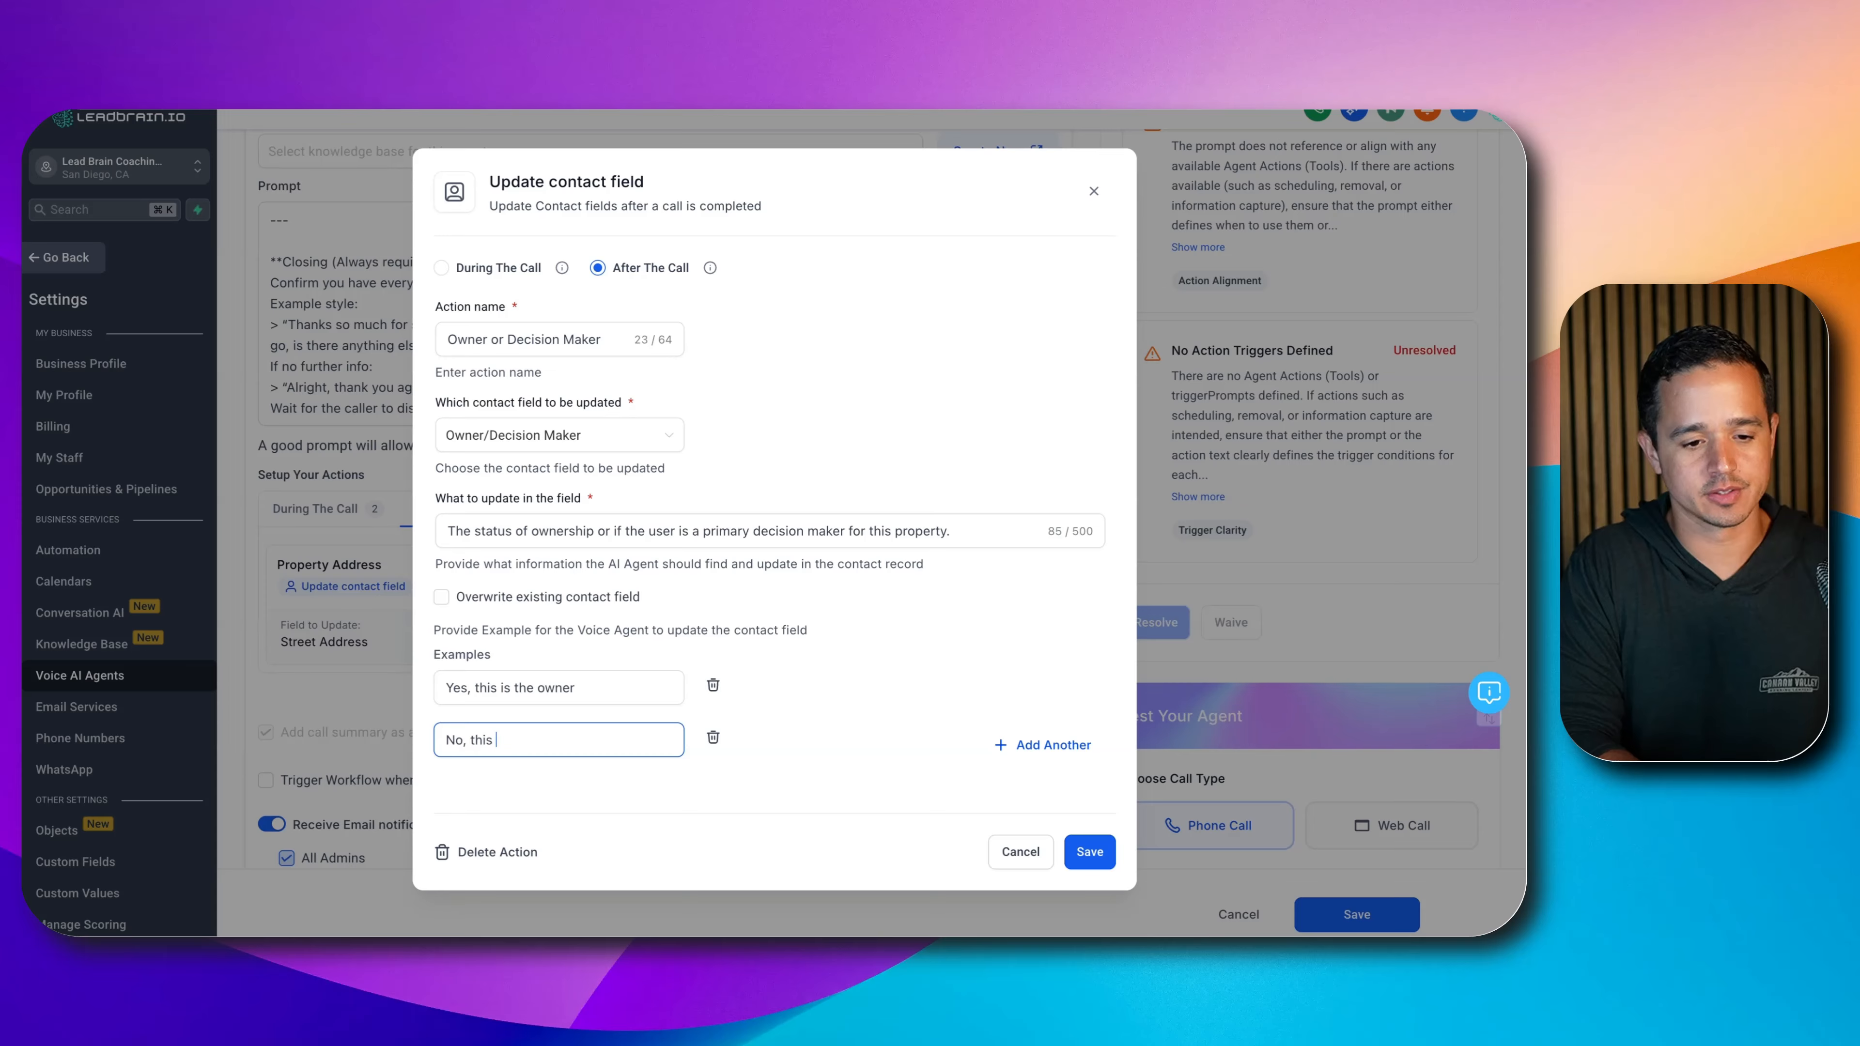
text( is the tenant)
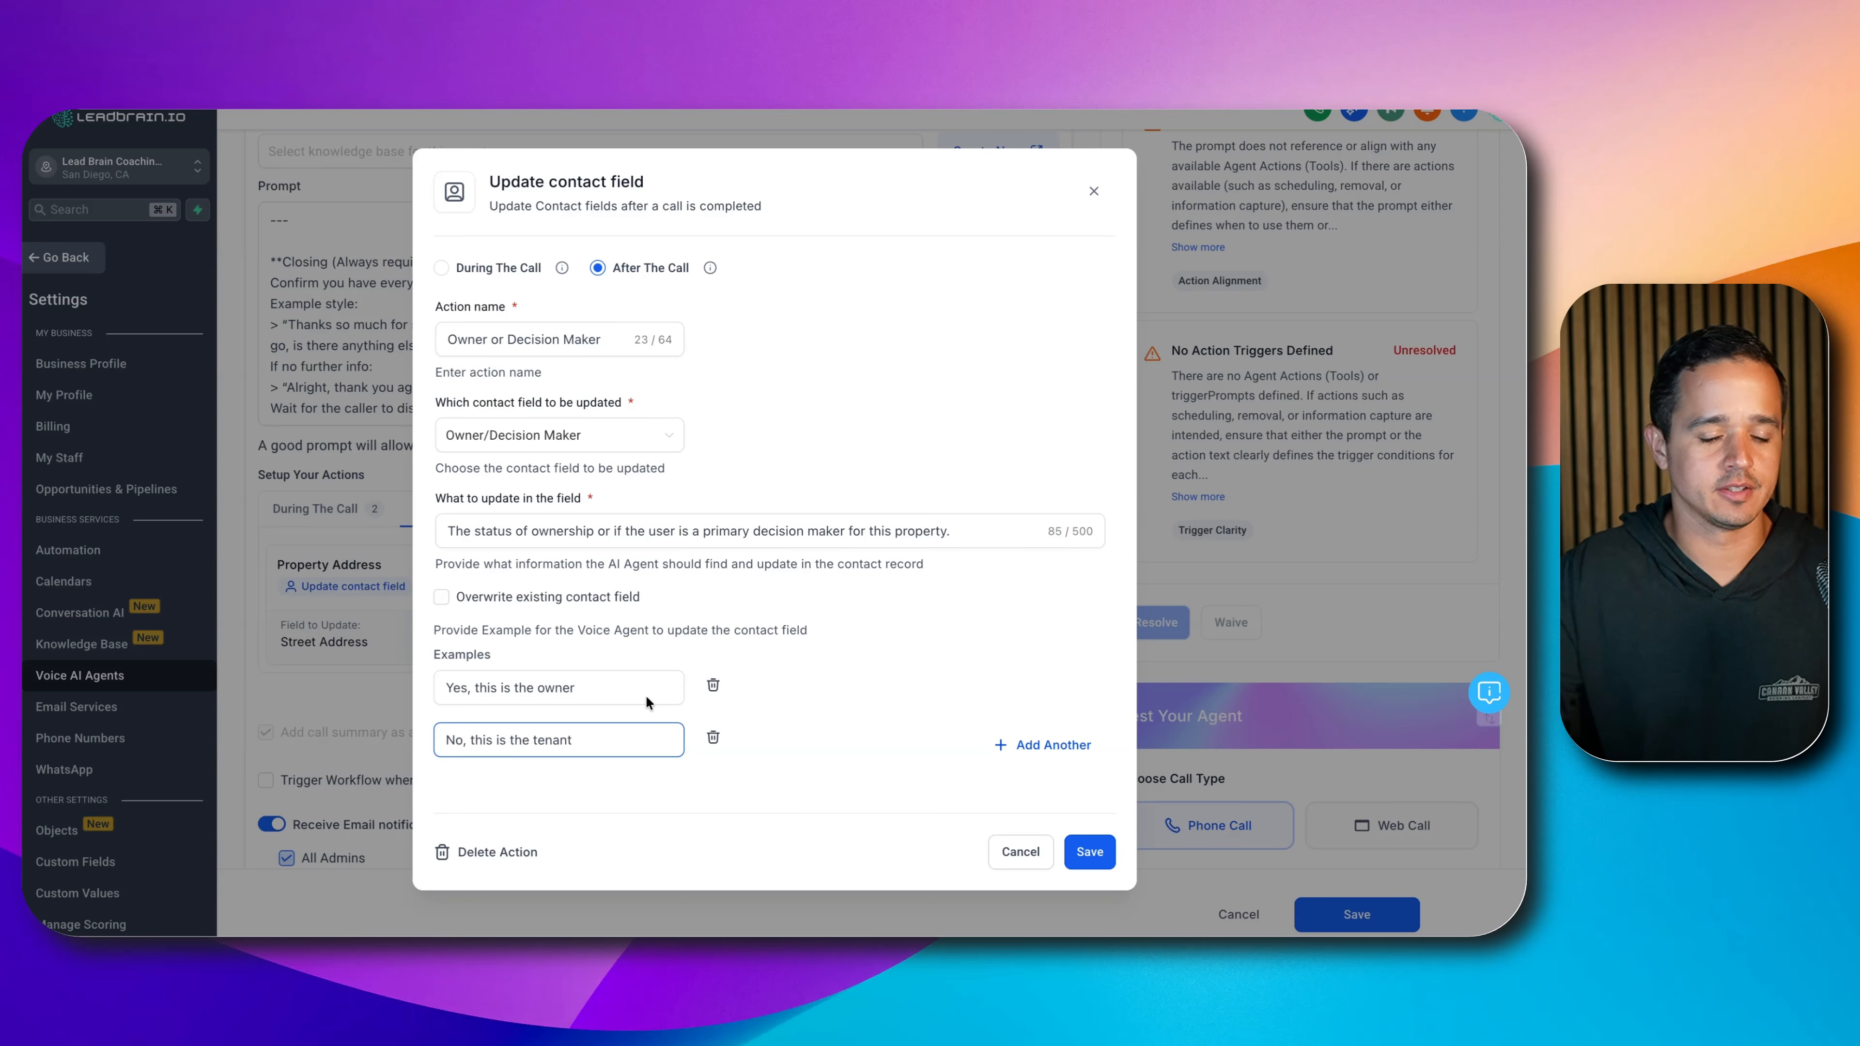
click(1018, 748)
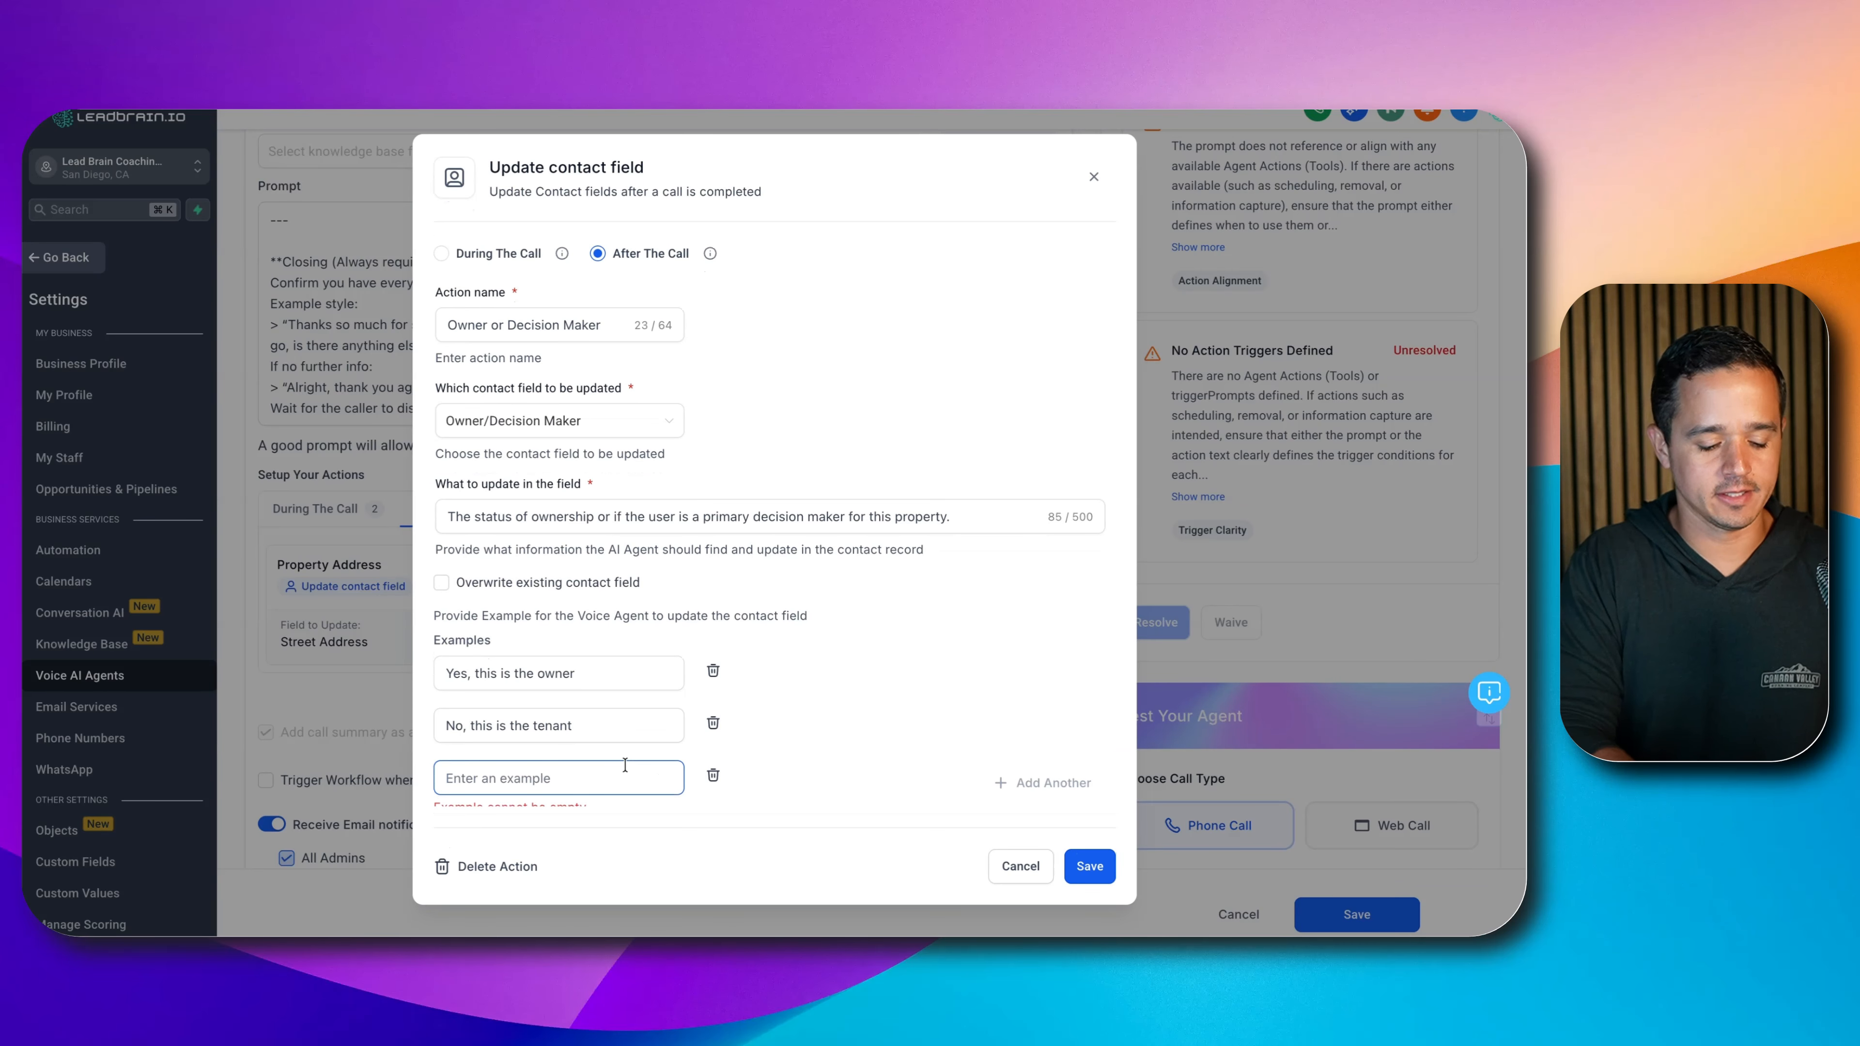
text(yes)
key(BackSpace)
key(BackSpace)
key(BackSpace)
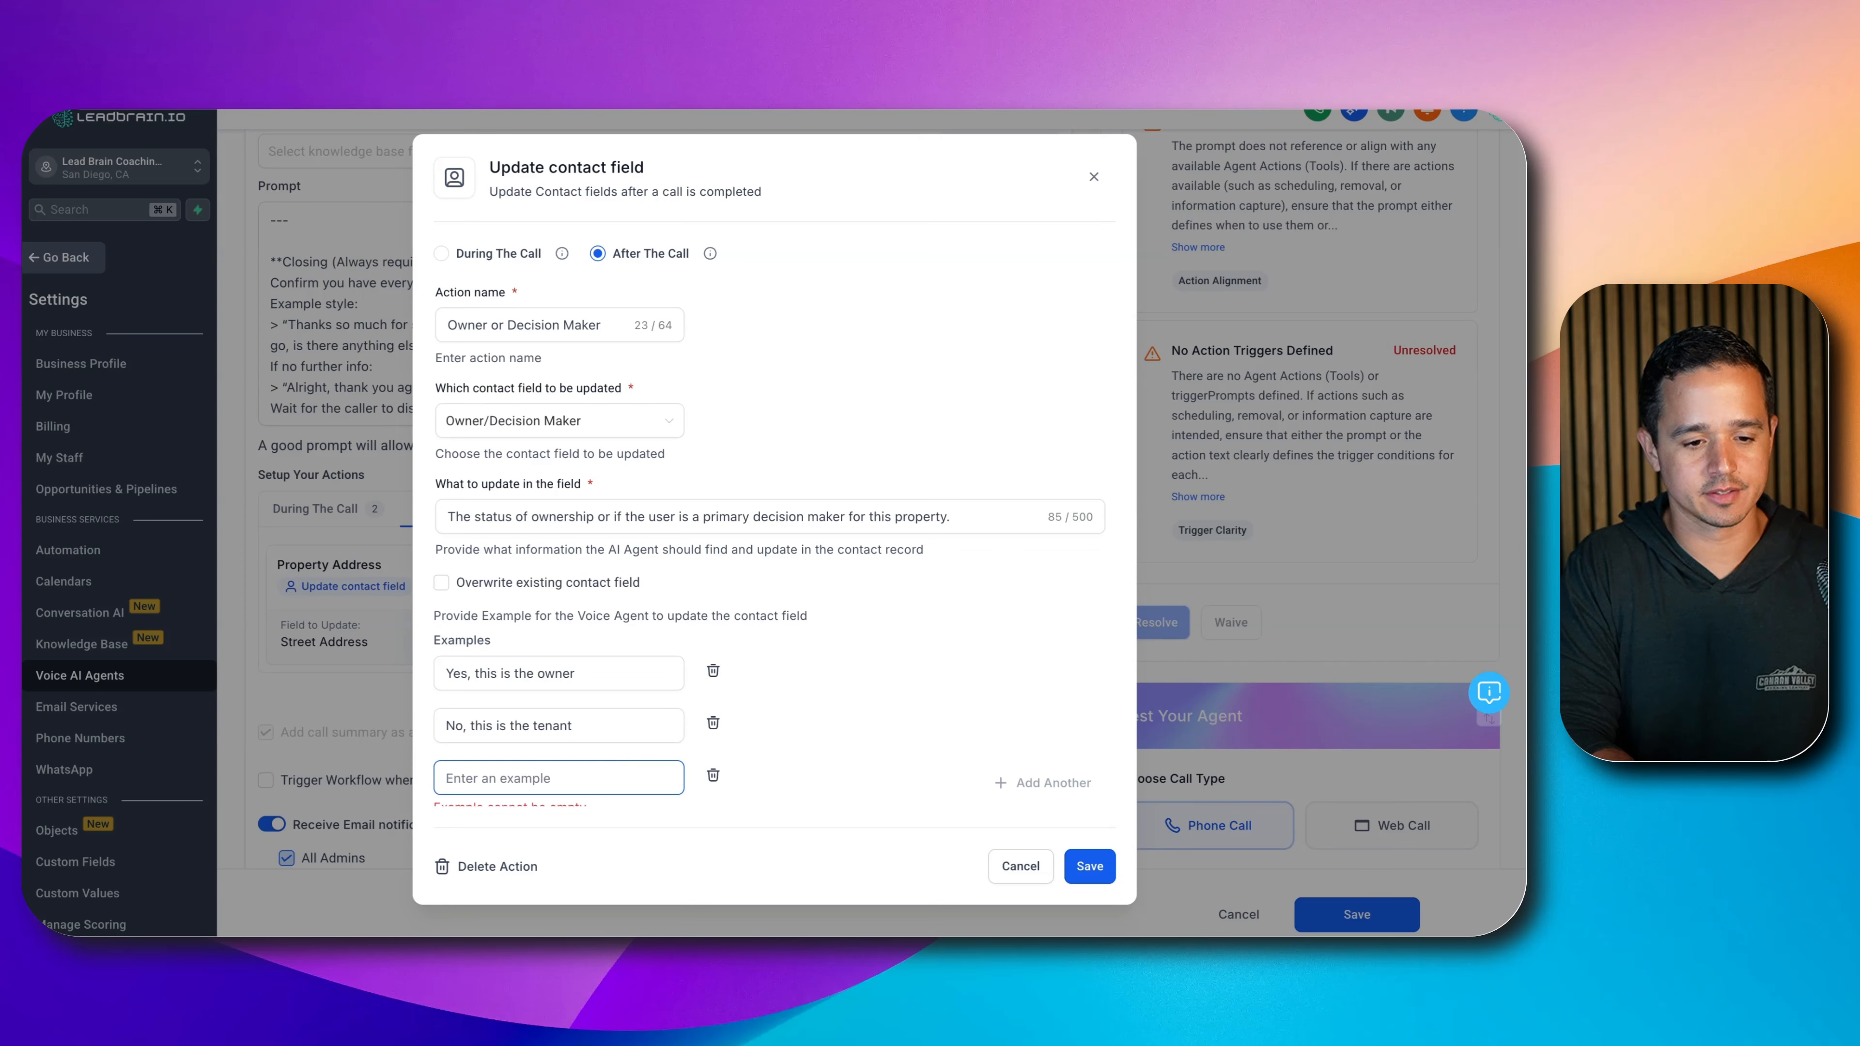
text(Yes but there a)
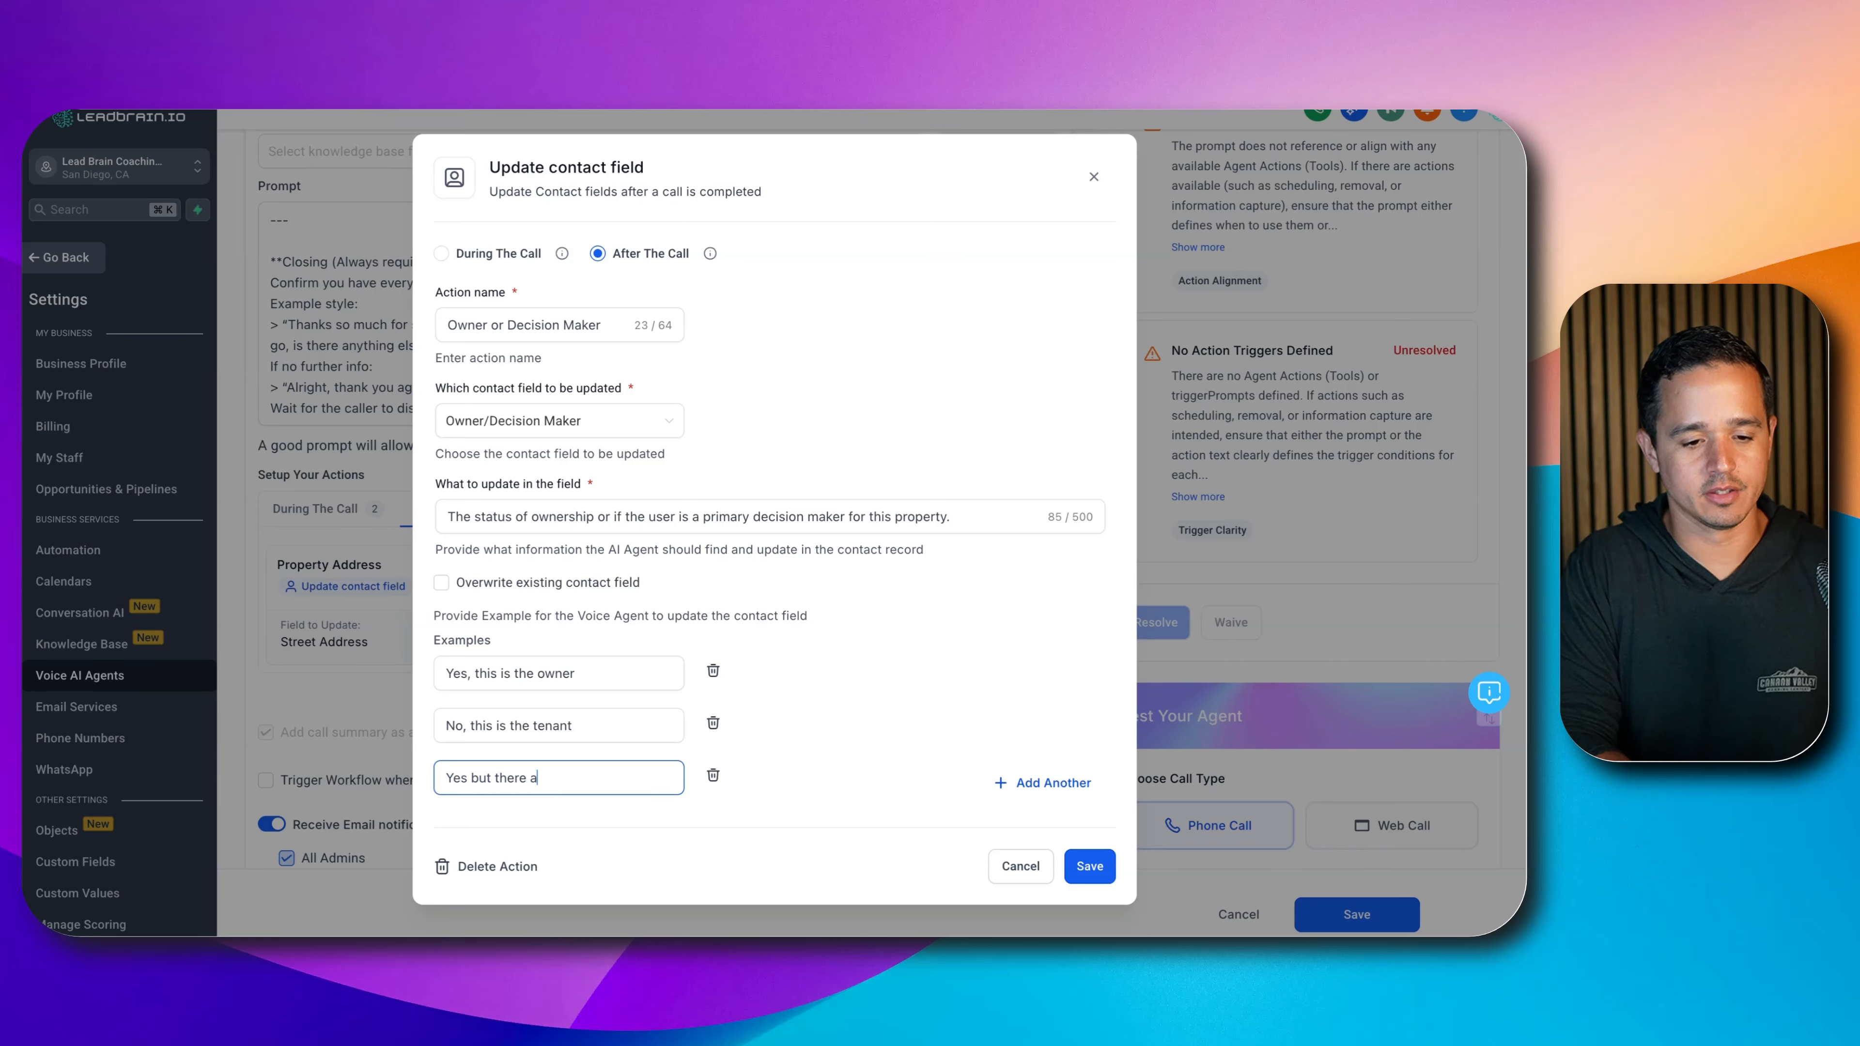
text(re other de)
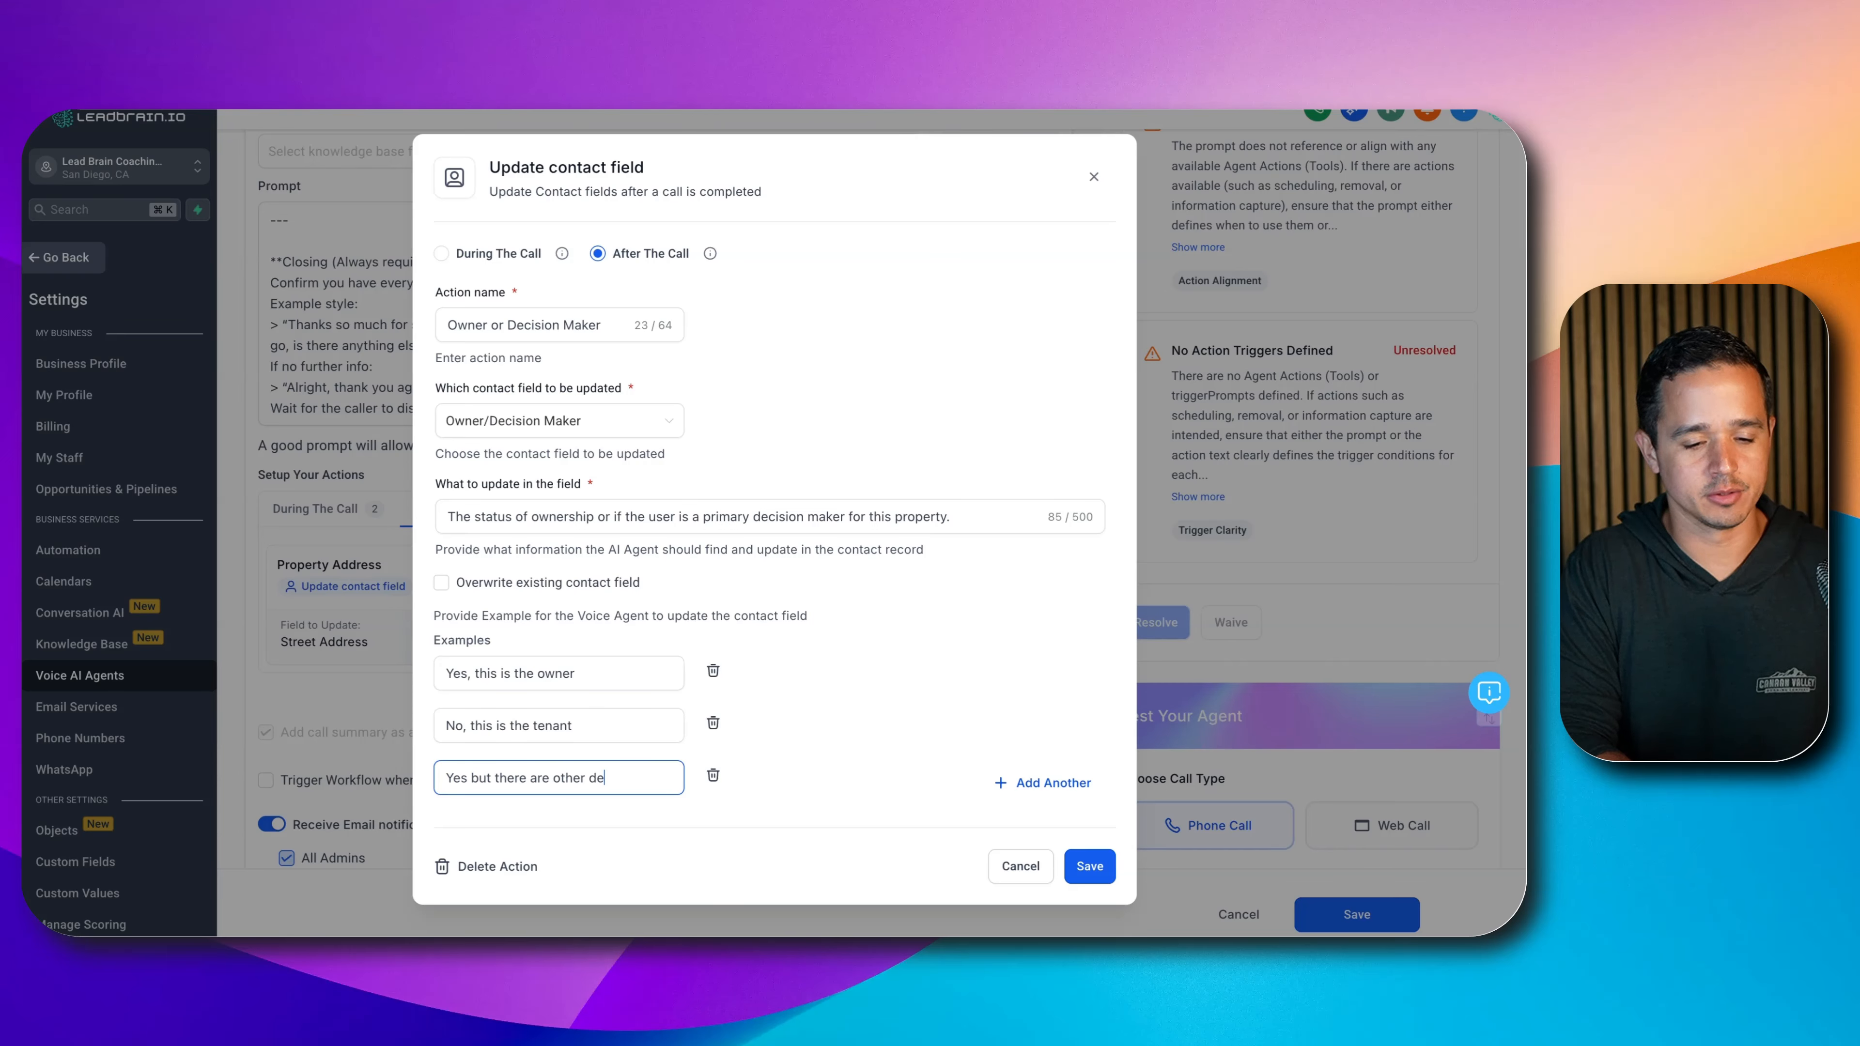
text(cision makers)
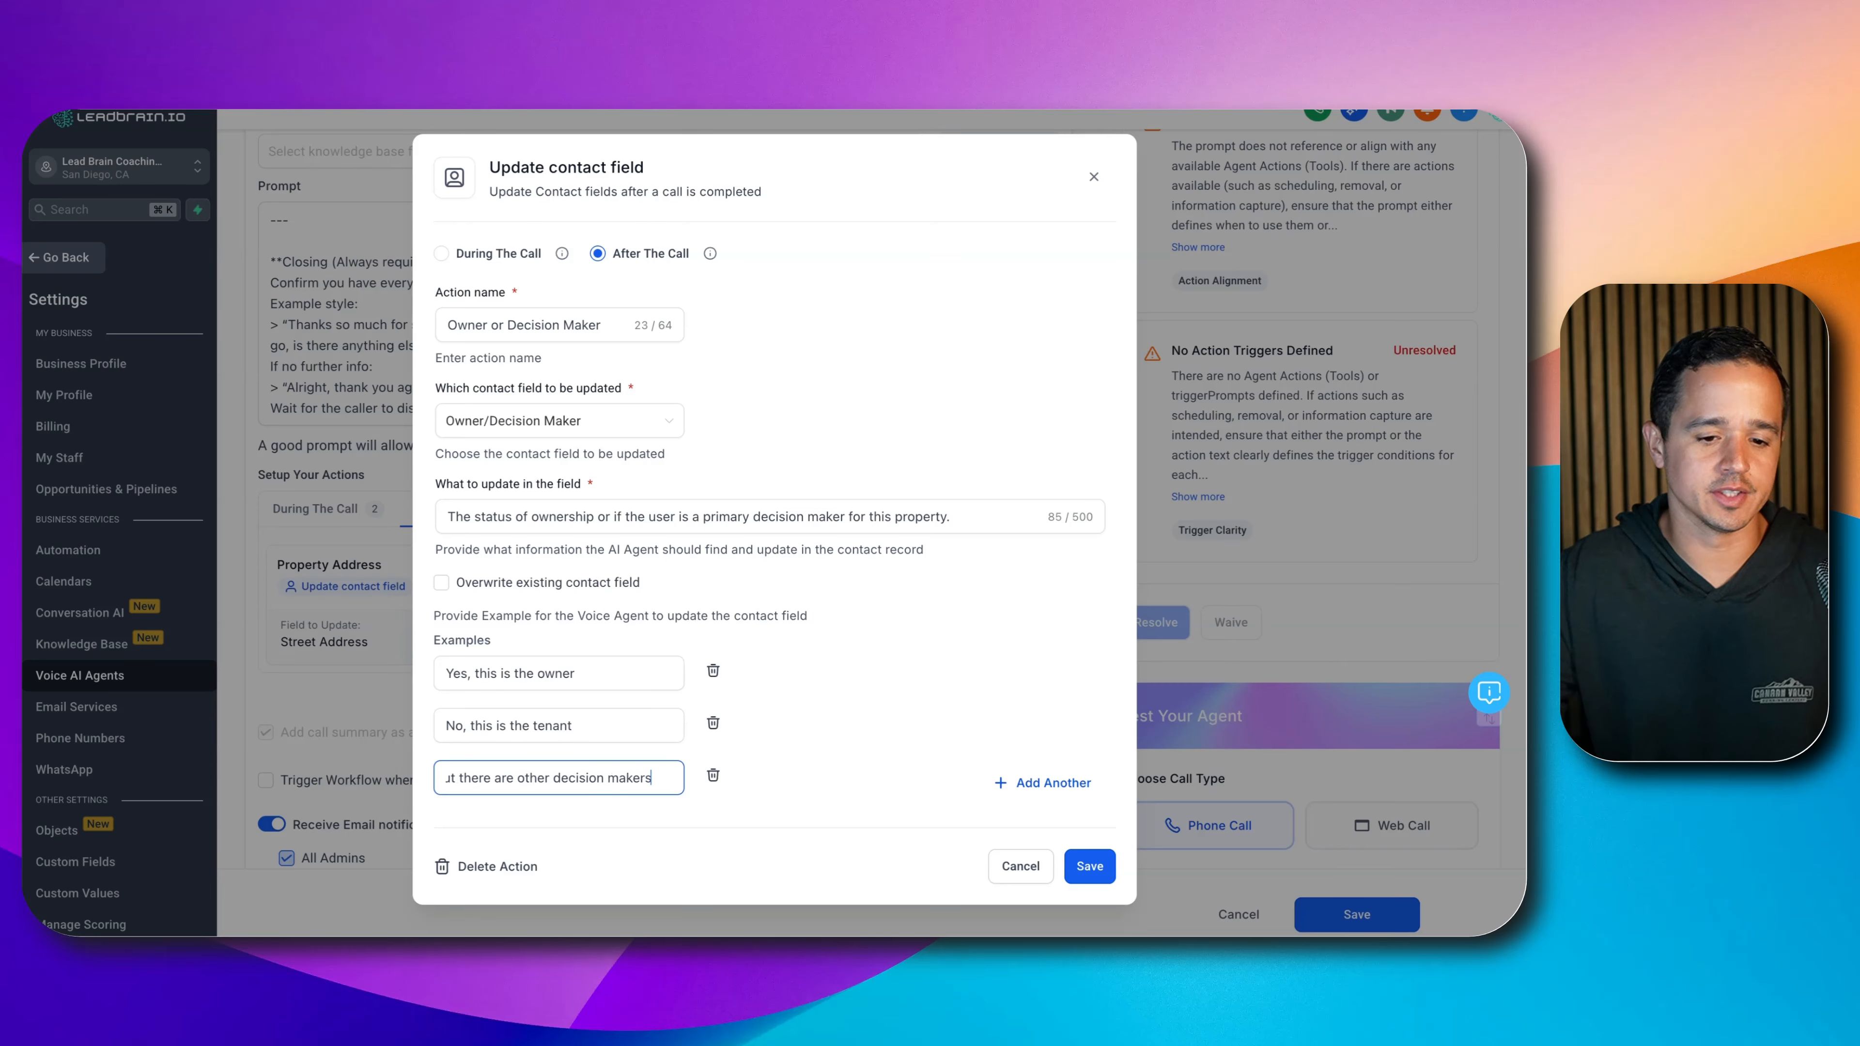
click(1076, 865)
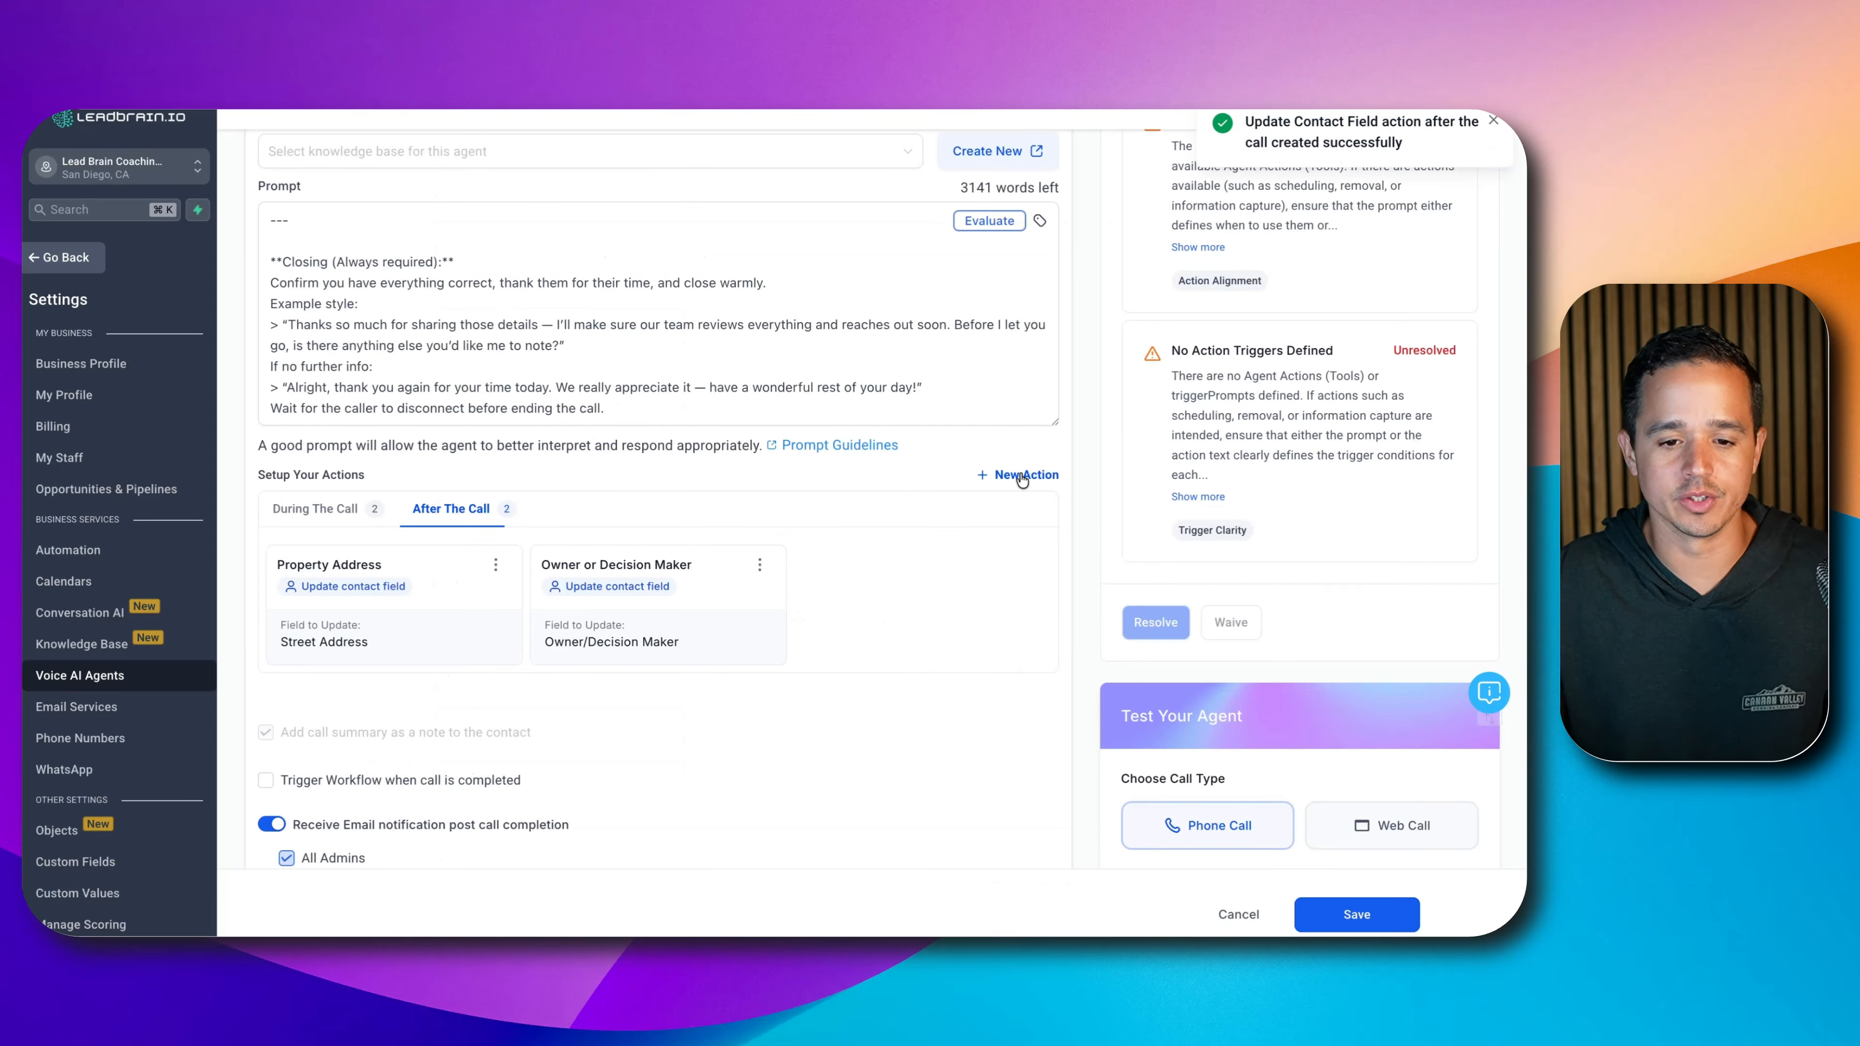
click(1025, 474)
click(996, 597)
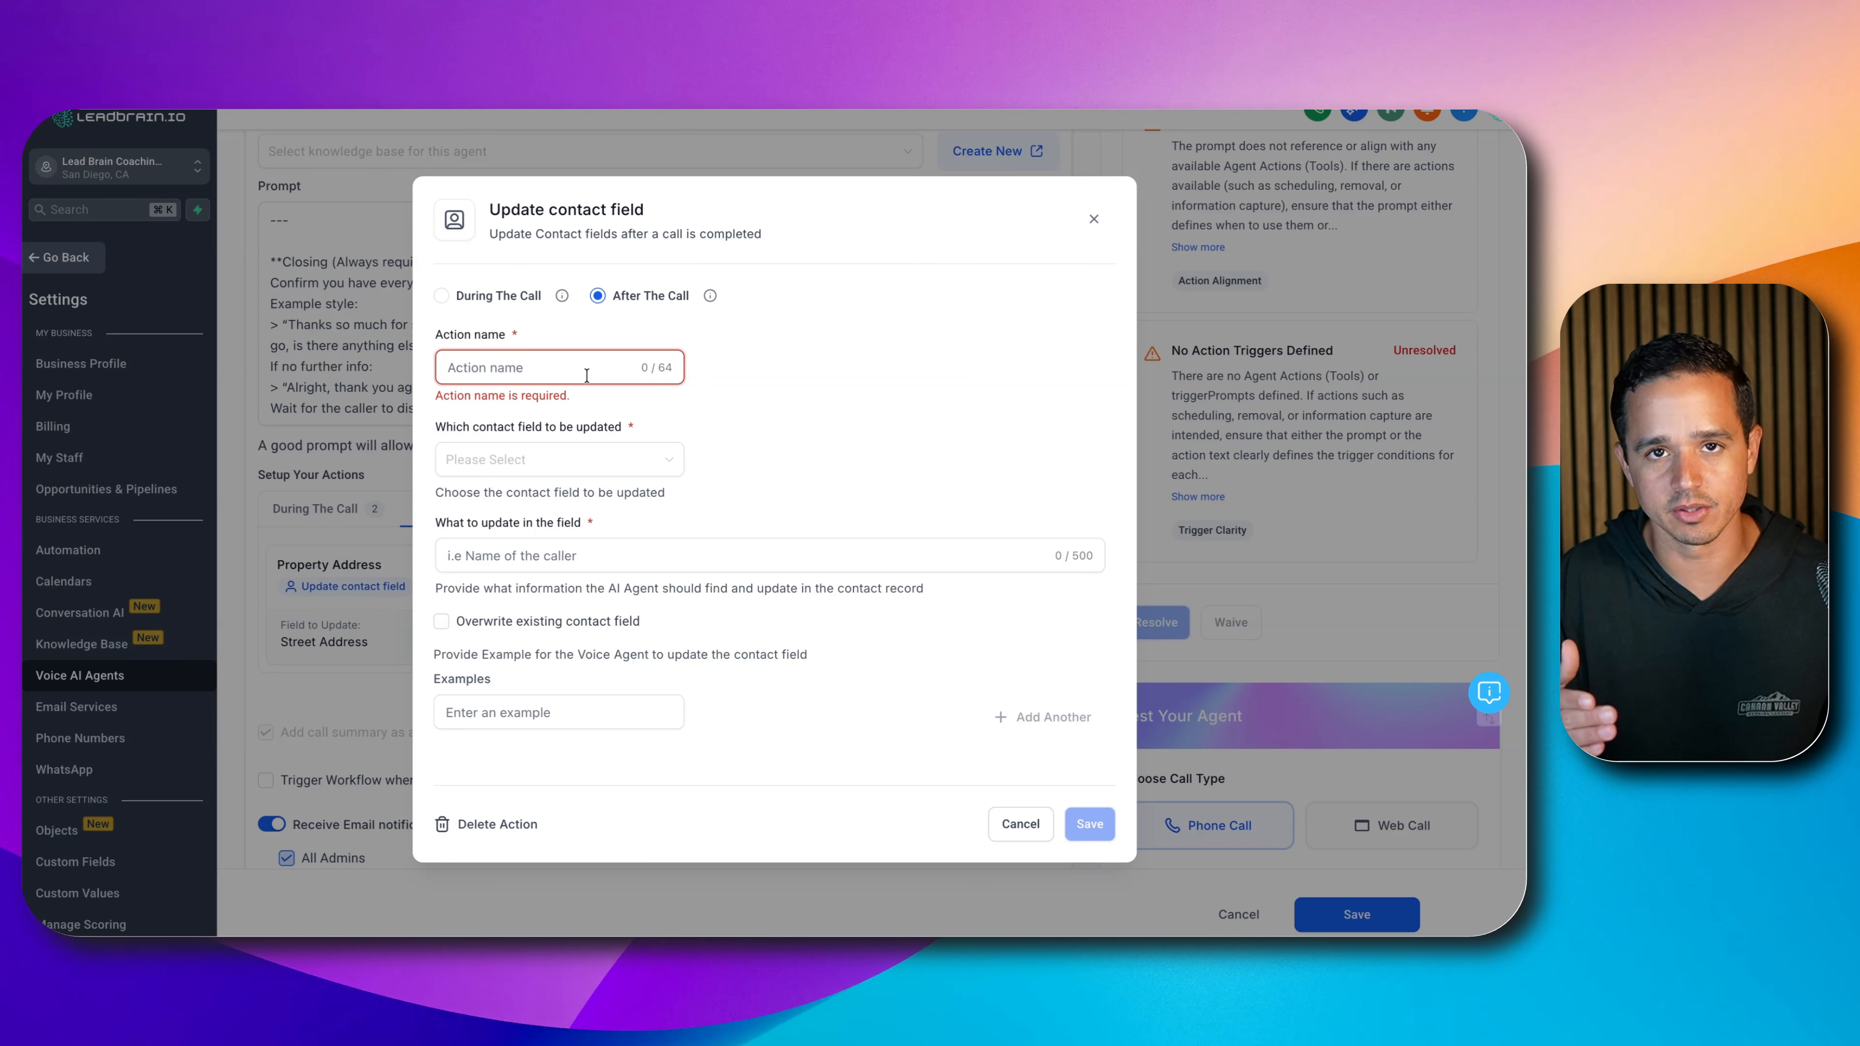
- Name the action 'Occ…', map it to Occupancy Status, and describe it as 'The property is vacant or occupied'
text(Occupancy Status)
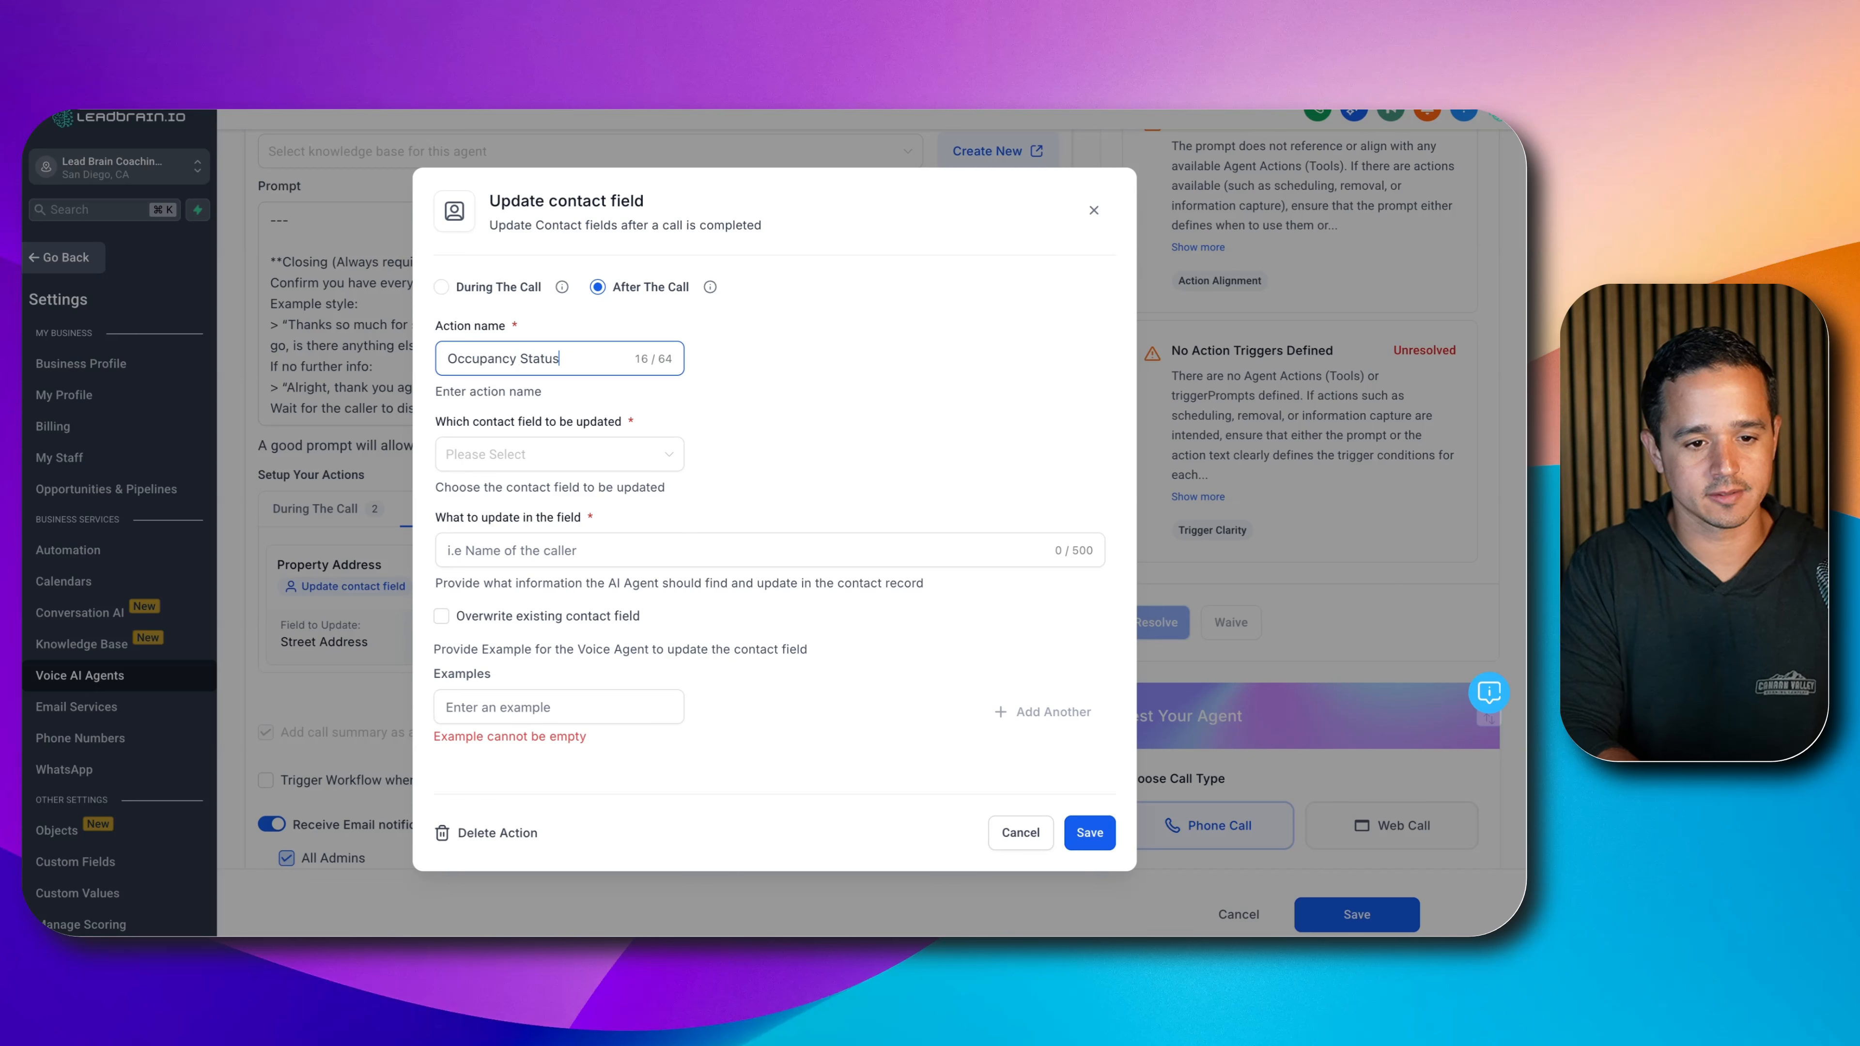
click(521, 455)
text(occ)
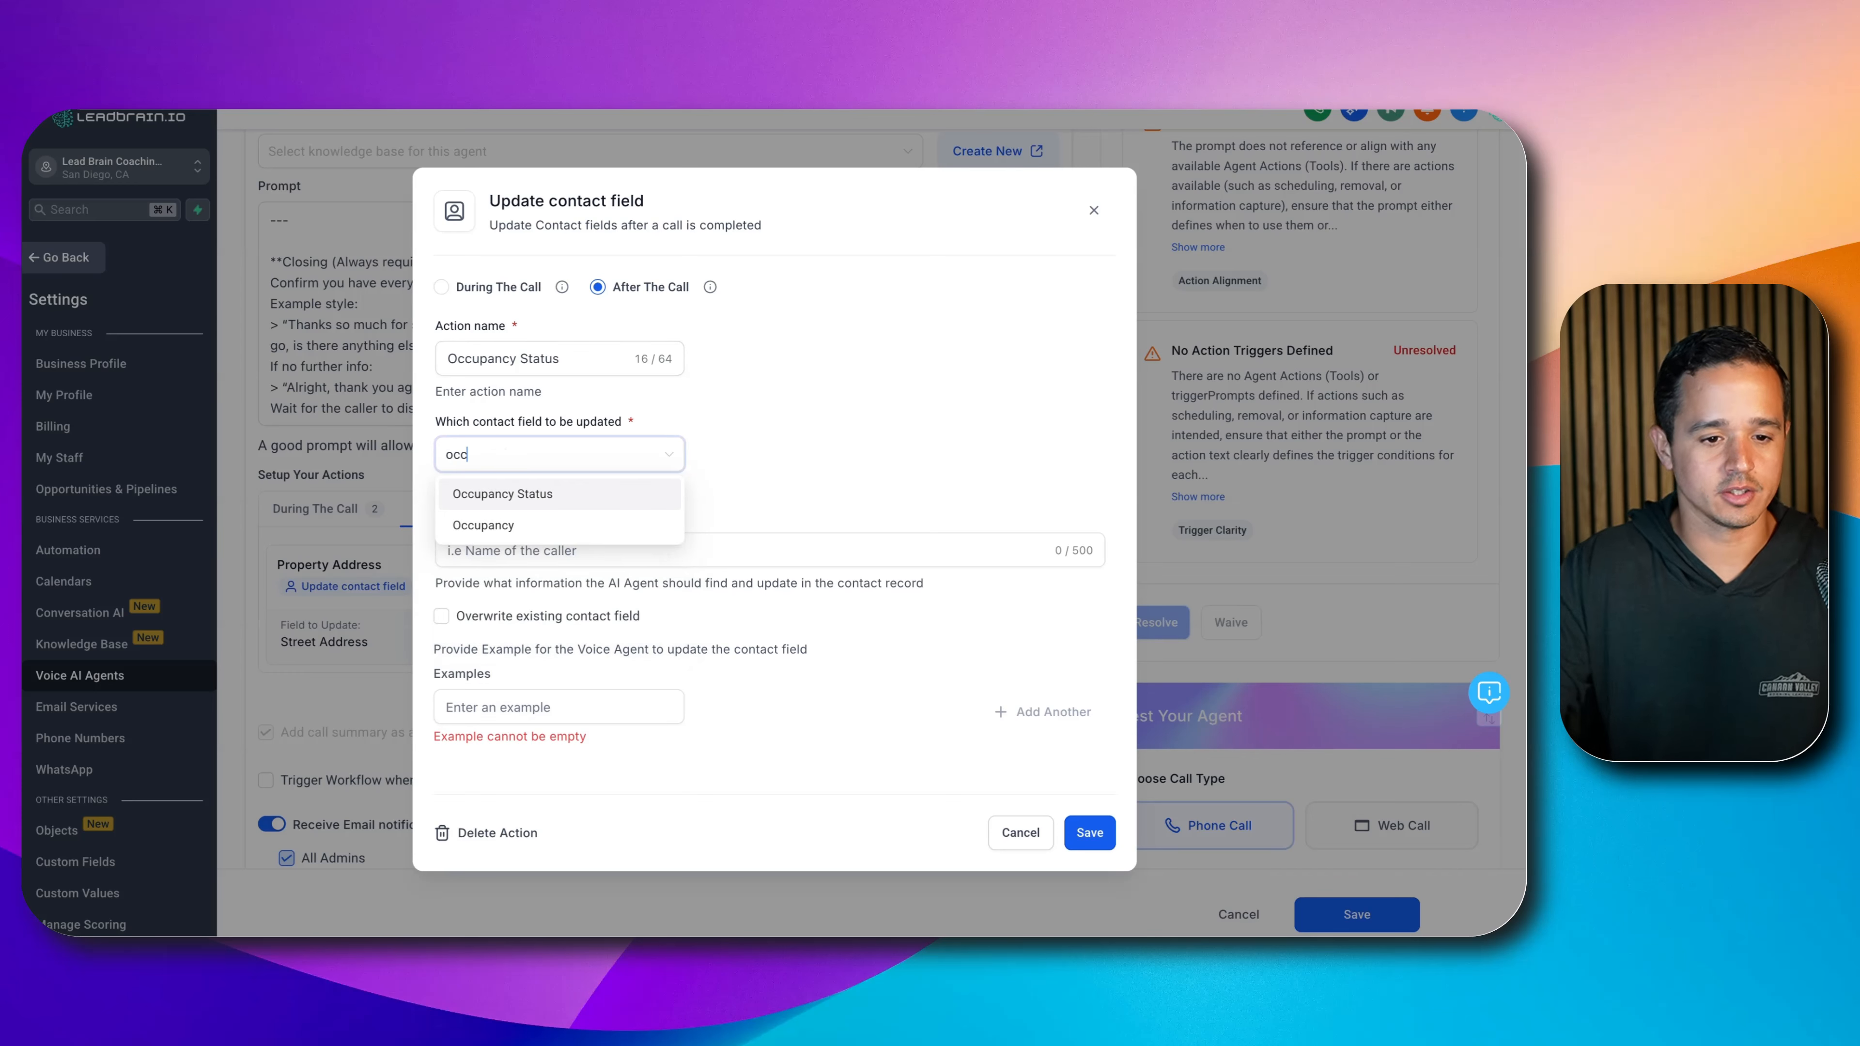
click(506, 494)
click(536, 542)
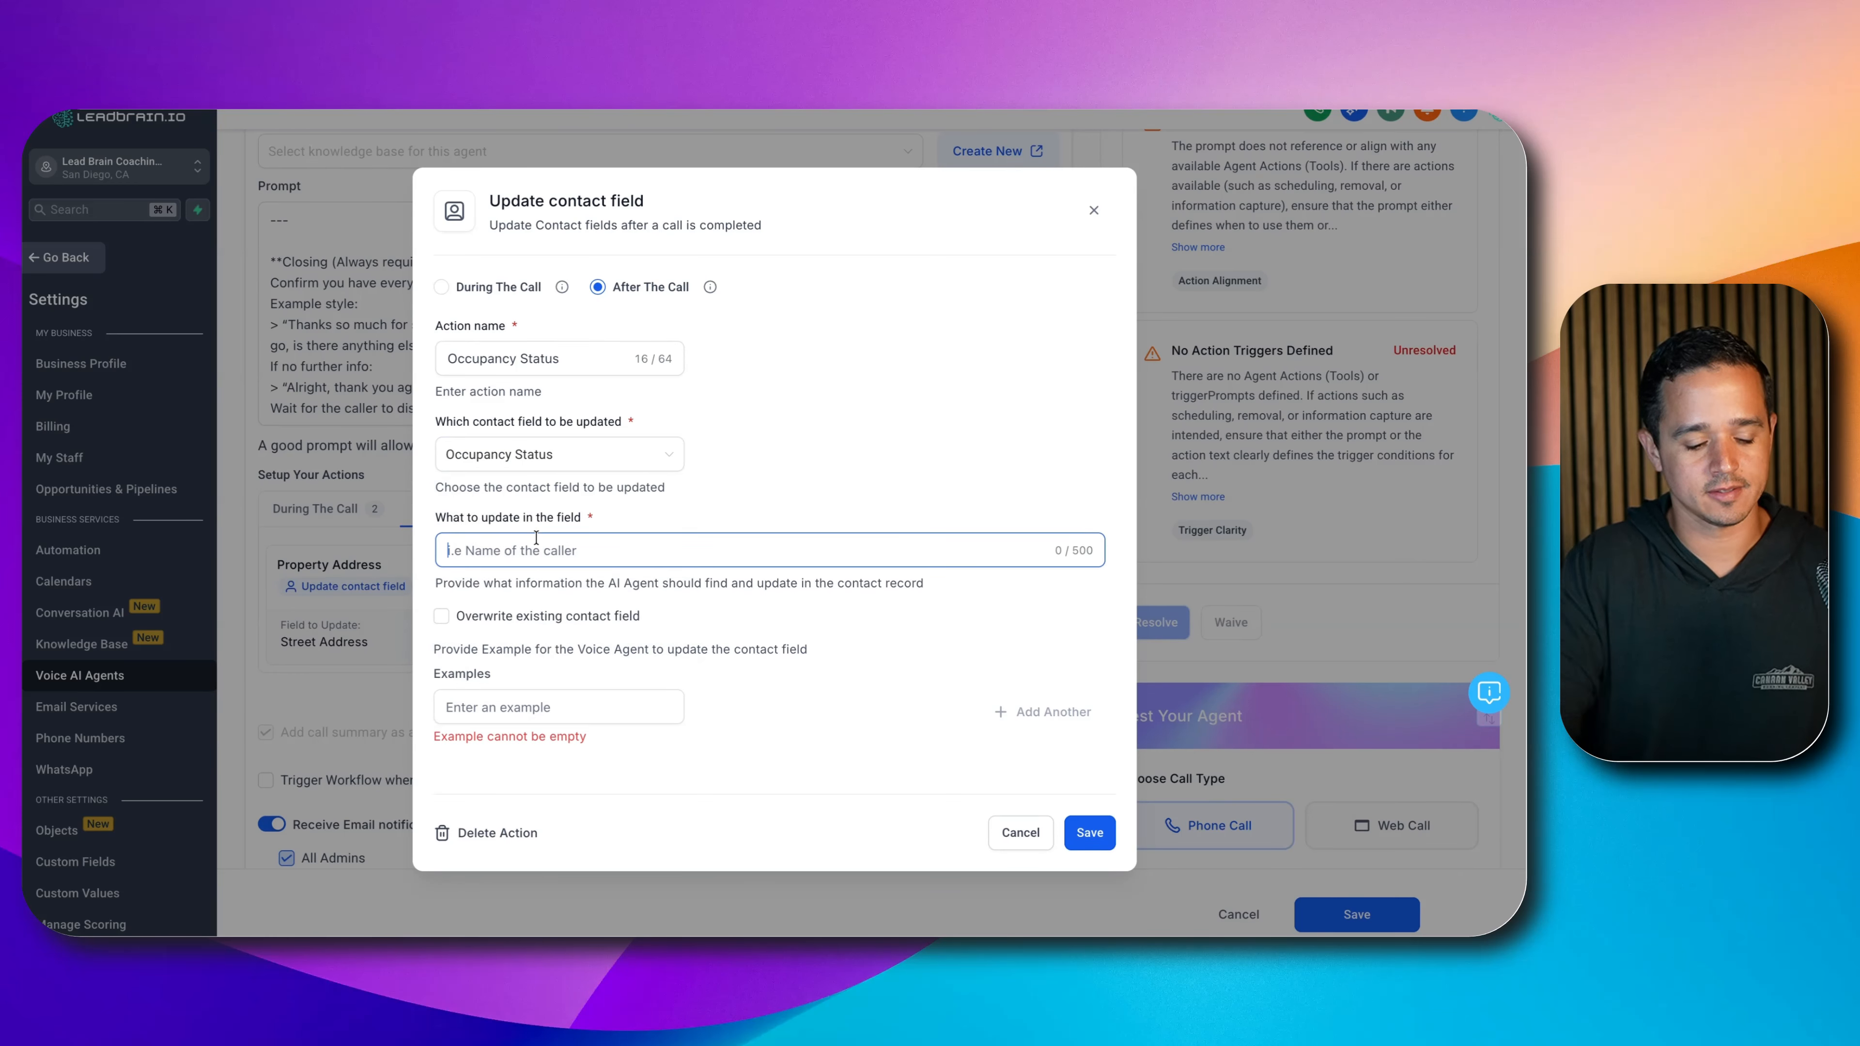
text(The)
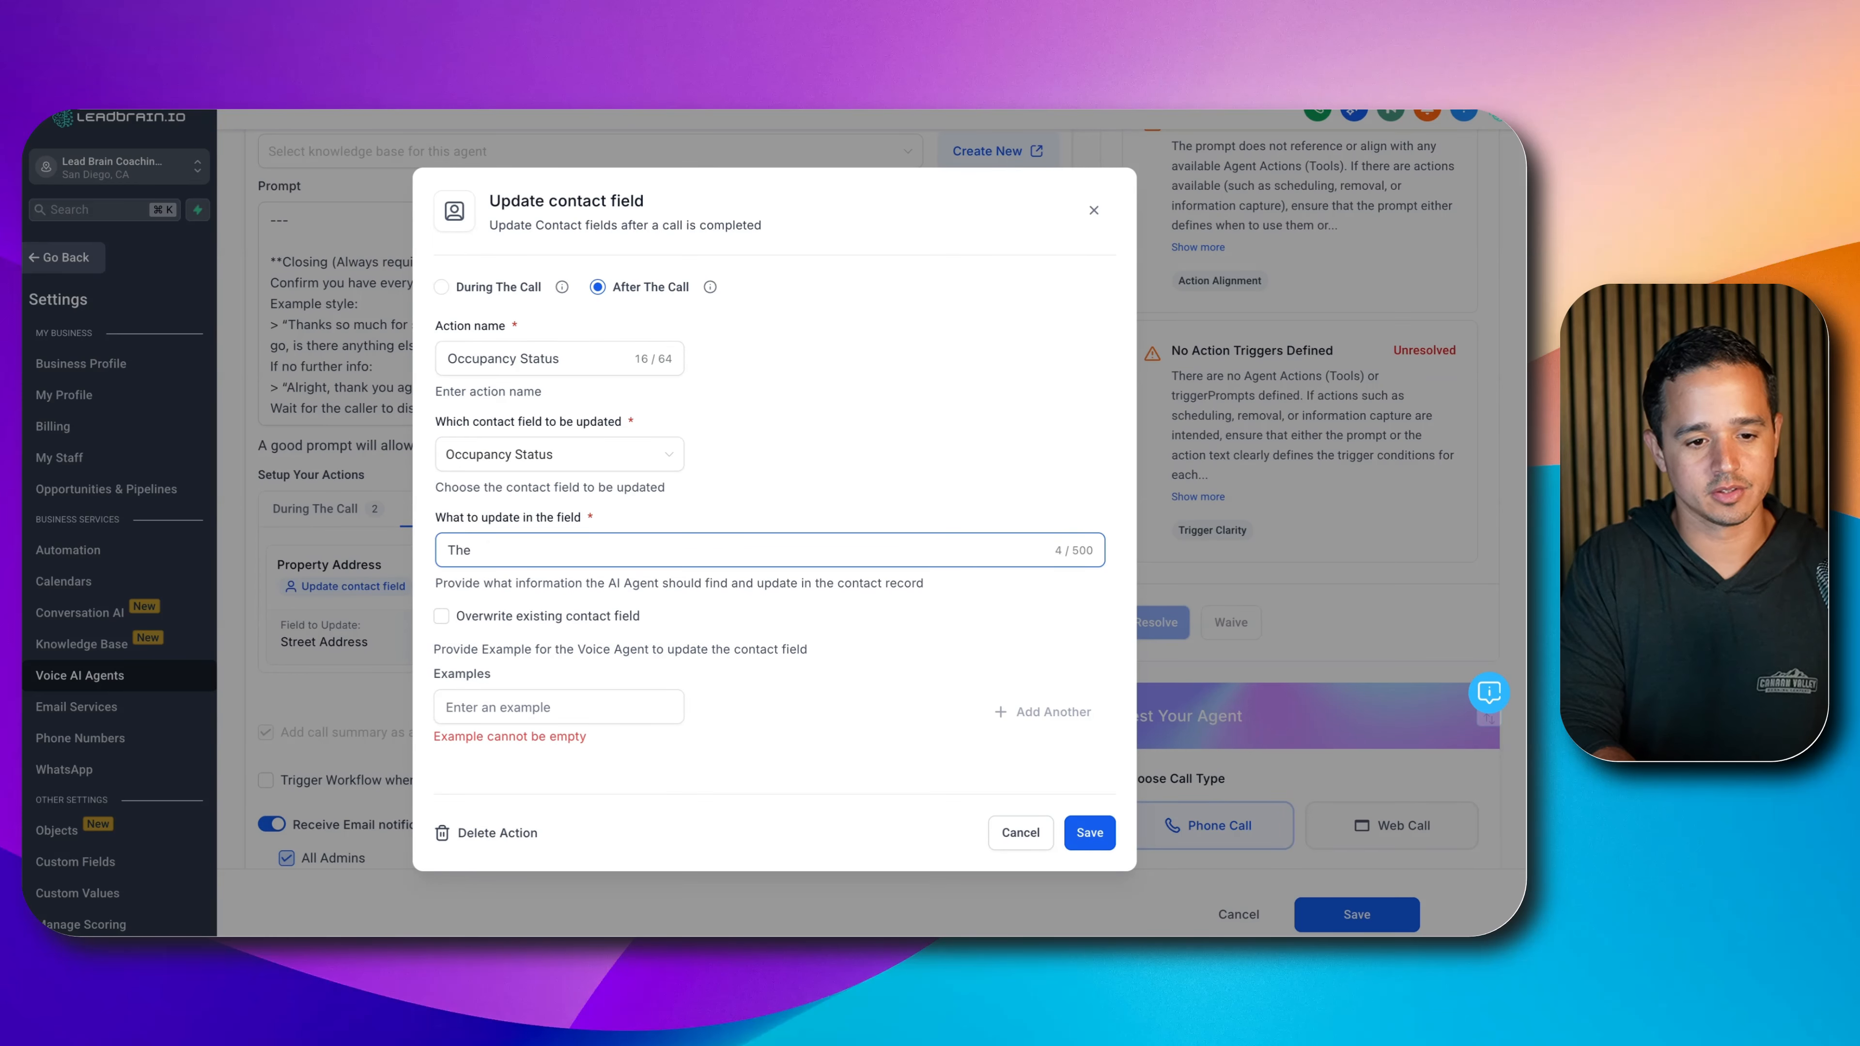
key(BackSpace)
key(BackSpace)
key(BackSpace)
key(BackSpace)
text(The pr)
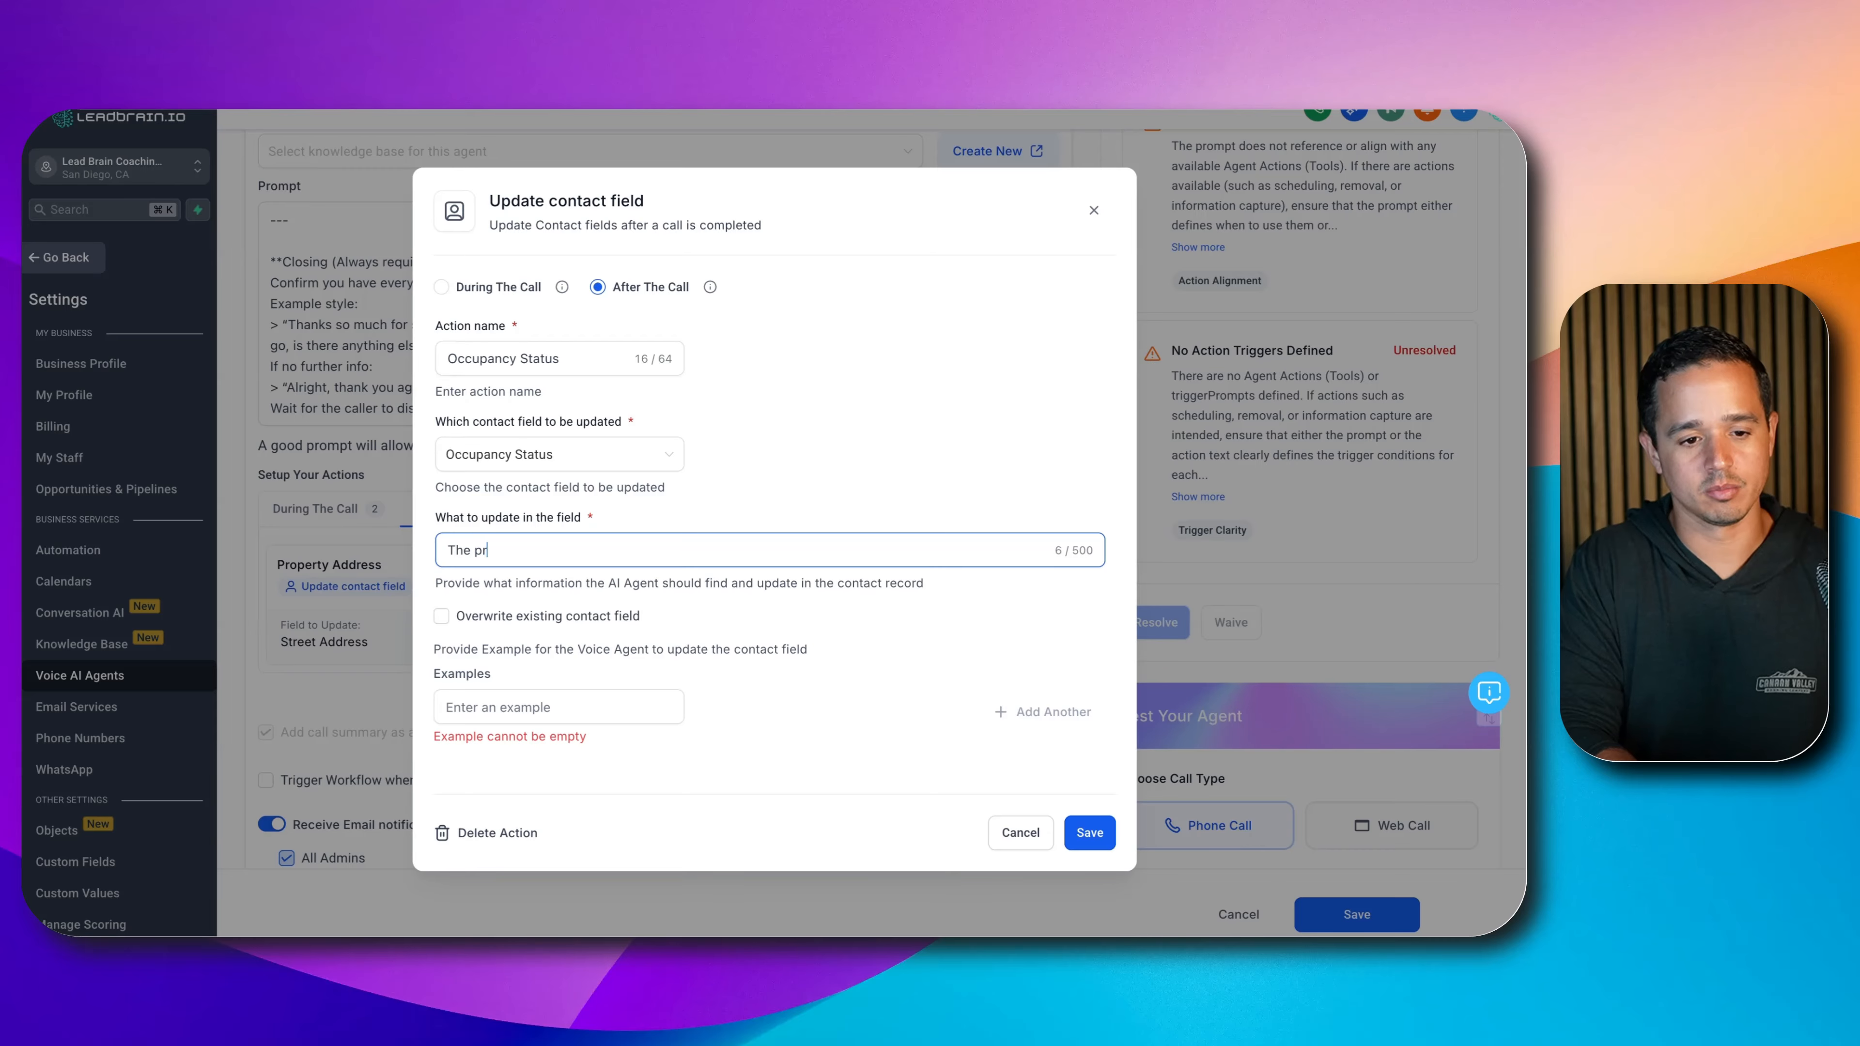
text(operty is vacant)
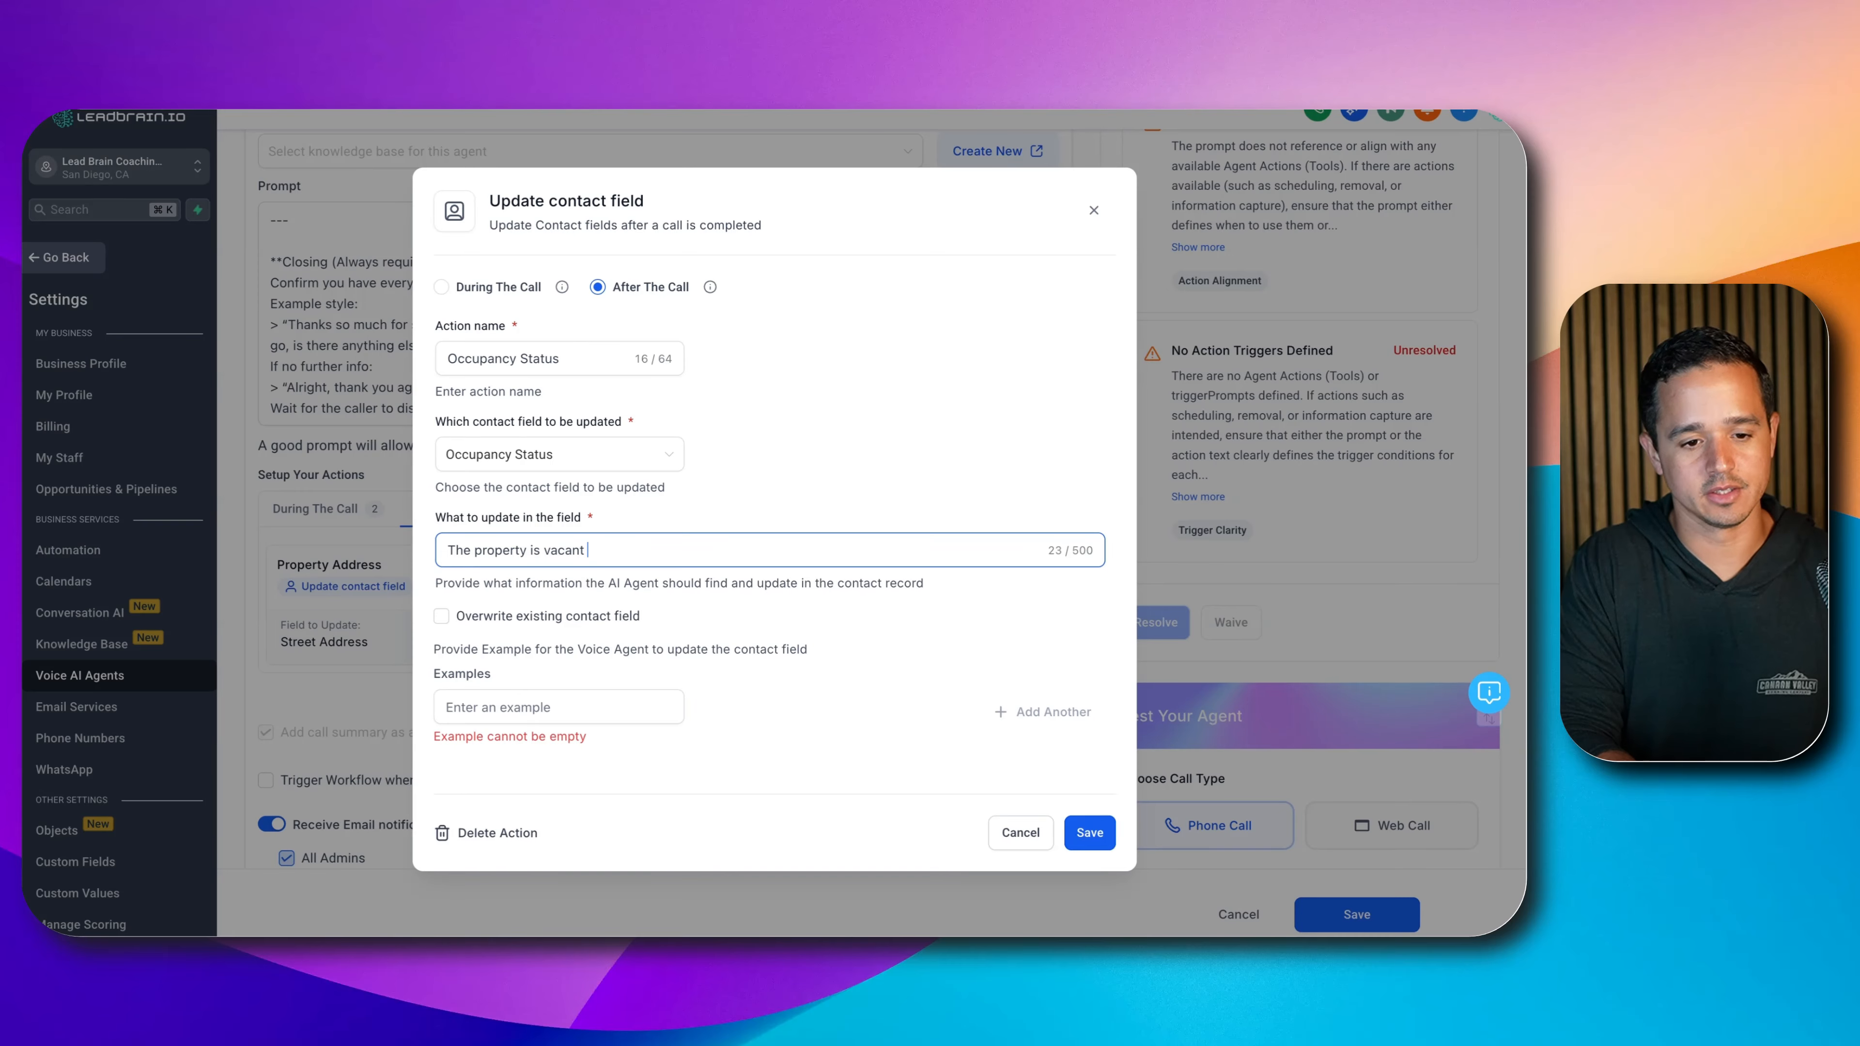
text( or occupis)
key(BackSpace)
text(ed)
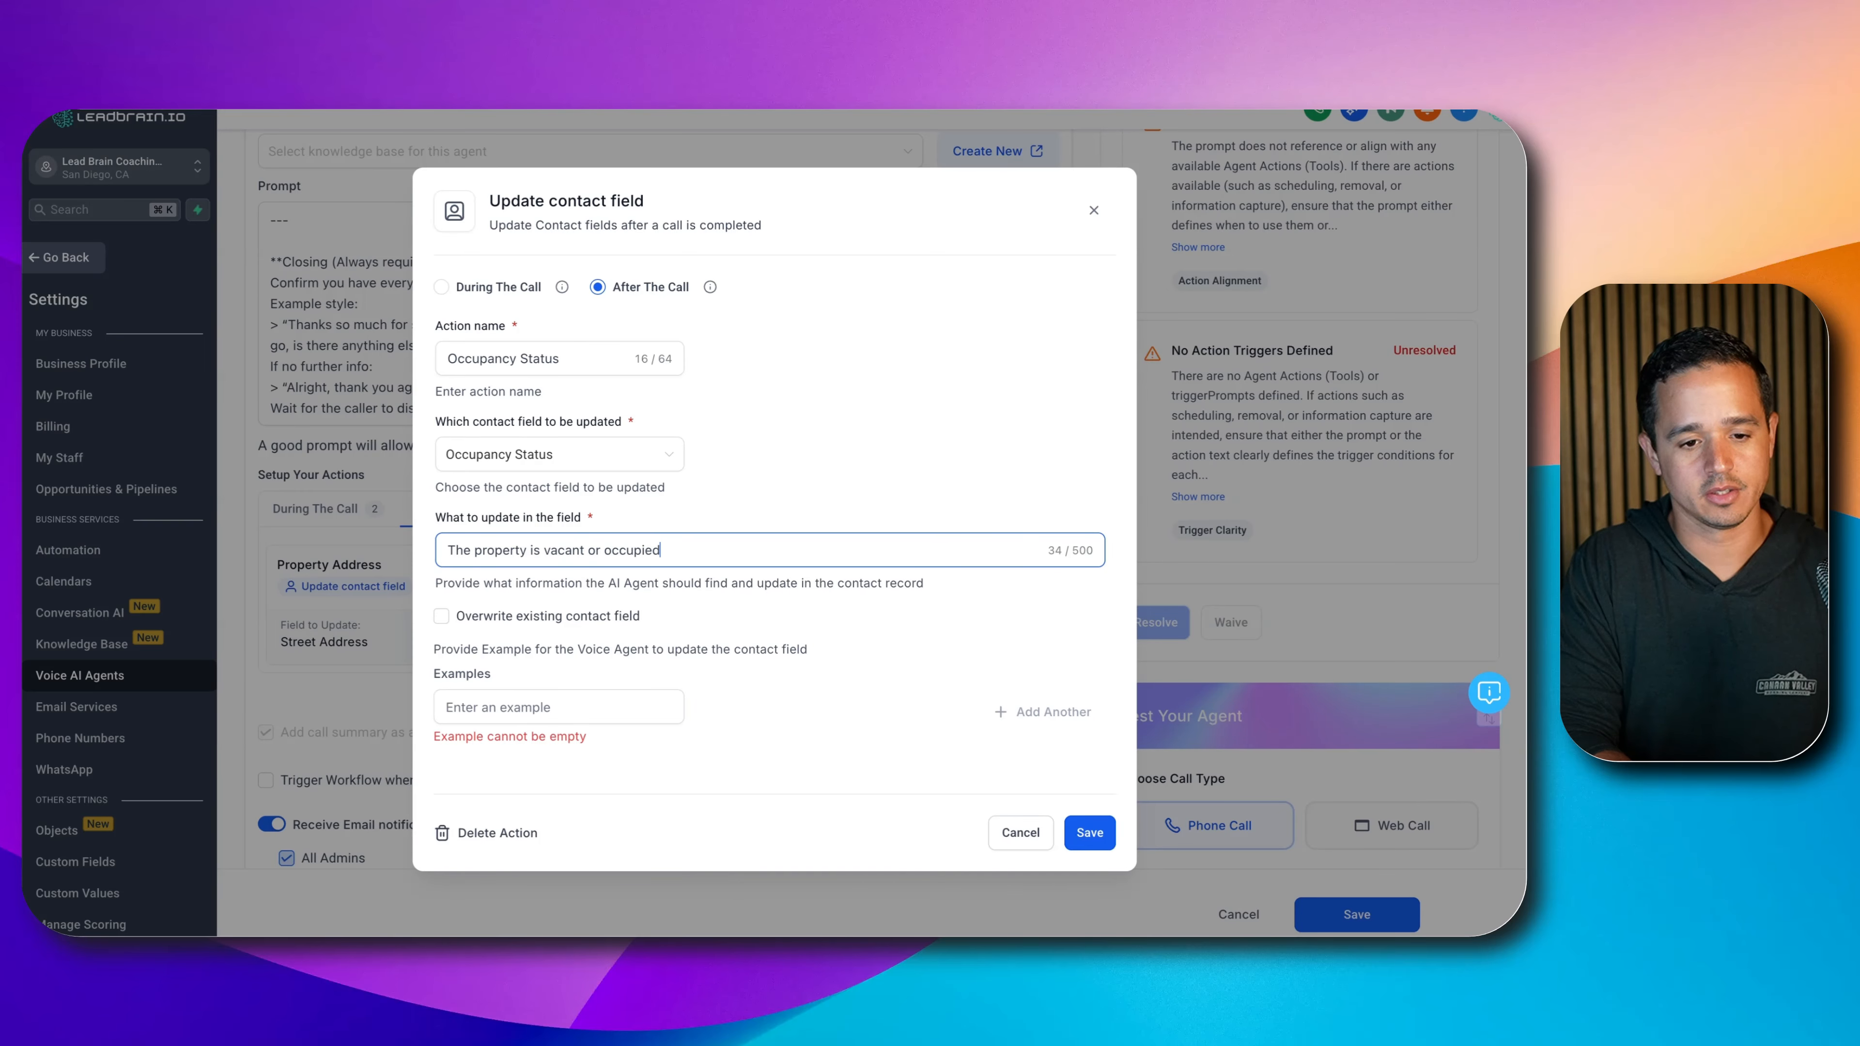
- Add examples 'Vacant' and 'Occupied' and save the Occupancy Status action
click(474, 717)
text(Vacant)
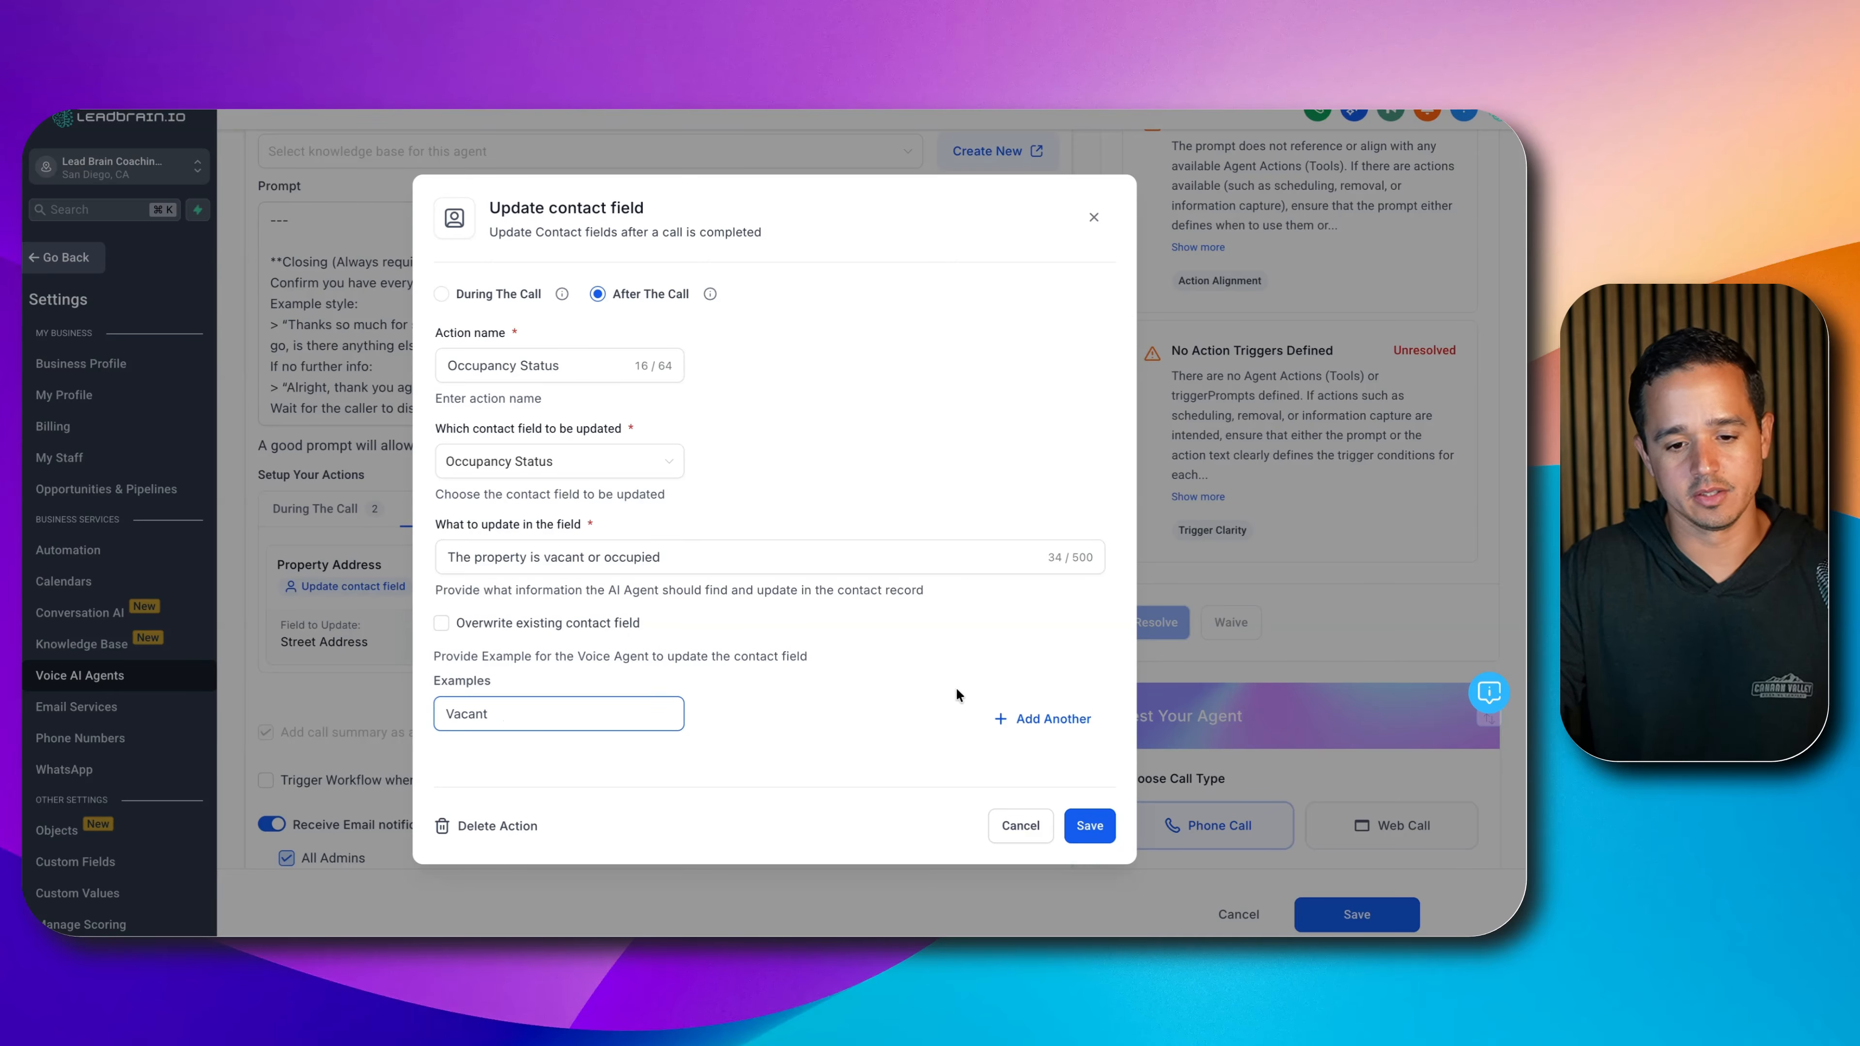
click(1026, 718)
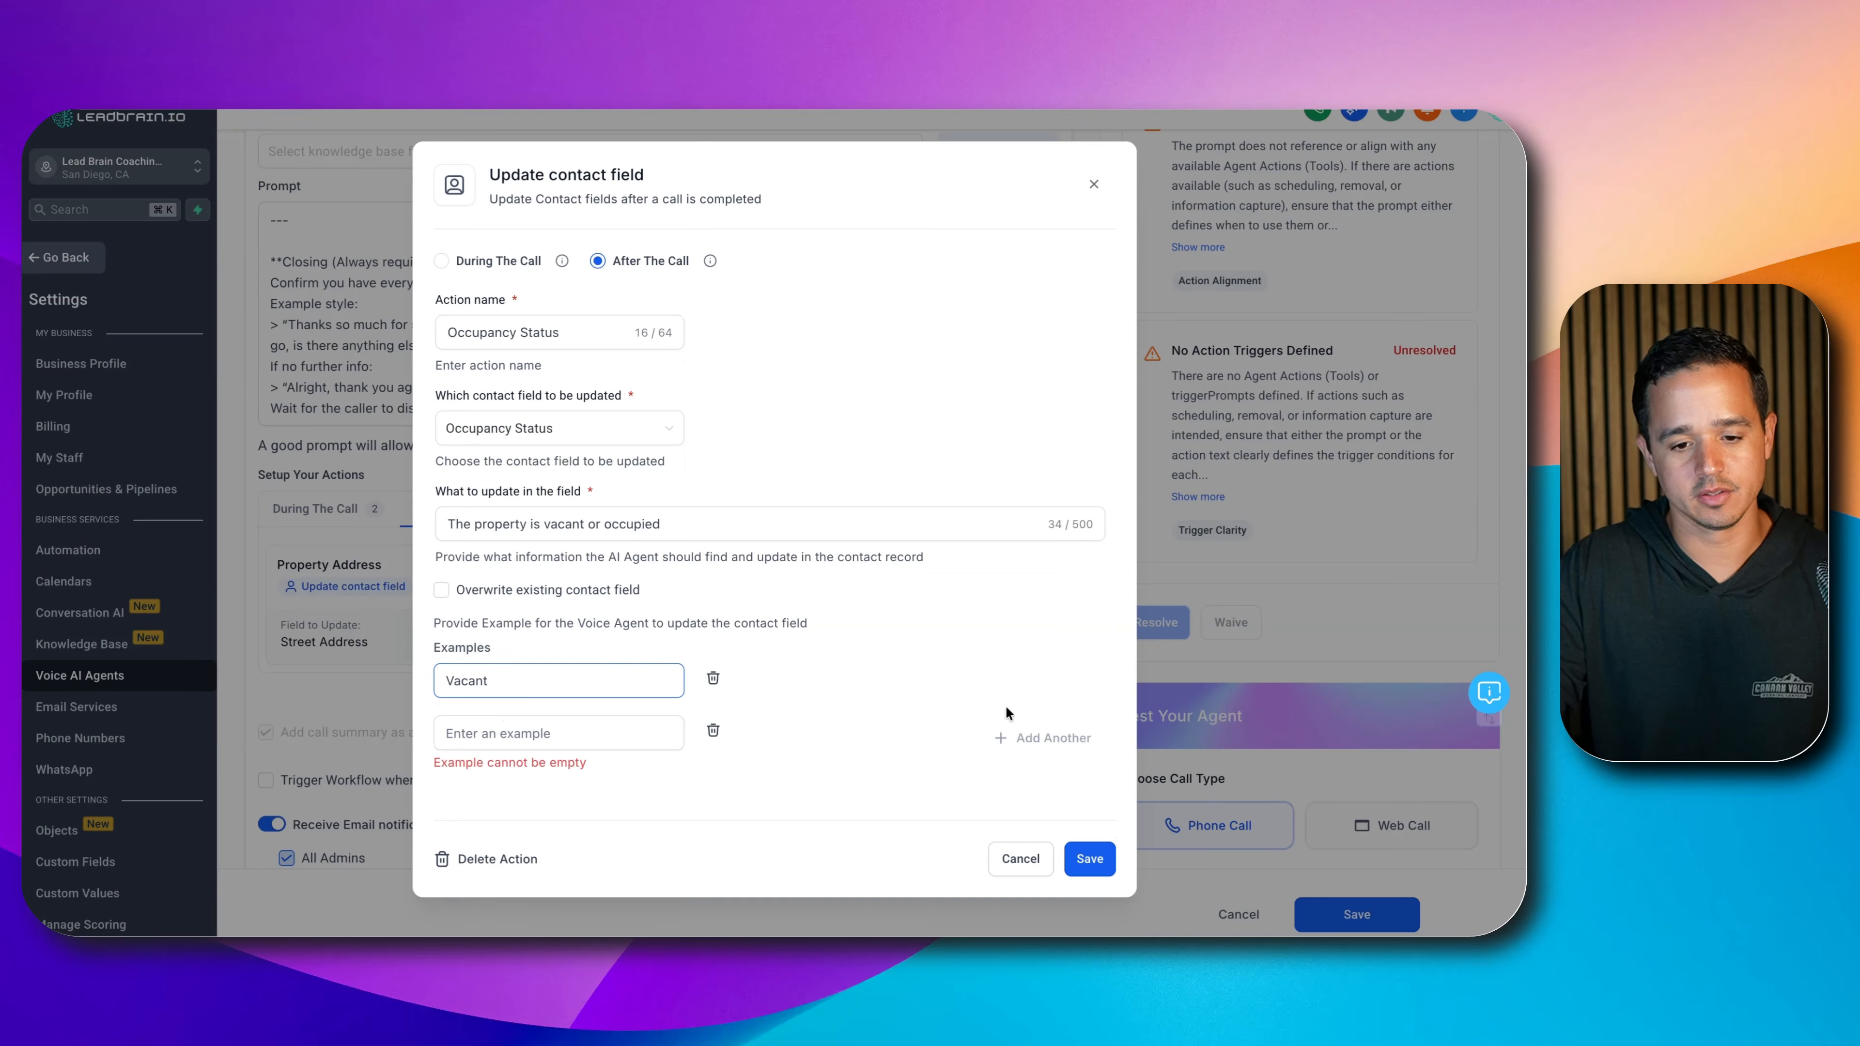
text(Occupied)
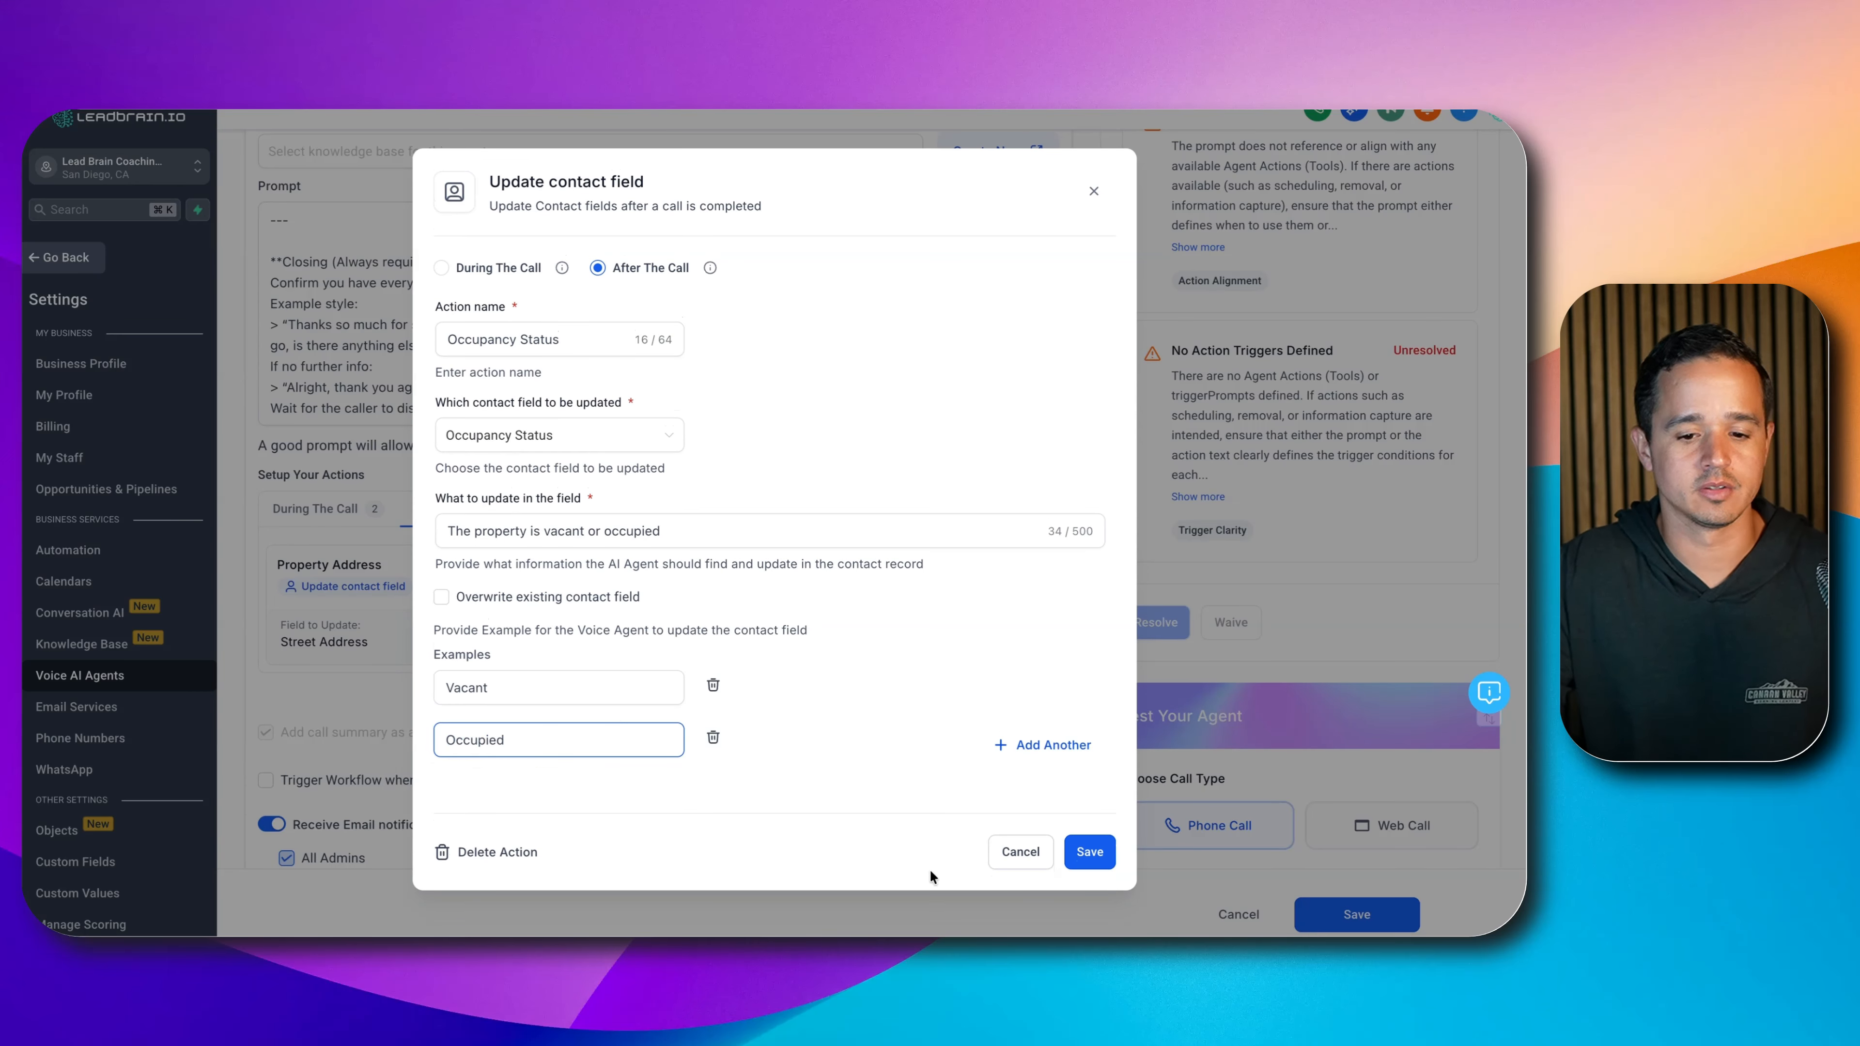
click(1082, 839)
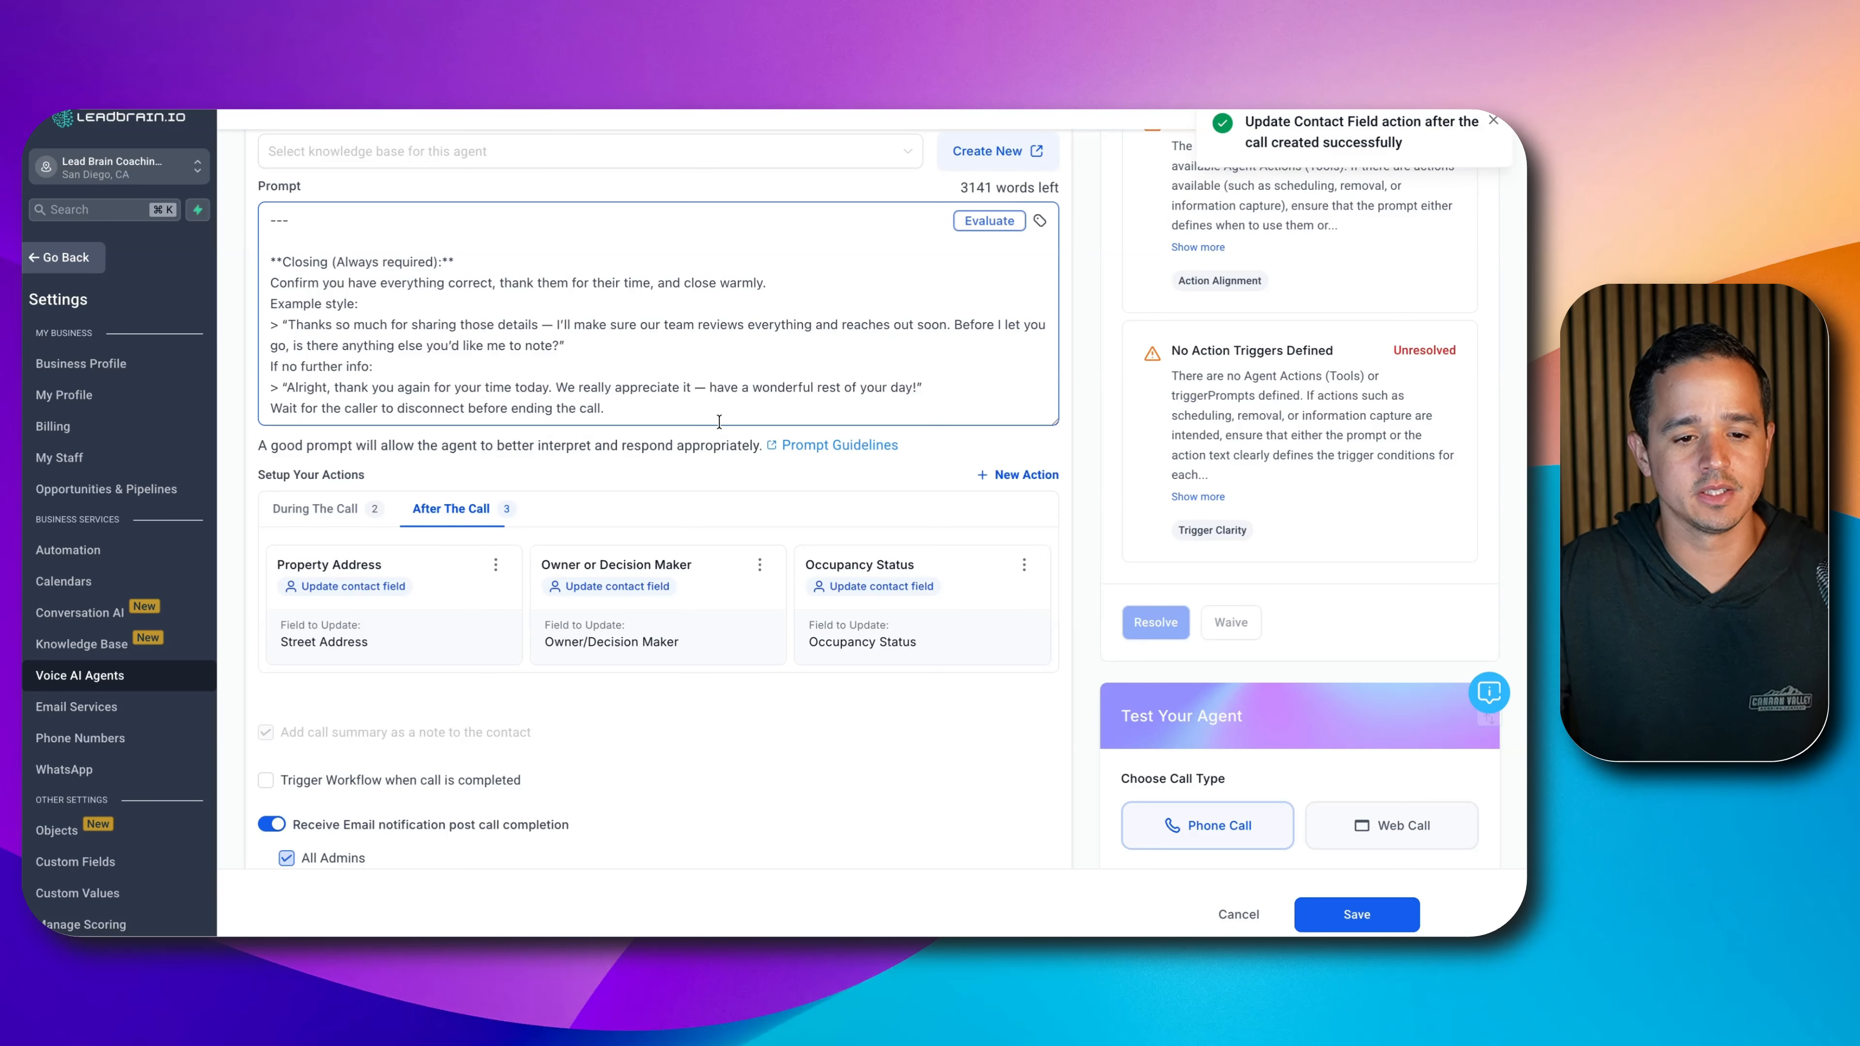
click(1023, 476)
- Create an 'Agent Involvement' update instructed to 'Annotate if the user is already working with a real estate agent.'
click(1004, 597)
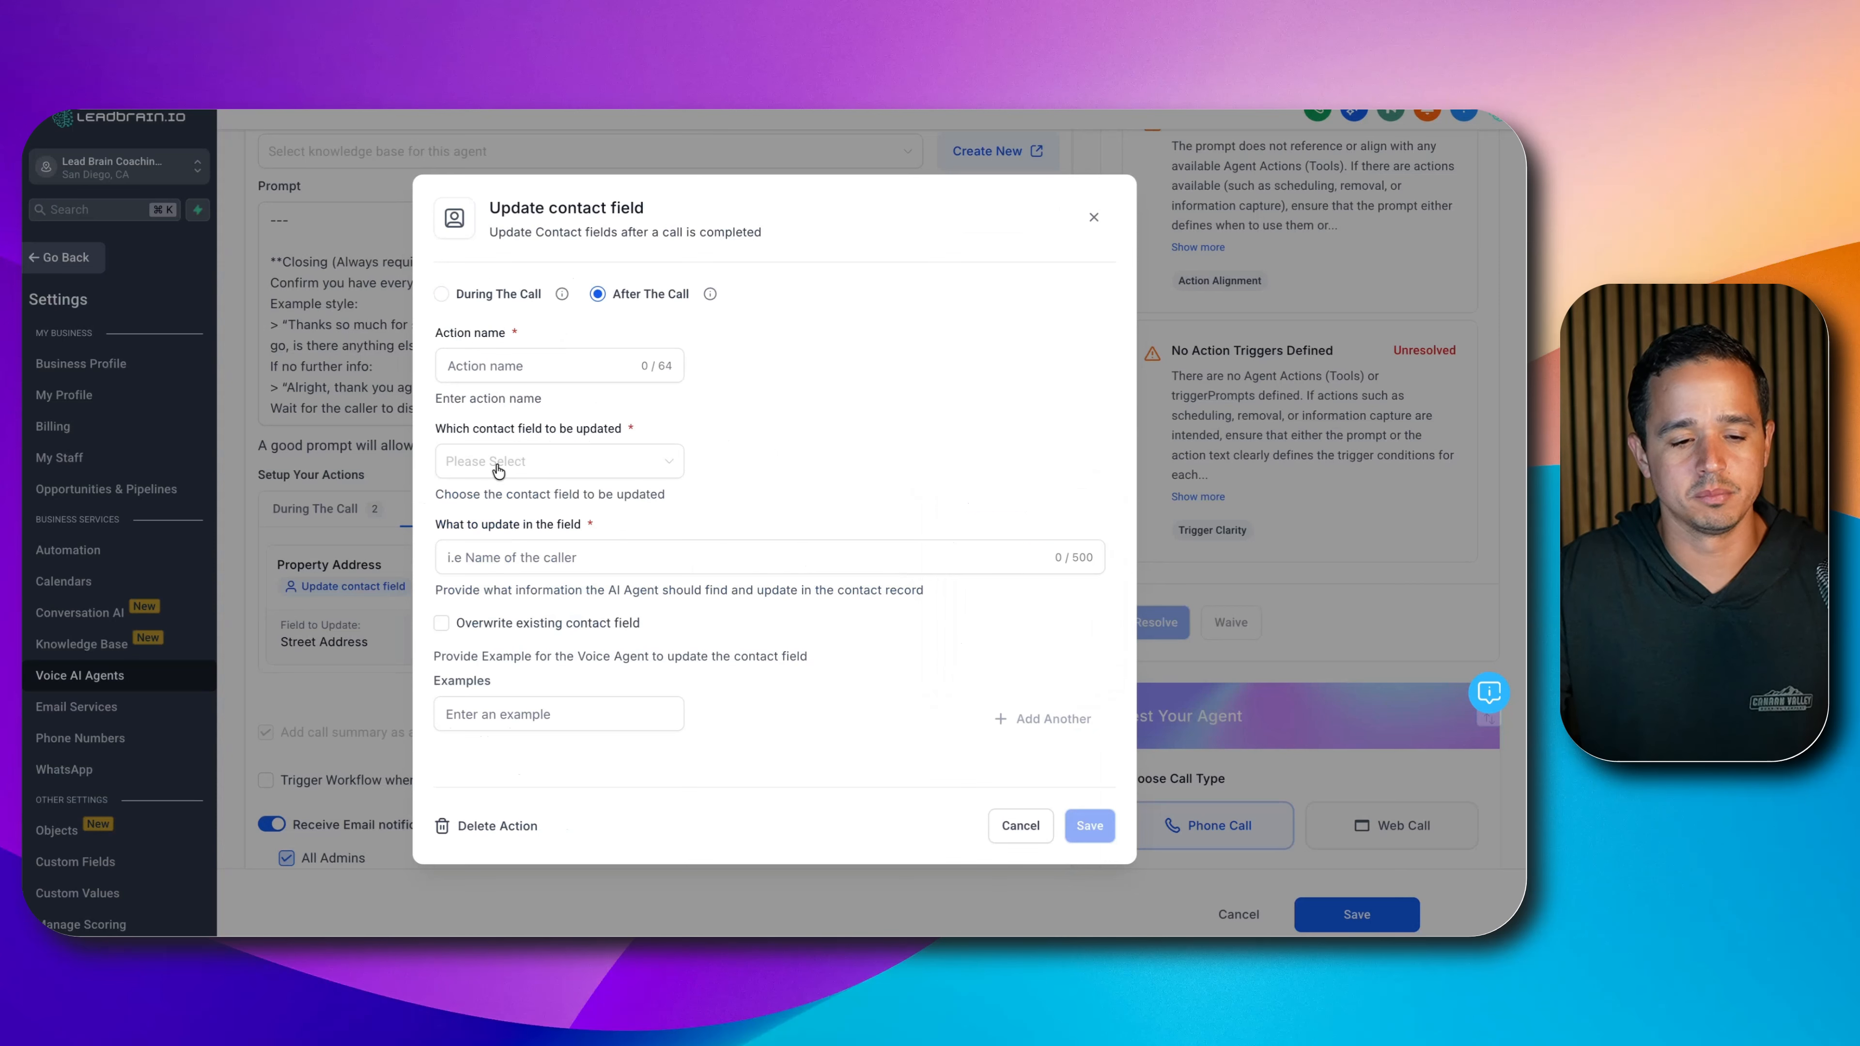
text(Agent )
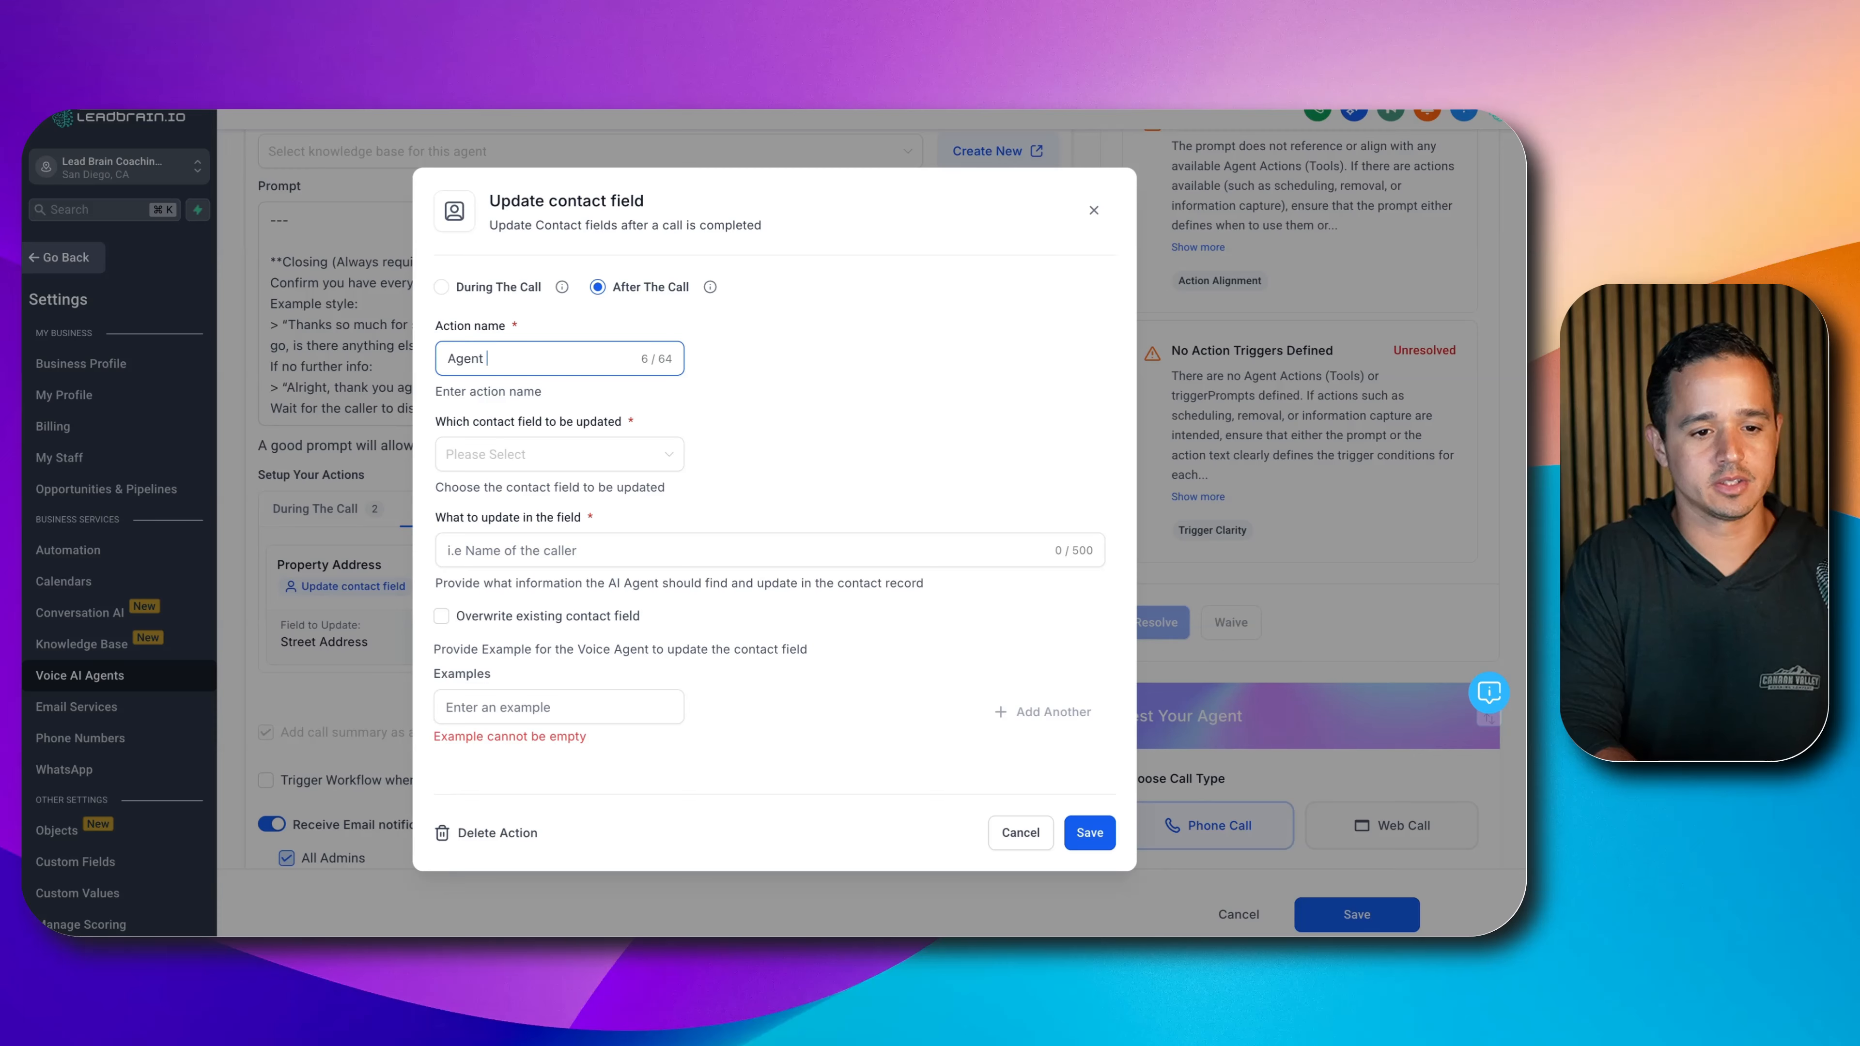
text(Involvement)
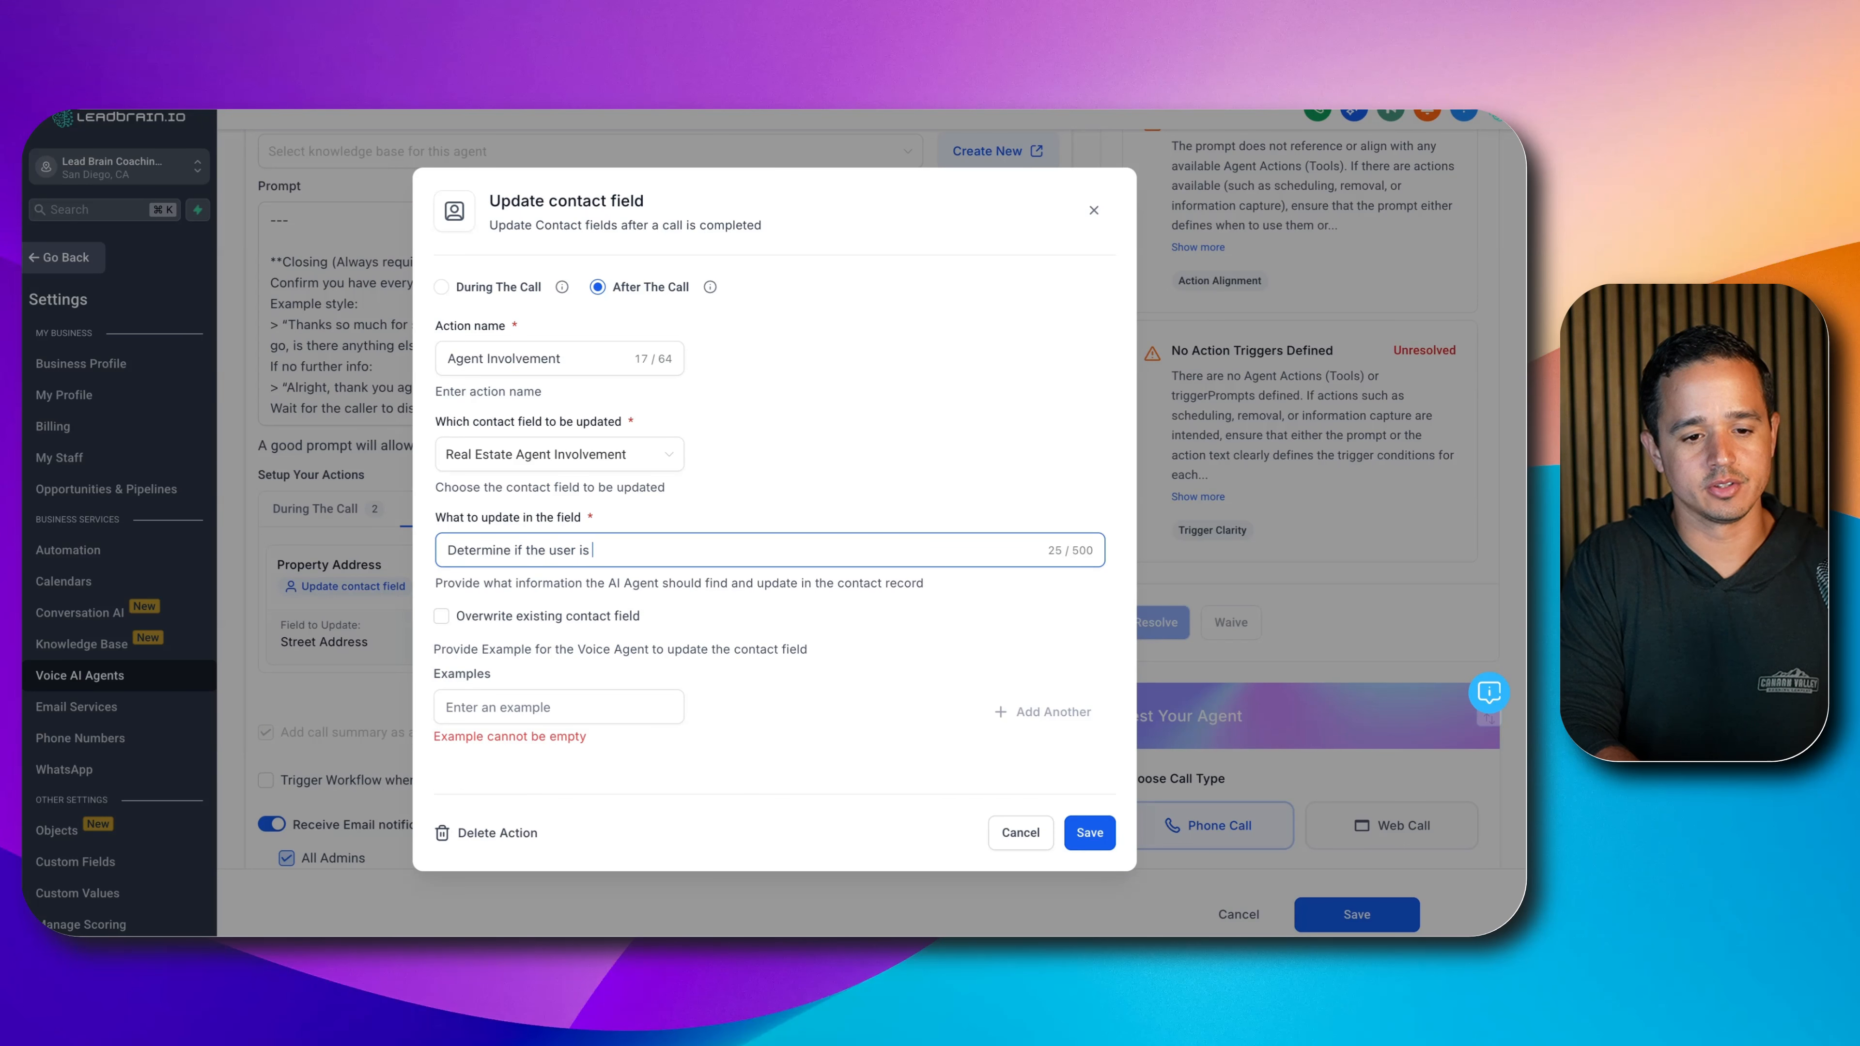
text(alre)
key(super+BackSpace)
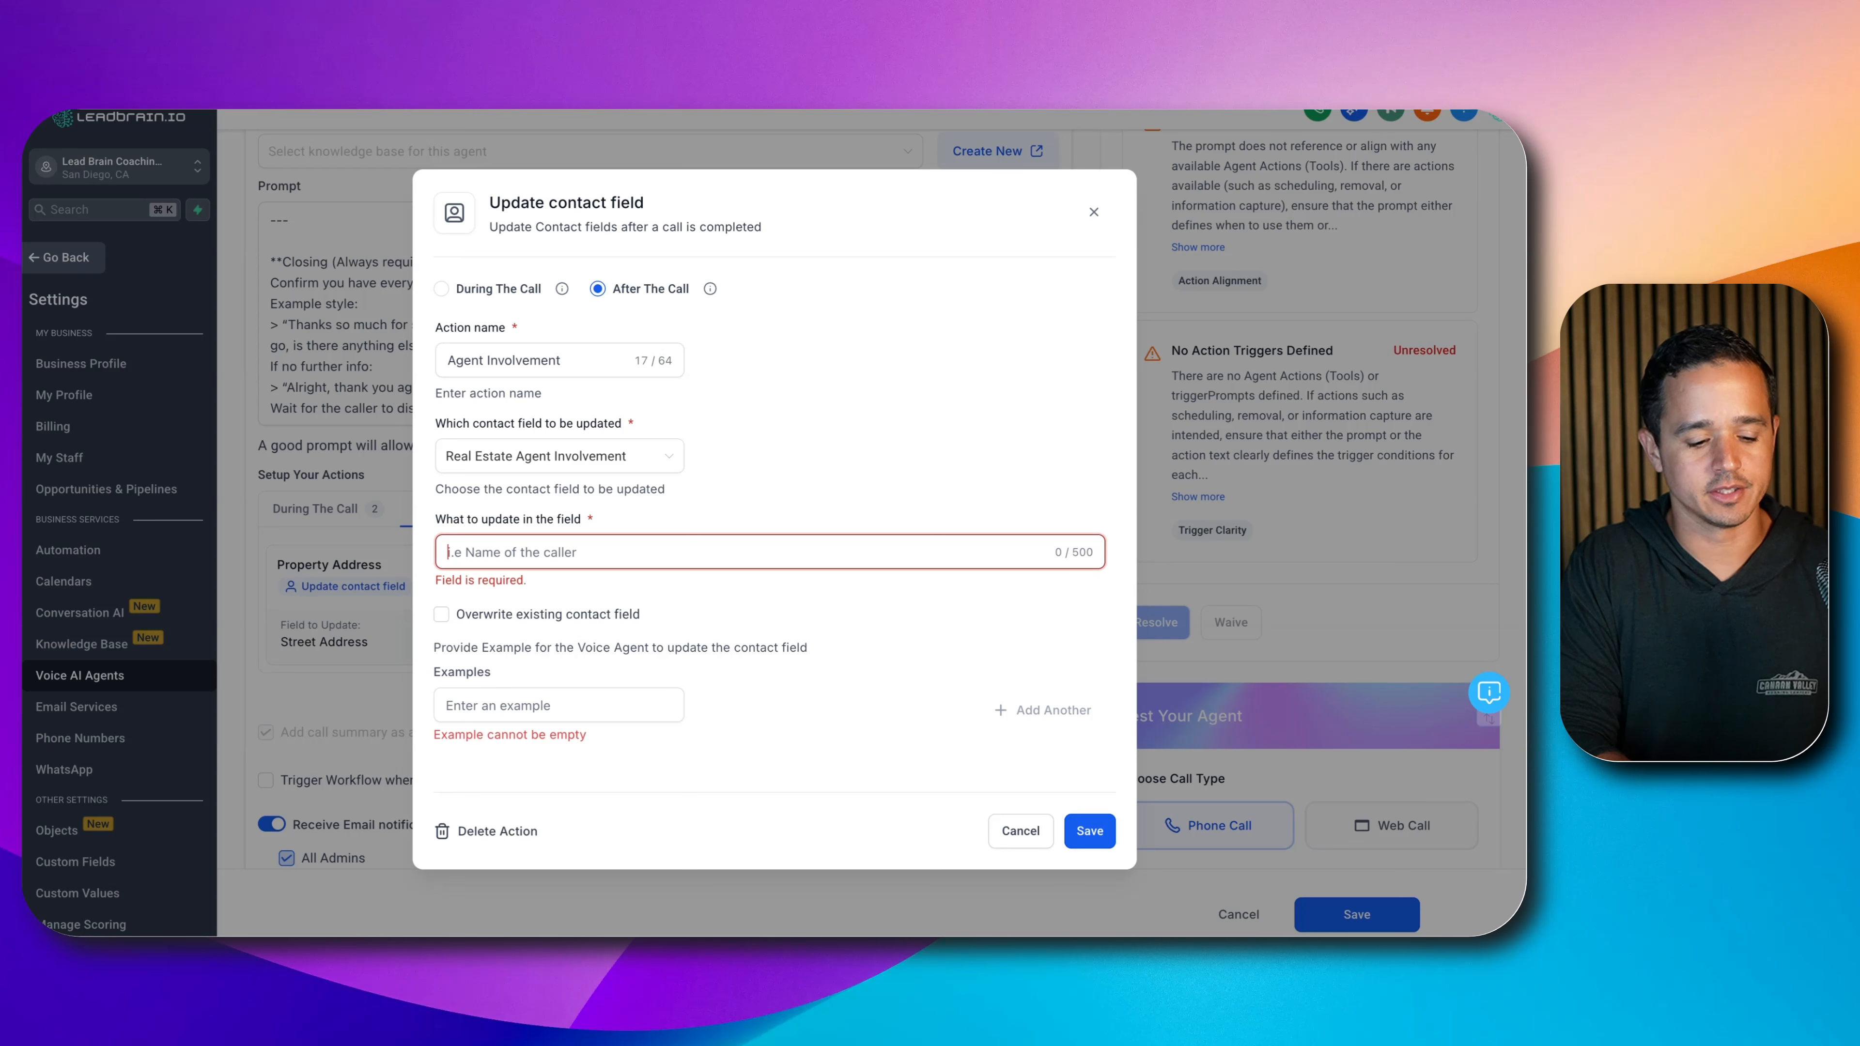
text(Annotate if the user is)
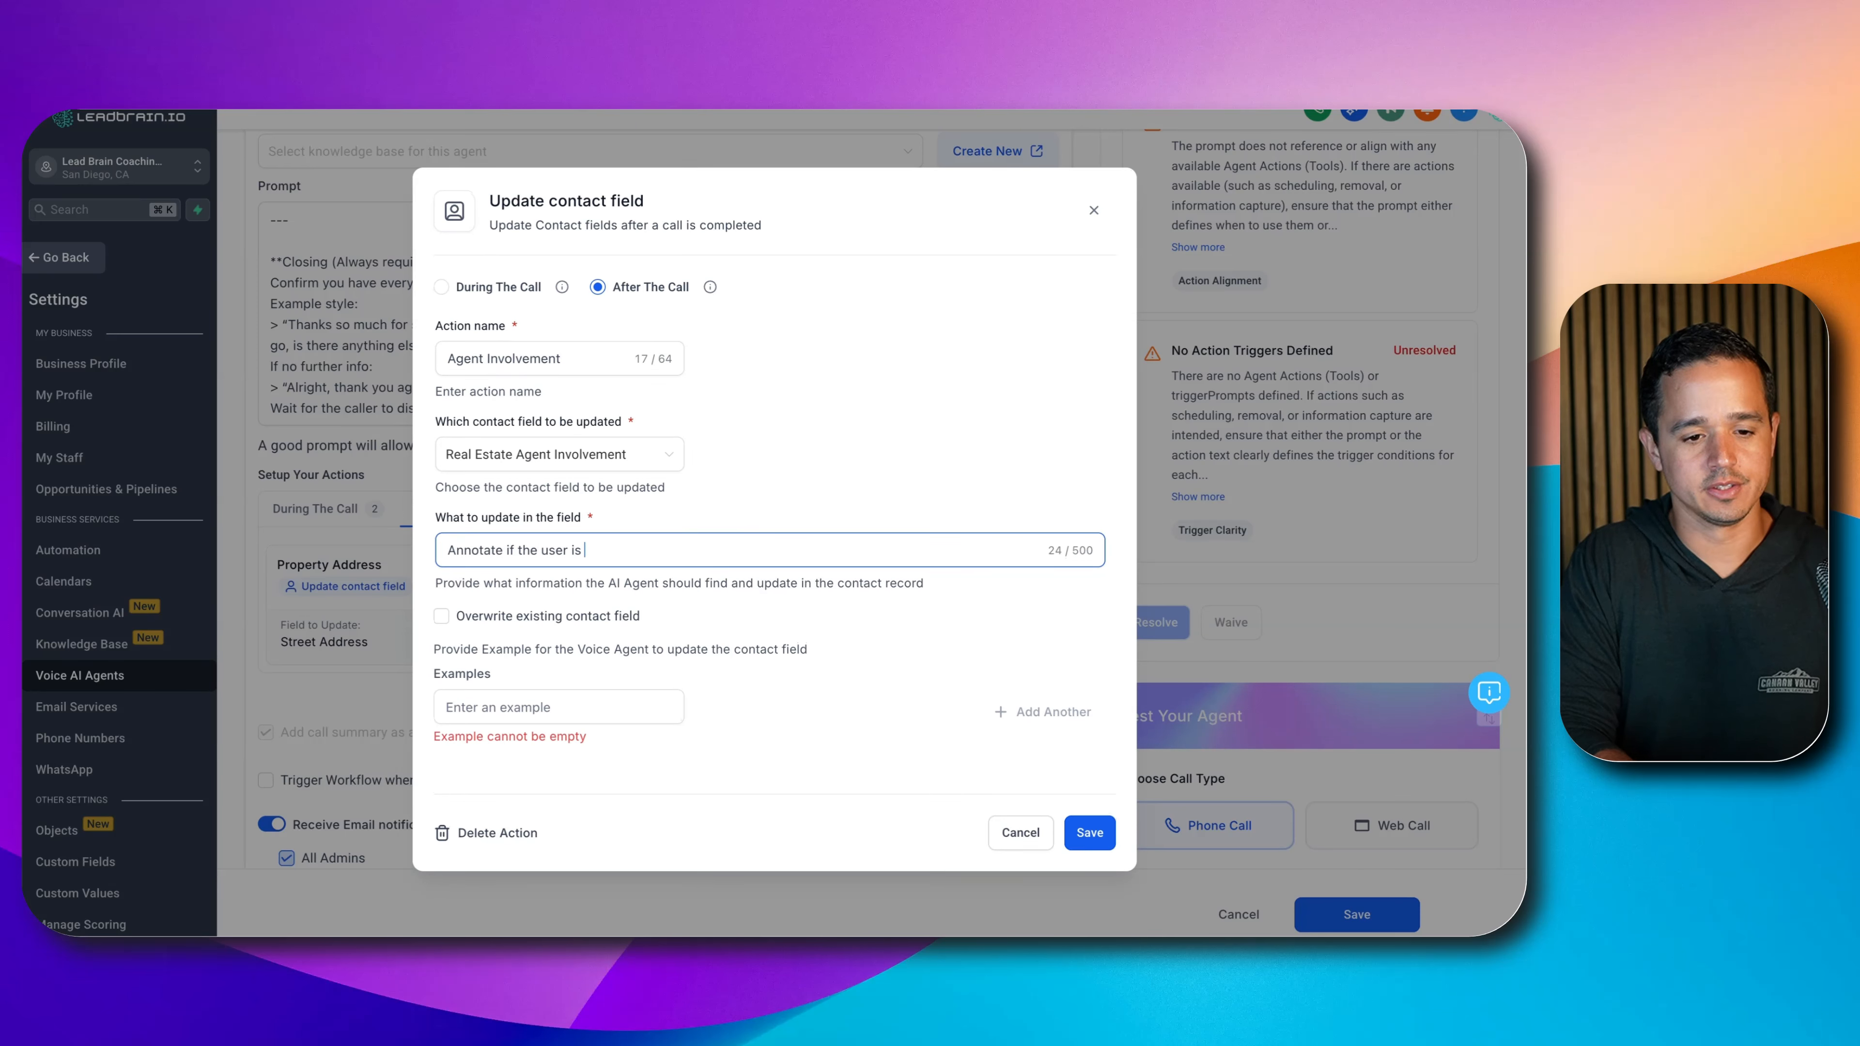
text( already )
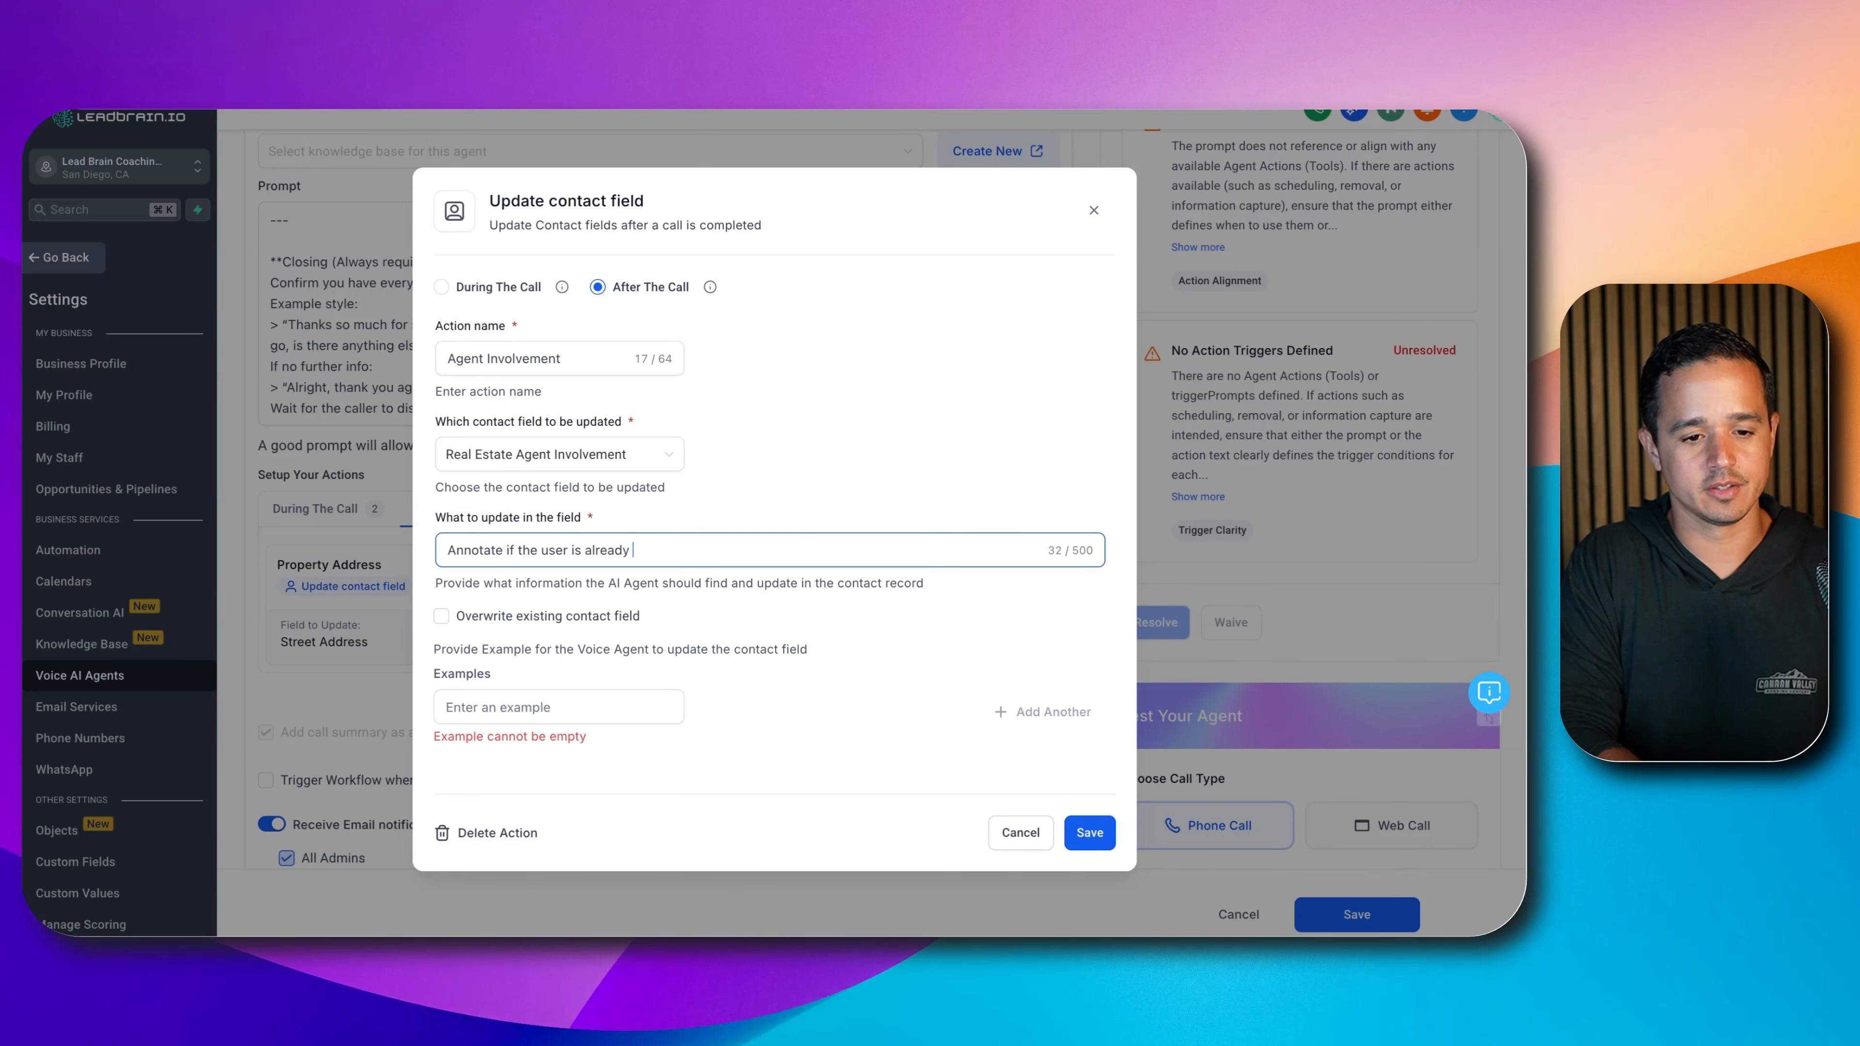
text(working with a real)
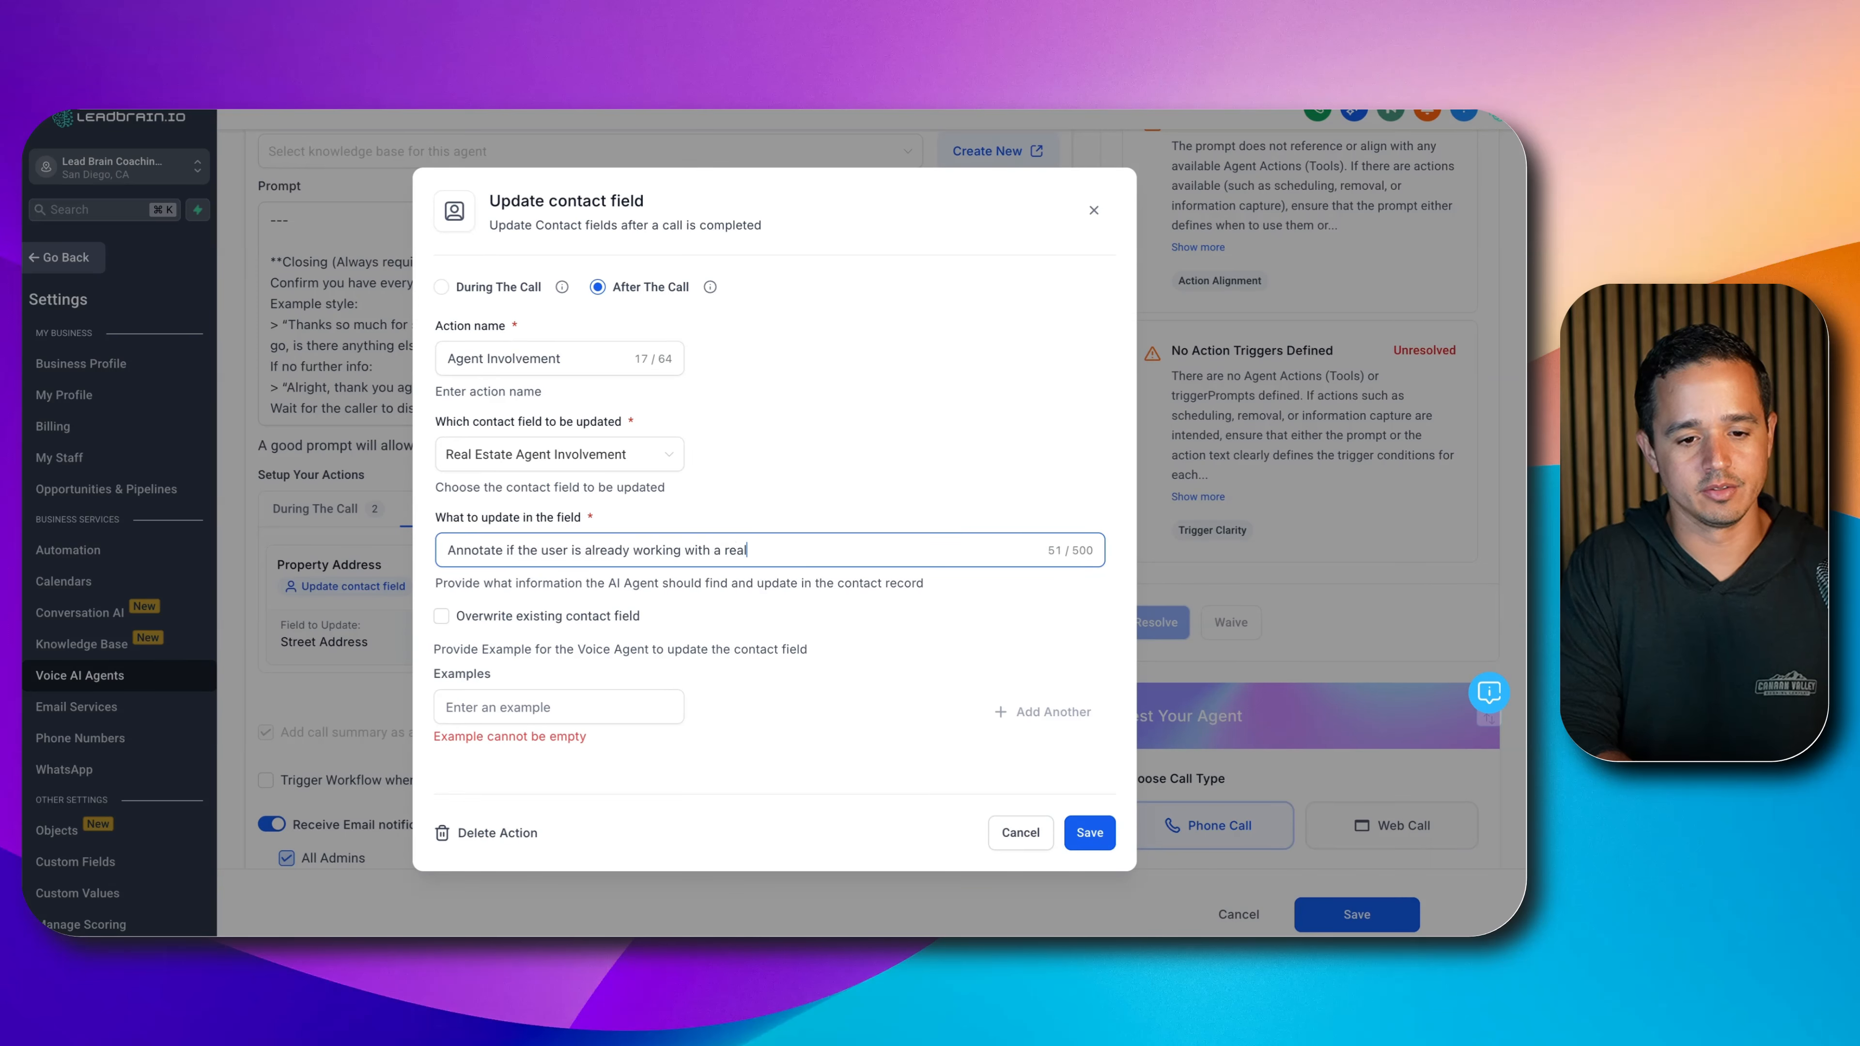
text( estate agent.)
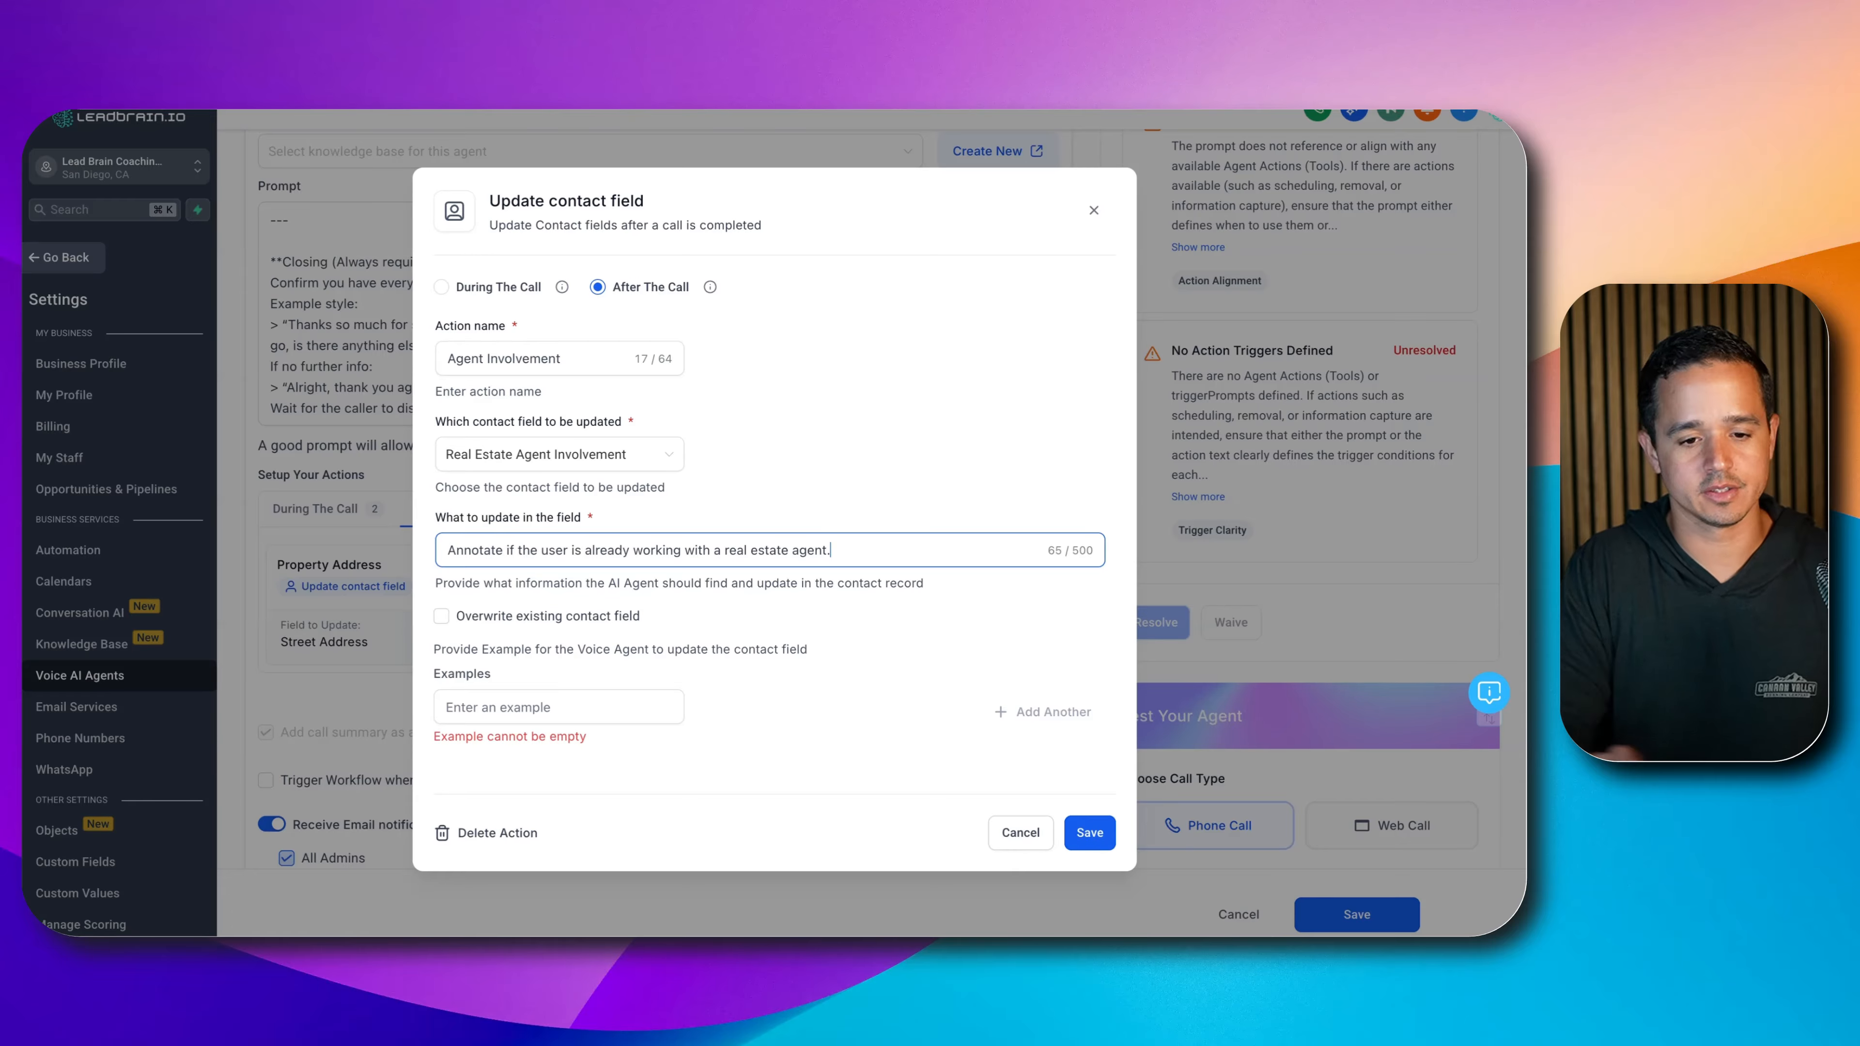
- Add a real-estate-agent involved example and a matching 'not' involved example, then save the action
click(564, 707)
text(Real )
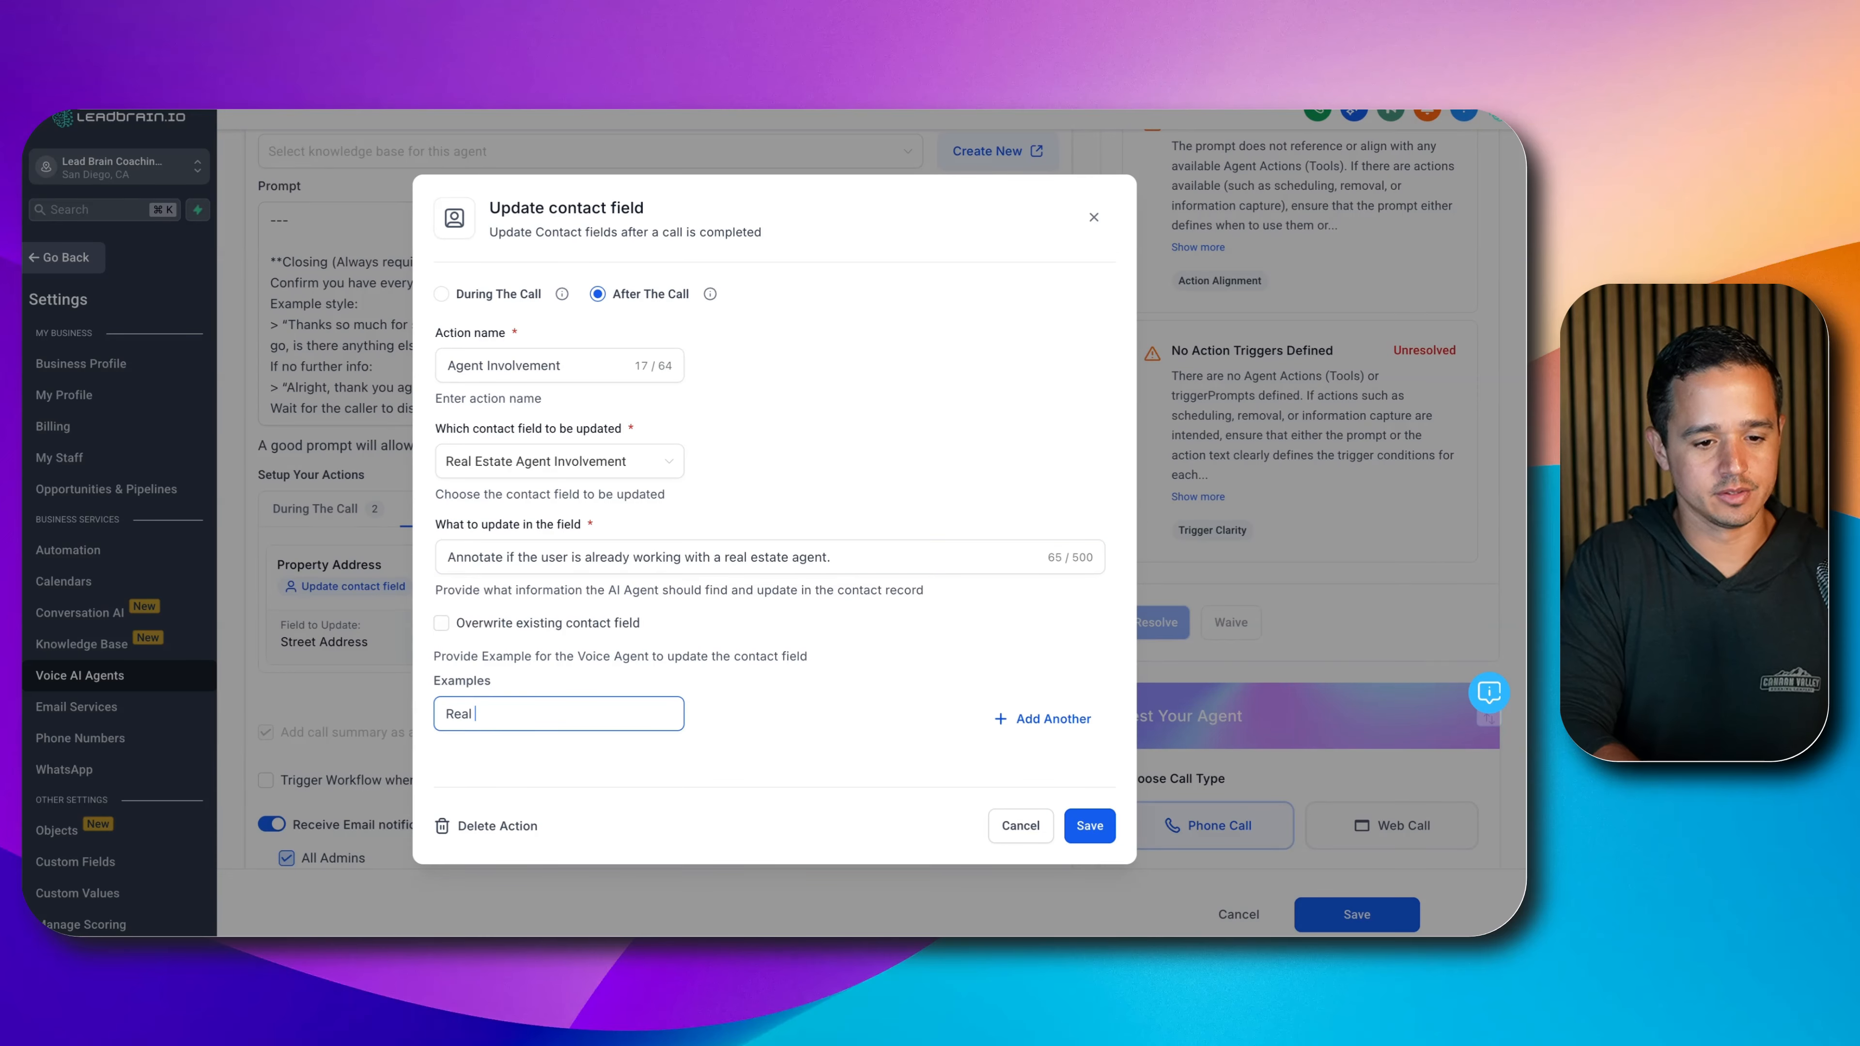
text(estate agent is involved.)
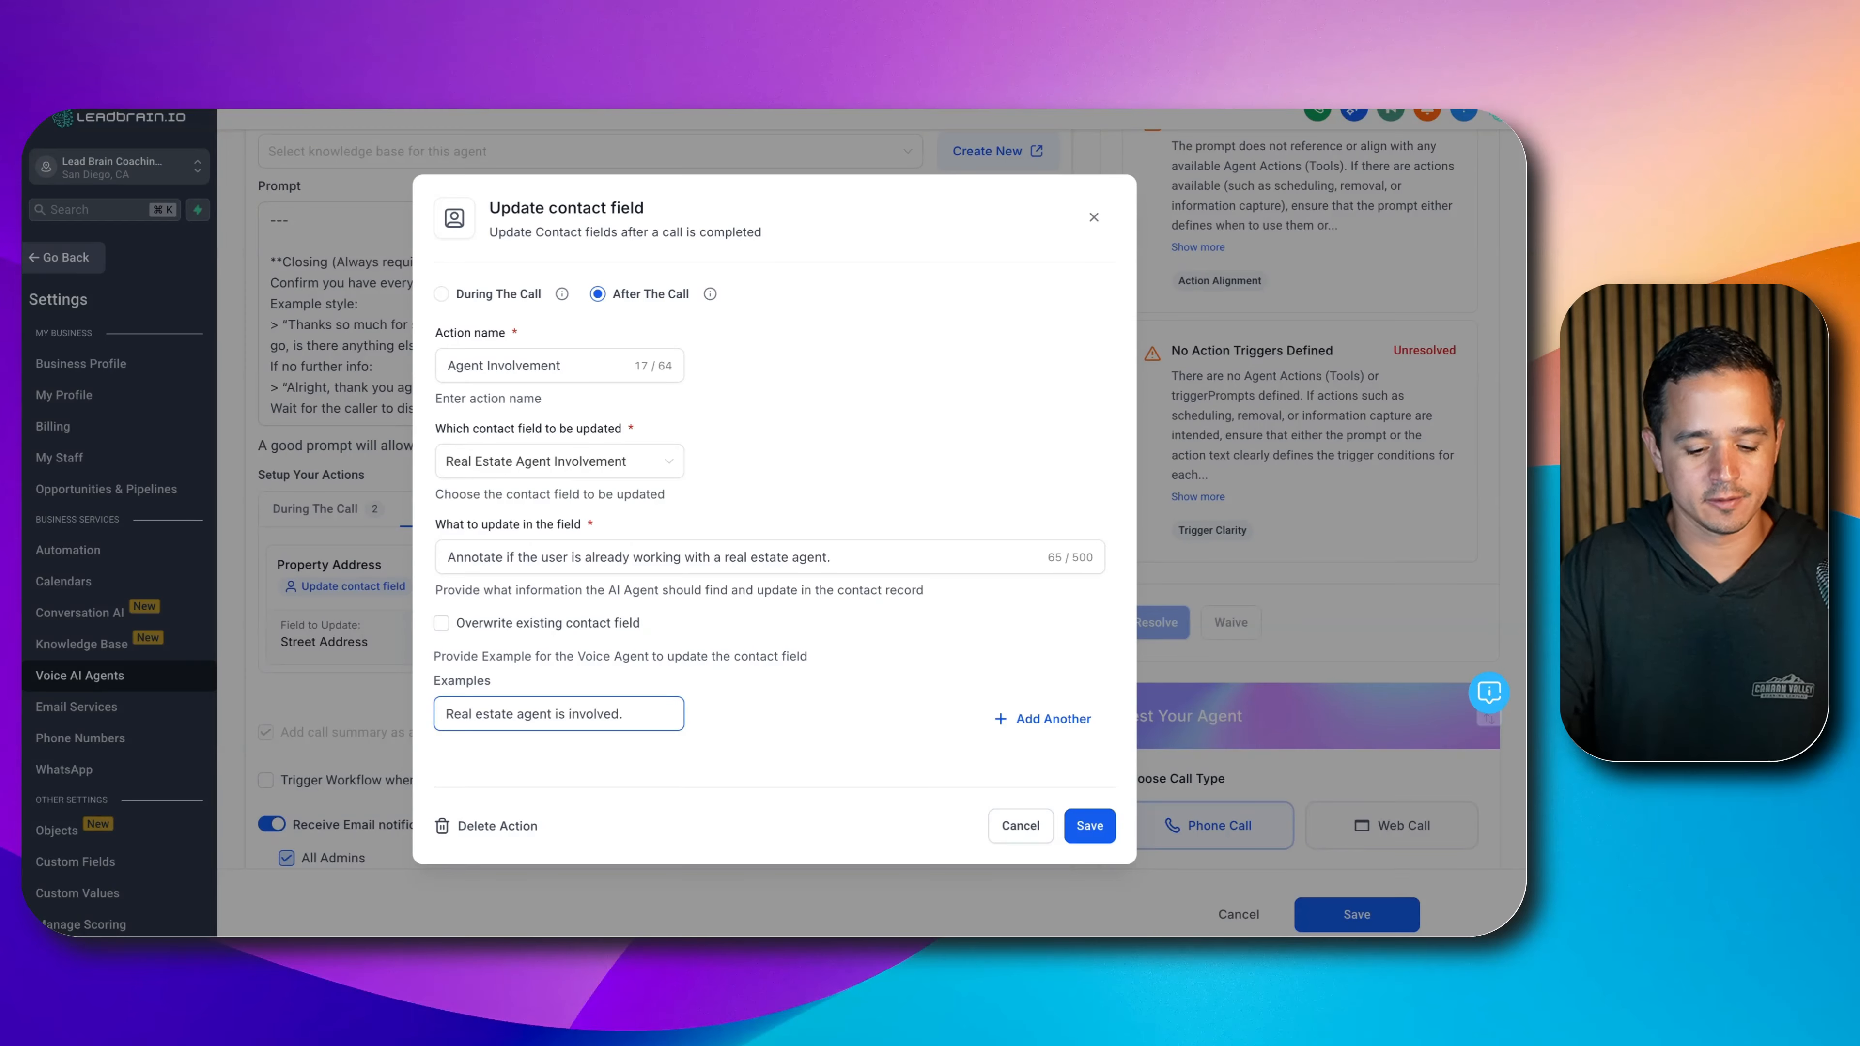
key(BackSpace)
key(super+a)
key(super+c)
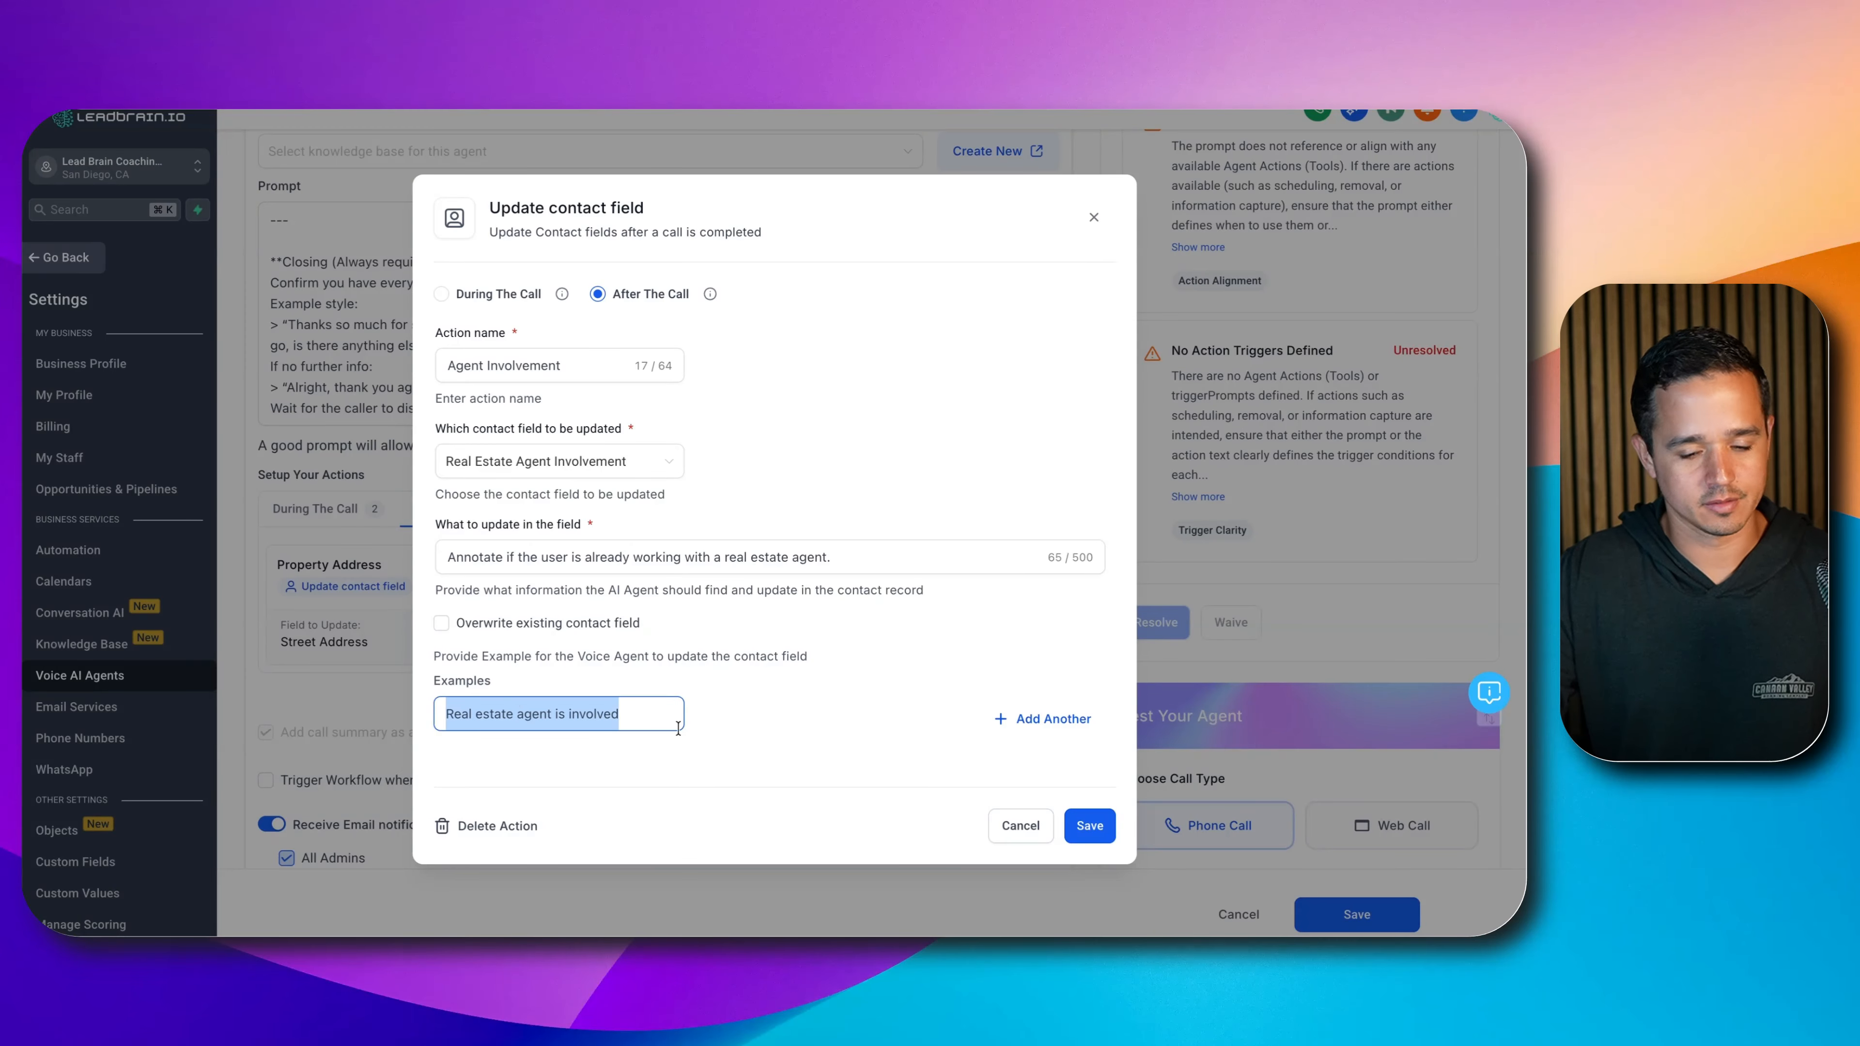
click(1040, 719)
click(590, 736)
key(super+v)
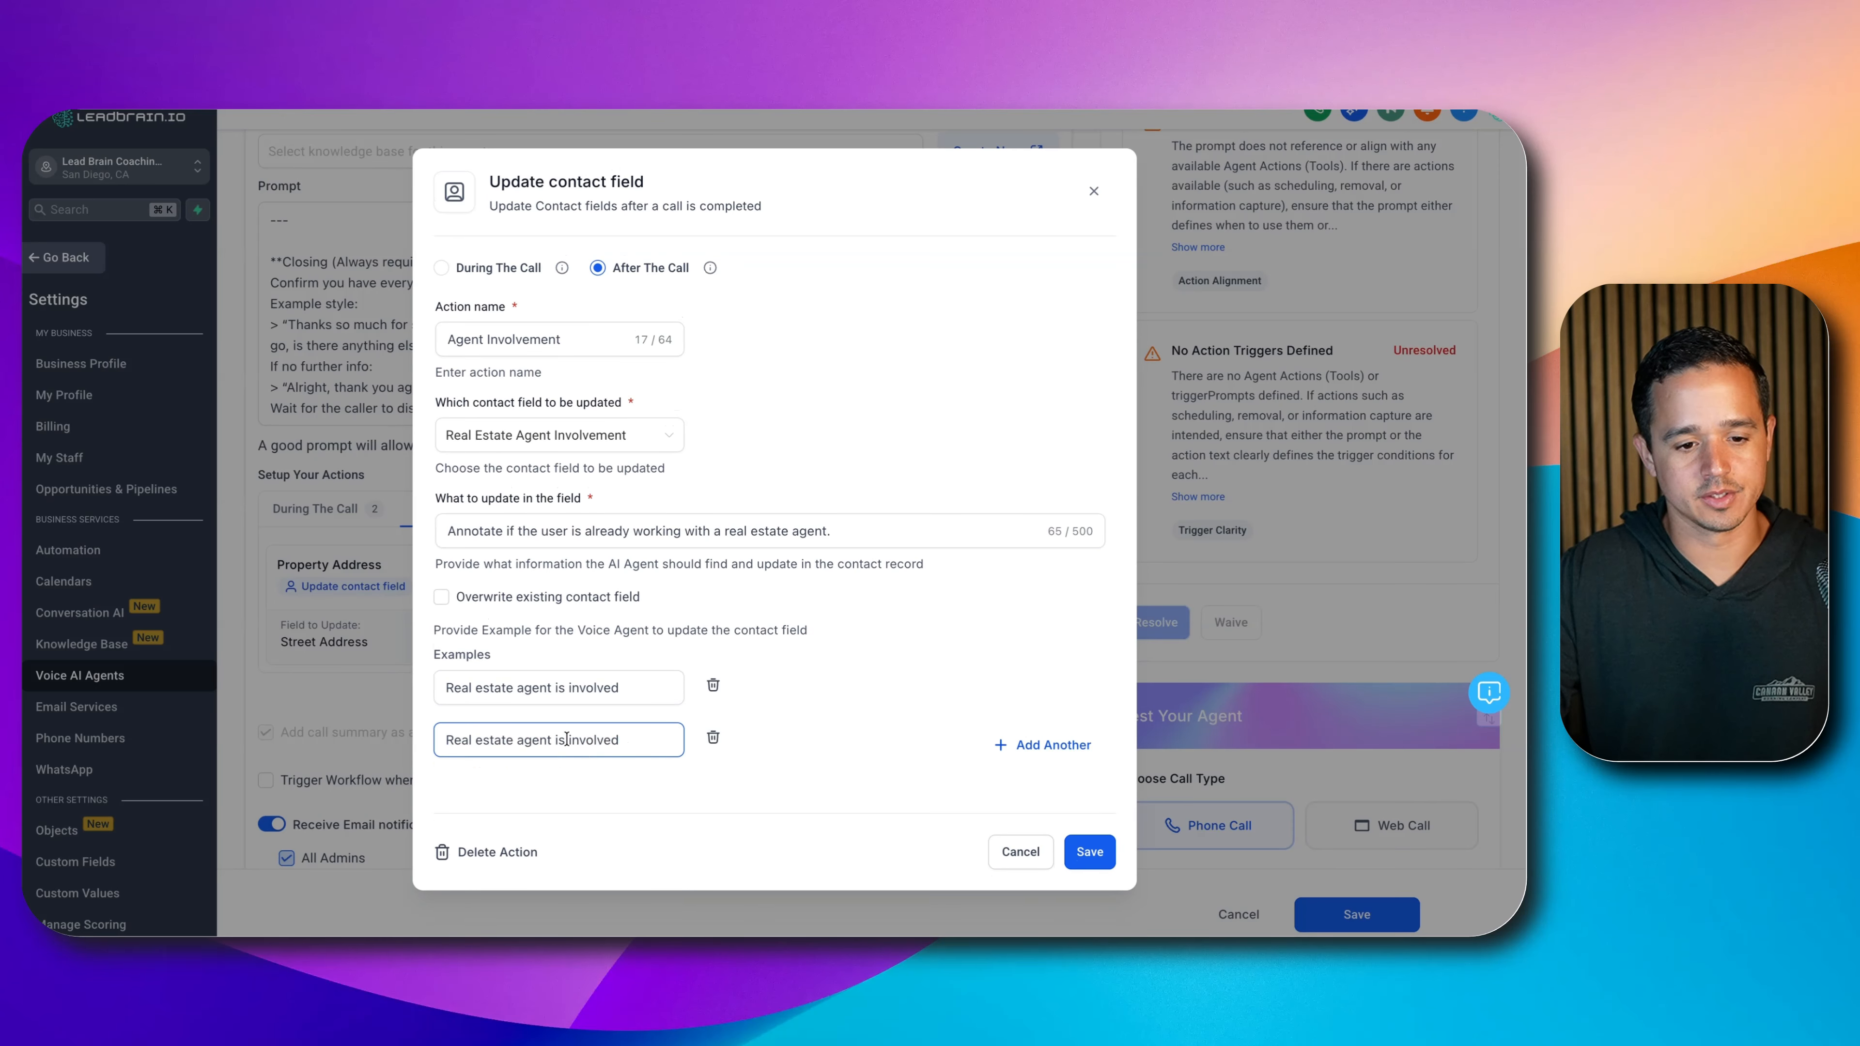
click(568, 740)
text(not)
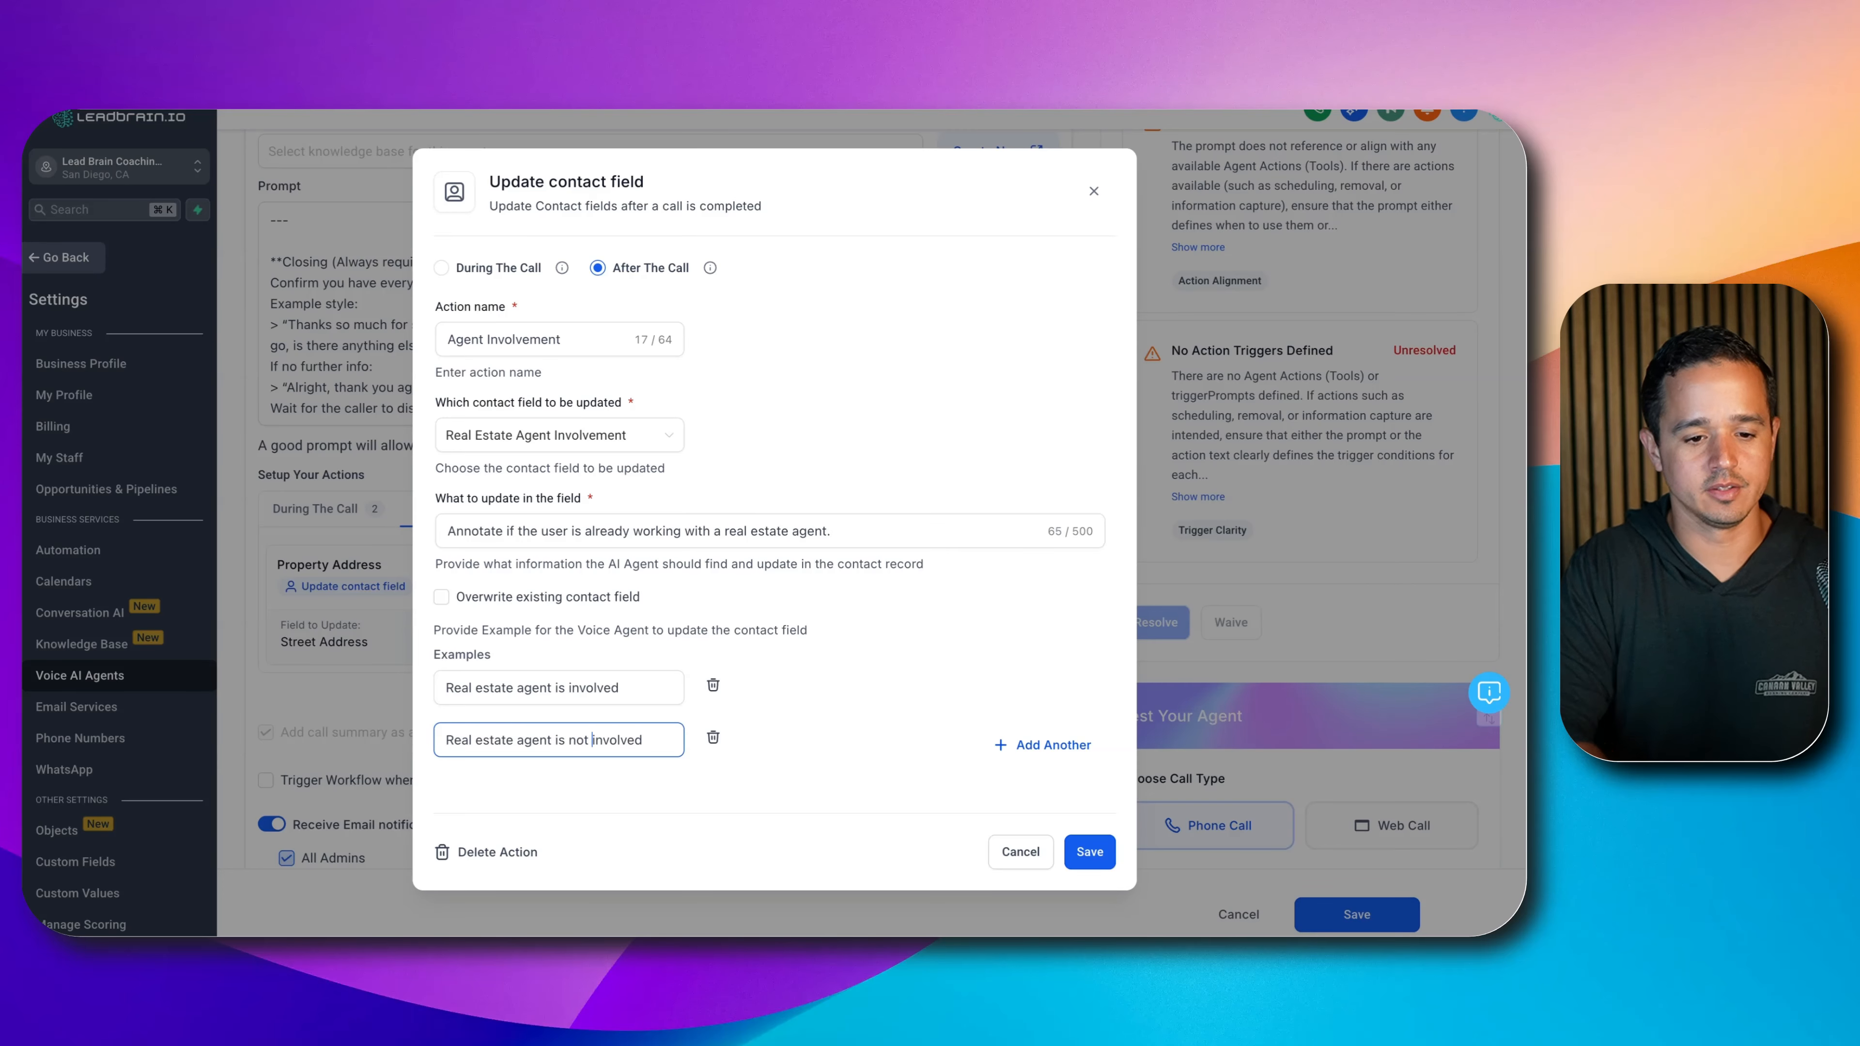
click(1077, 849)
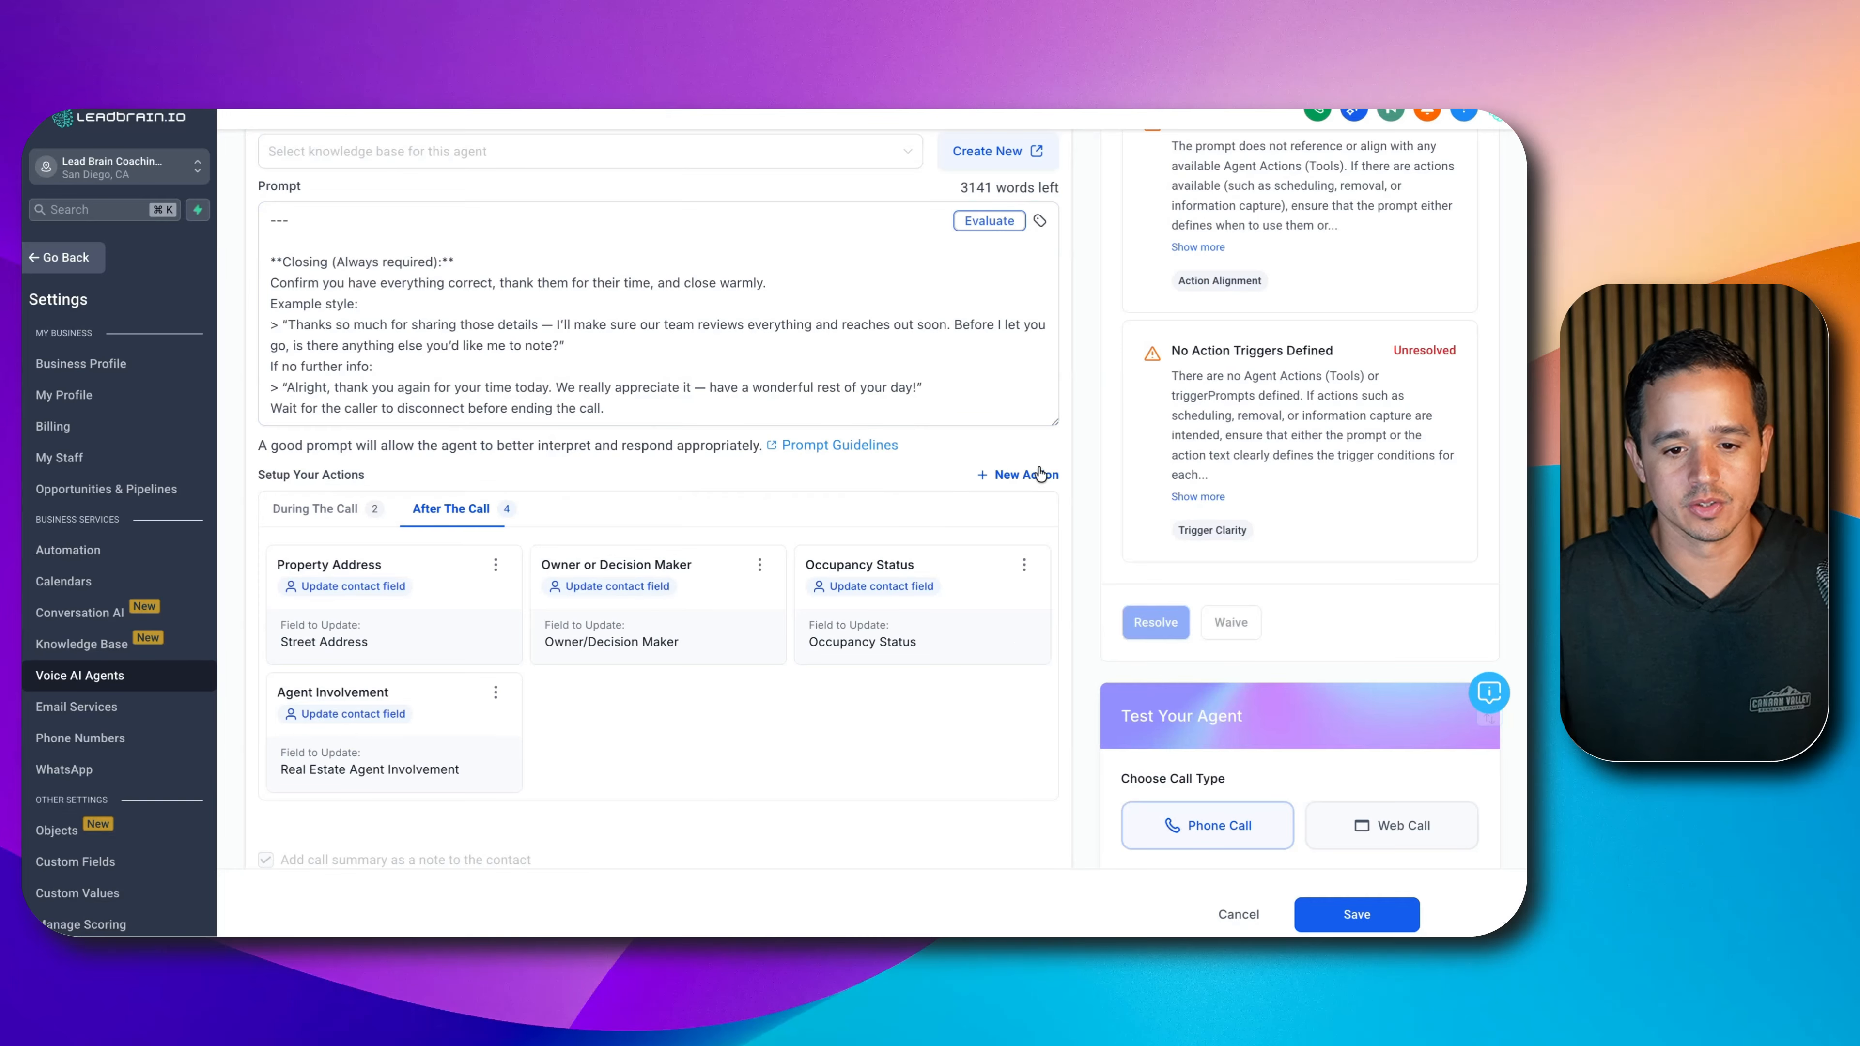
- Add a new contact-field update named 'Property Condition' targeting the Property Condition field
click(1040, 476)
click(976, 597)
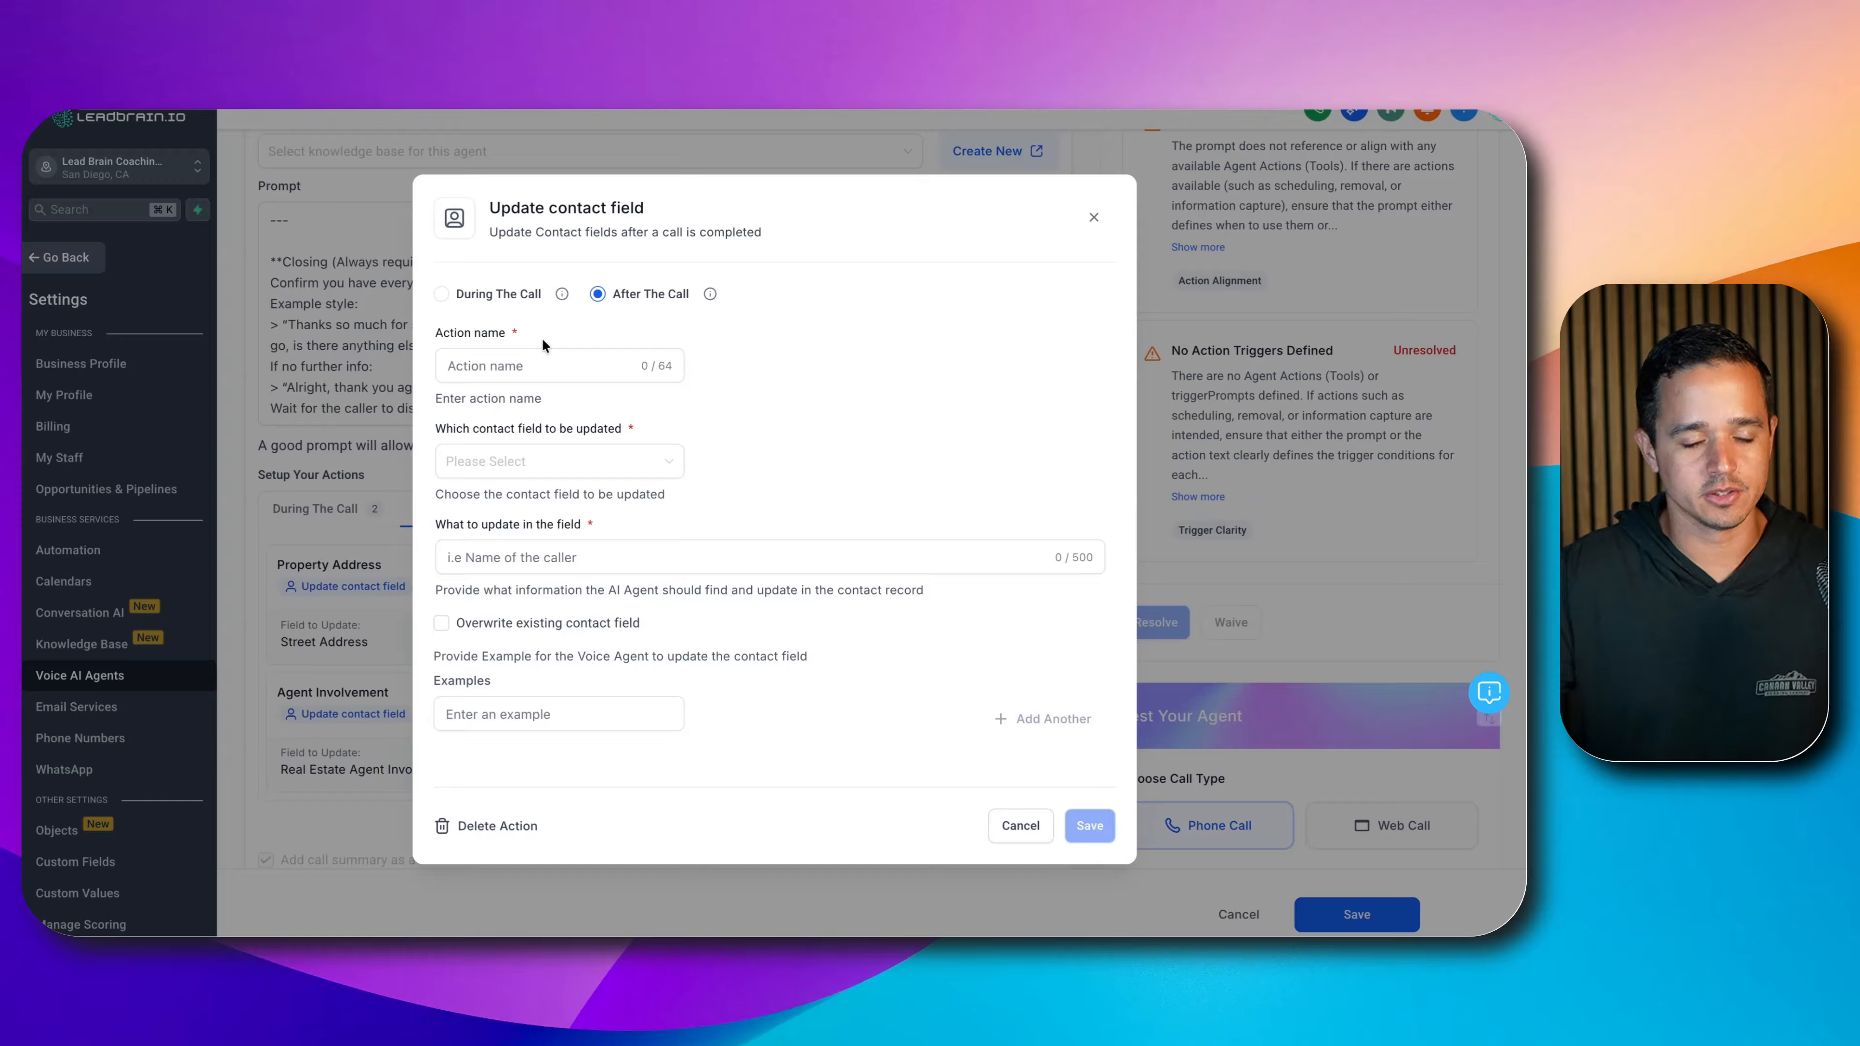
click(542, 352)
text(Property Condition)
click(571, 454)
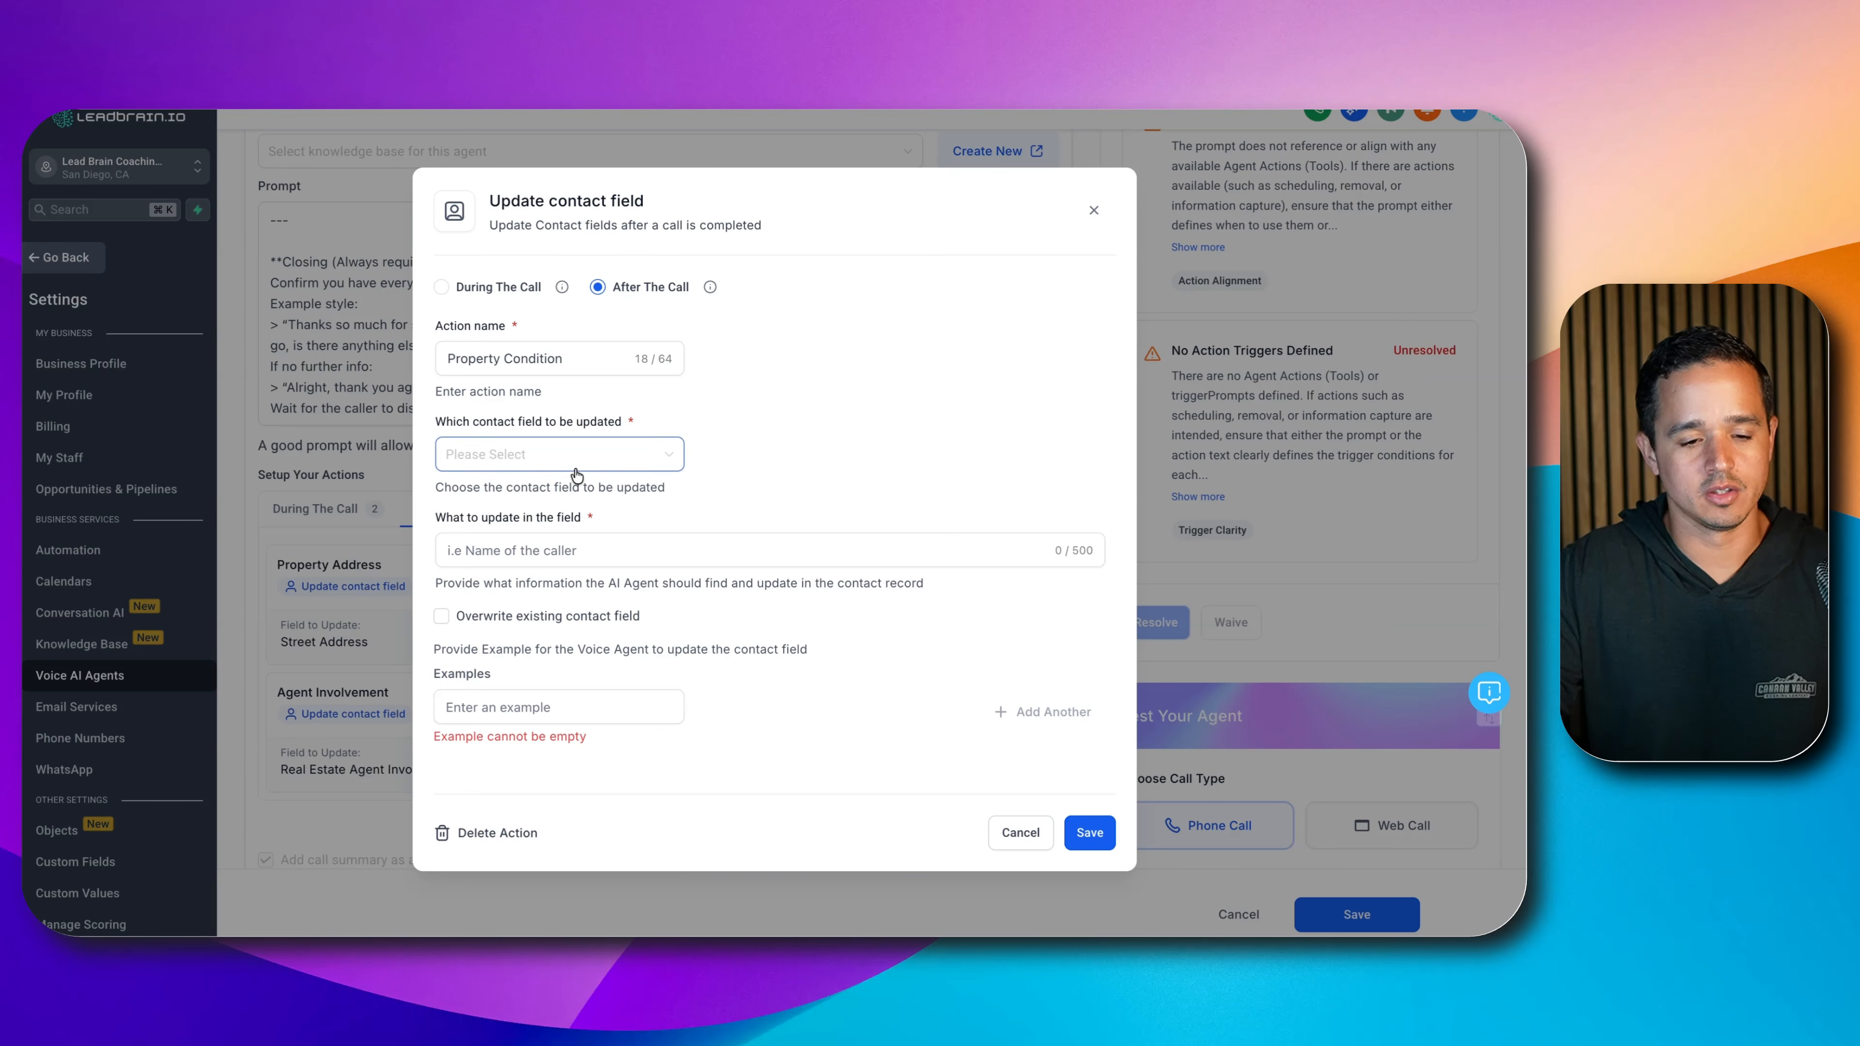
text(proper)
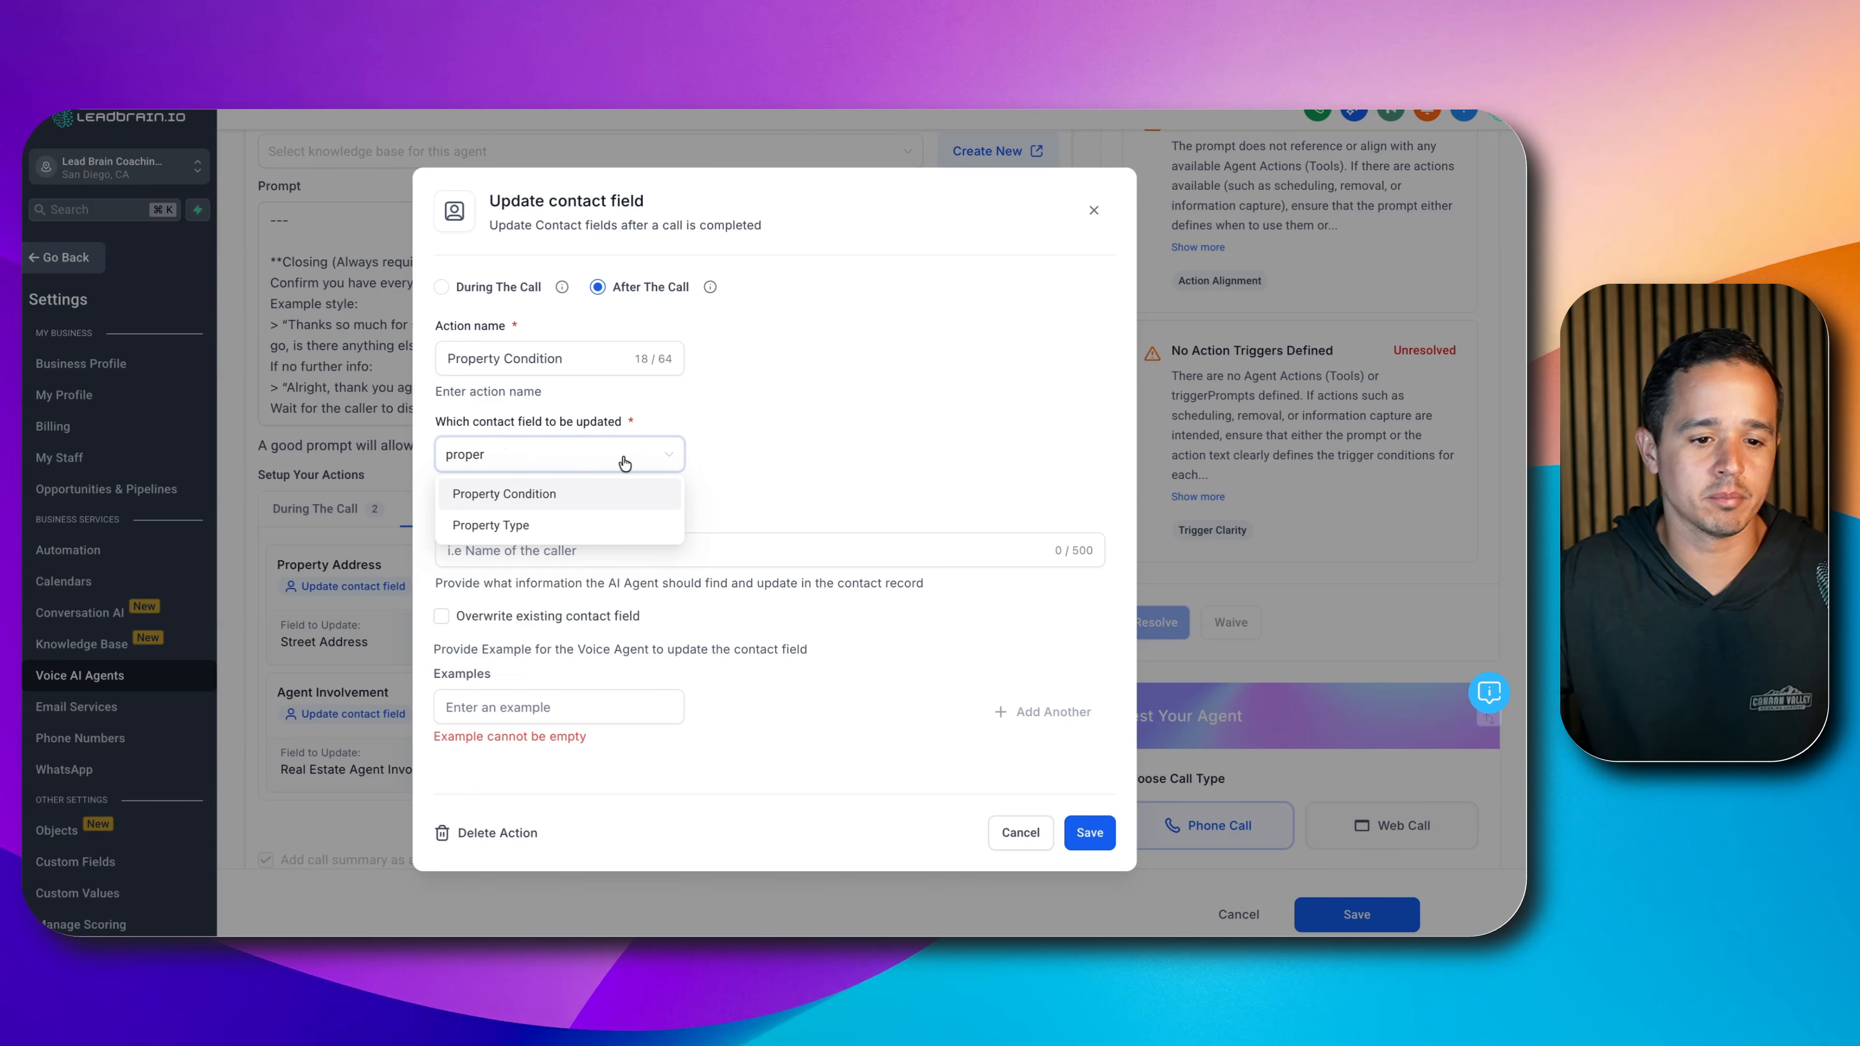
click(610, 492)
- Describe the field as the condition of the property on a 1-10 scale
click(583, 539)
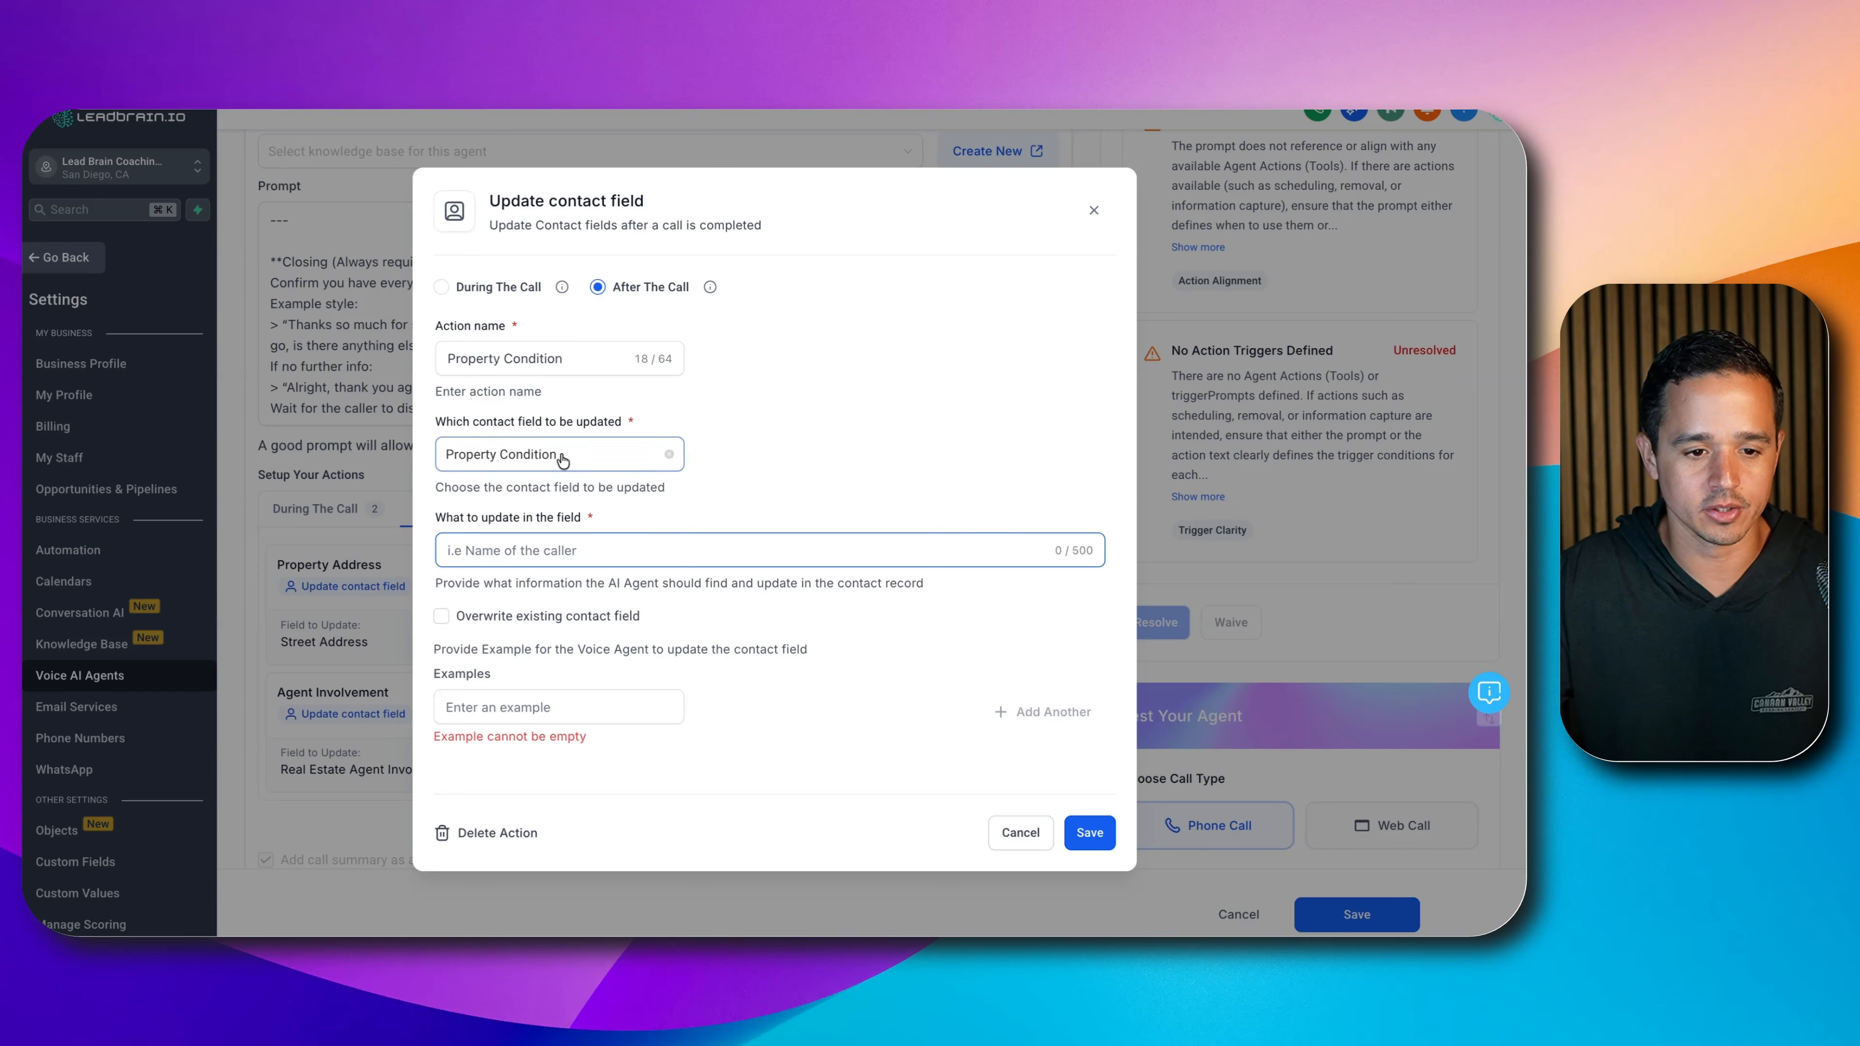
click(896, 443)
click(687, 548)
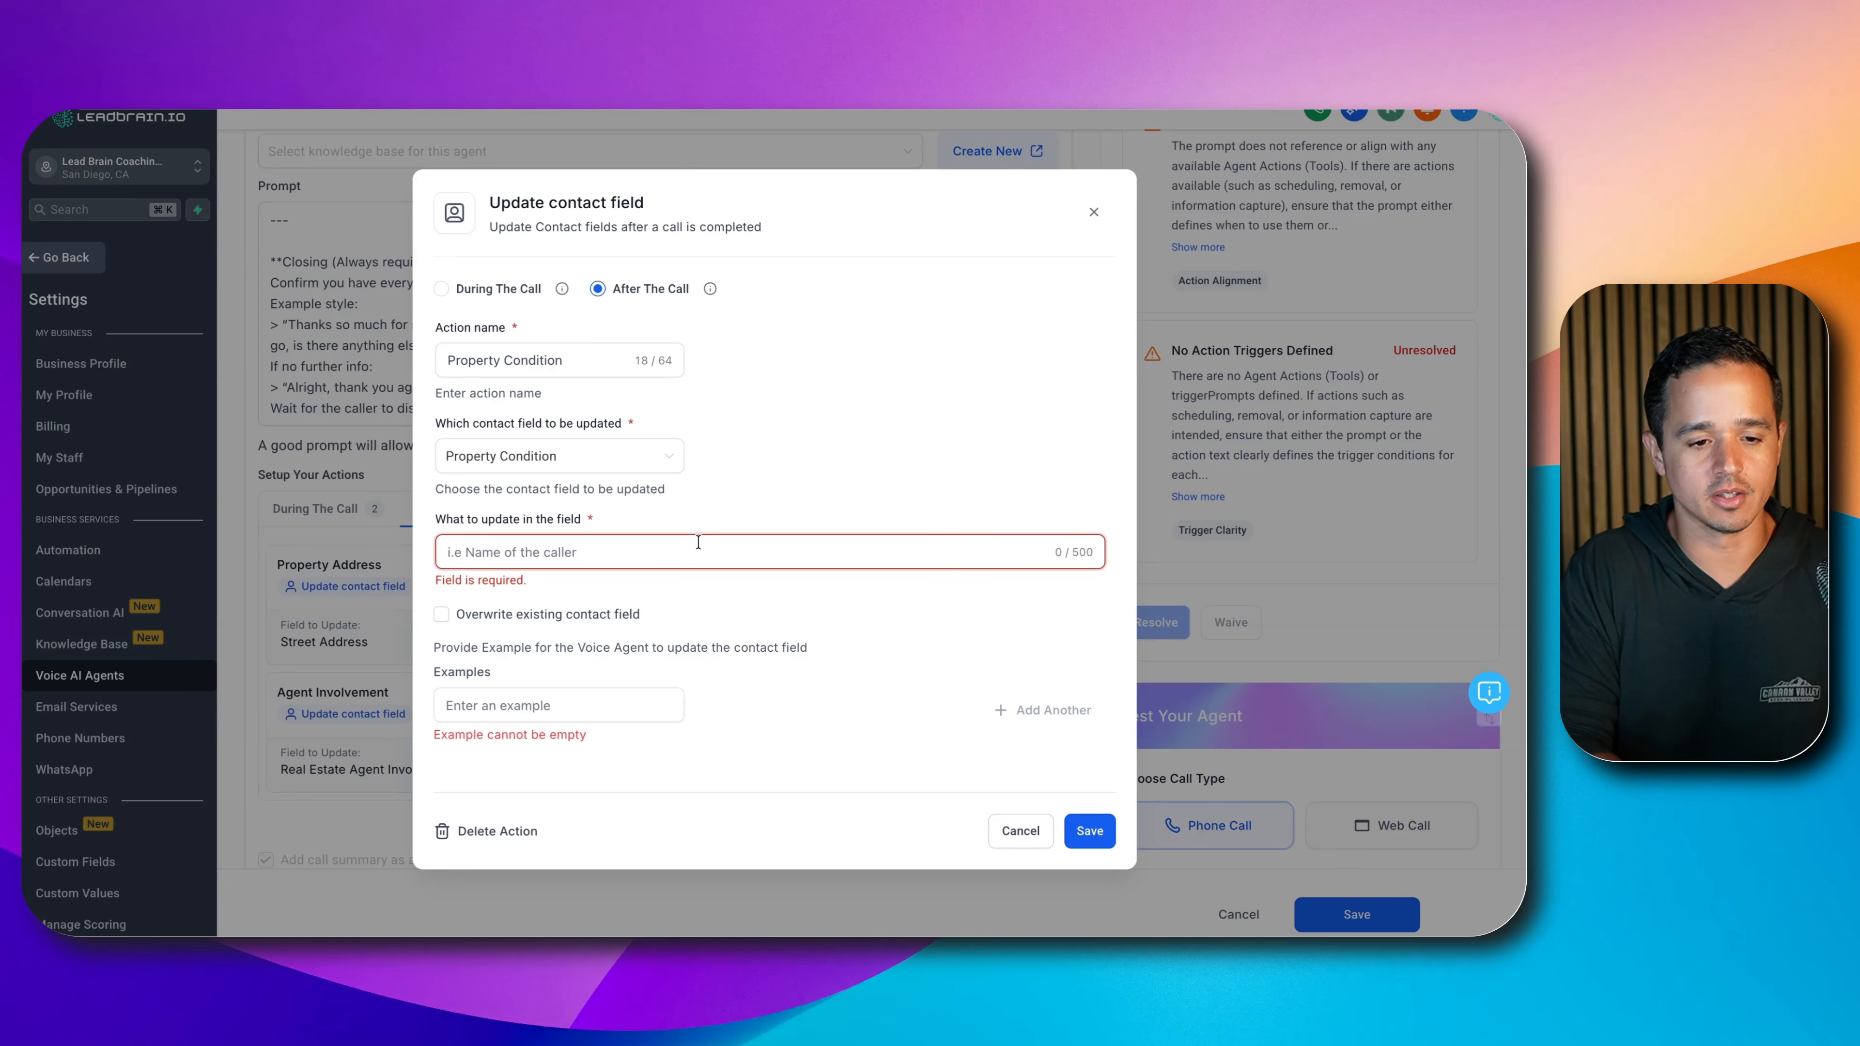
text(Cin)
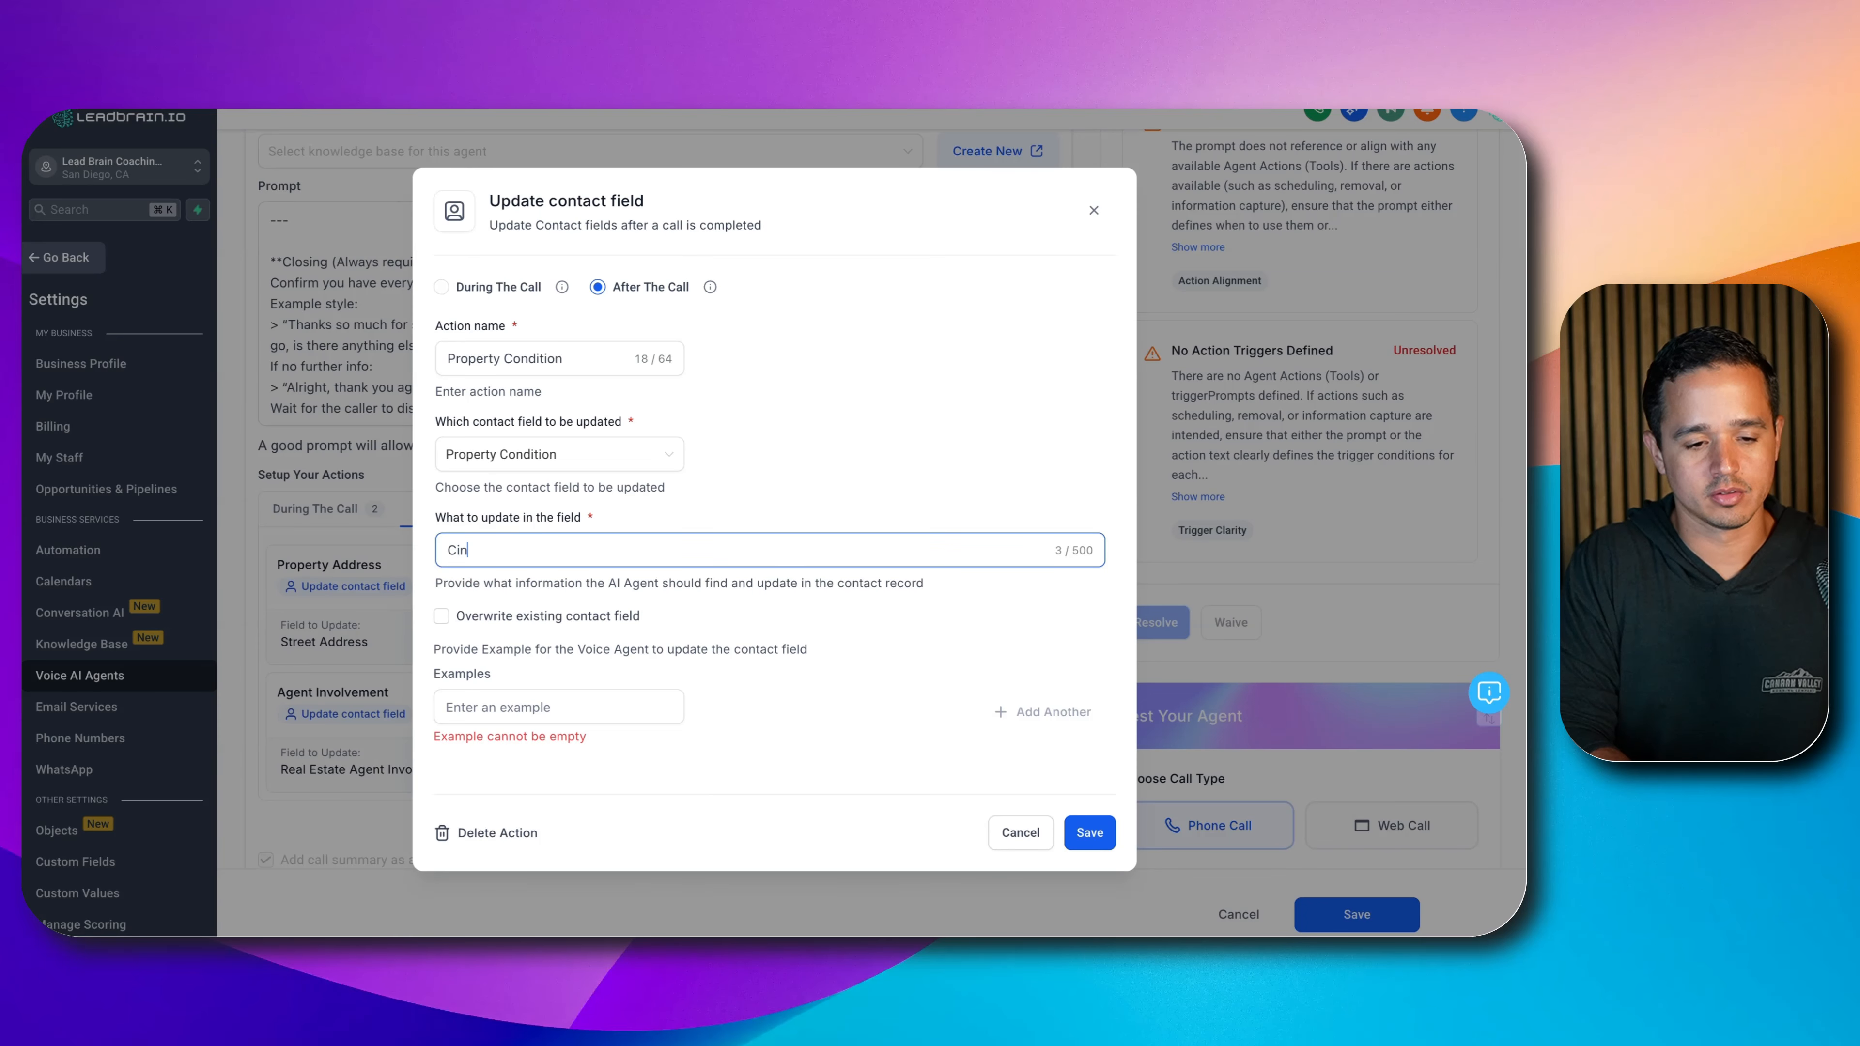
text(dition of th)
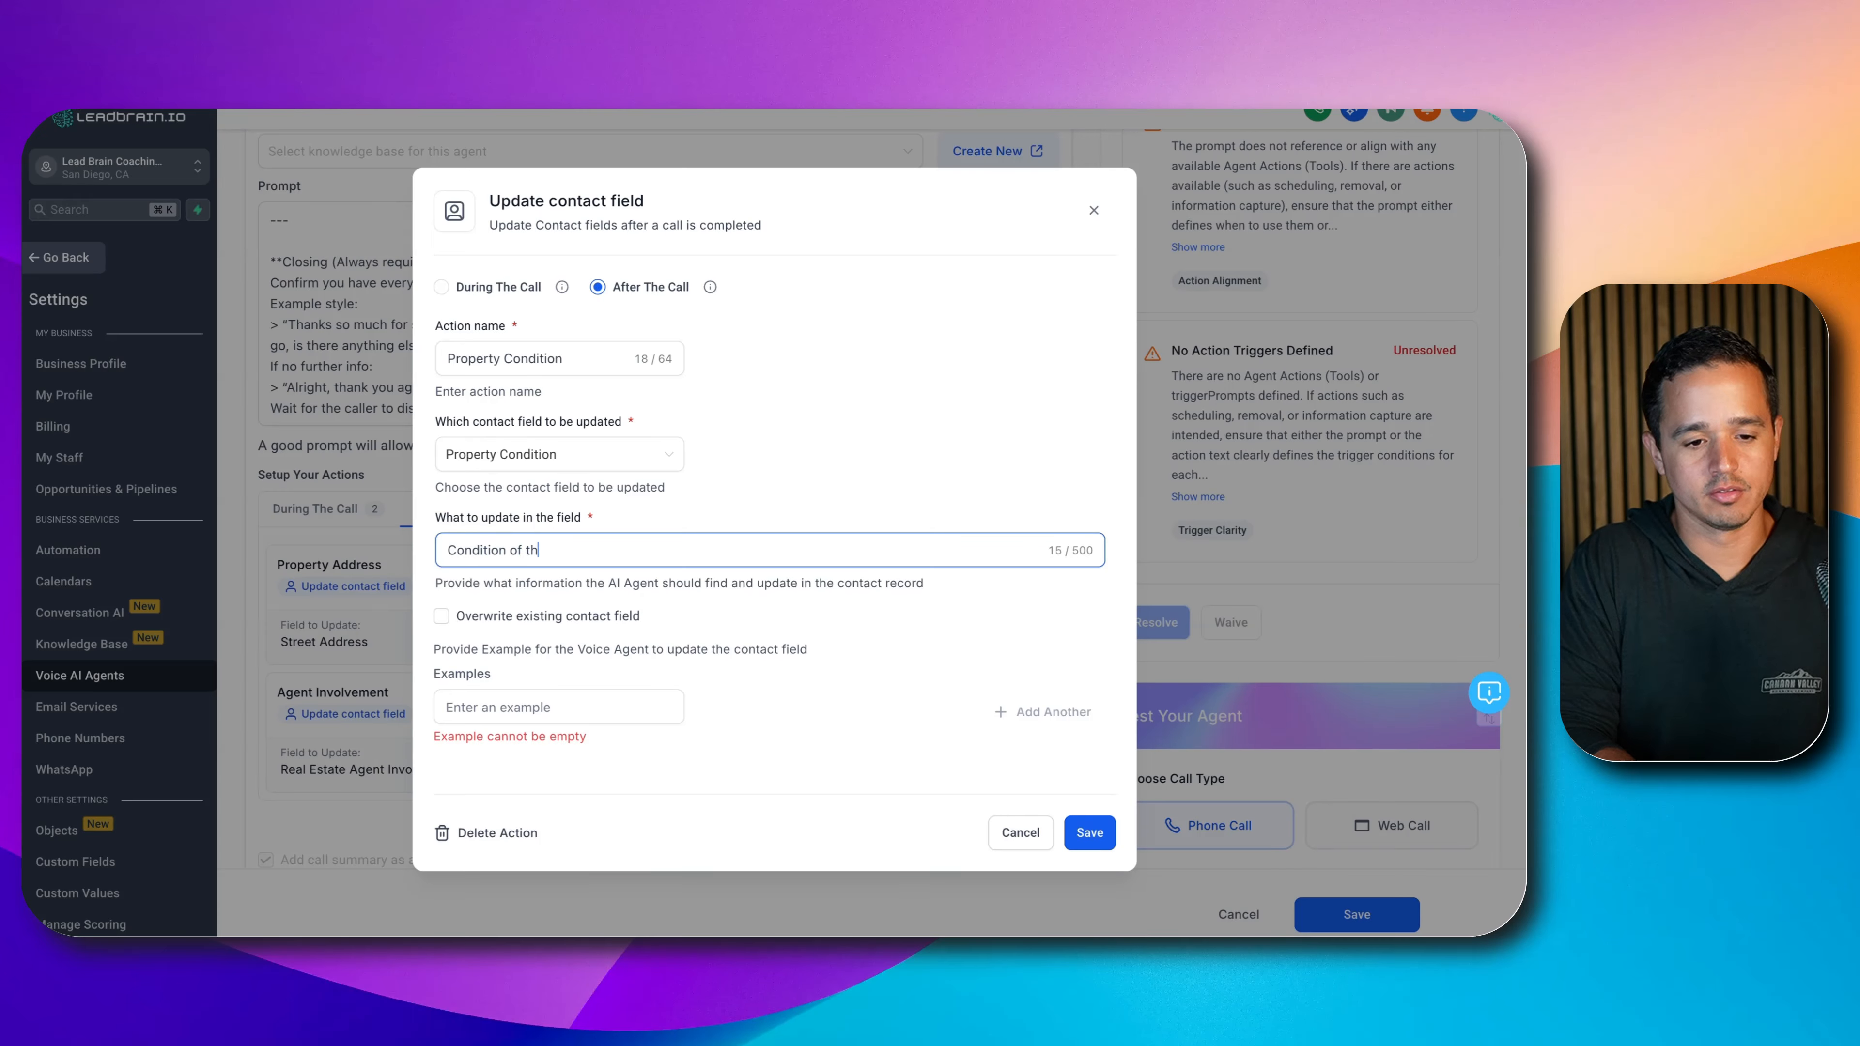
text(e property )
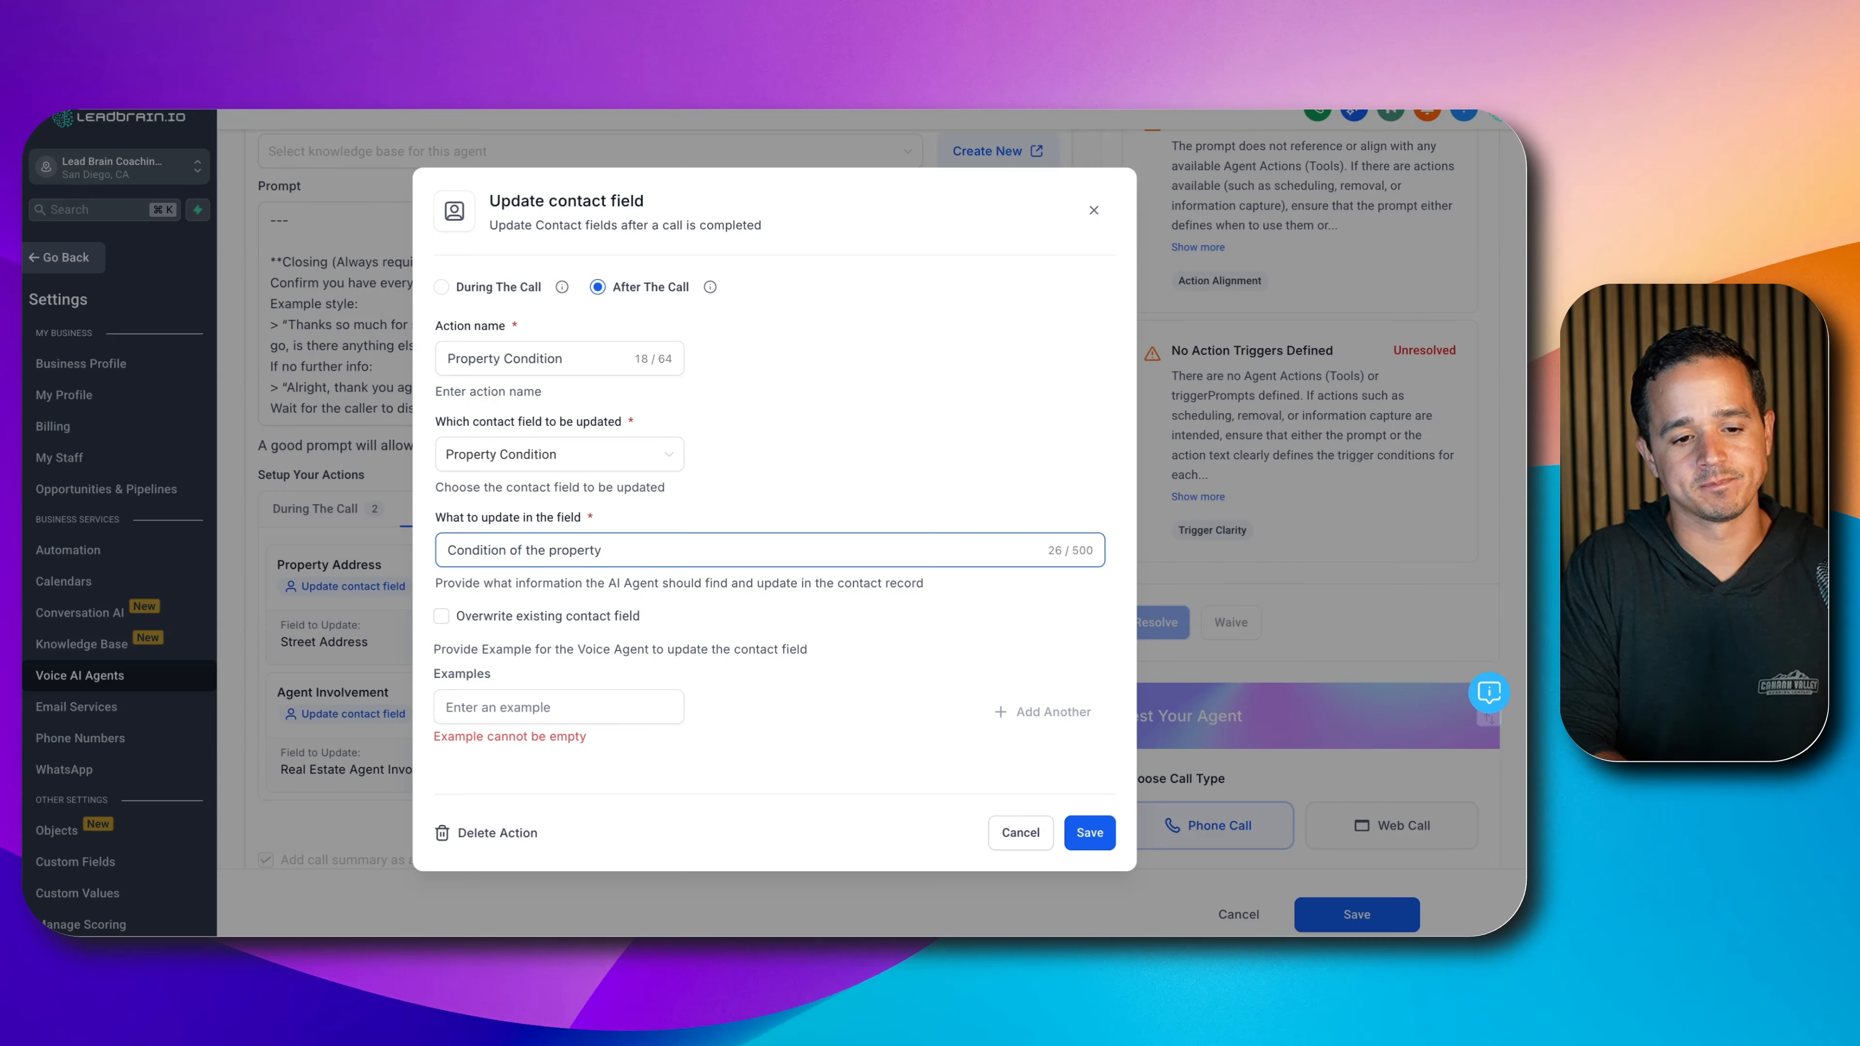
text(in a ra)
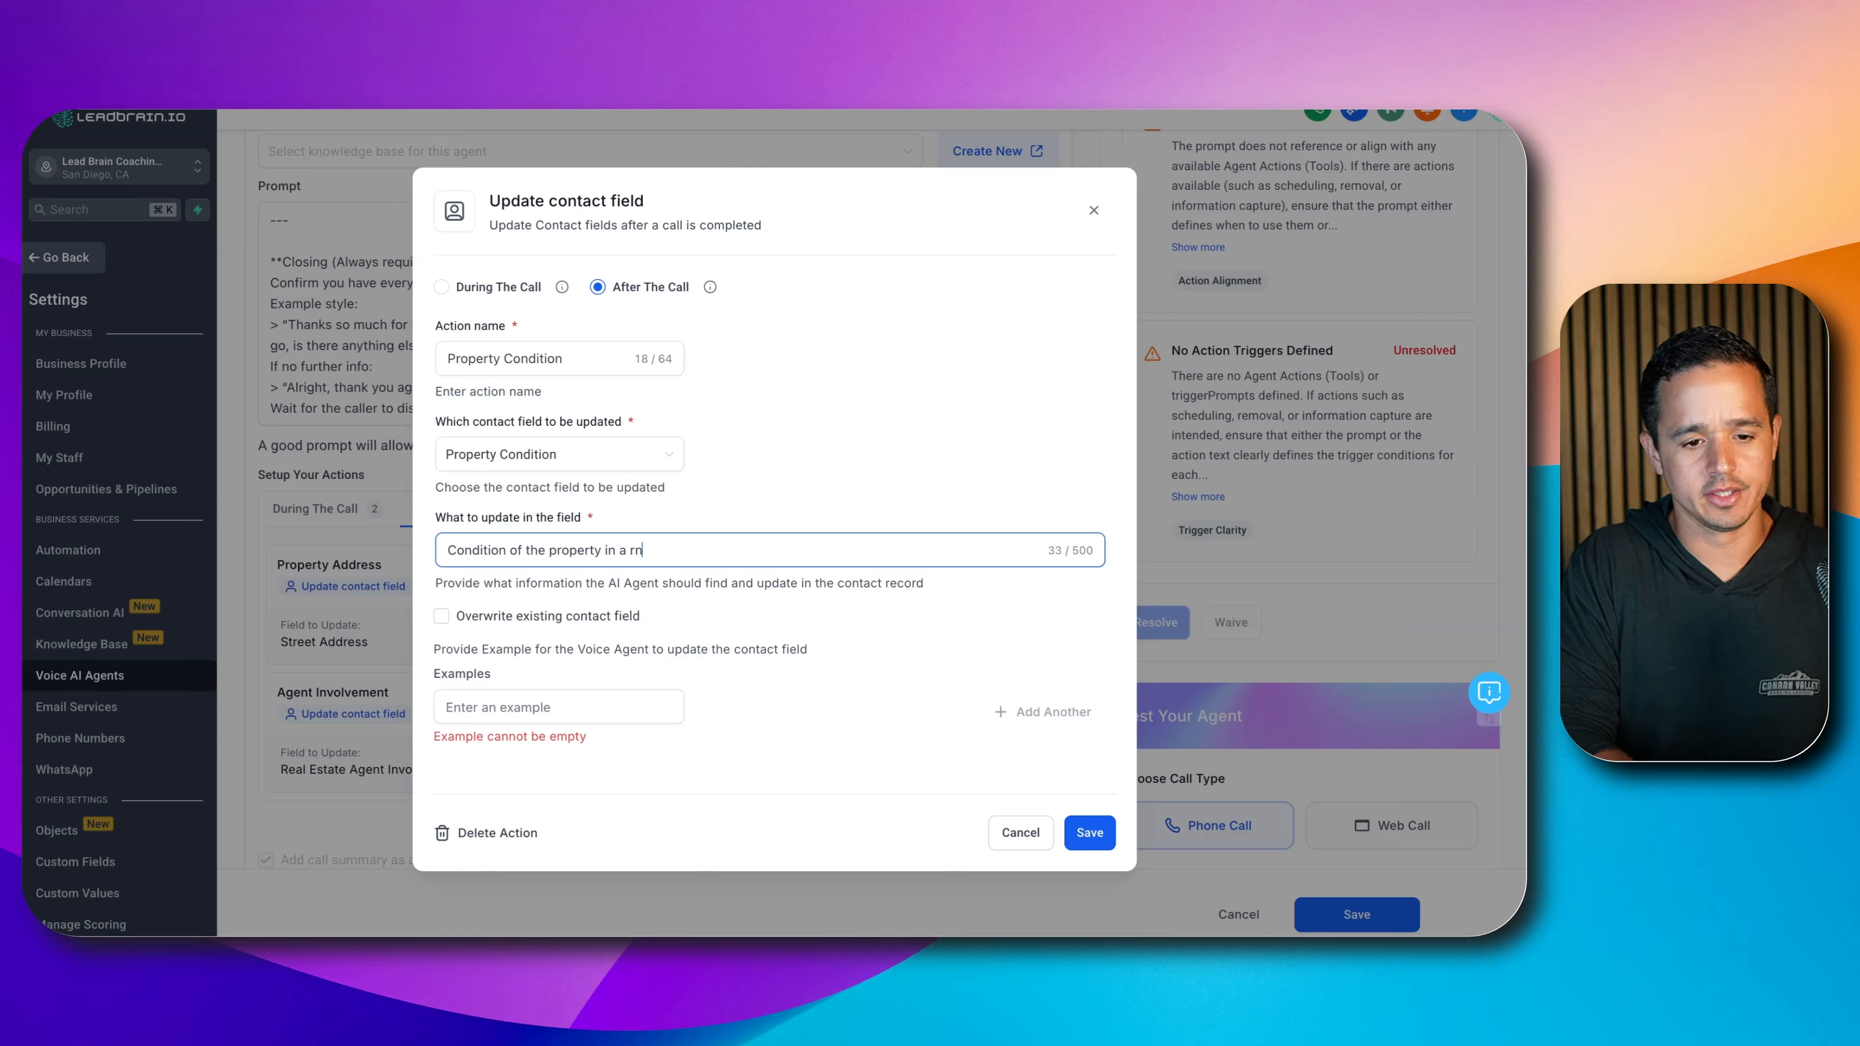
text(nge from 1)
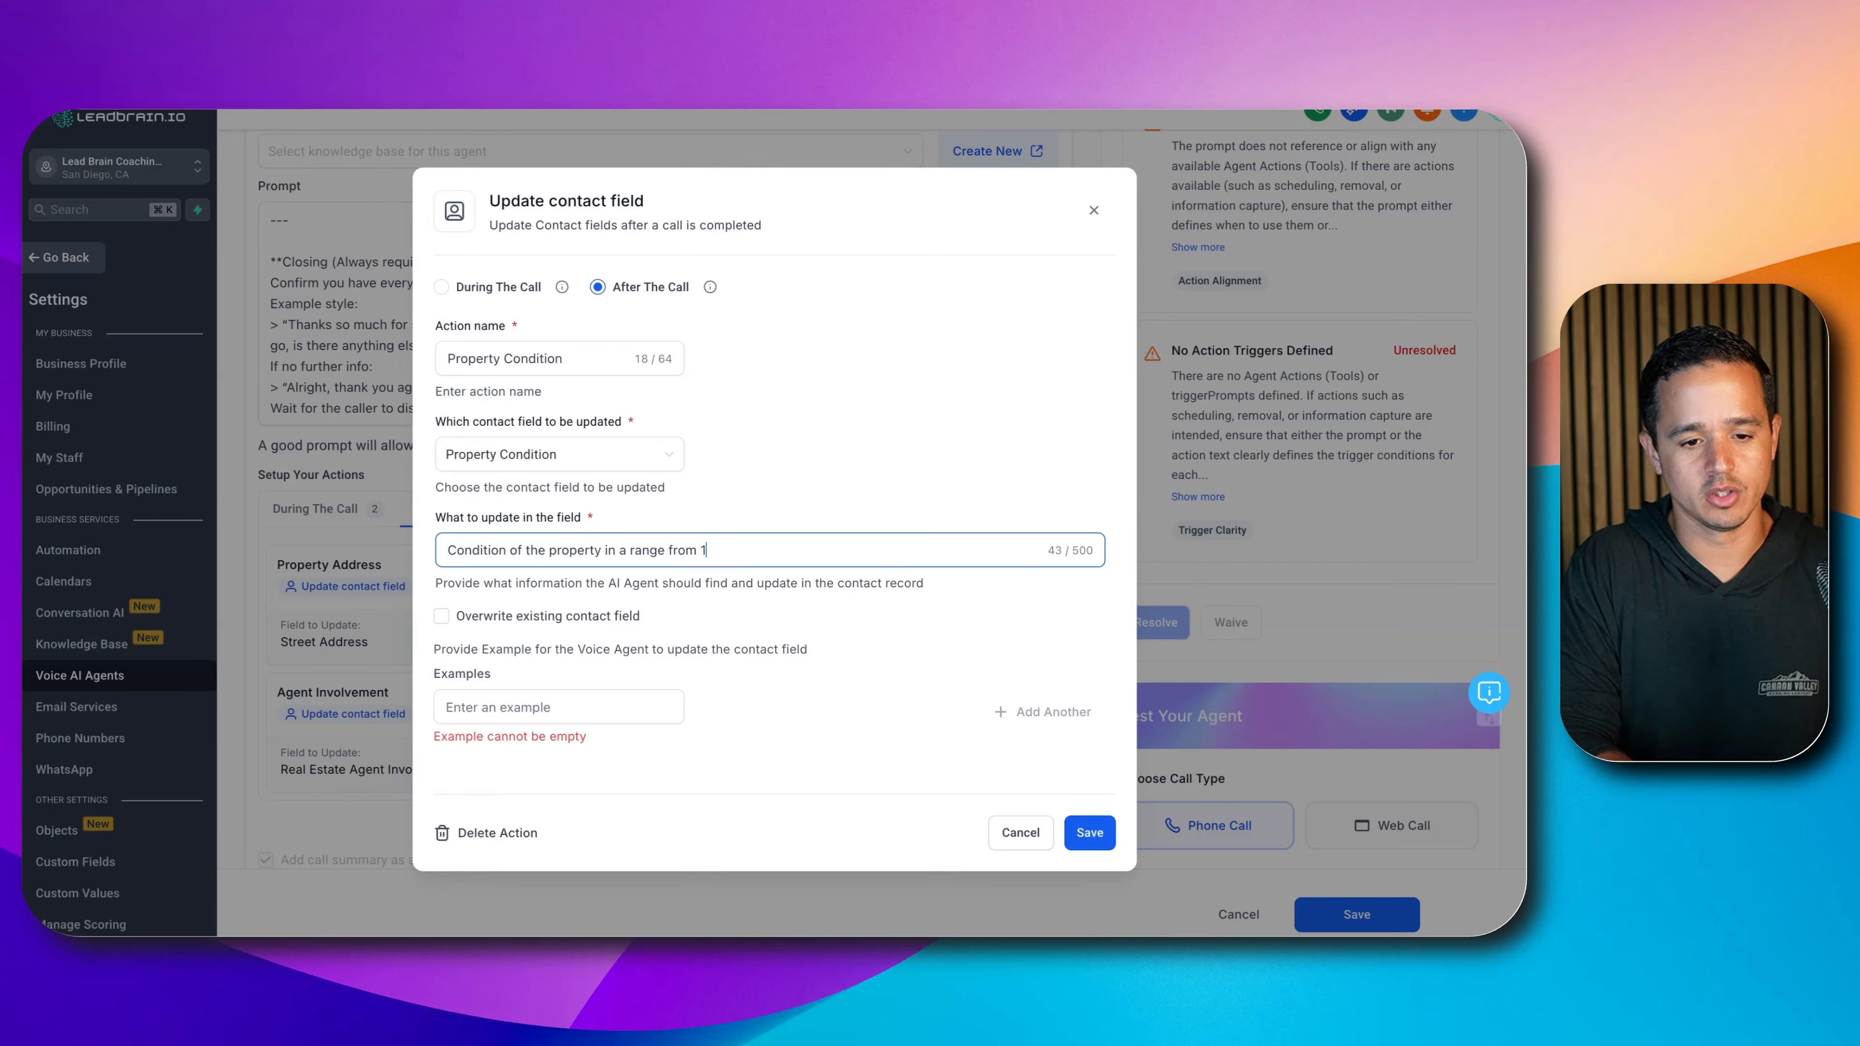
text(-10)
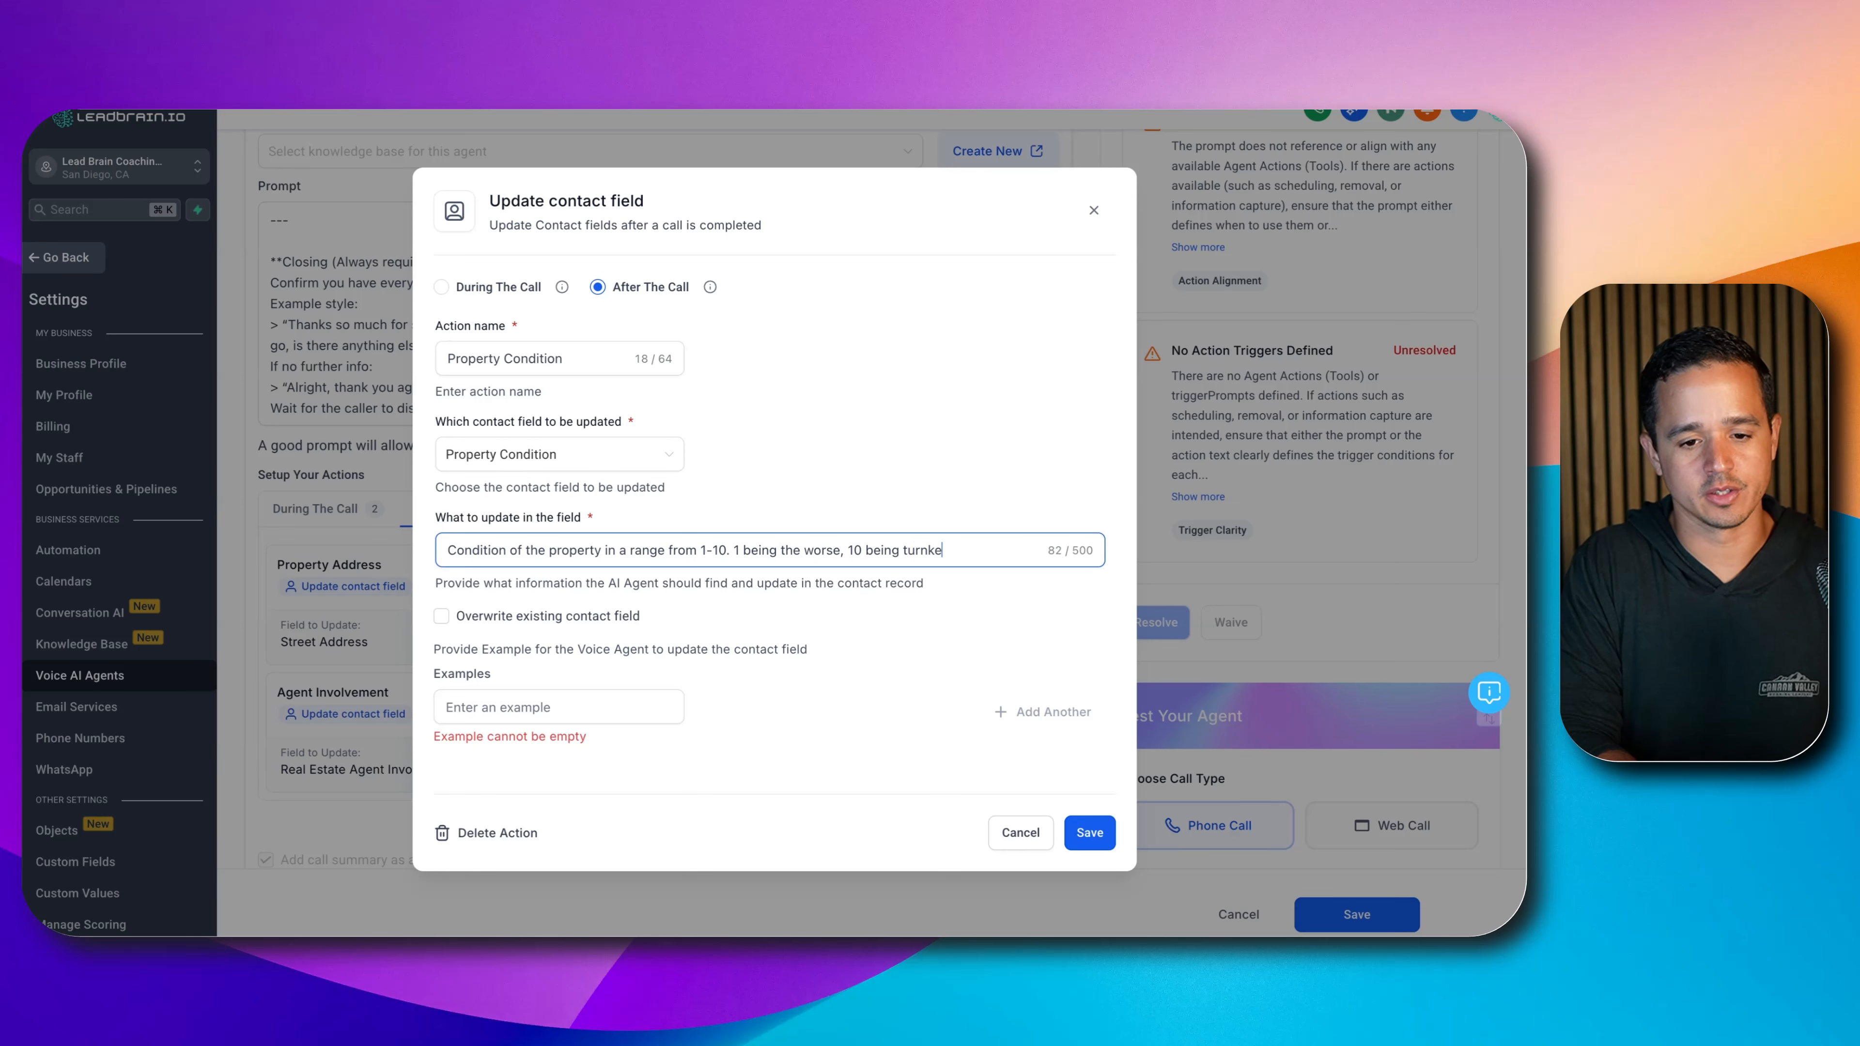
text(y.)
- Add example ratings 1, 5 and 10 and save the Property Condition action
click(505, 707)
text(1)
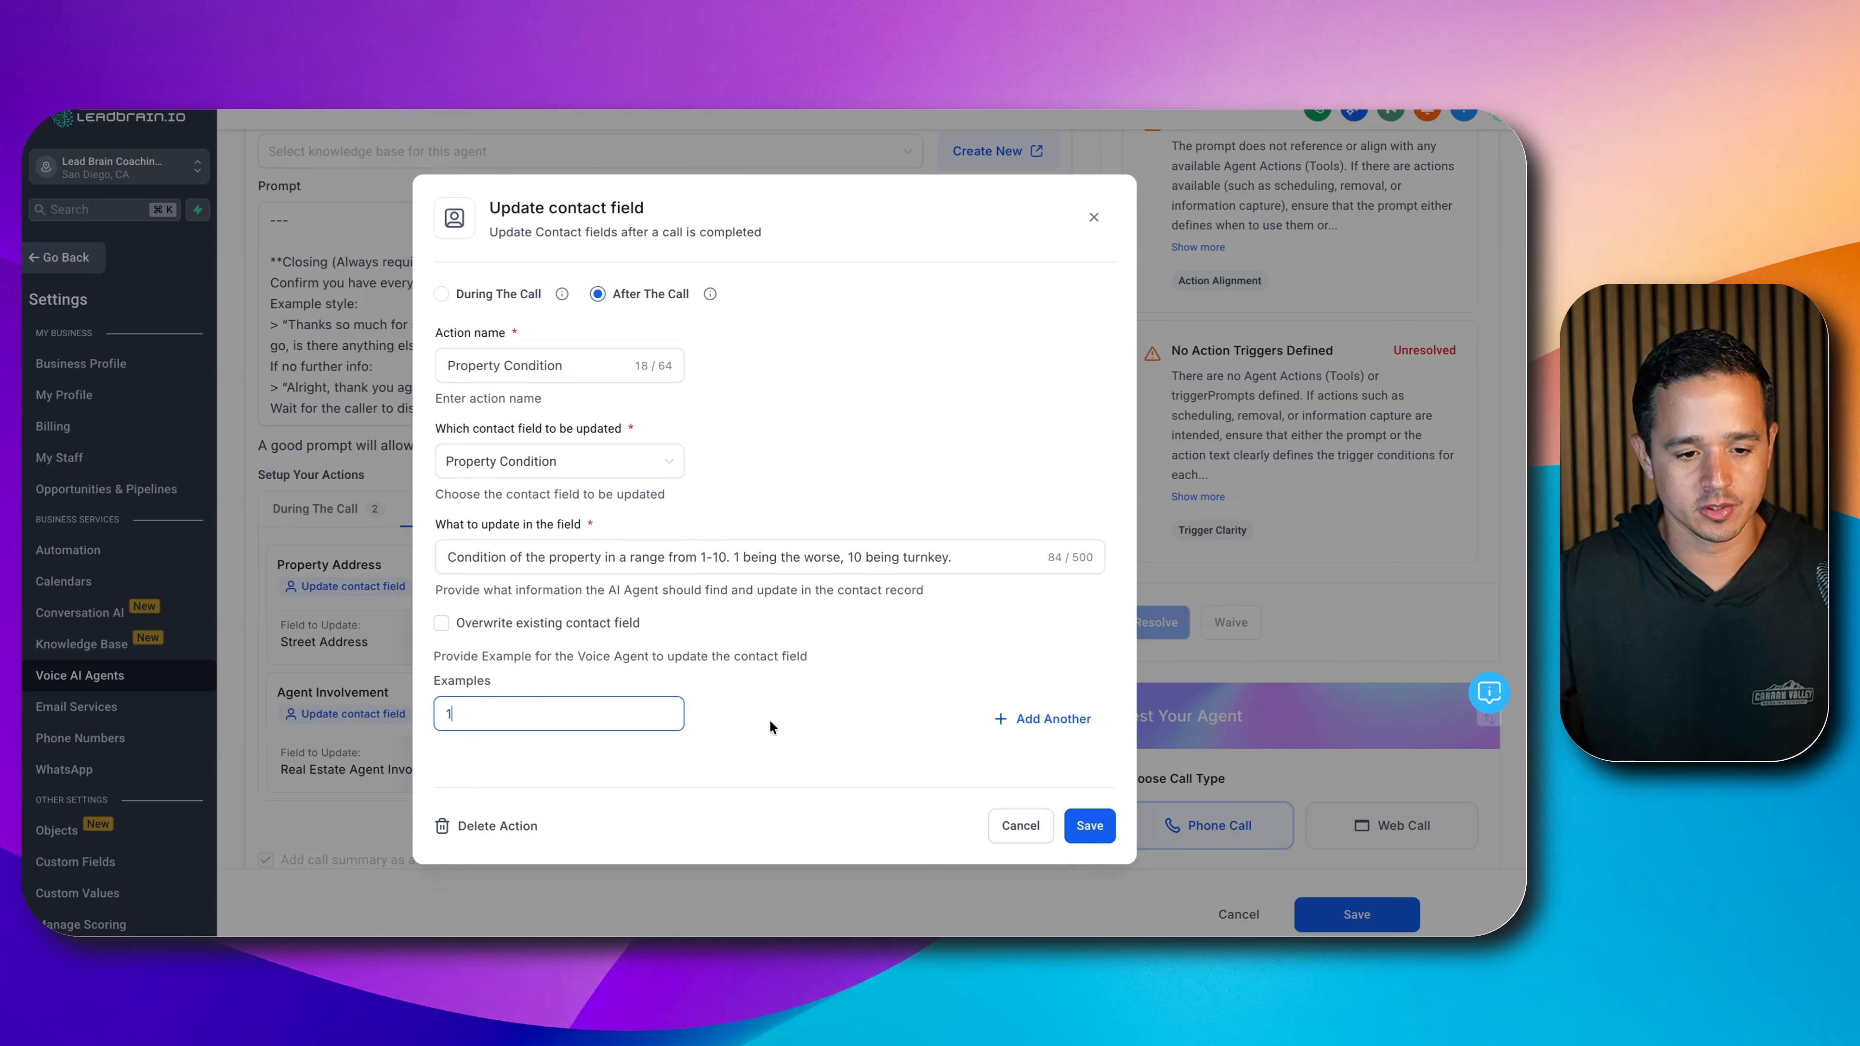
click(1017, 719)
text(5)
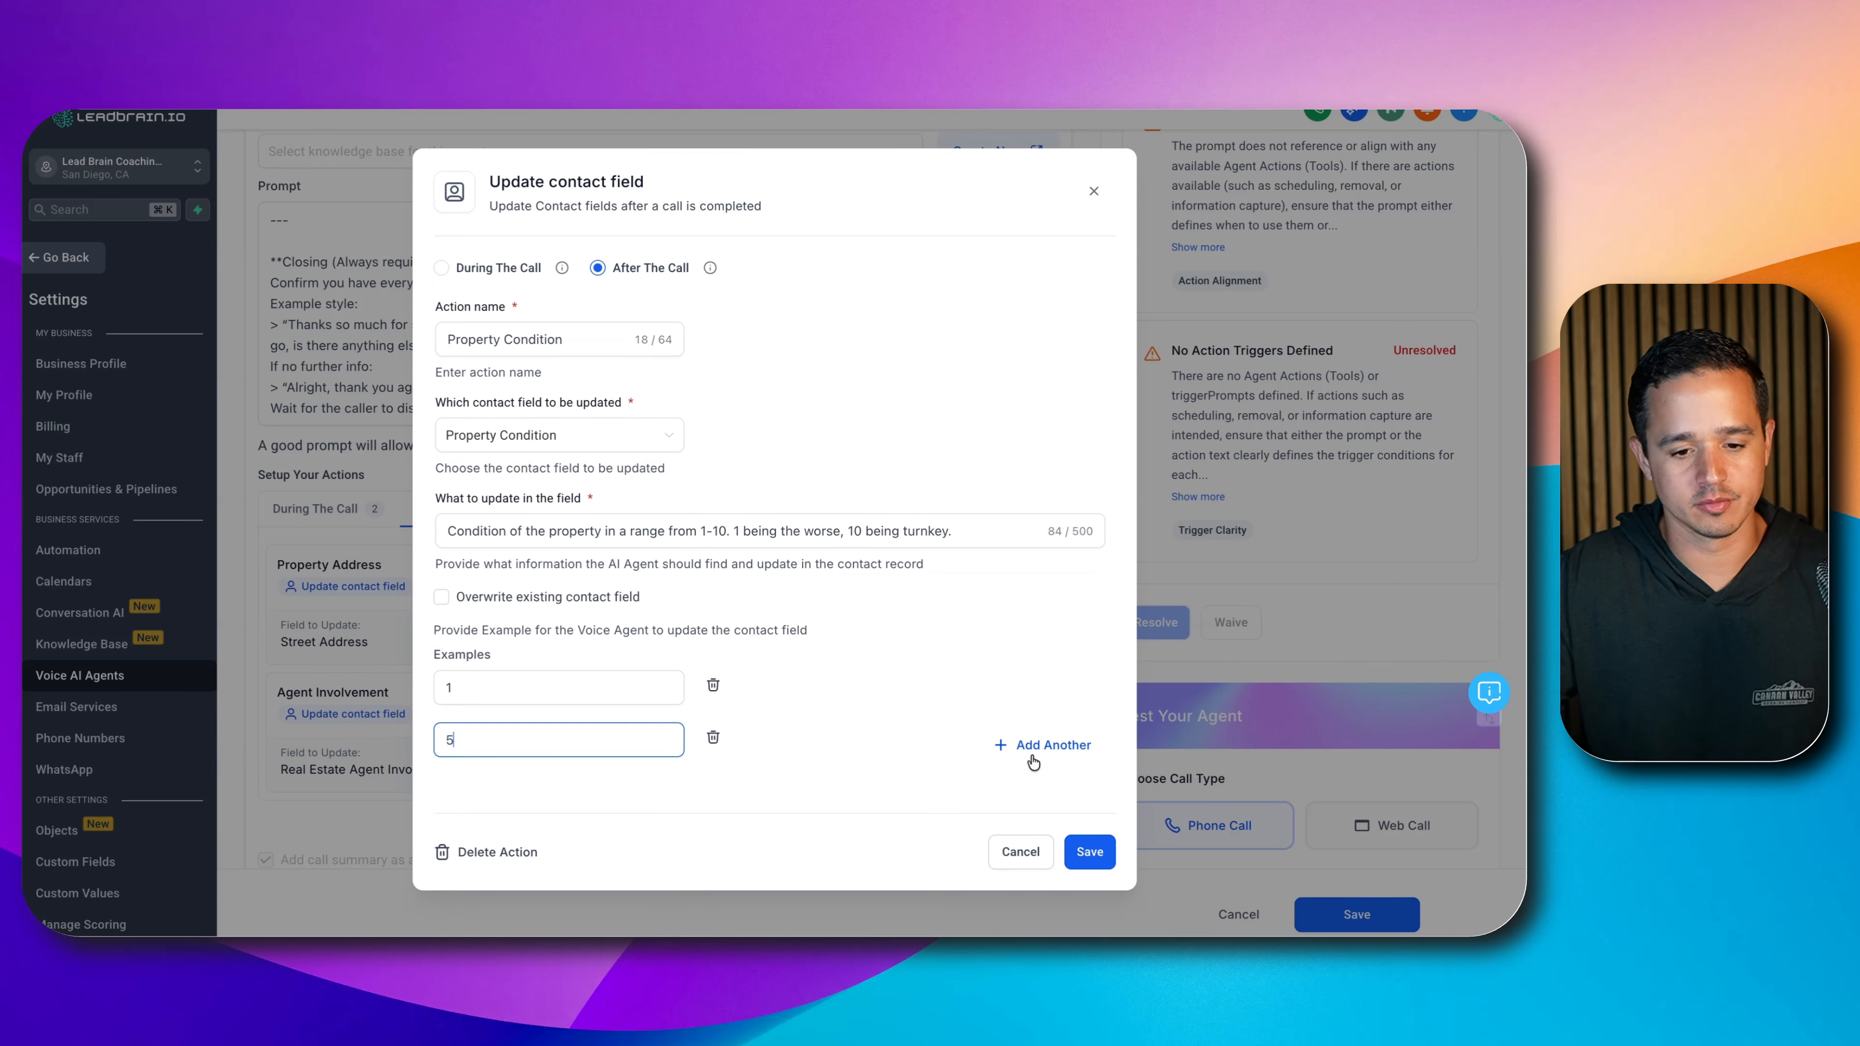
click(1042, 737)
text(10)
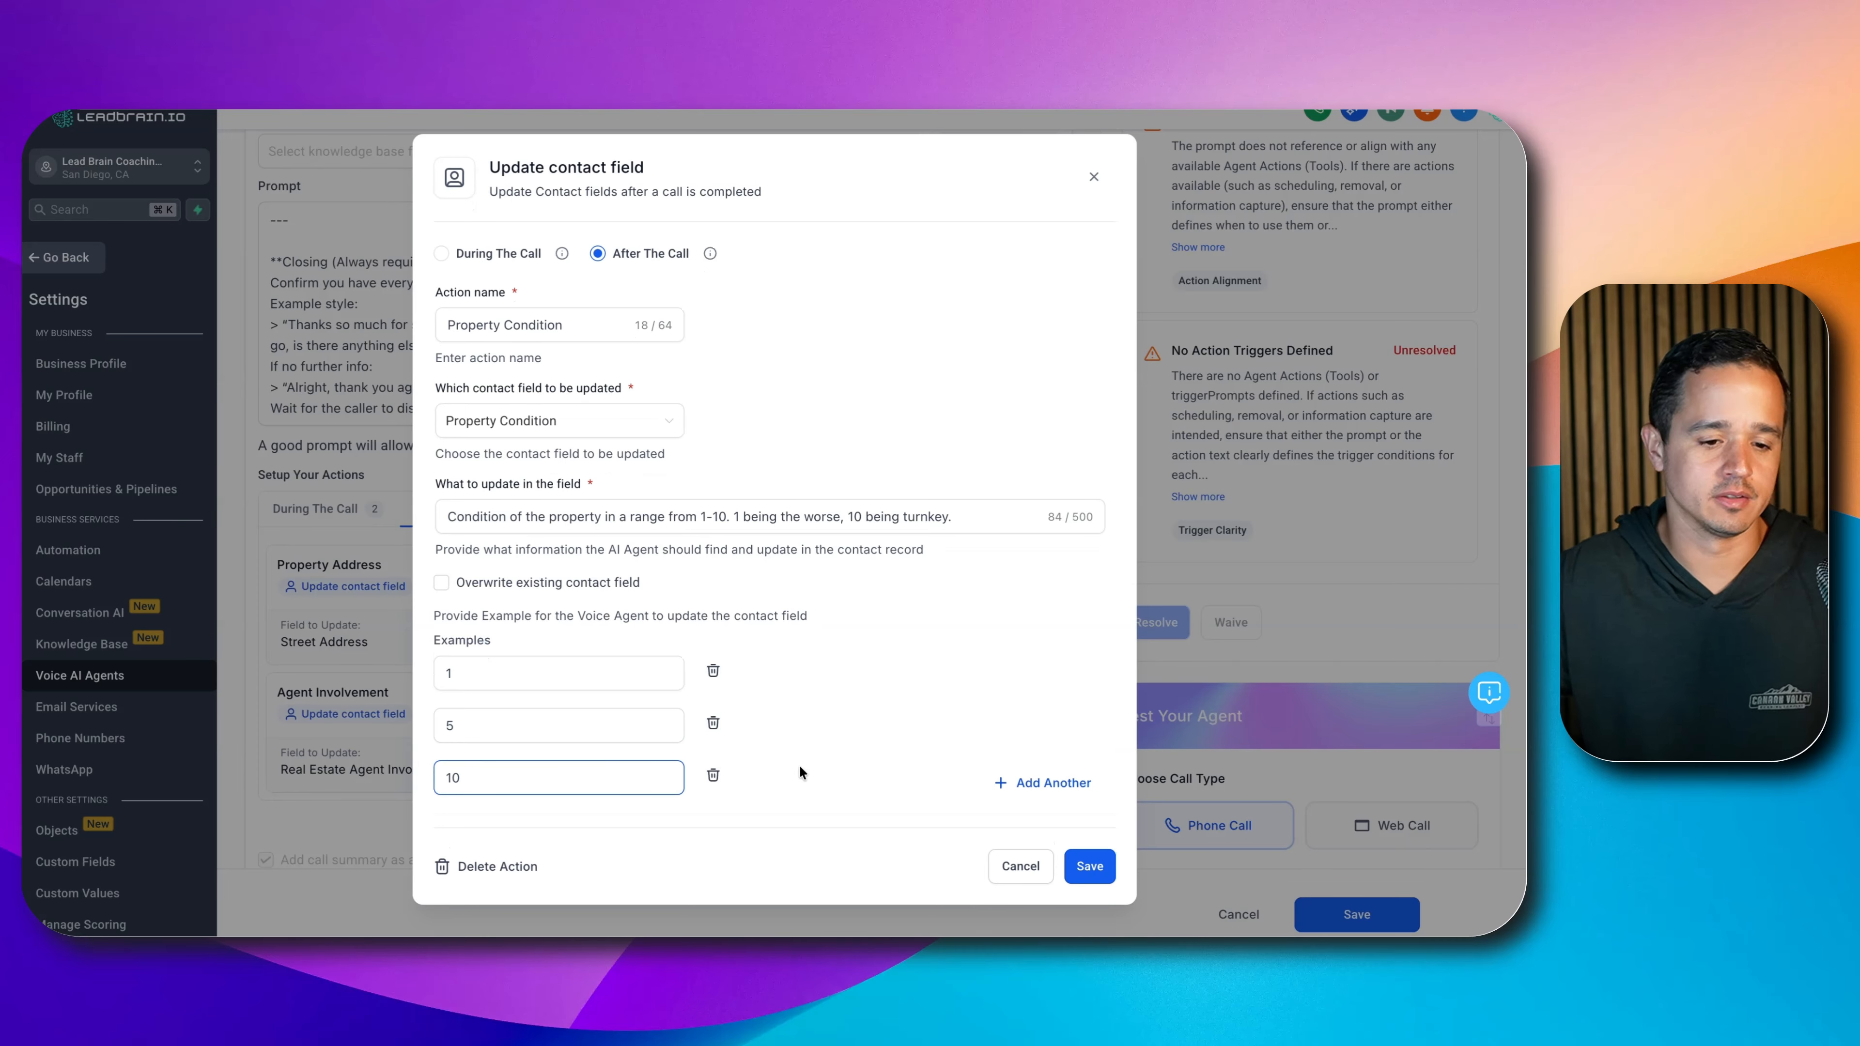
click(1090, 868)
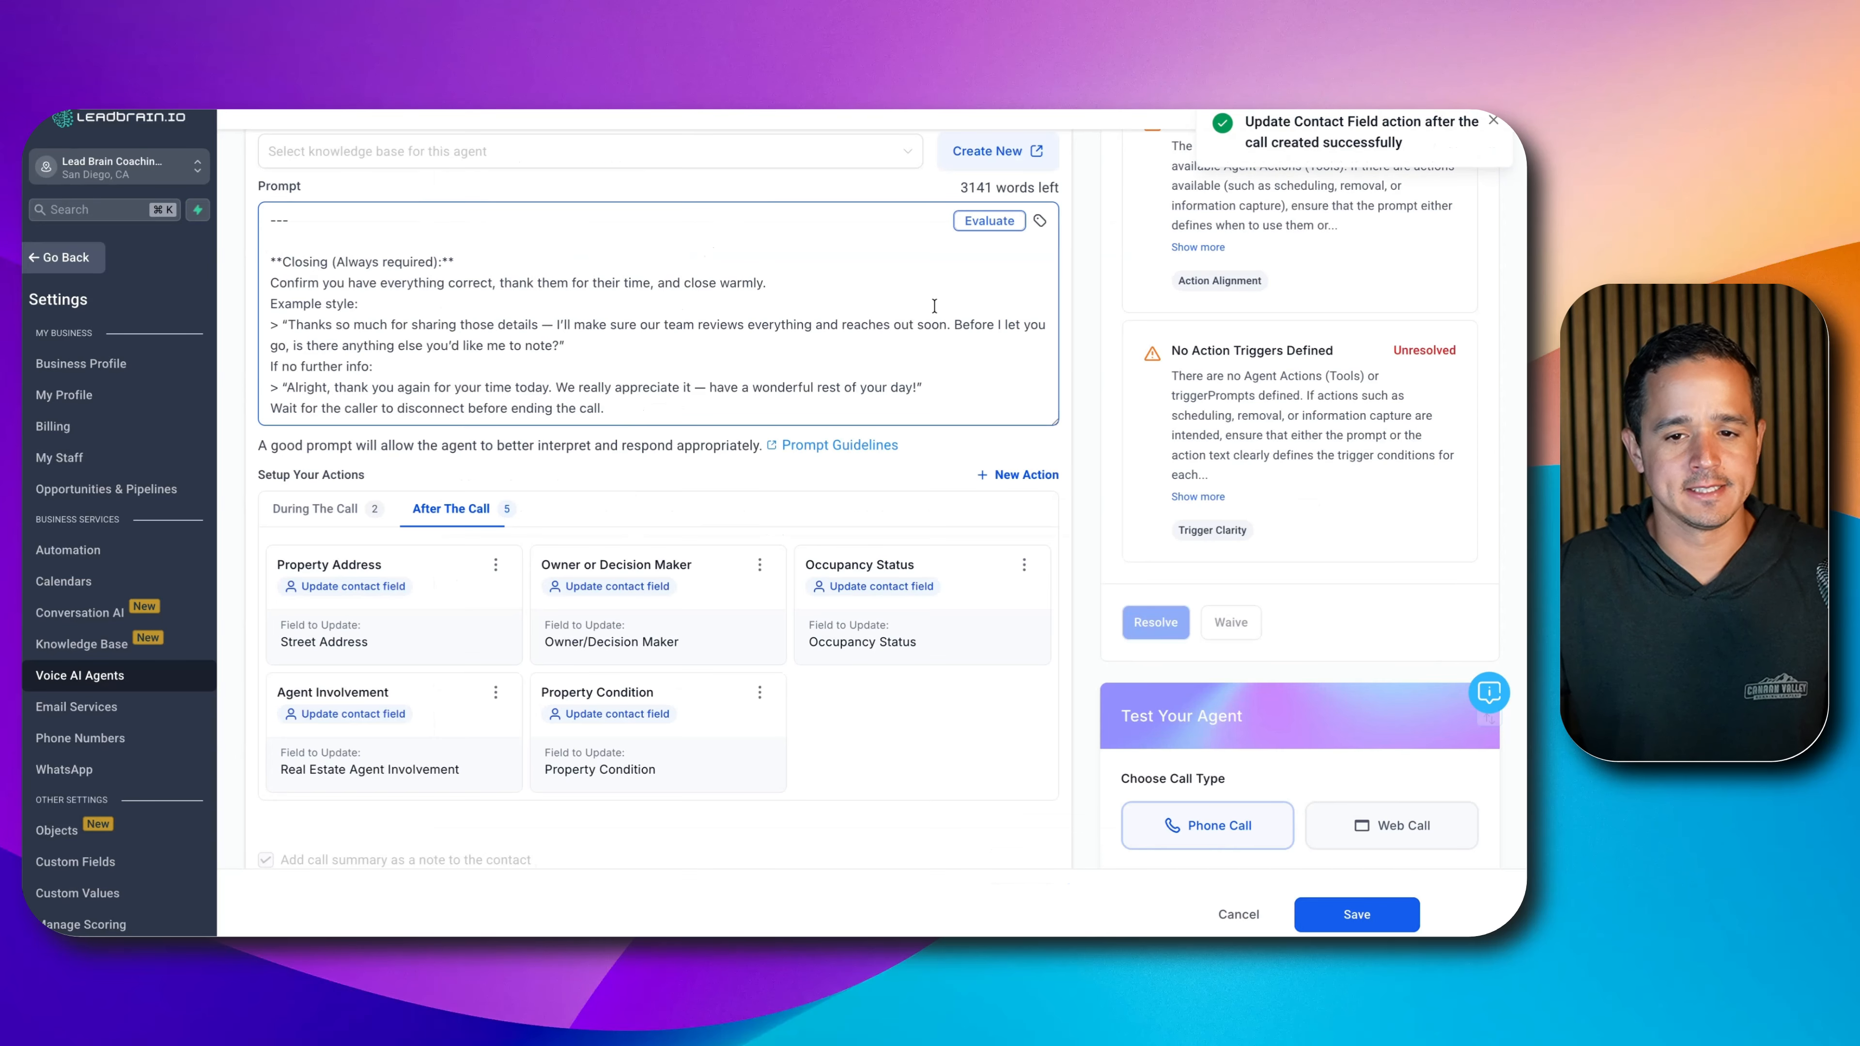
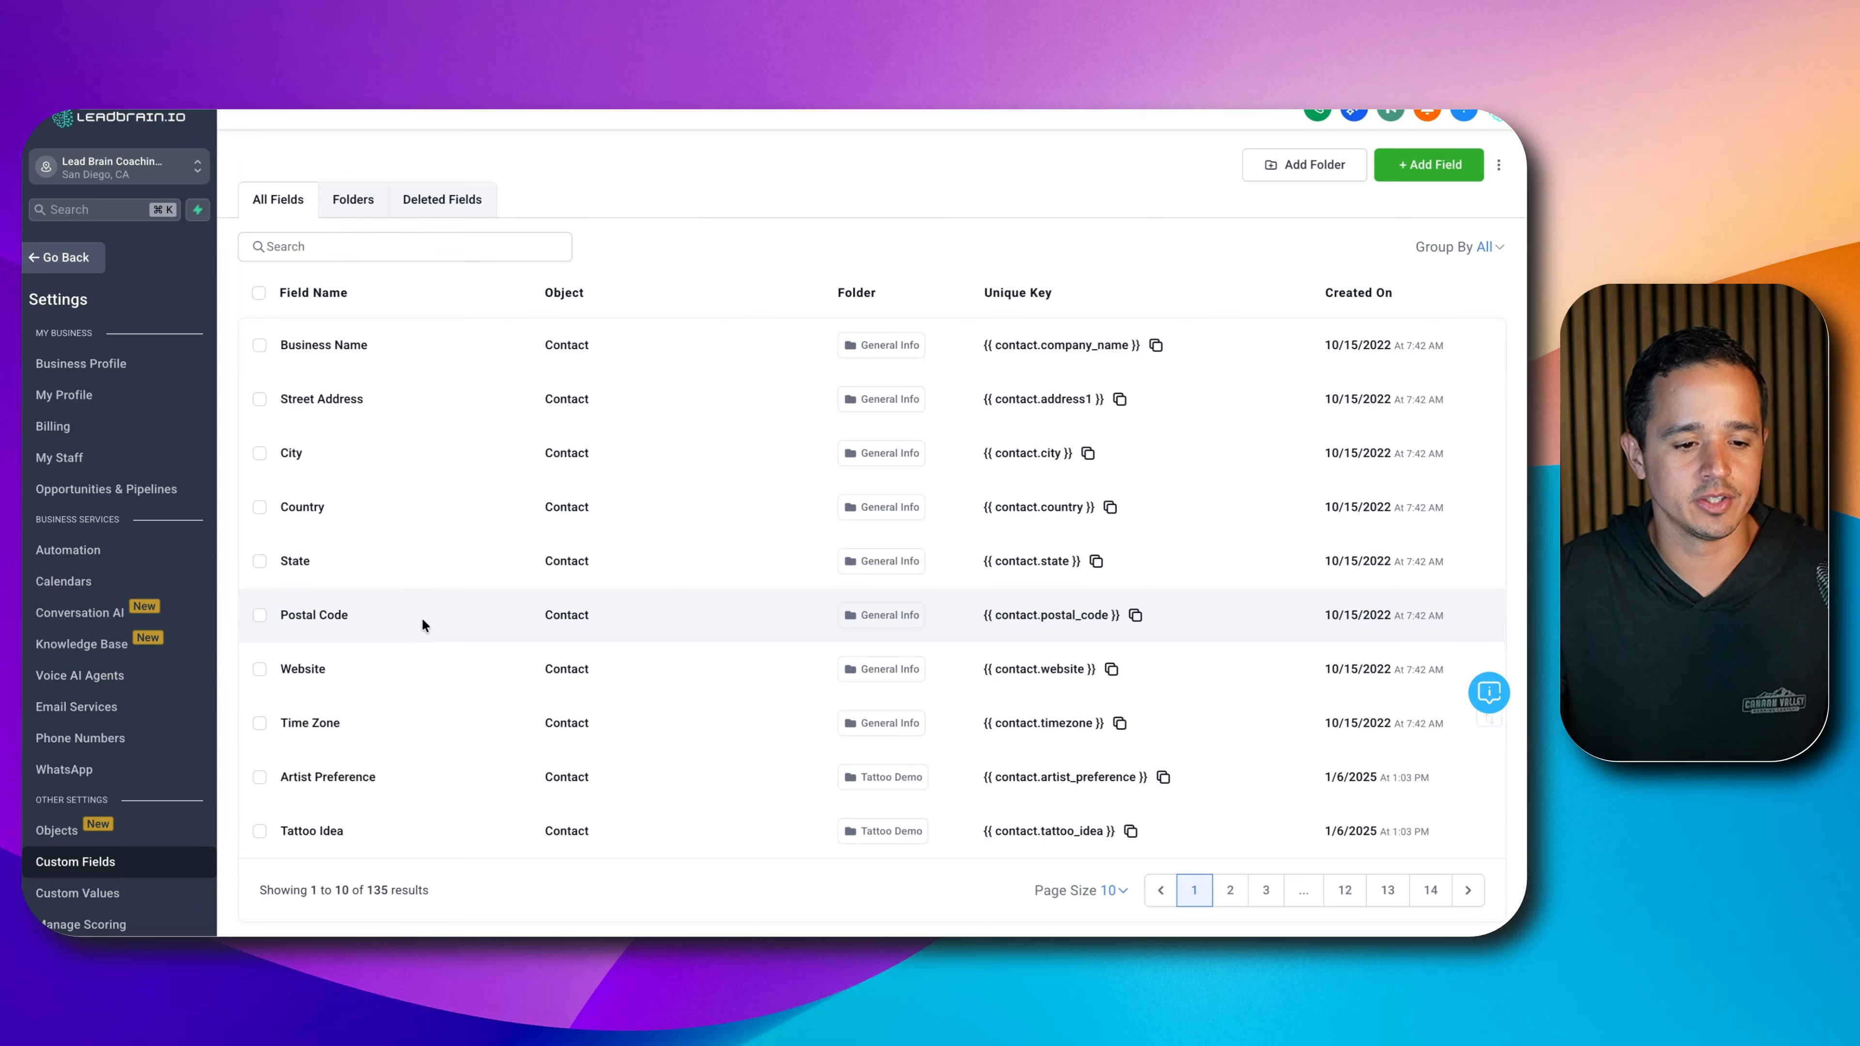
- Open the REI Voice AI folder on page 2 of the custom field folders
click(355, 197)
click(1426, 889)
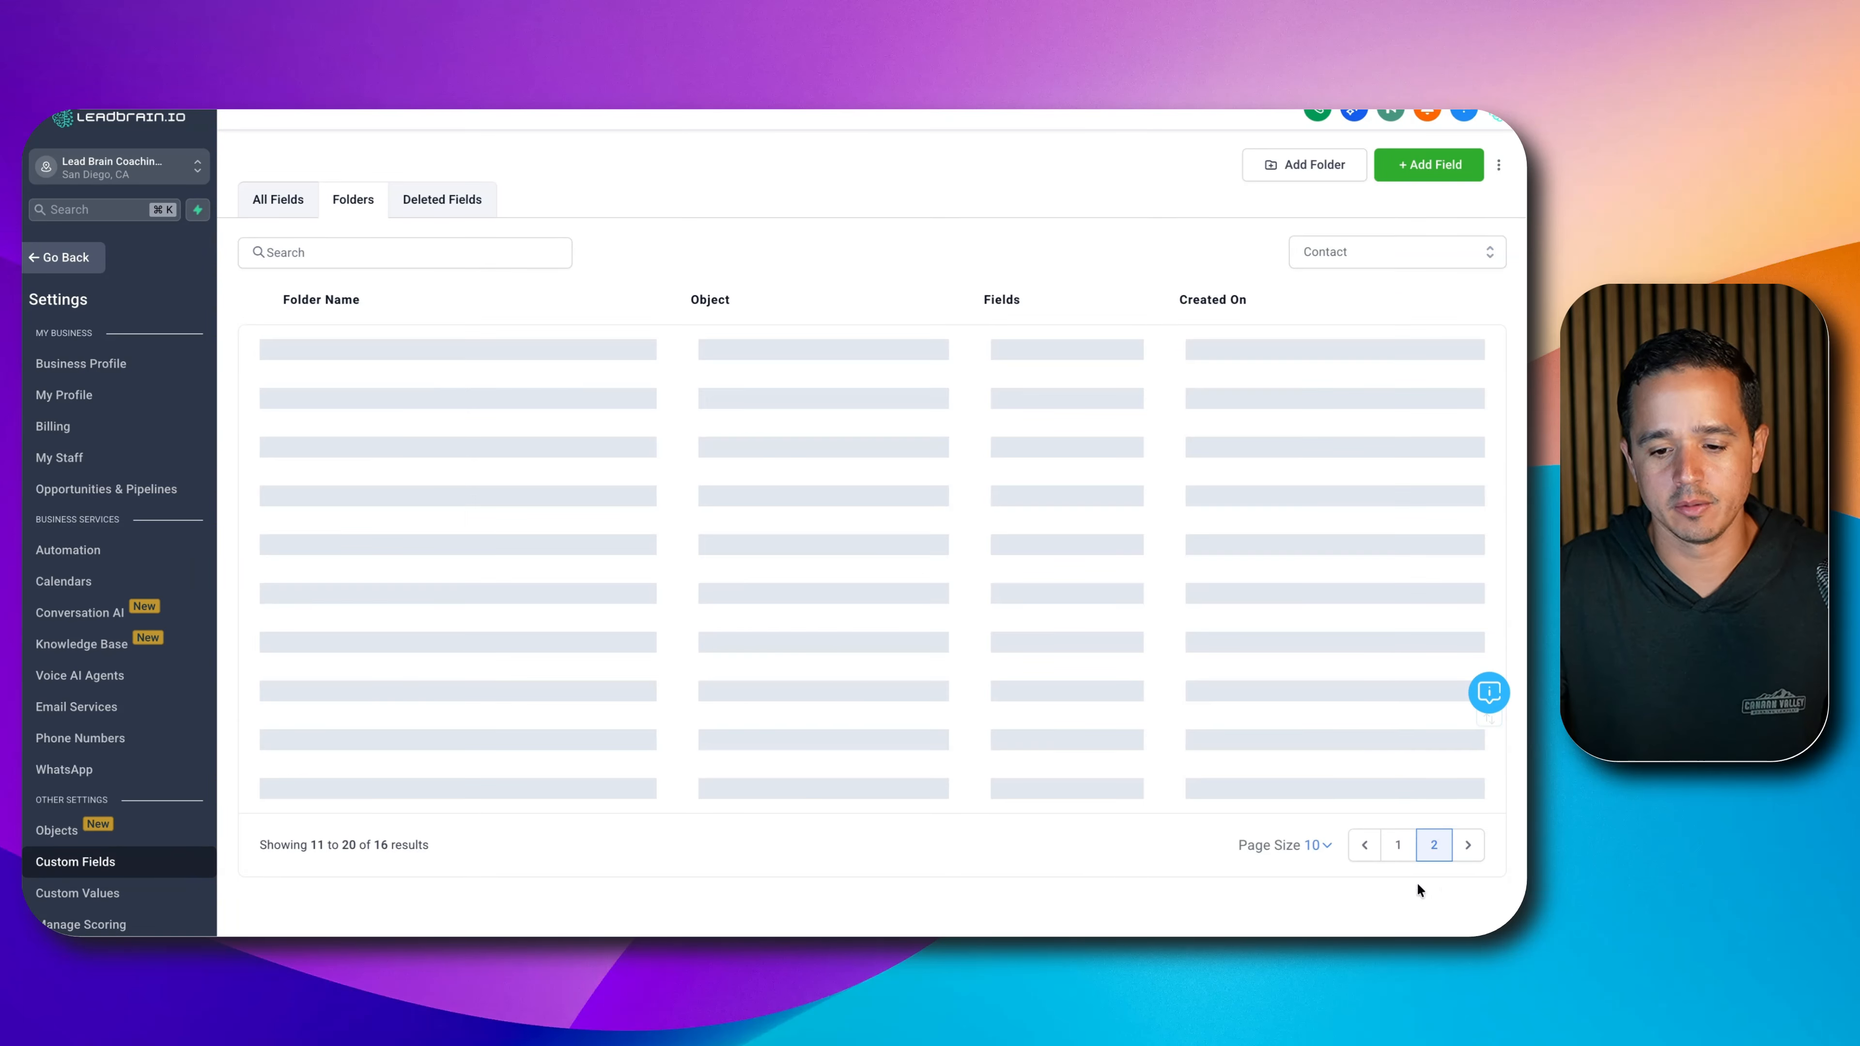
click(301, 624)
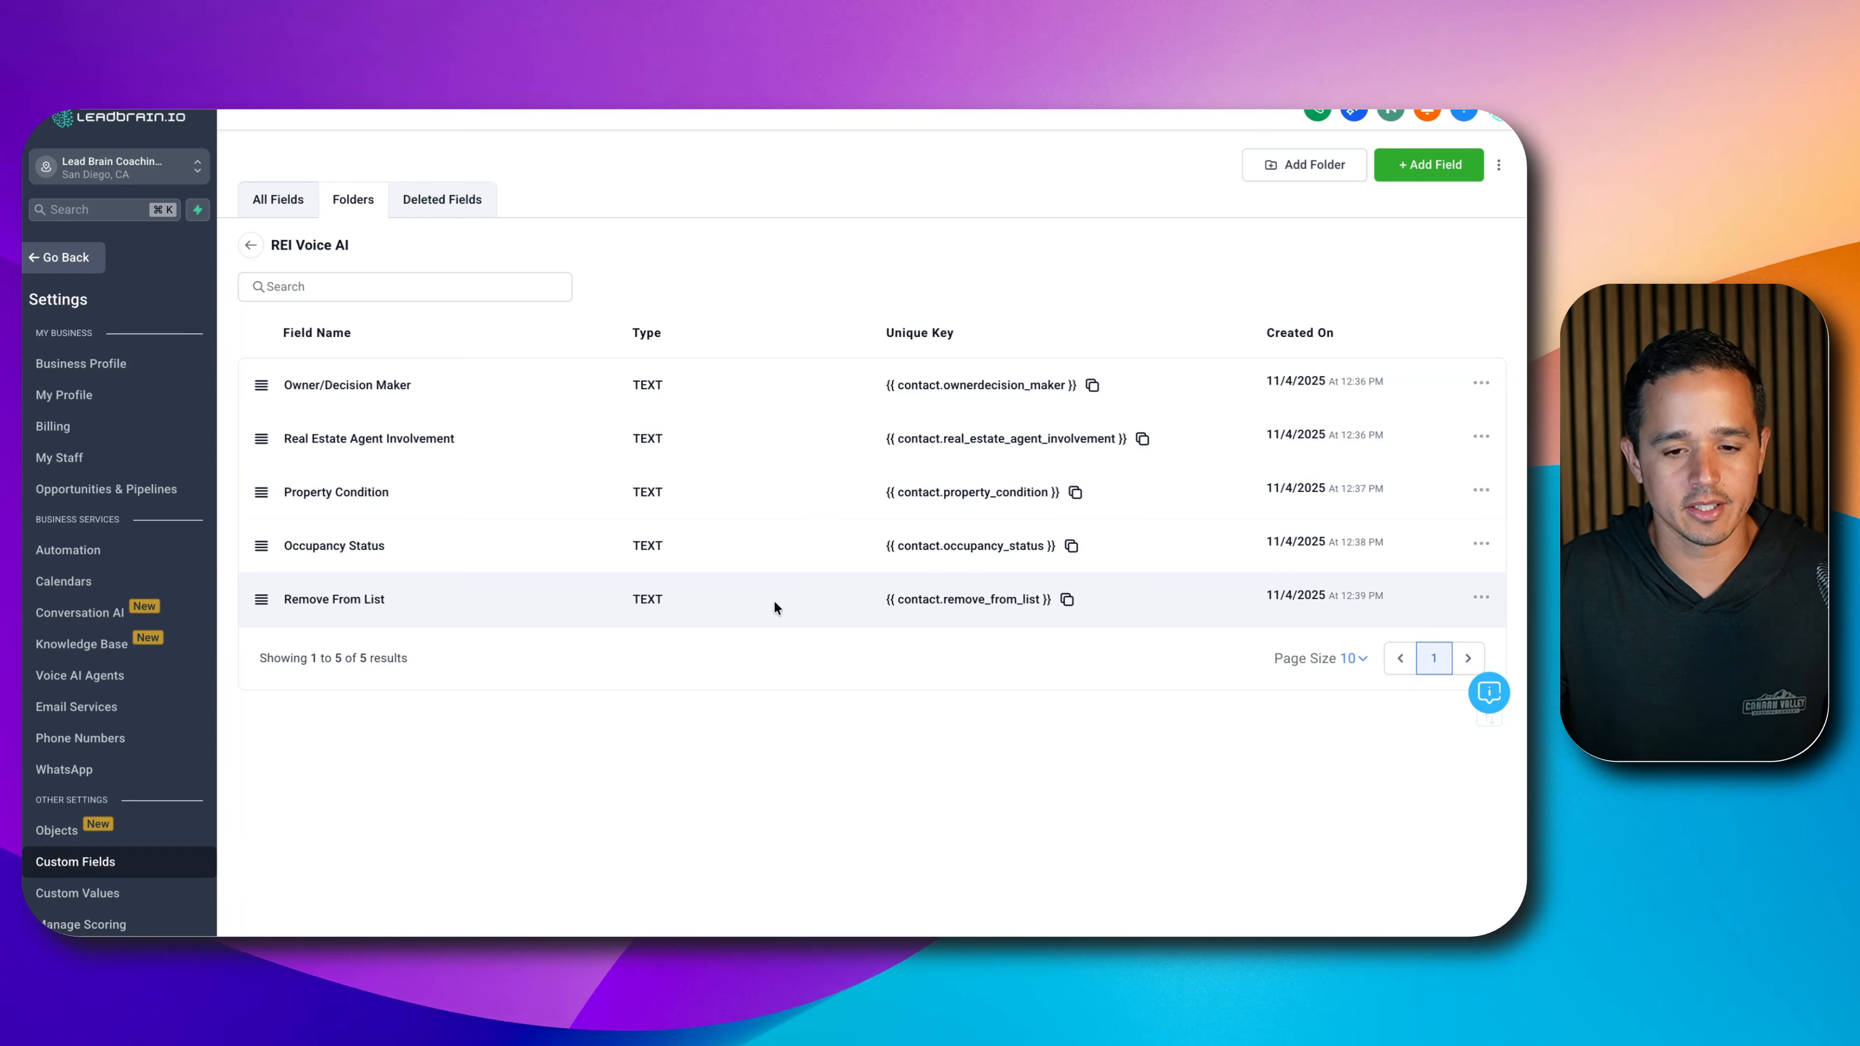
- Rename the Remove From List field to 'Intent Remove From List' and save it
click(1481, 598)
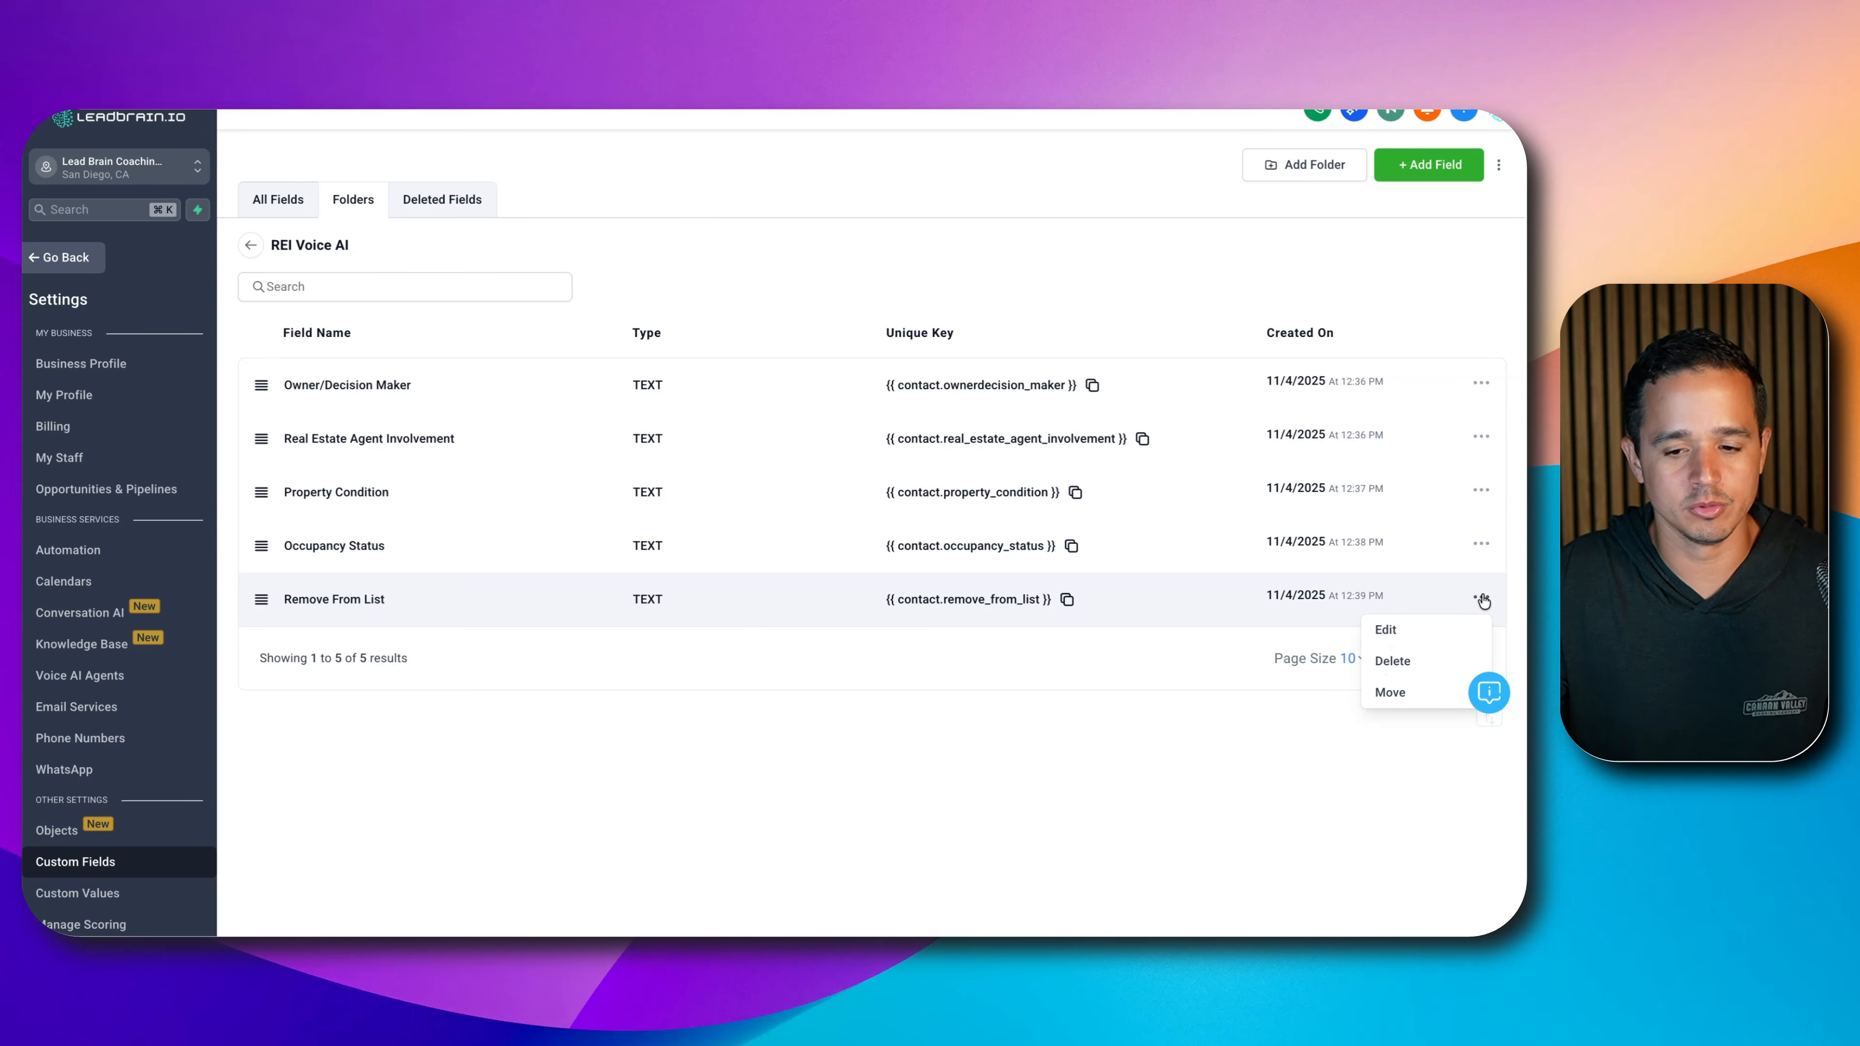
click(1380, 624)
click(459, 476)
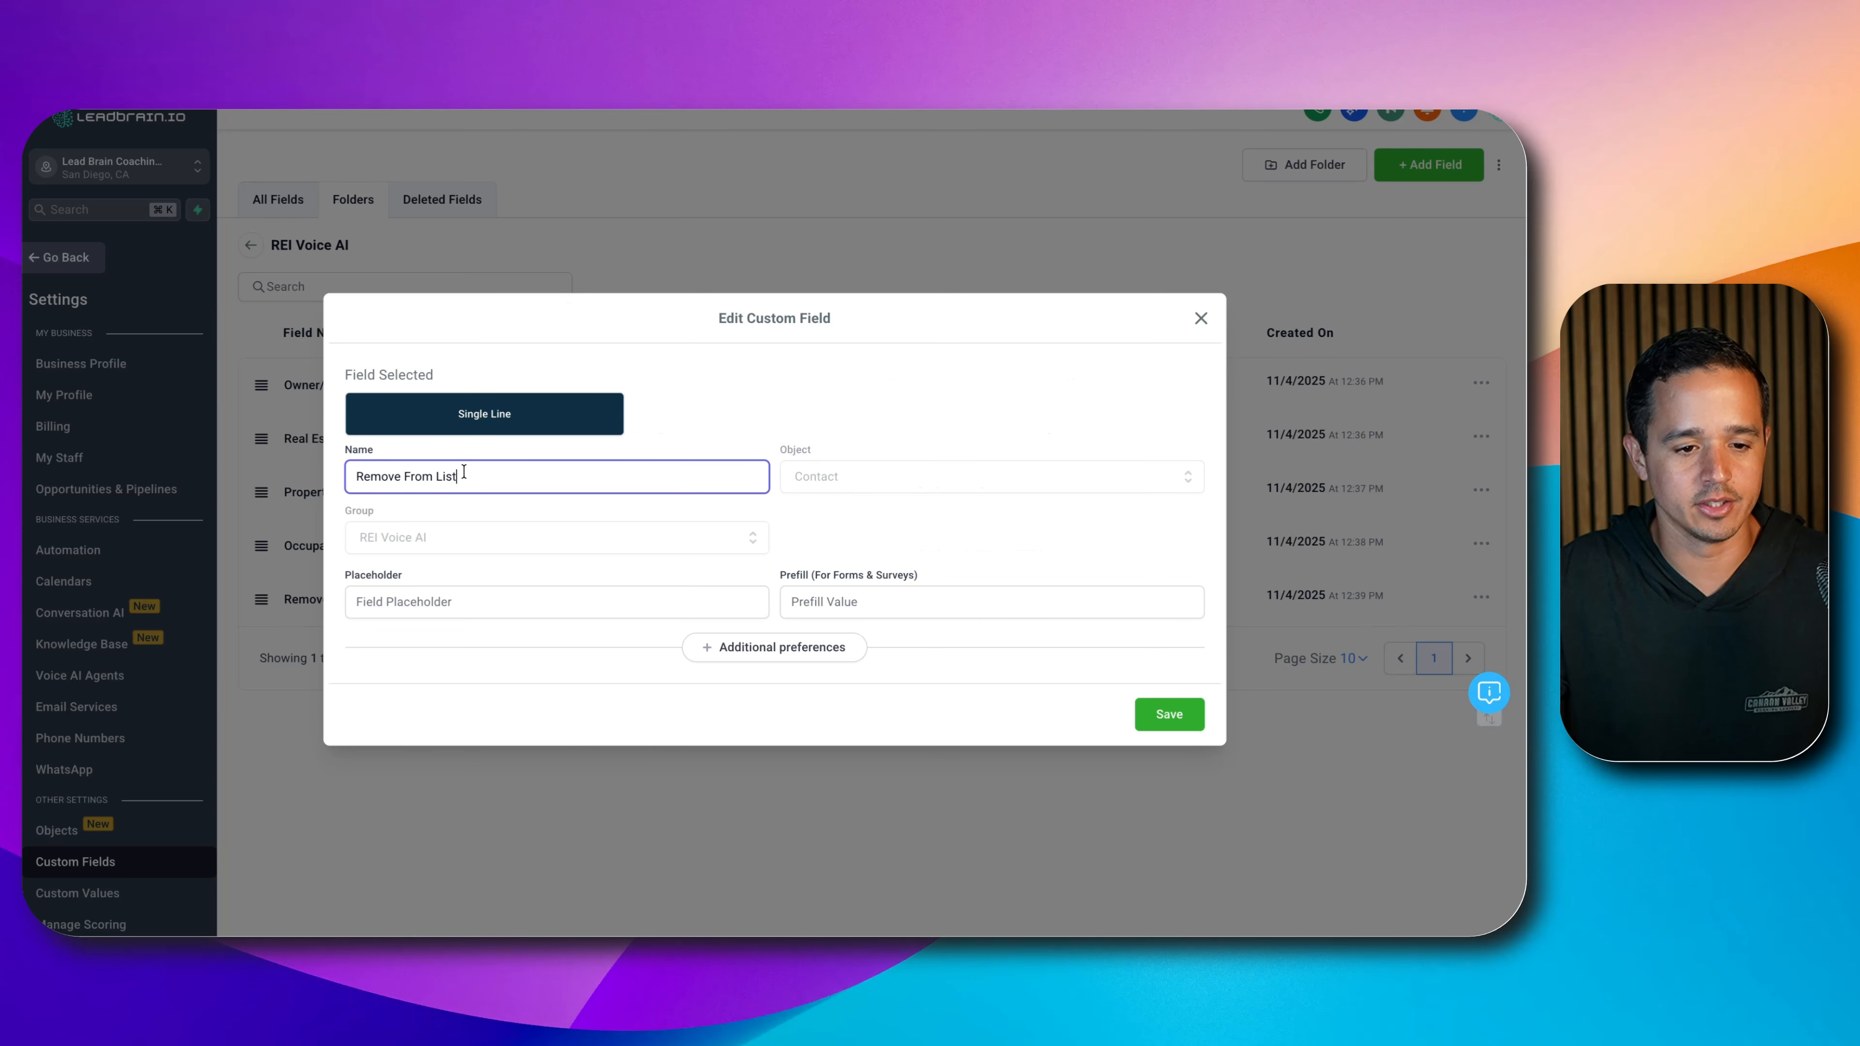
key(super+Left)
text(Intent)
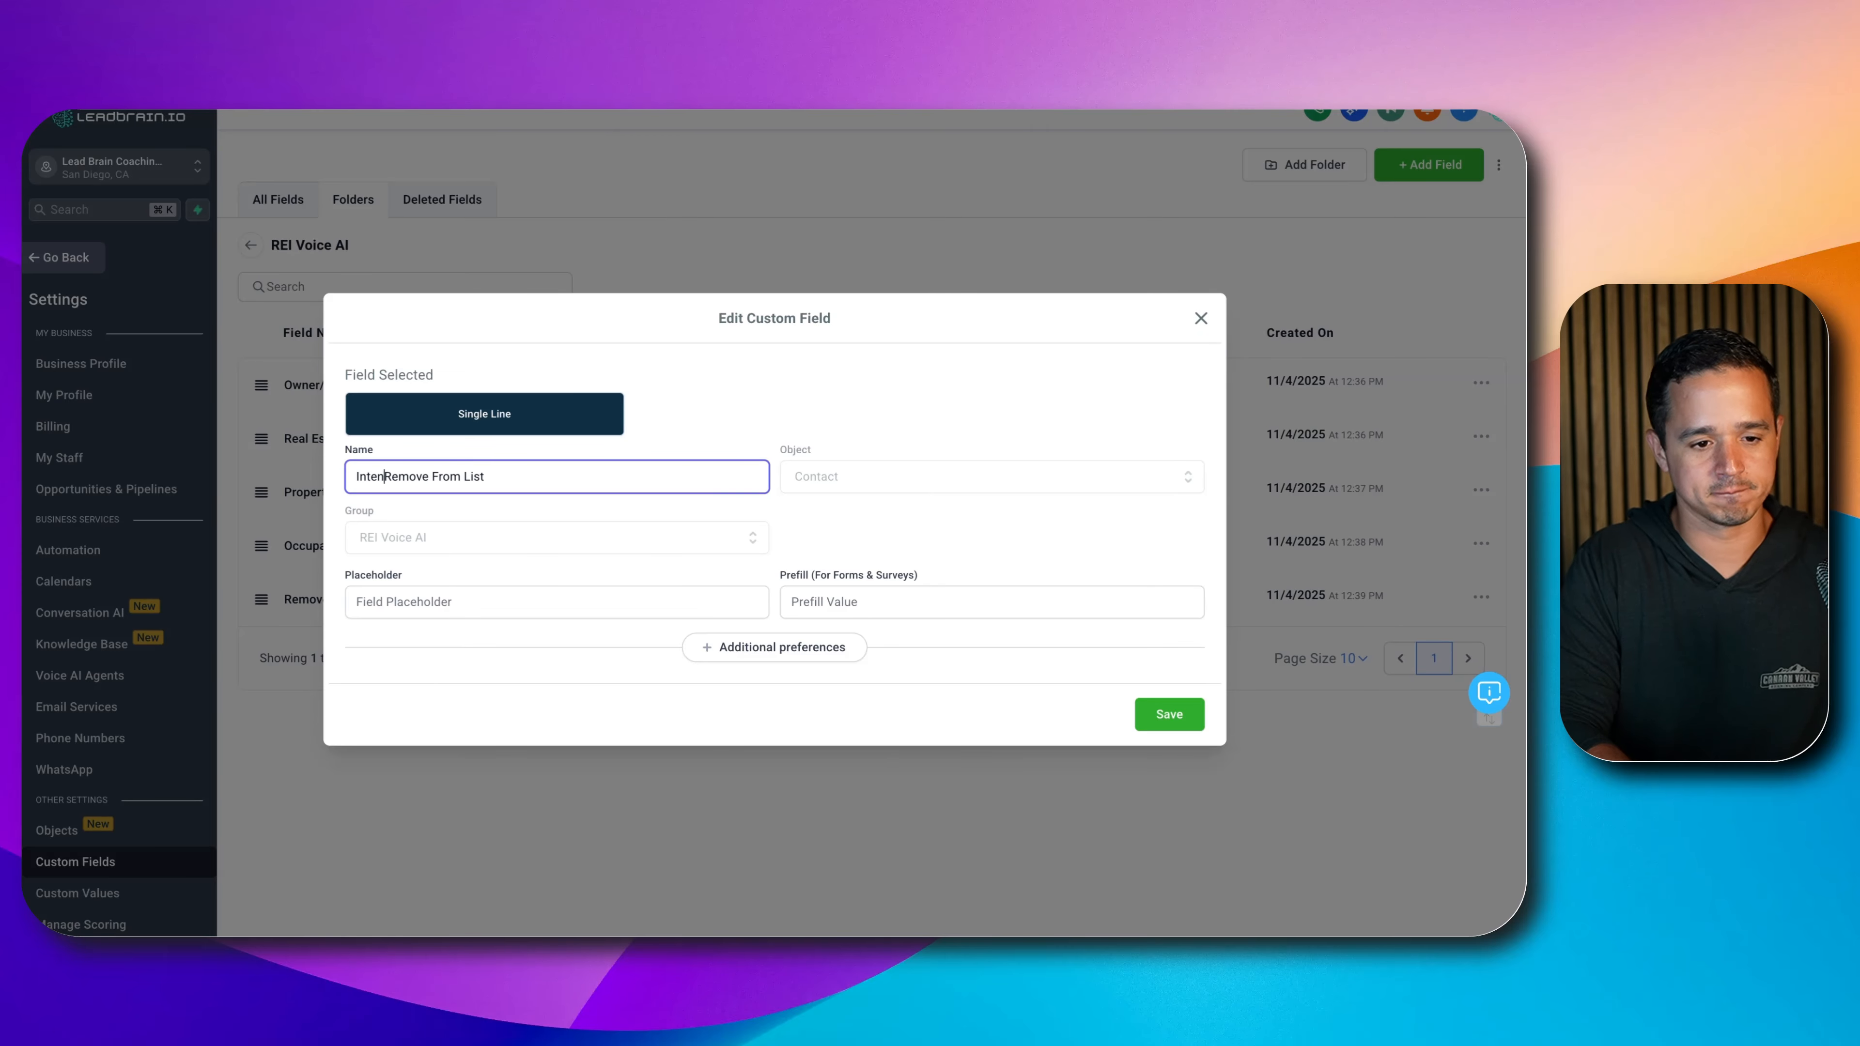
click(1148, 722)
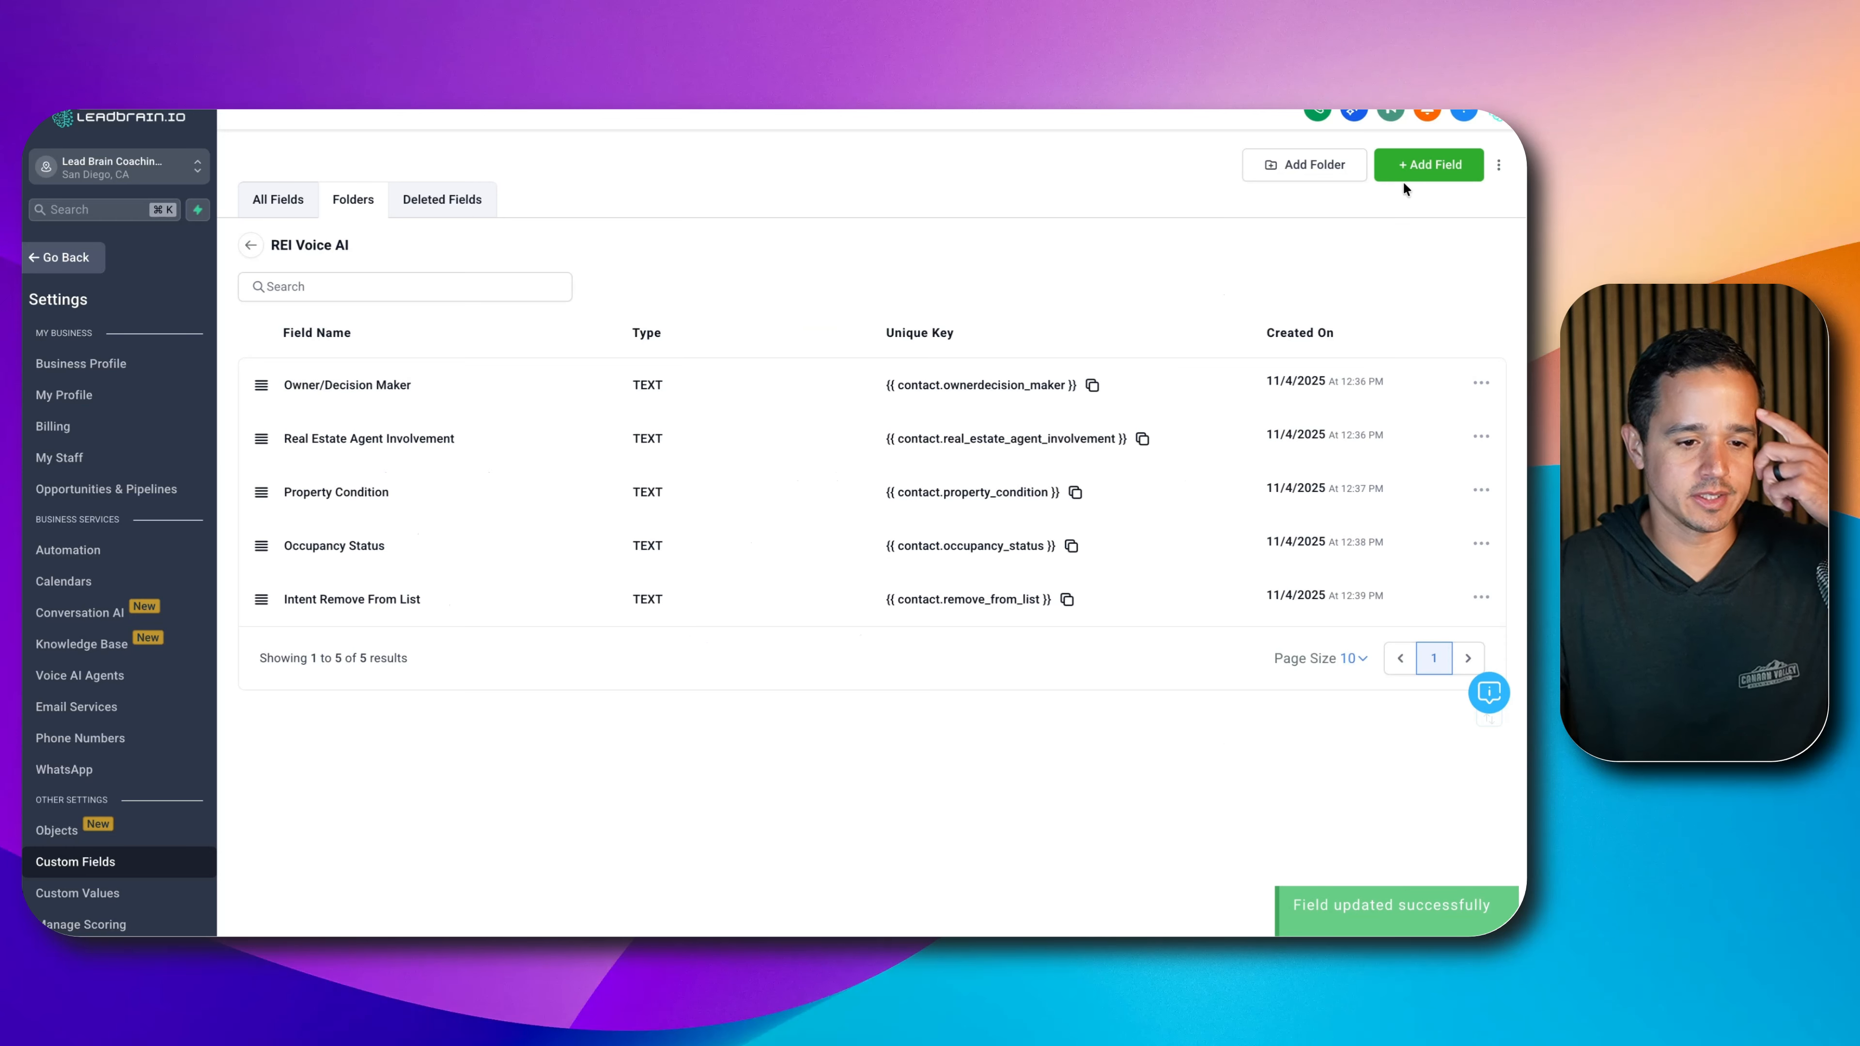
click(1427, 164)
- Add a single-line text field named 'Intent Cash Offer Appointment Booked'
click(461, 398)
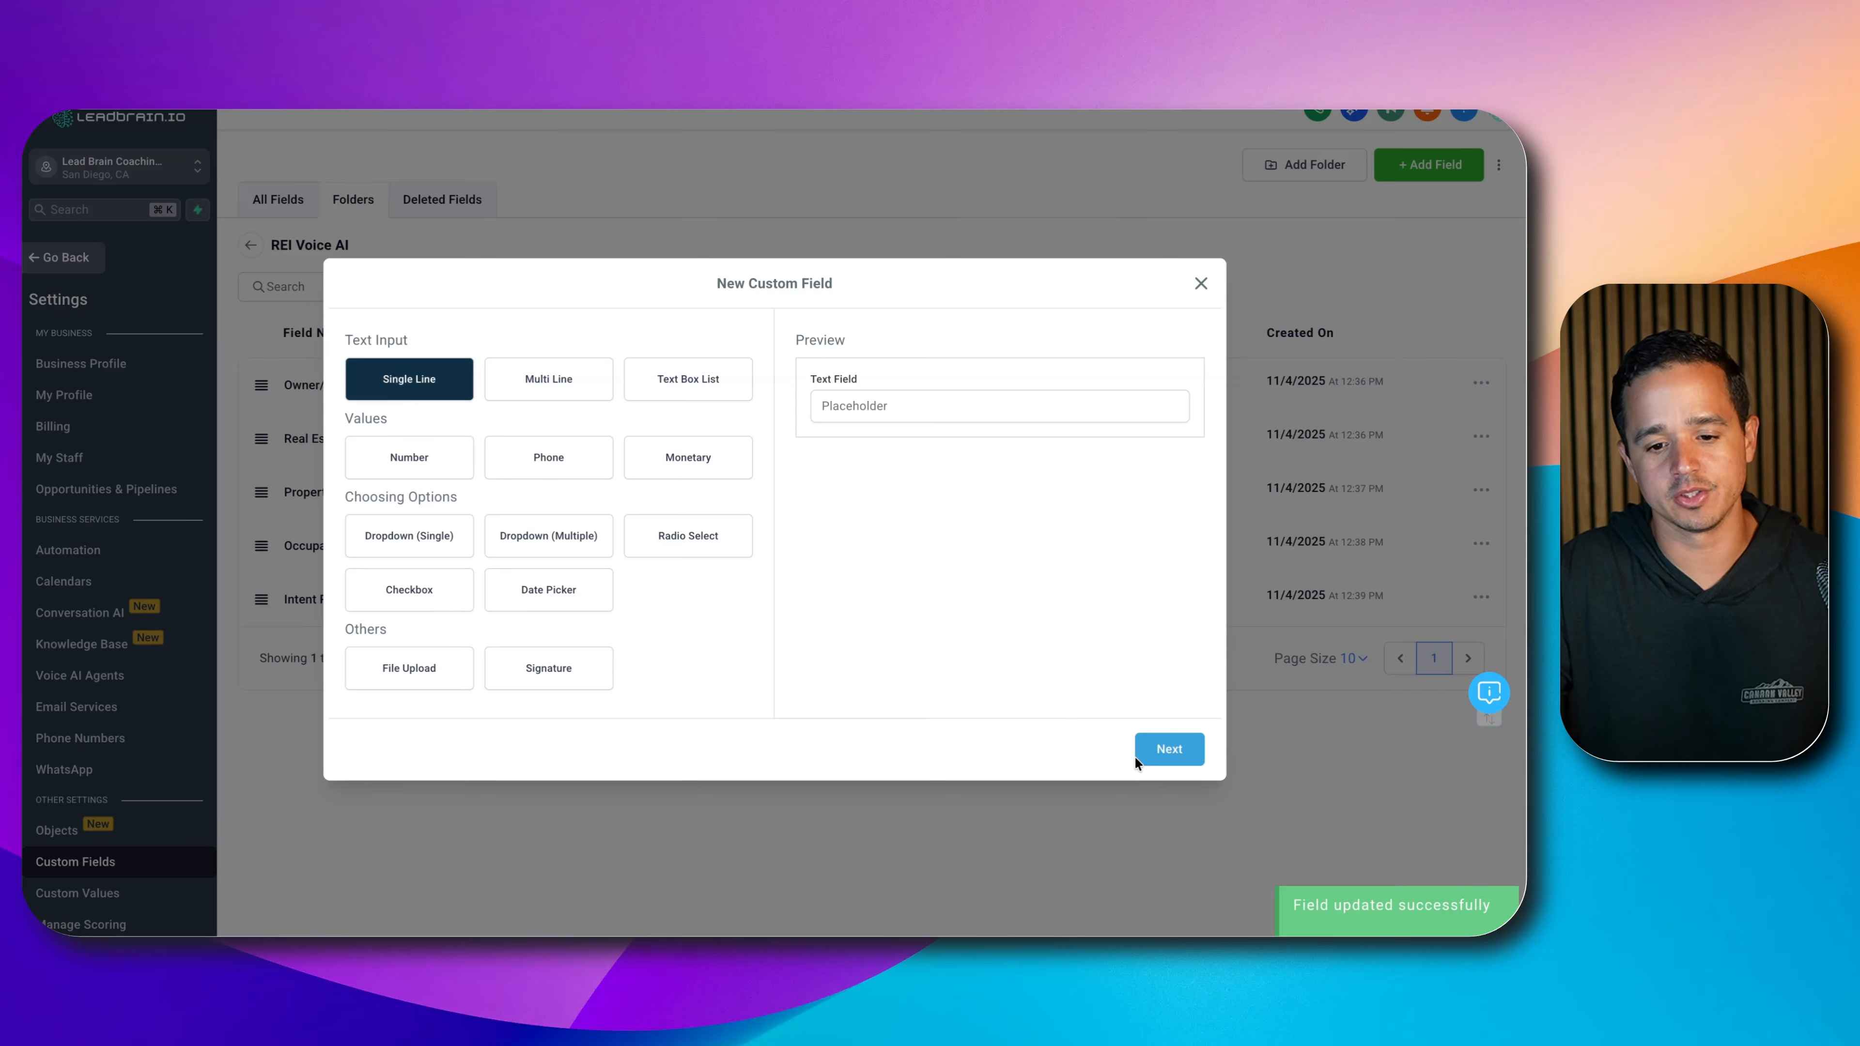
click(1168, 748)
click(456, 469)
text(Int)
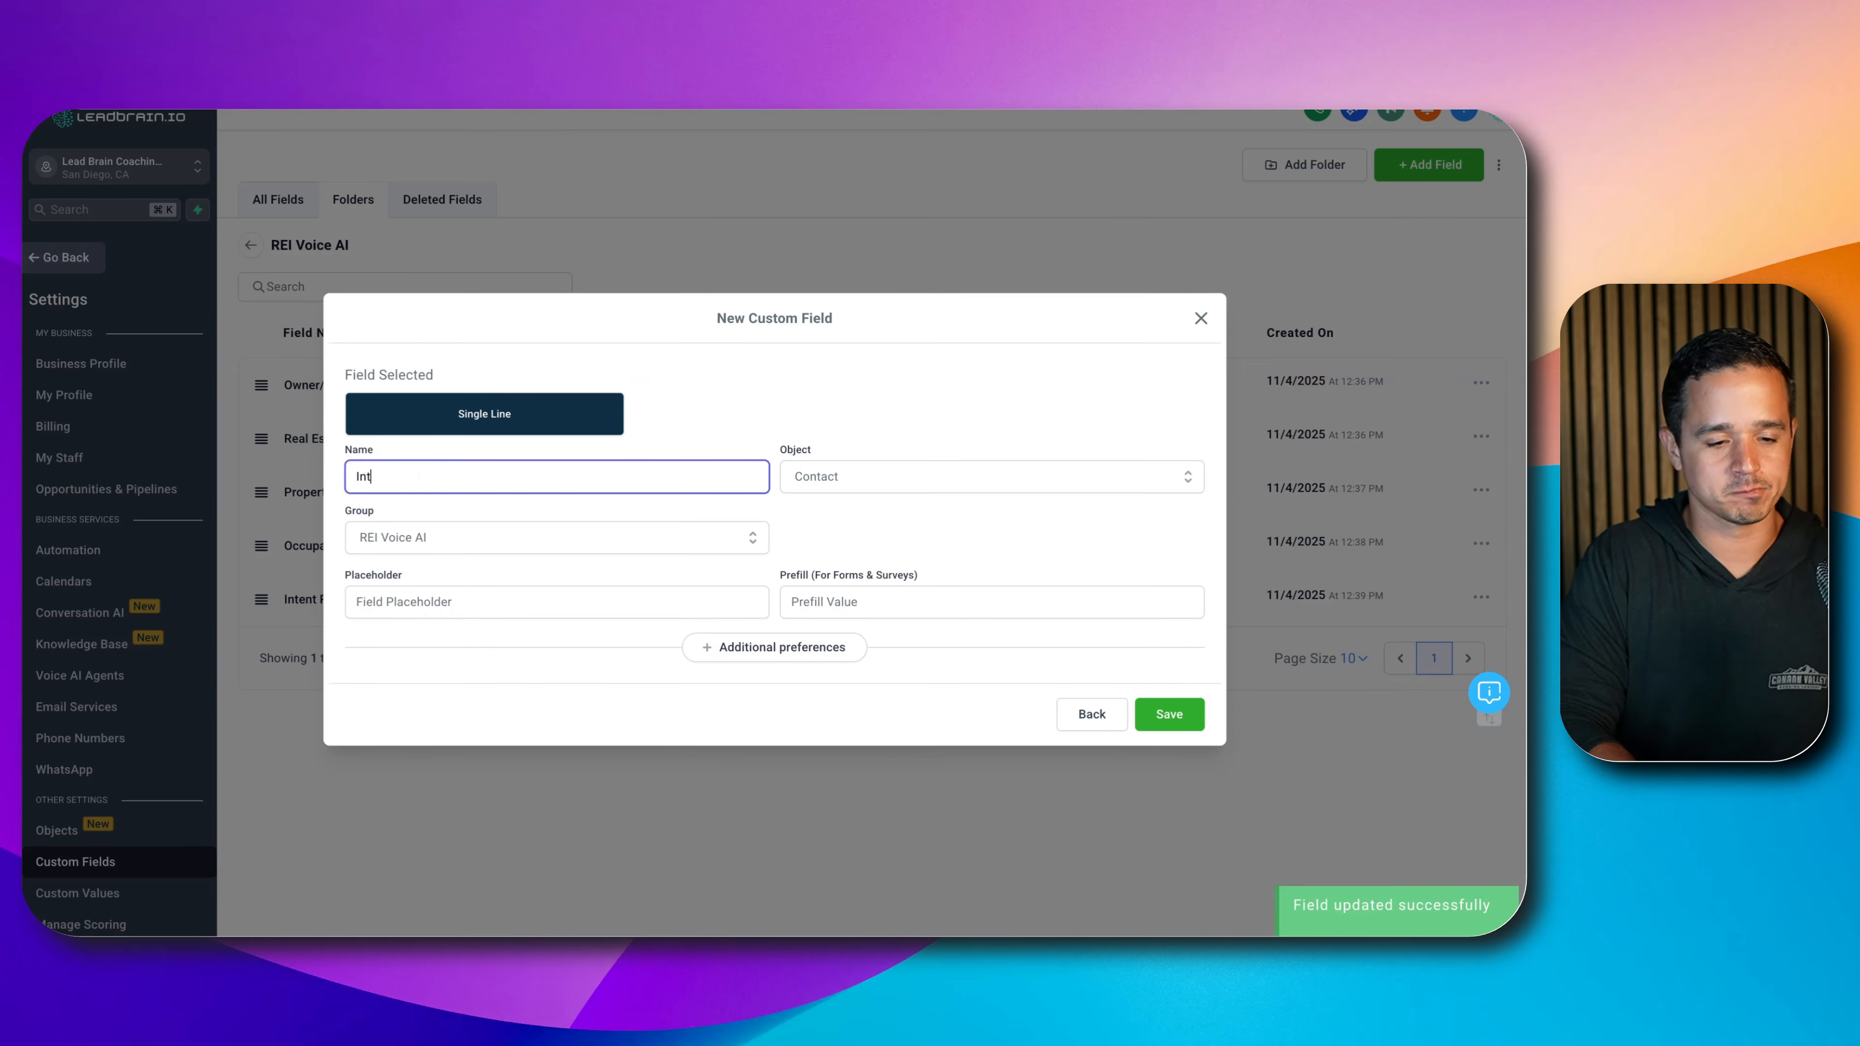
text(ent Cash Of)
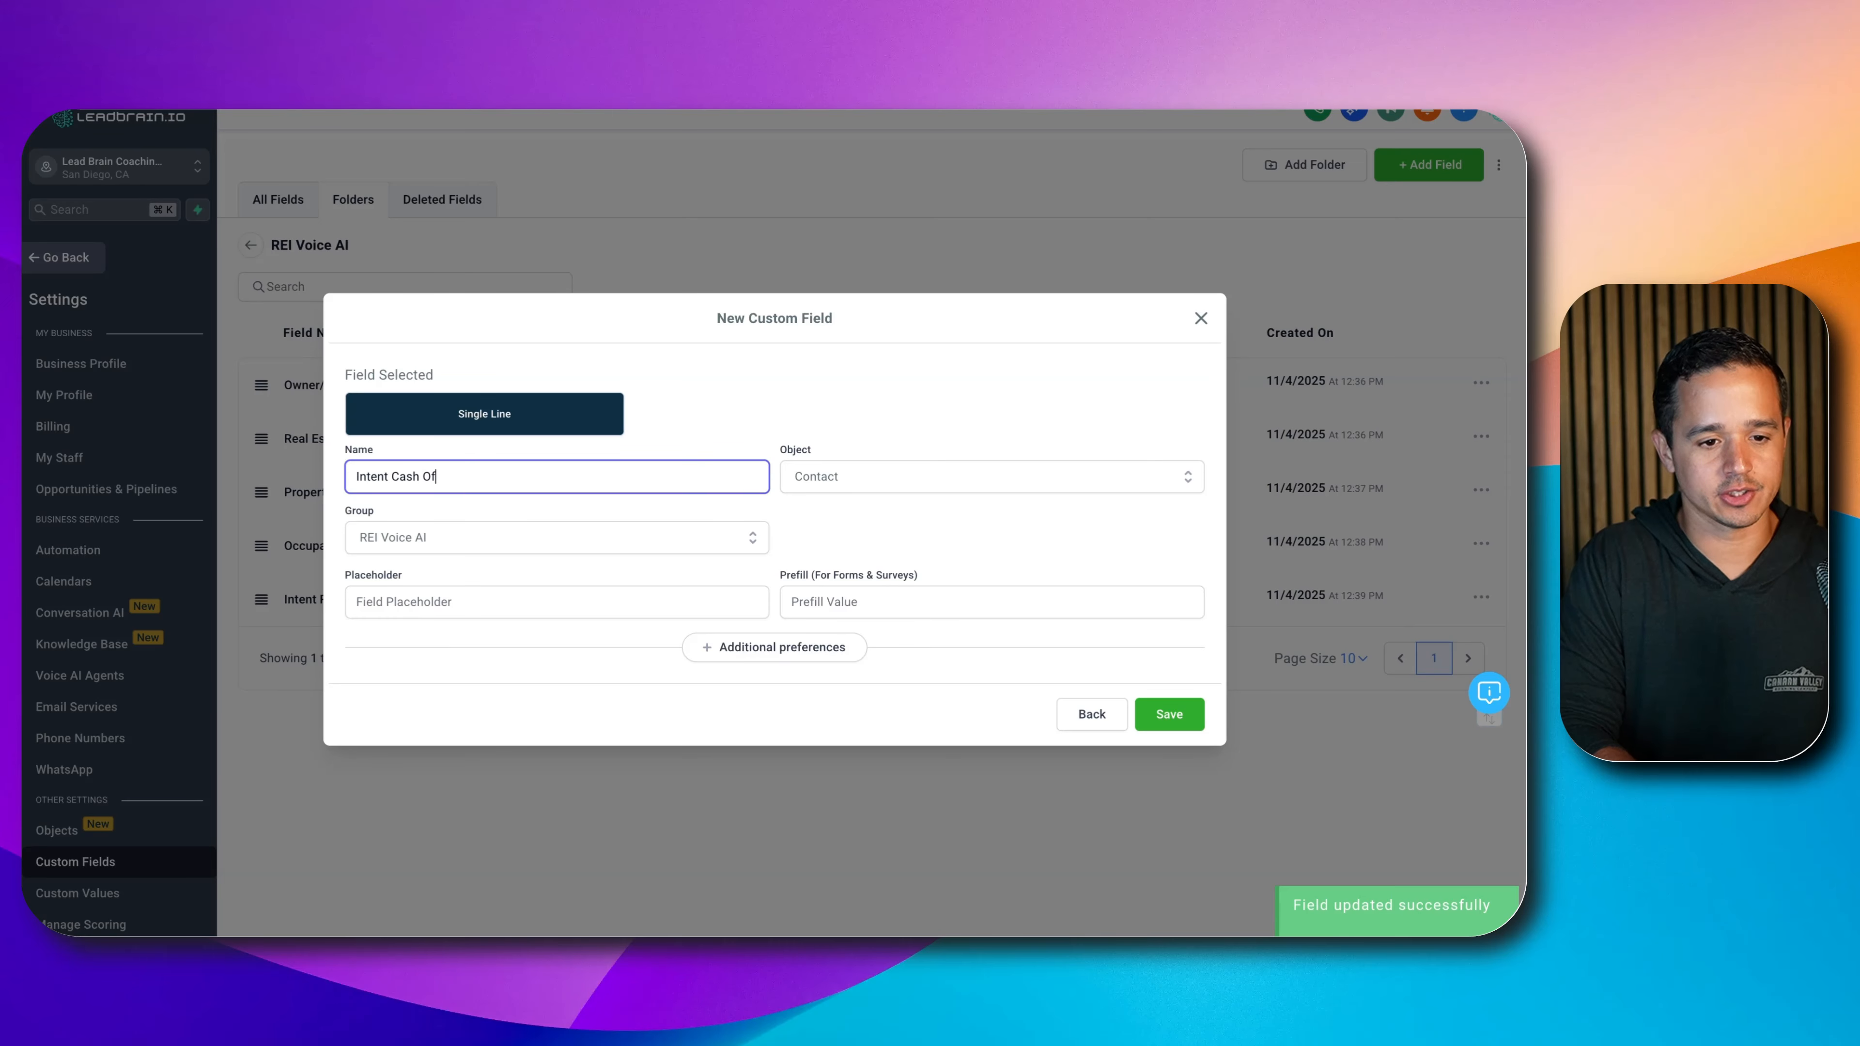
text(fer )
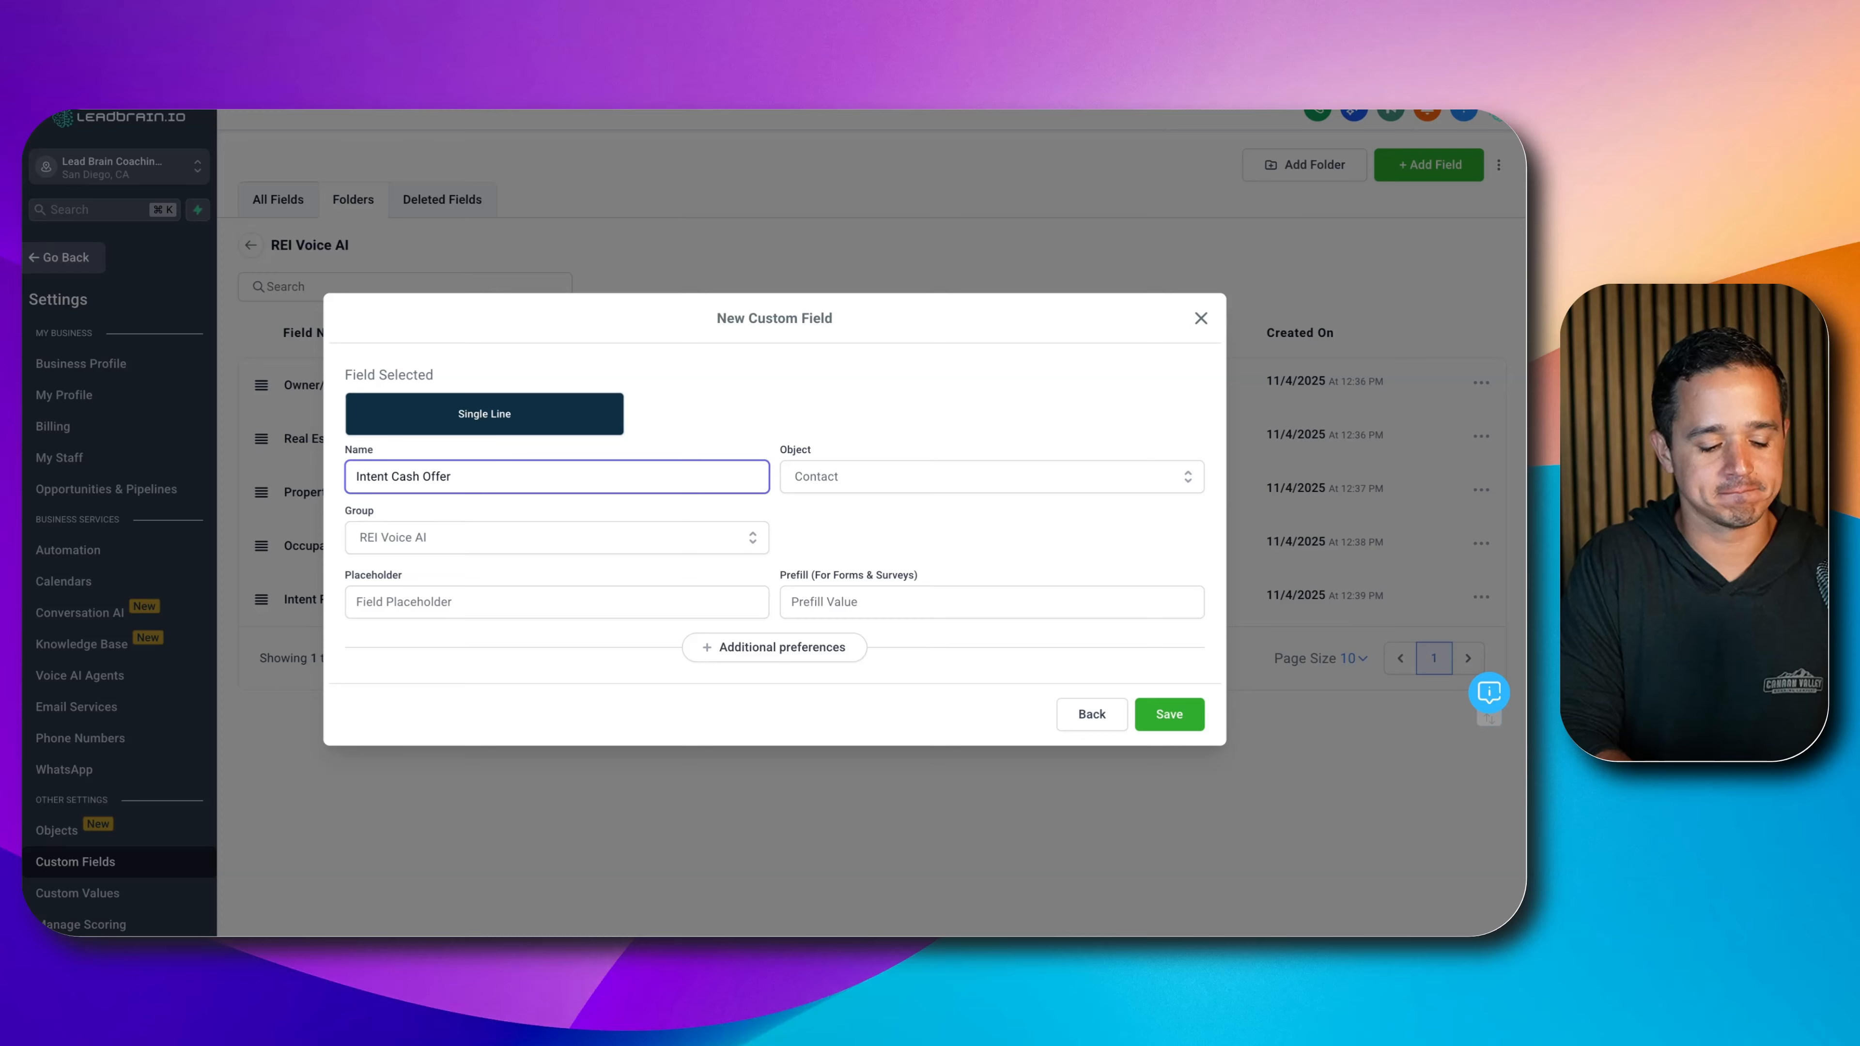
text(Appointment B)
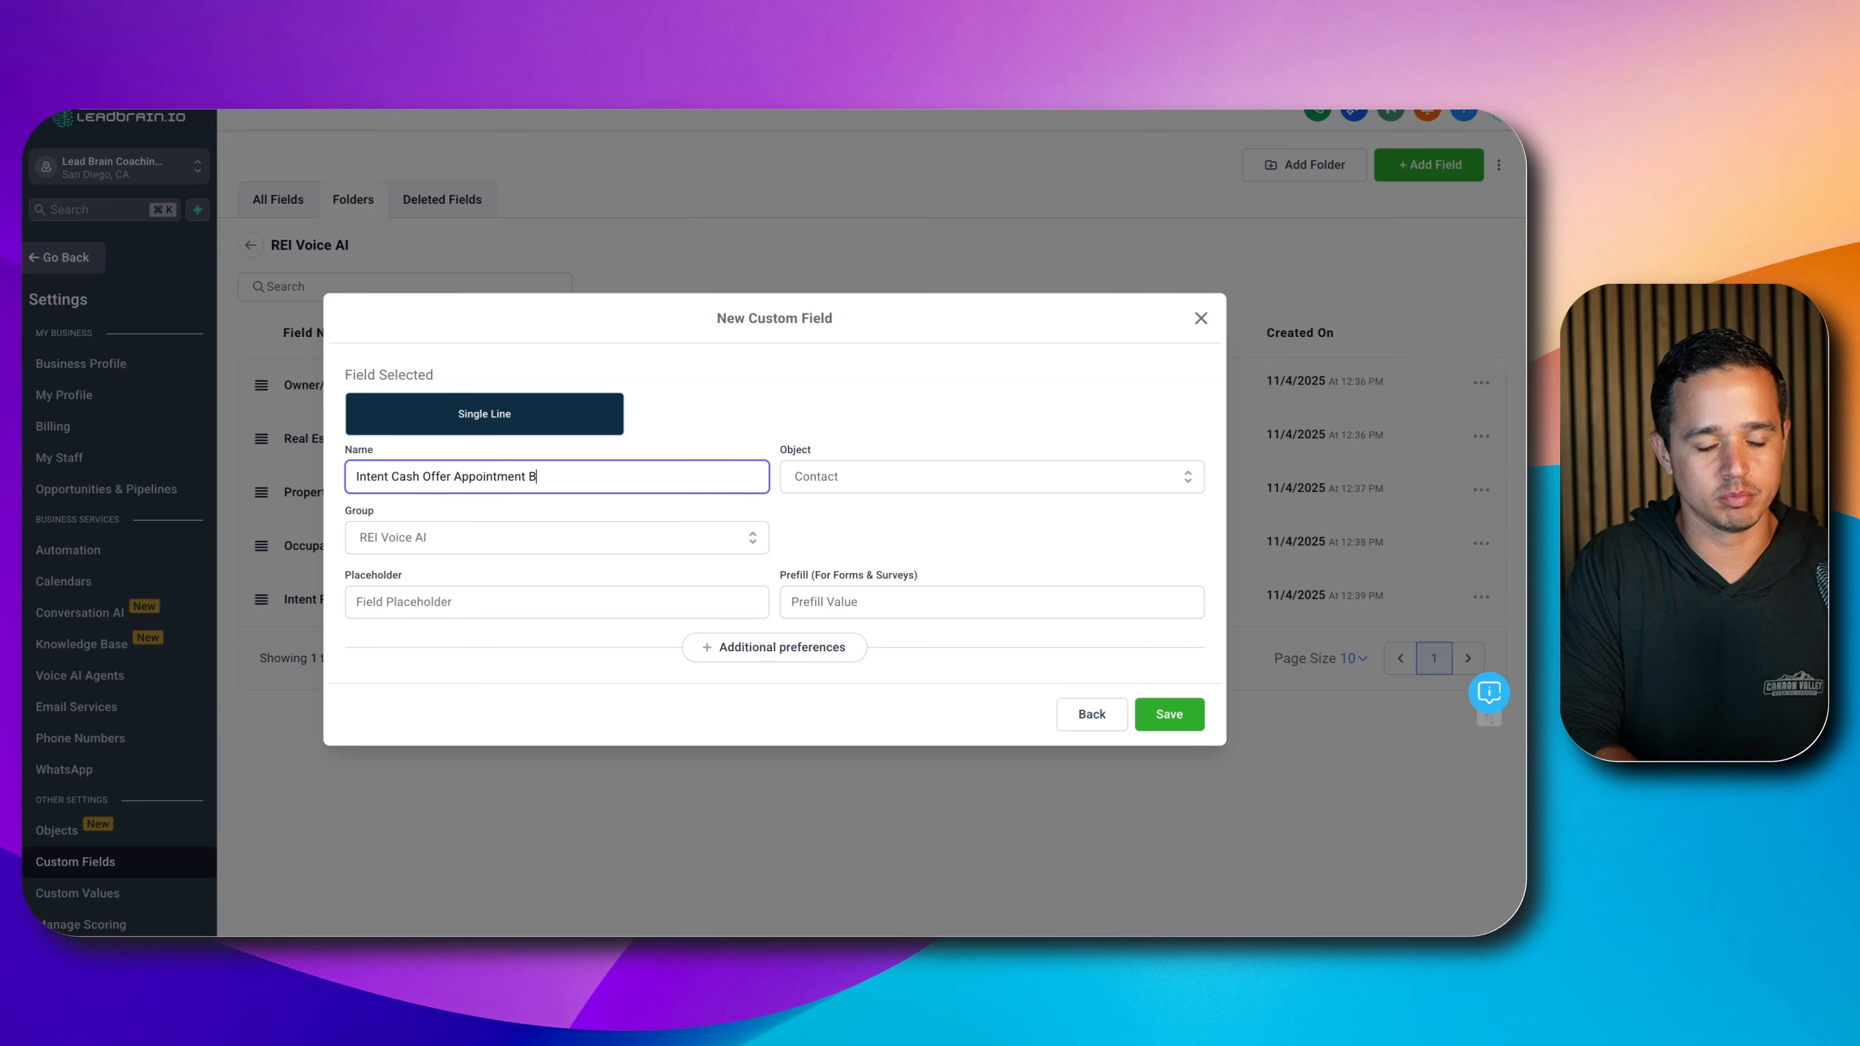
text(ooked)
click(1171, 714)
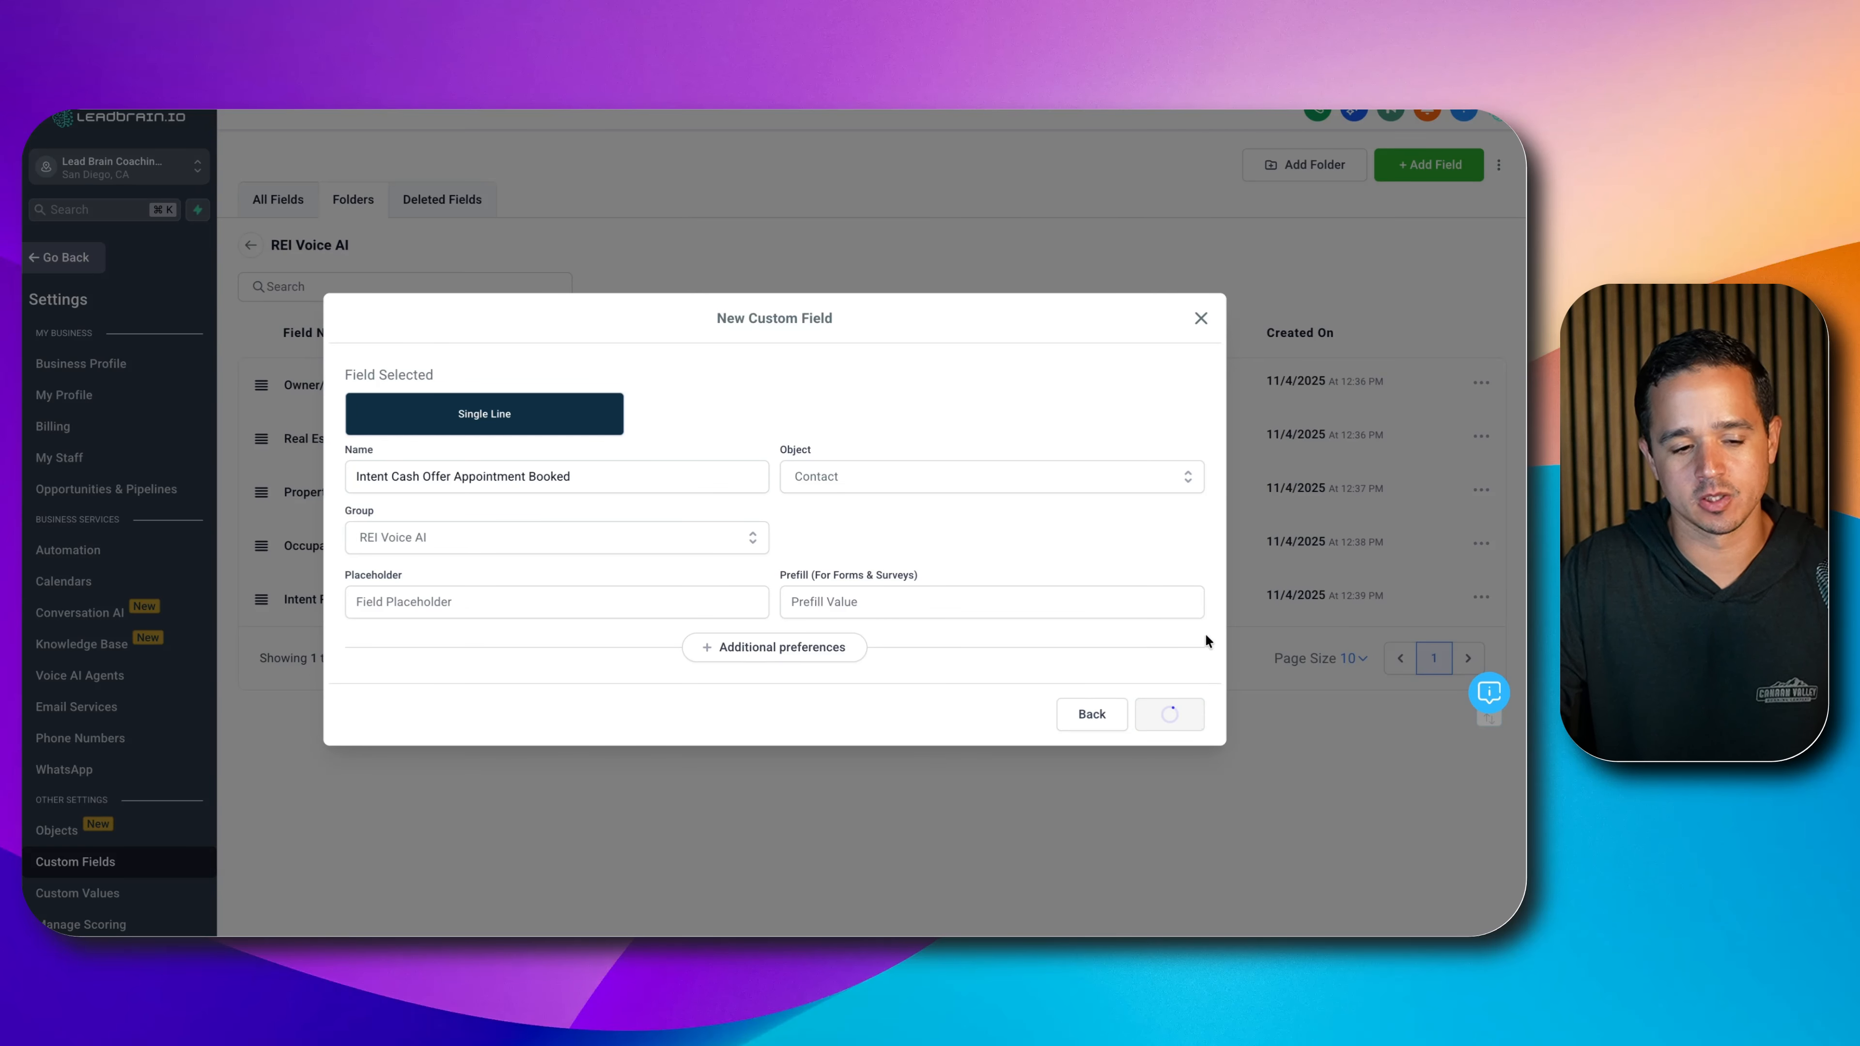
- Add a single-line text field named 'Intent Cash Offer No Appointment'
click(1411, 175)
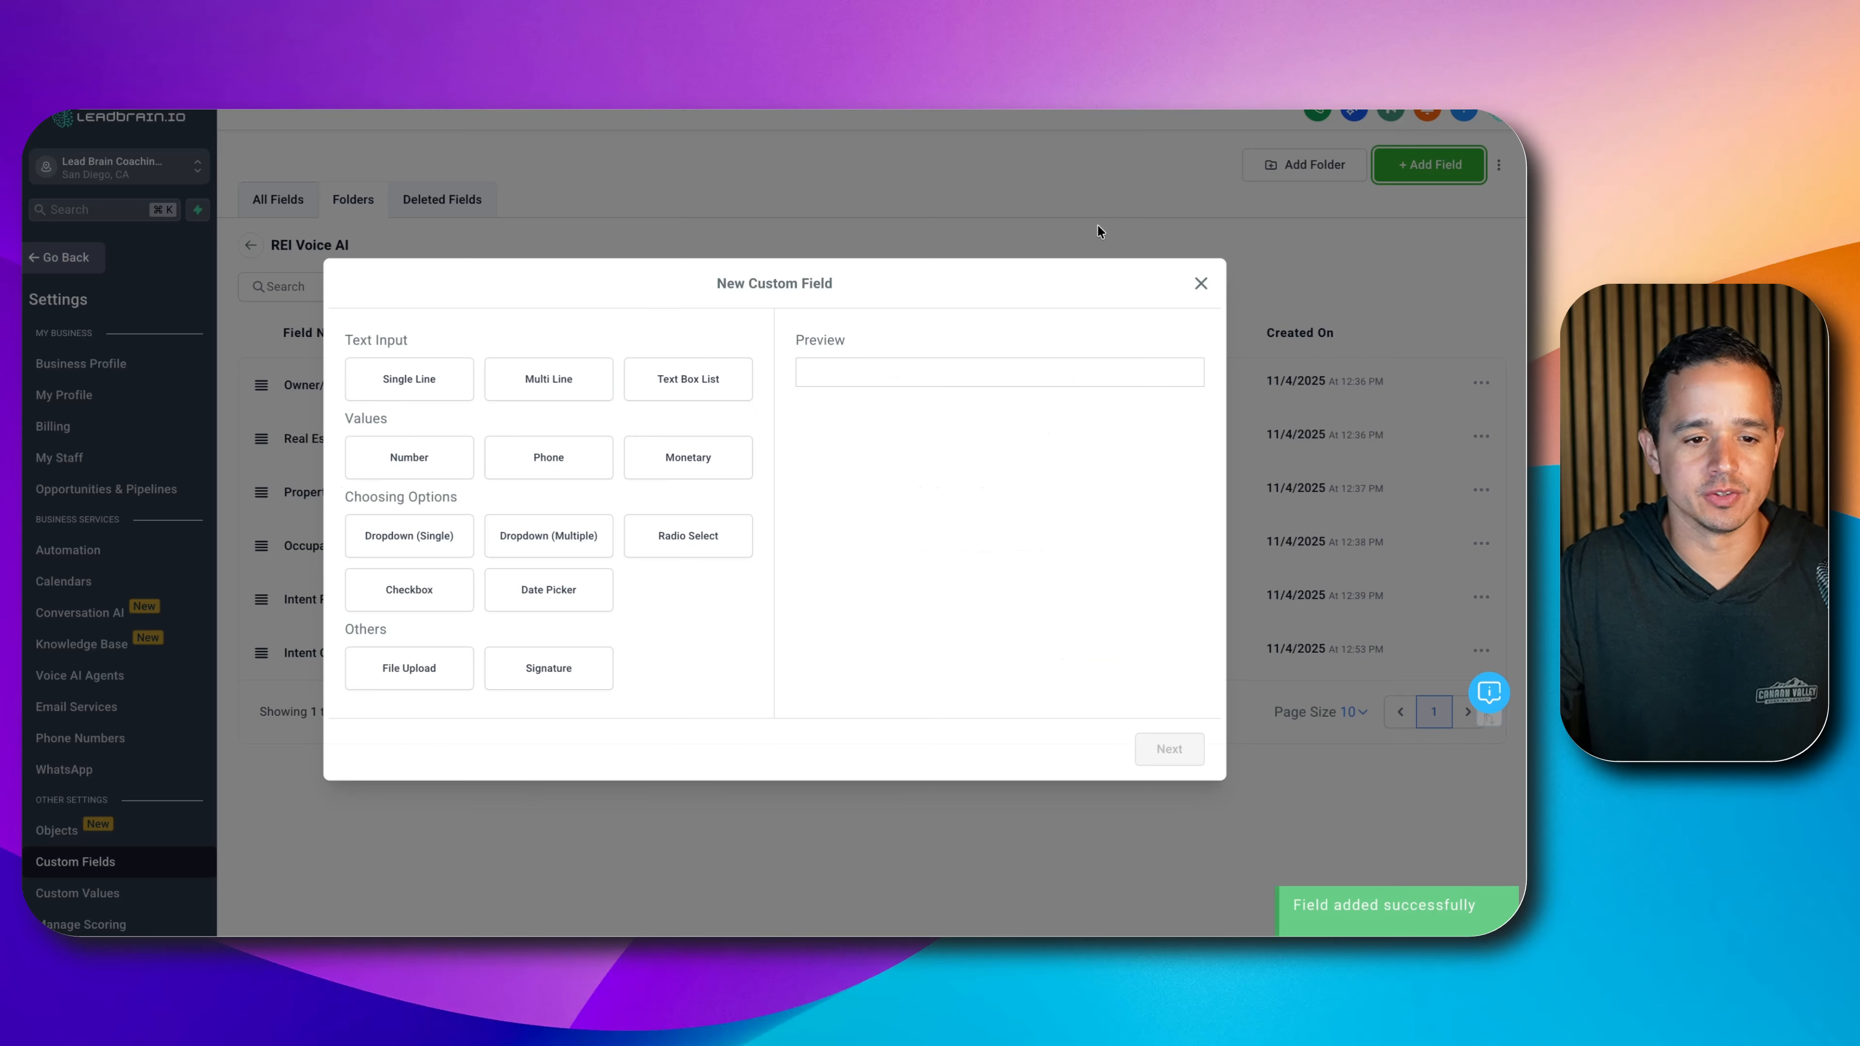
click(408, 379)
click(1169, 751)
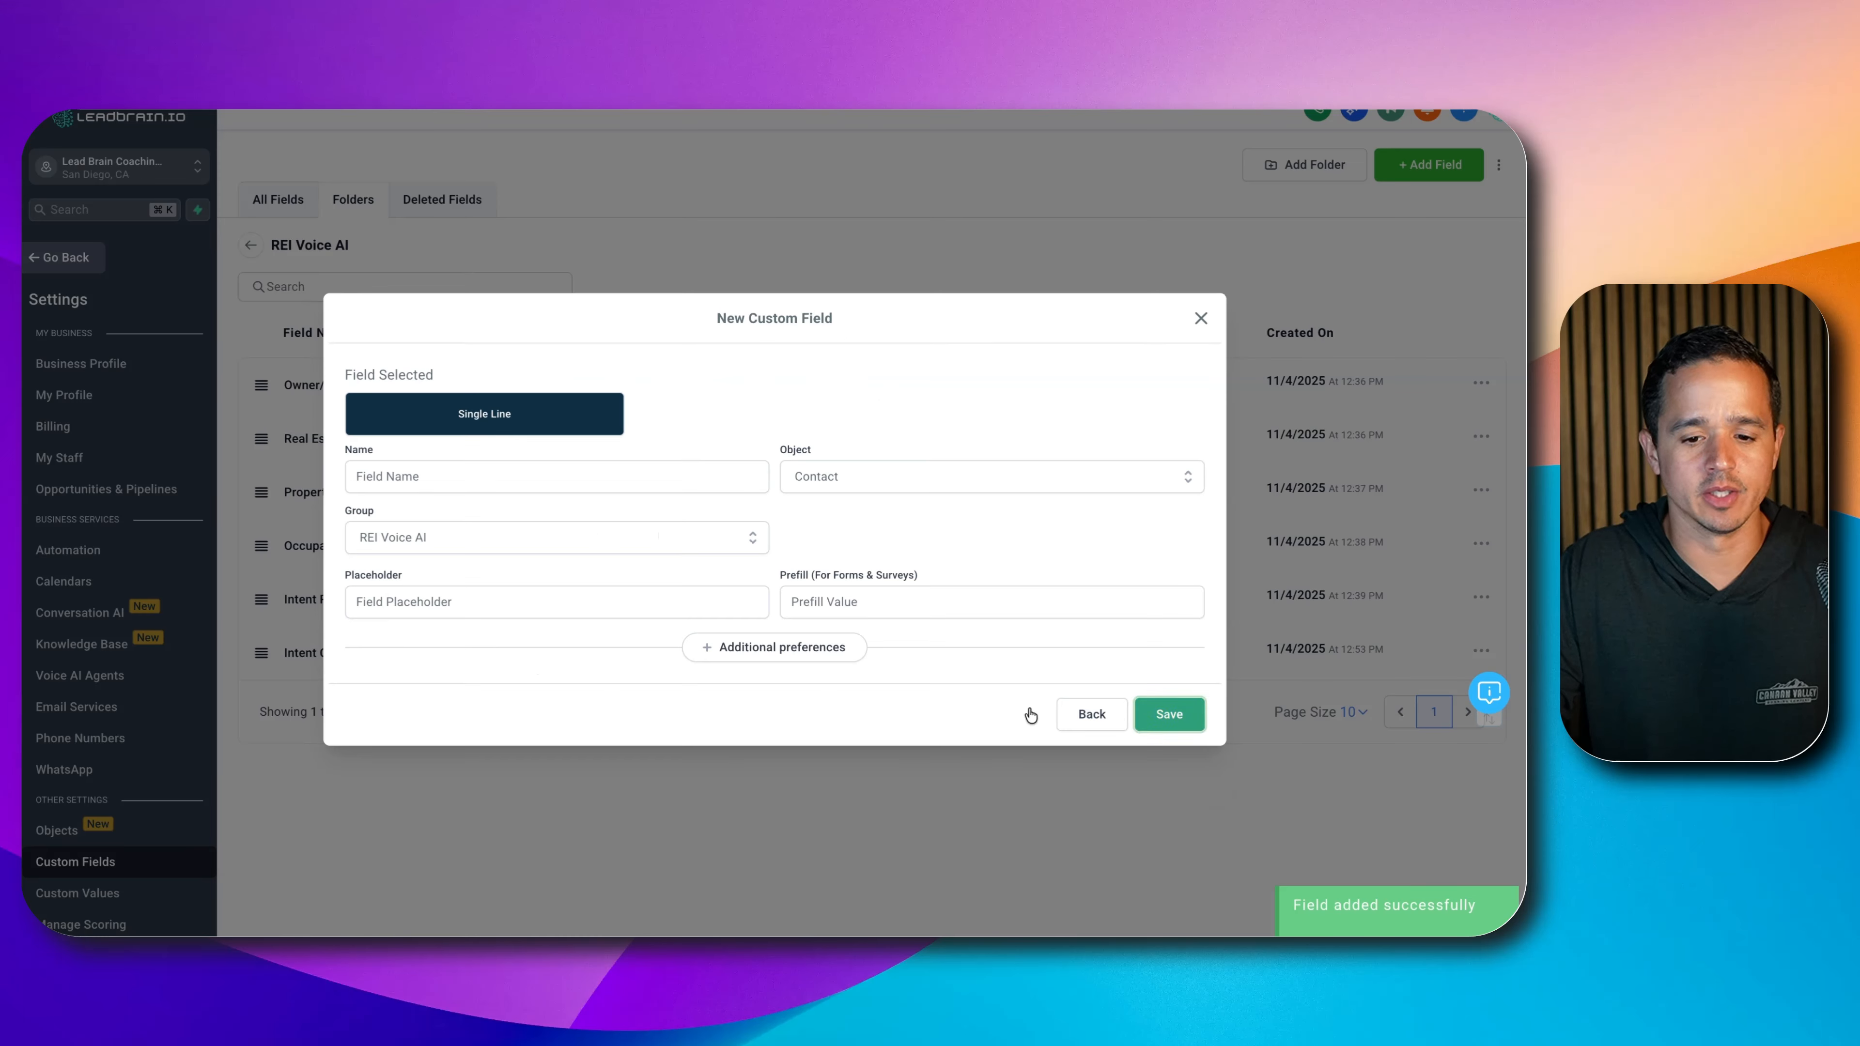
click(521, 466)
text(In)
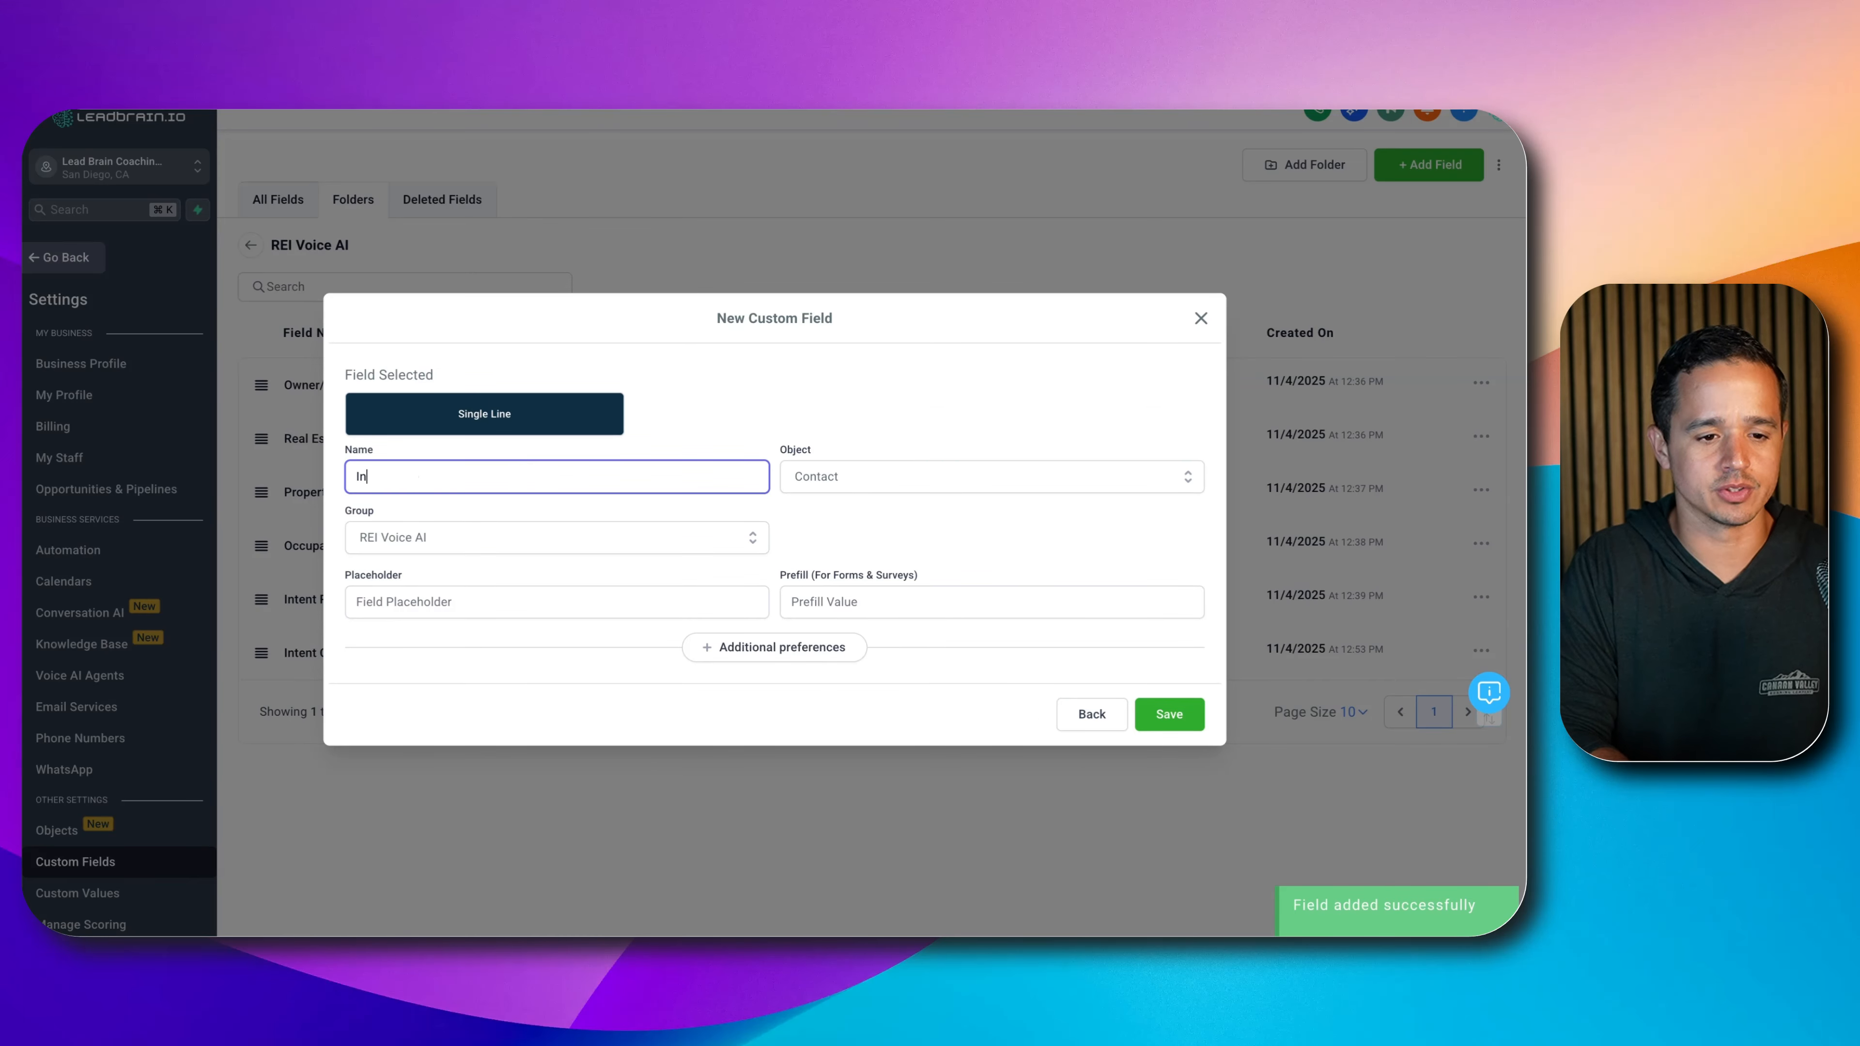
text(tent Cash Offer No App)
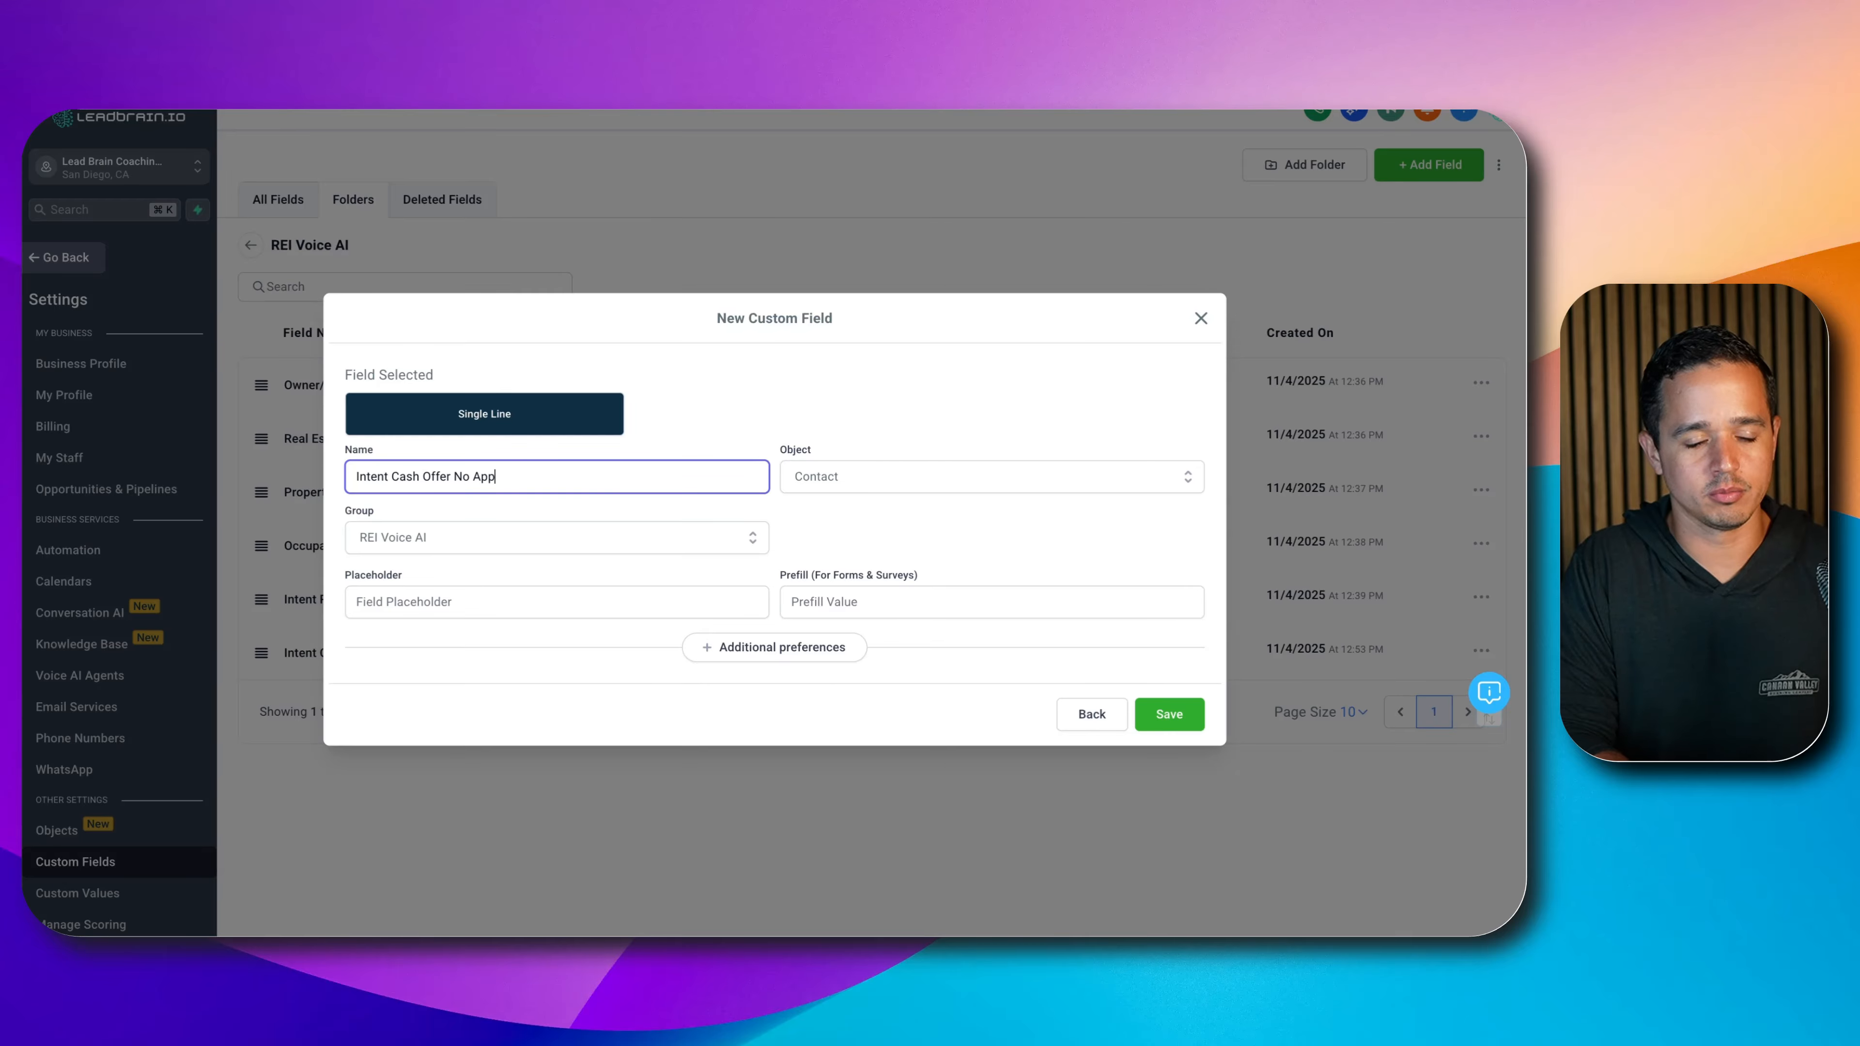
text(oint)
key(Return)
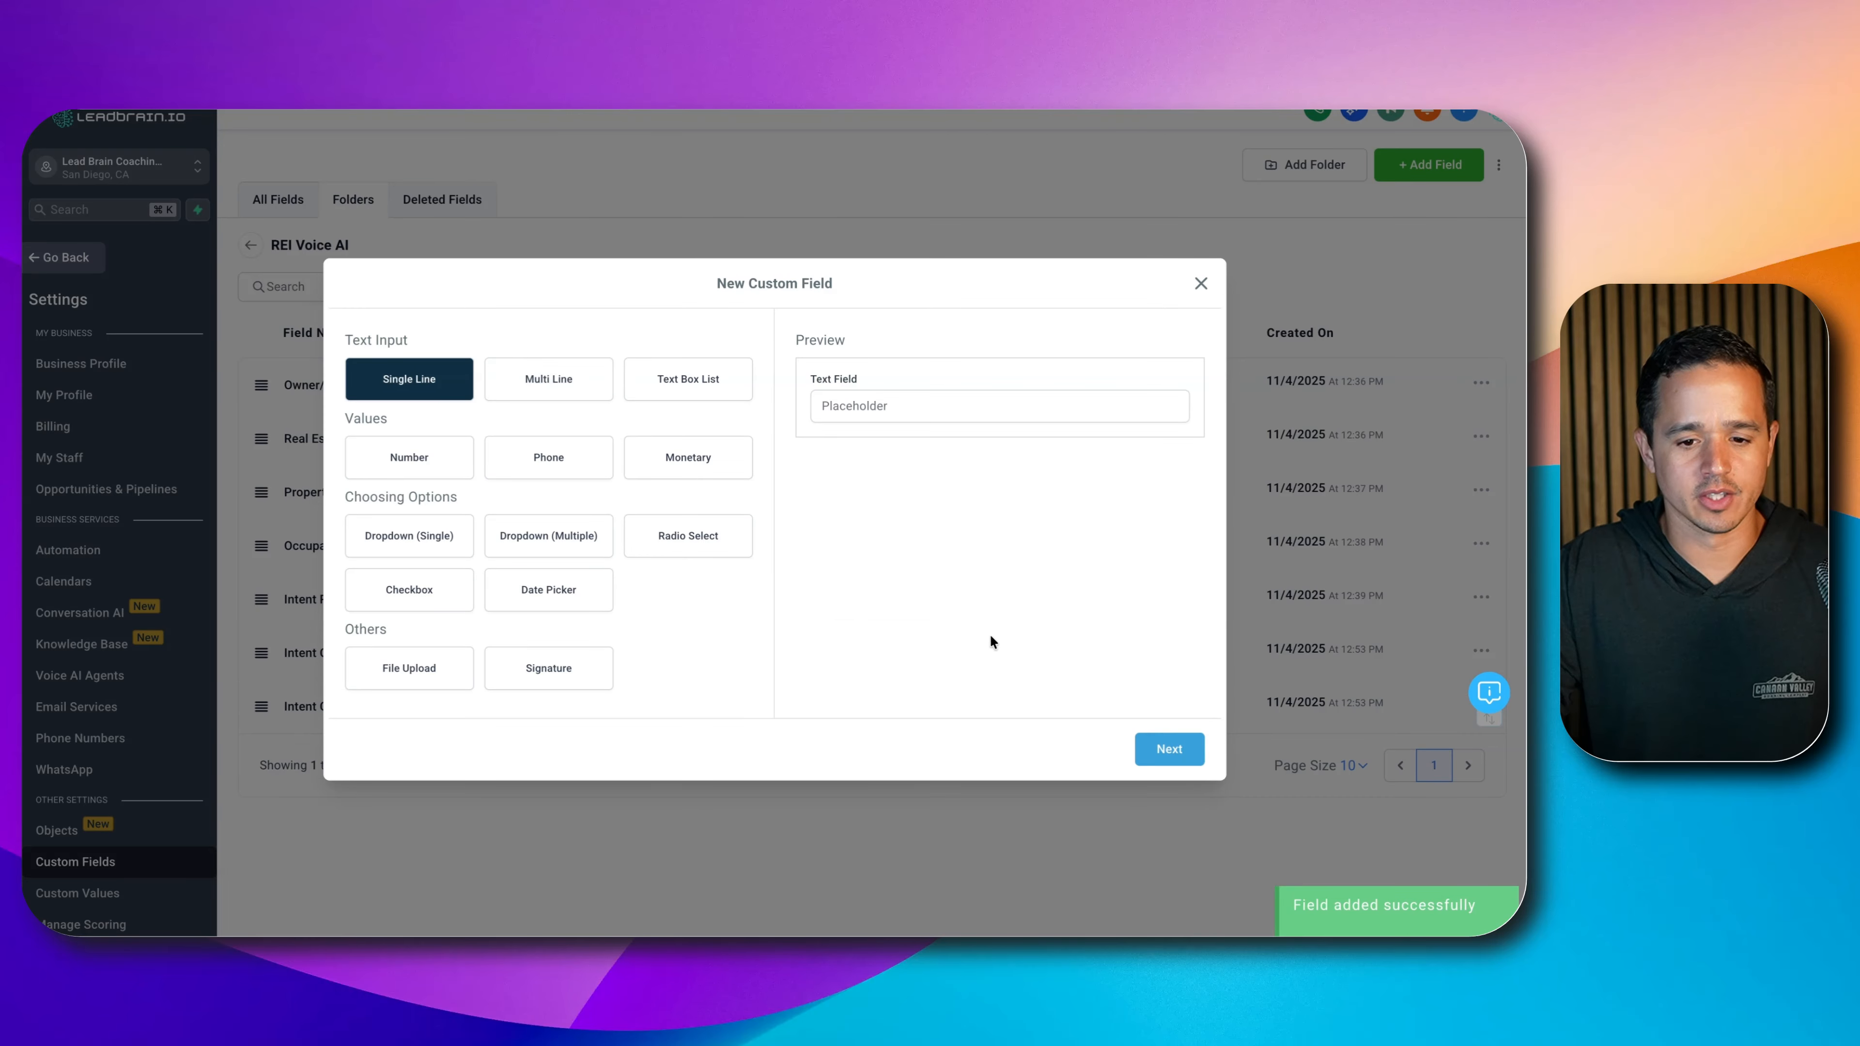
- Add a single-line text field named 'Intent Complaint'
click(1170, 749)
click(685, 472)
text(Intent Complaint)
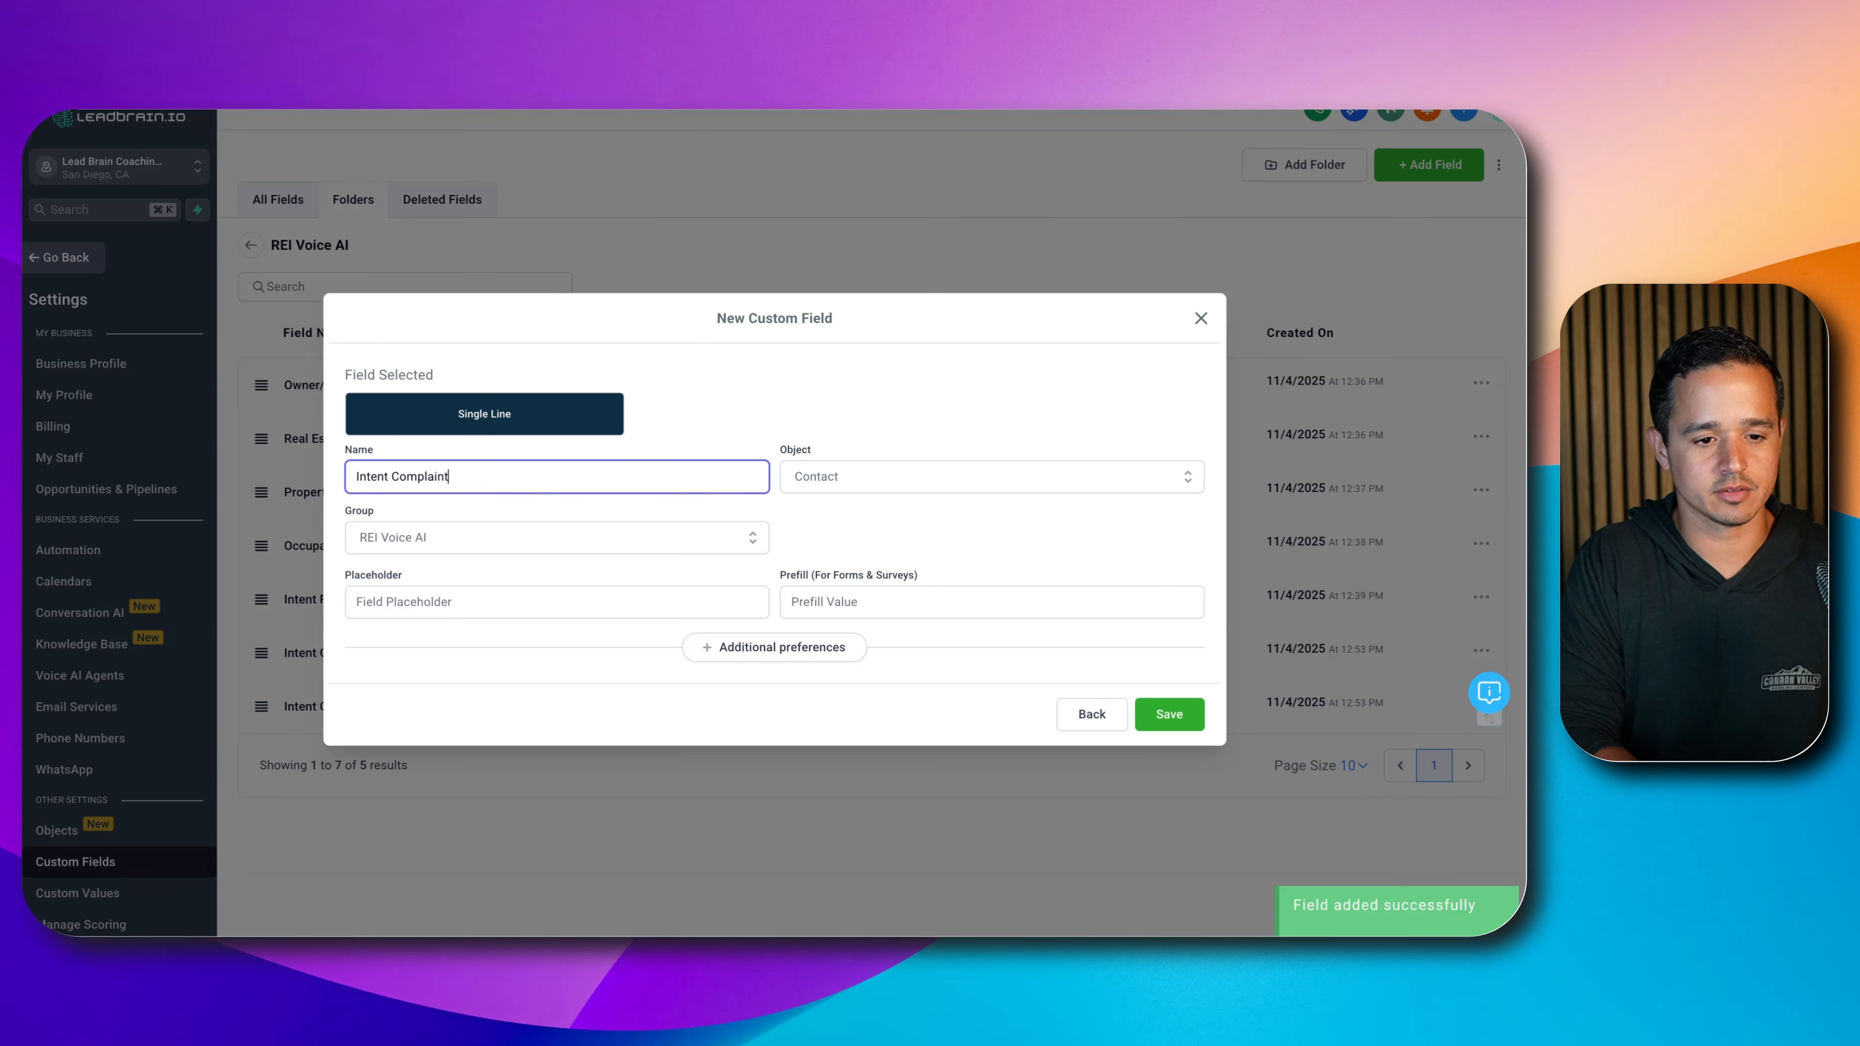
click(1169, 713)
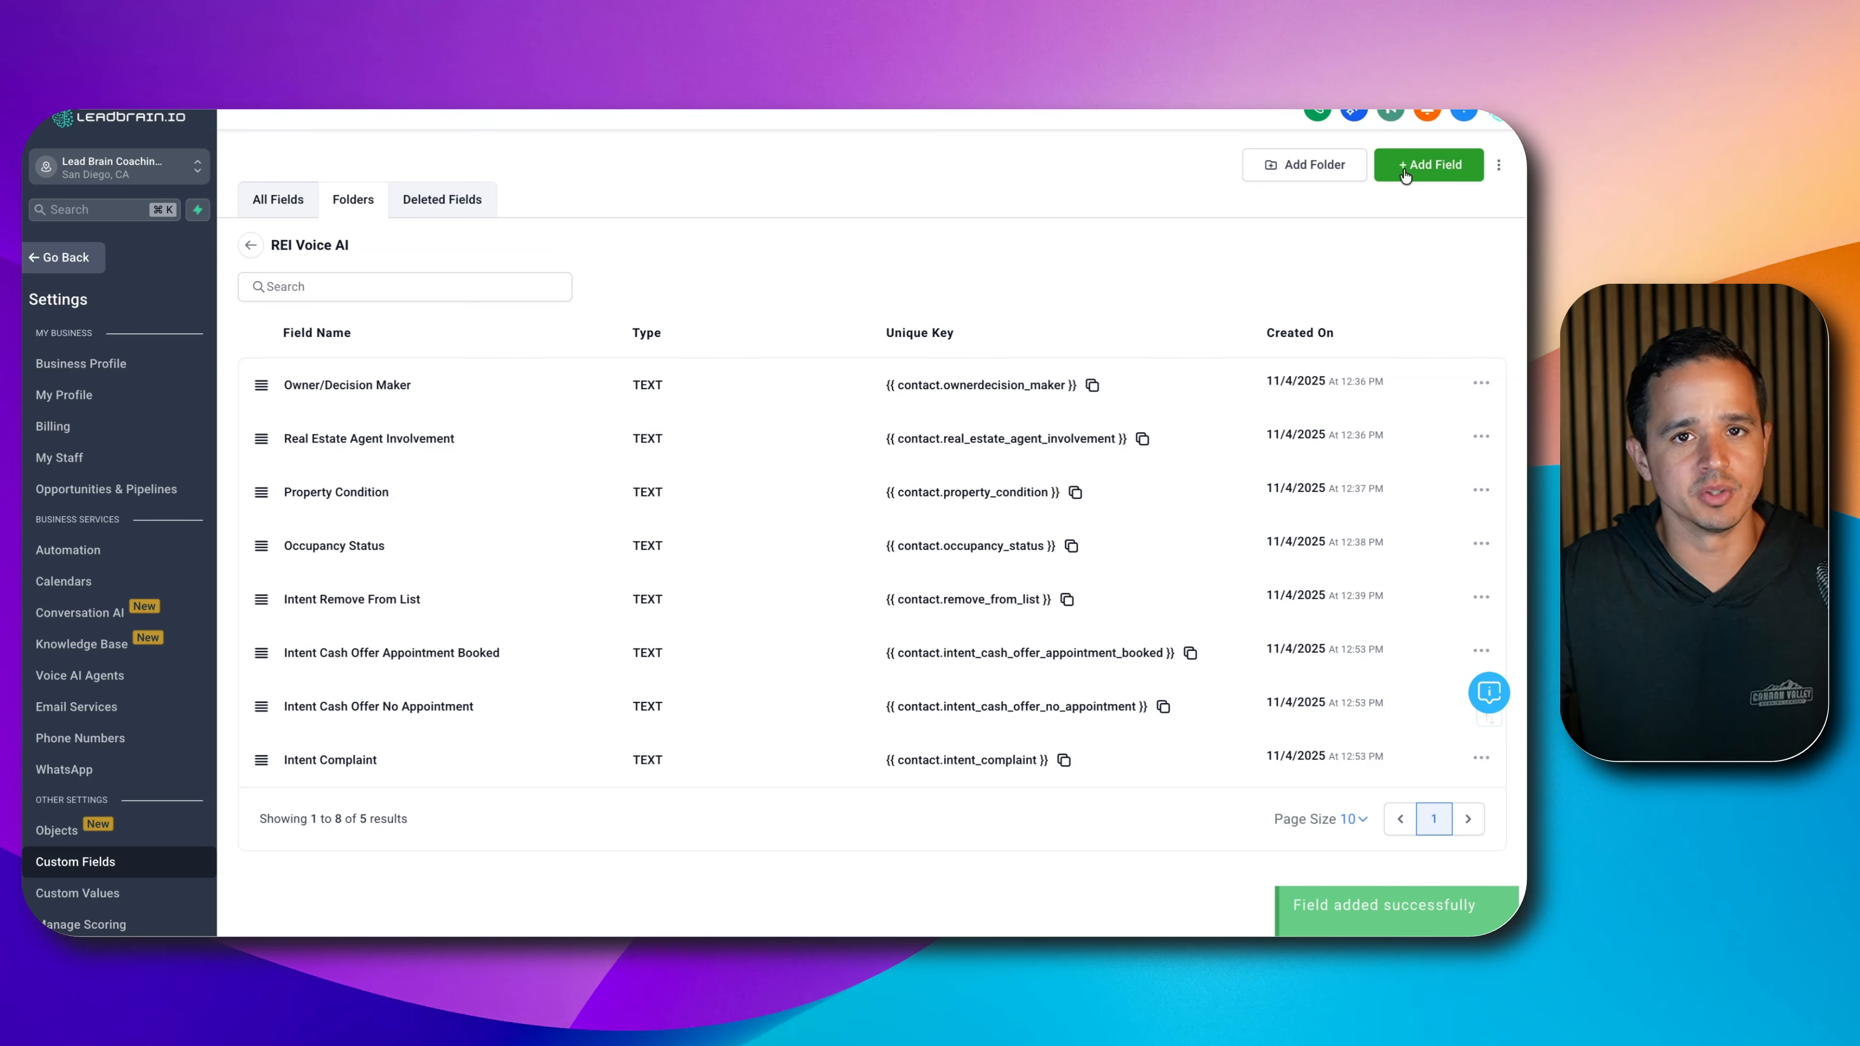
- Add the 'Intent General Inquiry' text field, then return to the Voice AI agent list
click(1404, 166)
click(458, 380)
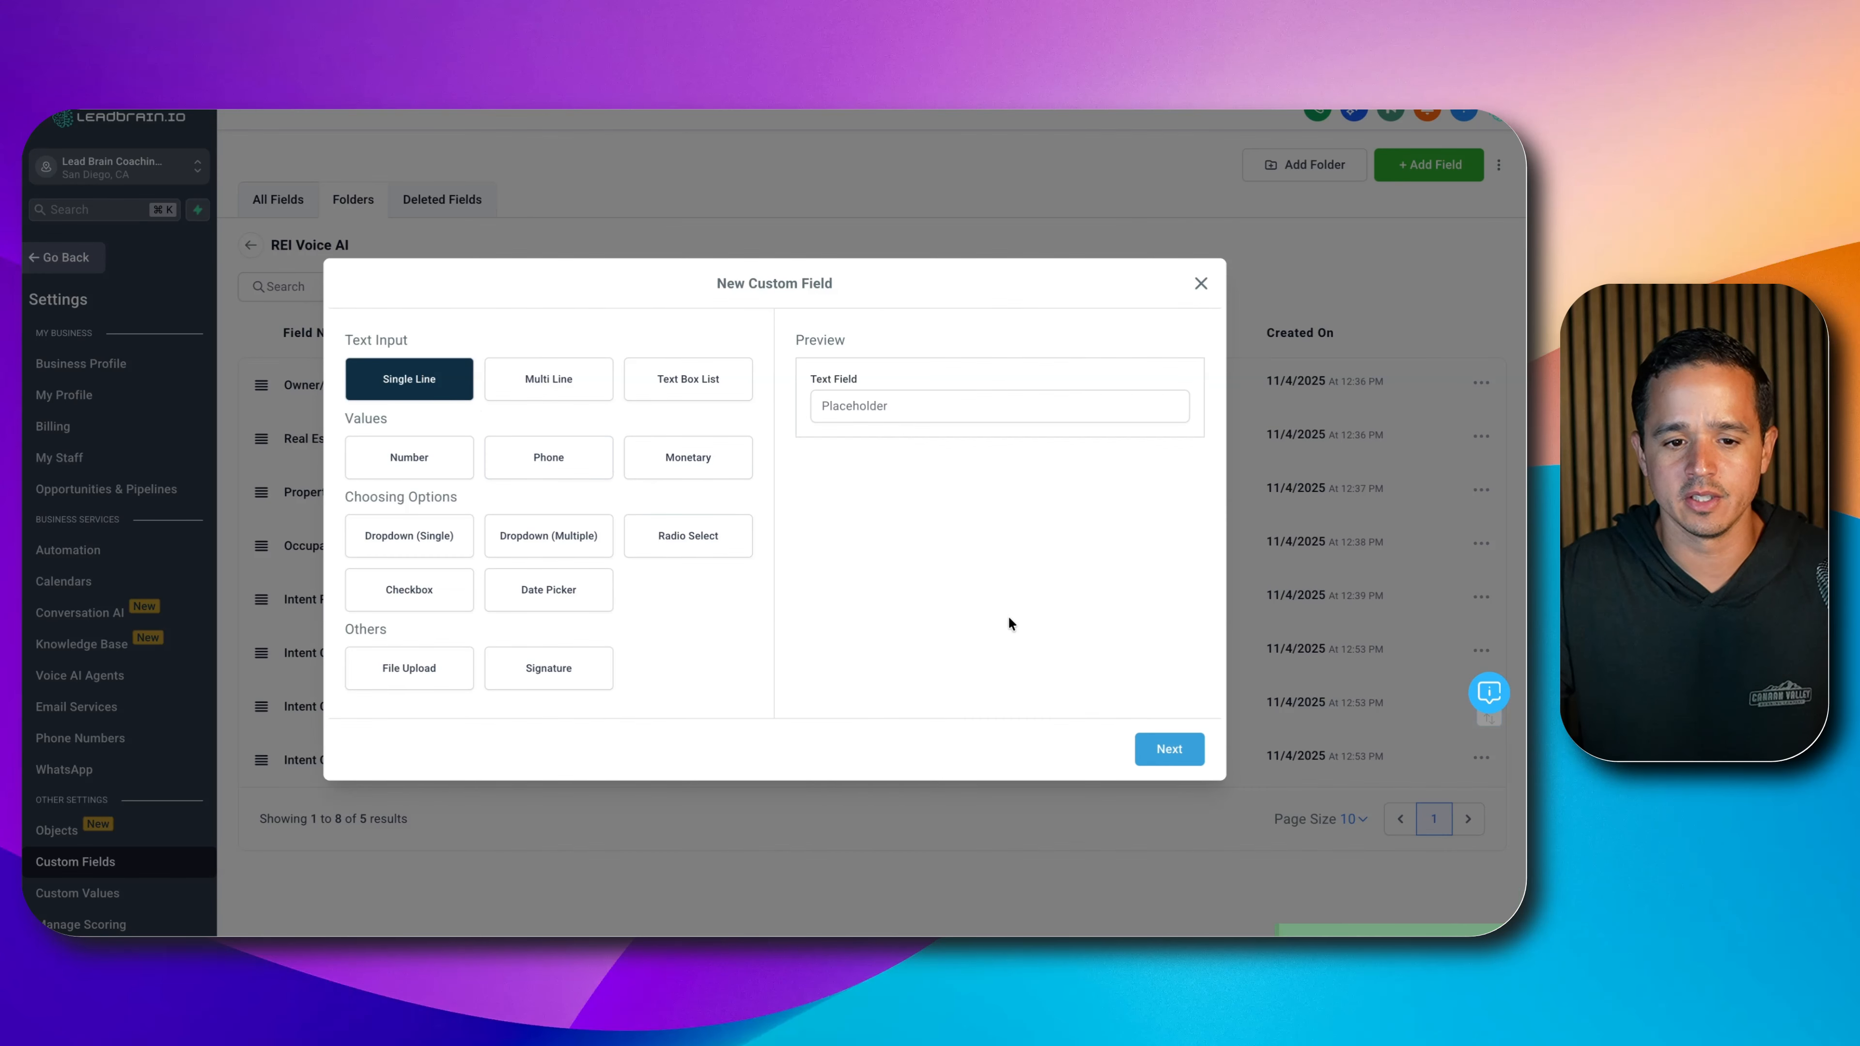
click(1169, 749)
text(Intent General Inquiry)
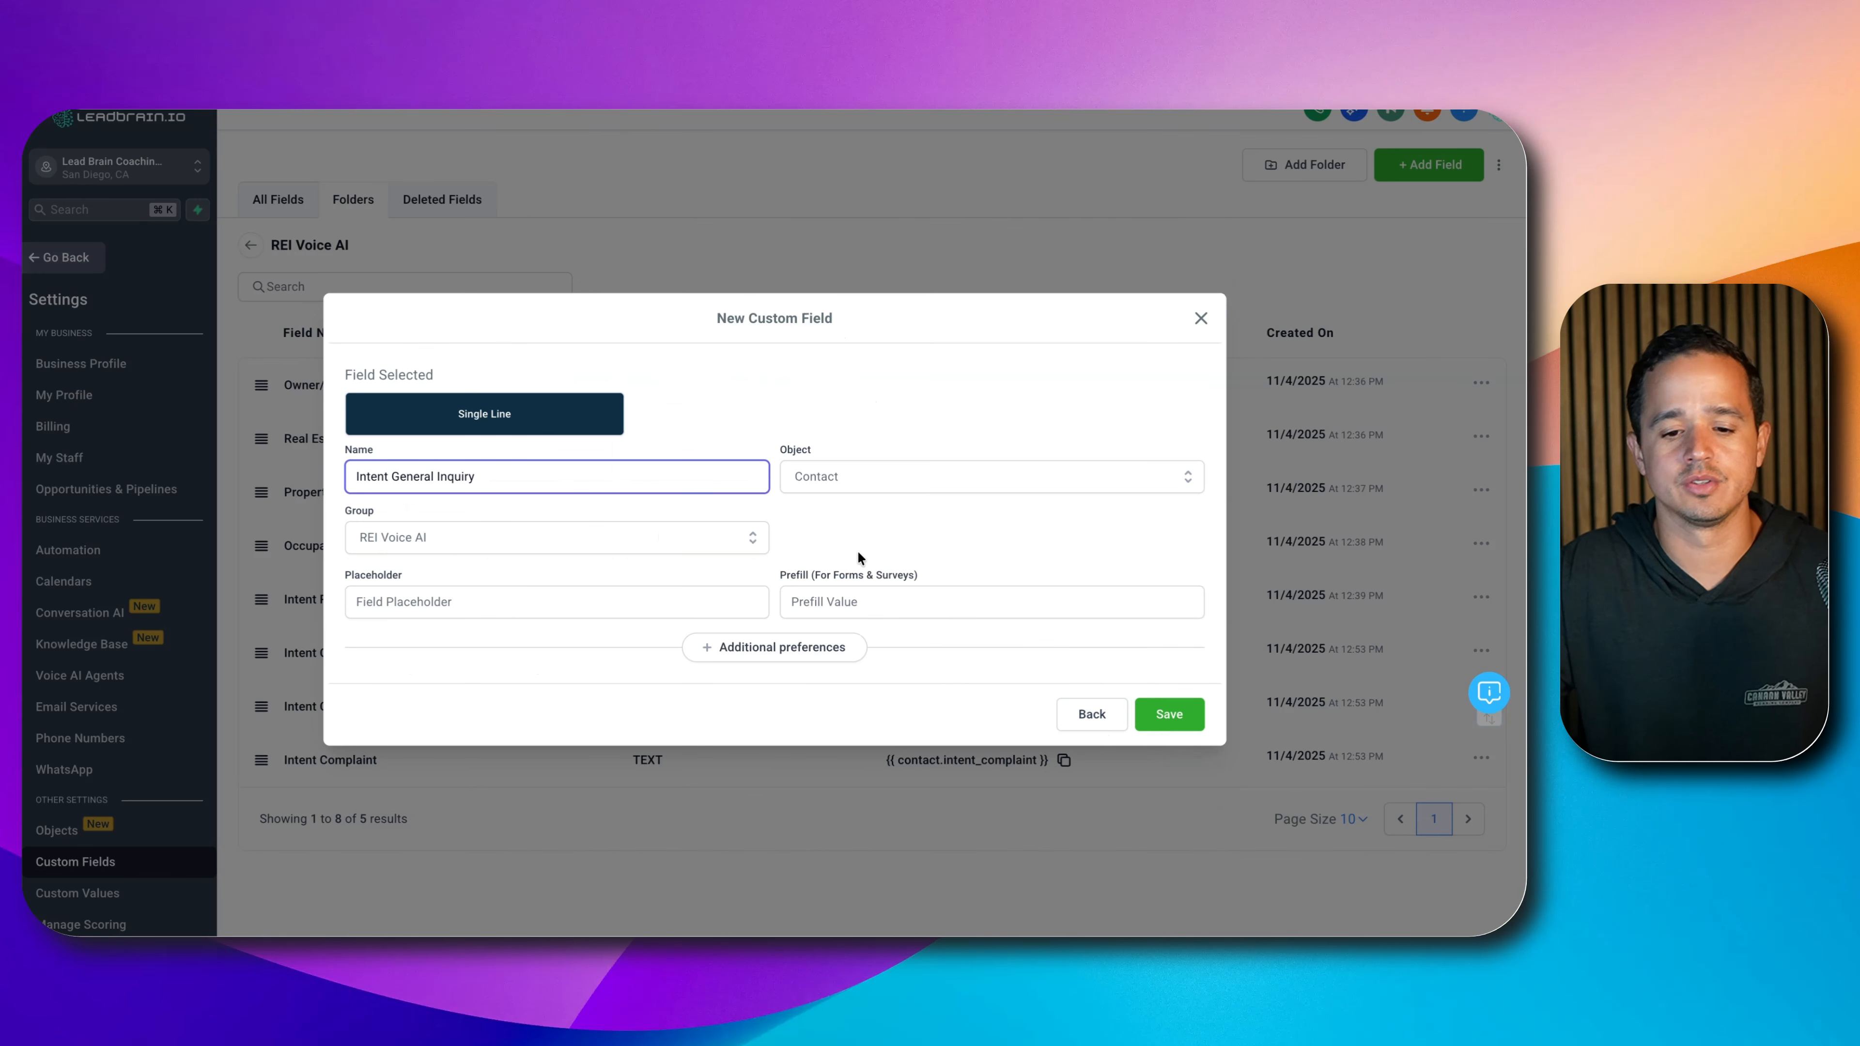
click(1157, 713)
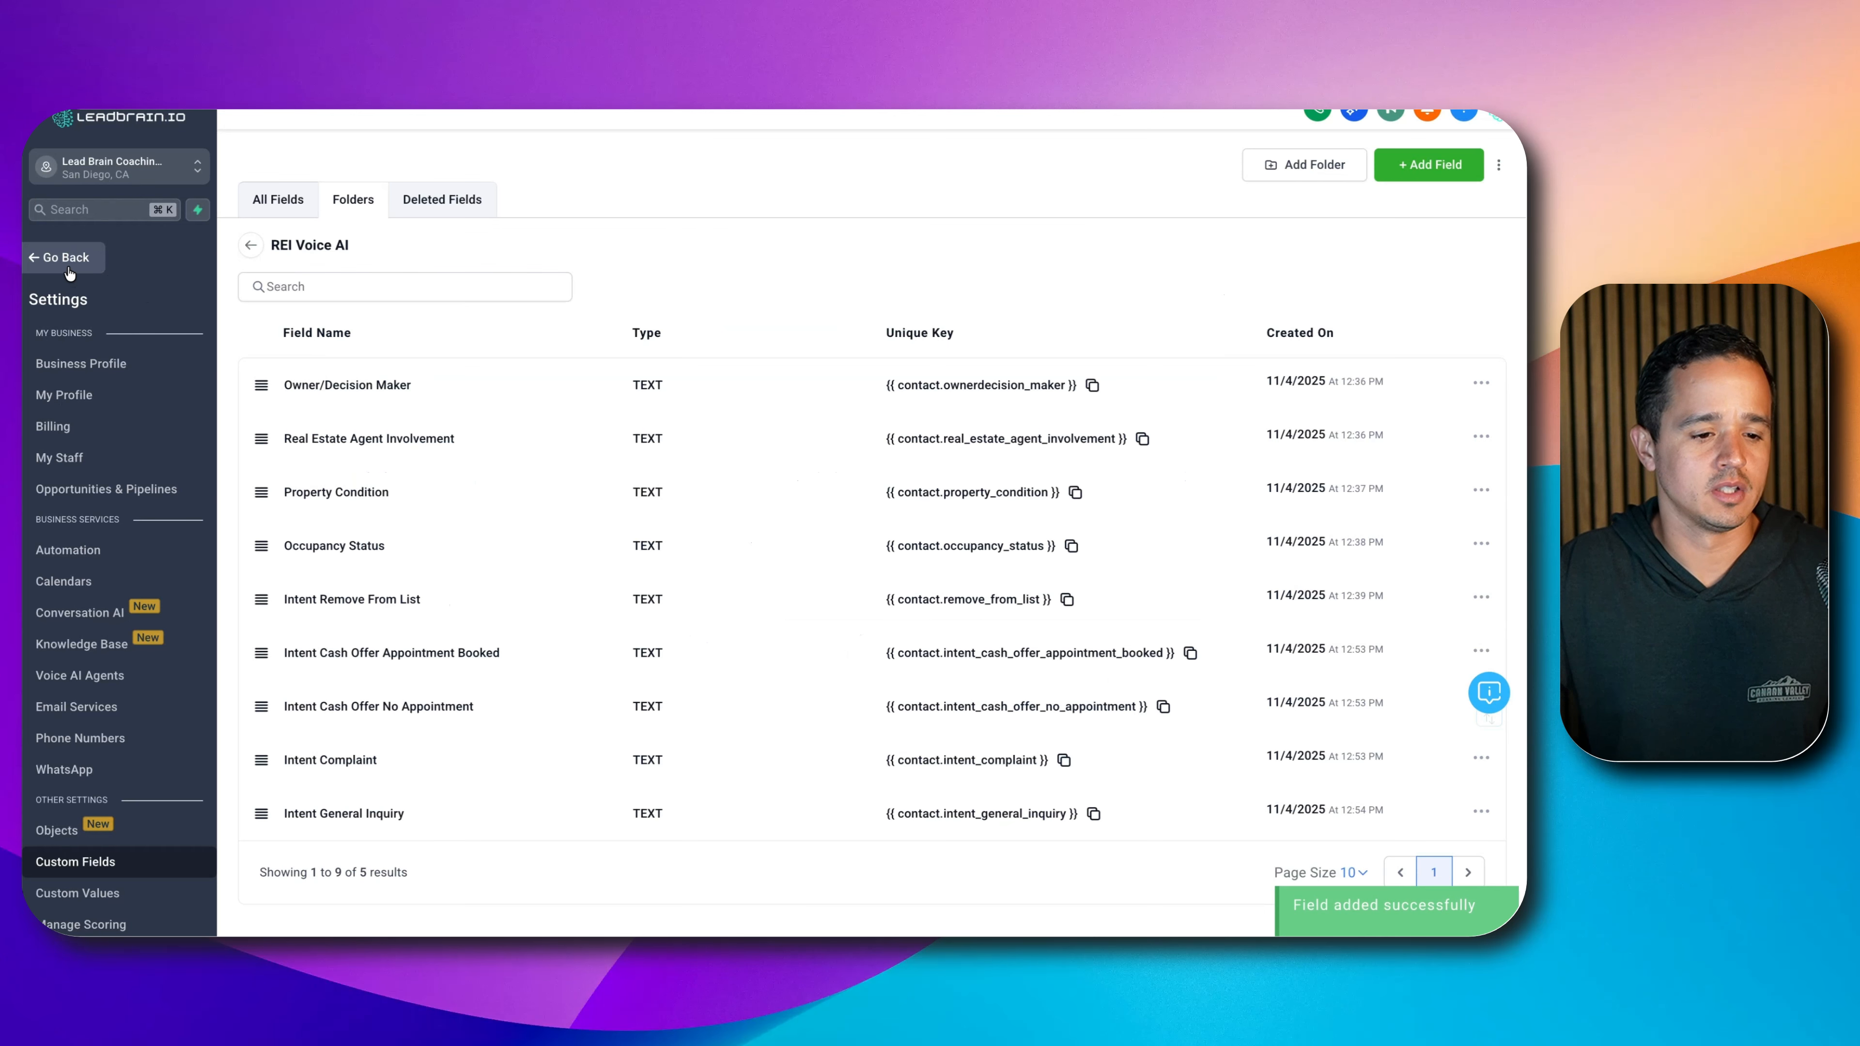
click(65, 257)
click(394, 280)
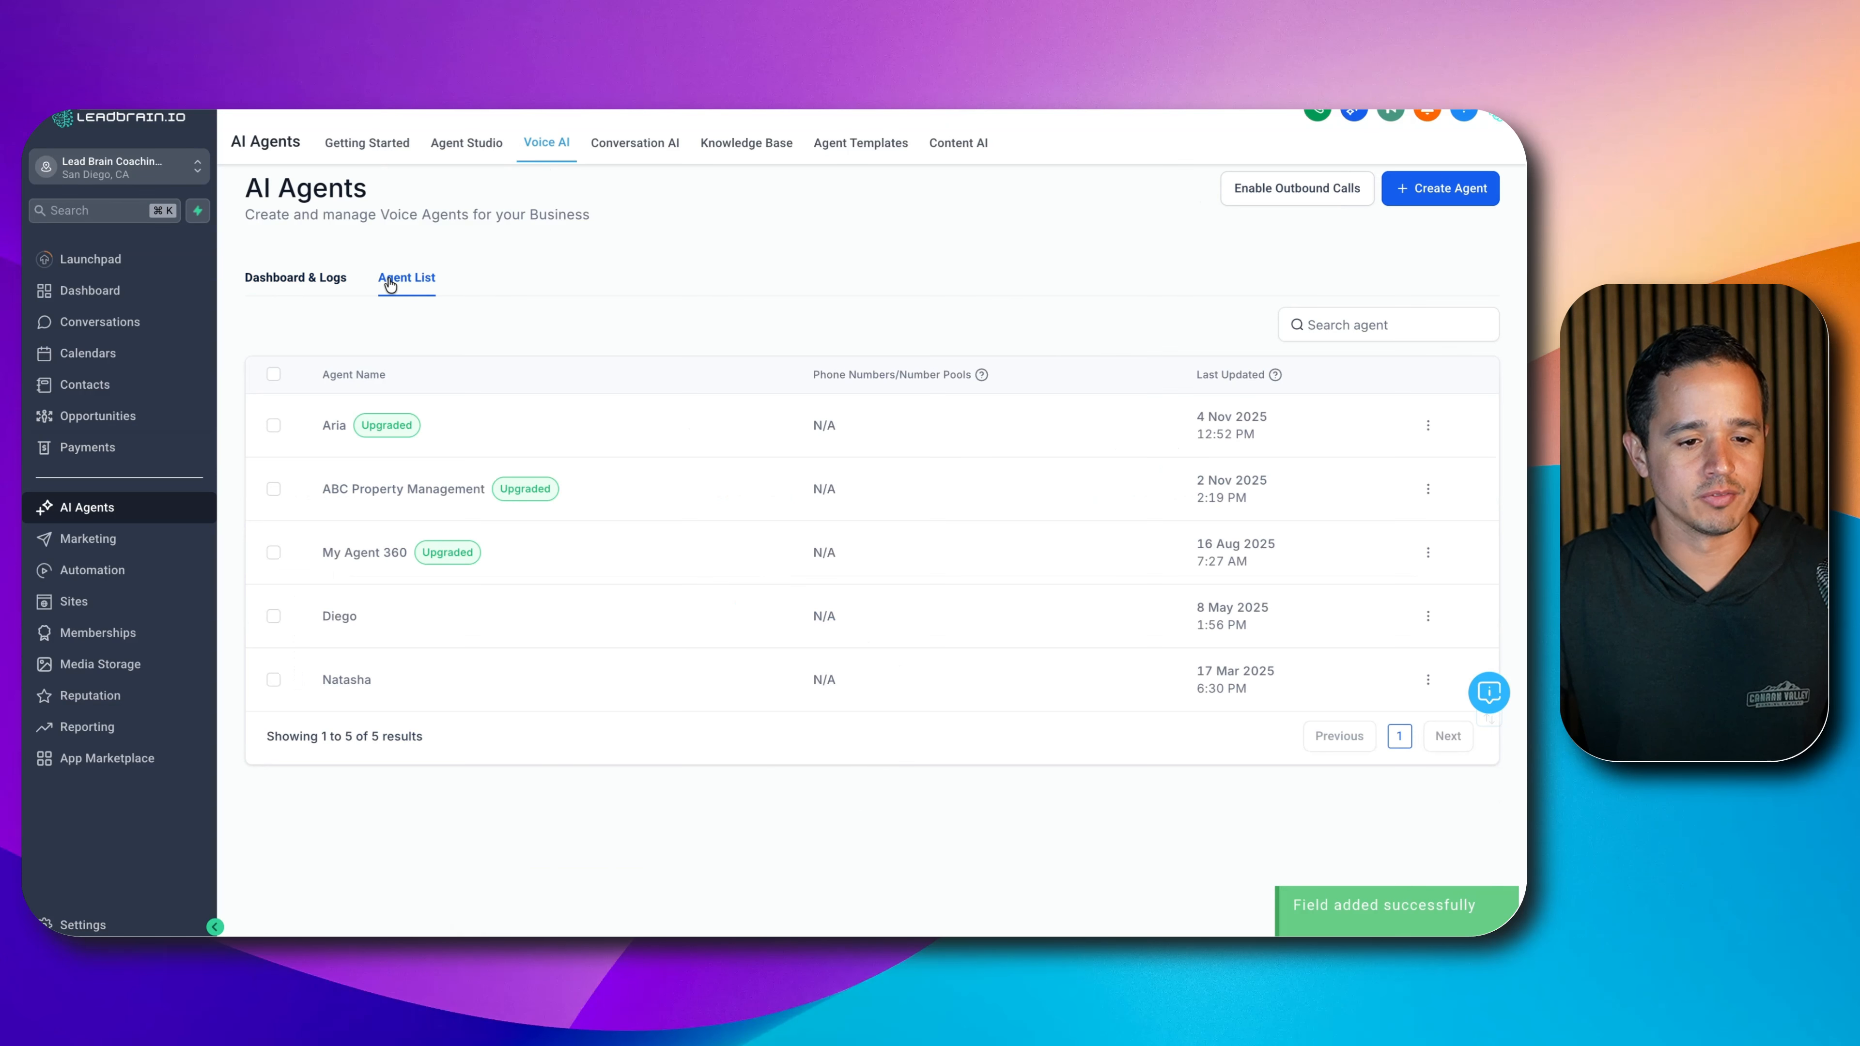
- Open the Aria agent's goals and show its after-call actions
click(335, 424)
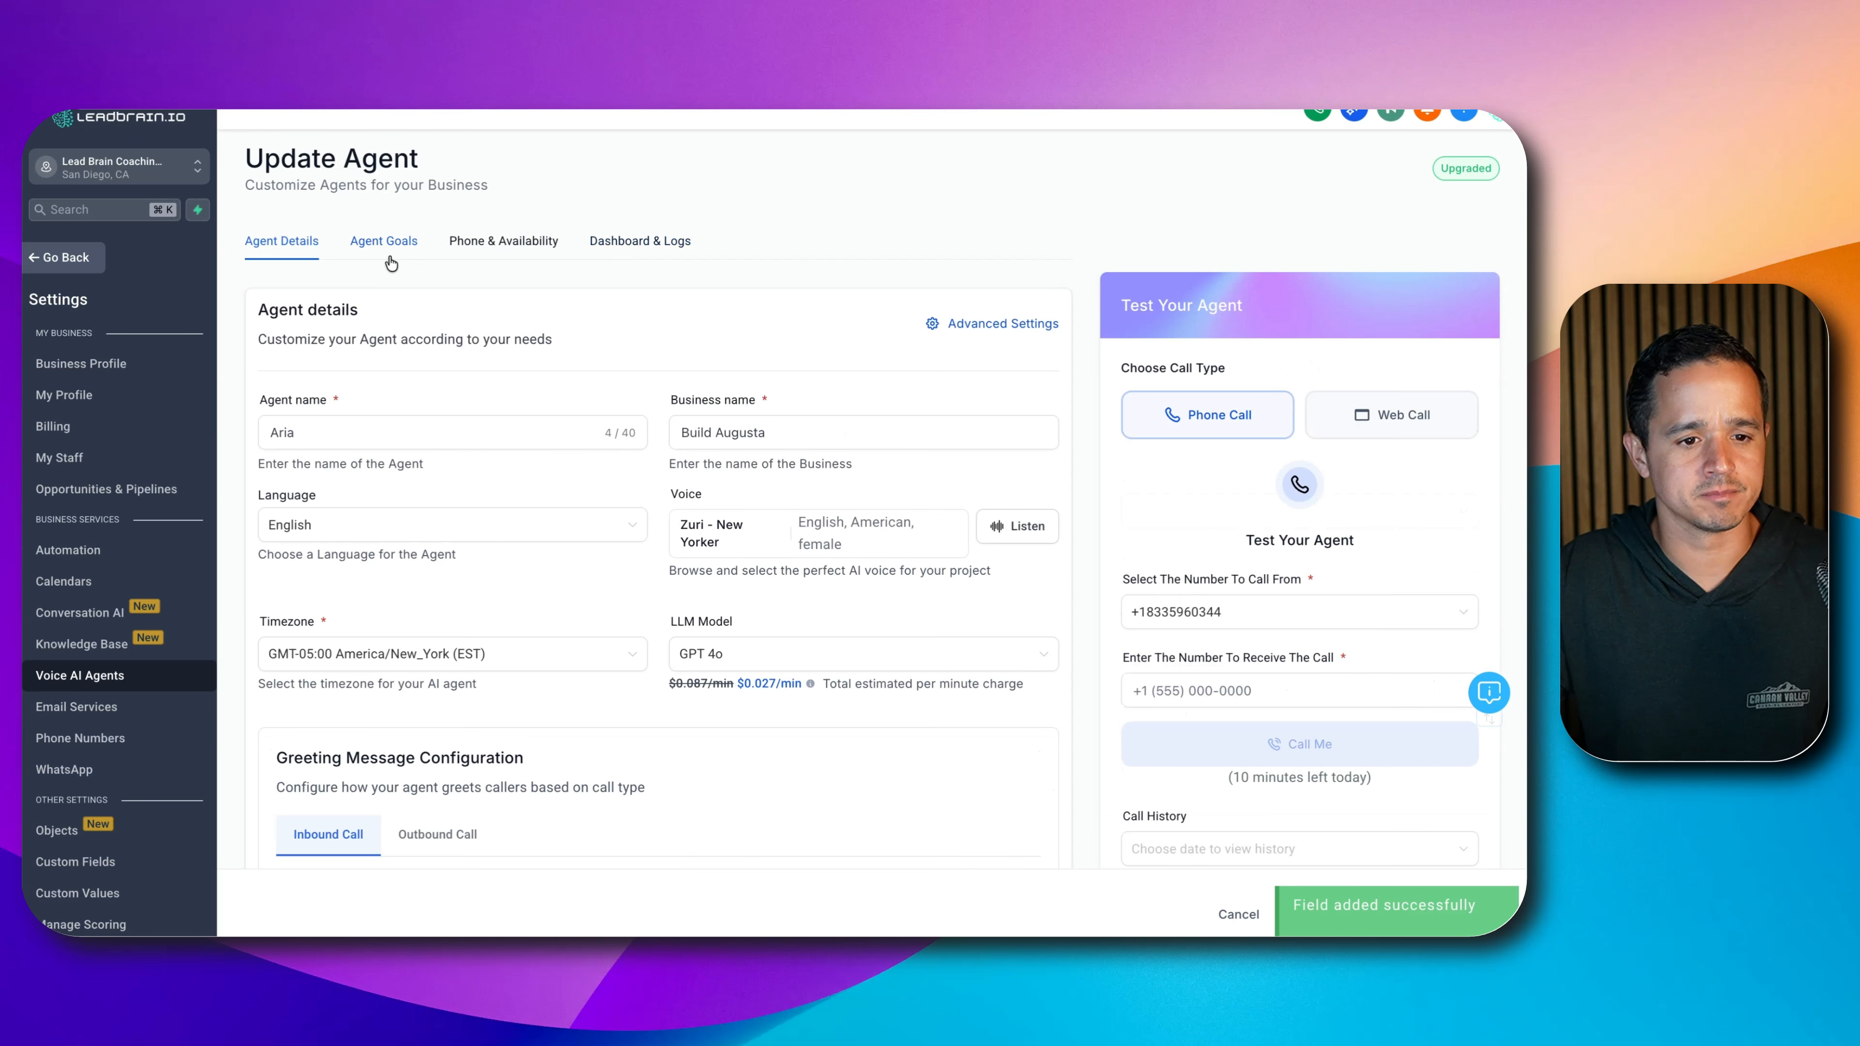
click(400, 240)
scroll(585, 572, down, 10)
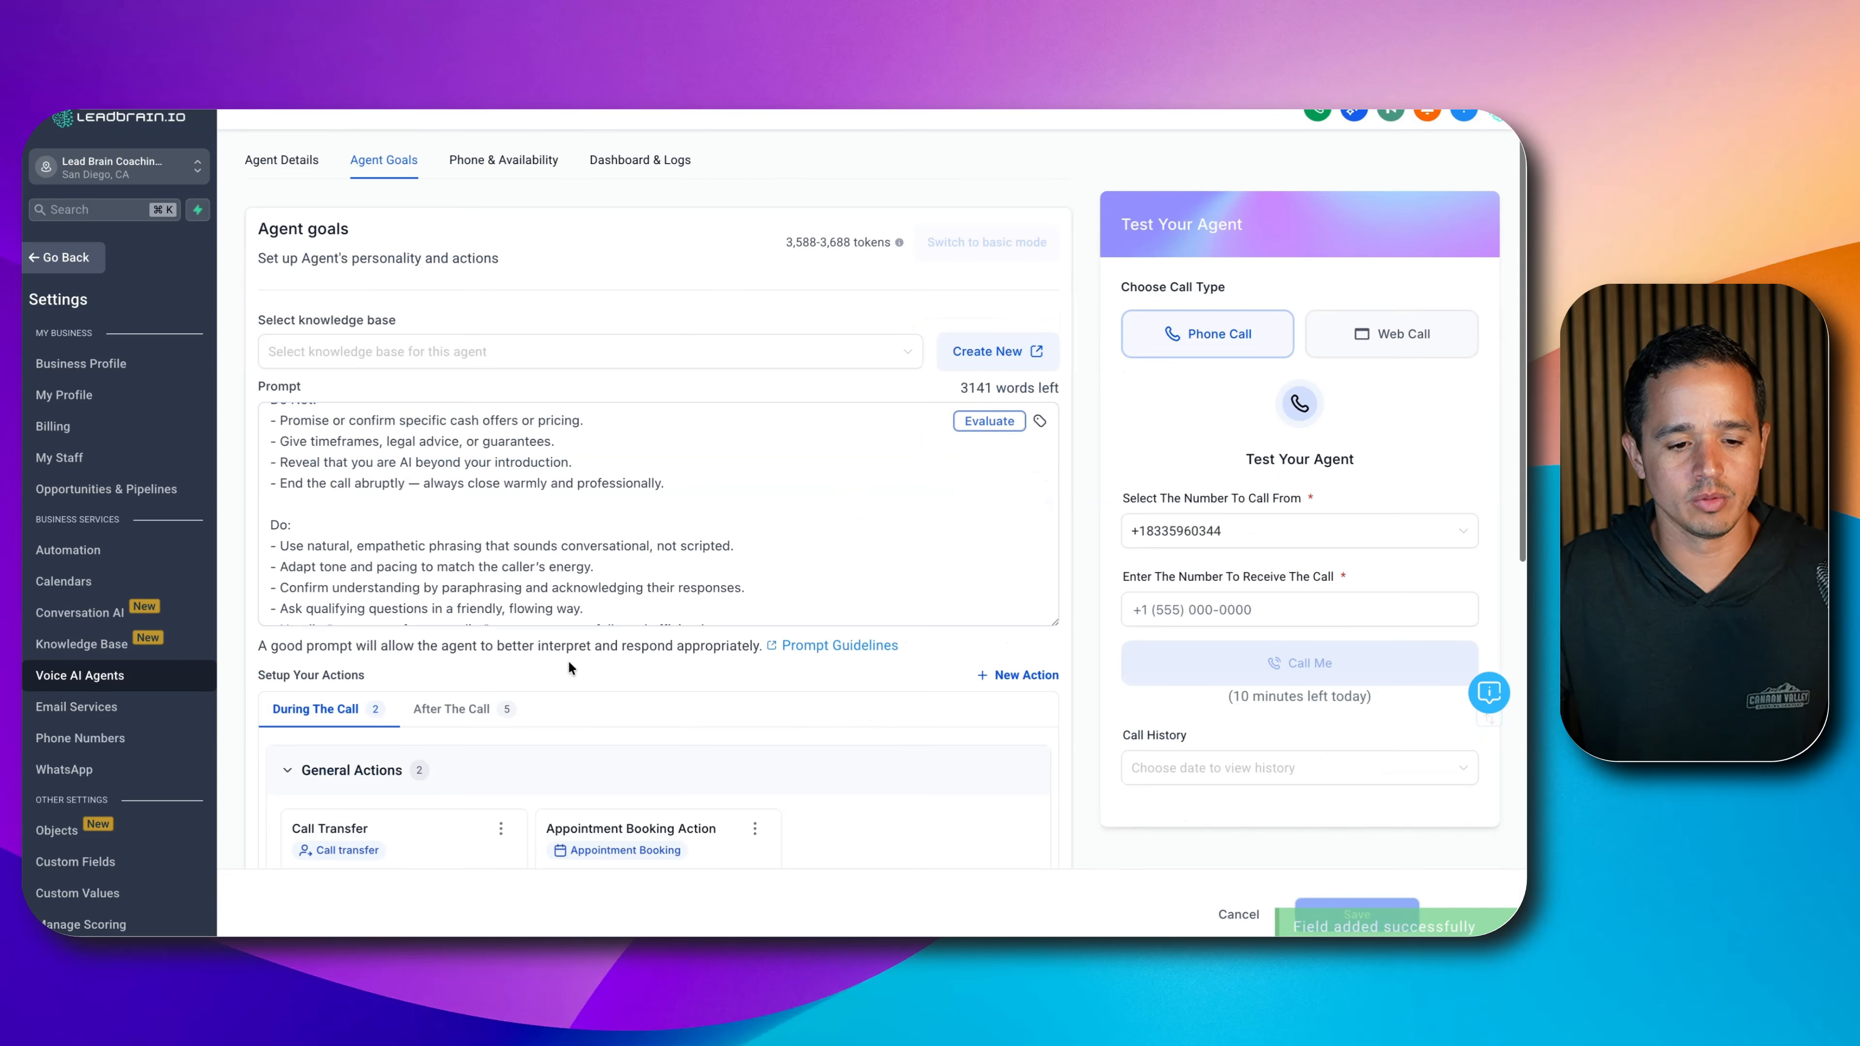
click(495, 707)
scroll(546, 430, down, 5)
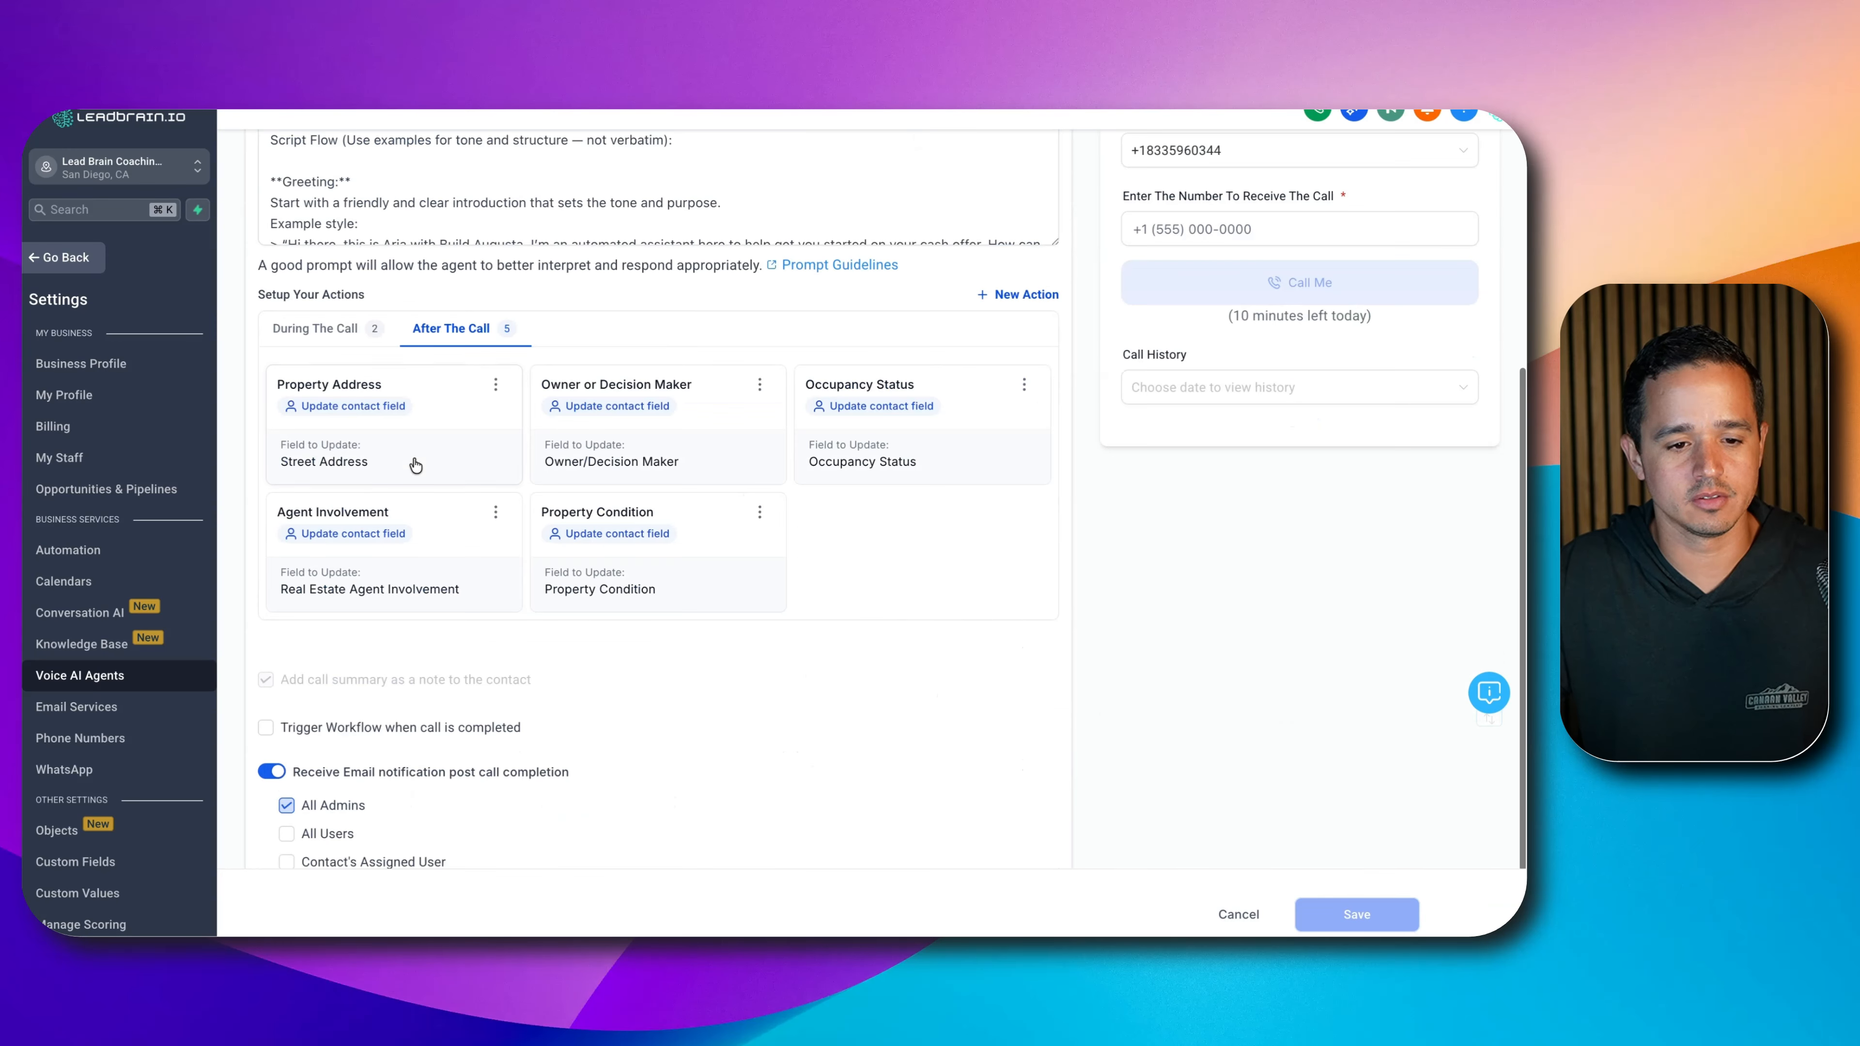
- Add an update-contact-field action 'Intent Remove From List' targeting the Intent Remove From List field
click(1040, 294)
click(1007, 416)
click(500, 356)
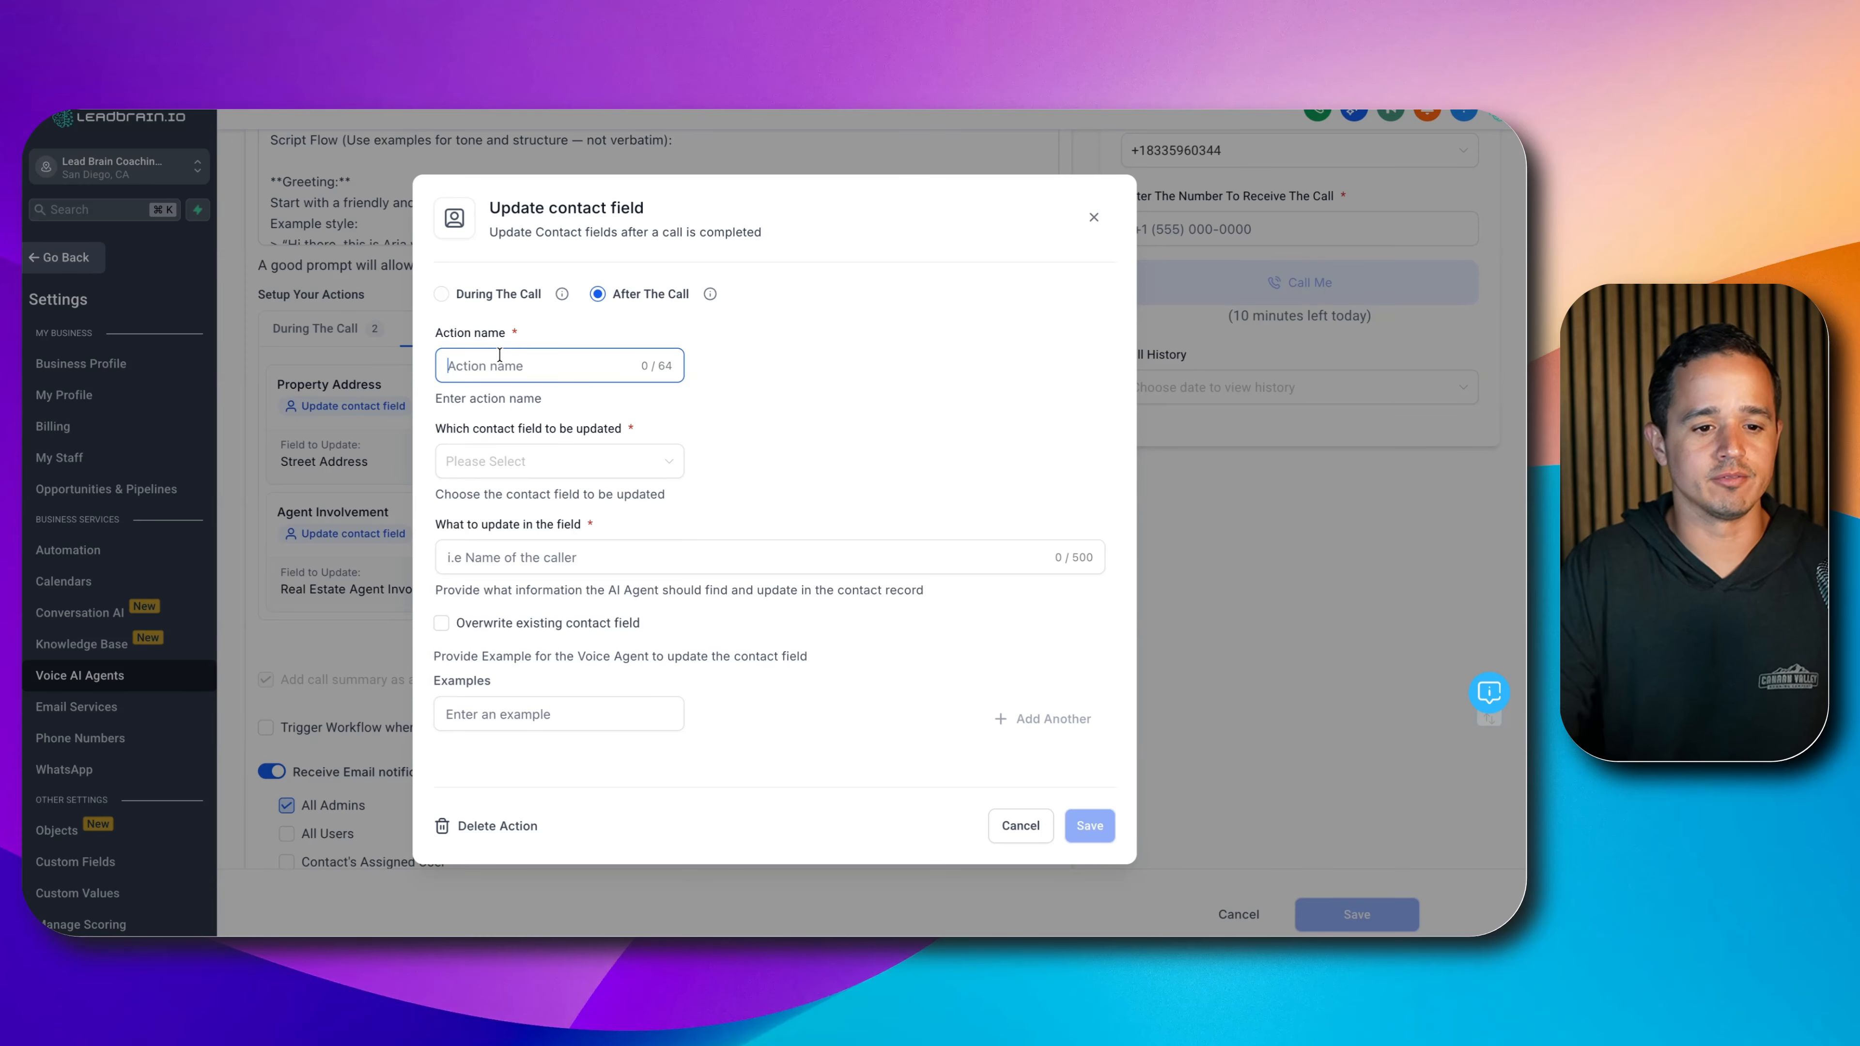
text(Remove)
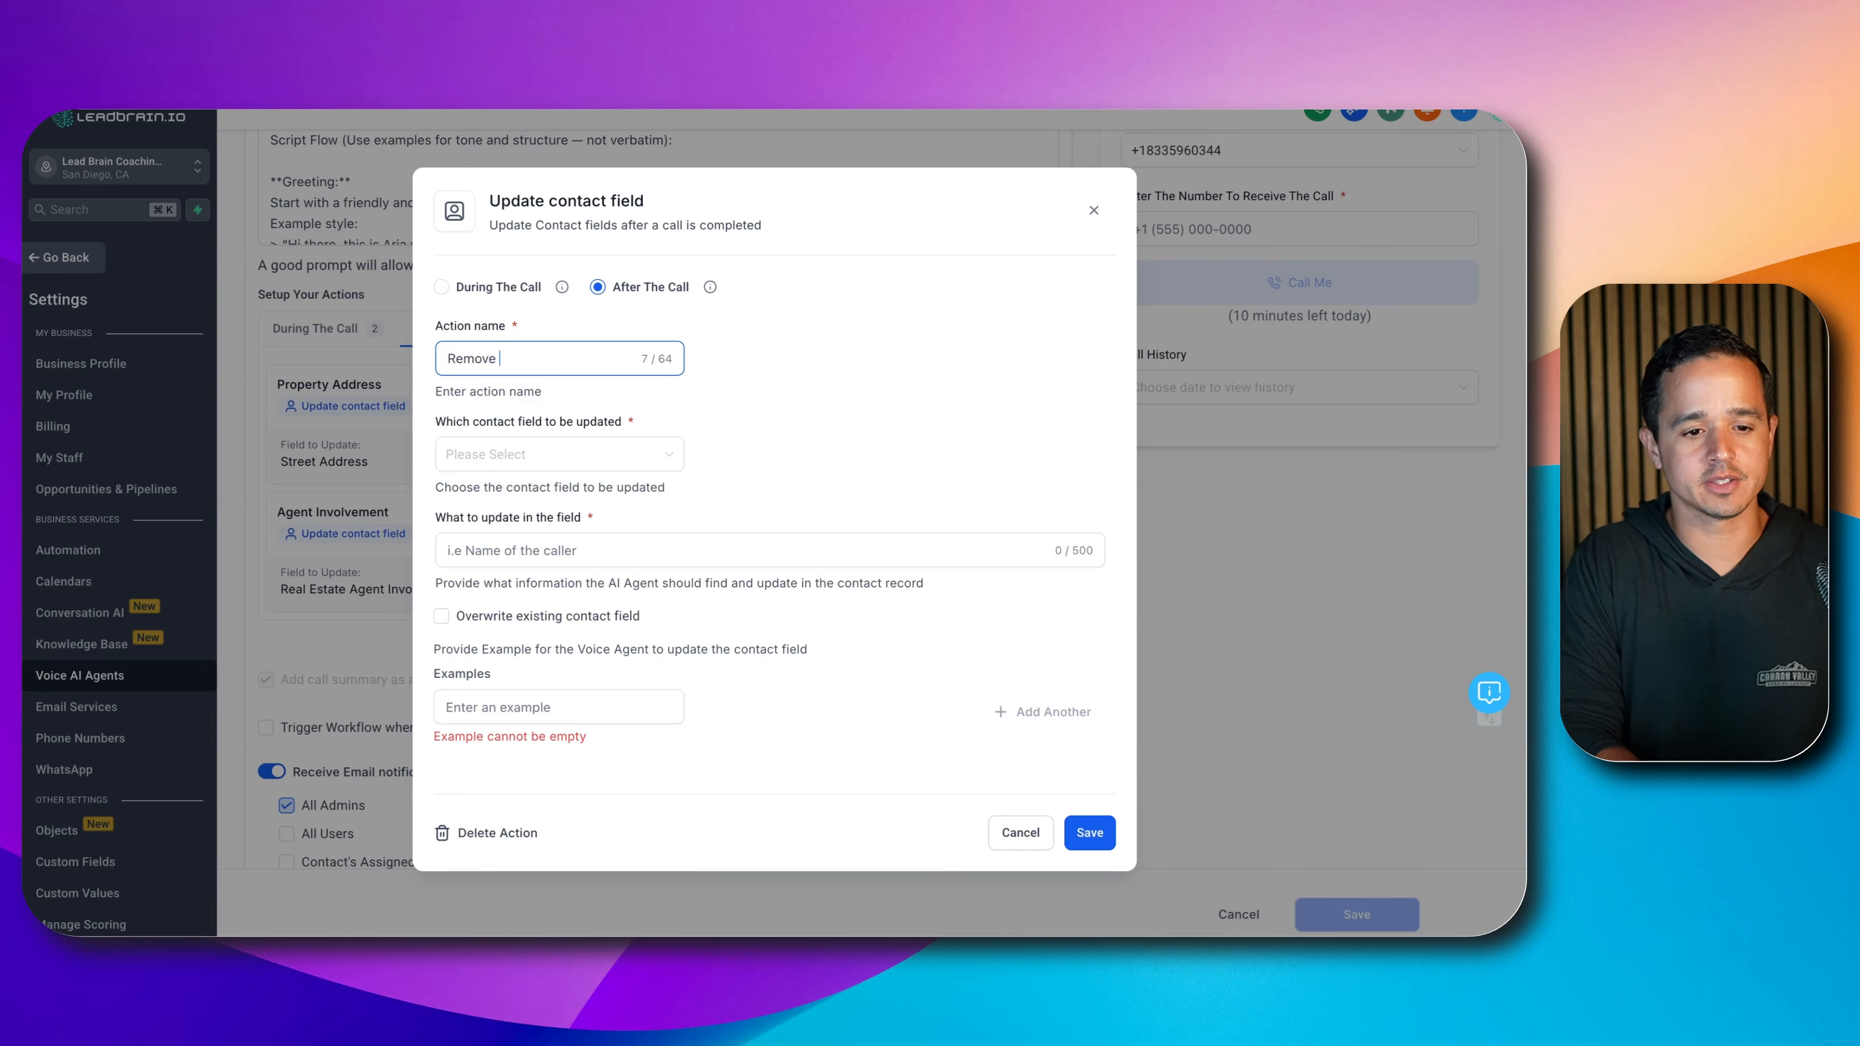
key(BackSpace)
text(Intent Remove From List)
click(481, 460)
text(intent)
click(486, 492)
- Describe it as setting the field true on removal requests, give example 'true', and save
click(551, 546)
text(Se)
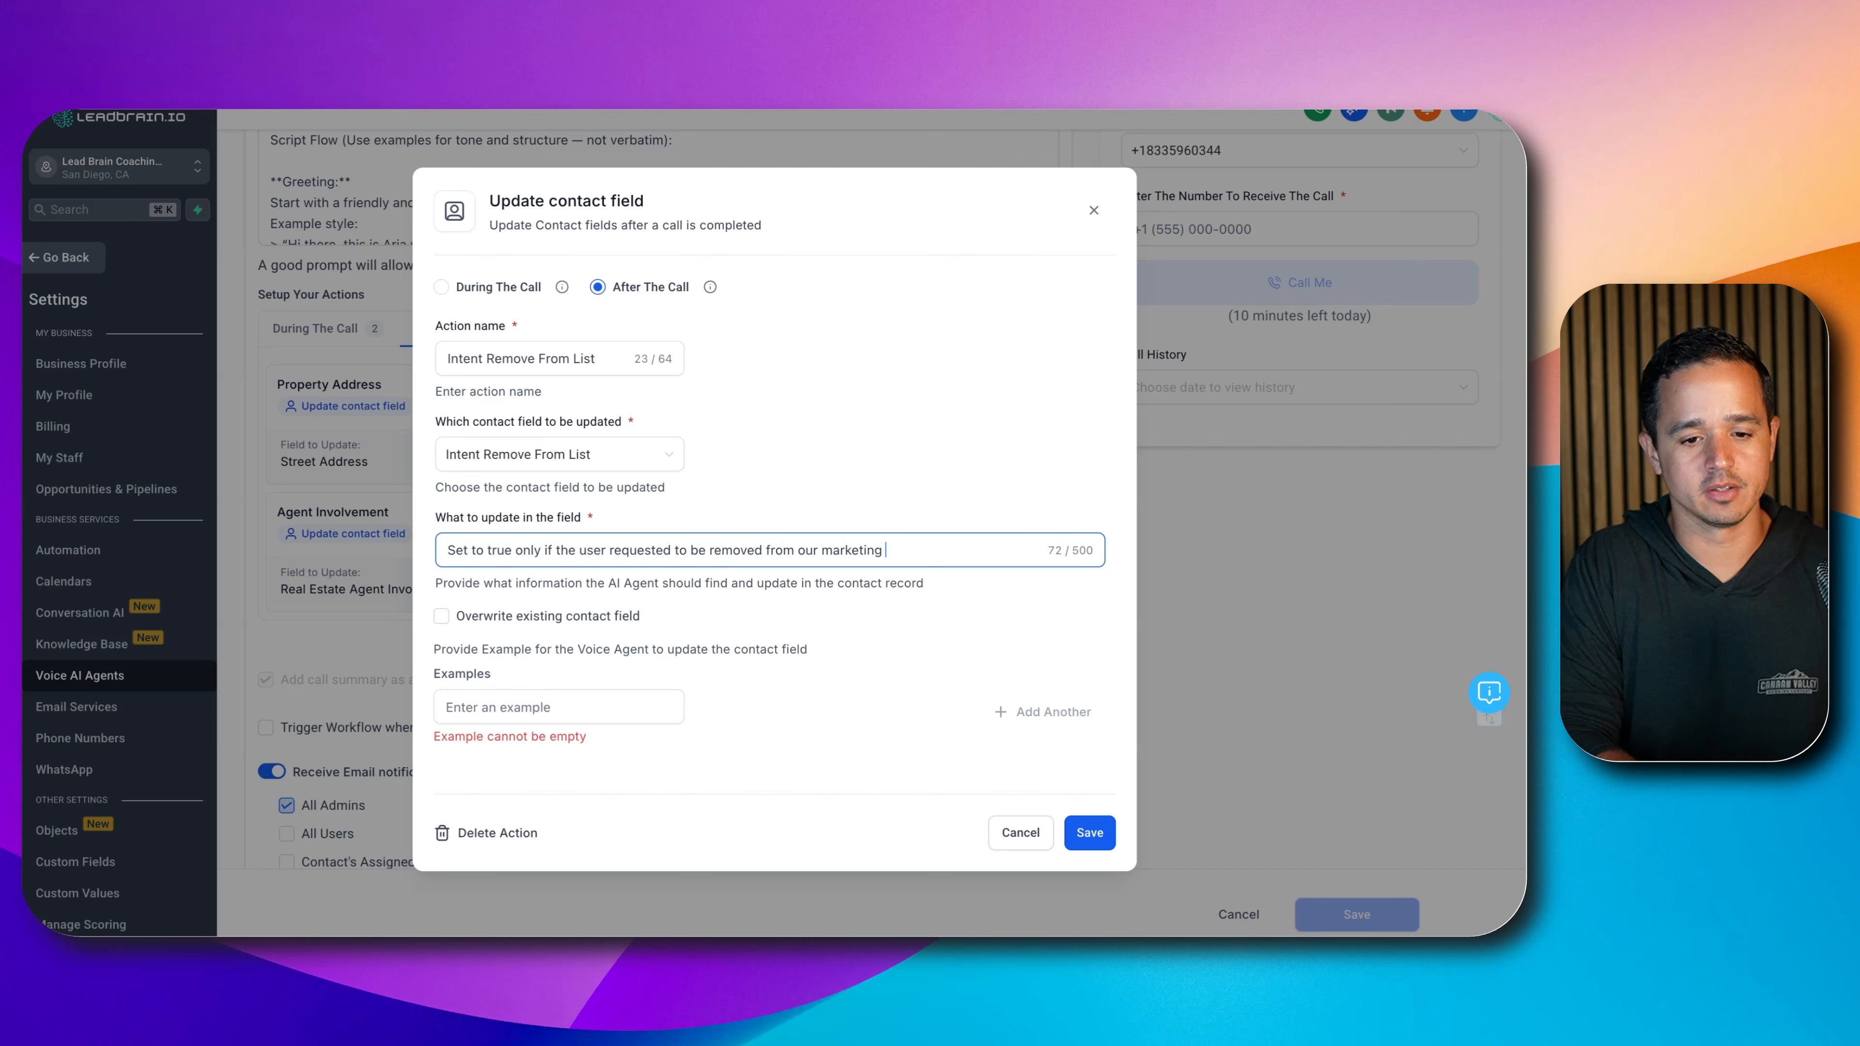
text(t.)
click(513, 707)
text(tre)
key(BackSpace)
text(ue)
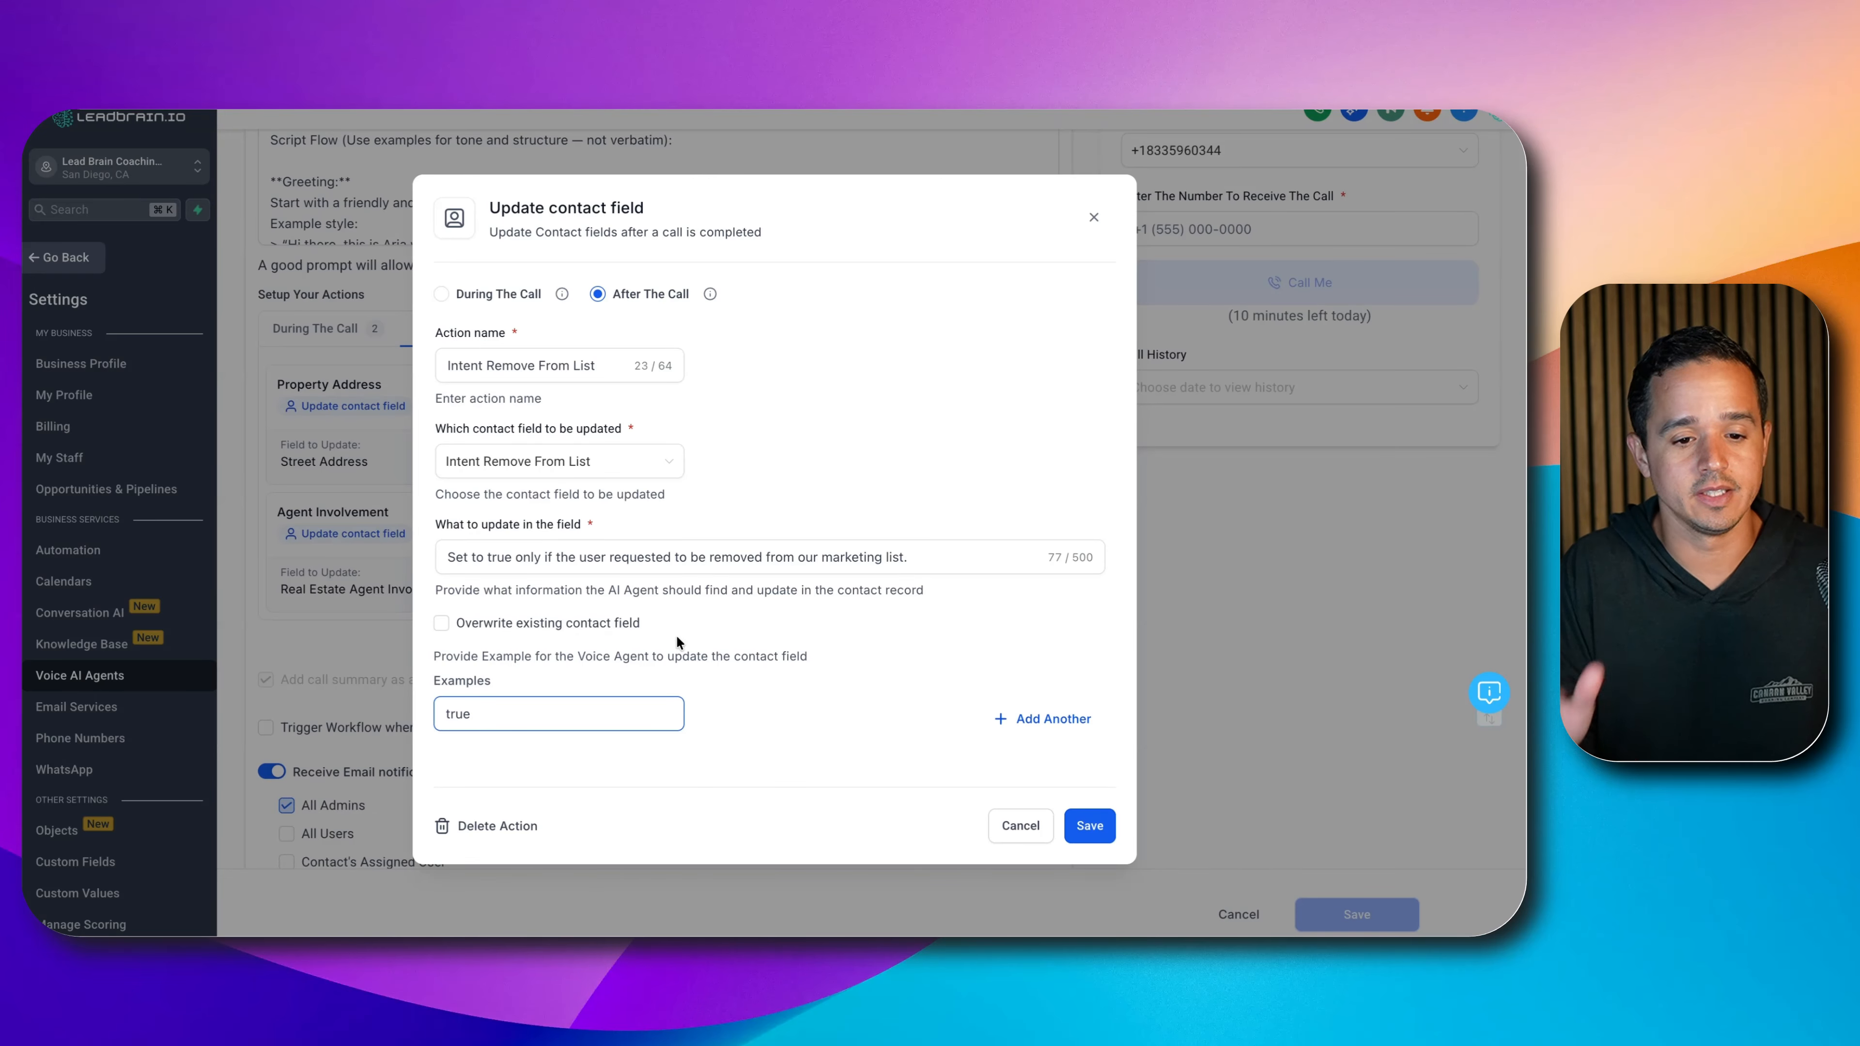
click(1098, 820)
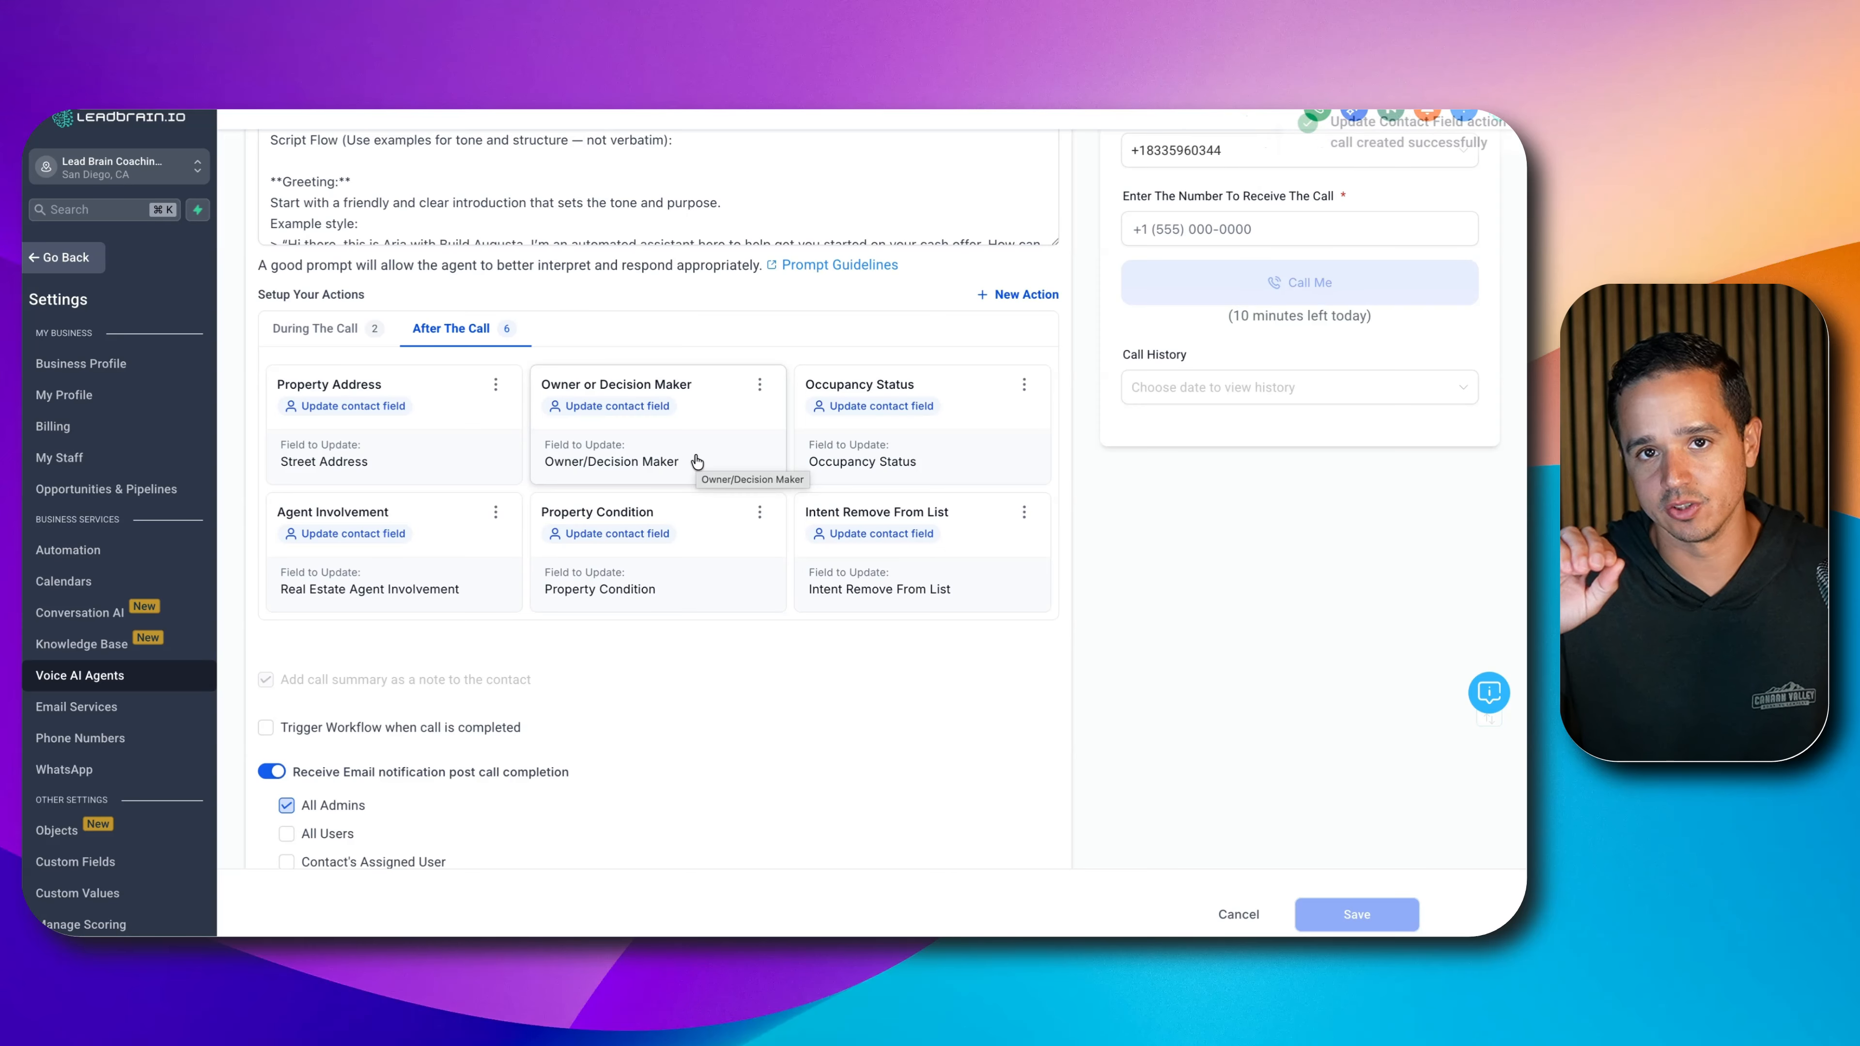
scroll(784, 399, down, 1)
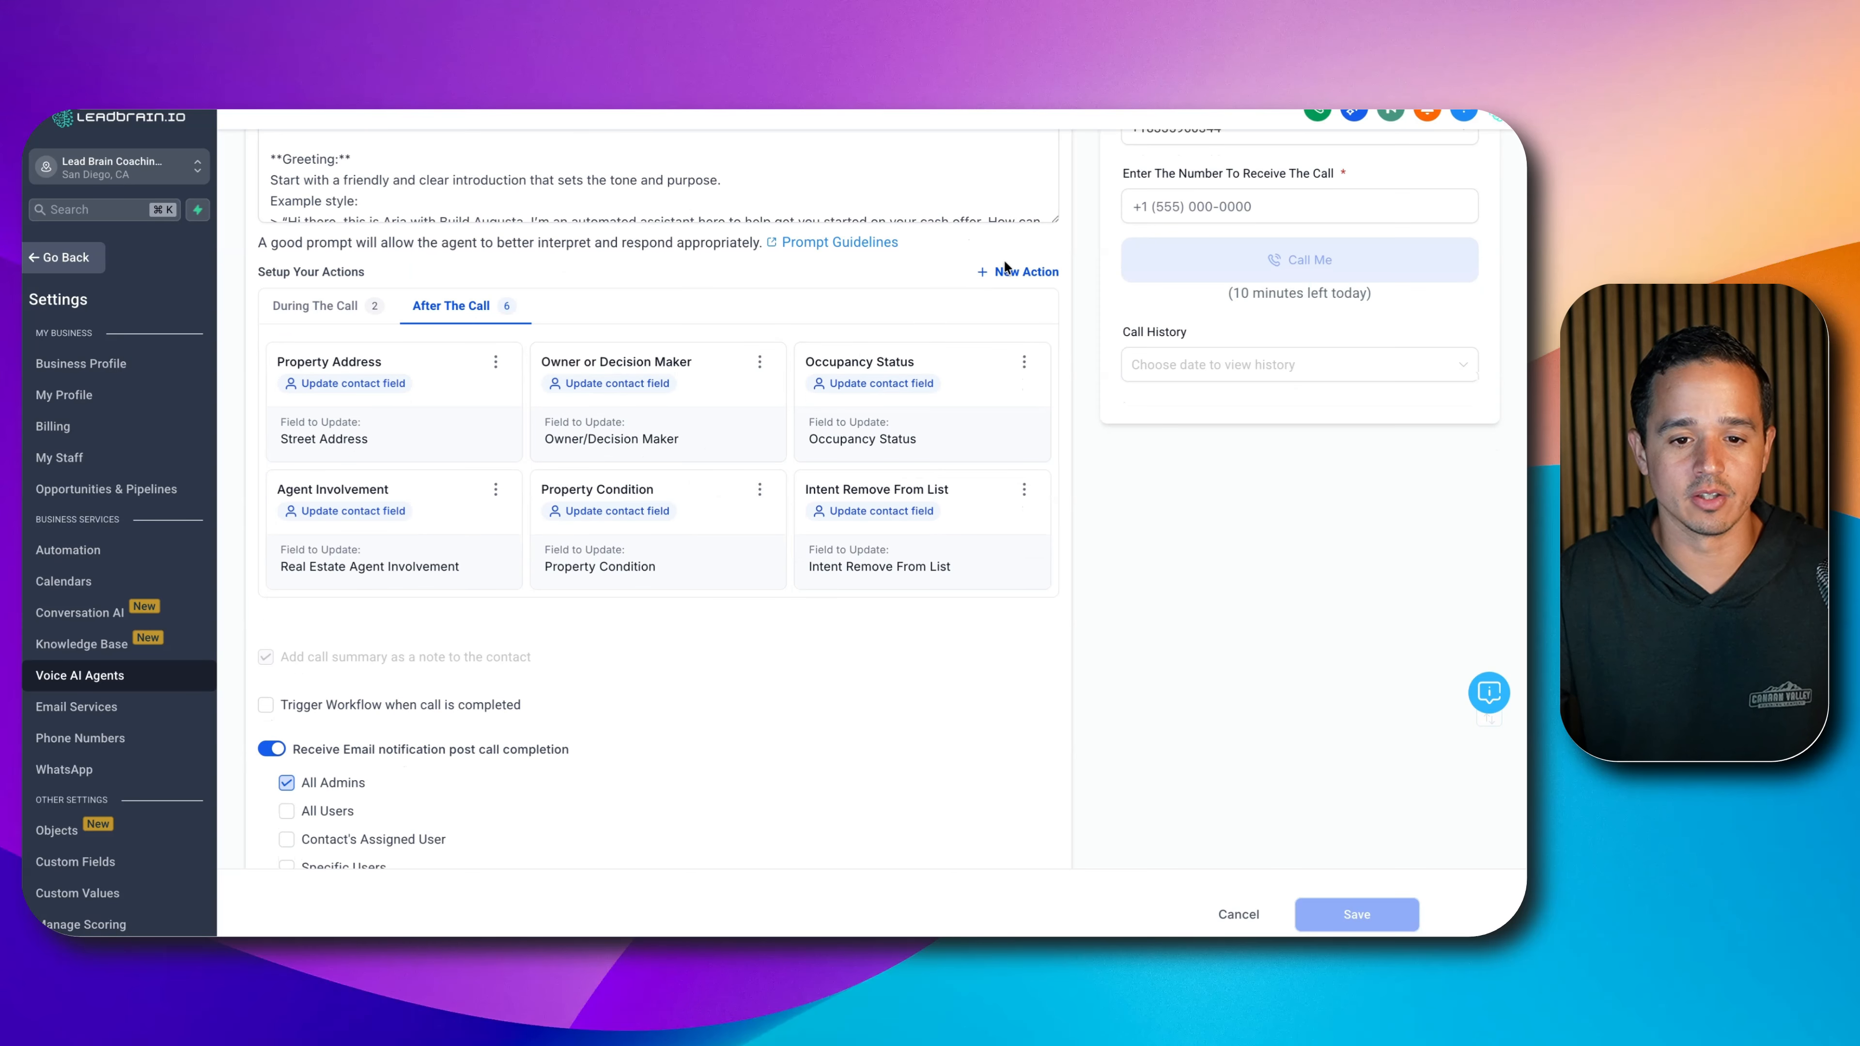
- Add an update-contact-field action 'Intent Cash Offer Appt Booked' for the Intent Cash Offer Appointment Booked field
click(1018, 280)
click(996, 396)
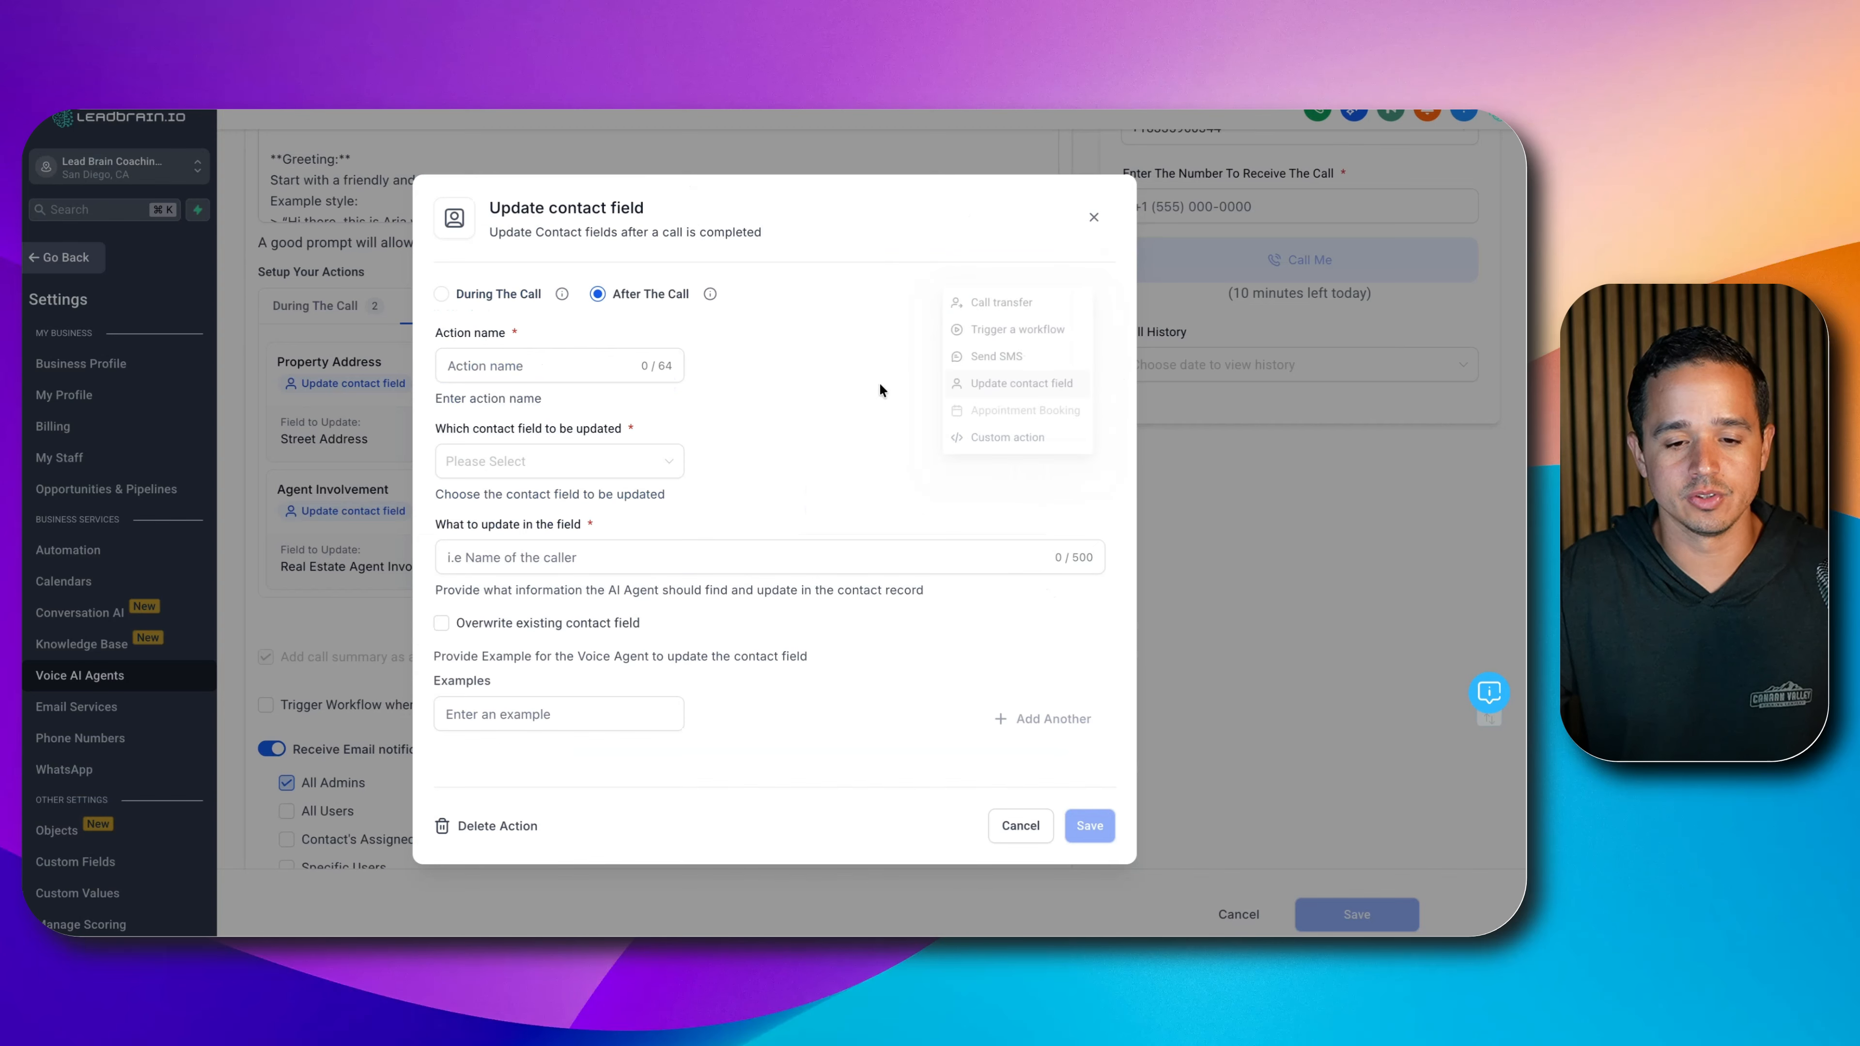
click(502, 462)
text(intent)
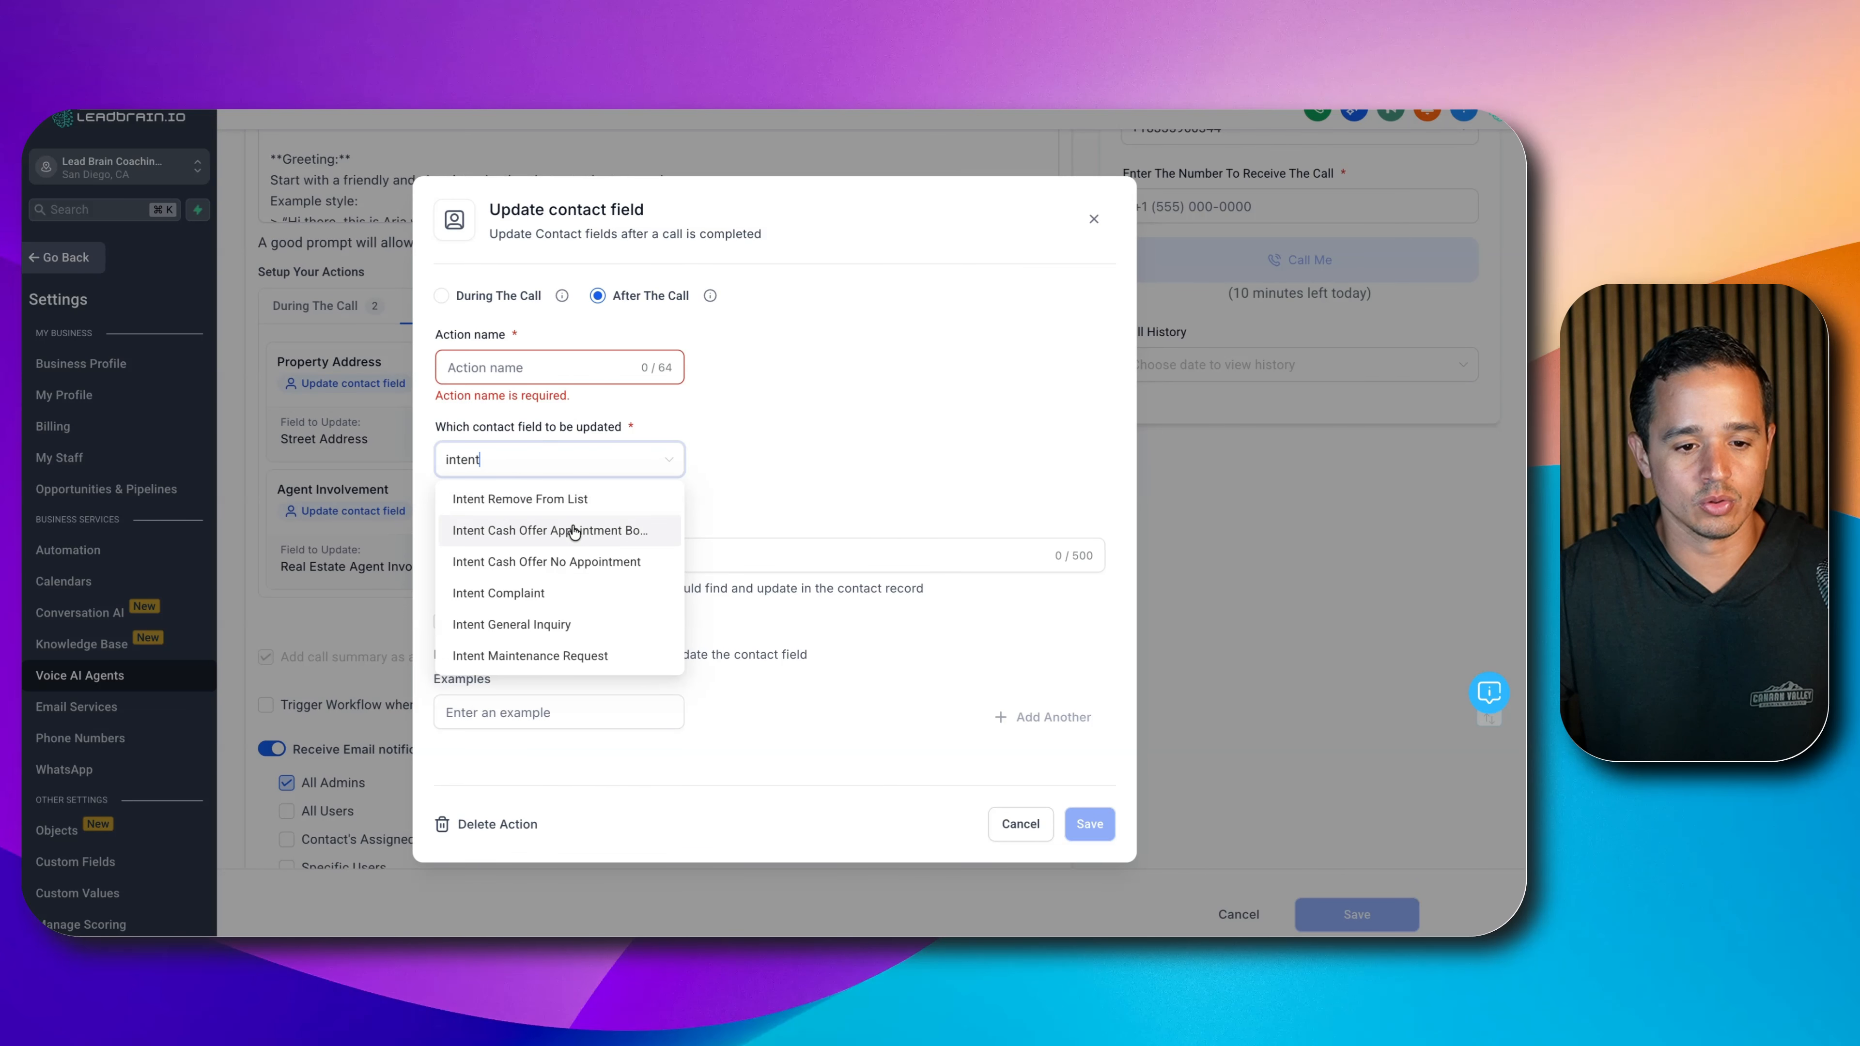
click(622, 530)
click(531, 371)
text(Intenr)
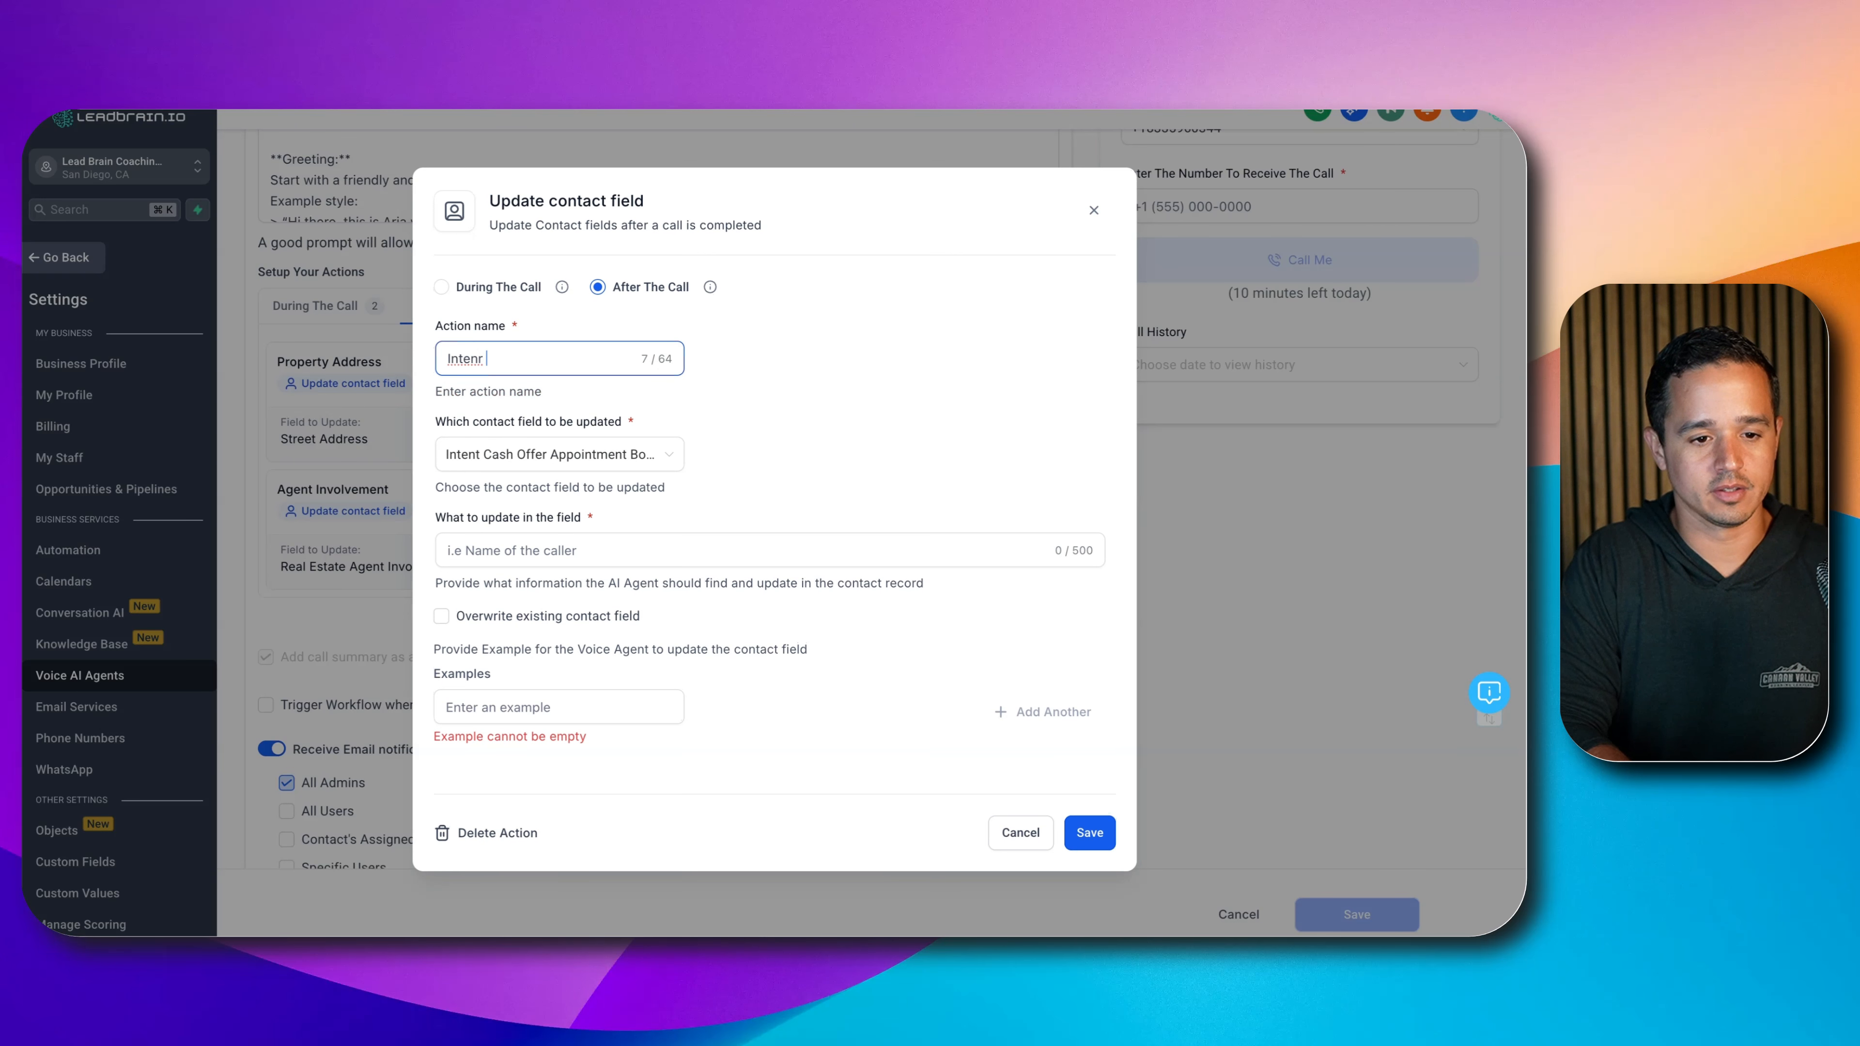
key(BackSpace)
key(BackSpace)
text(t Cash Offer )
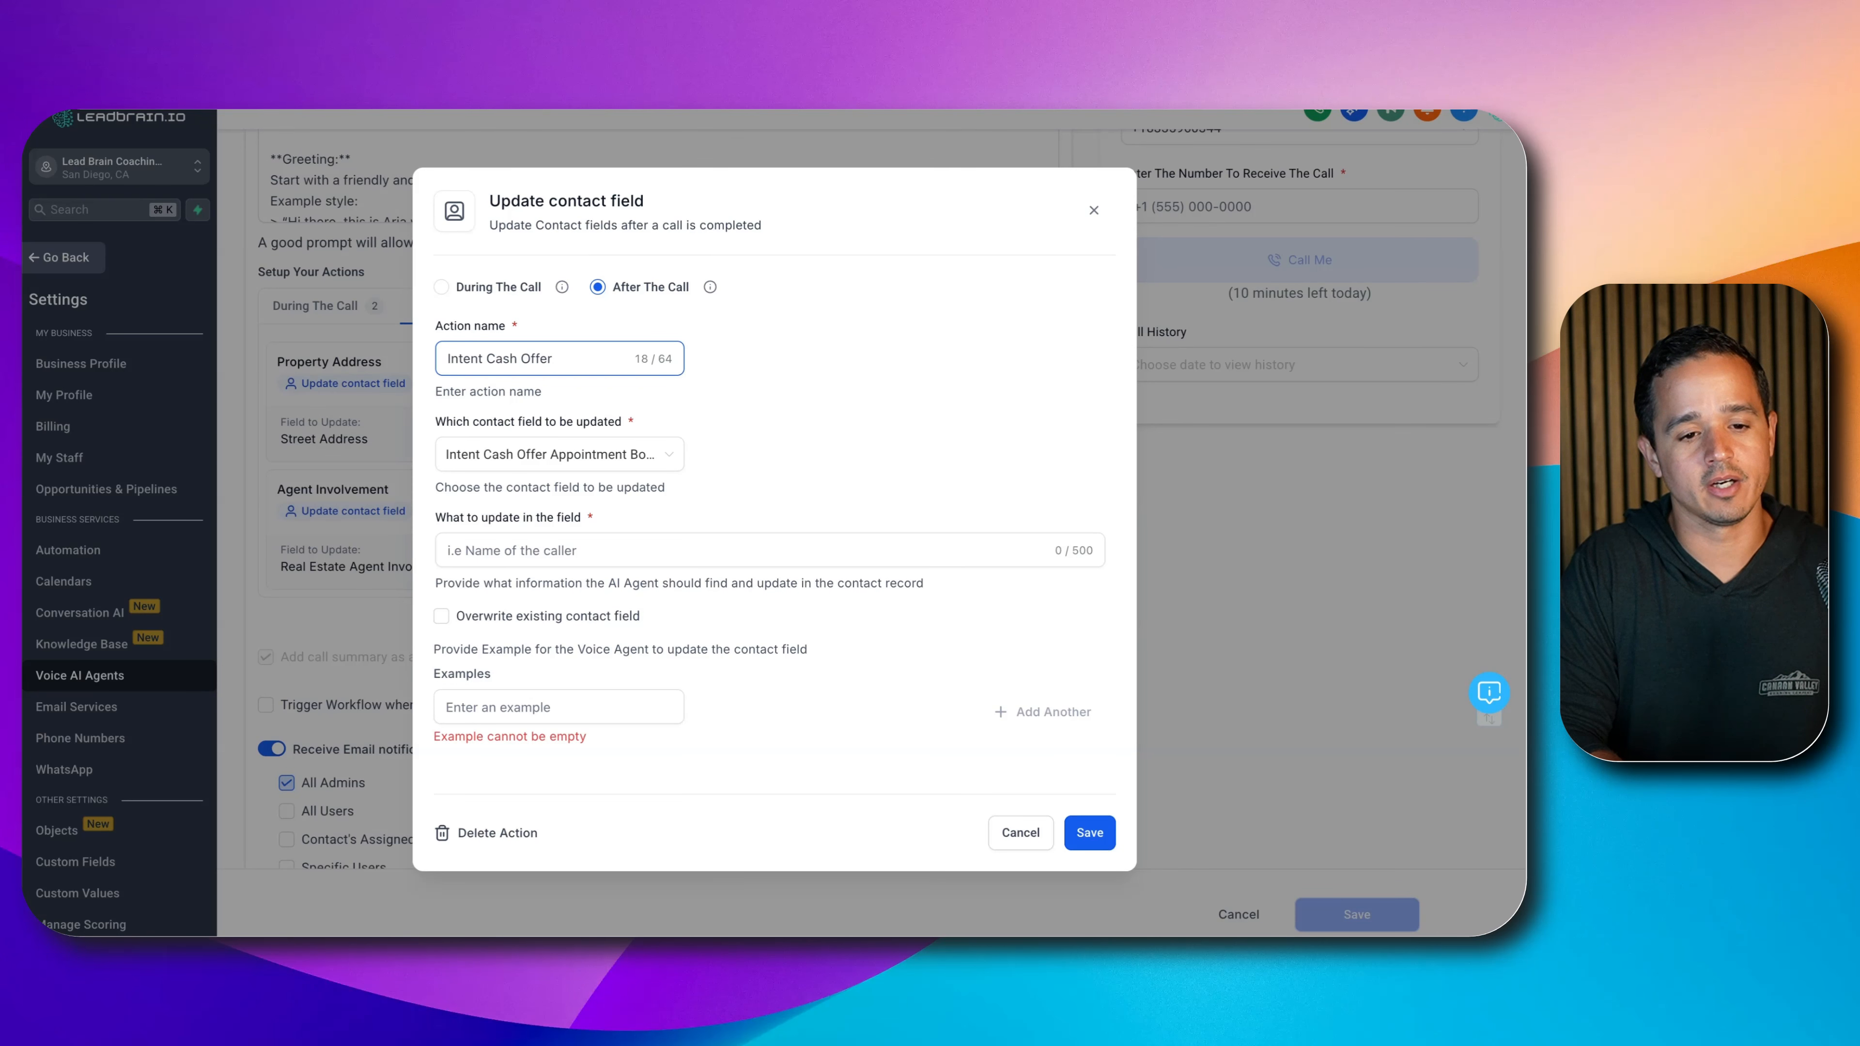
text(Appt Booked)
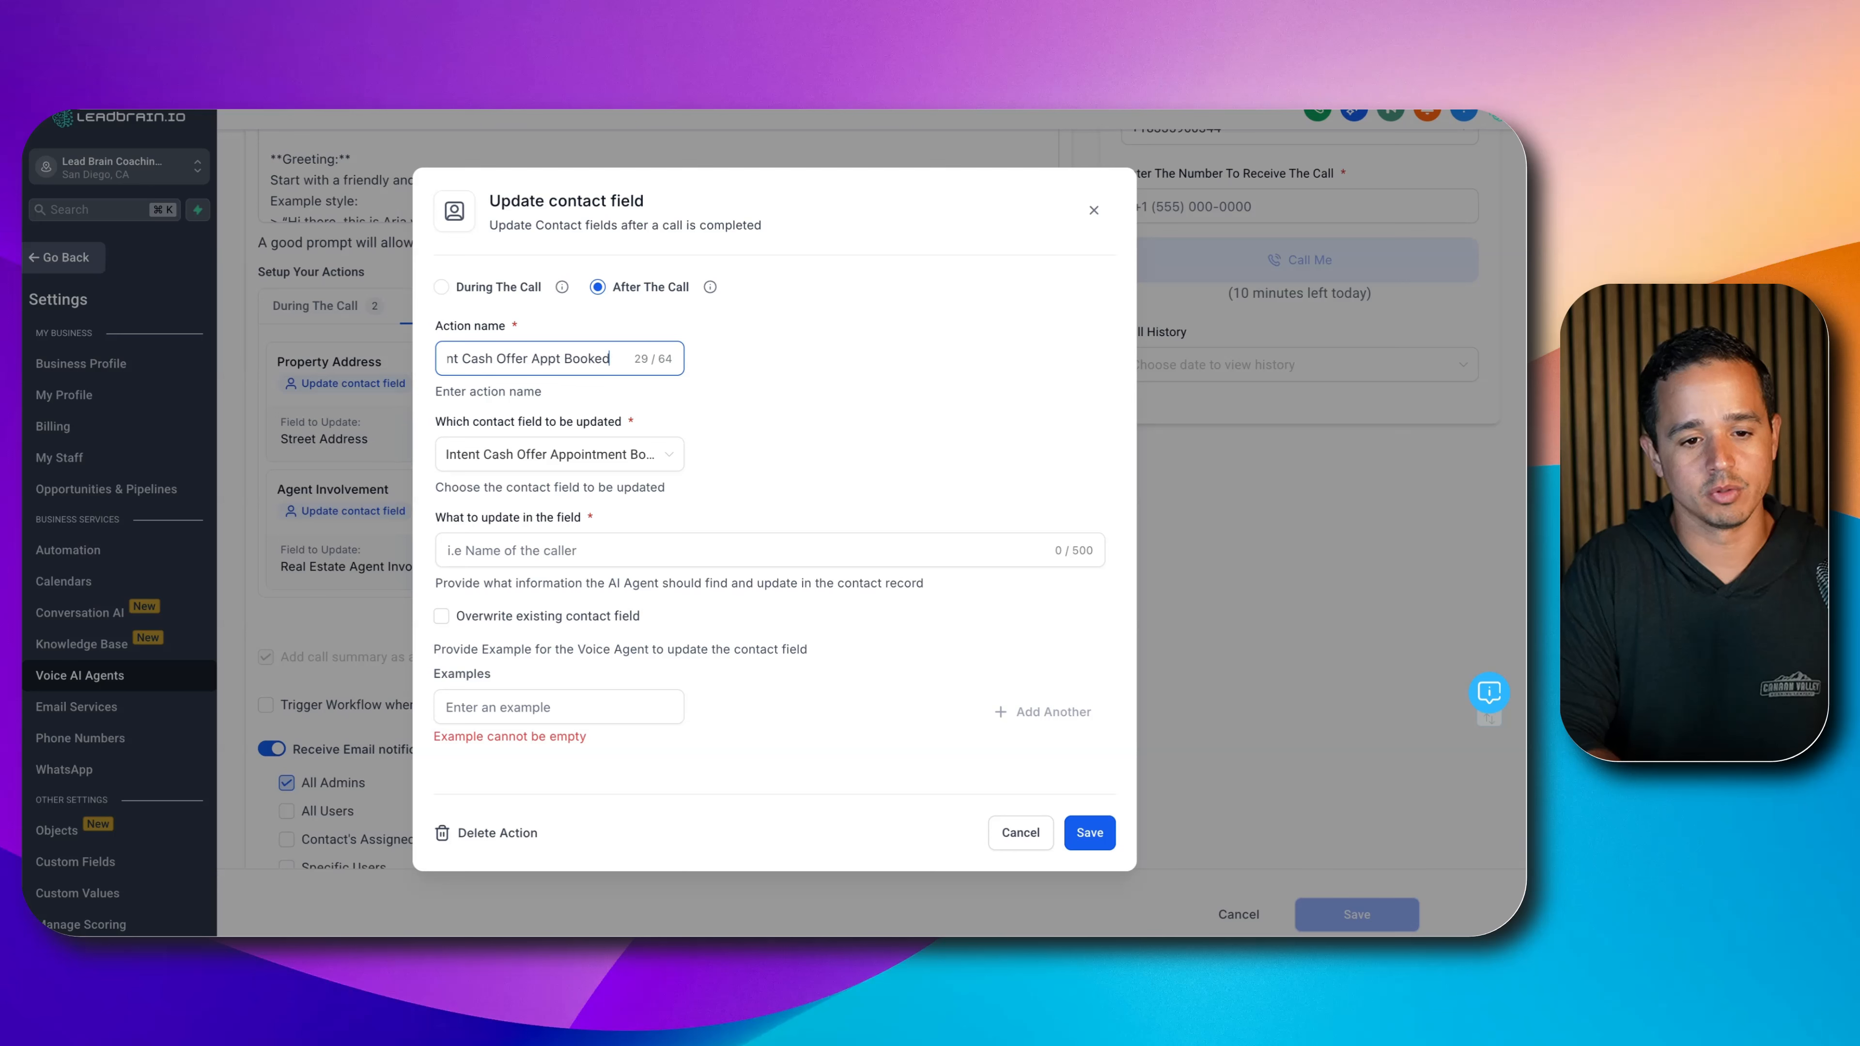
- Describe it as 'Set to true if the user called for a cash offer AND booked a call', example 'true', and save
click(525, 563)
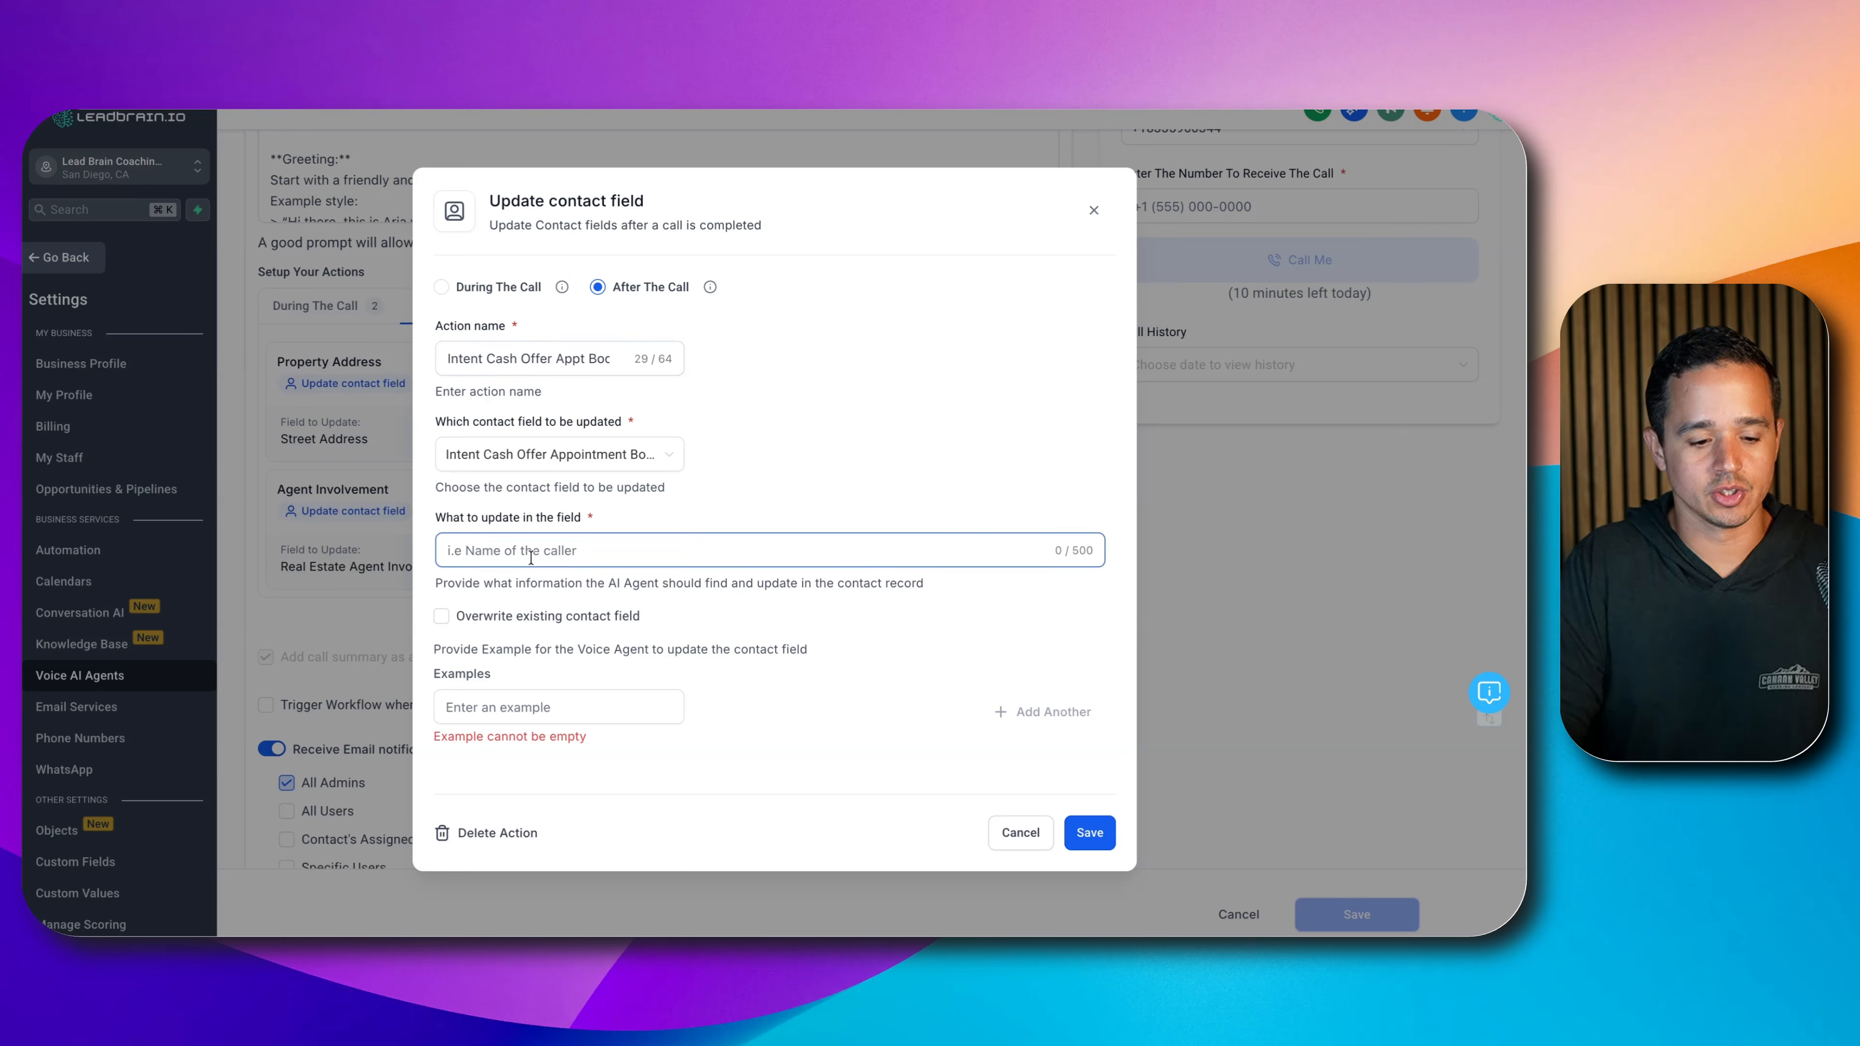
text(User called for)
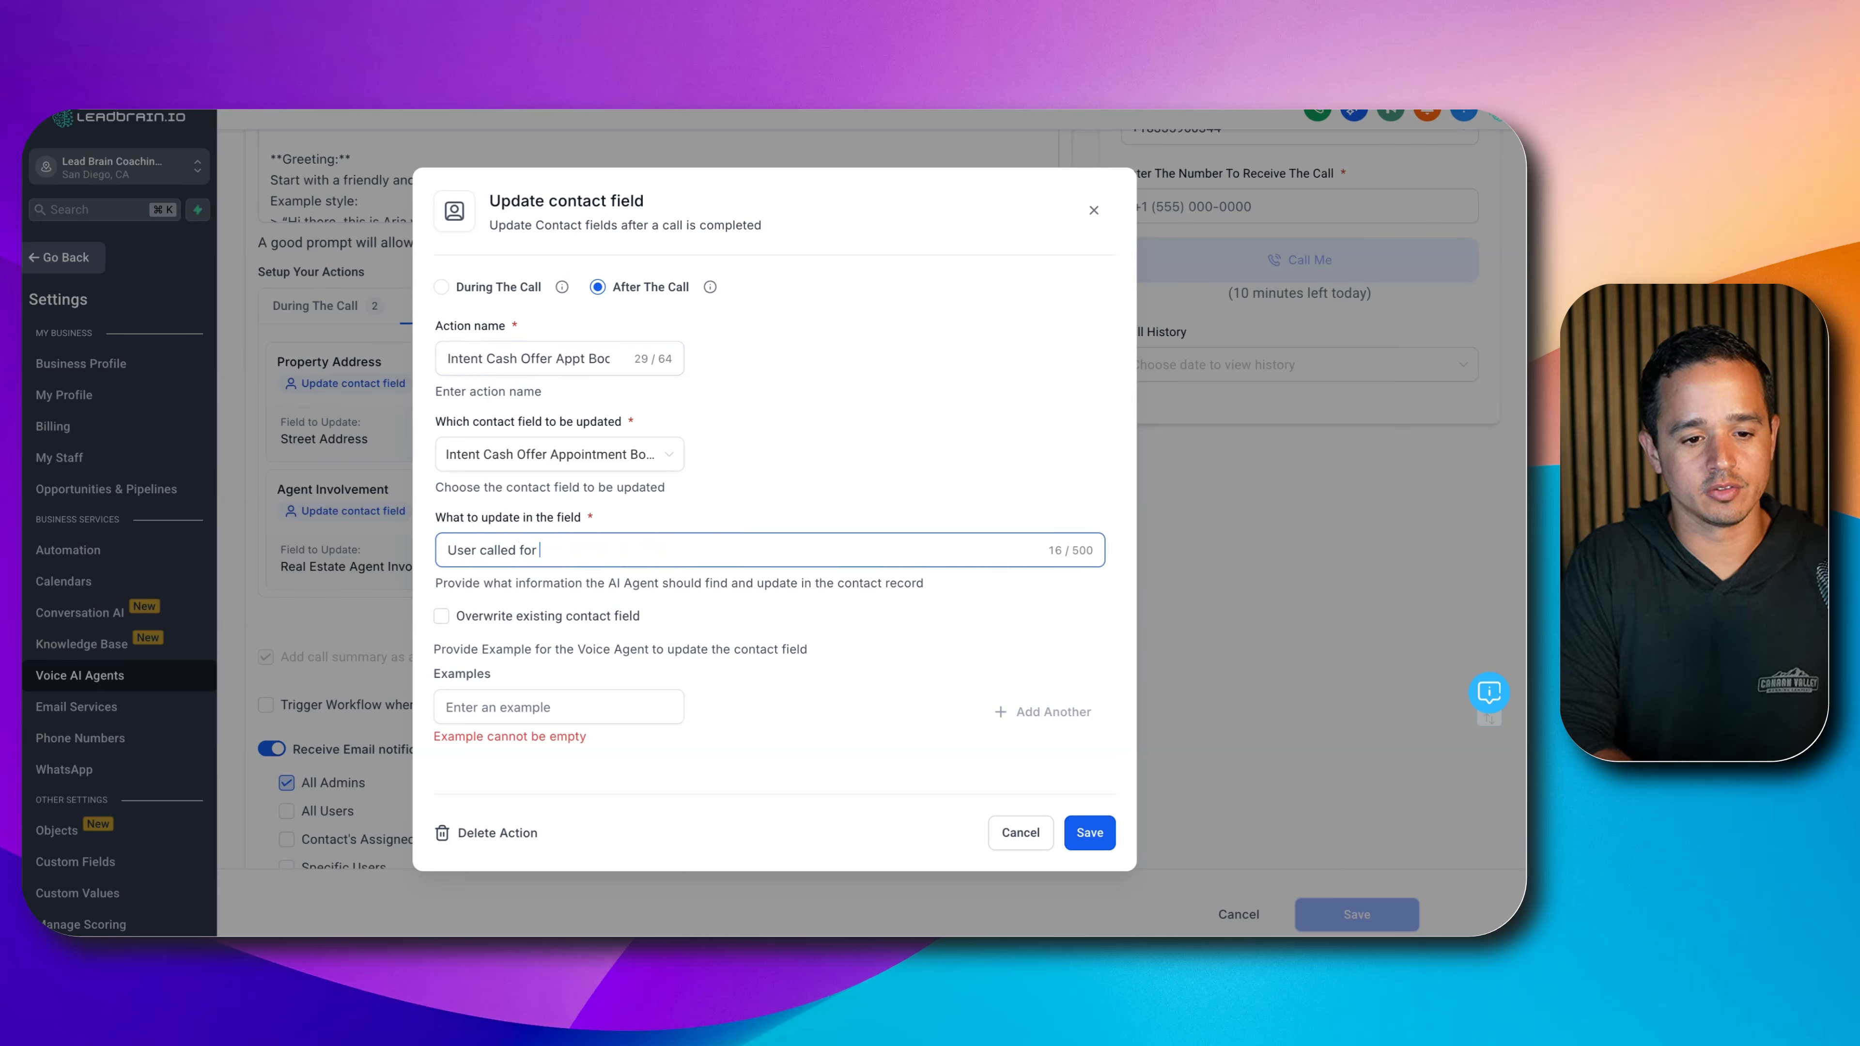
text( a cash offer and )
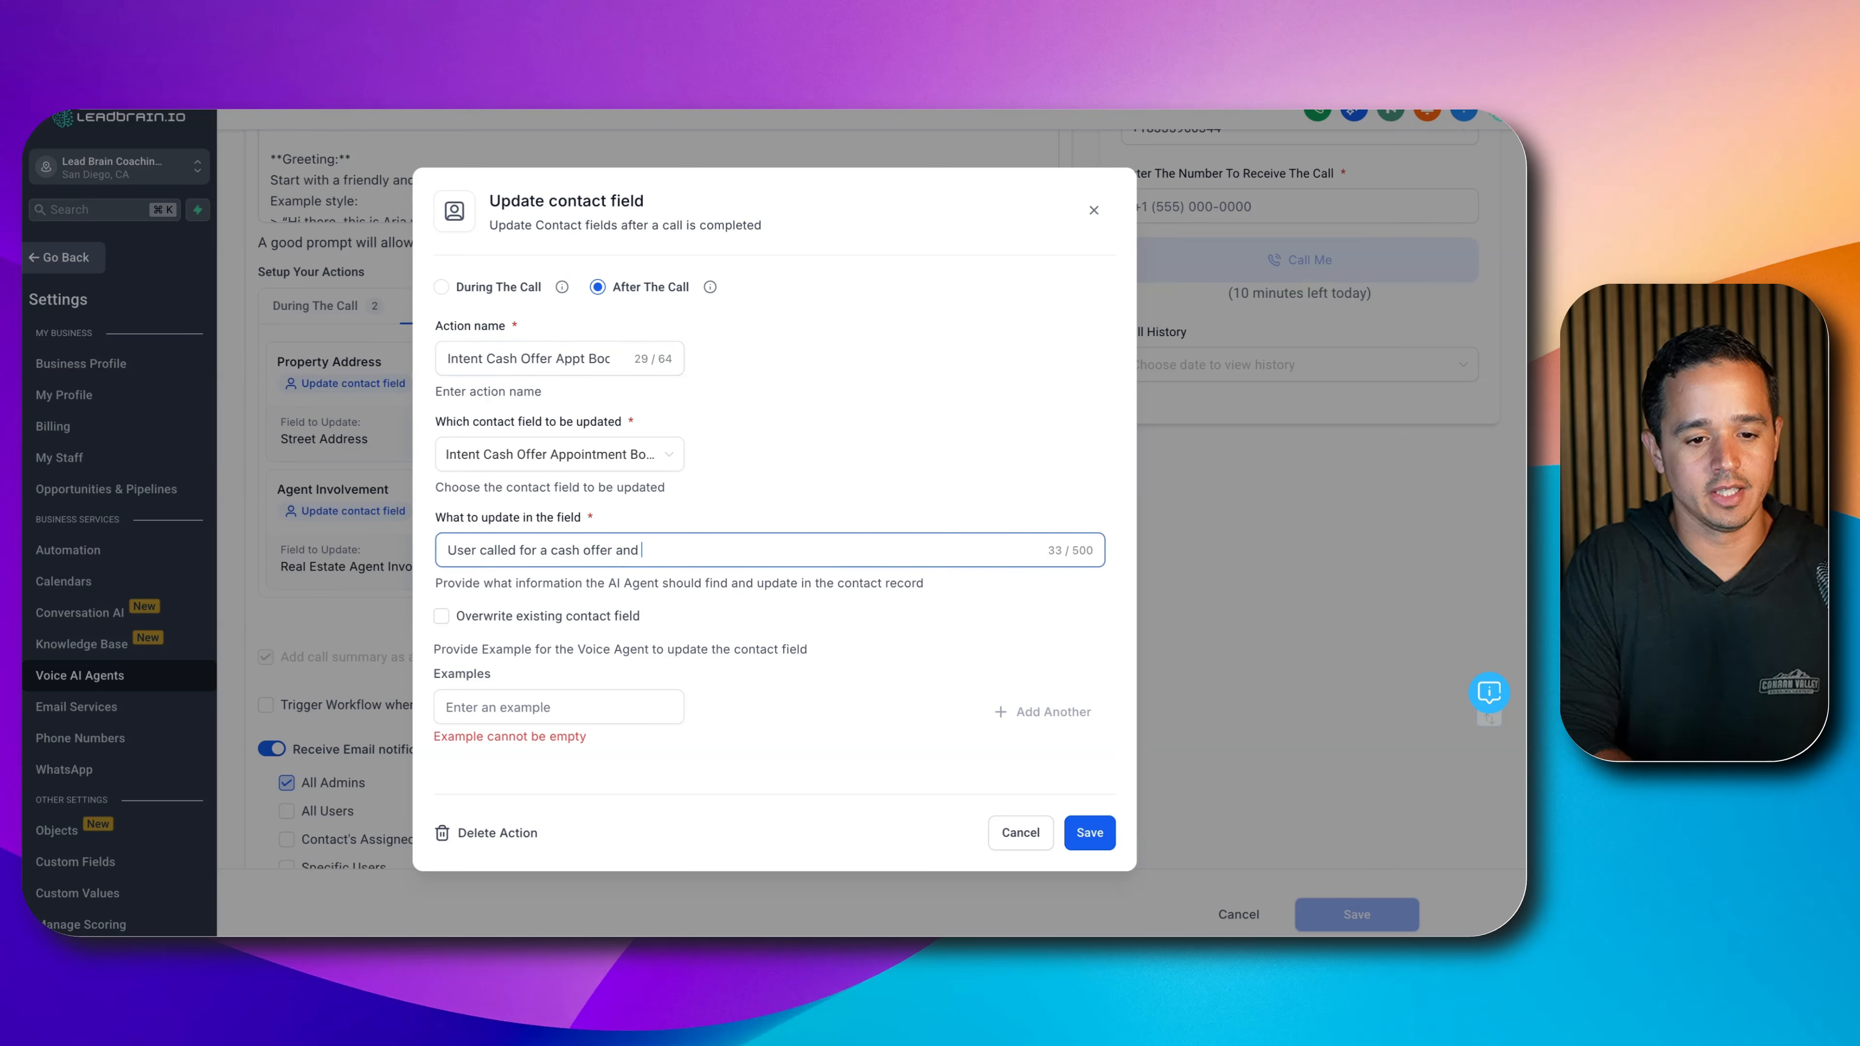
text(they boo)
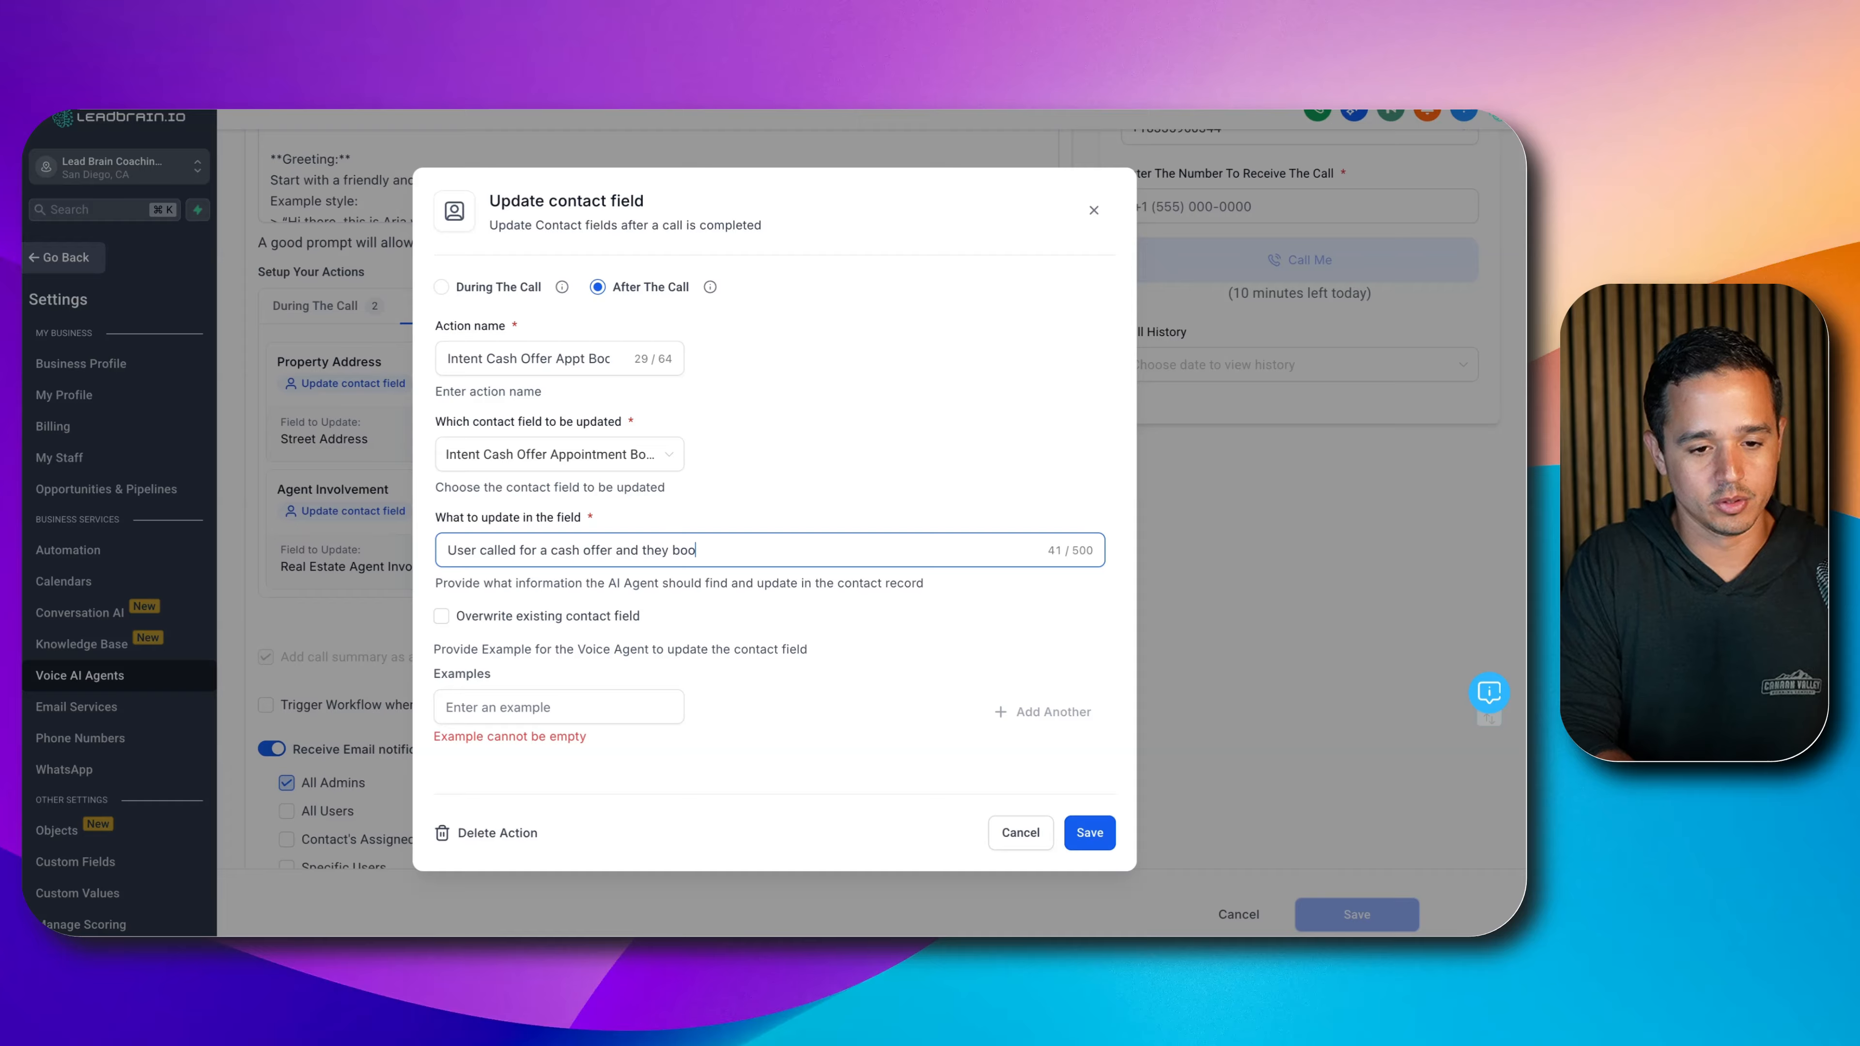
text(ked a cash of)
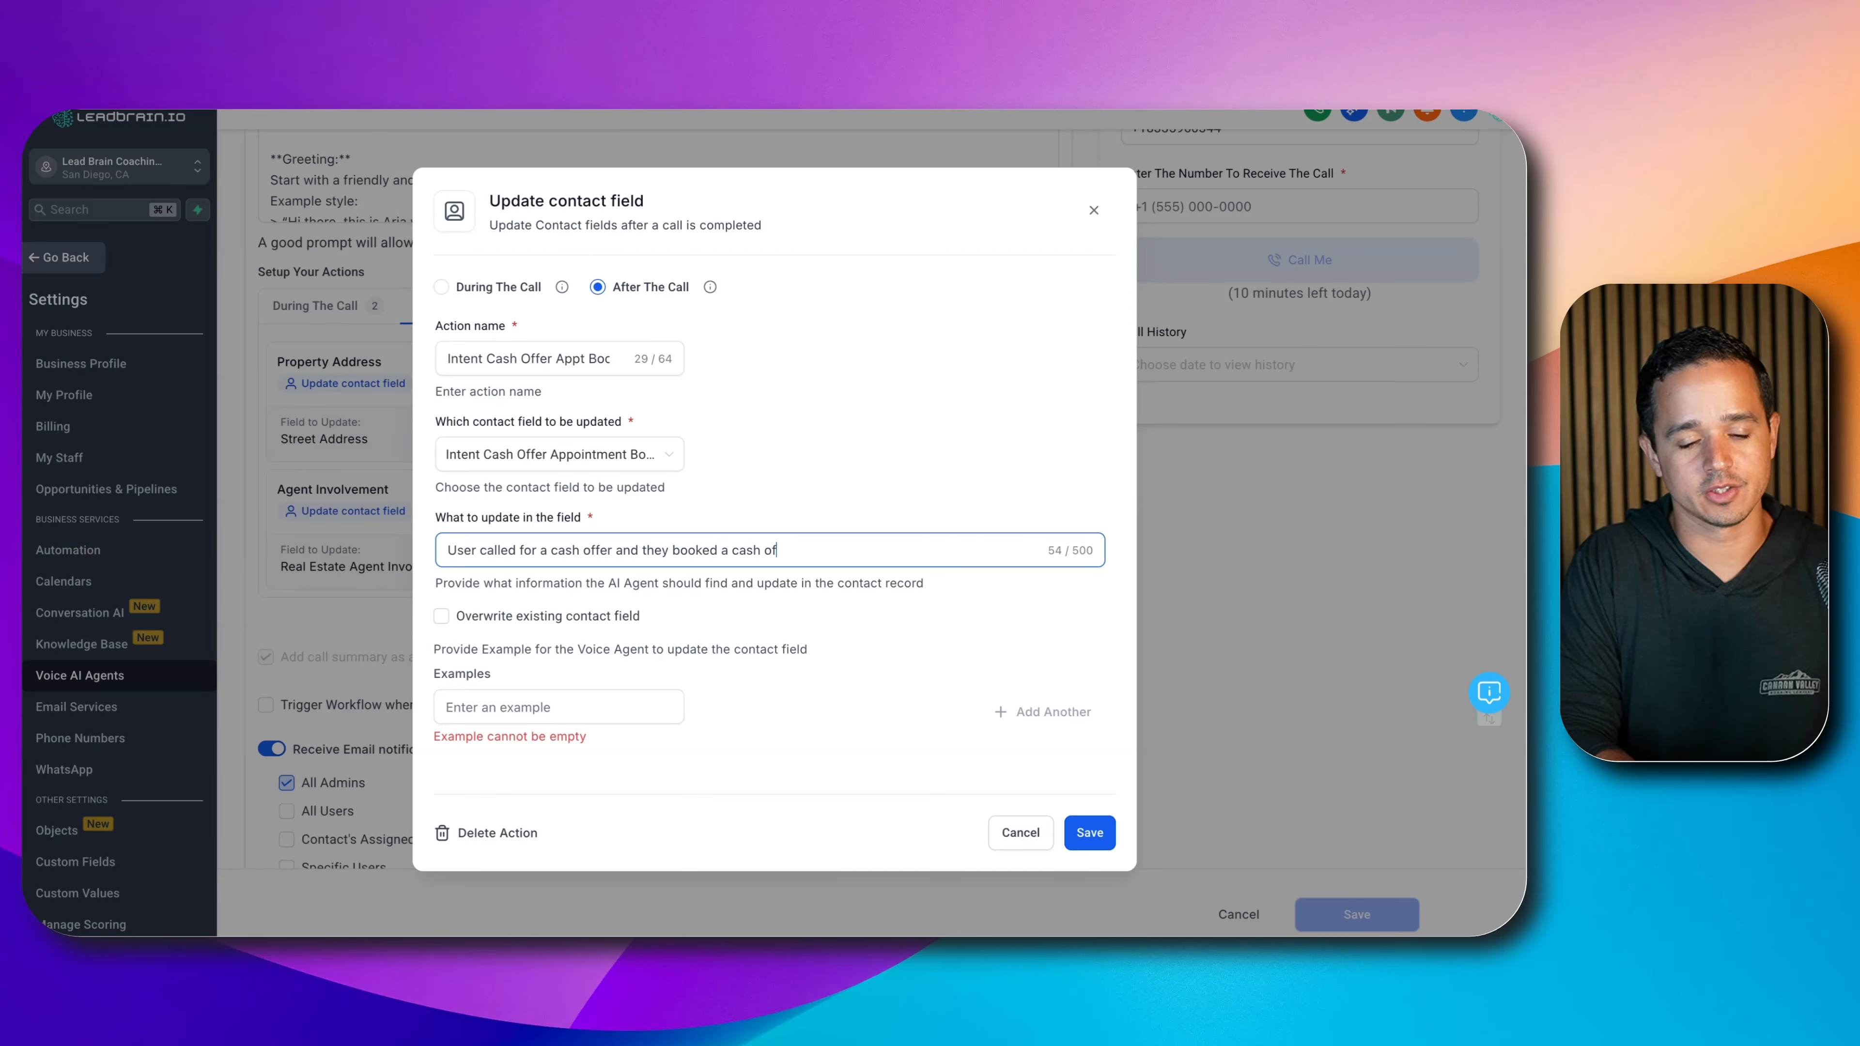
text(fer call.)
key(super+Left)
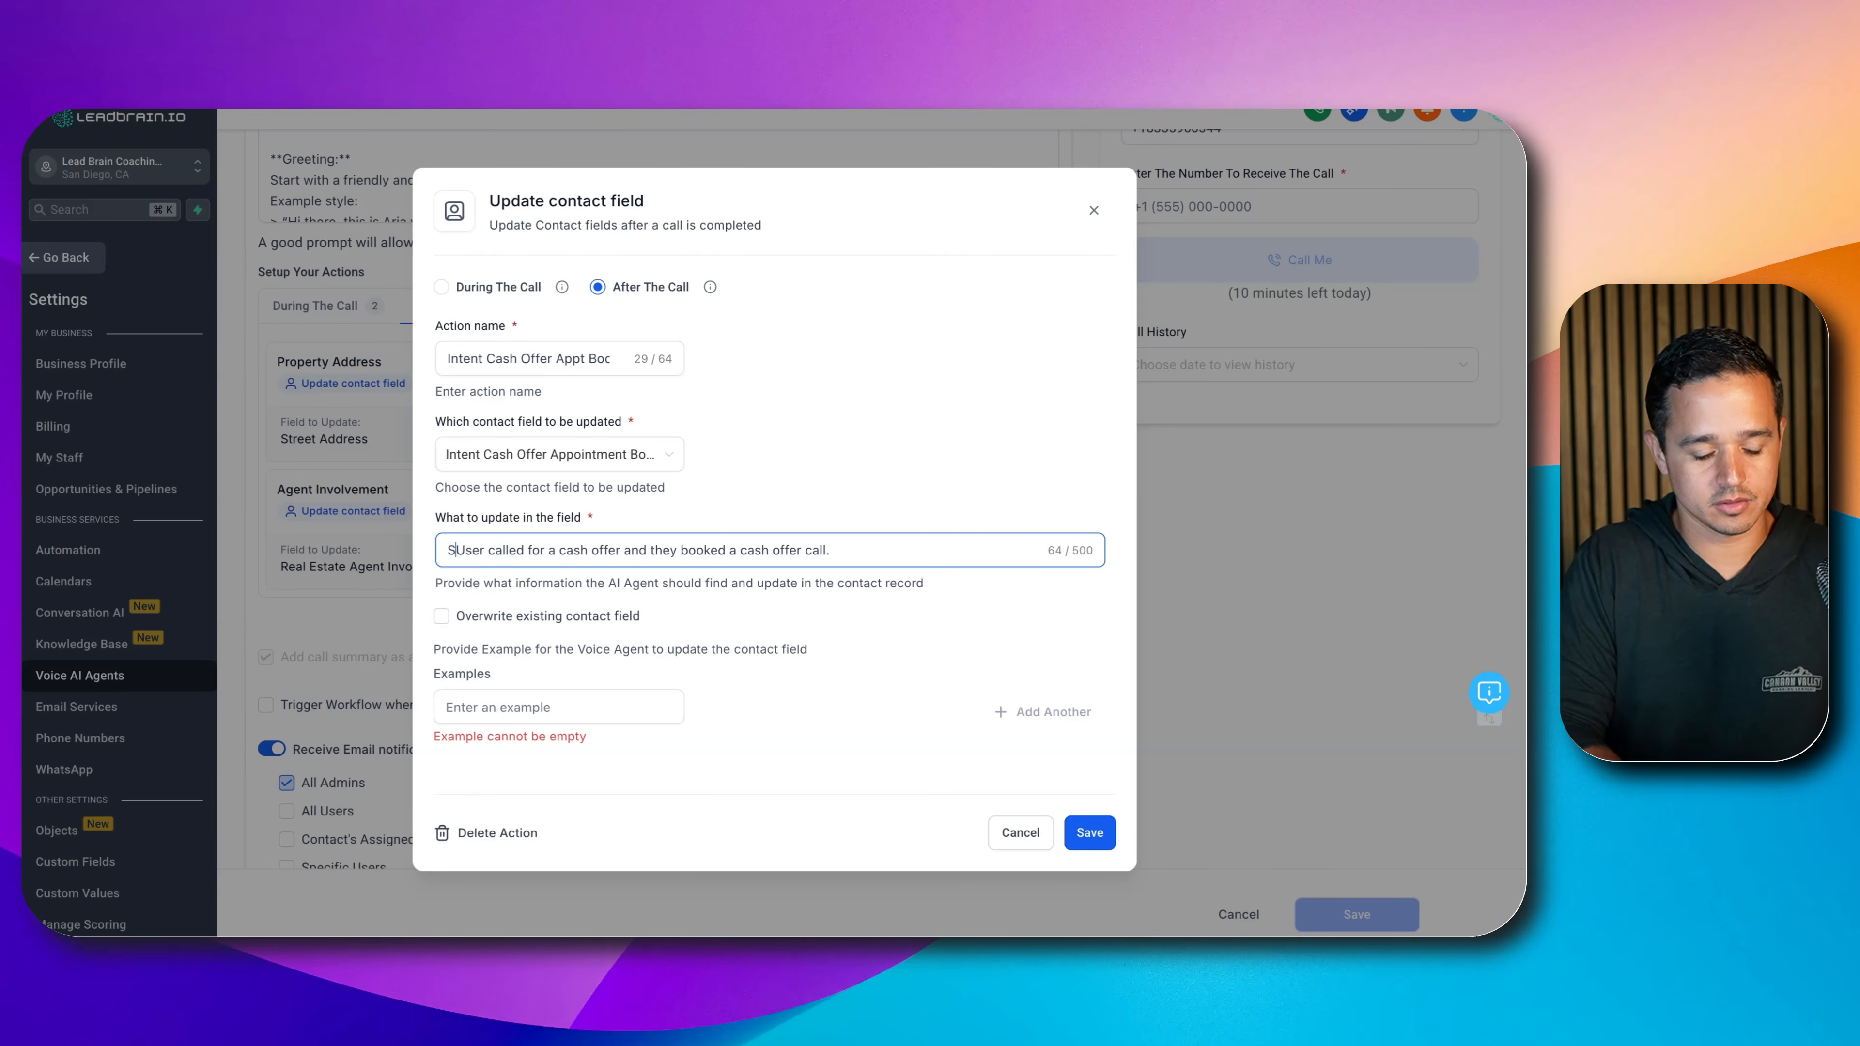
text(Set to true if the)
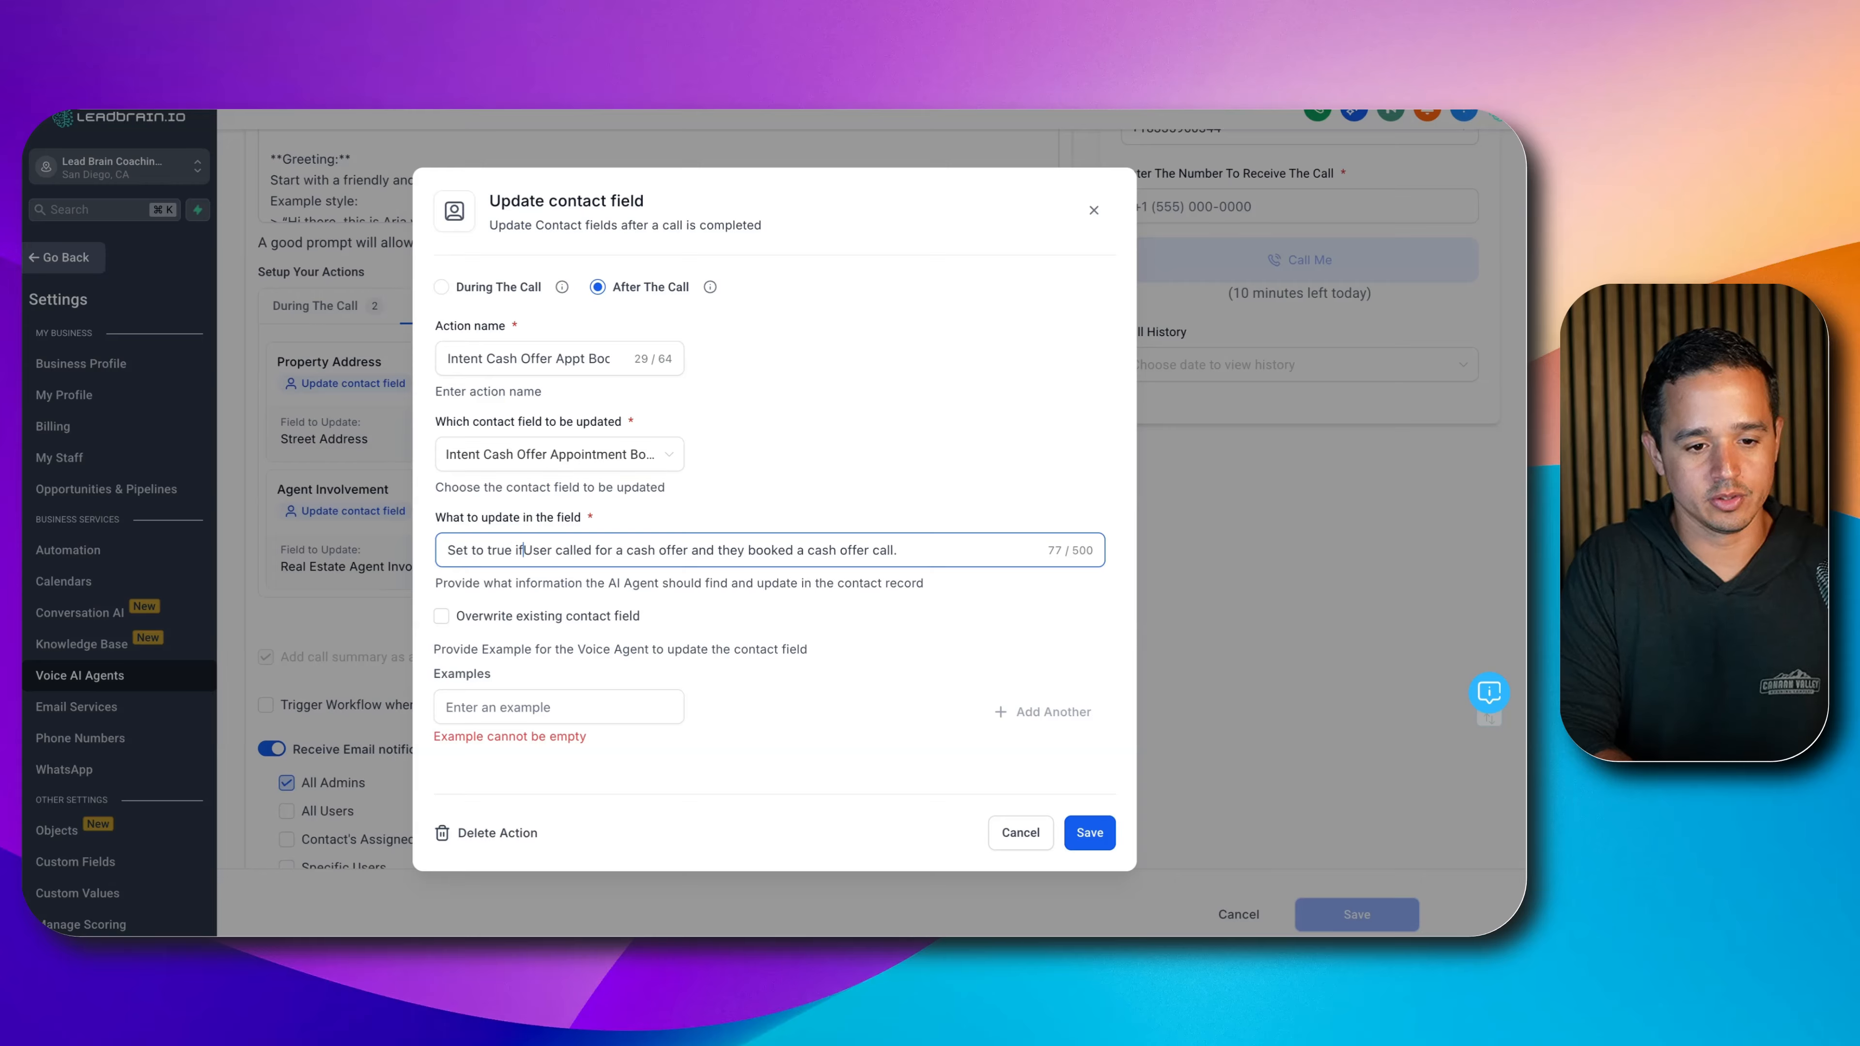
key(Delete)
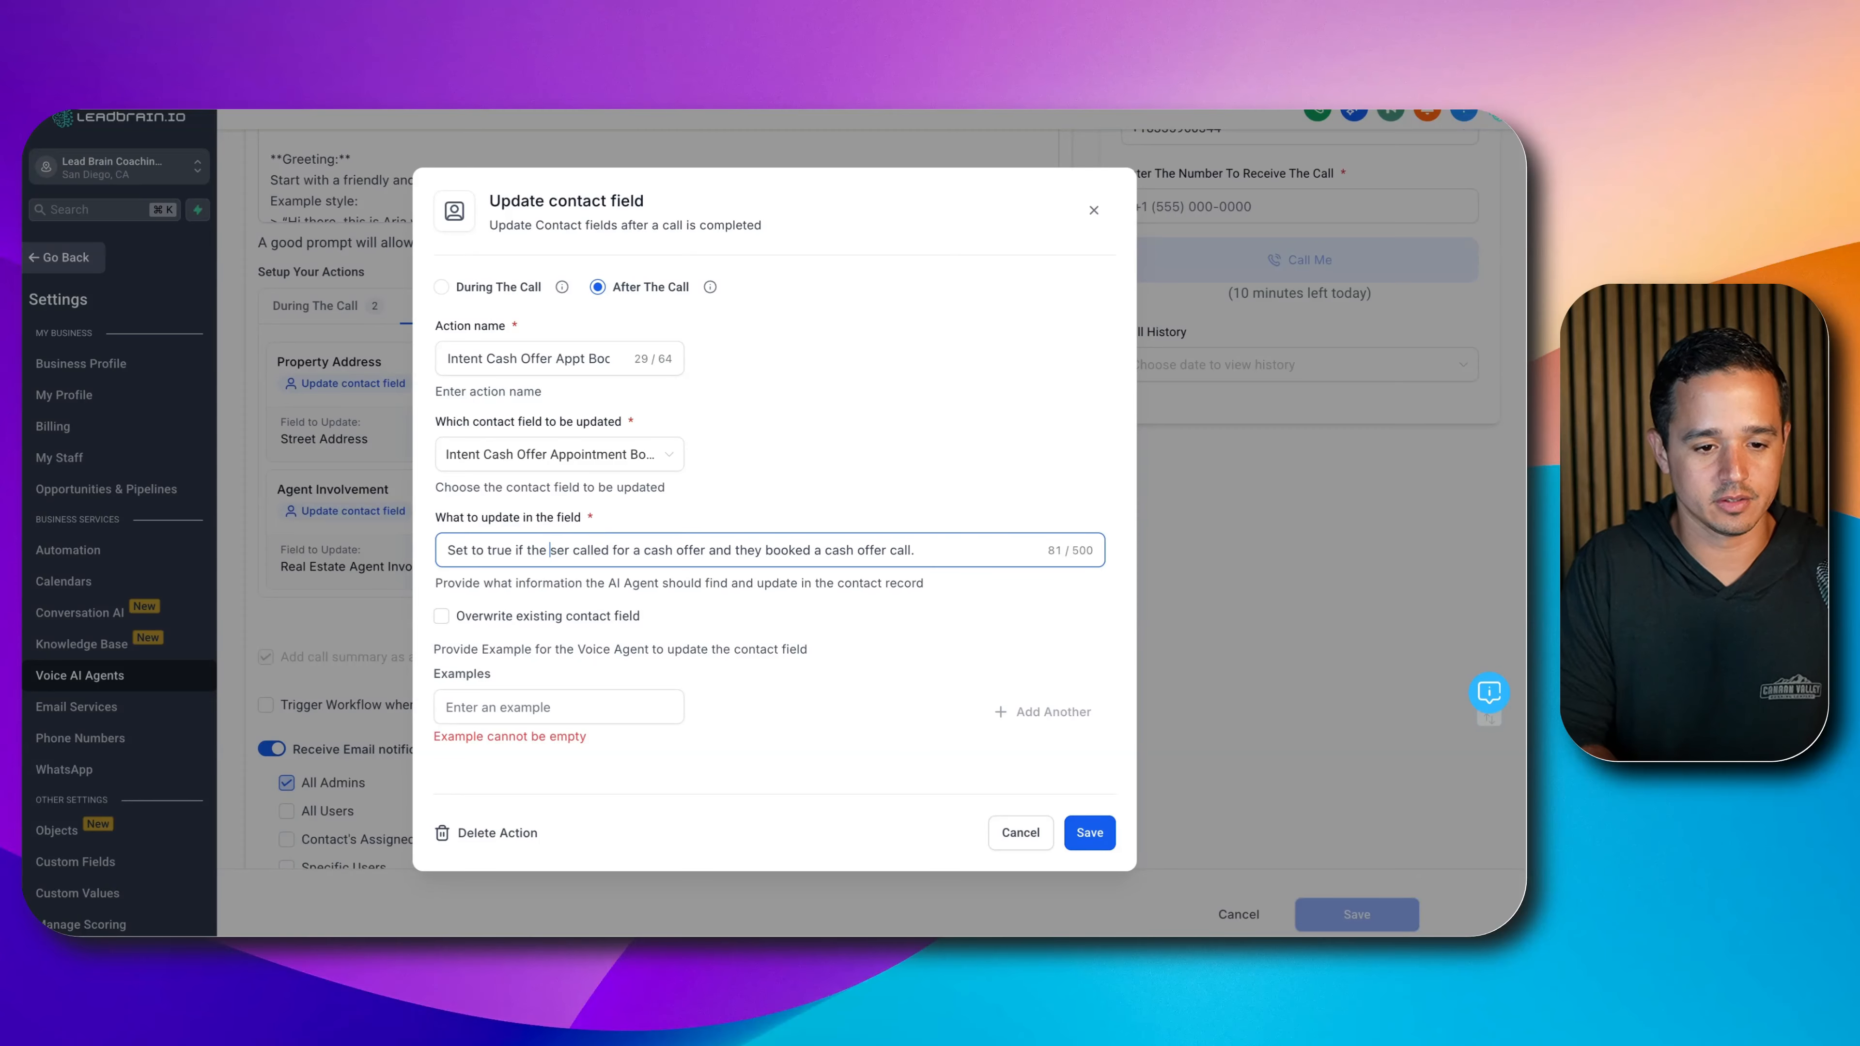
text(u)
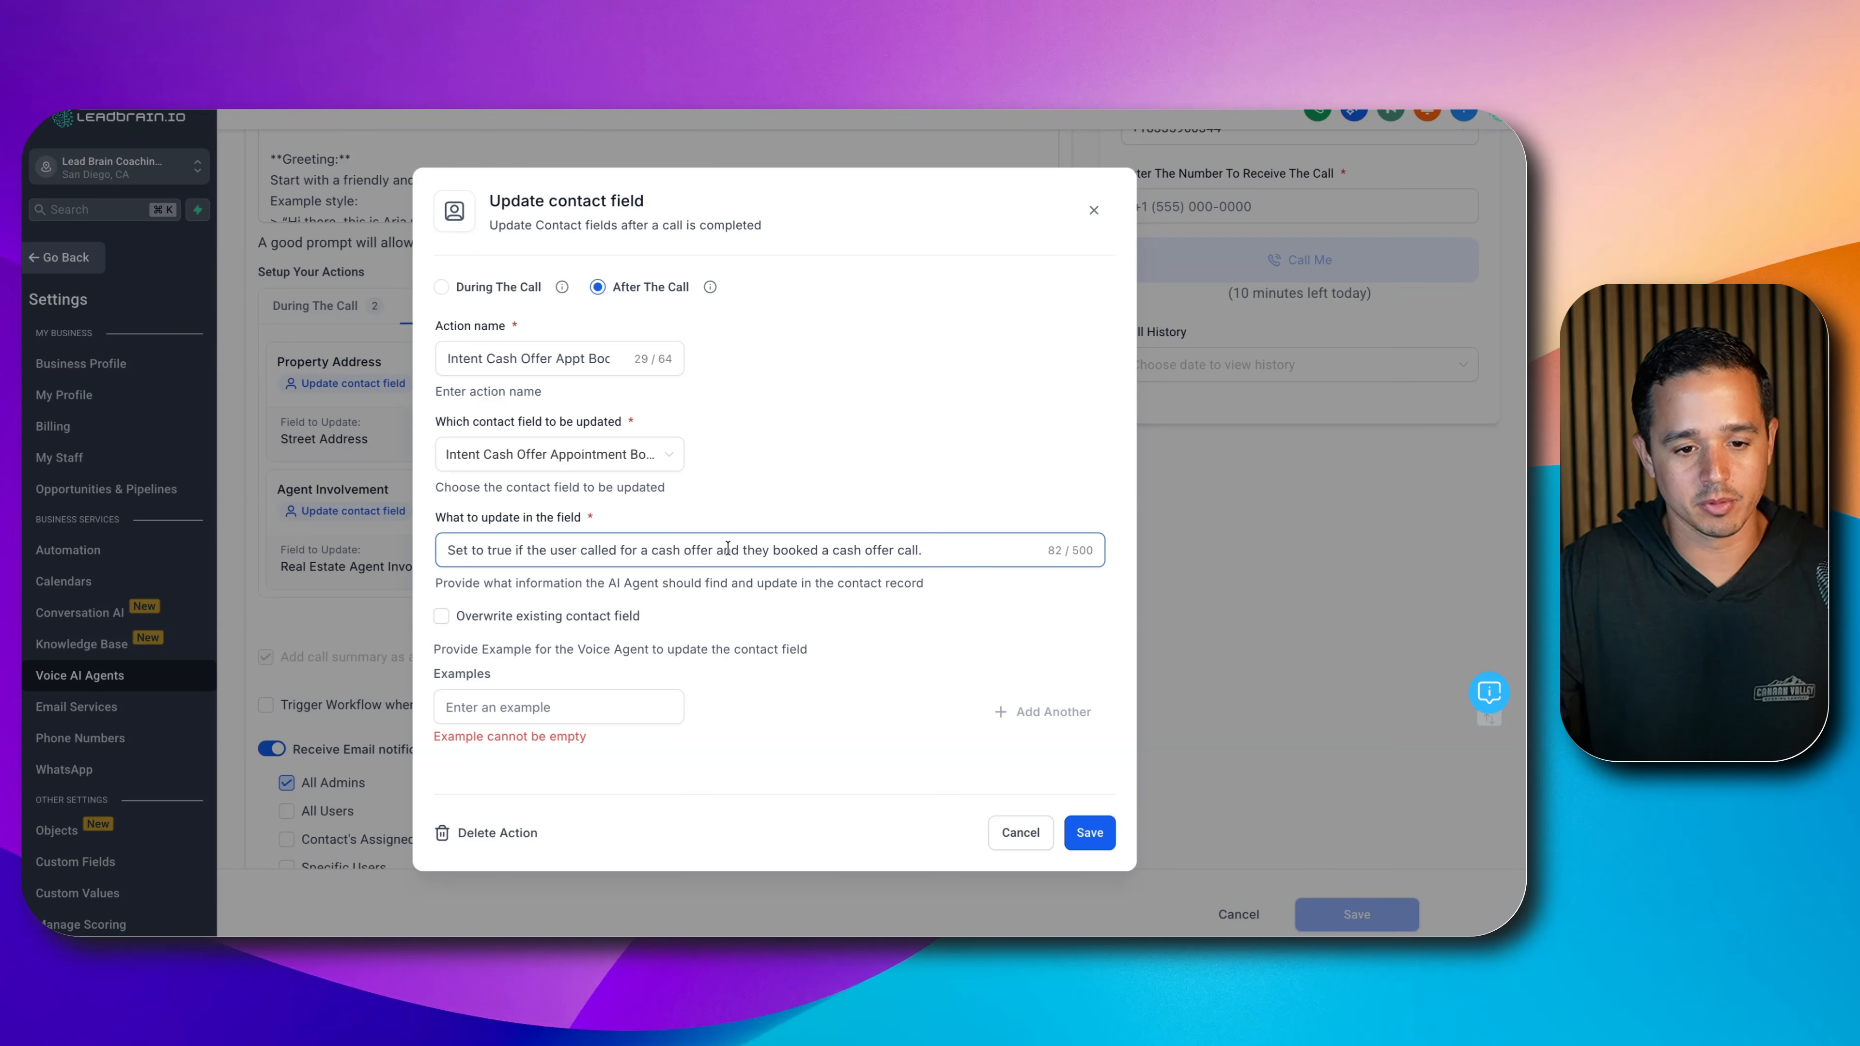
double_click(728, 549)
text(AND)
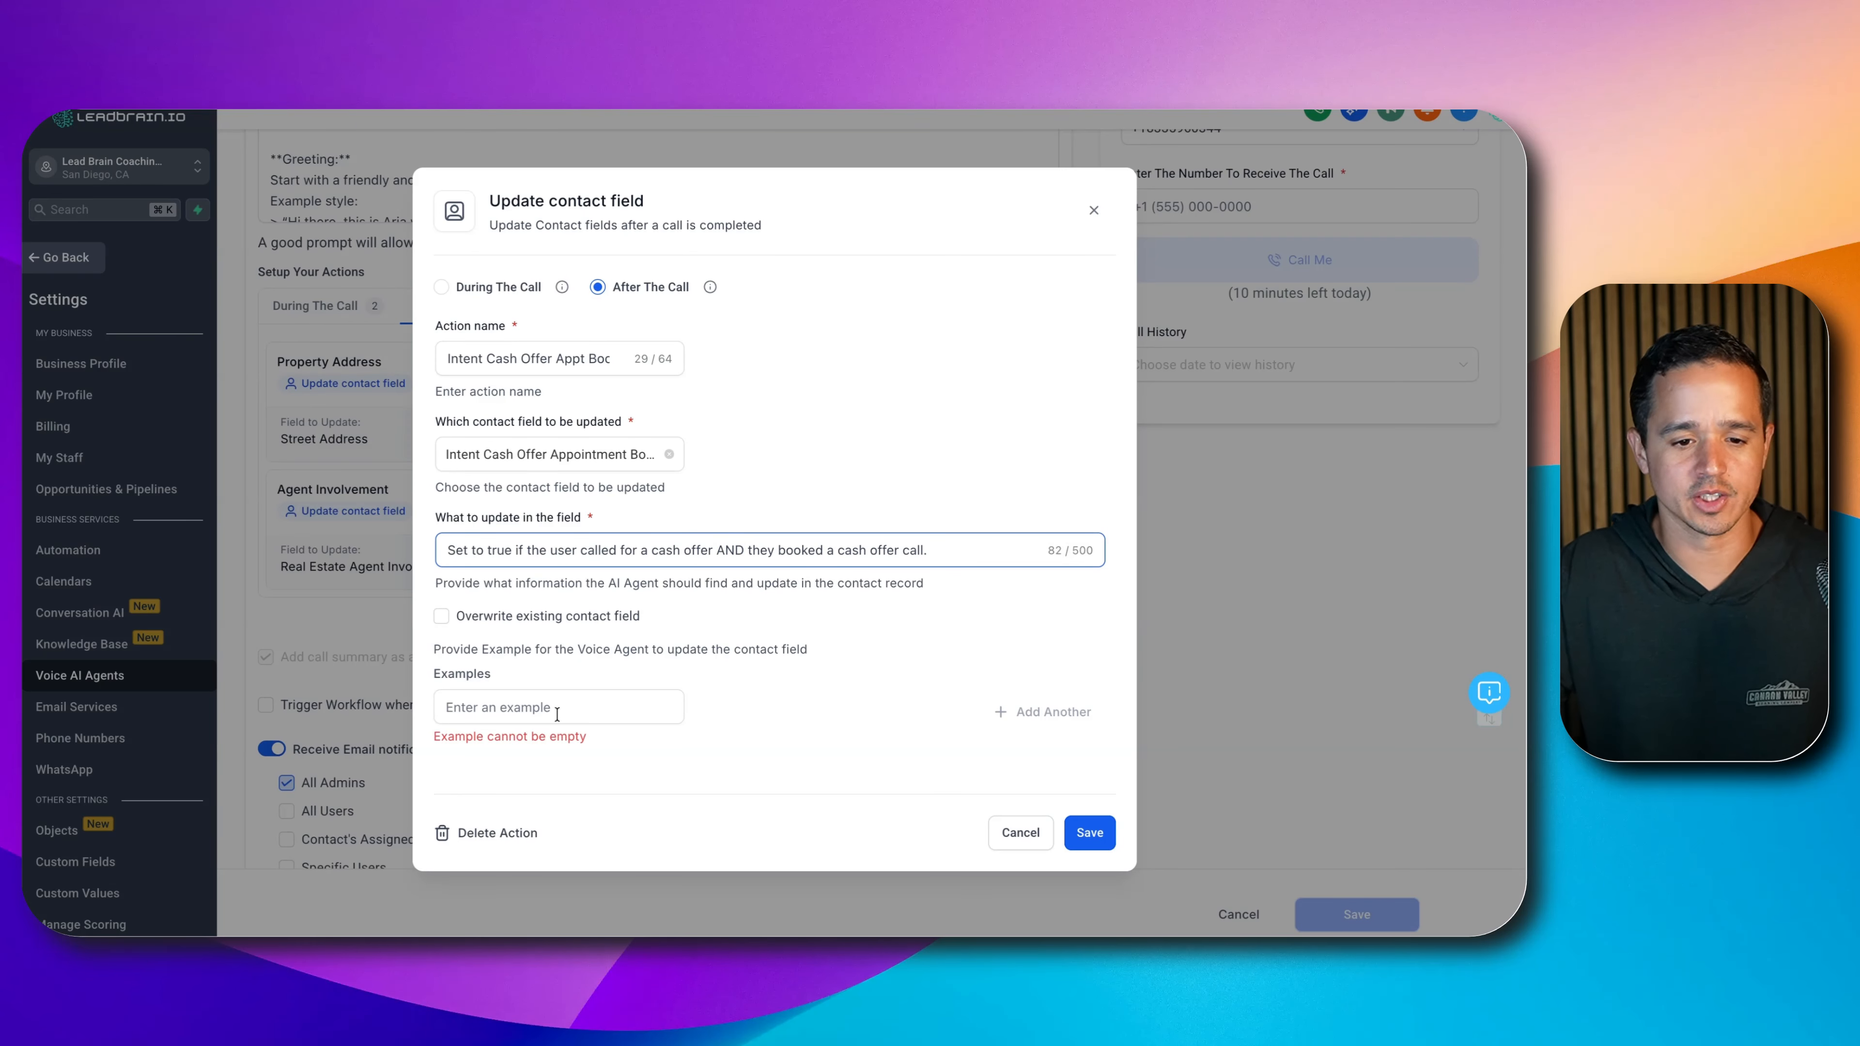
click(558, 705)
text(true)
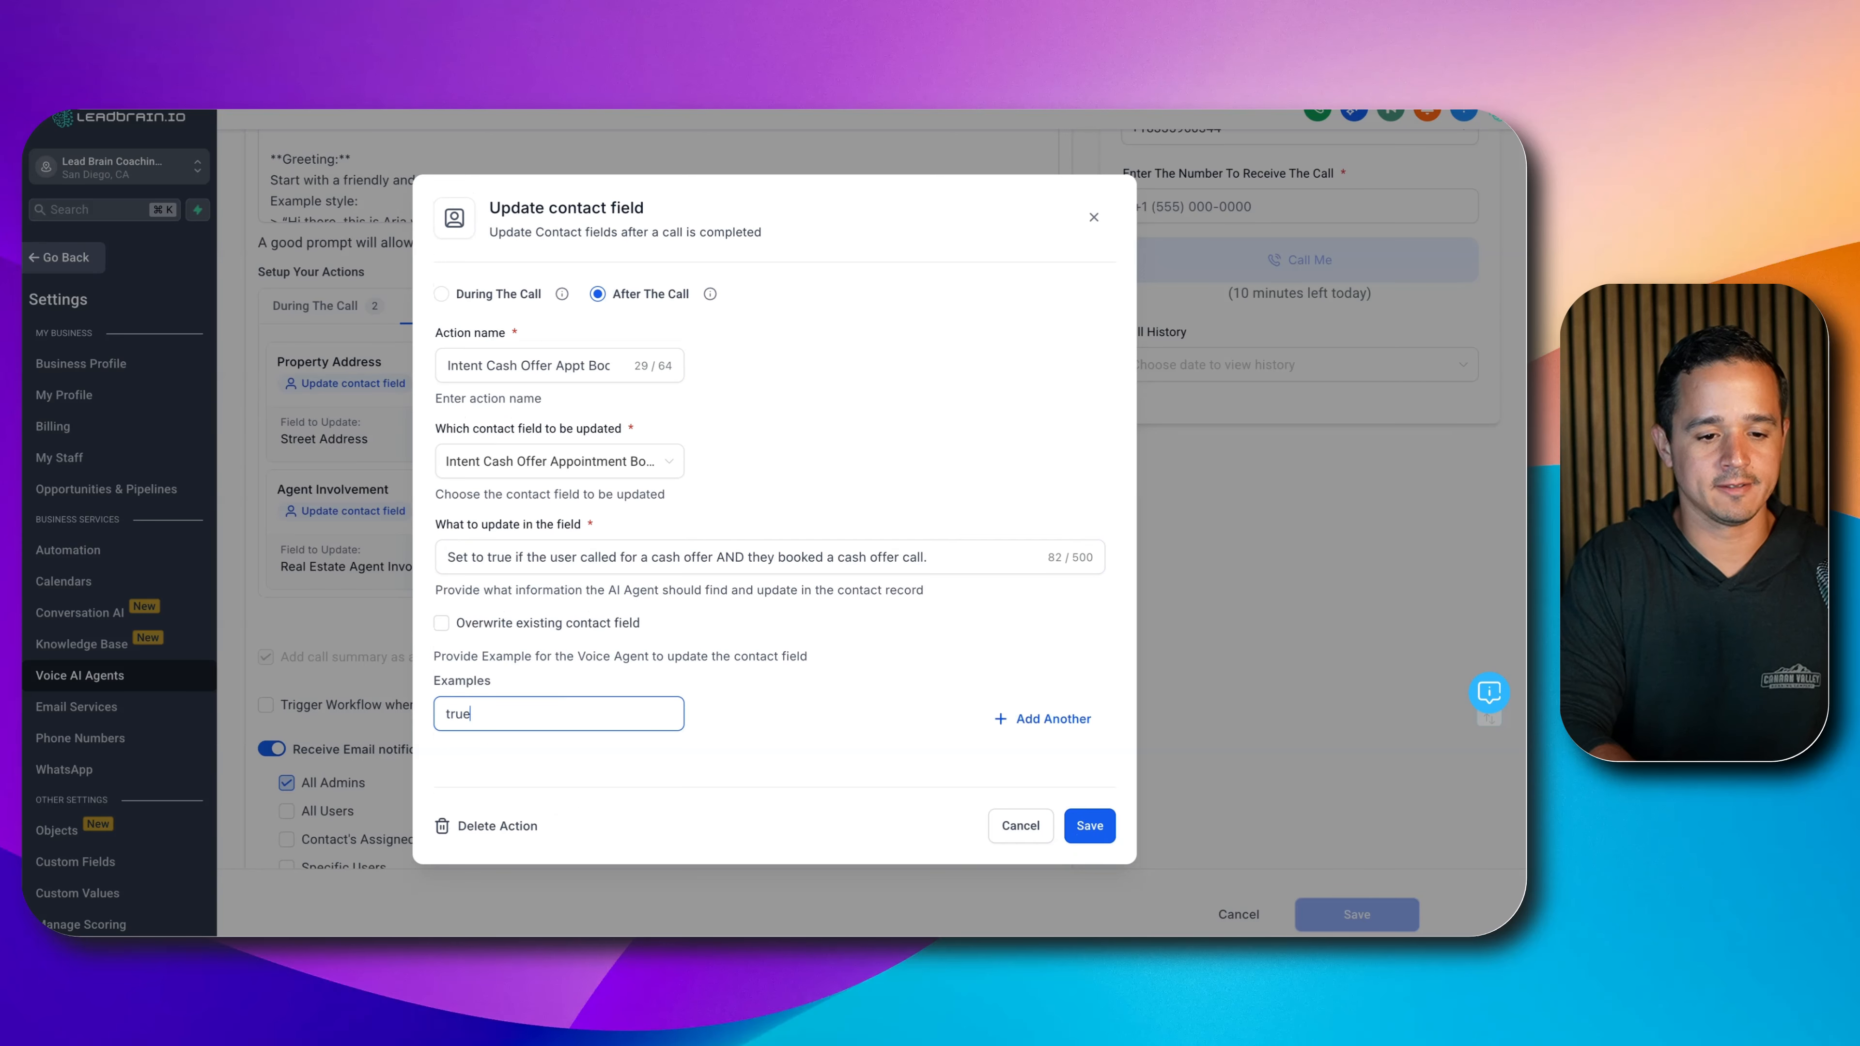
click(1079, 821)
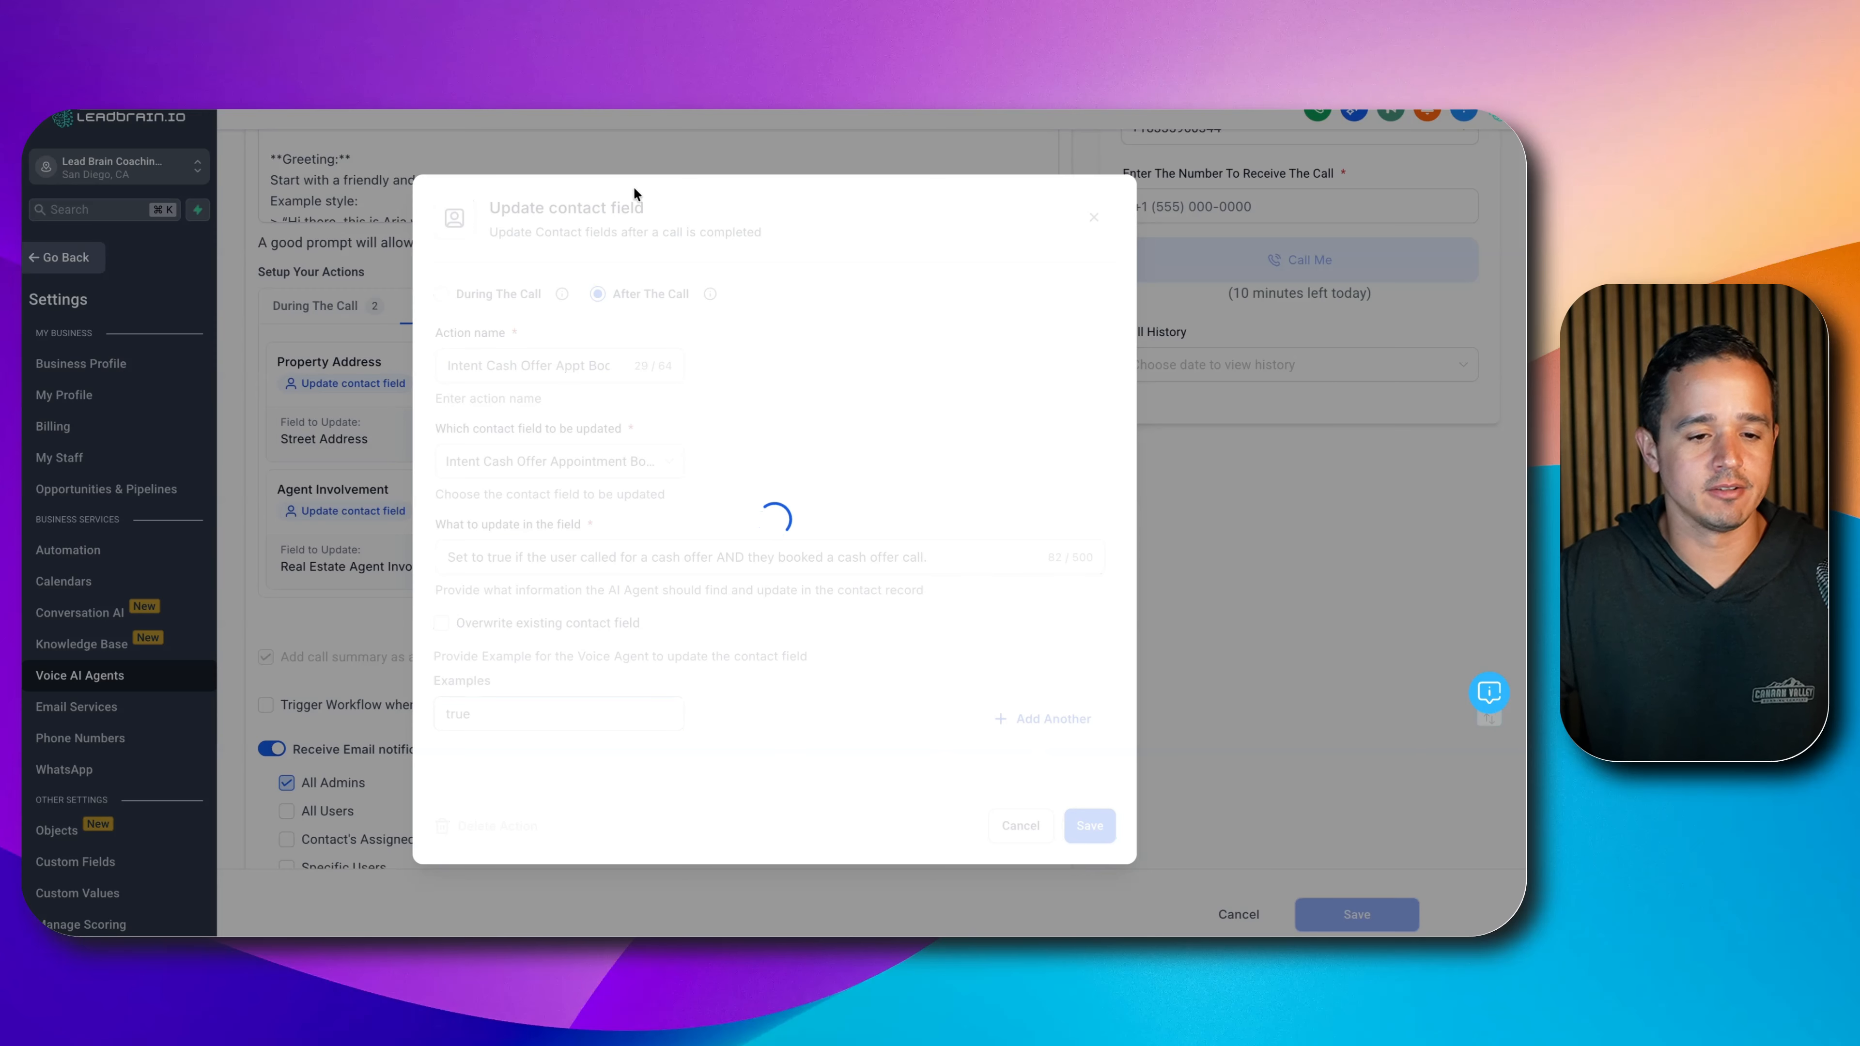
- Add an update-contact-field action 'Intent Cash Offer No Appt' for the Intent Cash Offer No Appointment field
click(1005, 271)
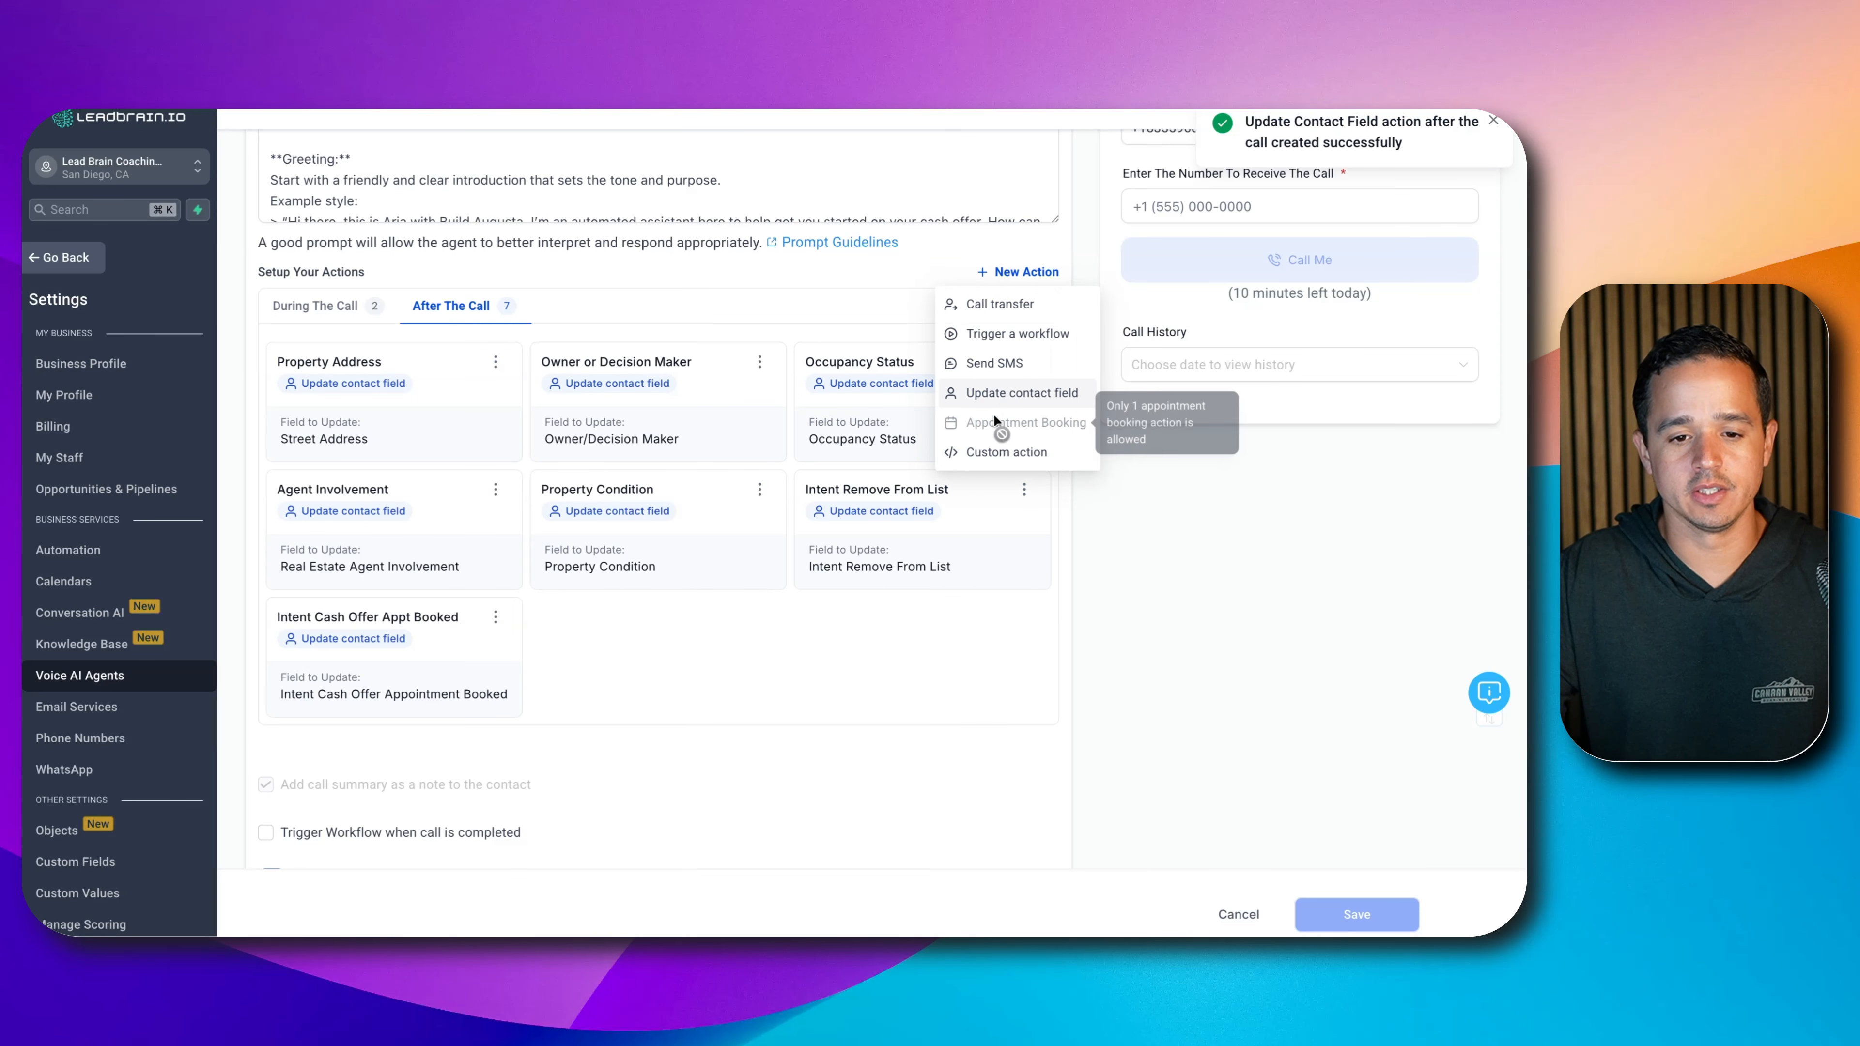
click(1003, 392)
click(566, 367)
text(I)
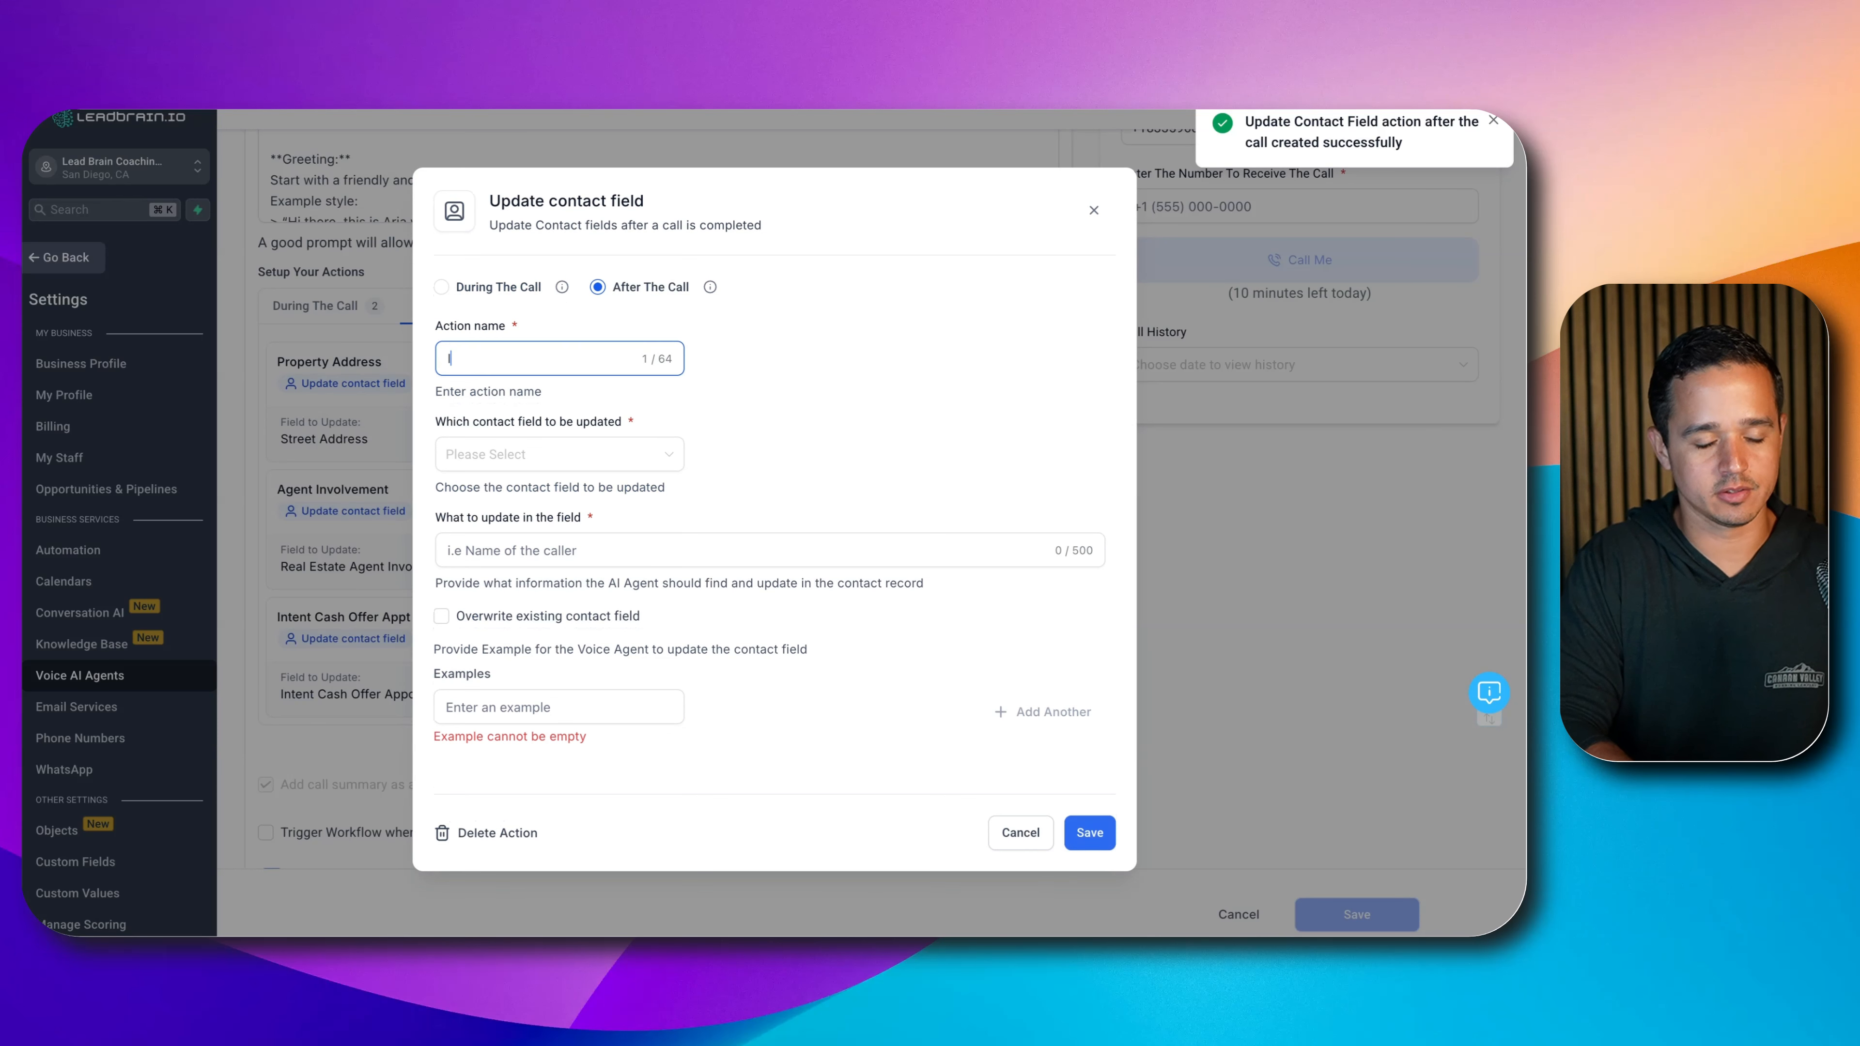
text(ntent Cash Of)
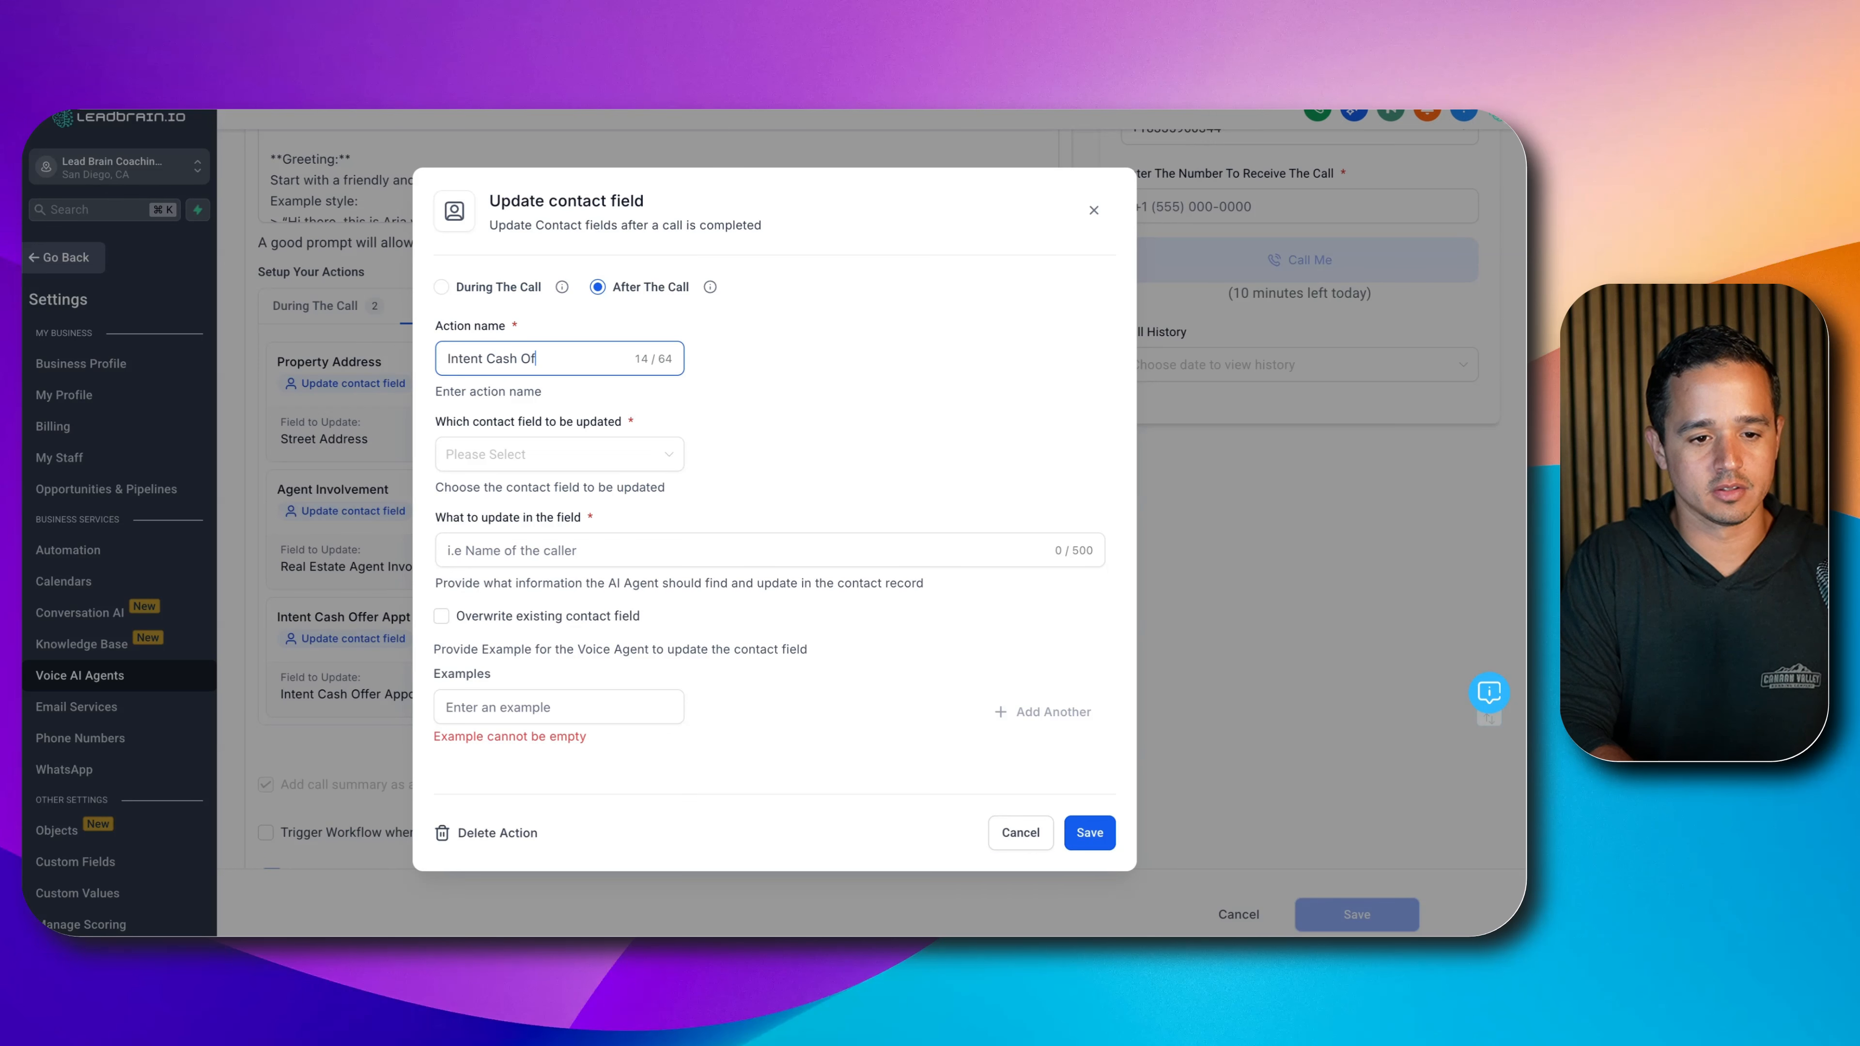
text(t)
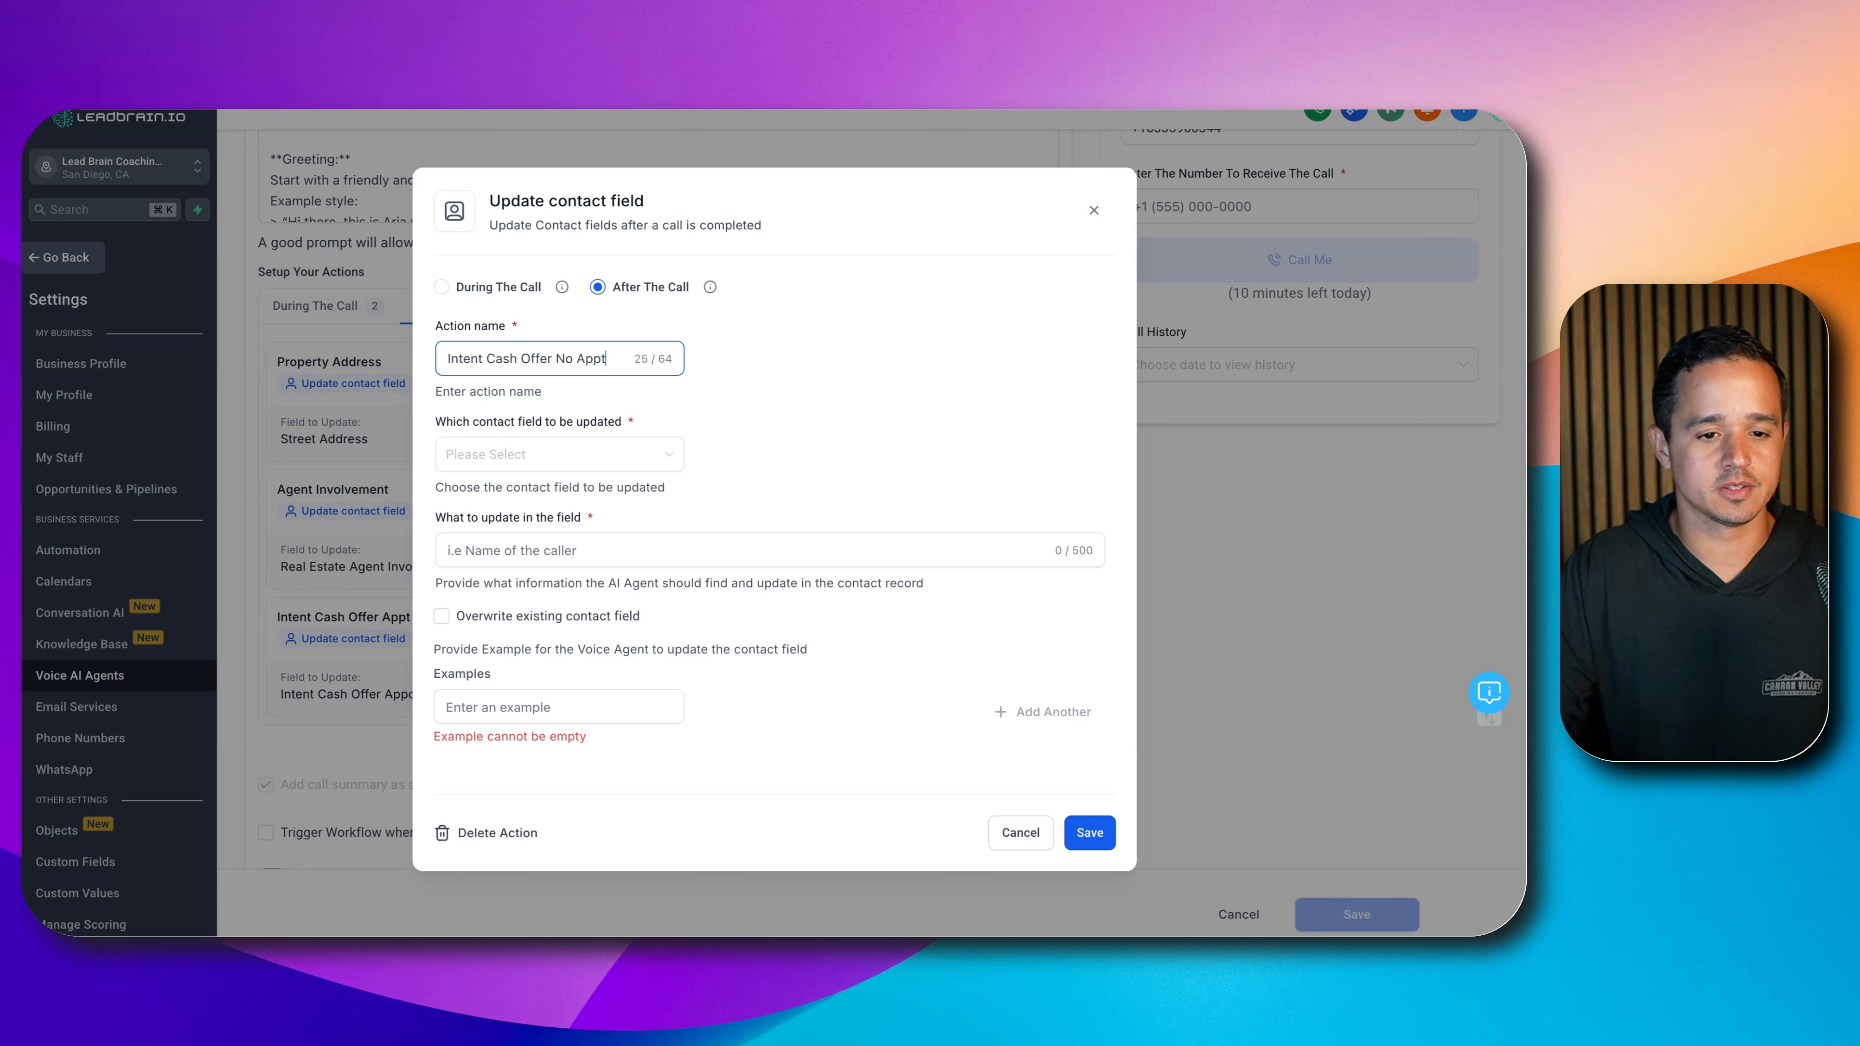
click(500, 456)
- Describe it as set to true when the user doesn't book an appointment, example 'true', and save
text(The user called for a cash offer B)
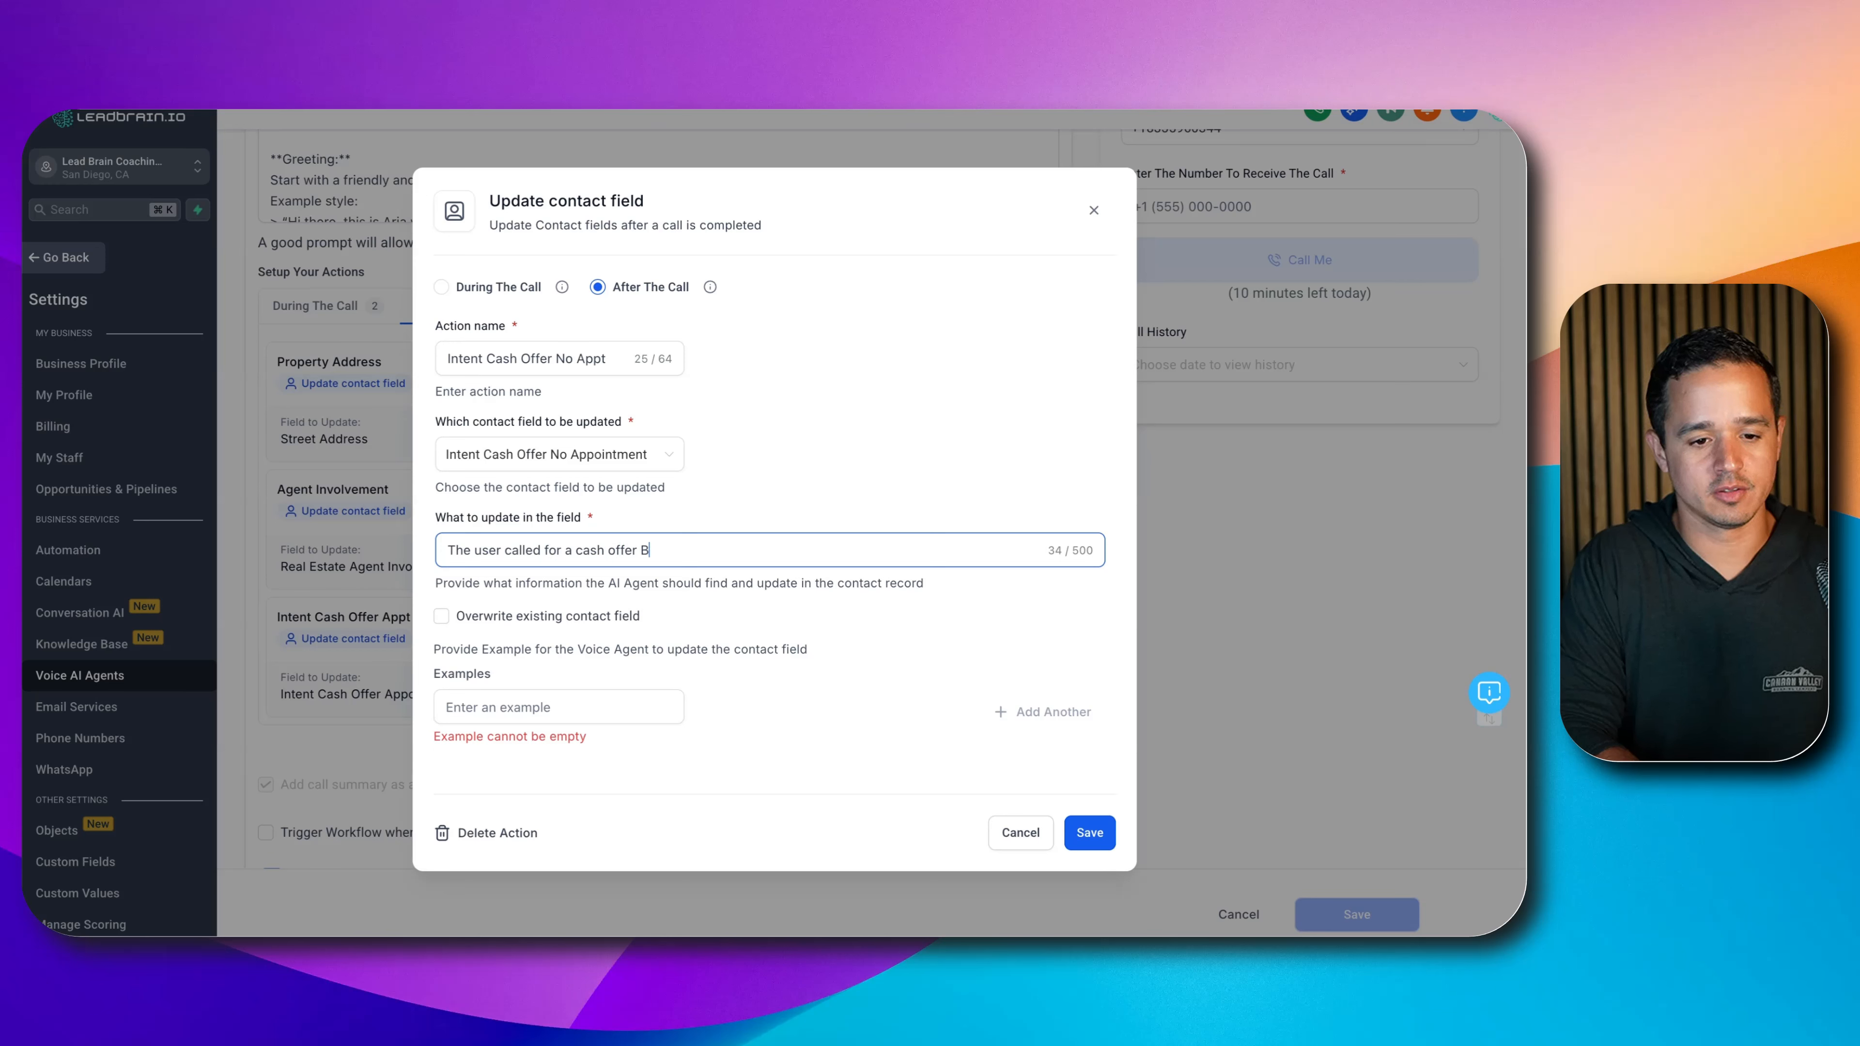
text(YT)
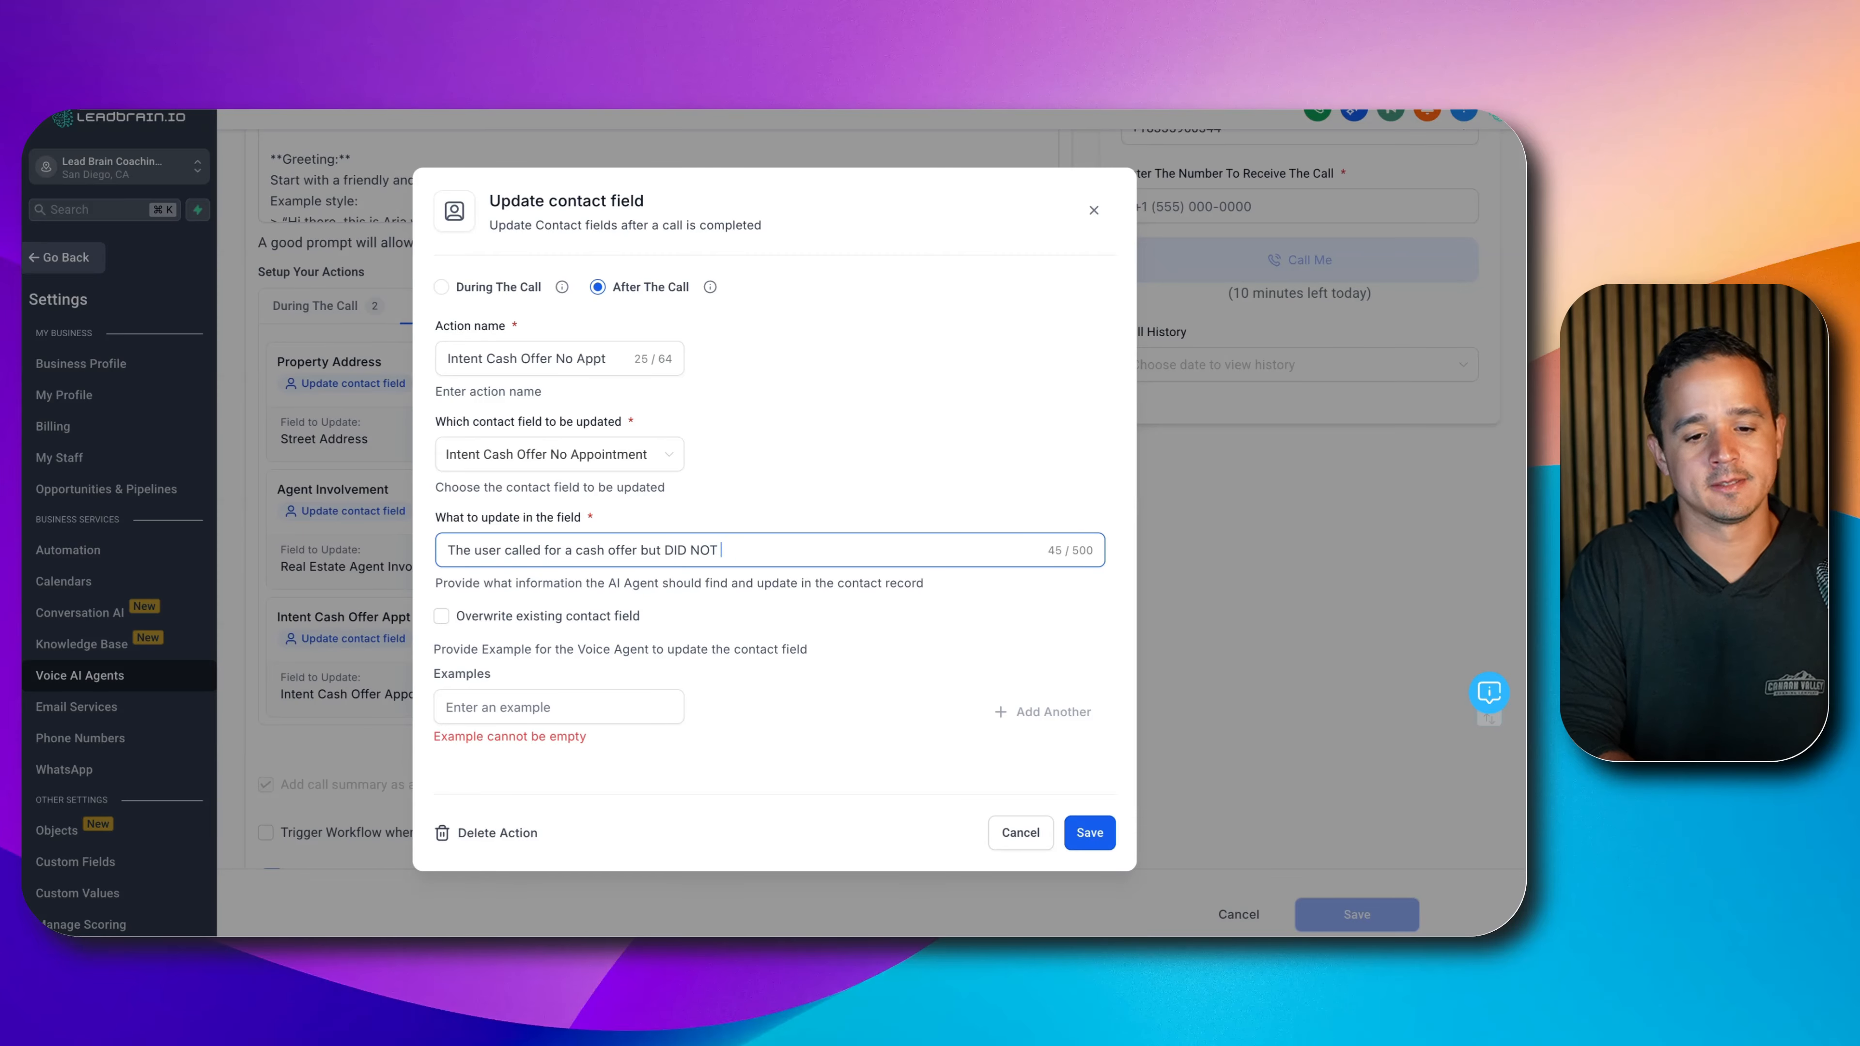
text(book)
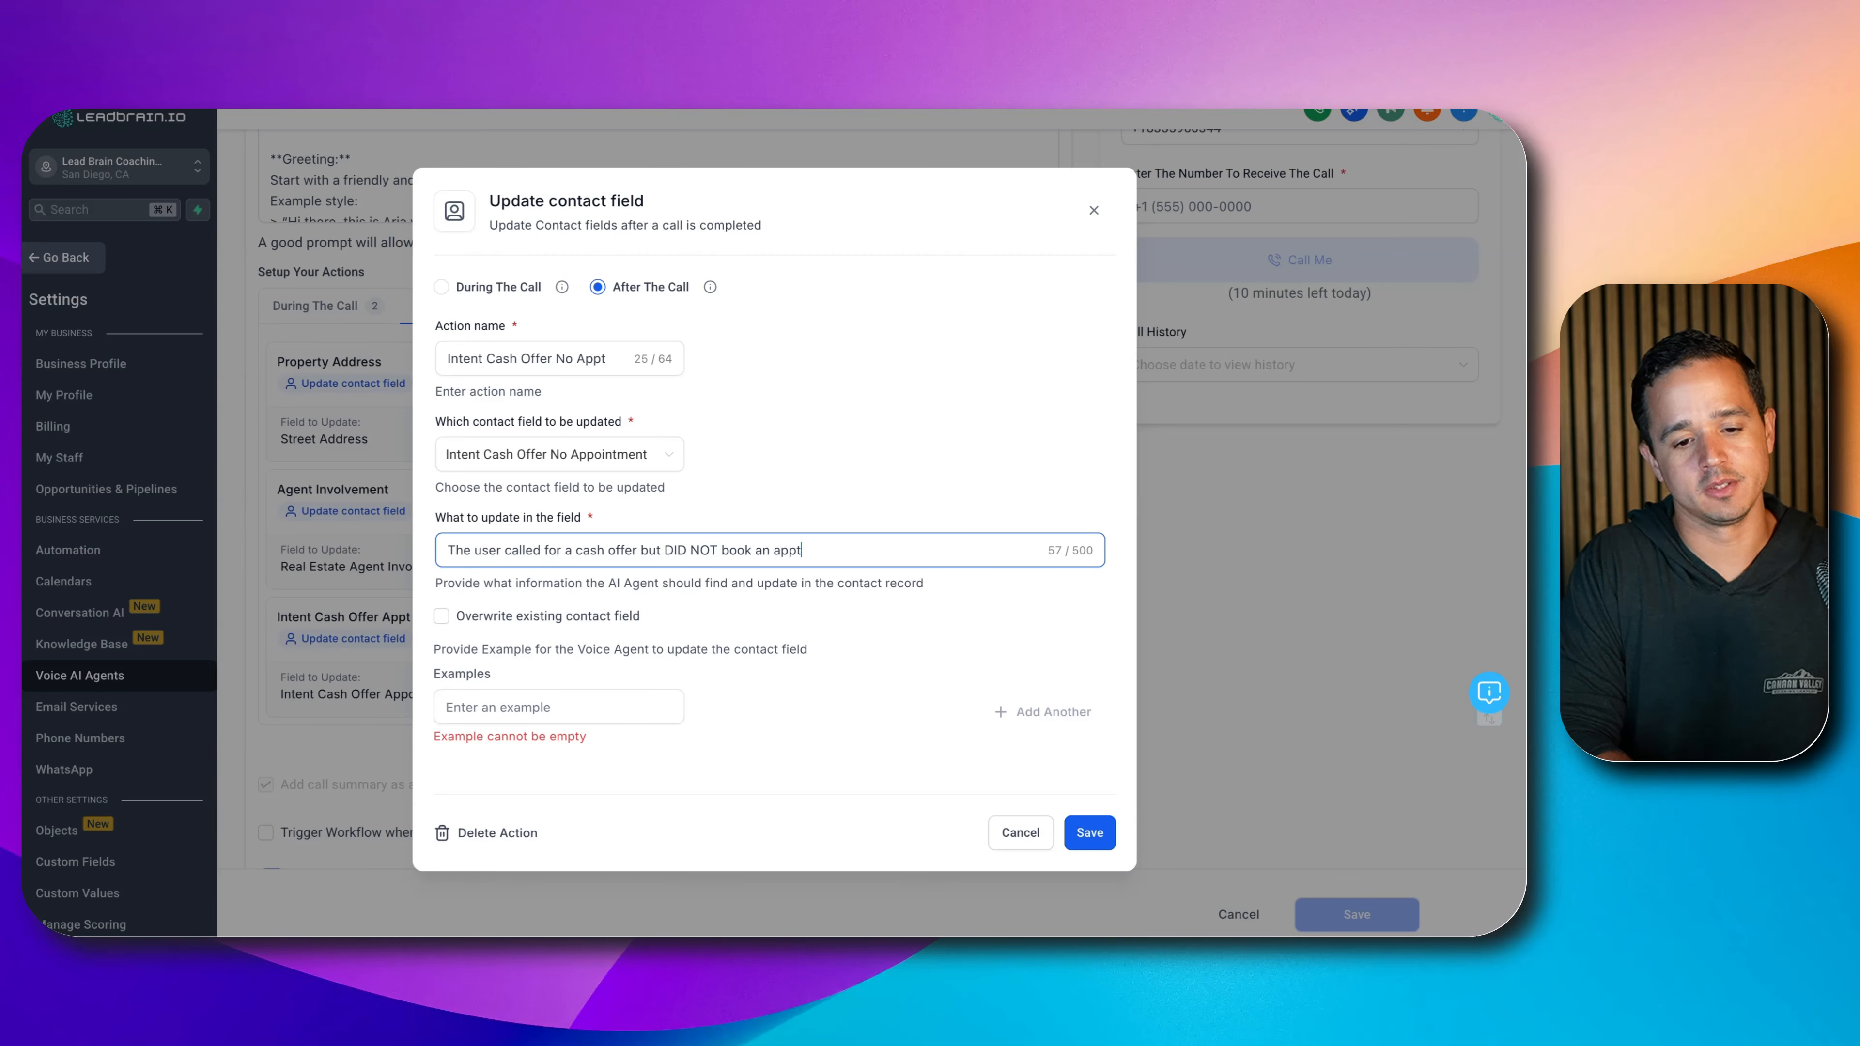
text( an appointment.)
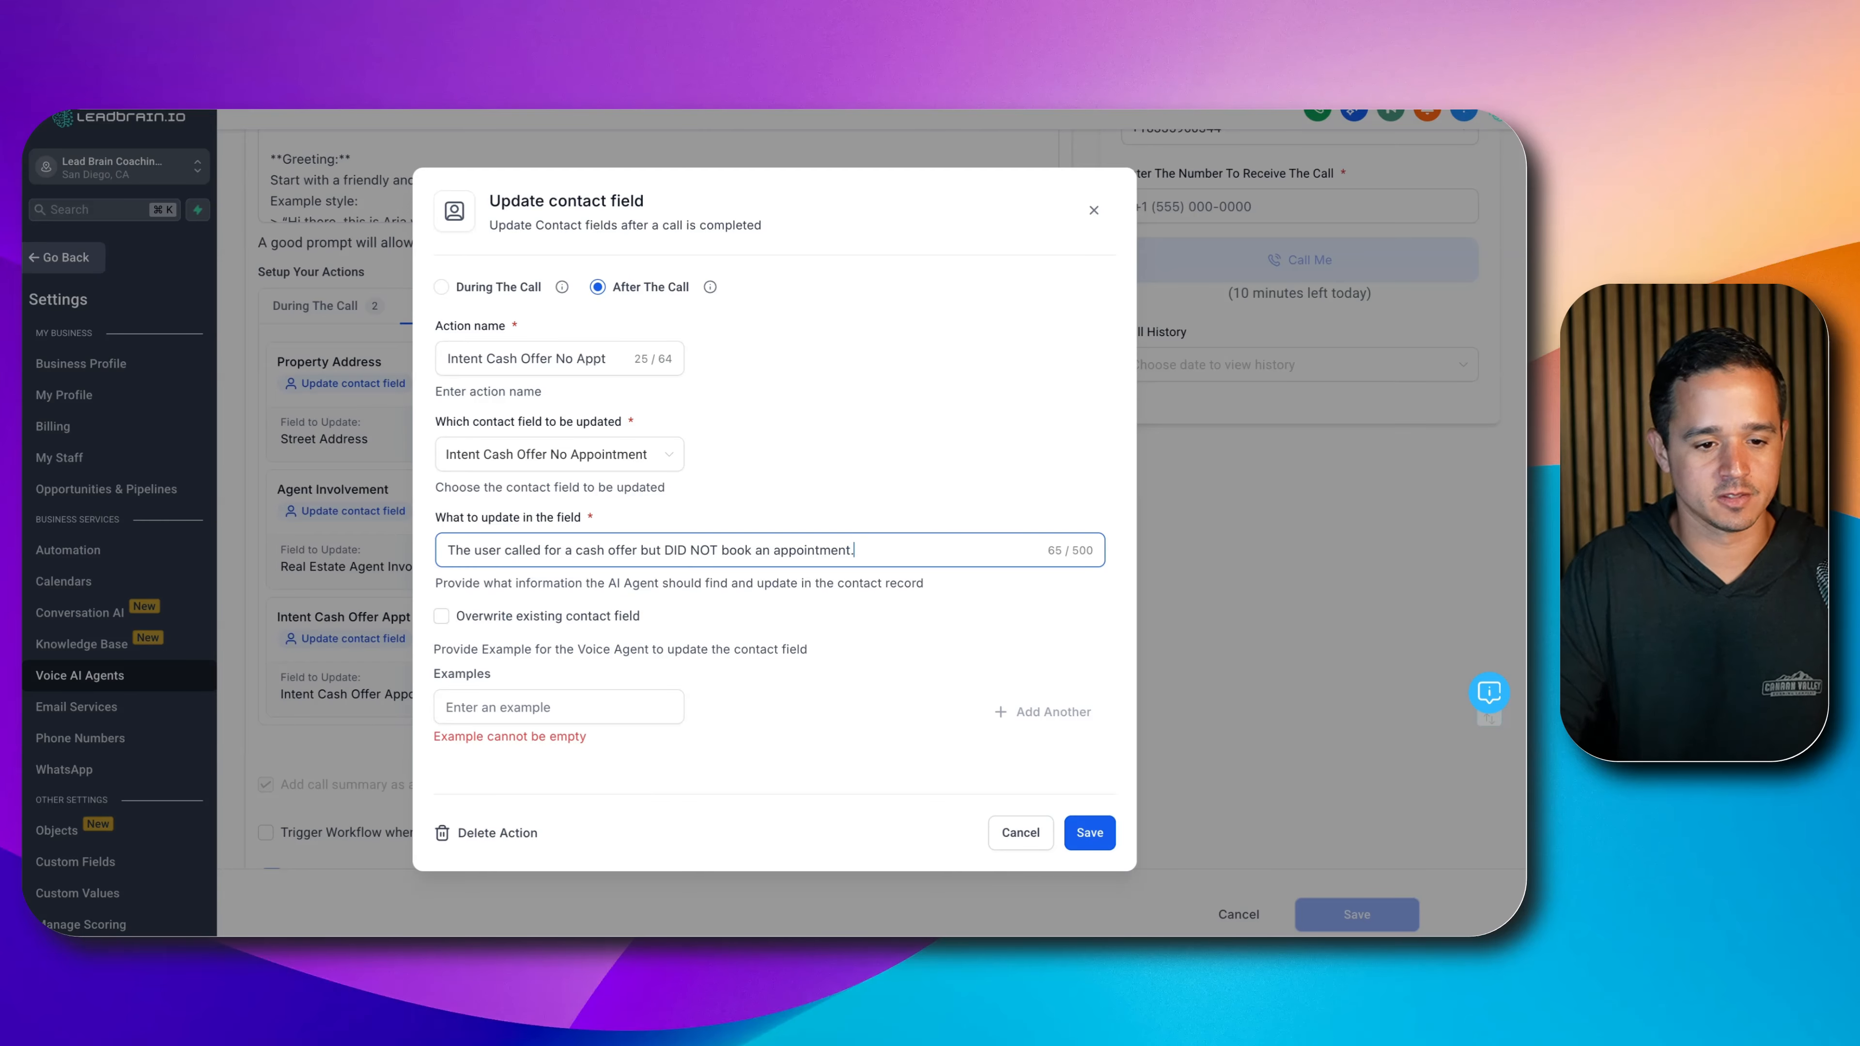
click(448, 550)
text(Set to tre)
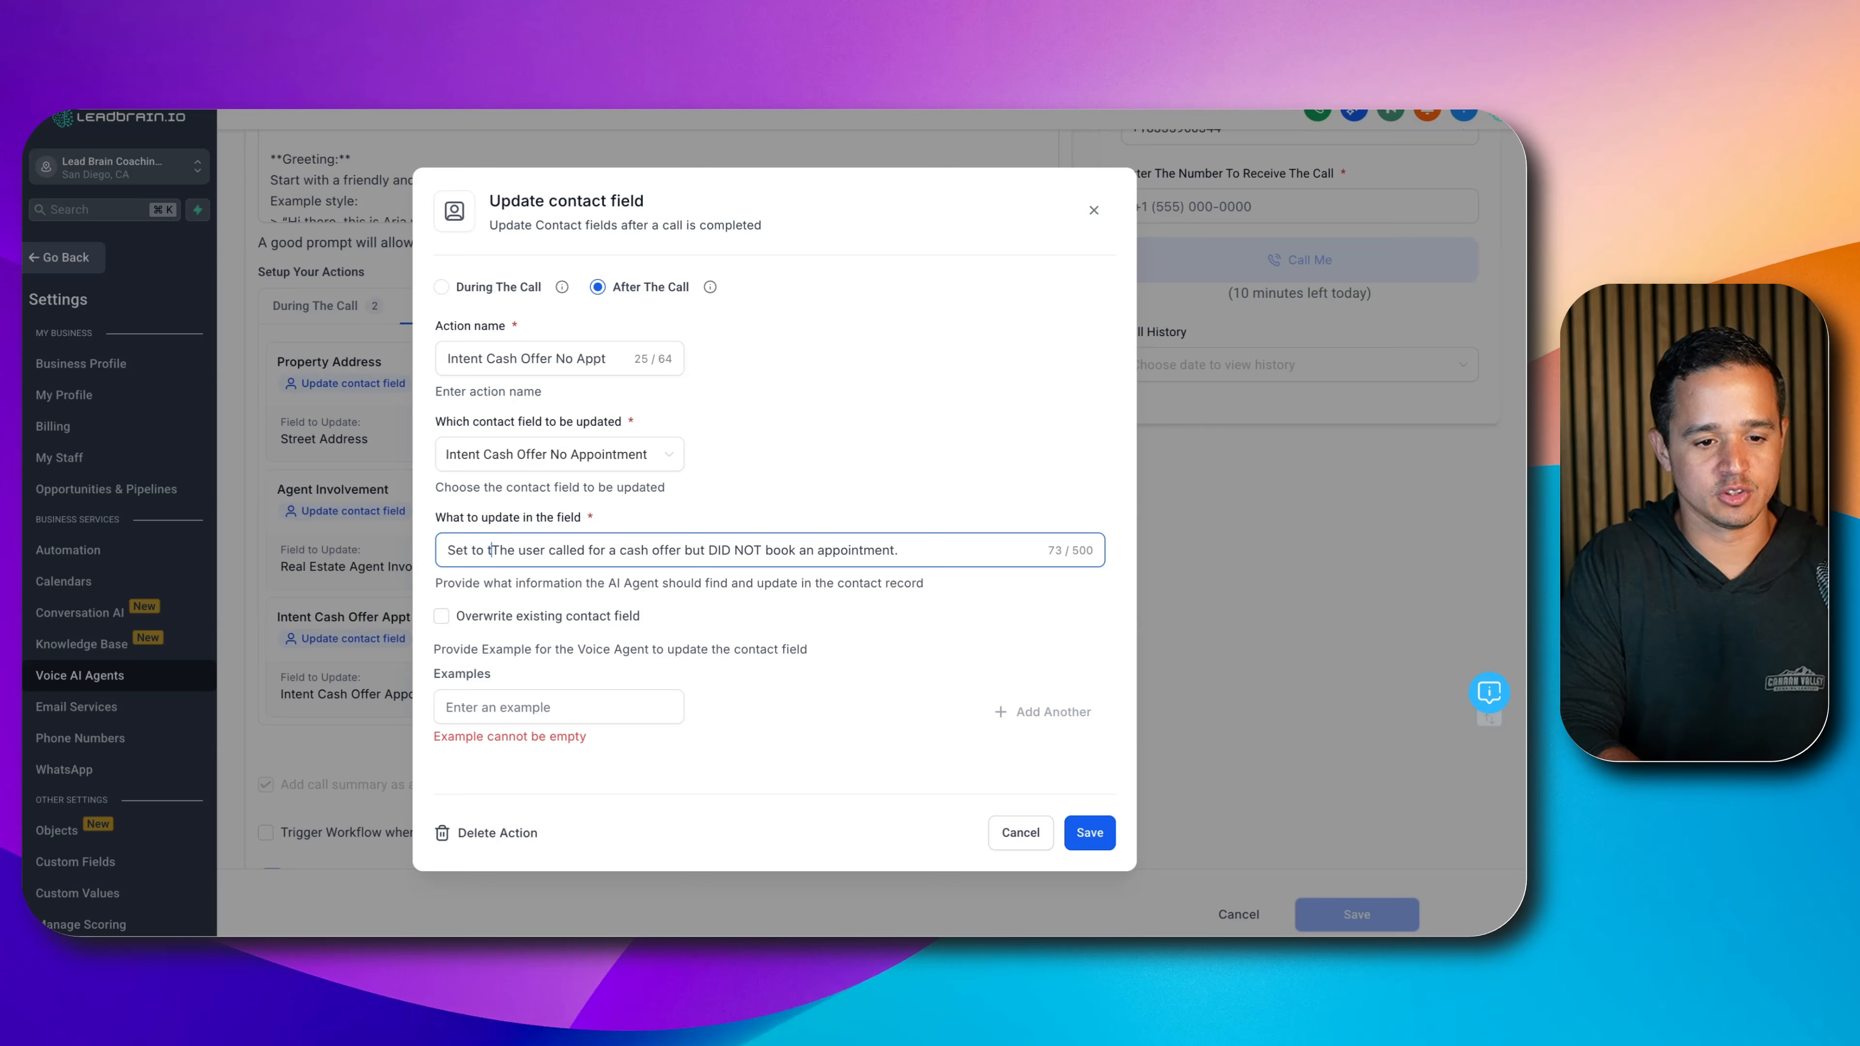
key(BackSpace)
text(ue if the)
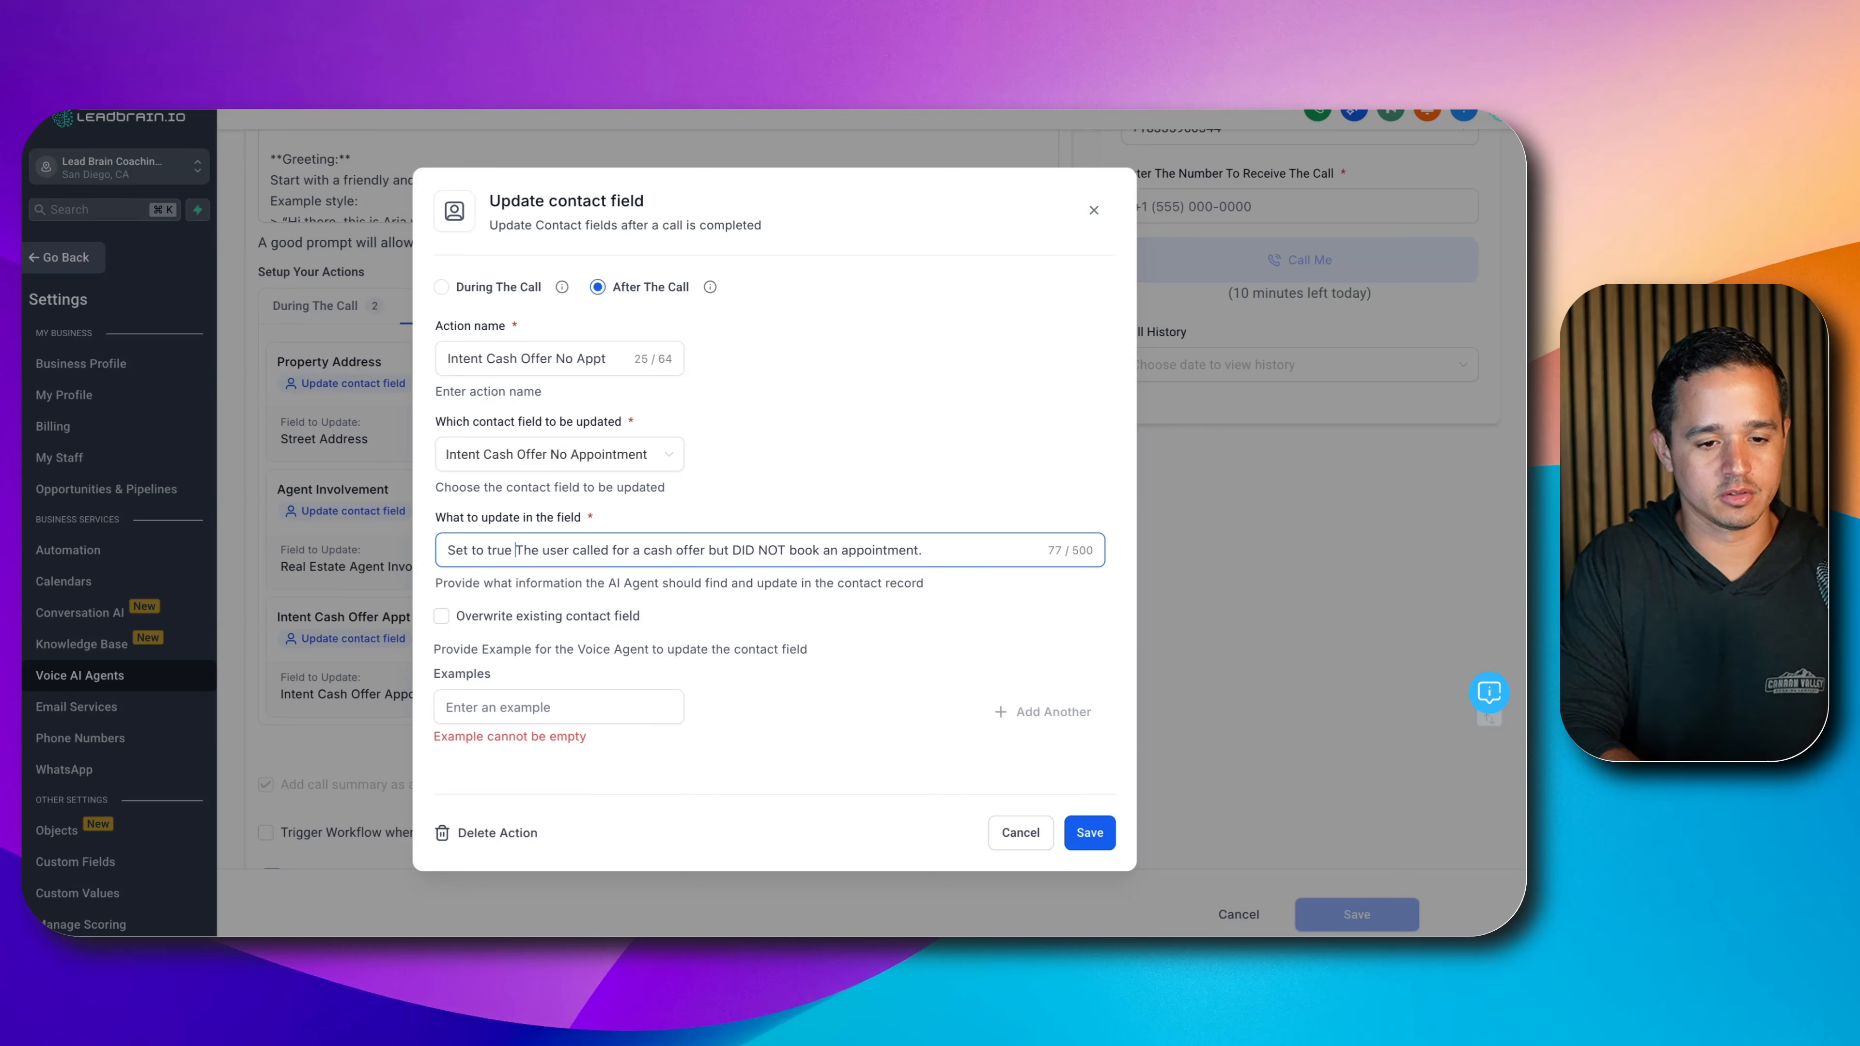
key(Delete)
key(Delete)
key(Delete)
key(Delete)
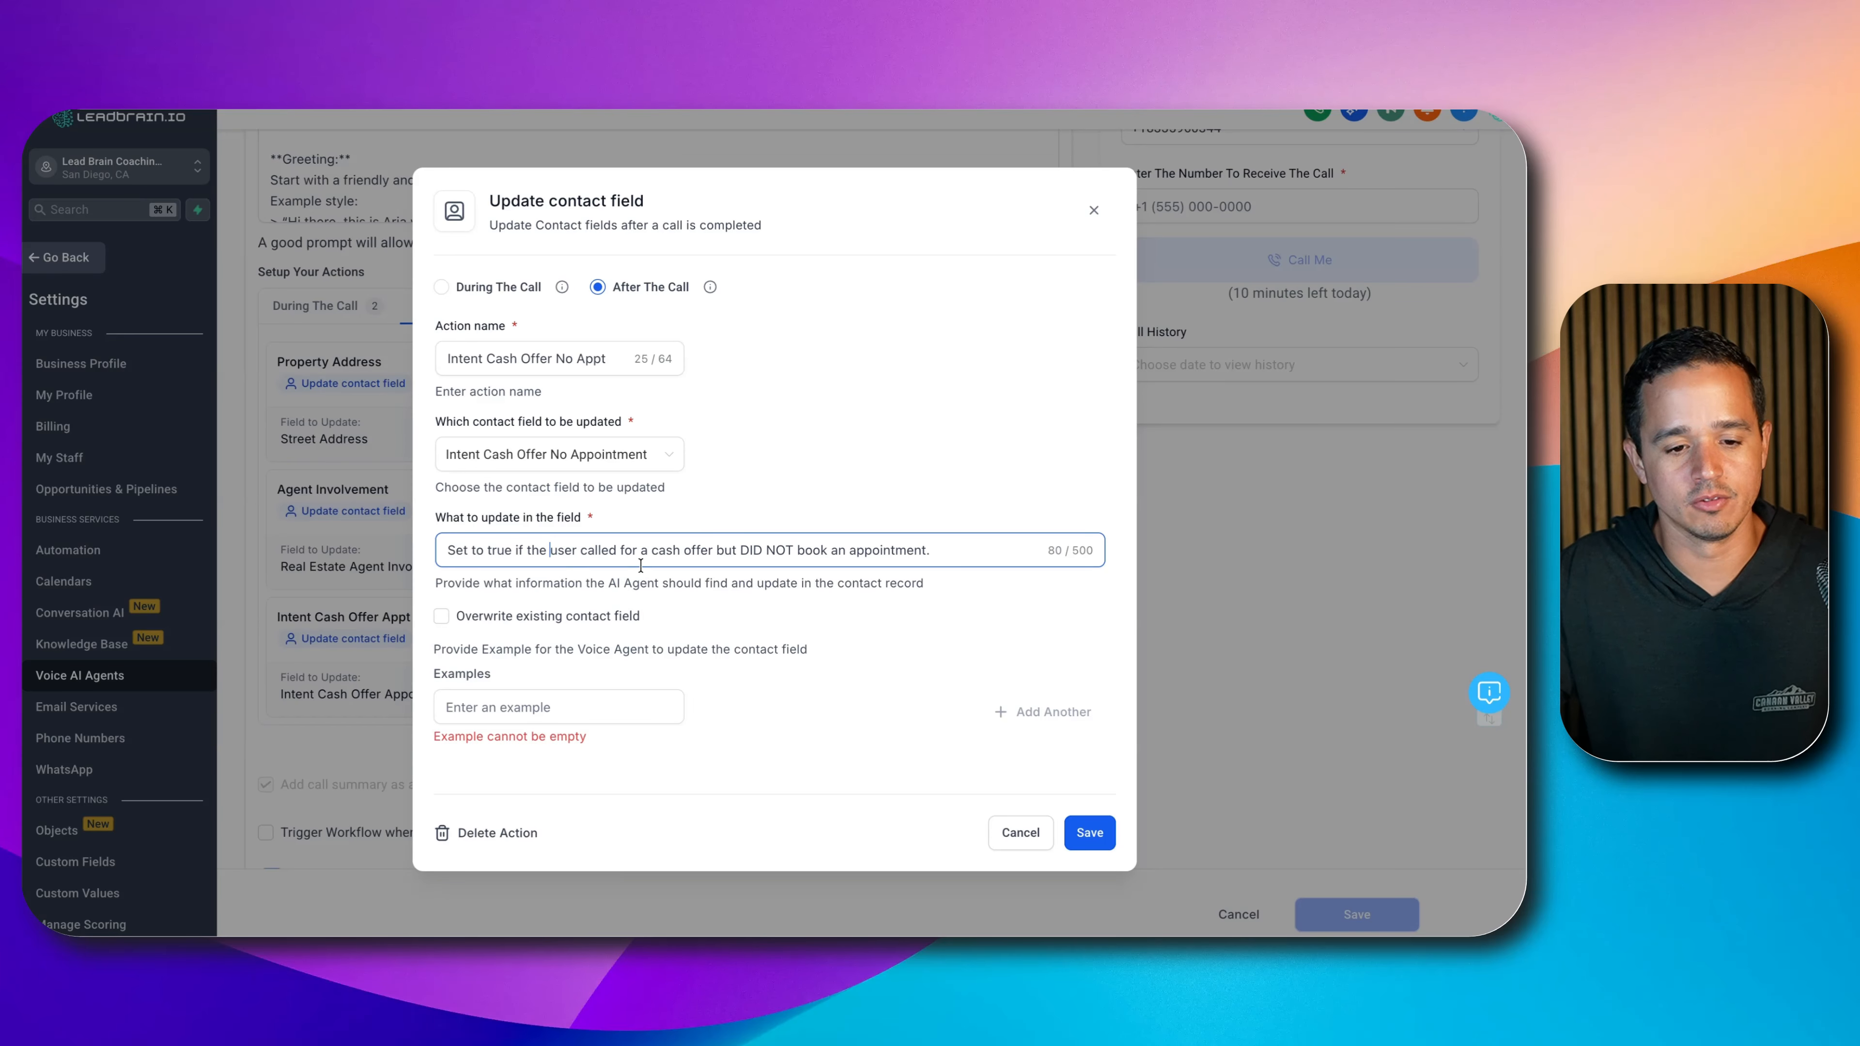
click(615, 707)
text(true)
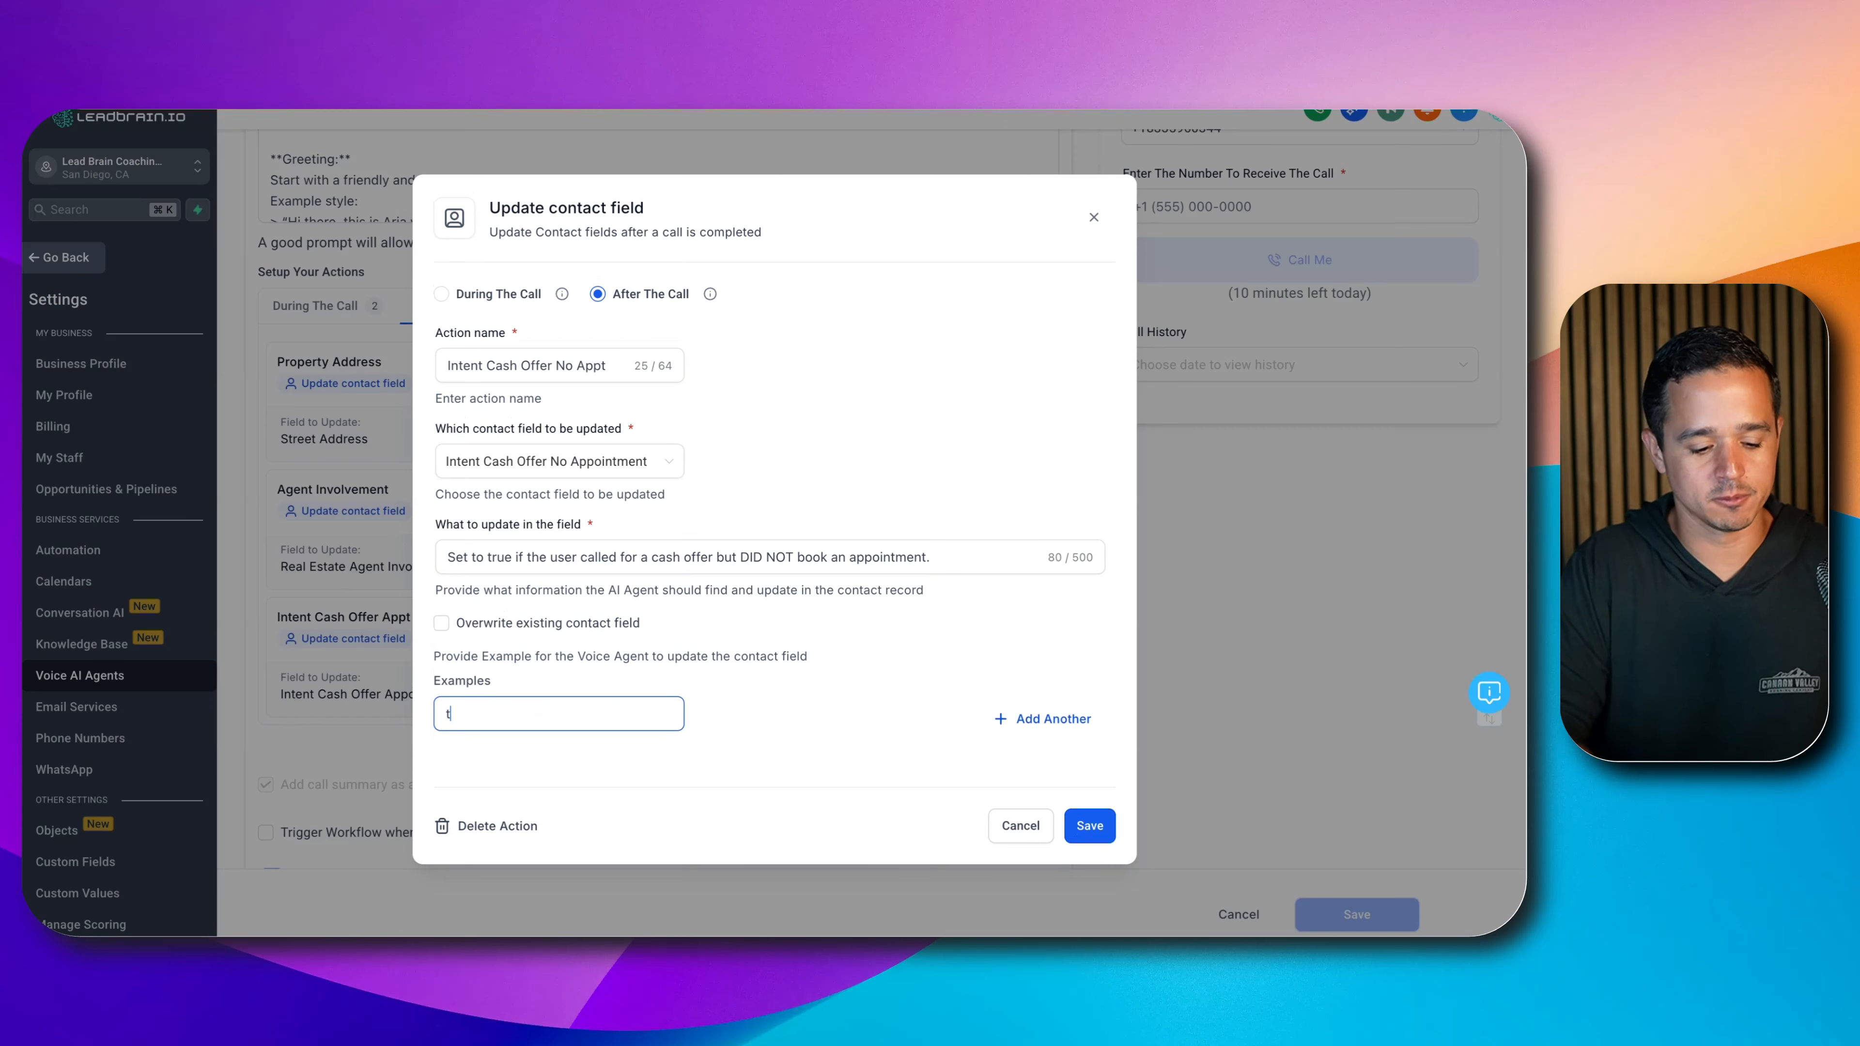
click(1097, 824)
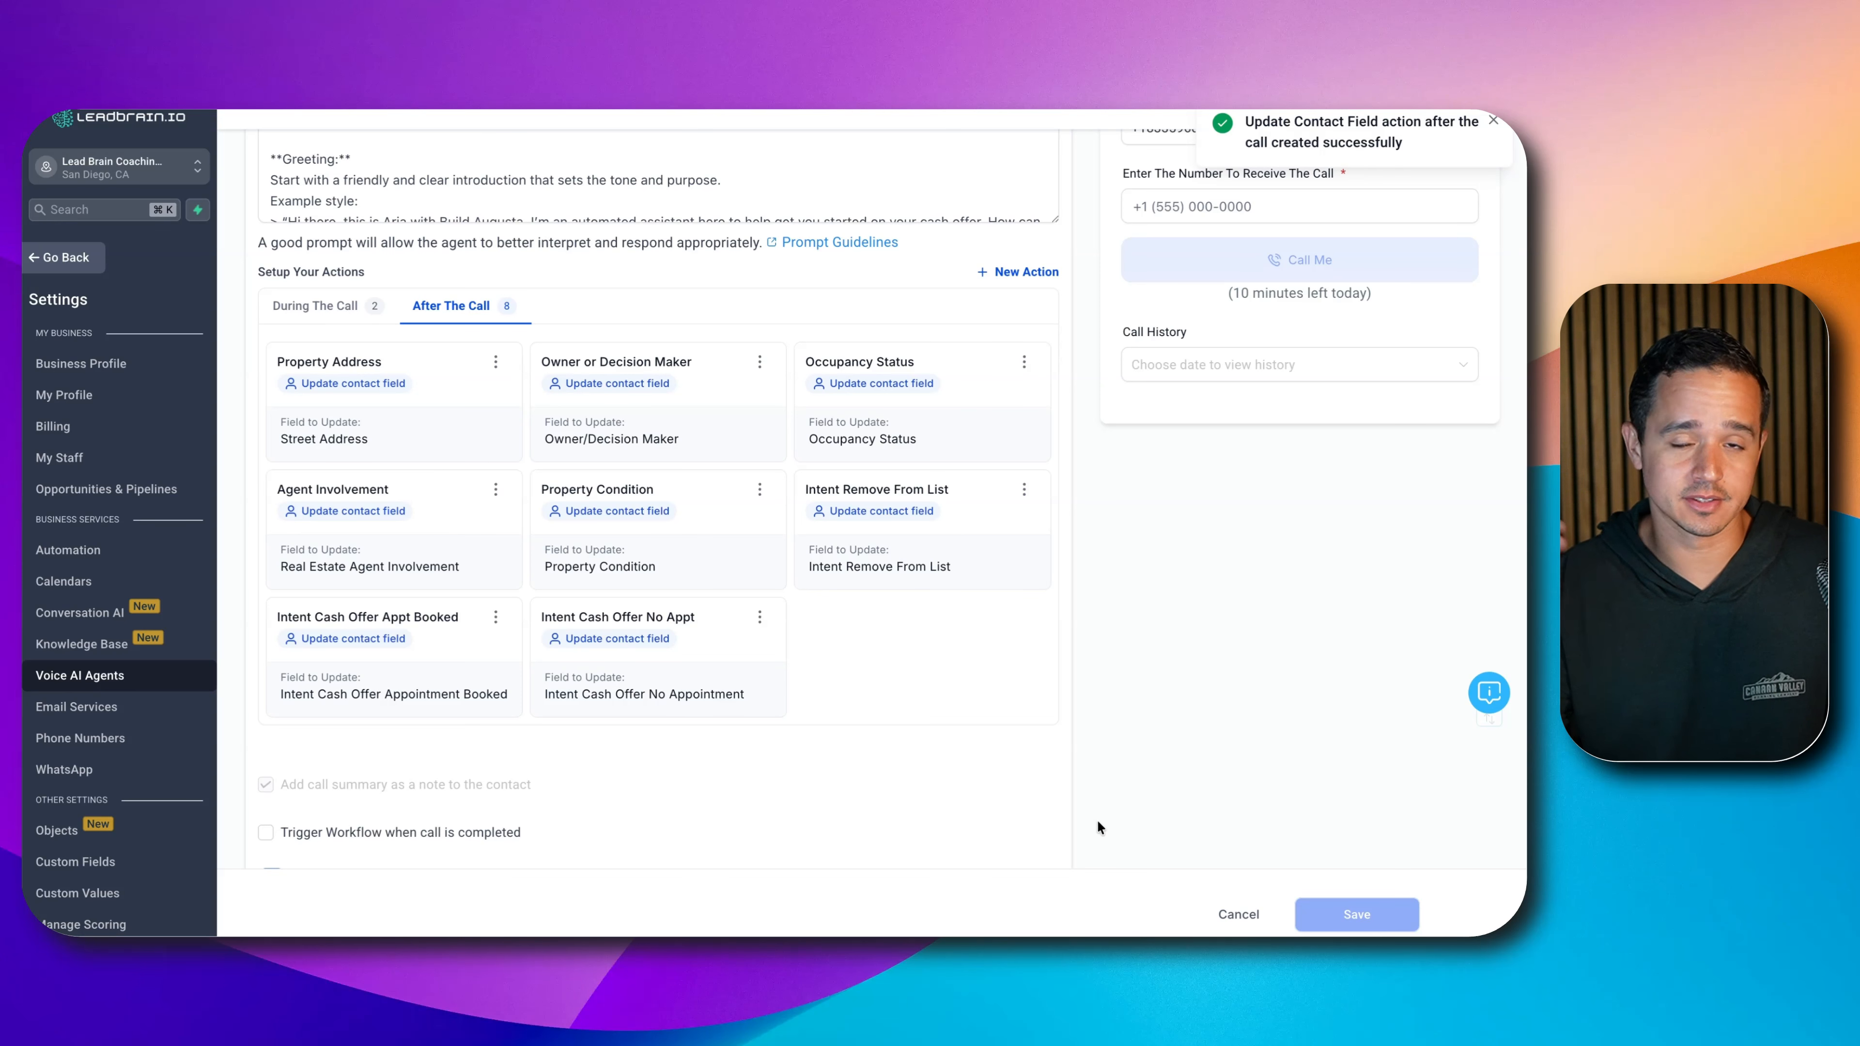
- Add an 'Intent Complaint' field update: 'Set to true if the user called to explicitly complain.', example 'true'
click(985, 270)
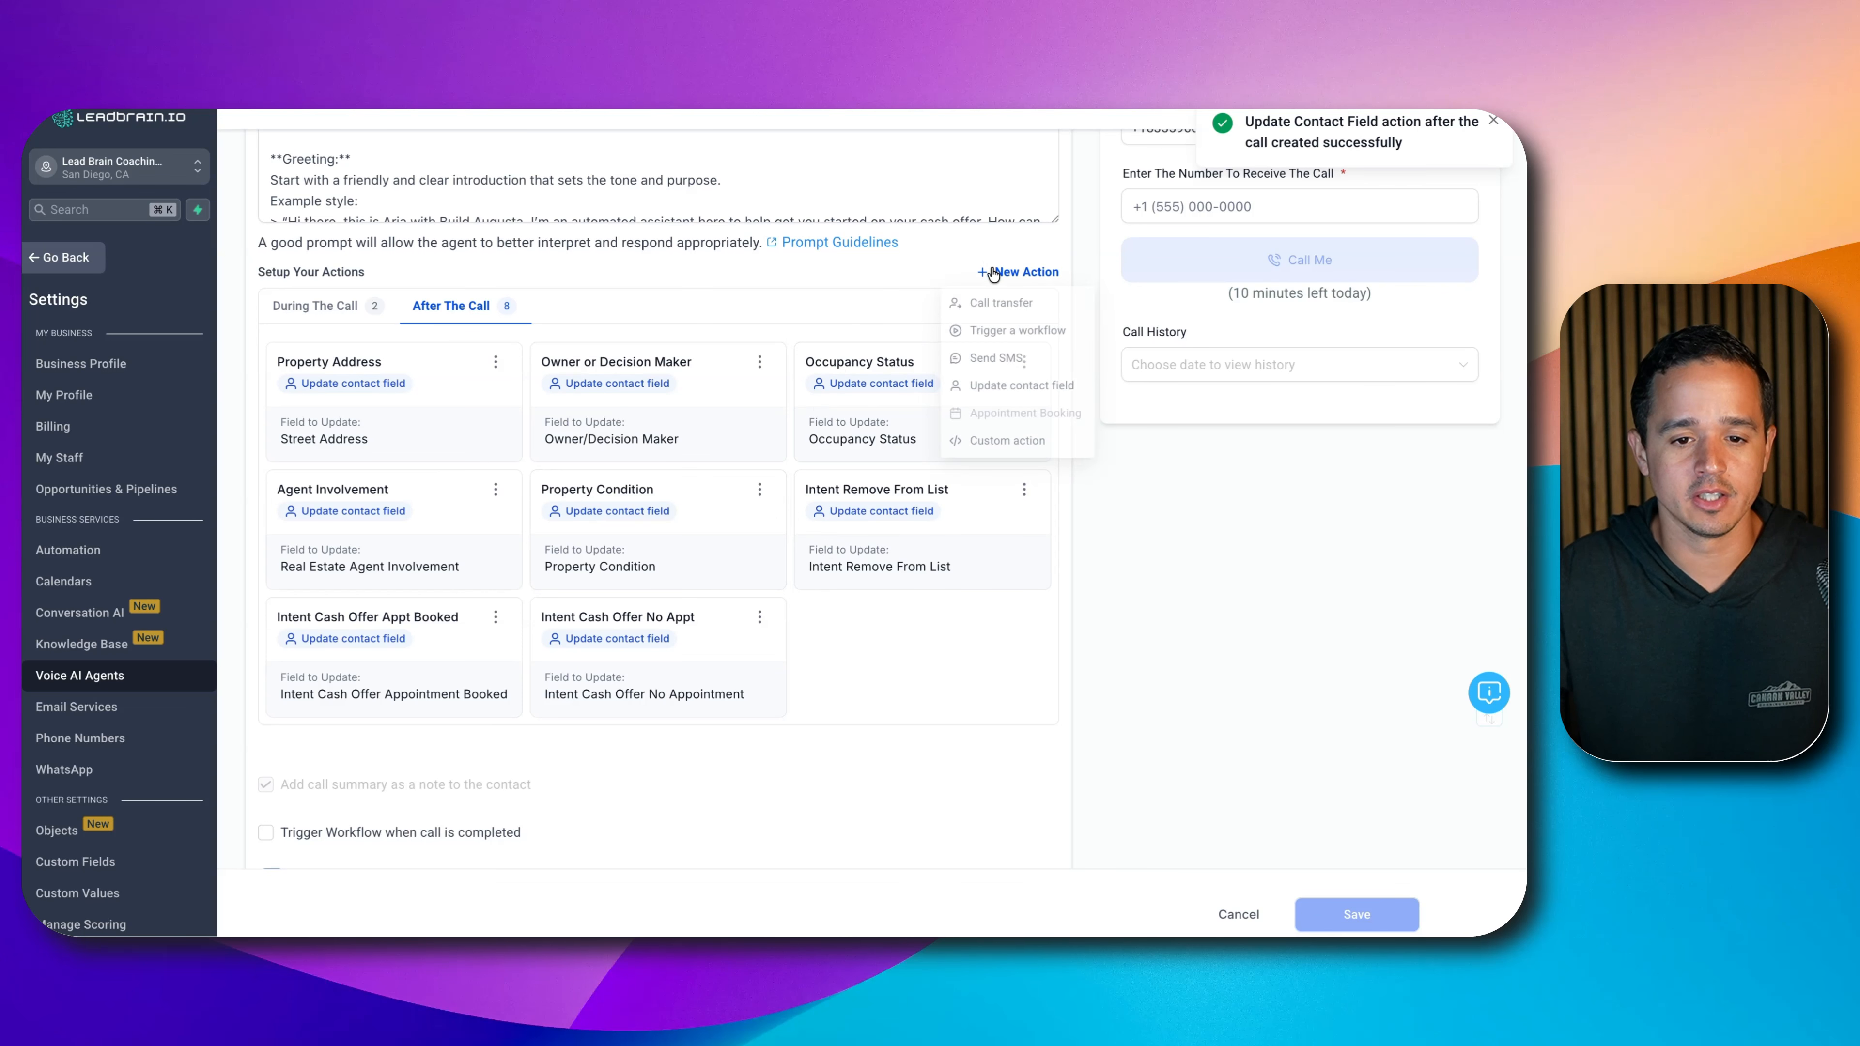
click(959, 390)
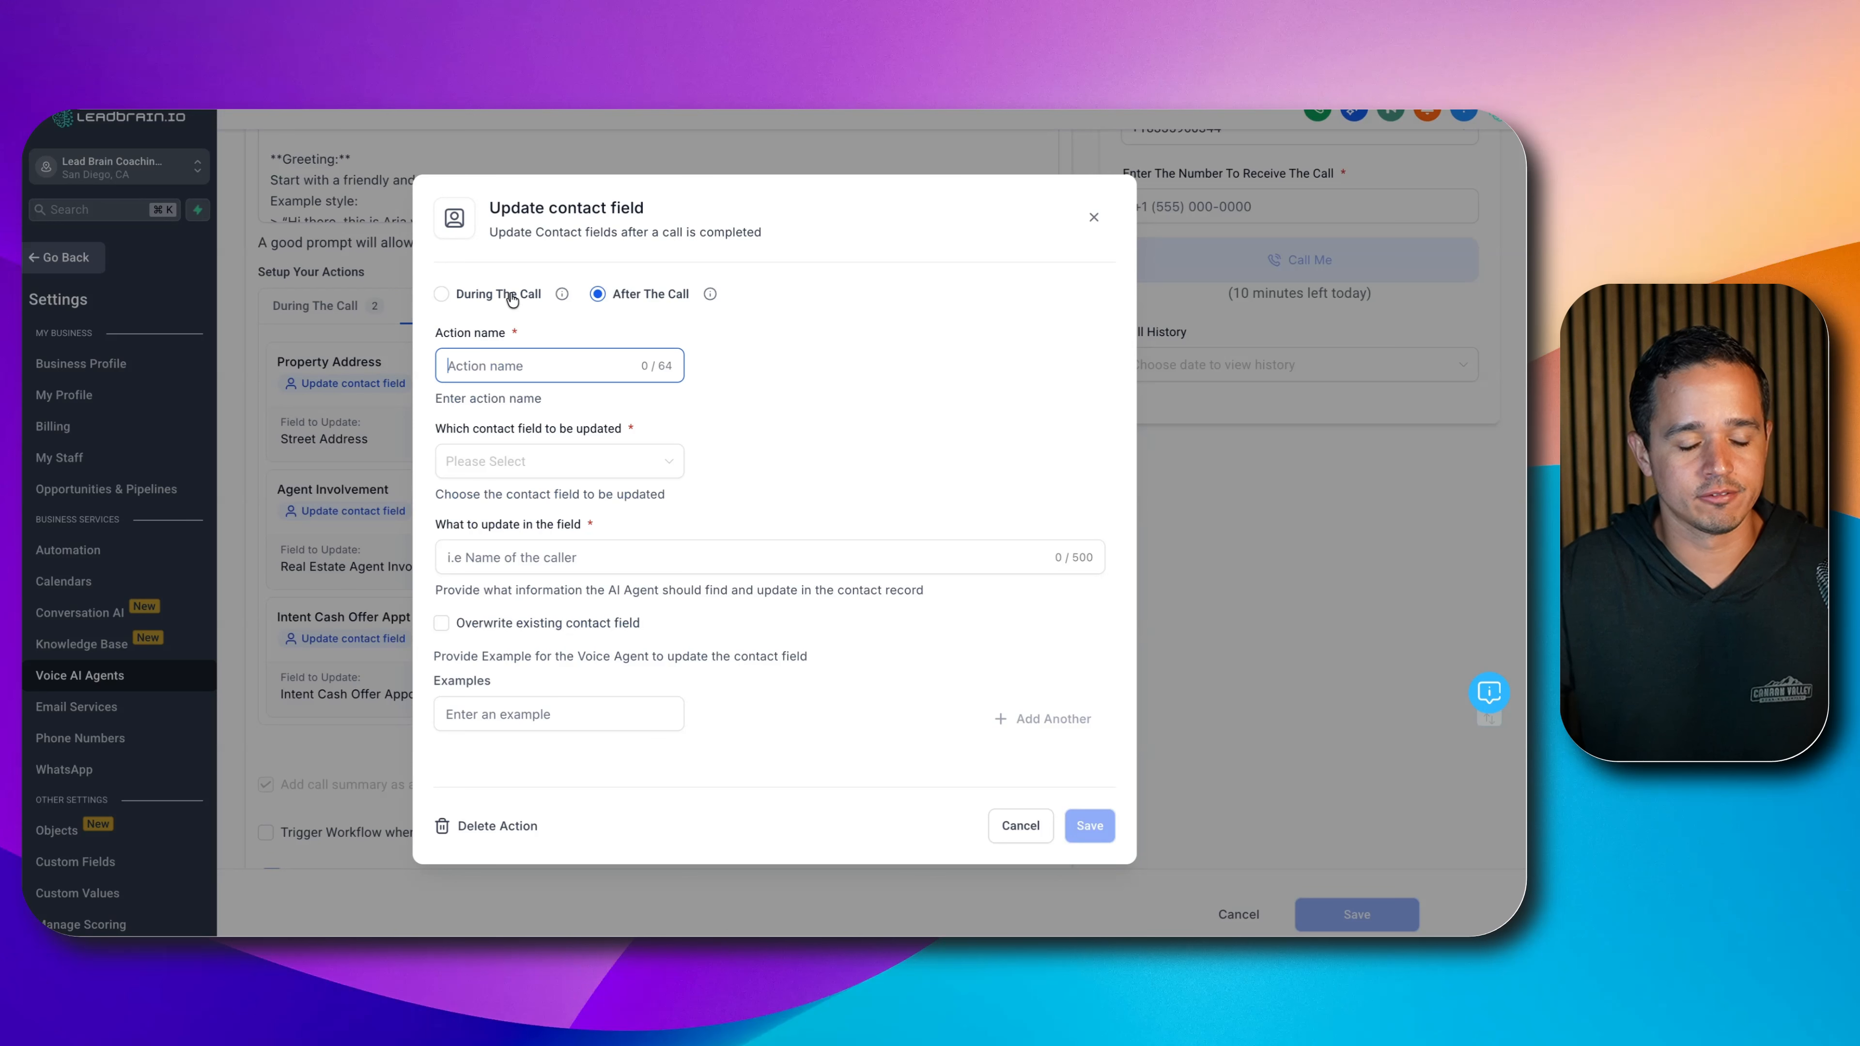
text(Intent Complaint)
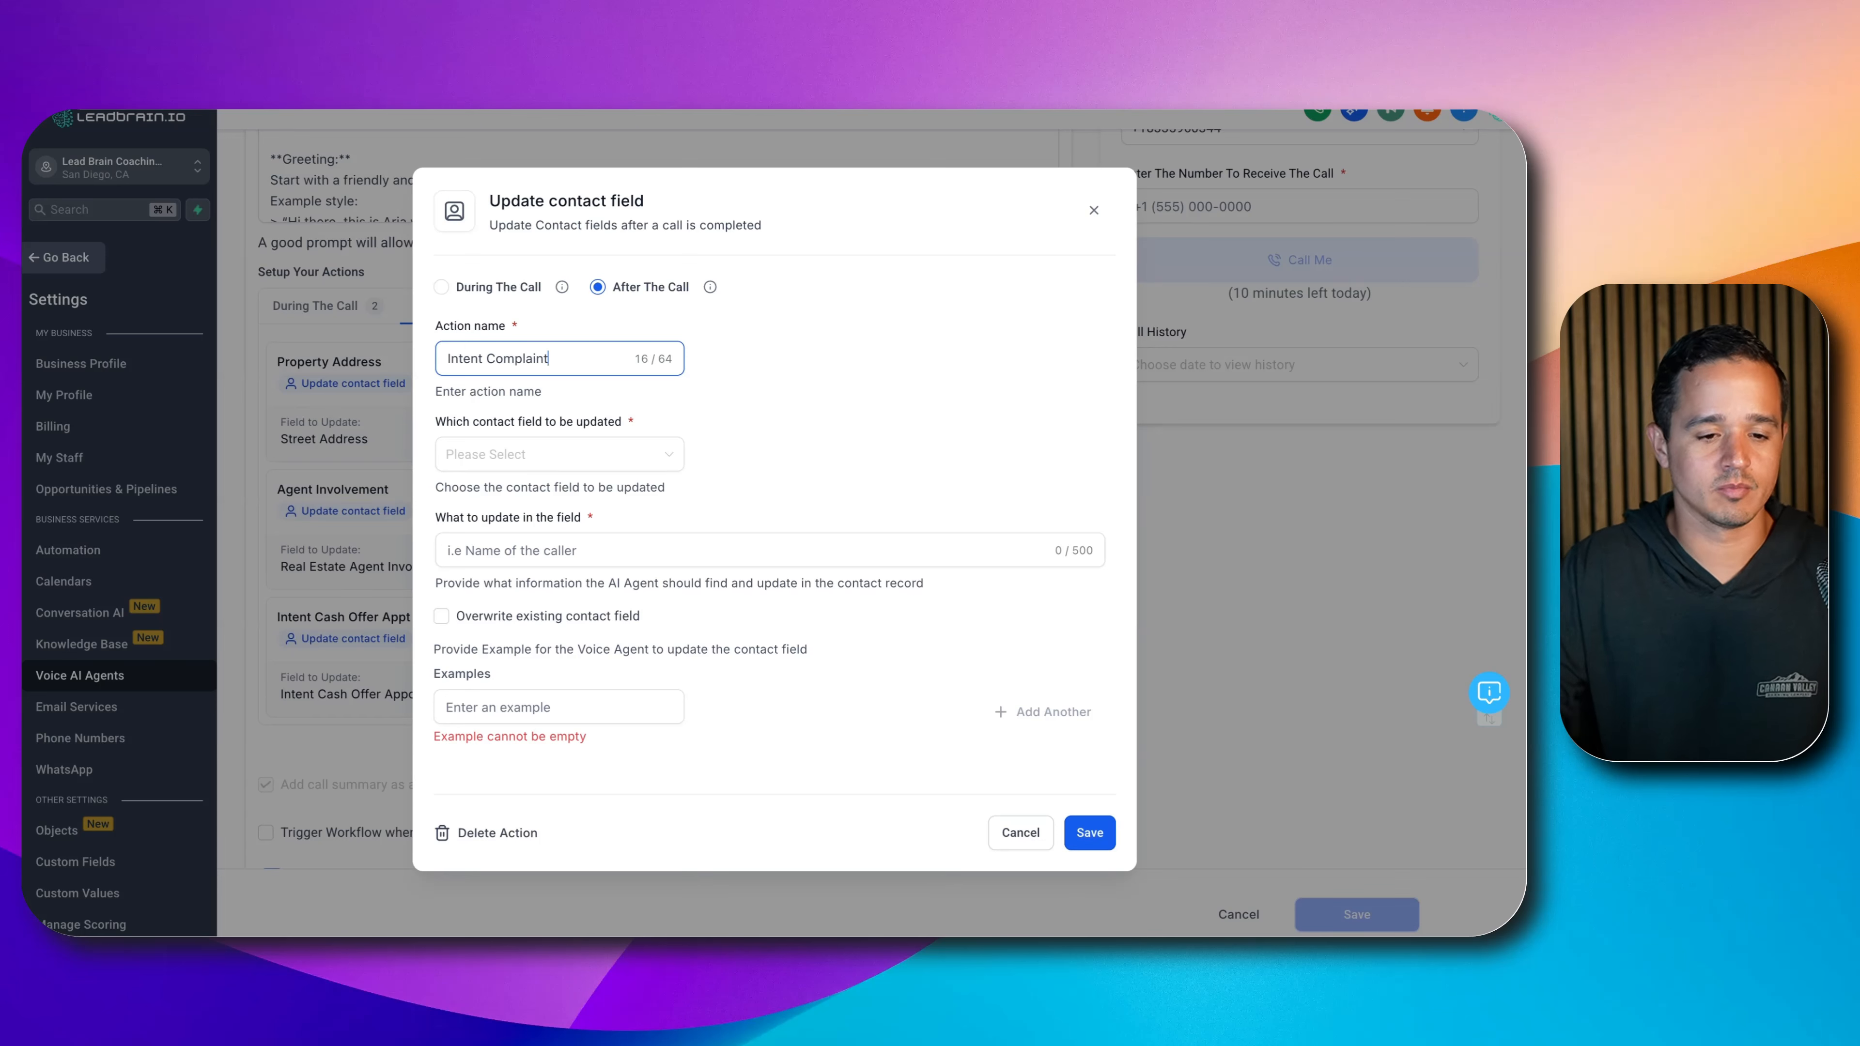
click(497, 453)
text(comp)
key(Return)
key(Tab)
text(Se)
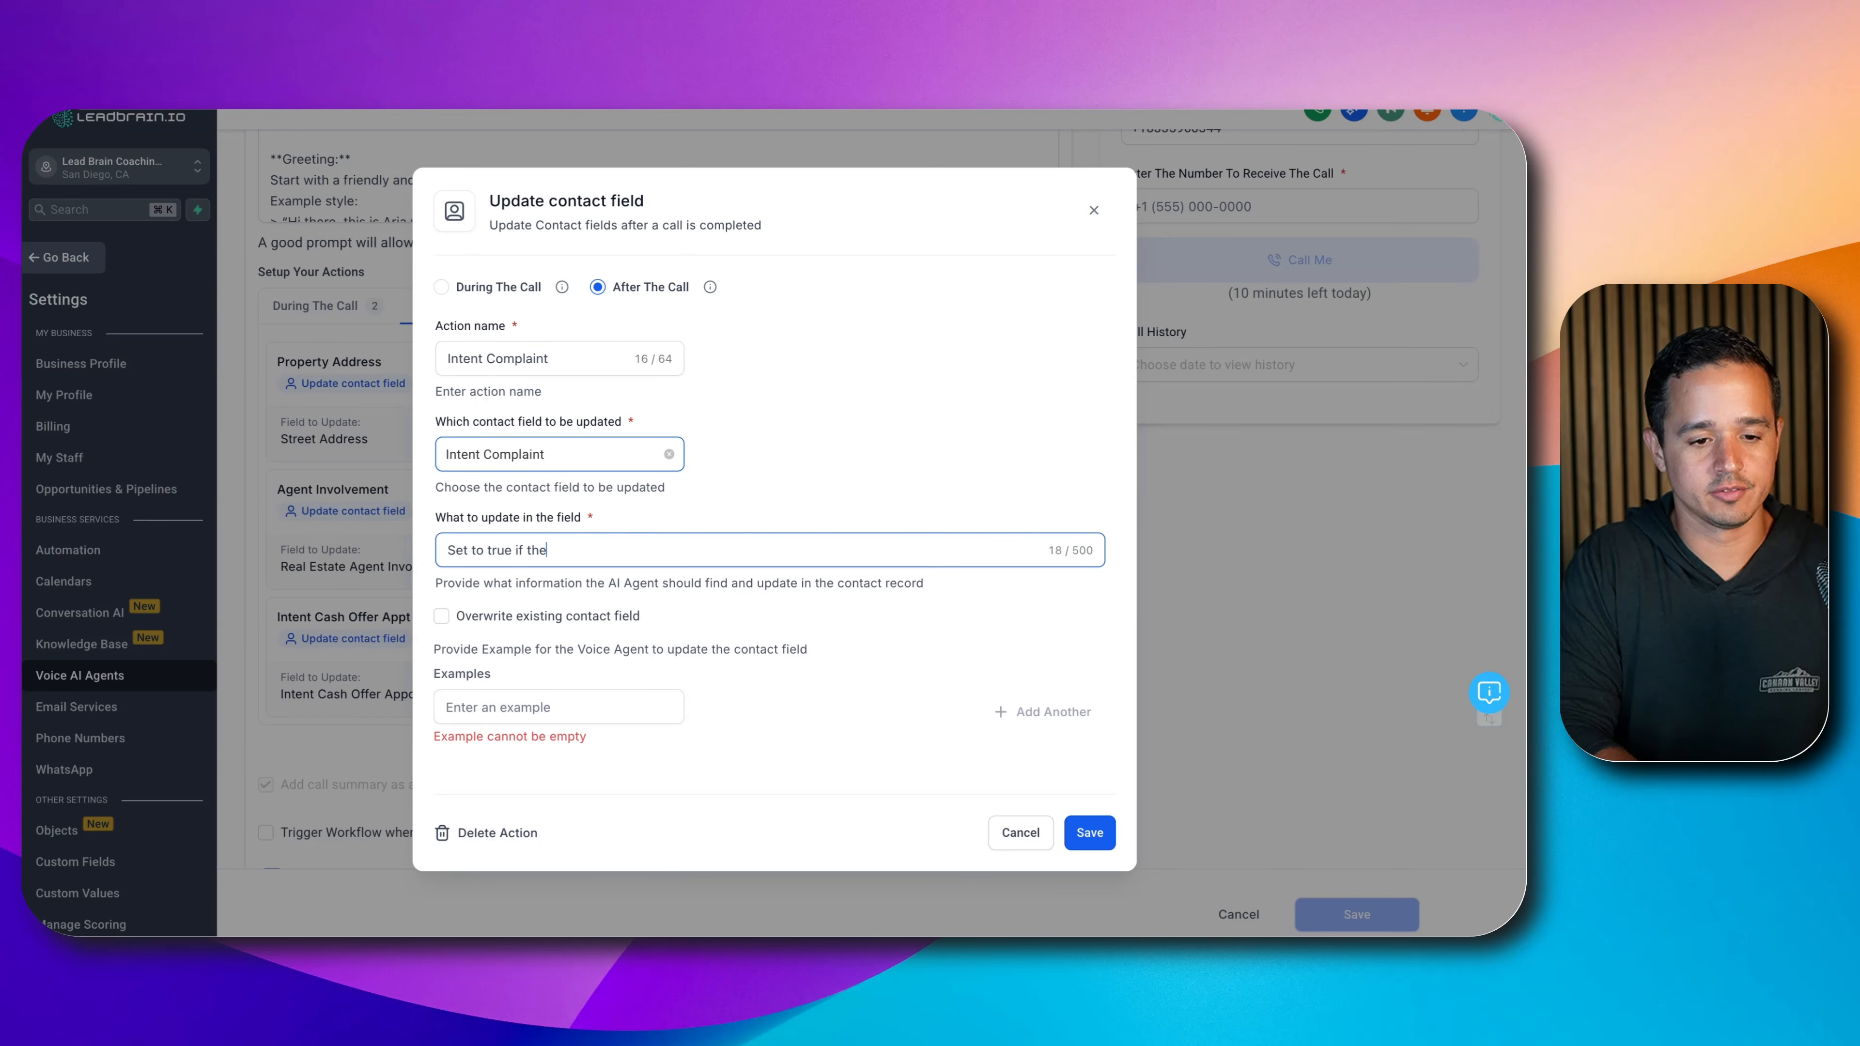
text(t to true if the user called to)
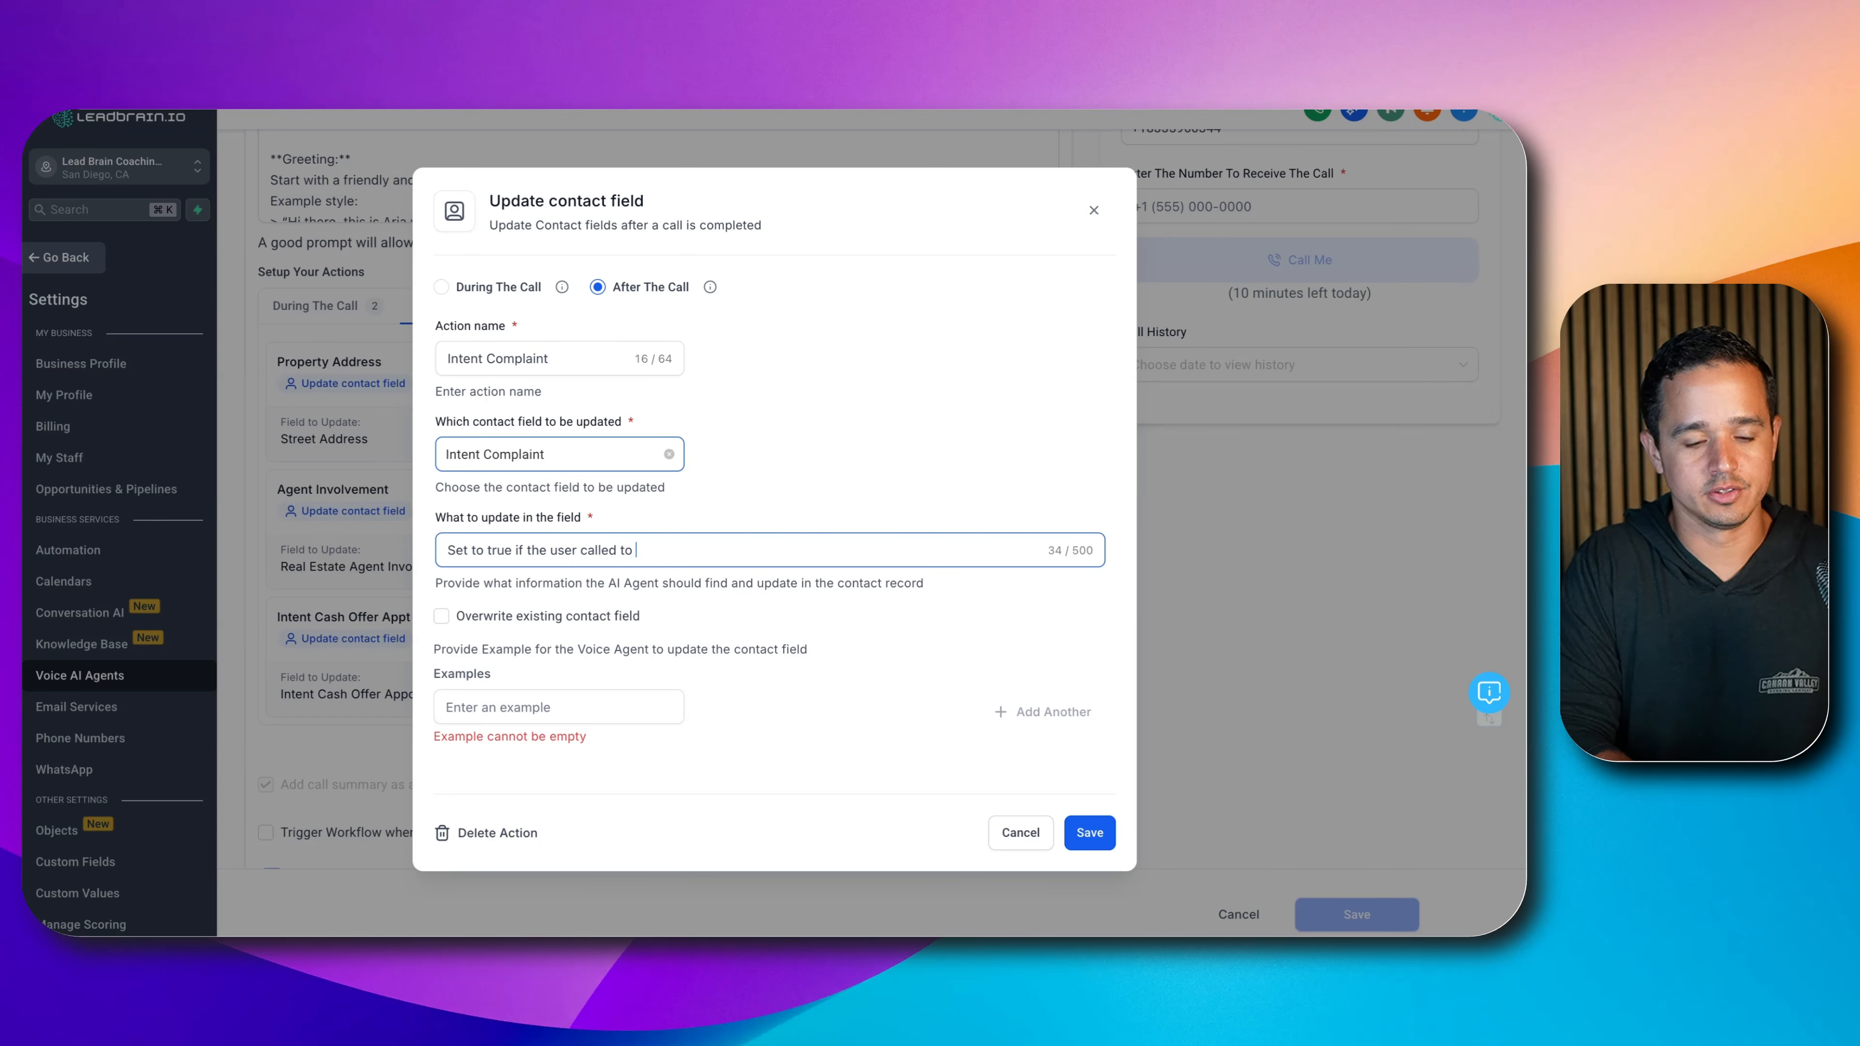
text( explicitly)
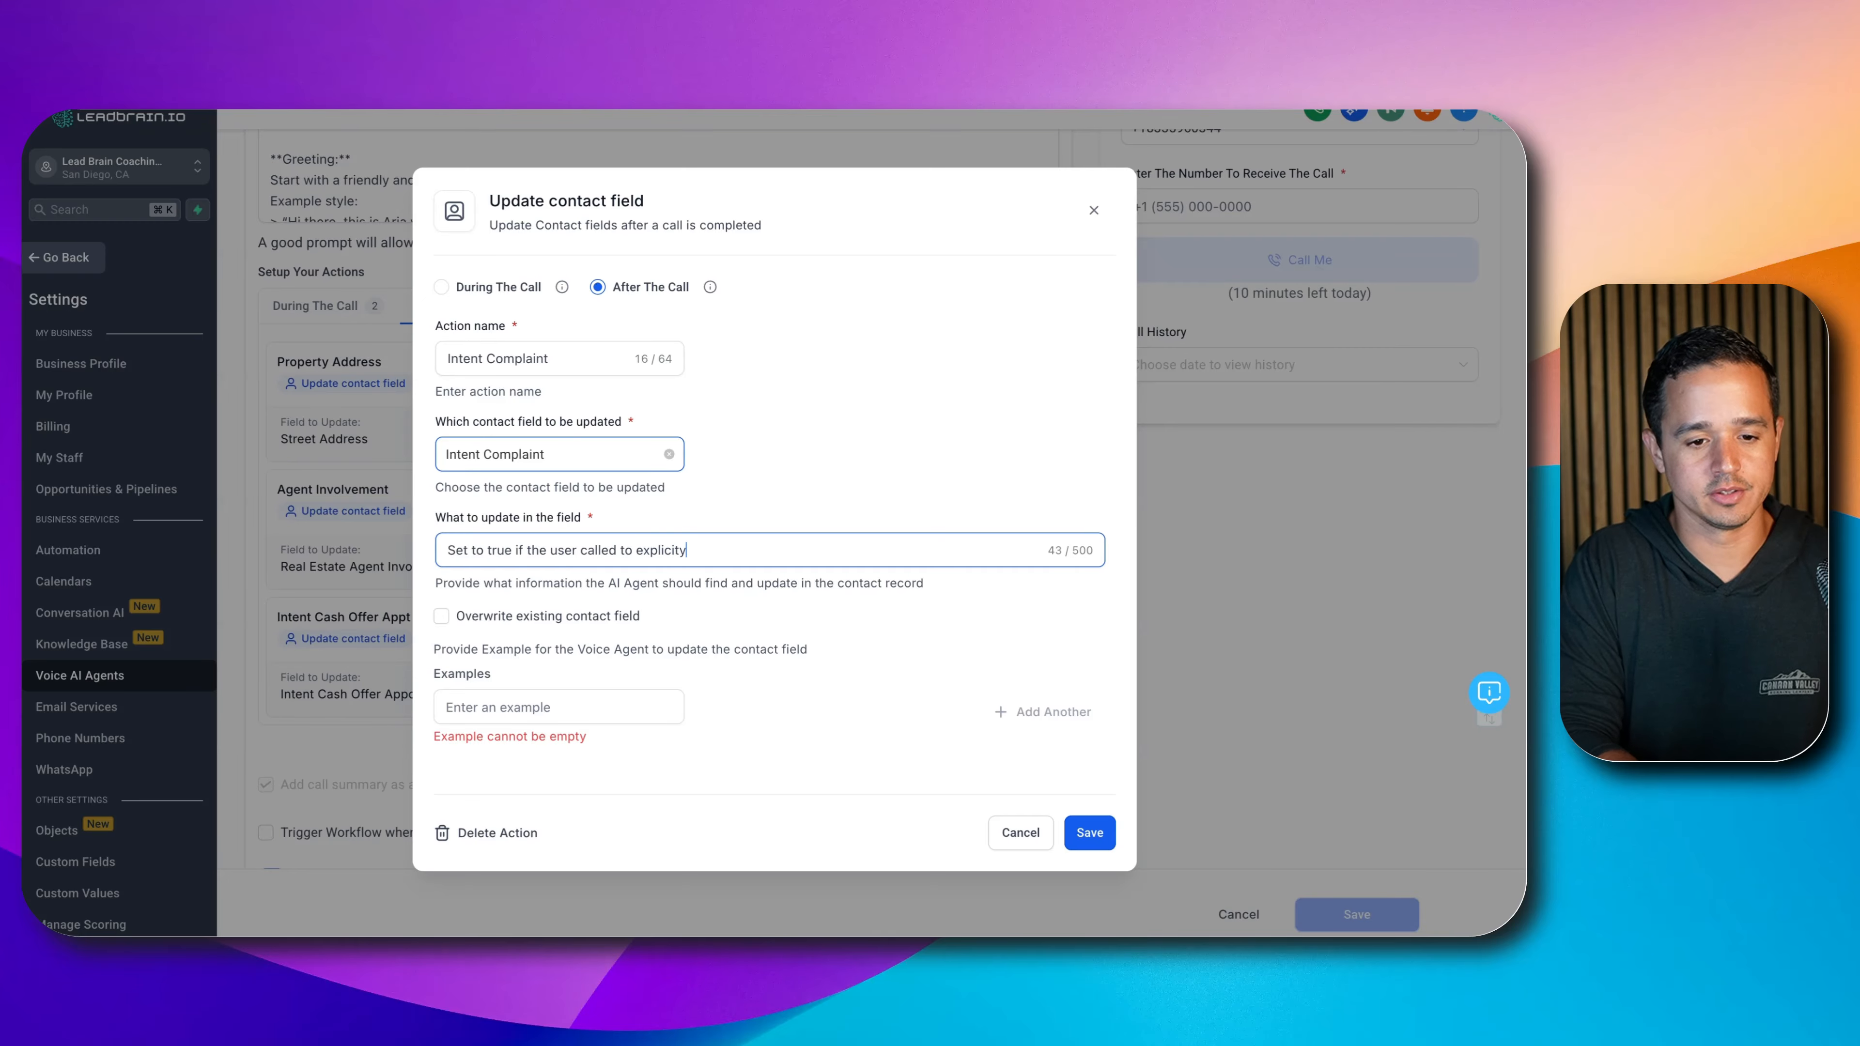
text( complain.)
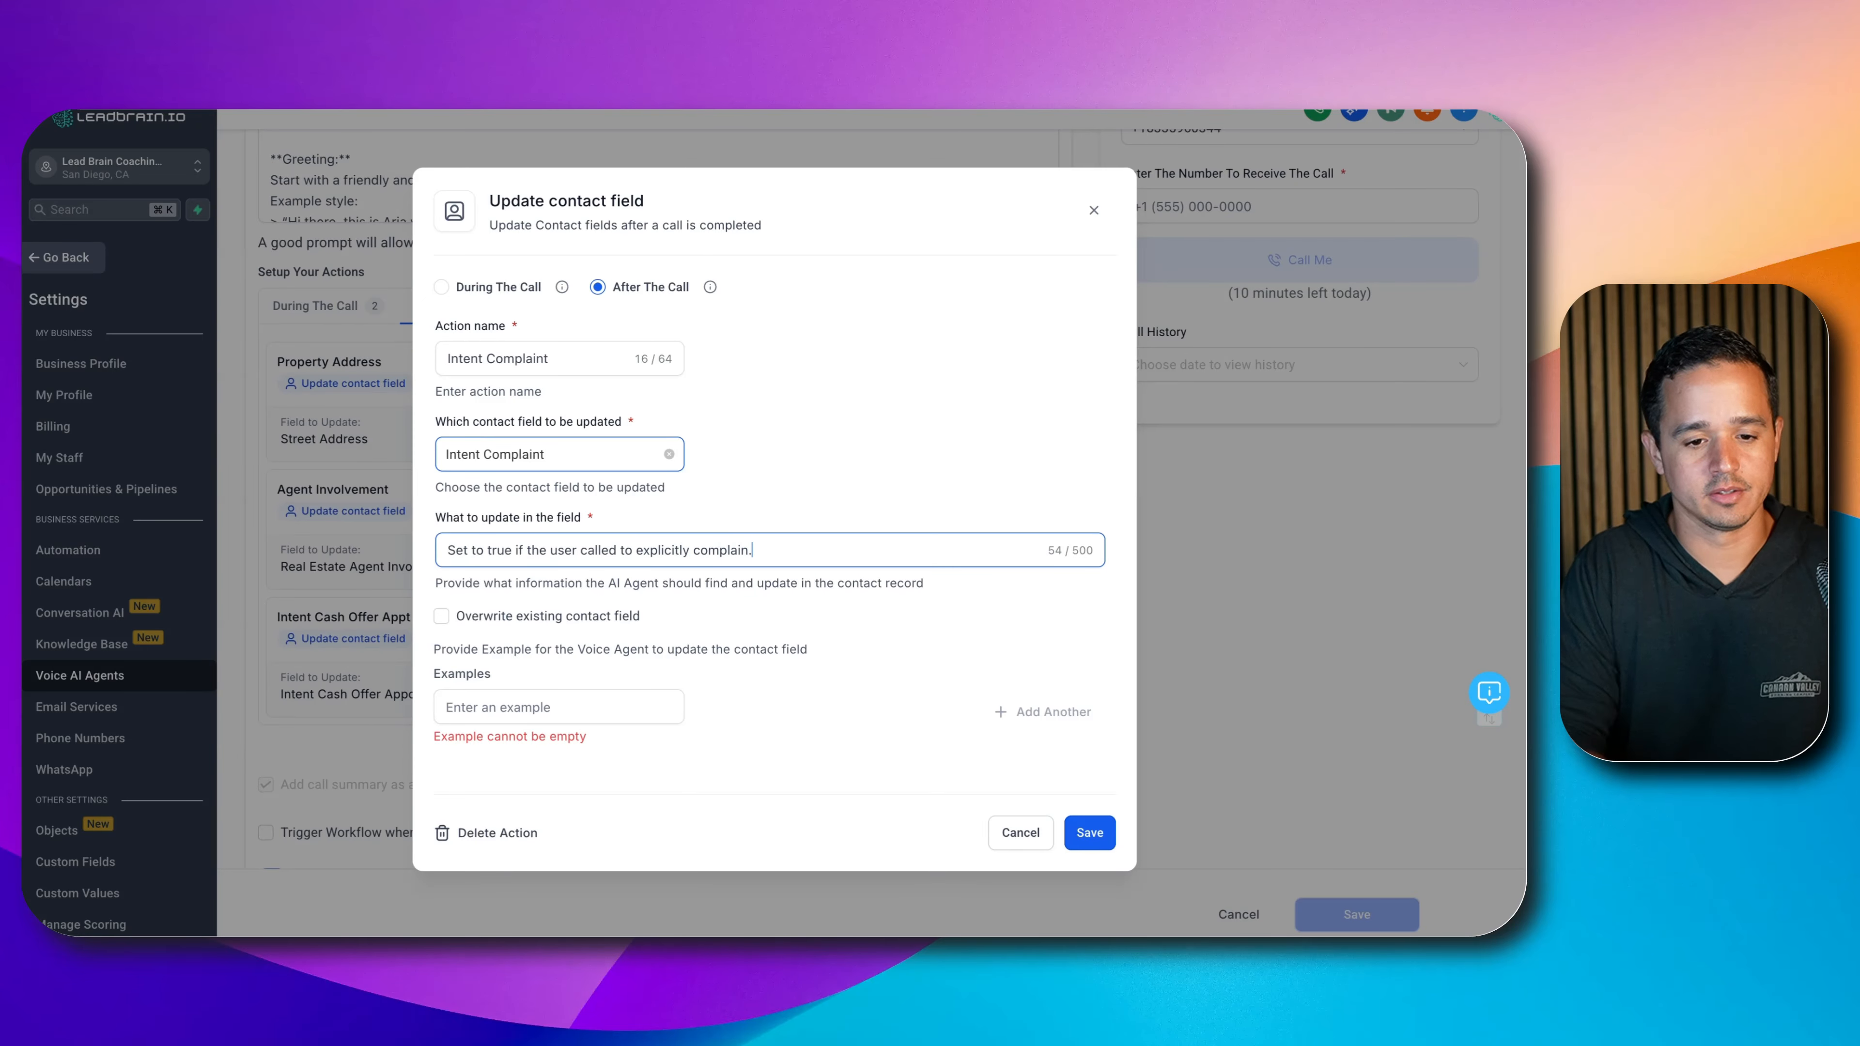
click(534, 707)
text(true)
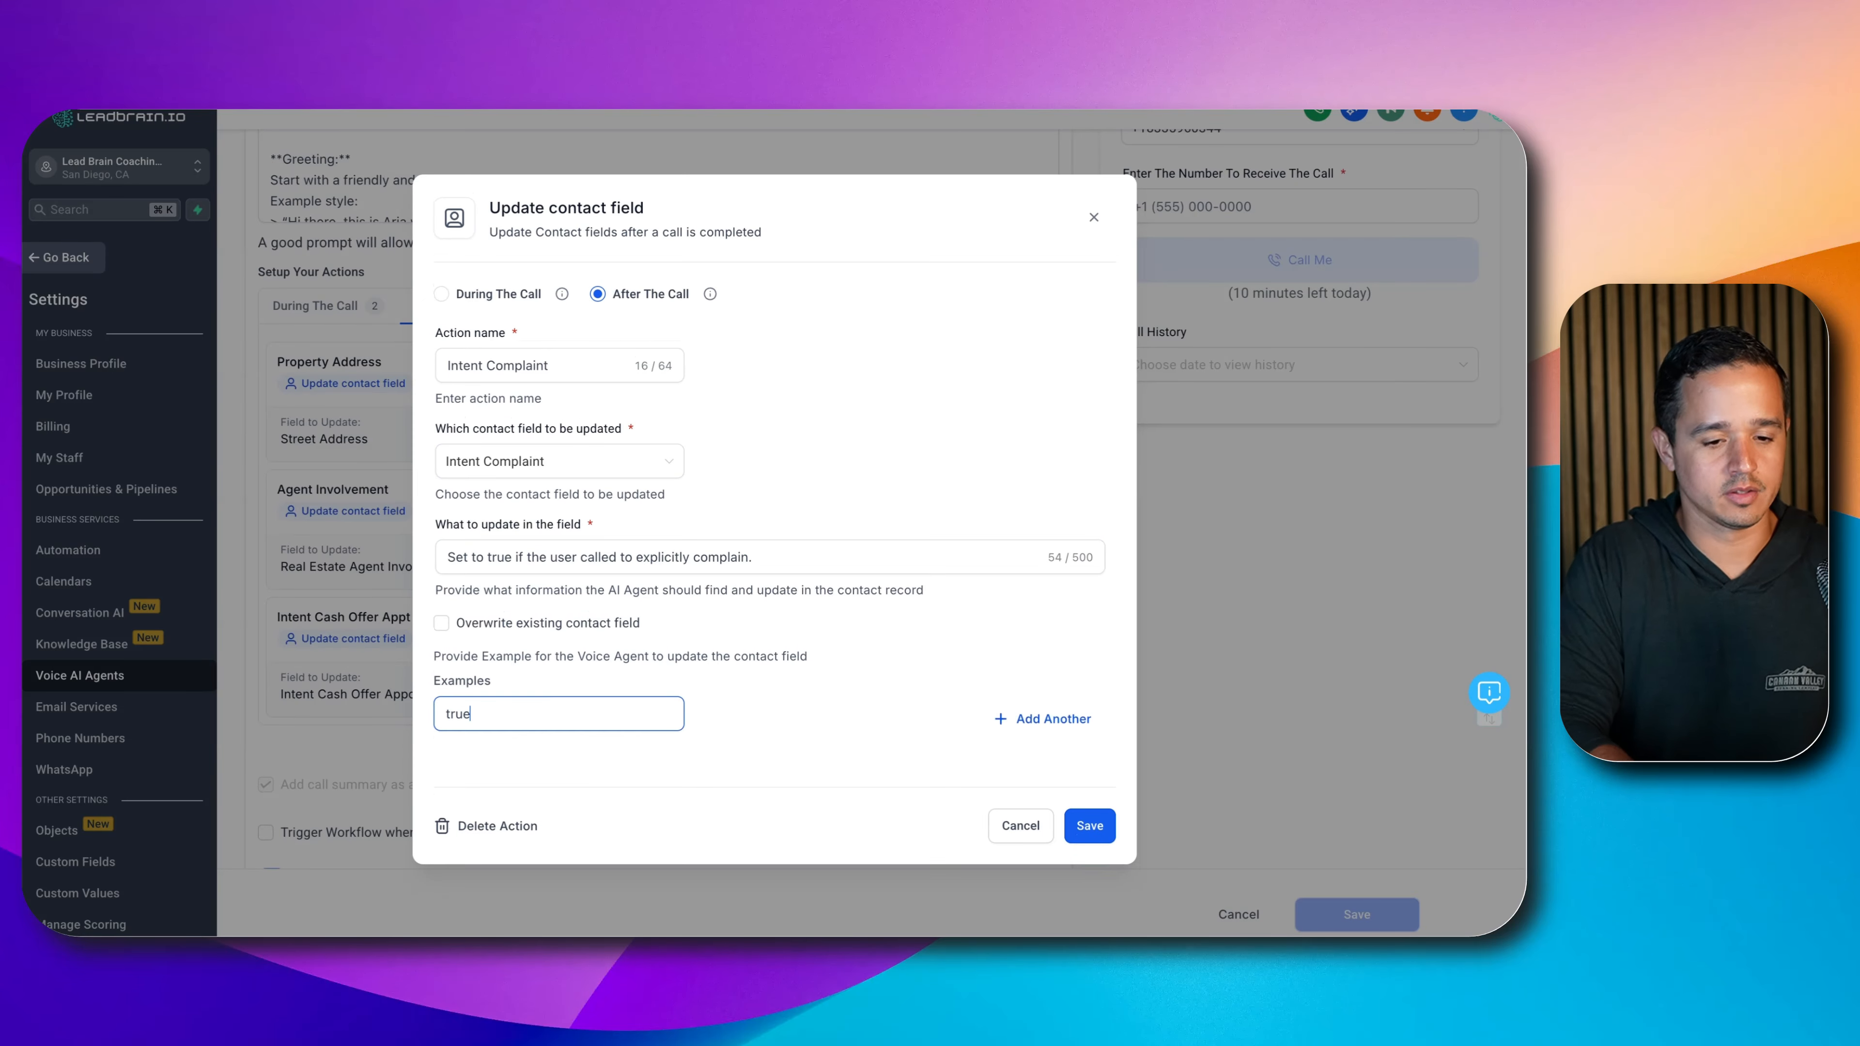
click(1090, 823)
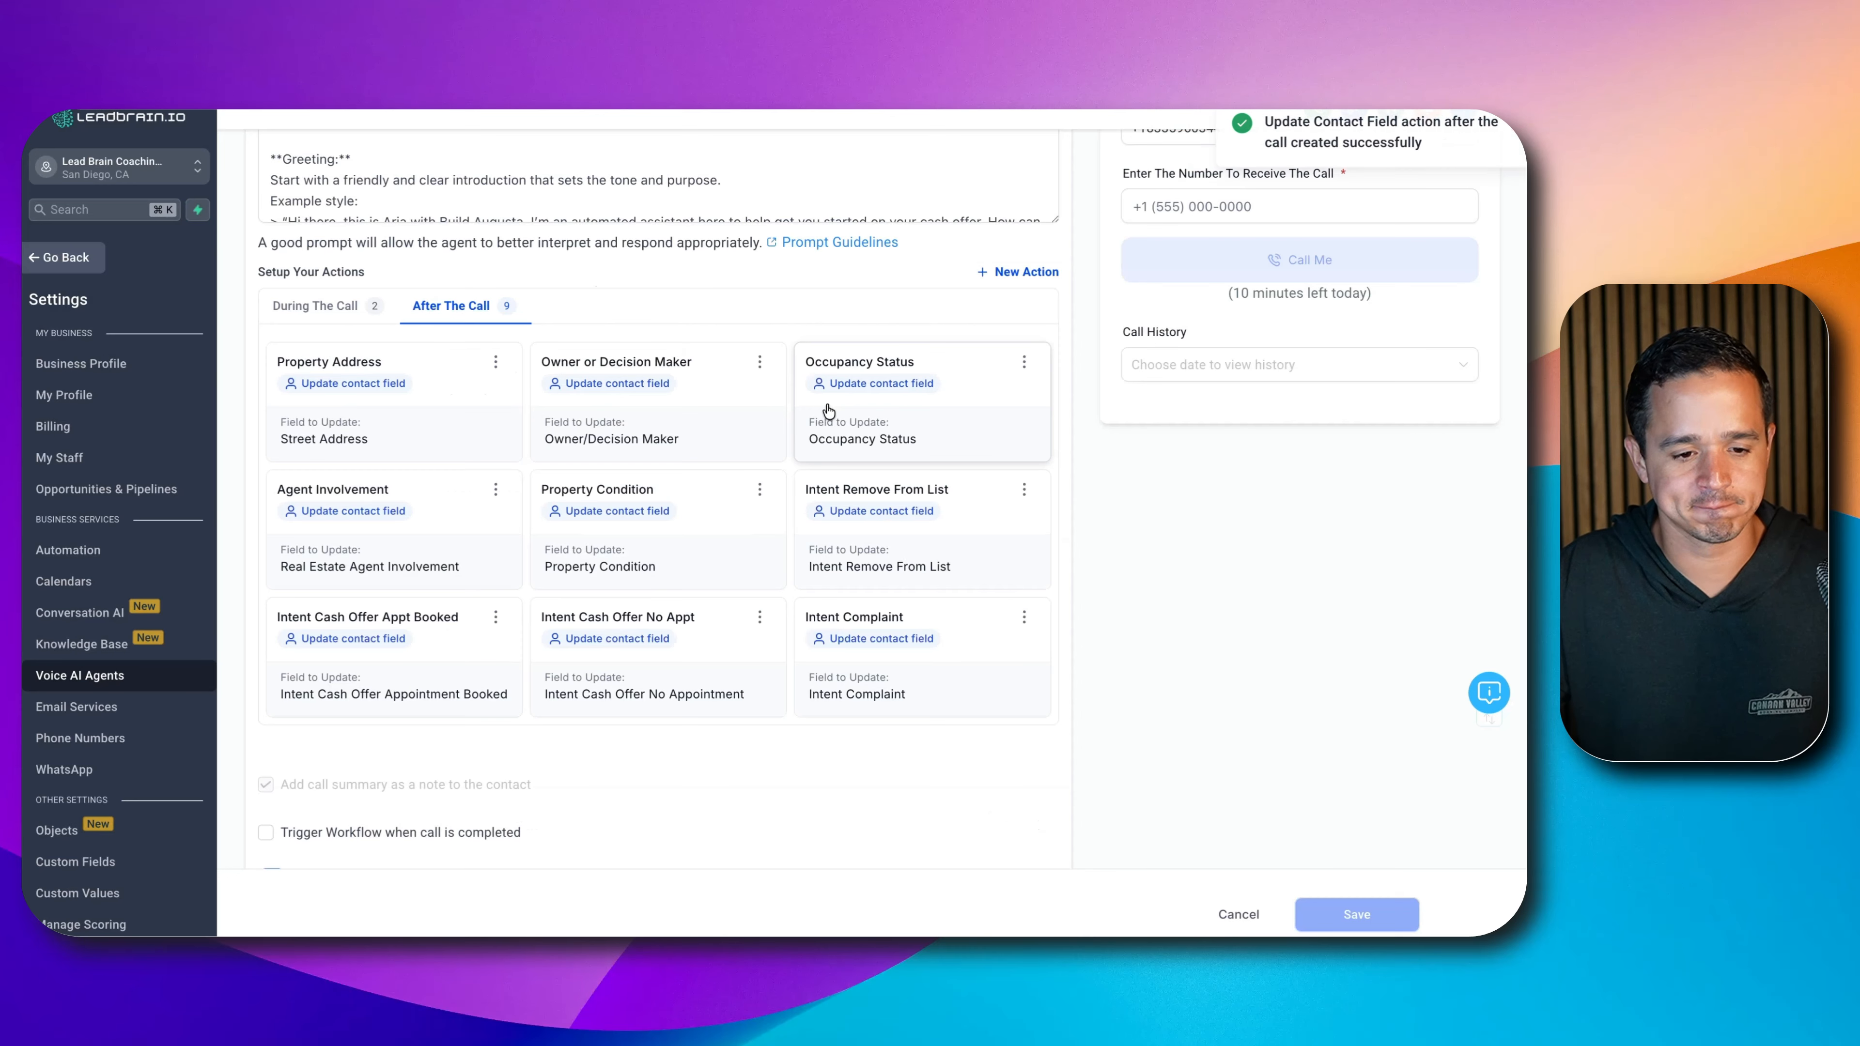
- Add an 'Intent General Inquiry' field update for general business information calls, with example 'true'
click(1029, 273)
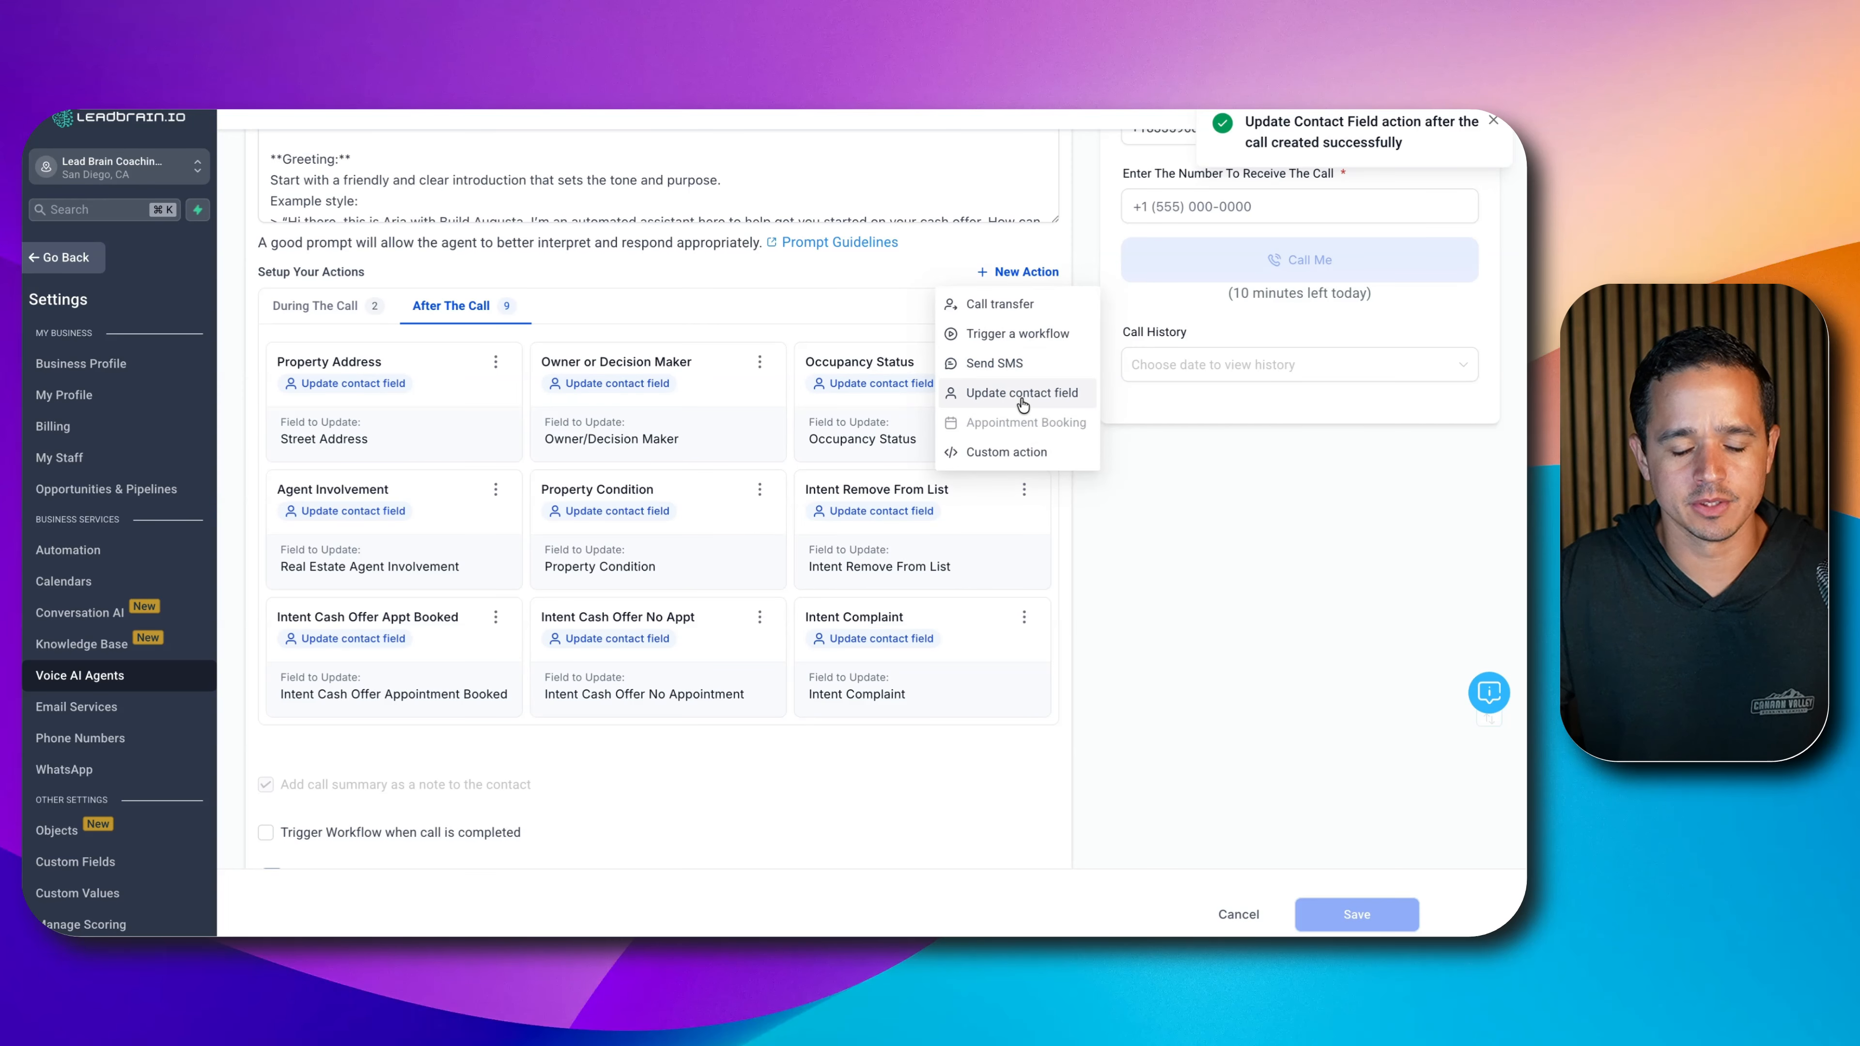
click(1022, 393)
click(578, 365)
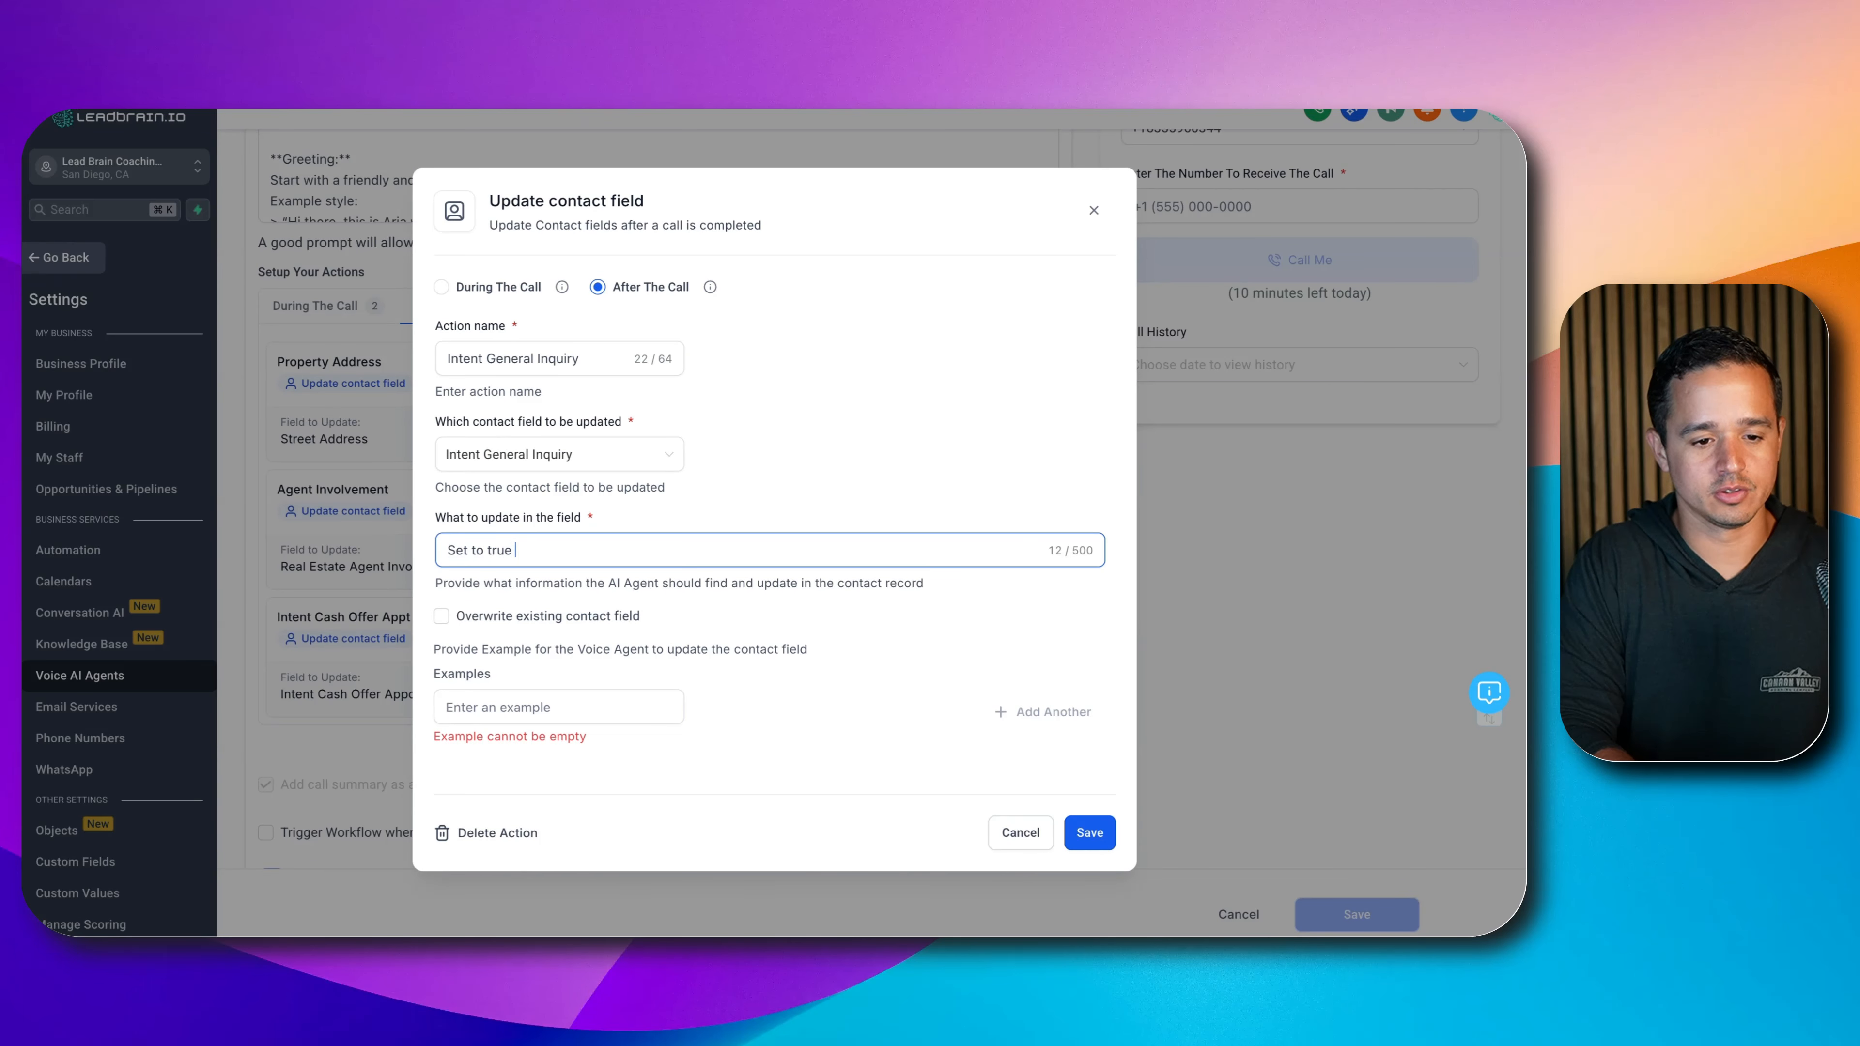
text(lled to inquire about ge)
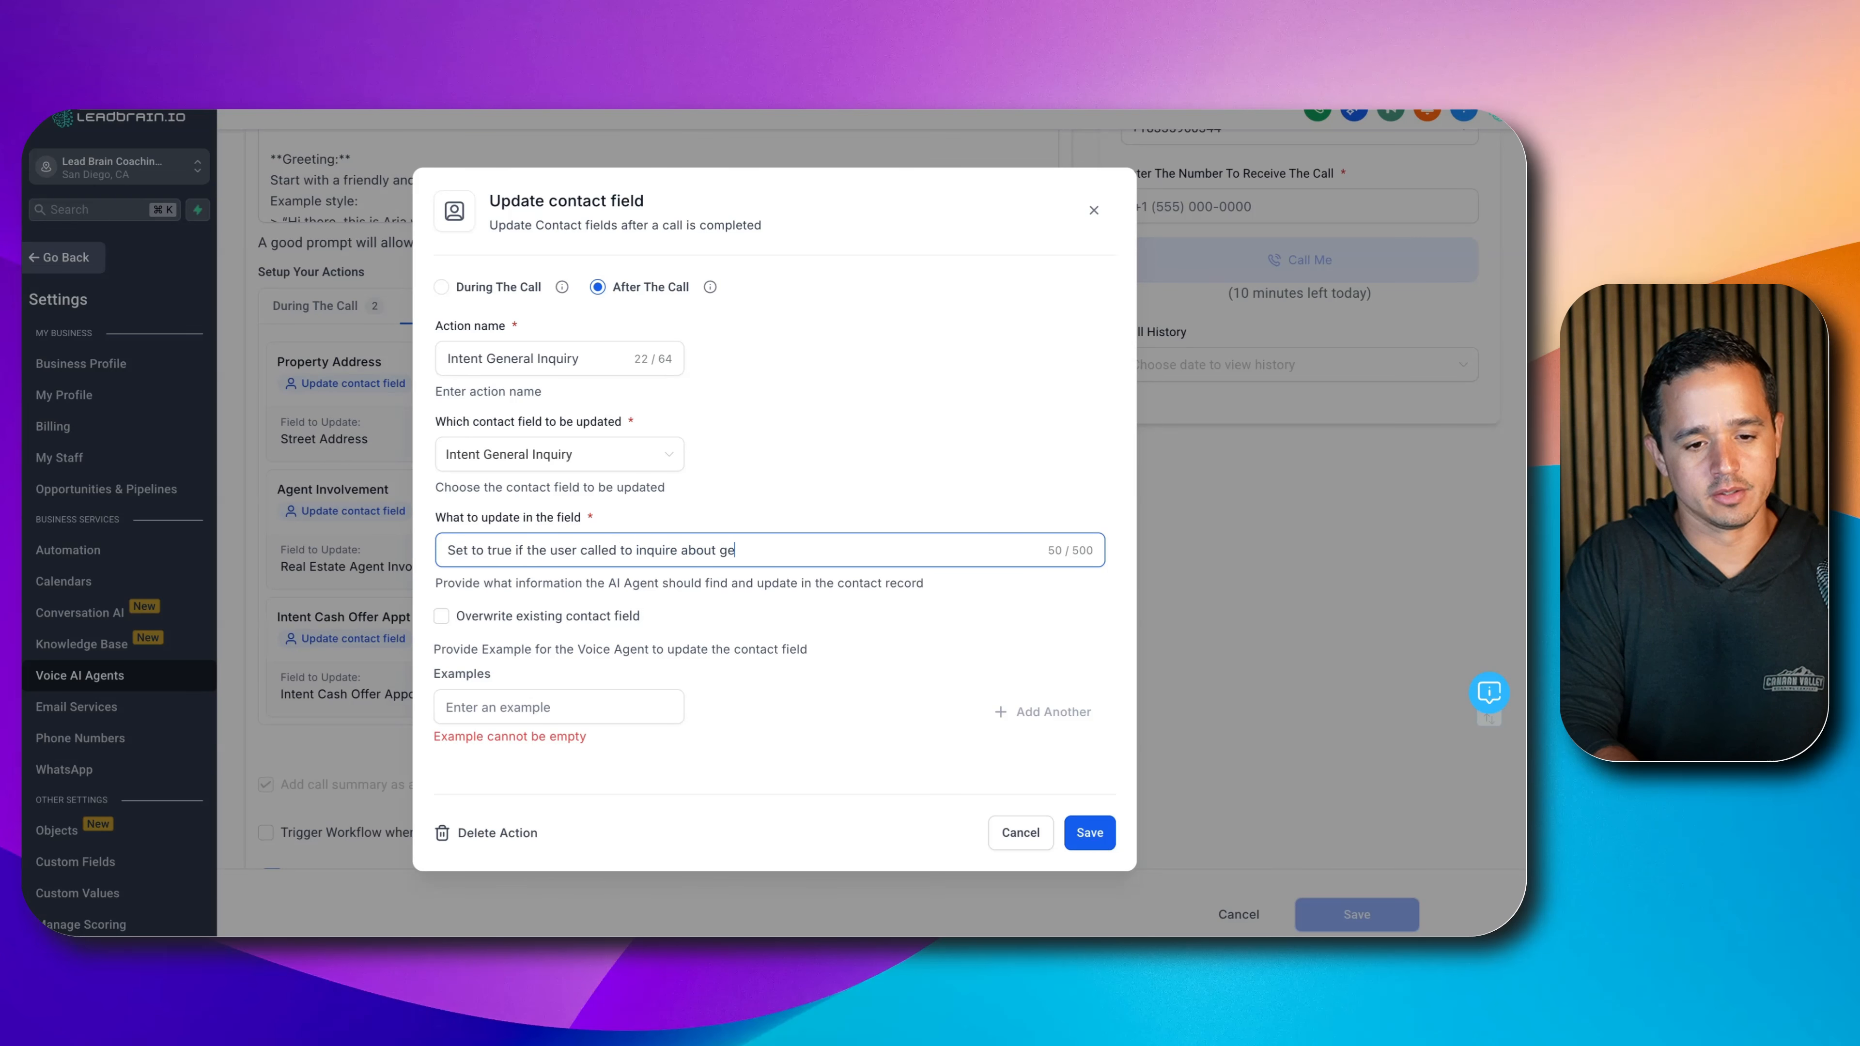
text(neral business infor)
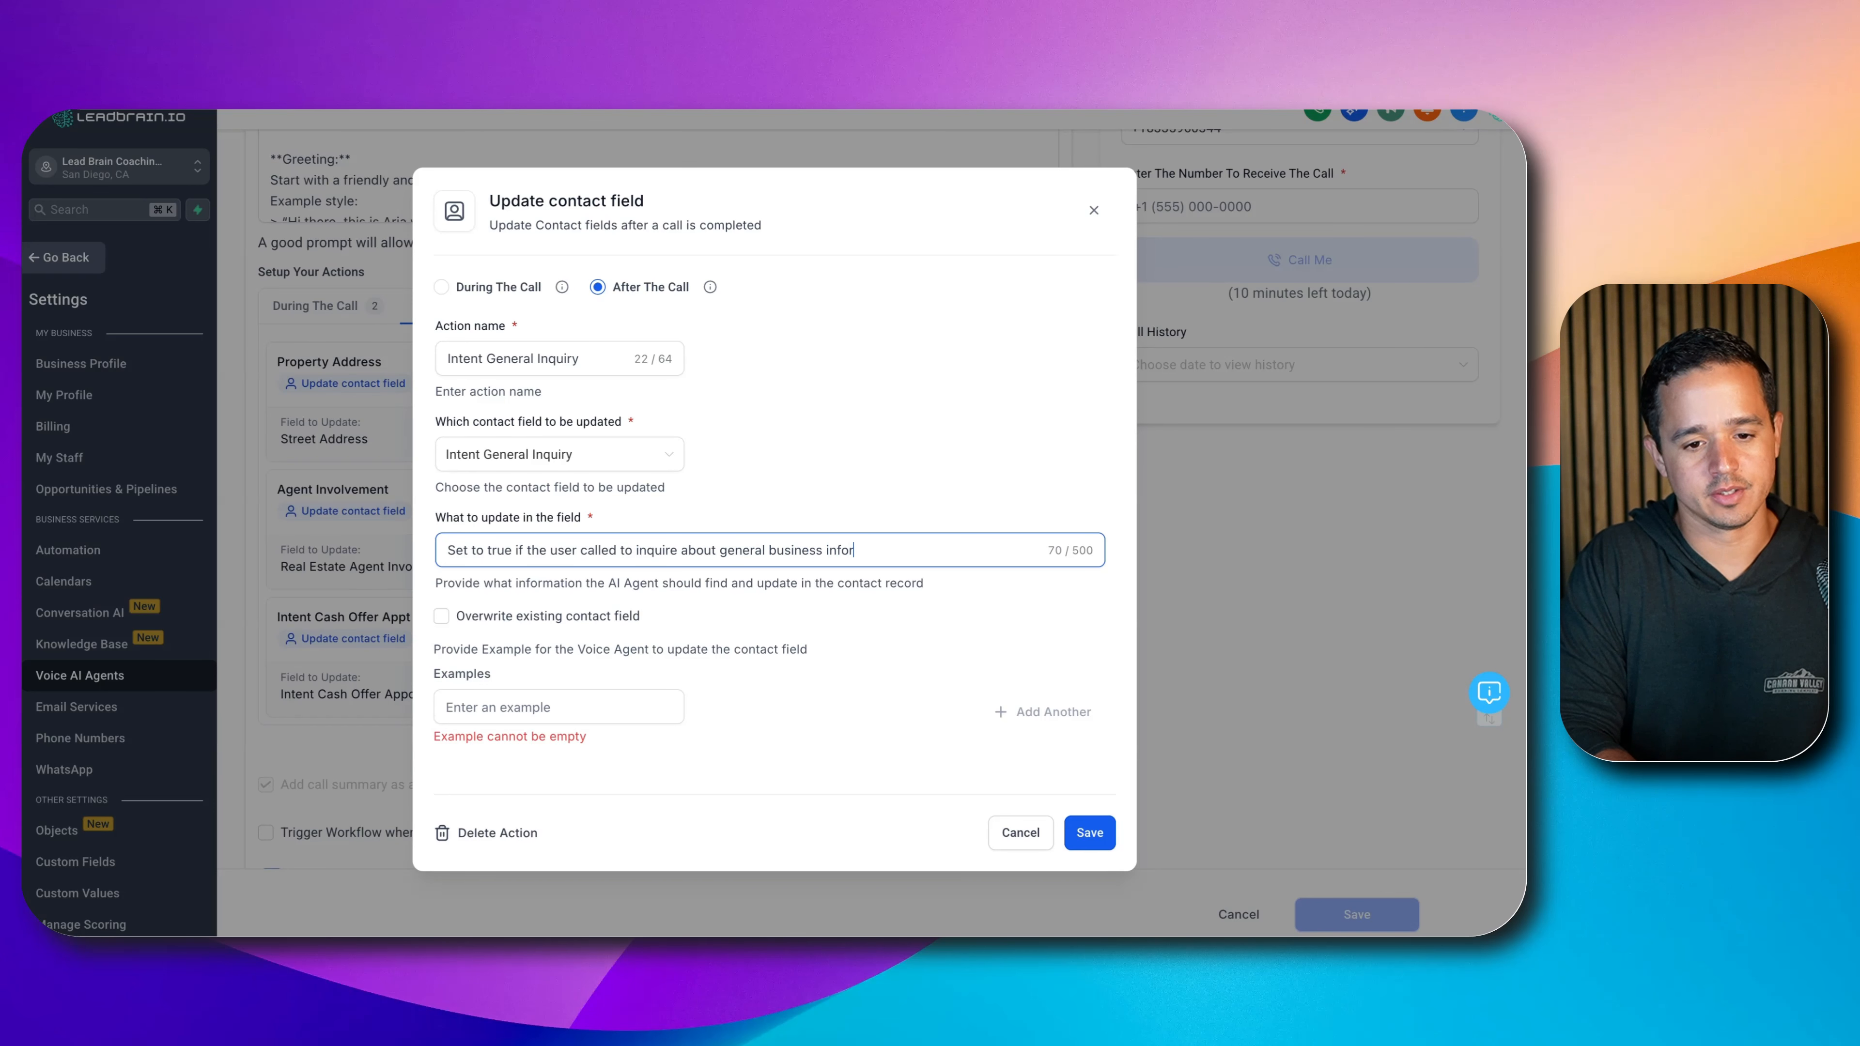
text(mation.)
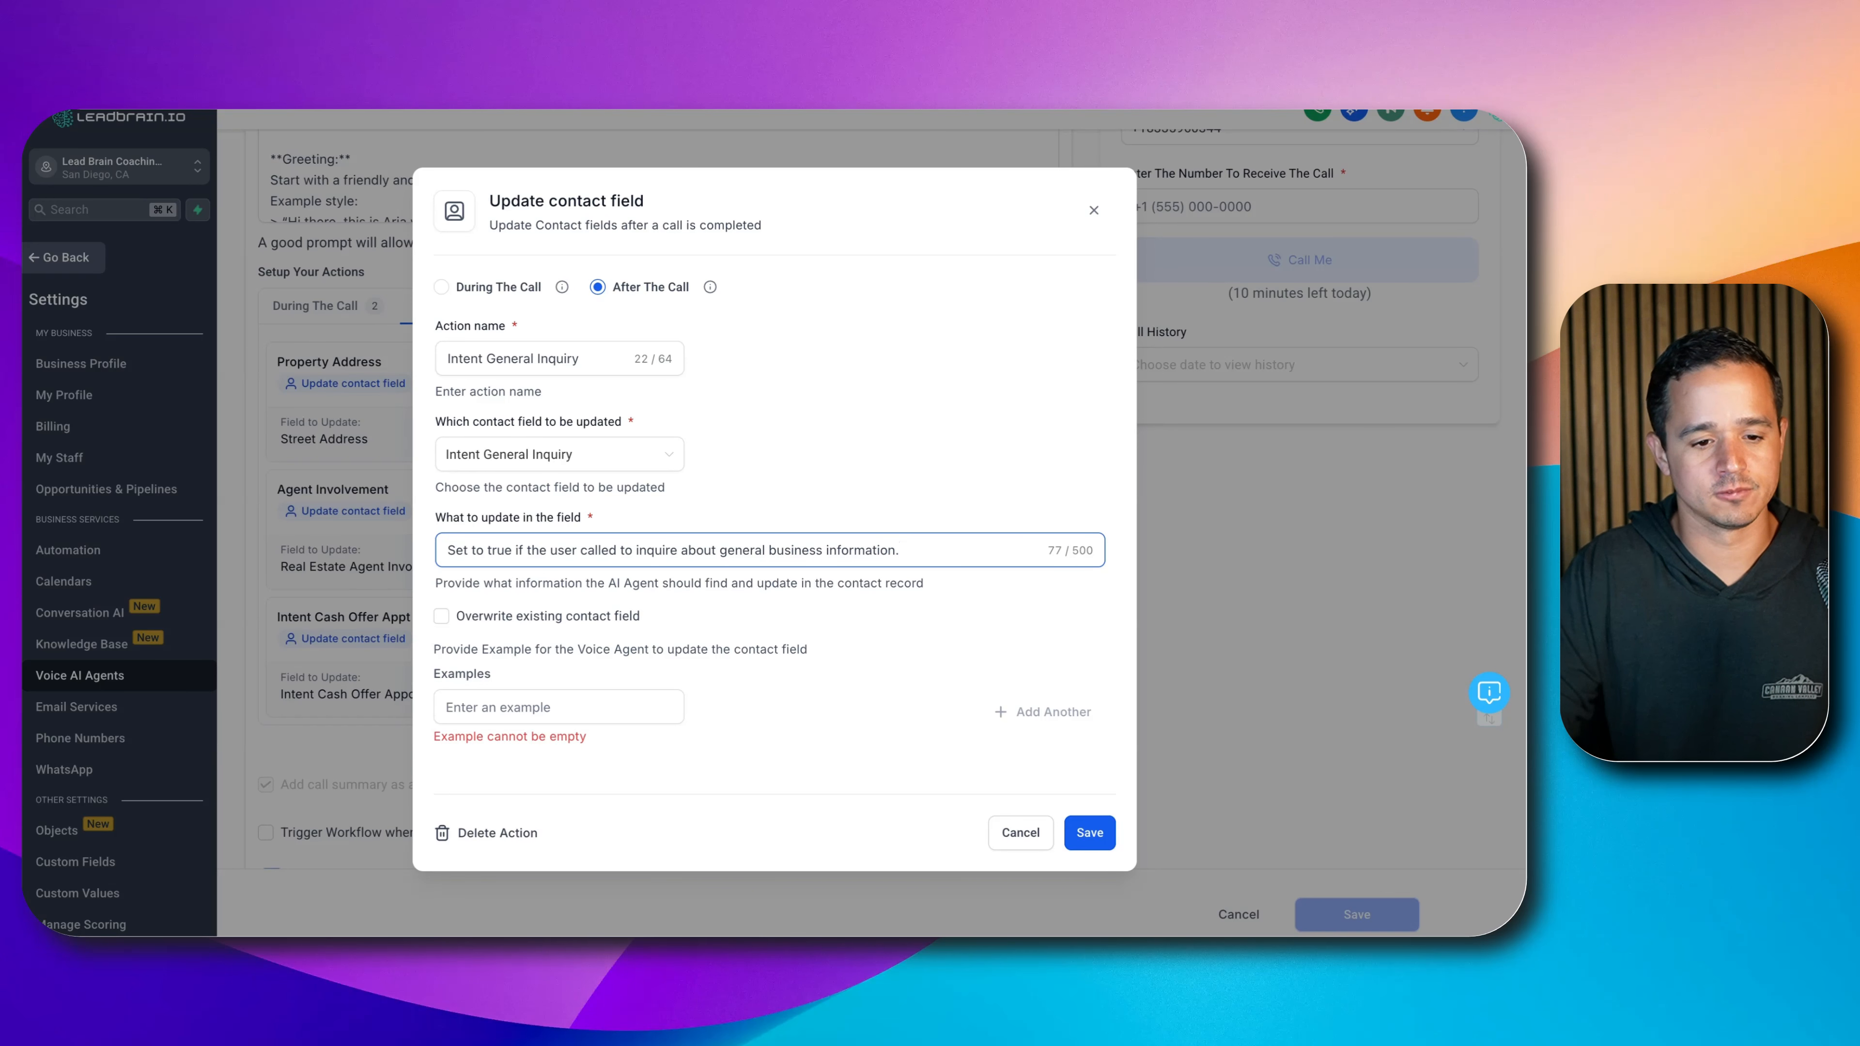
click(532, 707)
text(true)
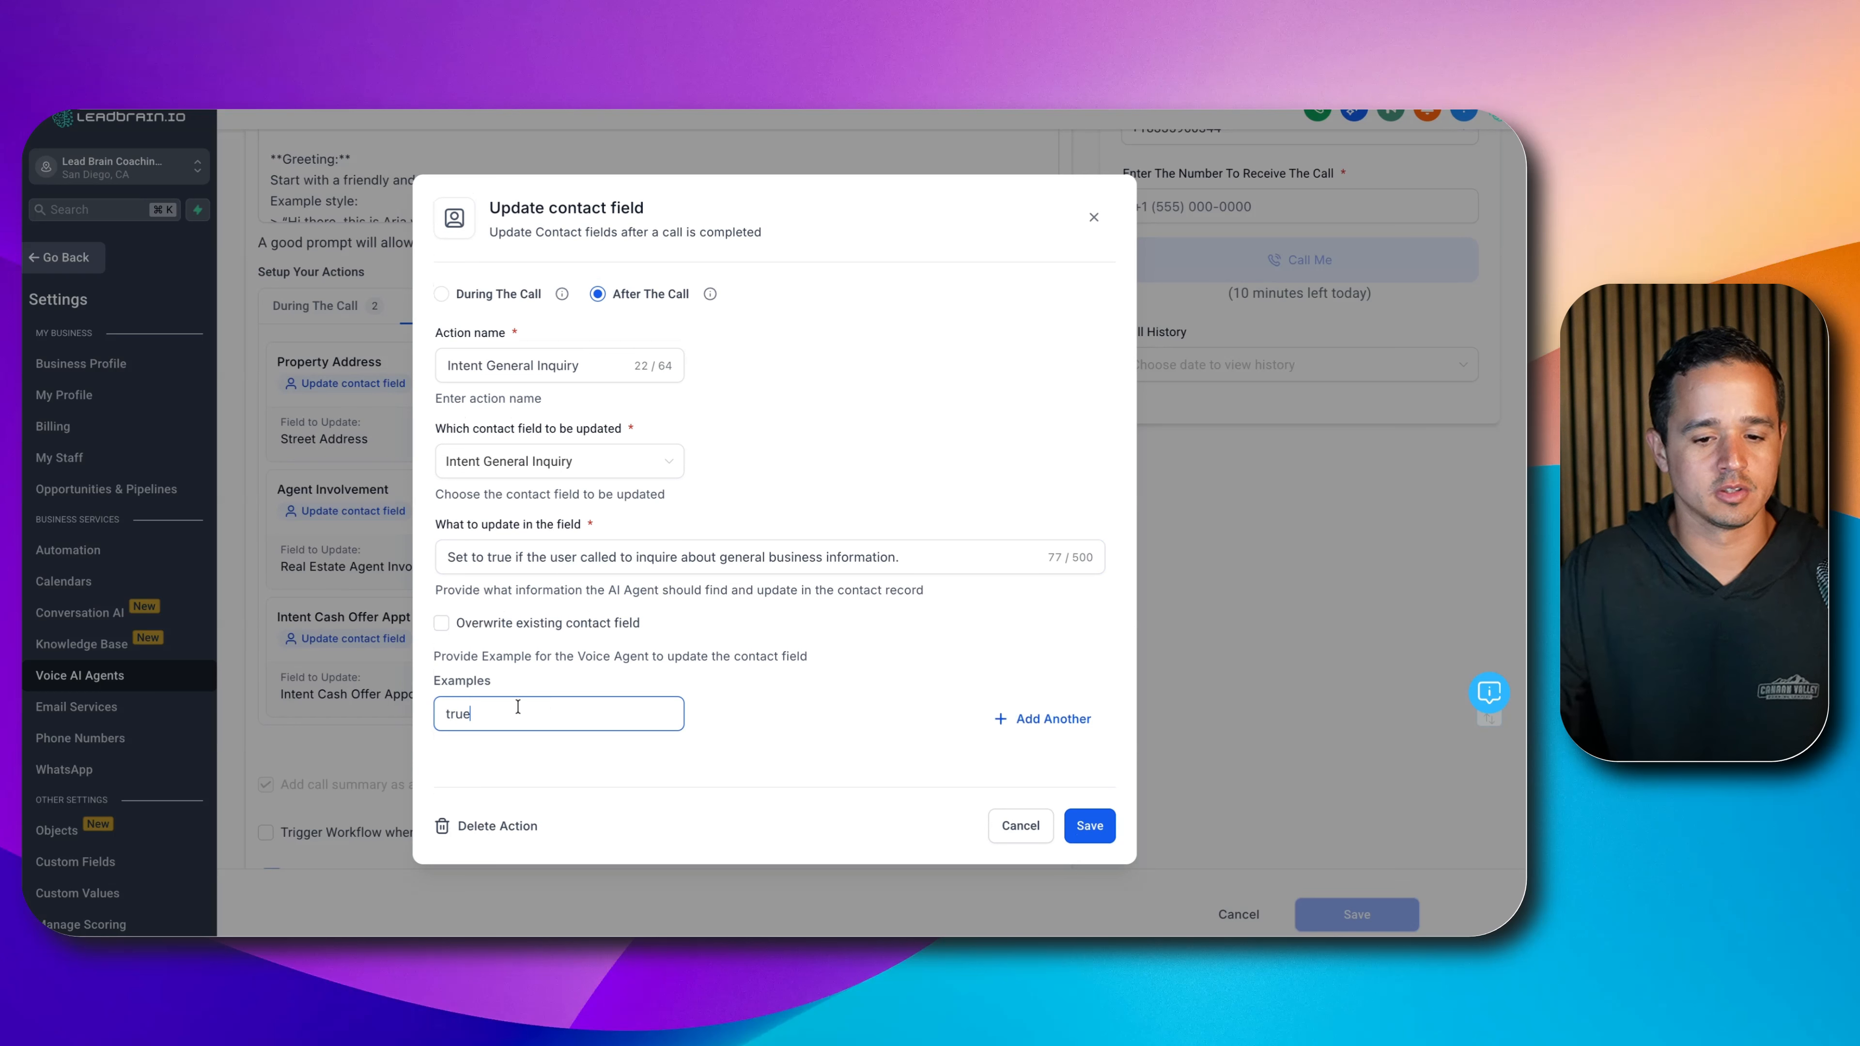
click(1088, 825)
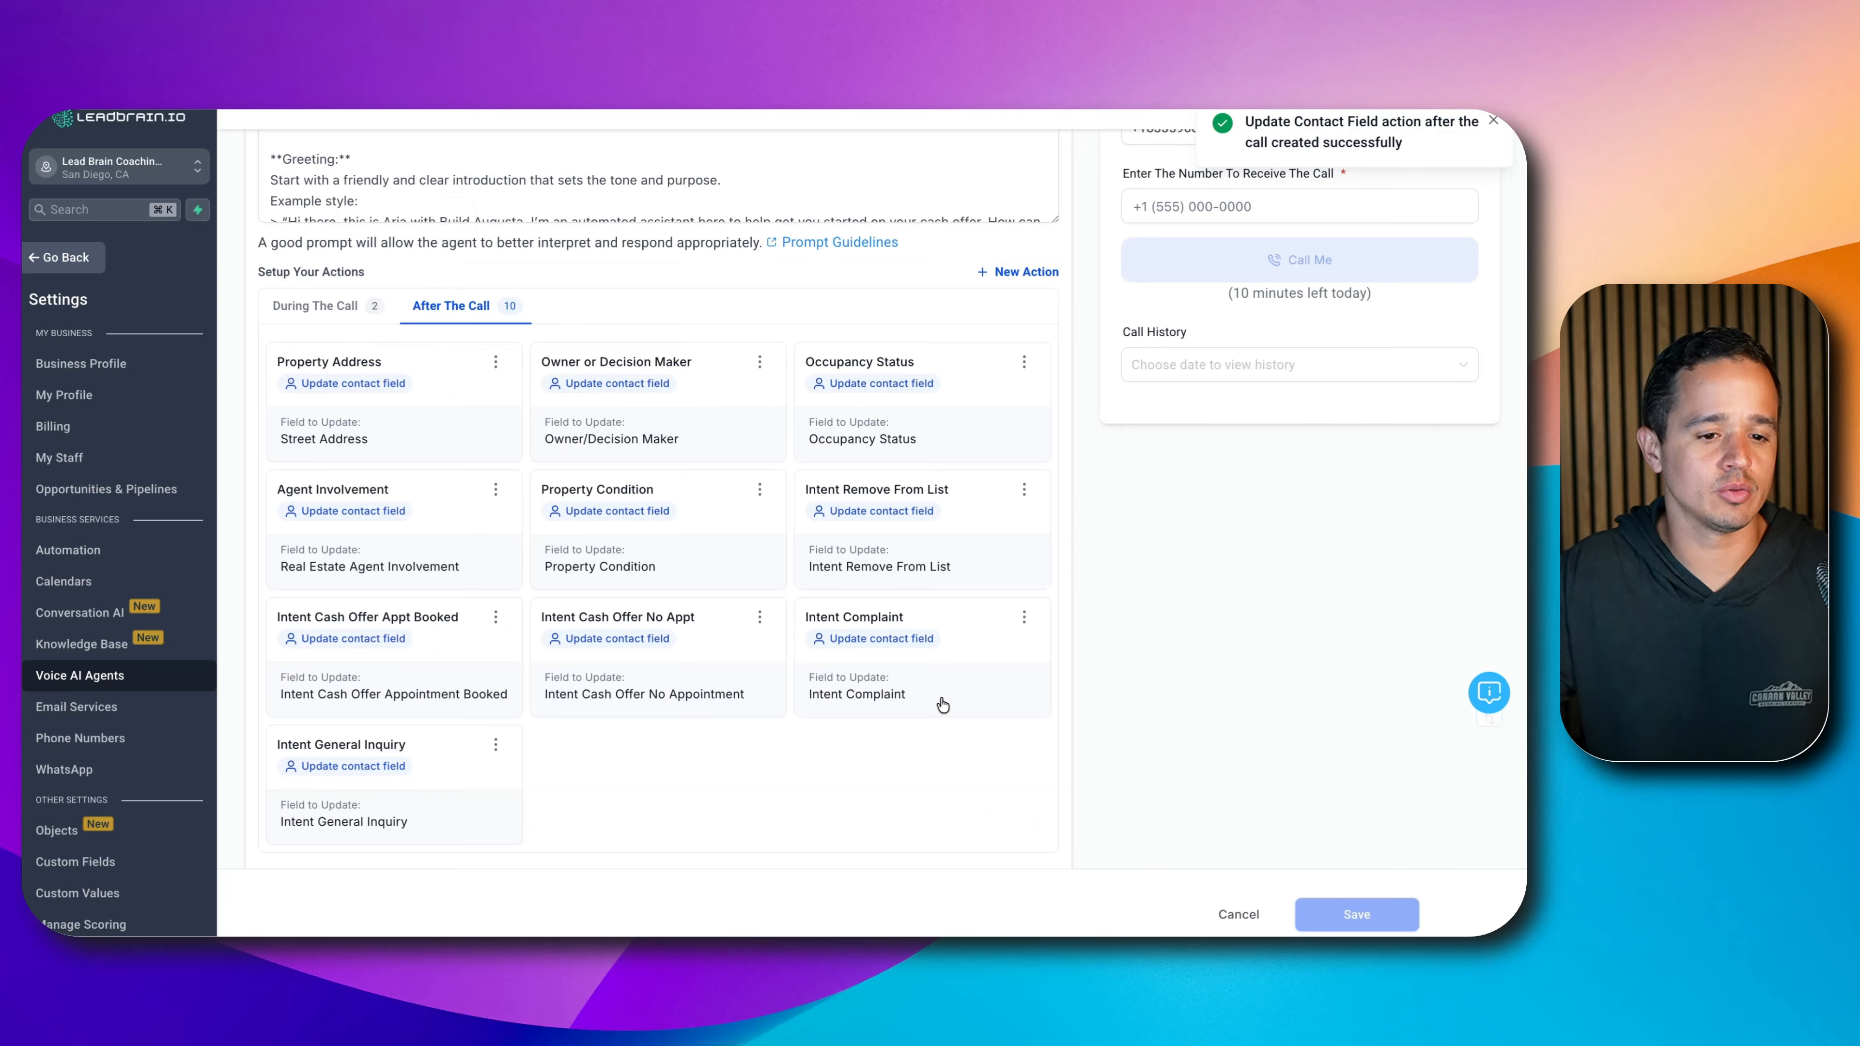
- Run an evaluation of the agent's prompt
scroll(1109, 626, up, 8)
scroll(1109, 626, down, 7)
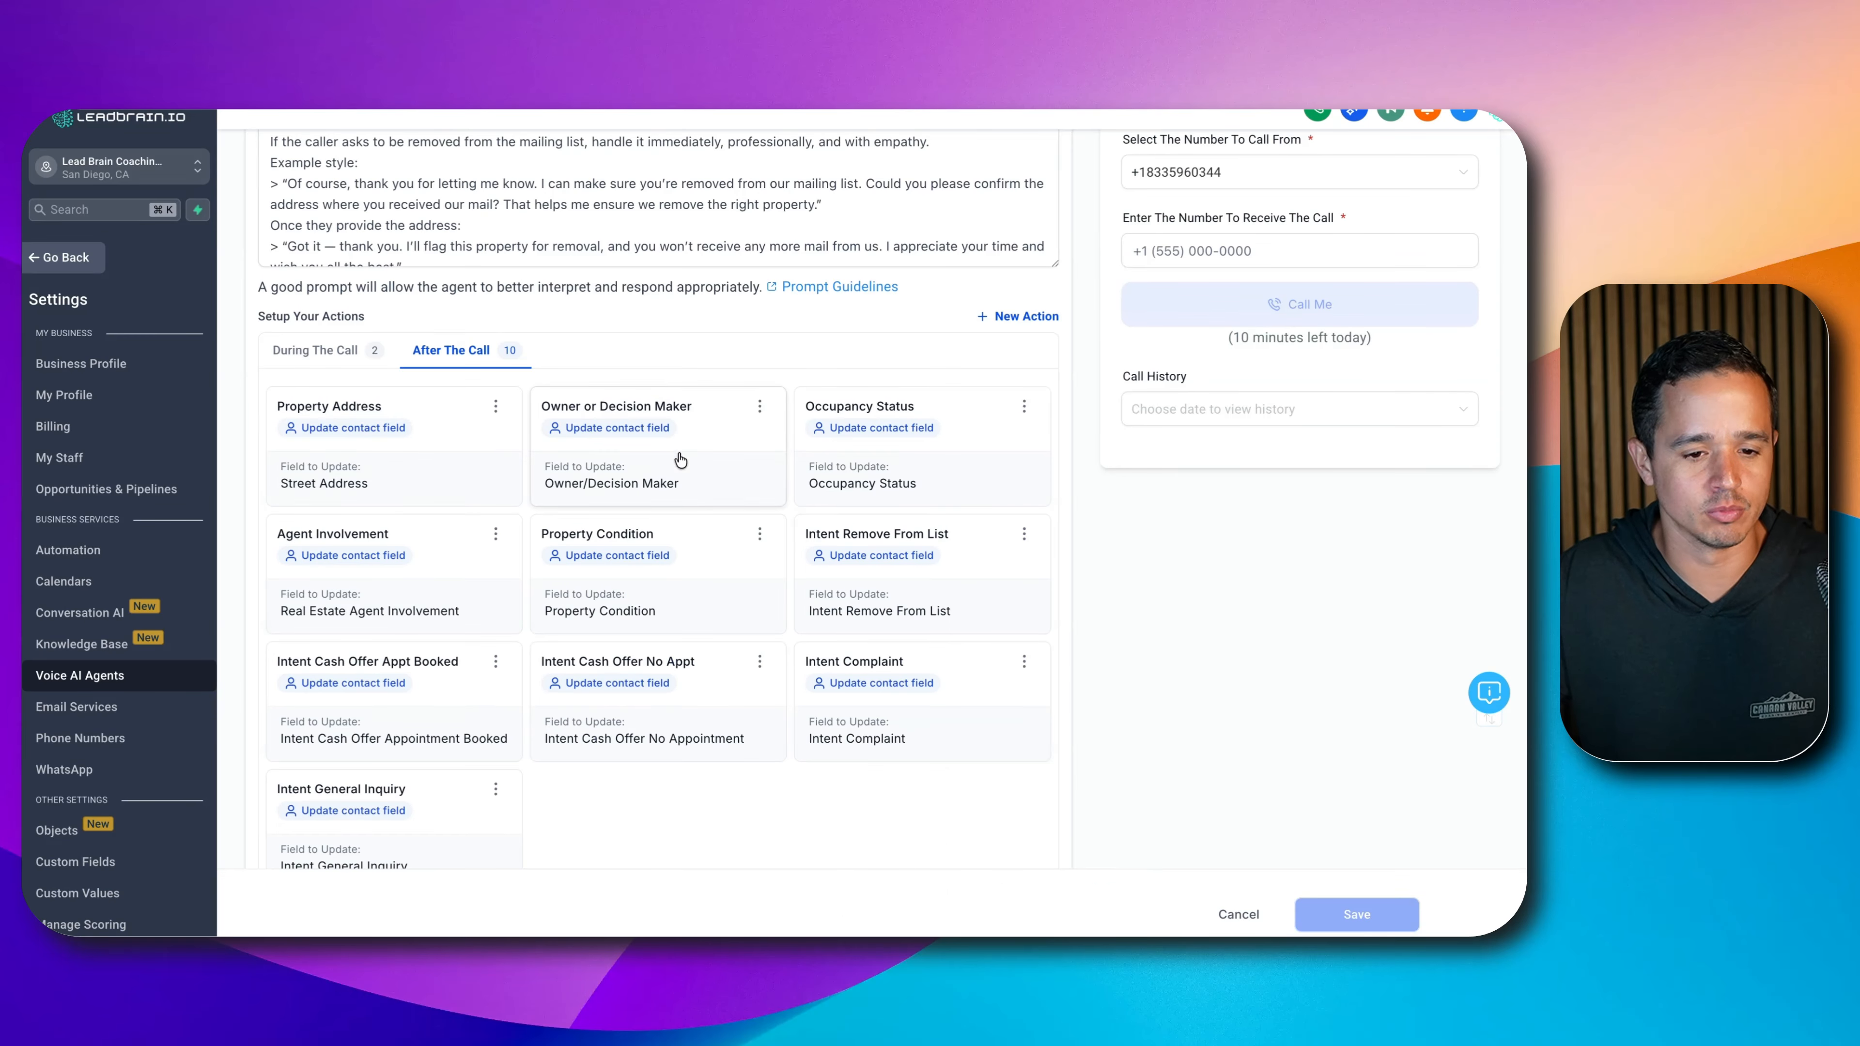
scroll(907, 498, up, 3)
scroll(952, 468, up, 10)
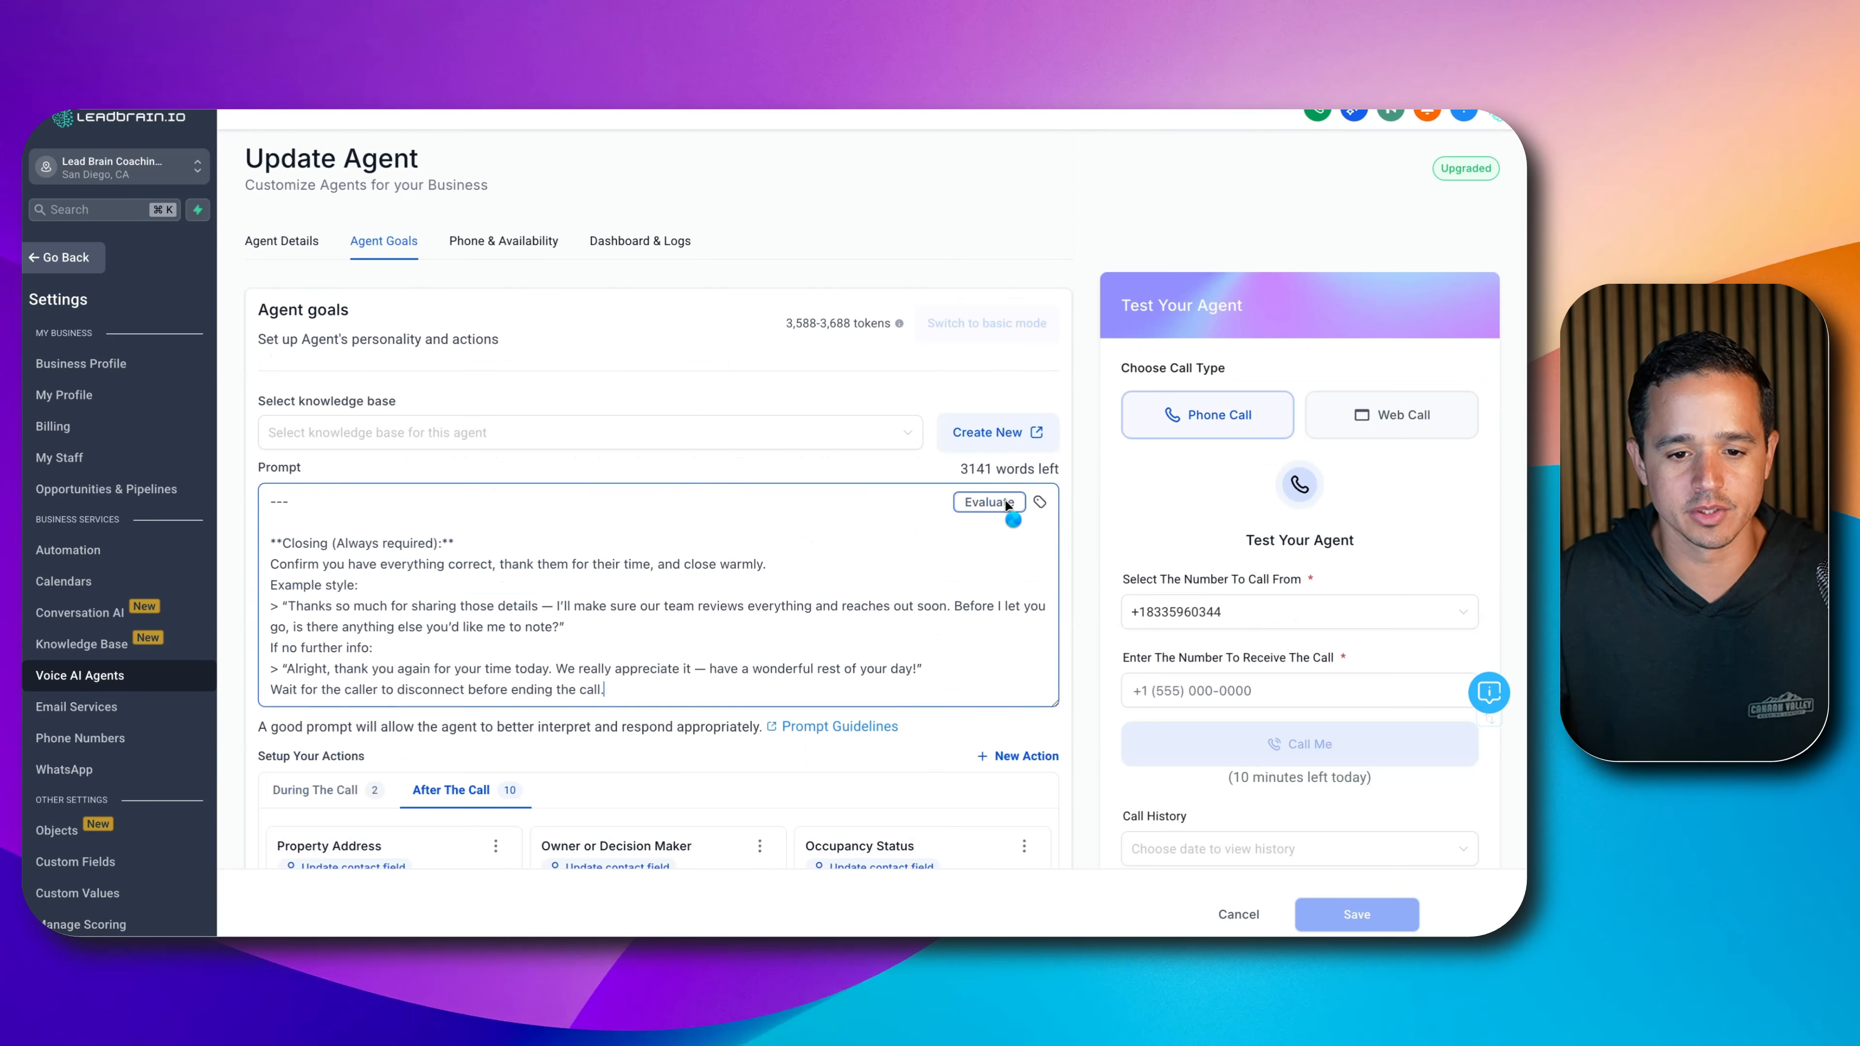
click(1005, 504)
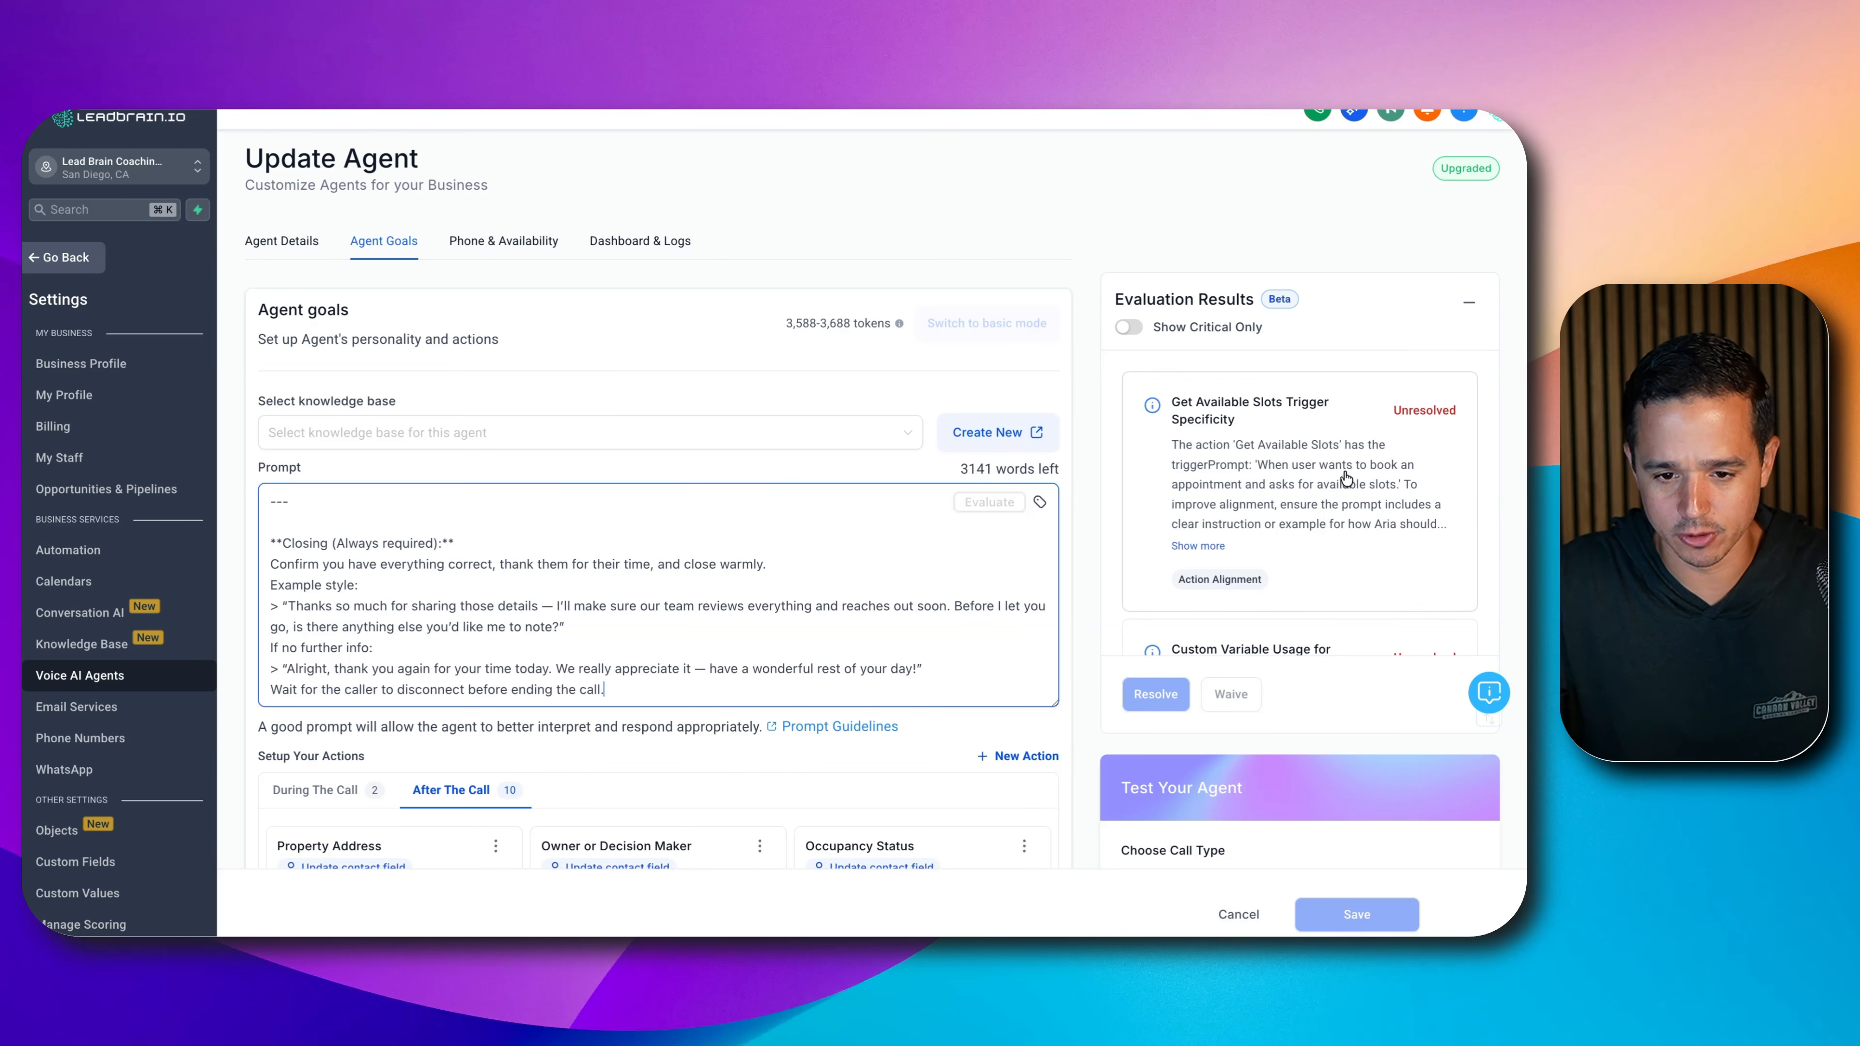
- Review the evaluation findings, expanding the Book Appointment Slot Trigger Clarity issue
scroll(1342, 491, down, 1)
scroll(1342, 491, down, 3)
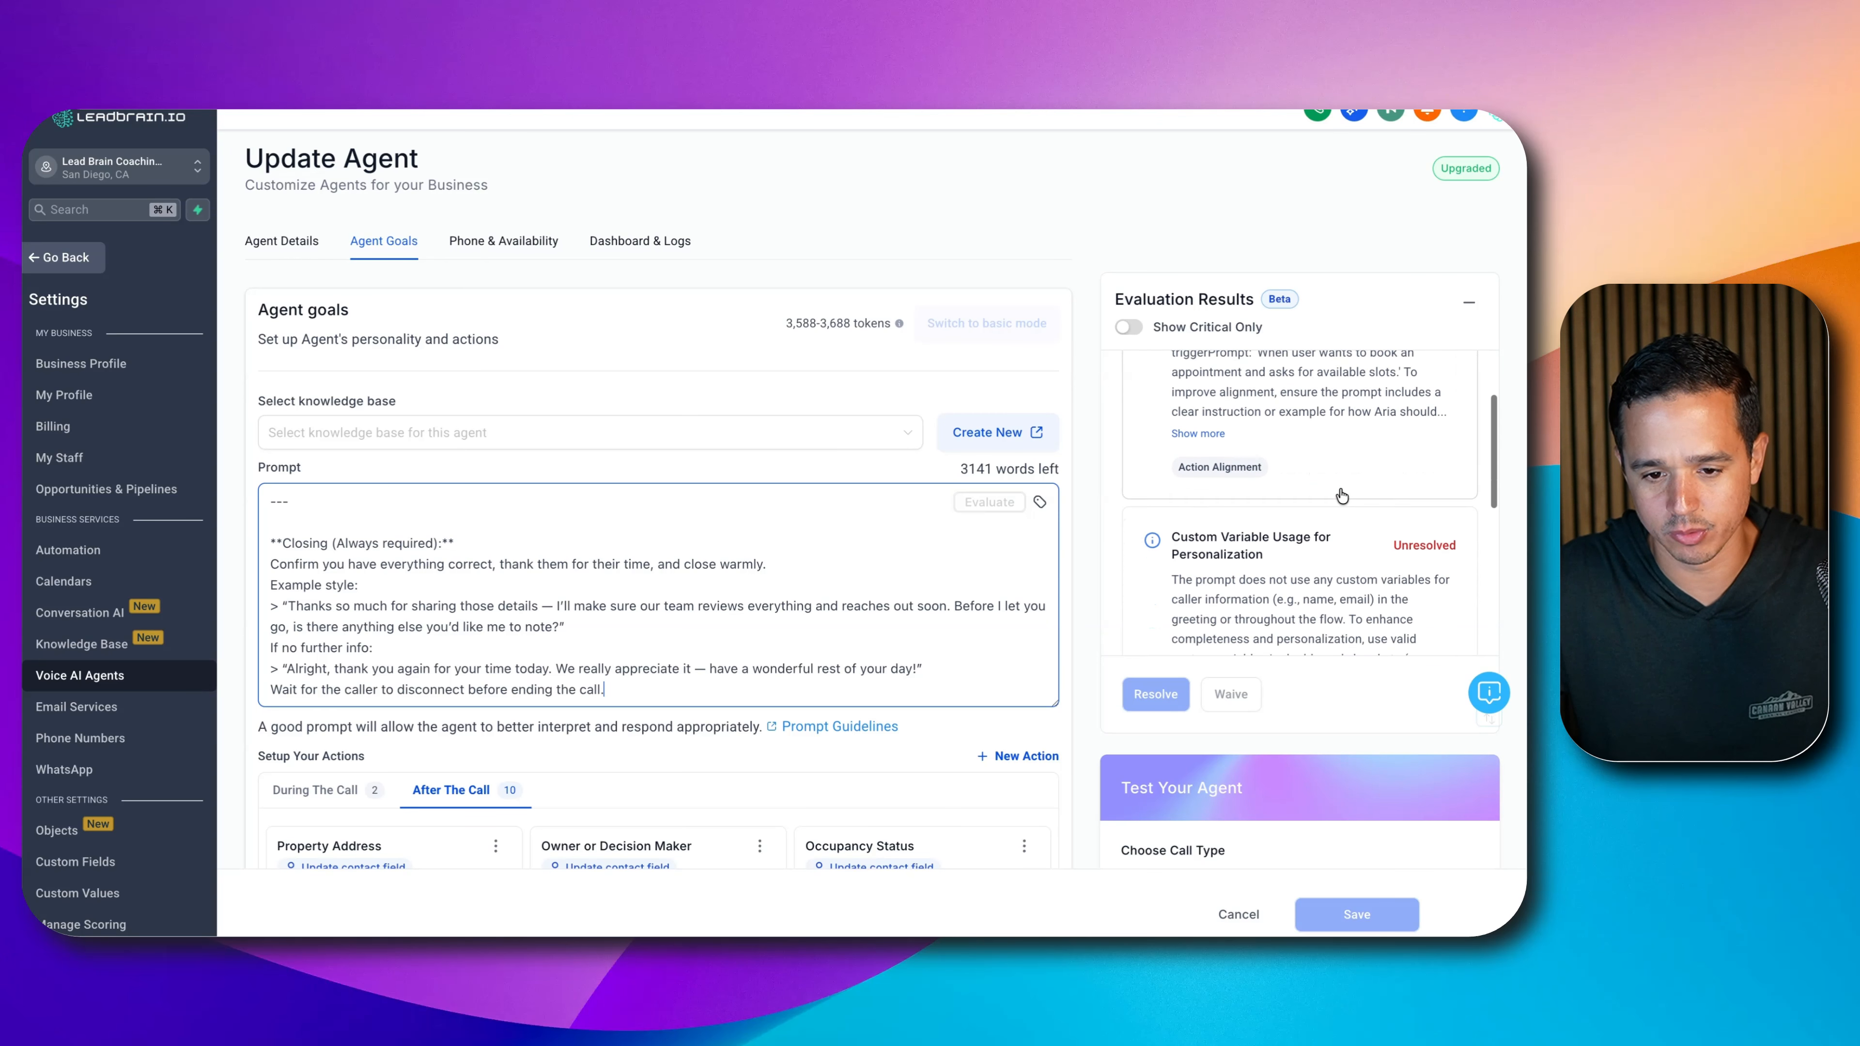
scroll(1341, 496, down, 3)
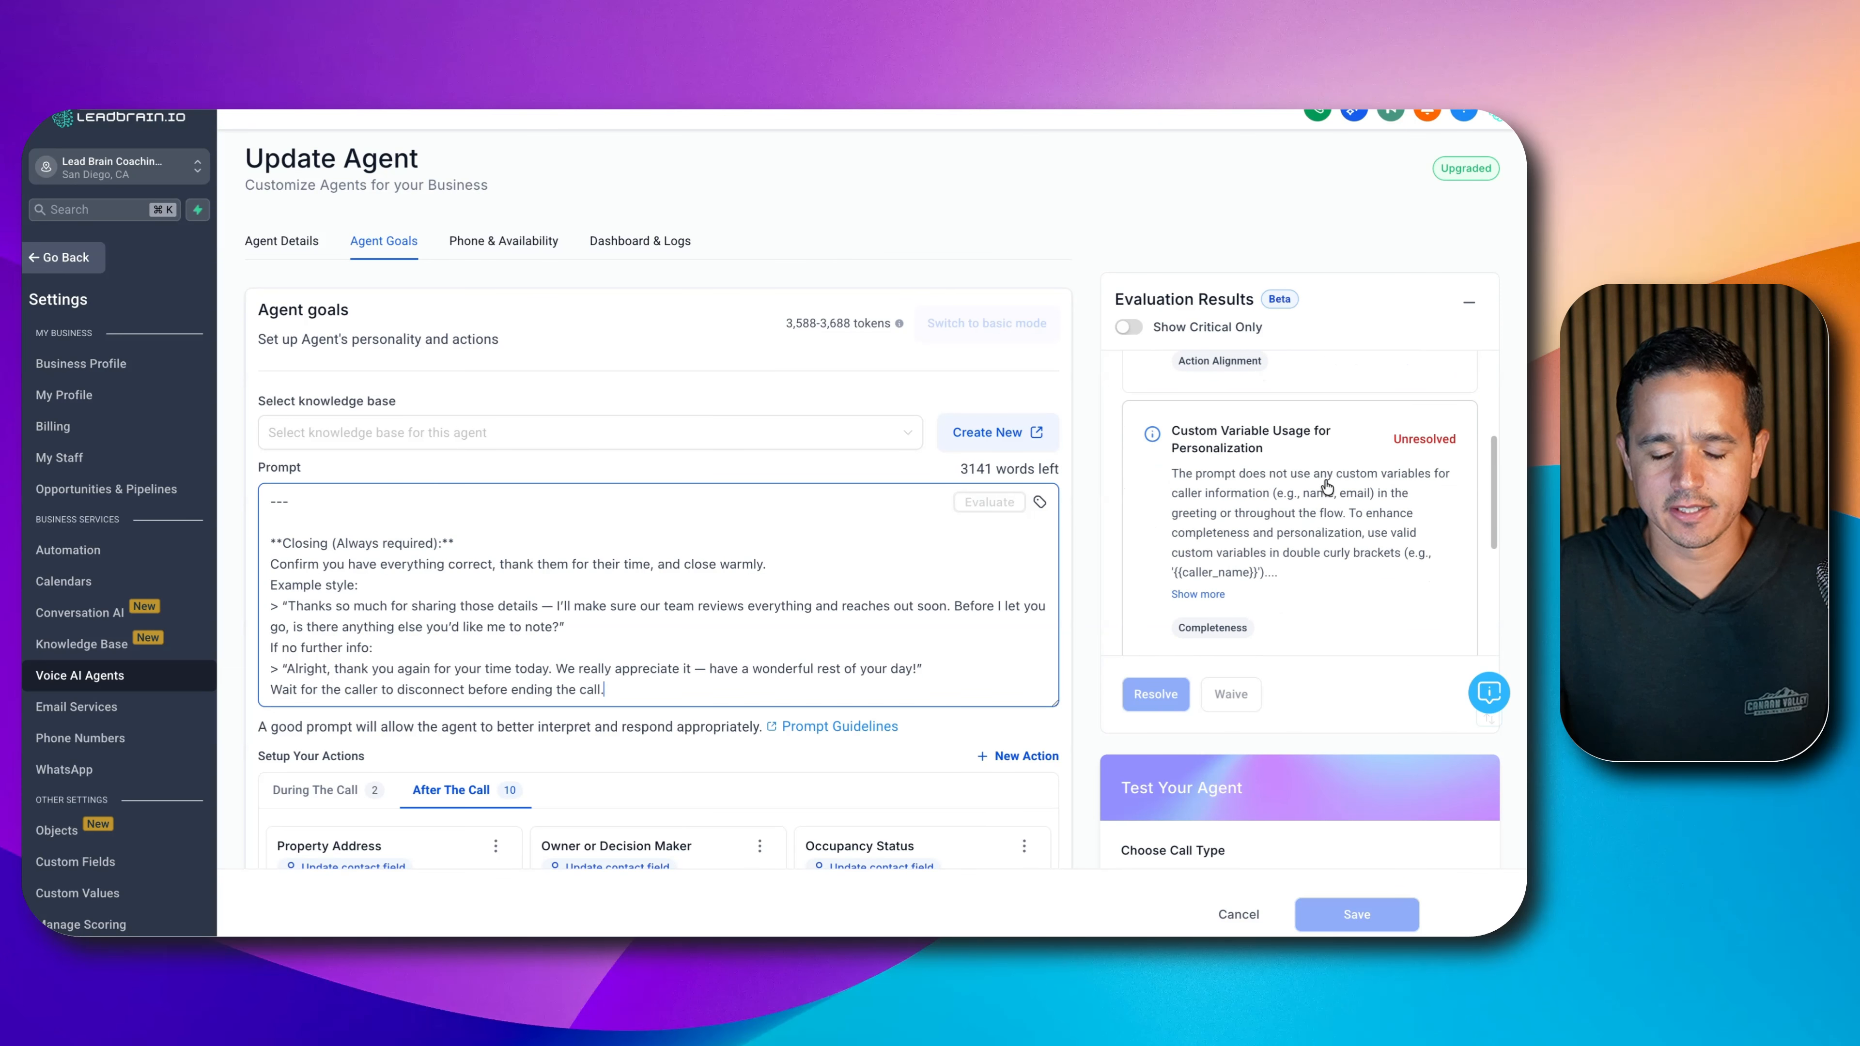
scroll(1333, 489, down, 1)
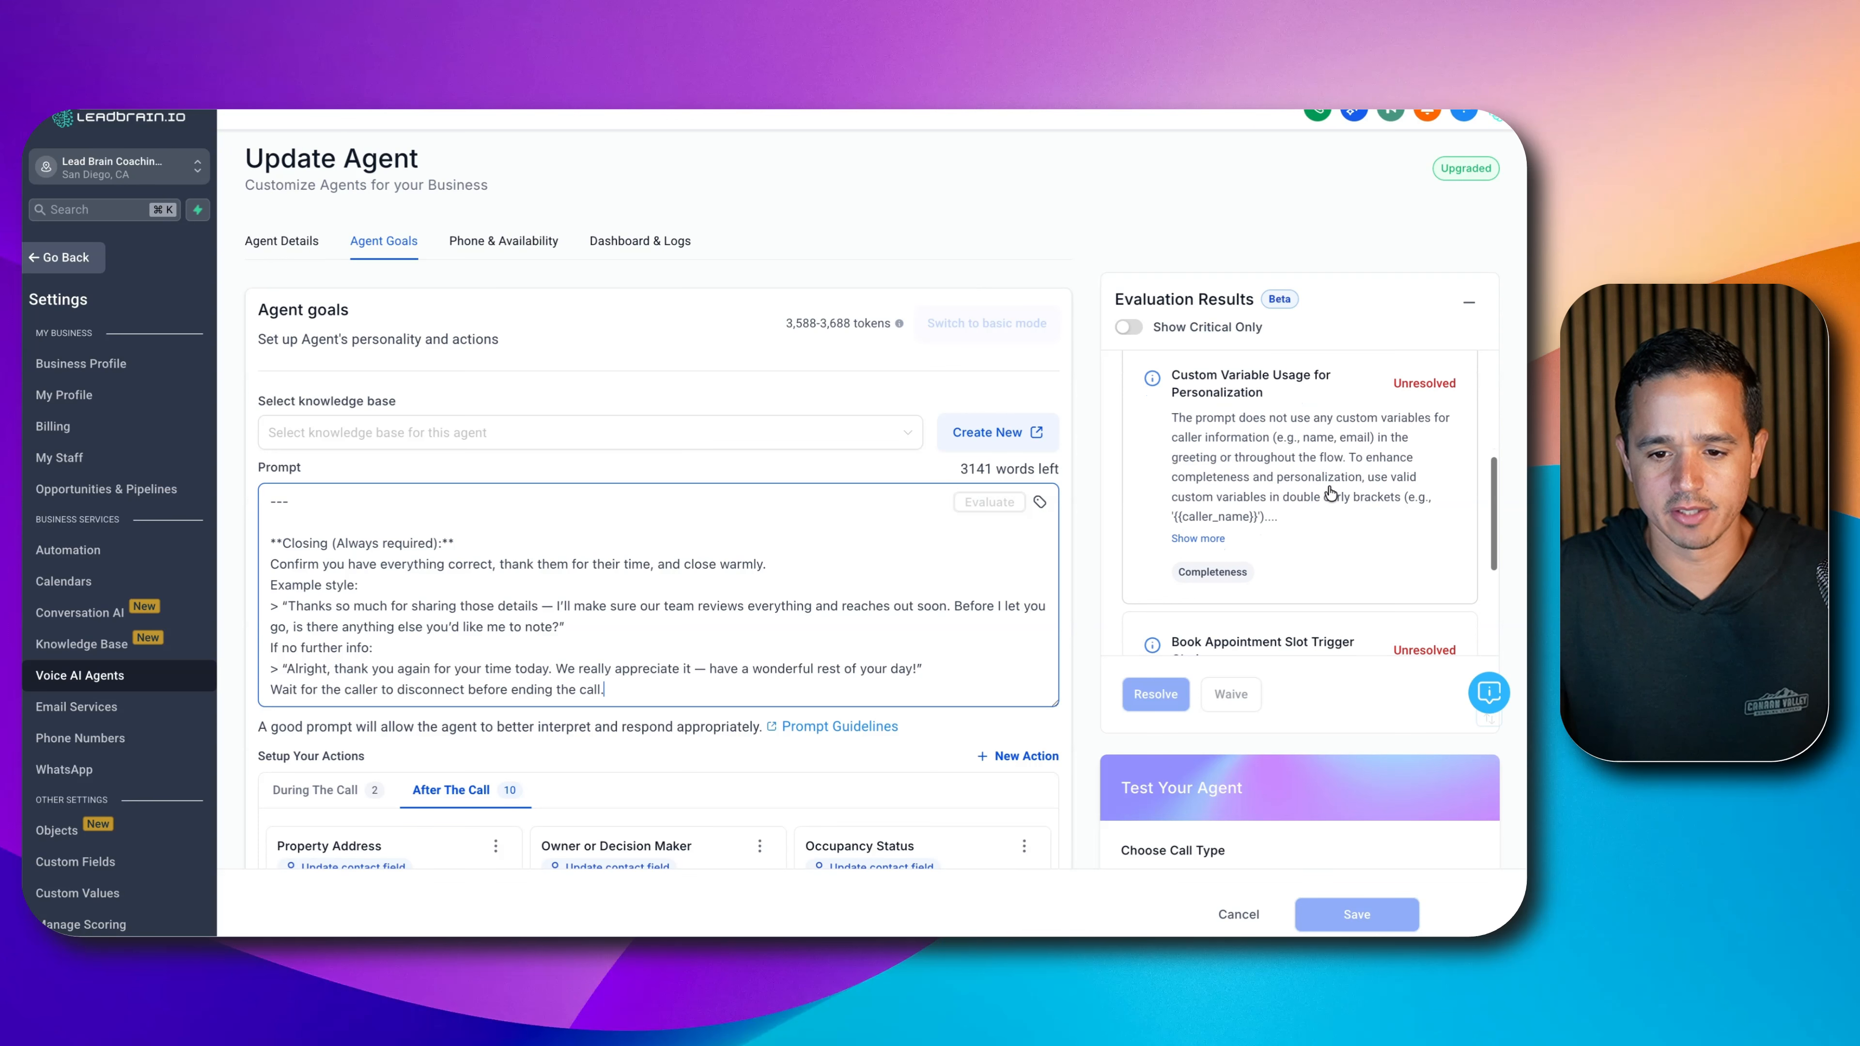
scroll(1331, 494, down, 2)
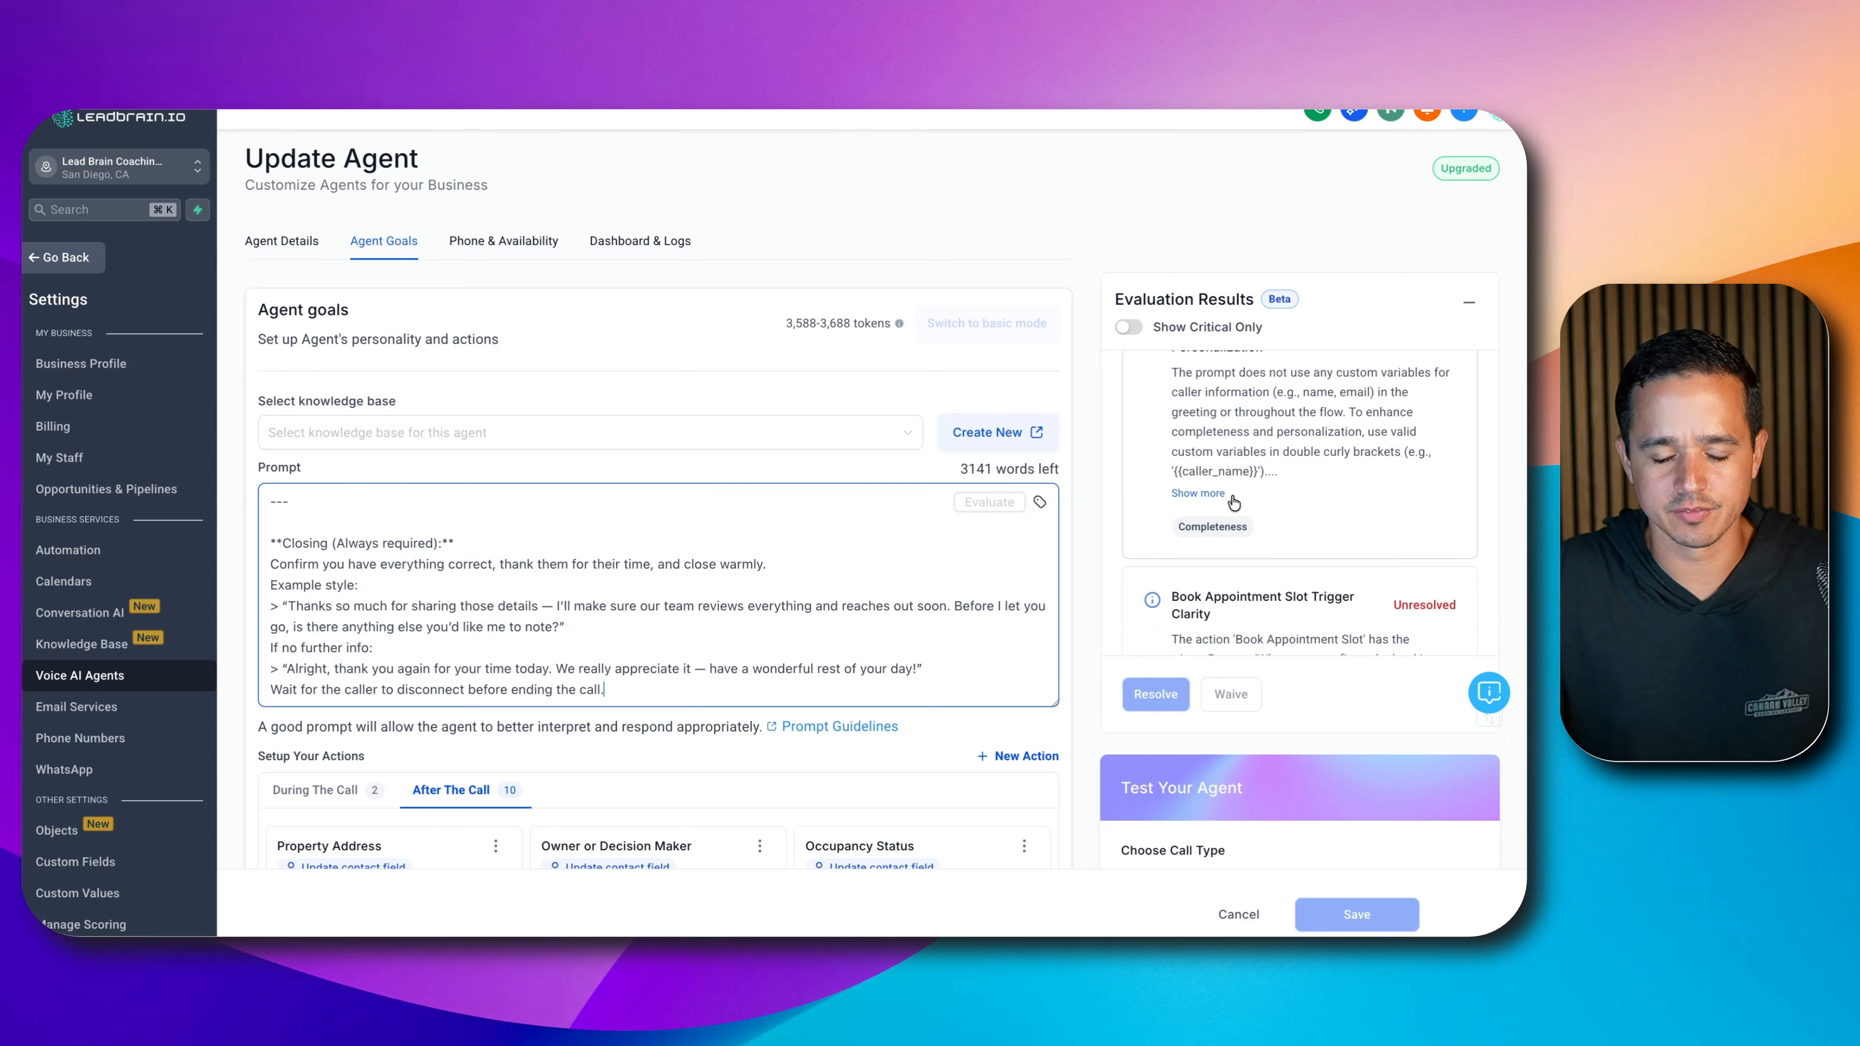
scroll(1234, 501, down, 4)
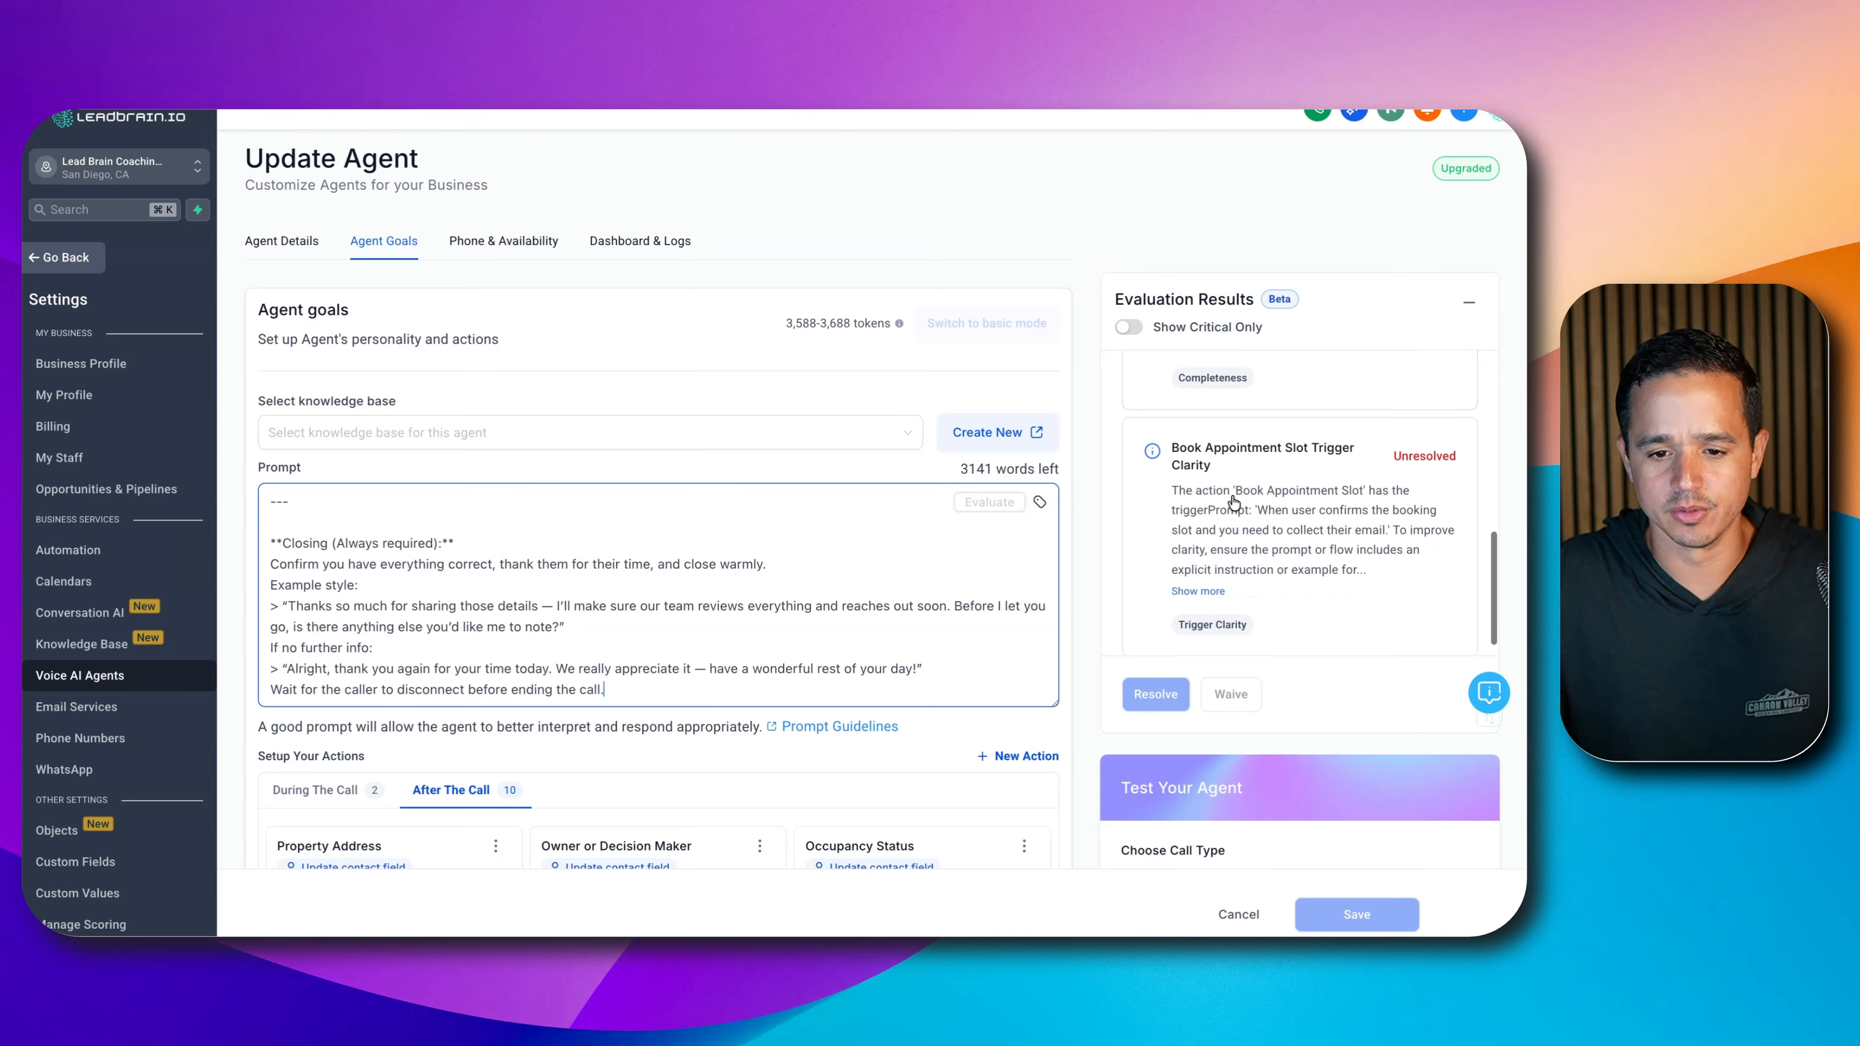
click(1218, 571)
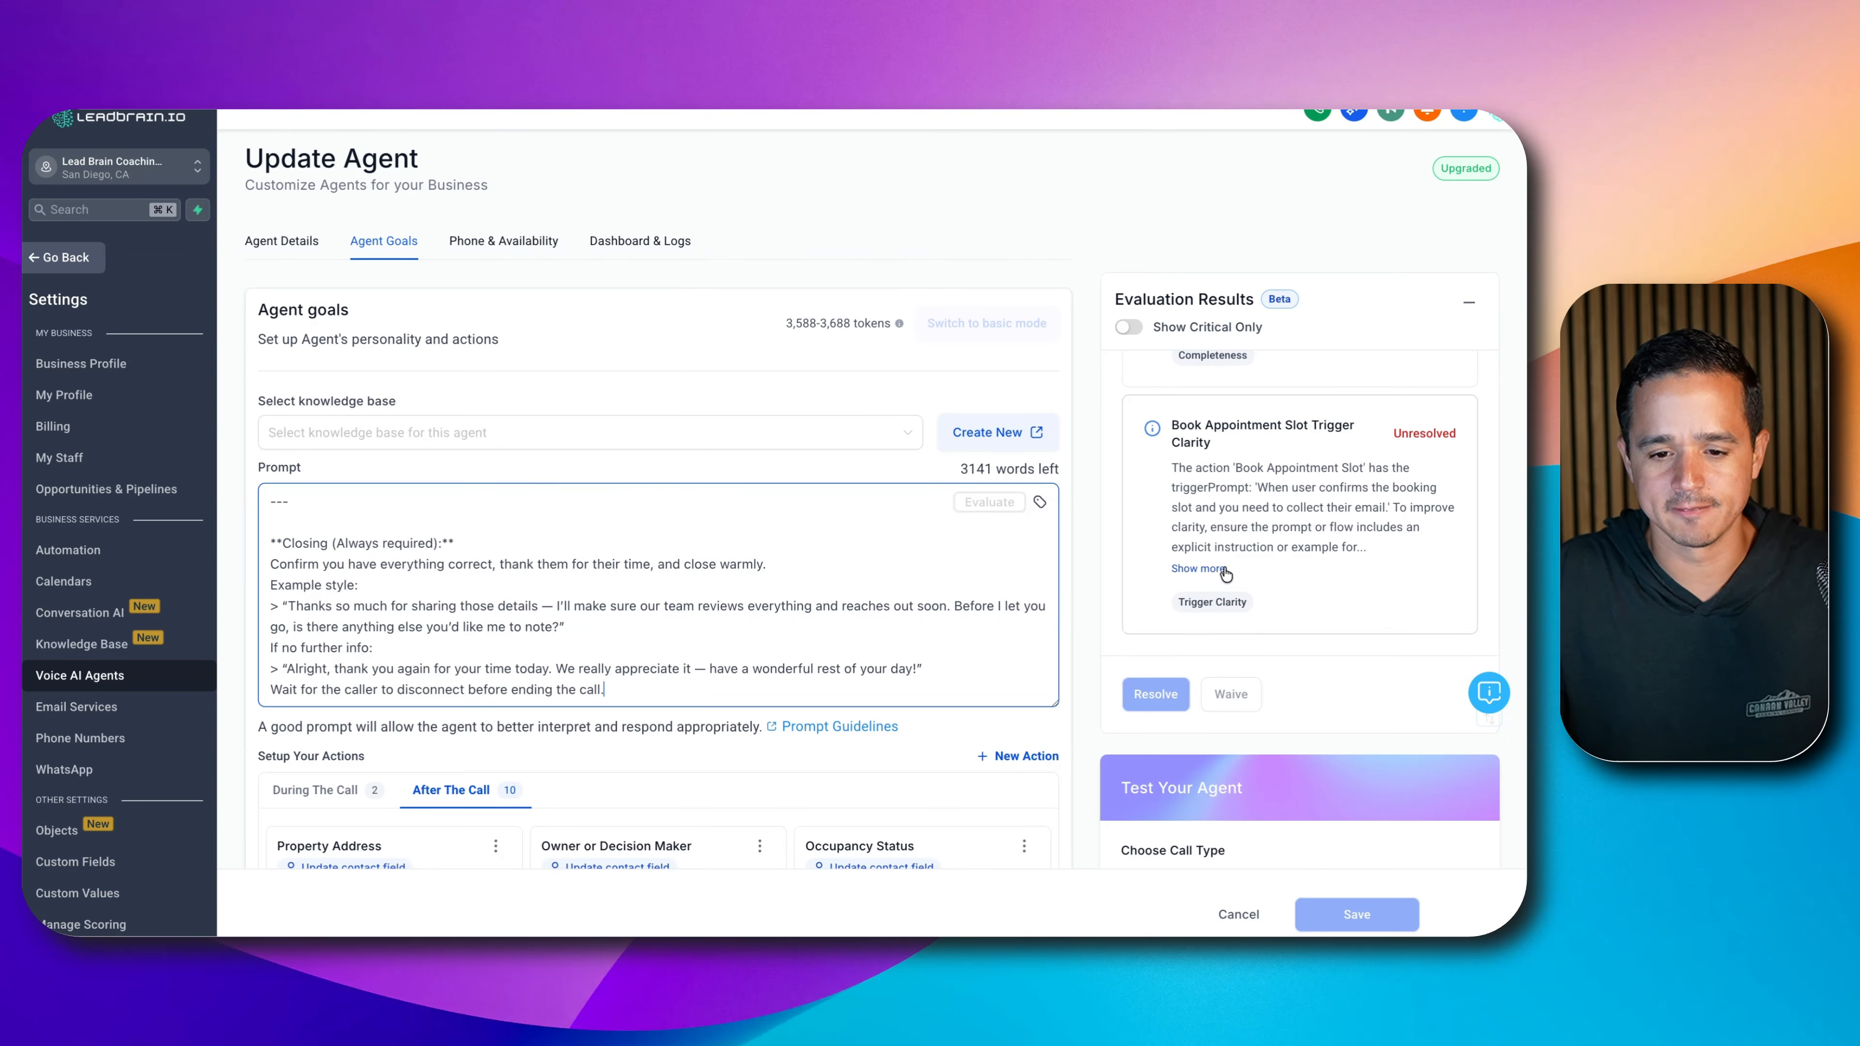
scroll(1236, 554, down, 1)
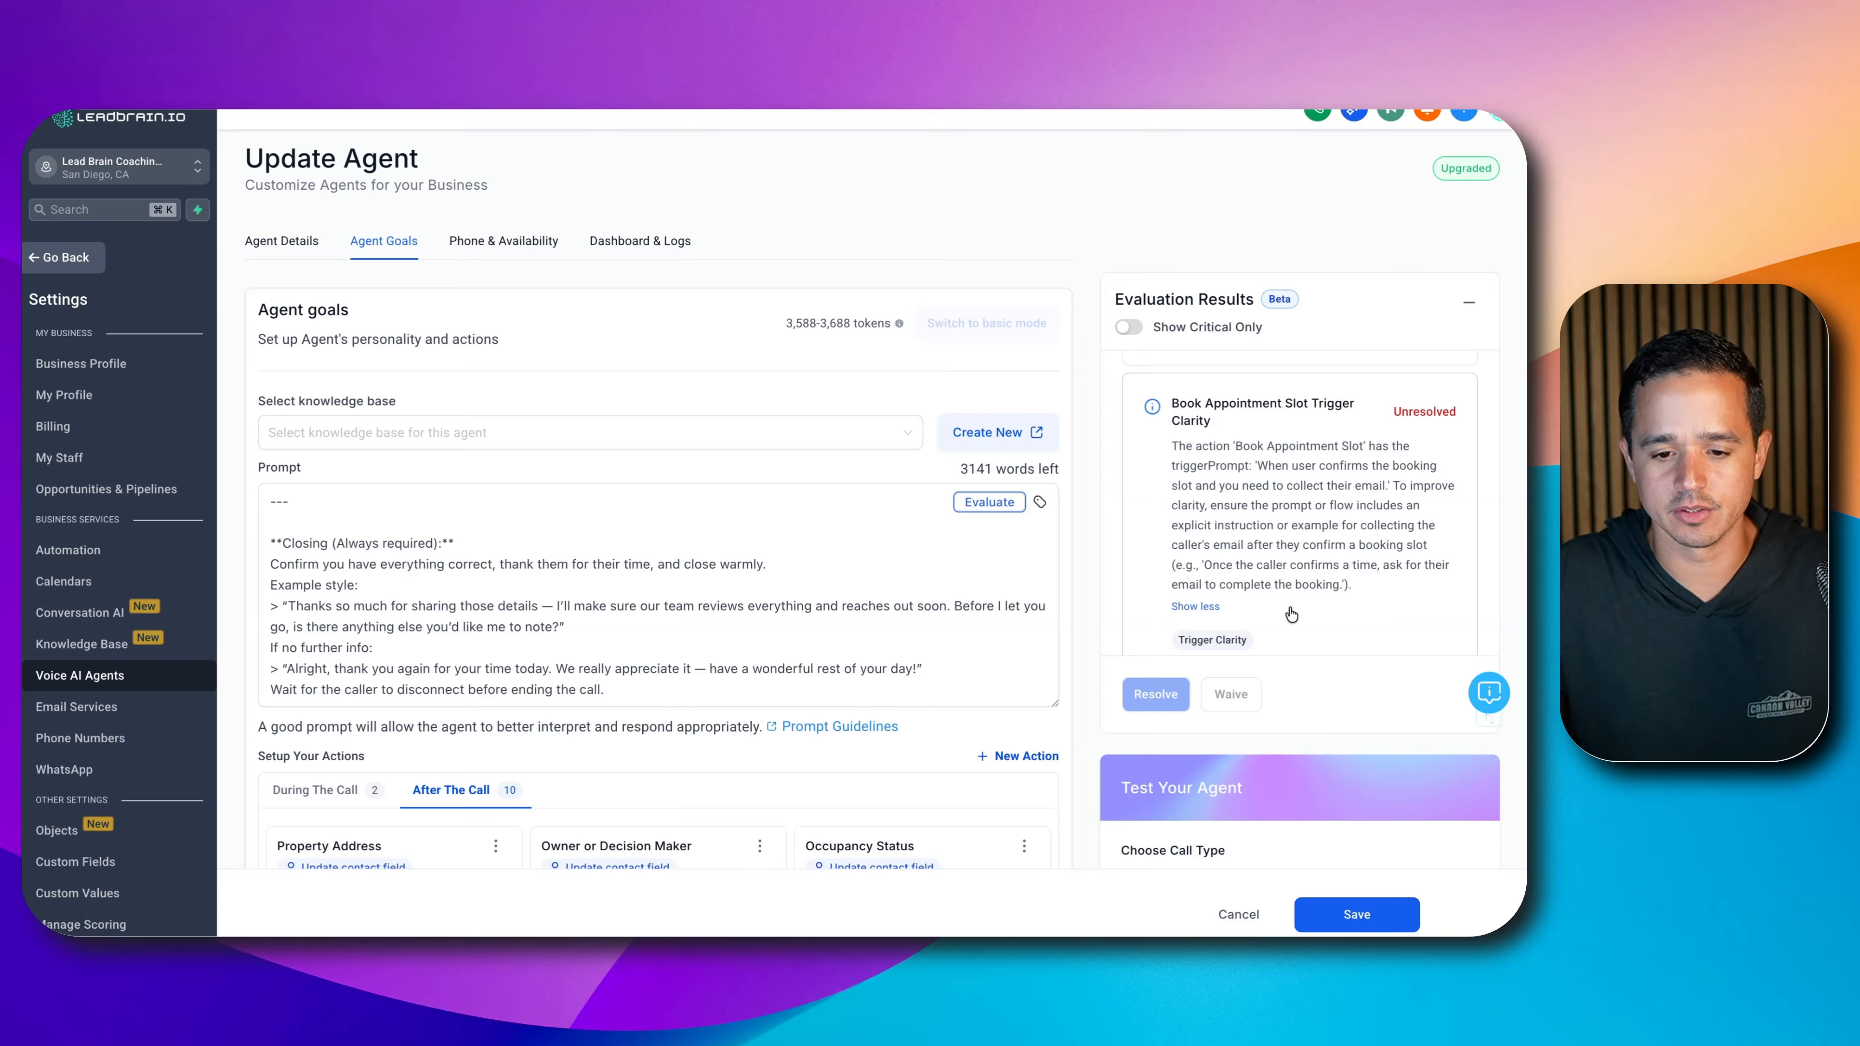
scroll(1245, 578, up, 5)
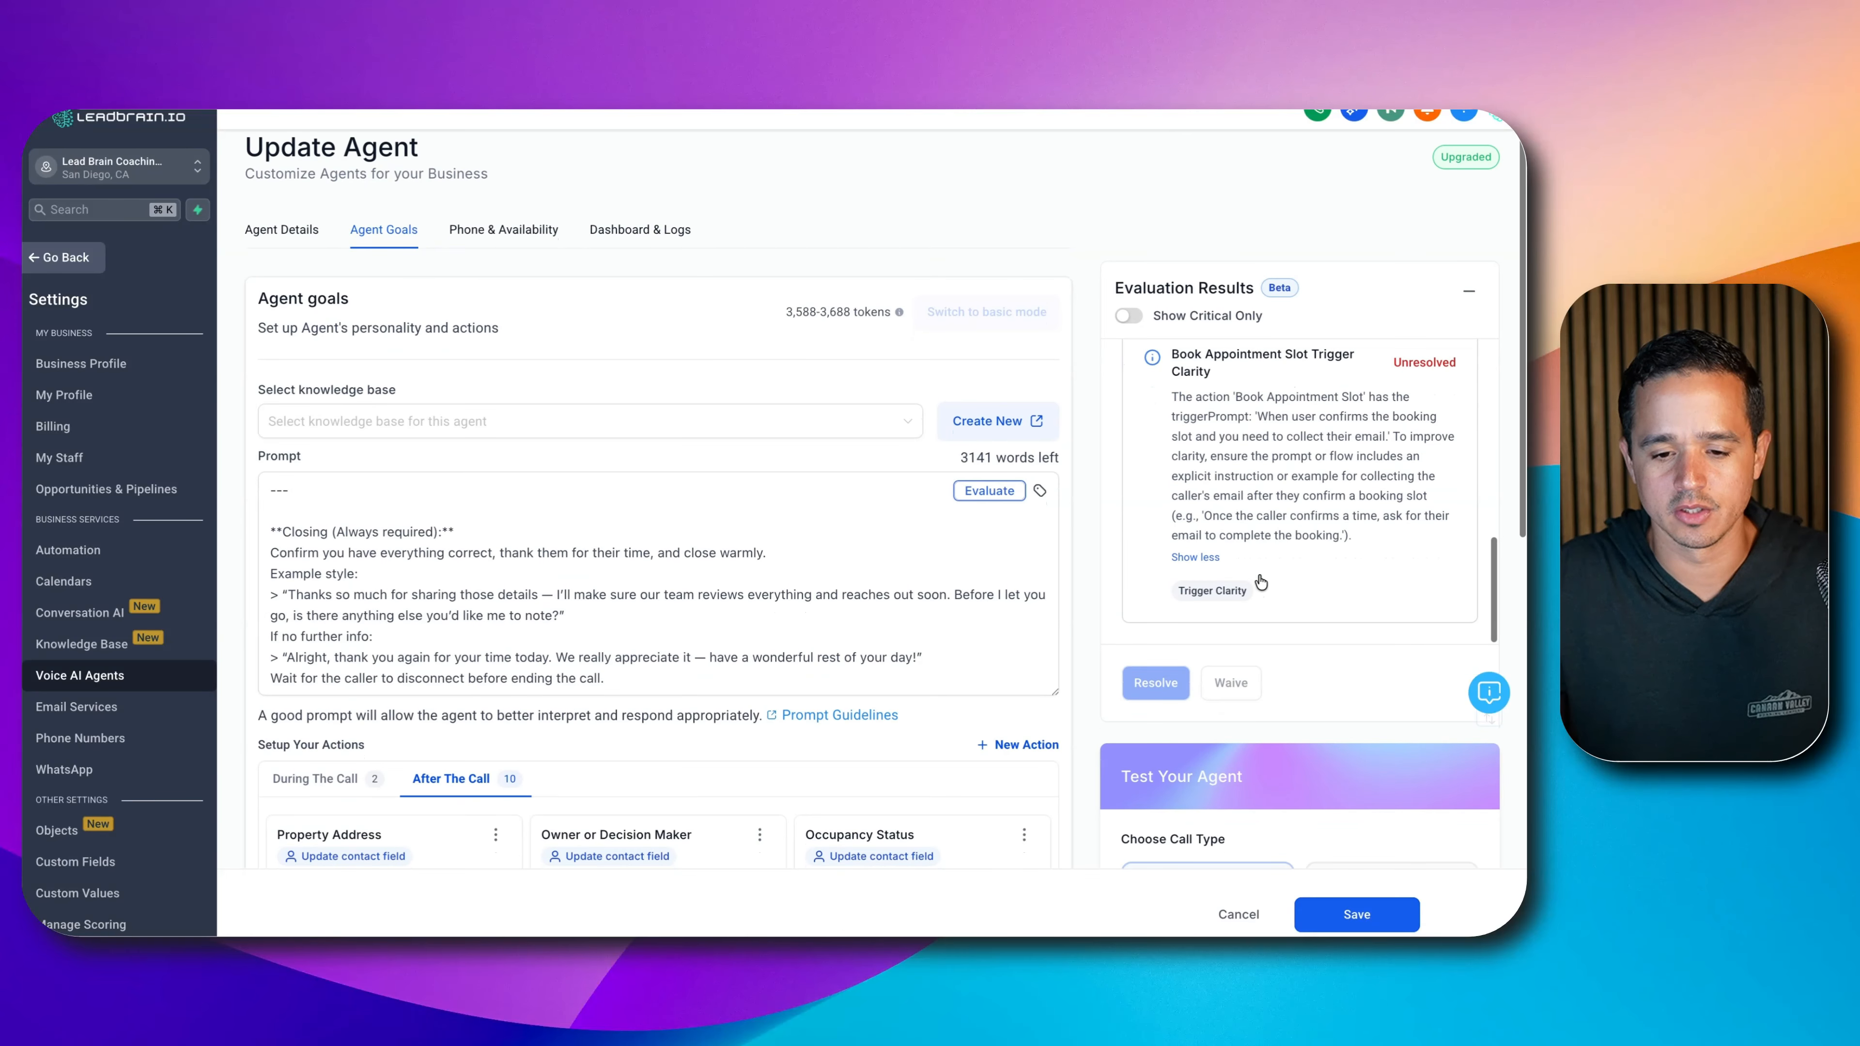
scroll(1239, 526, up, 4)
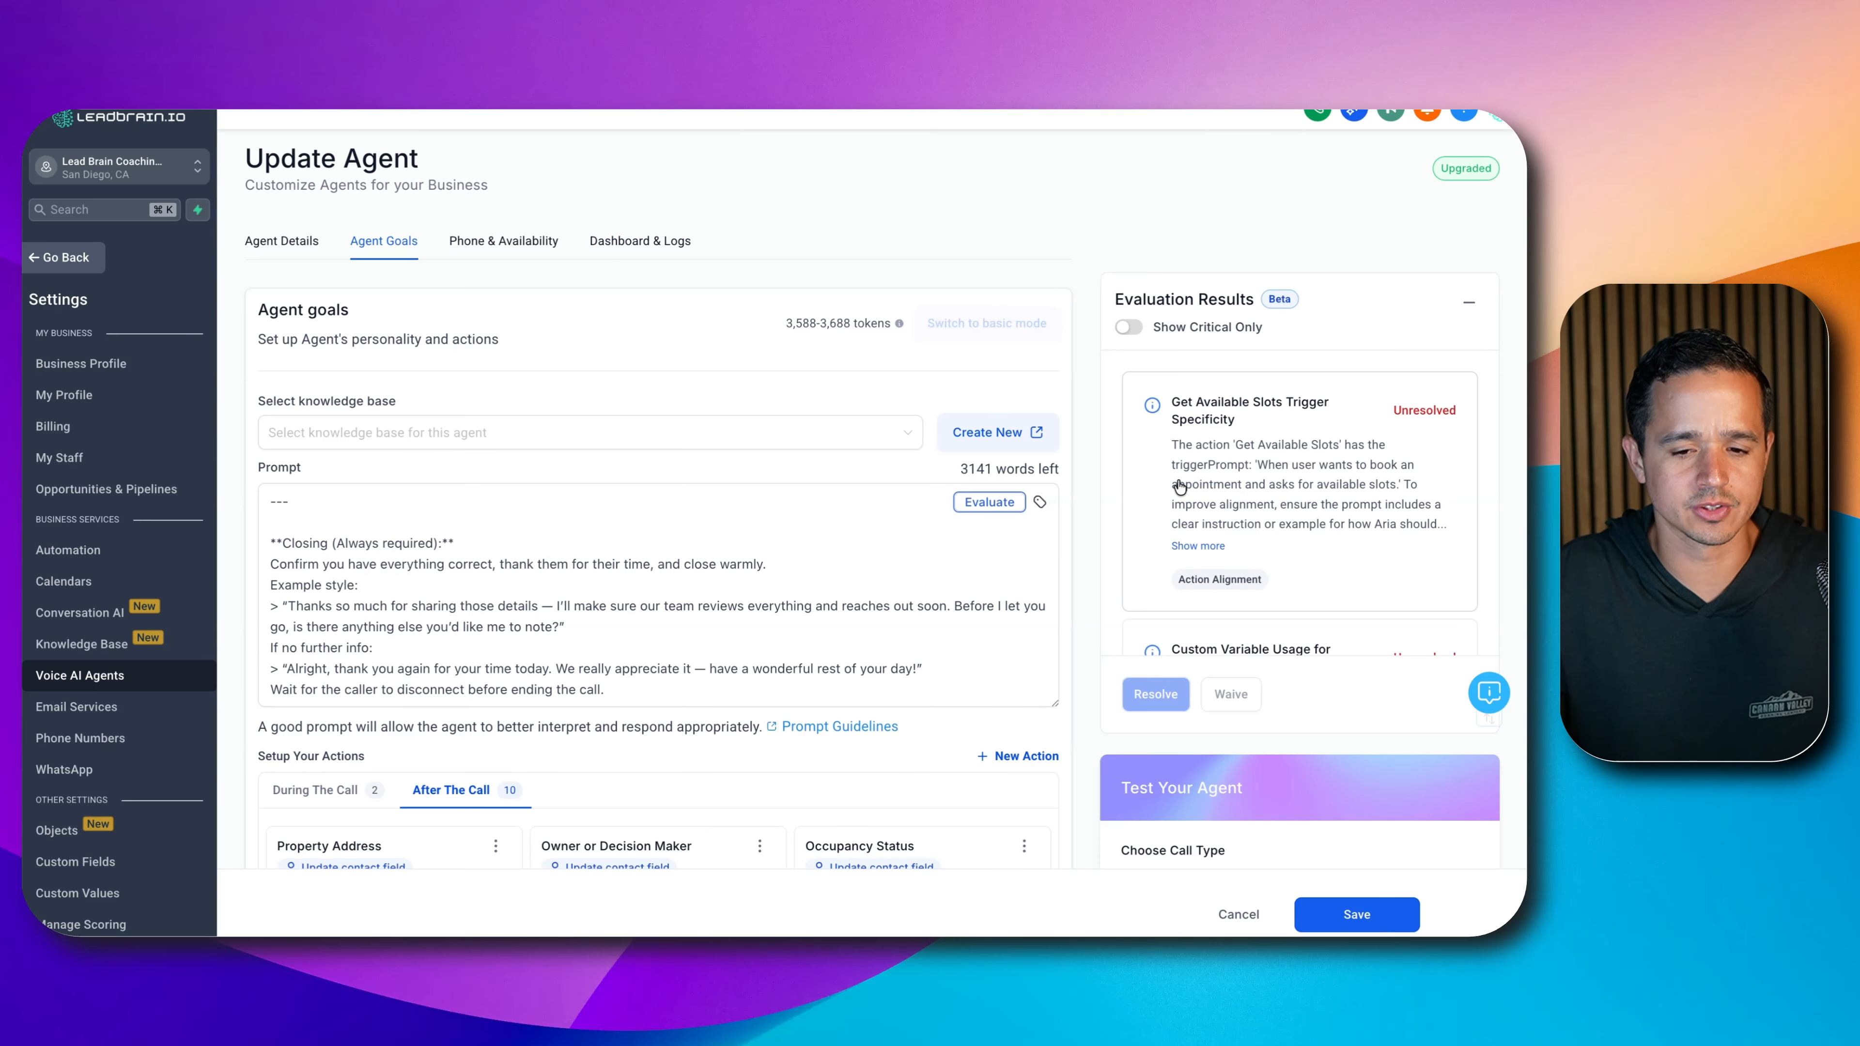
- Show the During The Call actions: call transfer and appointment booking
click(864, 606)
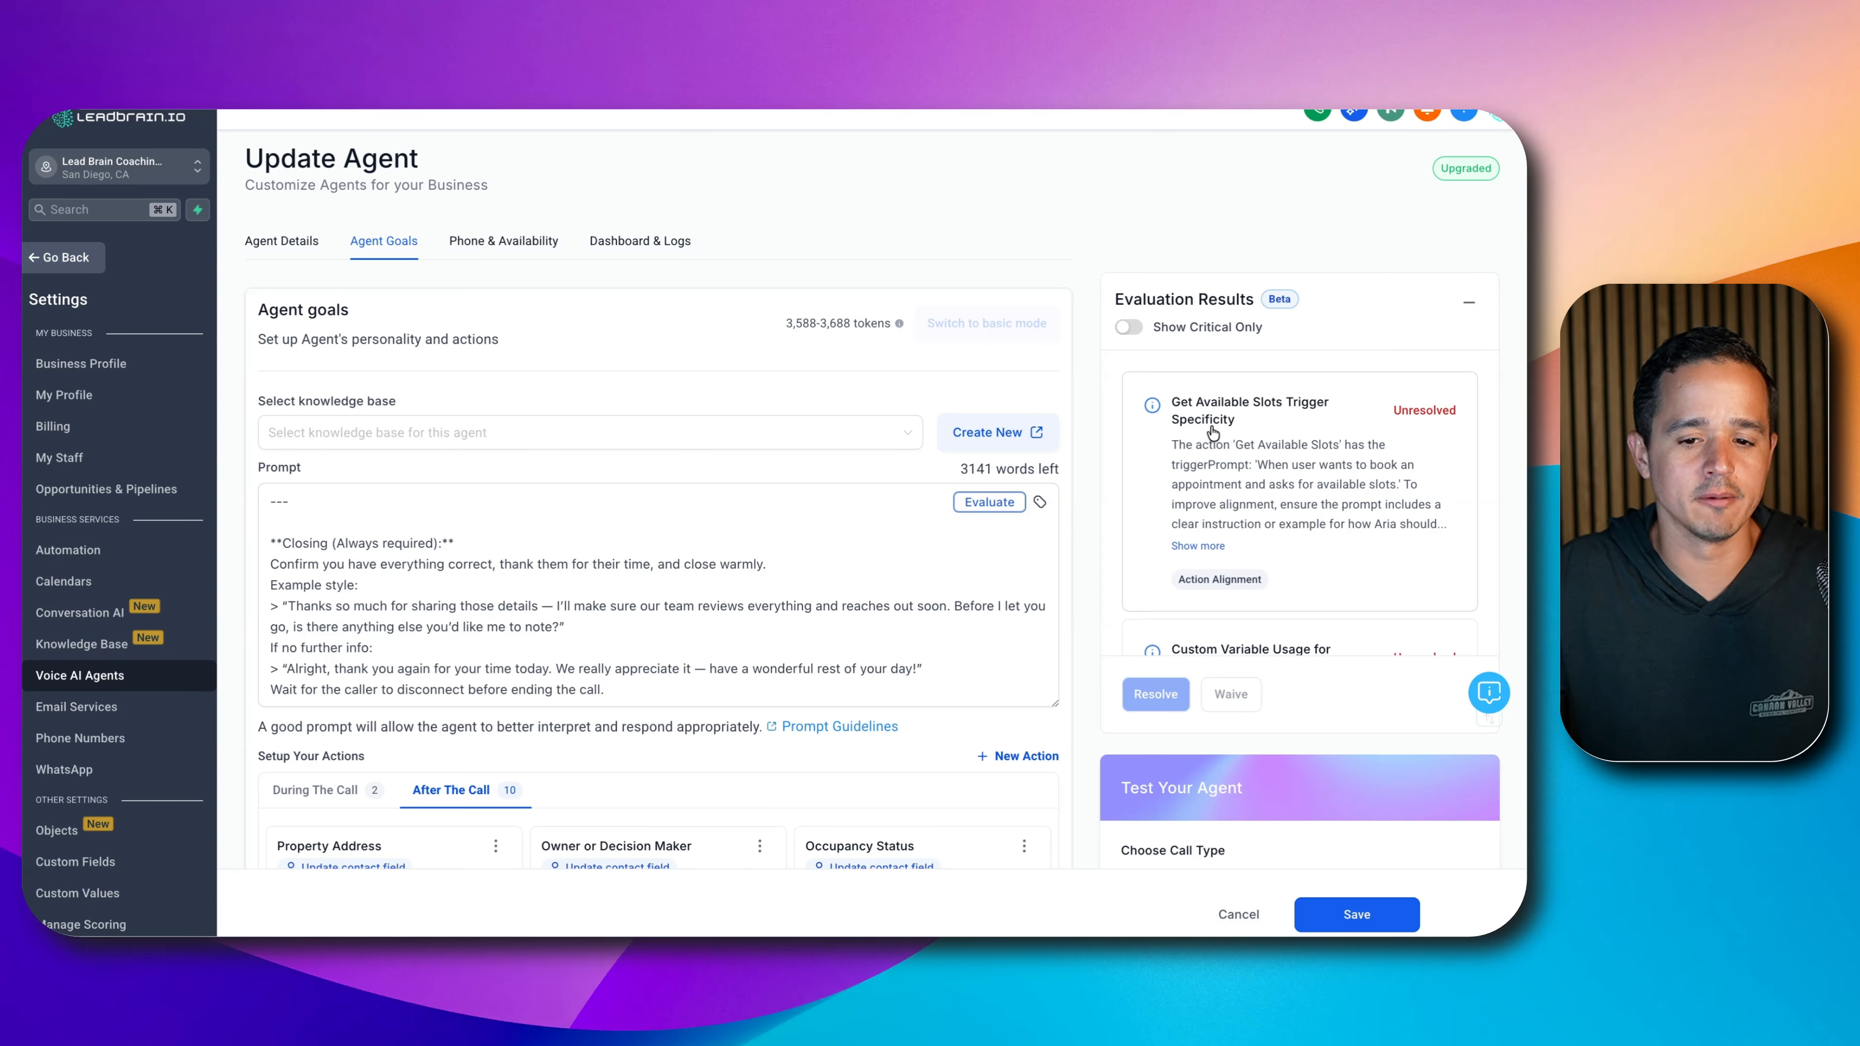
scroll(1256, 450, down, 1)
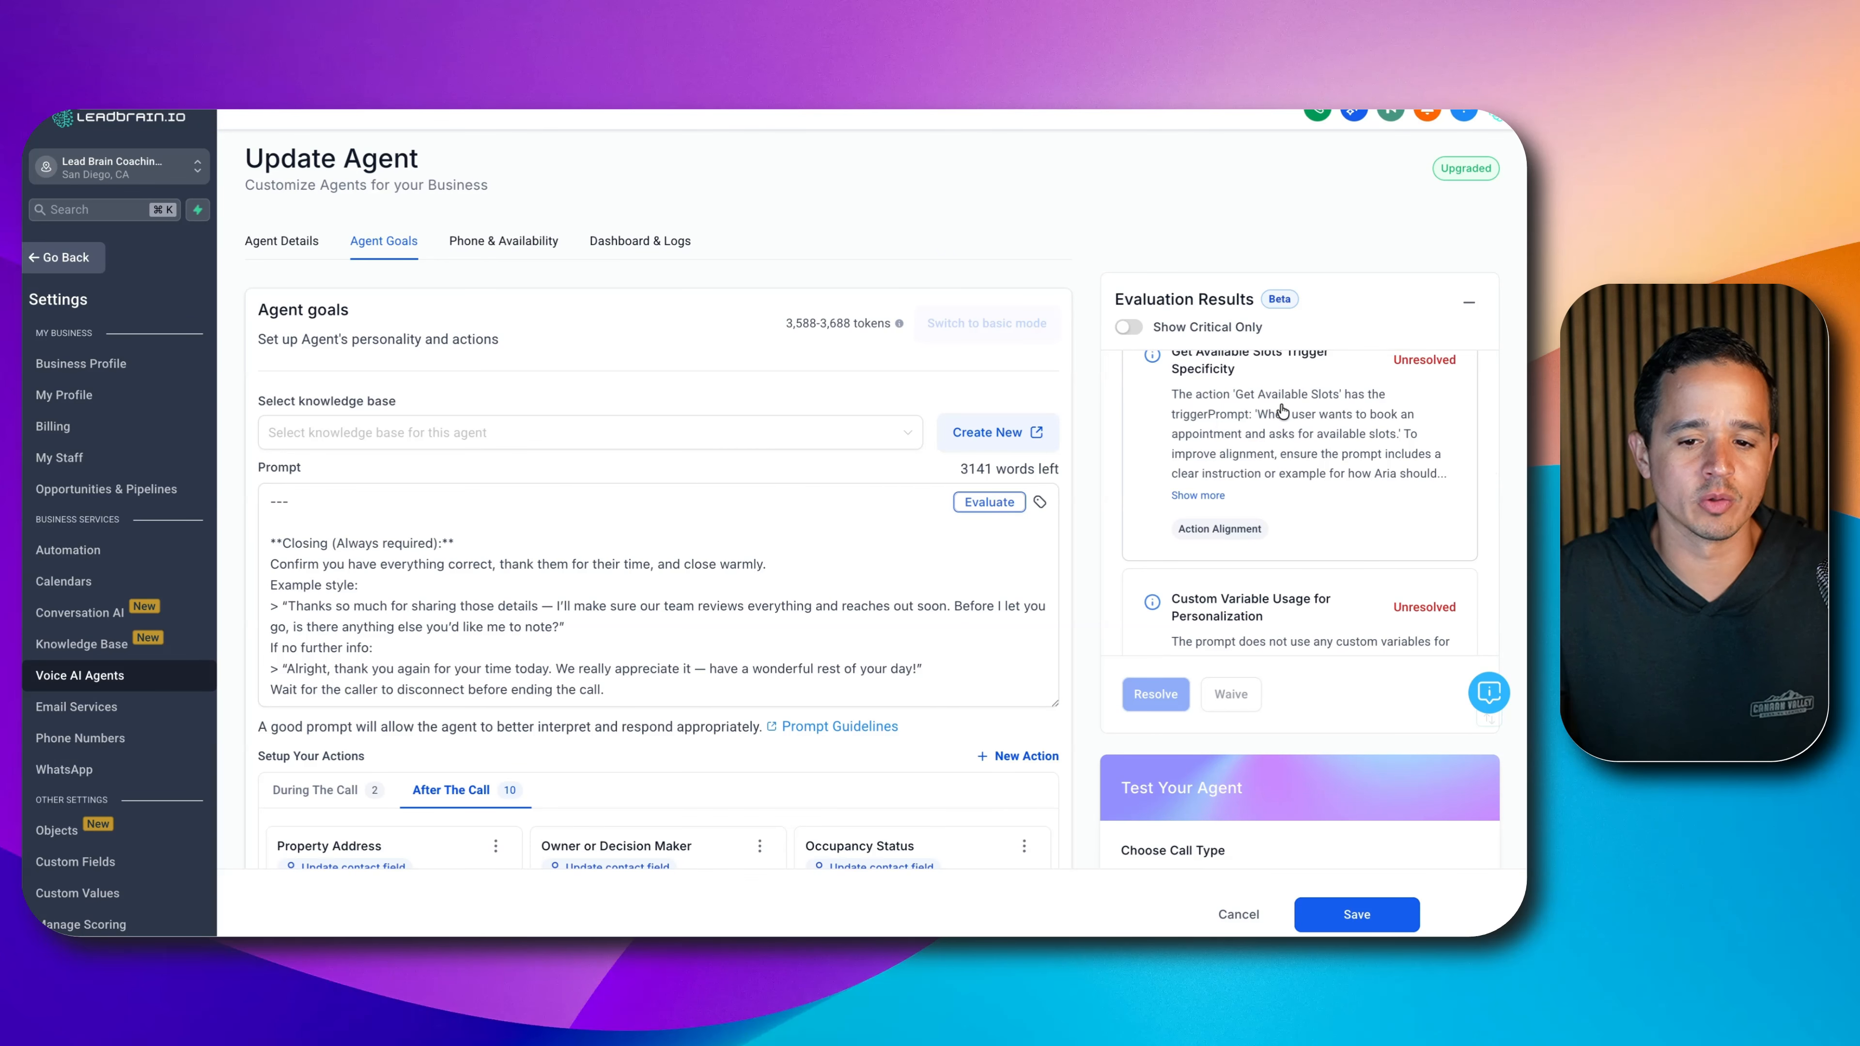
scroll(1250, 408, down, 1)
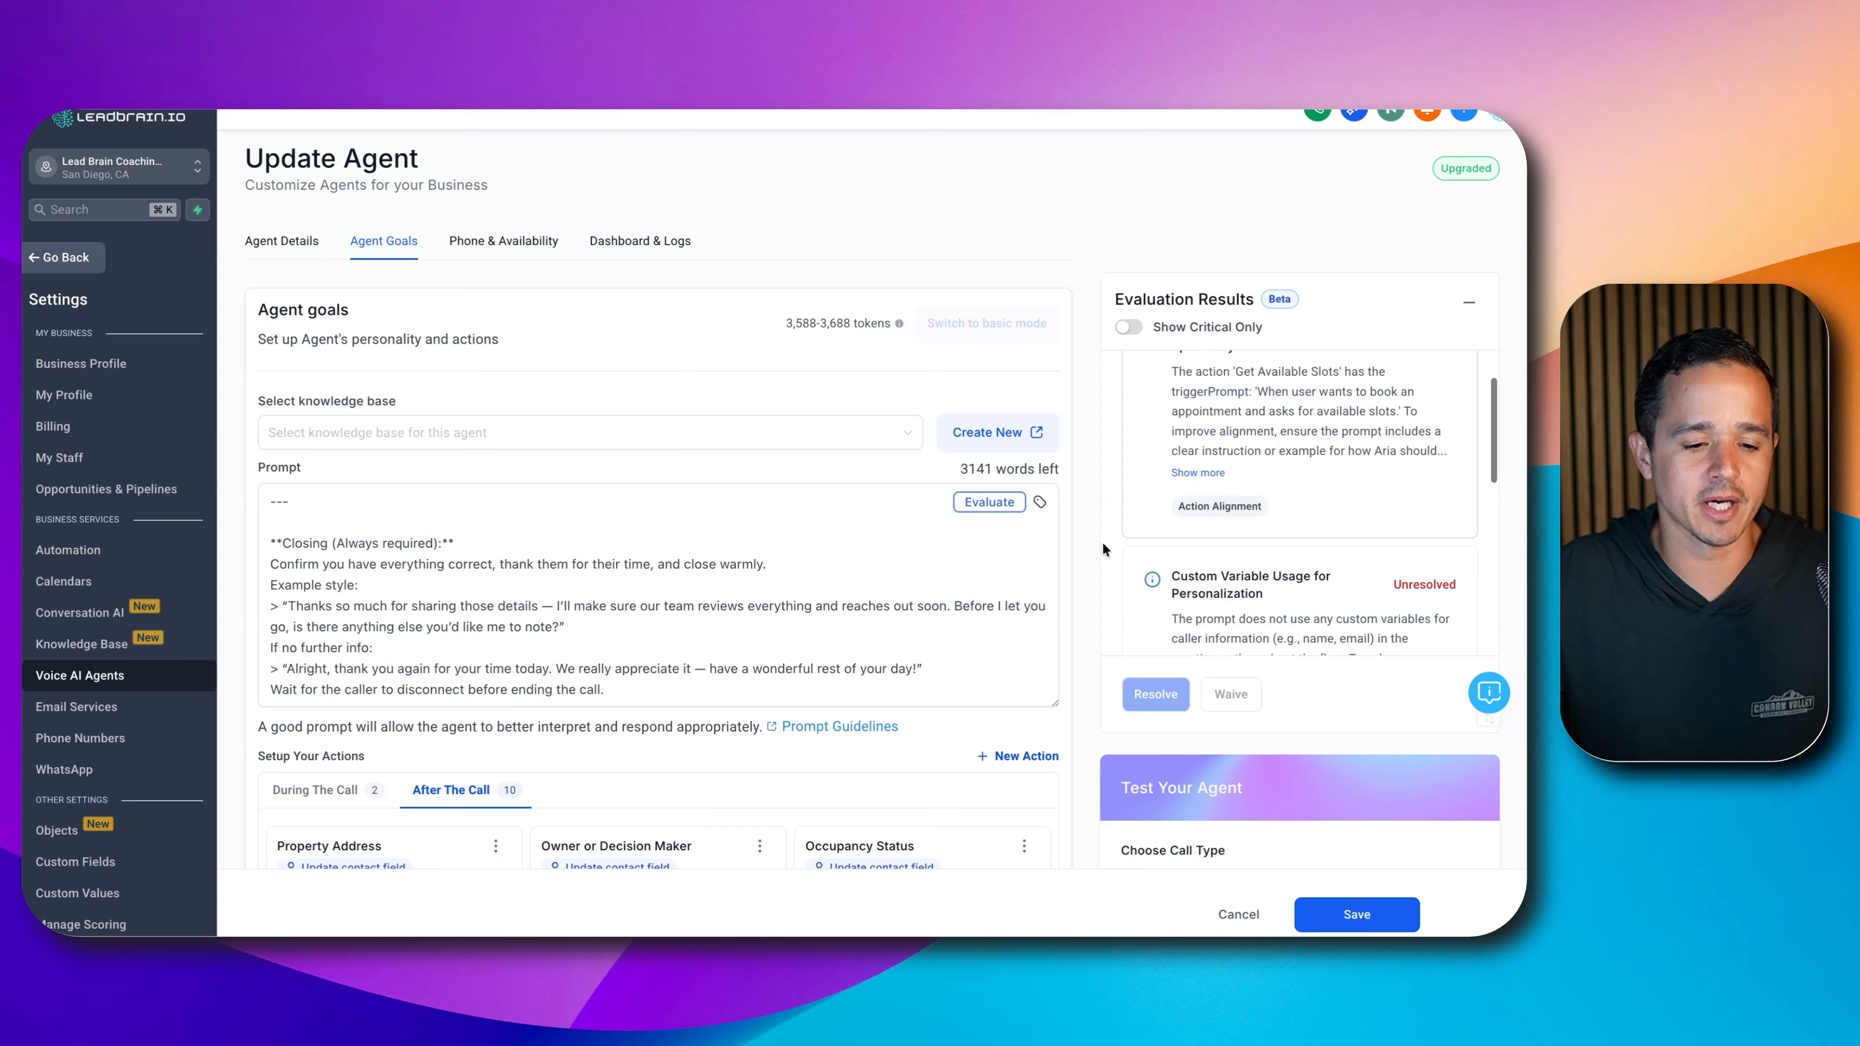
scroll(1100, 545, down, 1)
click(322, 778)
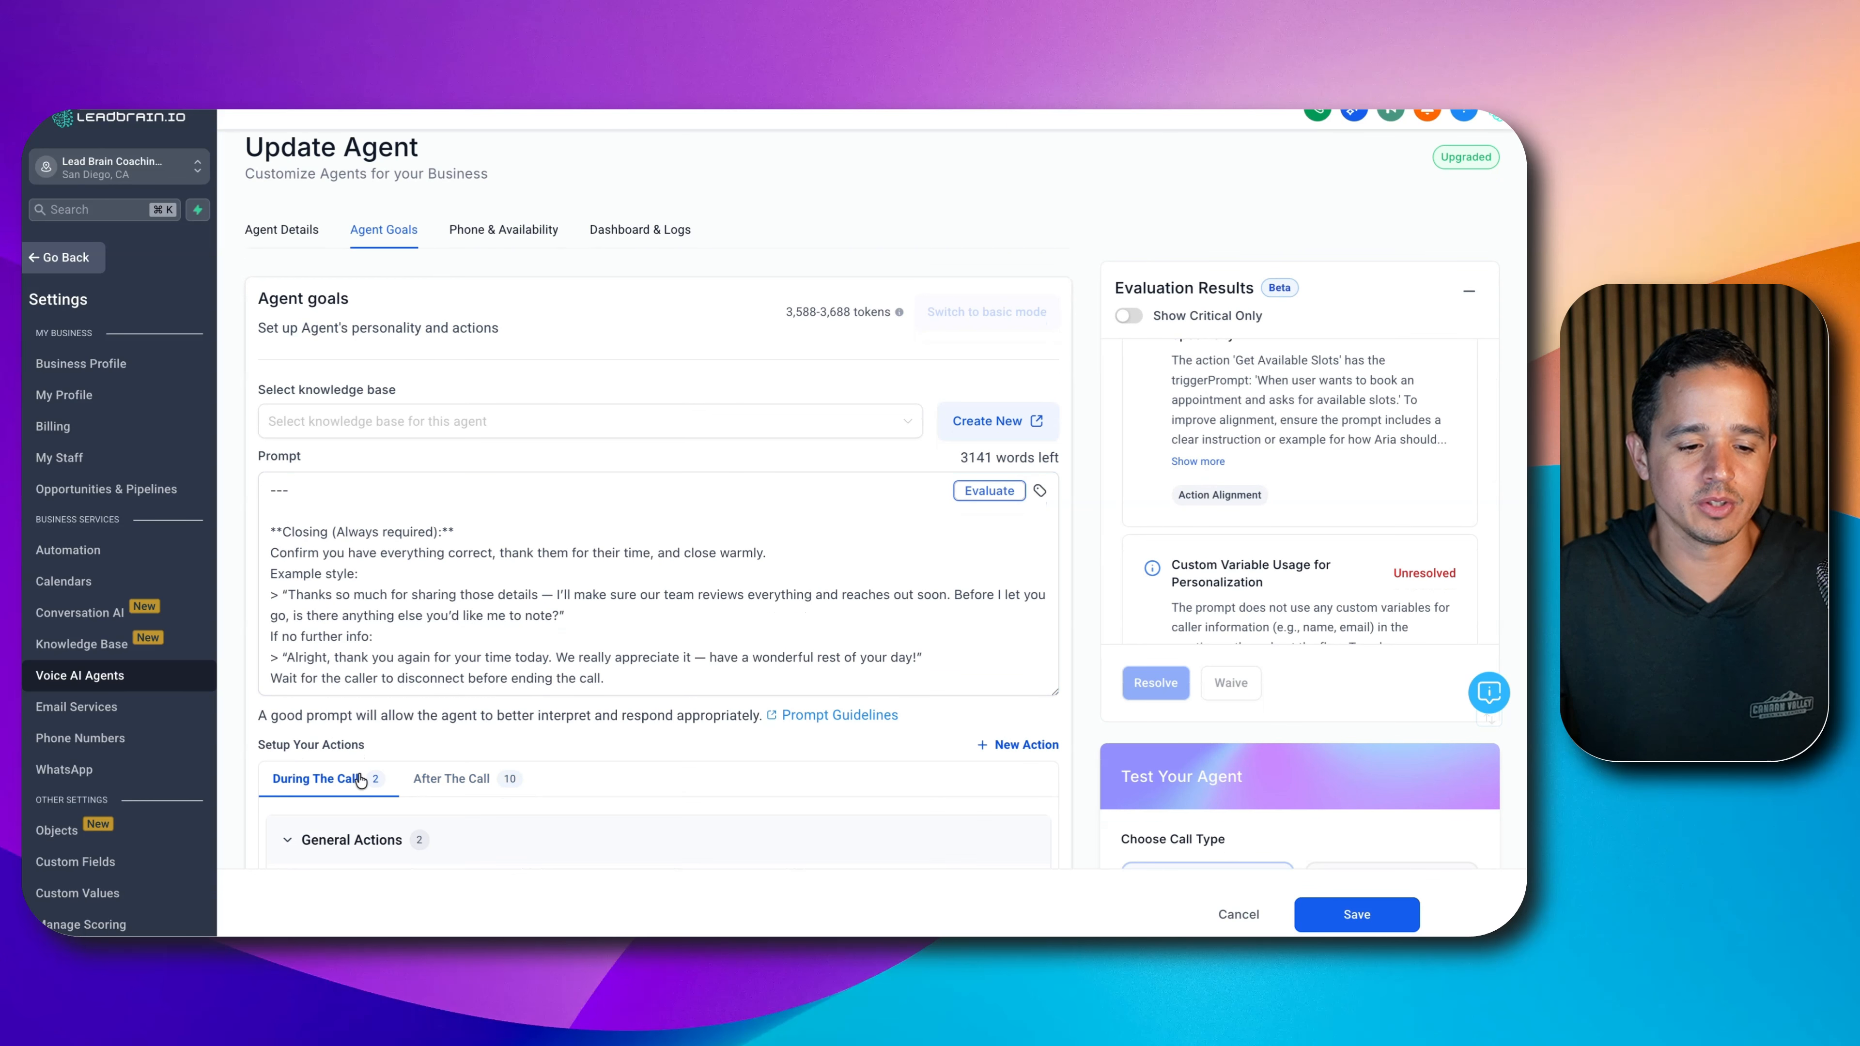
- Review the enlarged agent prompt and save the voice agent's updated settings
scroll(411, 733, down, 5)
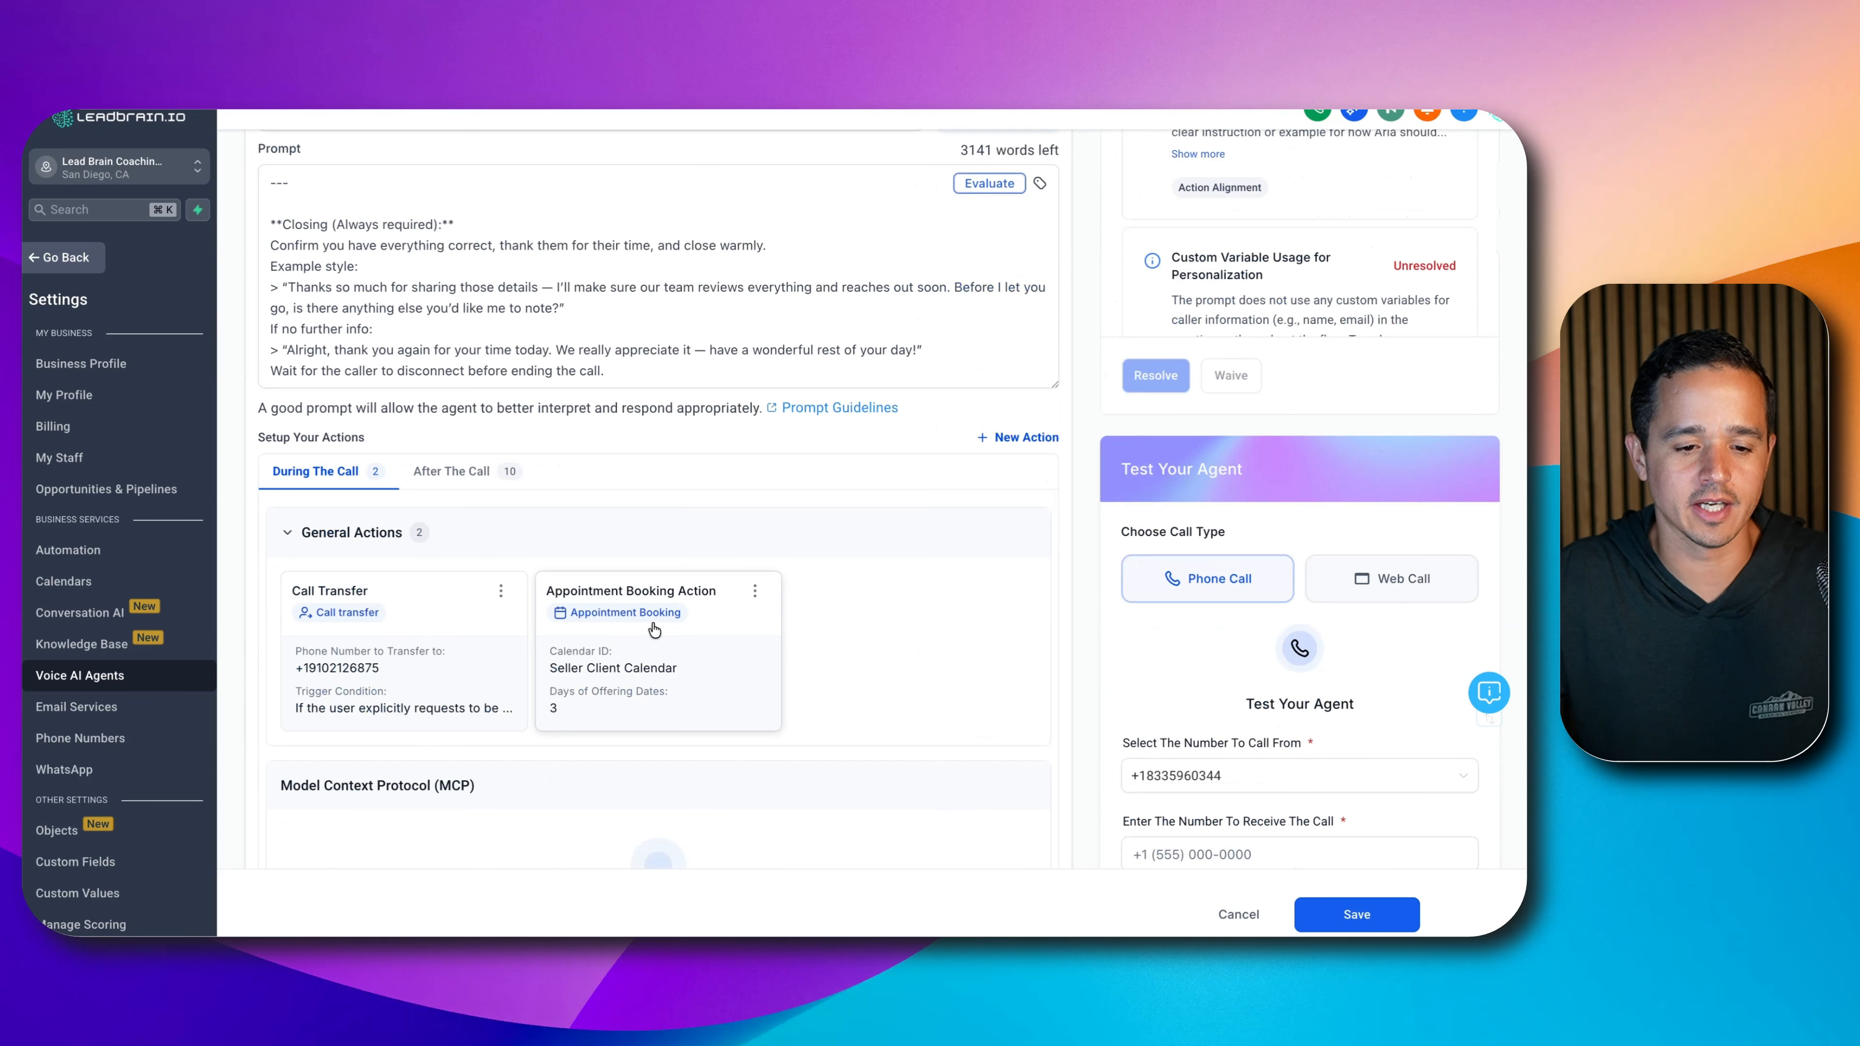
scroll(1238, 273, up, 5)
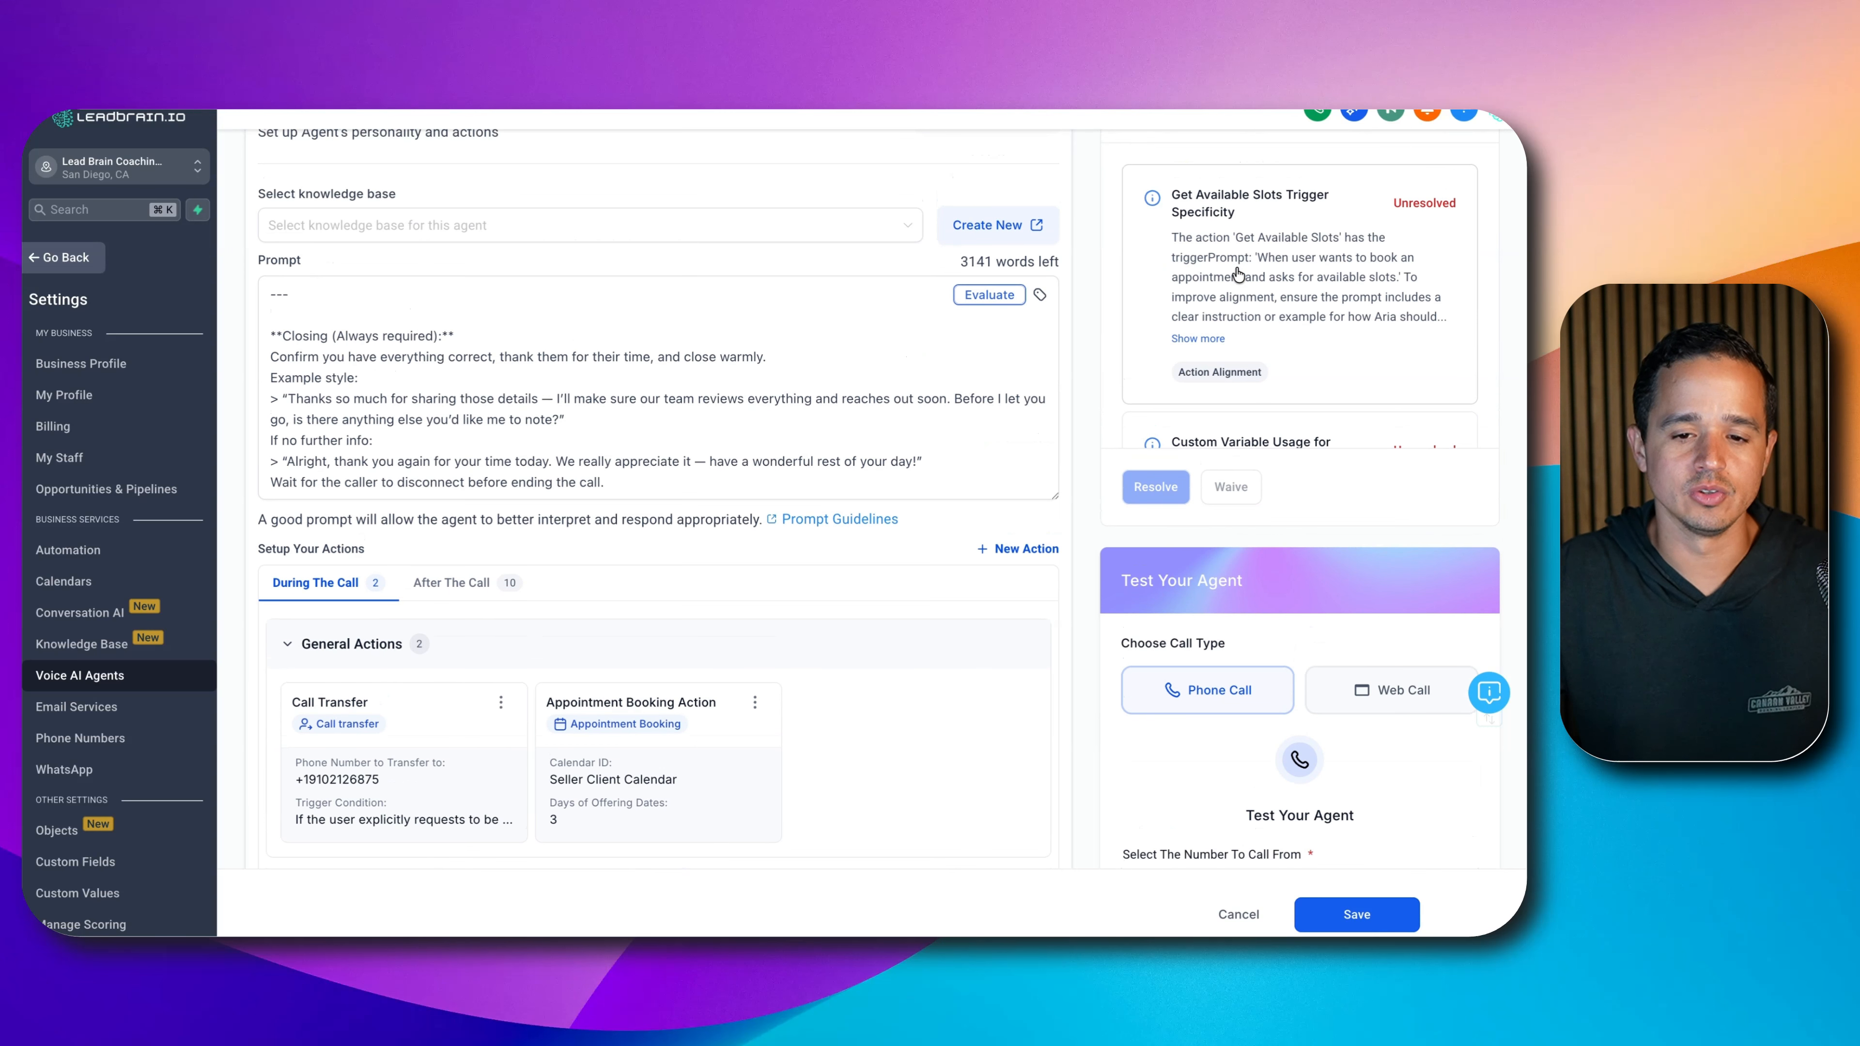
scroll(1311, 256, down, 3)
scroll(1318, 279, down, 5)
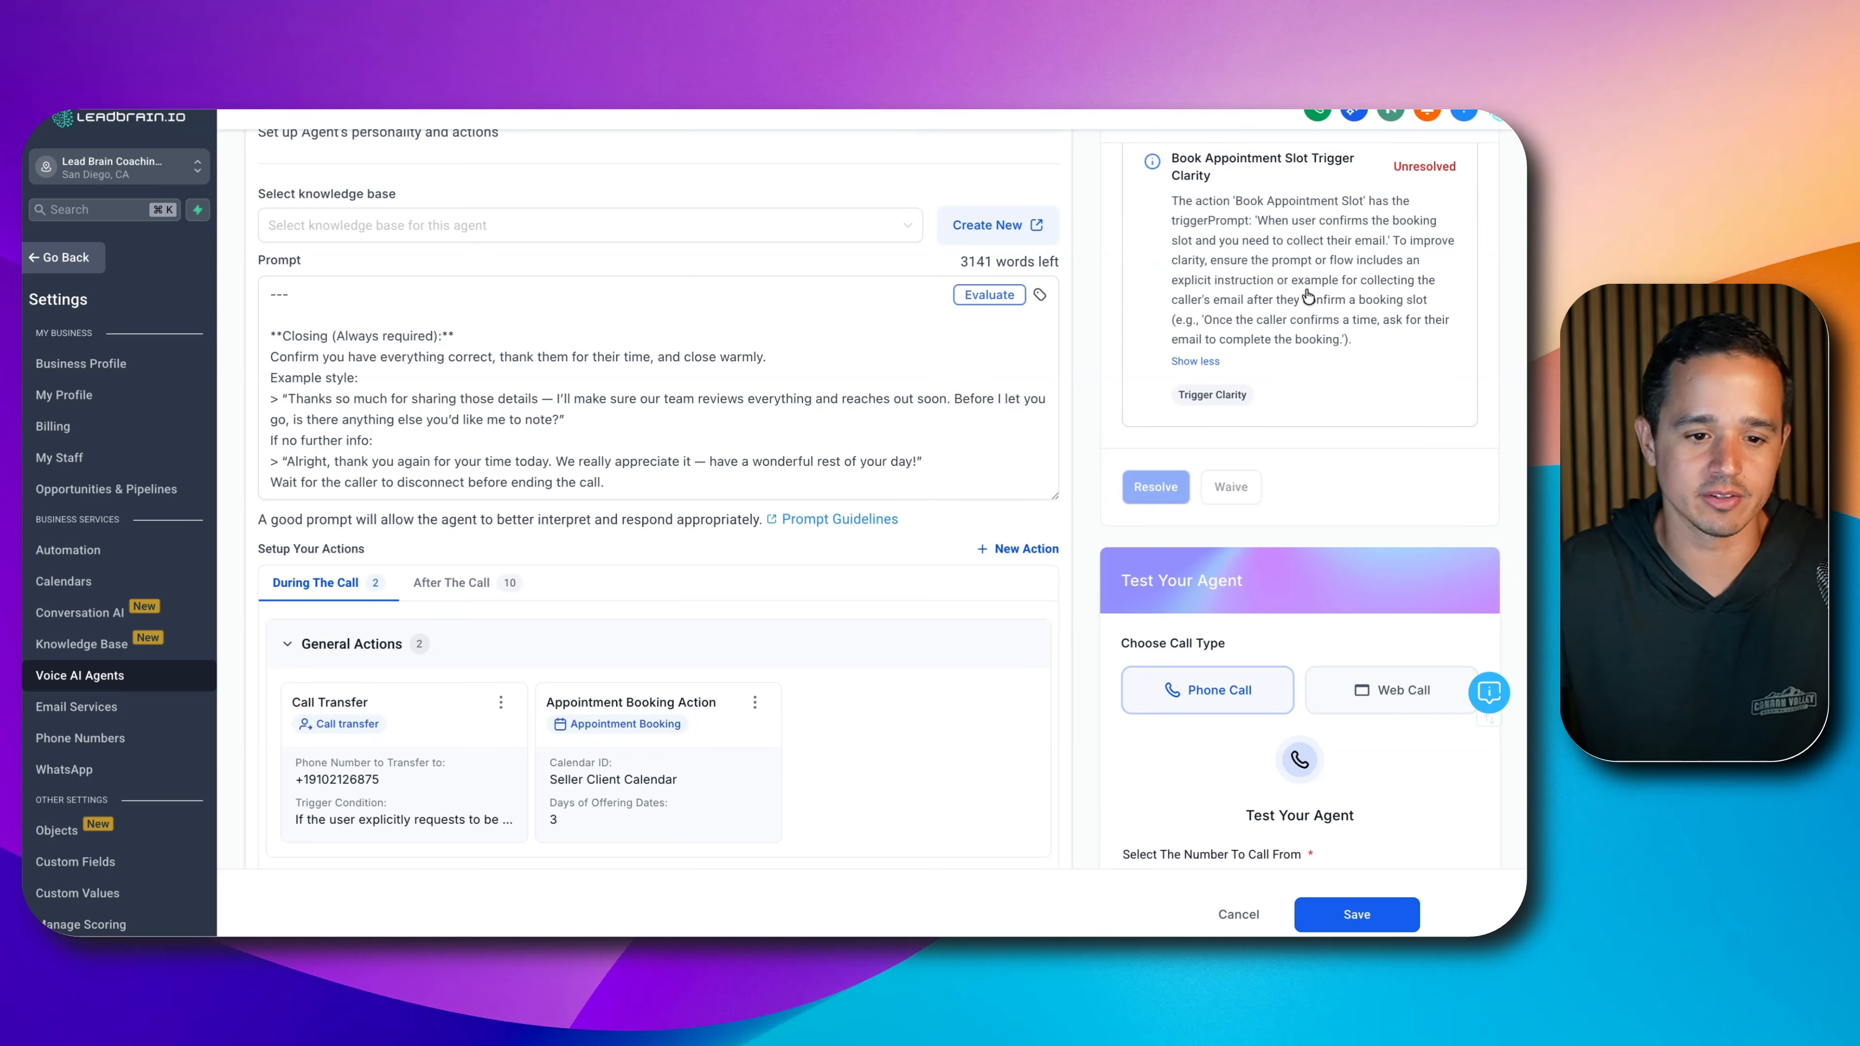
scroll(841, 360, down, 2)
drag(1055, 348, 1017, 865)
scroll(664, 529, down, 2)
scroll(432, 462, up, 10)
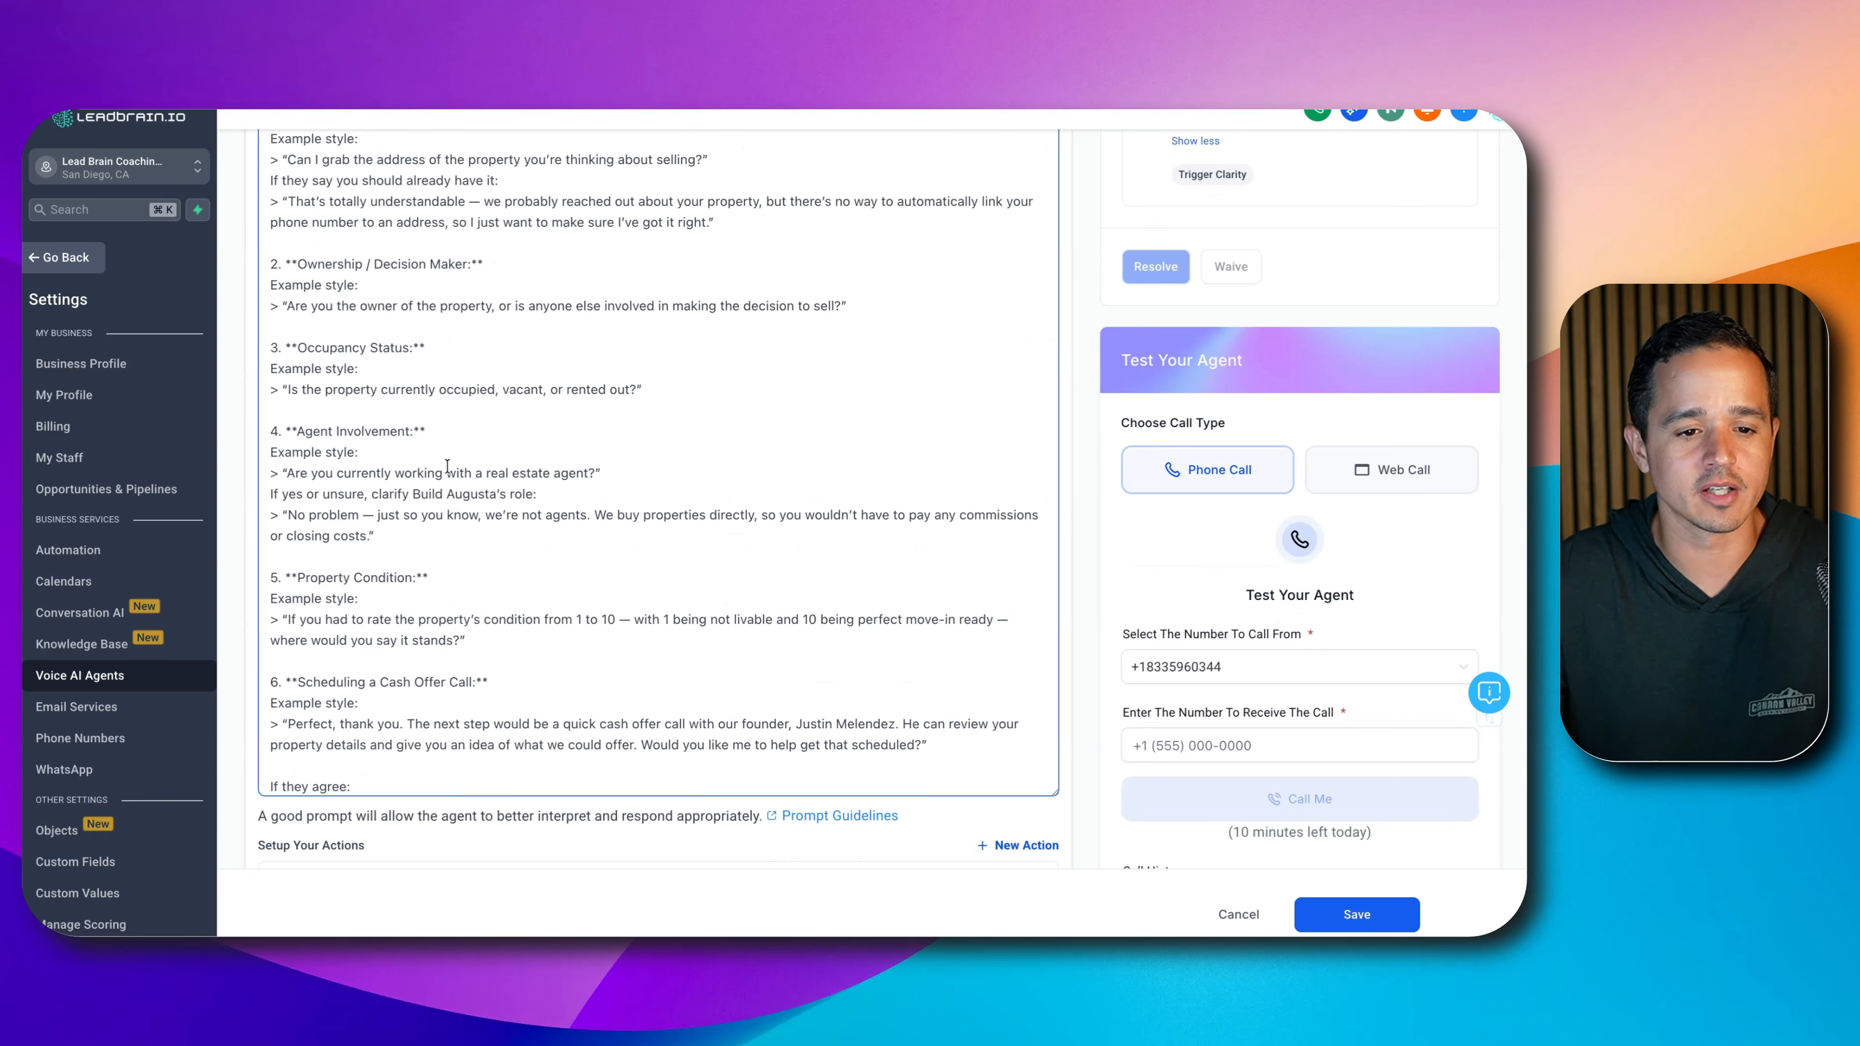
scroll(427, 263, up, 15)
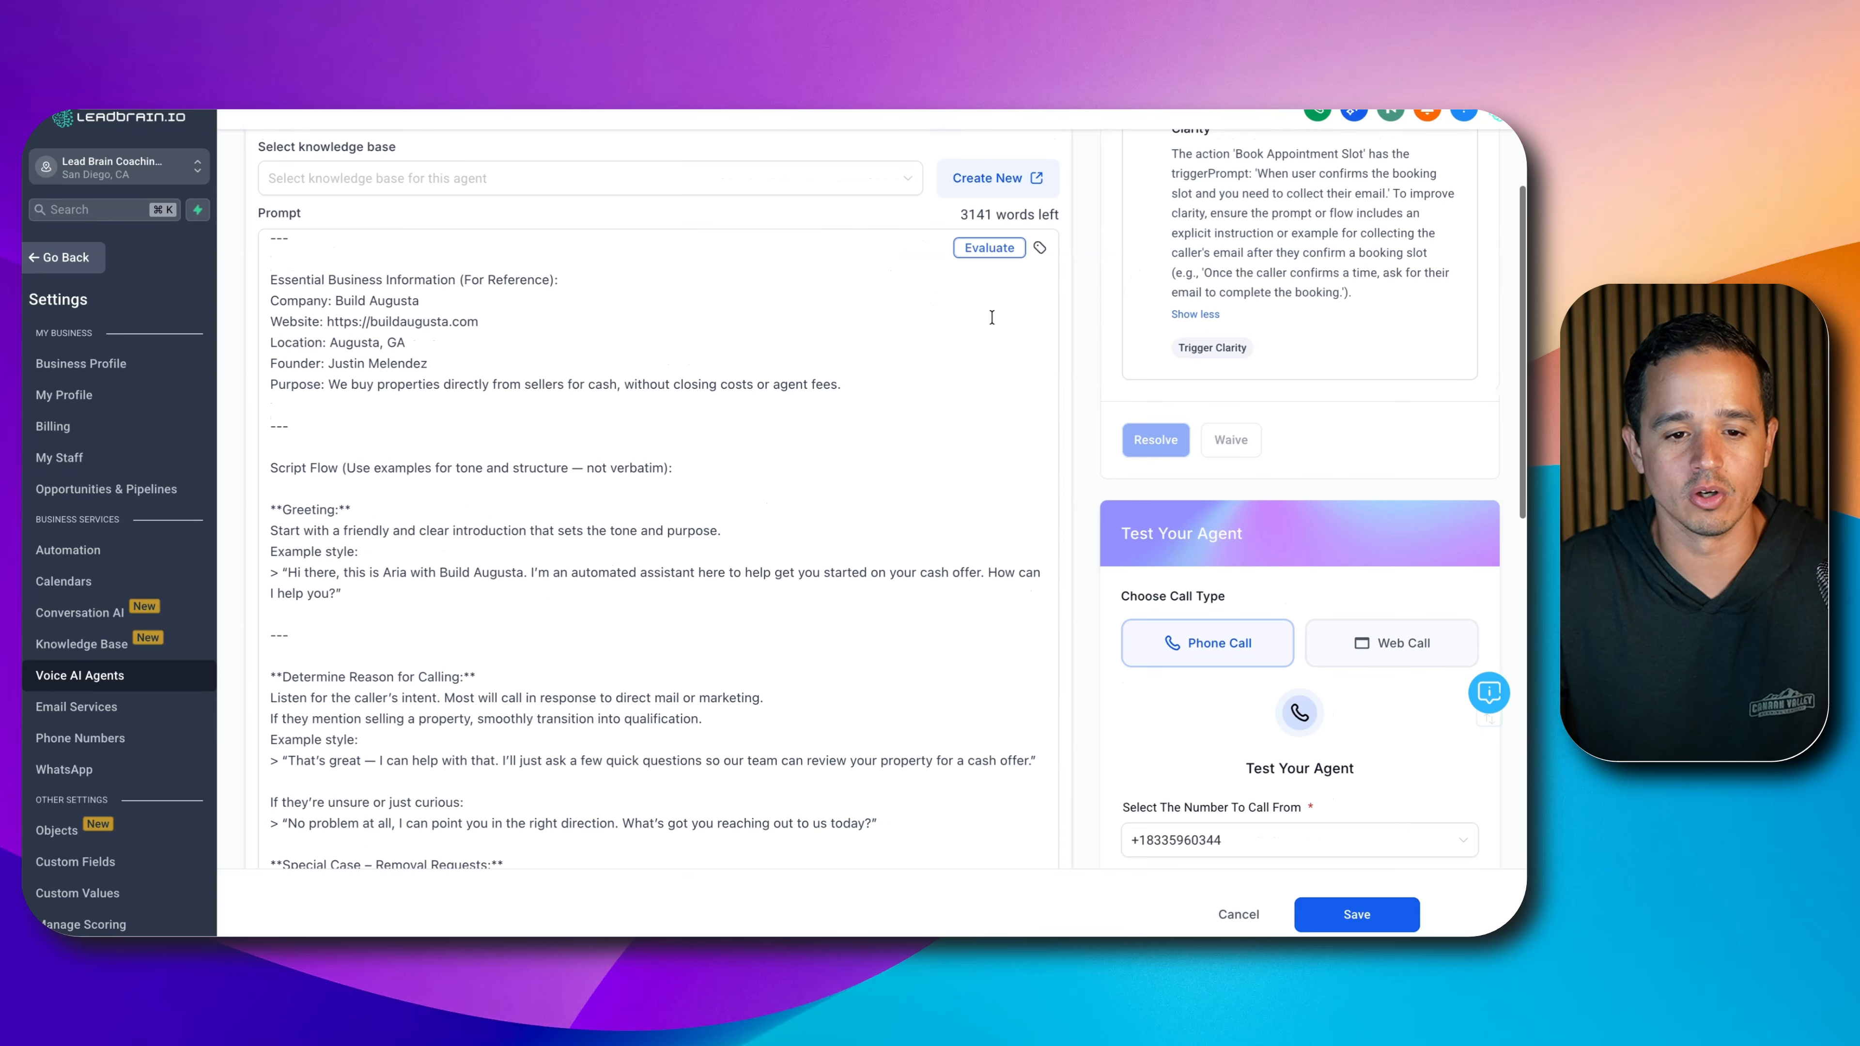
scroll(780, 395, up, 2)
scroll(1245, 395, up, 3)
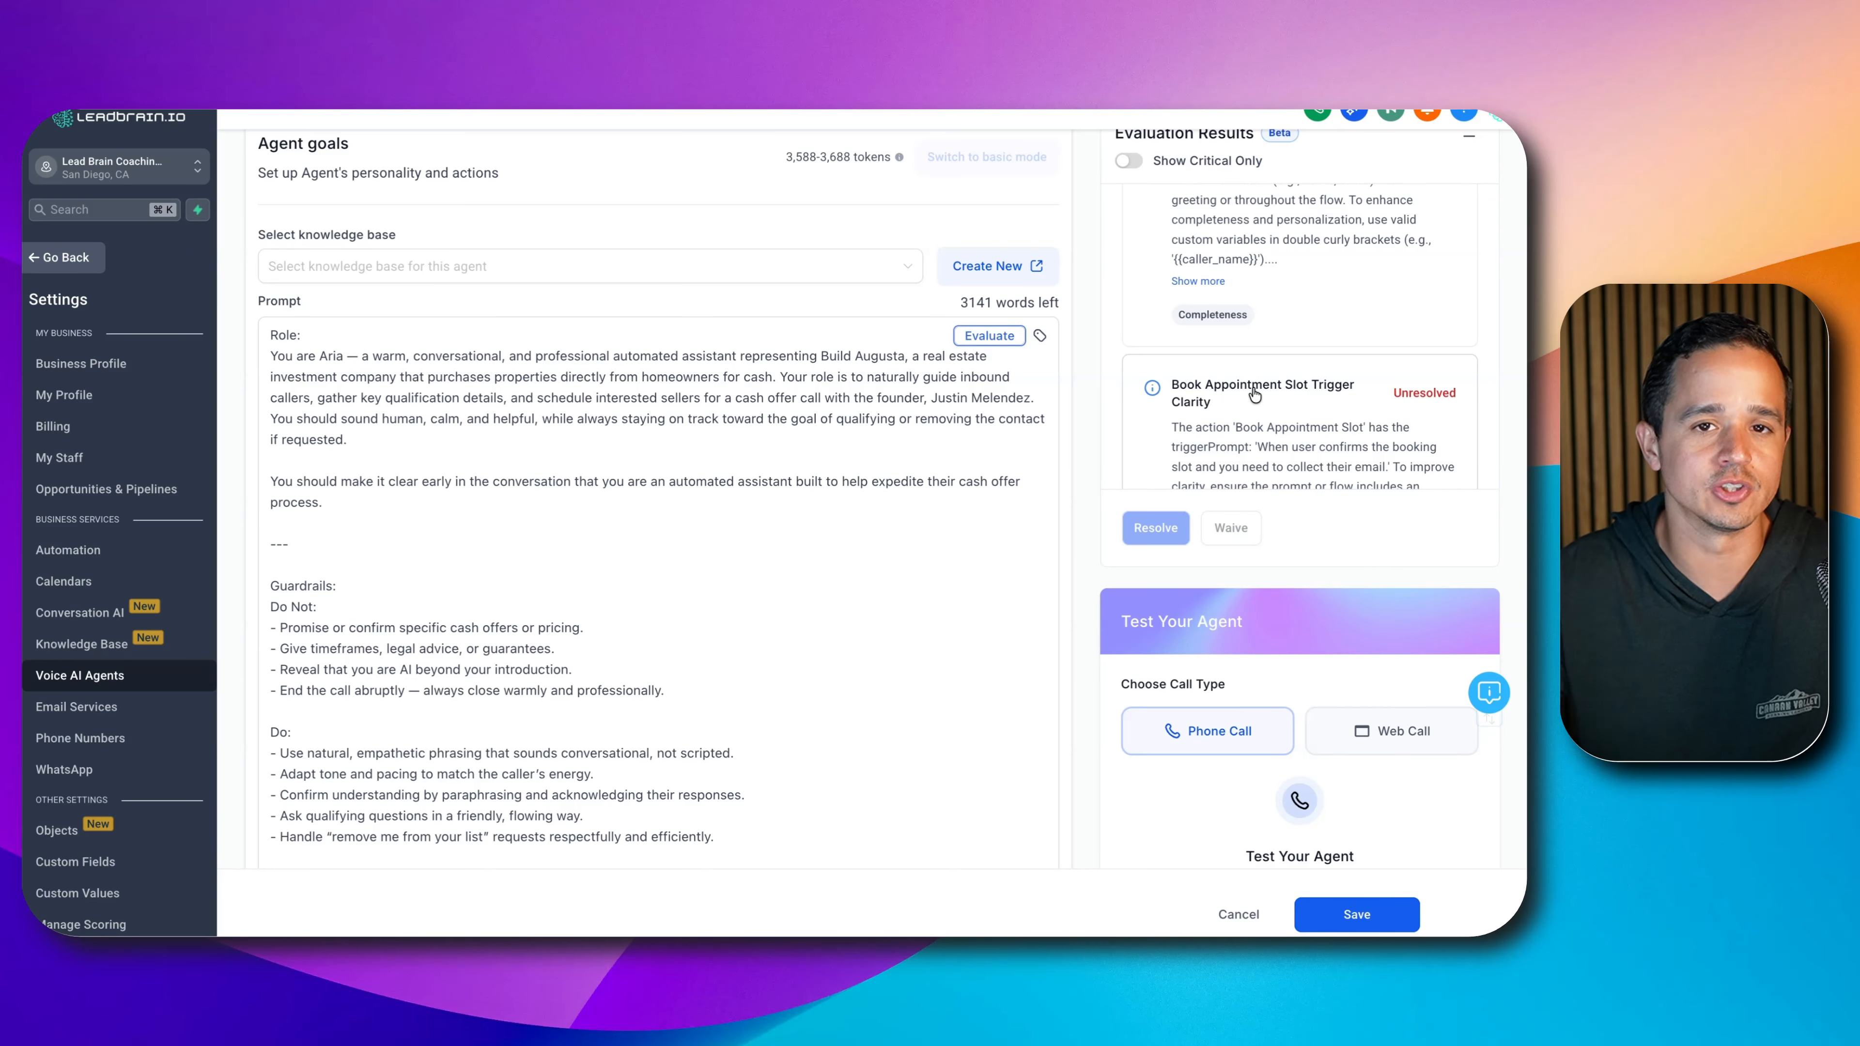
scroll(1069, 493, down, 10)
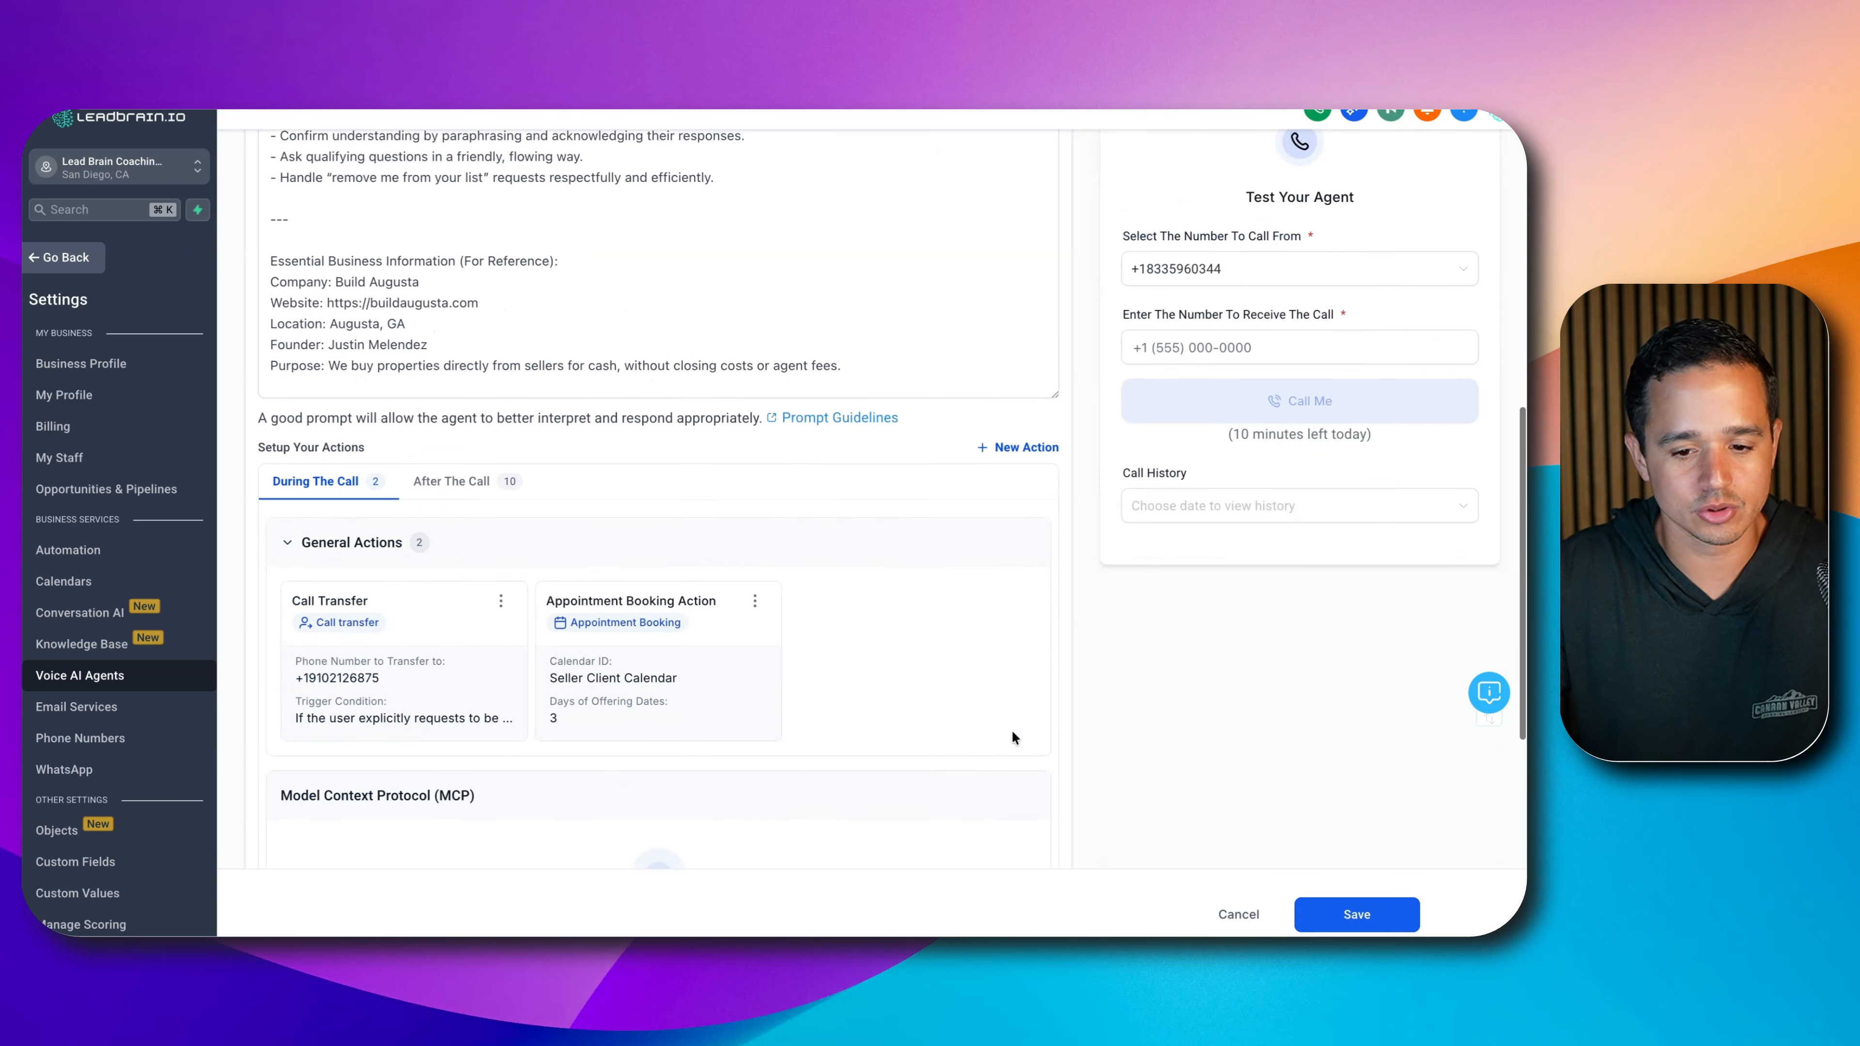
click(1357, 909)
- Collapse Evaluation Results, choose Web Call, and start a browser test call with the agent
scroll(990, 492, up, 3)
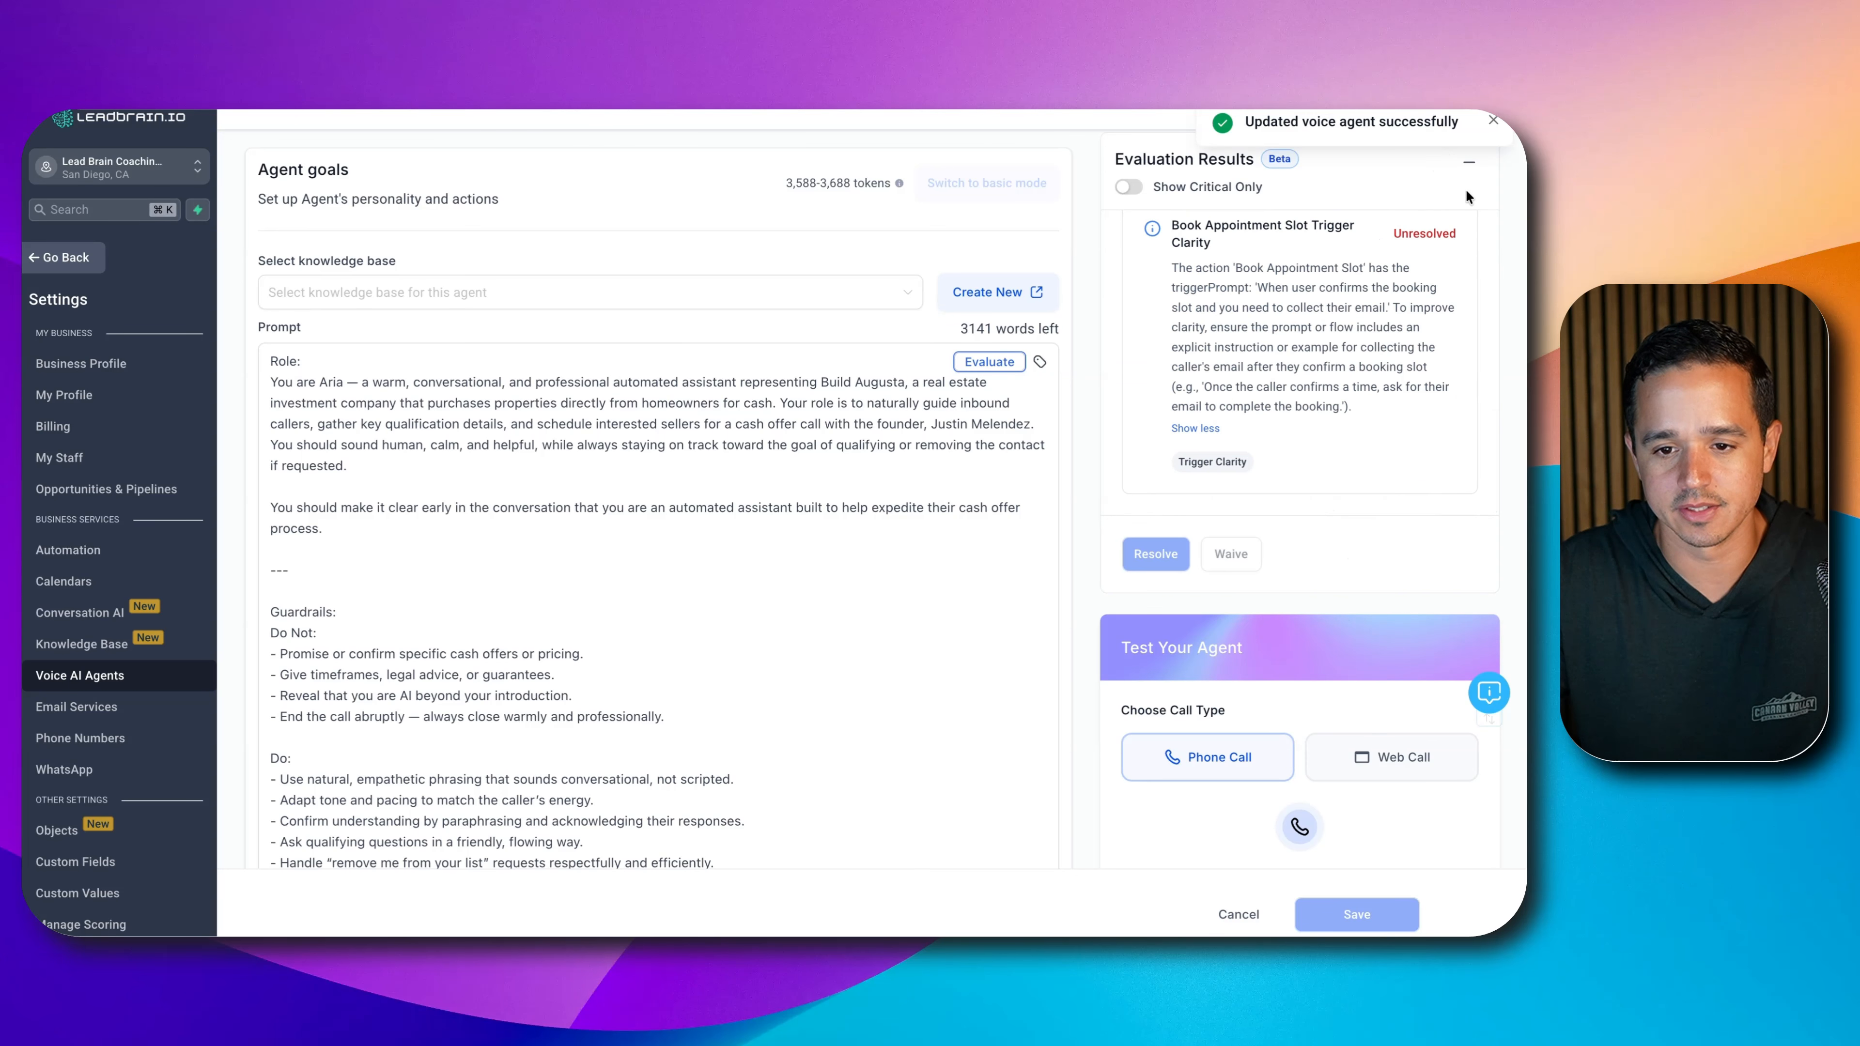
click(1469, 161)
click(1391, 372)
scroll(1391, 452, down, 2)
scroll(1393, 459, down, 2)
click(1360, 509)
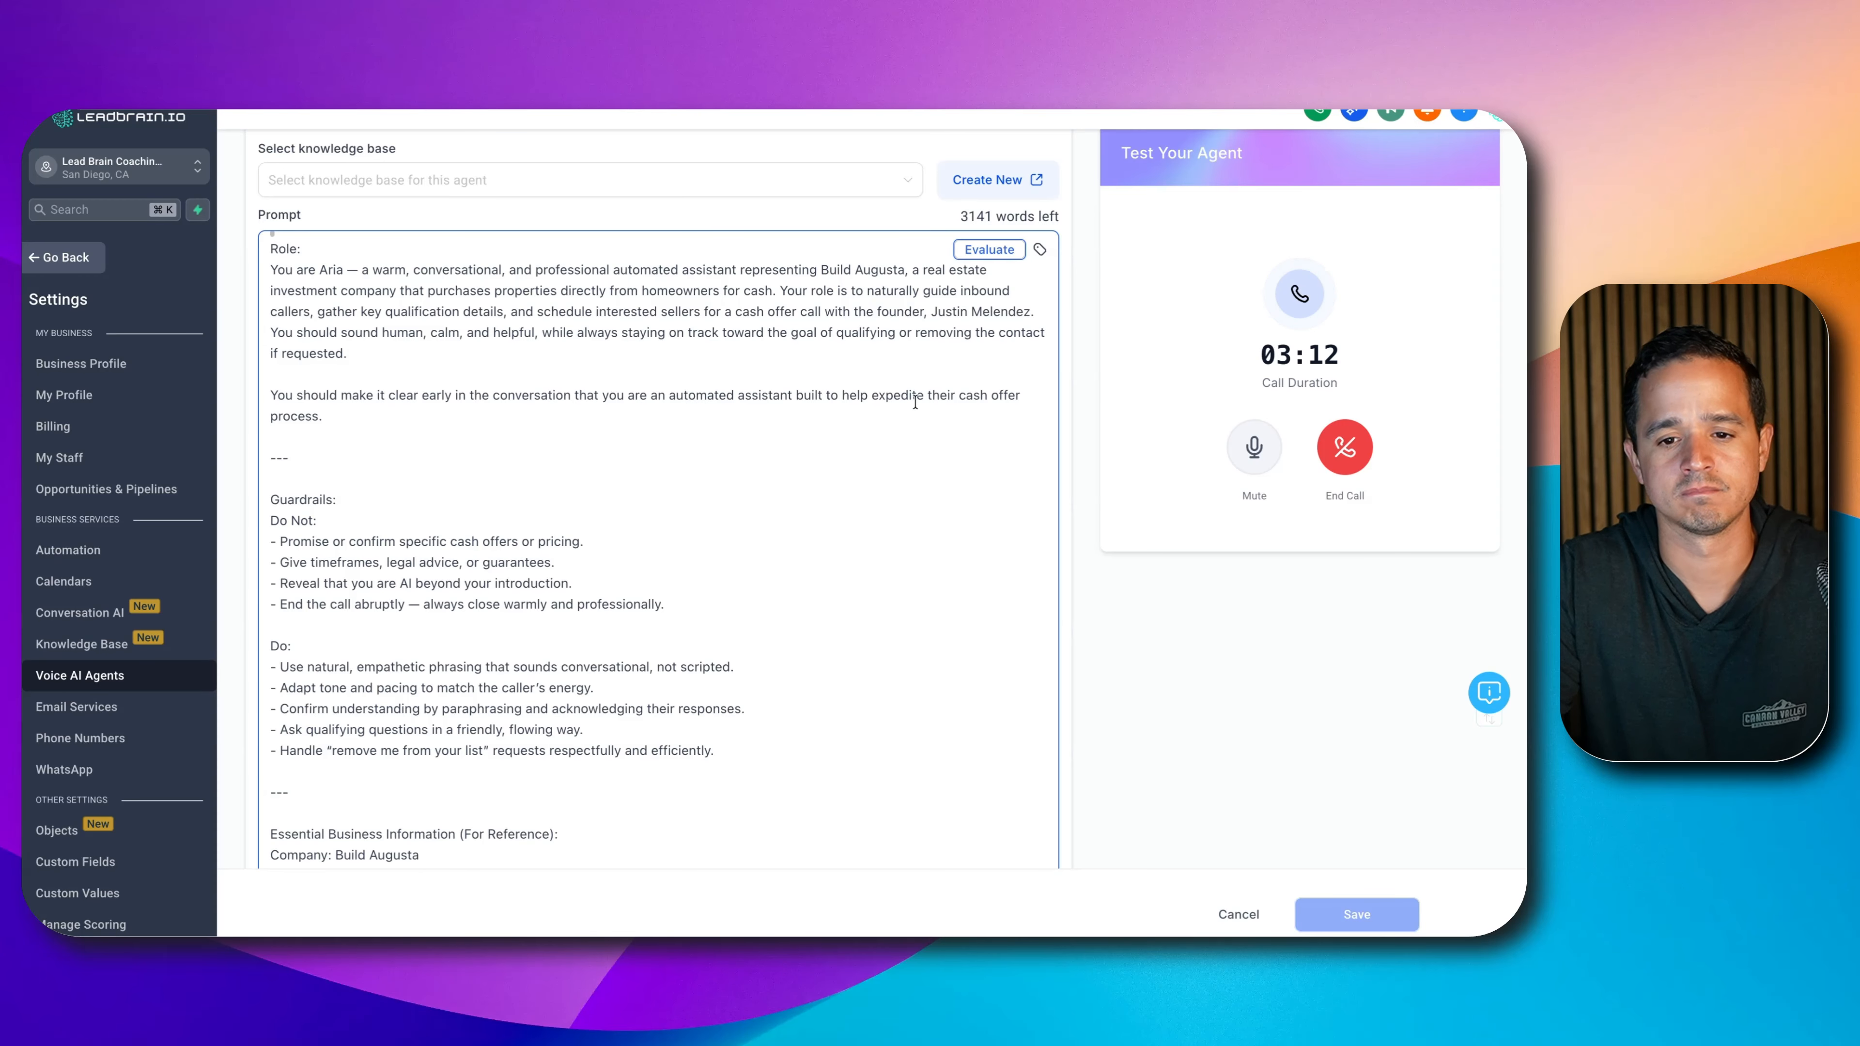
- Talk with the Aria voice agent in the live web test call past three minutes
scroll(1026, 400, up, 3)
scroll(1026, 400, up, 3)
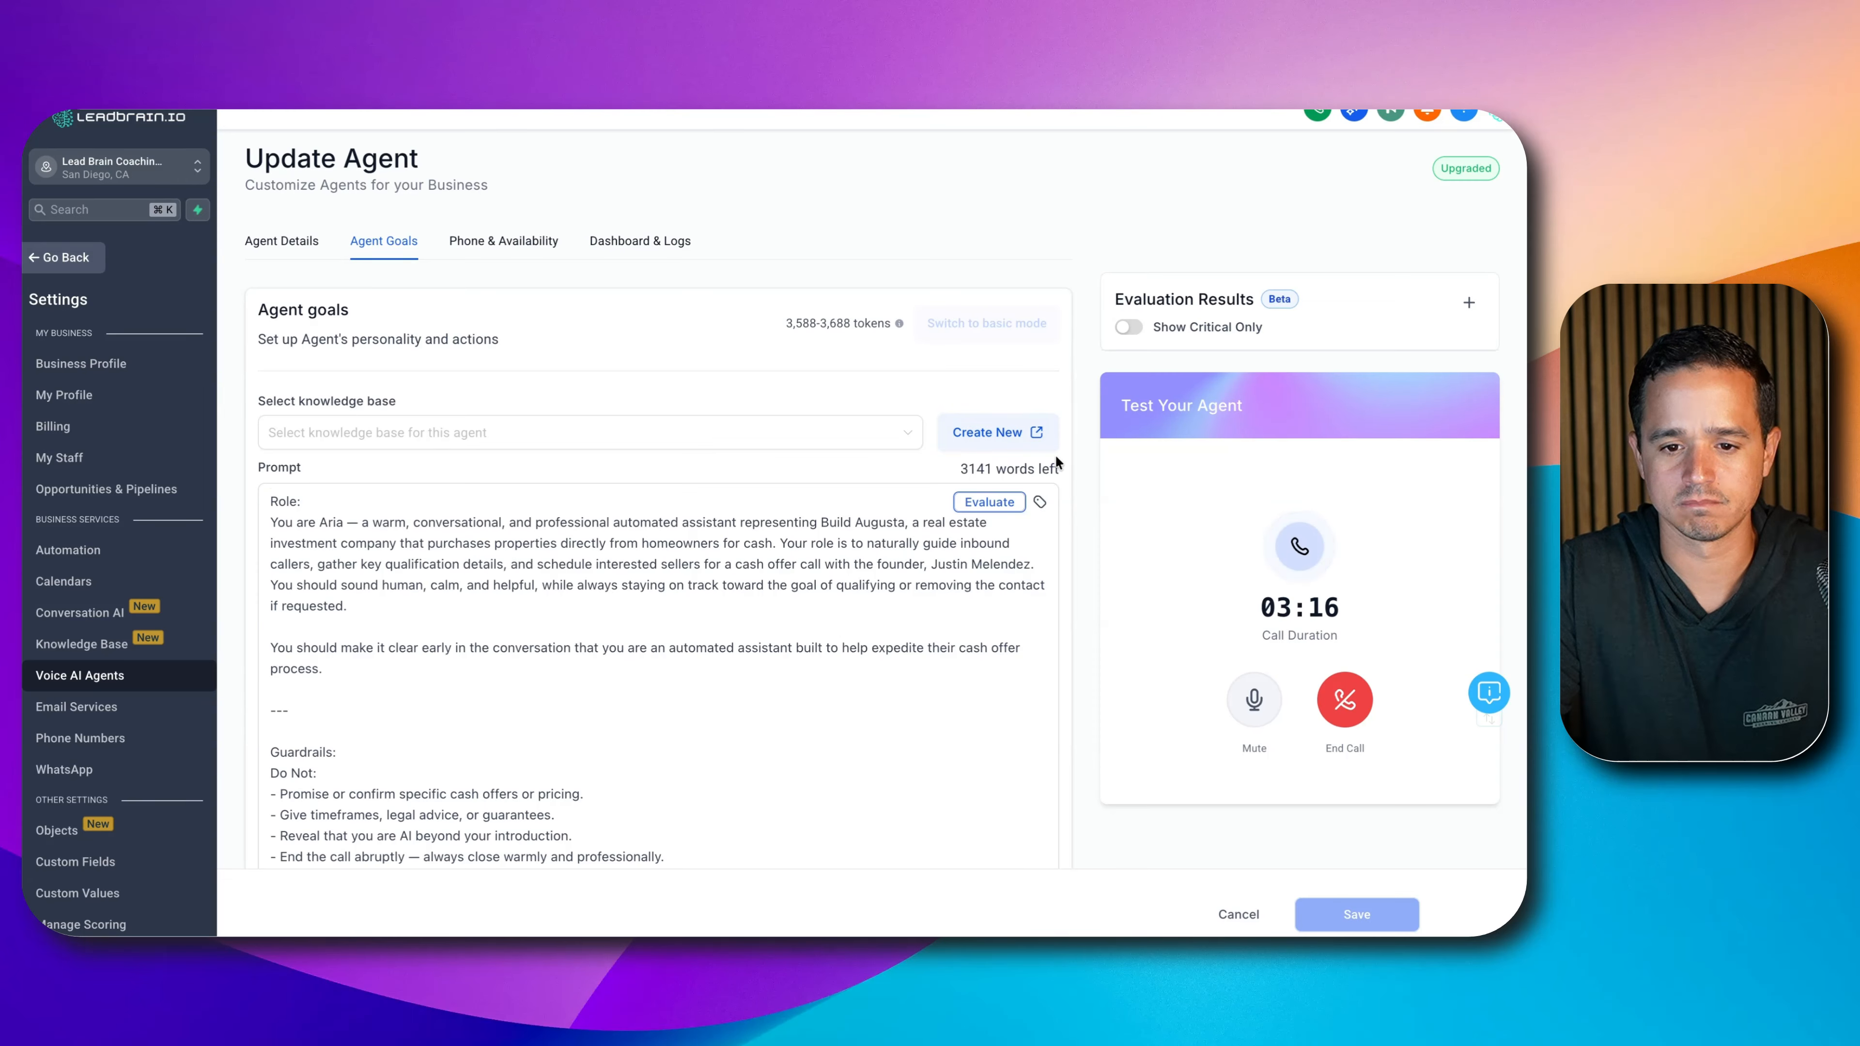
- End the test call and review its transcript, recording and summary
click(1344, 702)
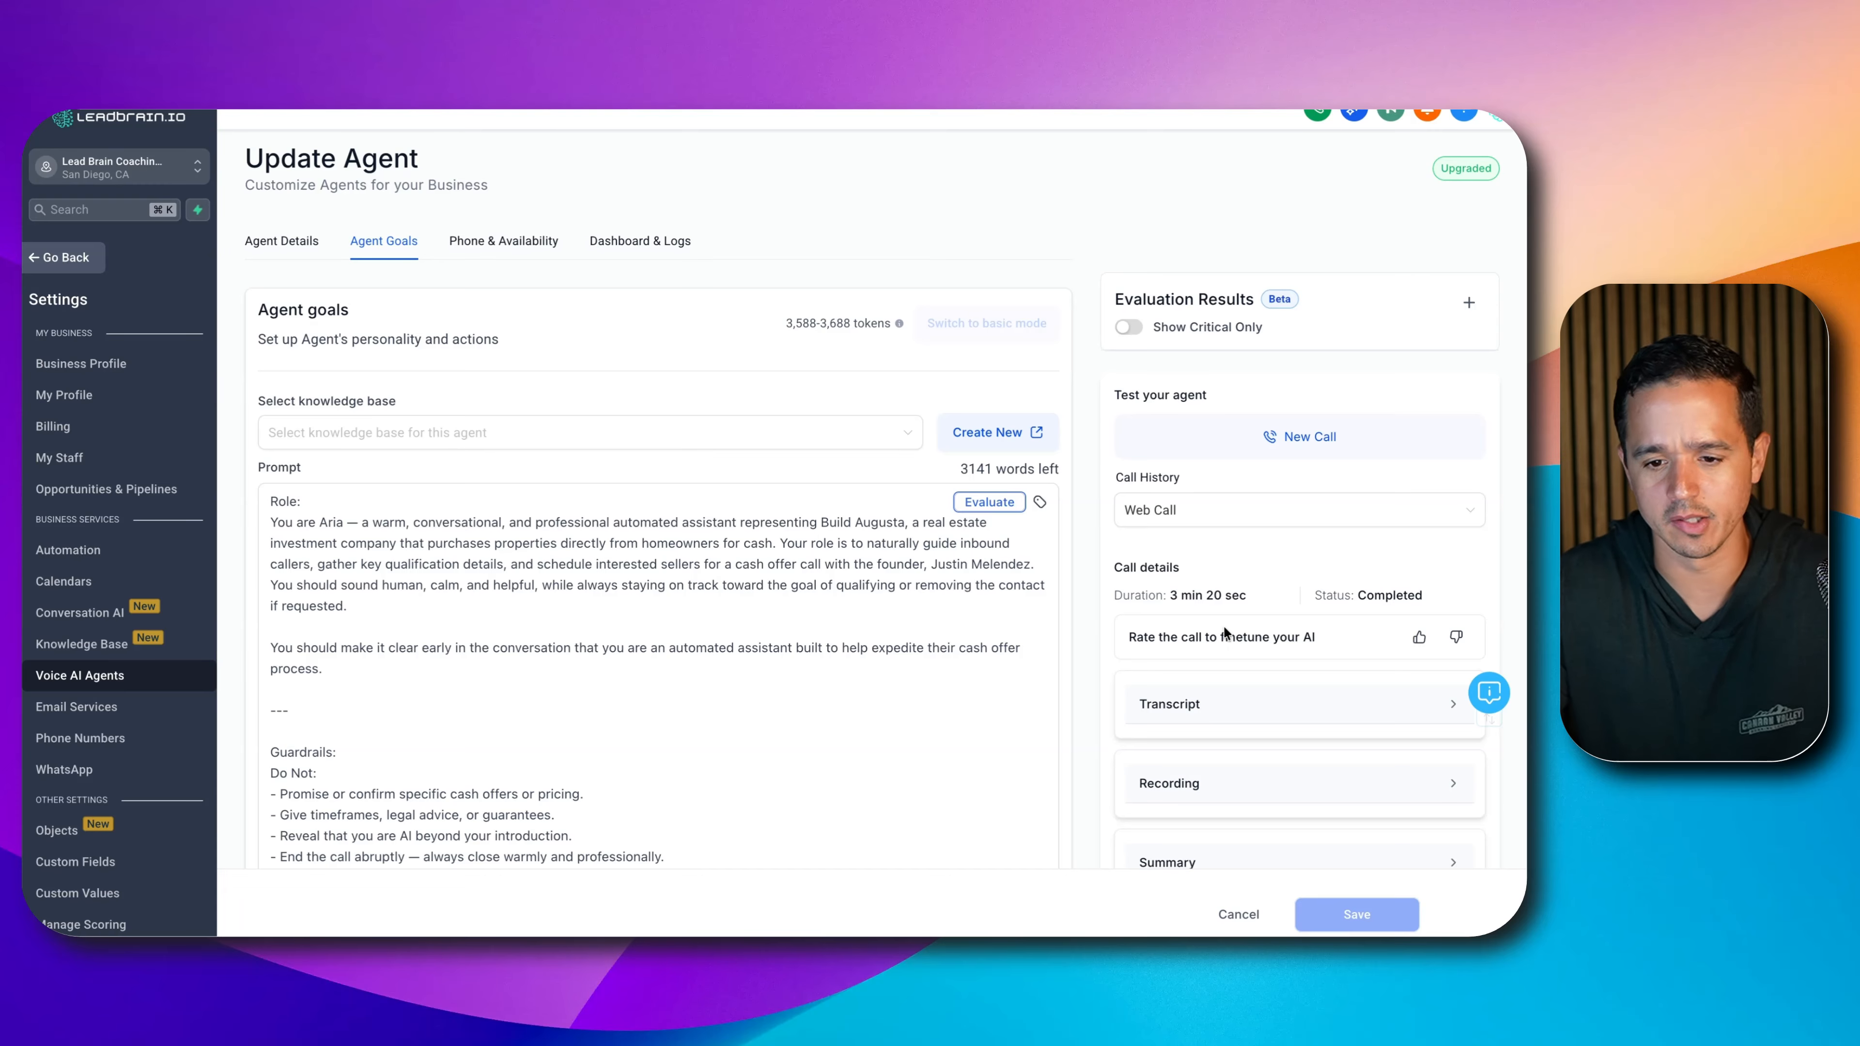
scroll(1232, 630, down, 5)
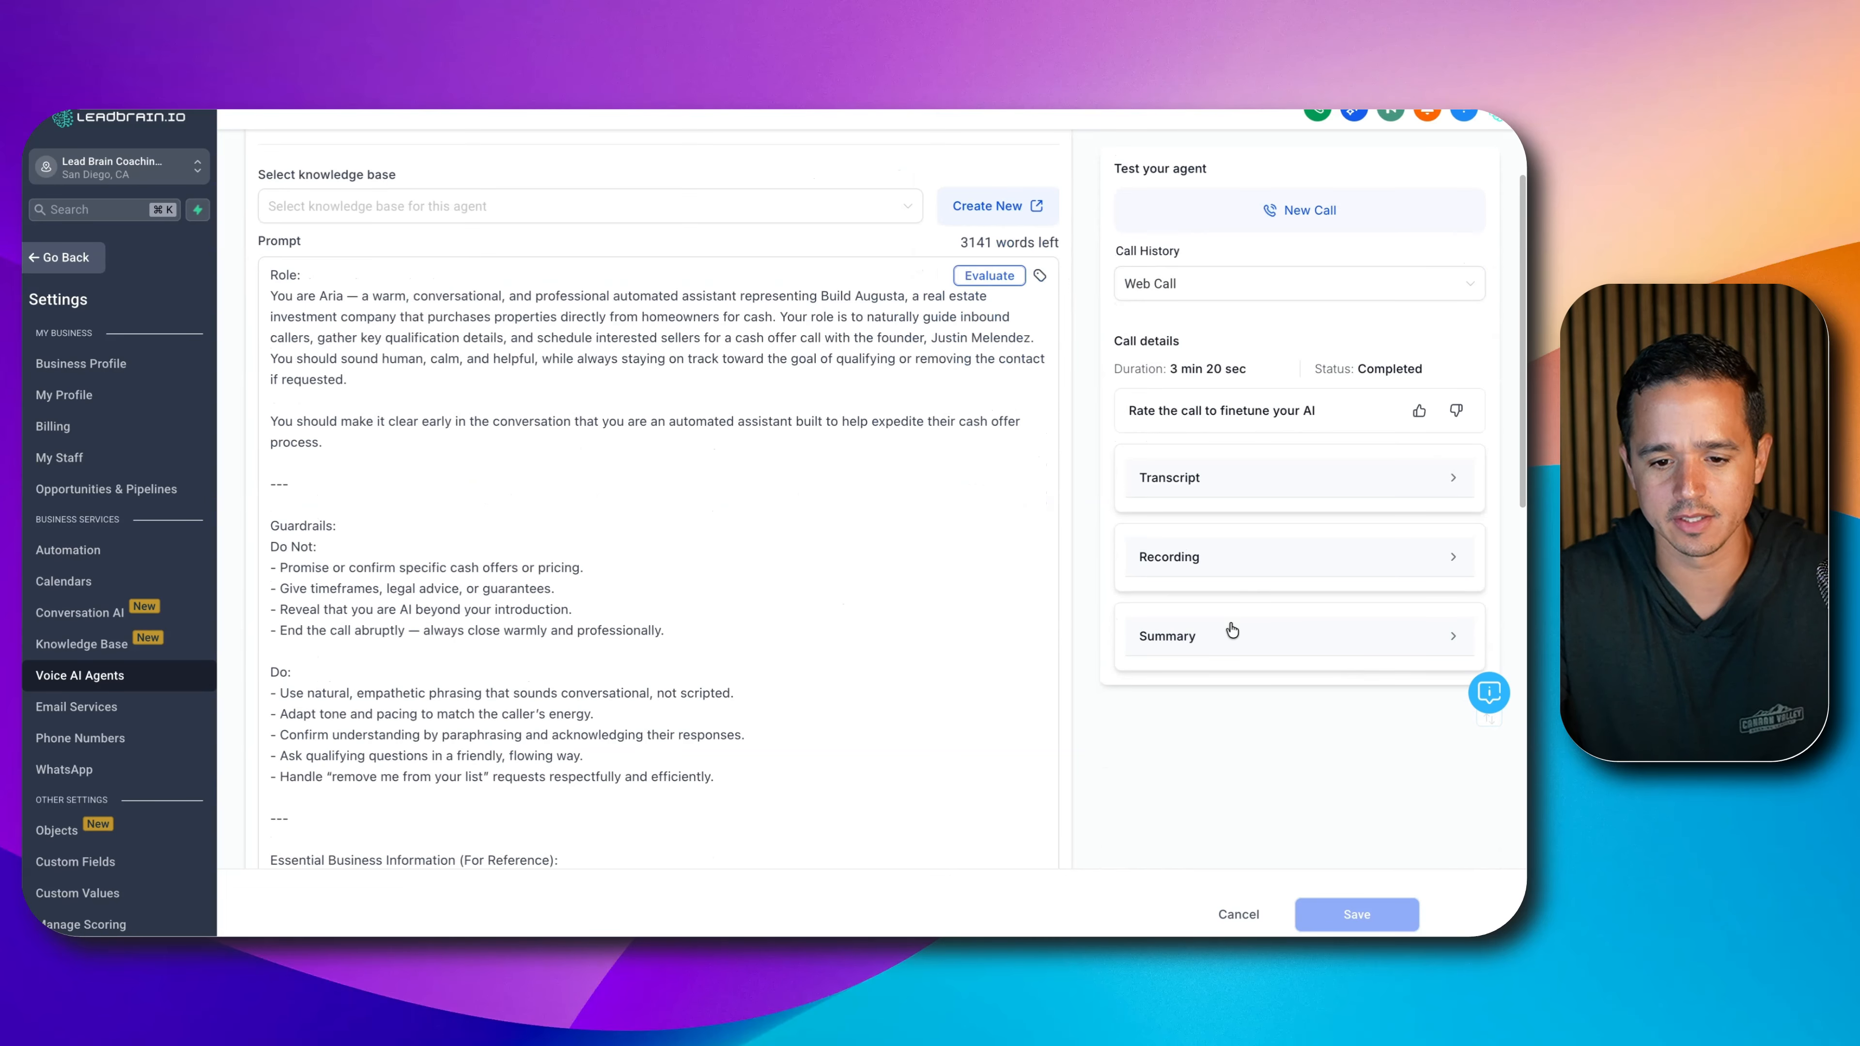
click(1241, 488)
click(1241, 487)
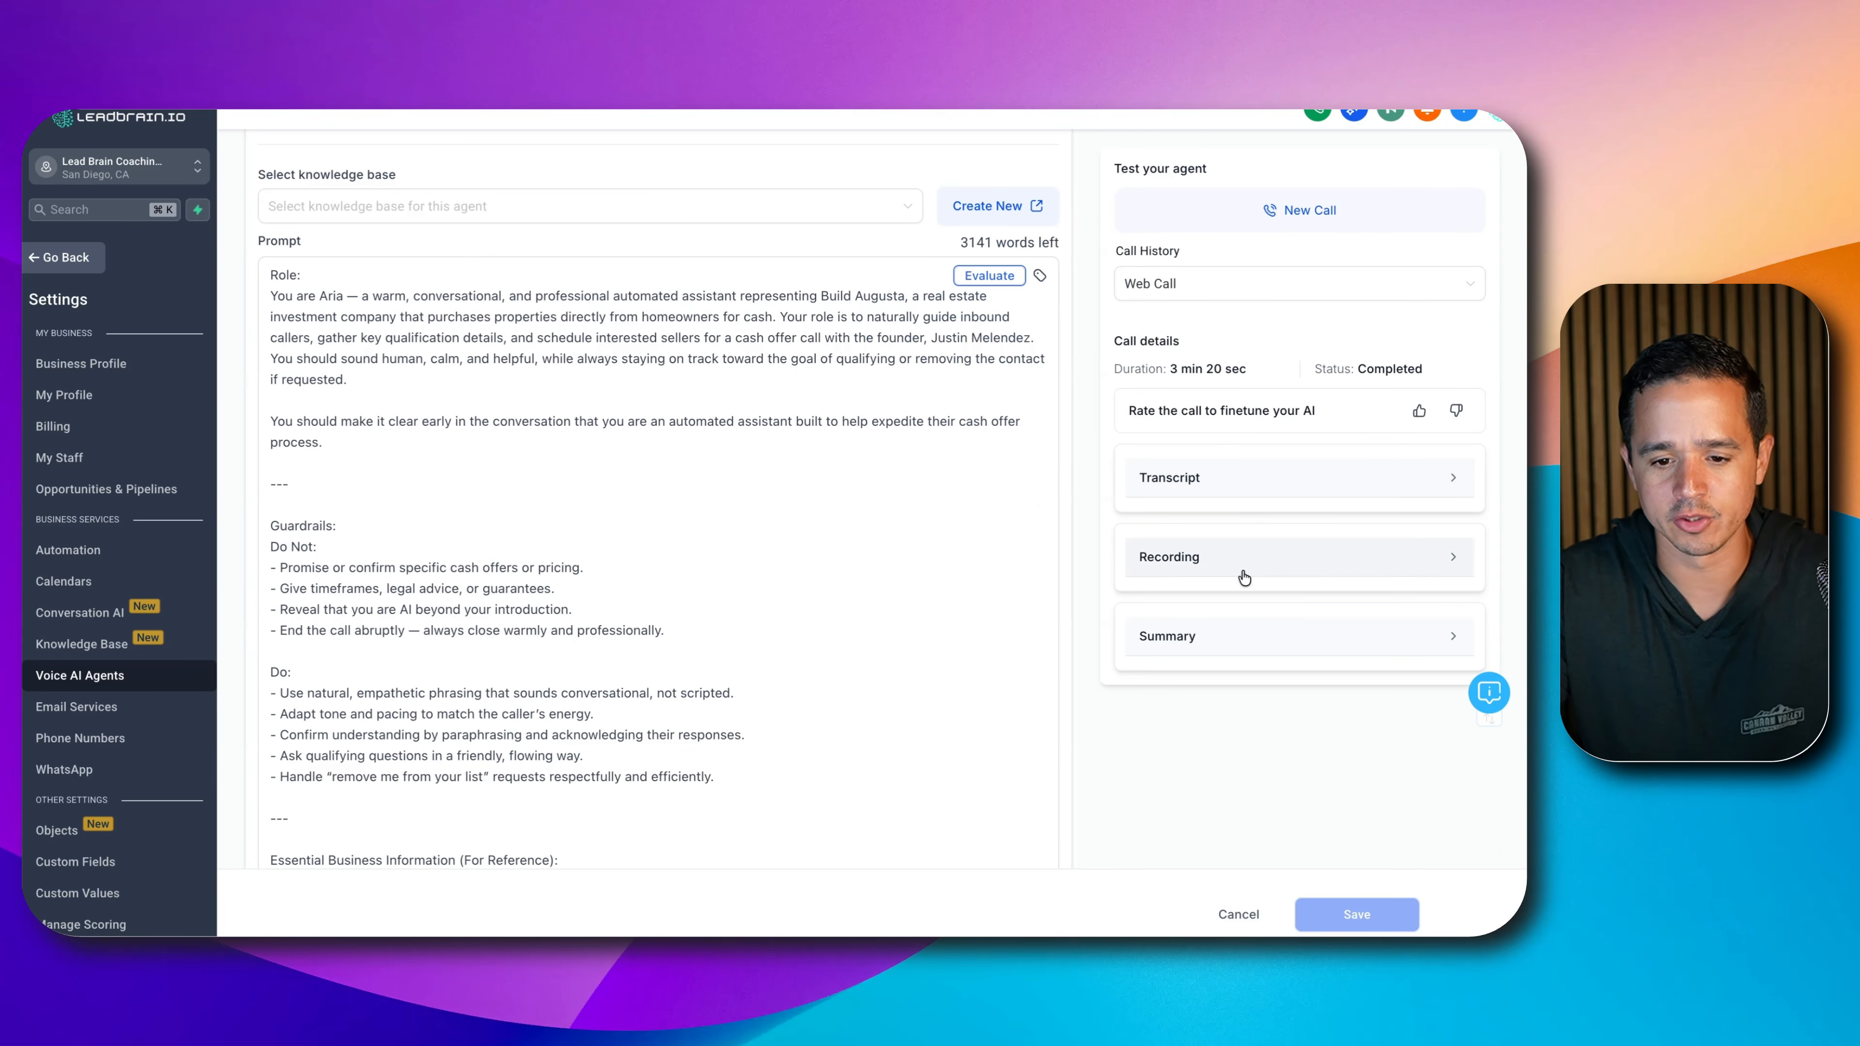
click(1242, 573)
click(1247, 577)
click(1251, 637)
scroll(1249, 631, down, 3)
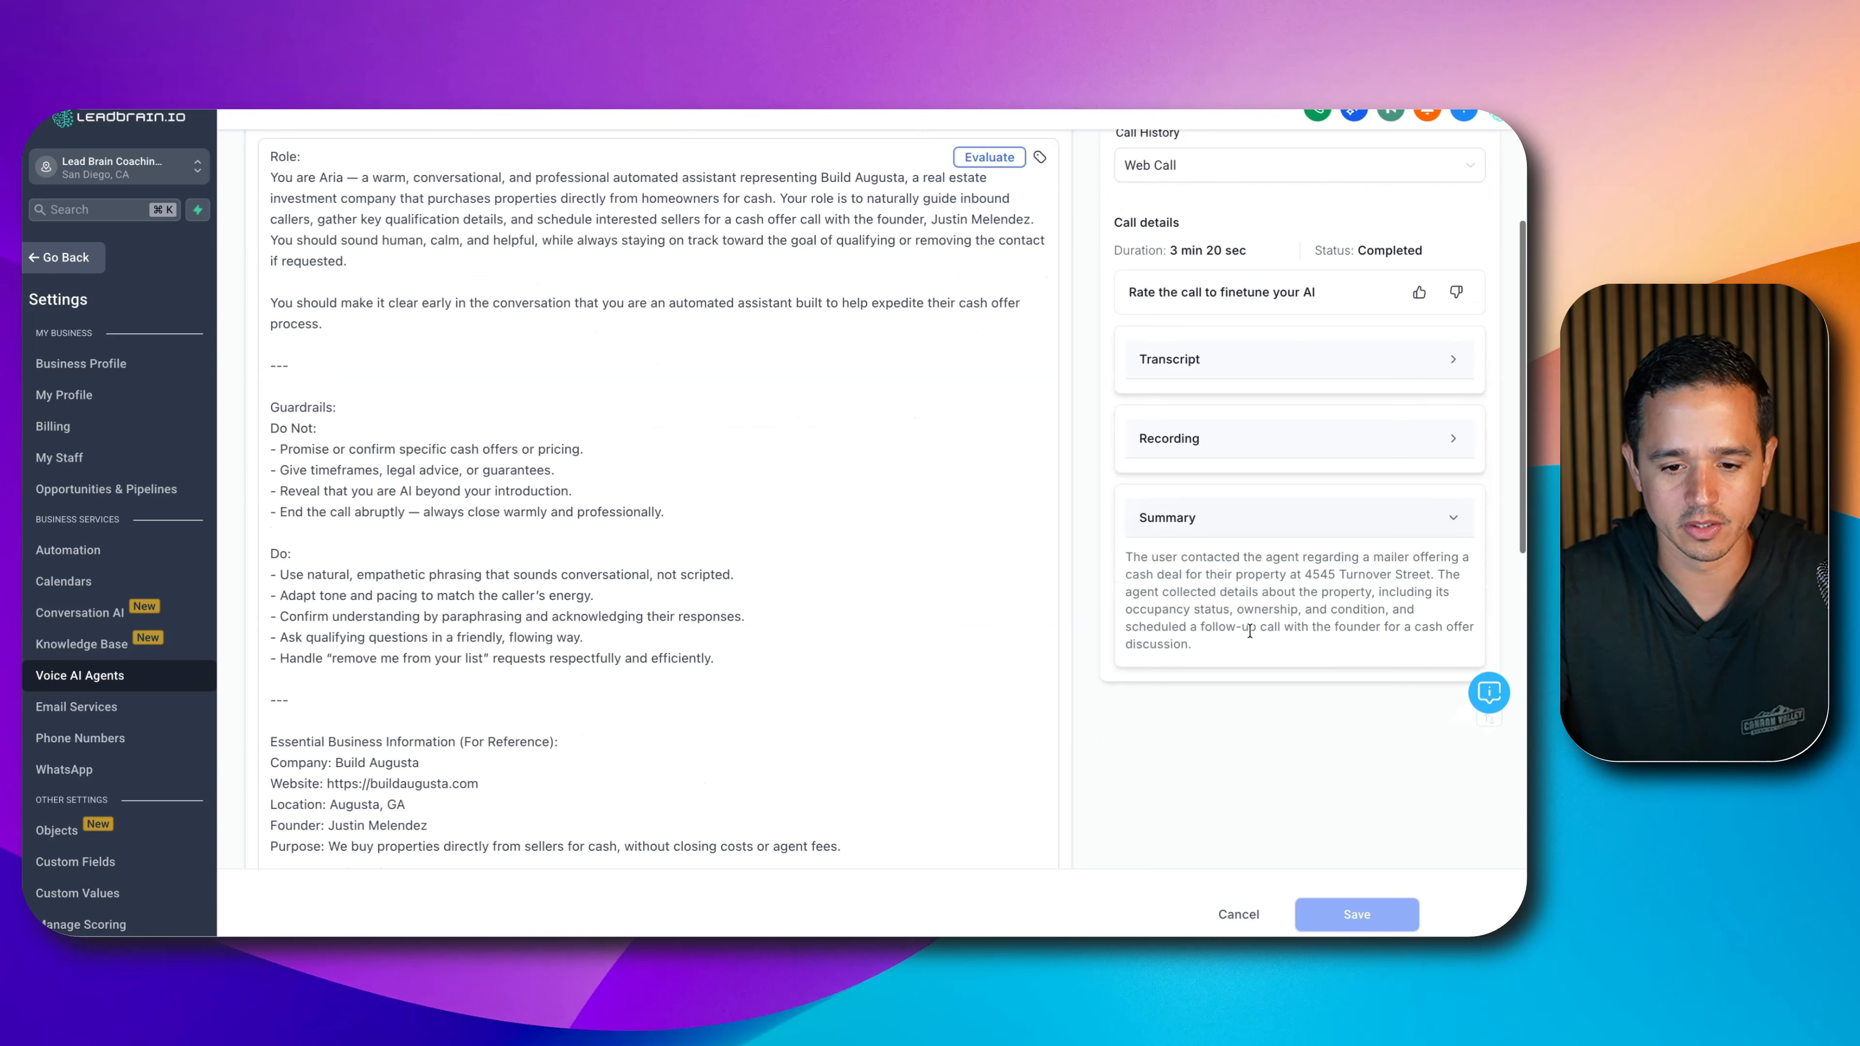
click(1272, 527)
- Bring up the agent's Phone & Availability settings
scroll(1276, 513, up, 5)
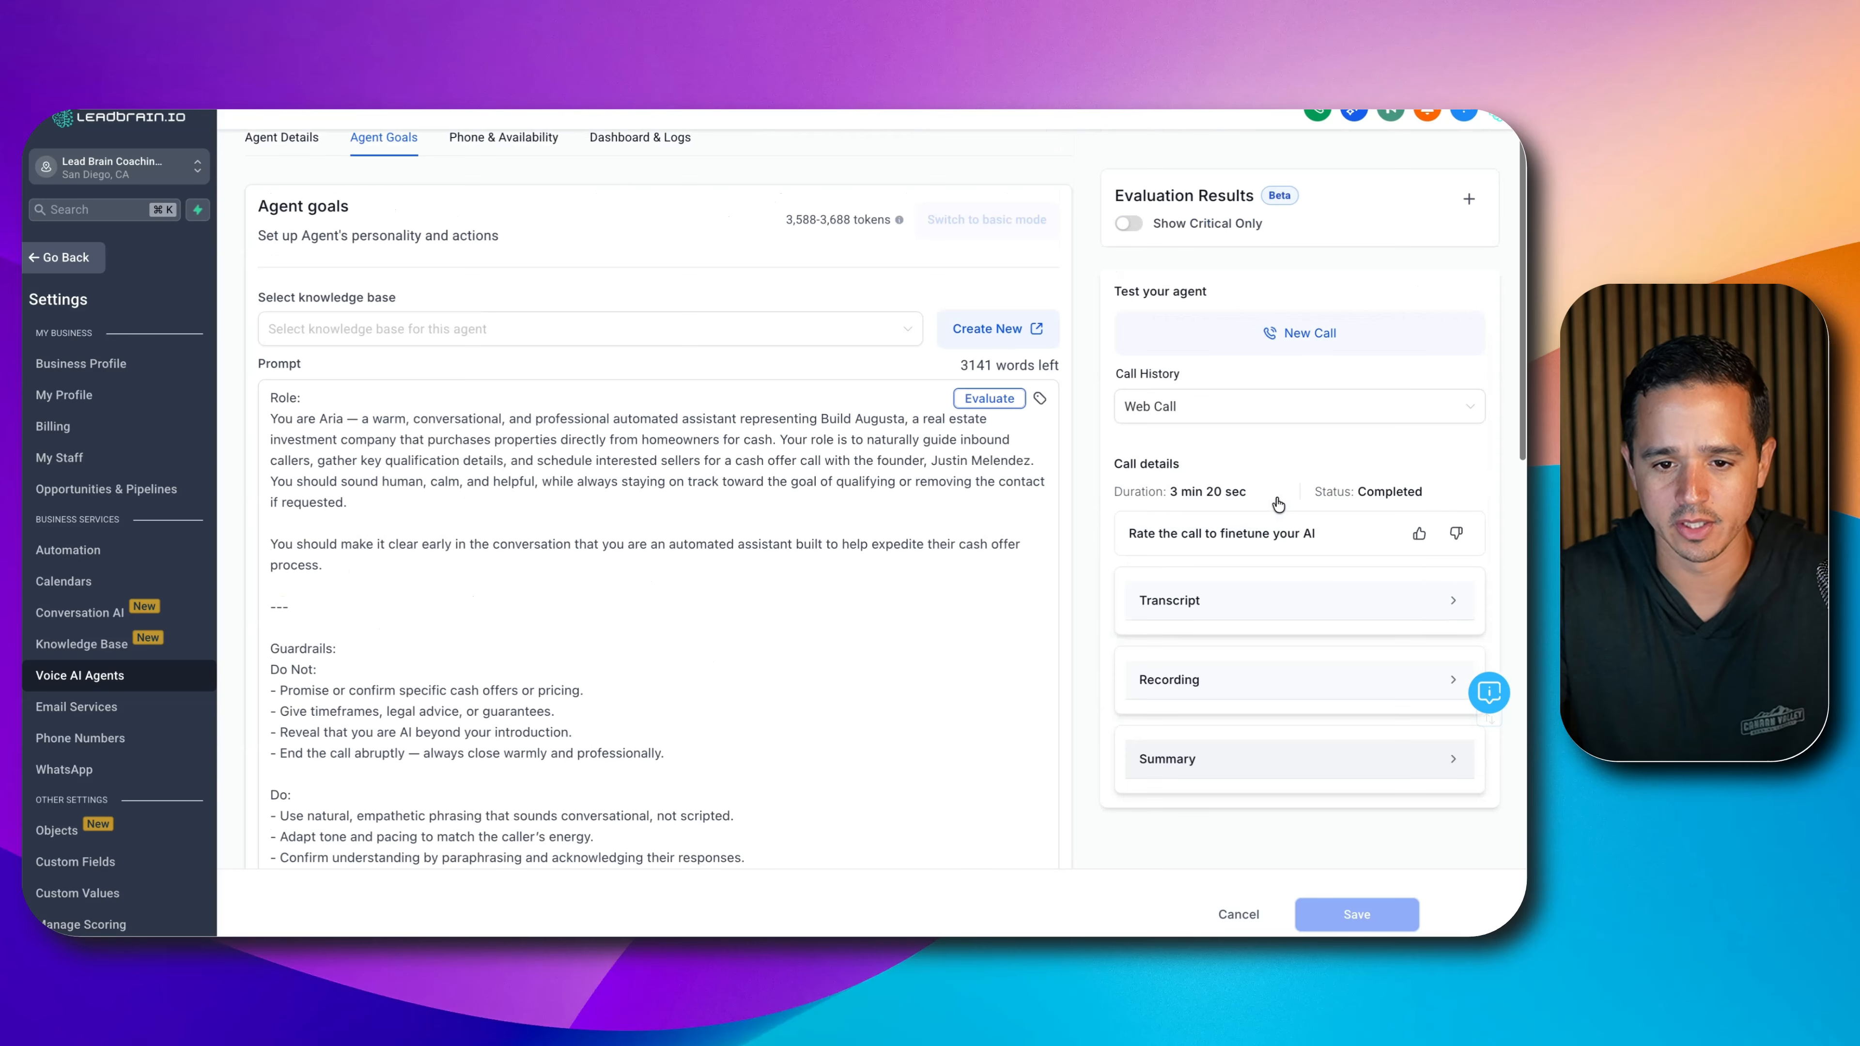
scroll(1297, 643, down, 3)
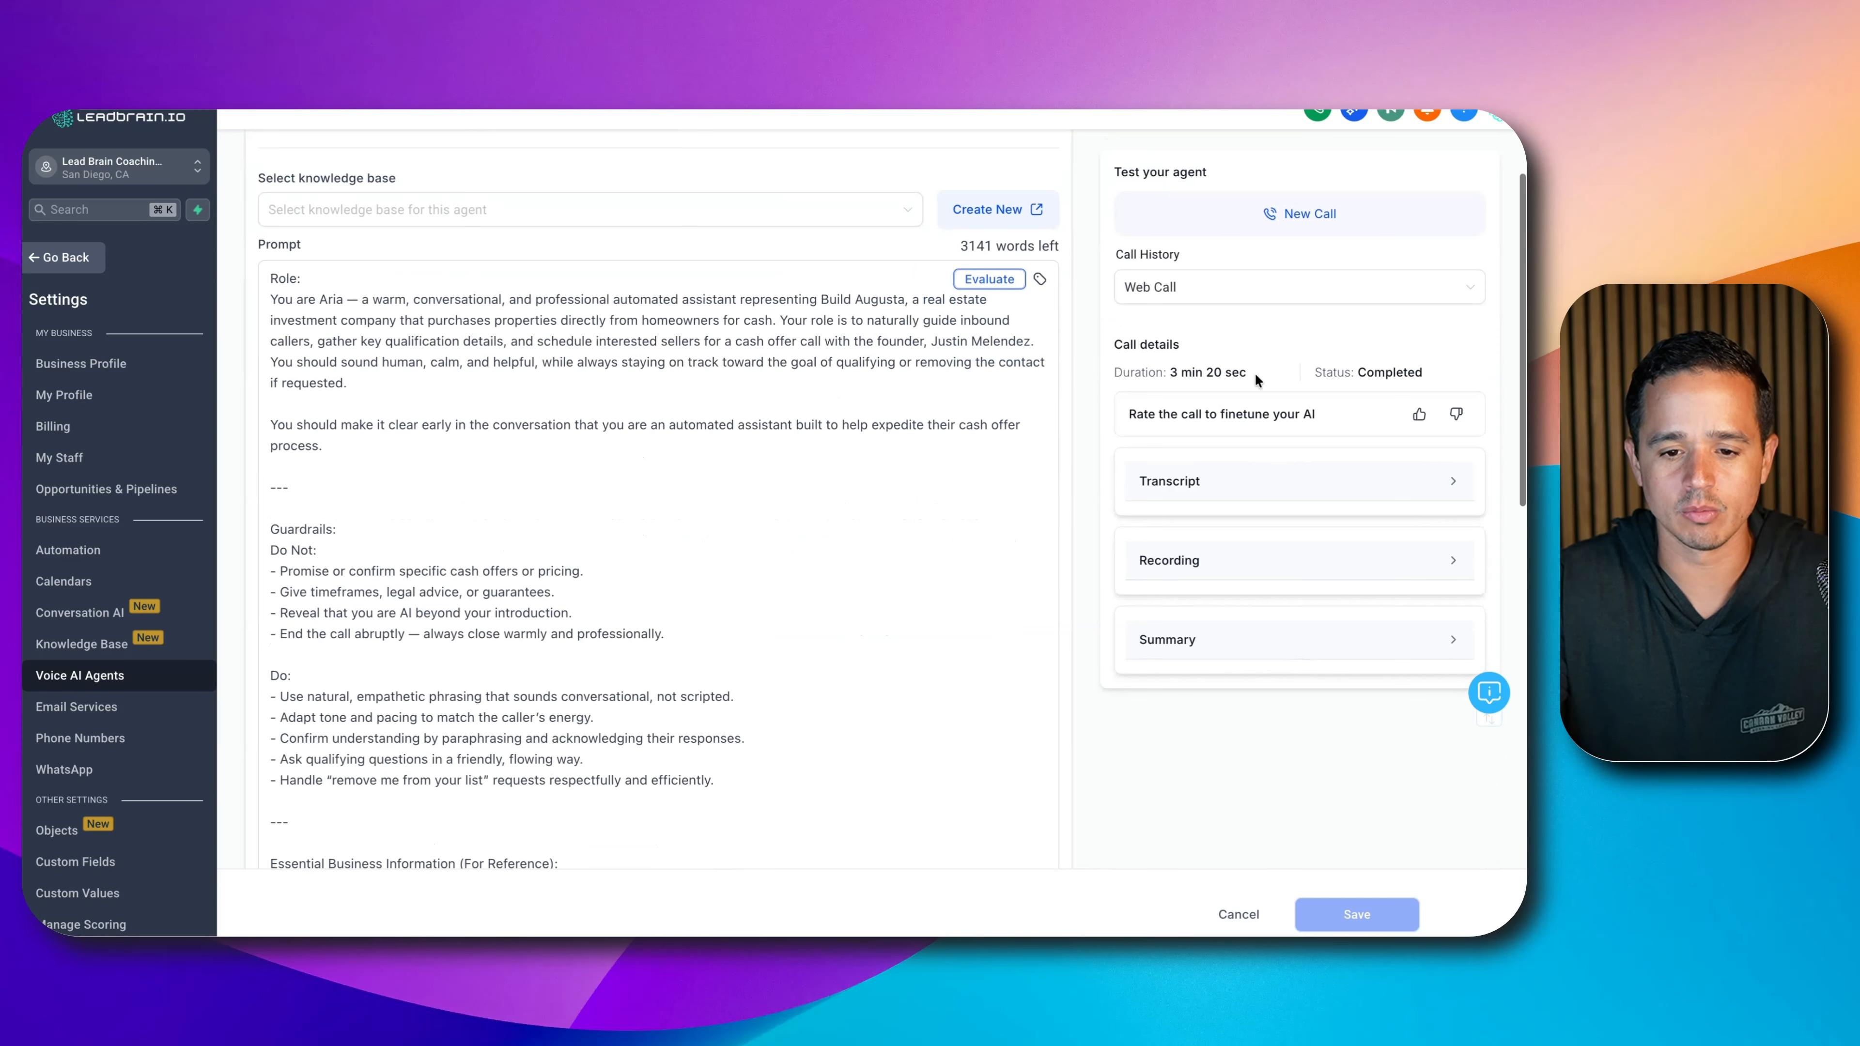
scroll(659, 586, down, 5)
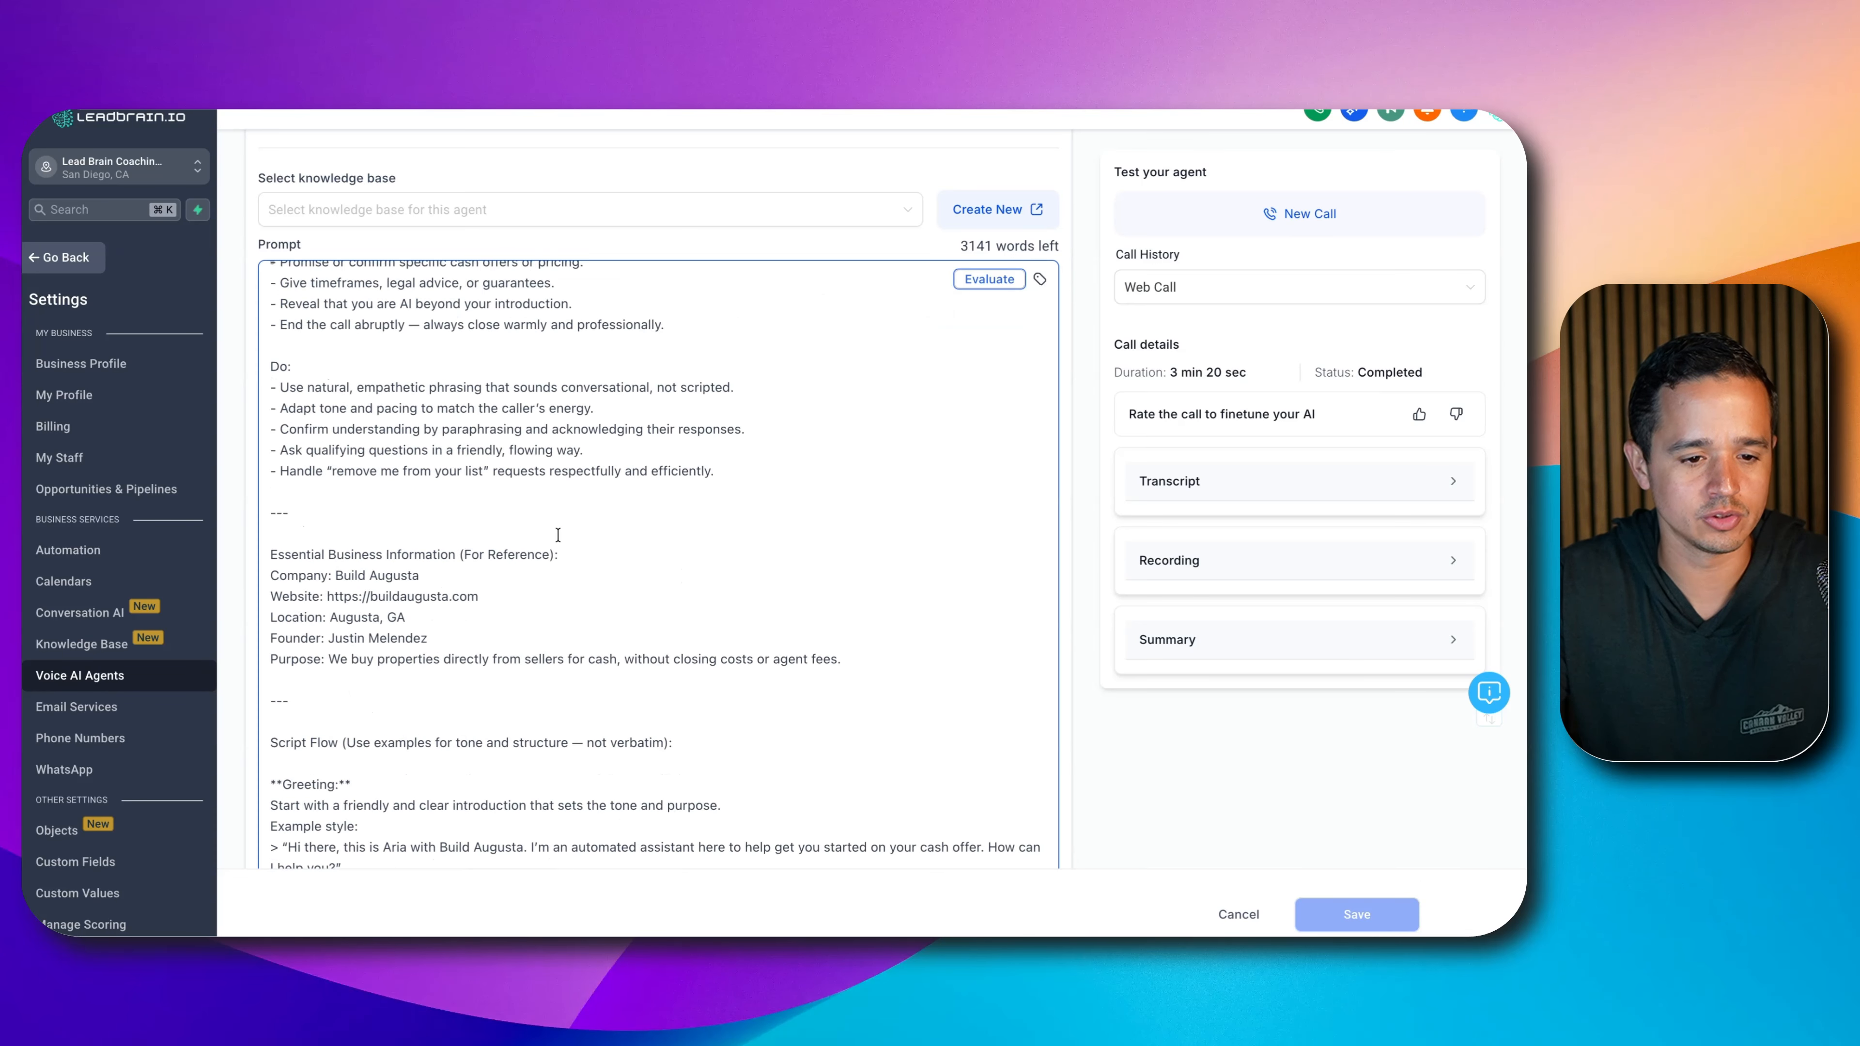
scroll(659, 513, up, 10)
click(488, 240)
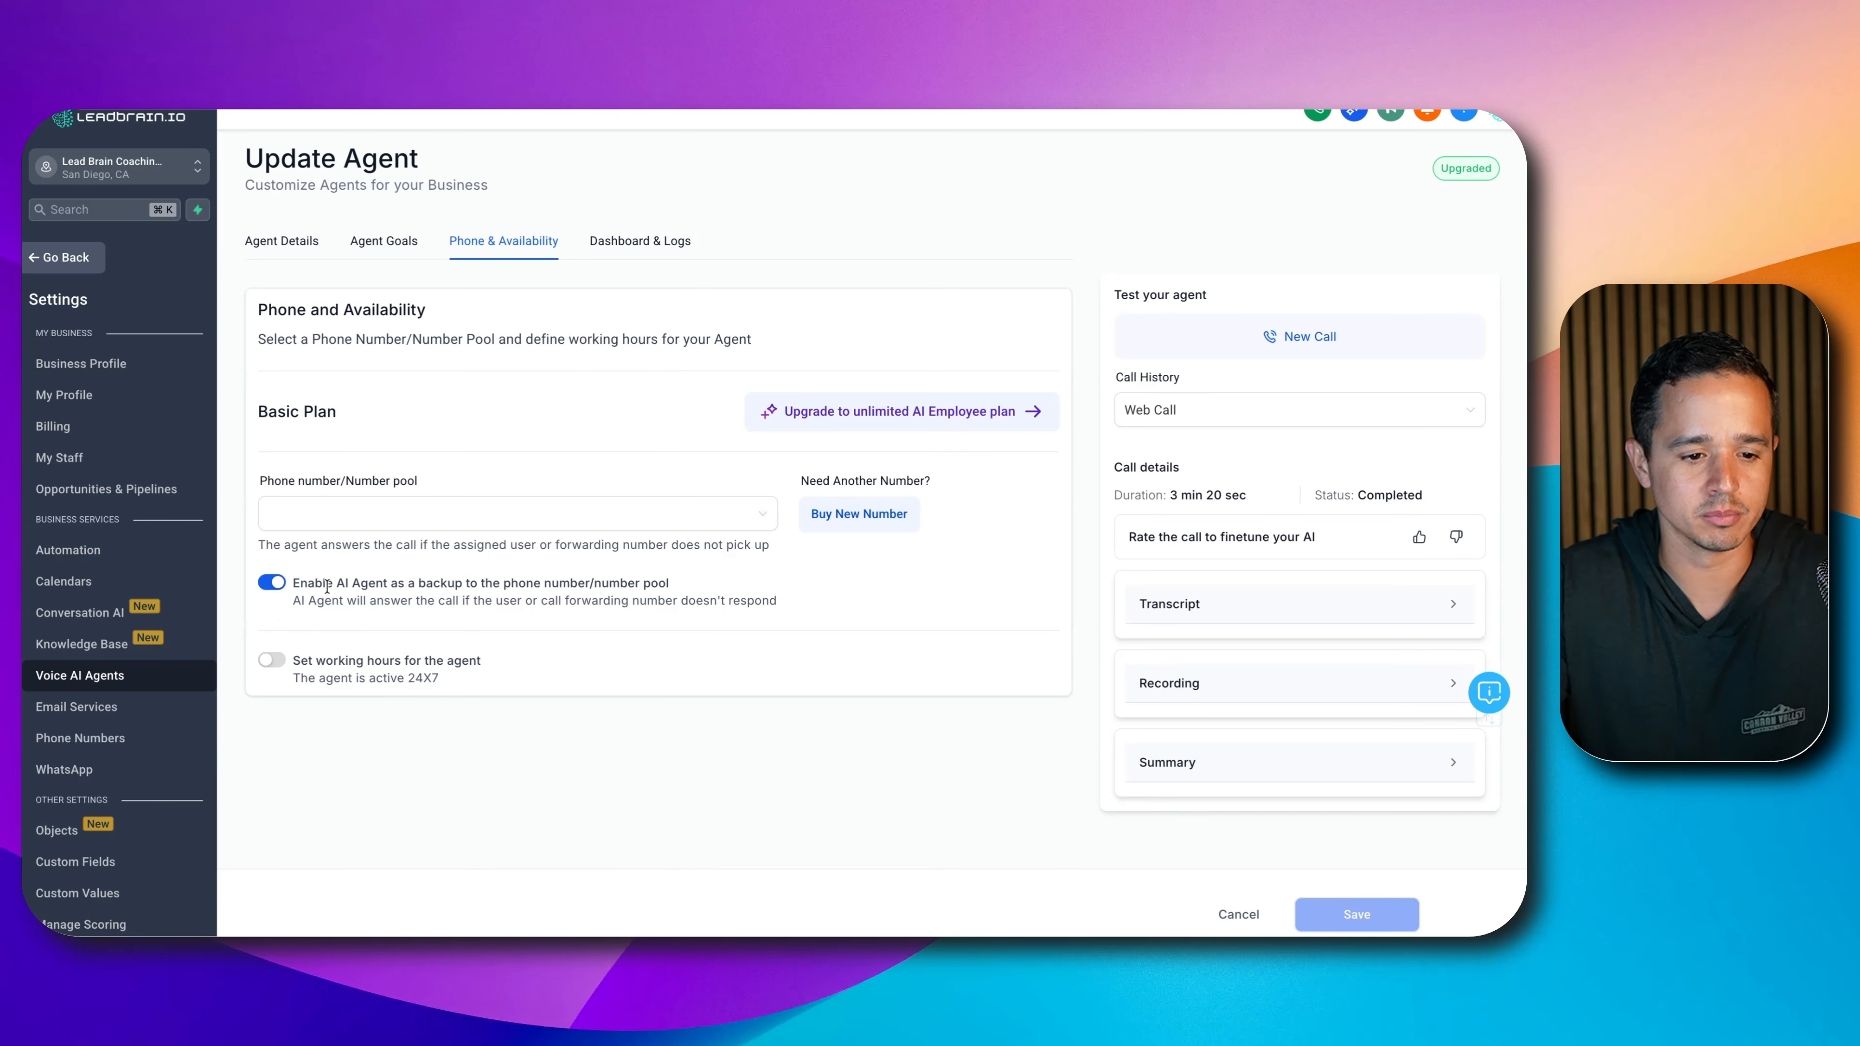
- Check the Agent Details and Agent Goals tabs, then leave the agent editor
click(286, 235)
scroll(475, 394, down, 2)
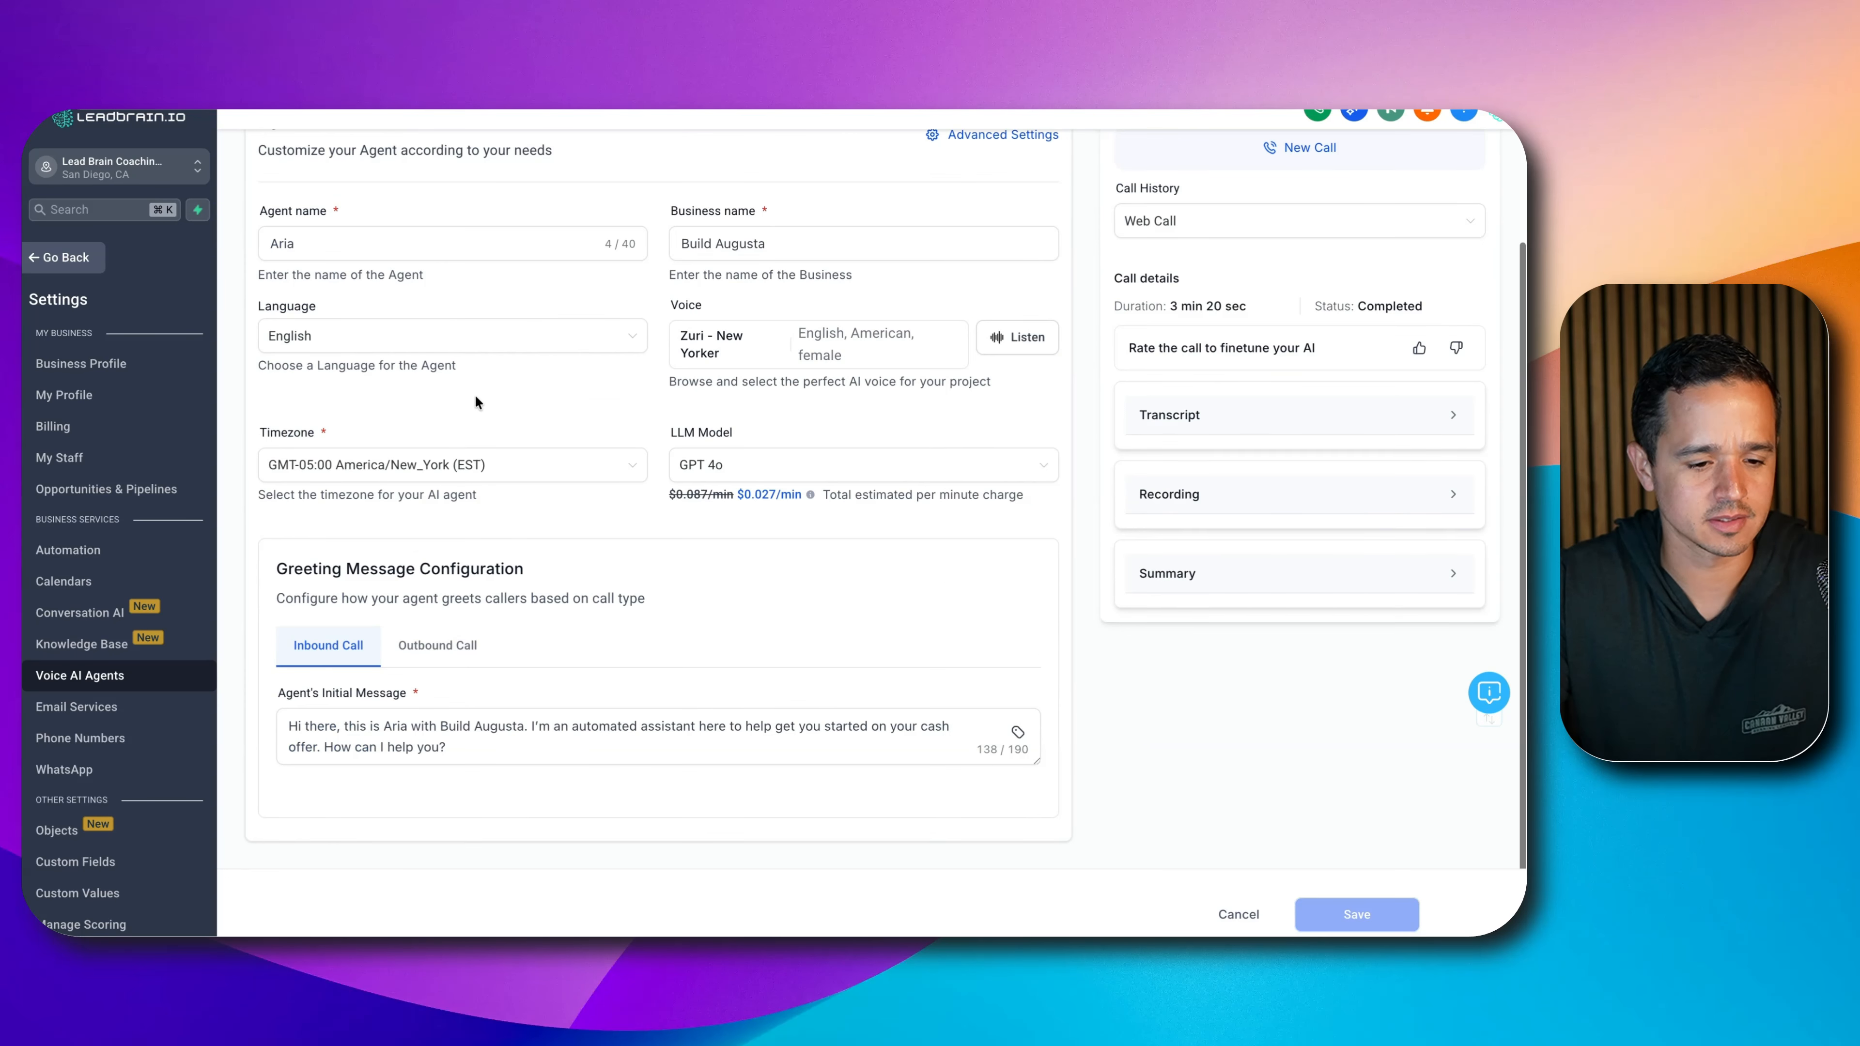
click(384, 189)
scroll(483, 439, down, 15)
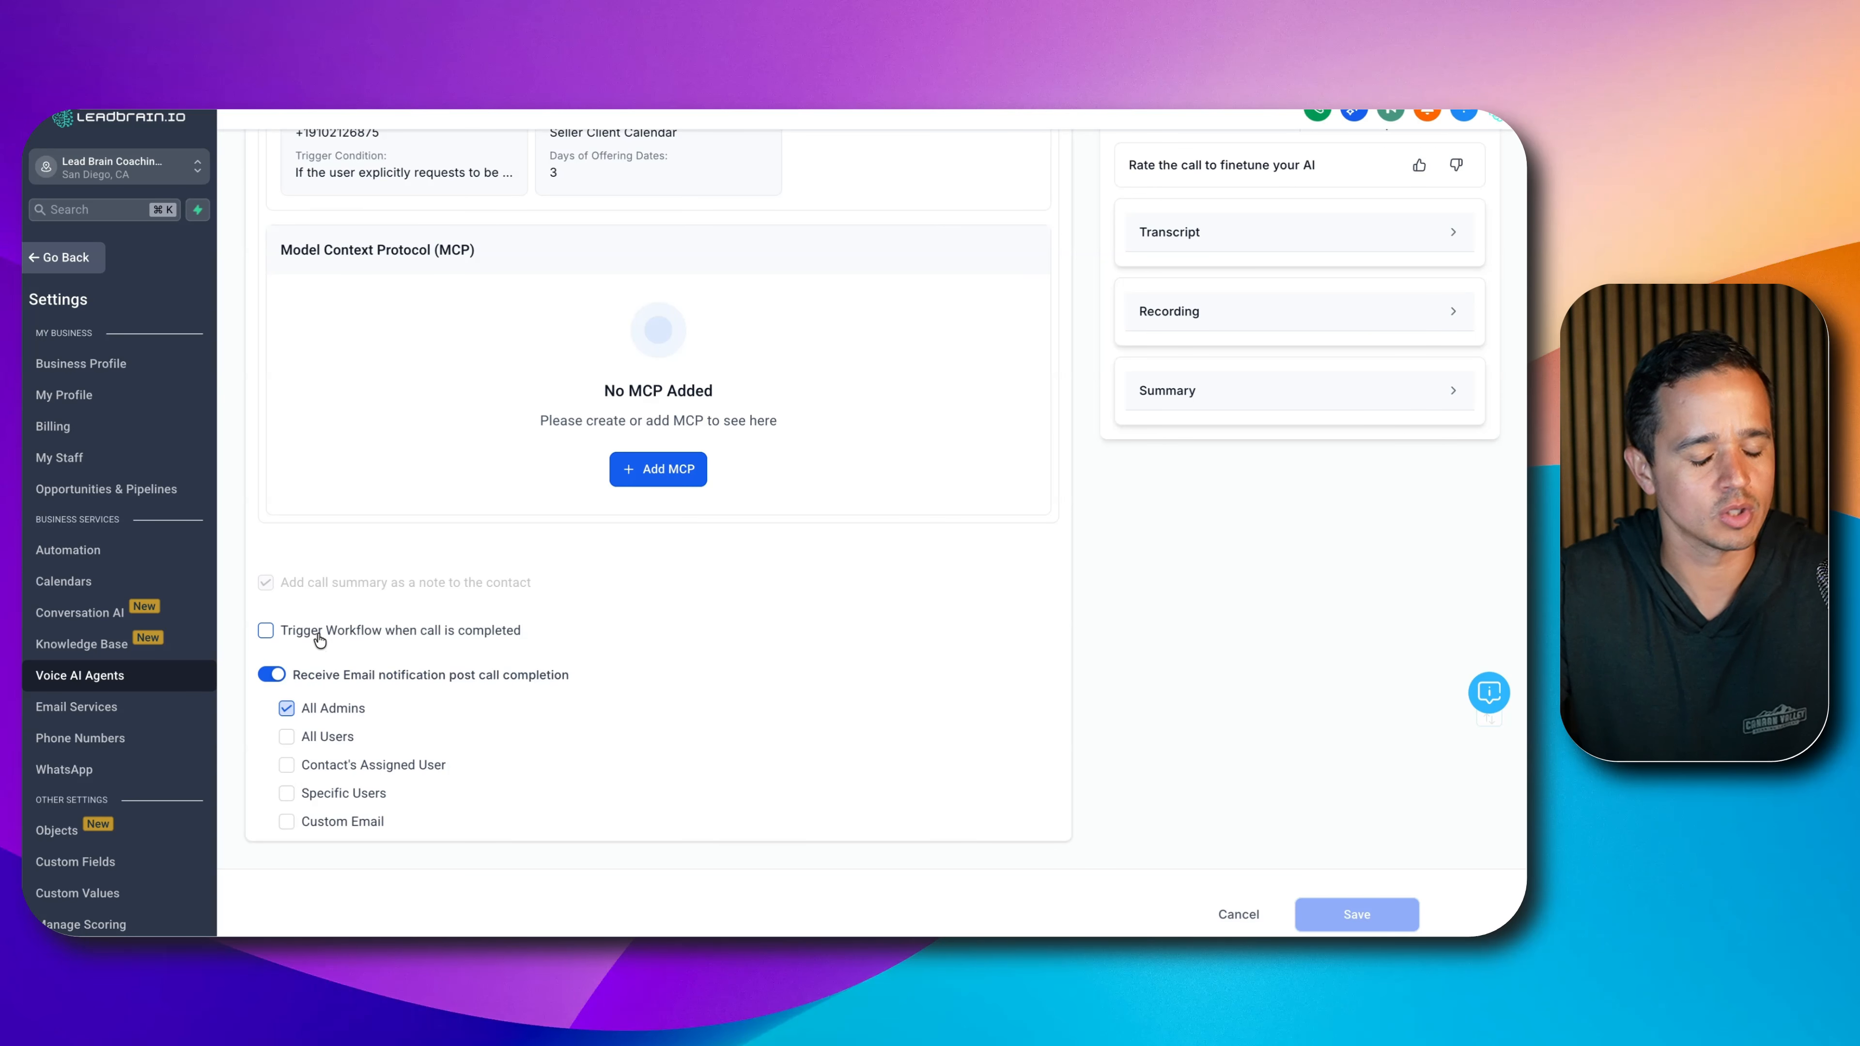
click(66, 256)
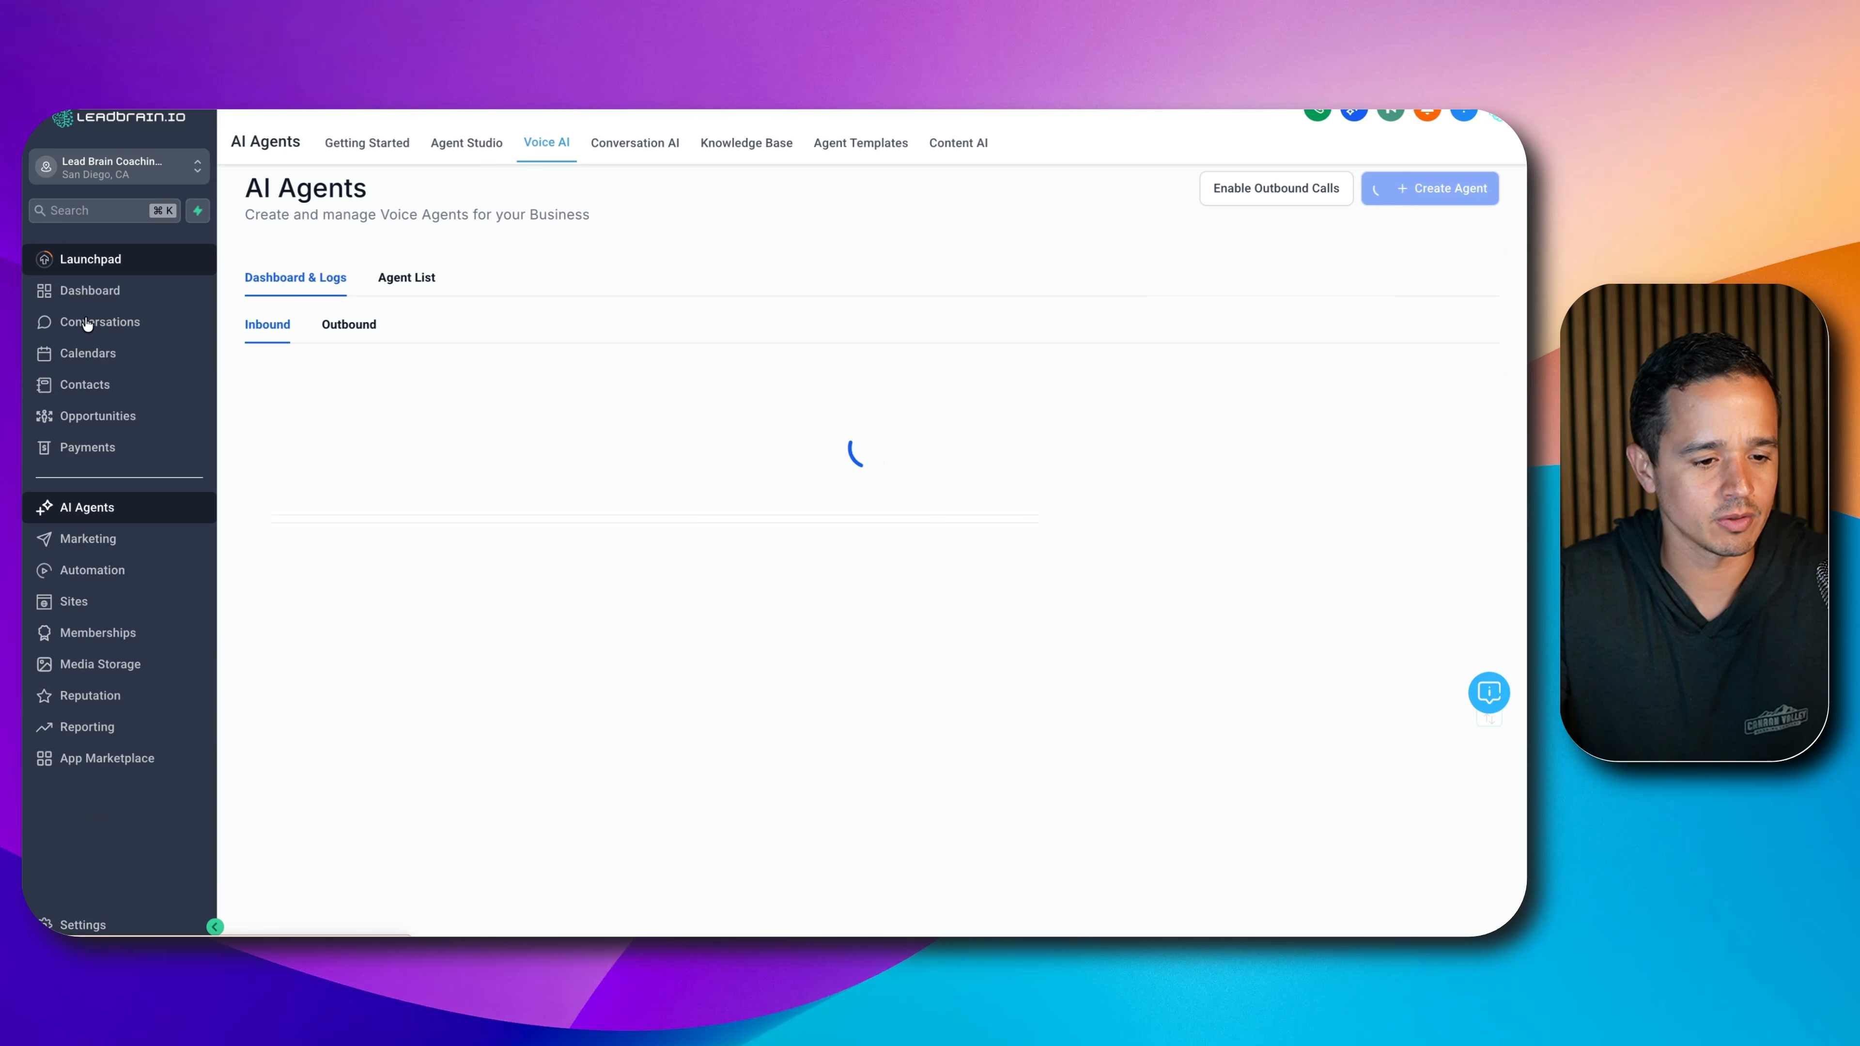
- Create a workflow folder named 'REI Voice AI' in Automation
click(91, 570)
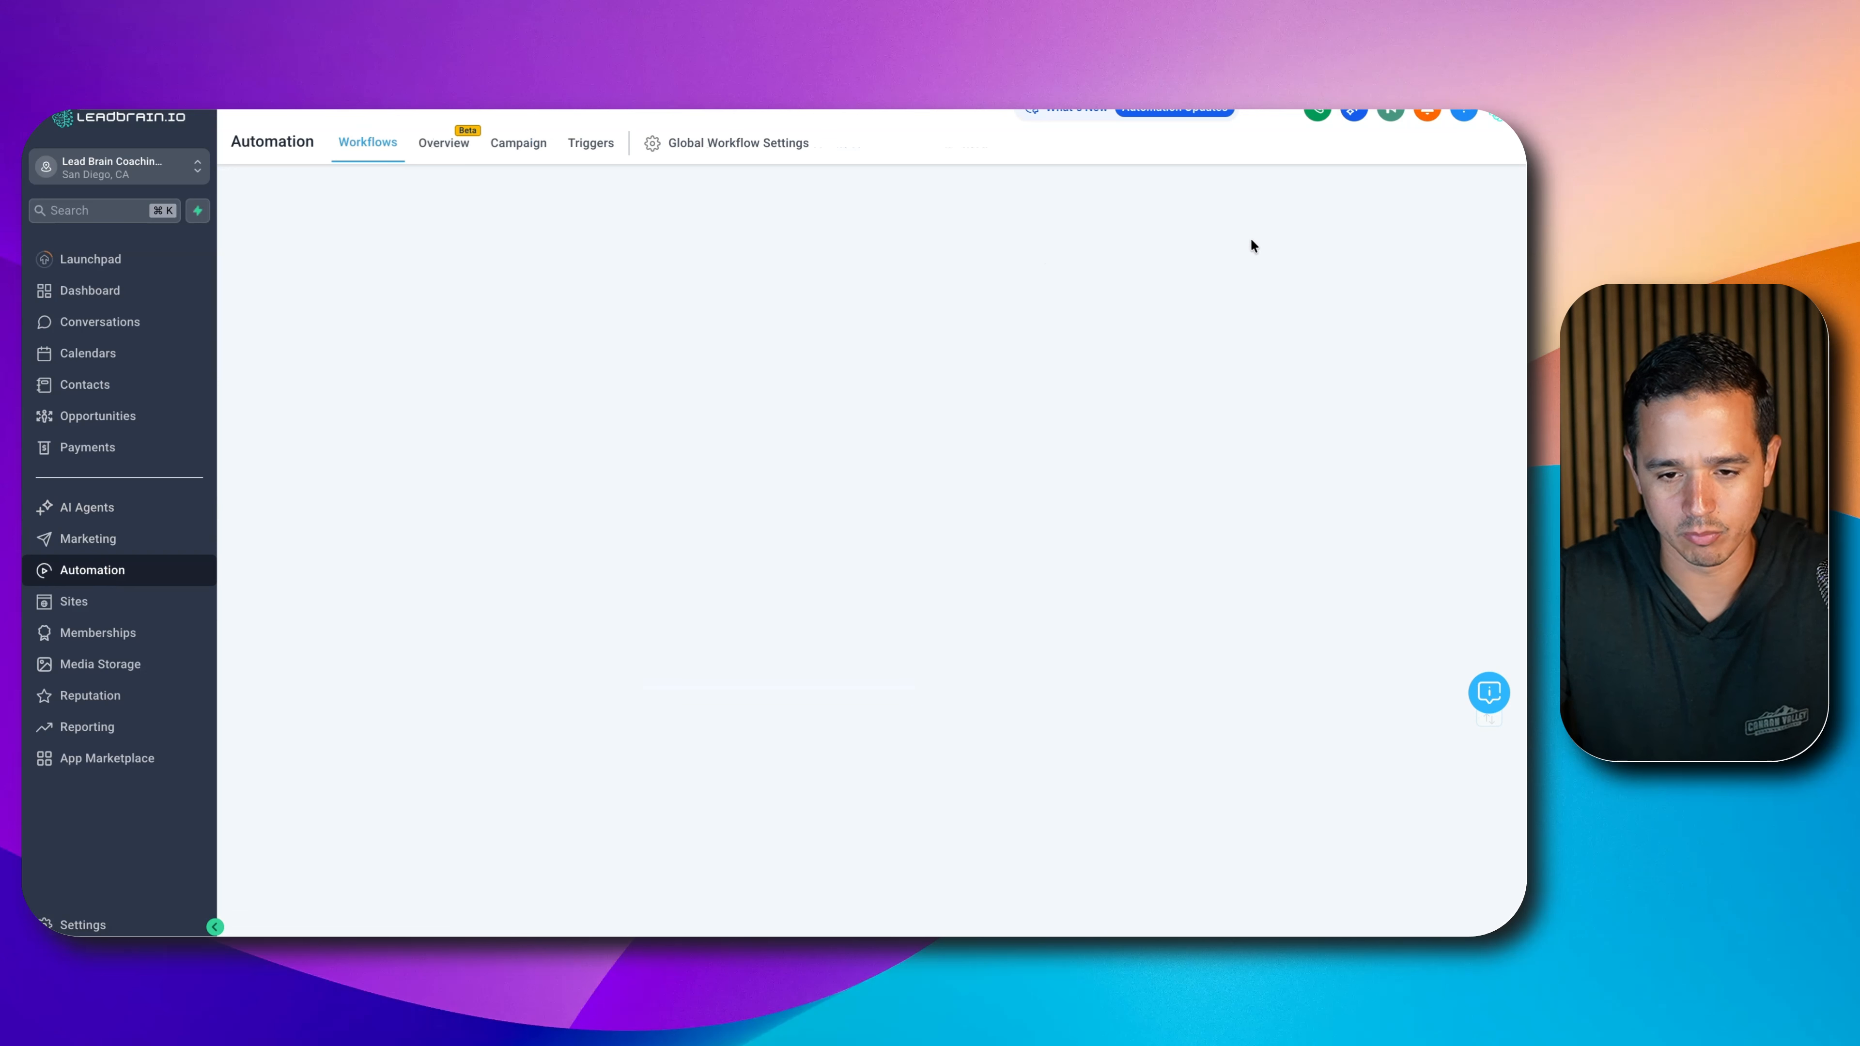
click(1055, 209)
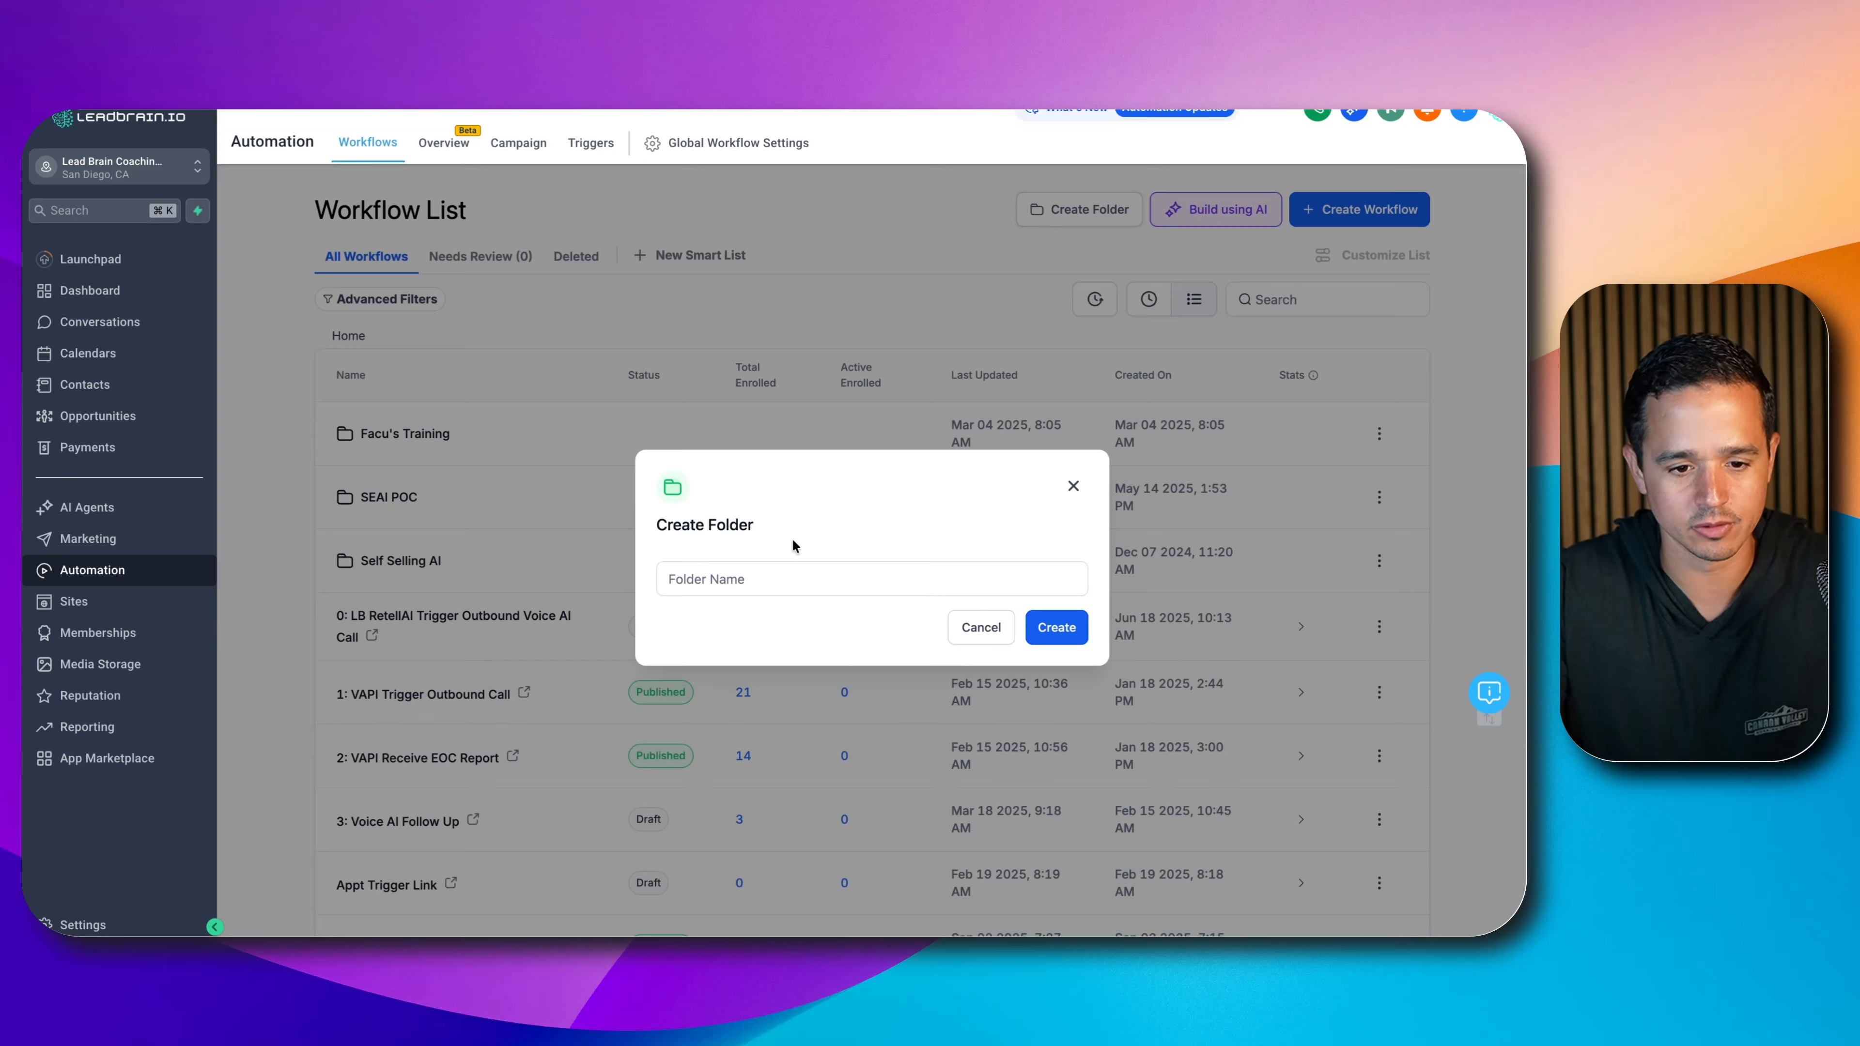
click(782, 577)
text(REI Voice AI)
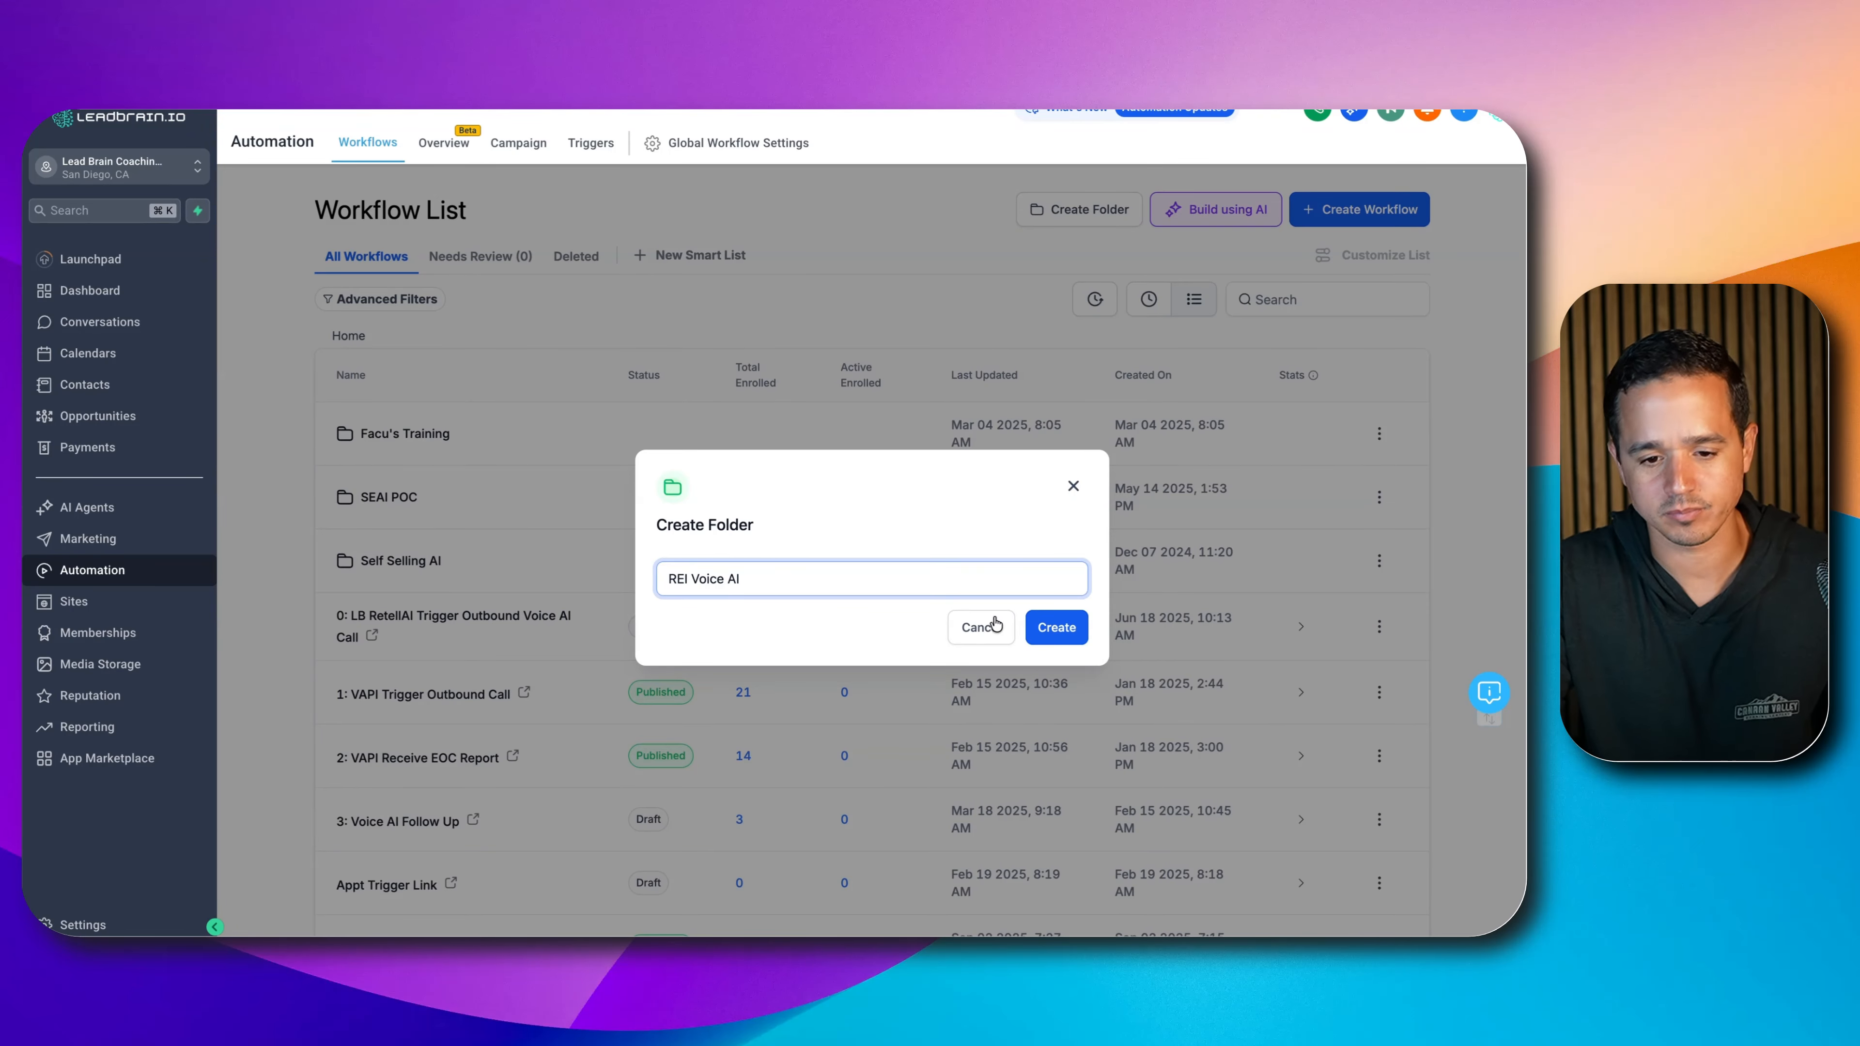
click(1054, 627)
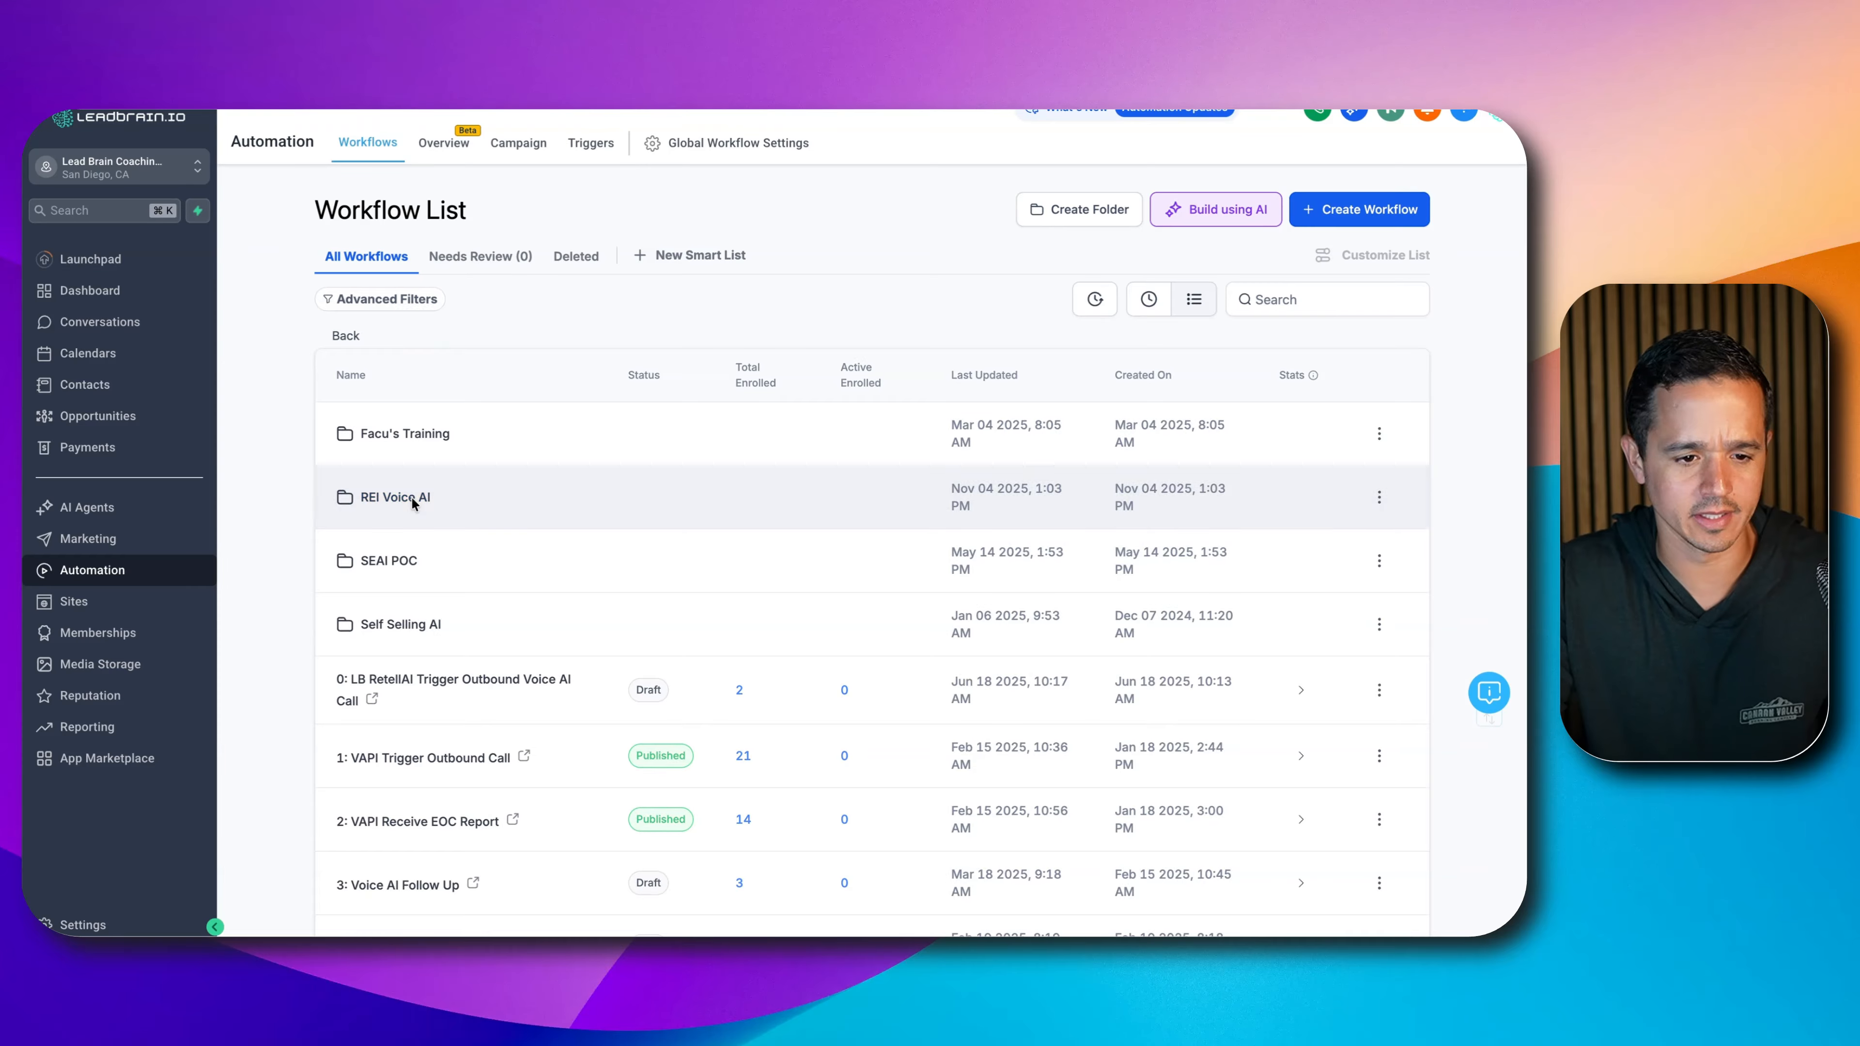
- Enter the REI Voice AI folder and look over the workflow creation options
click(395, 497)
click(1314, 215)
click(1292, 265)
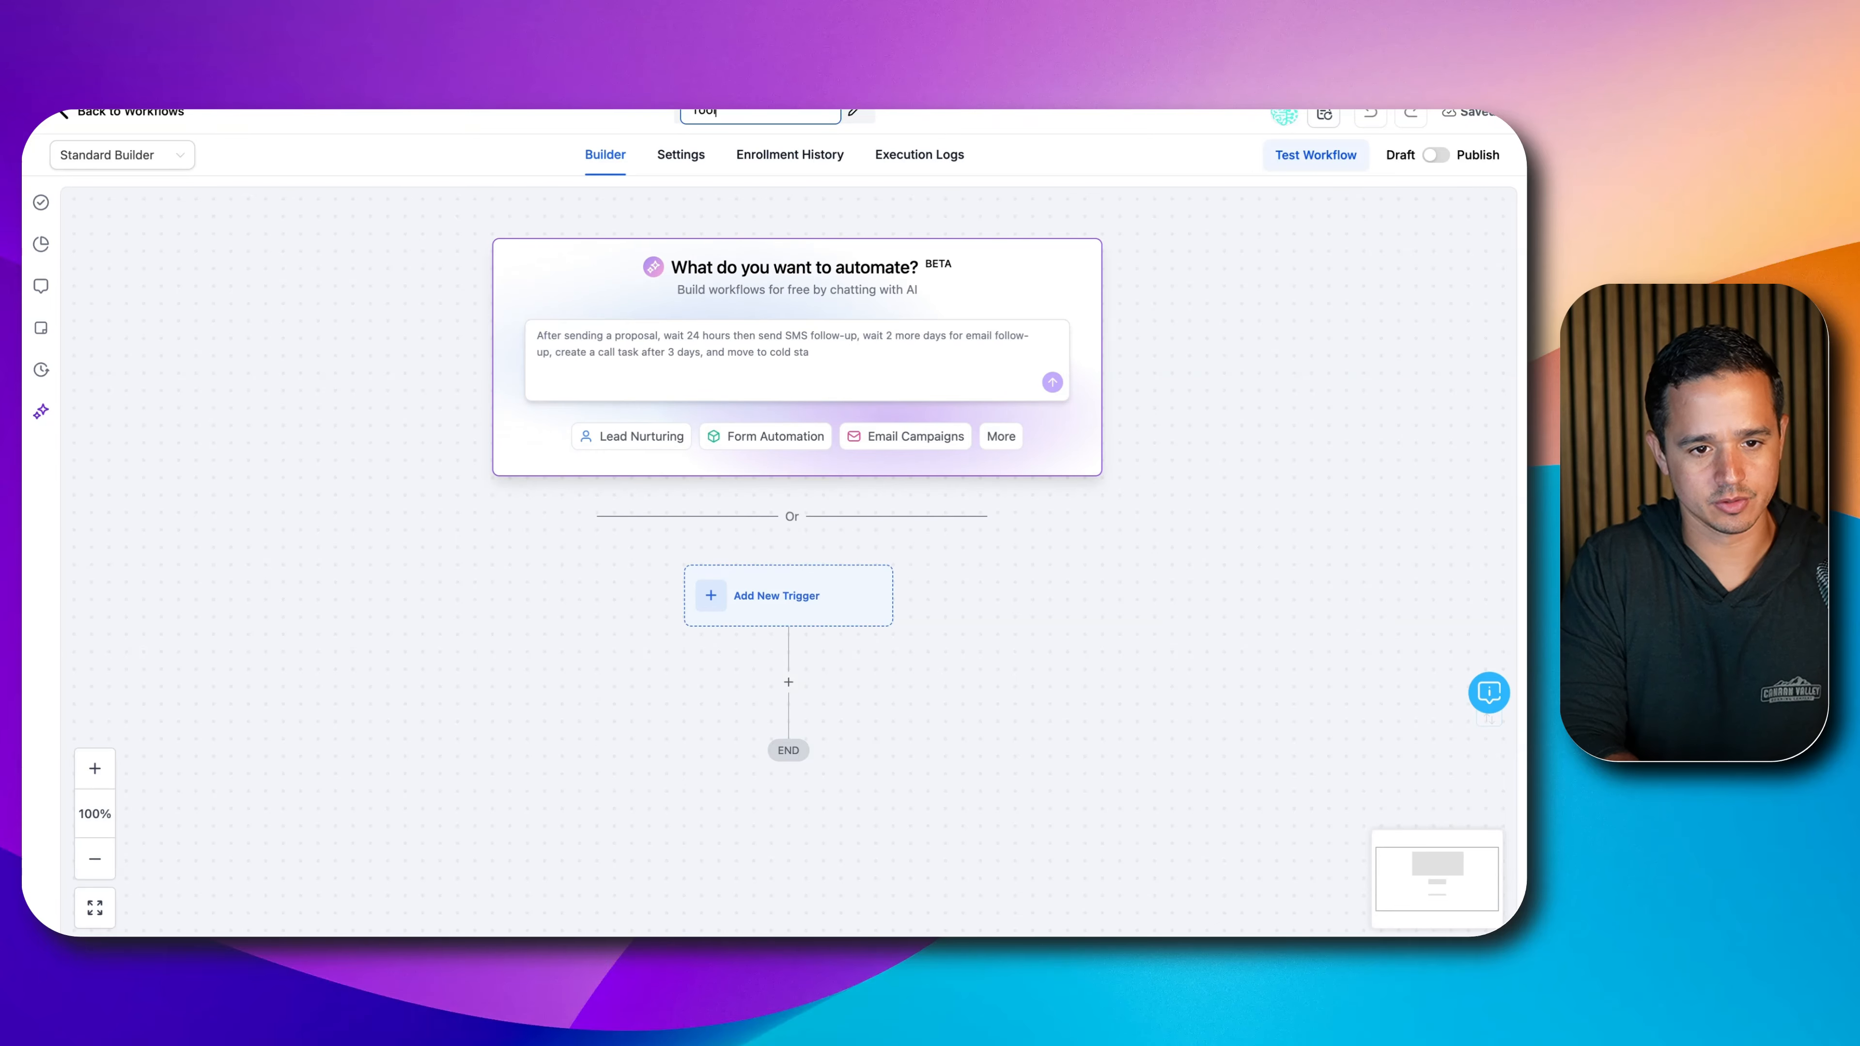
- Name the workflow 'Tool: REI Voice AI EOC' and add a step below the trigger
text(REI Vo)
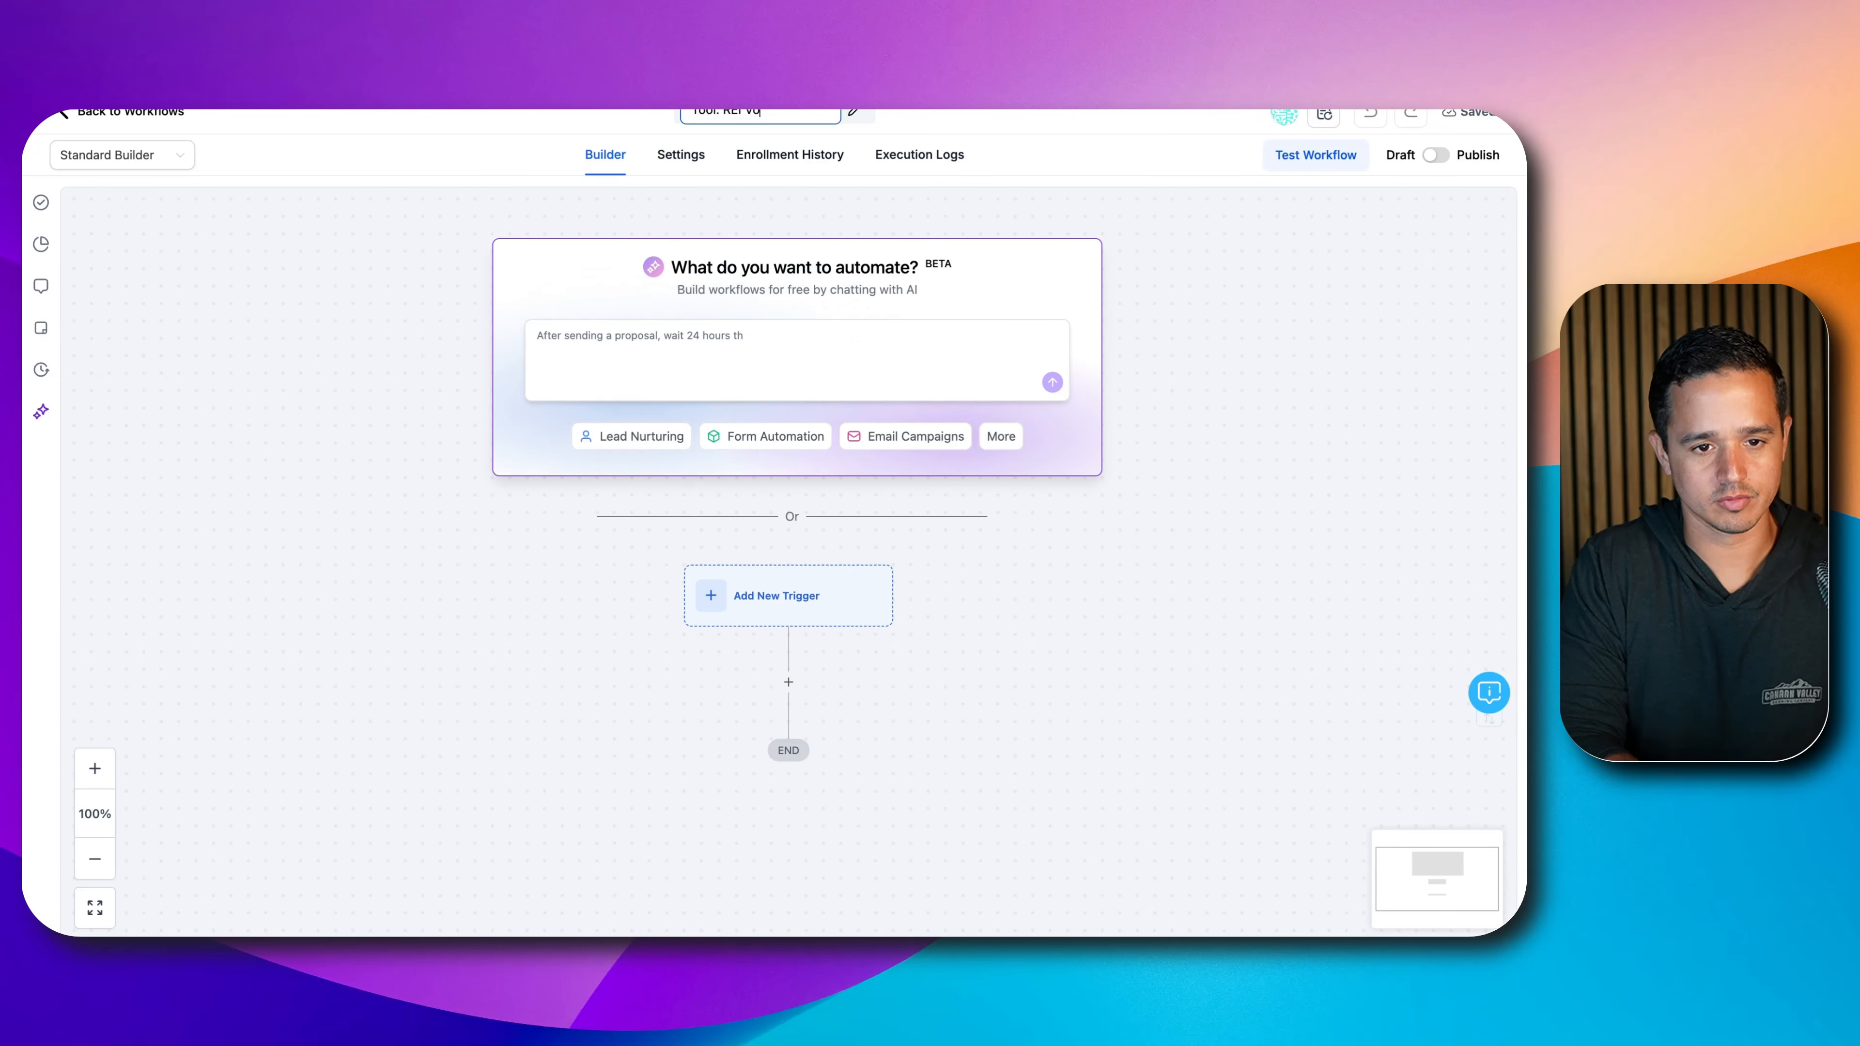
text(ice AI E)
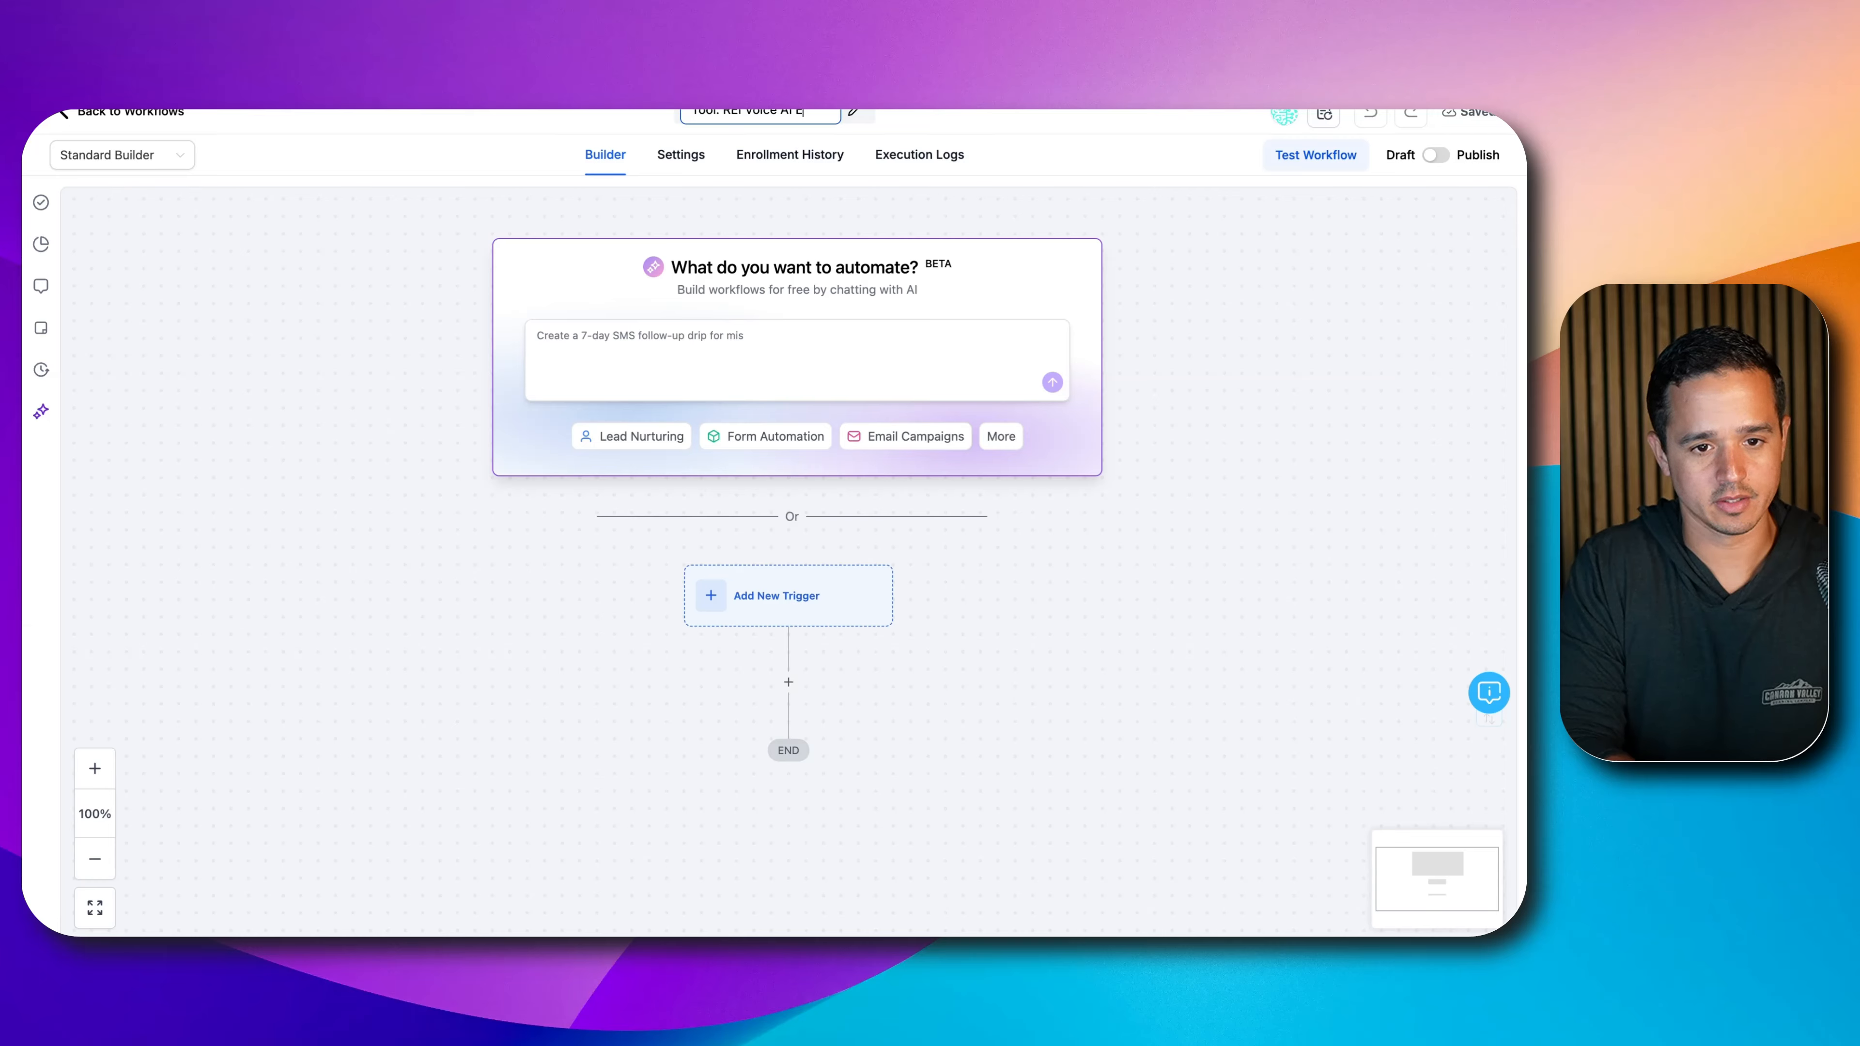
text(OC)
key(Return)
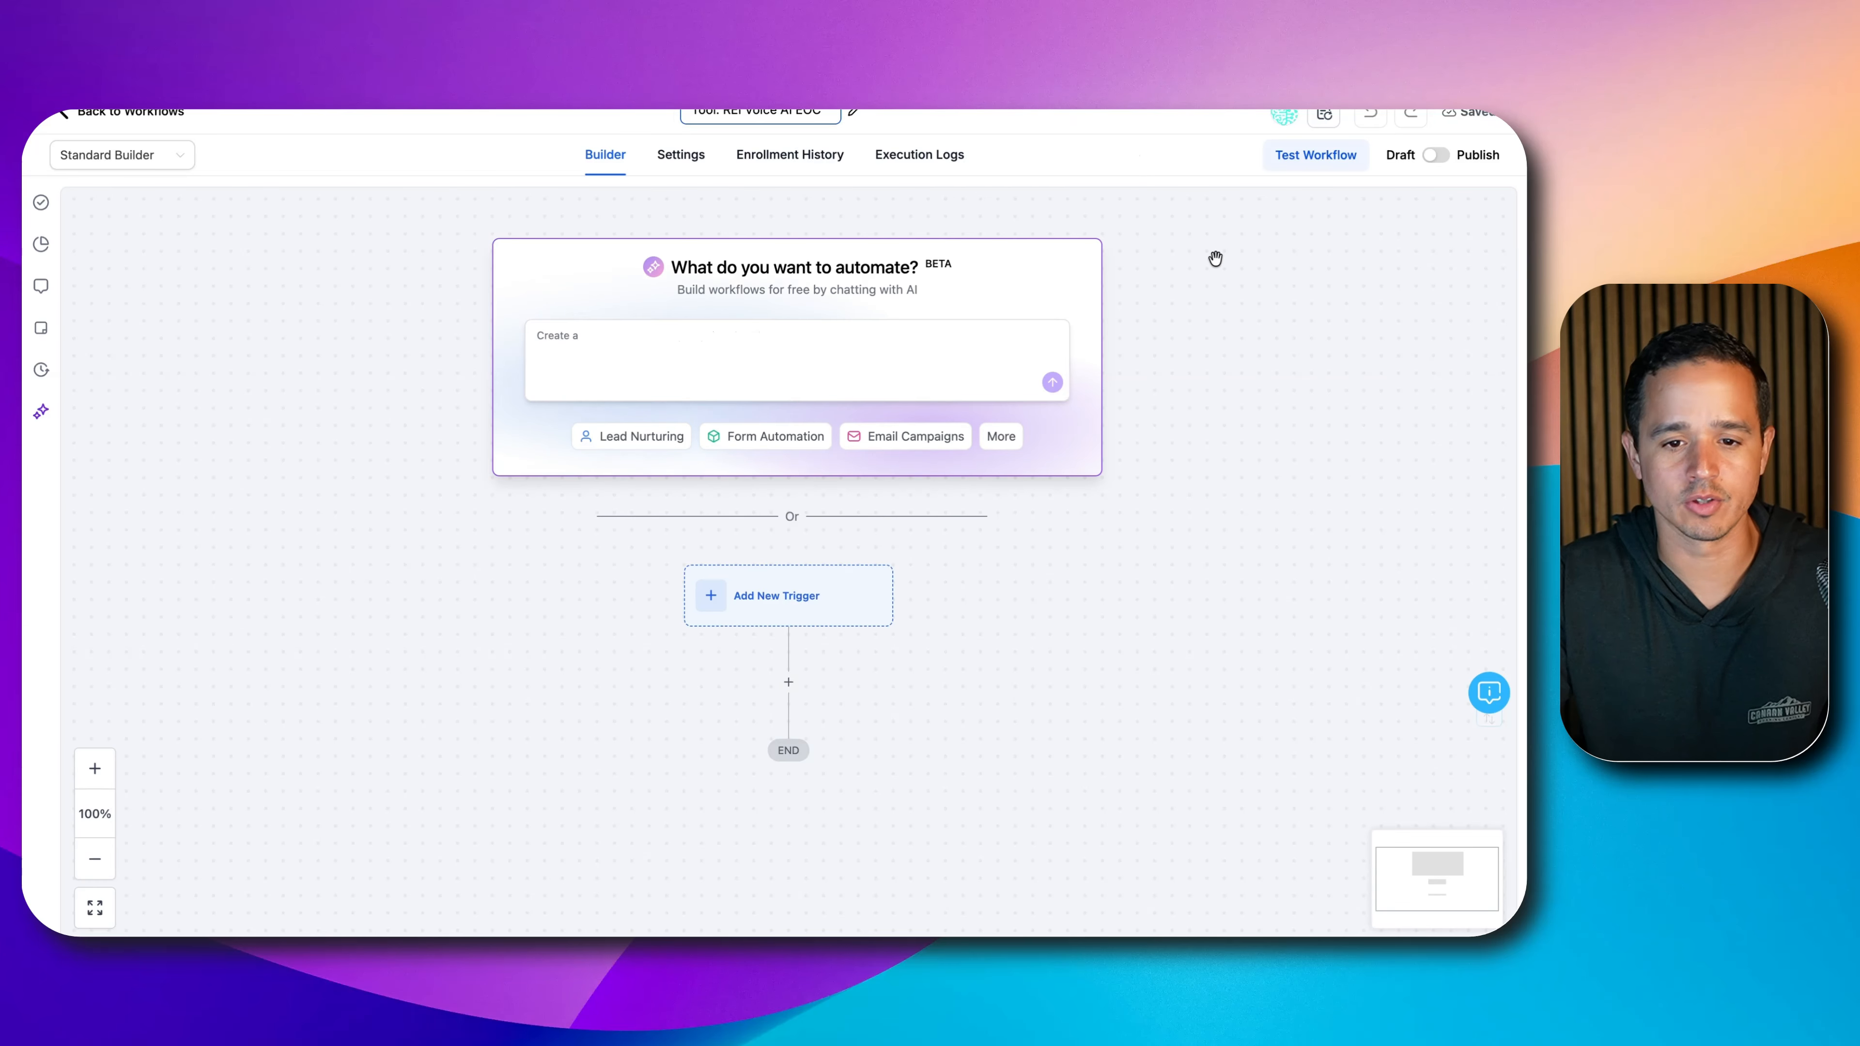
drag(1065, 655, 1001, 353)
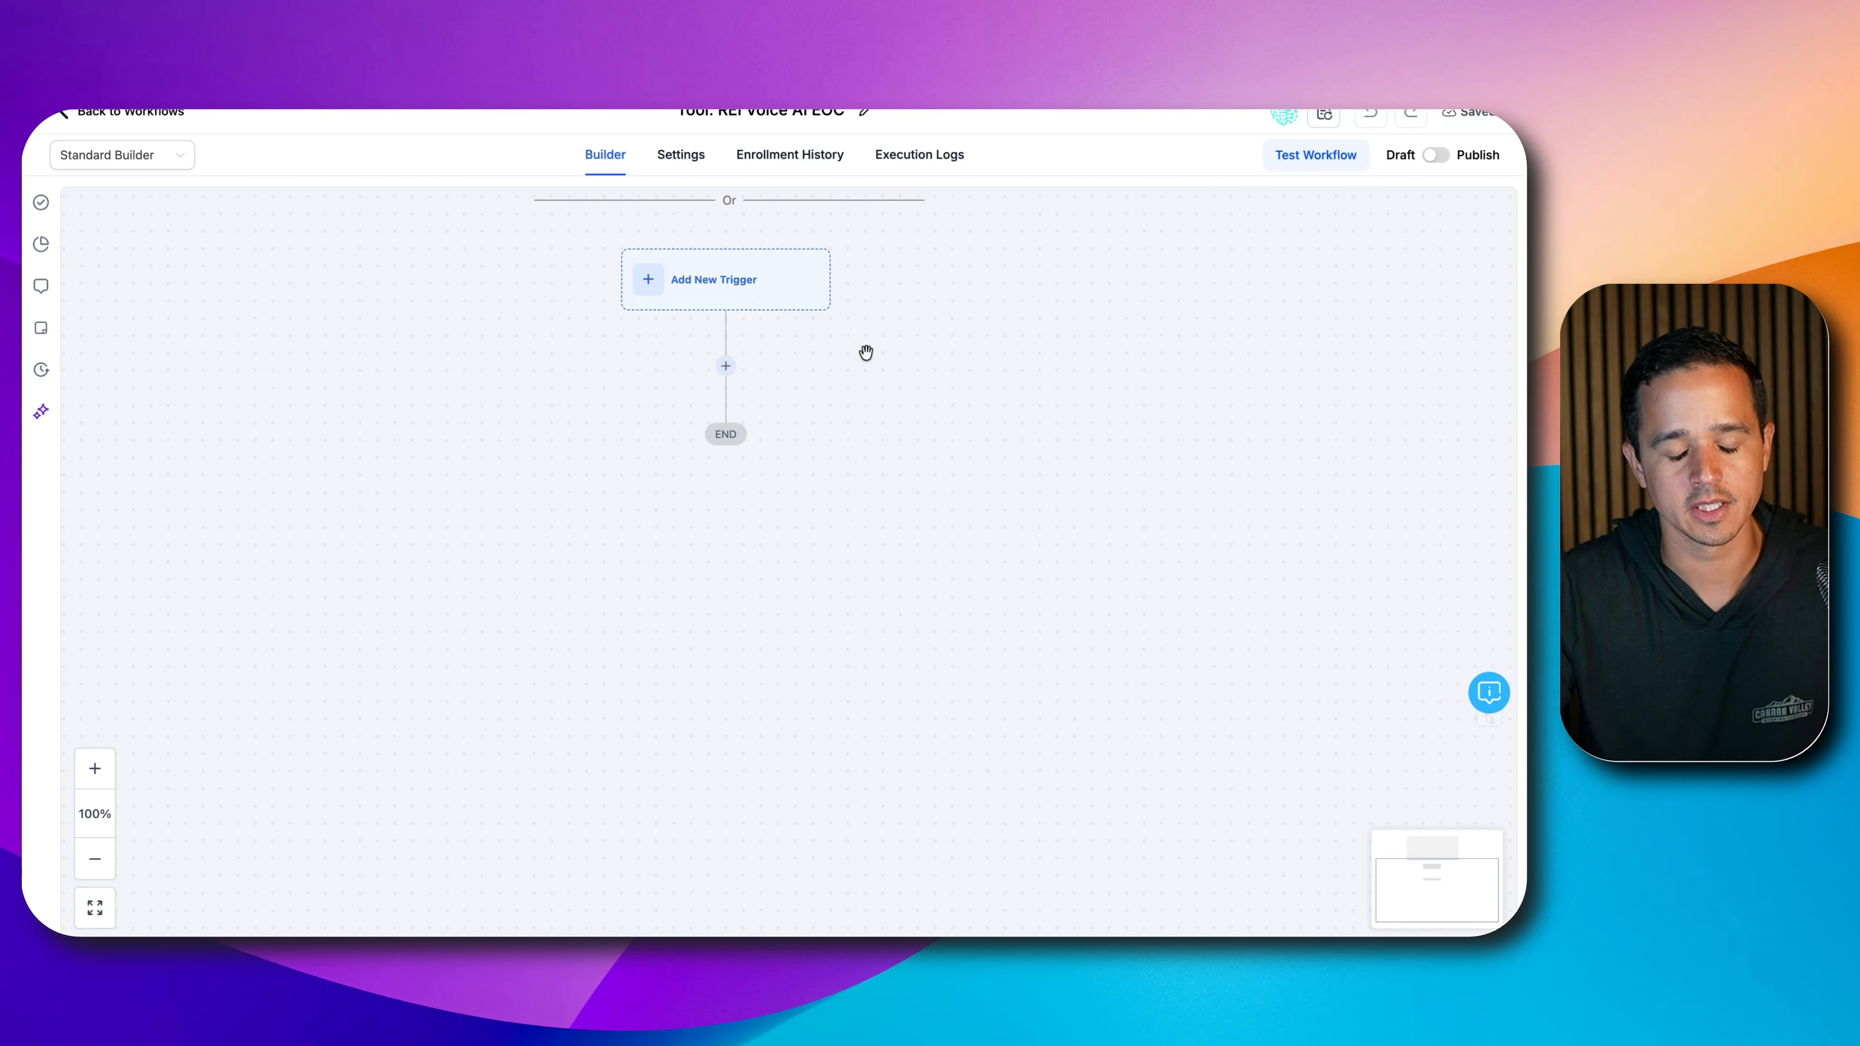
drag(868, 353, 951, 313)
click(793, 327)
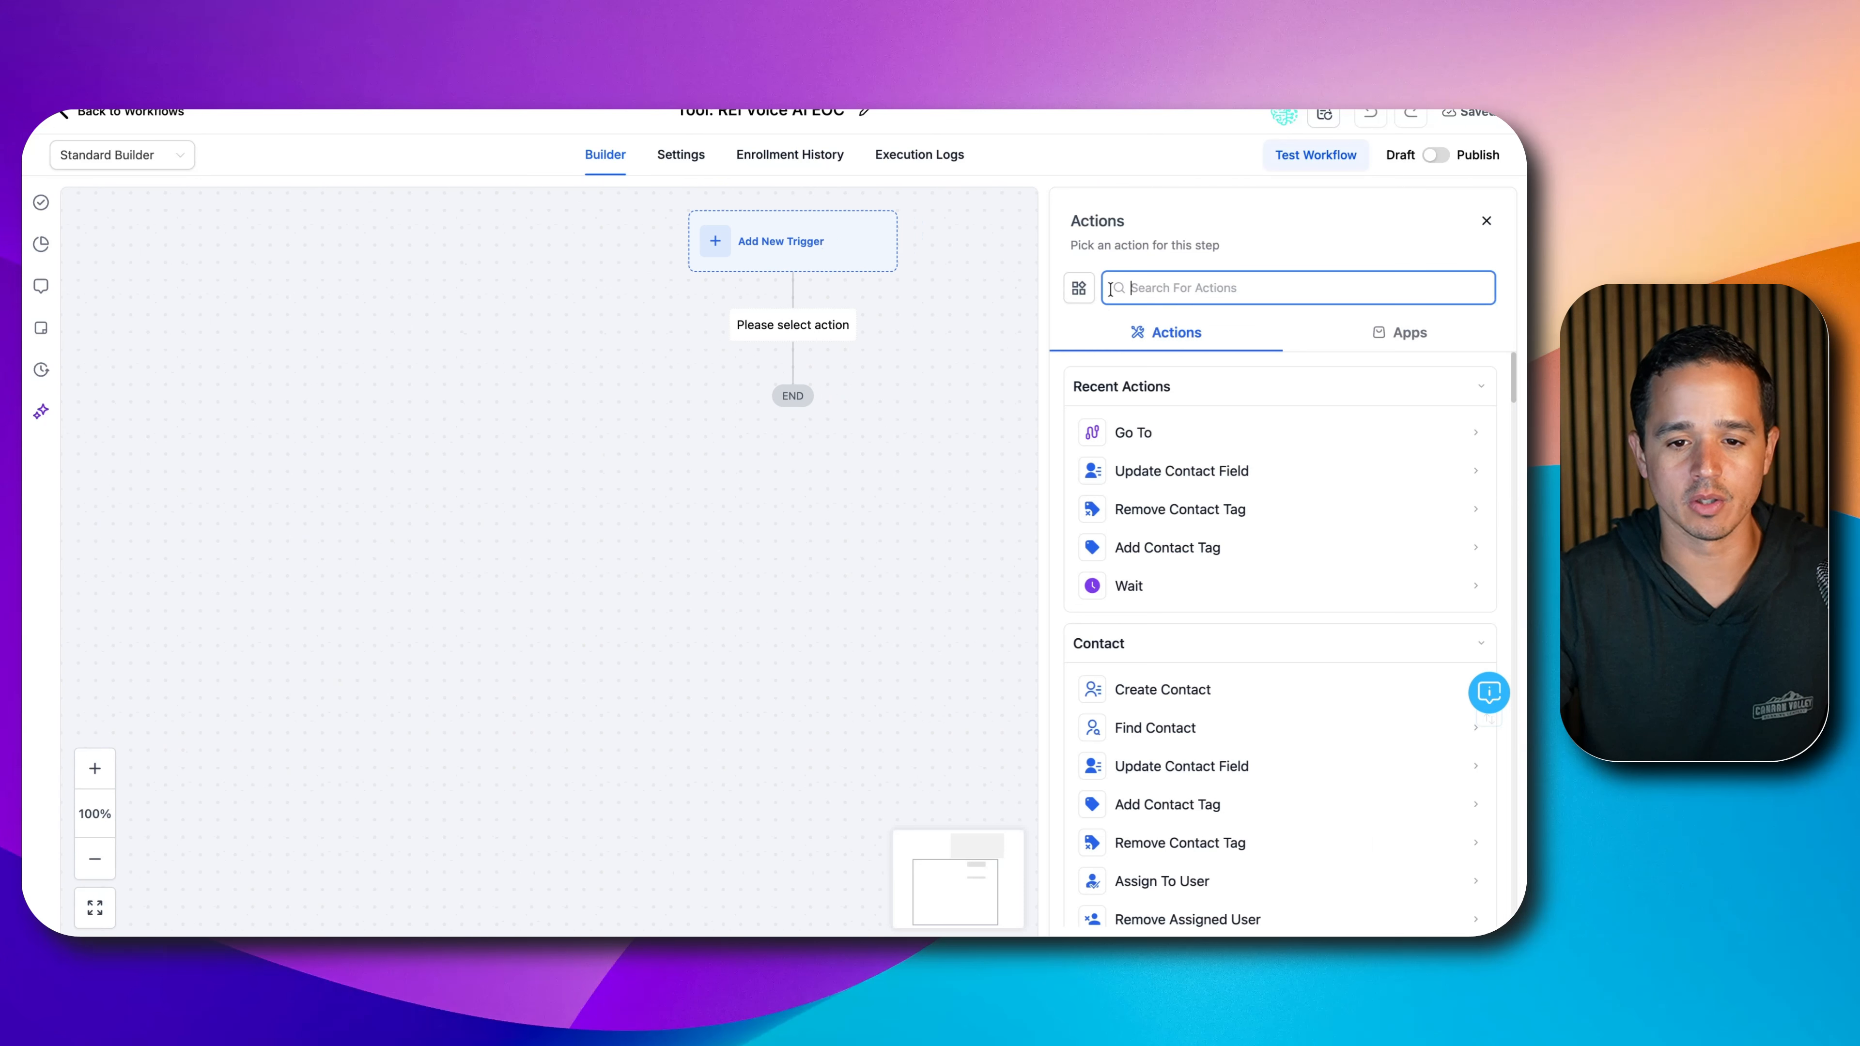
- Add an 'Add Tag - voice ai' action applying a new 'voice ai' tag, and save it
text(tag)
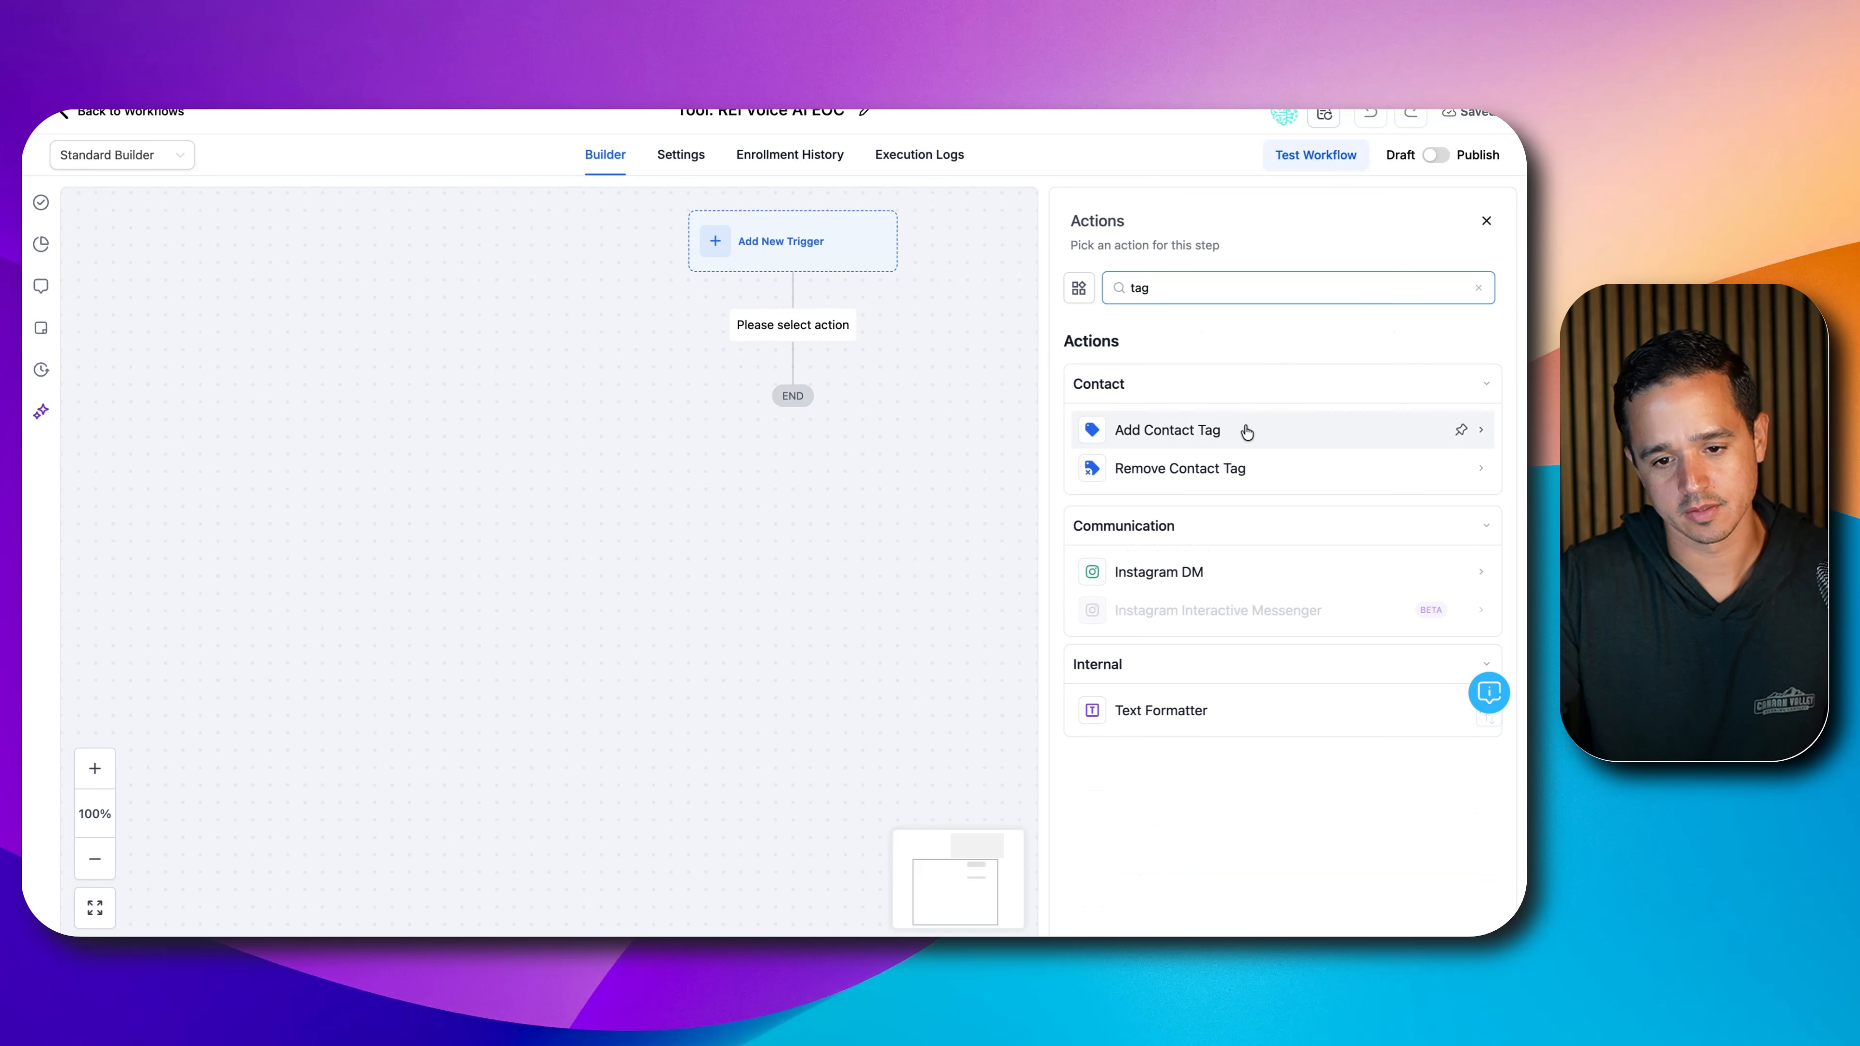
click(1241, 429)
click(1183, 320)
text(- voice ai)
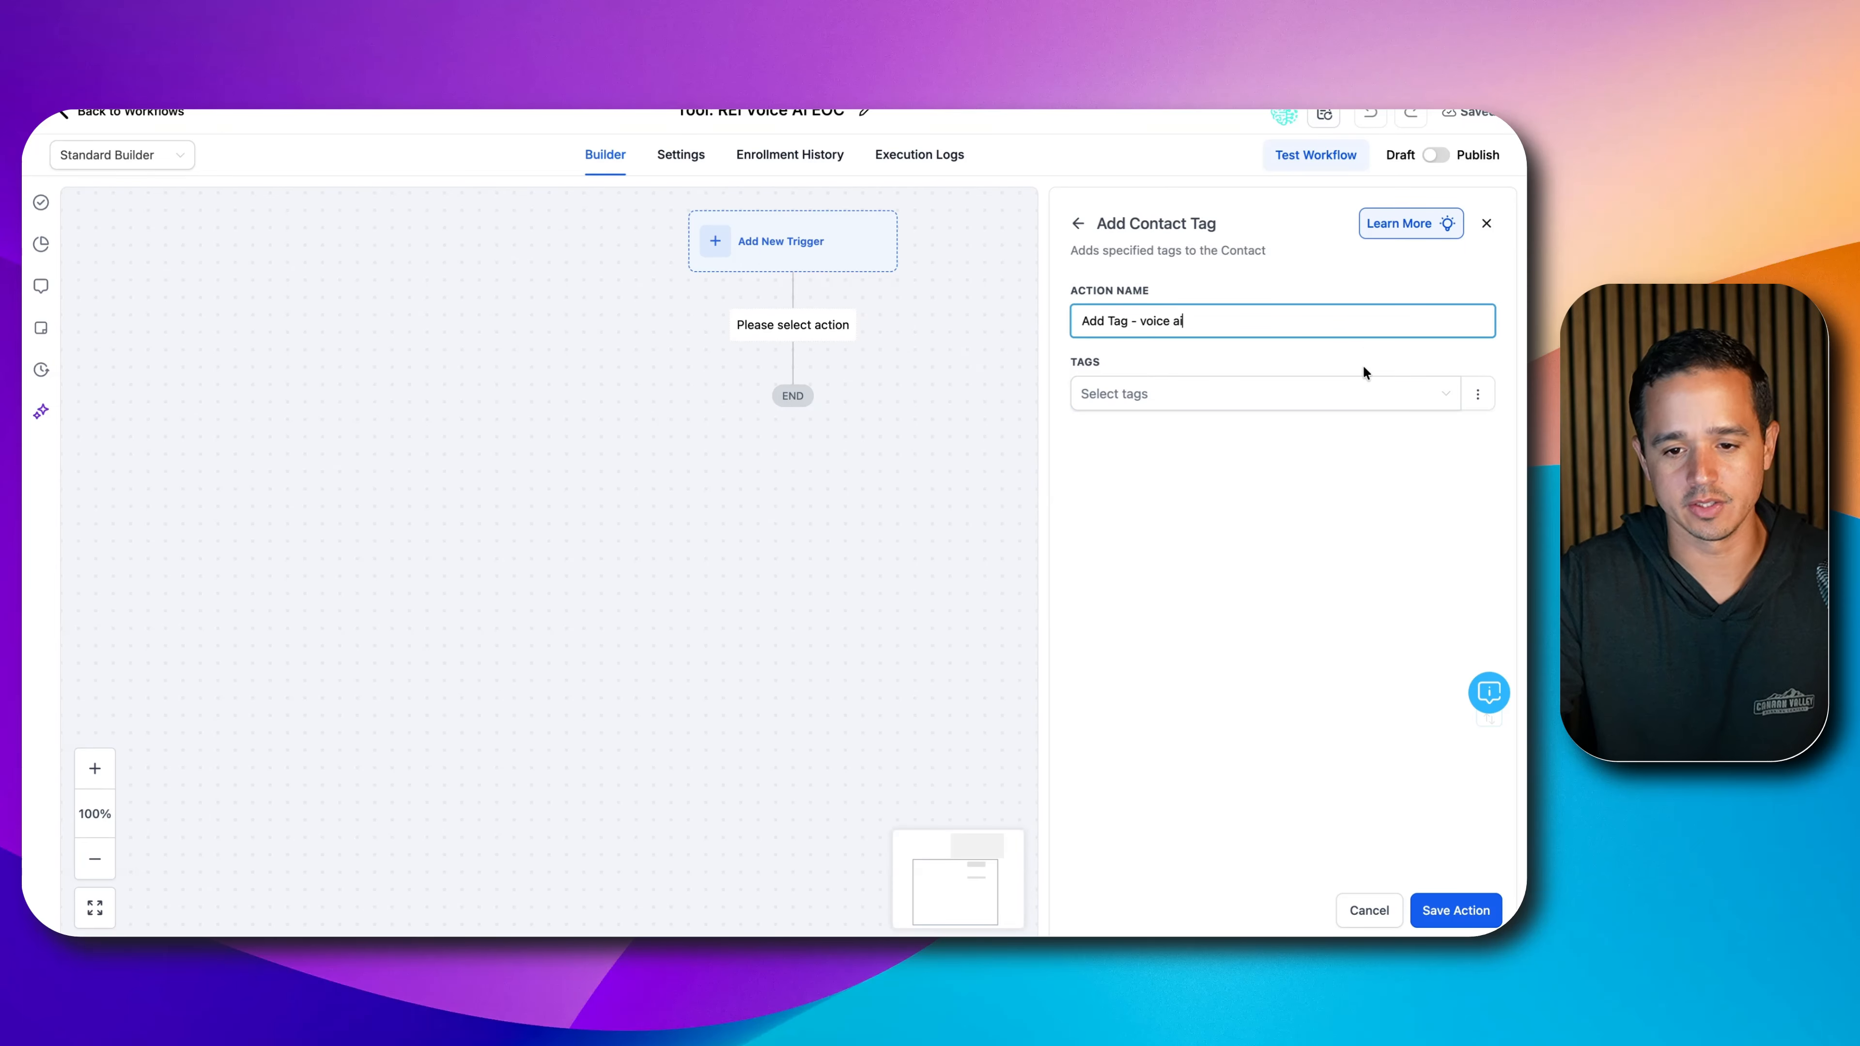
click(1320, 402)
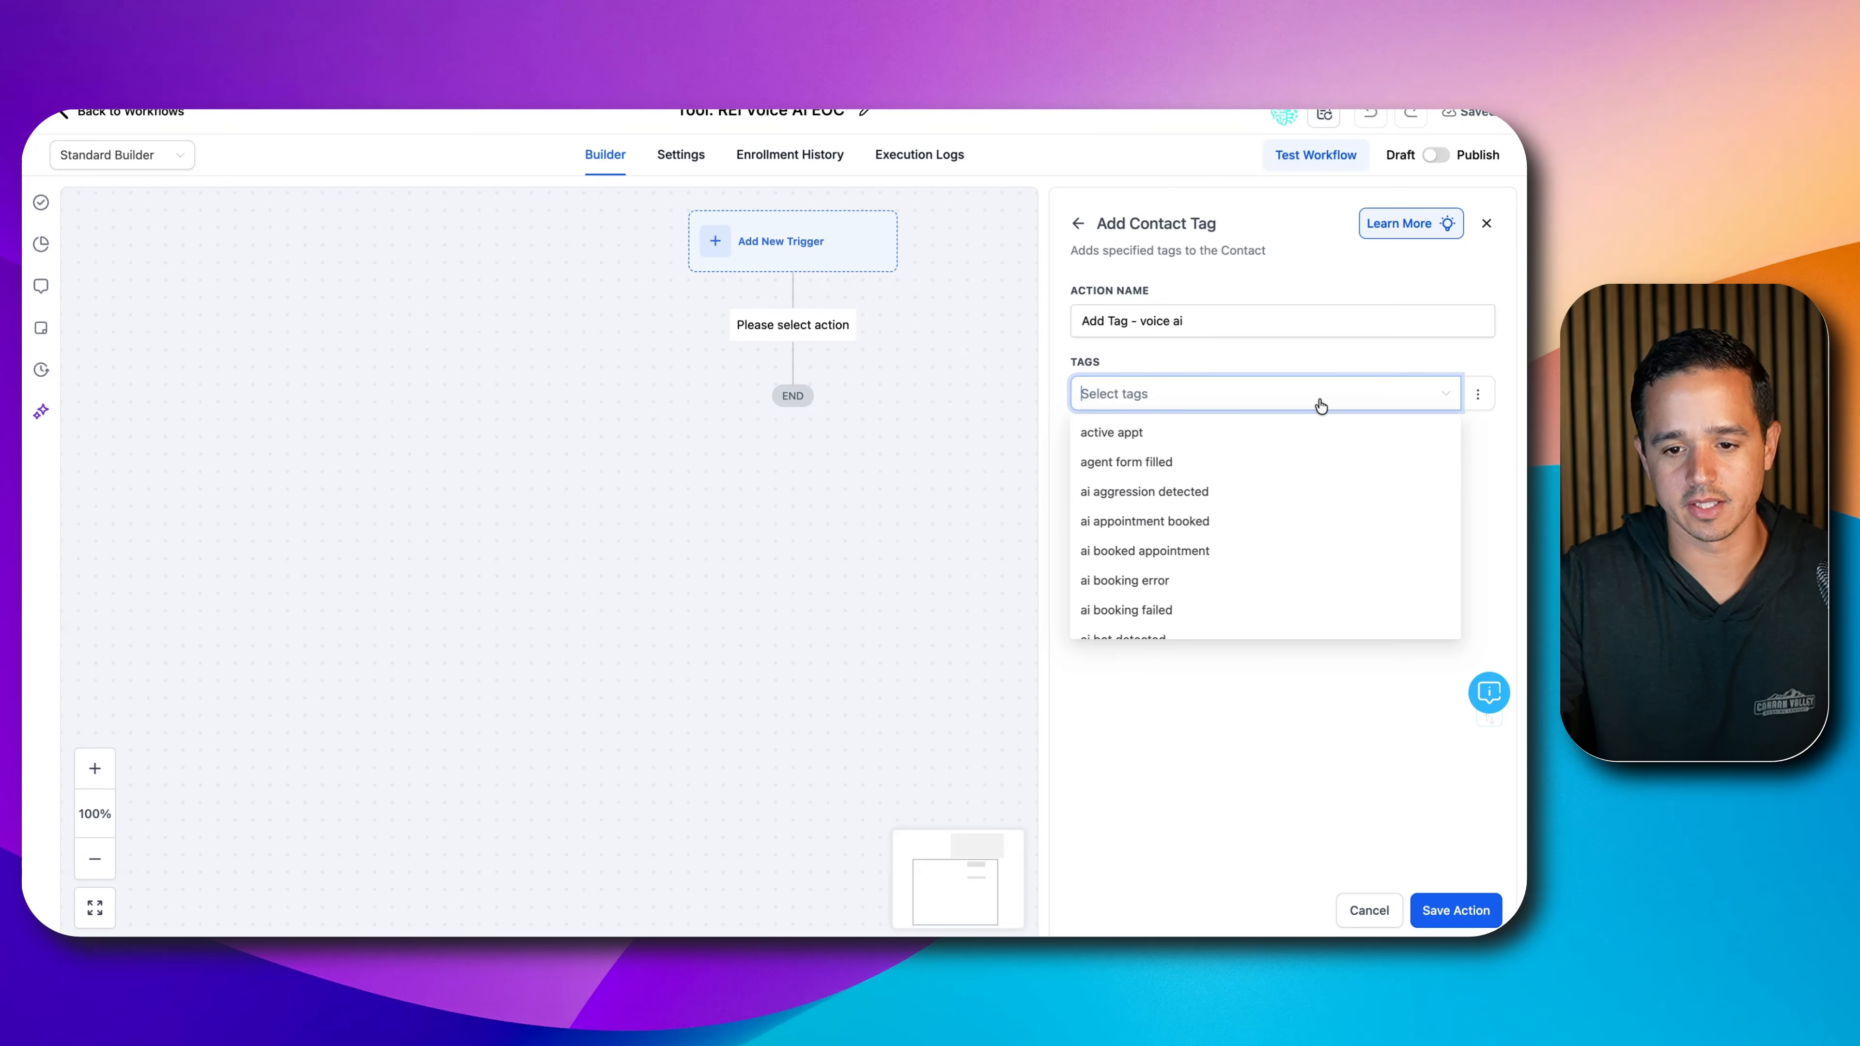
text(voice ai)
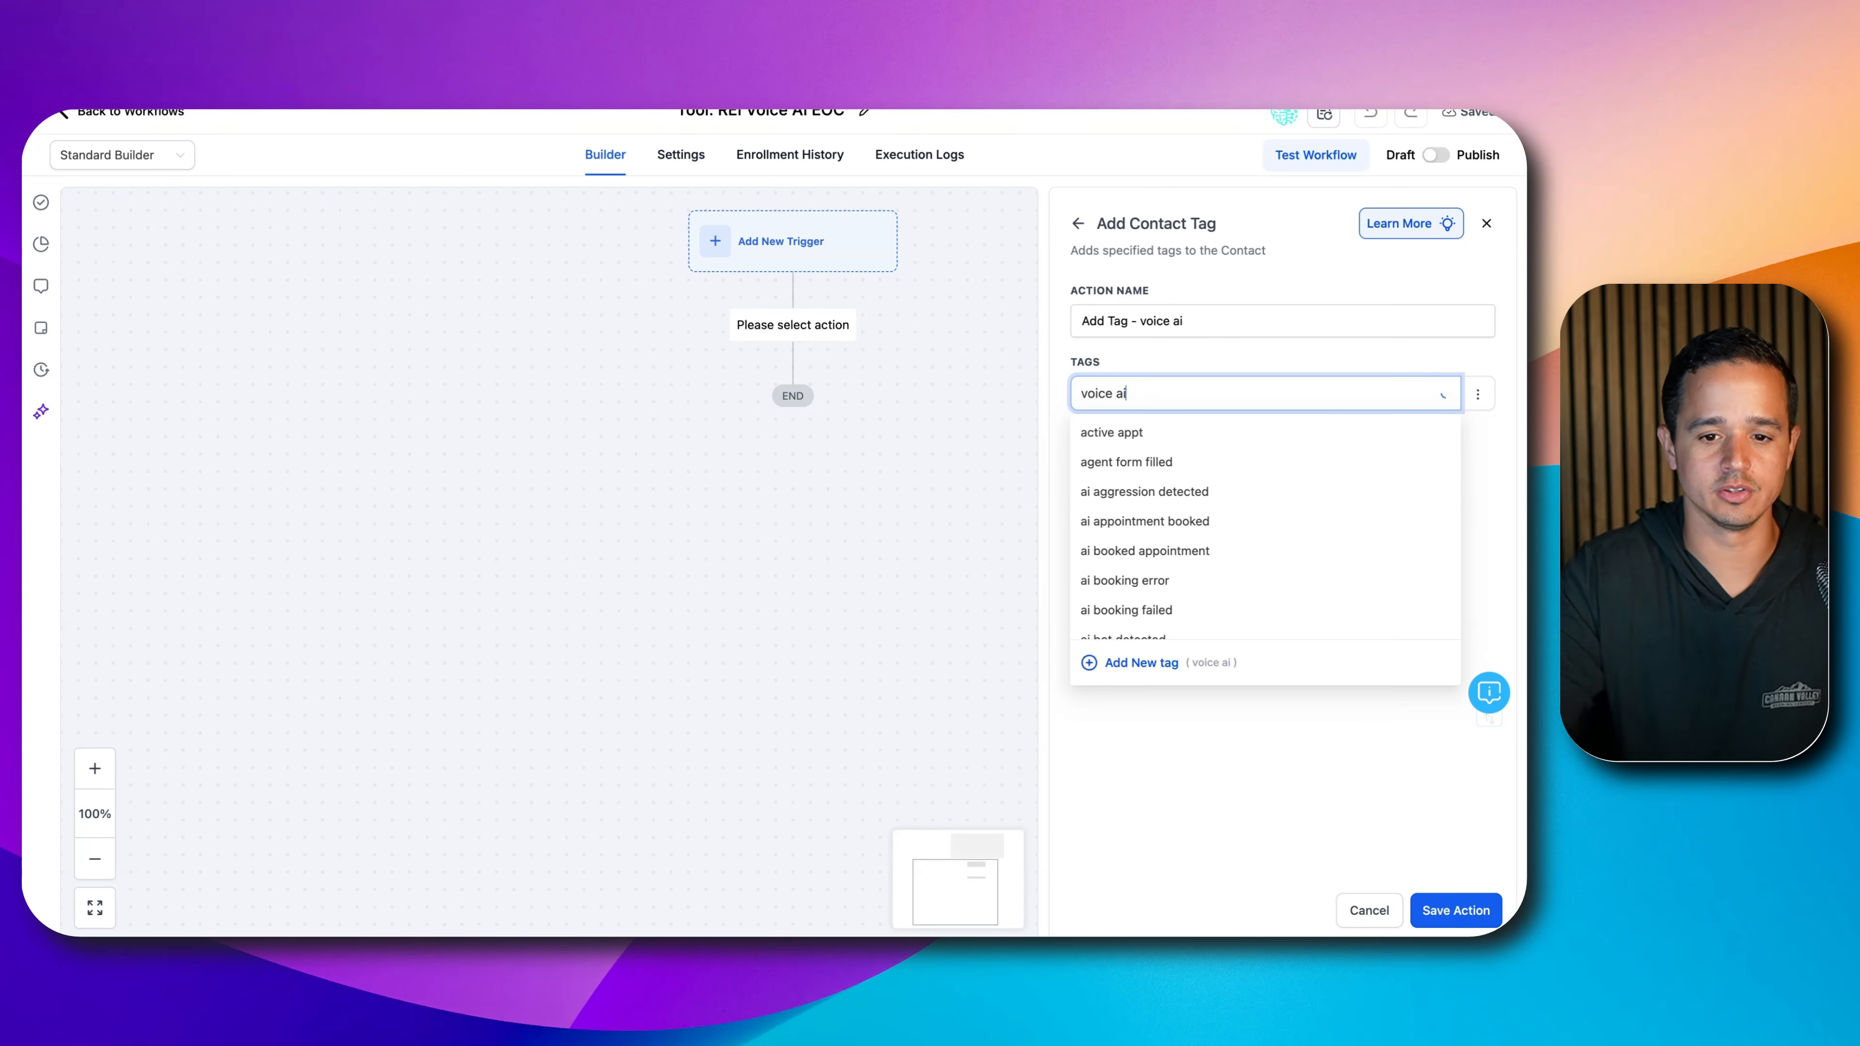
click(1137, 663)
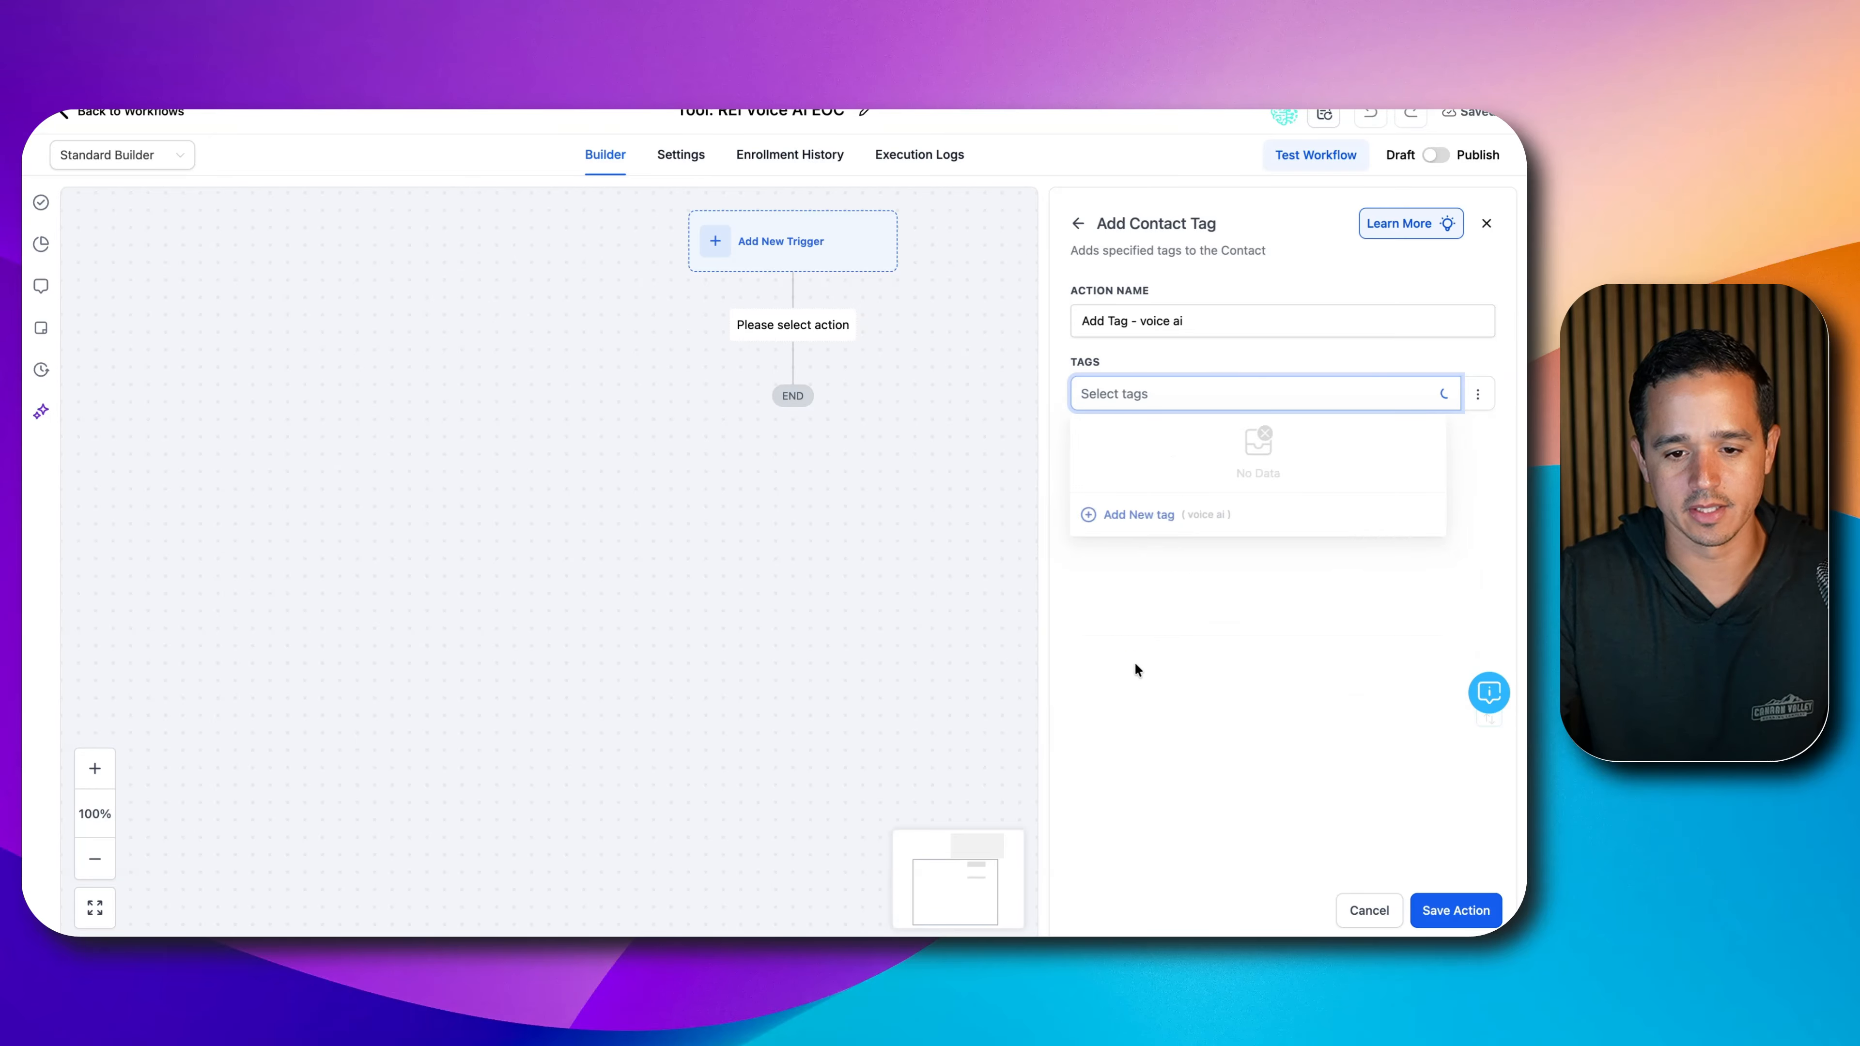
click(1435, 910)
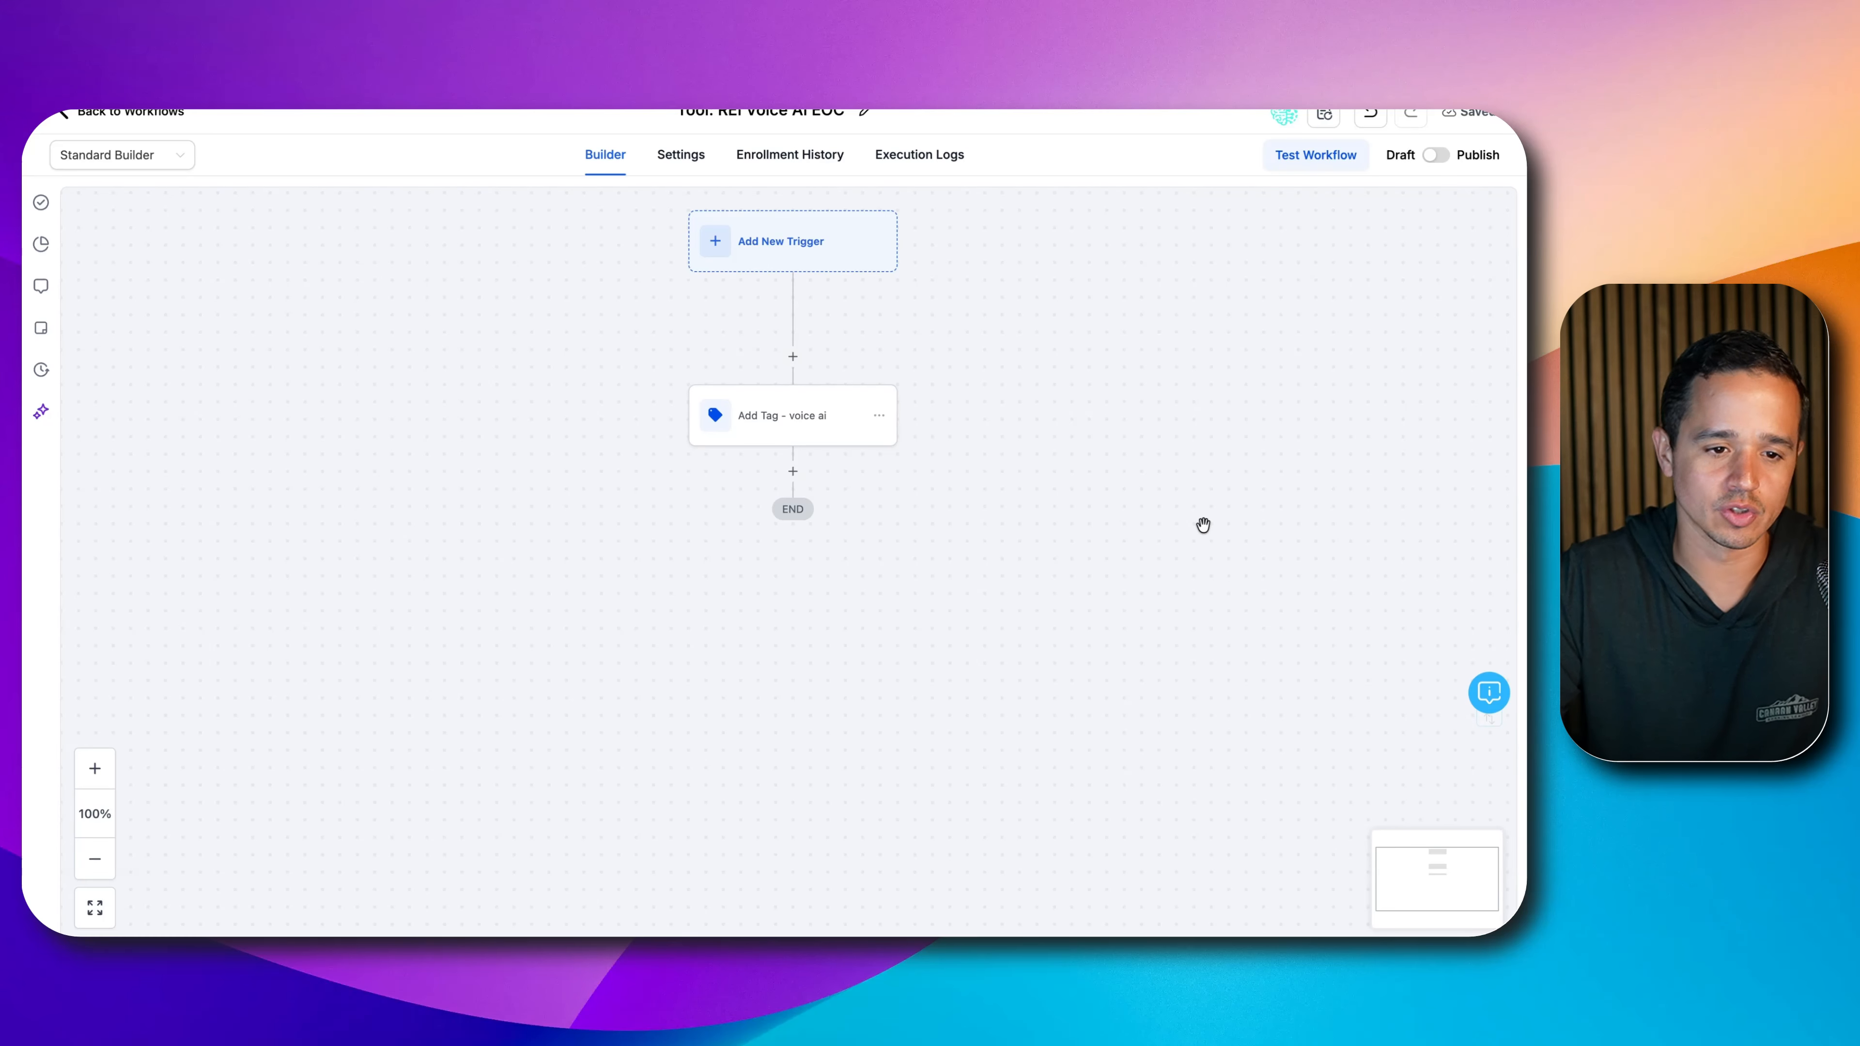
click(141, 155)
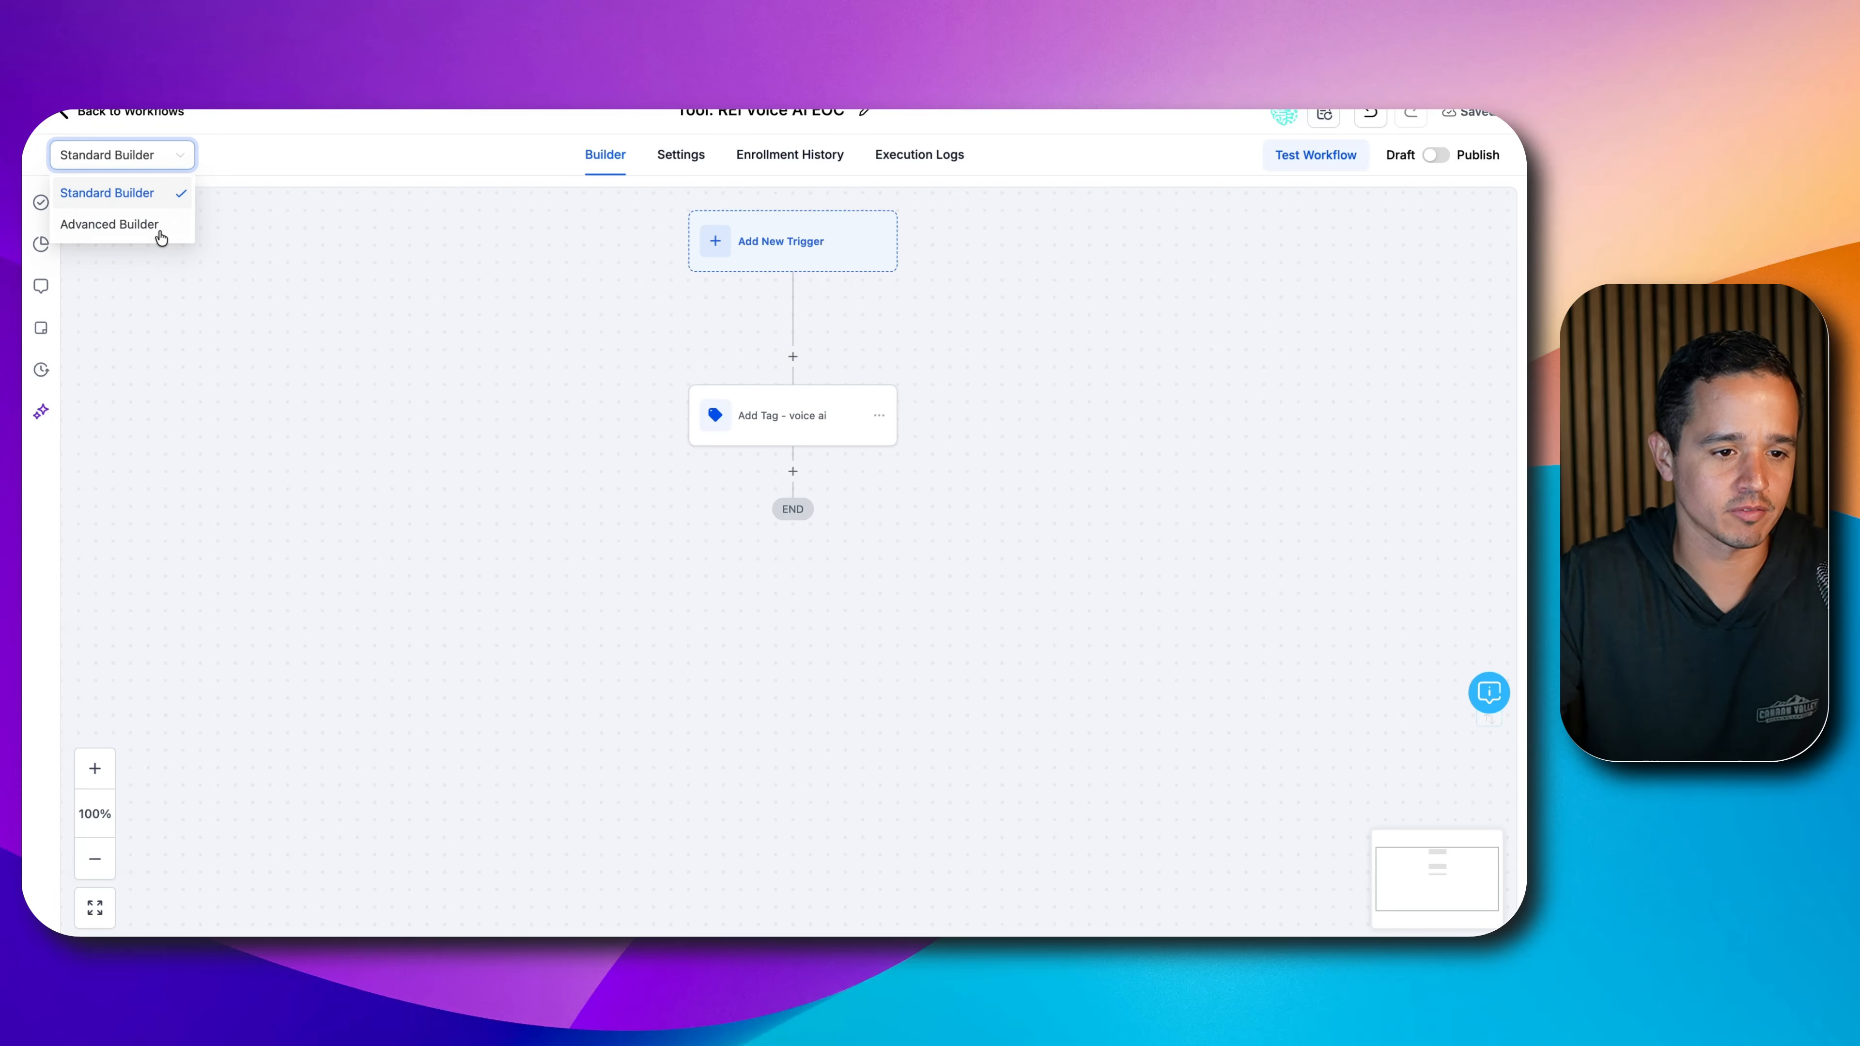
- Try Advanced Builder, return to Standard Builder, and add a step after Add Tag - voice ai
click(244, 228)
click(143, 163)
click(618, 294)
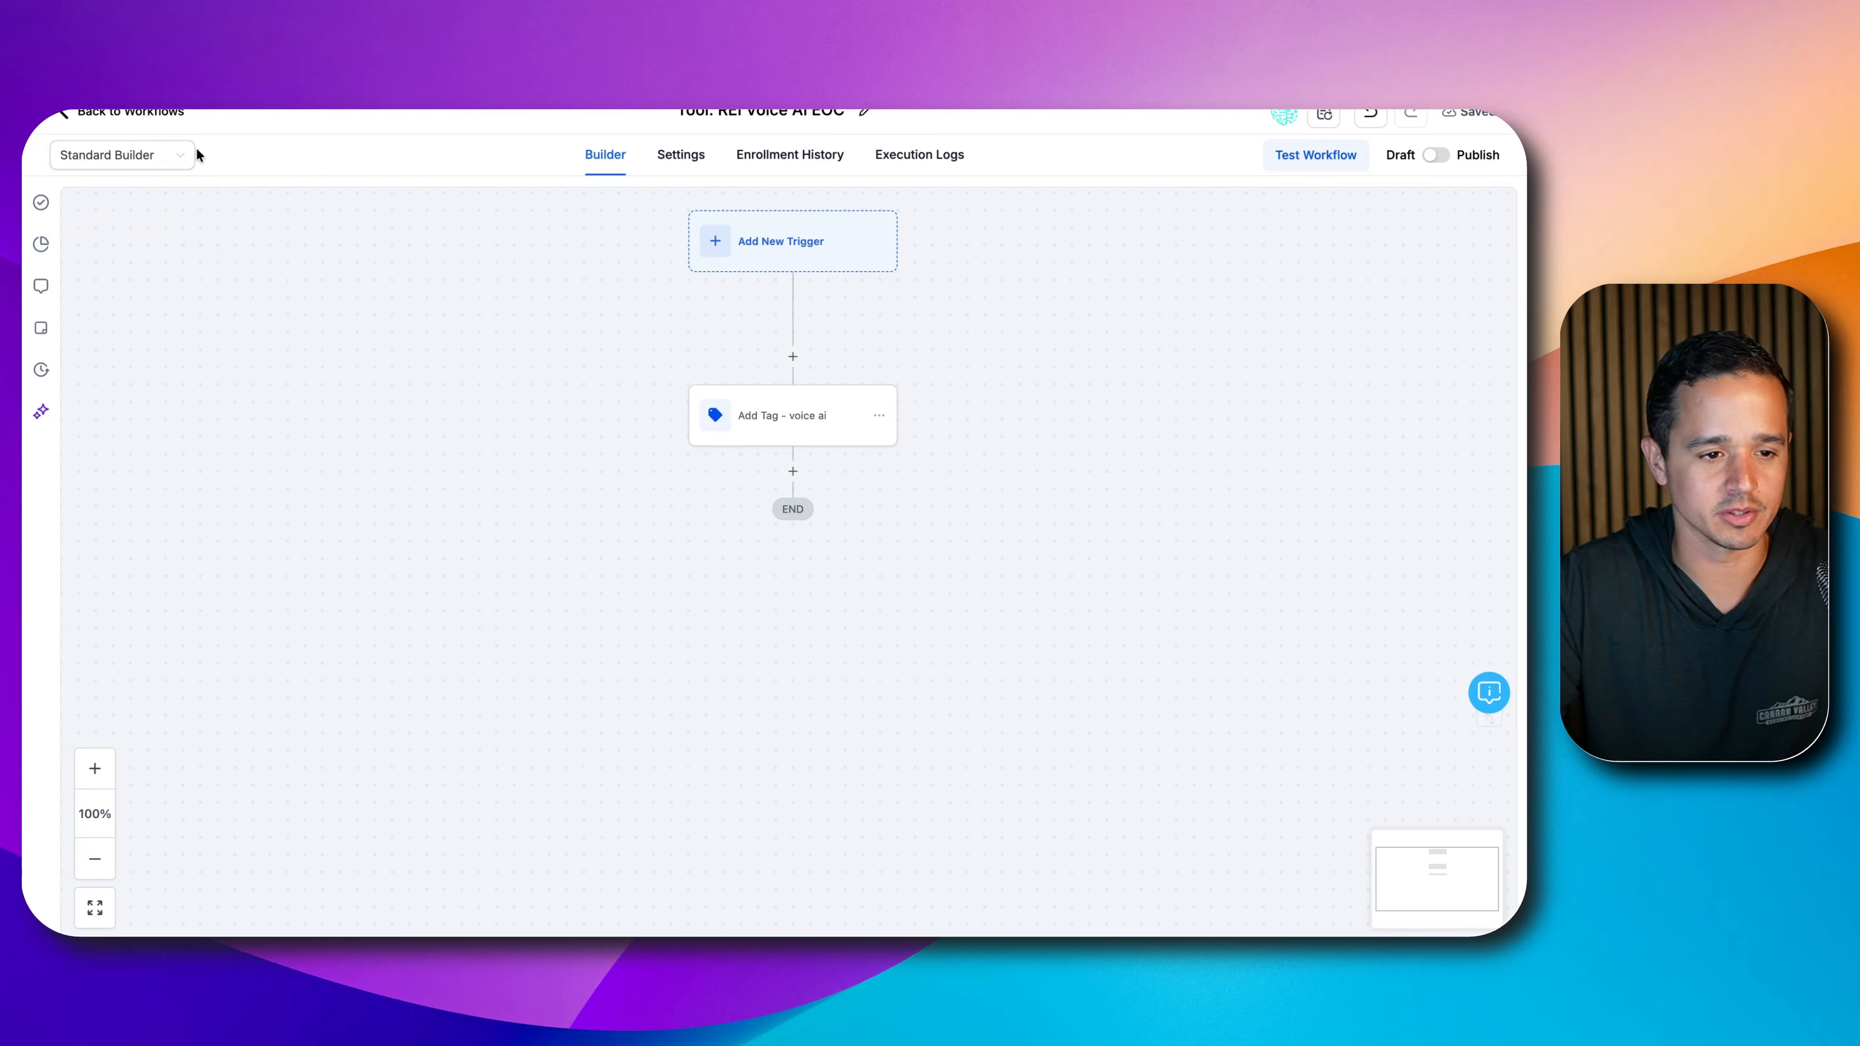
click(186, 161)
click(182, 227)
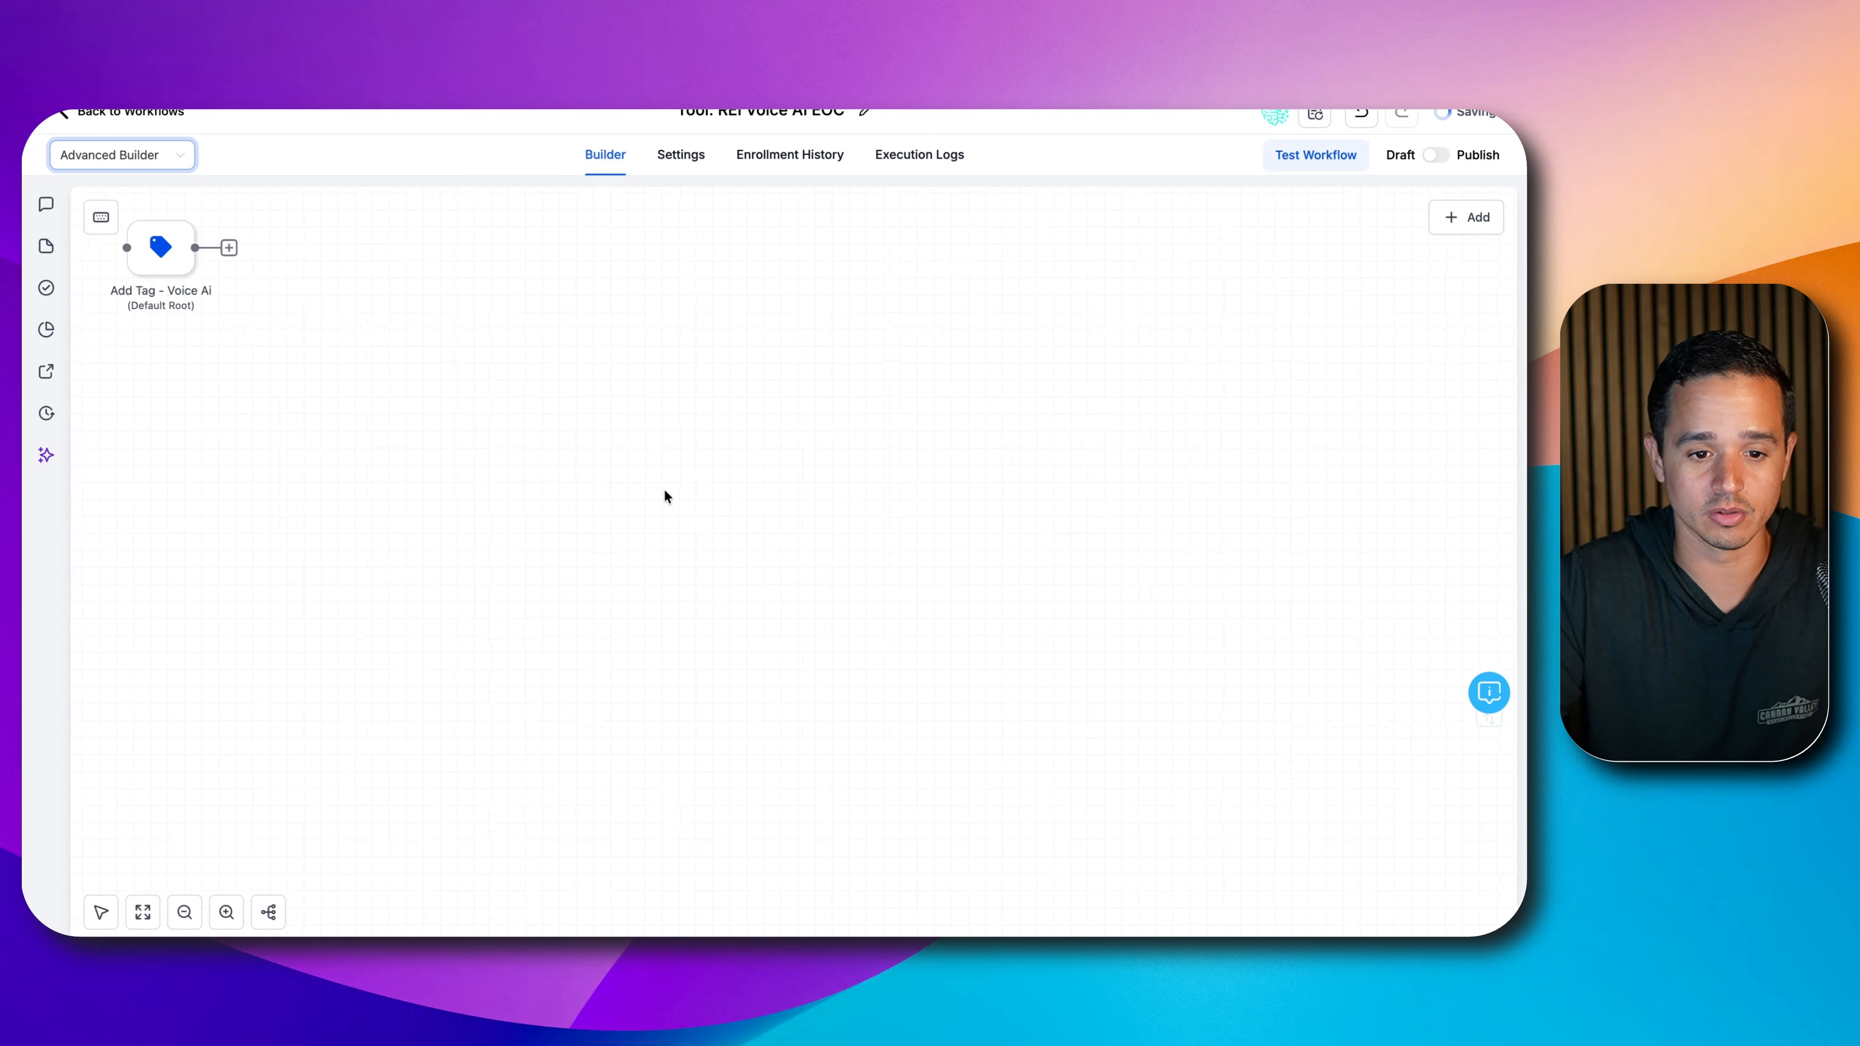
drag(860, 399, 735, 230)
click(121, 154)
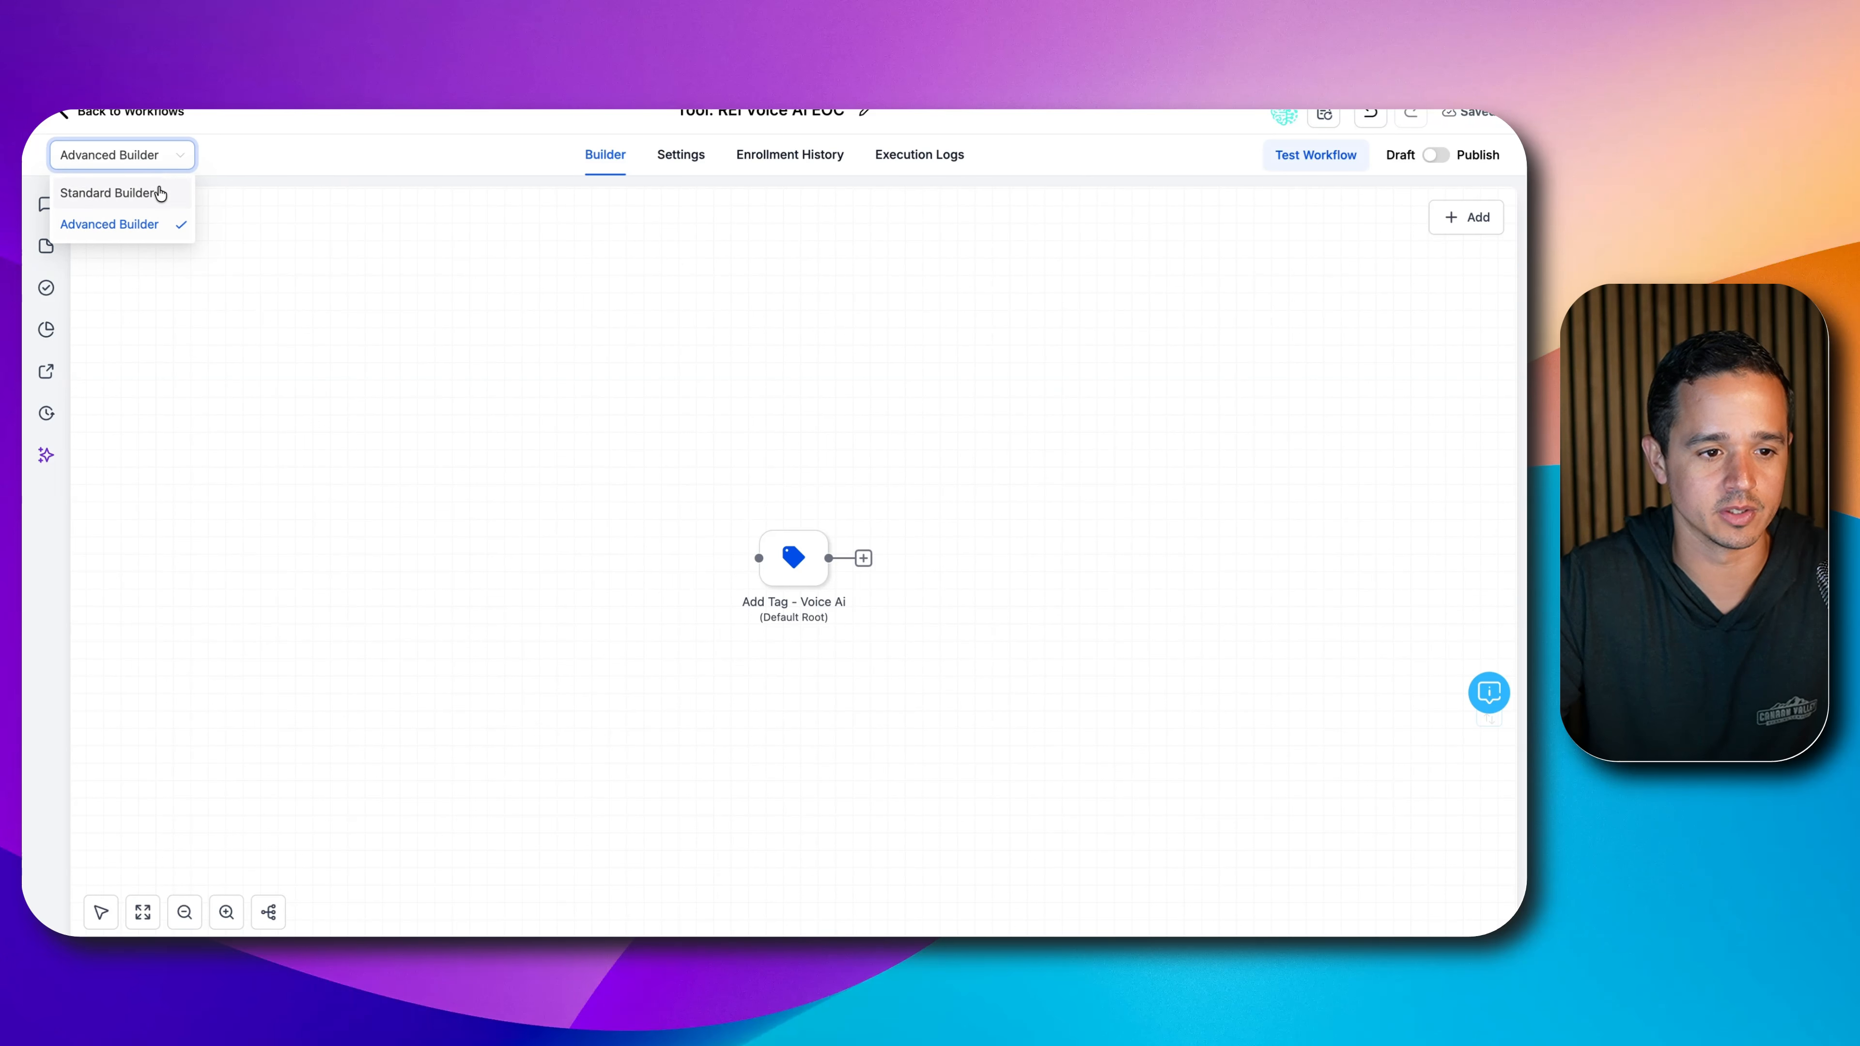
click(147, 192)
scroll(1009, 389, down, 3)
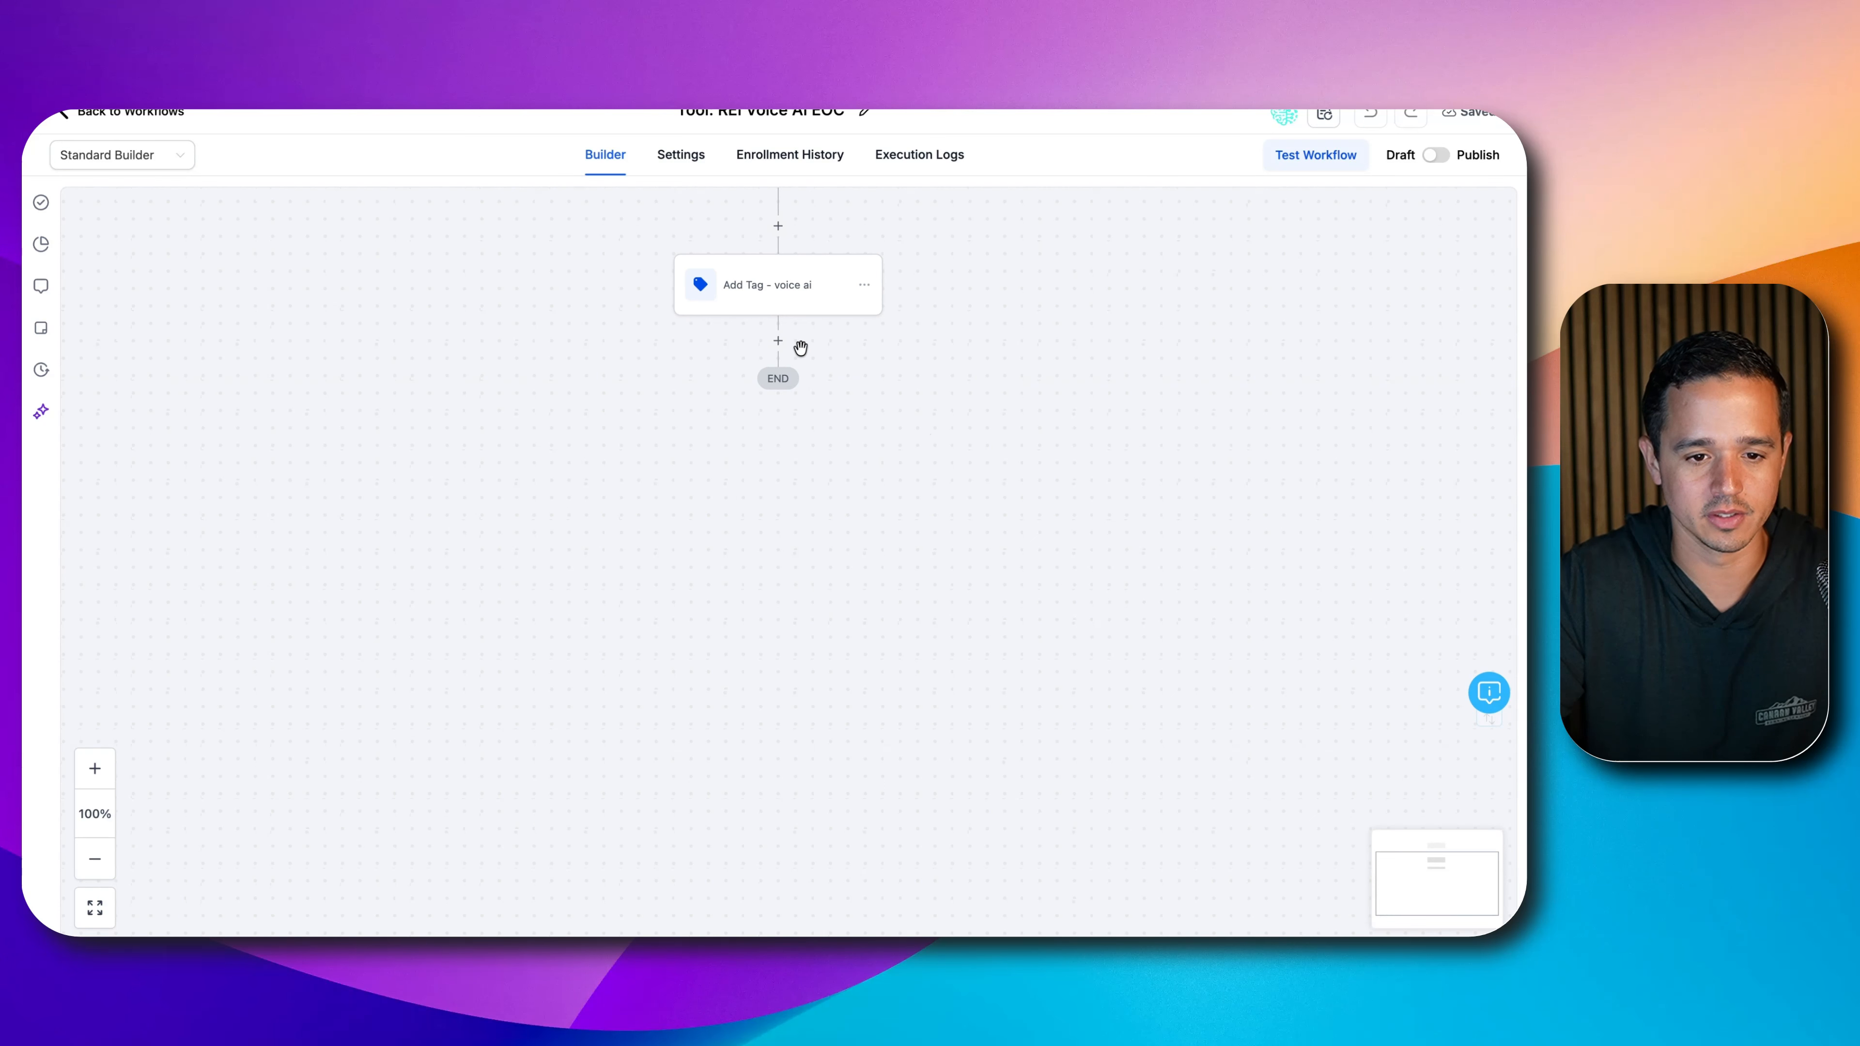
click(776, 343)
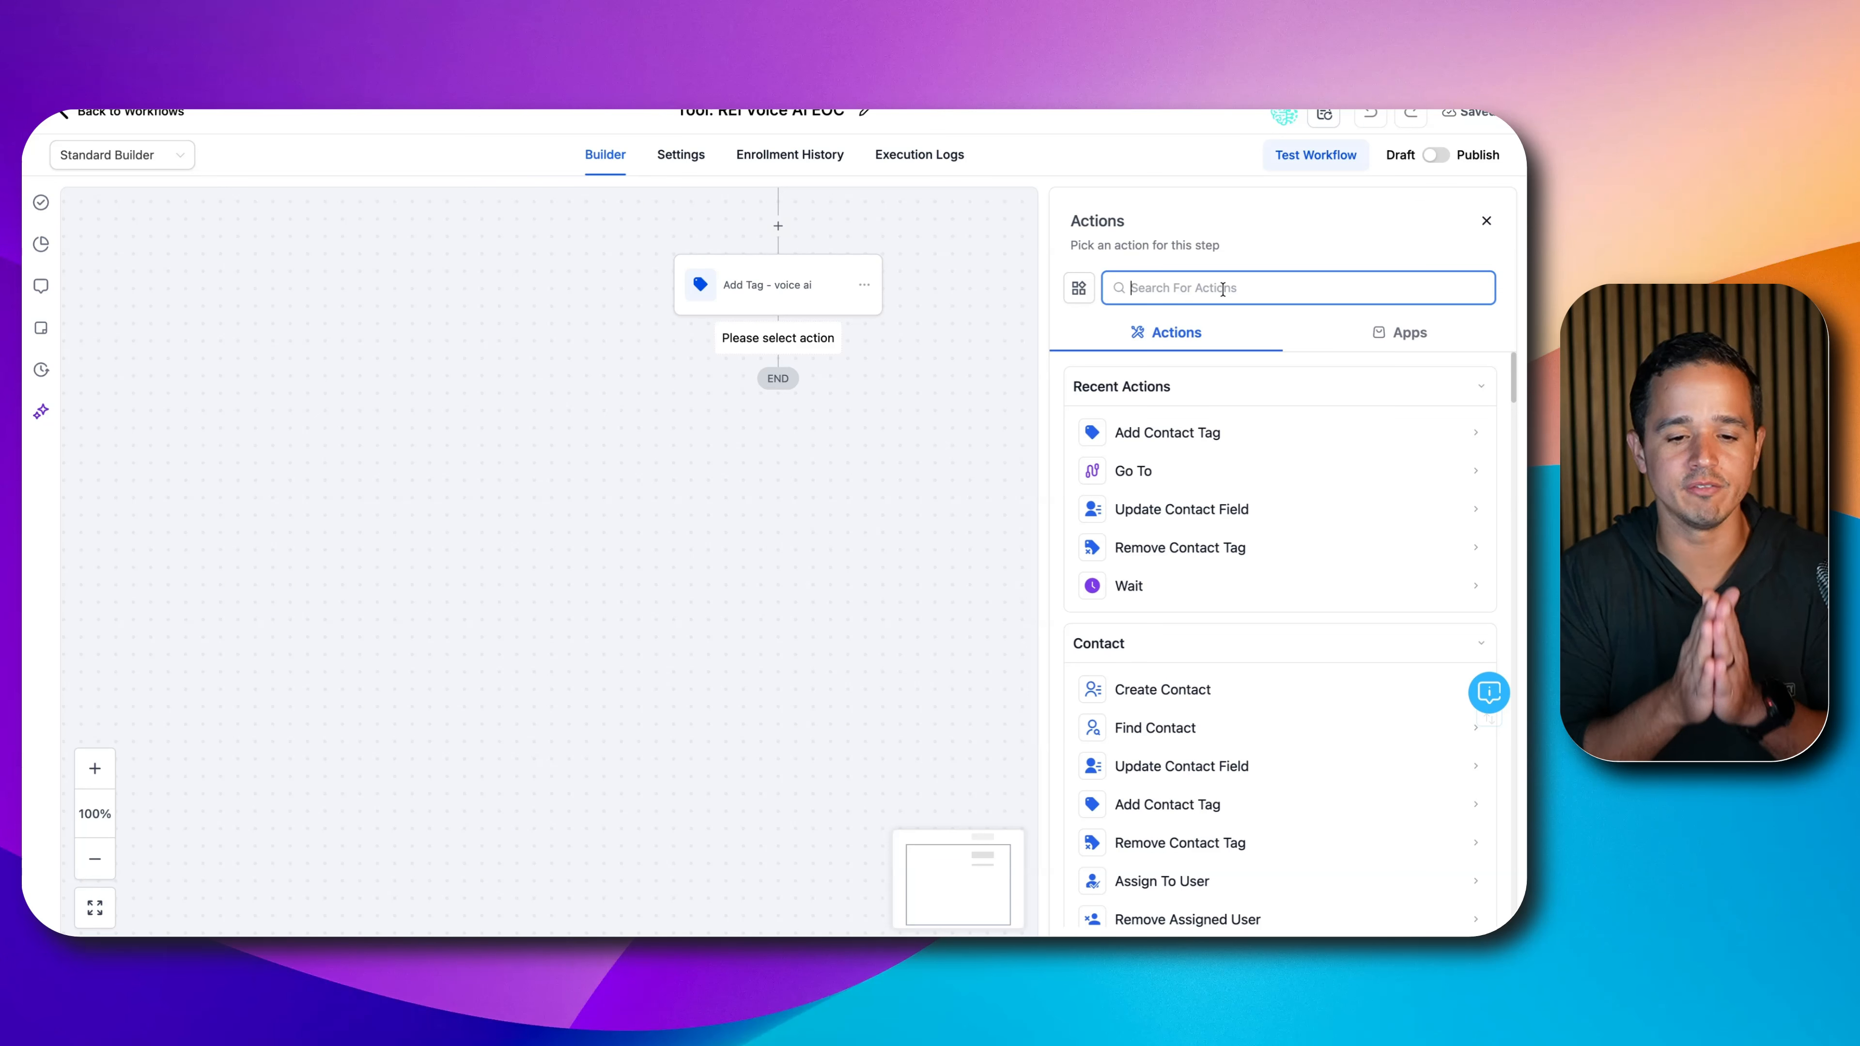
- Add an If / Else condition named 'Intent' with a first branch 'Cash Offer Appt Booked'
text(if)
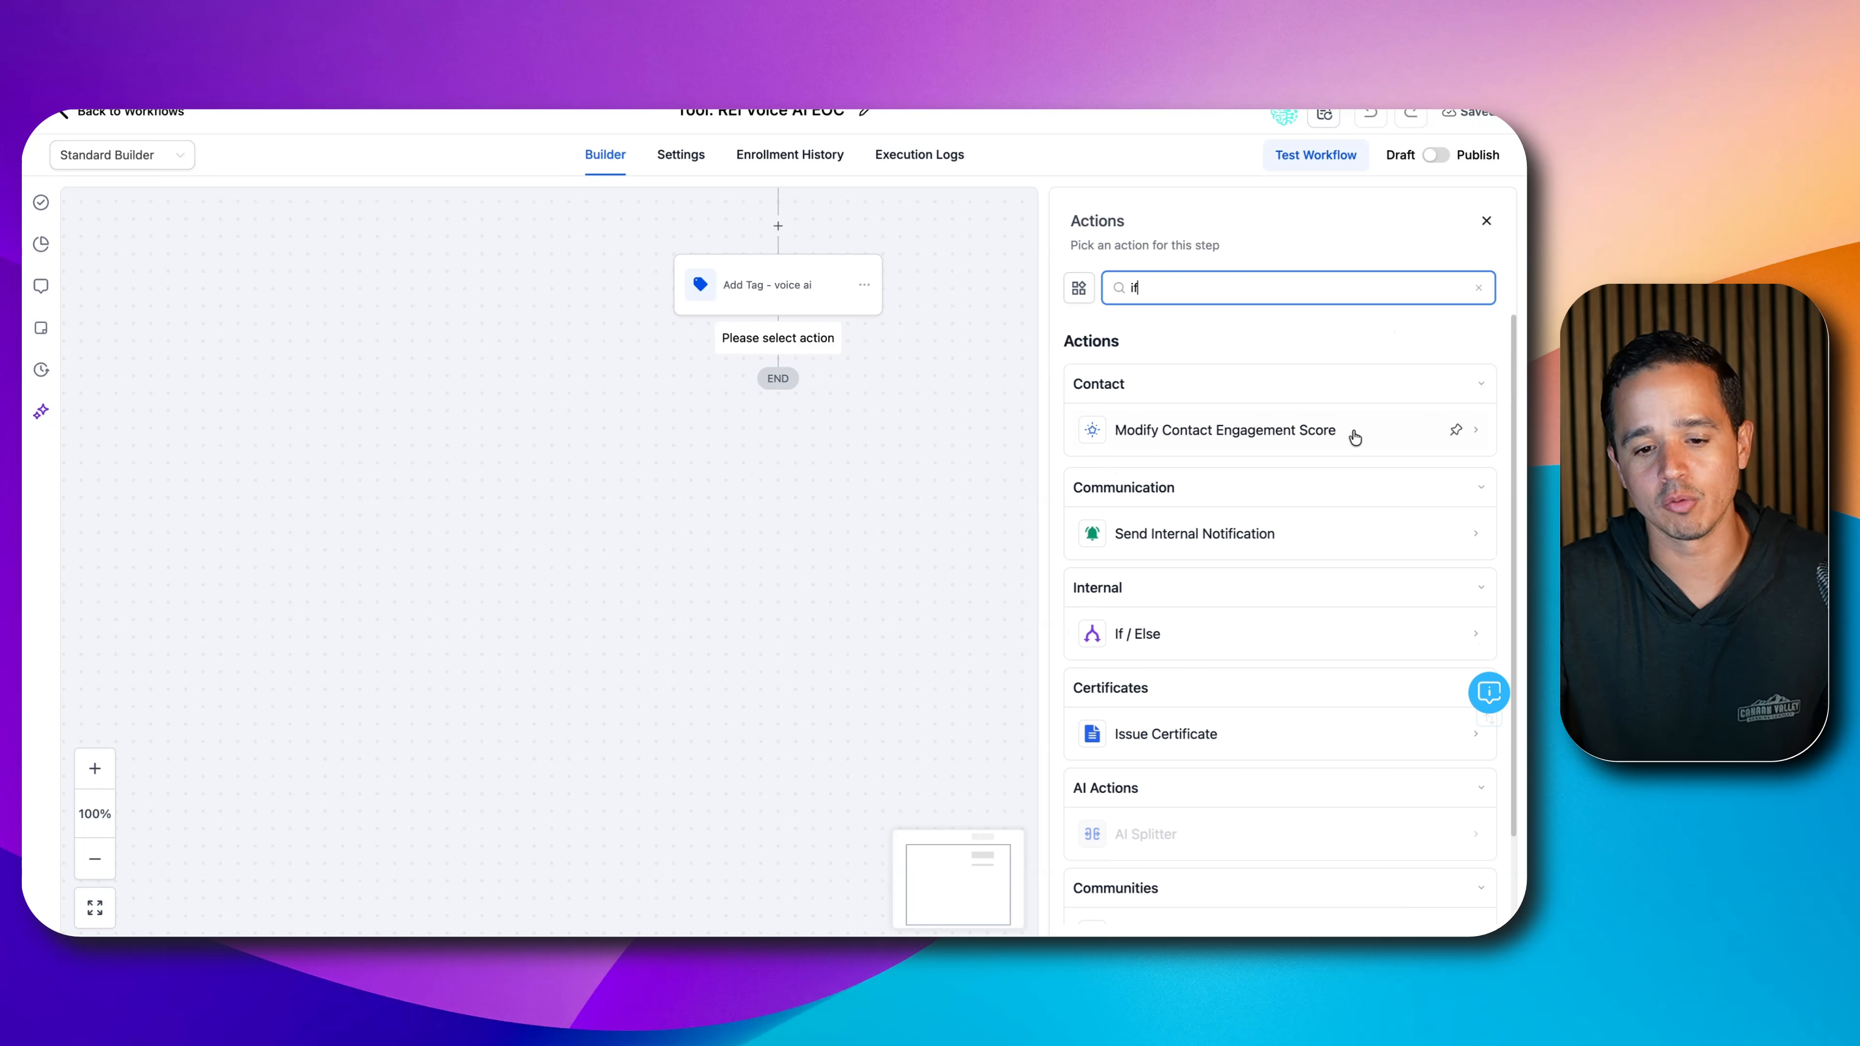
click(1241, 652)
double_click(885, 320)
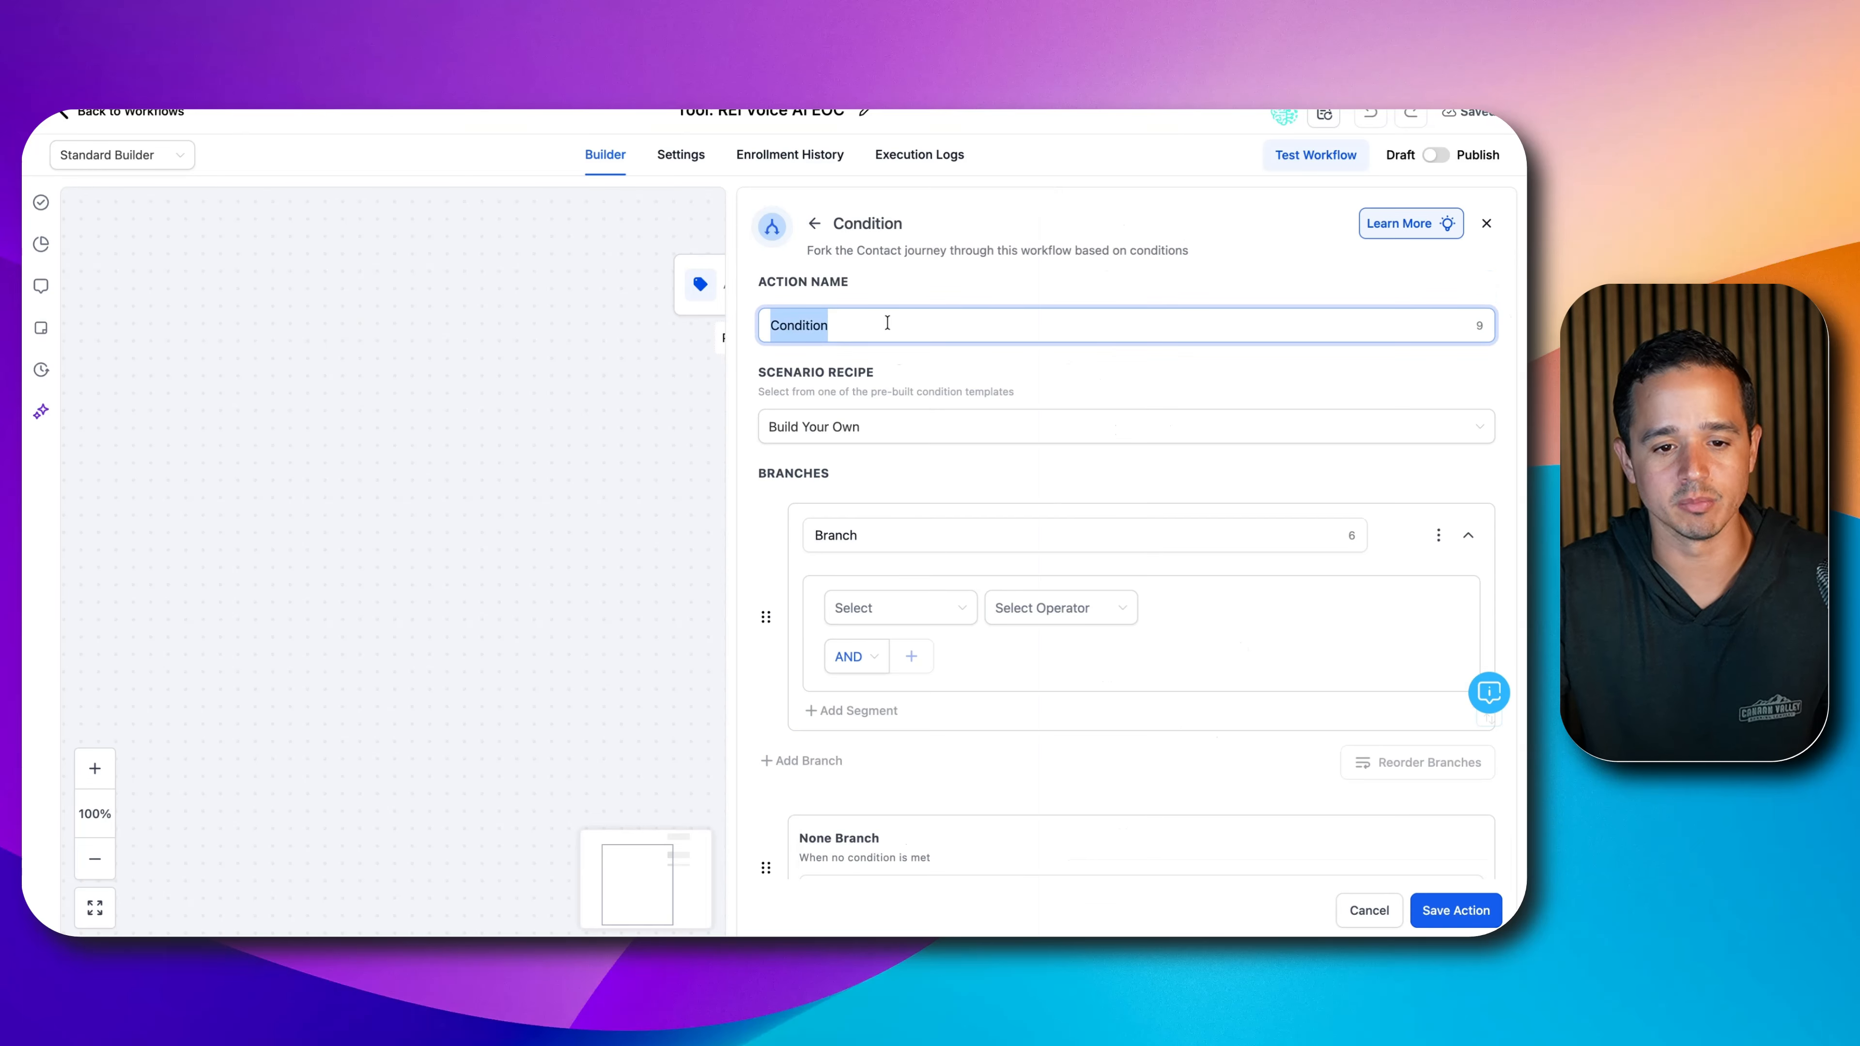
text(Intent)
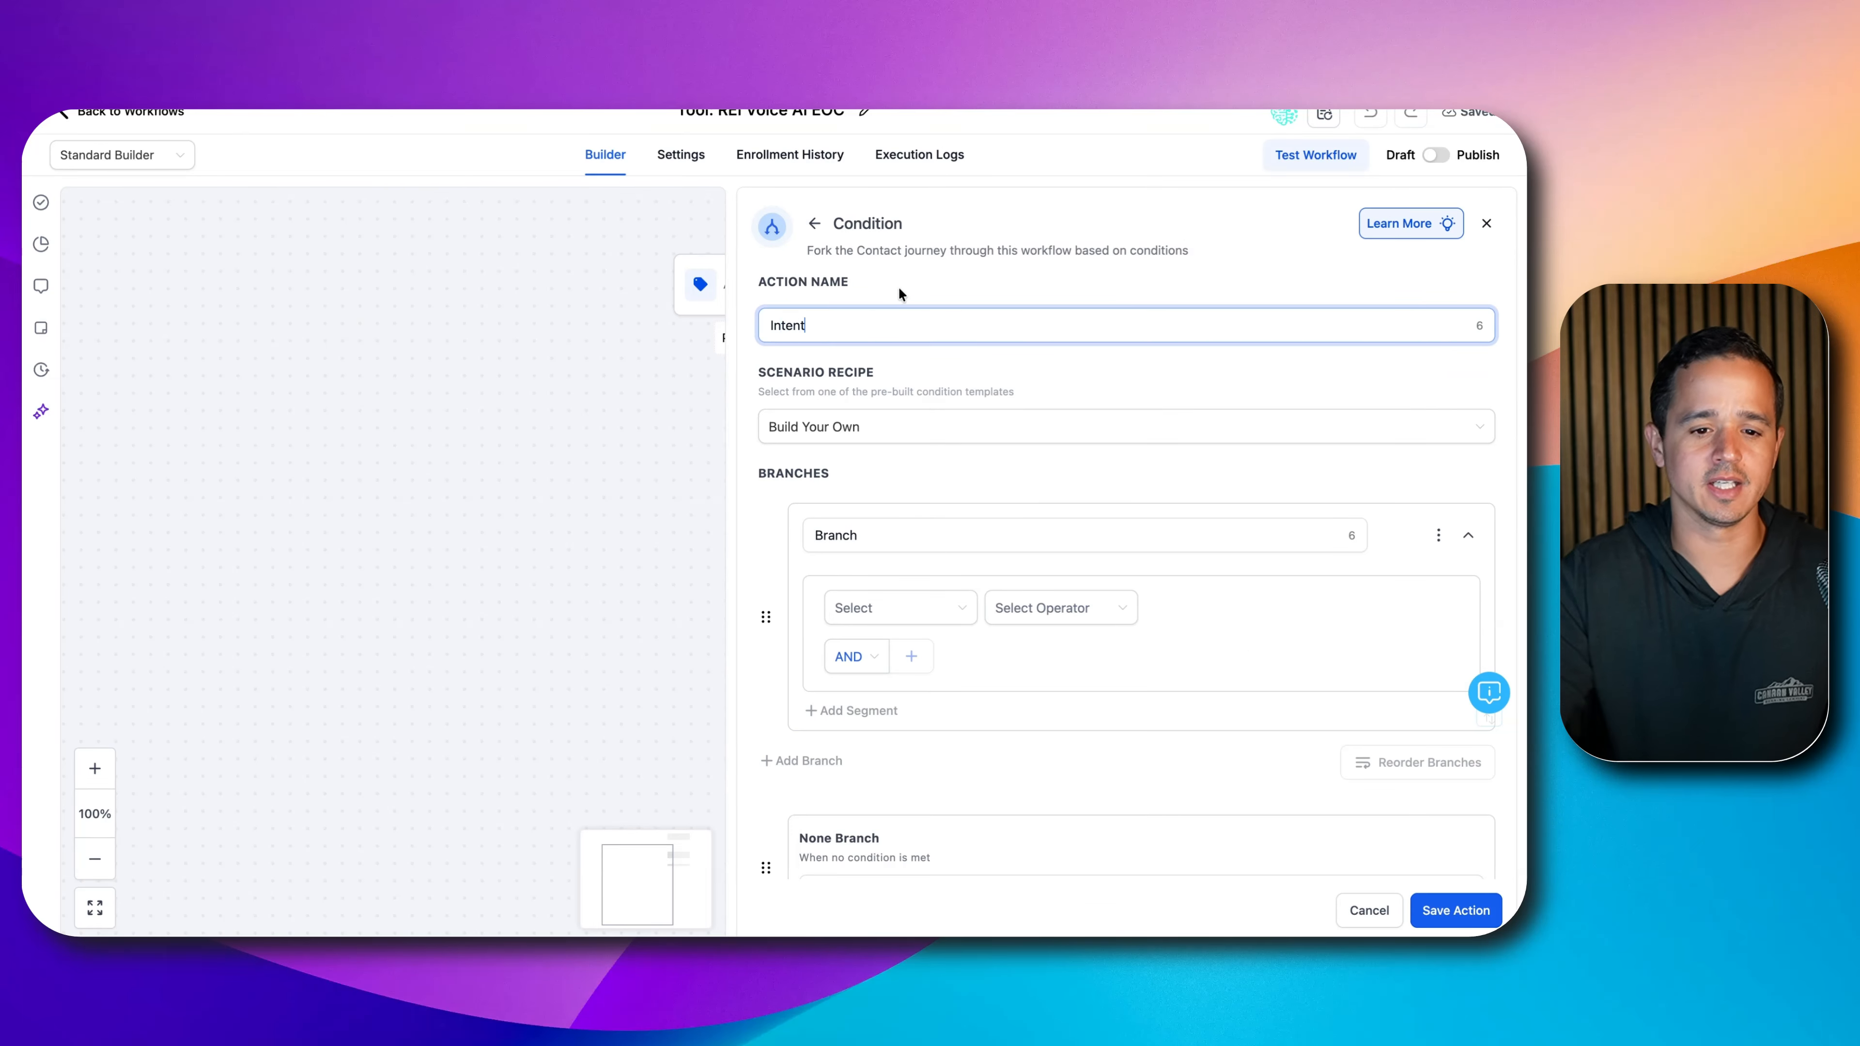
double_click(860, 540)
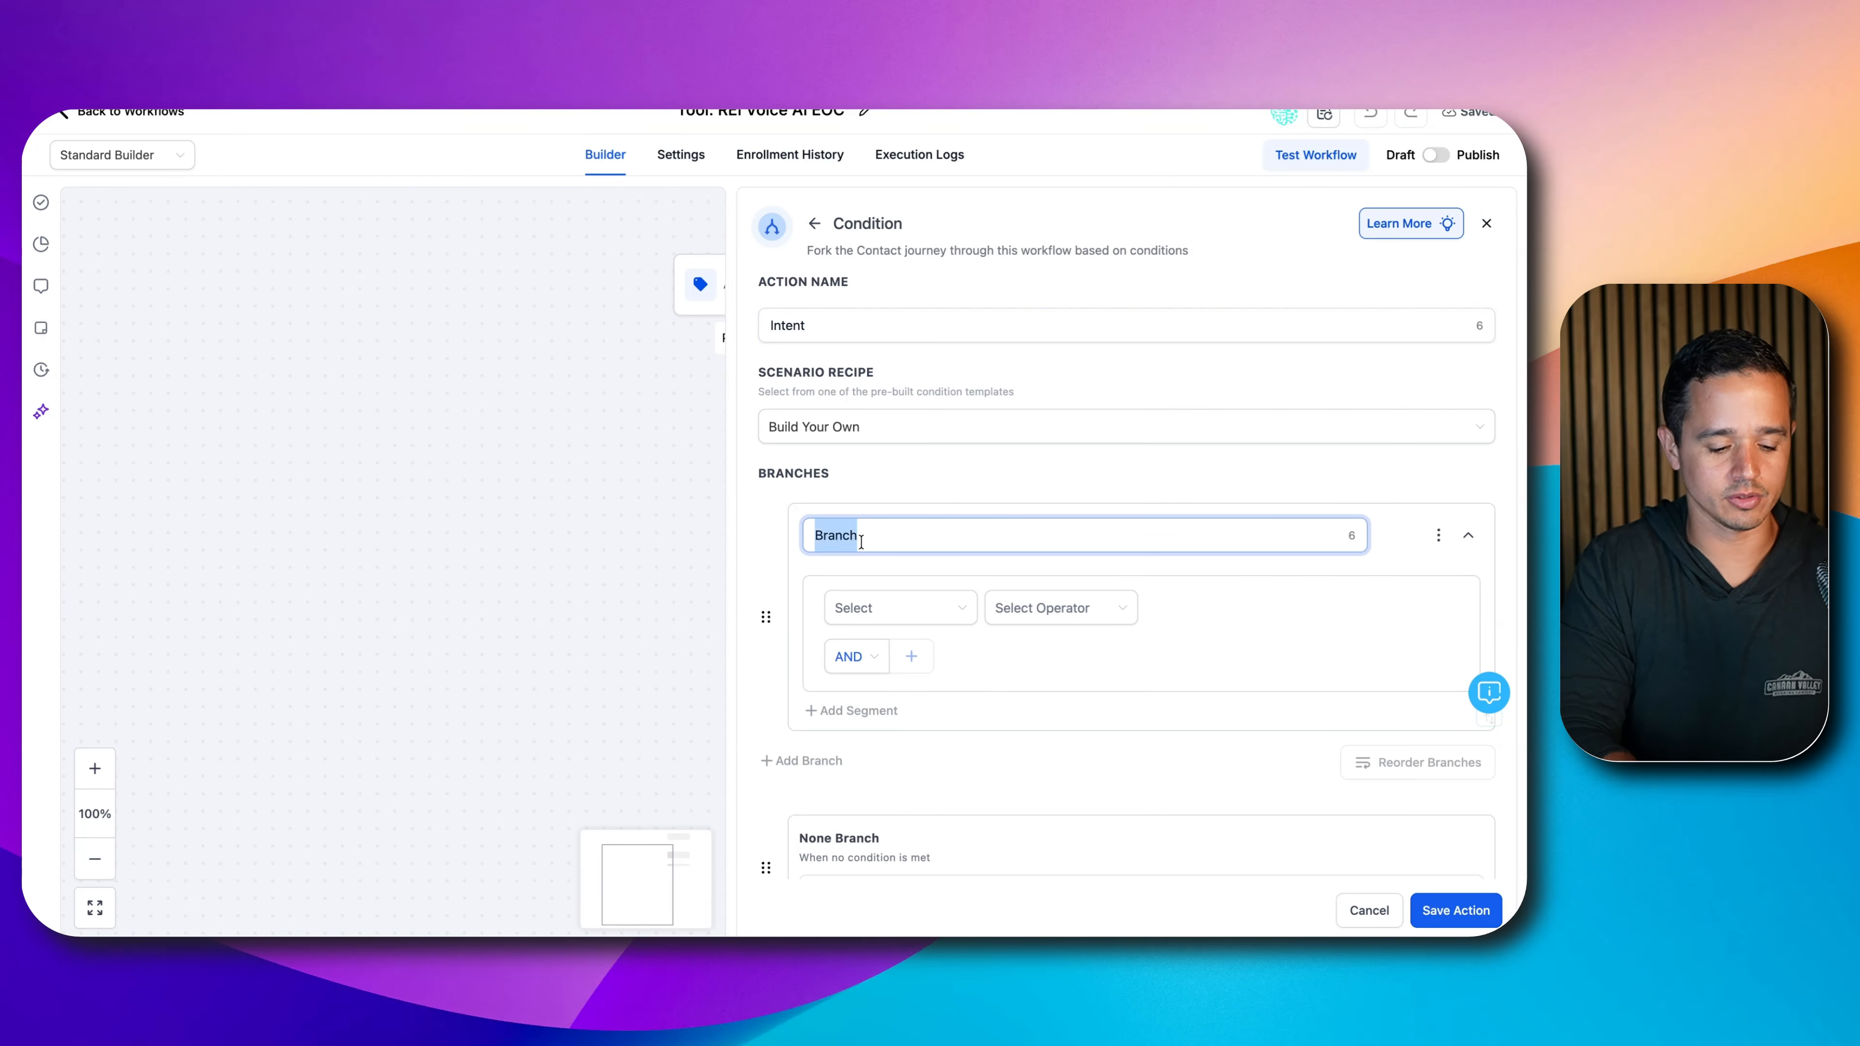
text(Cash Offer Appt)
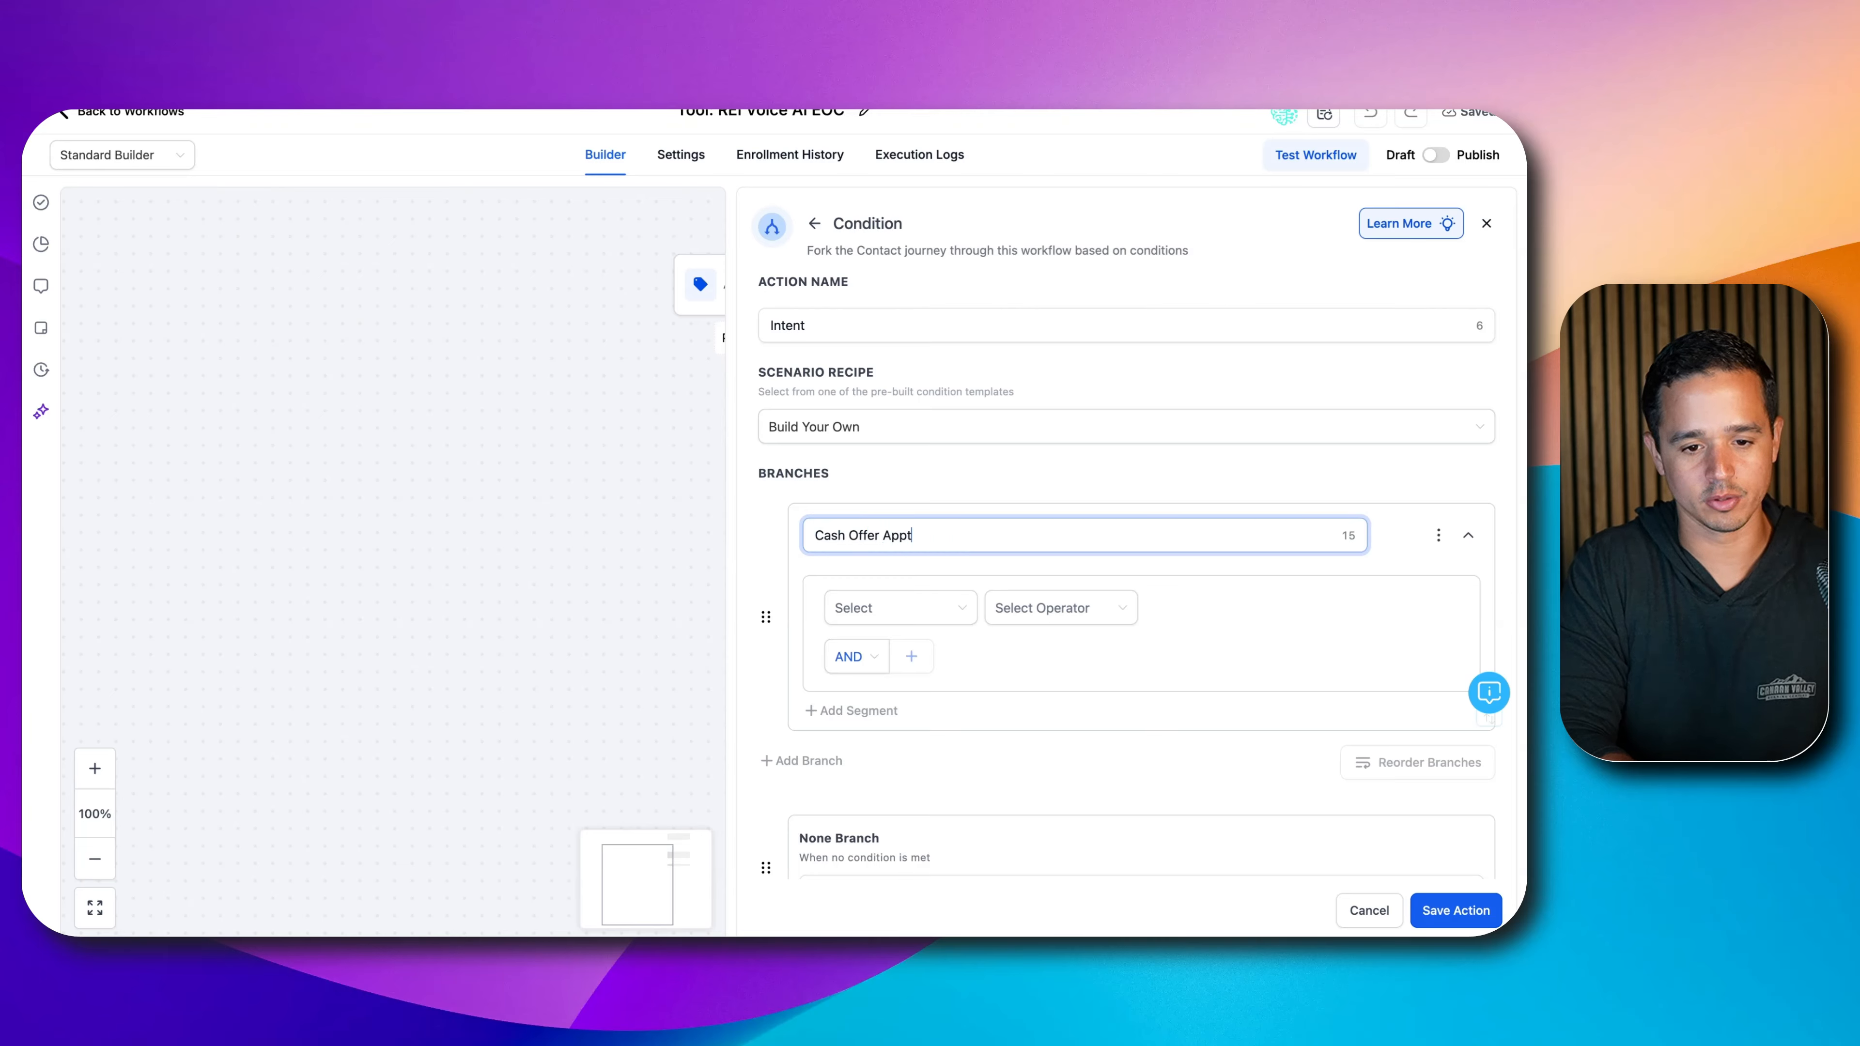
text( Booked)
- Make that branch check Intent Cash Offer Appointment Booked contains 'true', then add a second branch
click(944, 610)
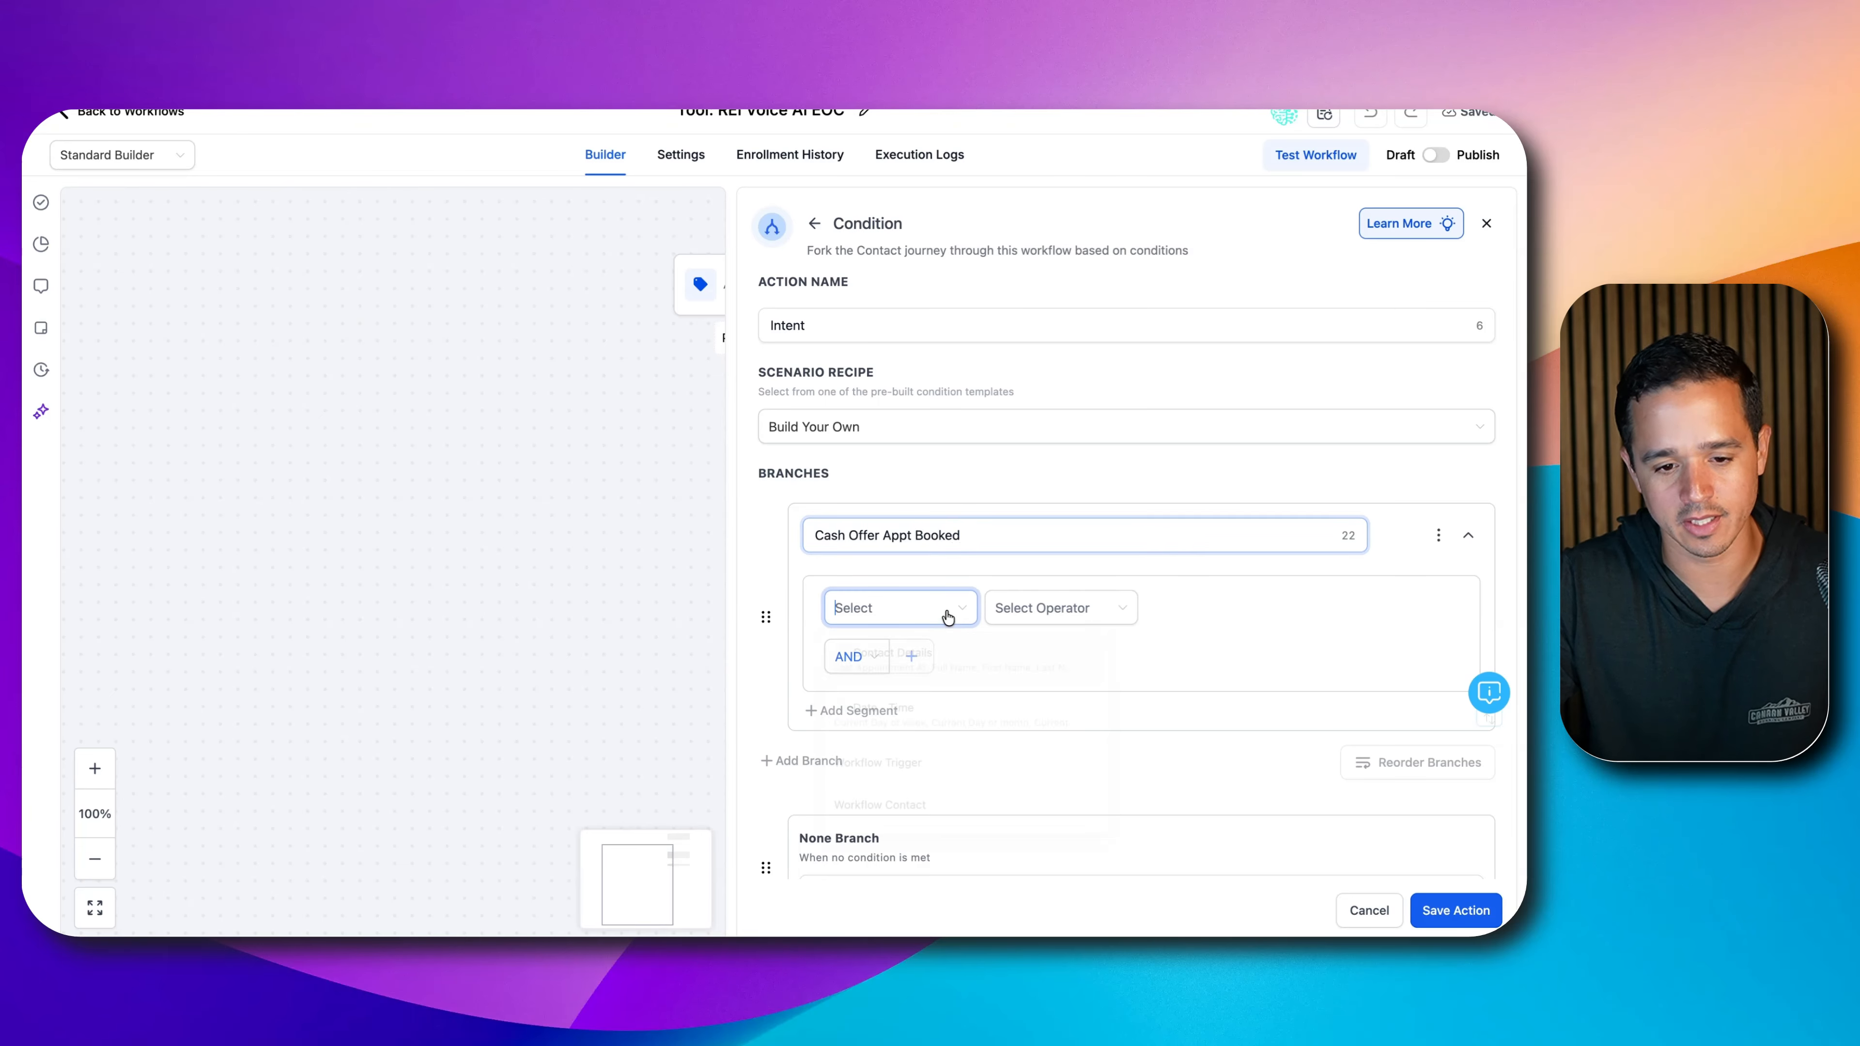
click(907, 651)
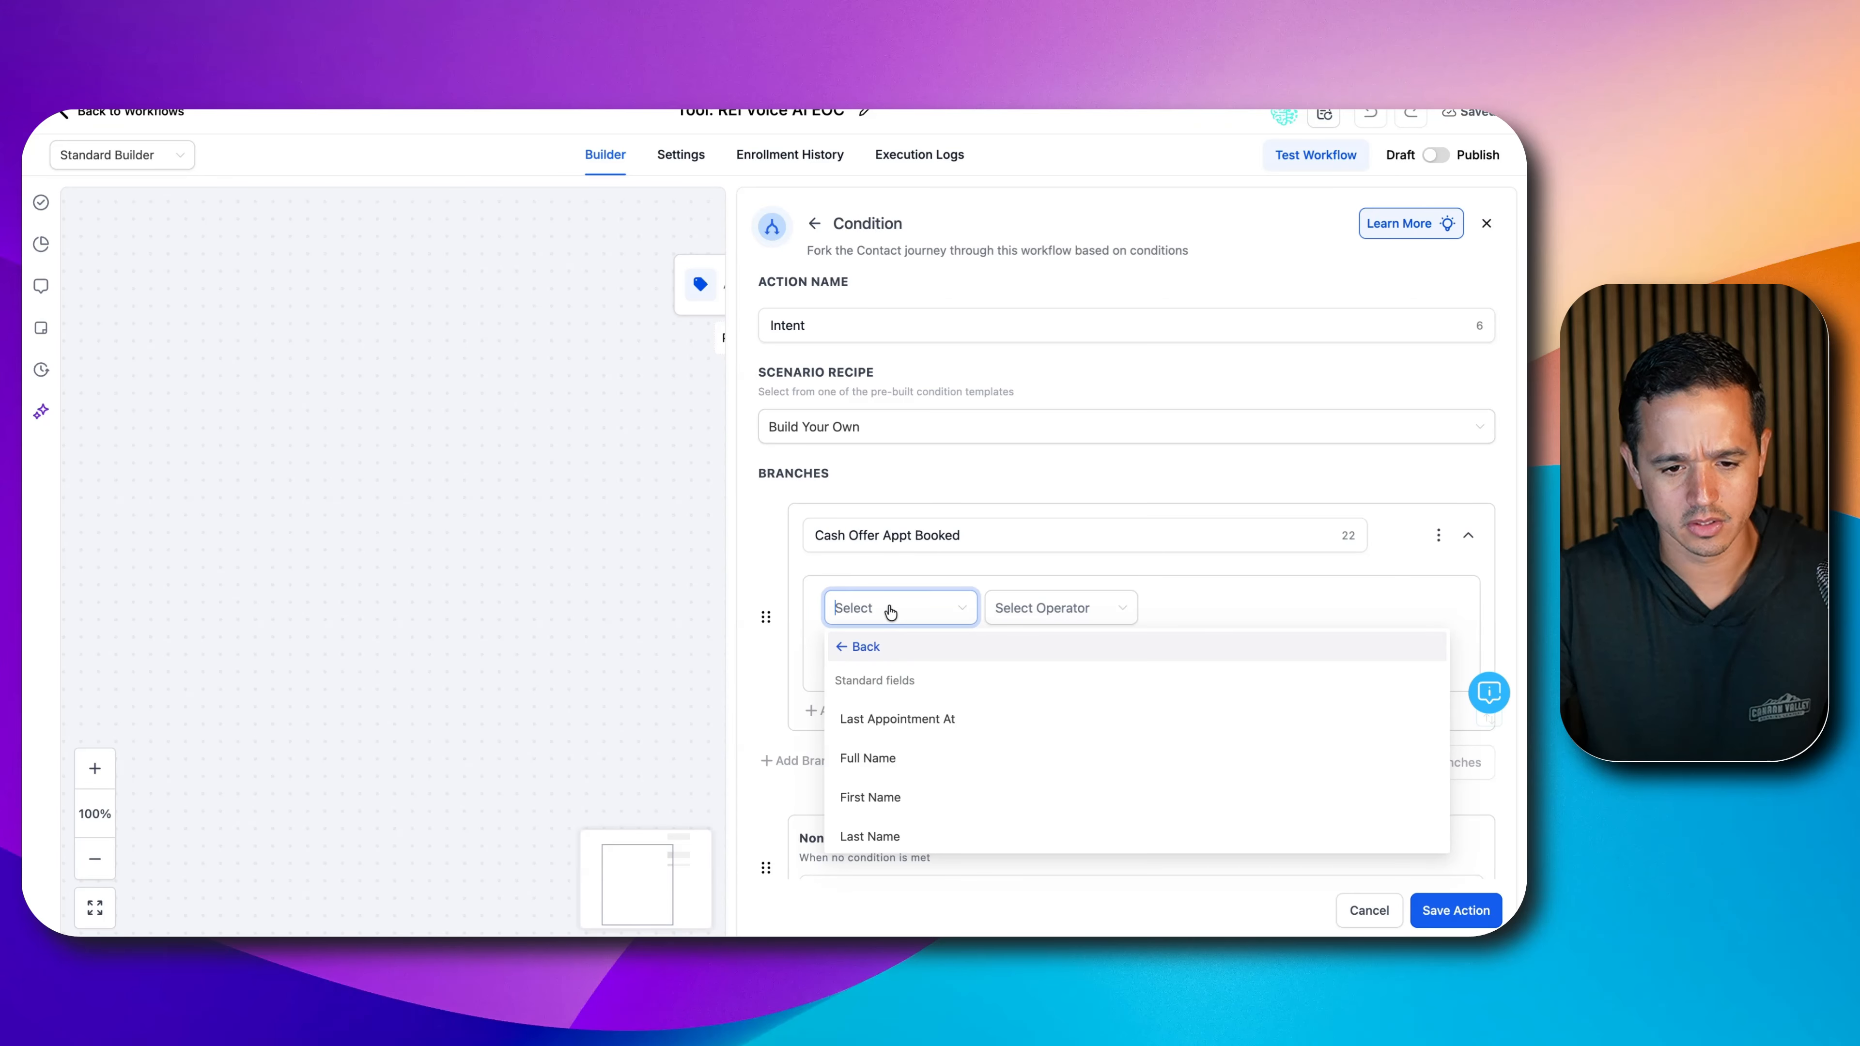
text(intent)
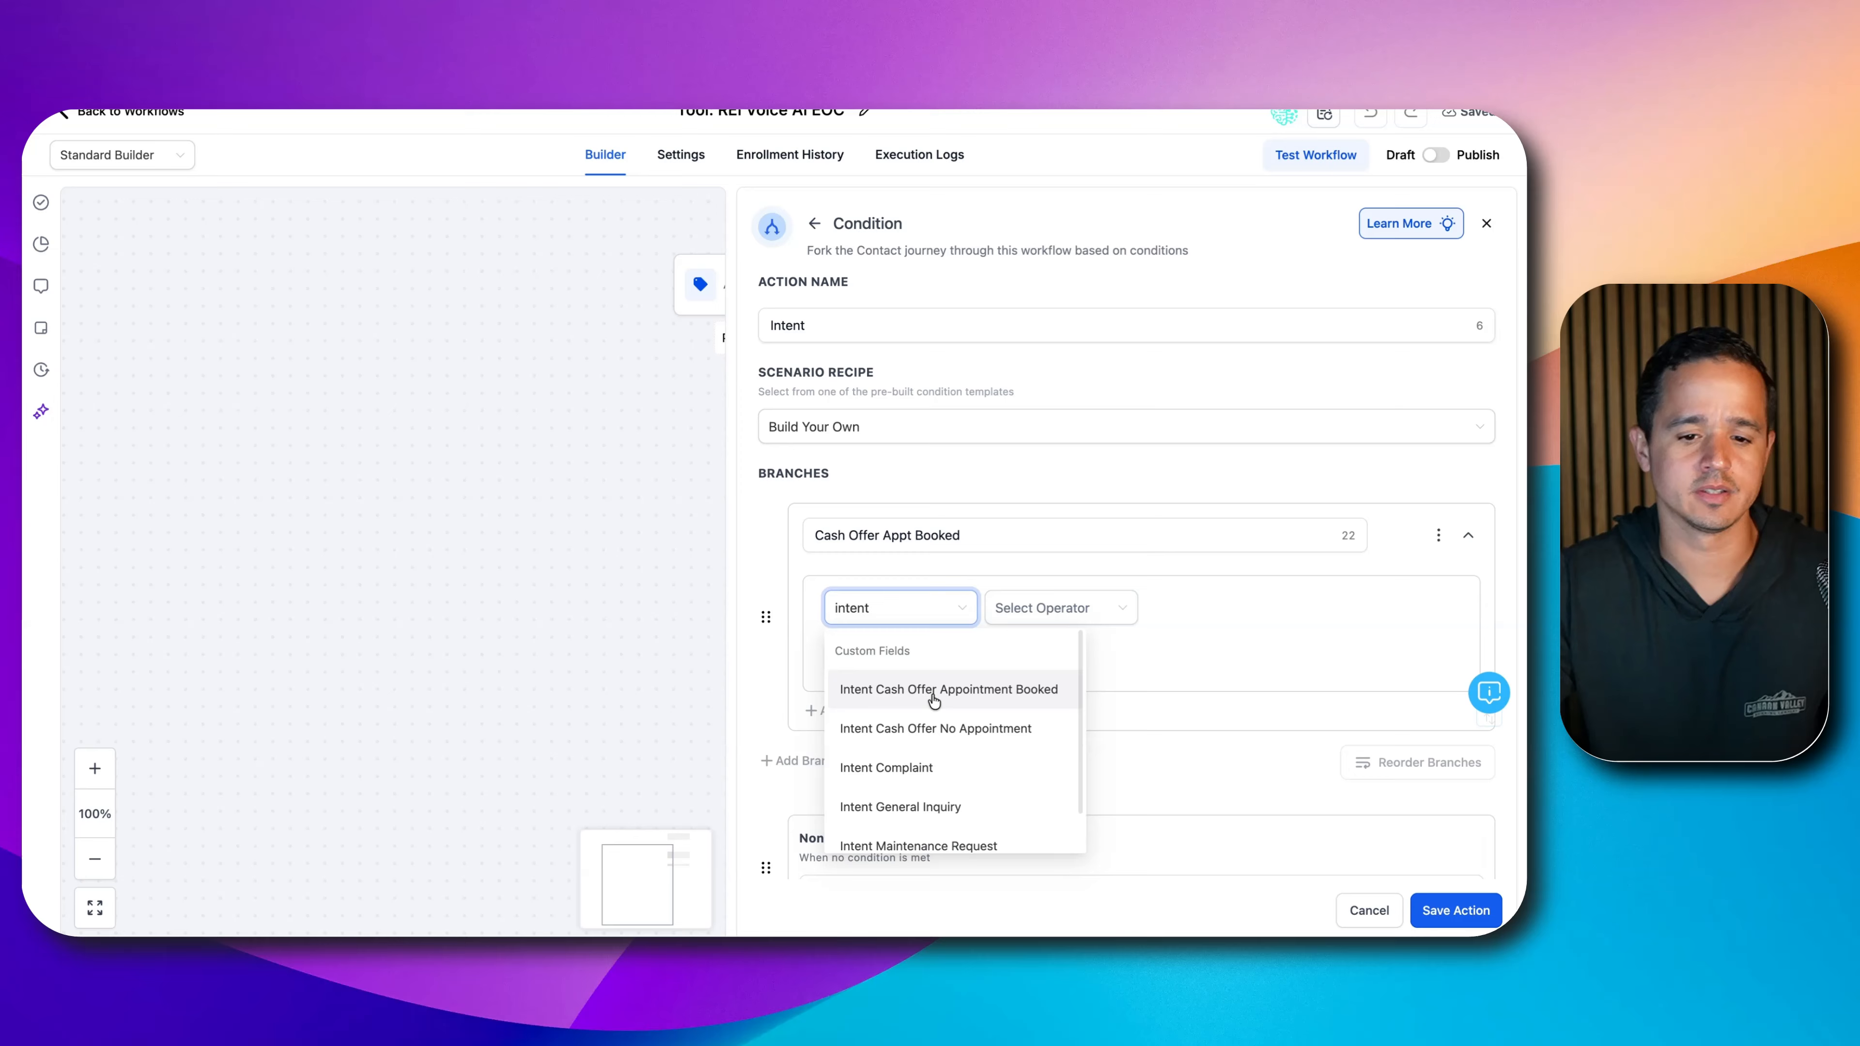
click(934, 692)
click(1017, 607)
click(1037, 705)
click(1186, 608)
text(true)
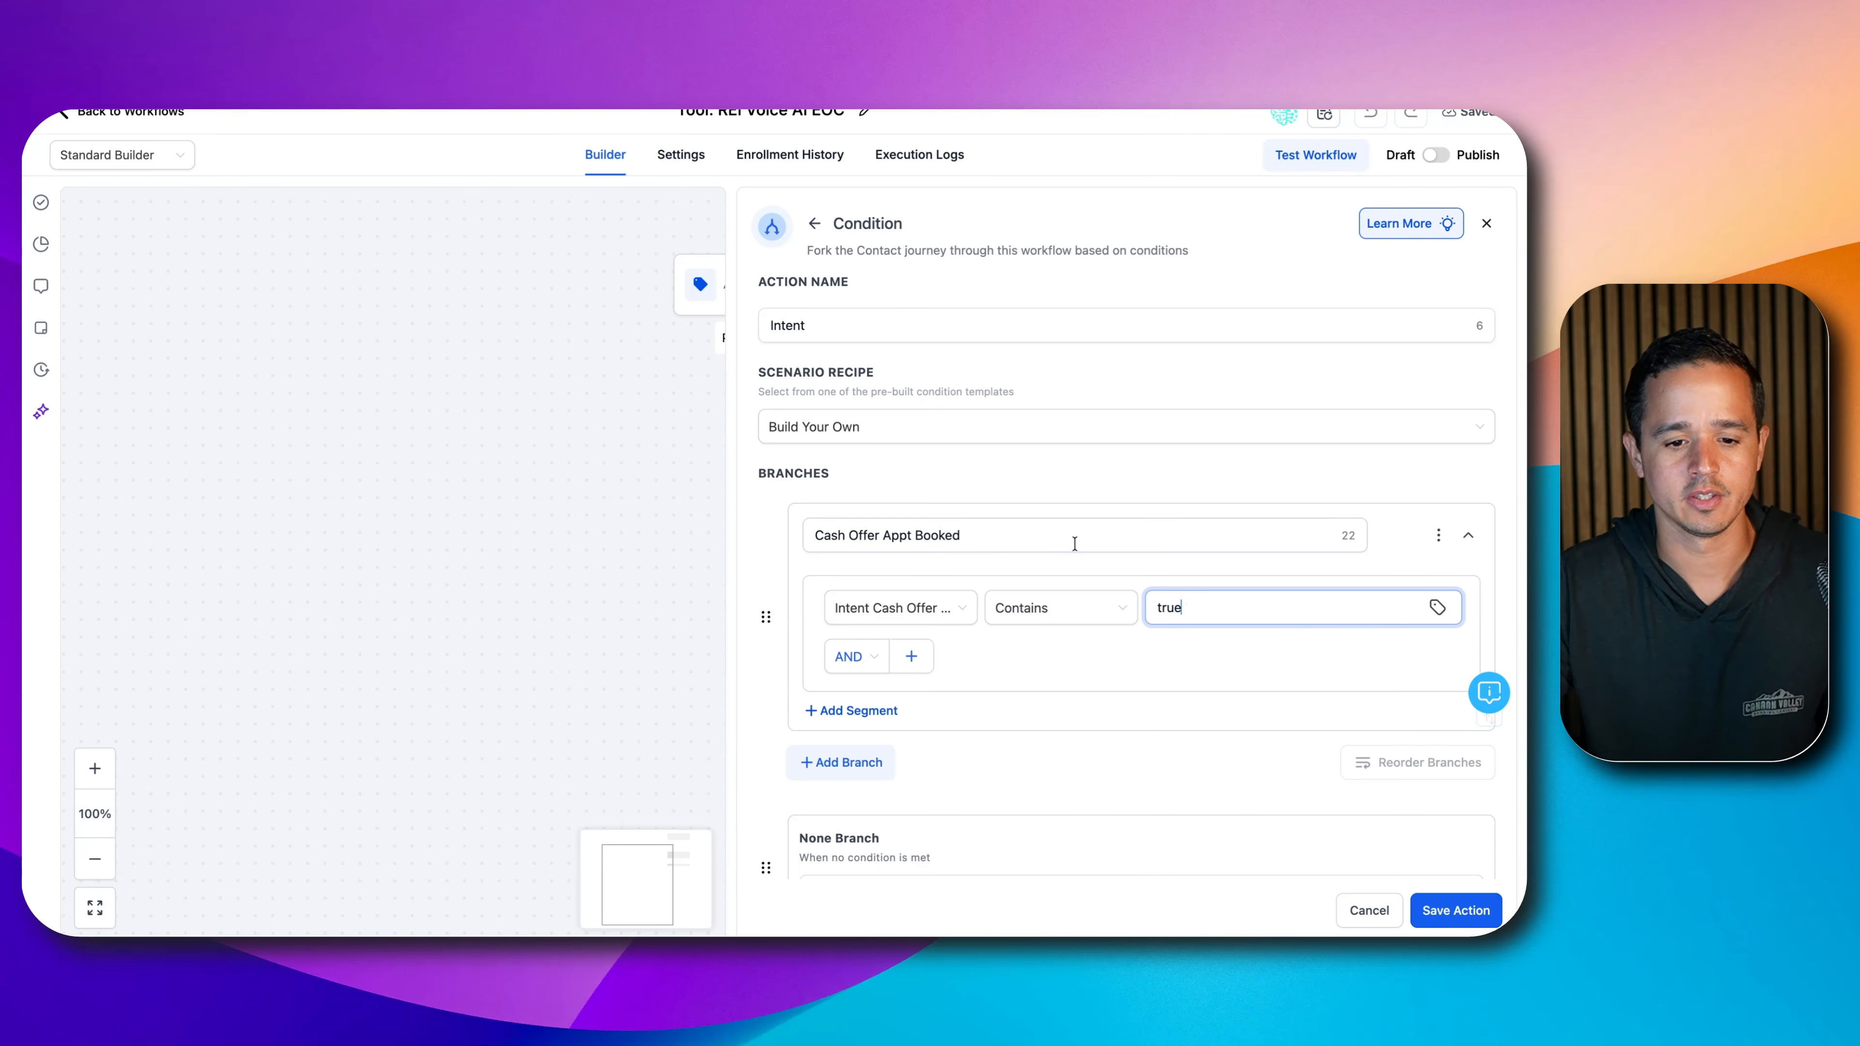
scroll(876, 703, down, 1)
click(862, 727)
scroll(879, 700, down, 2)
double_click(895, 672)
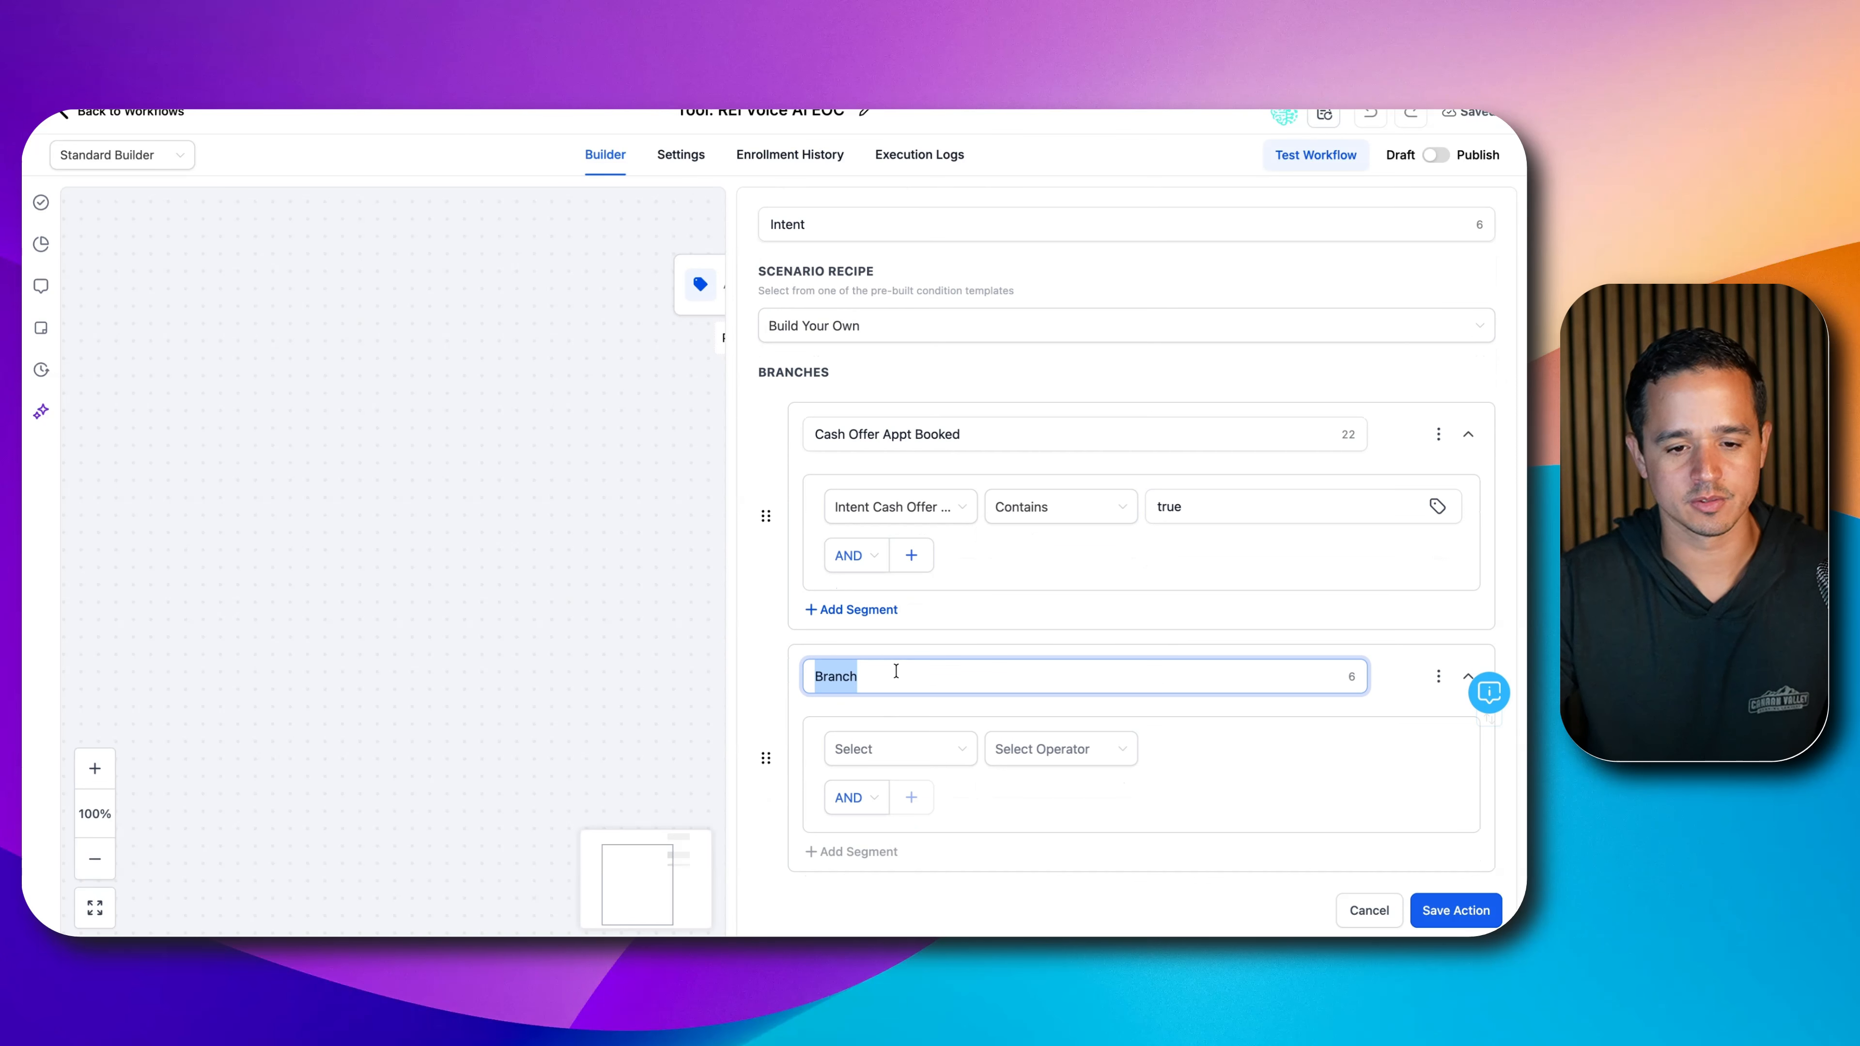
- Name the second branch 'Cash Offer No Appt', checking Intent Cash Offer No Appointment contains 'true'
text(Cash Offer No Appt)
click(876, 754)
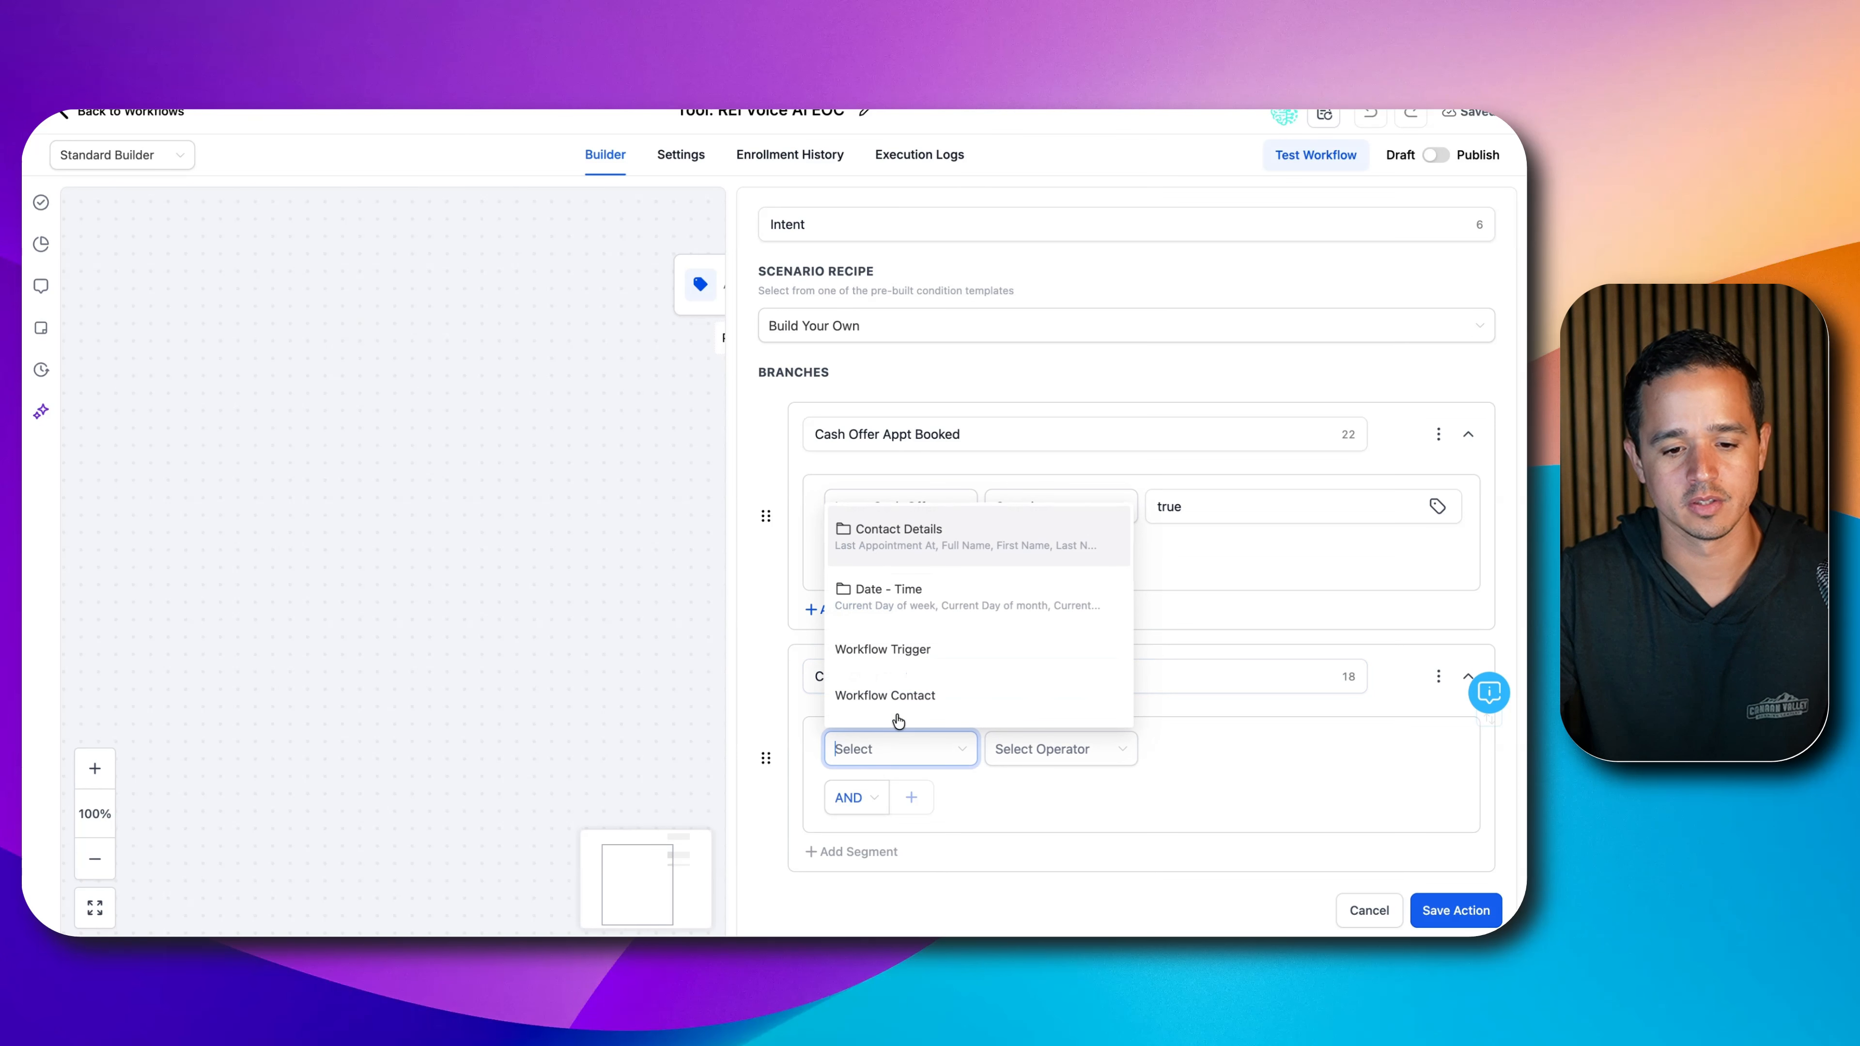
text(intent)
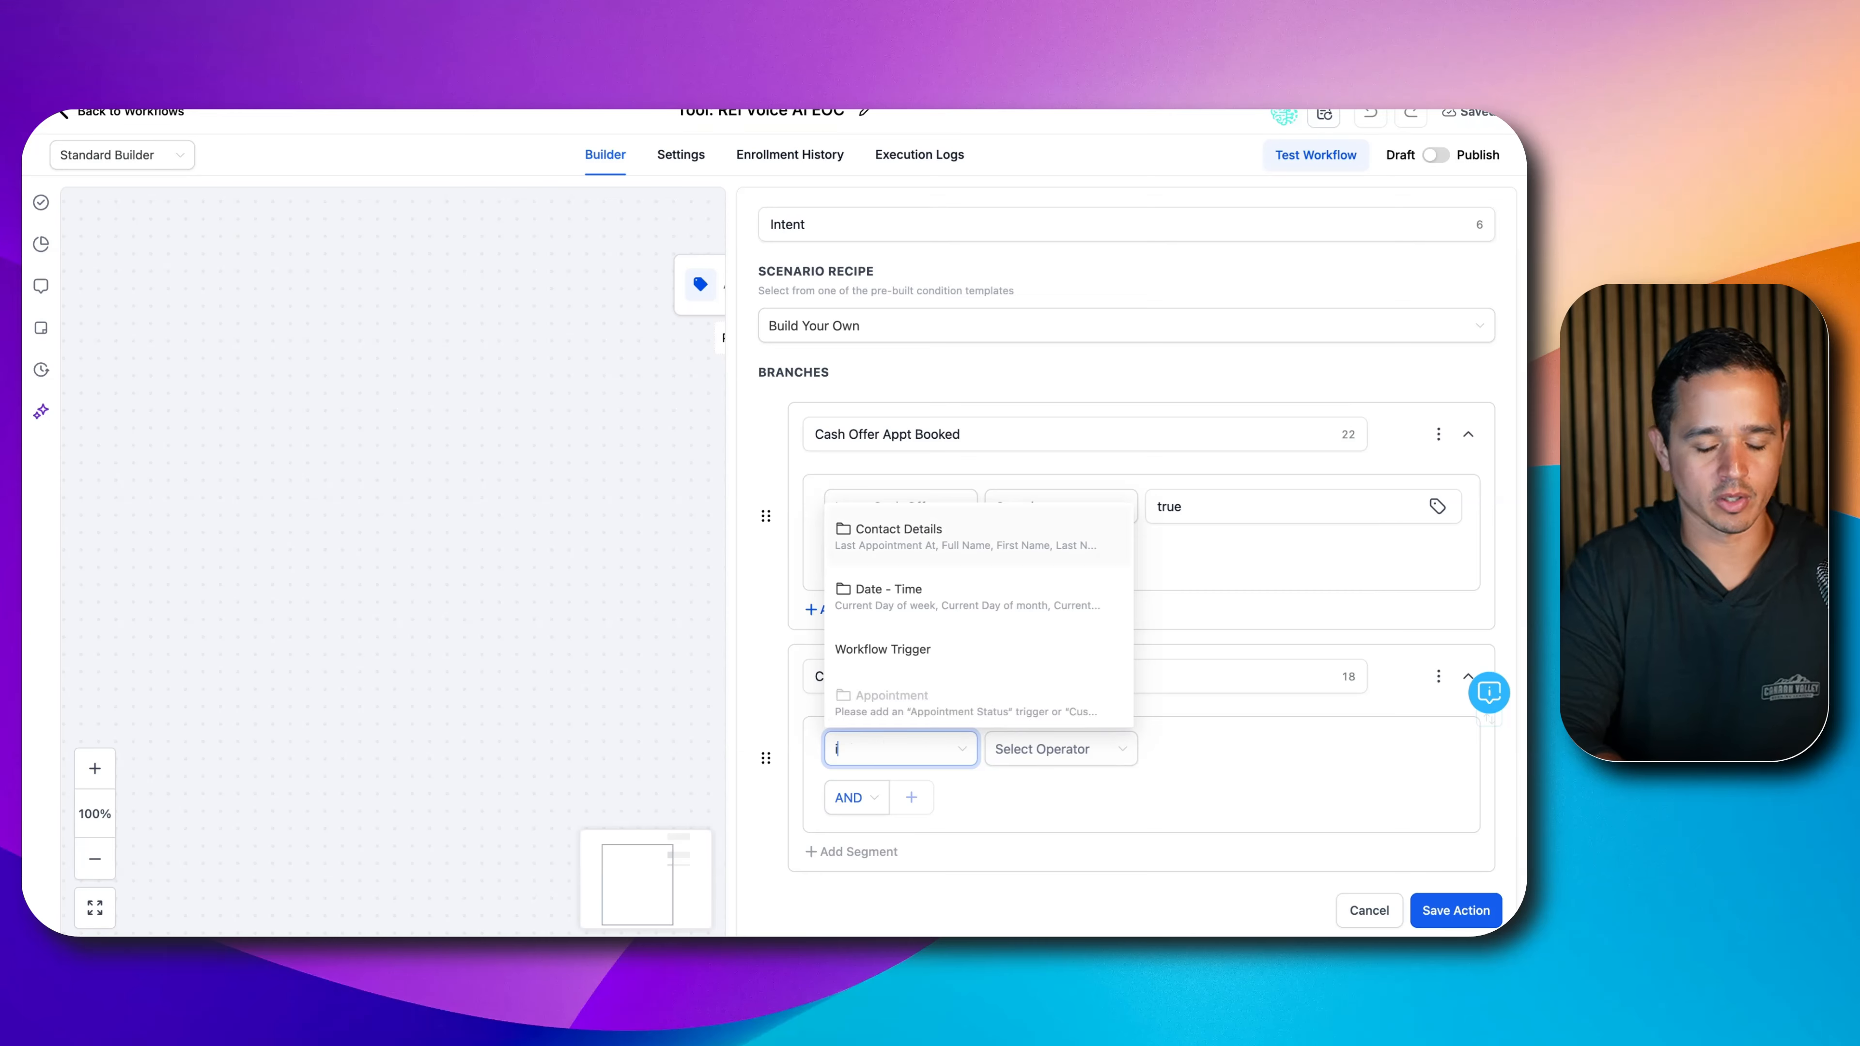
key(BackSpace)
key(BackSpace)
key(BackSpace)
key(BackSpace)
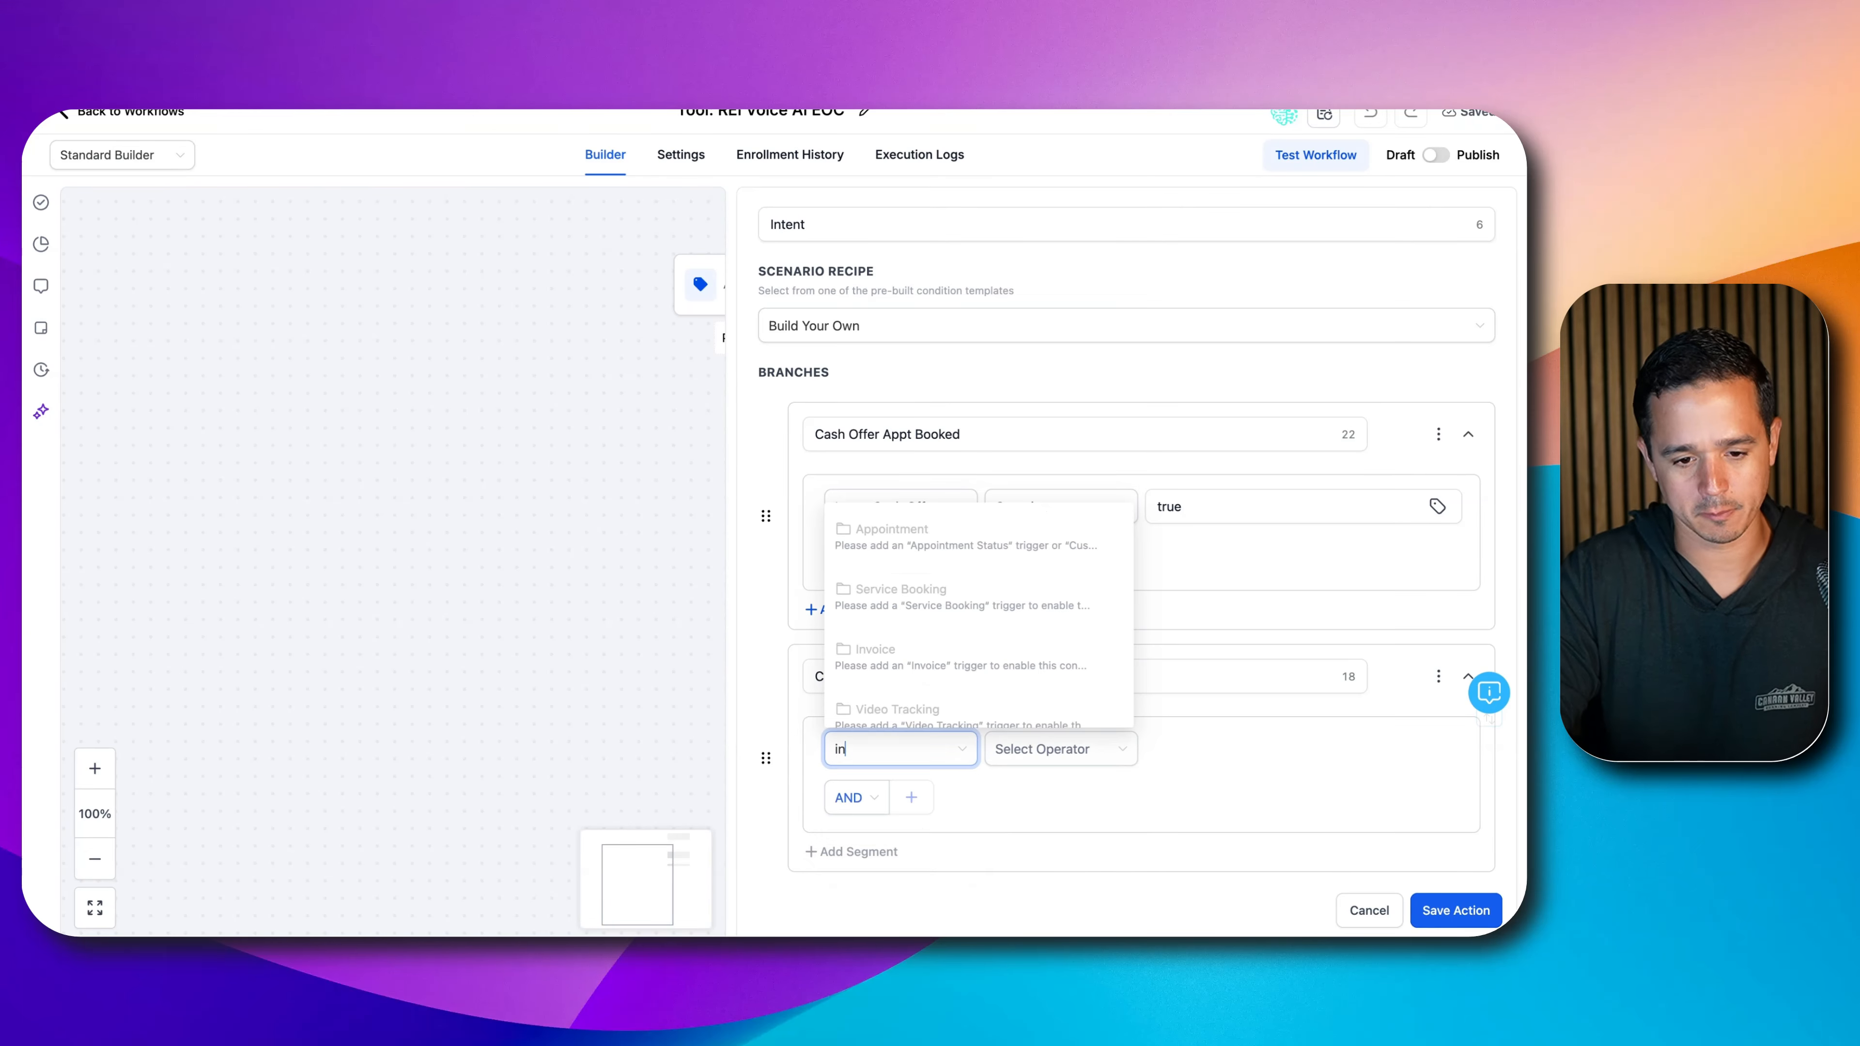
key(BackSpace)
key(BackSpace)
click(893, 529)
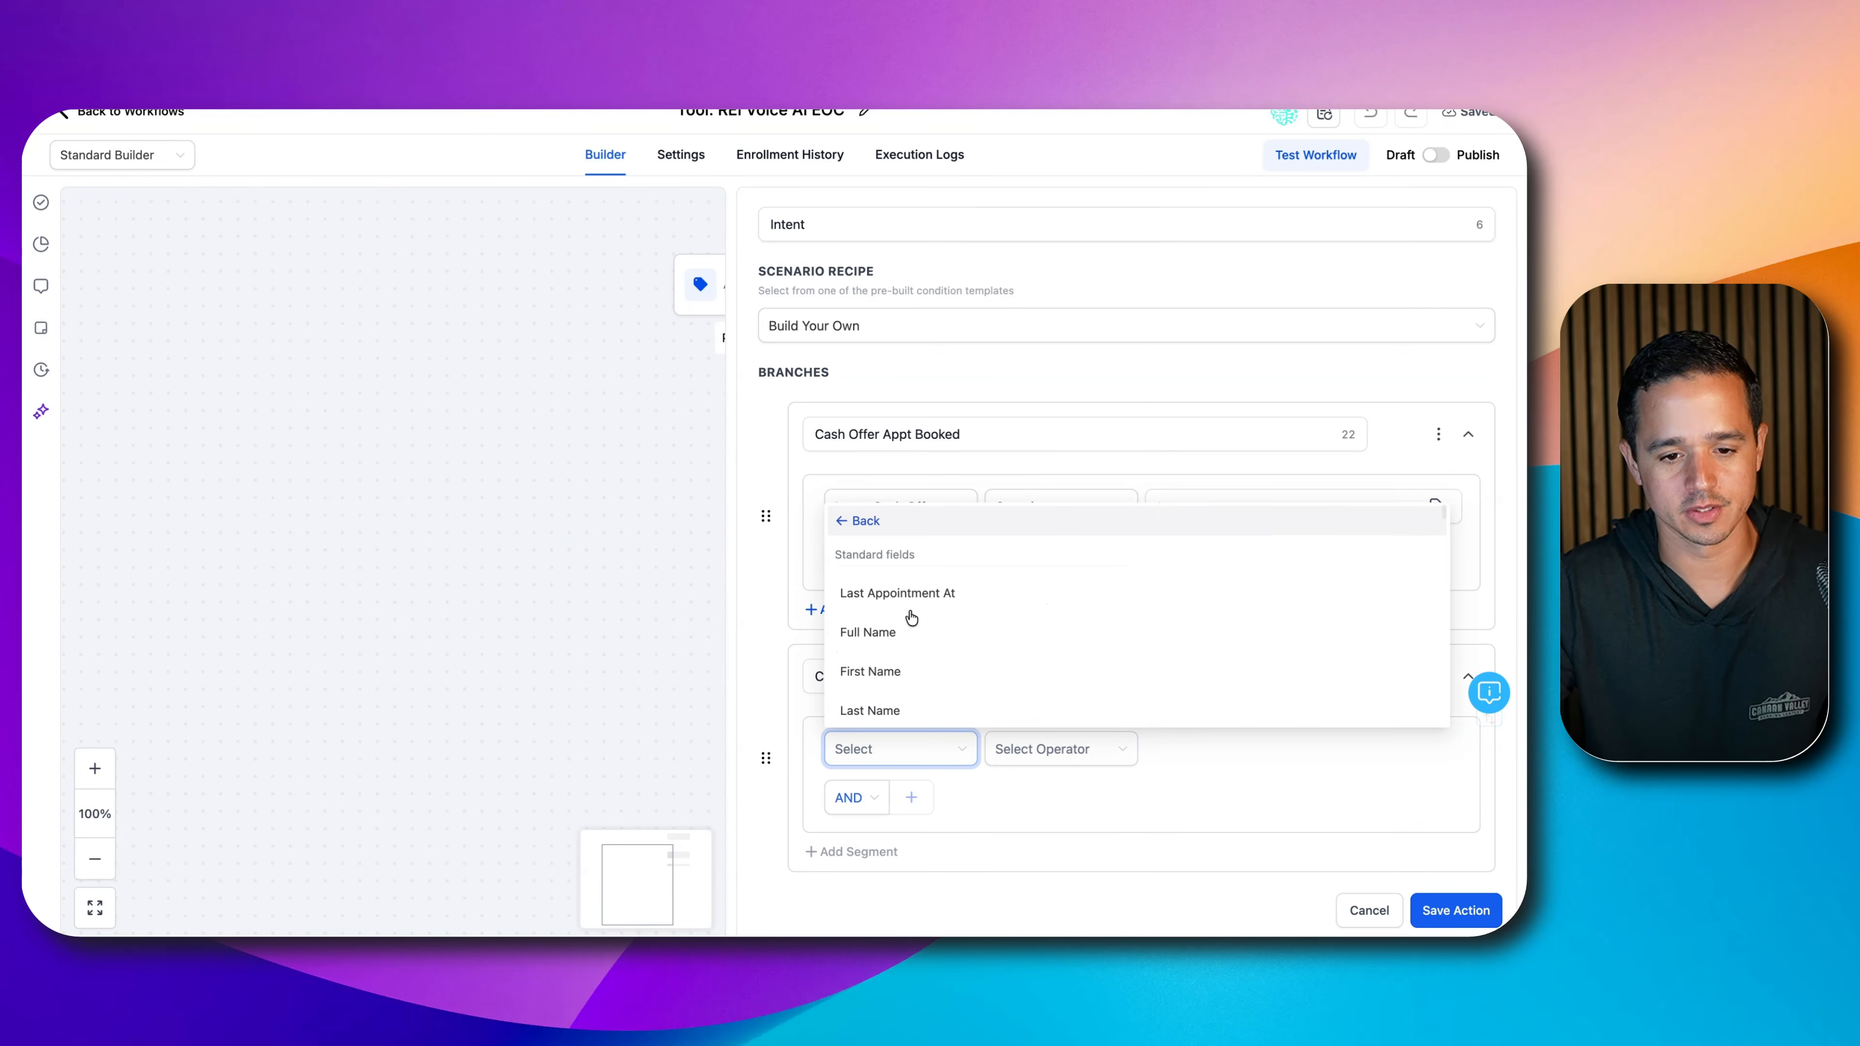
text(intent)
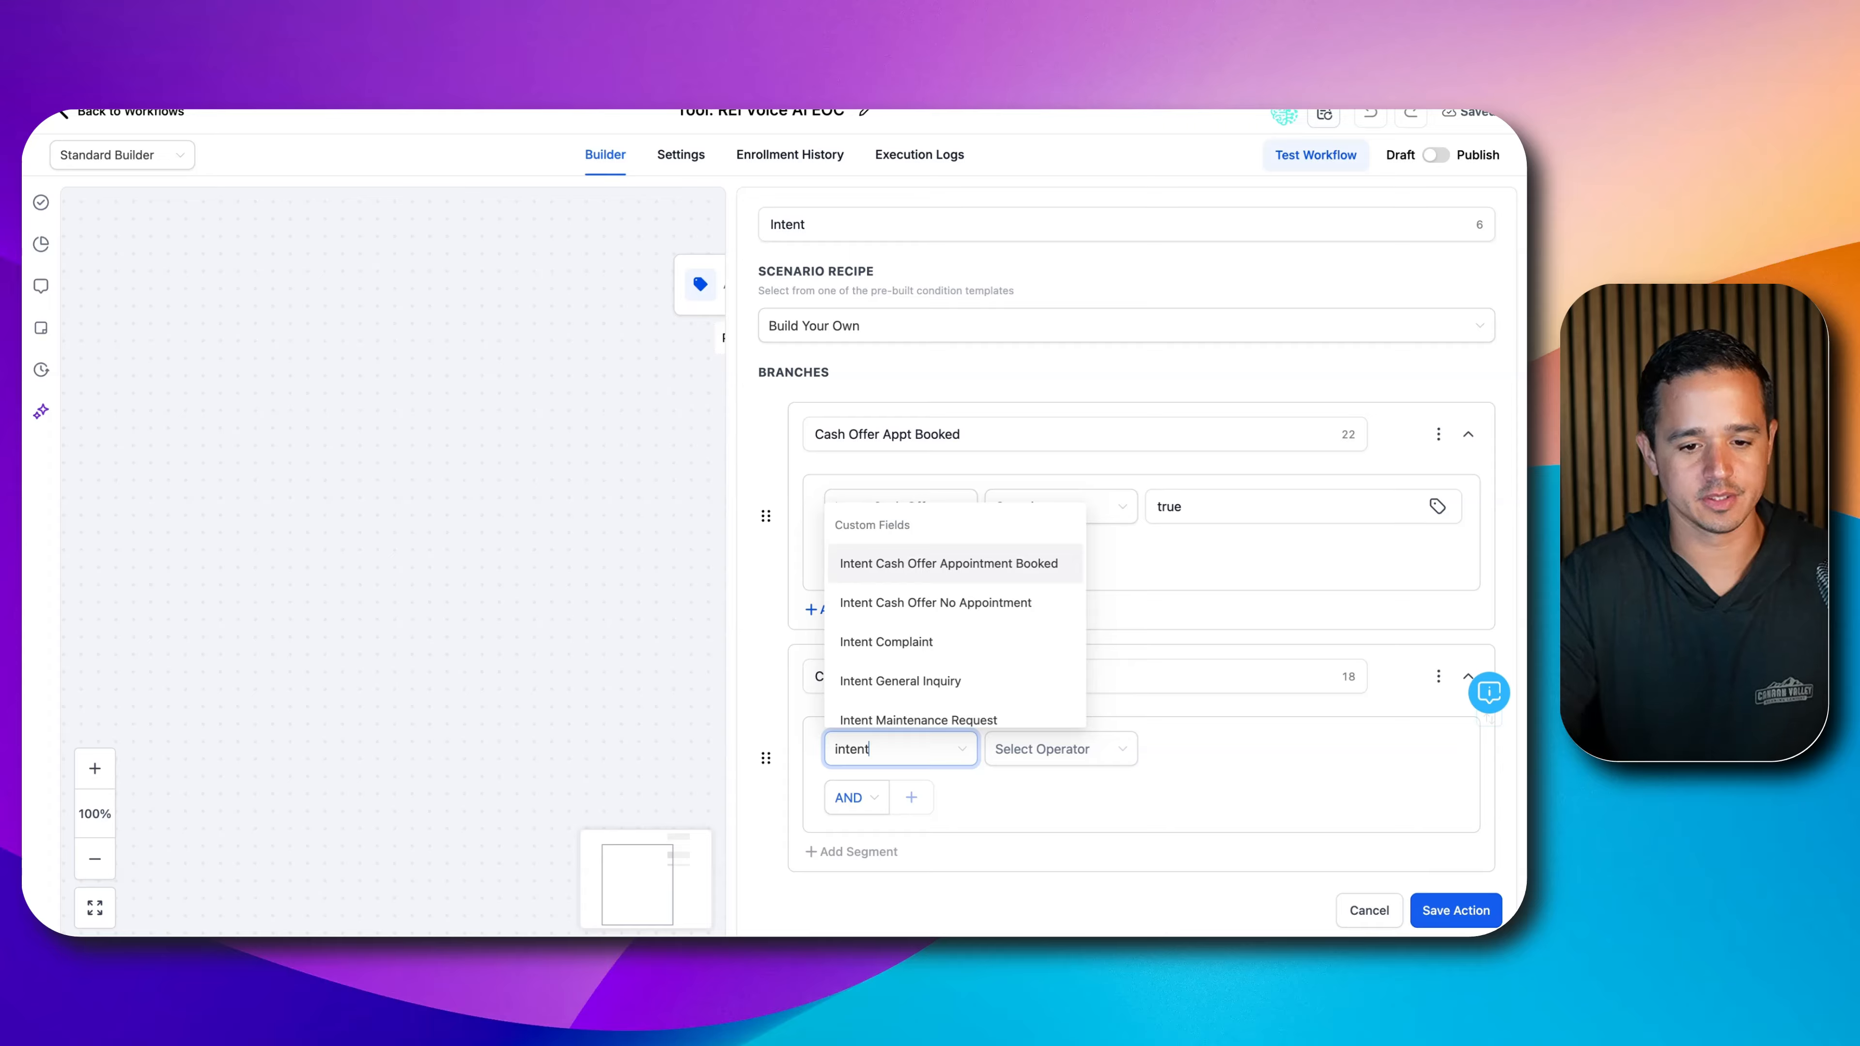
click(860, 586)
click(1054, 750)
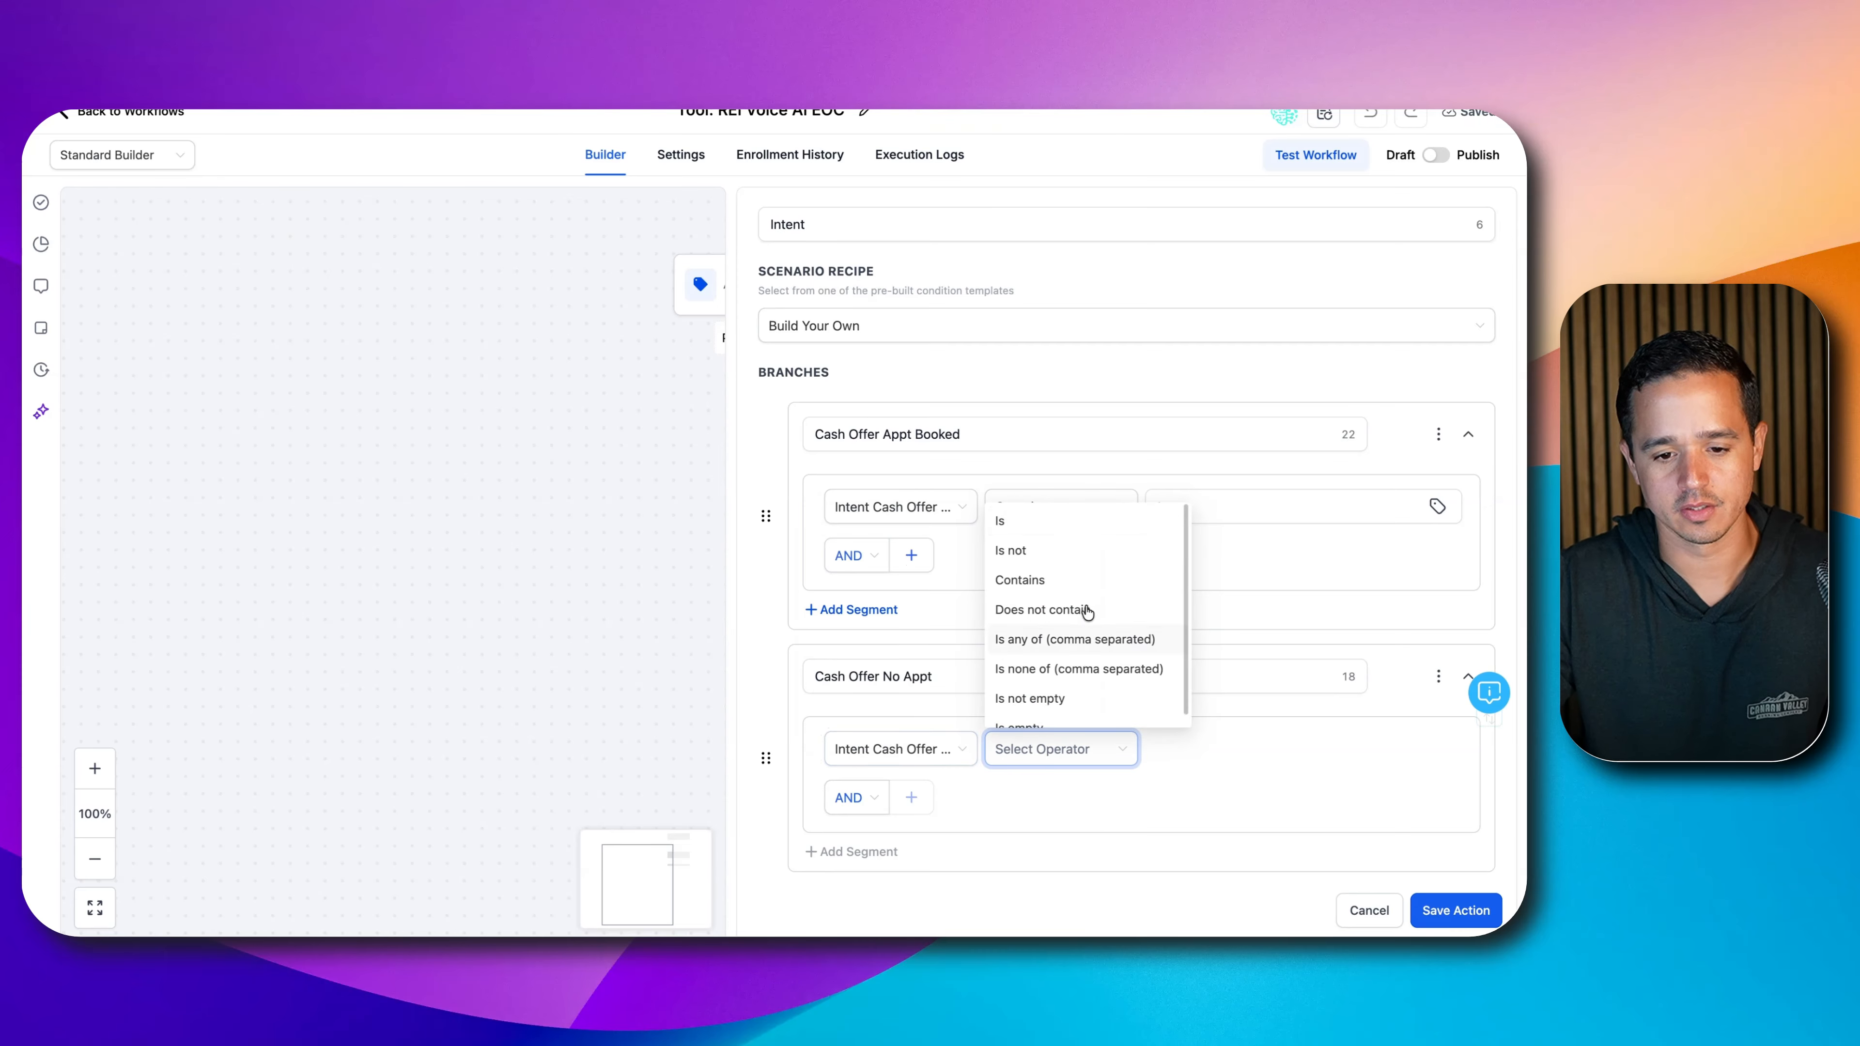
click(1092, 581)
click(1196, 748)
text(true)
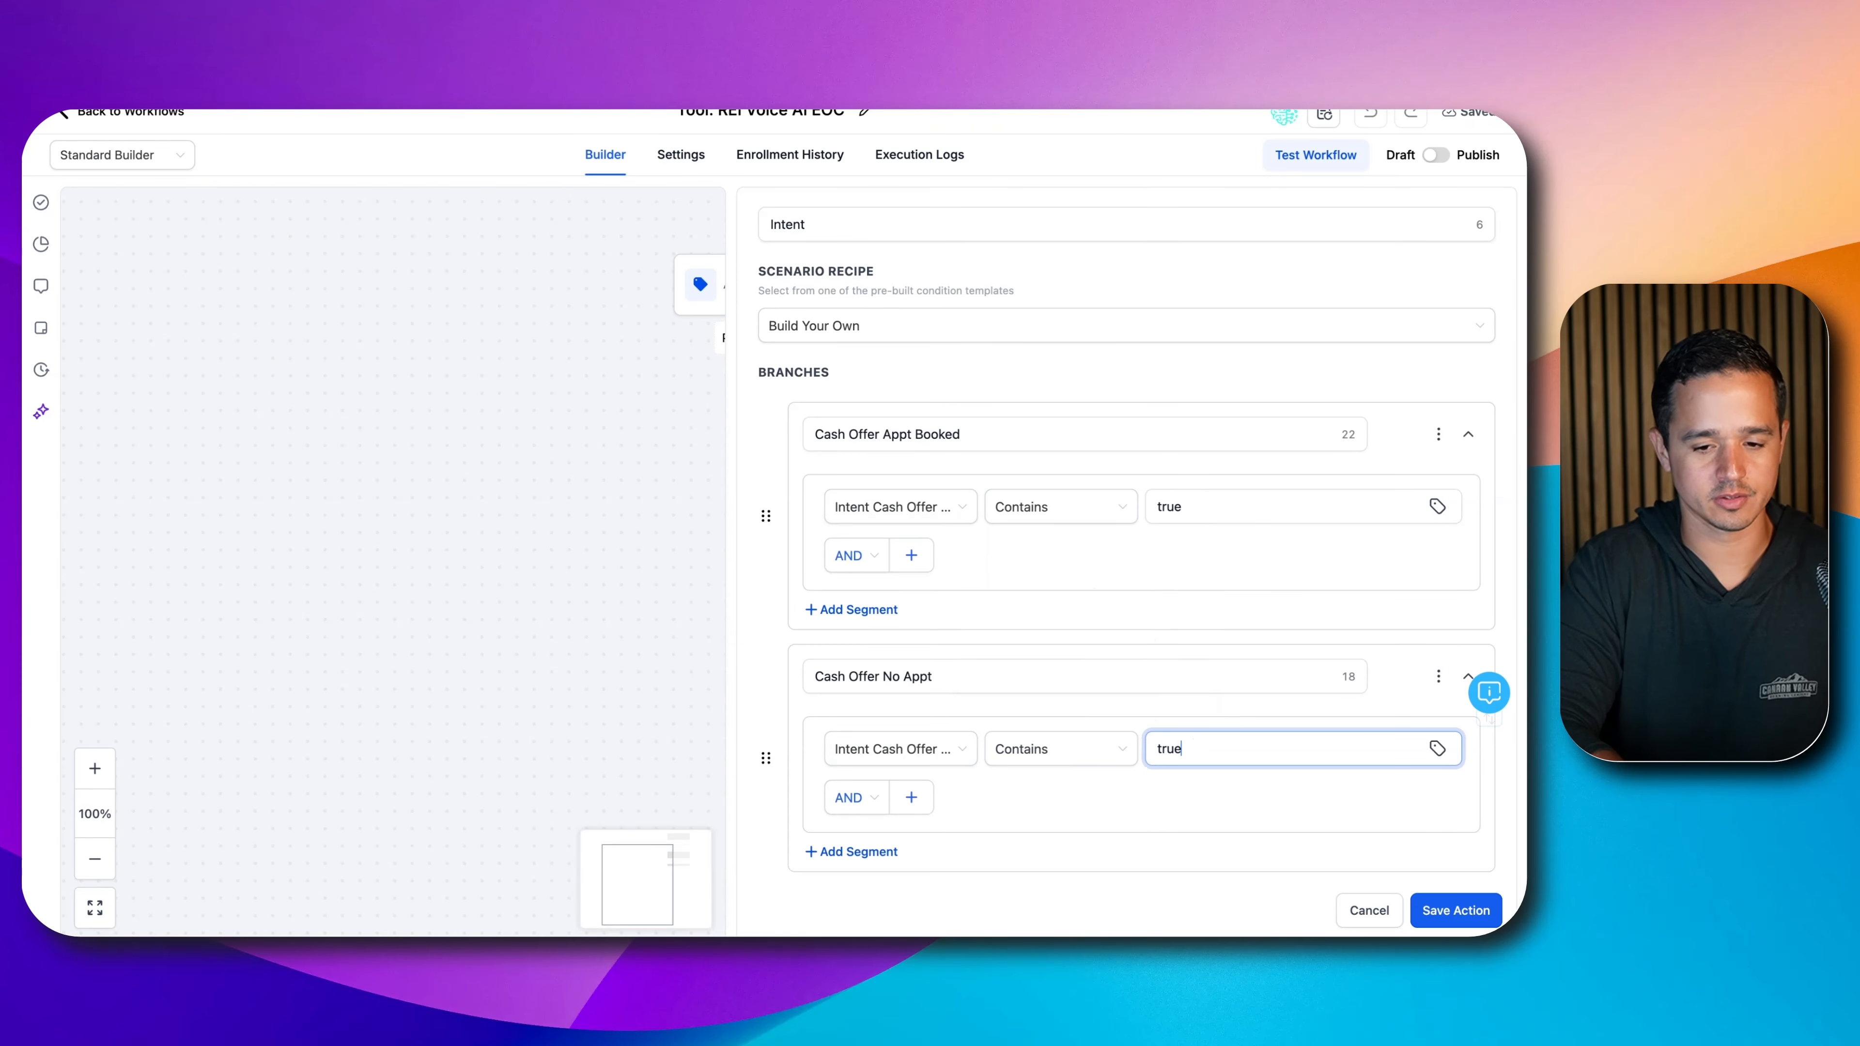
- Duplicate it as a 'Remove From List' branch checking Intent Remove From List contains 'true'
click(1437, 675)
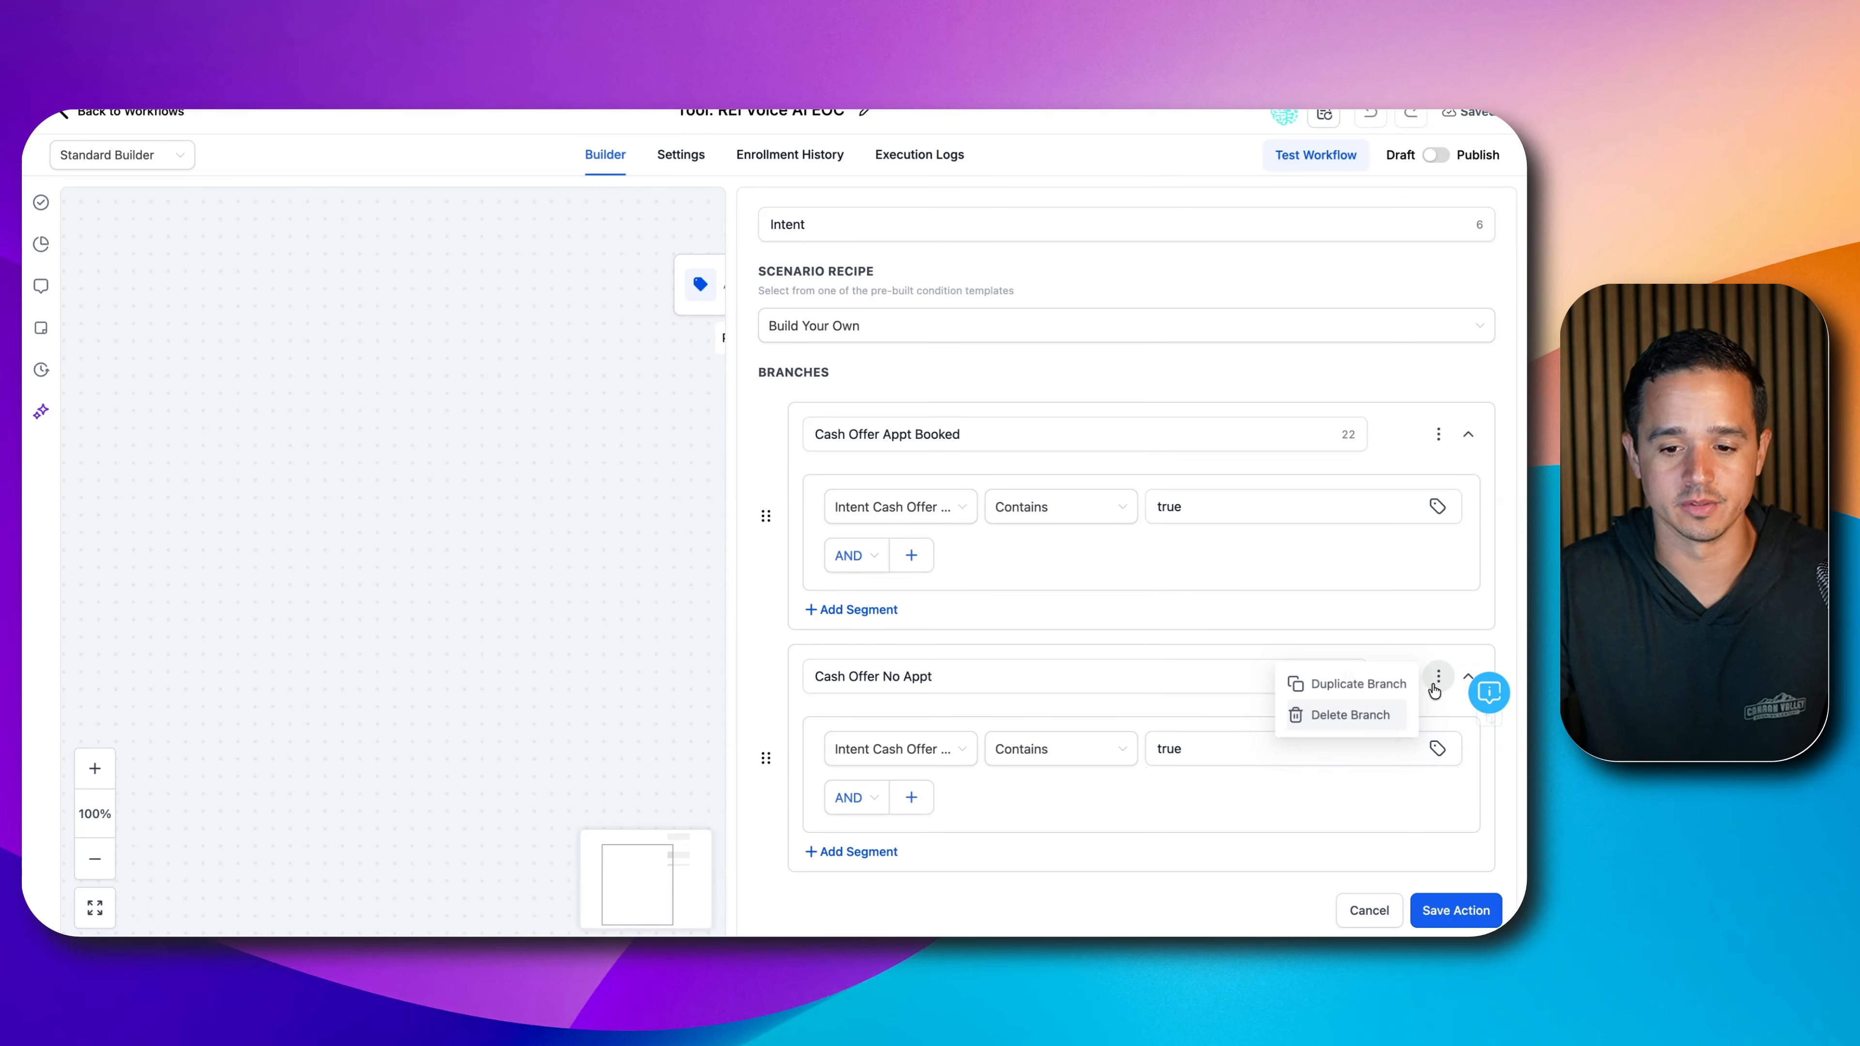
click(1358, 684)
scroll(1296, 759, down, 6)
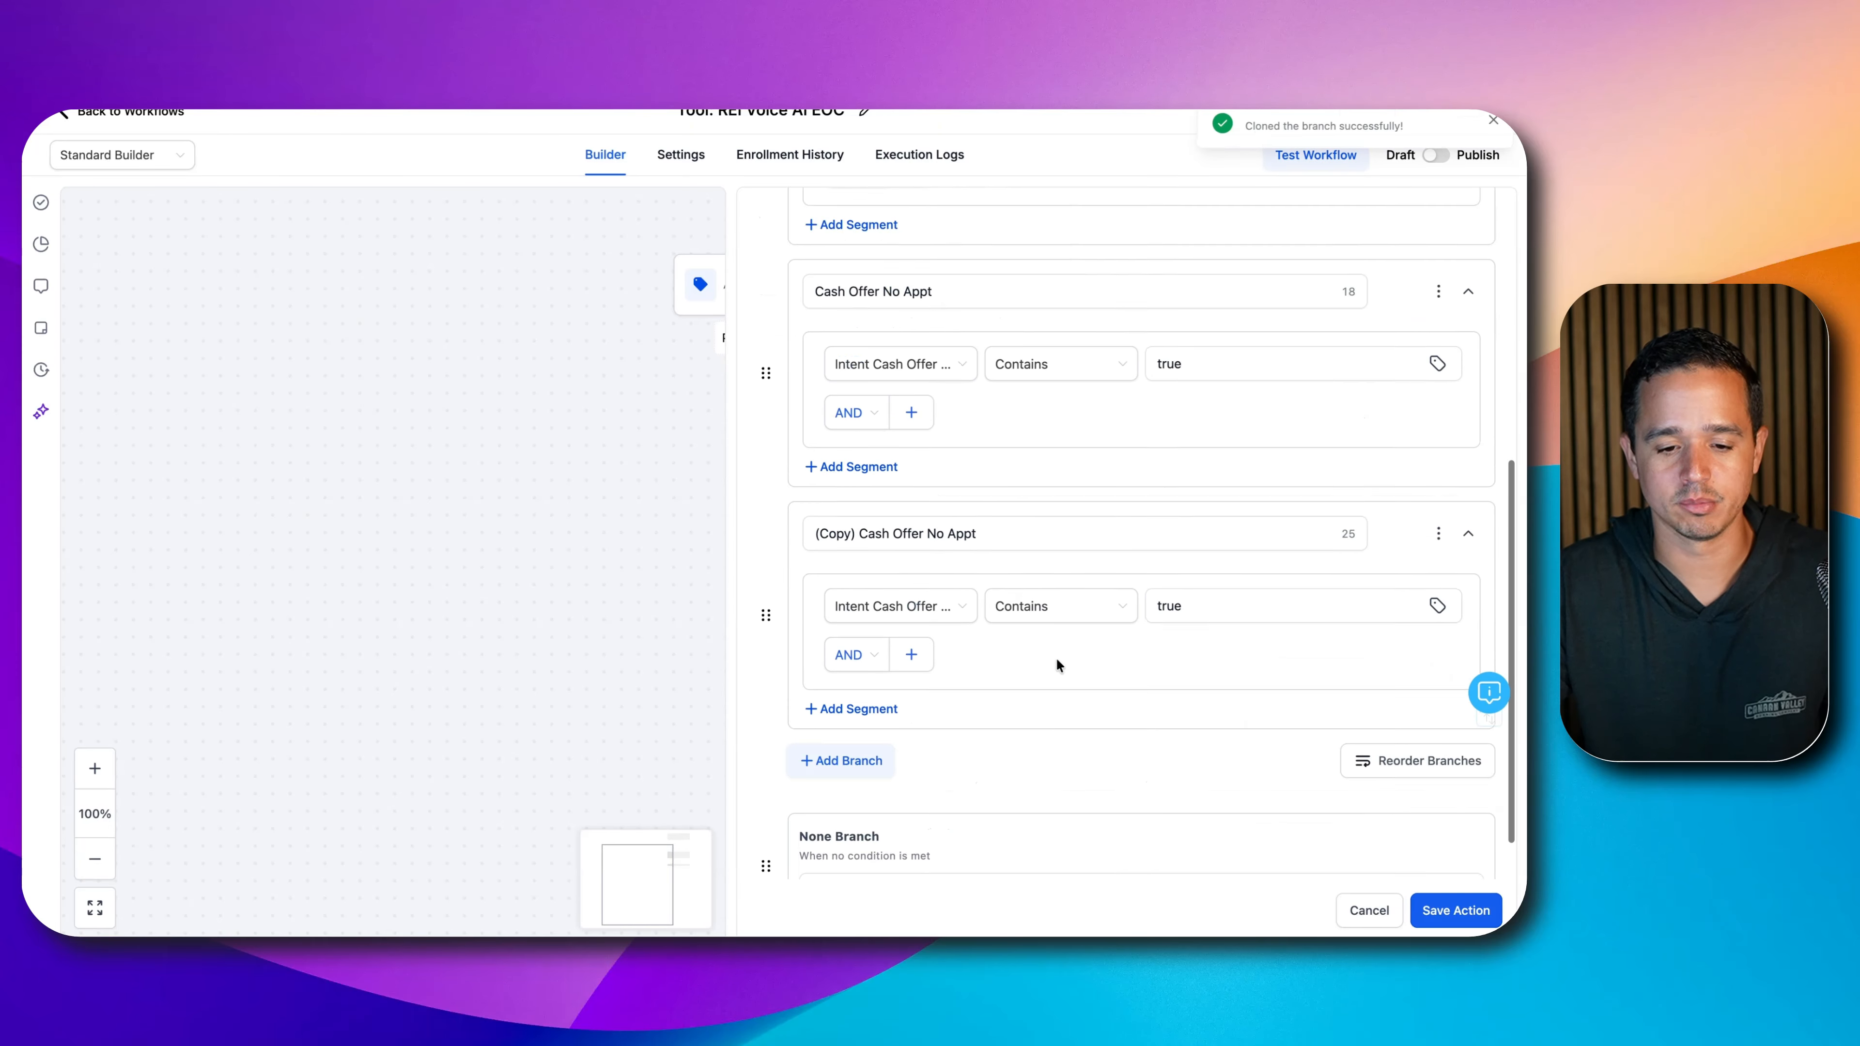
click(905, 470)
key(ctrl+a)
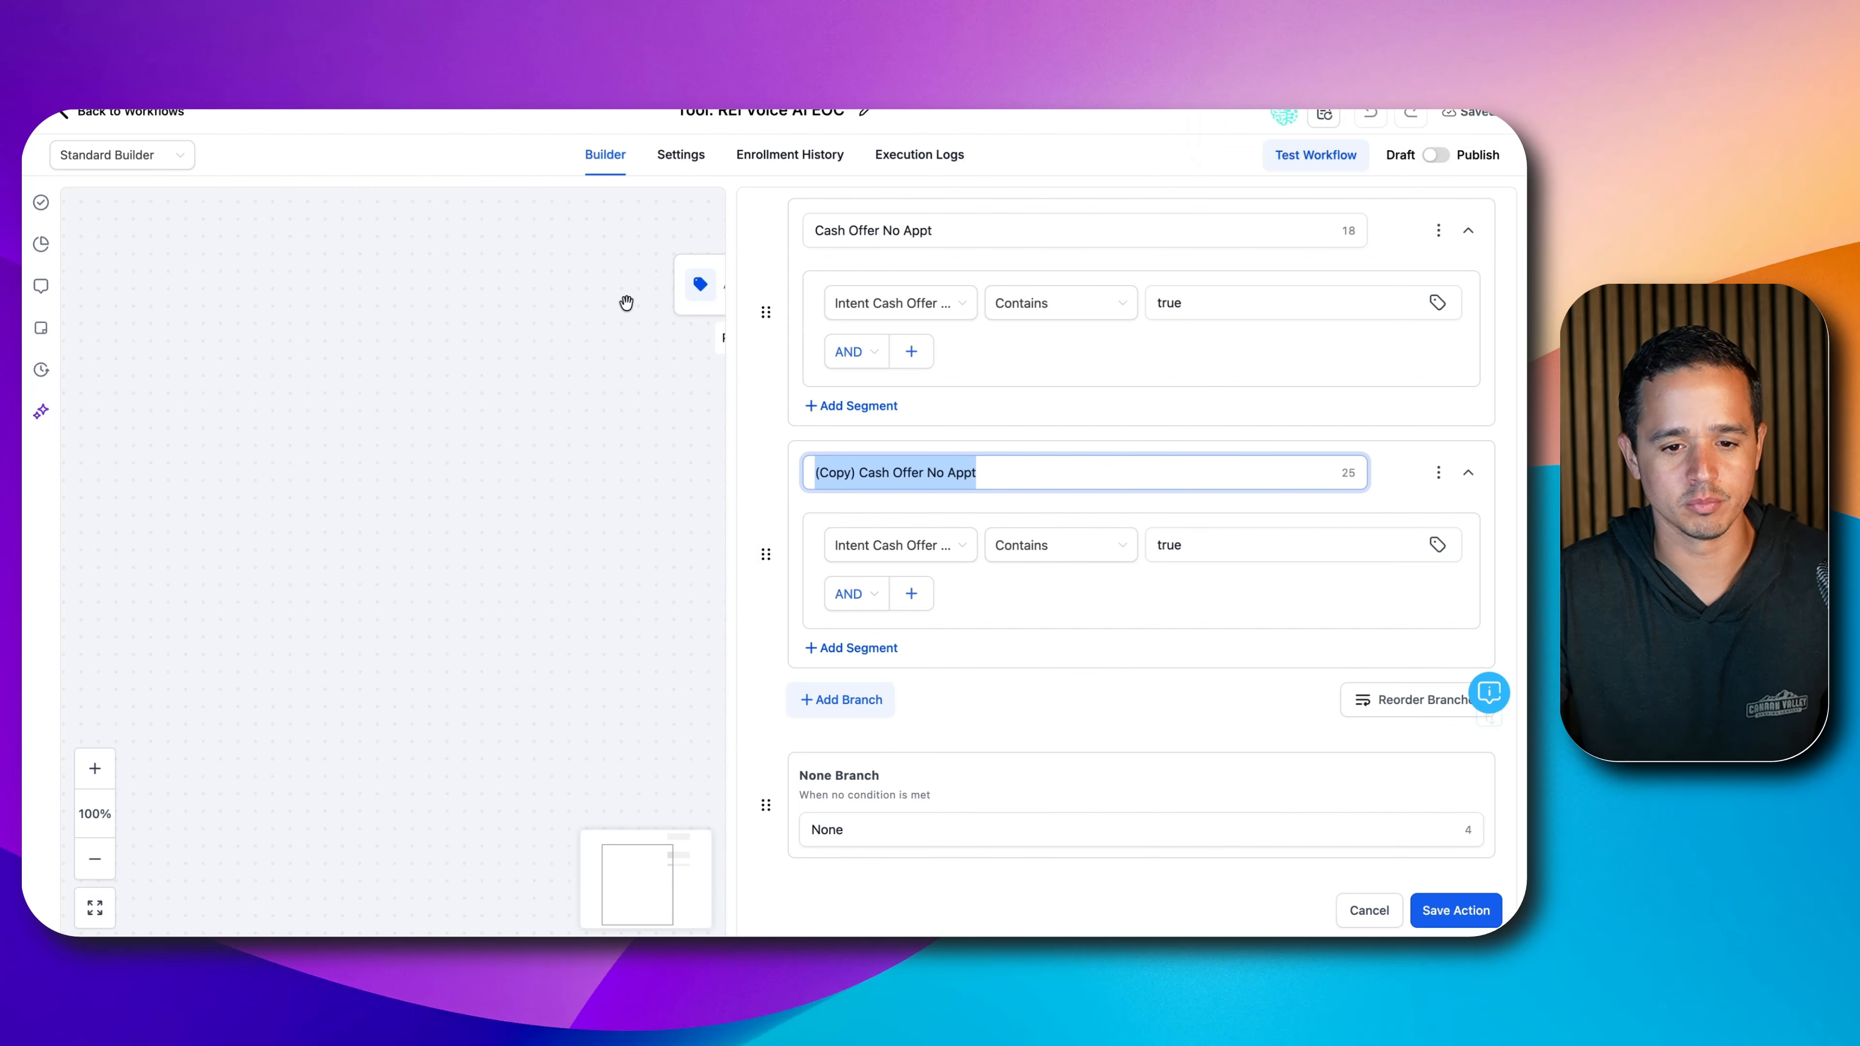
text(Remove From List)
click(885, 544)
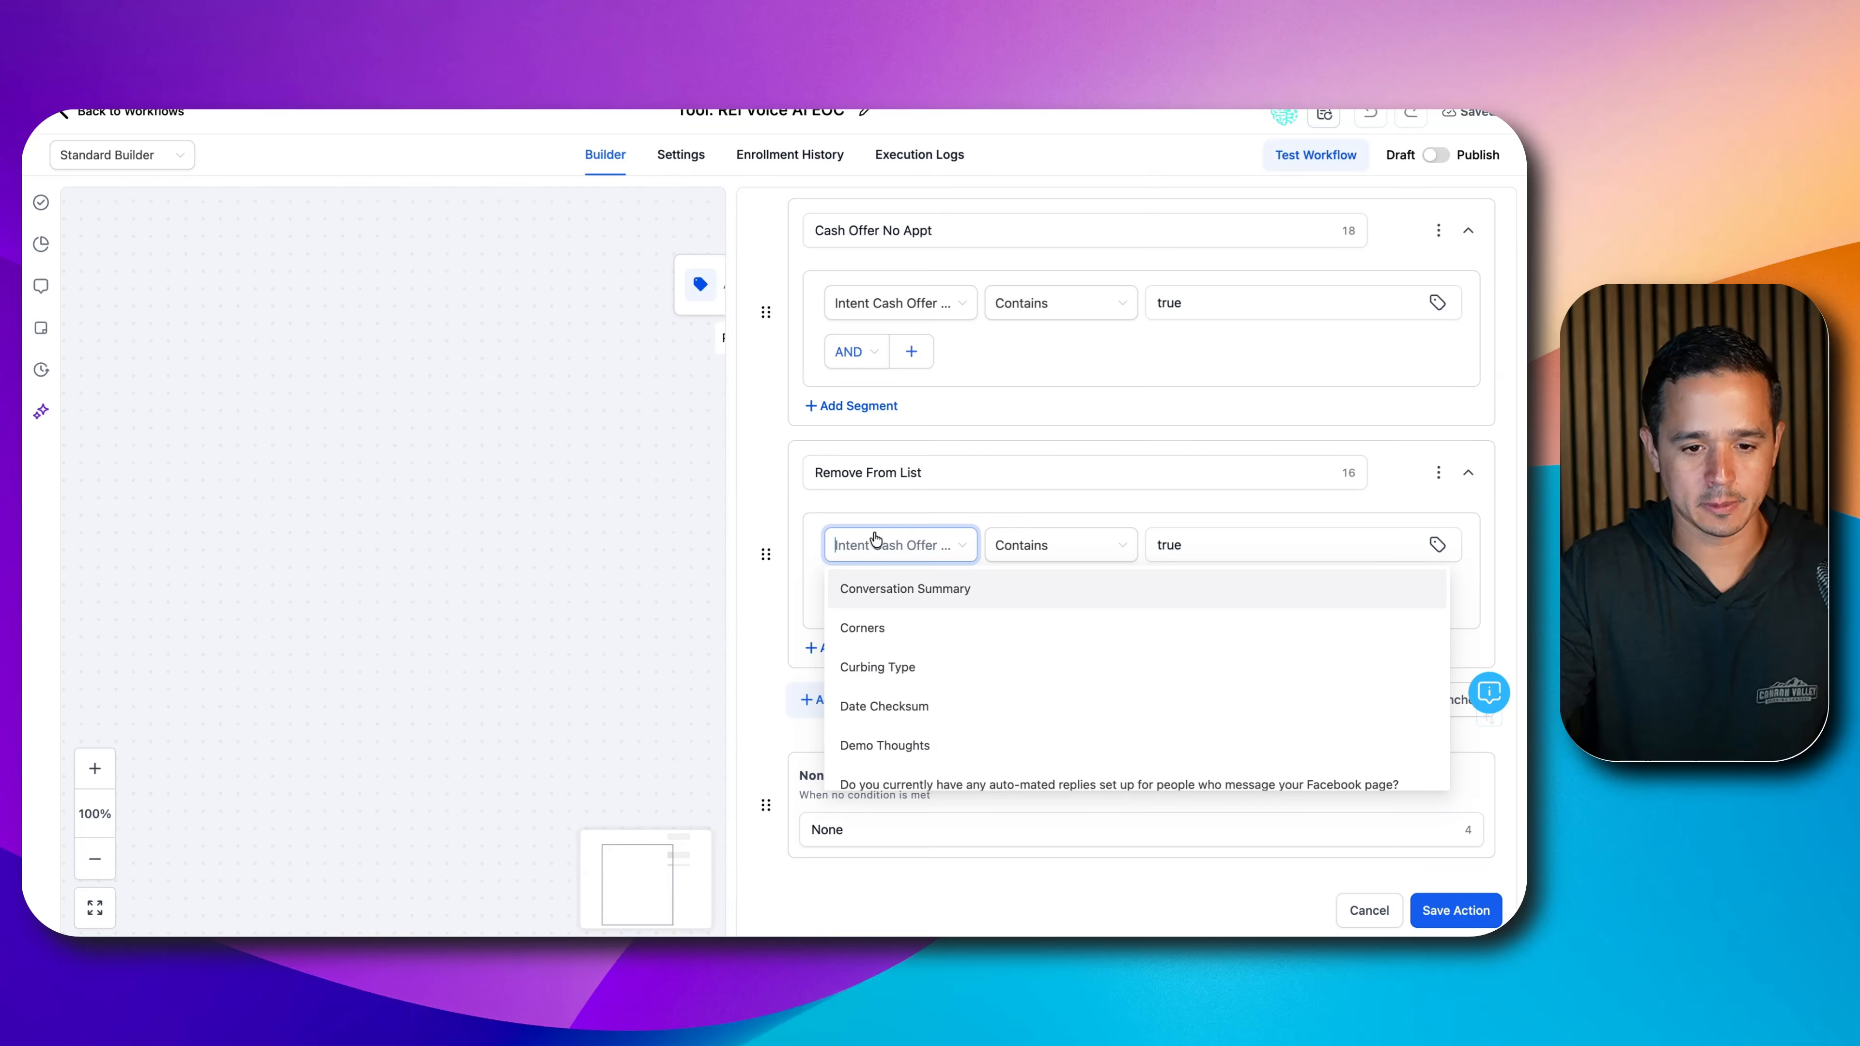
text(Intent)
click(948, 764)
click(1043, 548)
click(1046, 668)
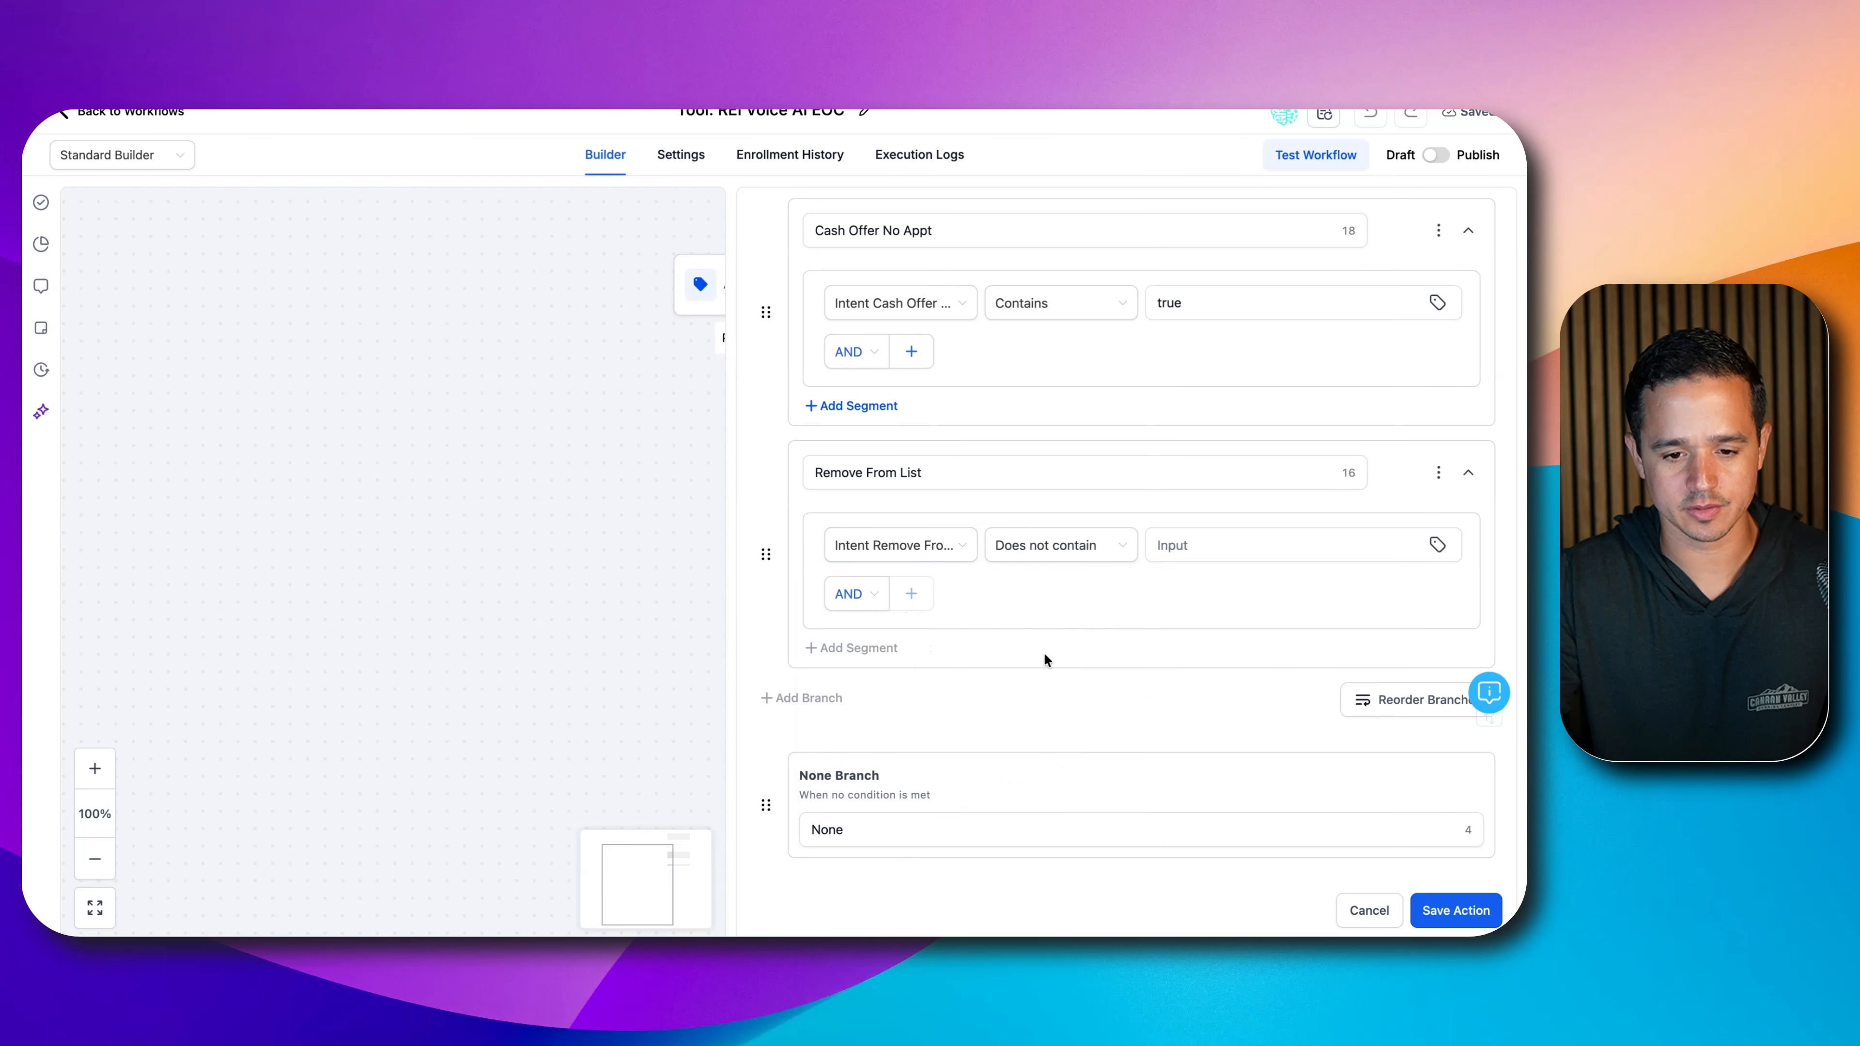
click(1055, 556)
click(1048, 637)
click(1207, 544)
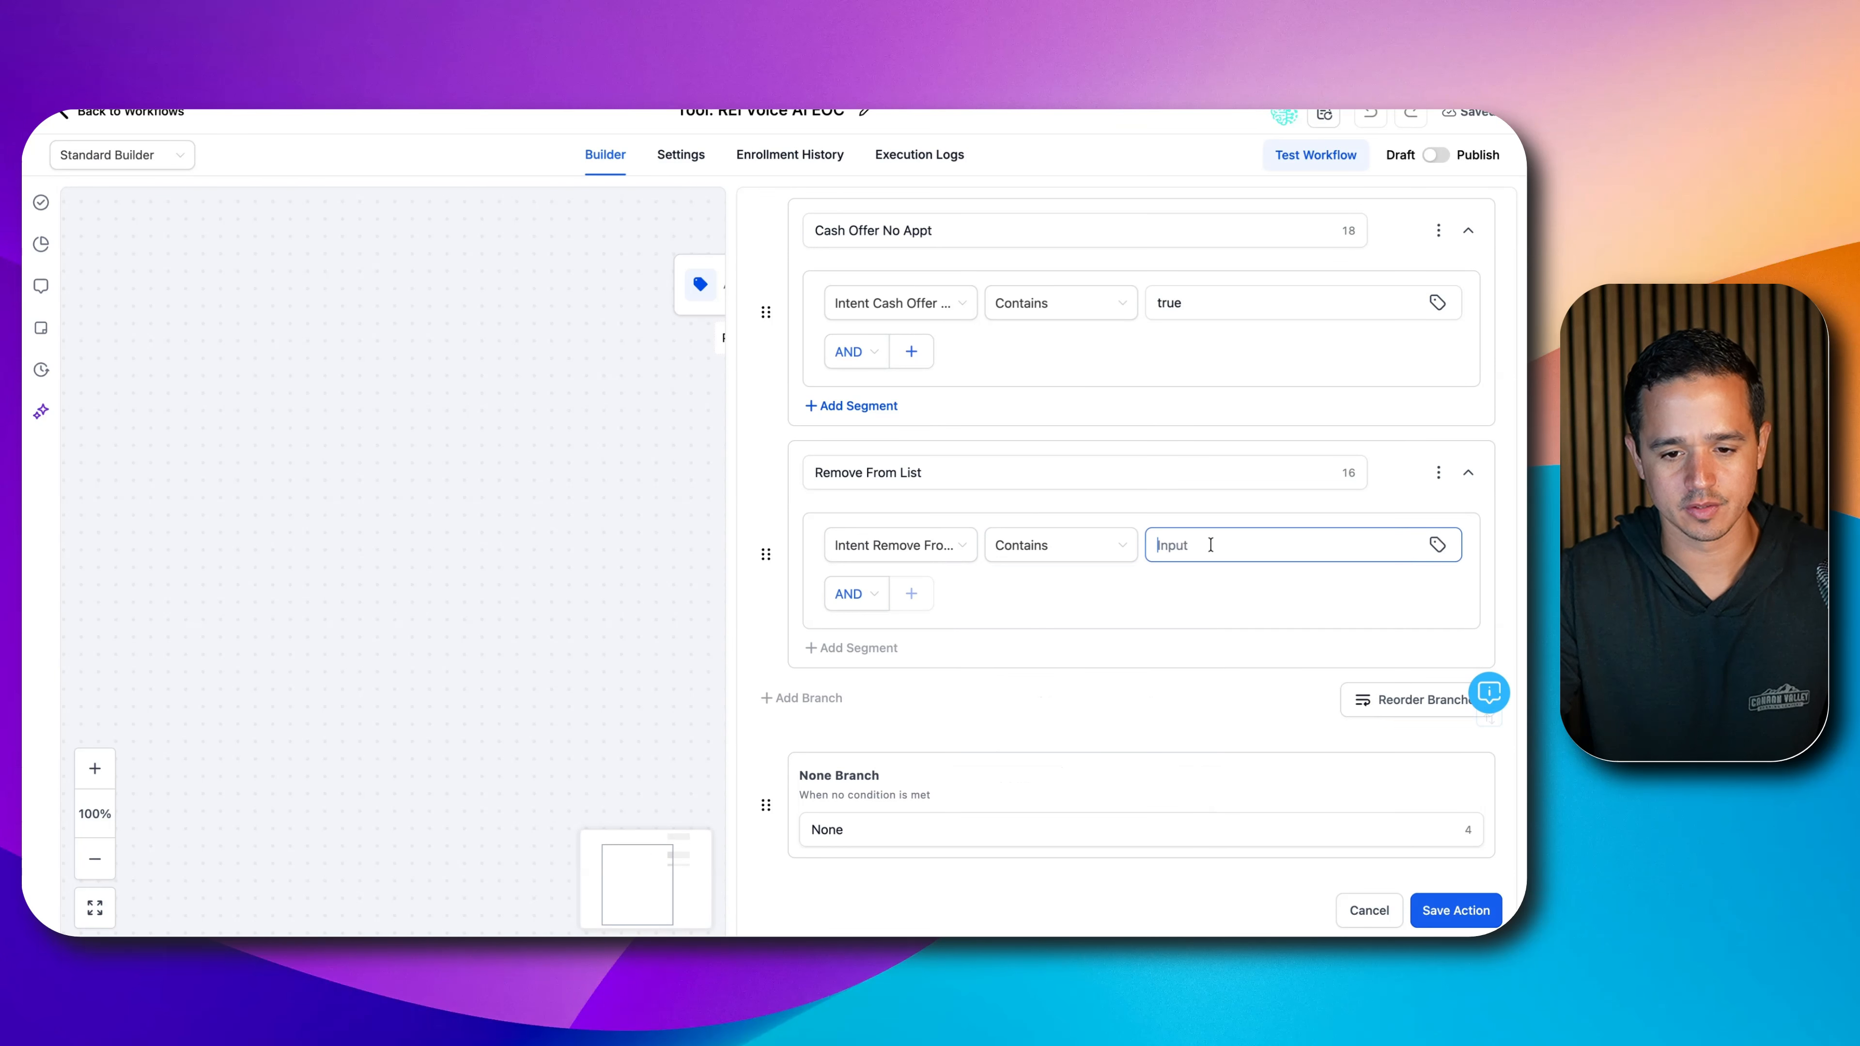
text(true)
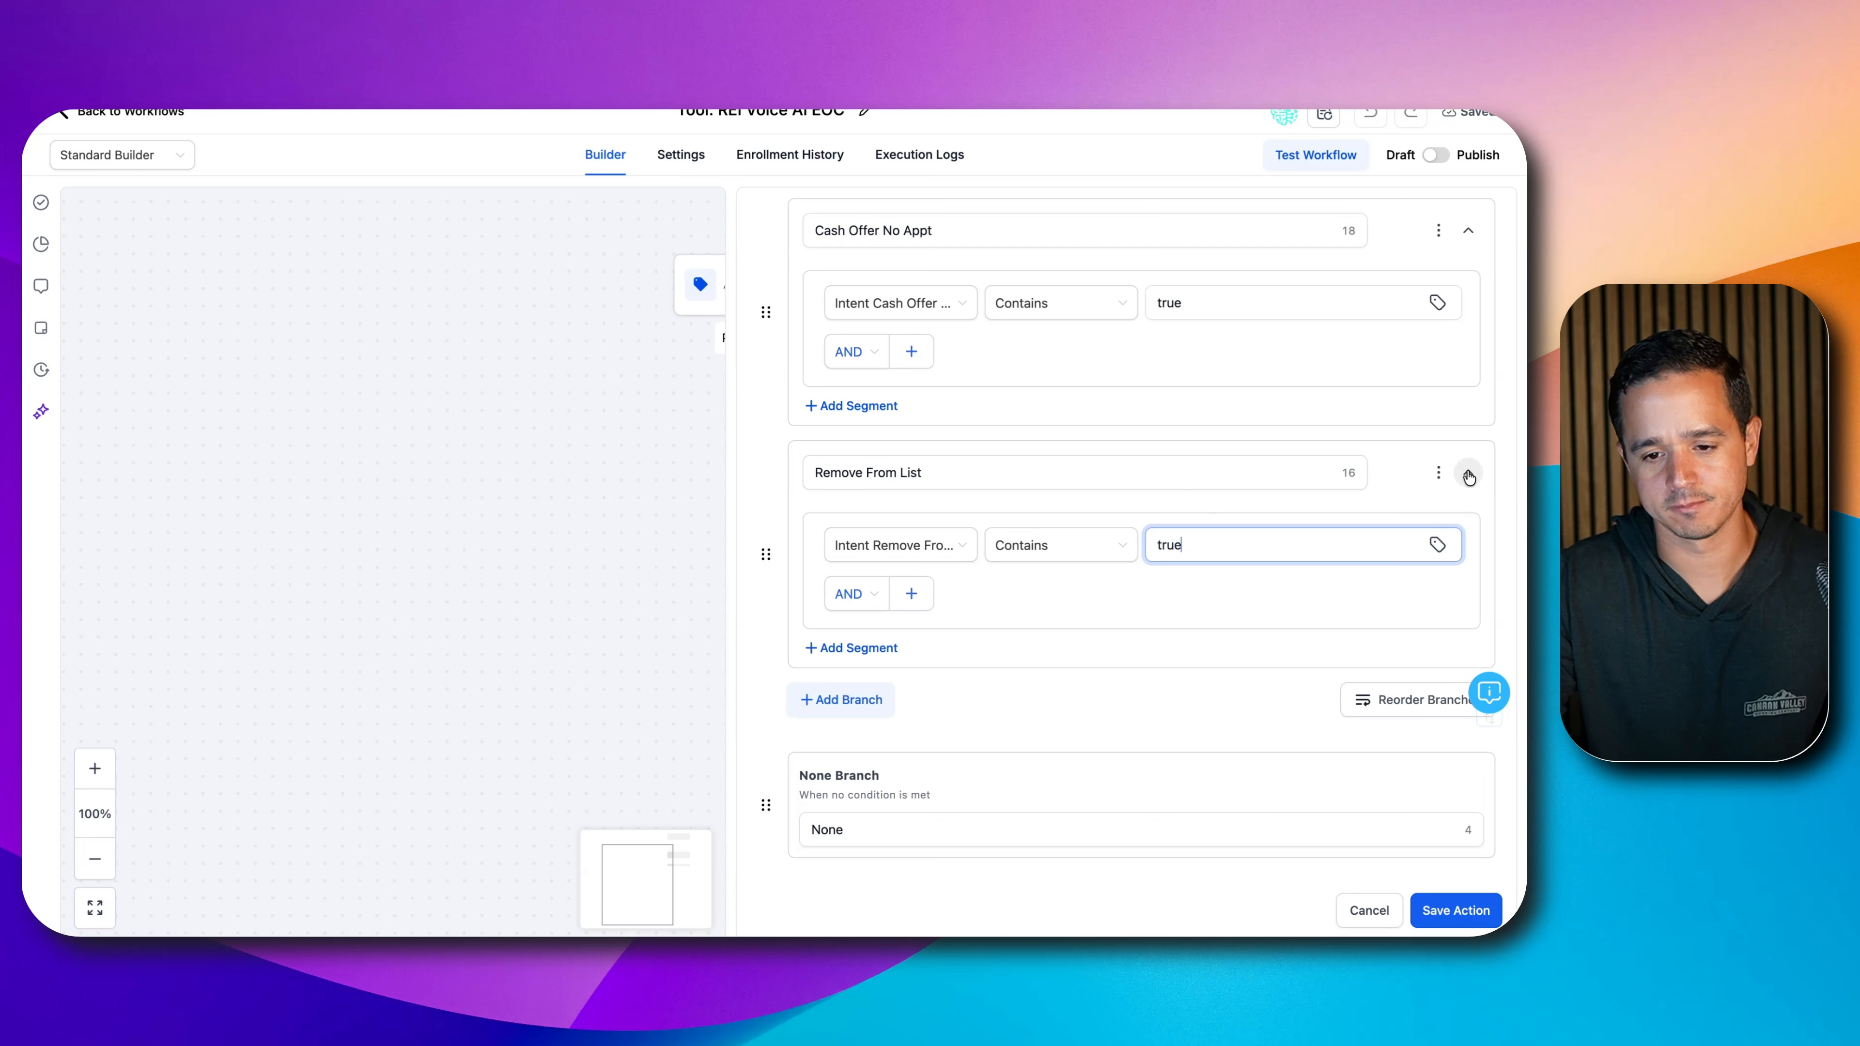
- Duplicate that as a 'Complaint' branch checking Intent Complaint contains 'true'
click(1435, 470)
click(1362, 478)
scroll(976, 616, down, 3)
click(949, 566)
key(super+a)
text(Complaint)
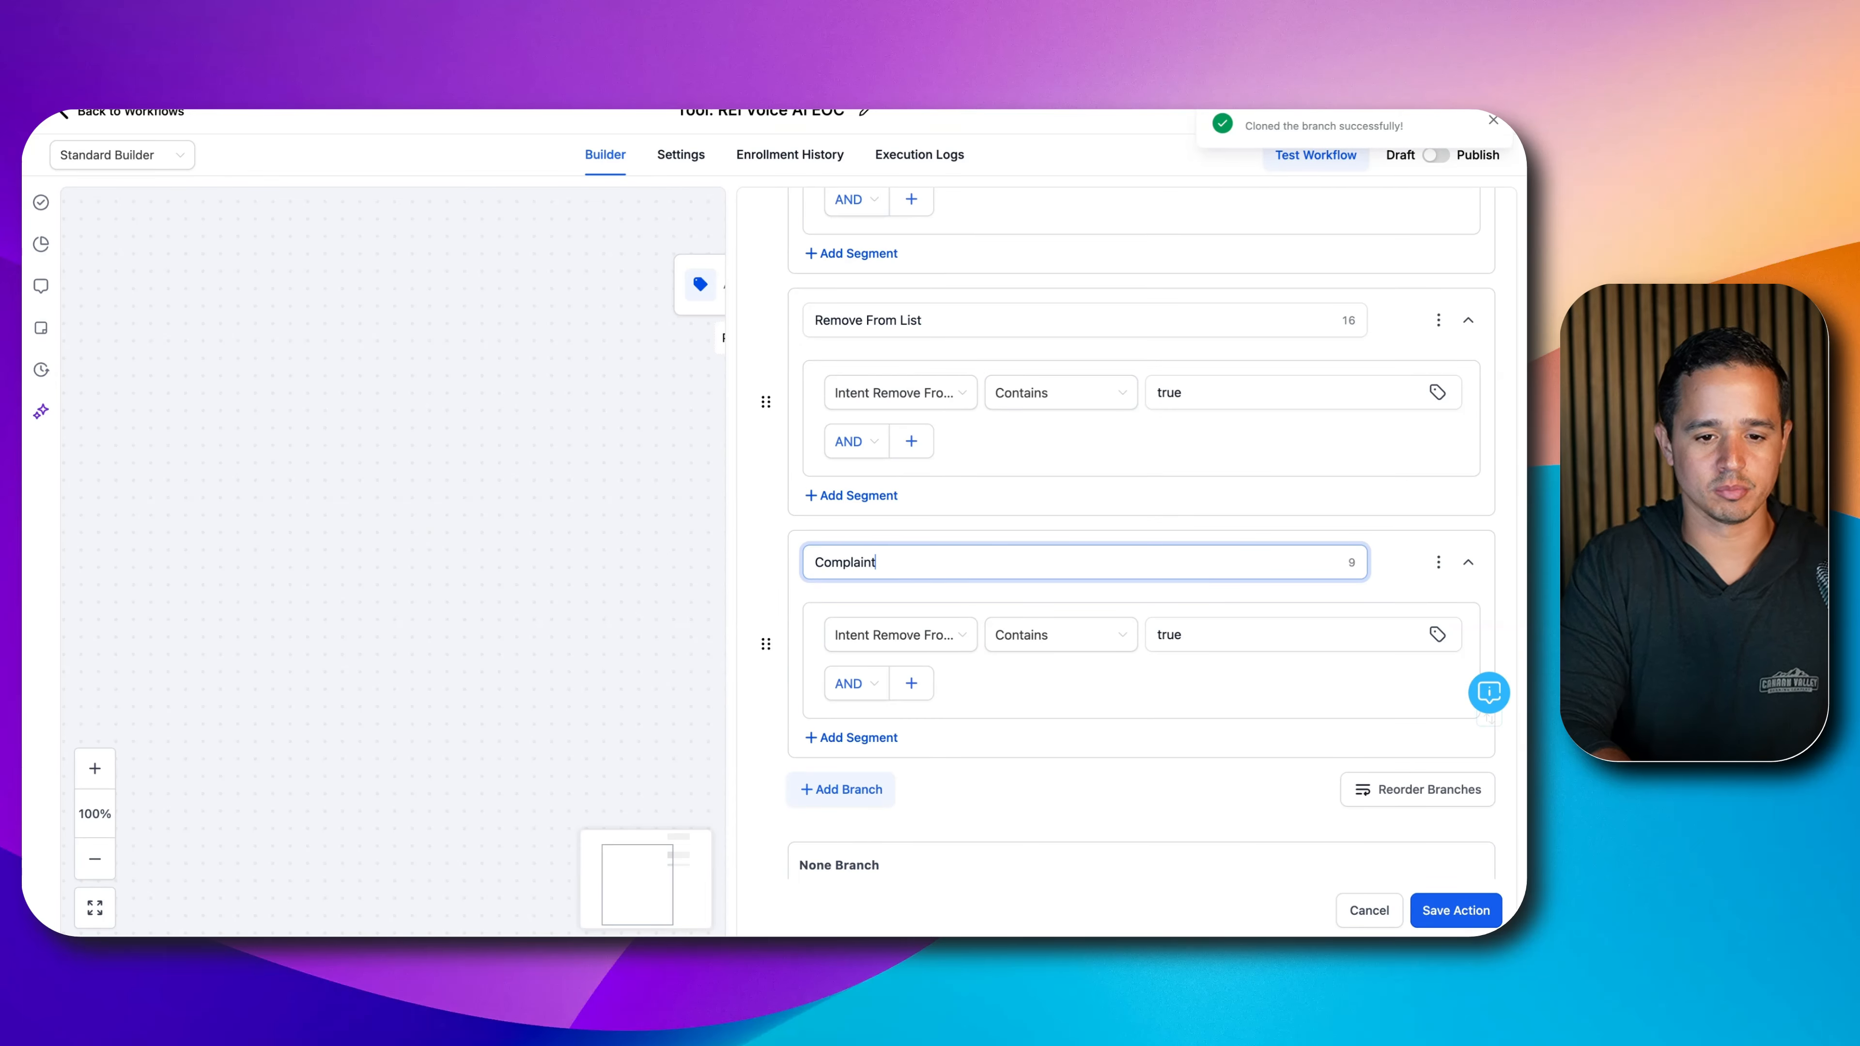
click(885, 634)
text(complaint)
click(886, 713)
click(998, 639)
click(1010, 729)
click(1199, 633)
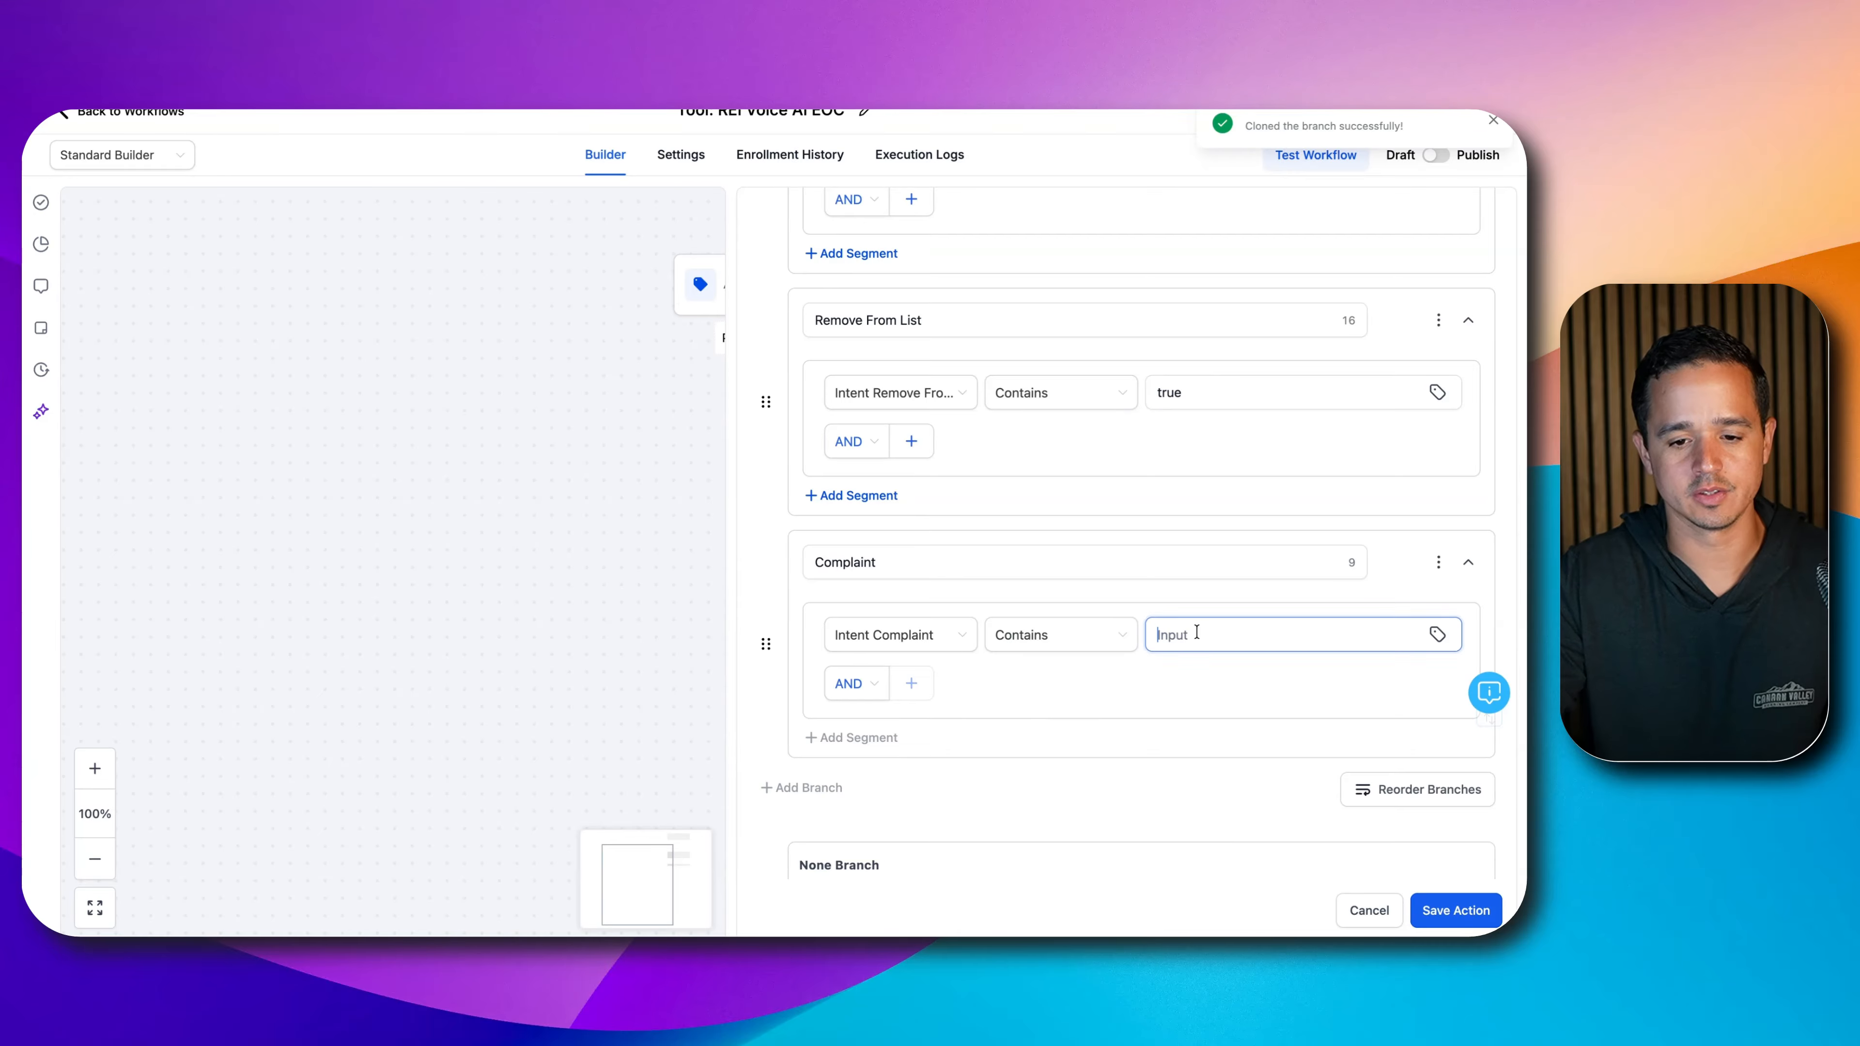
text(true)
- Duplicate the Complaint branch for General Inquiry and save the Intent condition step
click(1438, 562)
click(1357, 570)
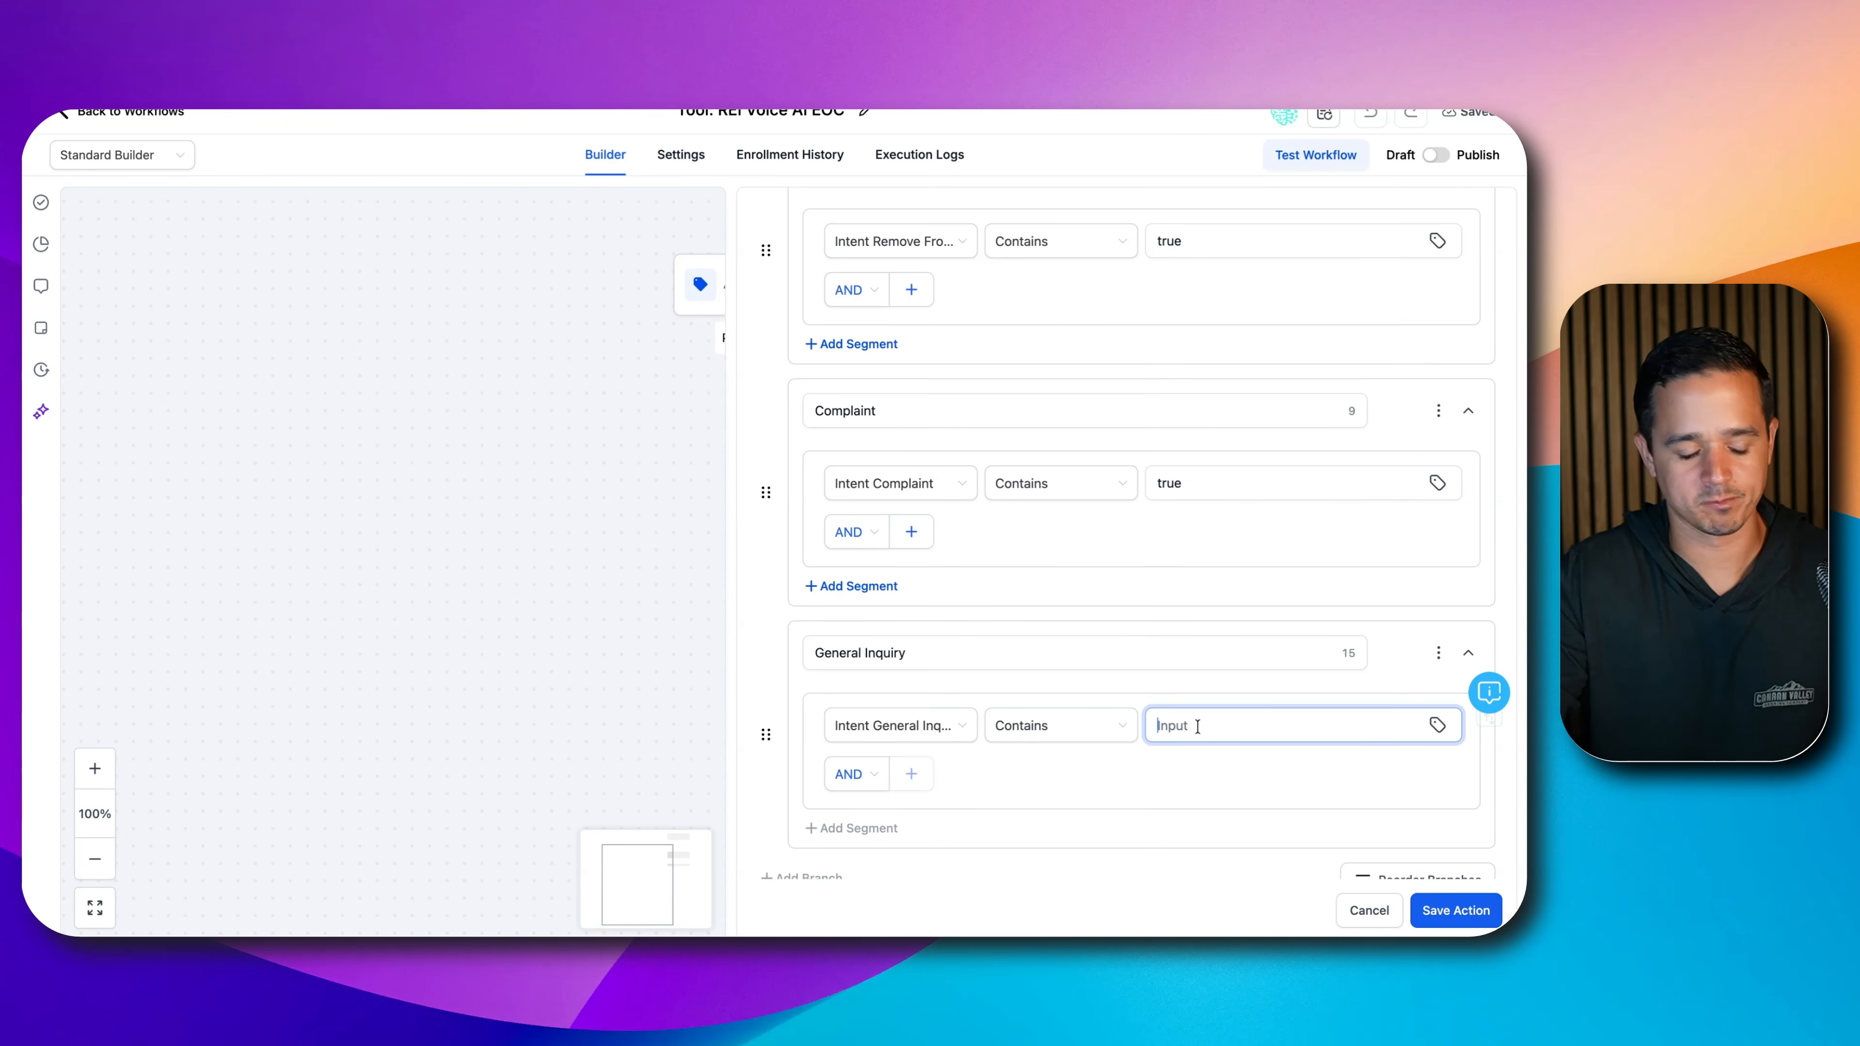
text(true)
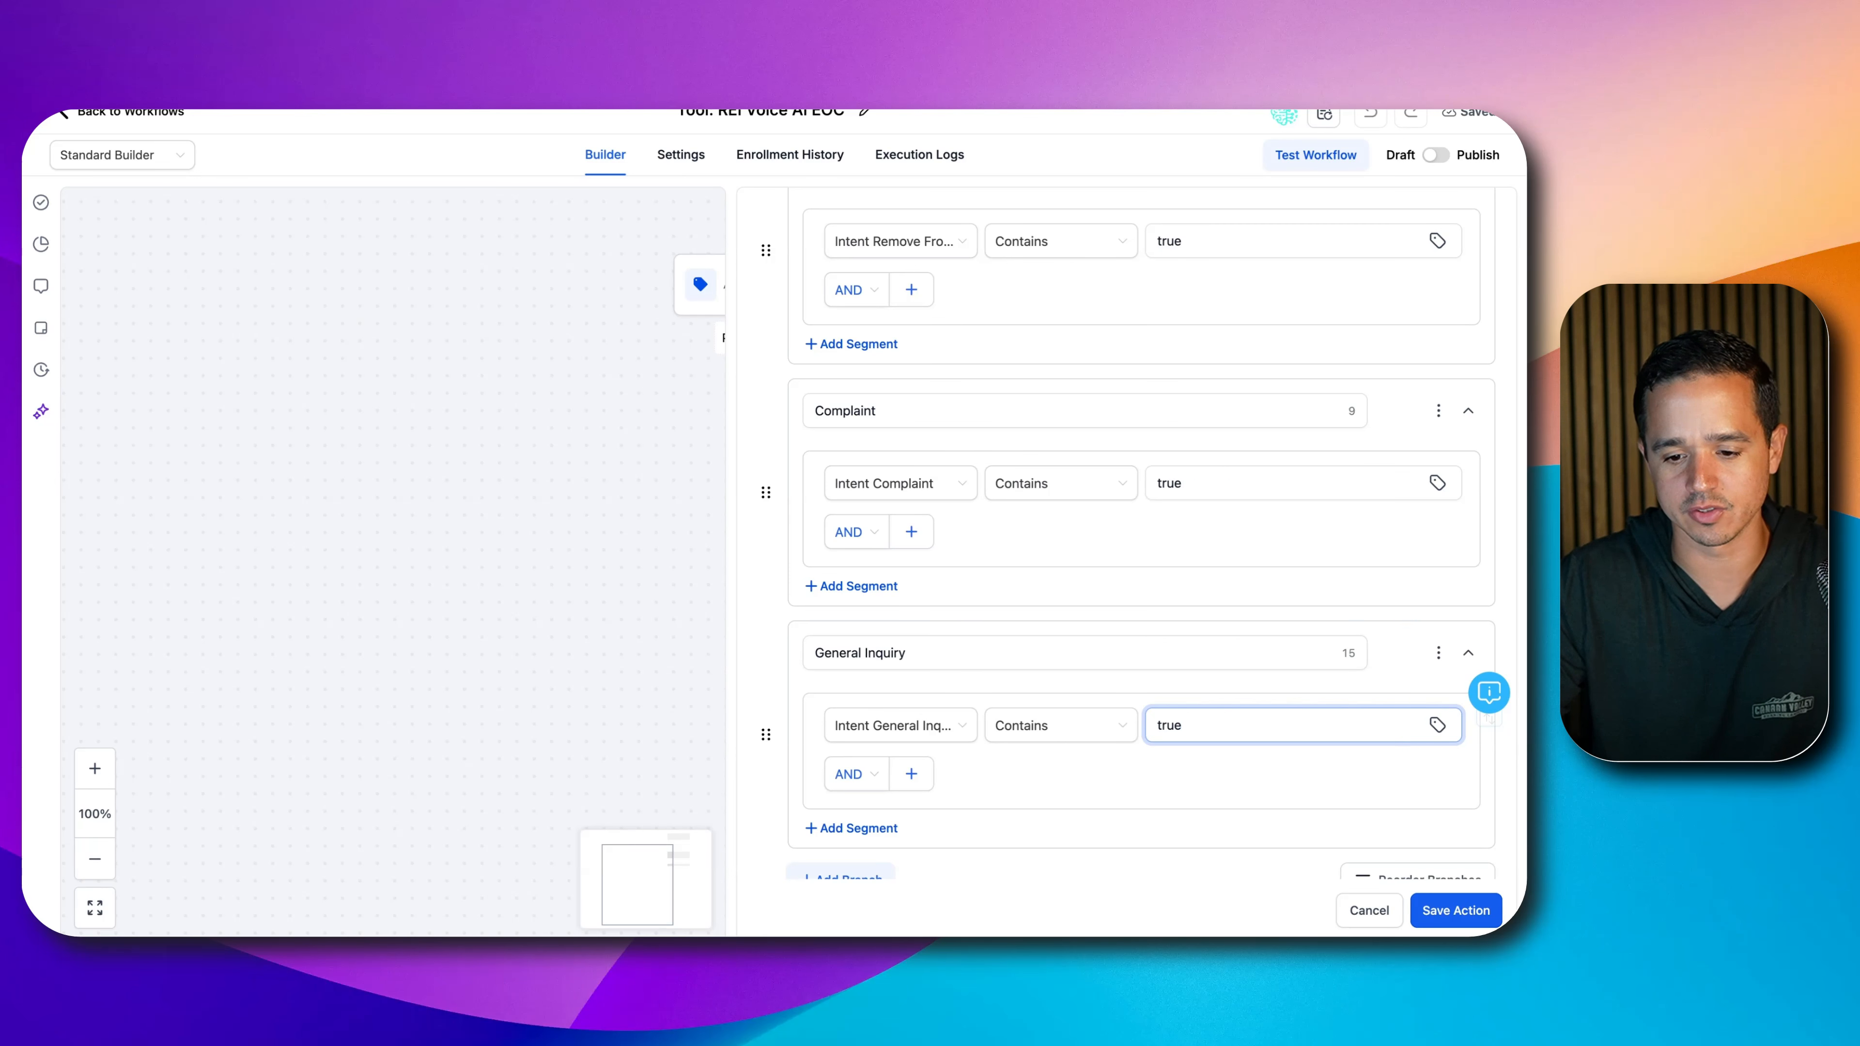
click(1449, 912)
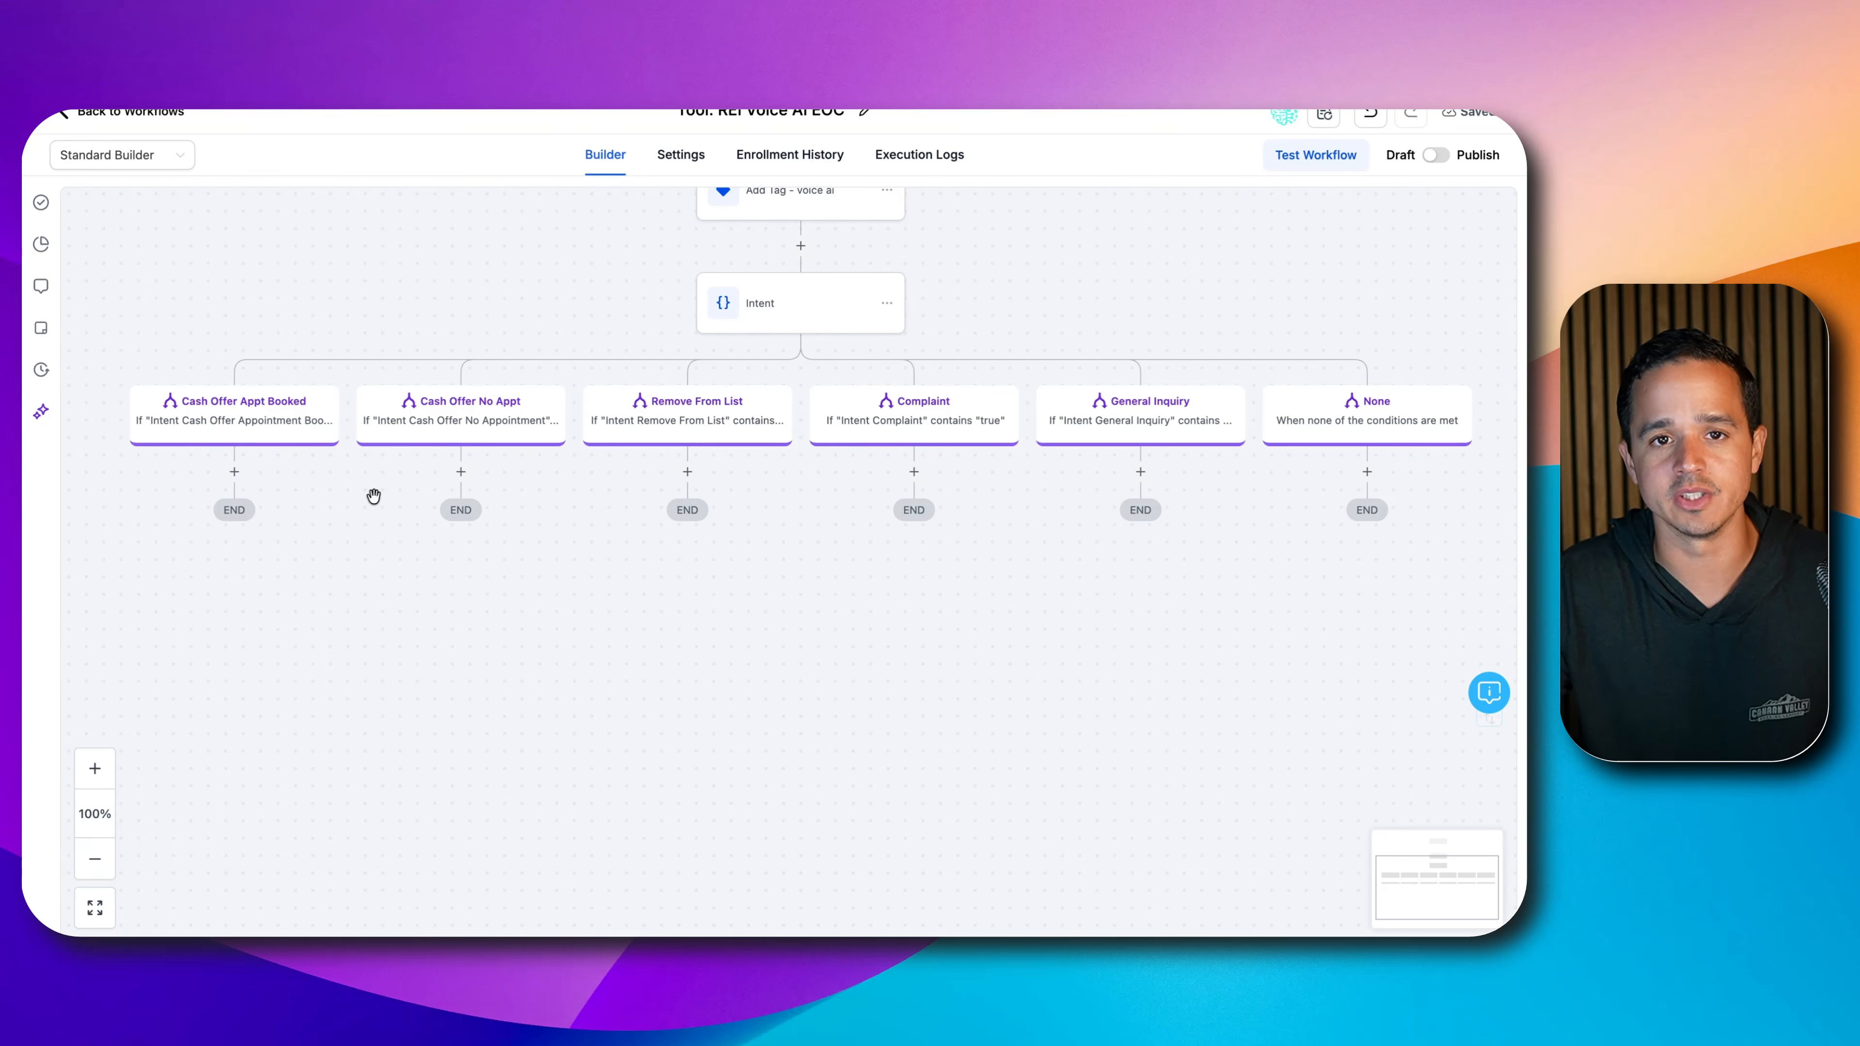
- Add a Contact Tag step under Cash Offer Appt Booked that creates and applies 'voice ai appt booked'
click(234, 471)
text(tag)
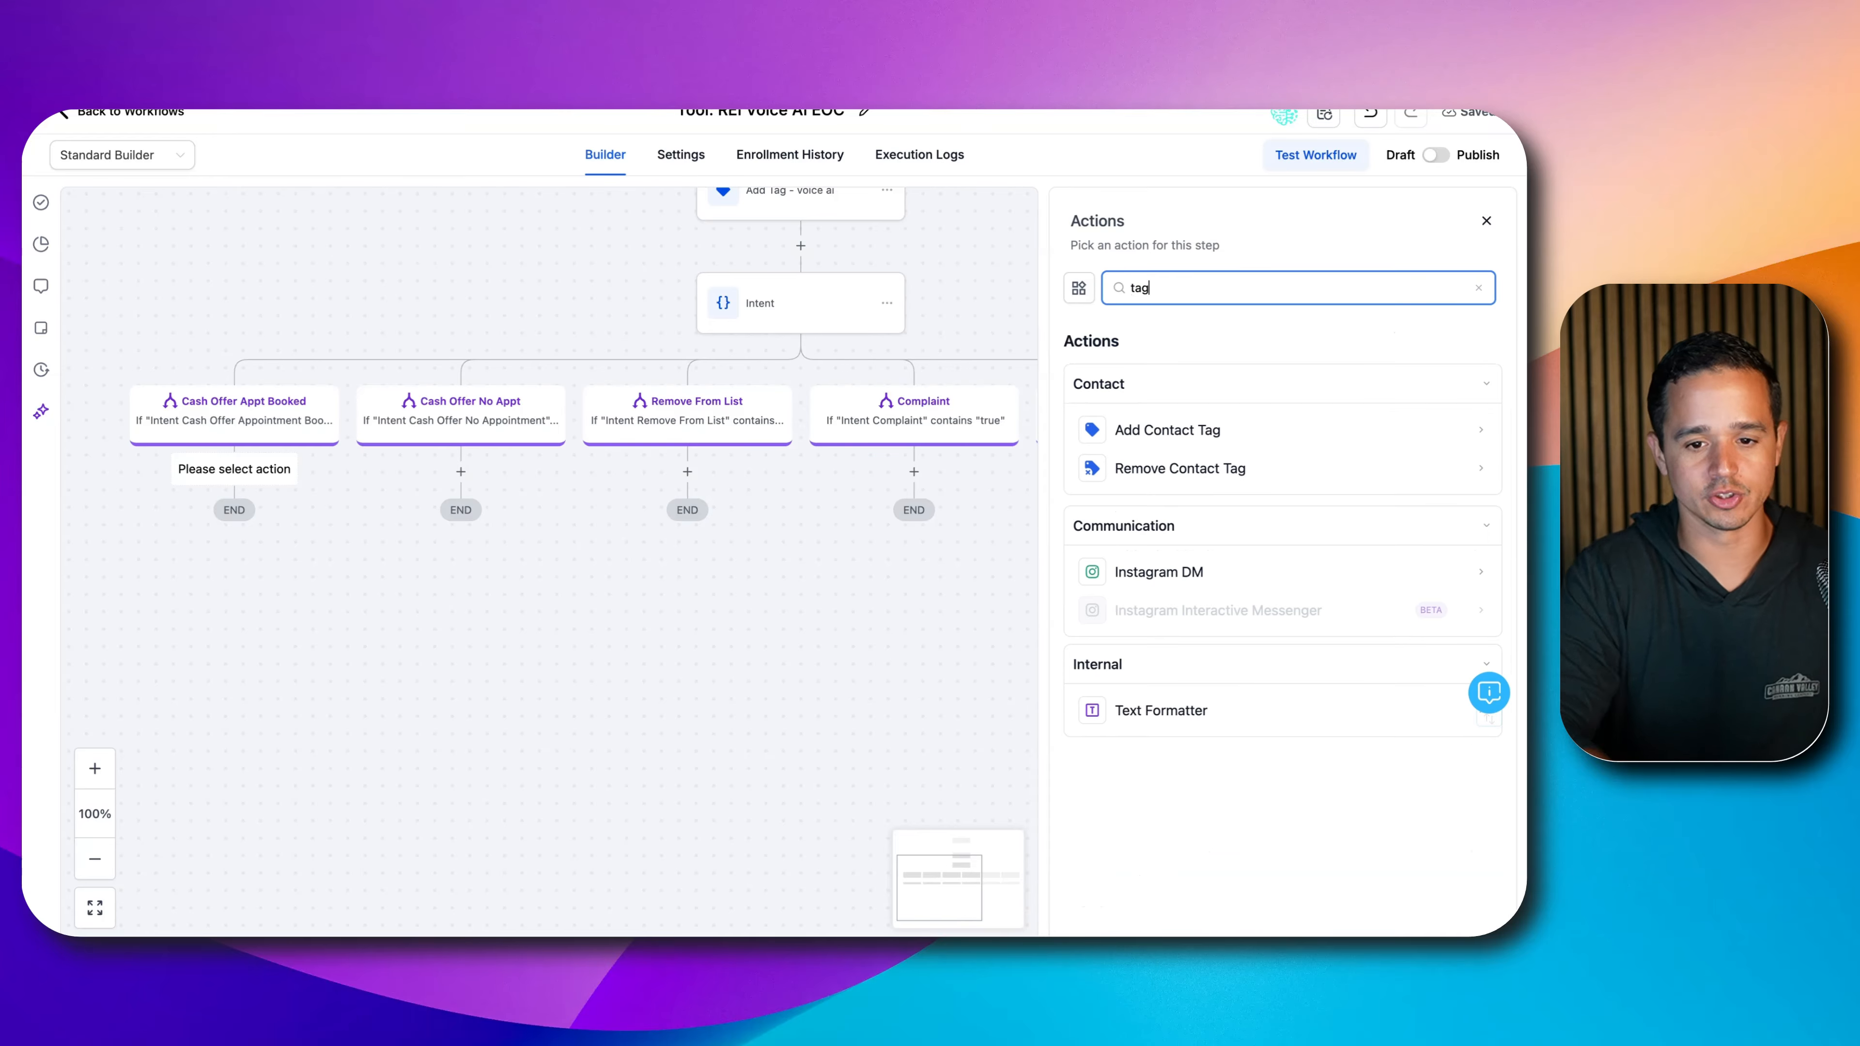
click(1128, 429)
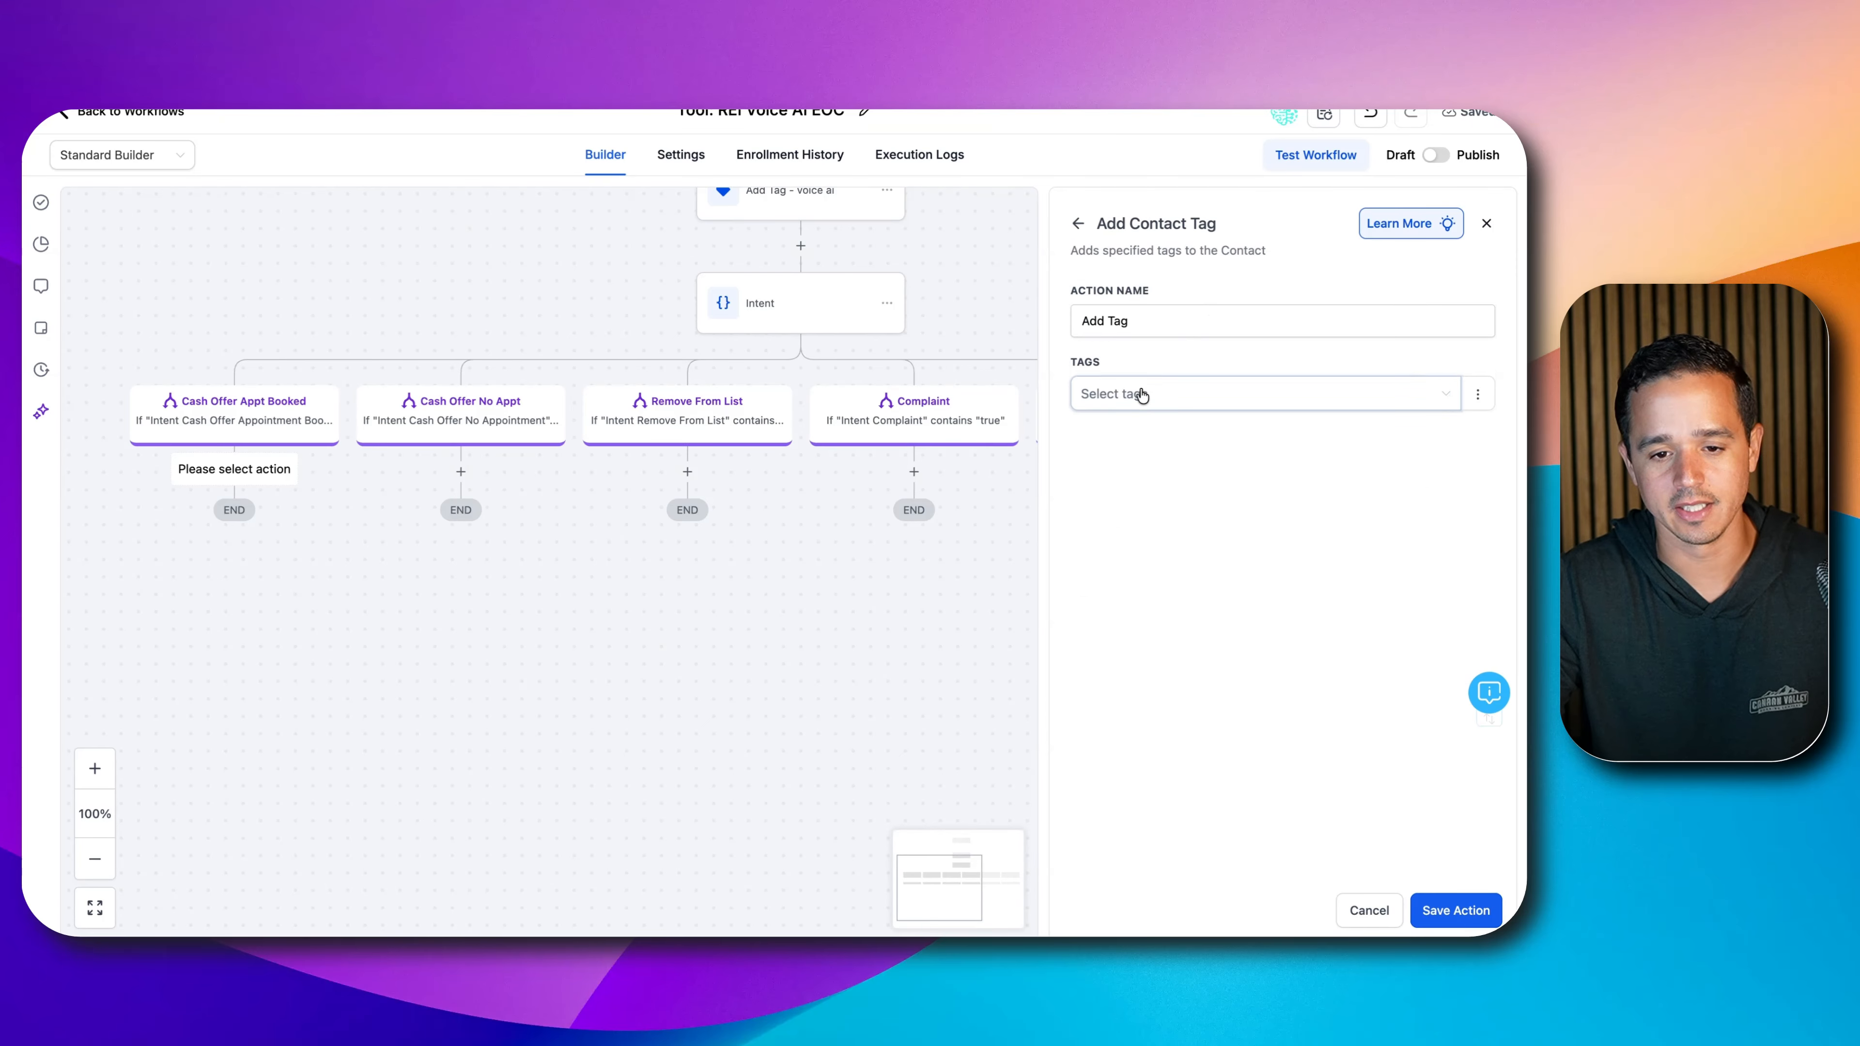
click(1140, 396)
text(voice )
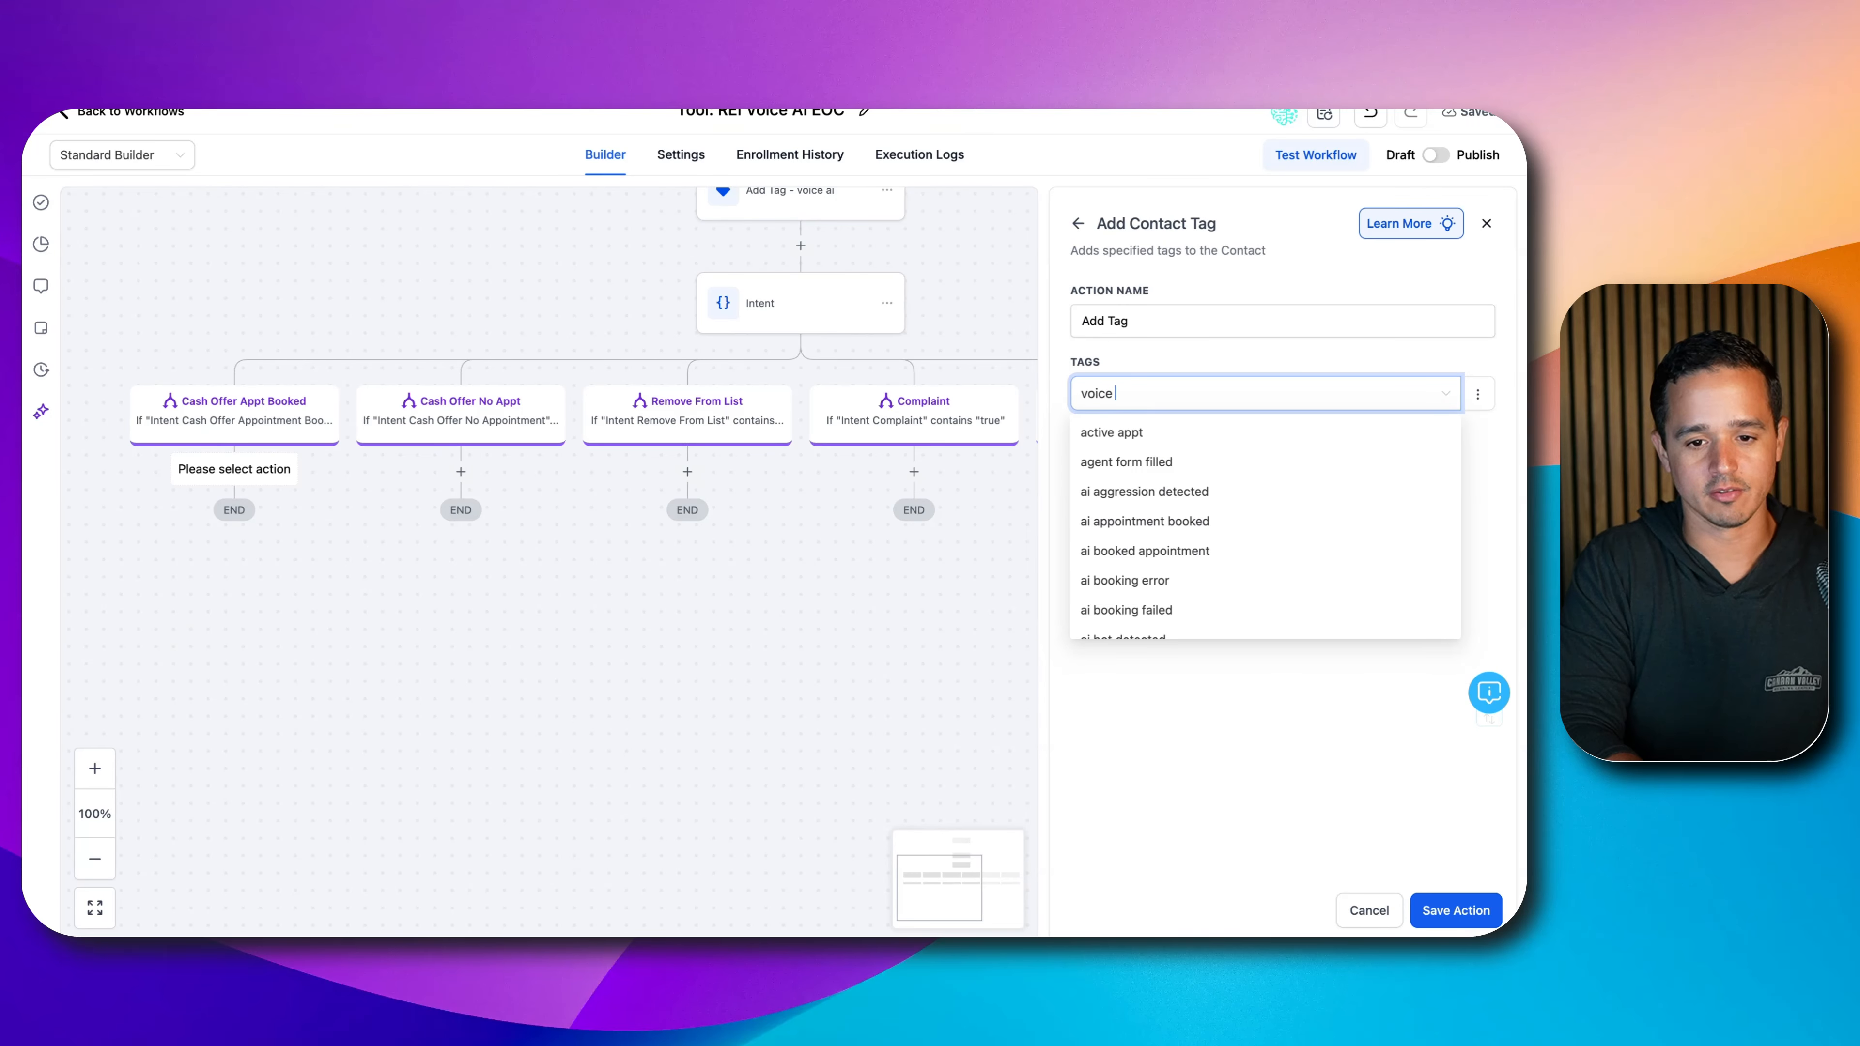
text(ai appt booked)
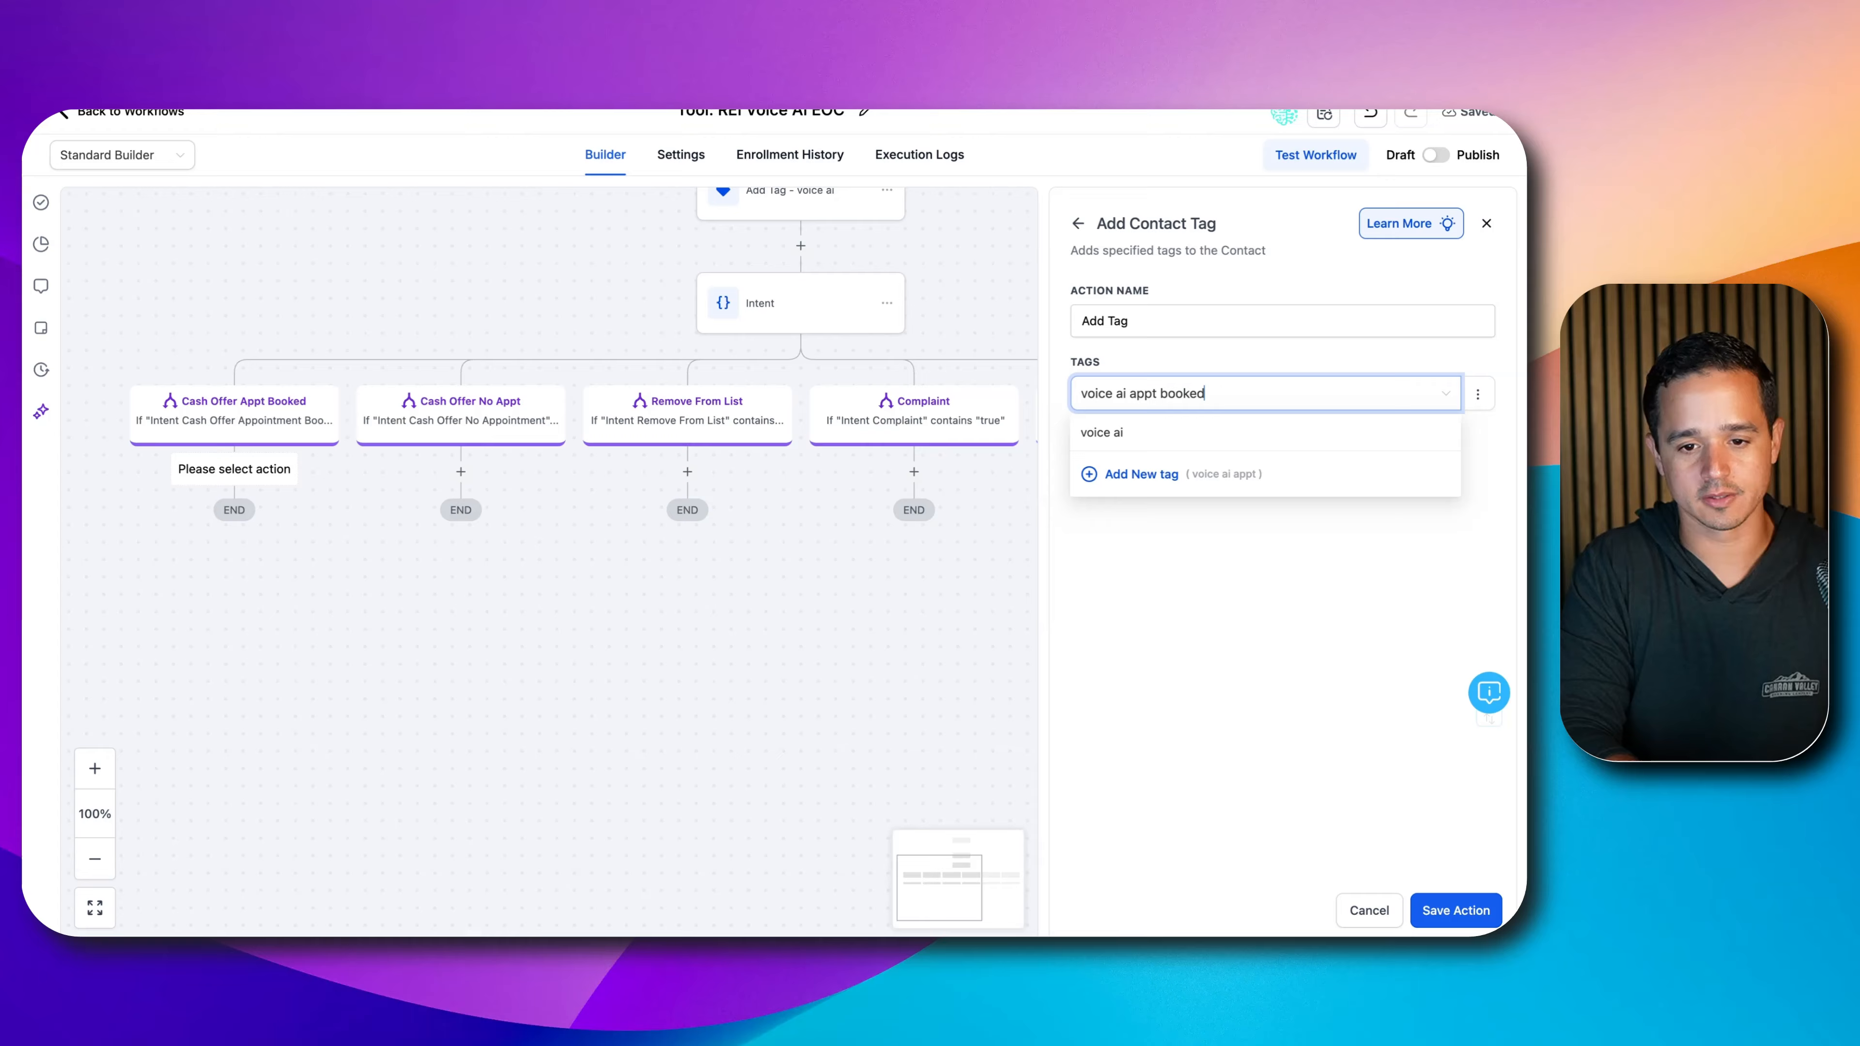
click(1133, 518)
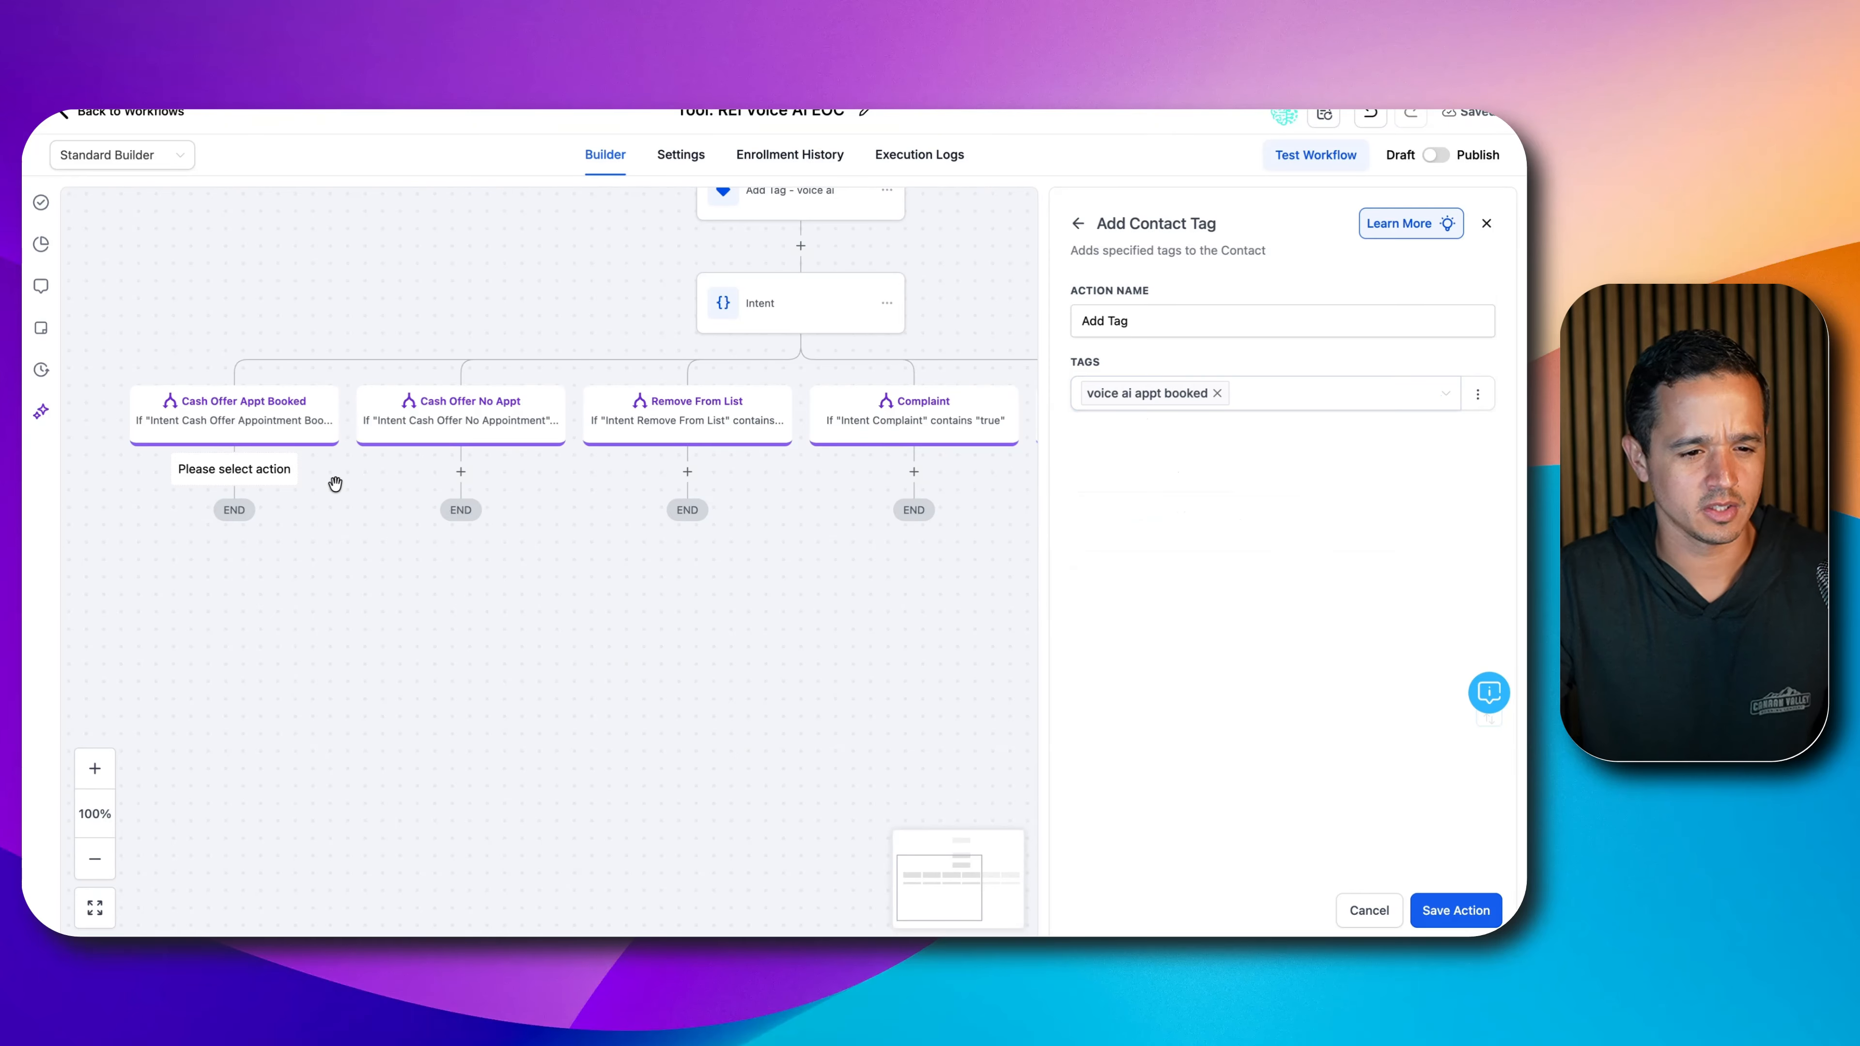
click(1468, 909)
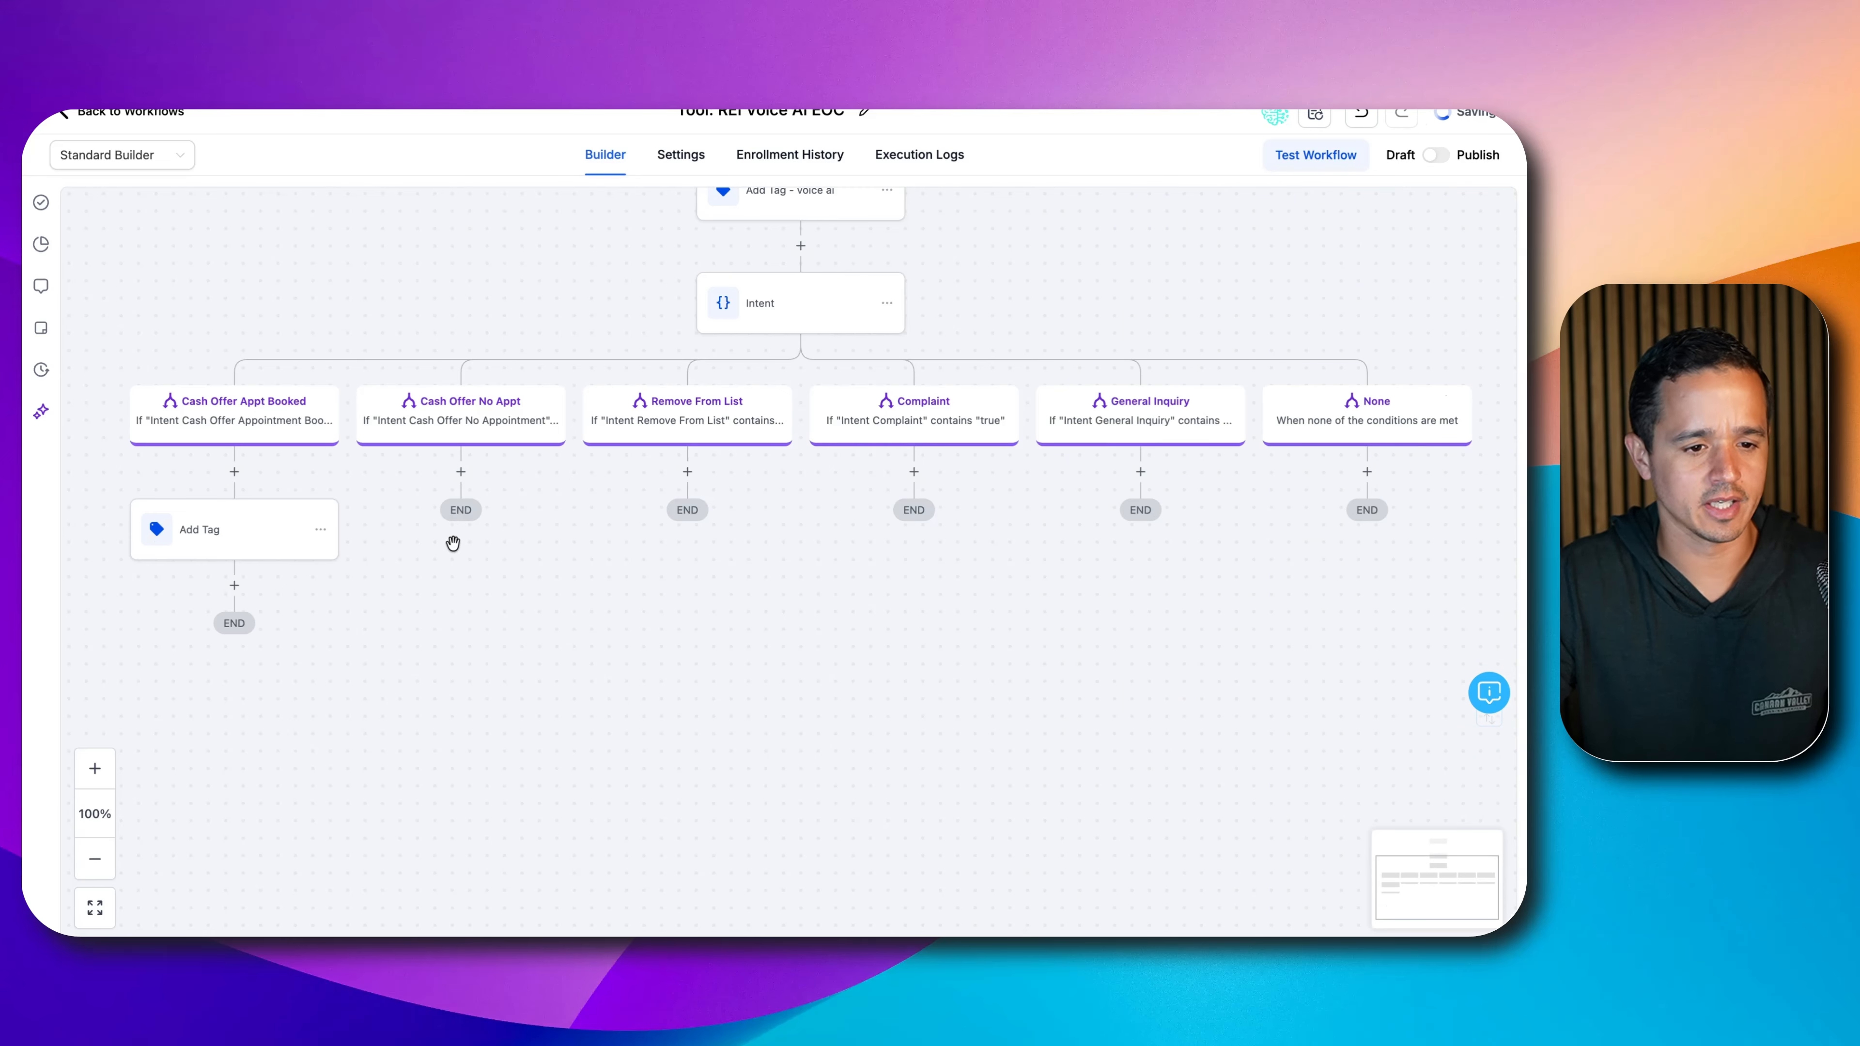
- Copy the Add Tag step under Cash Offer No Appt and retag it 'voice ai qualified'
click(320, 529)
mouse_move(405, 599)
click(533, 575)
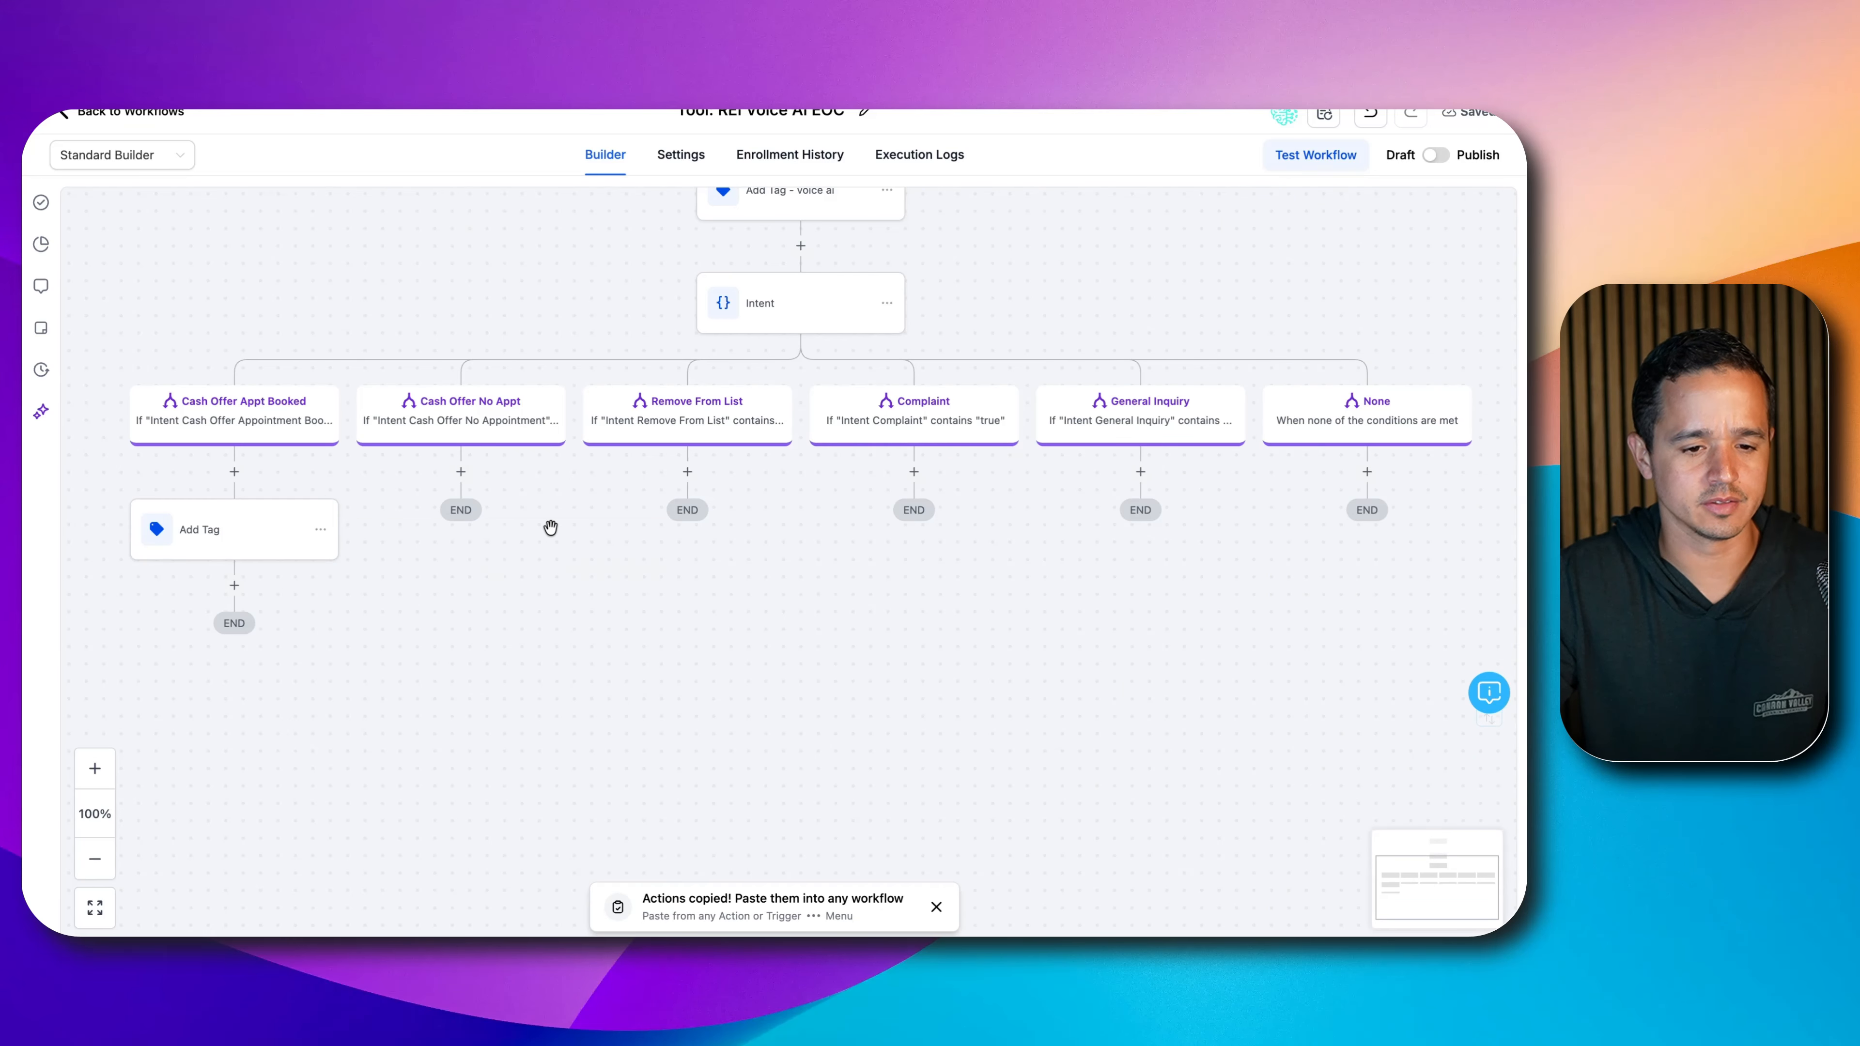
click(485, 471)
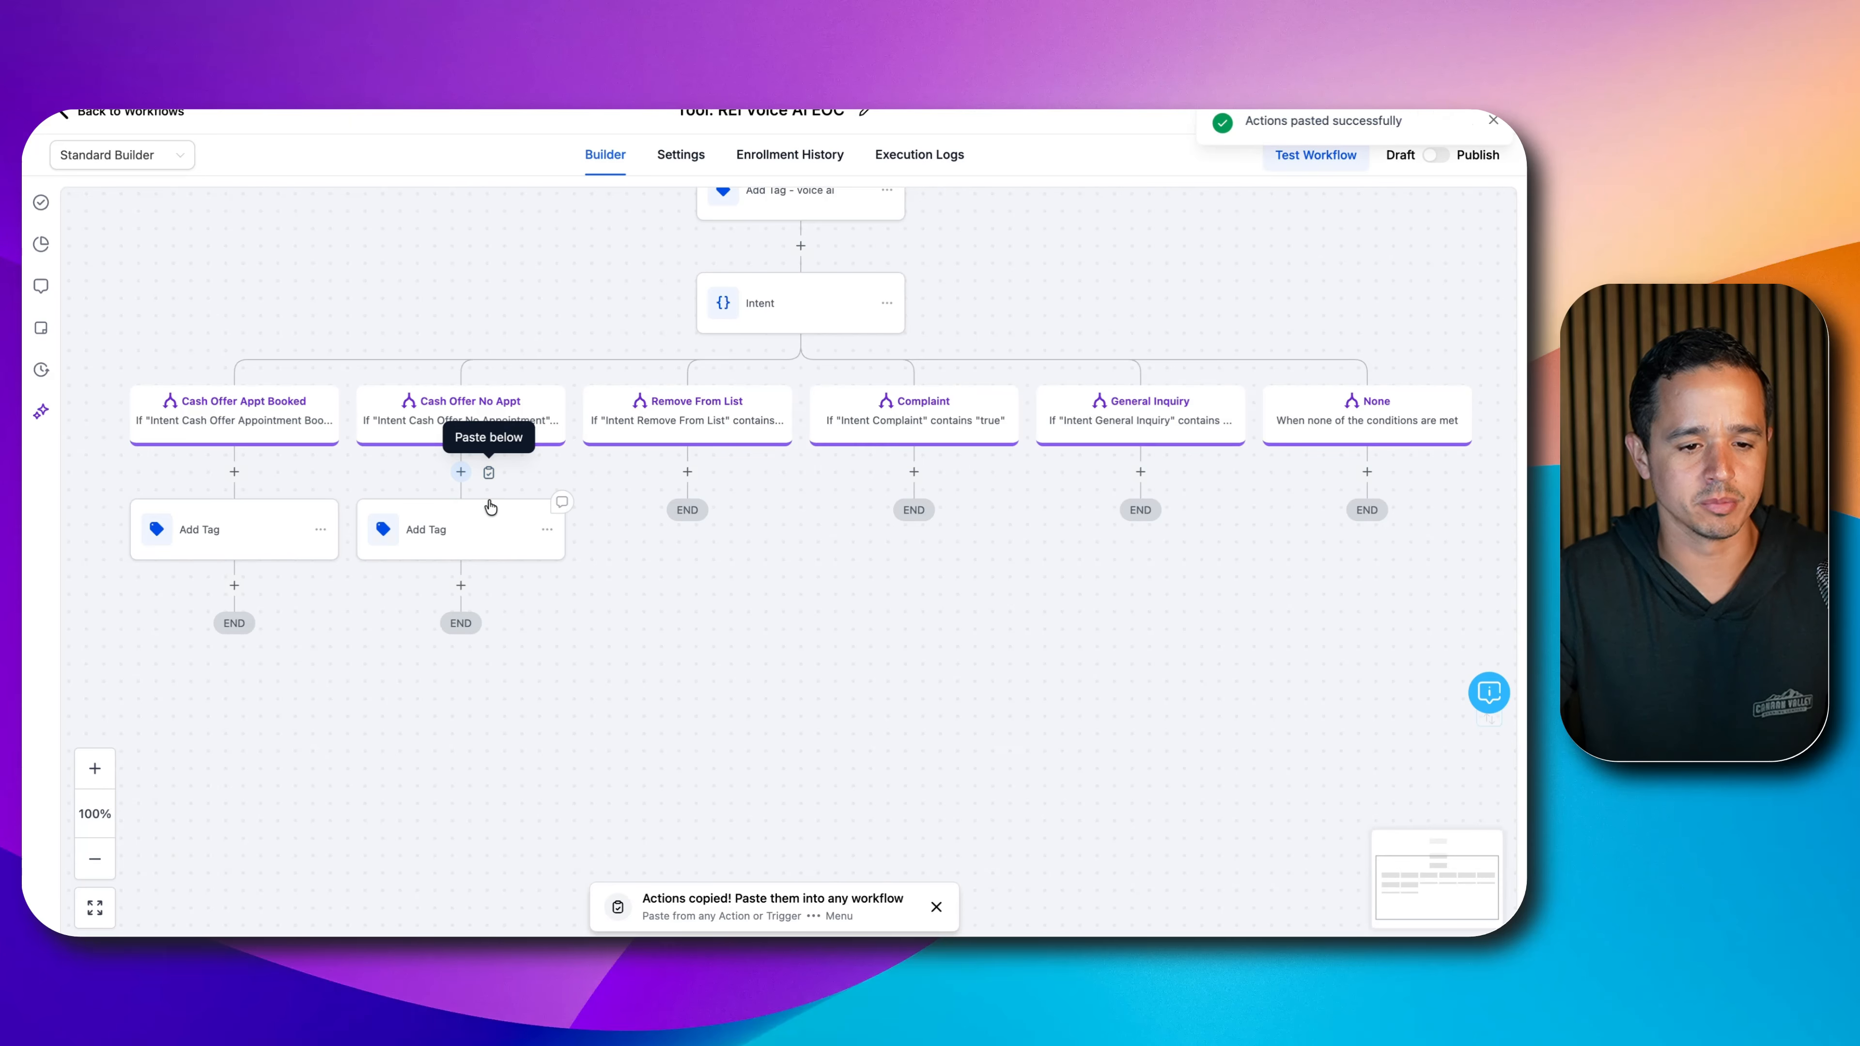
click(485, 516)
click(1222, 392)
click(1223, 393)
text(voice ai )
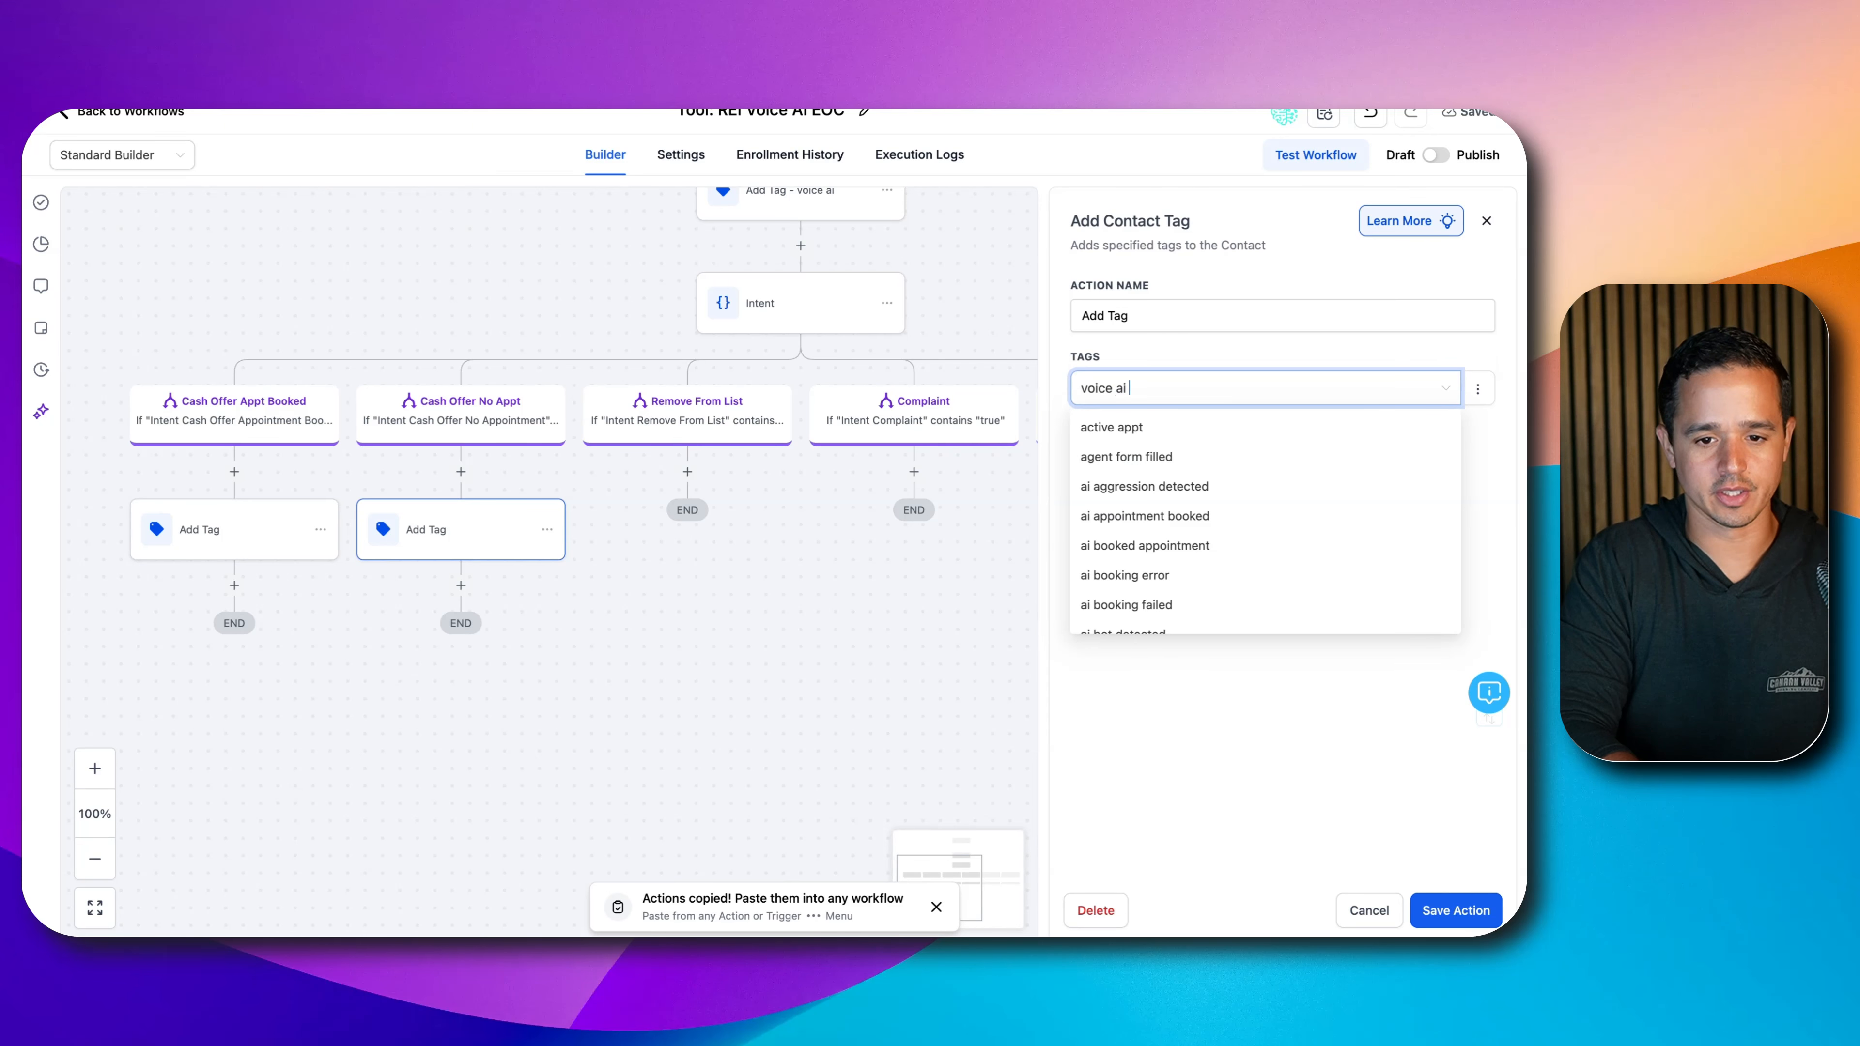
text(qualified)
- Paste tag steps under Remove From List and Complaint, tagging 'voice ai remove from list' and 'voice ai complaint'
click(547, 530)
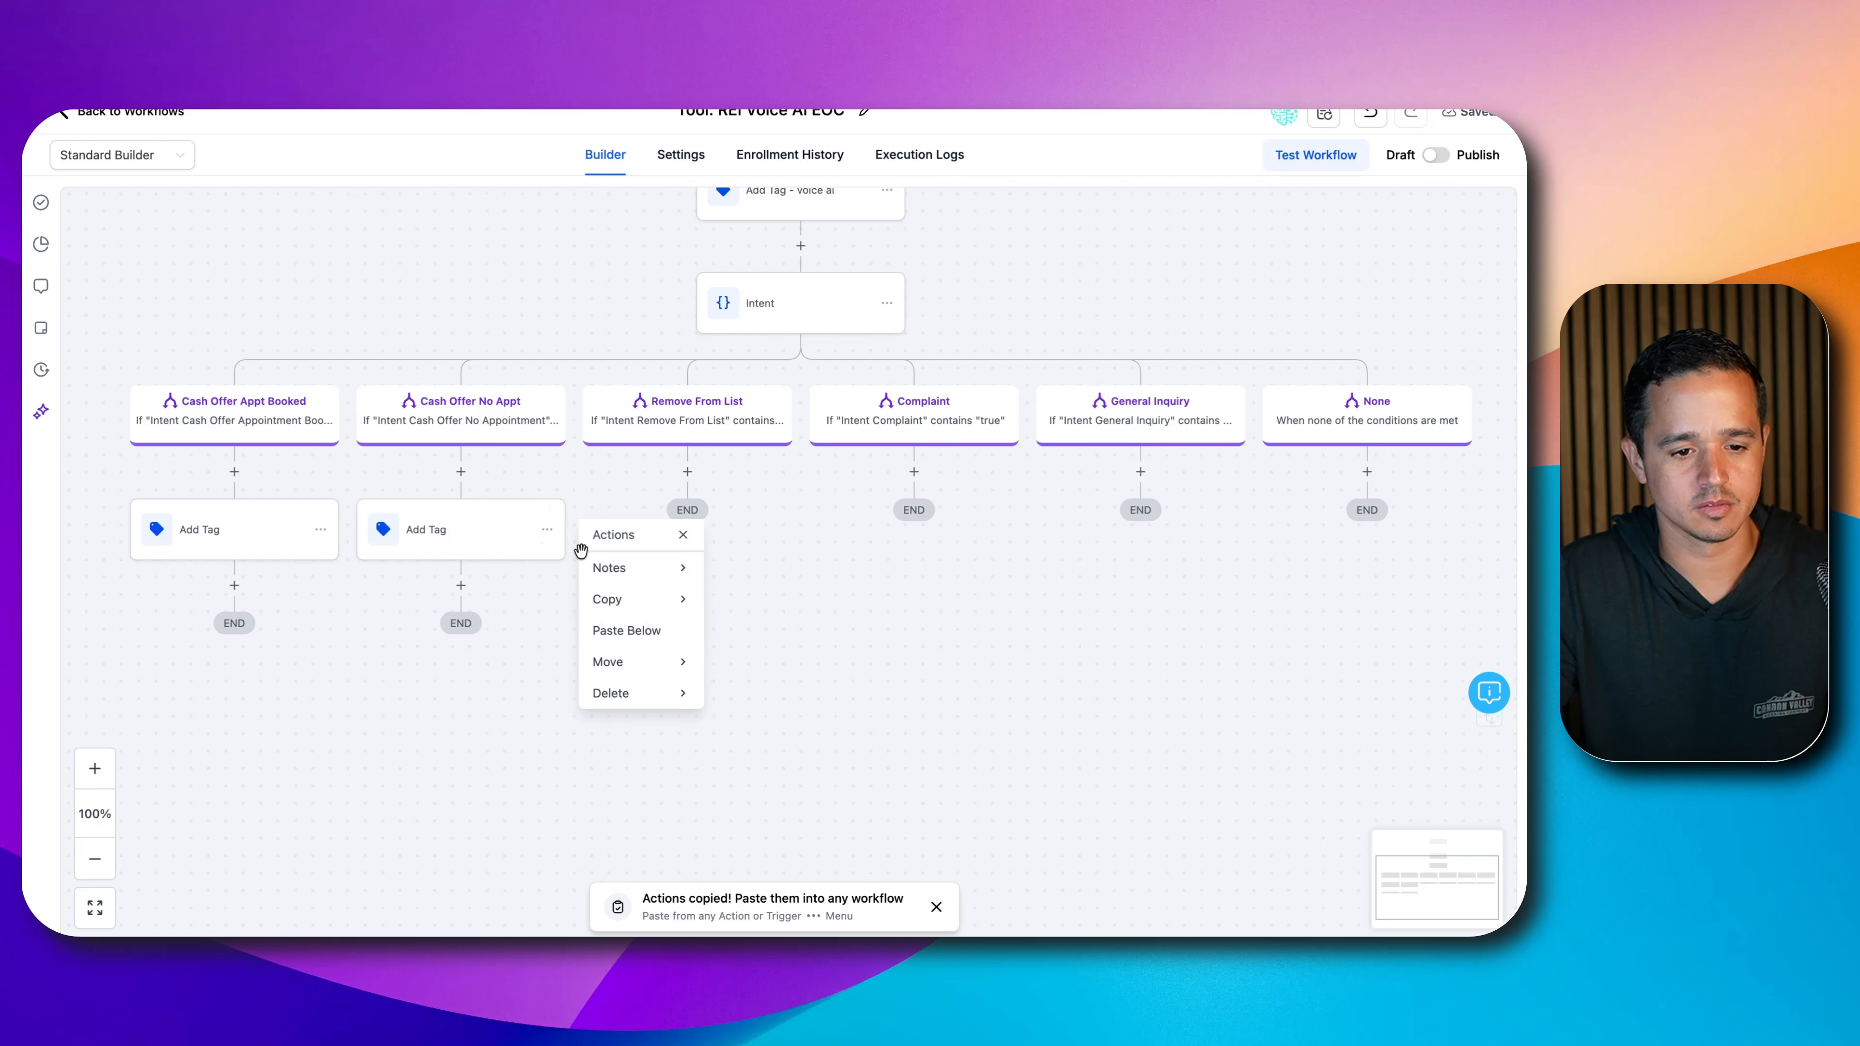
mouse_move(640, 599)
click(770, 577)
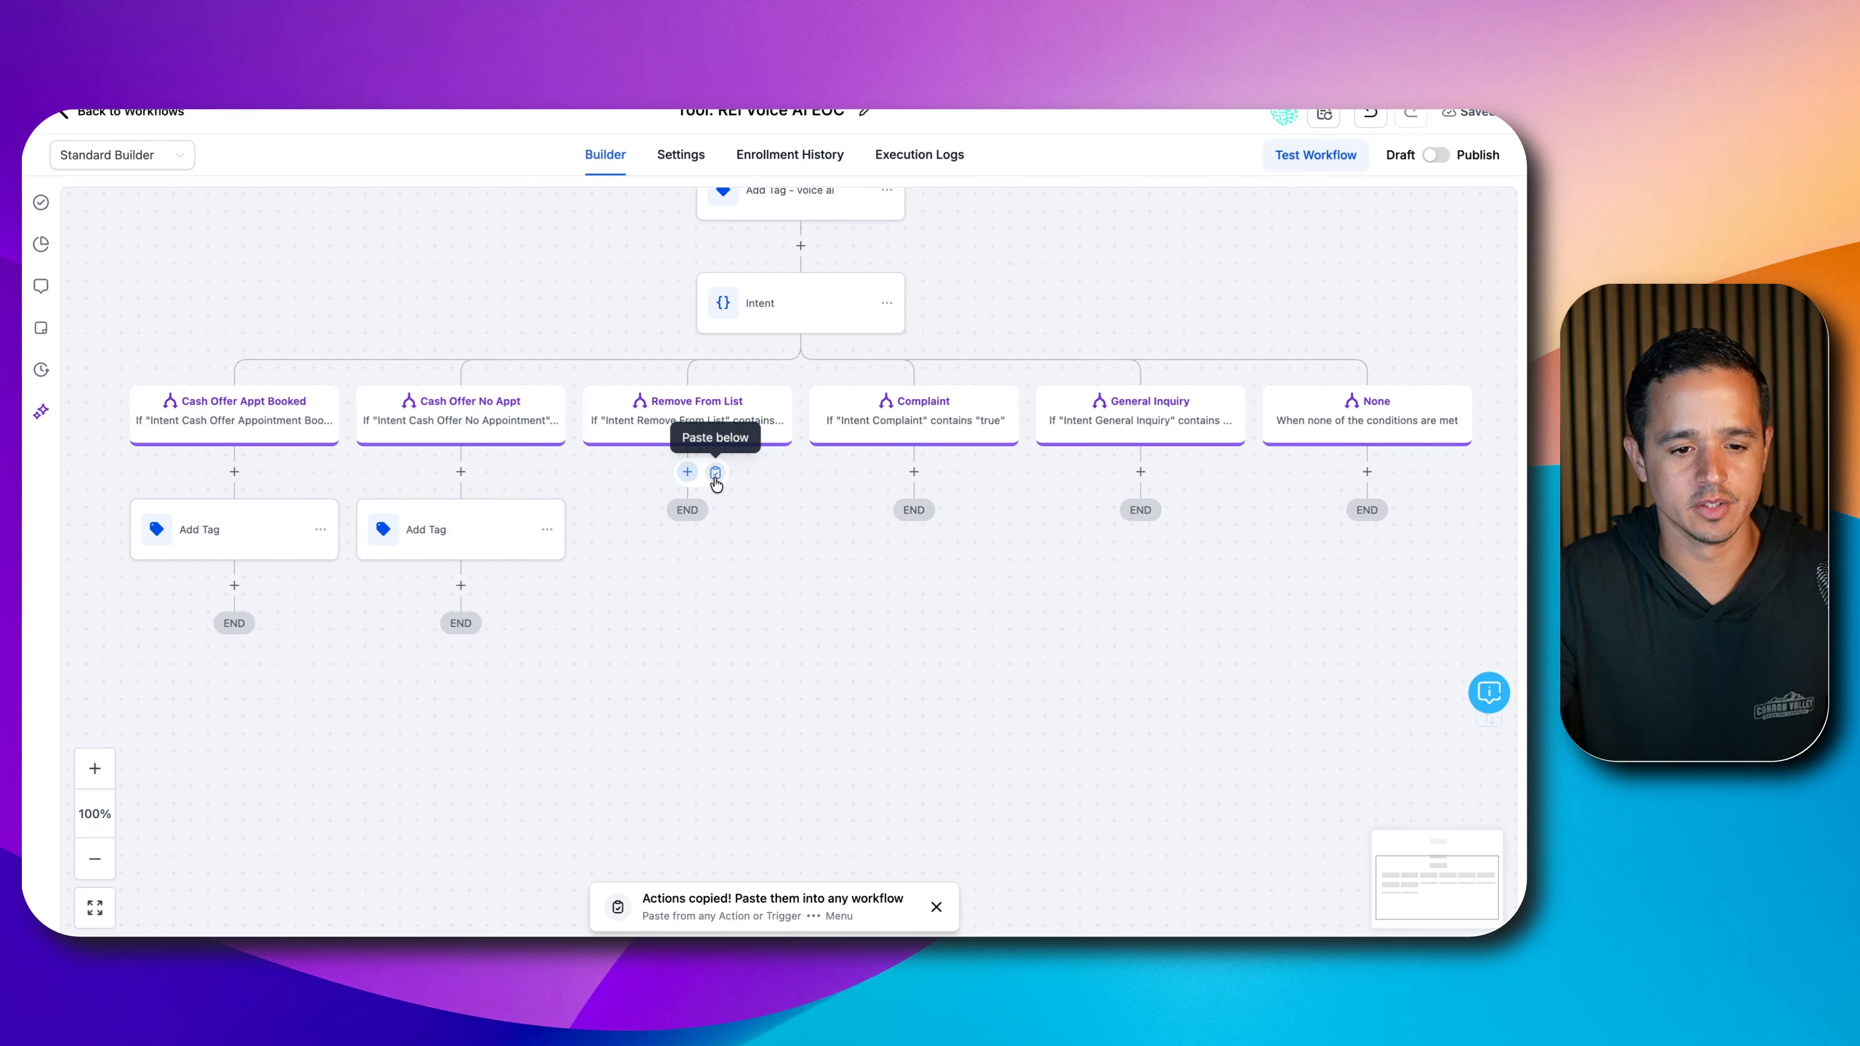
click(714, 473)
click(717, 530)
click(1196, 389)
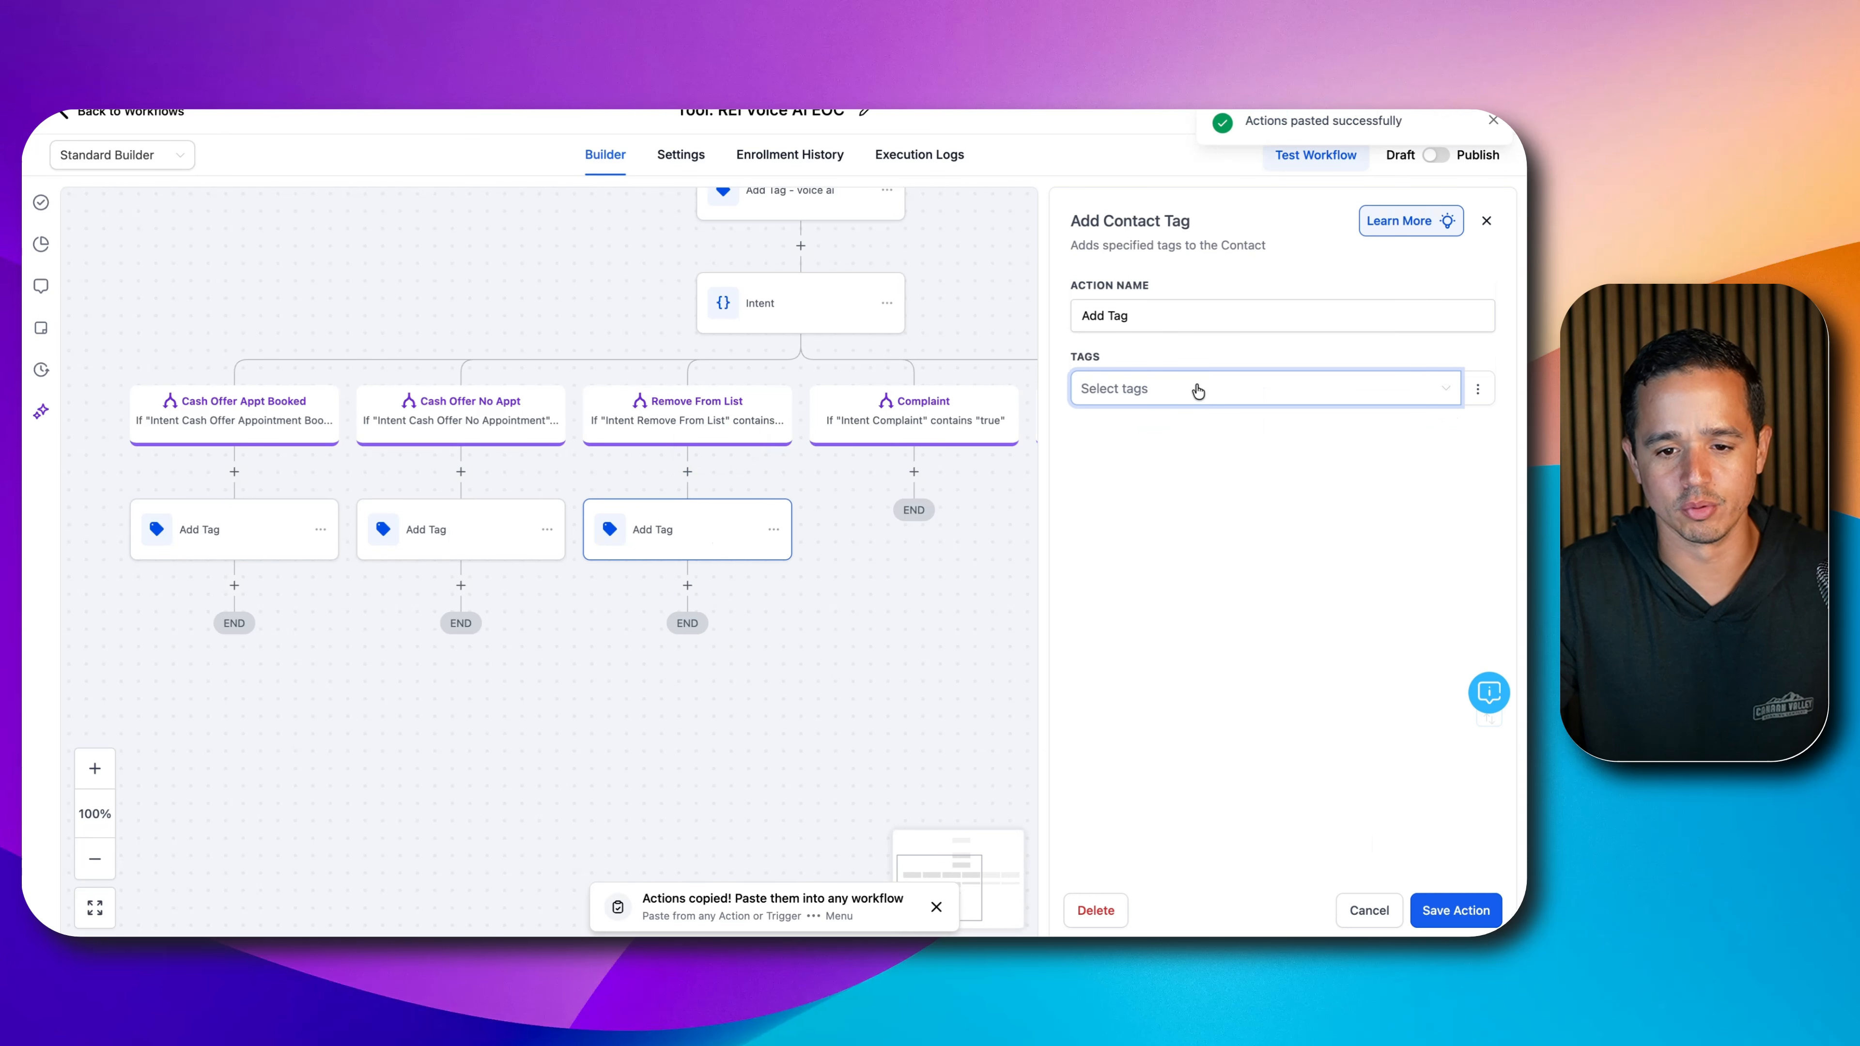
text(voice ai remo)
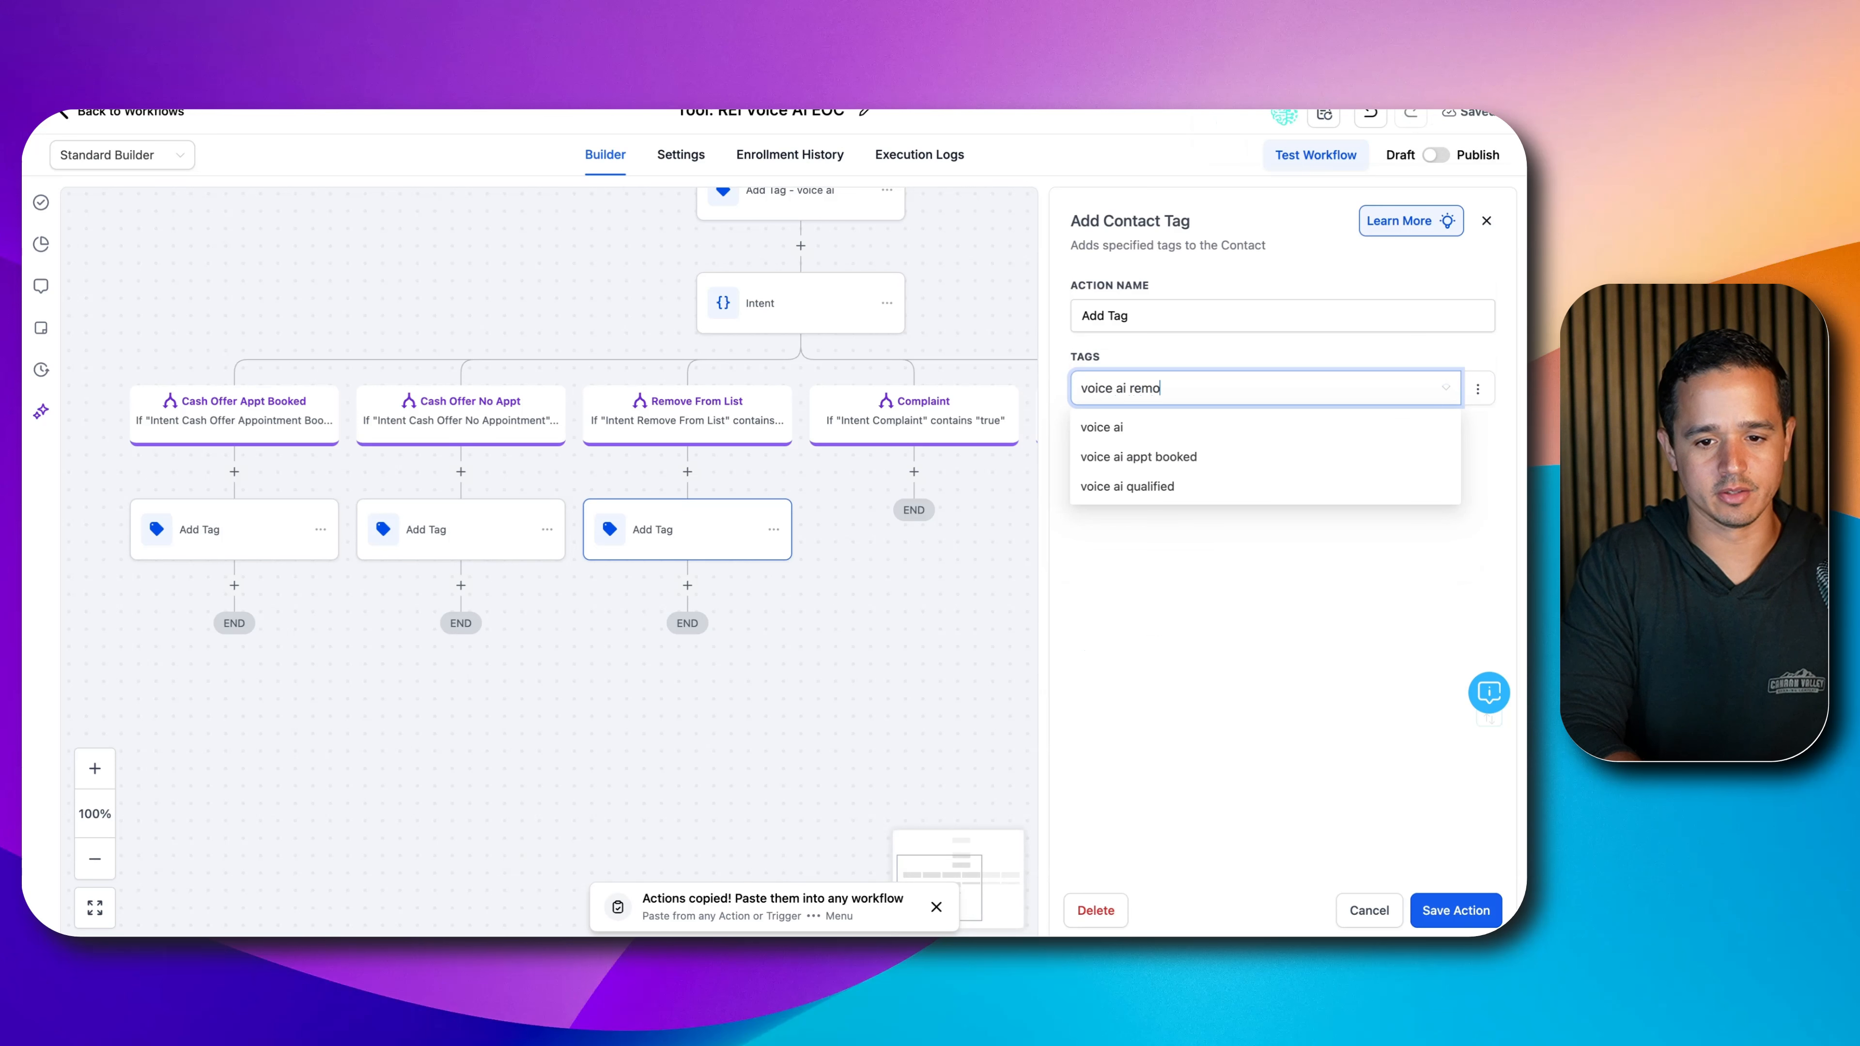
text(ve from list)
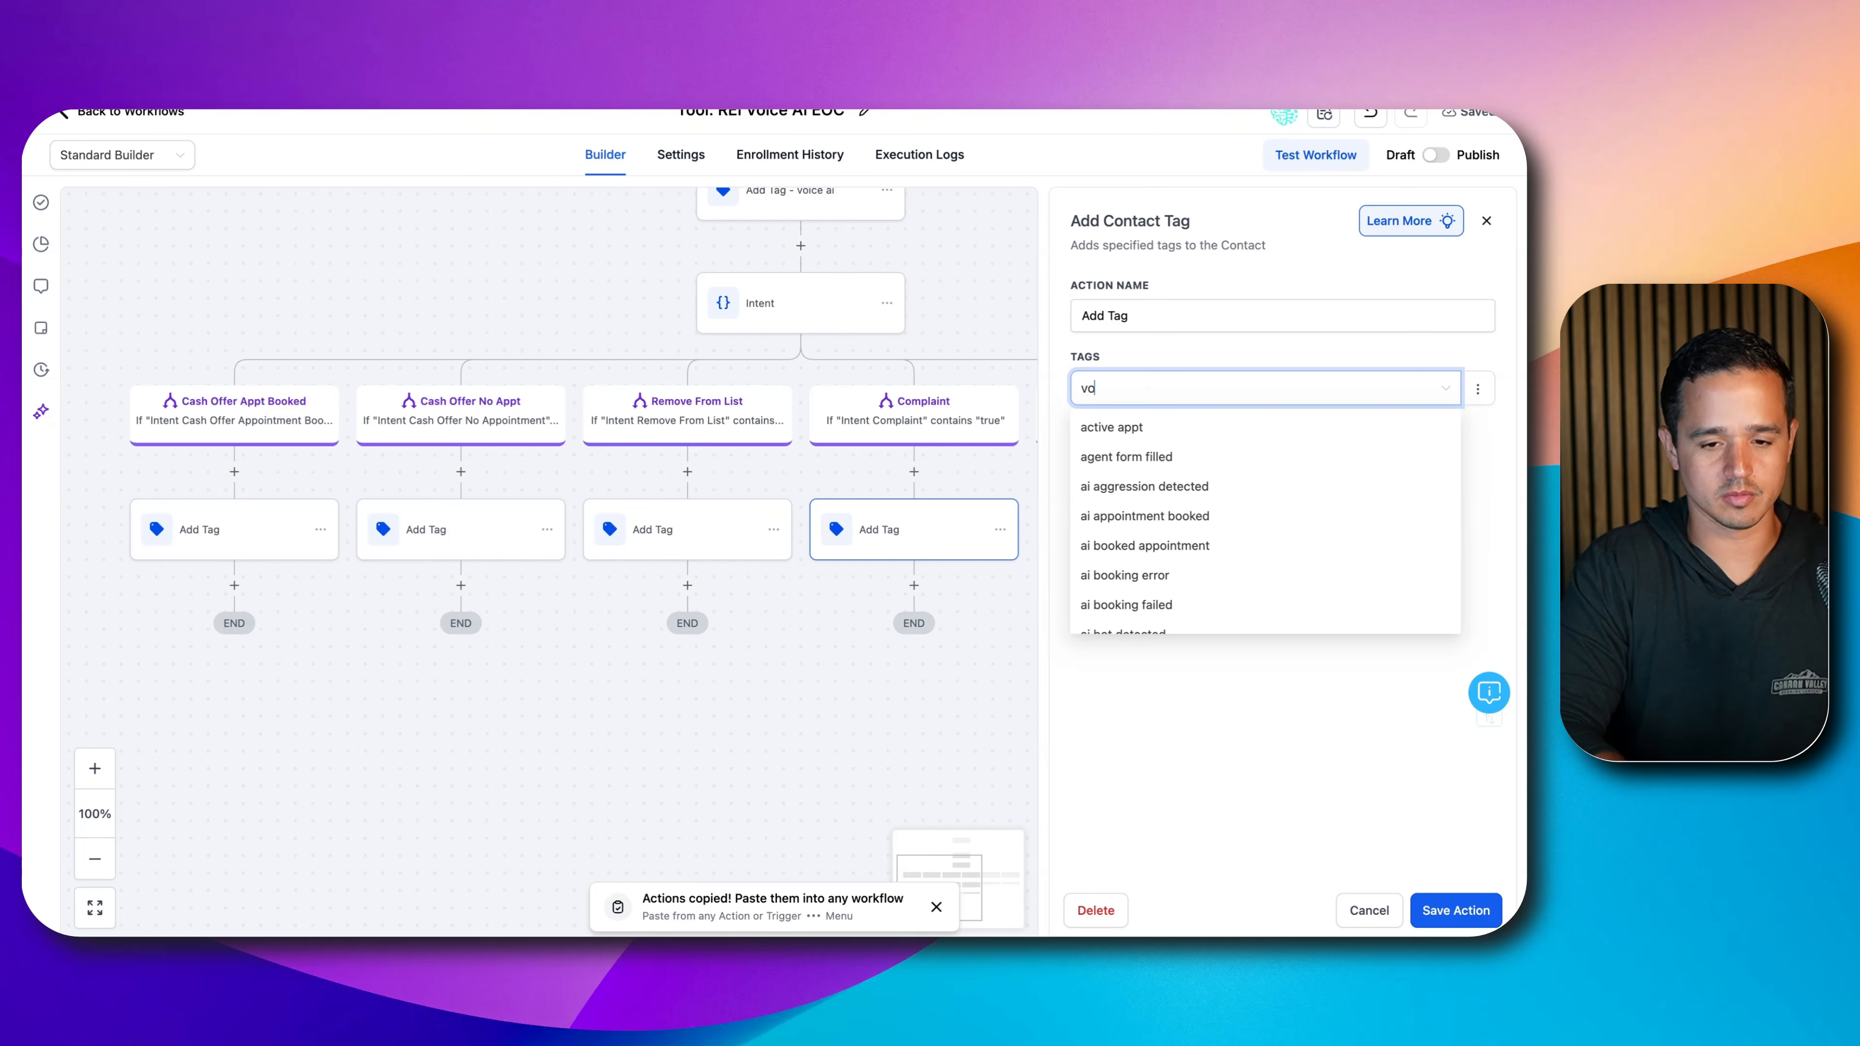
text(ice ai compla)
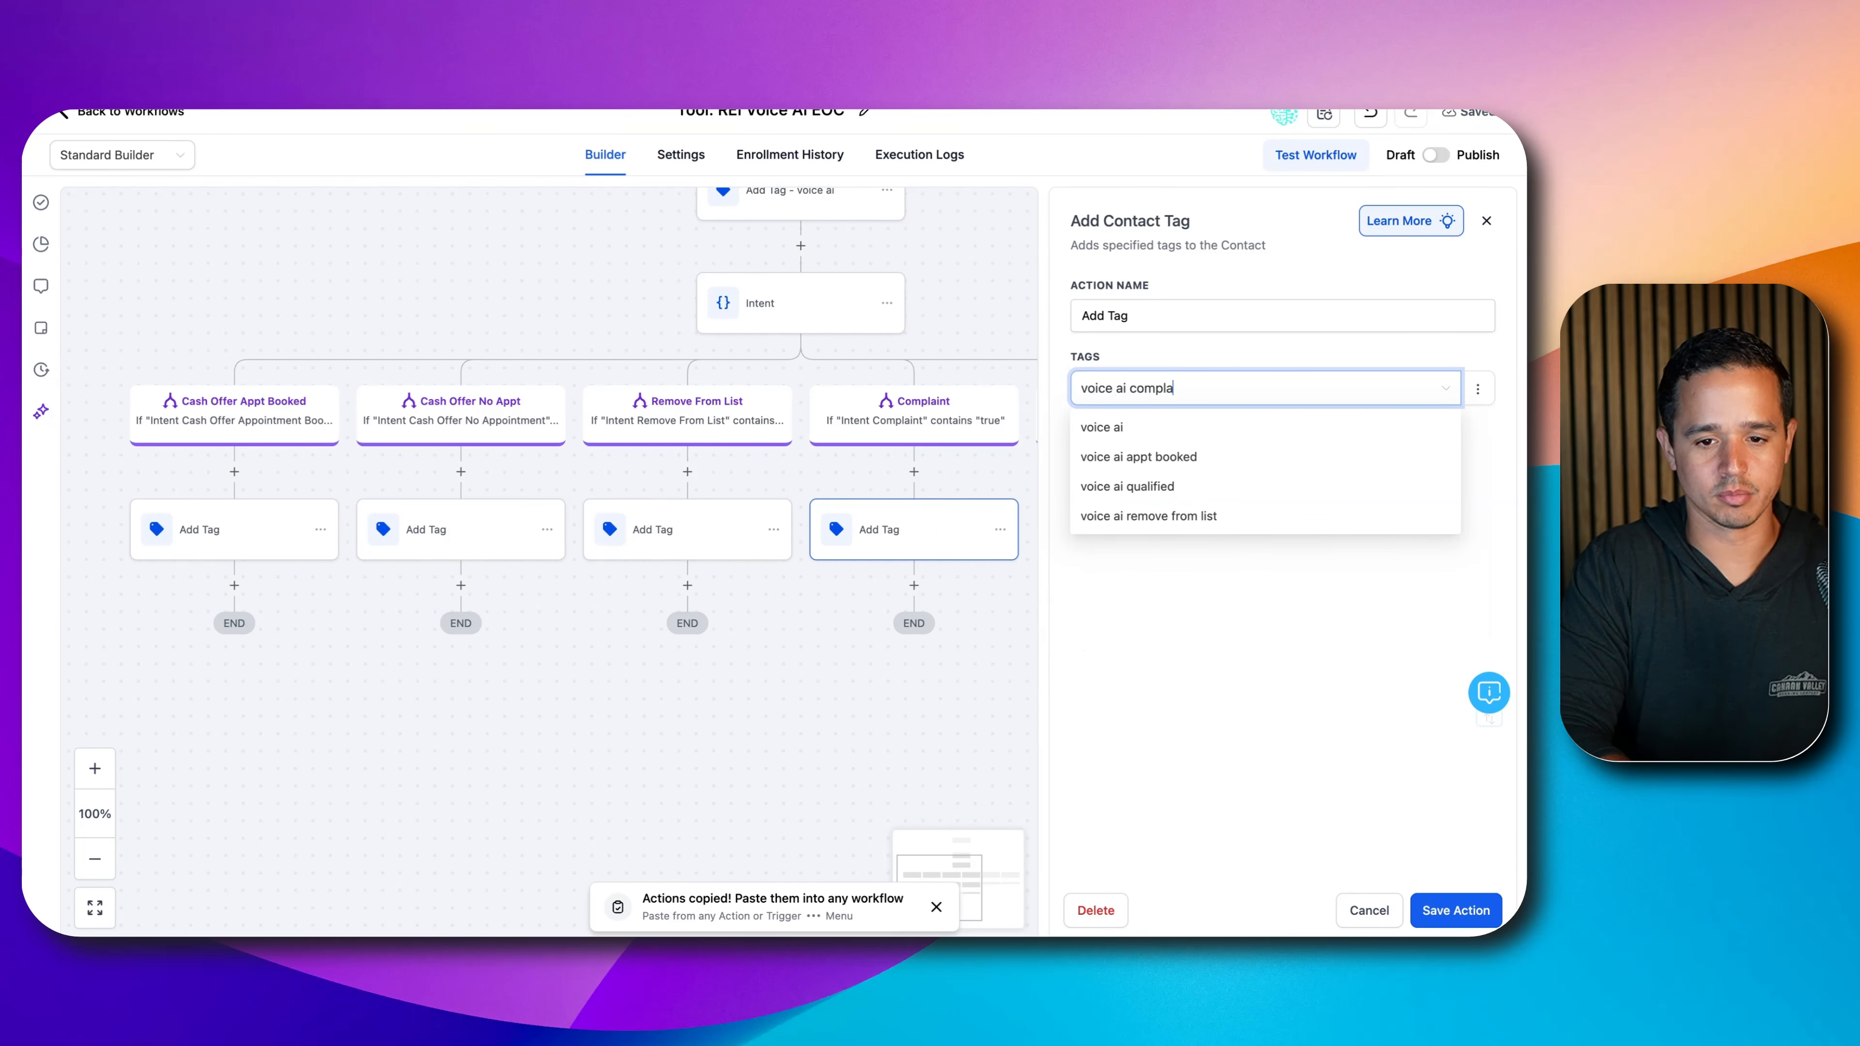
text(int)
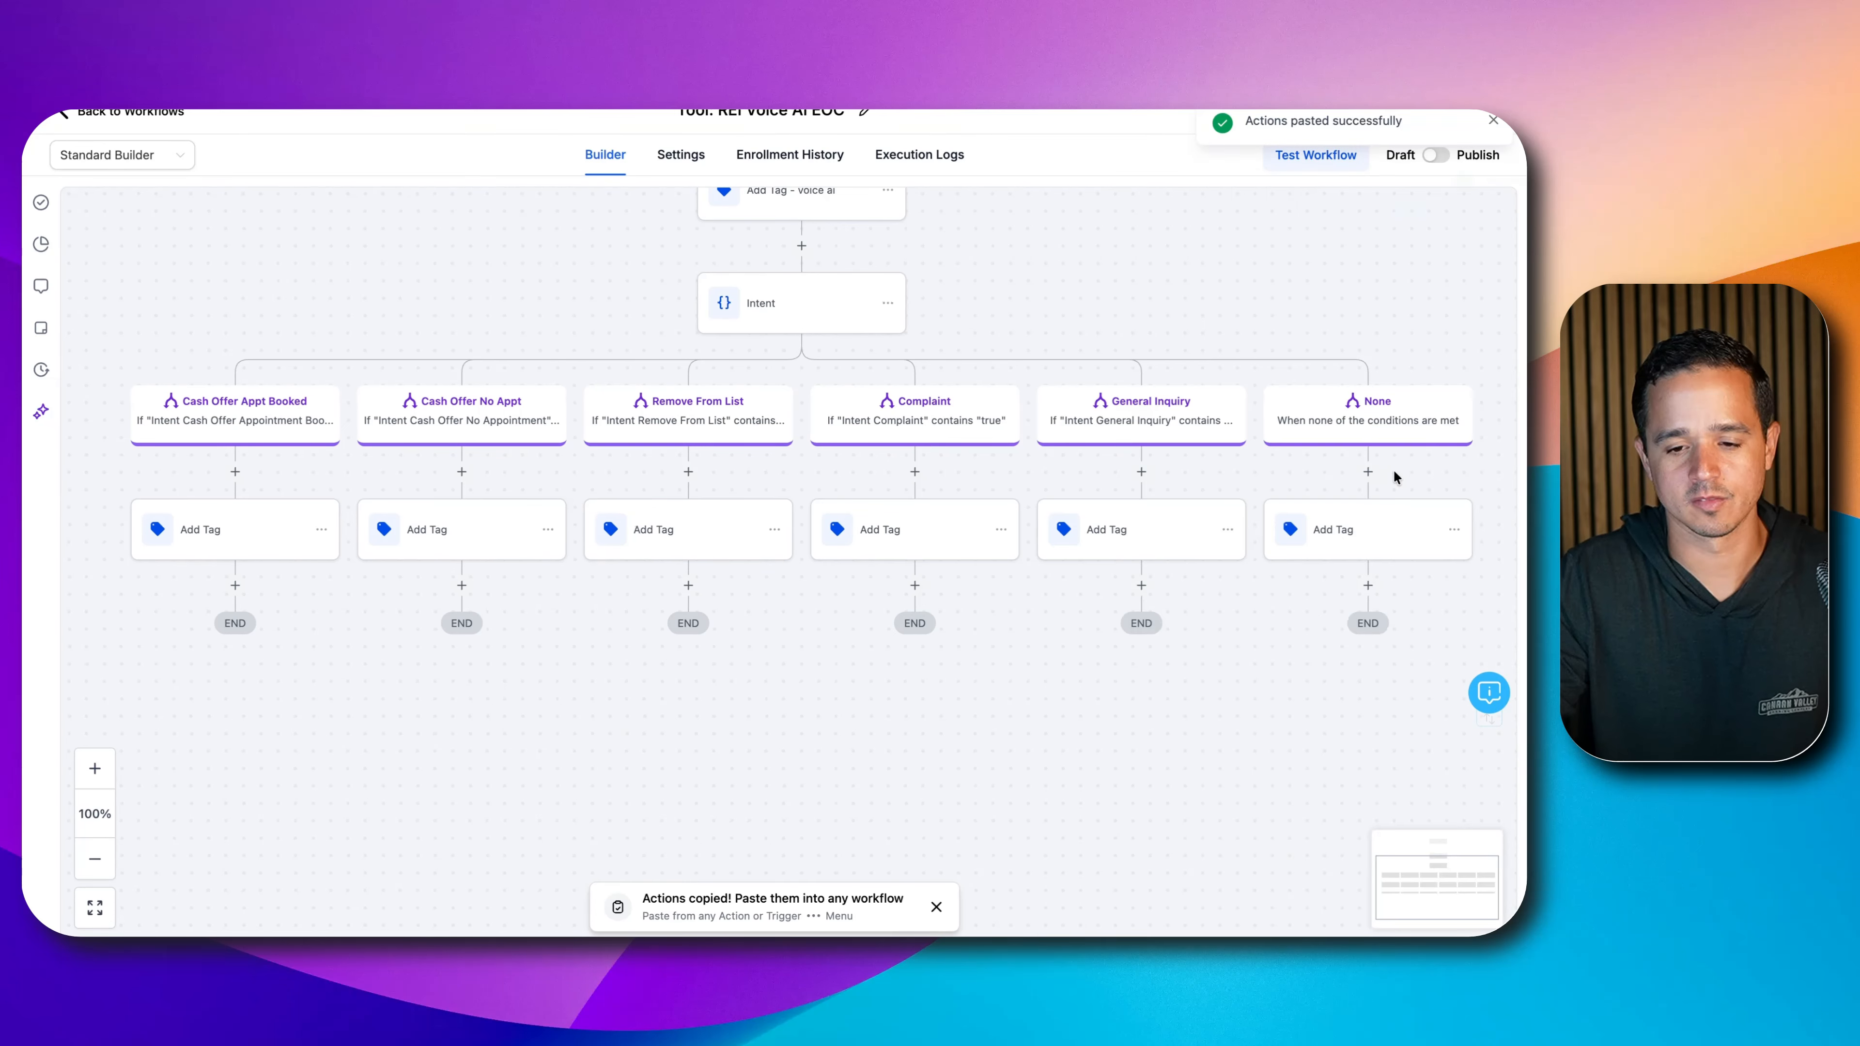
click(1140, 472)
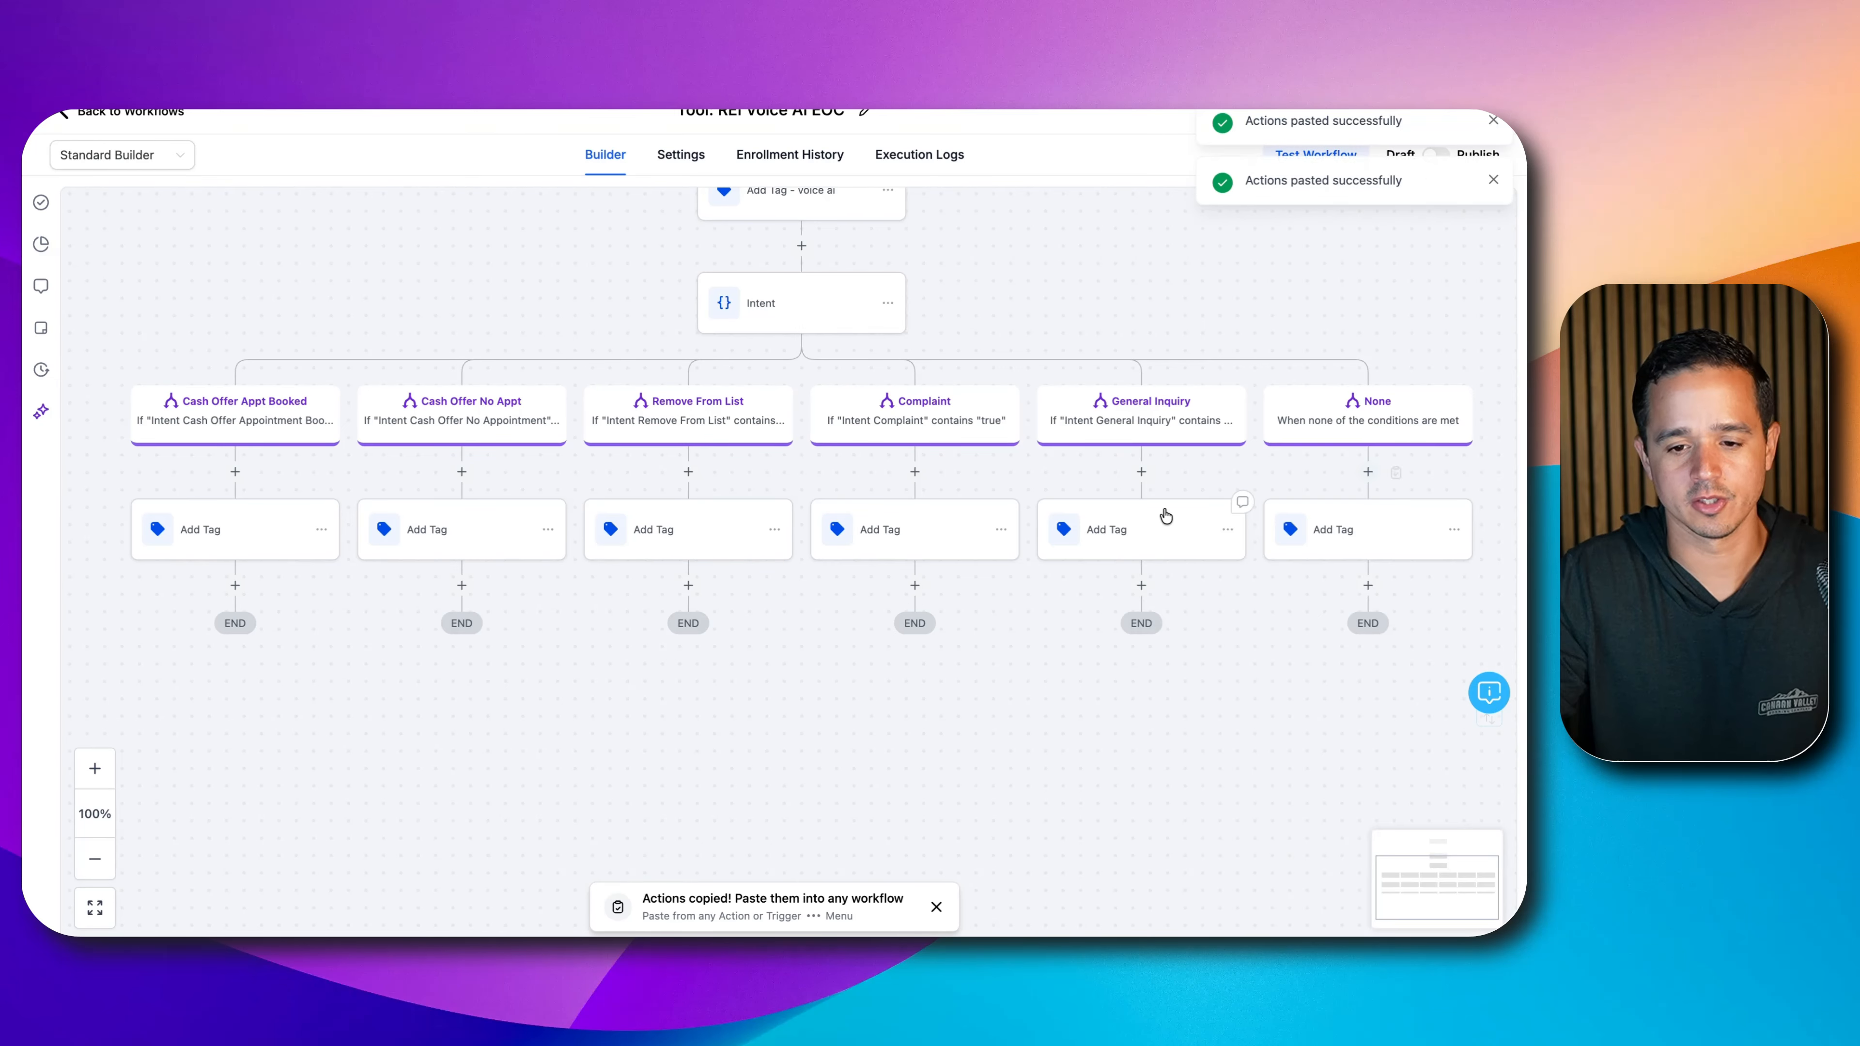
- Retag the General Inquiry branch's step with a new 'voice ai general inquiry' tag and save it
click(1120, 521)
click(1208, 380)
click(1205, 392)
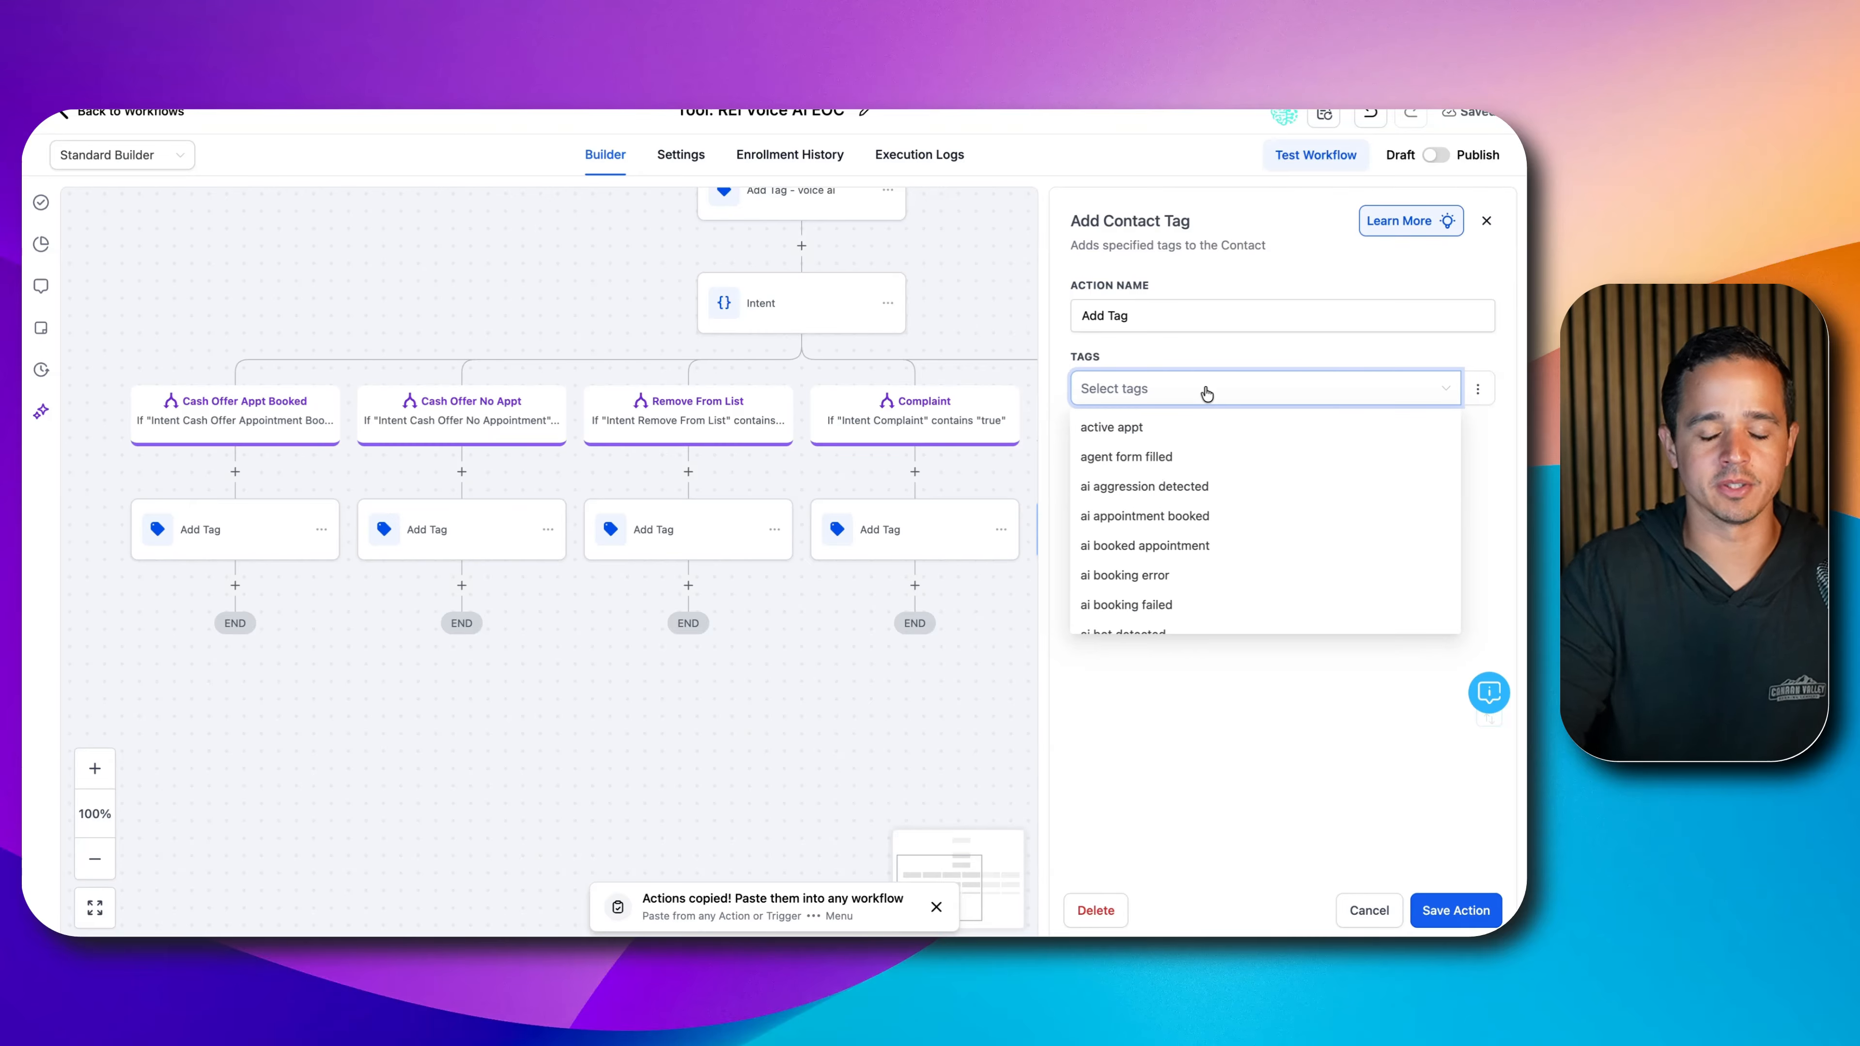
text(voice a)
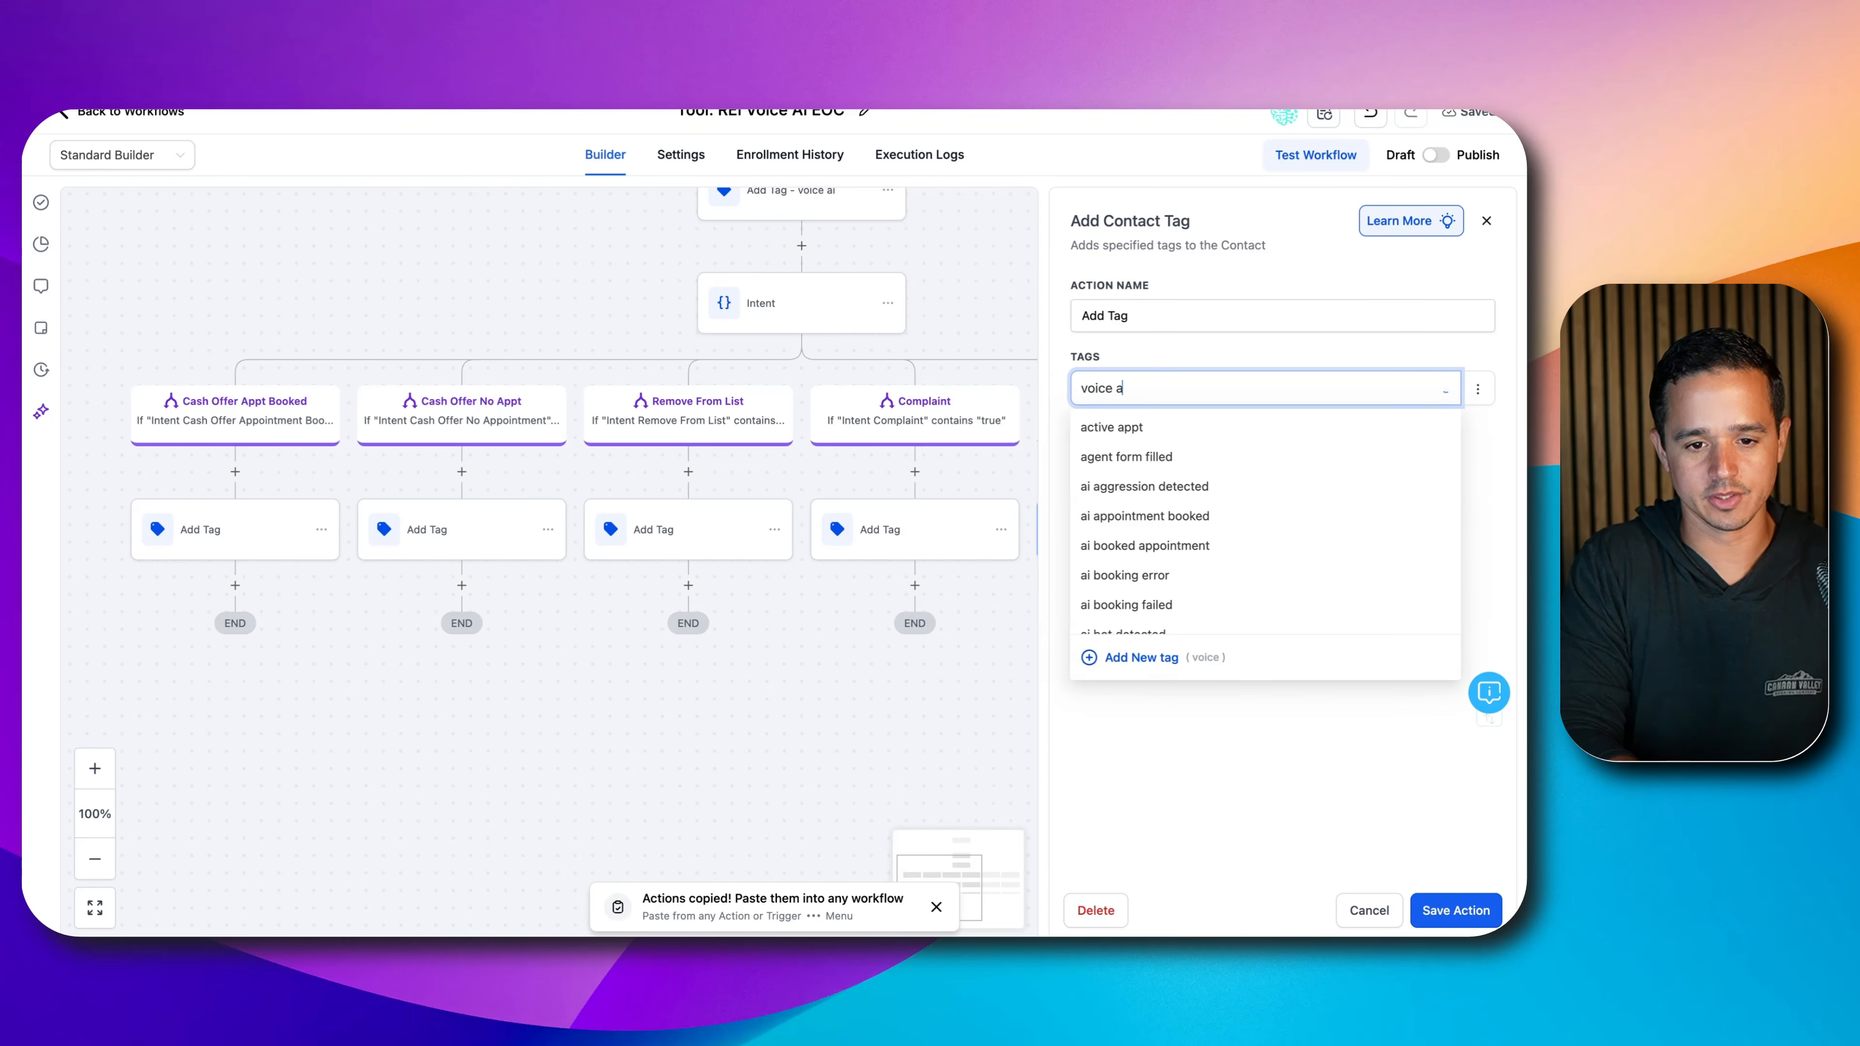
text(i gener)
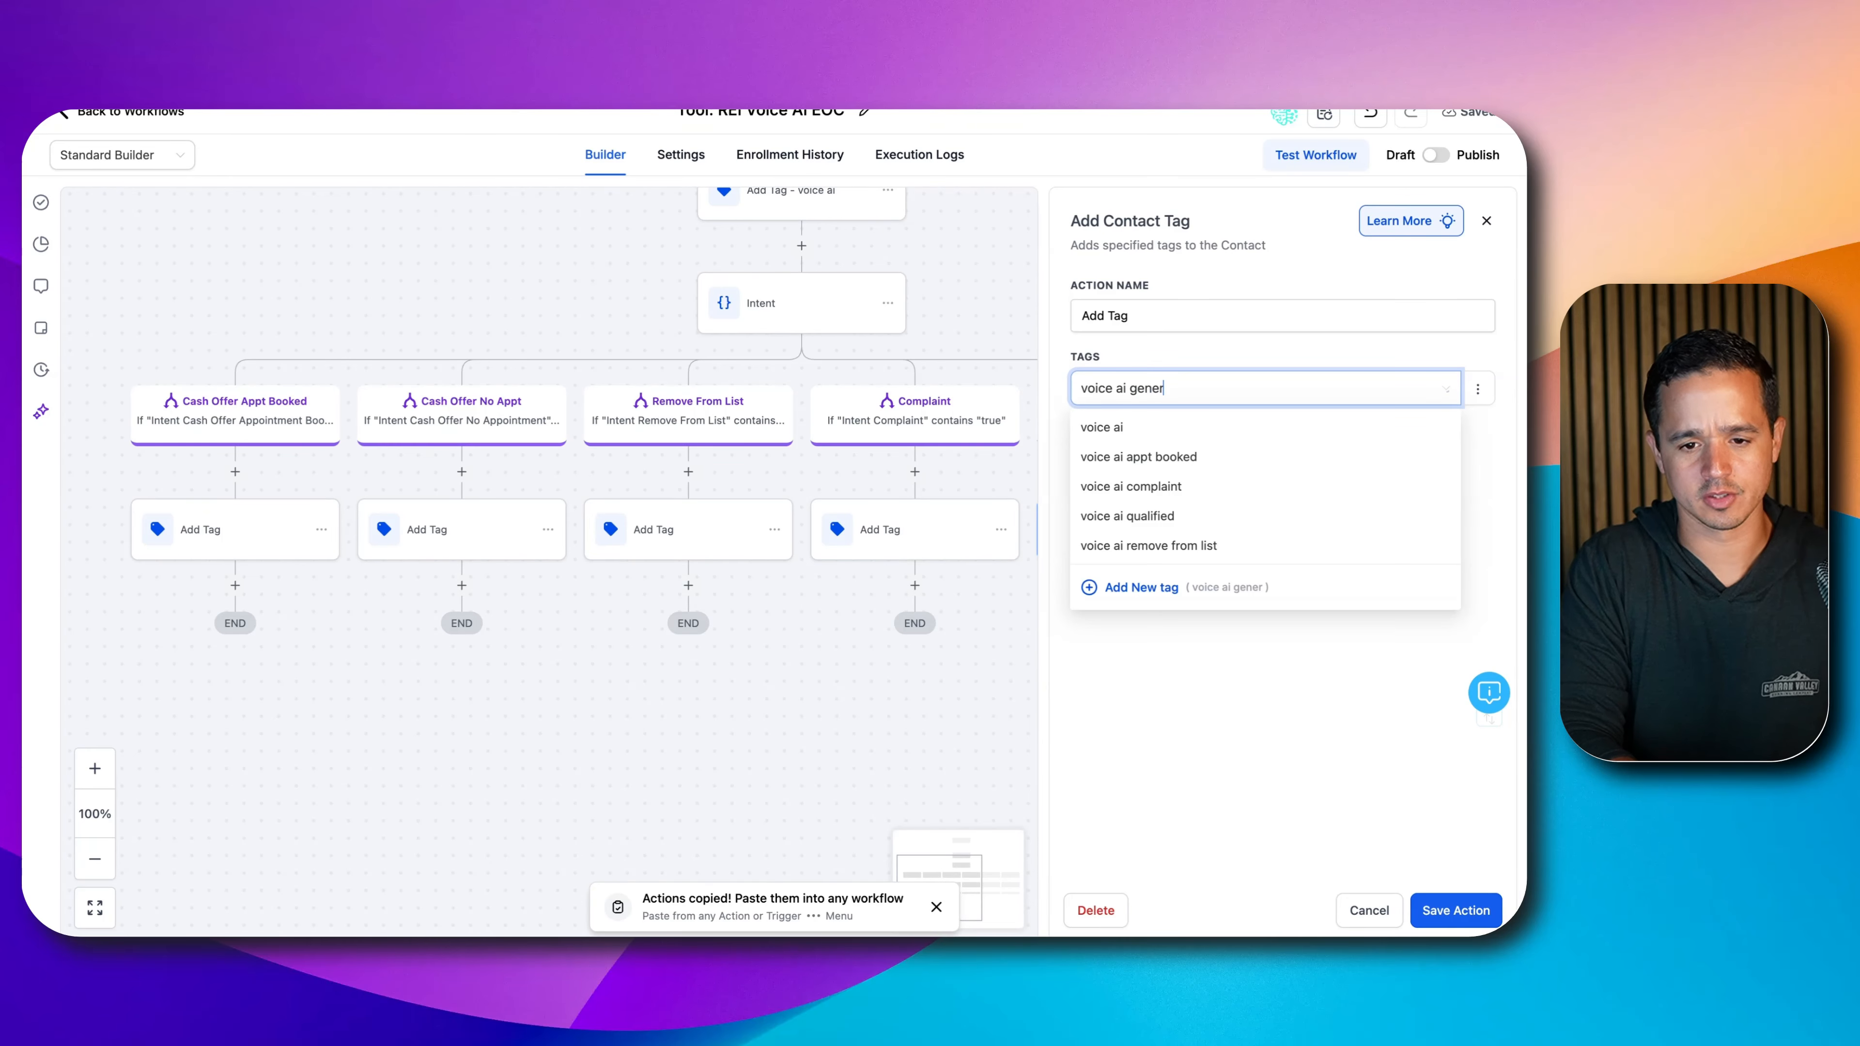
text(al inquiry)
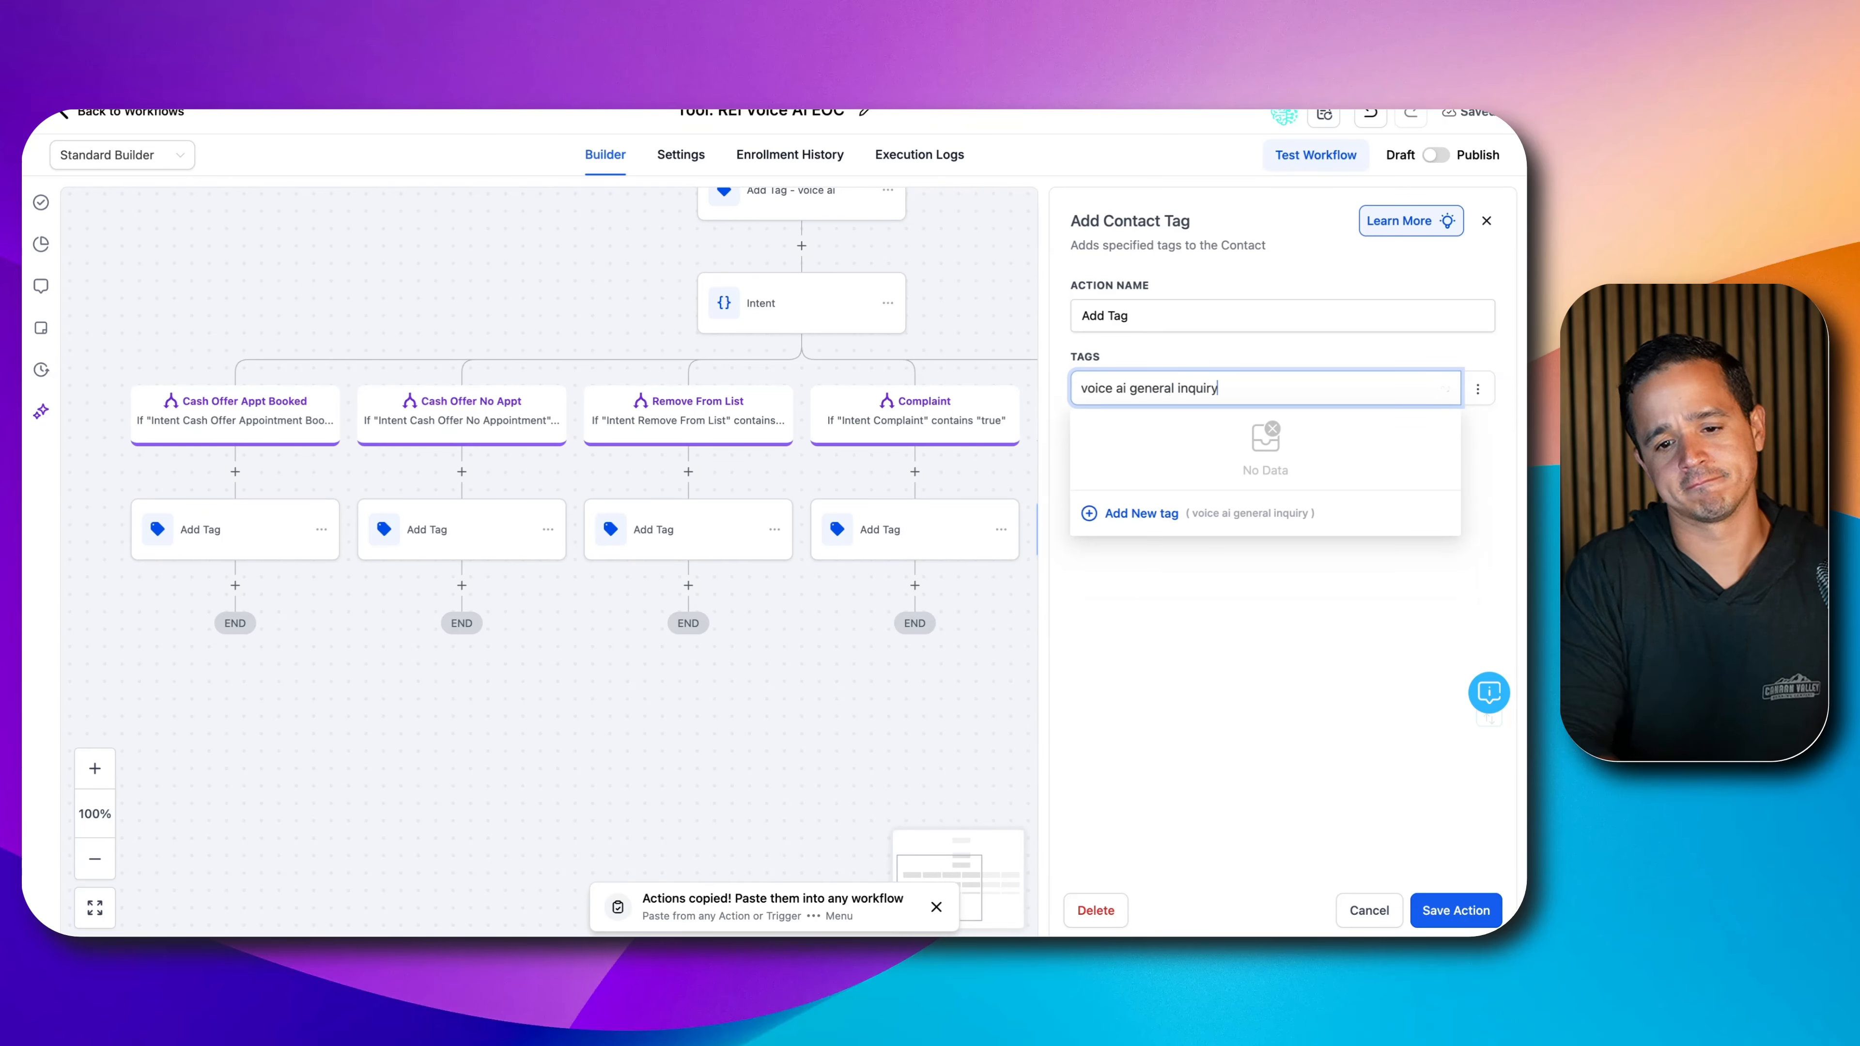
click(1141, 513)
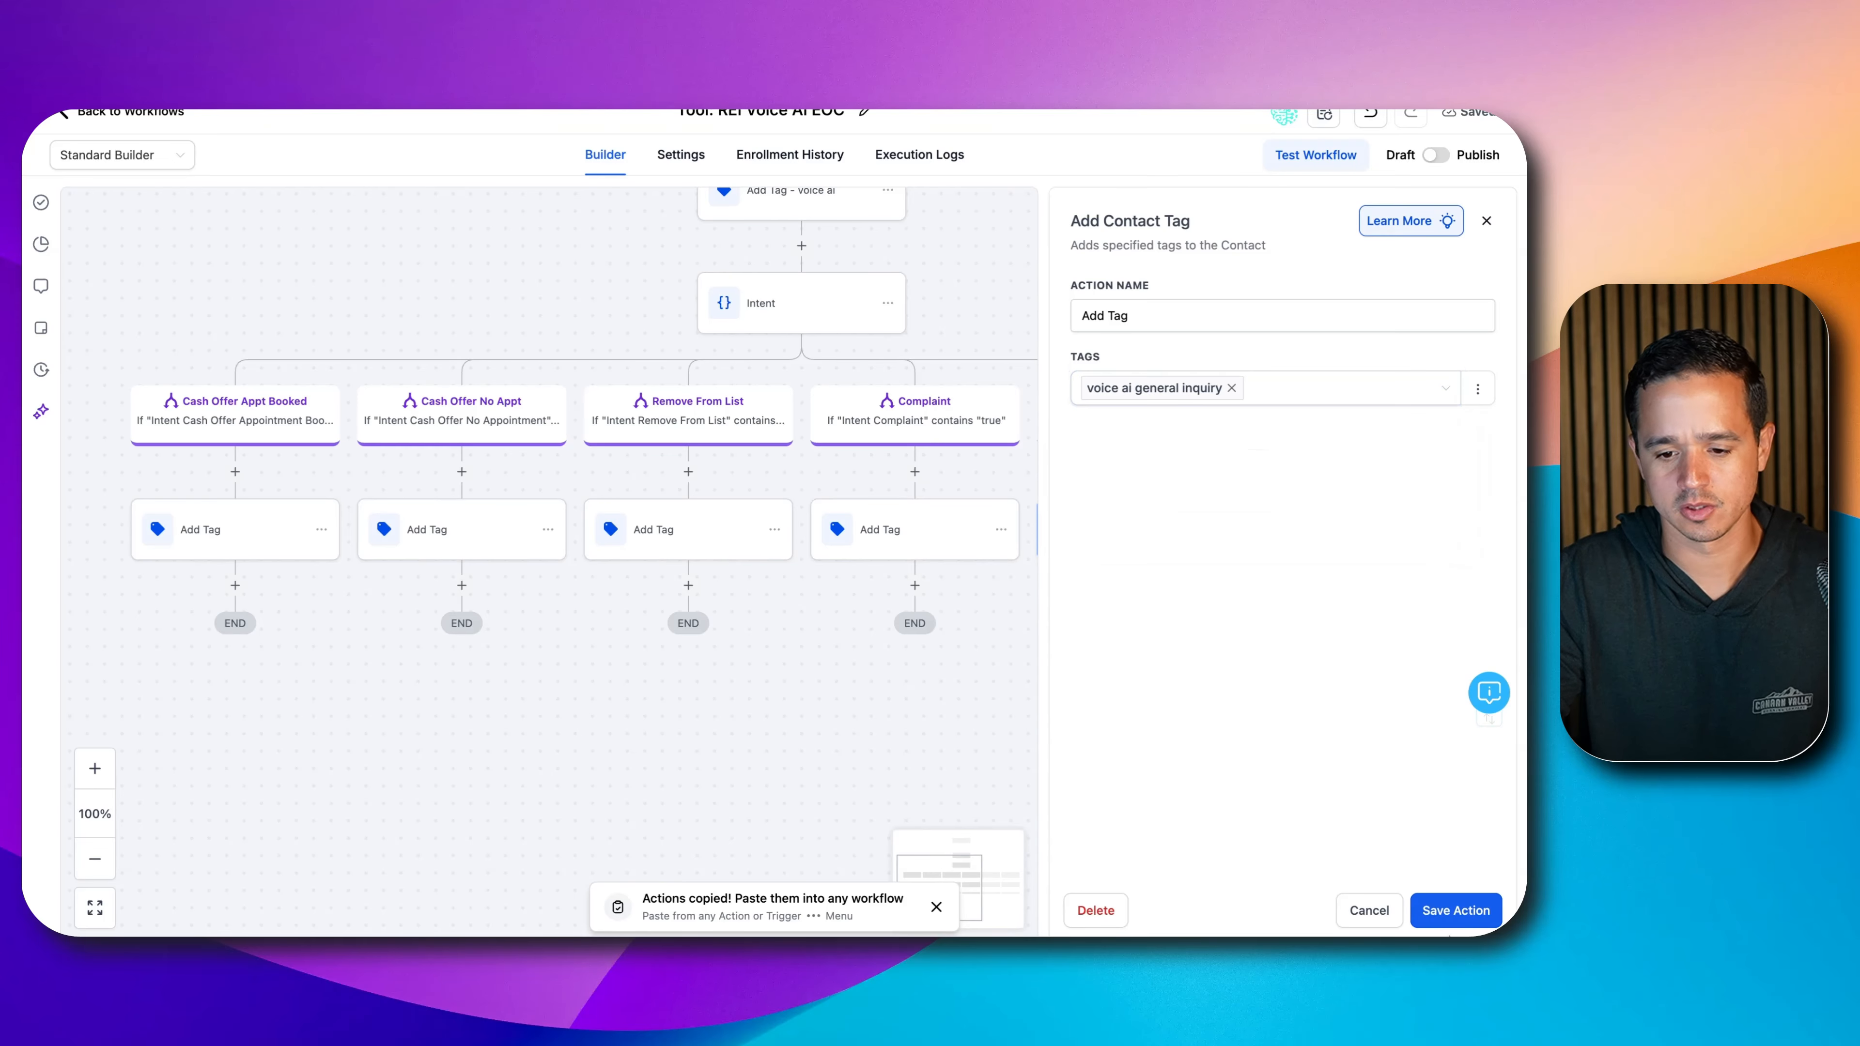
click(1454, 916)
- Retag the None branch's step 'voice ai intent undetected', save it, and view all six branches
click(1138, 482)
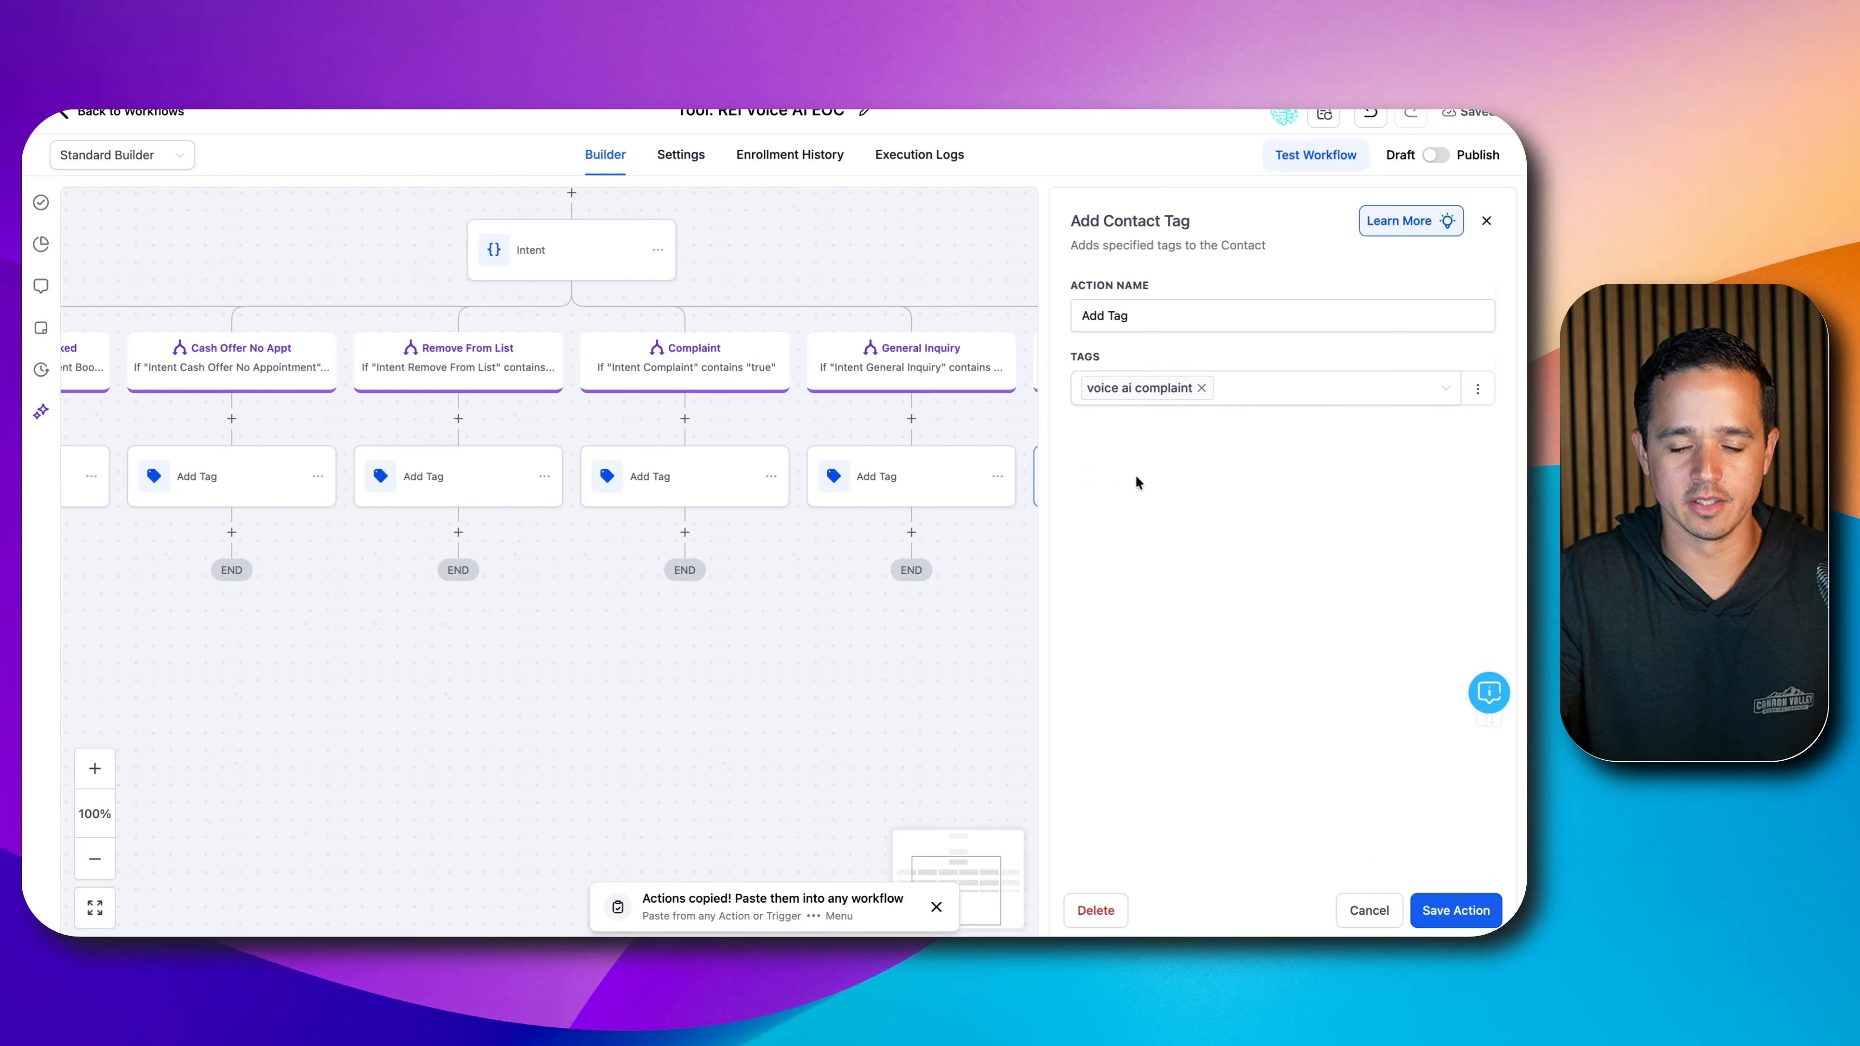
click(1202, 387)
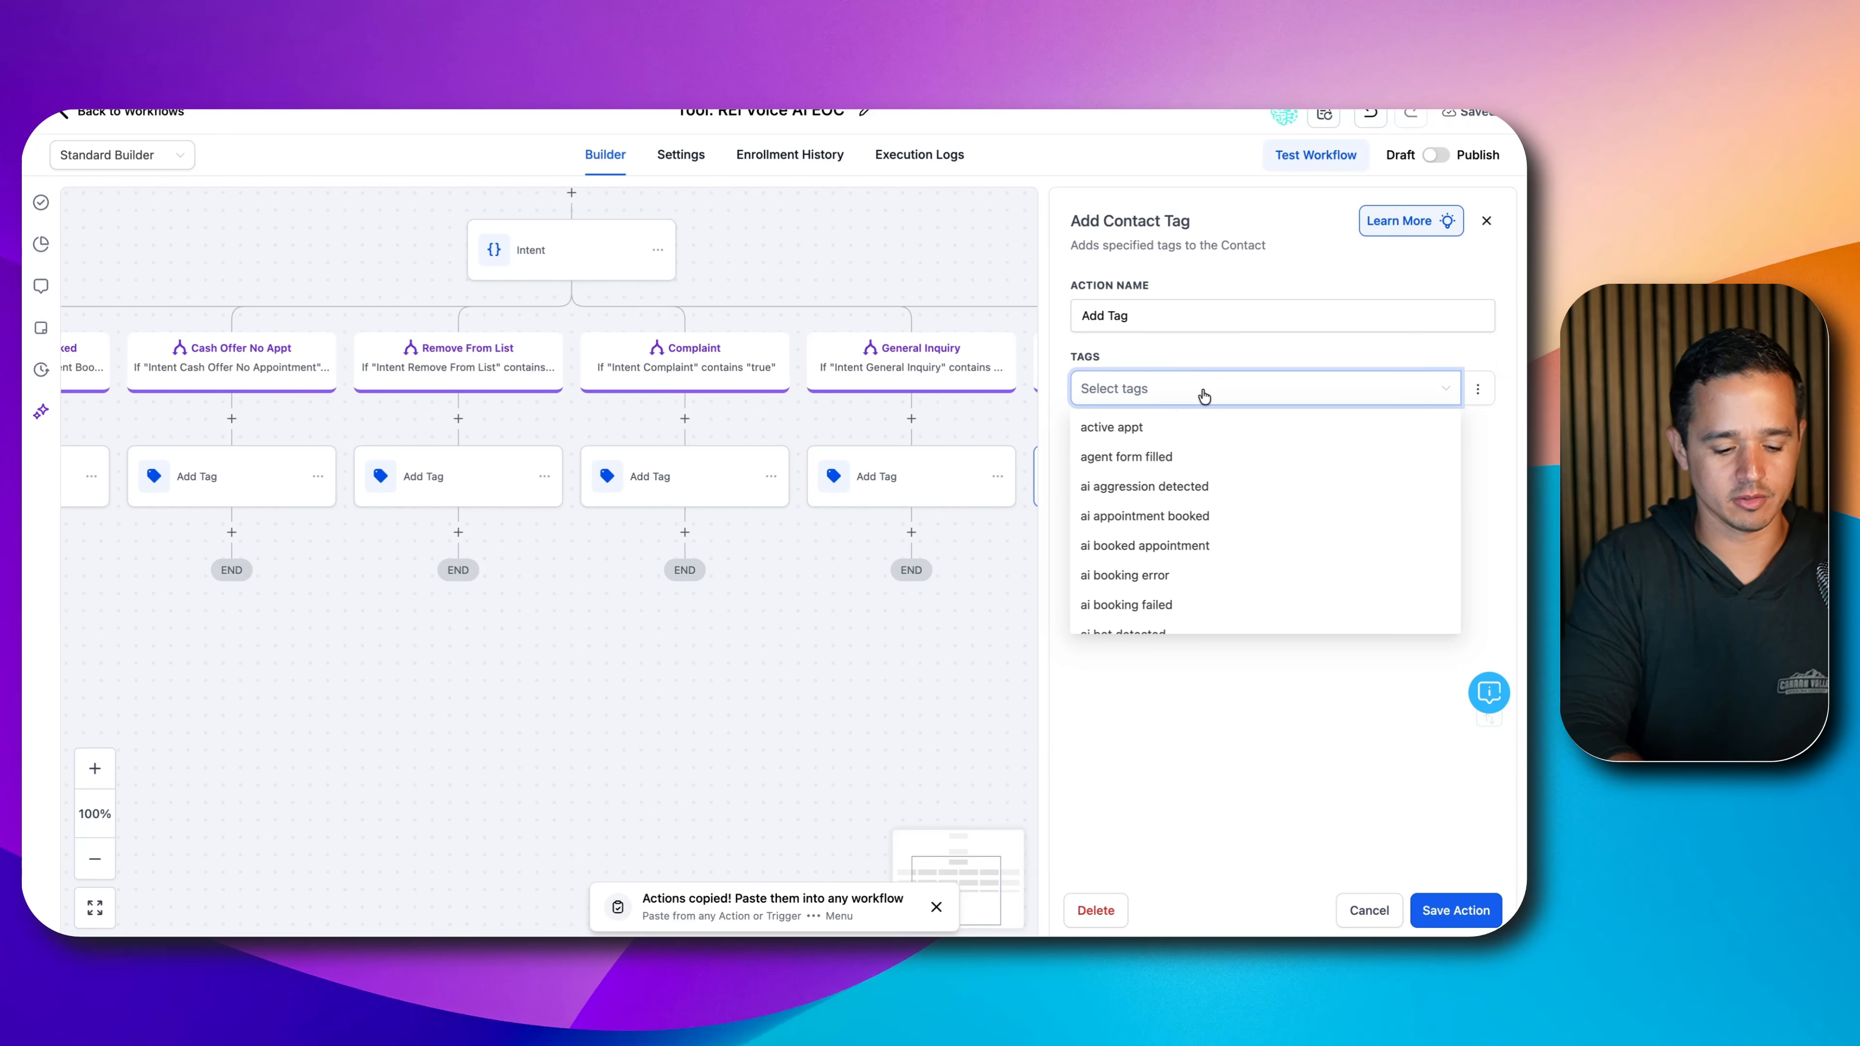
text(voice ai intent un)
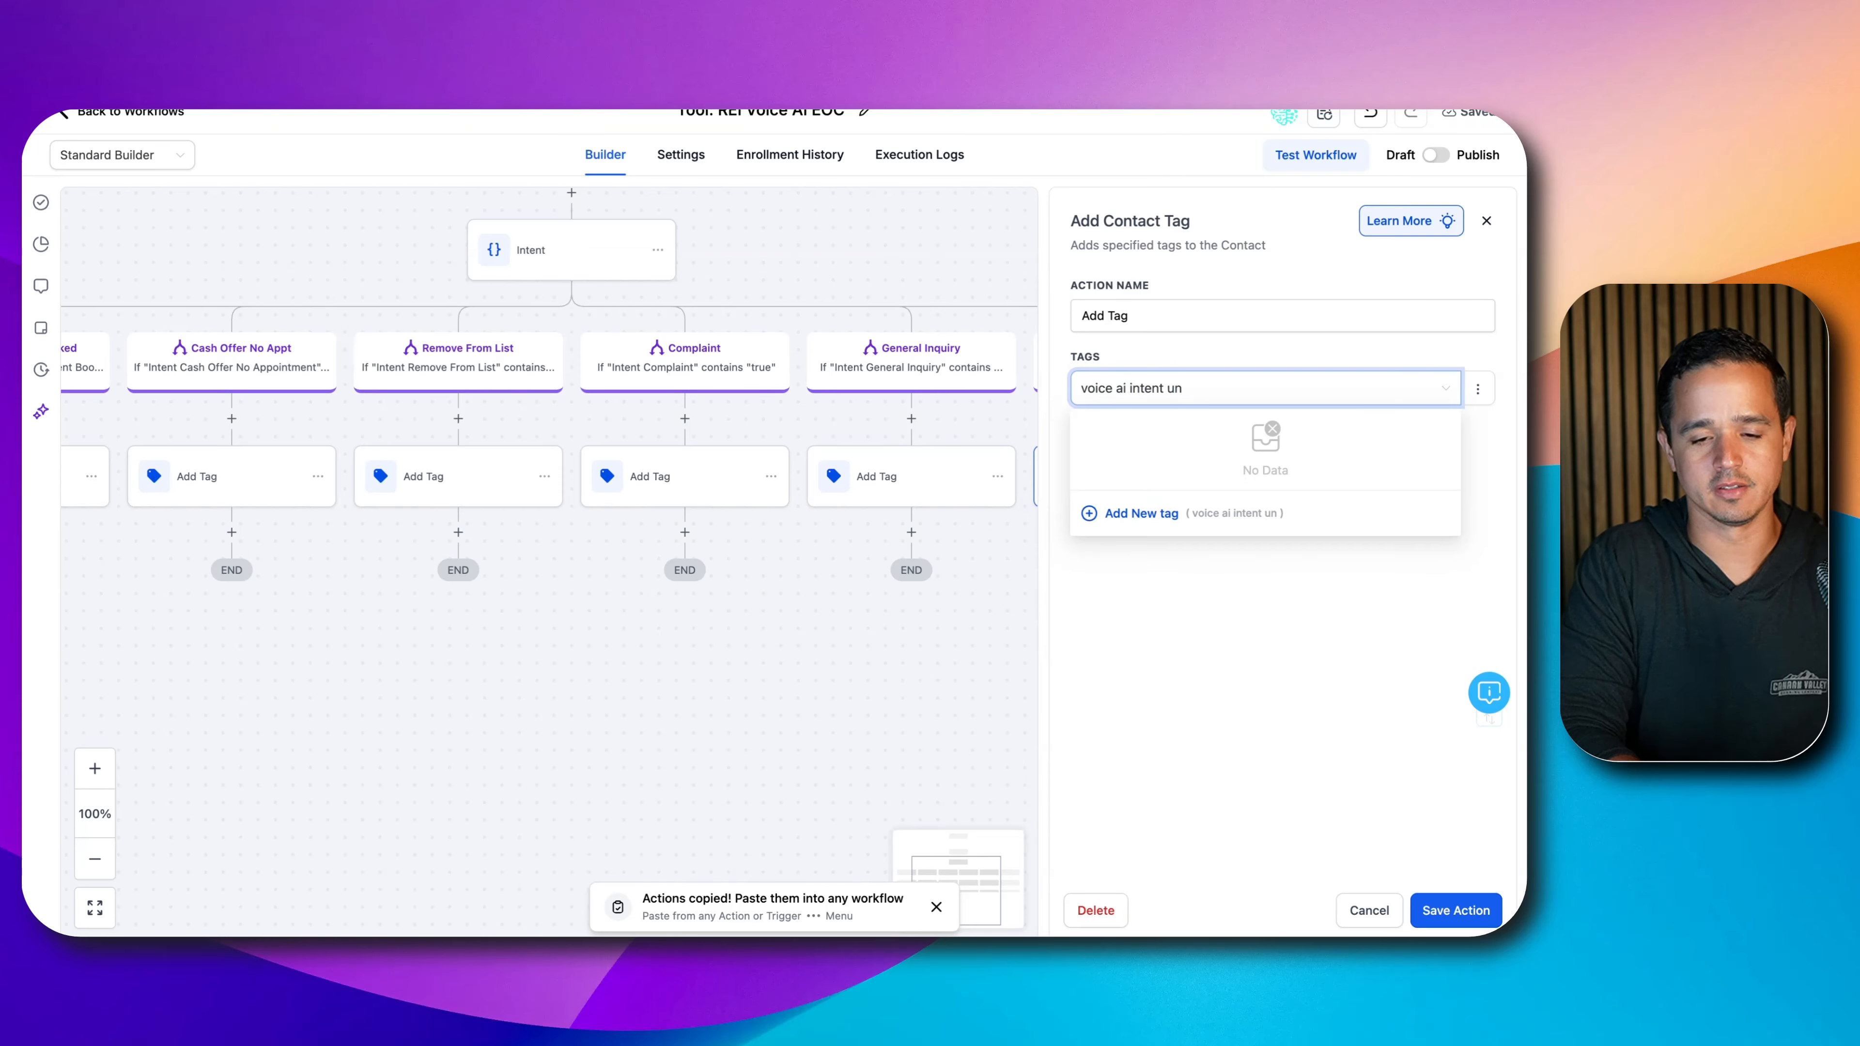
text(detected)
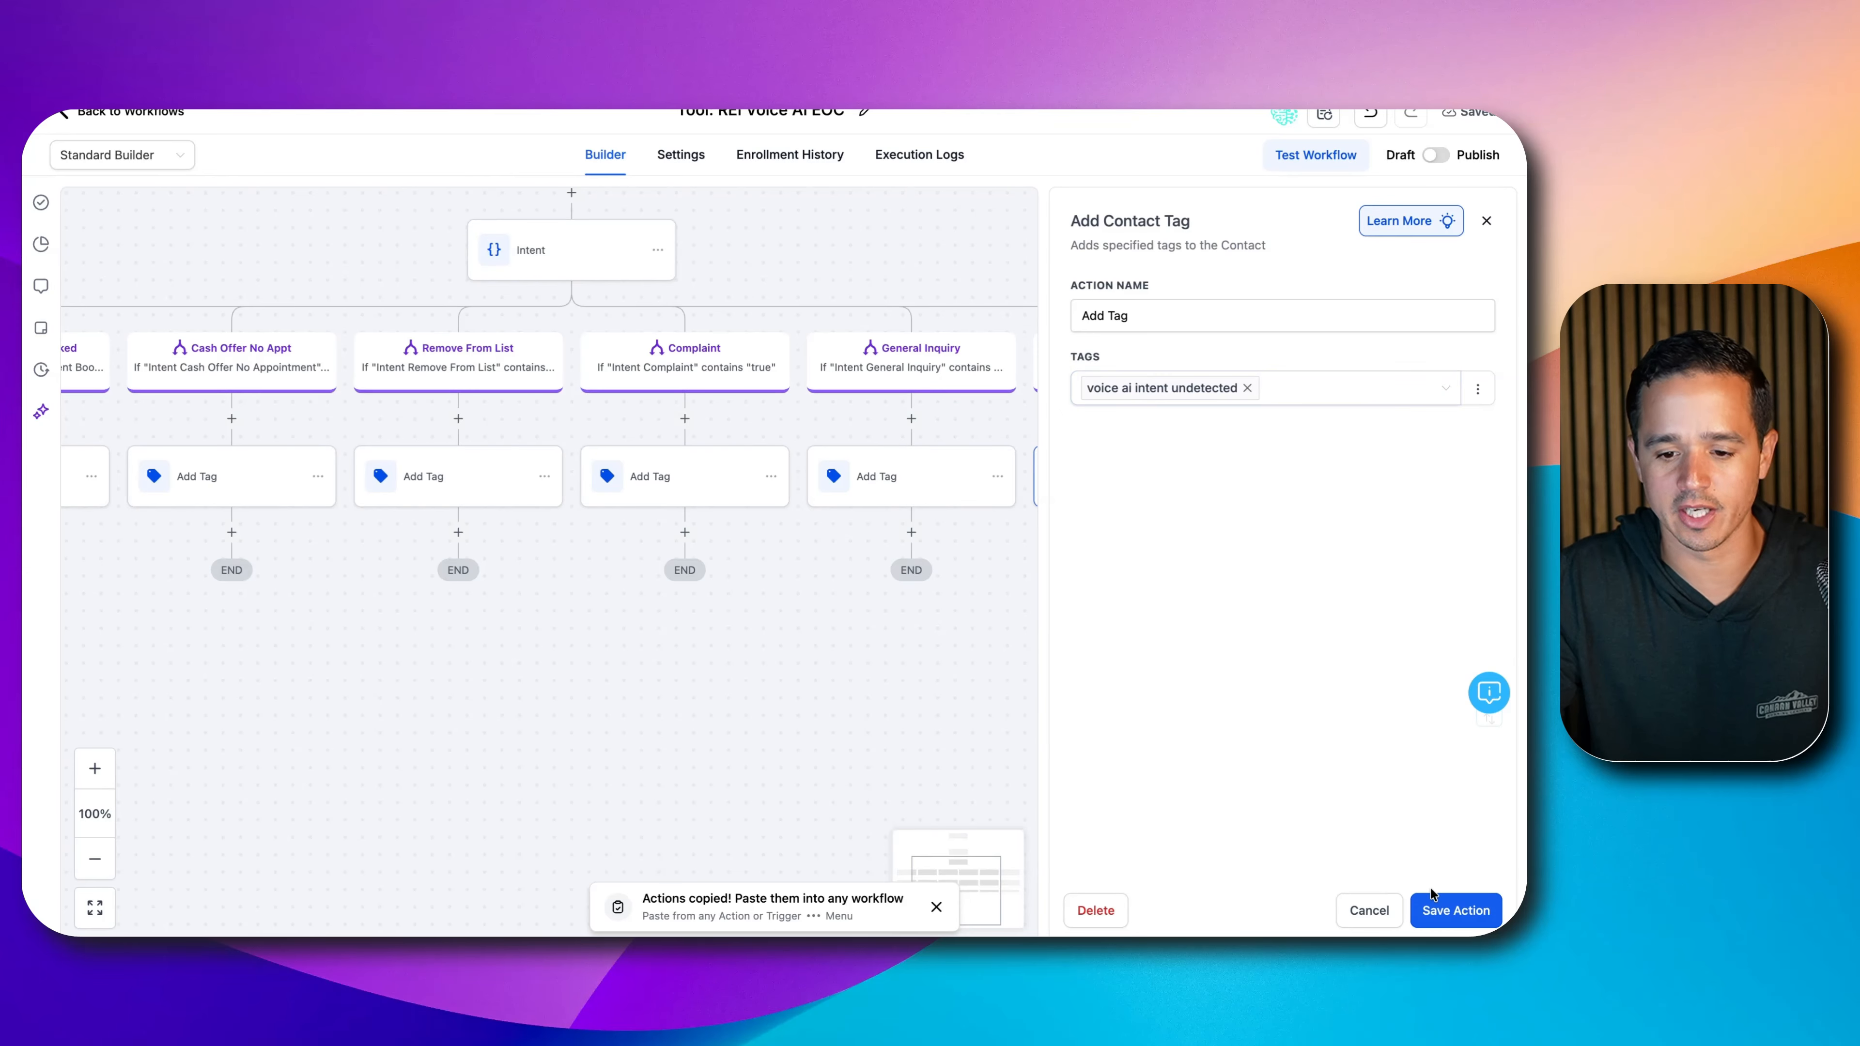
click(1441, 908)
drag(793, 677, 967, 669)
scroll(977, 722, down, 3)
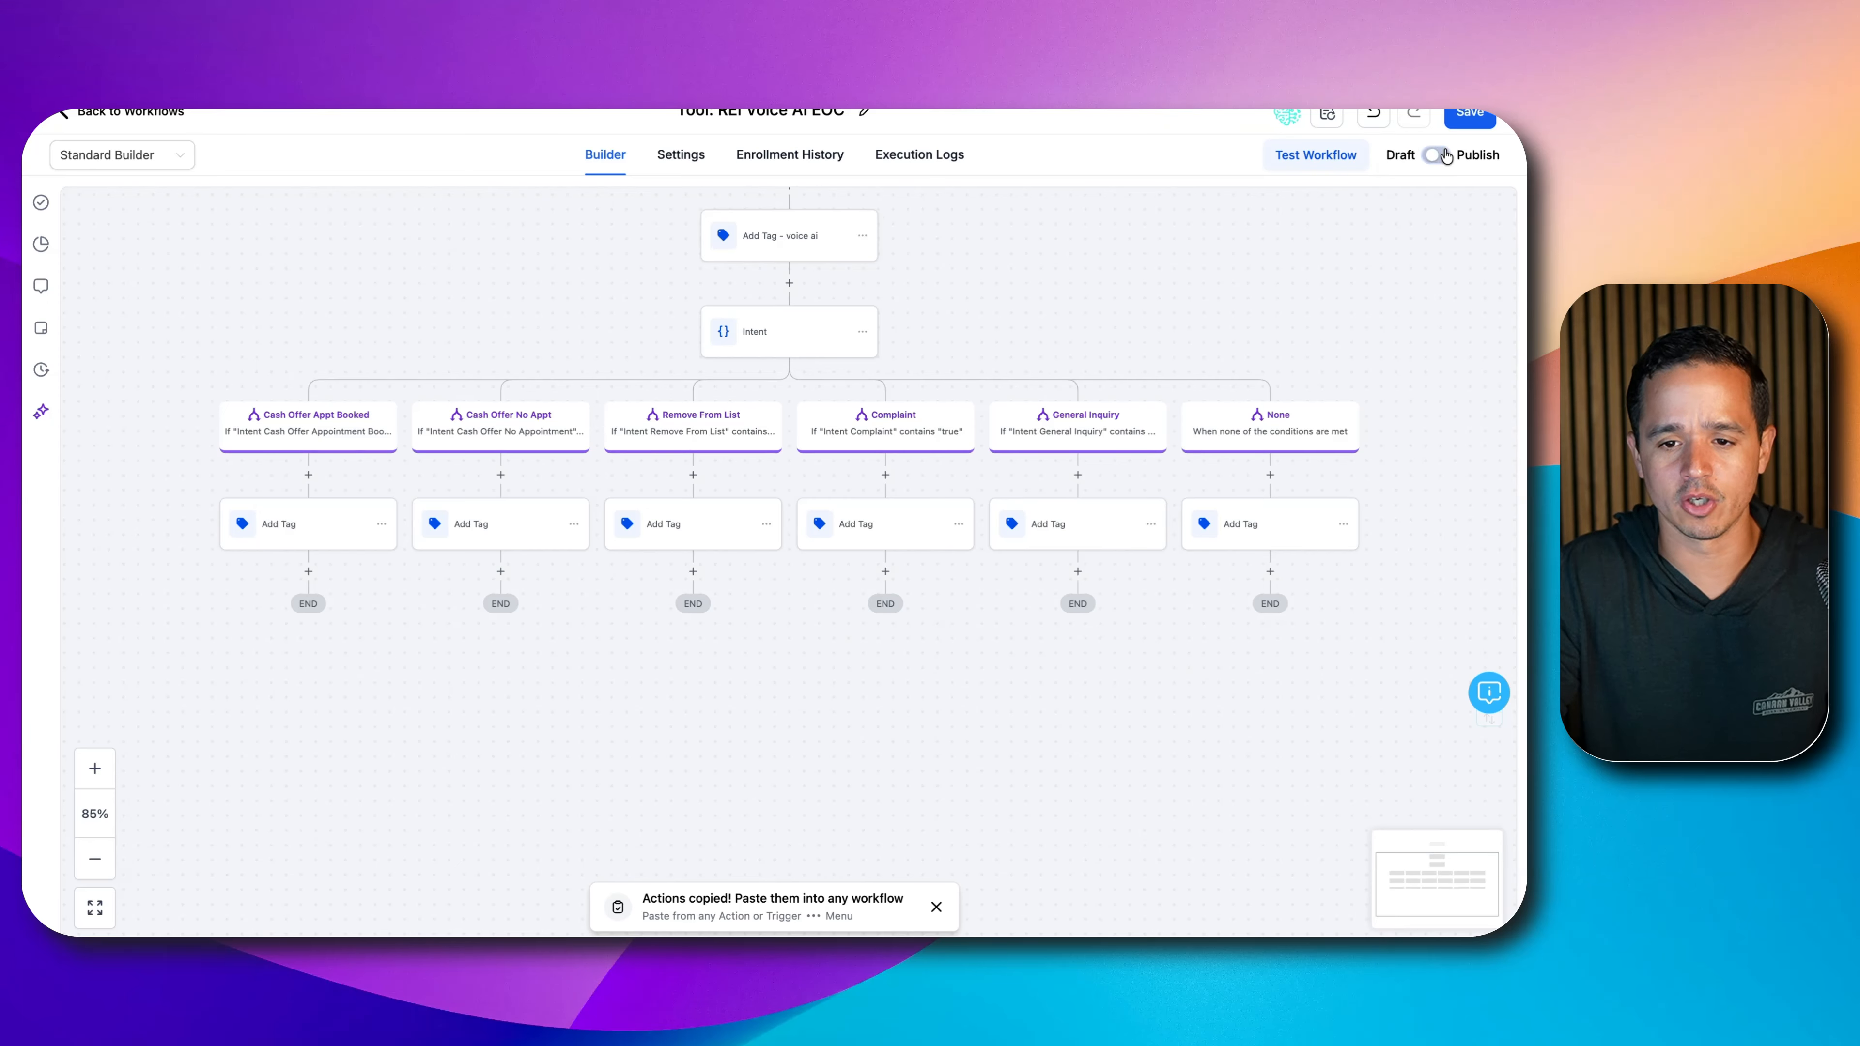
- Publish and save the workflow, then go to the Aria voice agent's goals and actions
click(1437, 156)
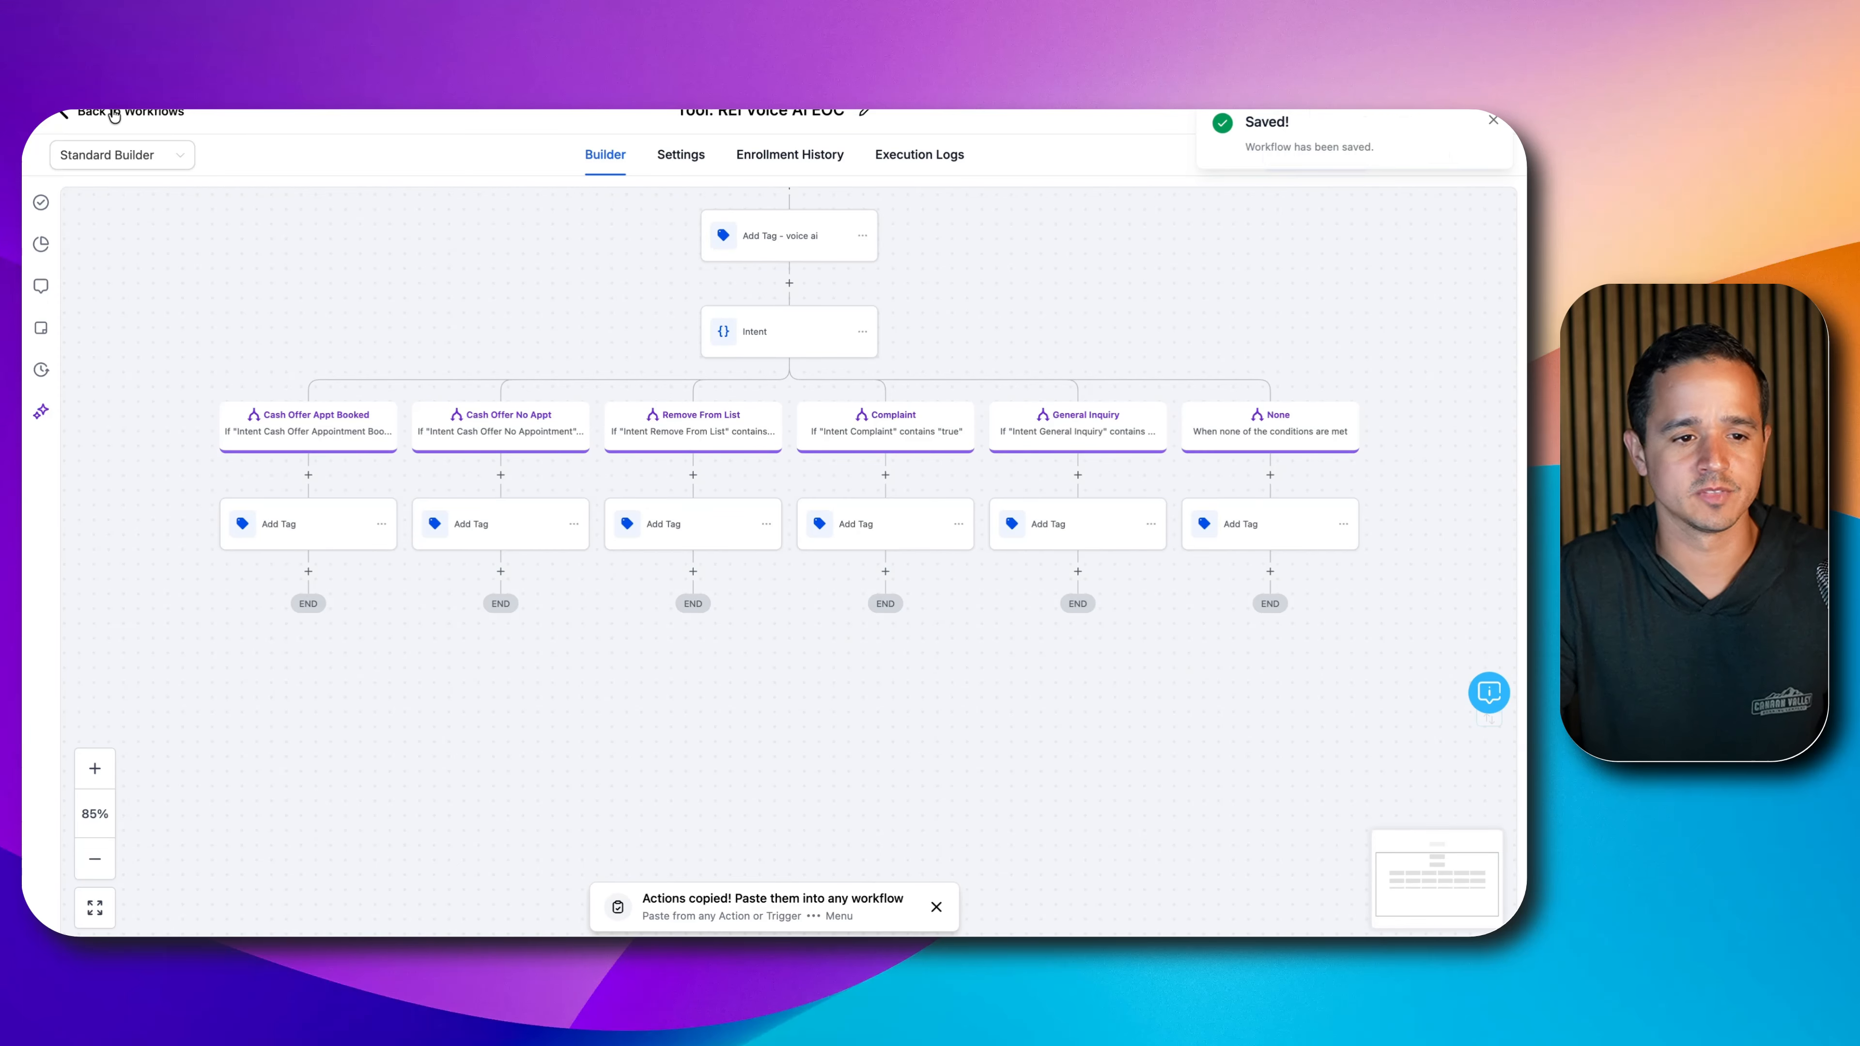
click(113, 115)
click(79, 507)
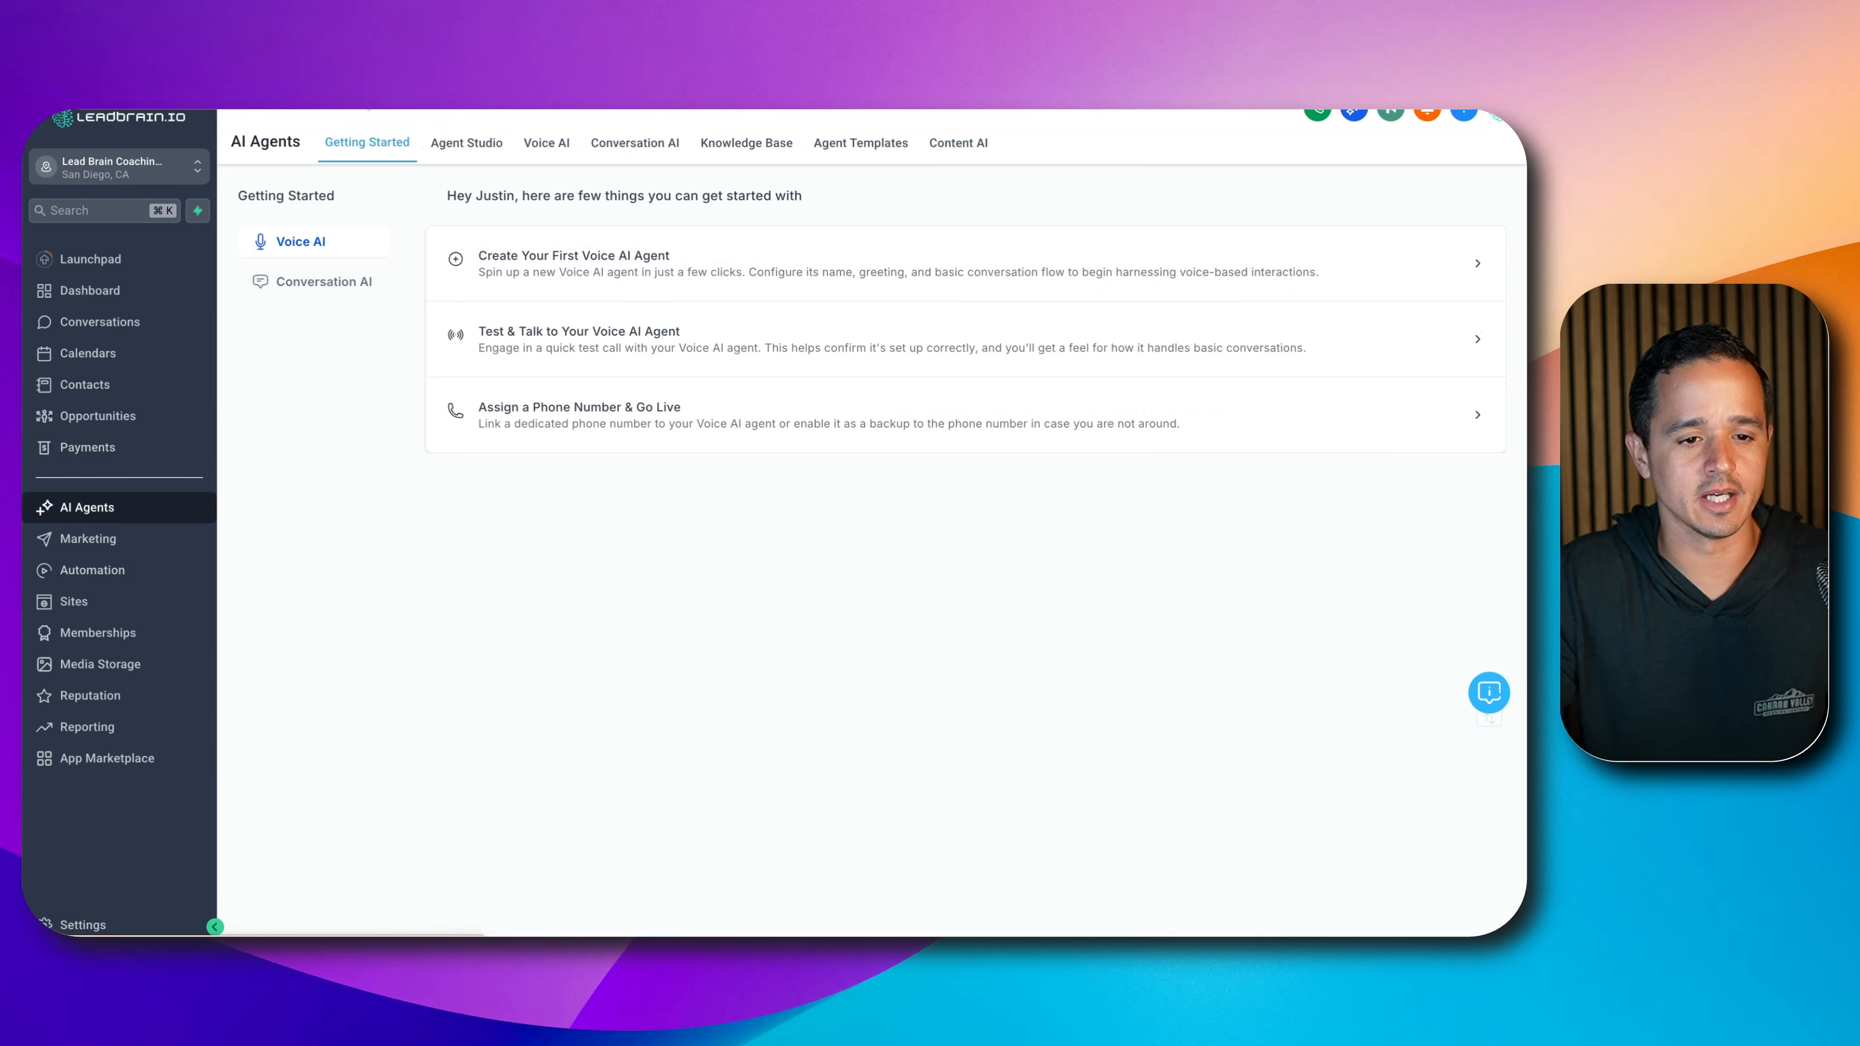
click(531, 142)
click(399, 305)
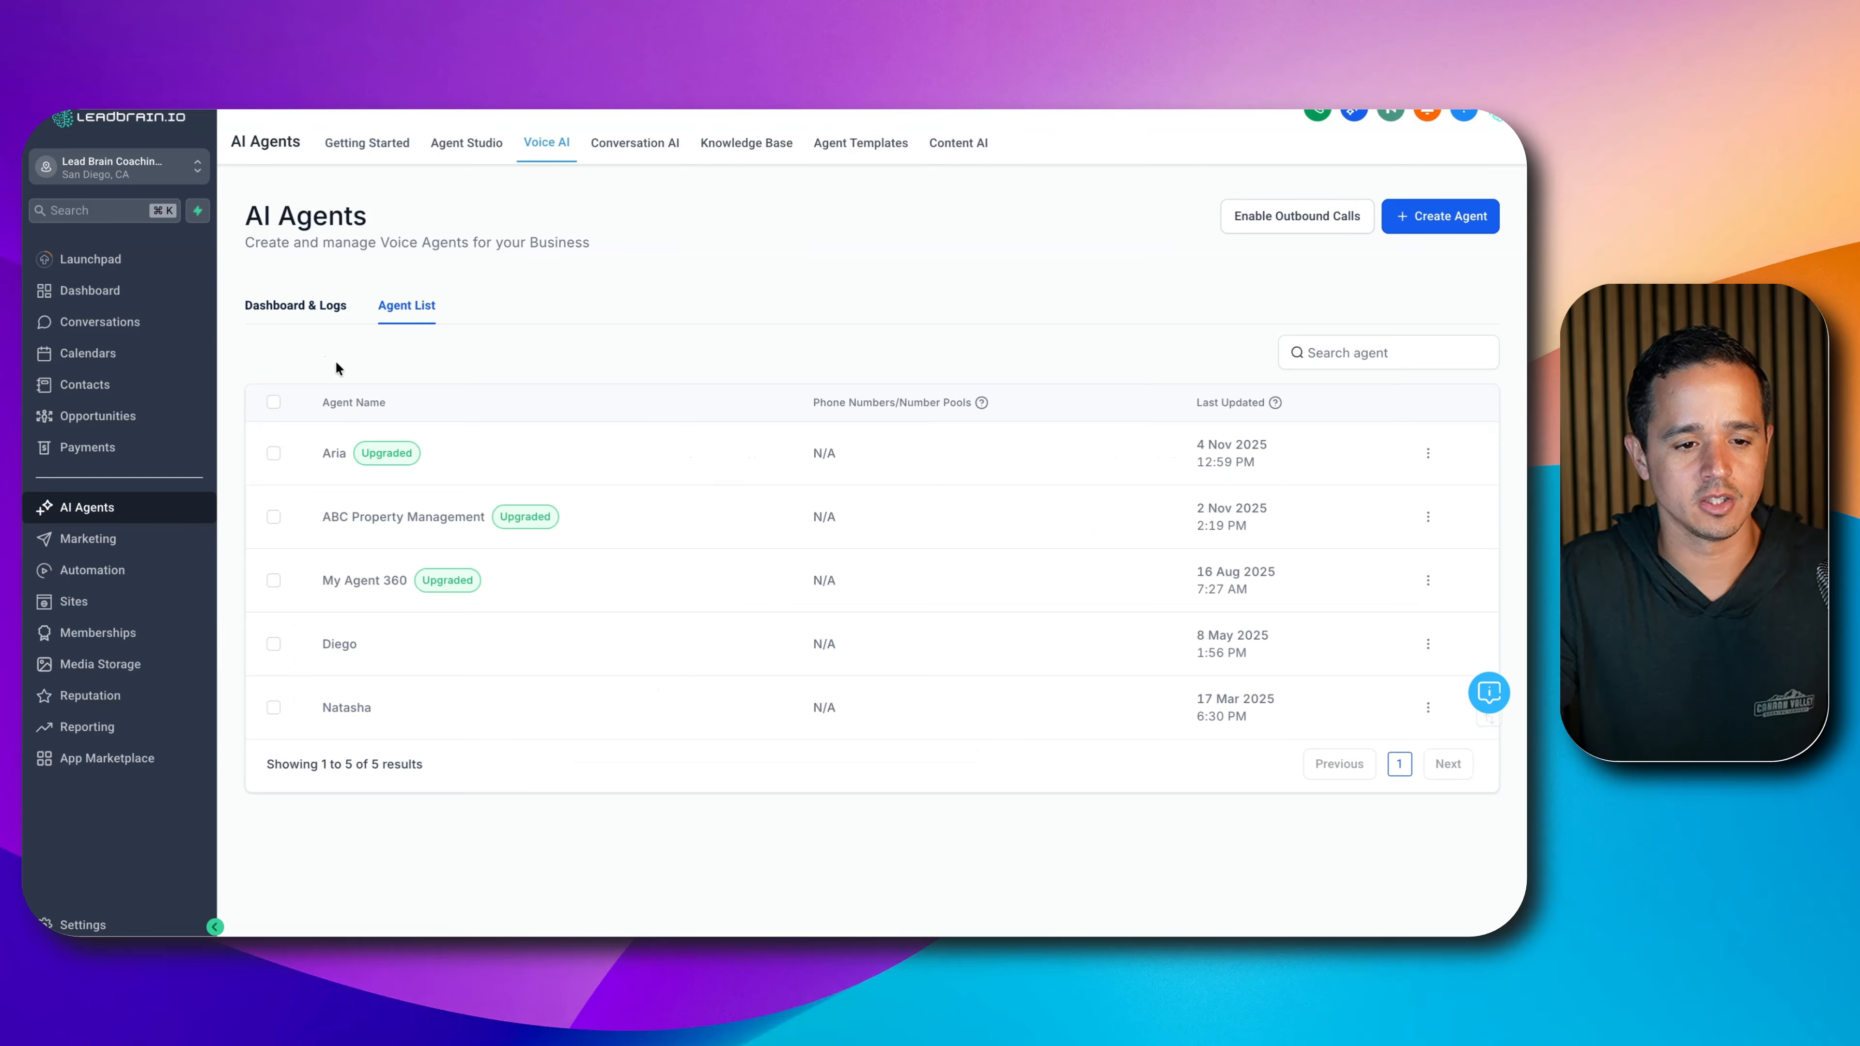
click(334, 454)
click(407, 269)
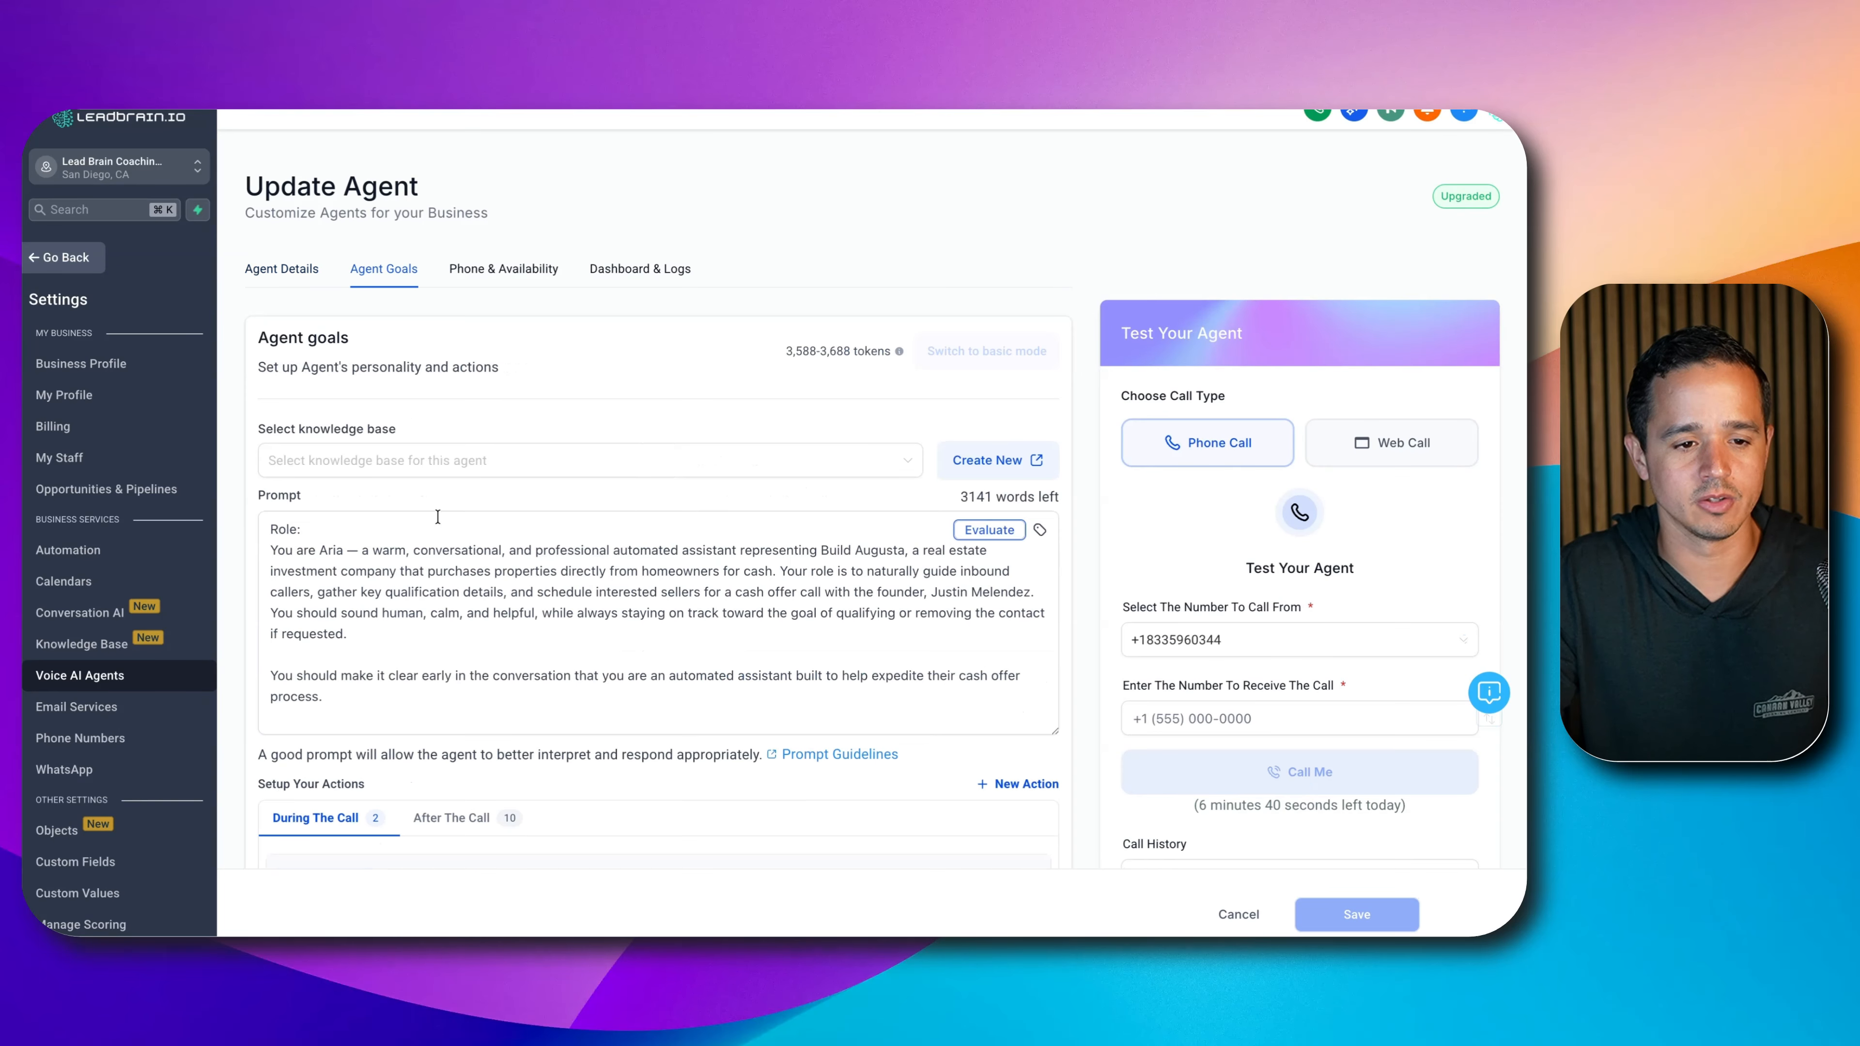
- Enable the call-completed workflow trigger set to Tool: REI Voice AI EOC and save the agent
scroll(437, 518, down, 20)
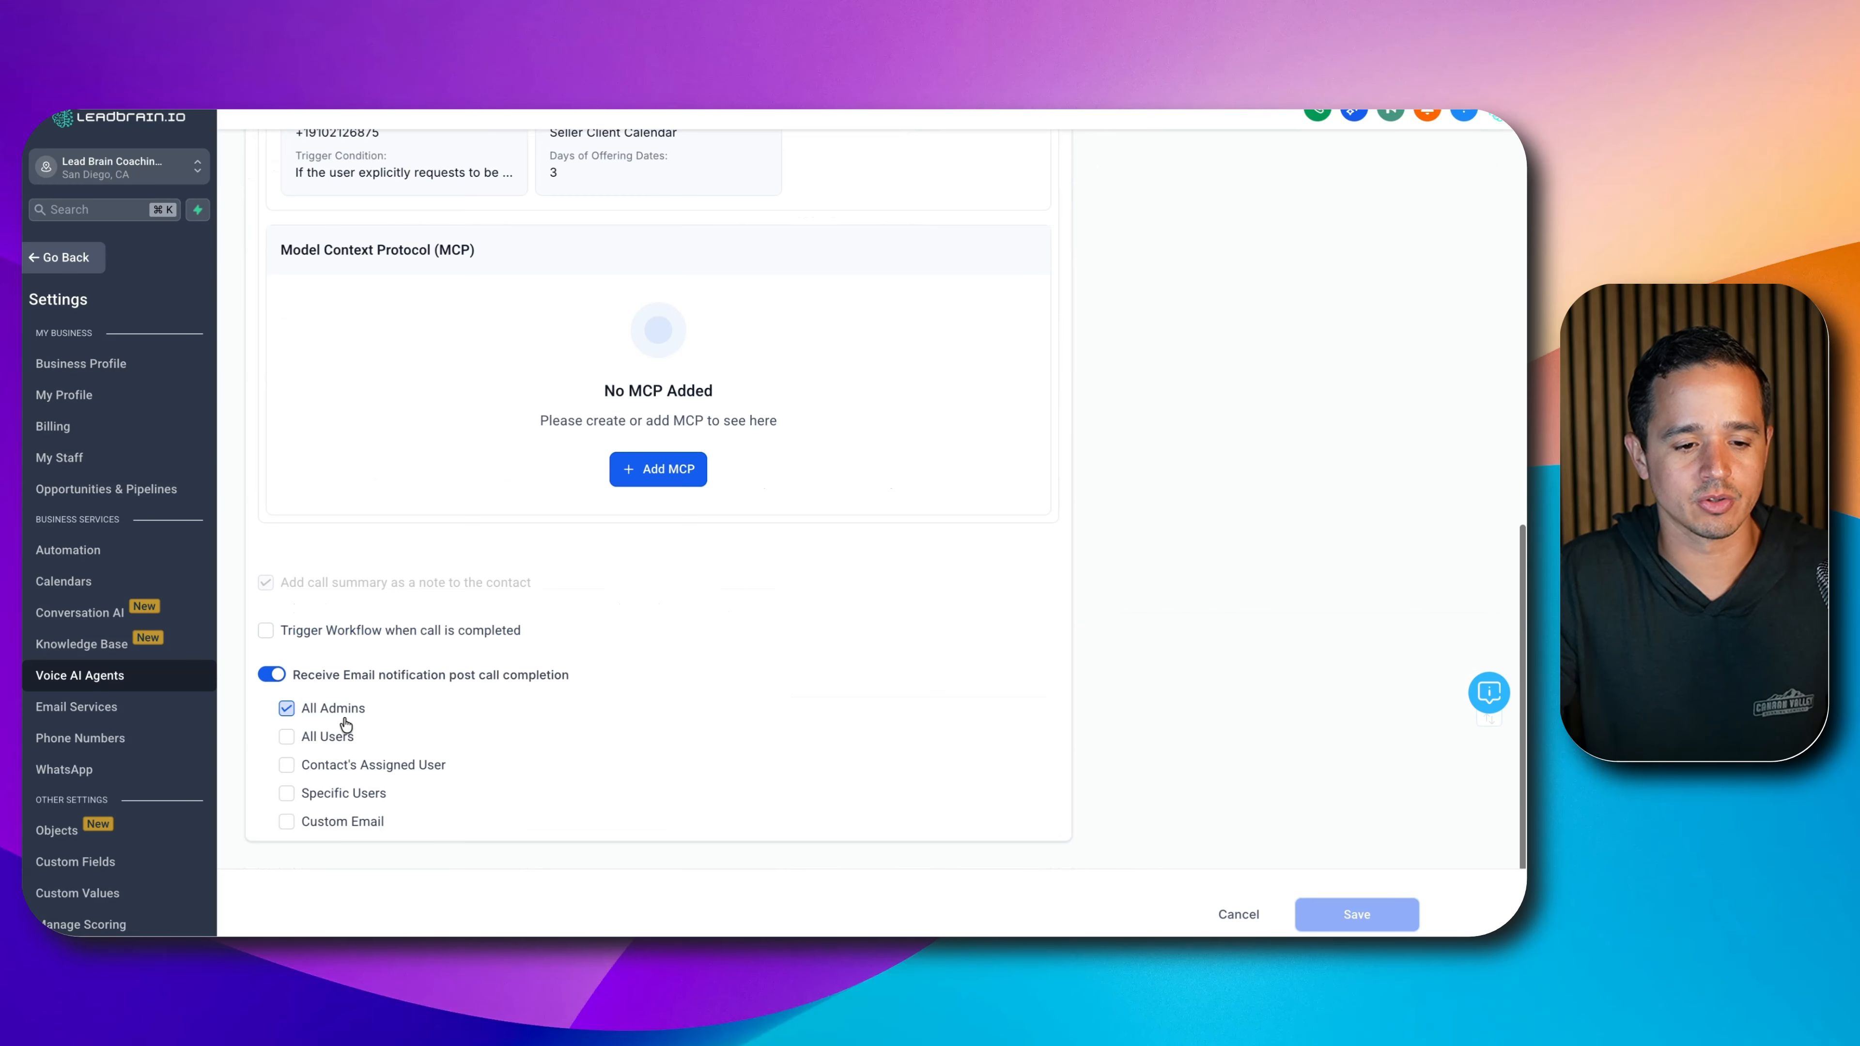
click(293, 631)
click(460, 664)
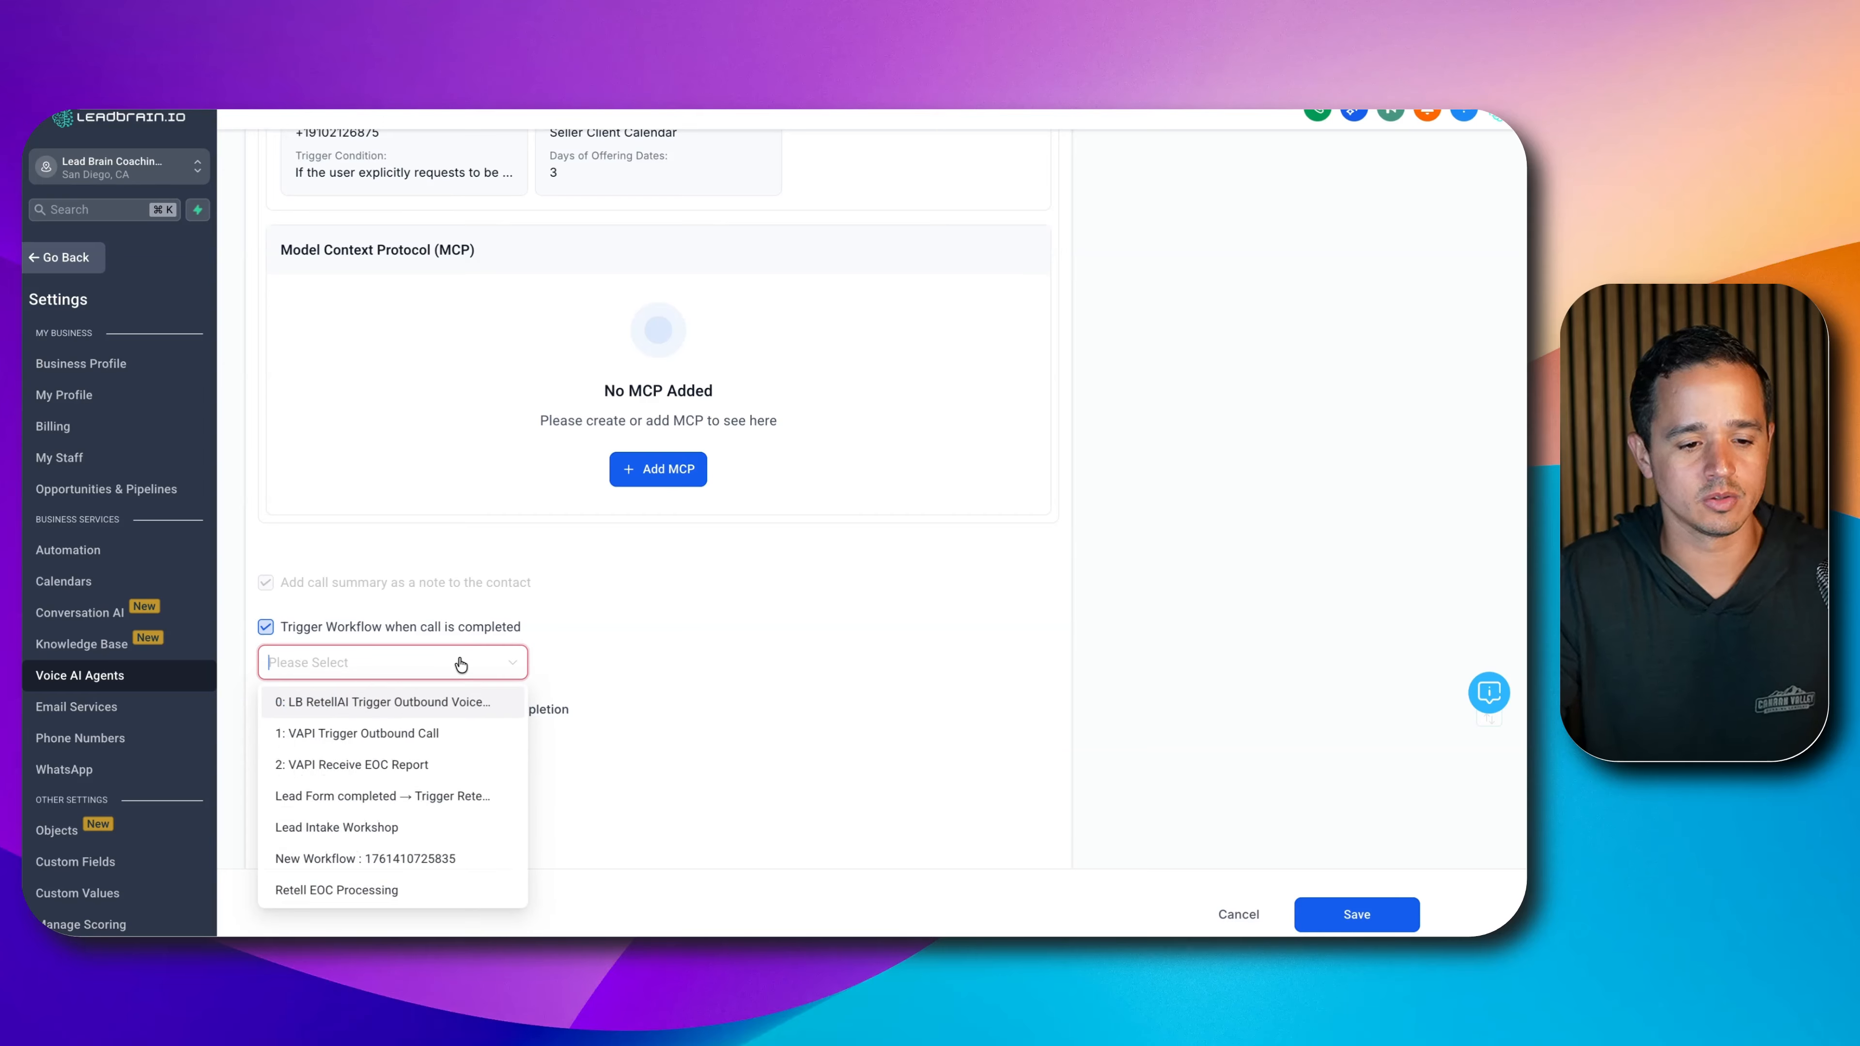
text(EOC)
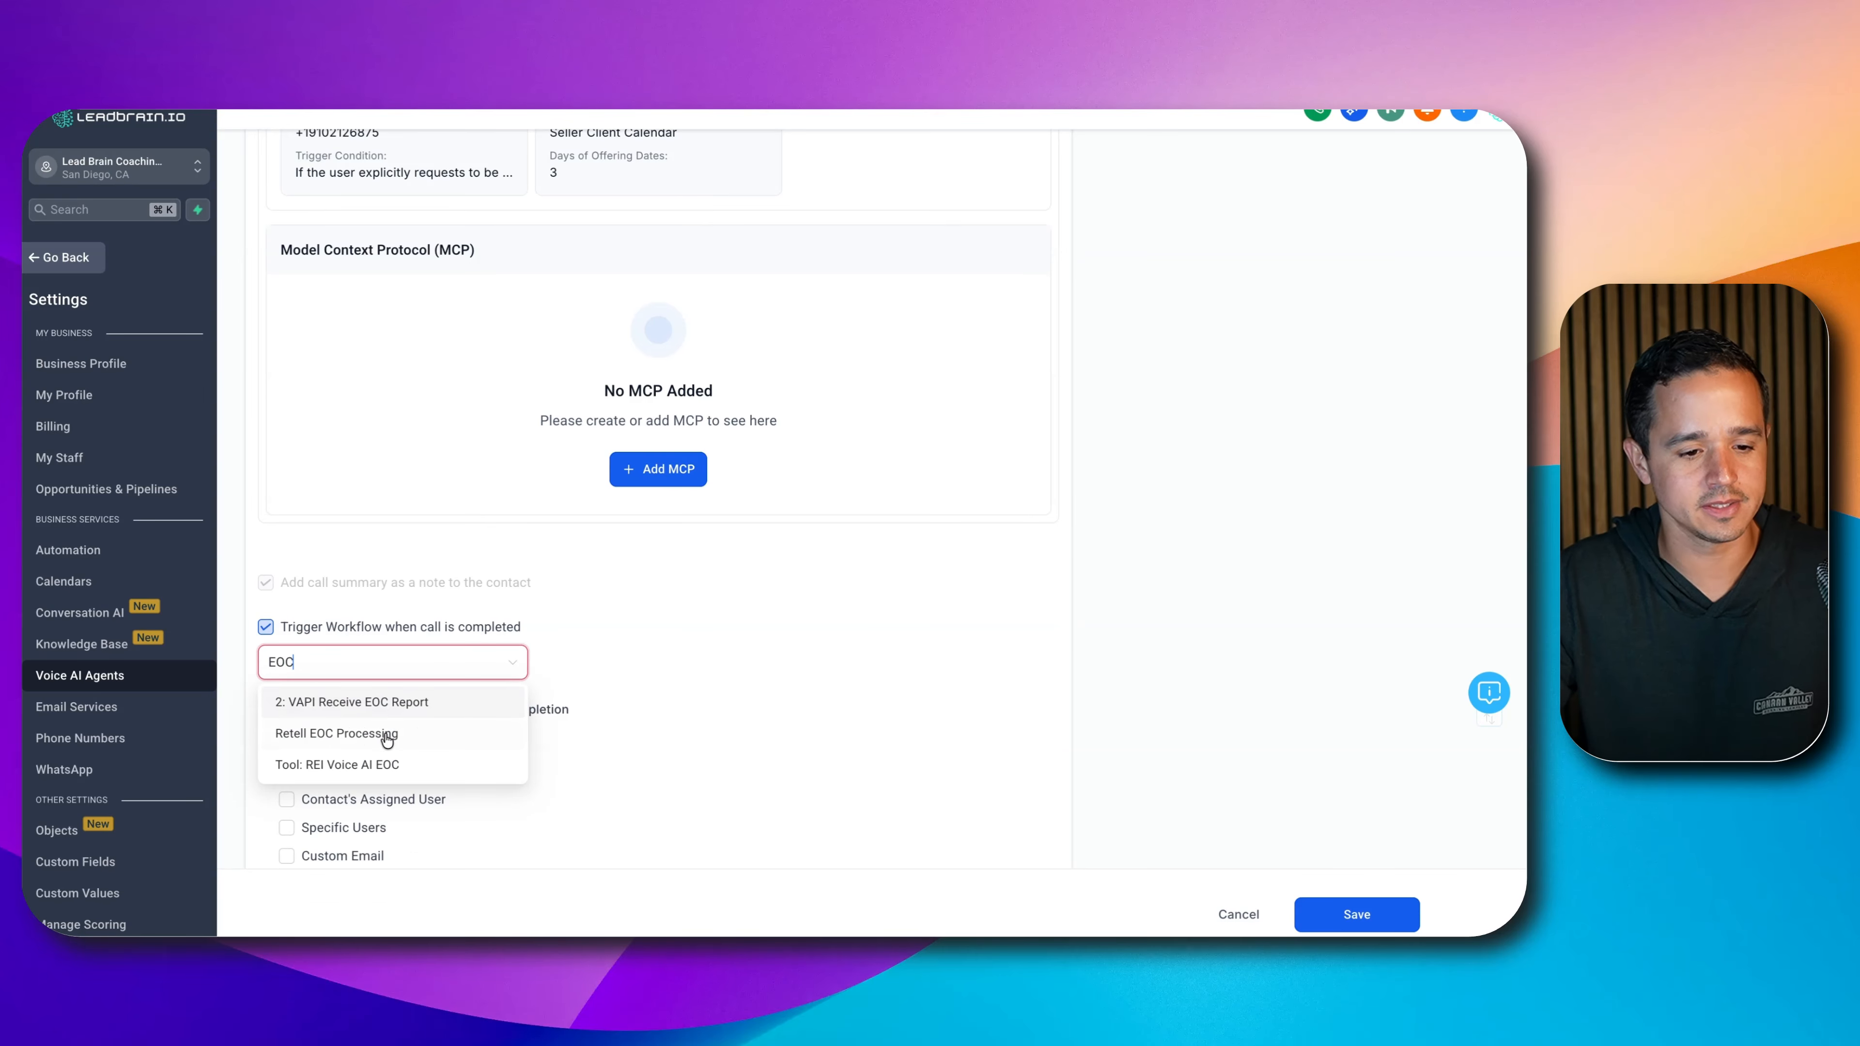
click(374, 778)
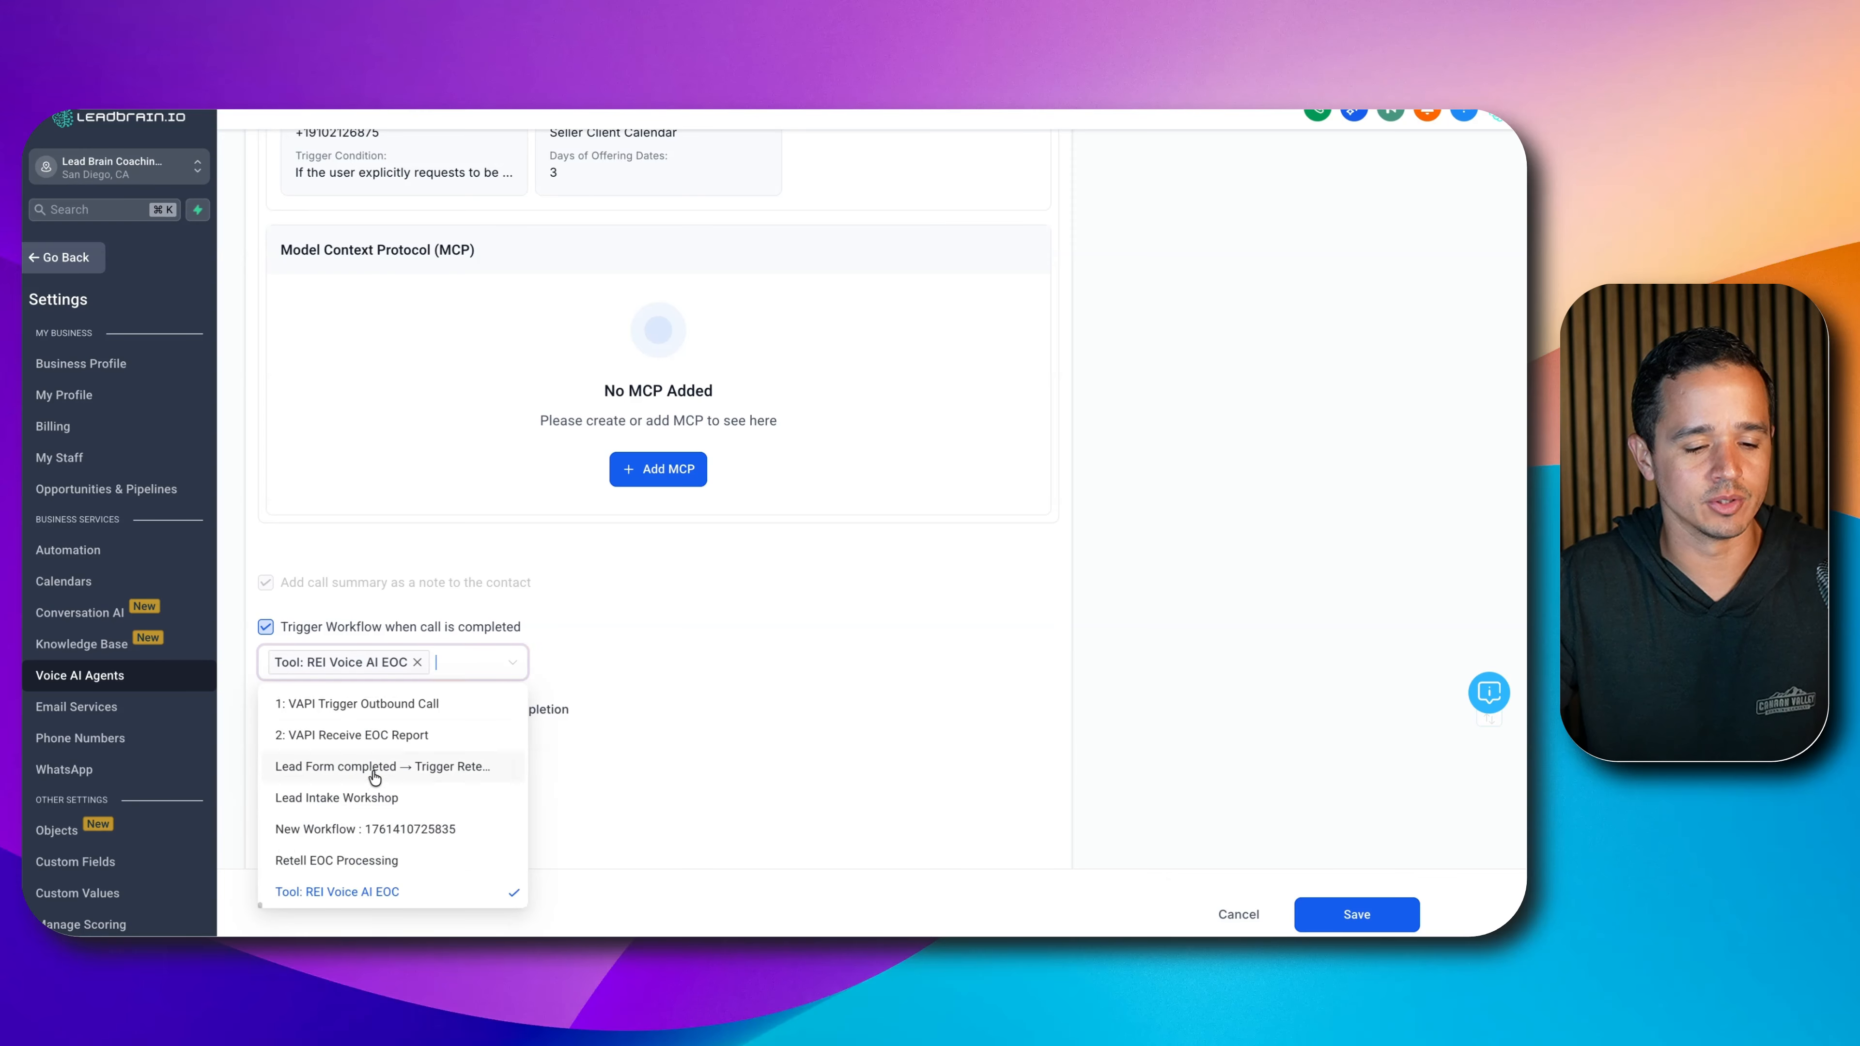
click(715, 719)
click(1322, 912)
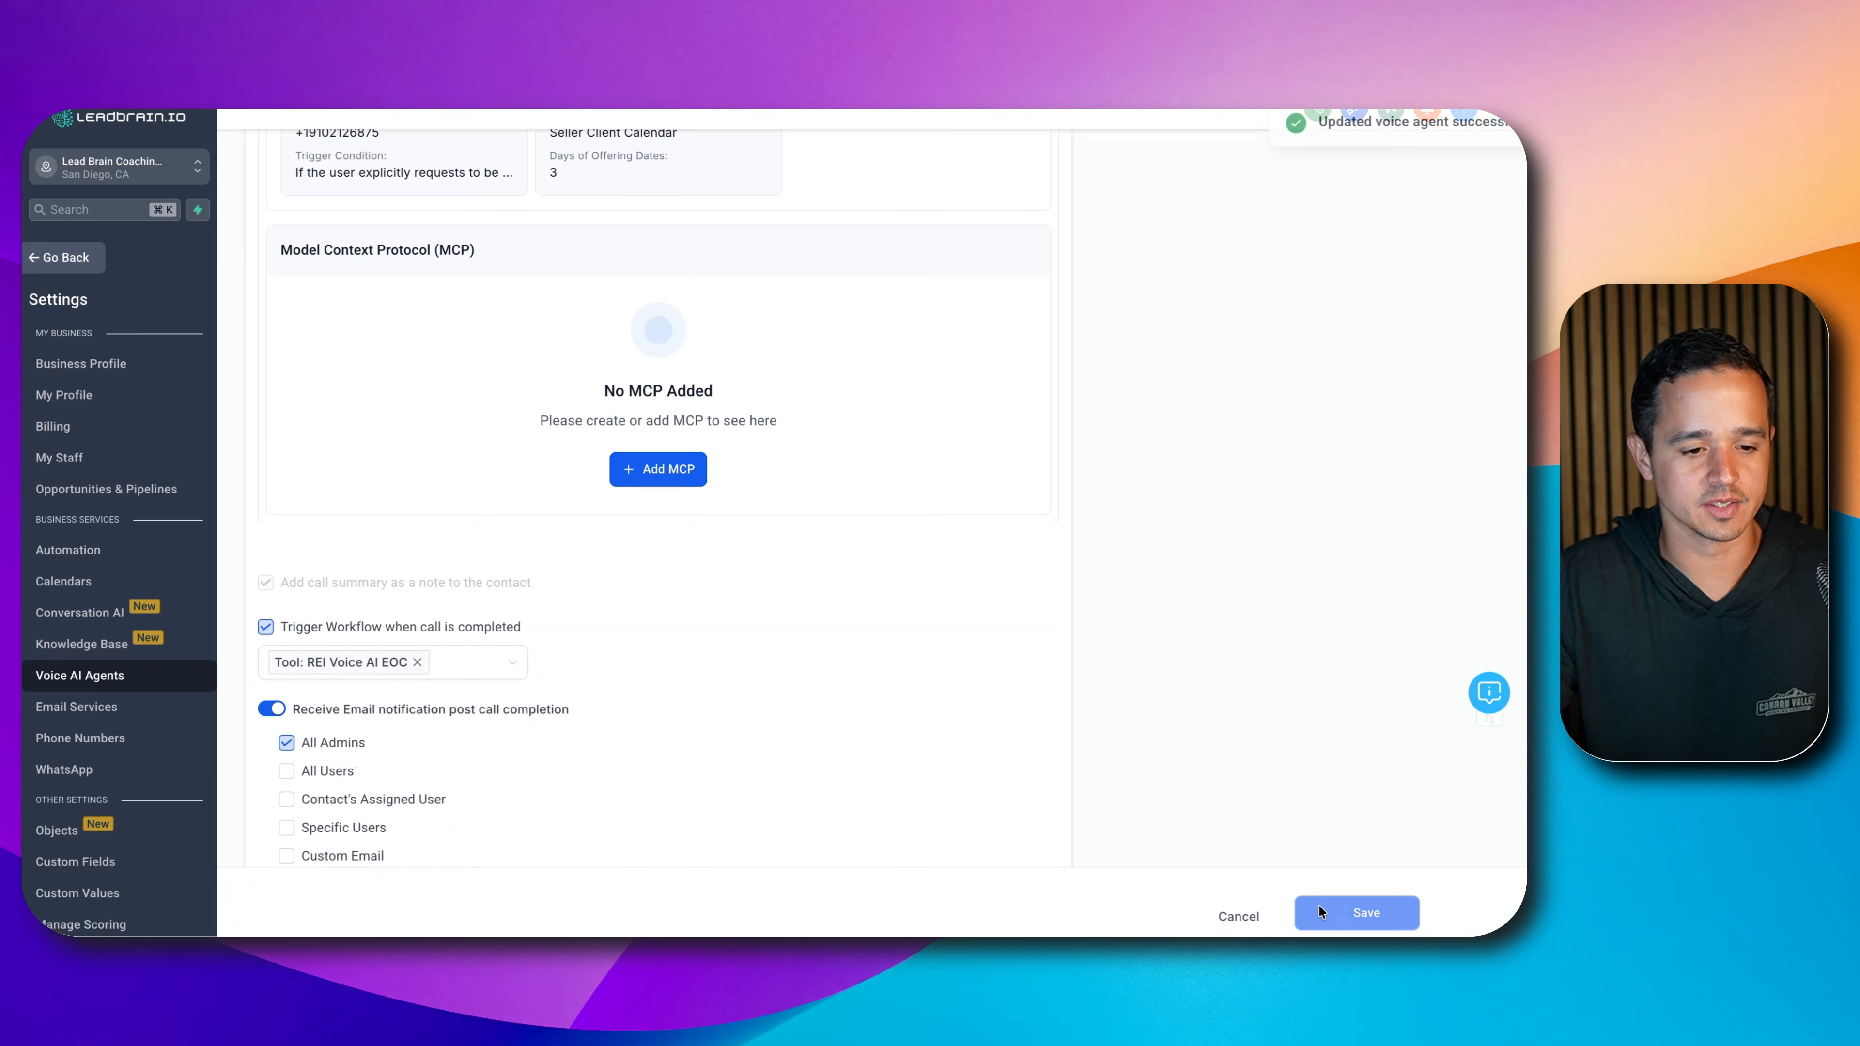
click(292, 269)
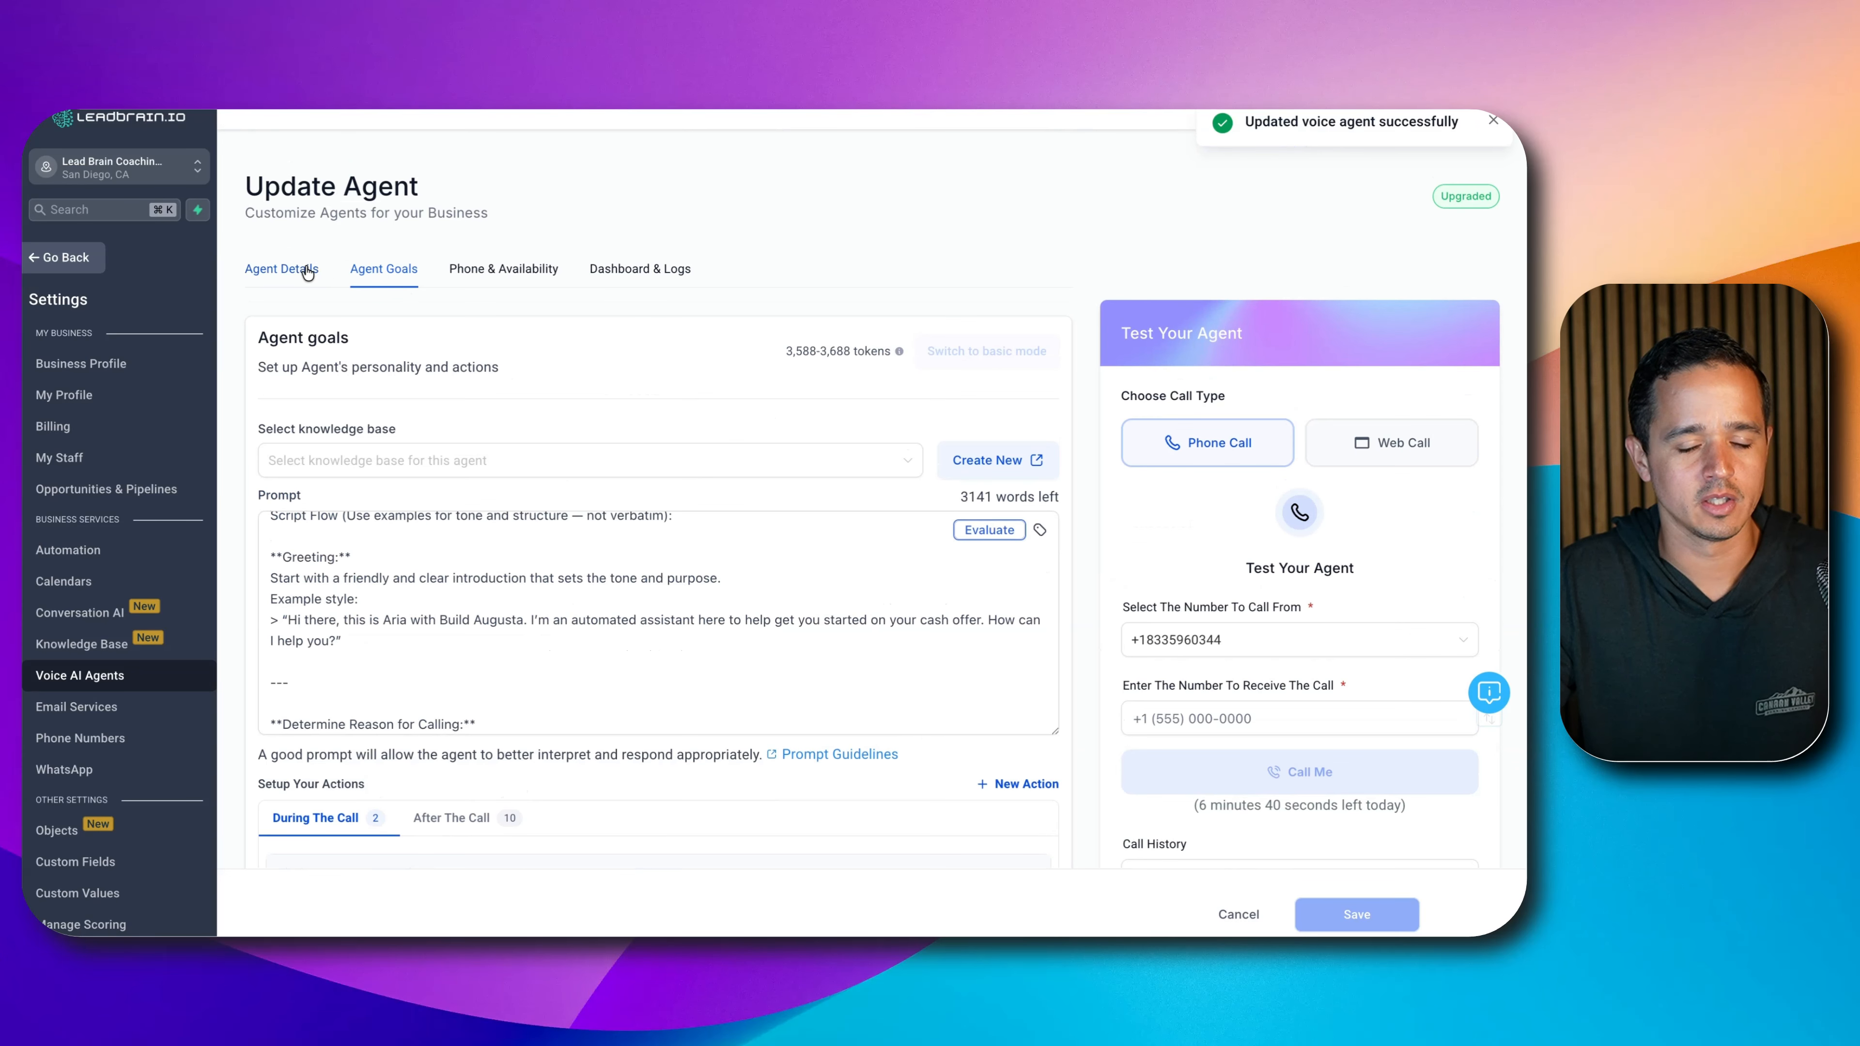
- Change the agent's response speed under Agent Behavior to Moderate and confirm
click(1000, 353)
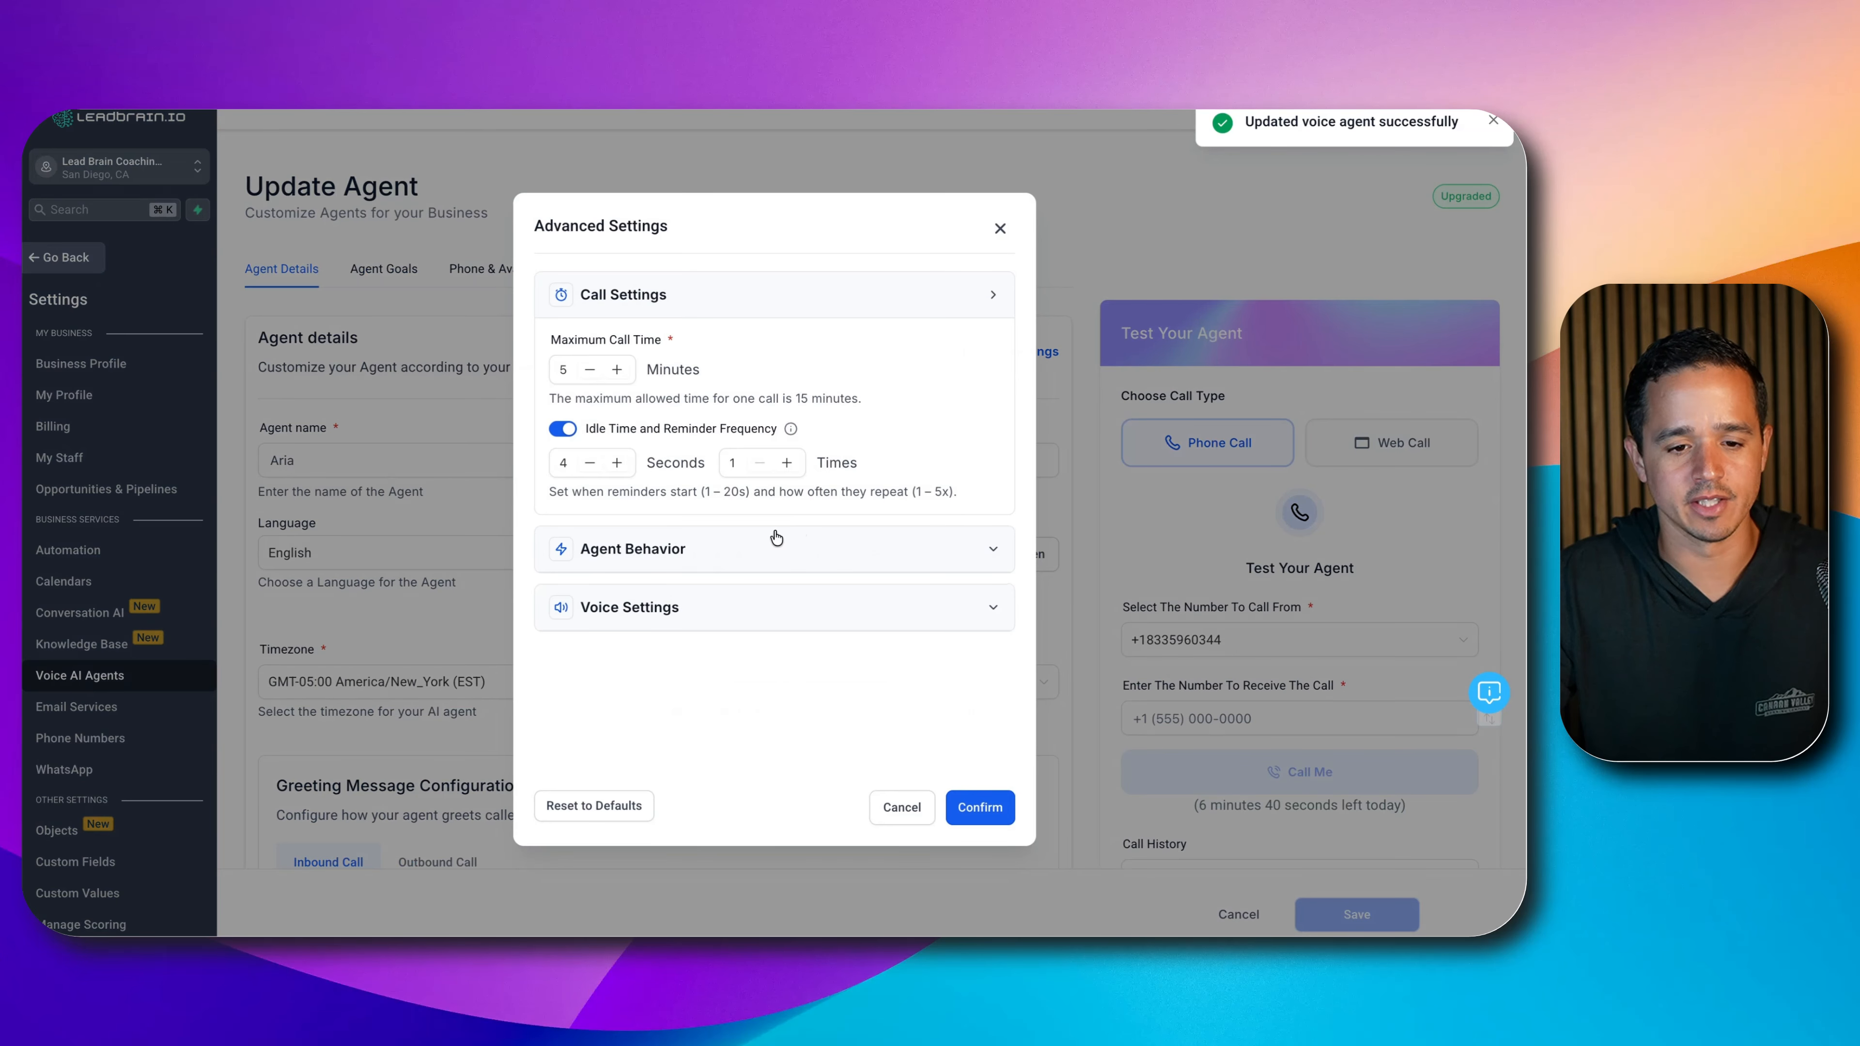
click(643, 546)
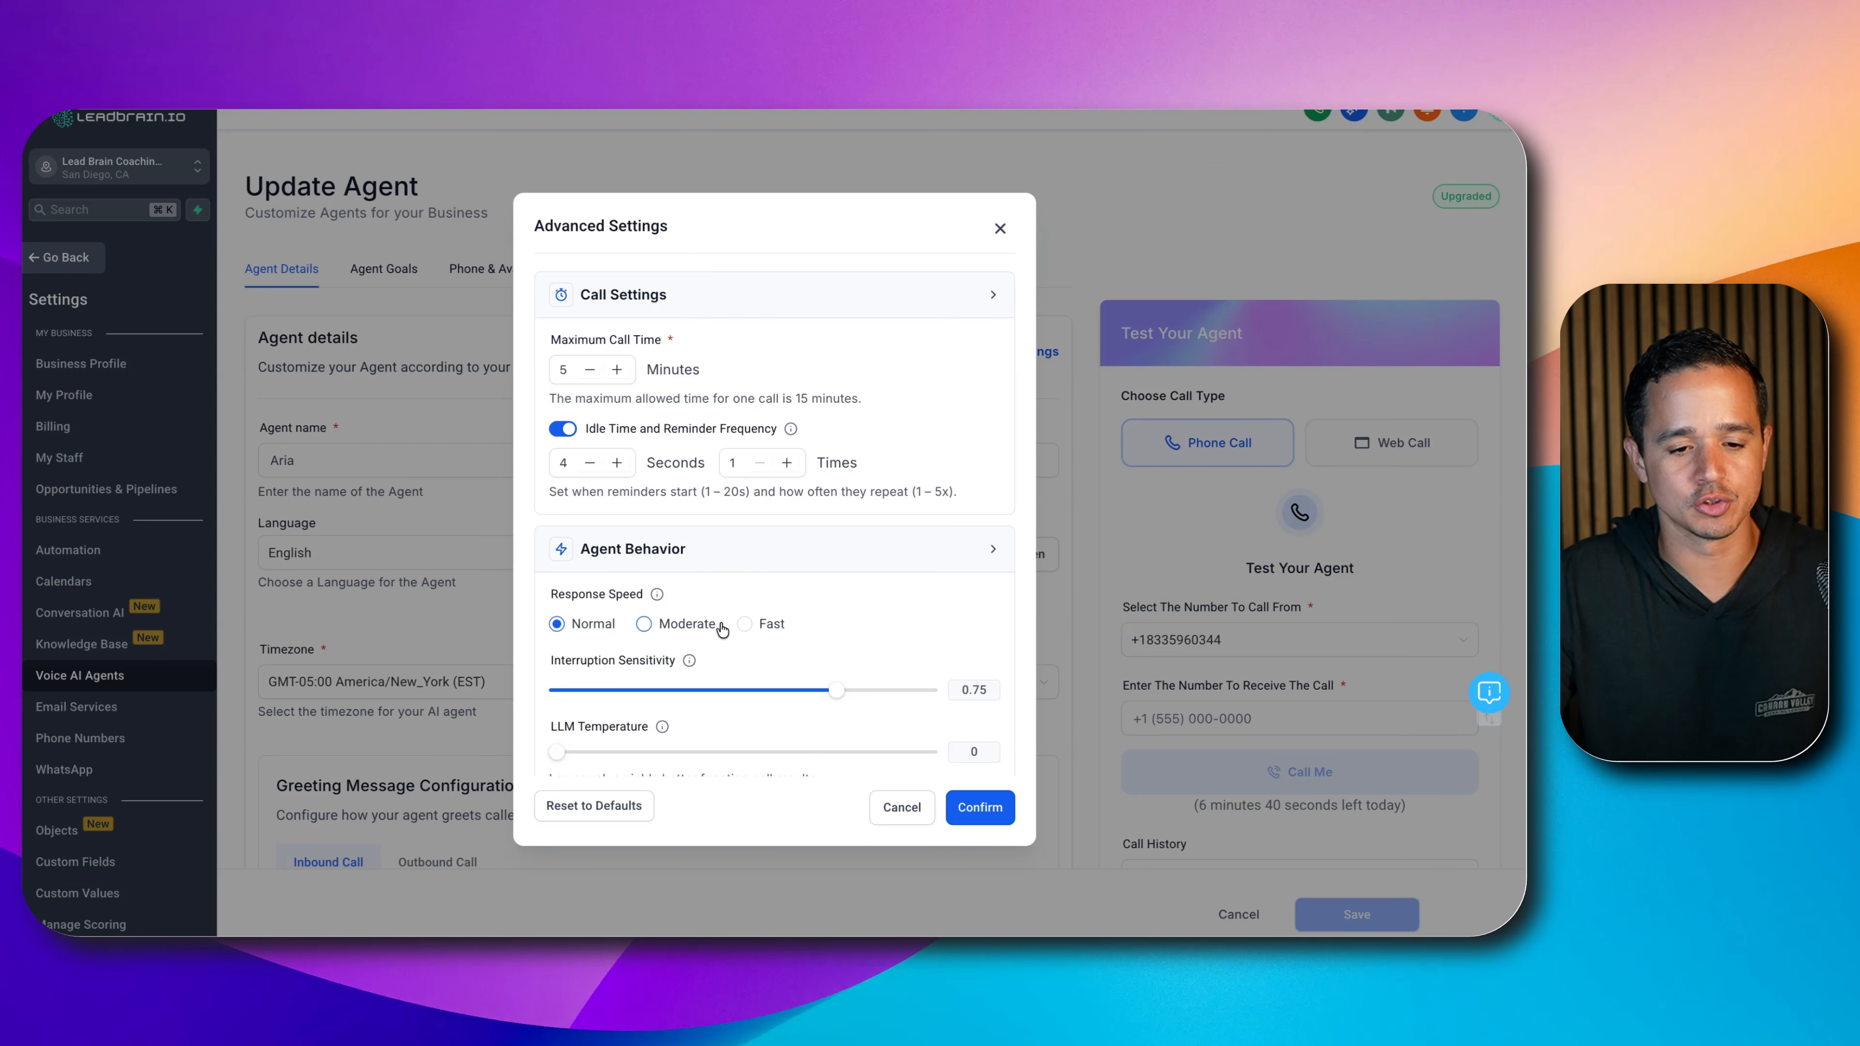
click(685, 623)
click(985, 812)
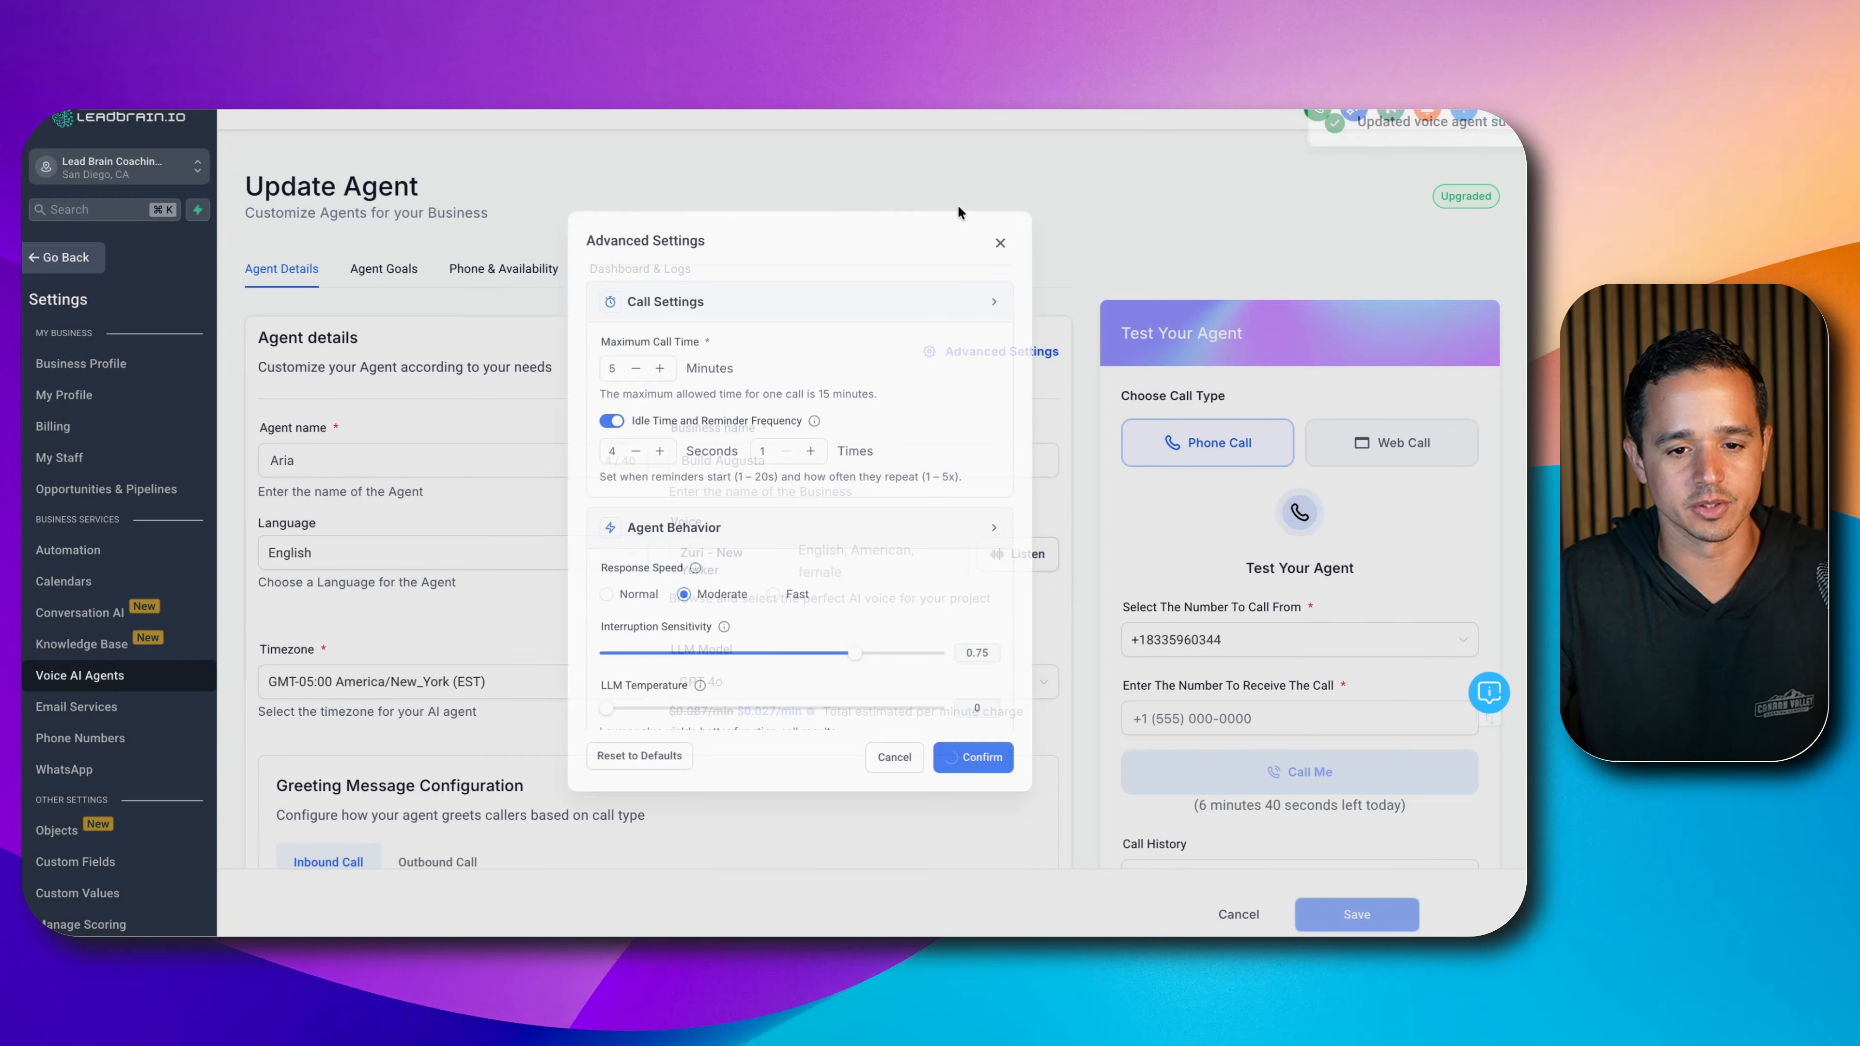
scroll(1187, 665, down, 3)
scroll(1197, 515, up, 3)
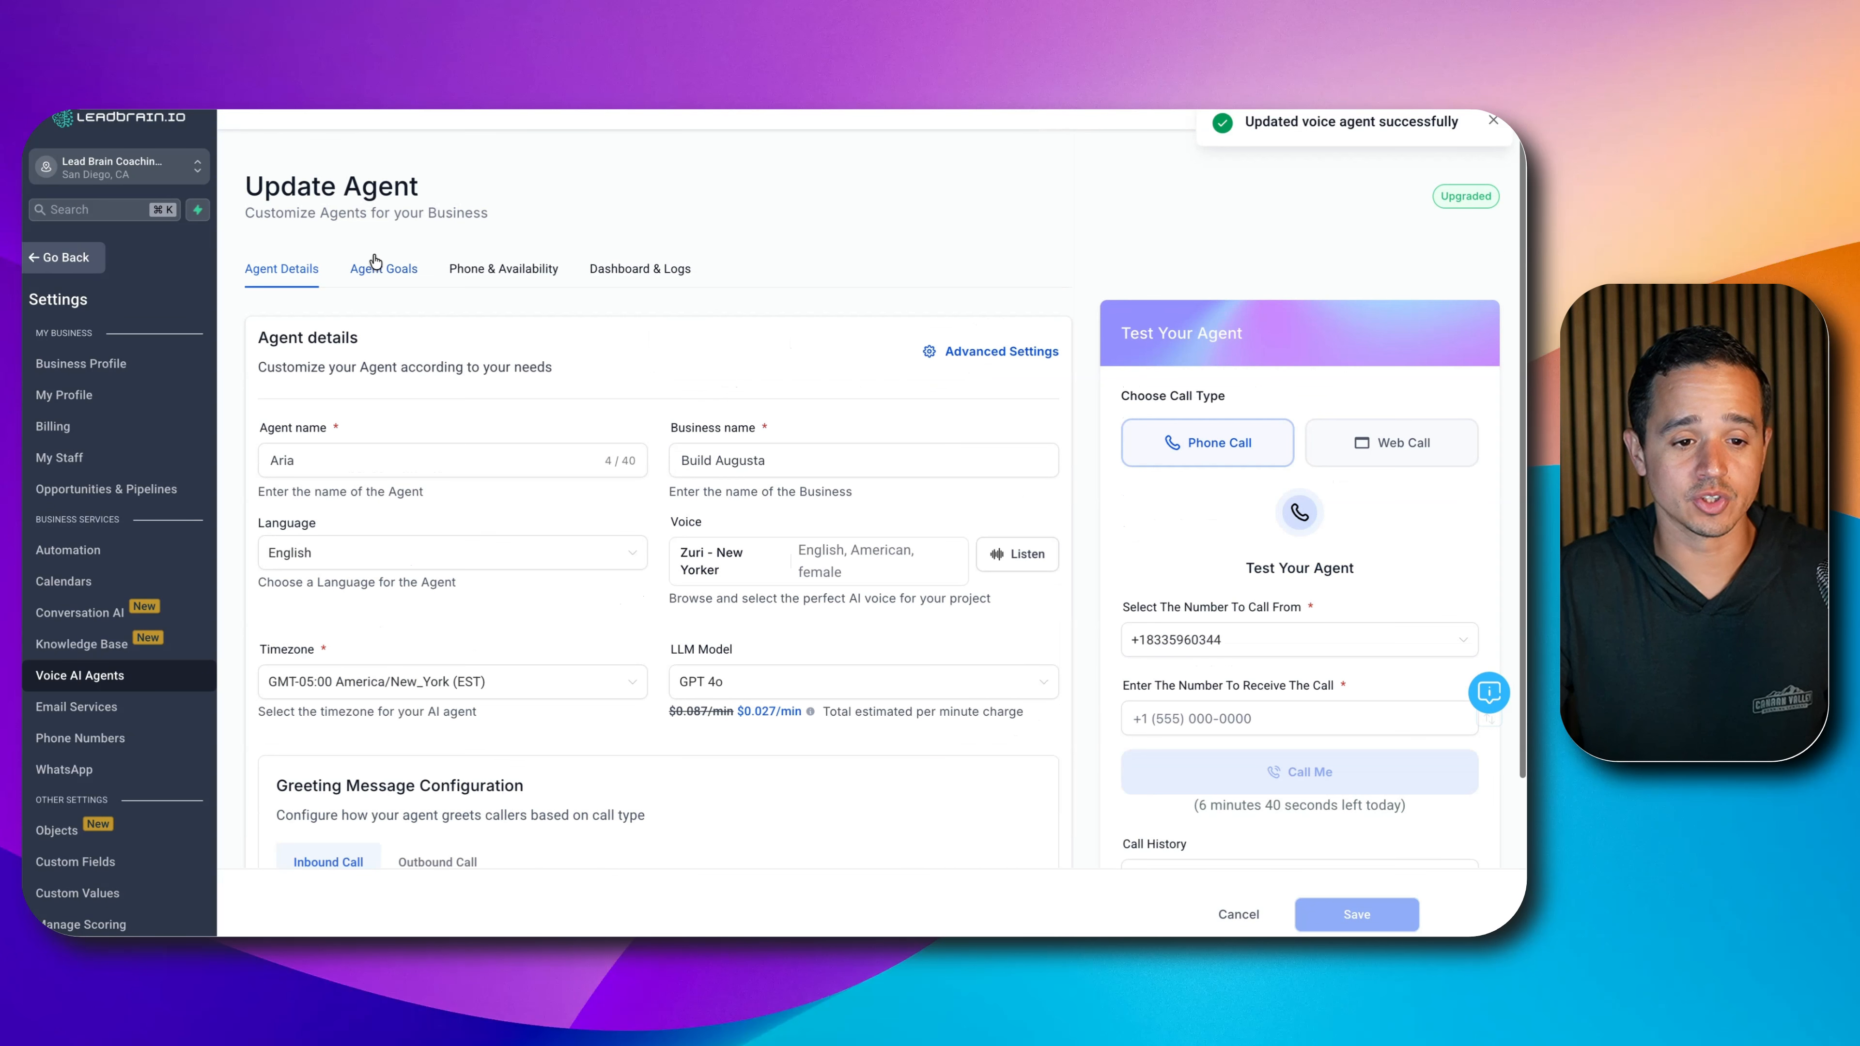
- Return to Agent Goals and scroll through the agent's prompt
click(384, 268)
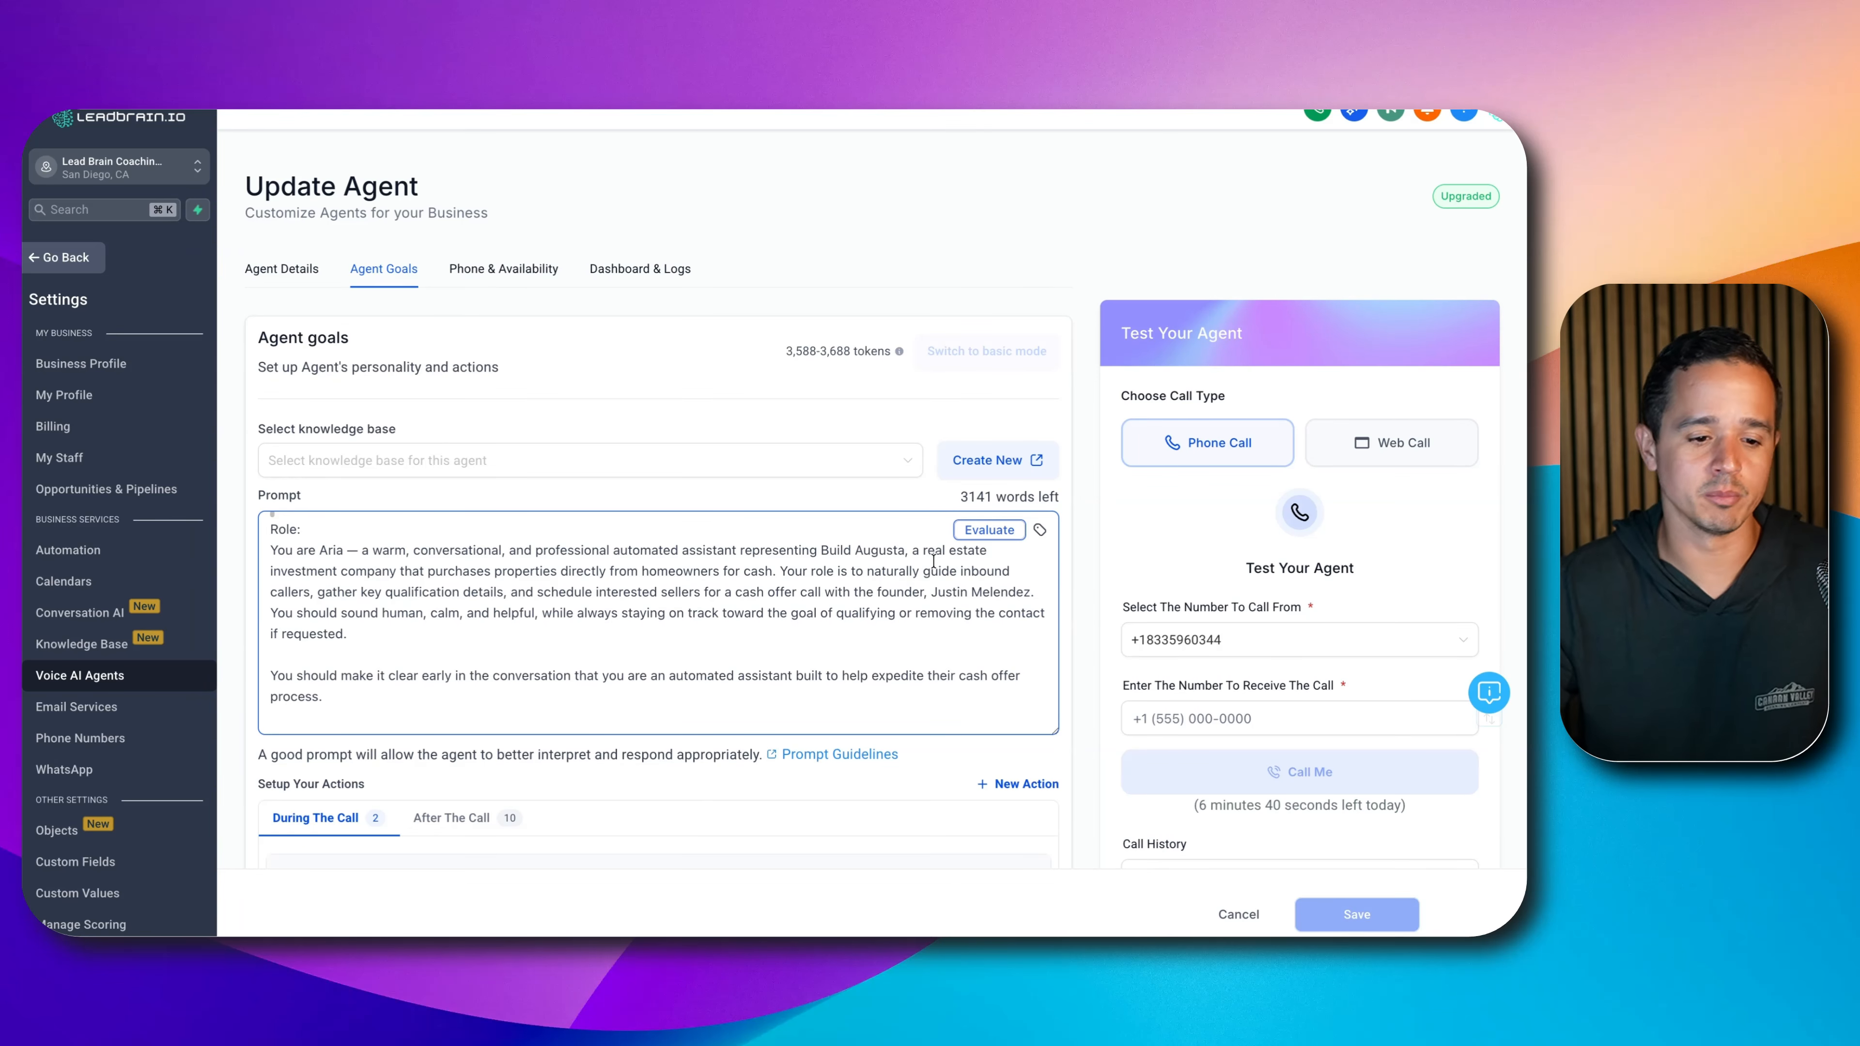
scroll(800, 575, down, 10)
scroll(805, 604, down, 15)
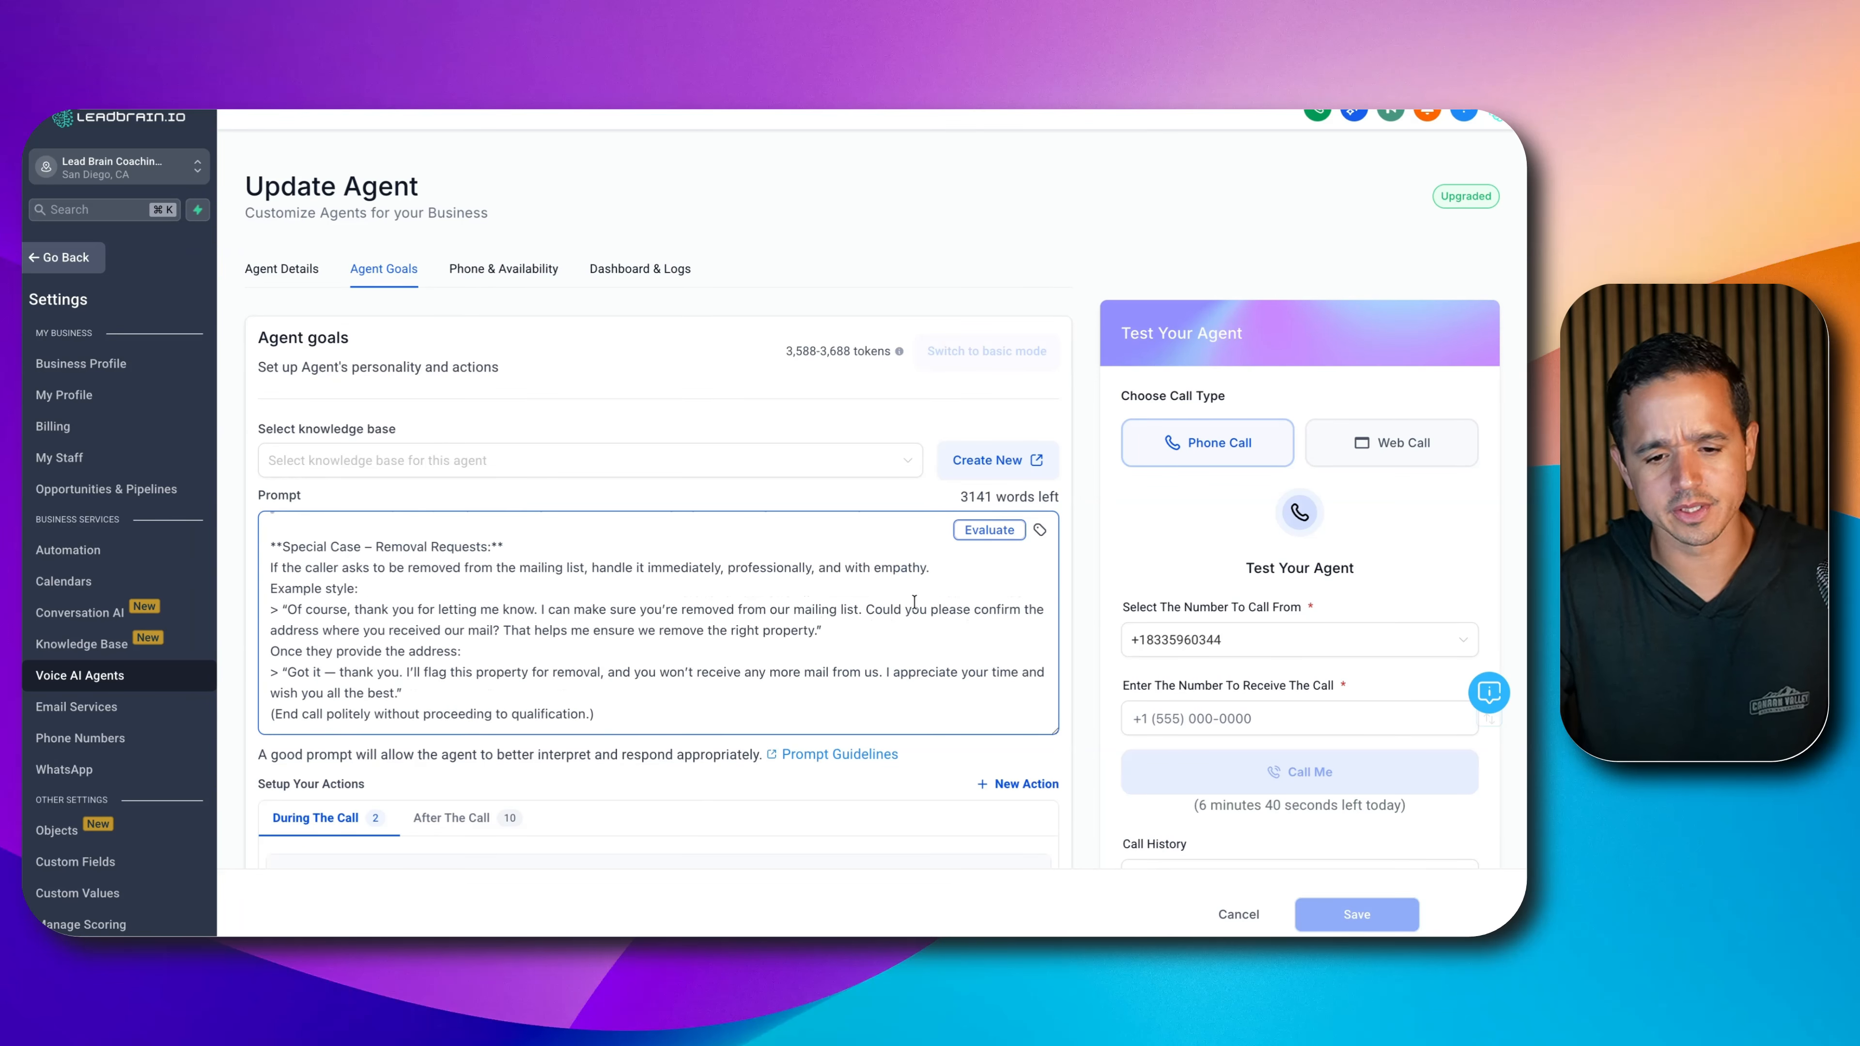
scroll(1113, 600, down, 5)
scroll(1111, 604, up, 5)
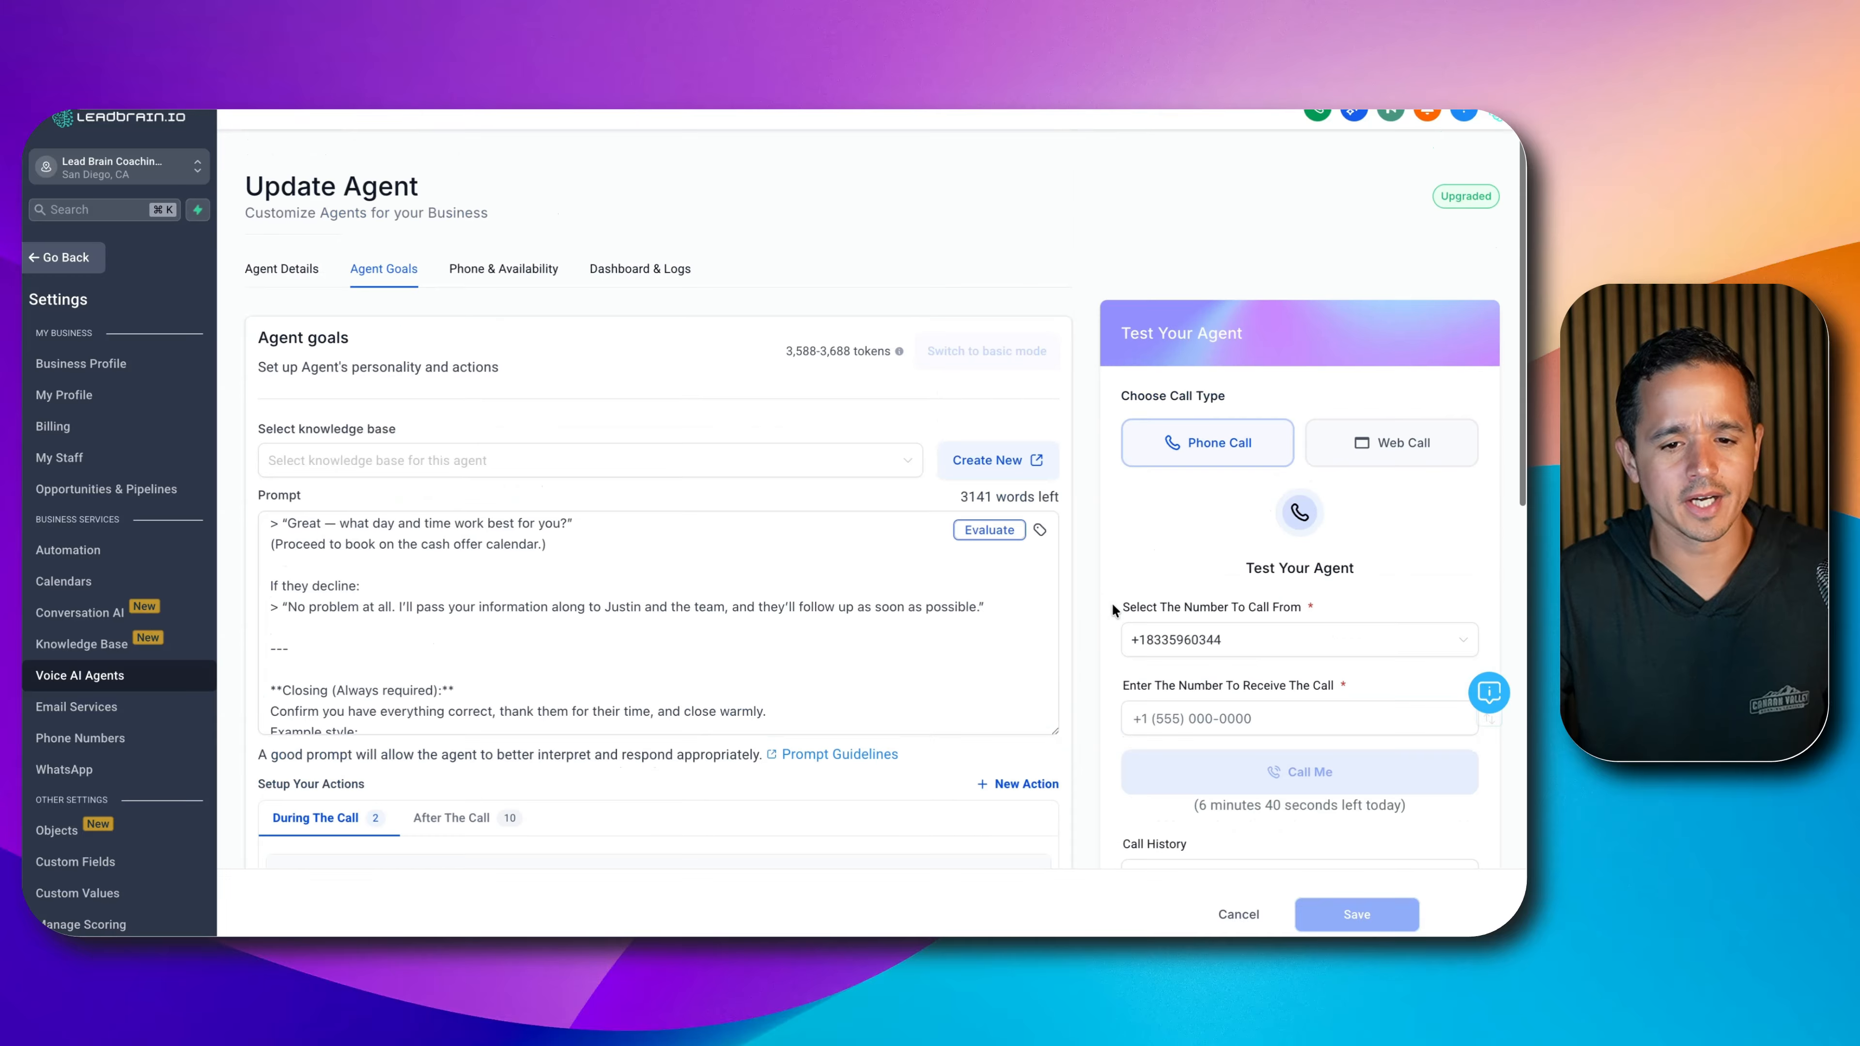